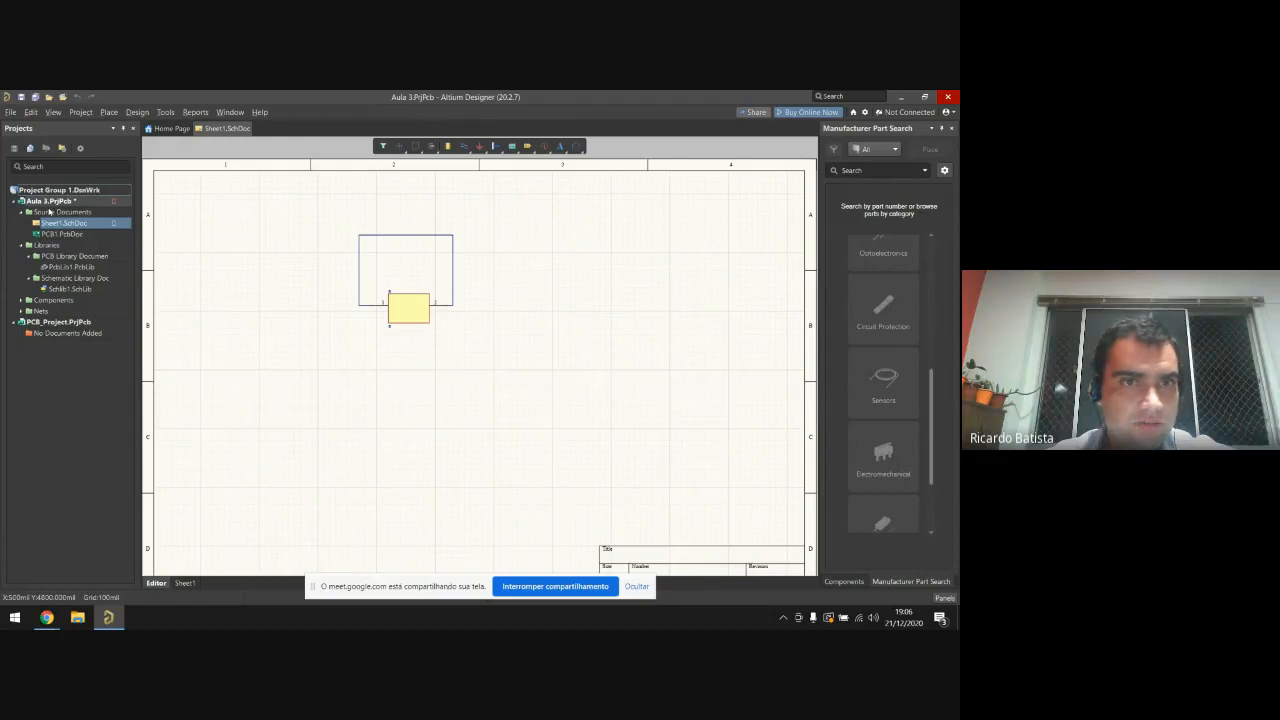
Step: Create a new local empty PCB project named aula2 in the default projects folder
{"action": "right_click", "coordinate": [72, 195]}
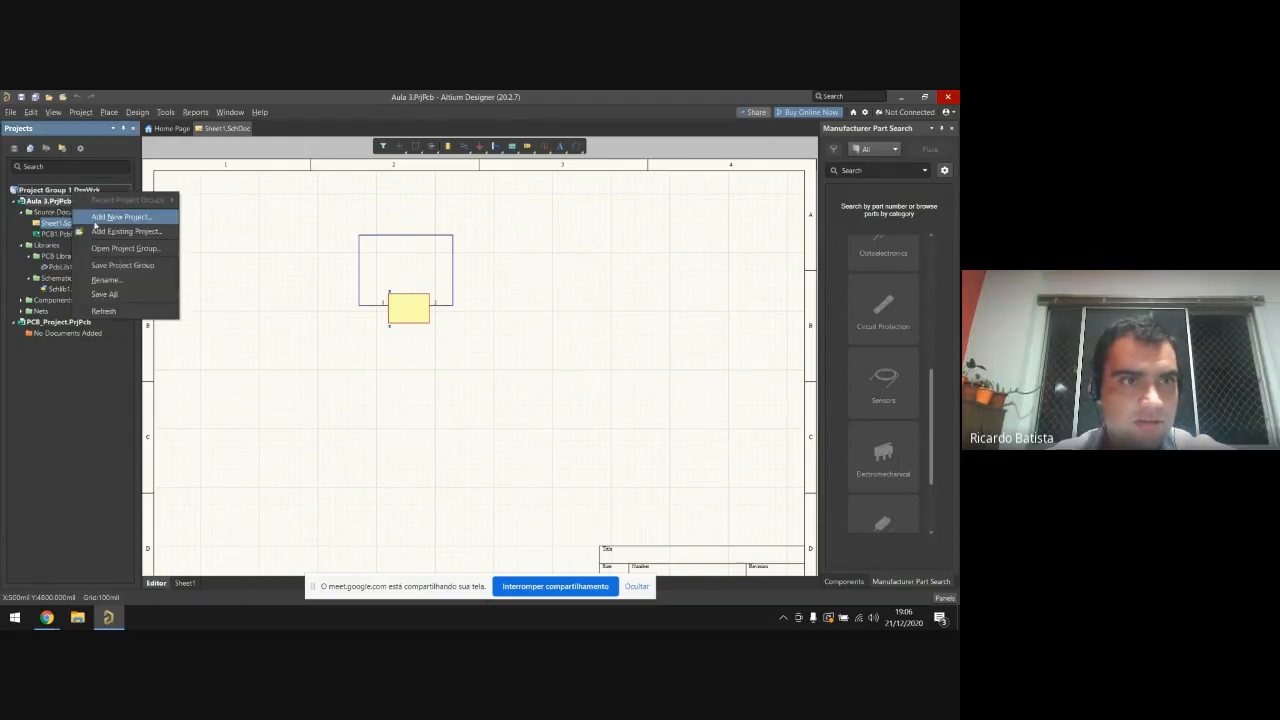
{"action": "left_click", "coordinate": [317, 460]}
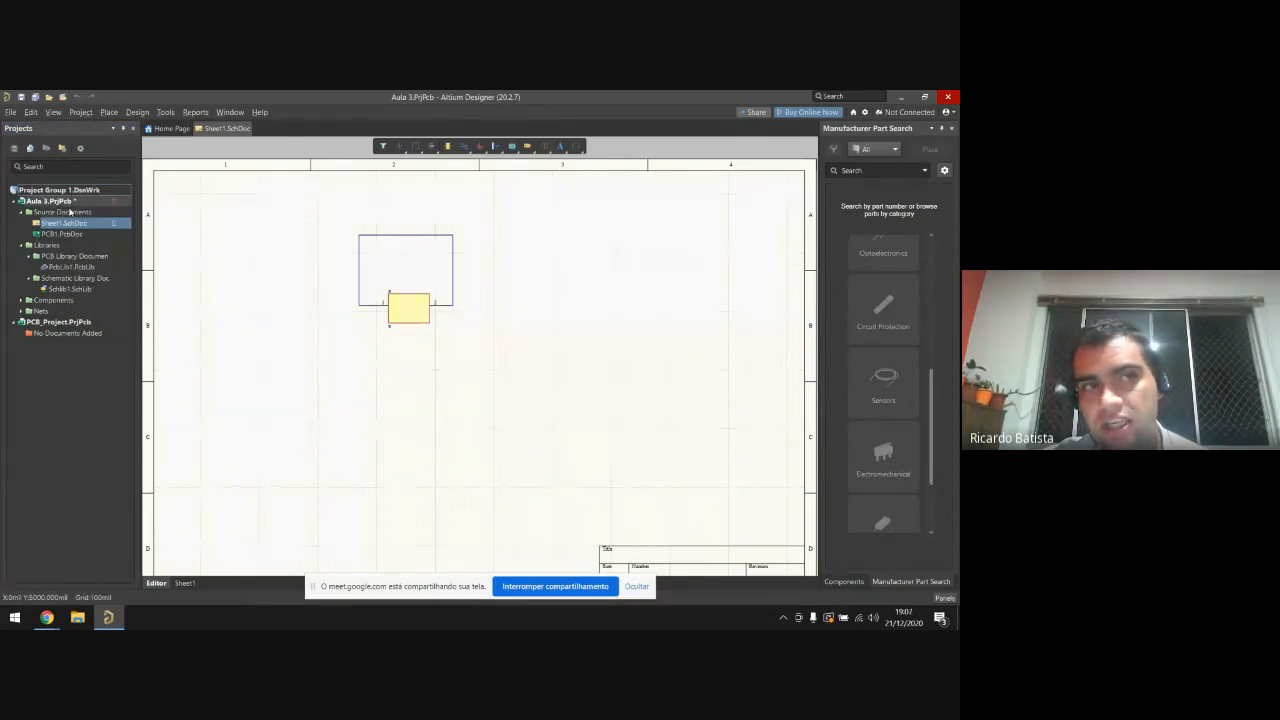
{"action": "left_click", "coordinate": [10, 112]}
{"action": "mouse_move", "coordinate": [25, 134]}
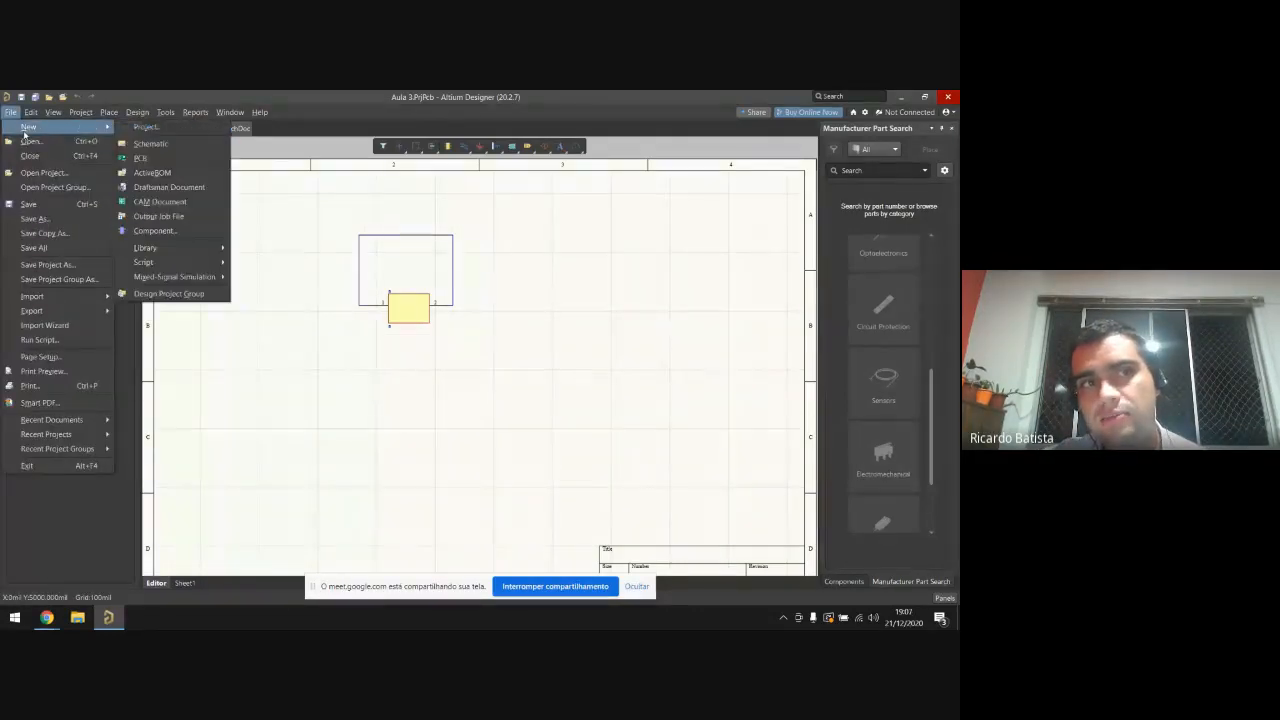
{"action": "left_click", "coordinate": [140, 128]}
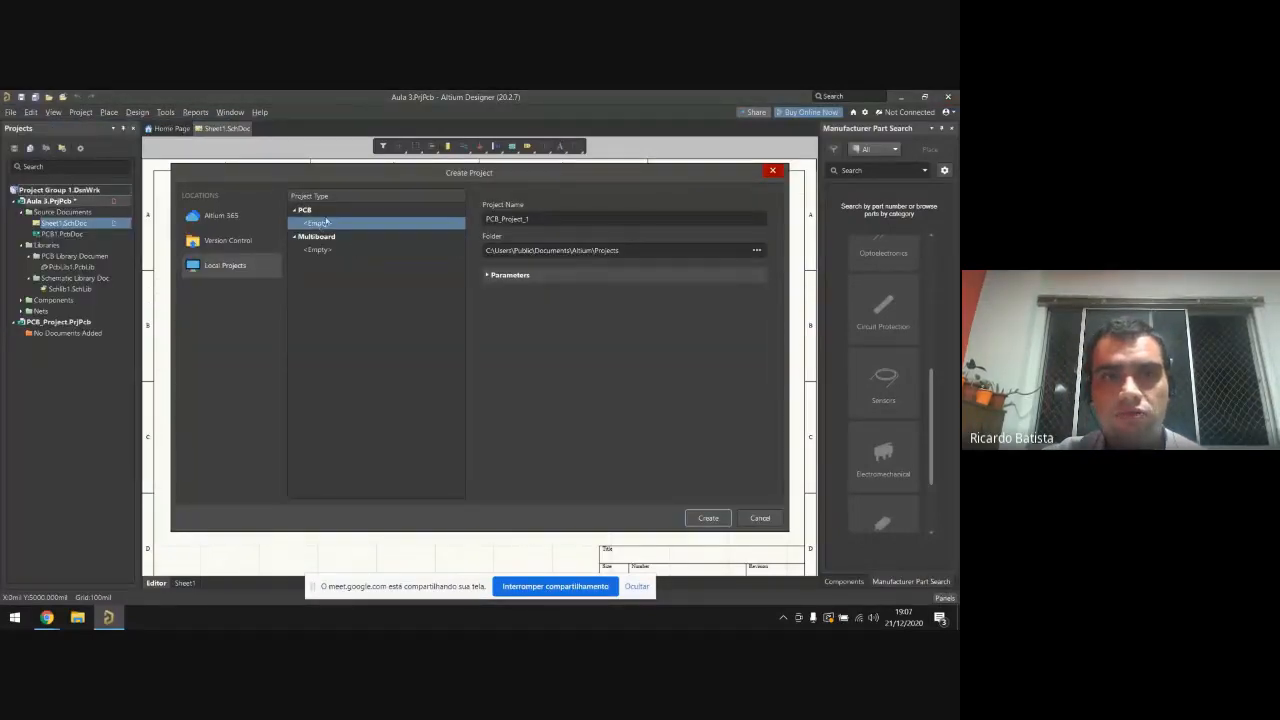
{"action": "double_click", "coordinate": [552, 219]}
{"action": "type", "text": "aula2"}
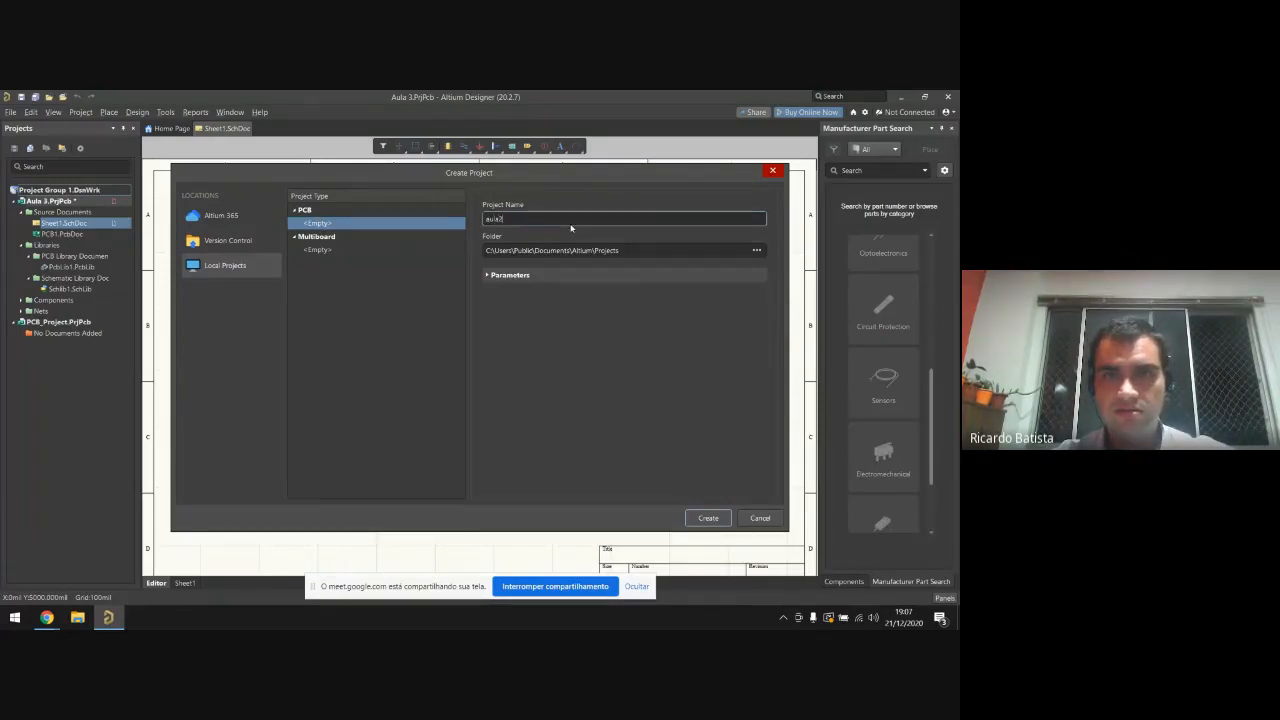
{"action": "left_click", "coordinate": [631, 251]}
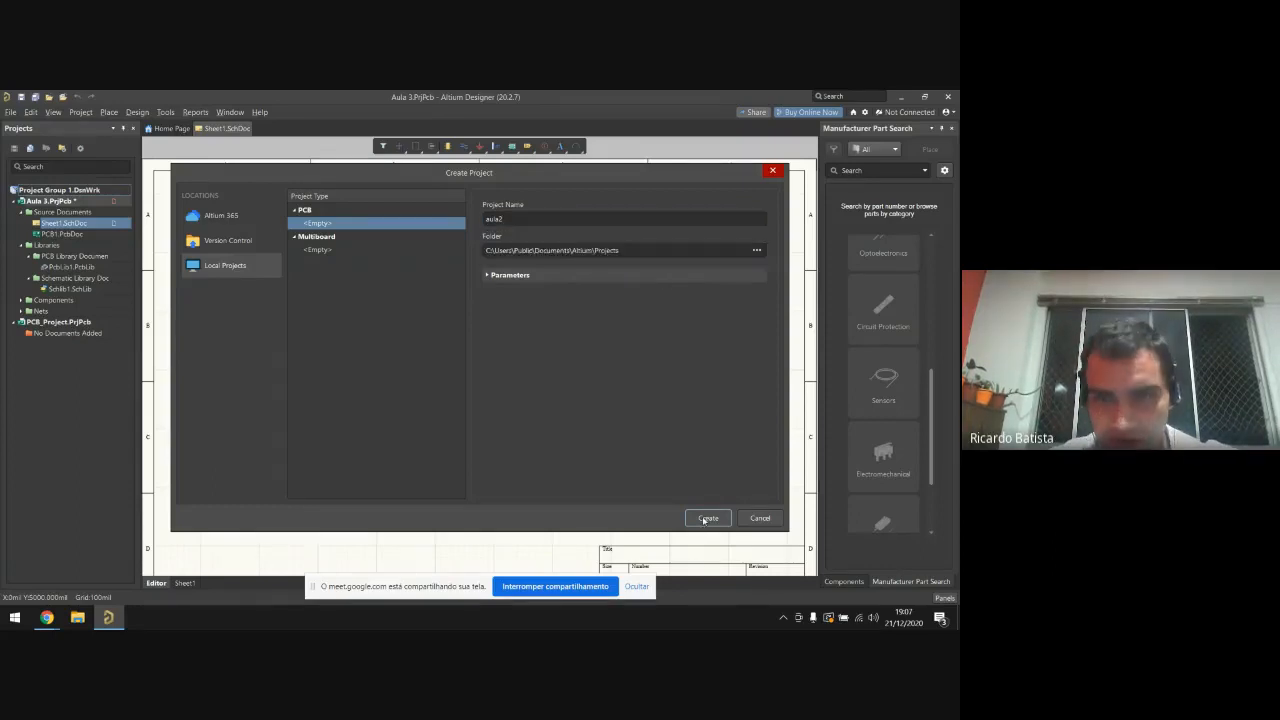
{"action": "left_click", "coordinate": [707, 517]}
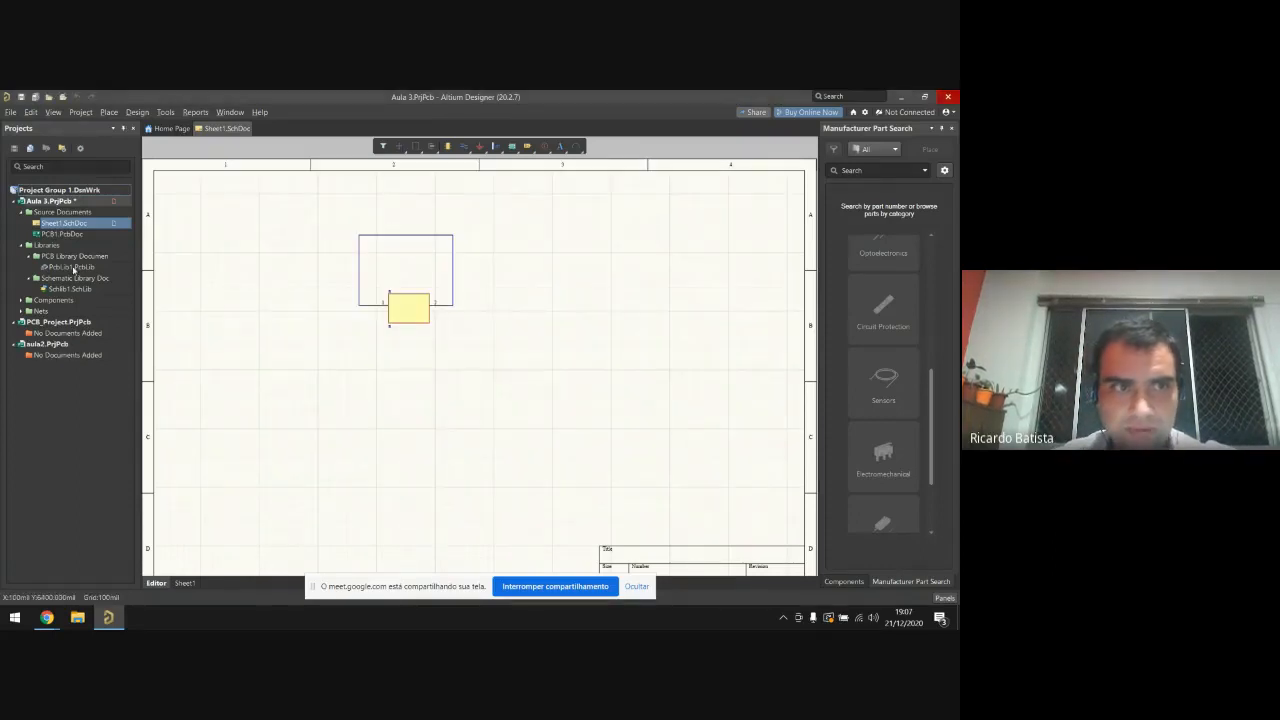
Step: Close the Aula 3 project without saving its changes, and also close PCB_Project
{"action": "left_click", "coordinate": [13, 190]}
{"action": "left_click", "coordinate": [15, 201]}
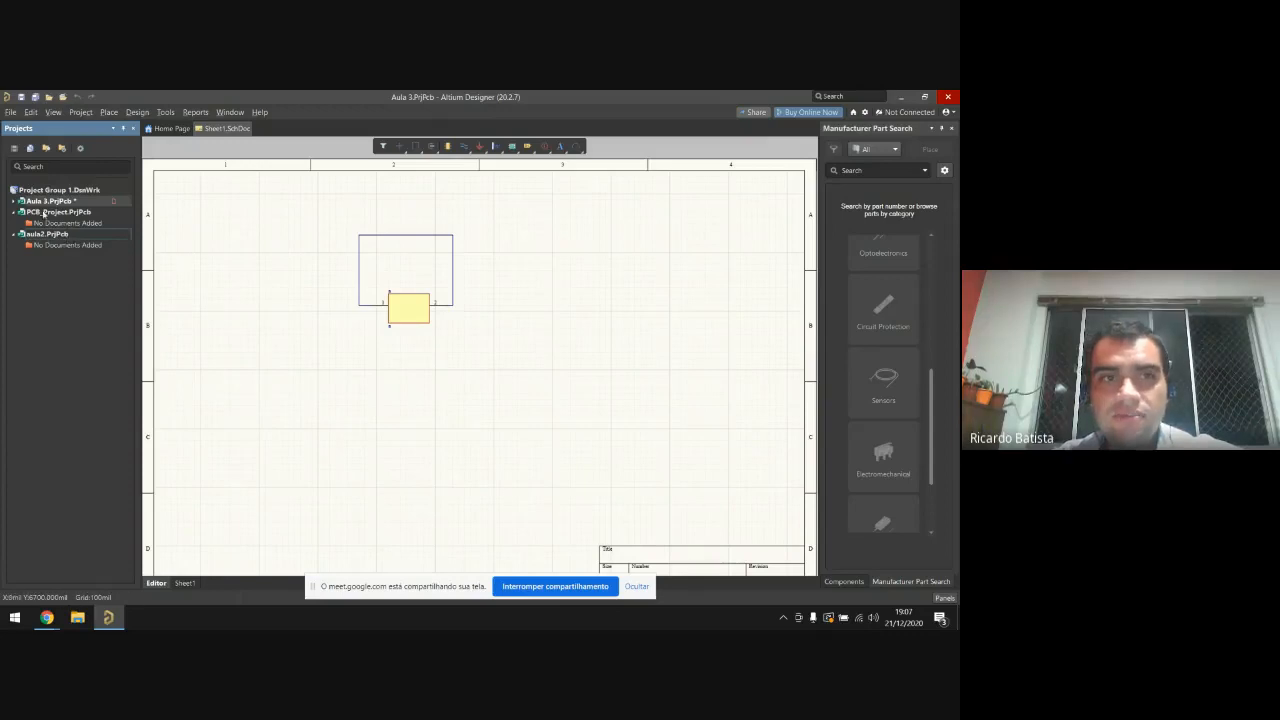
{"action": "left_click", "coordinate": [16, 201]}
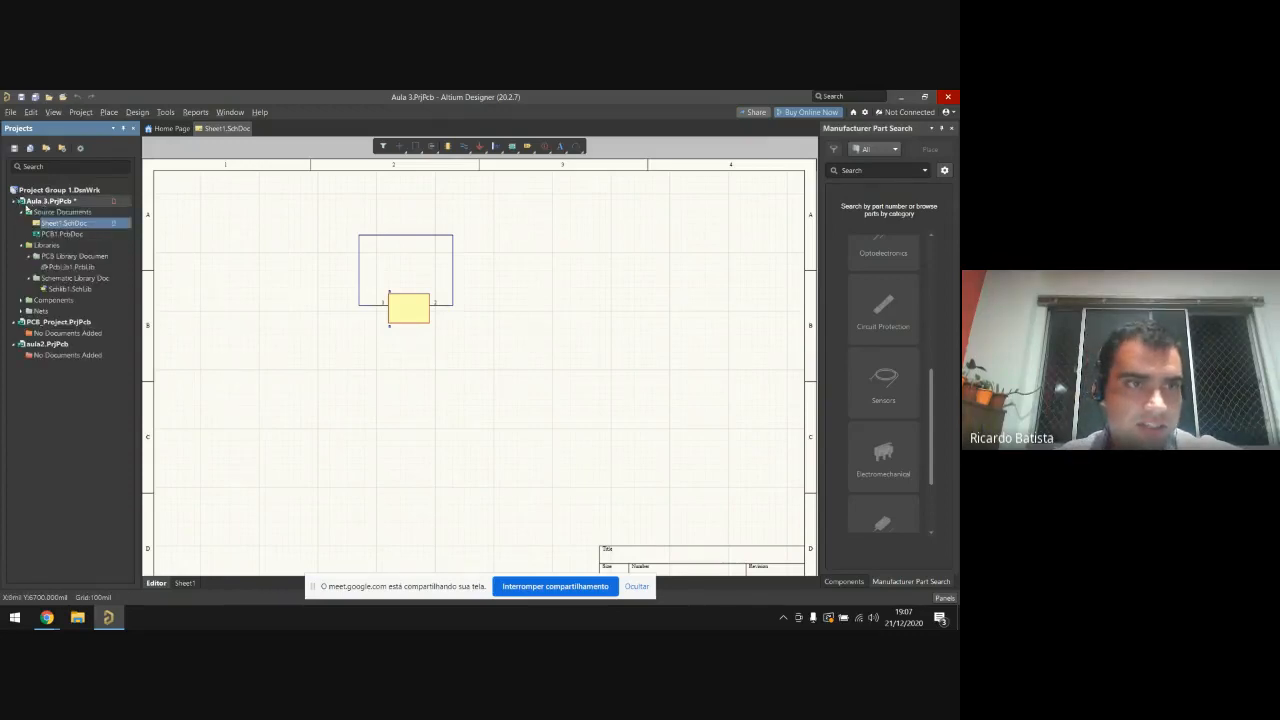
{"action": "right_click", "coordinate": [28, 205]}
{"action": "left_click", "coordinate": [112, 305]}
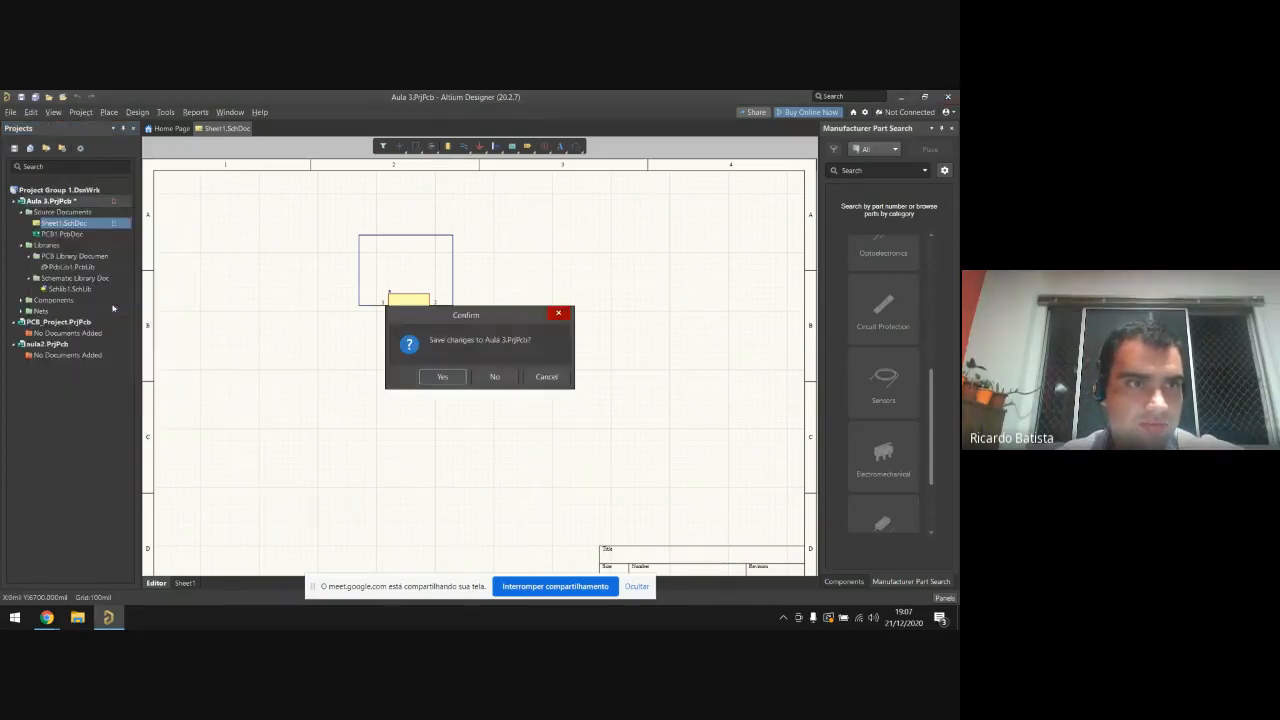
{"action": "left_click", "coordinate": [494, 377]}
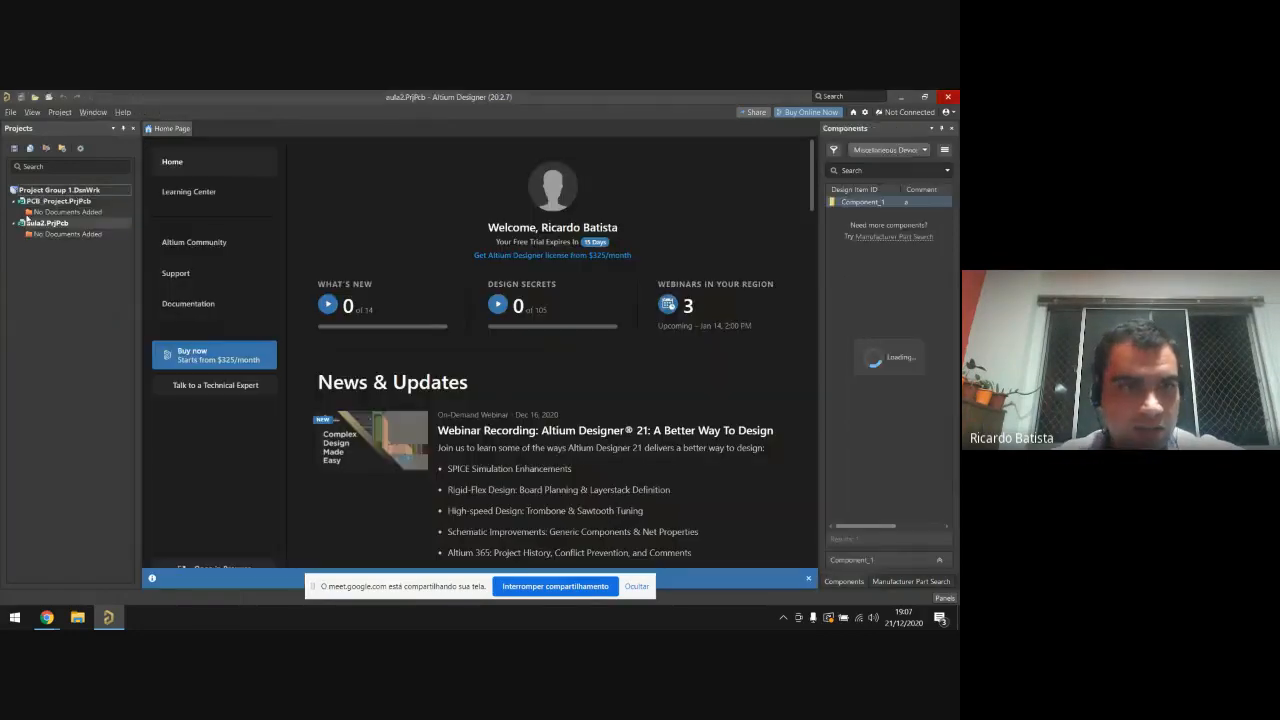
{"action": "right_click", "coordinate": [58, 201]}
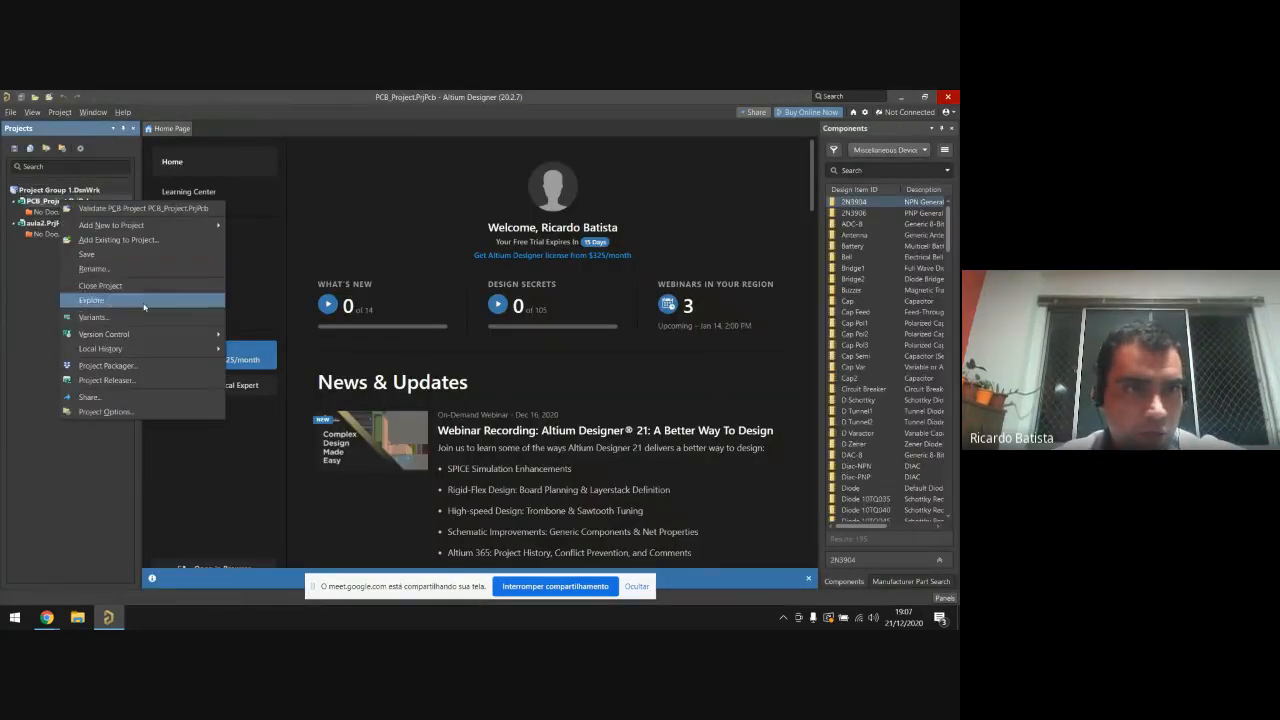
{"action": "left_click", "coordinate": [100, 286]}
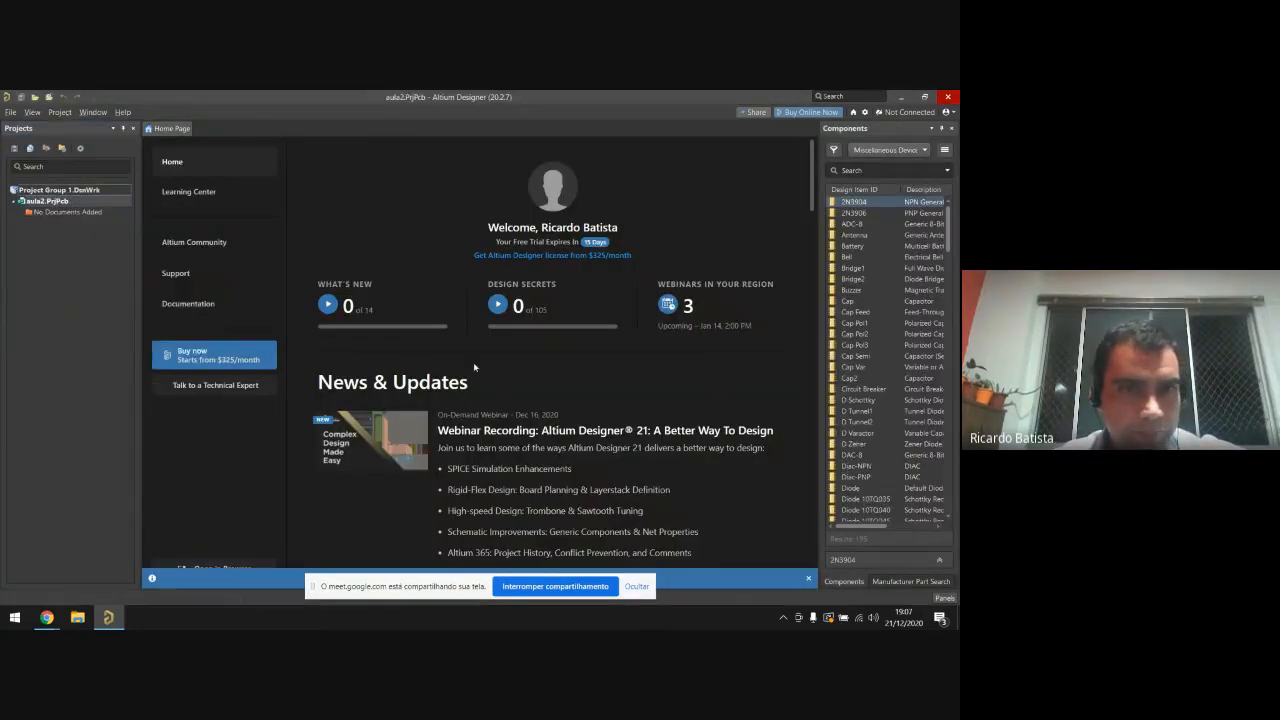
Step: Add a new schematic sheet to the aula2 project
{"action": "left_click", "coordinate": [63, 212]}
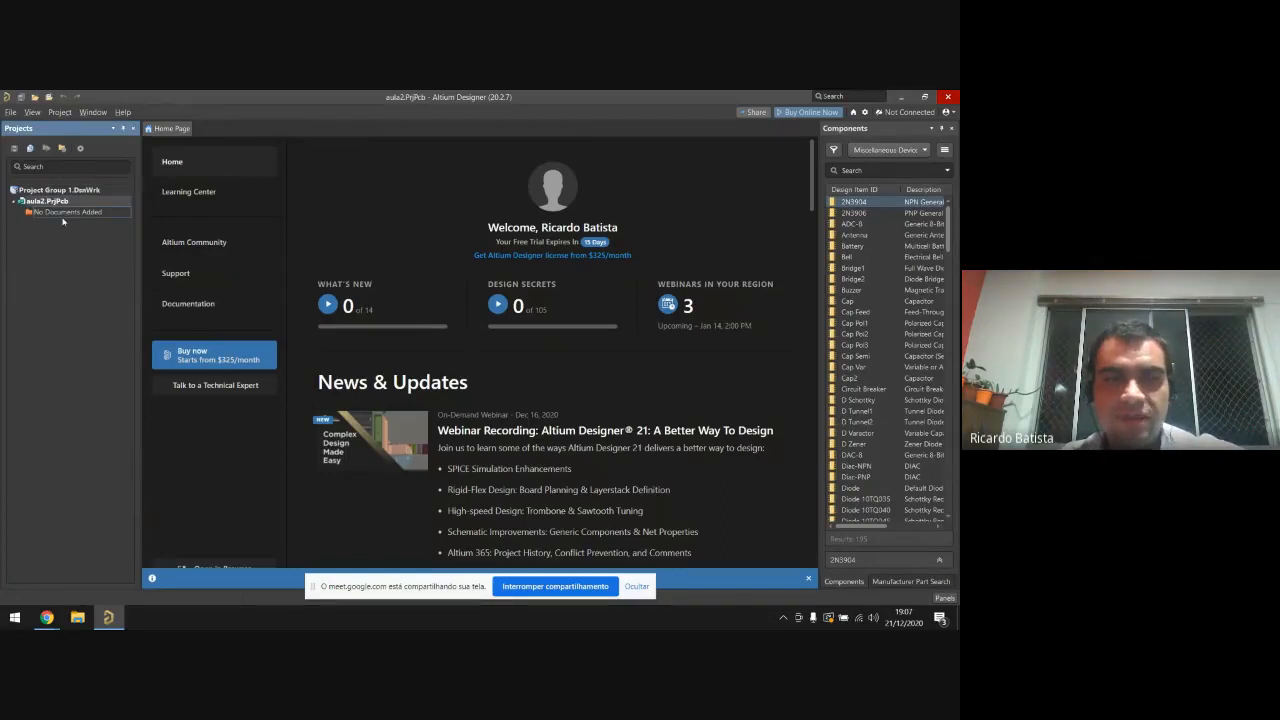
{"action": "left_click", "coordinate": [48, 202]}
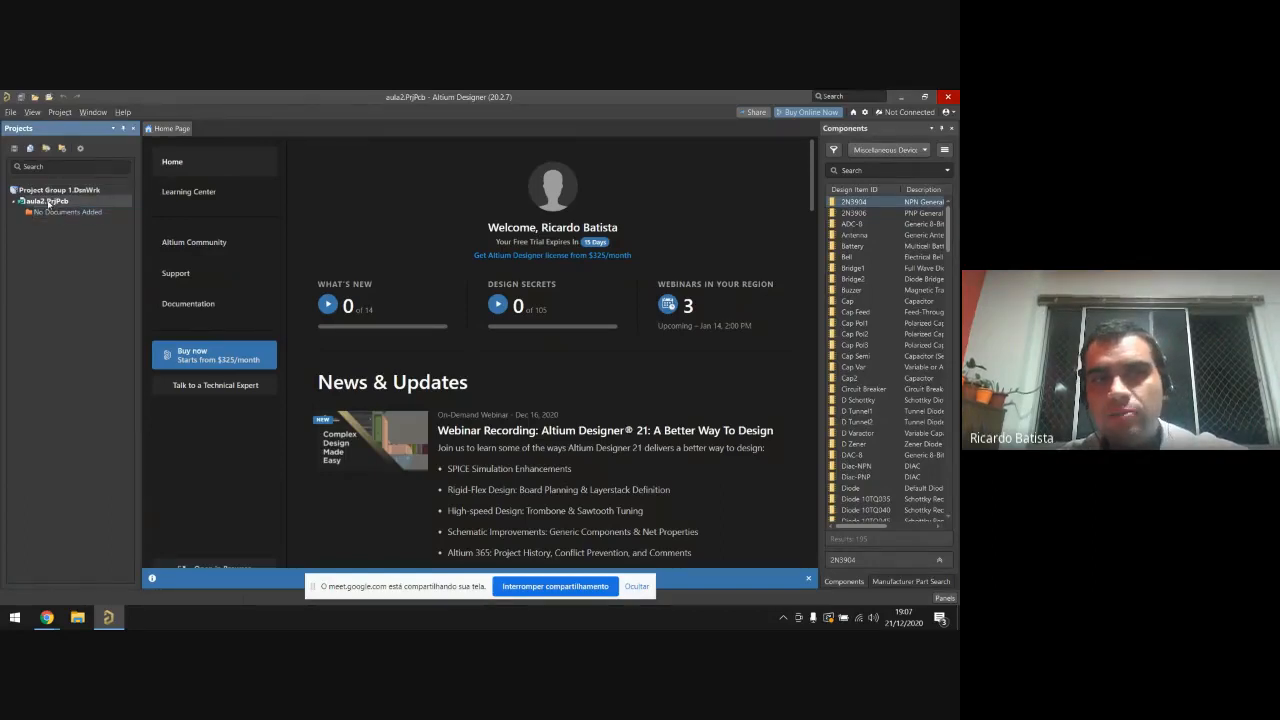
{"action": "right_click", "coordinate": [48, 202]}
{"action": "mouse_move", "coordinate": [100, 230]}
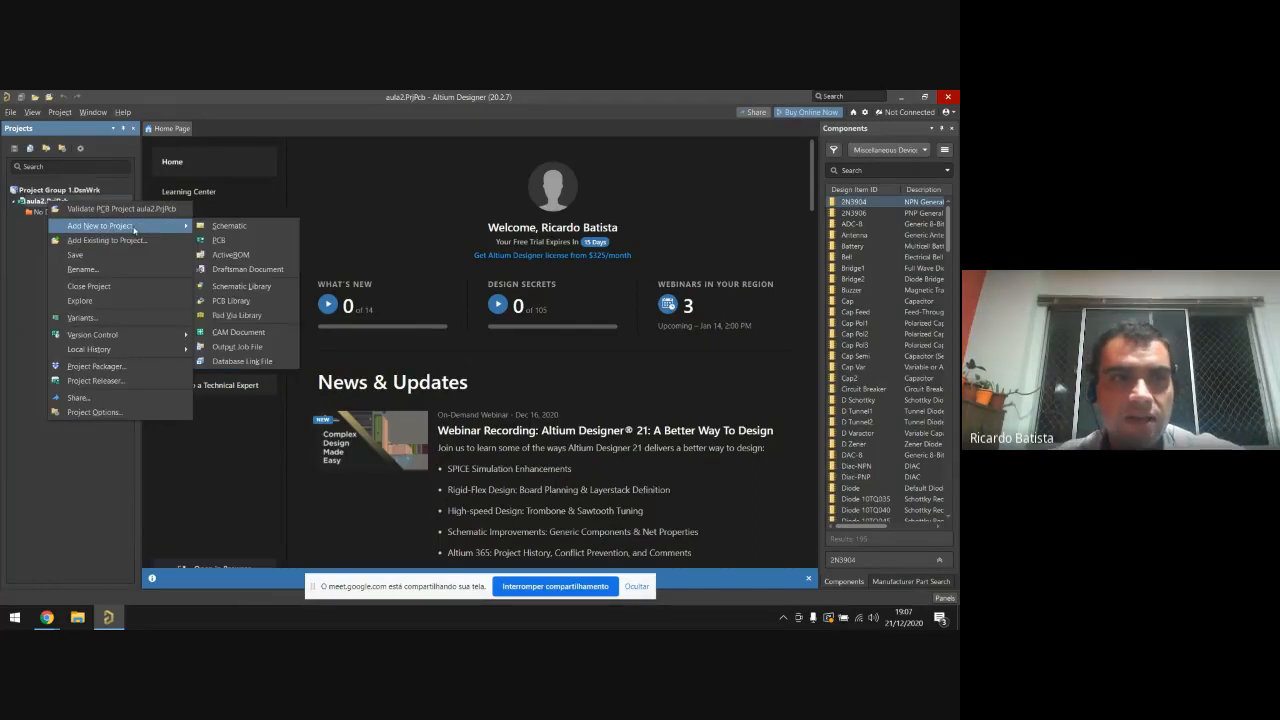
{"action": "left_click", "coordinate": [238, 226]}
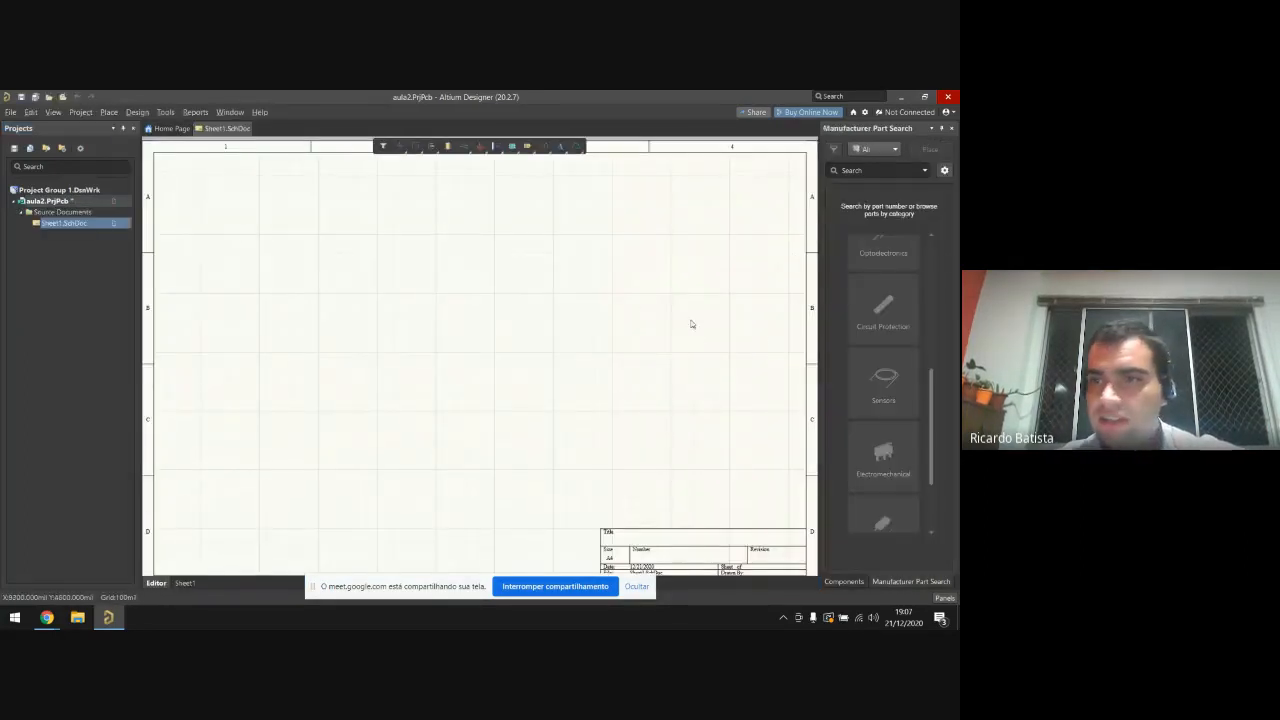
{"action": "scroll", "coordinate": [640, 395], "scroll_direction": "up", "scroll_amount": 1}
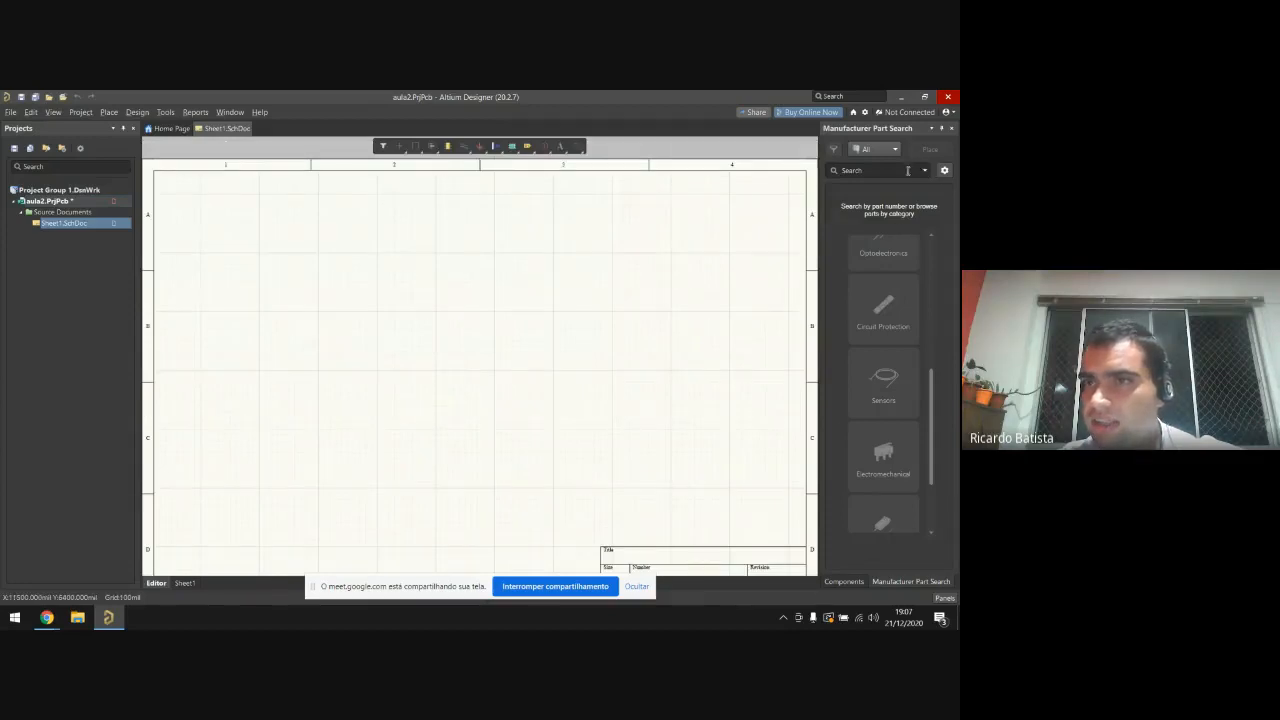
Step: Place a 2N3904 transistor from the components library on the sheet, with a Cap capacitor below it
{"action": "left_click", "coordinate": [931, 129]}
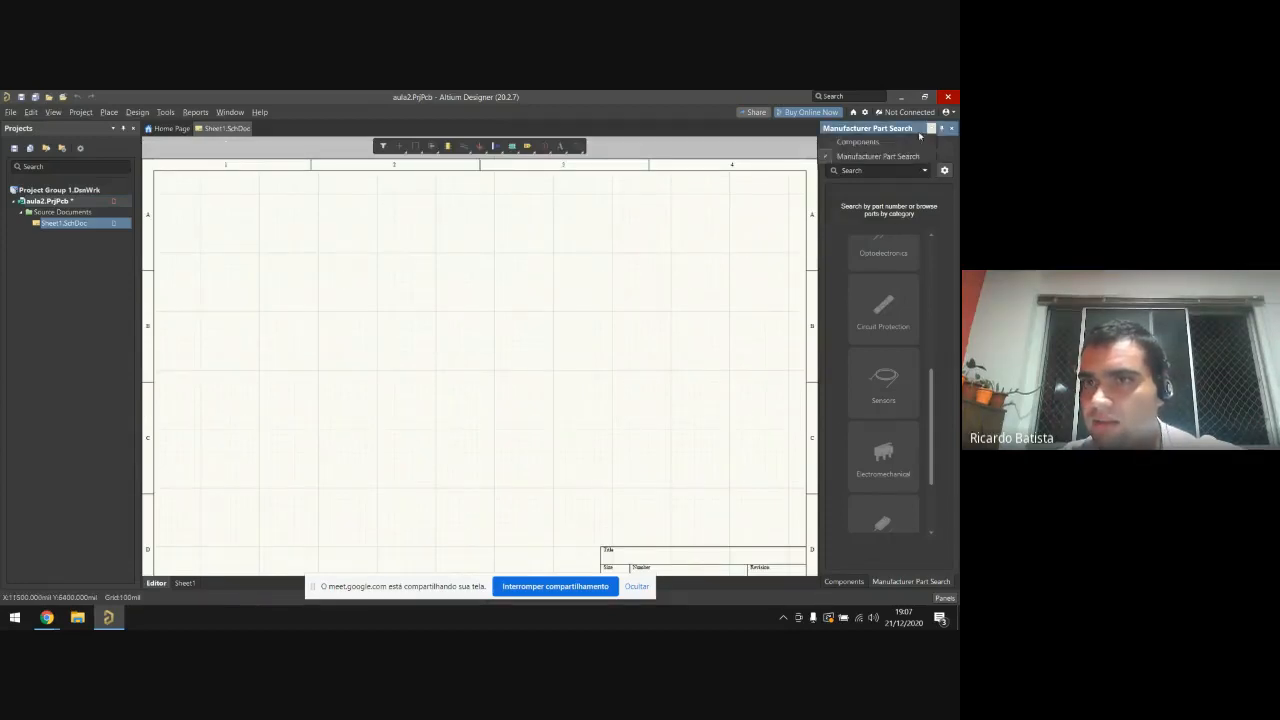
{"action": "left_click", "coordinate": [862, 143]}
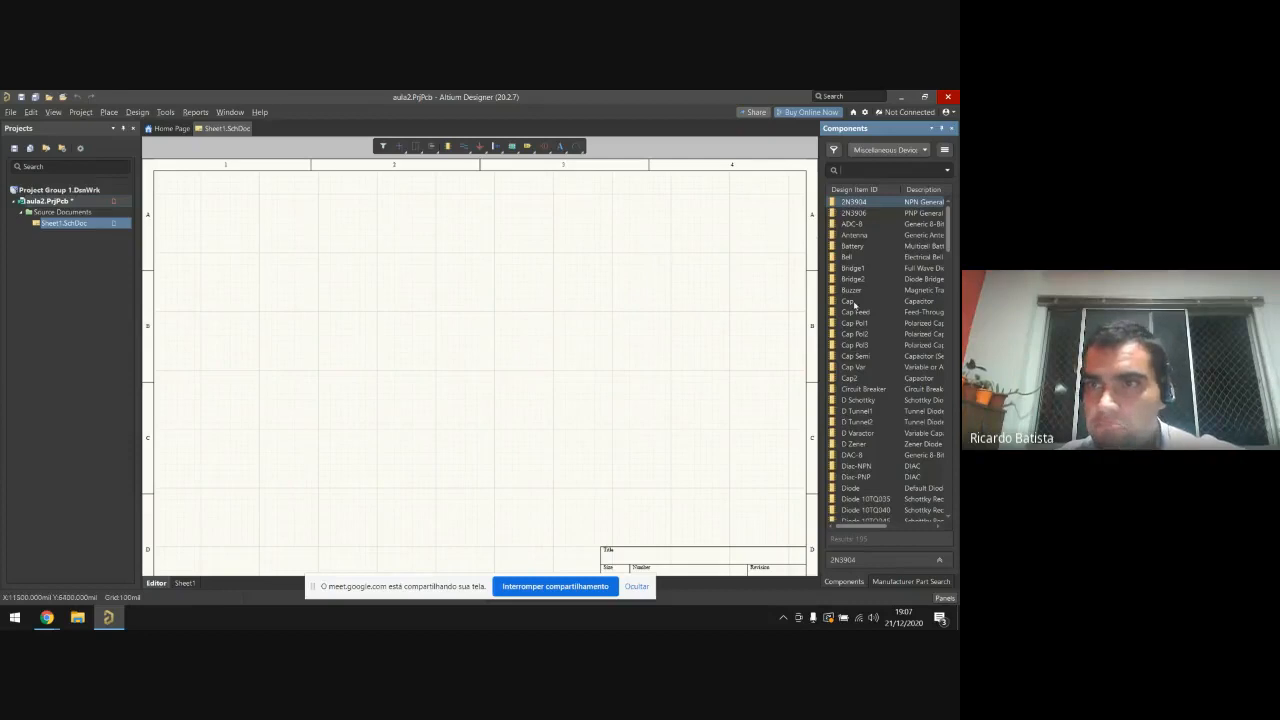
{"action": "left_click_drag", "start_coordinate": [893, 208], "coordinate": [428, 268]}
{"action": "left_click_drag", "start_coordinate": [868, 300], "coordinate": [427, 347]}
{"action": "left_click", "coordinate": [531, 401]}
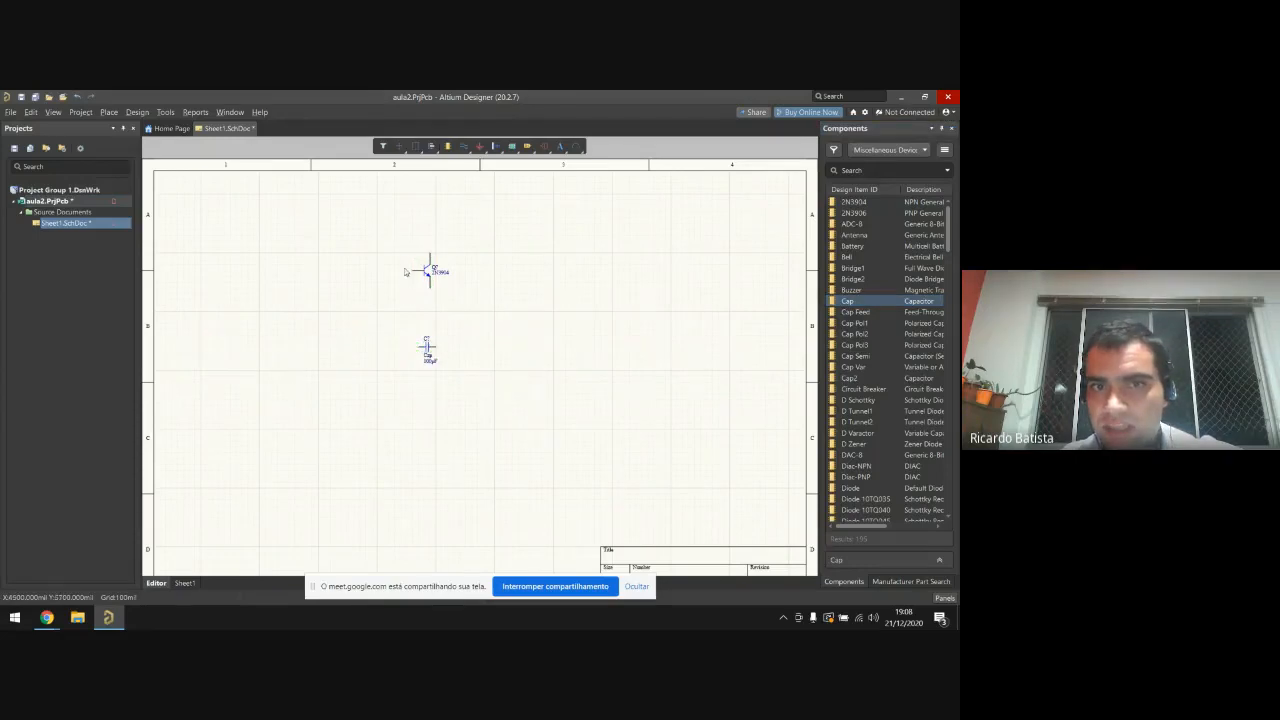
Step: Set the transistor's designator to Q1 and the capacitor's designator to C1
{"action": "double_click", "coordinate": [430, 270]}
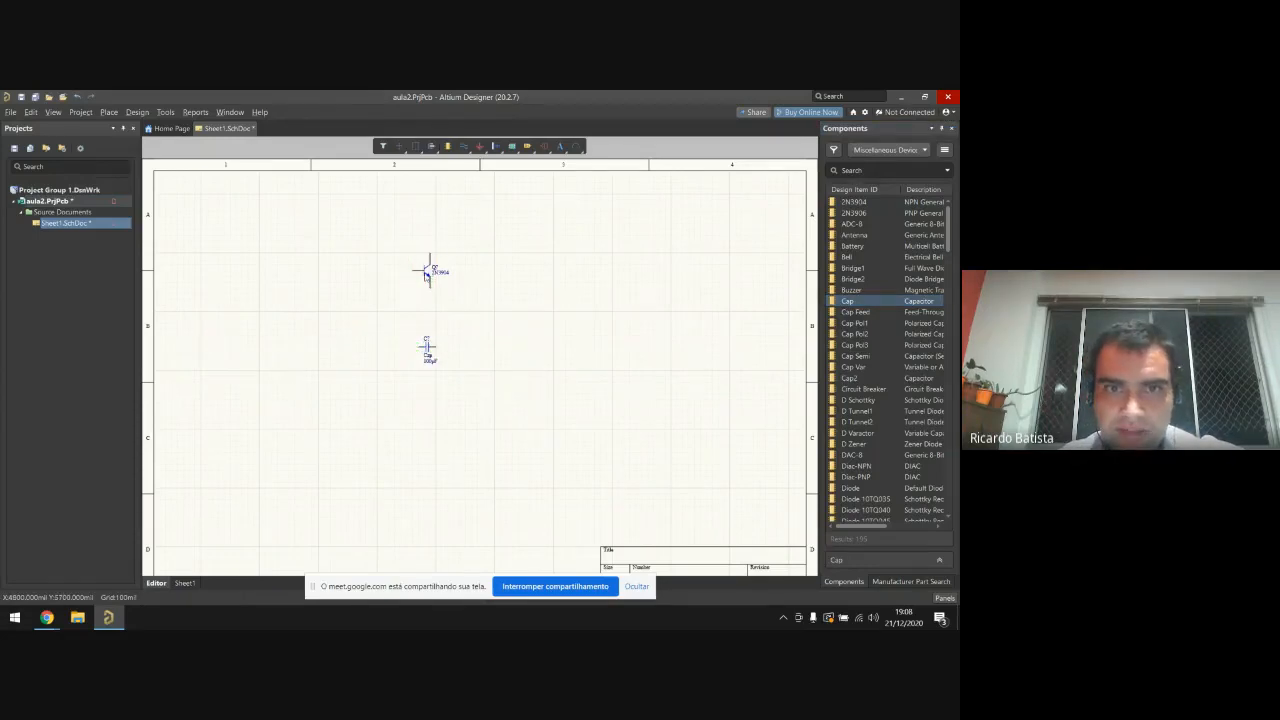
{"action": "left_click", "coordinate": [898, 231]}
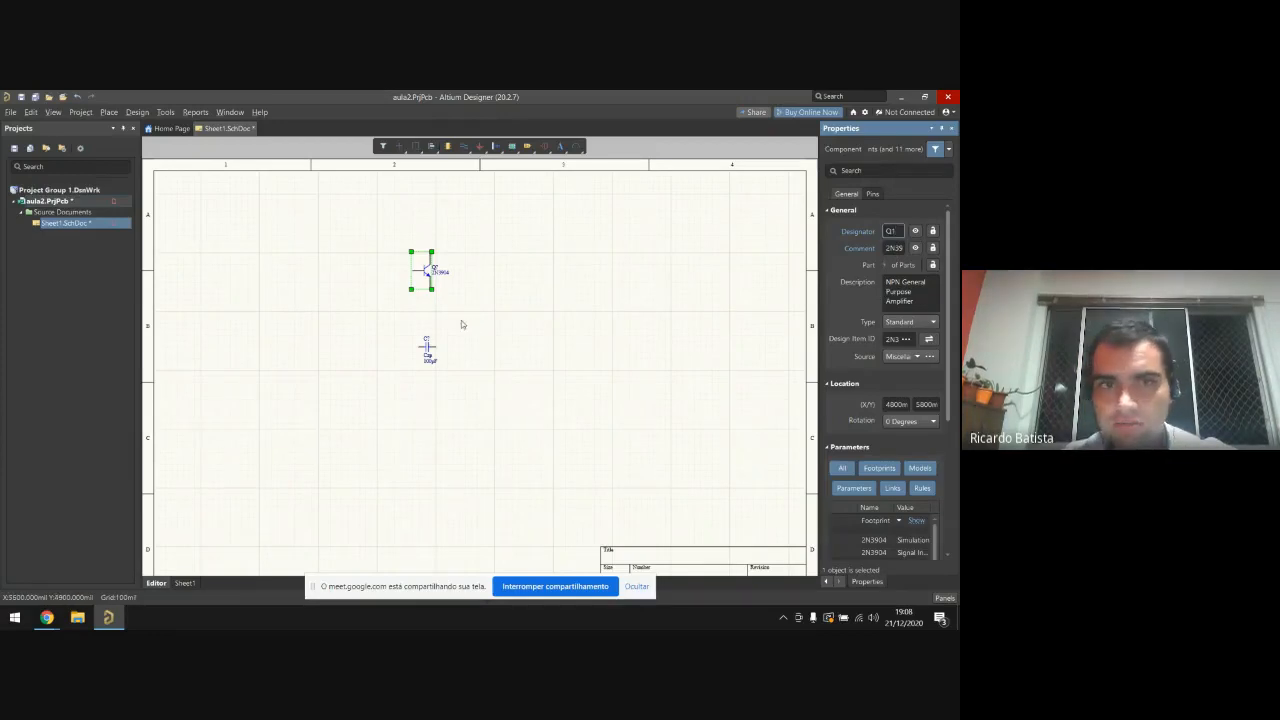
{"action": "left_click", "coordinate": [427, 347]}
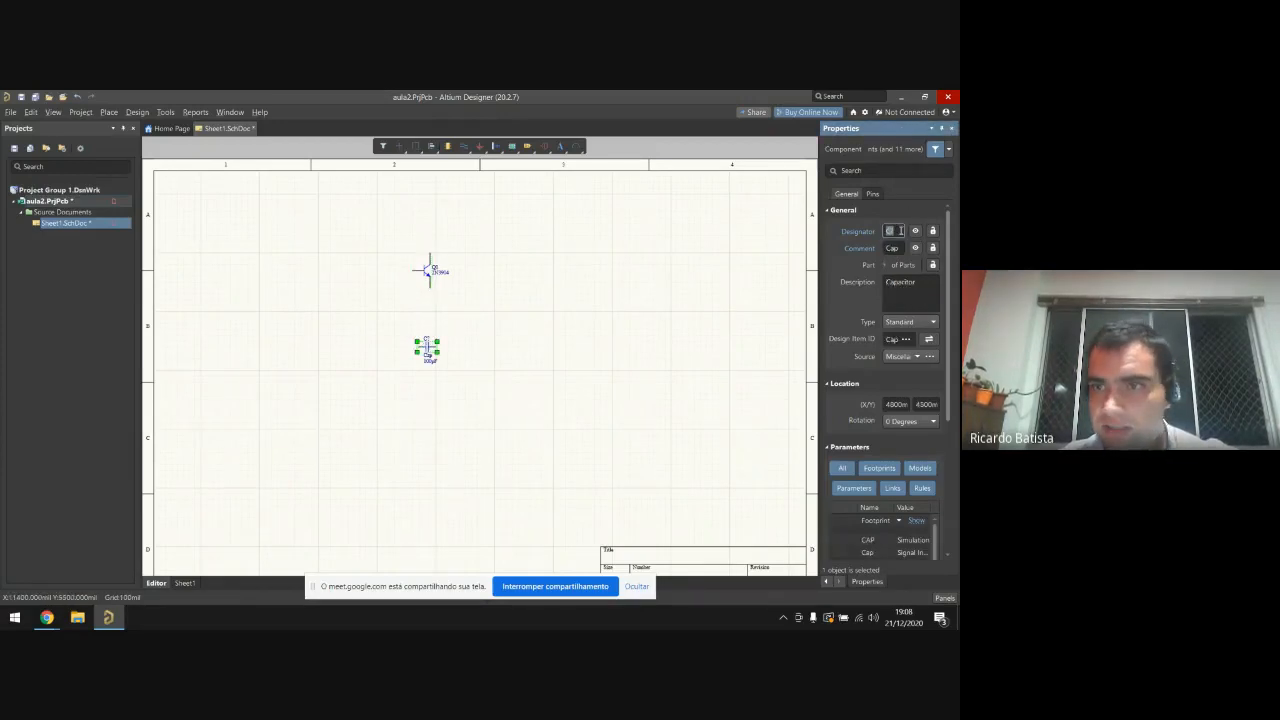
{"action": "left_click", "coordinate": [519, 376]}
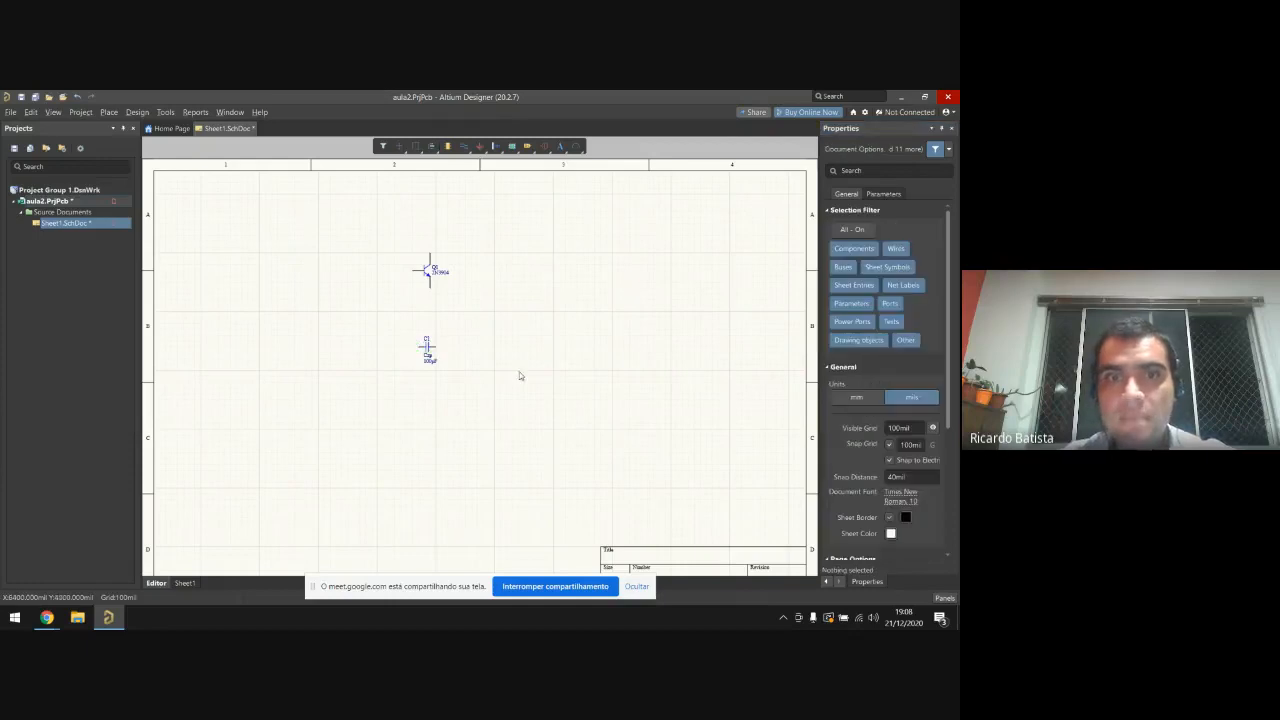
Step: Wire the transistor's base to one capacitor pin and its emitter to the other capacitor pin
{"action": "right_click", "coordinate": [524, 387]}
{"action": "left_click", "coordinate": [577, 205]}
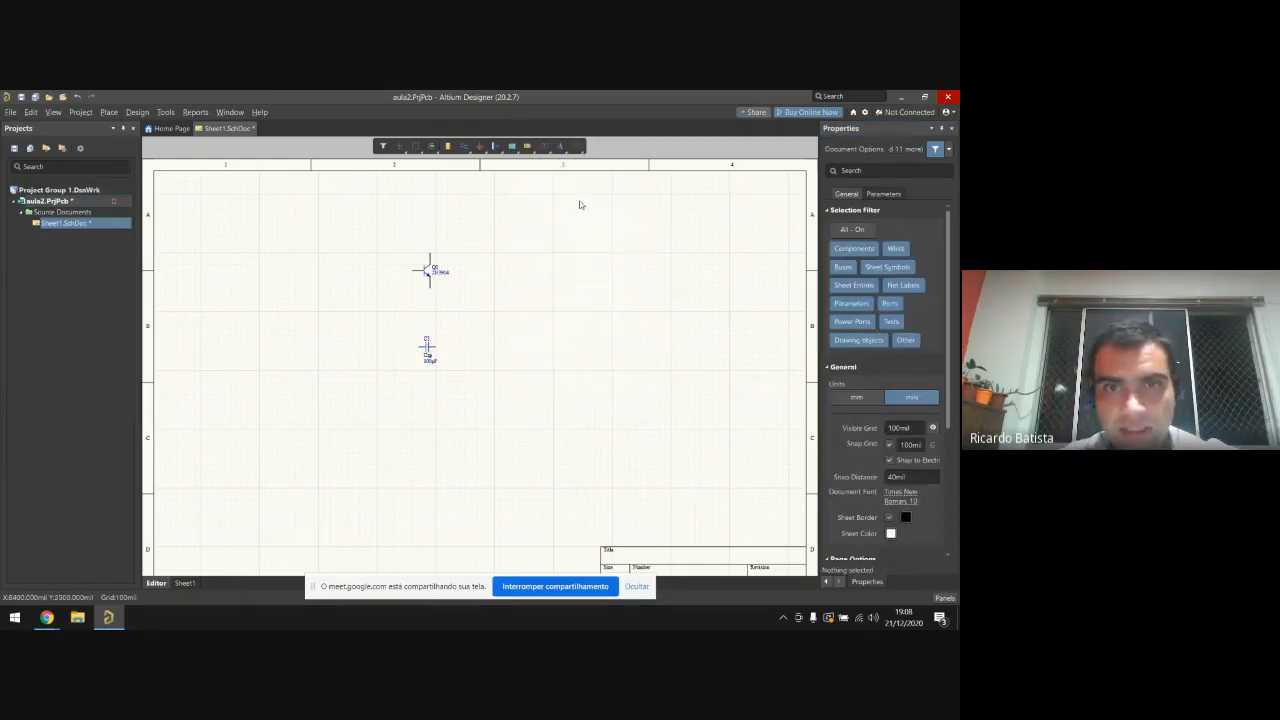
{"action": "left_click", "coordinate": [413, 272]}
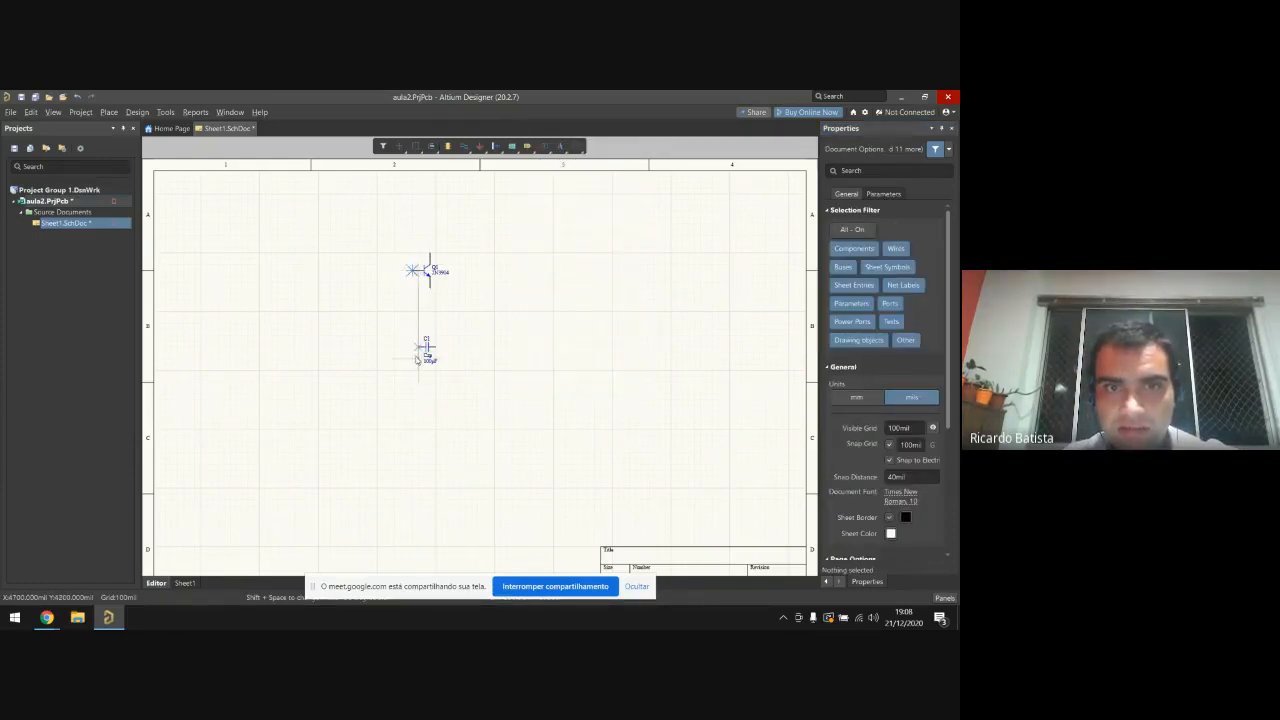
{"action": "left_click", "coordinate": [431, 347]}
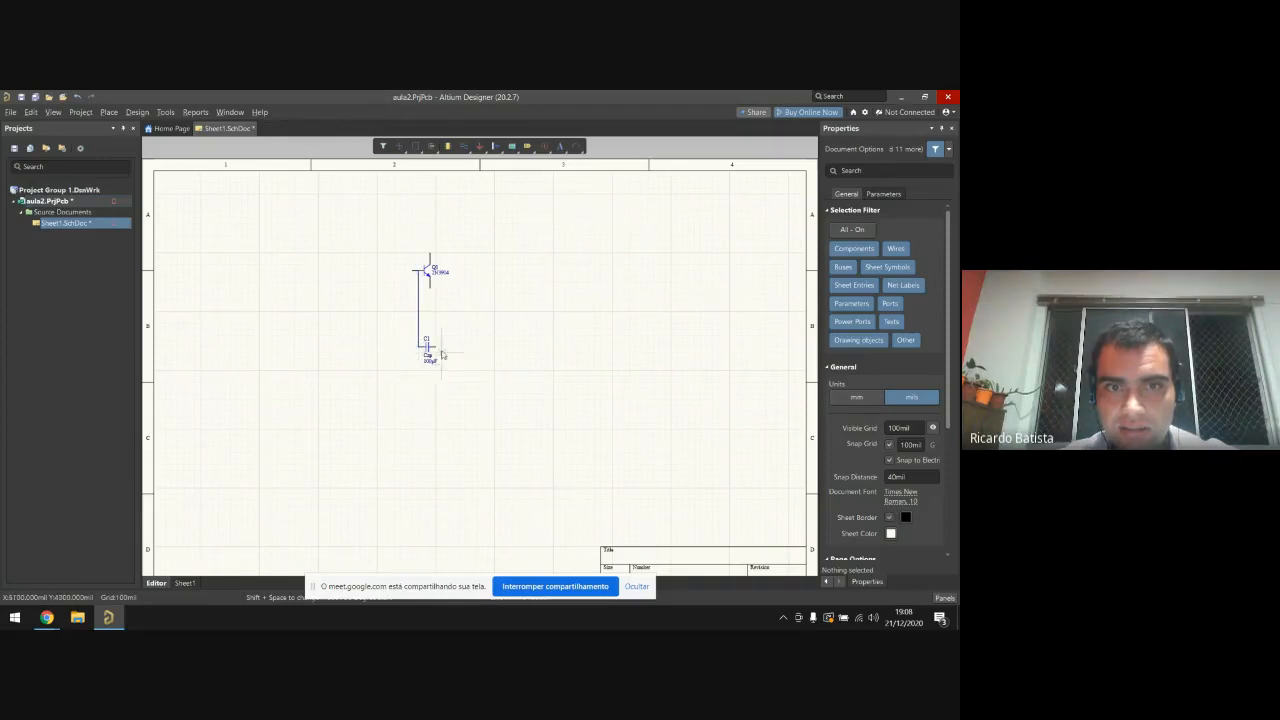
{"action": "left_click", "coordinate": [431, 289]}
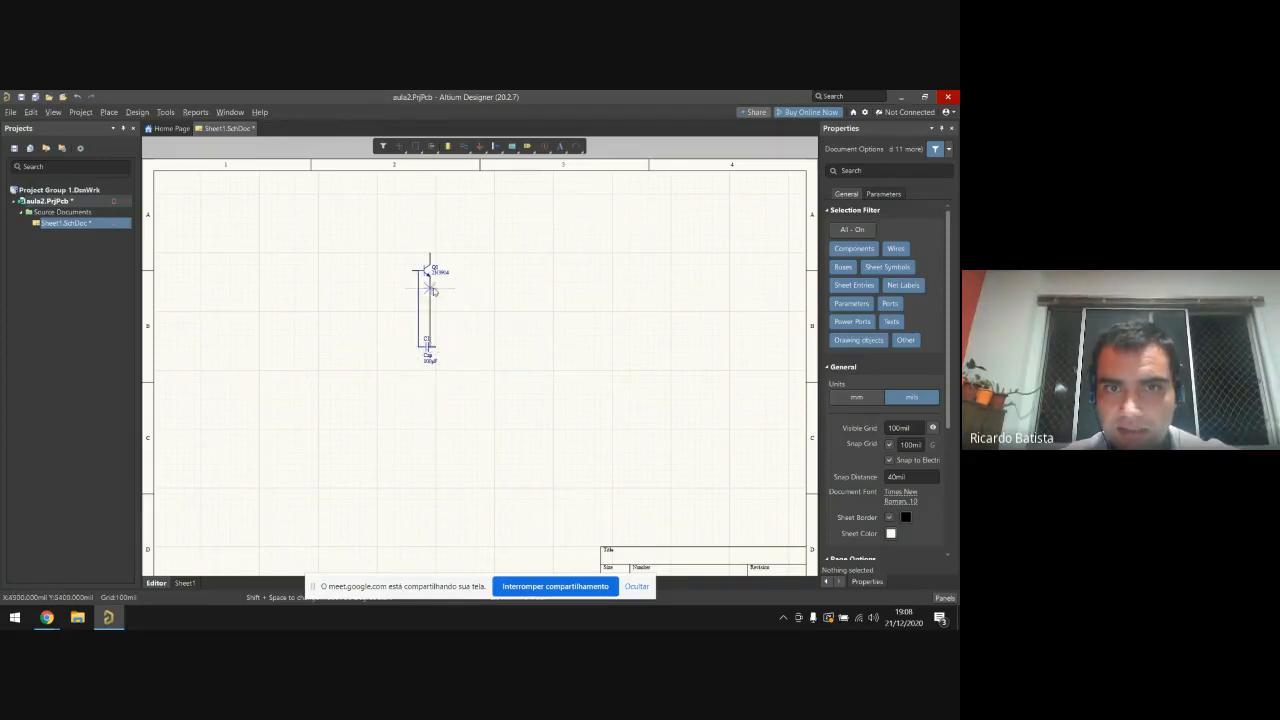
Step: Draw a wire from the transistor's collector around its right side to the emitter wire, and finish wiring
{"action": "left_click", "coordinate": [431, 253]}
{"action": "left_click", "coordinate": [471, 259]}
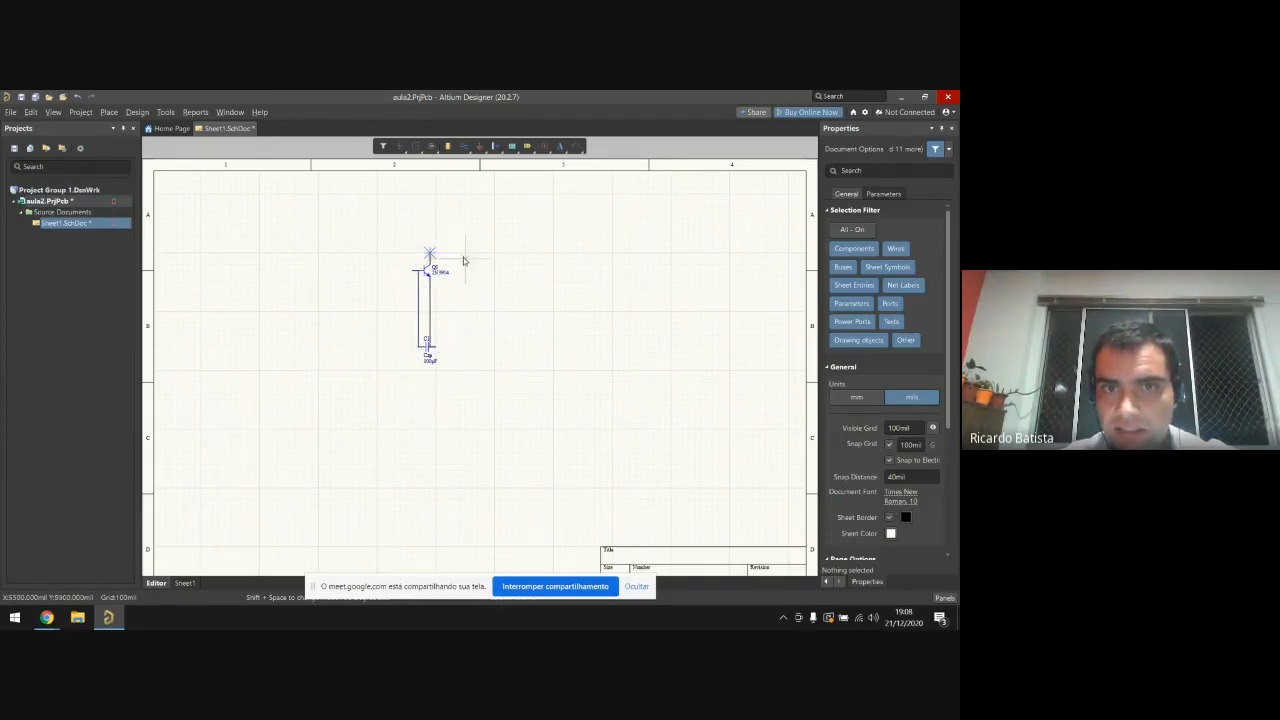
{"action": "left_click", "coordinate": [471, 318]}
{"action": "left_click", "coordinate": [430, 319]}
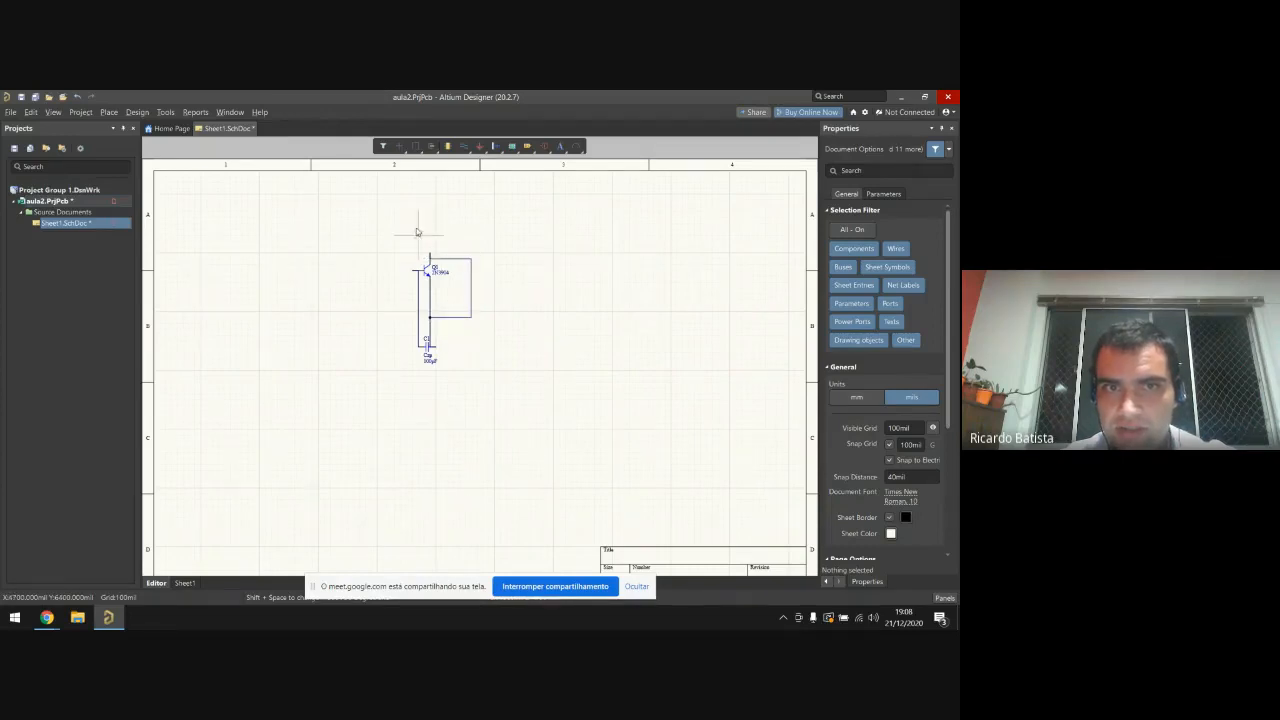
{"action": "right_click", "coordinate": [425, 191]}
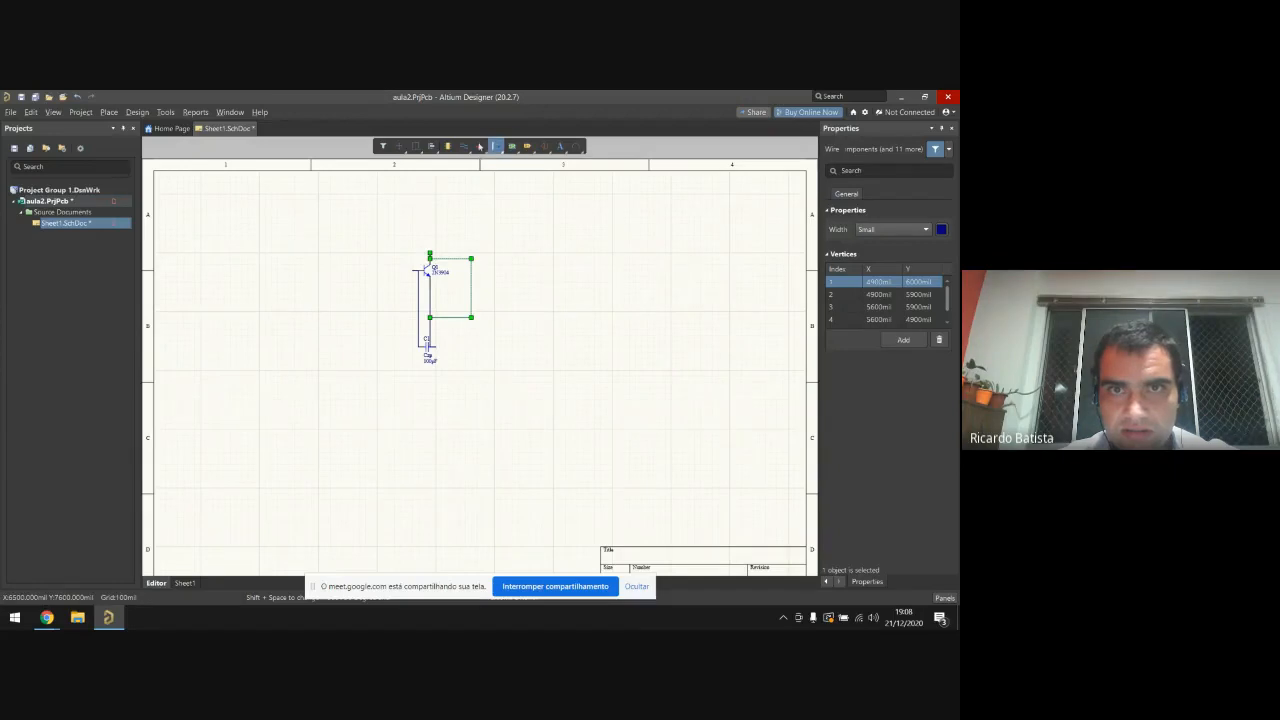
Step: Place two net labels, one on the transistor's base wire and one on its emitter wire, and finish placing
{"action": "key", "text": "p"}
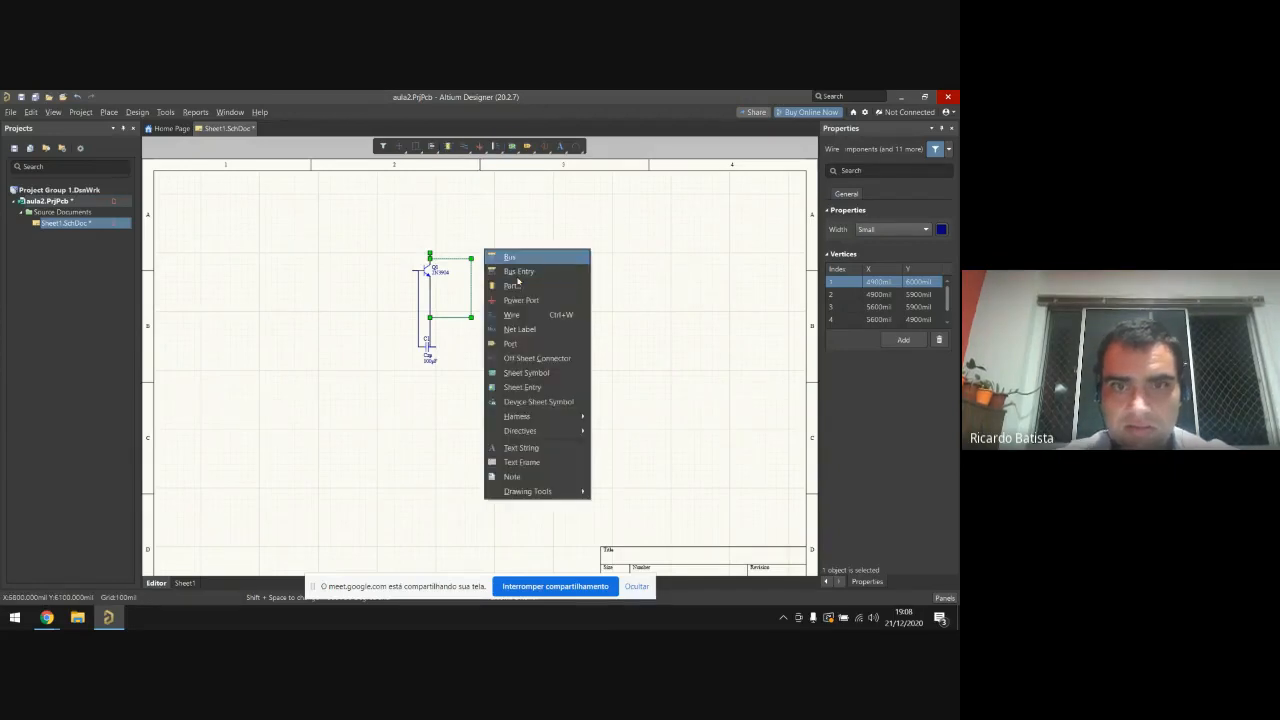
{"action": "left_click", "coordinate": [548, 332]}
{"action": "left_click", "coordinate": [418, 310]}
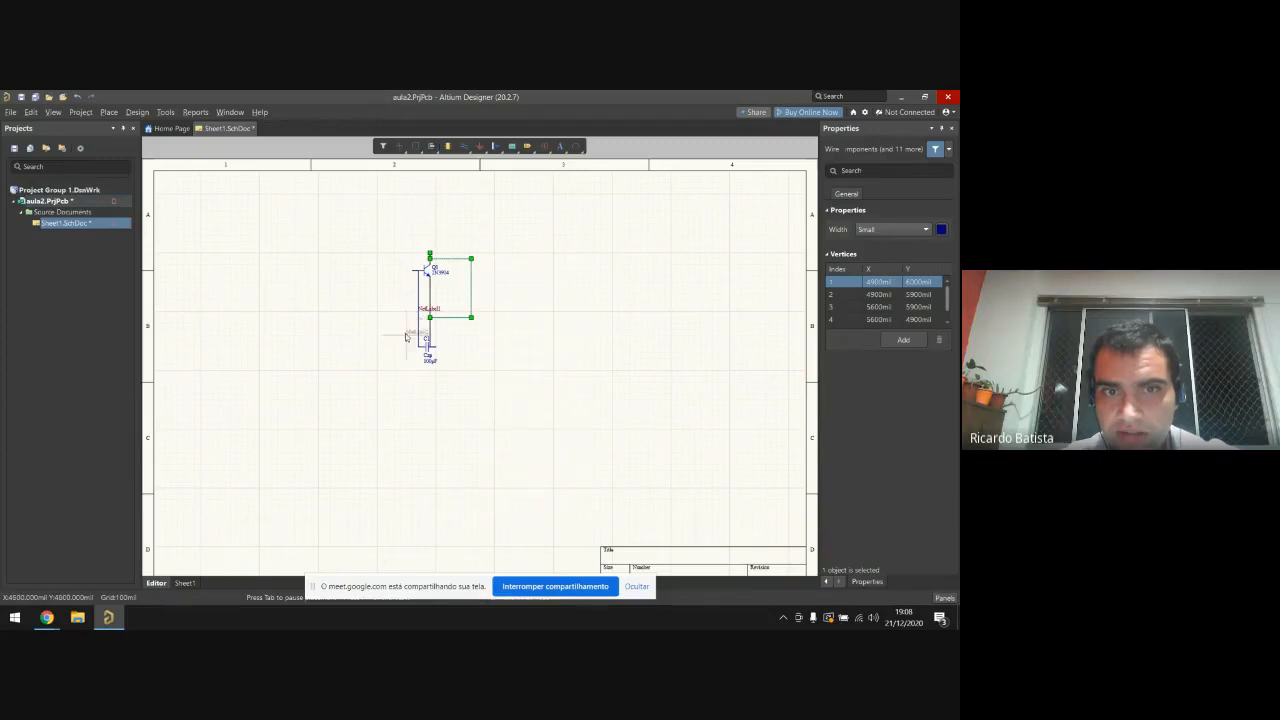
{"action": "left_click", "coordinate": [430, 286]}
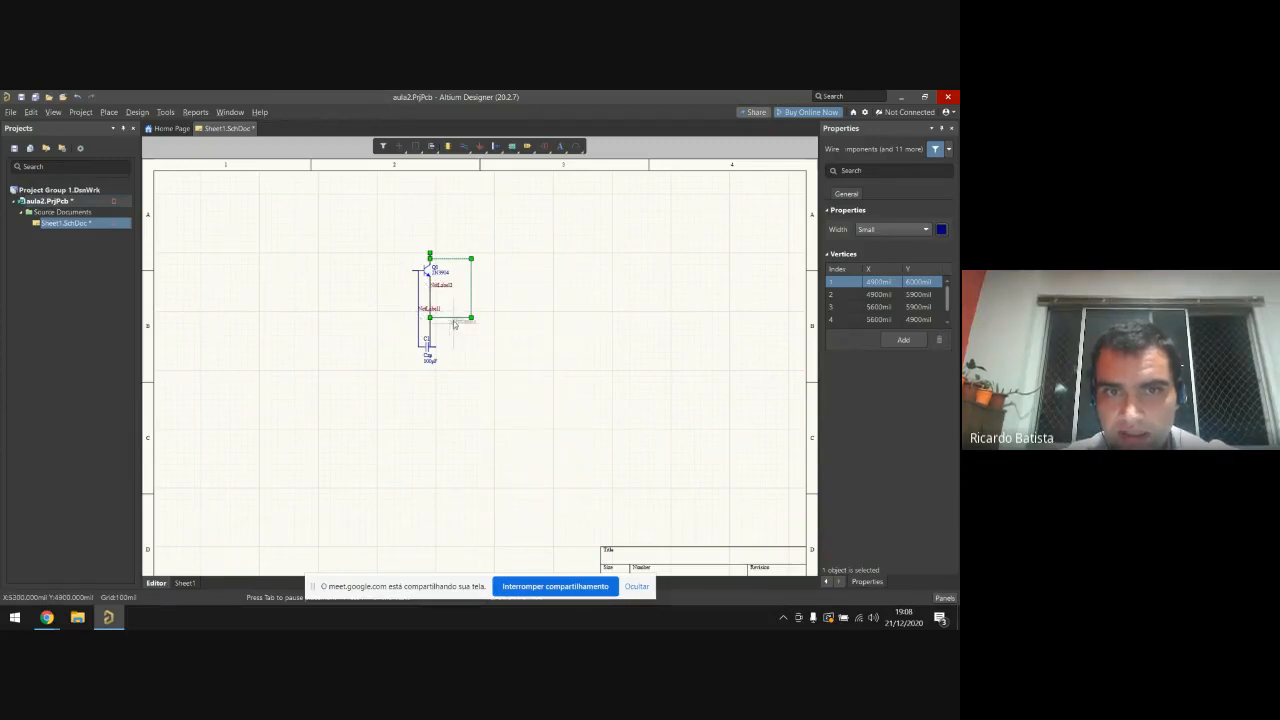
{"action": "right_click", "coordinate": [454, 324]}
Step: Rename the net label on the transistor's base wire to GND
{"action": "left_click", "coordinate": [430, 310]}
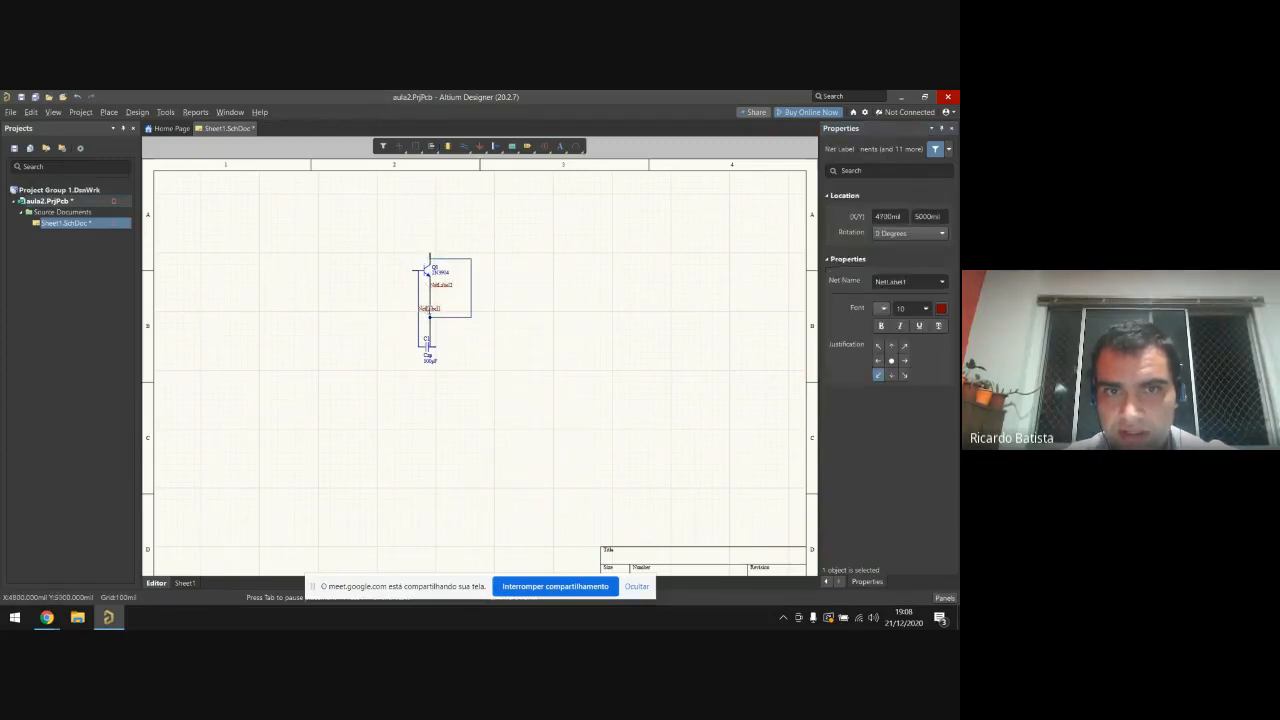
{"action": "left_click", "coordinate": [428, 308]}
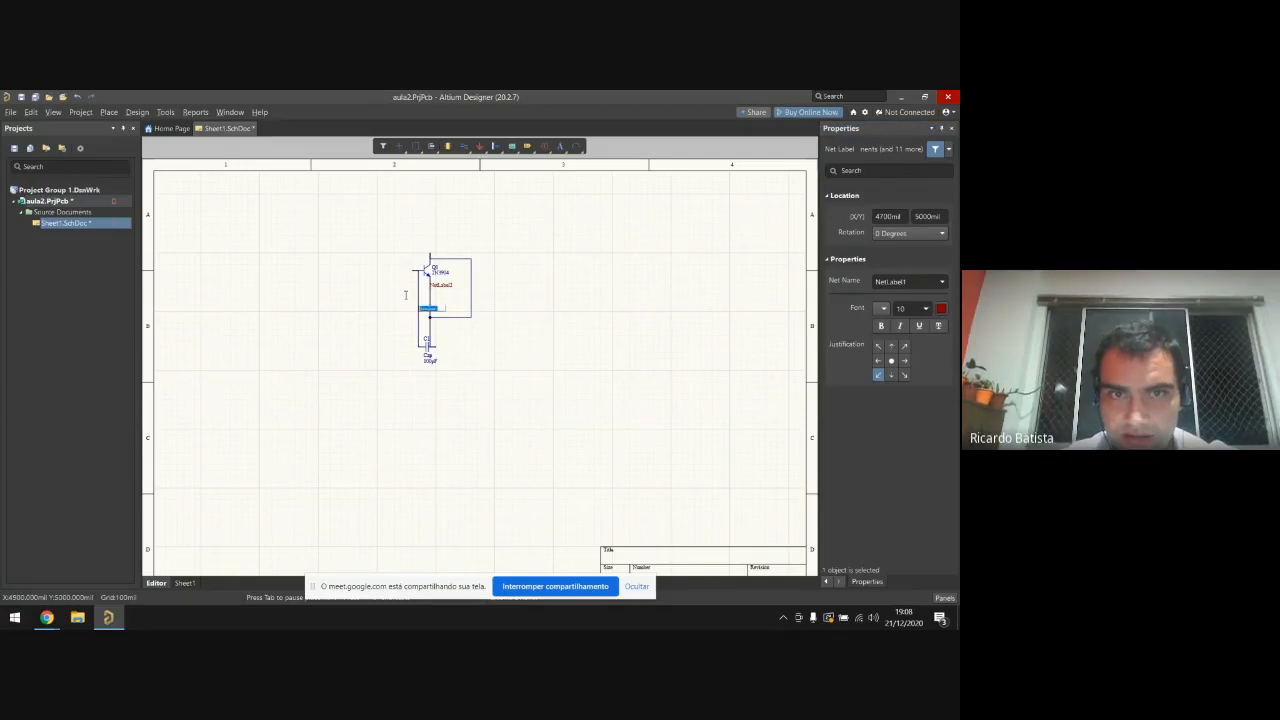
{"action": "key", "text": "BackSpace"}
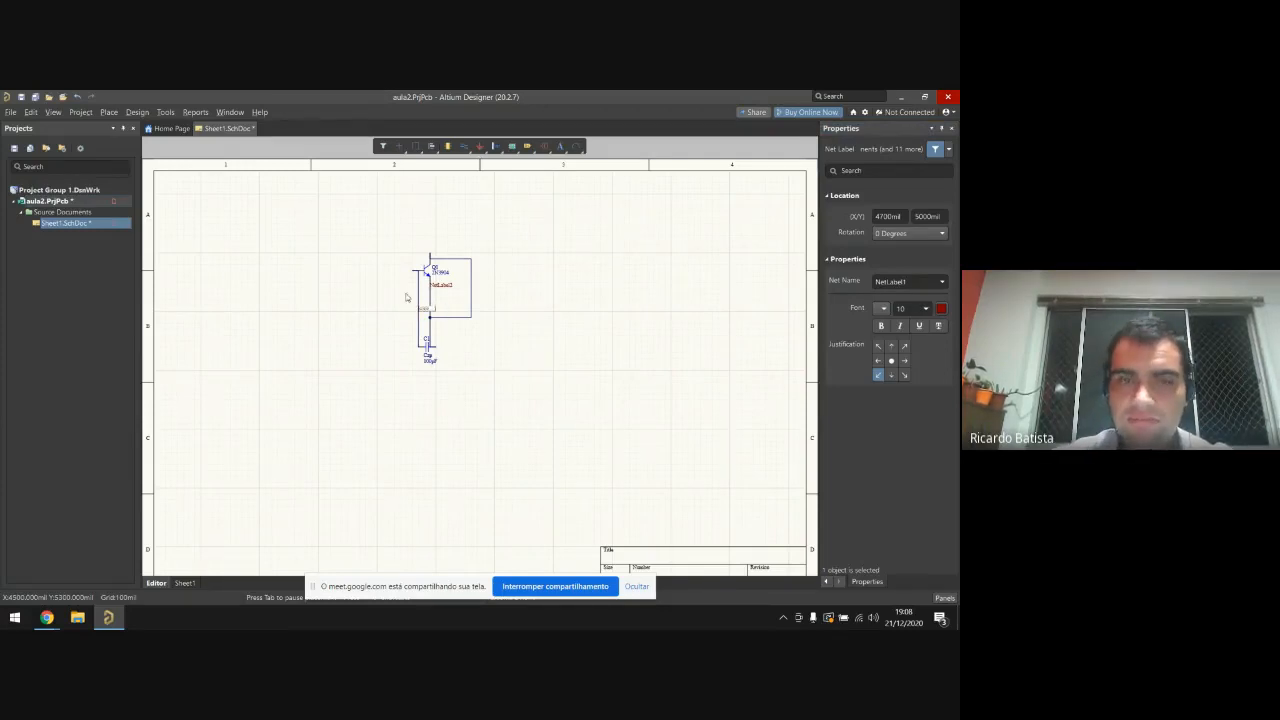
{"action": "left_click", "coordinate": [513, 323]}
Step: Set the net name of the label on the transistor's emitter wire to +5
{"action": "double_click", "coordinate": [443, 284]}
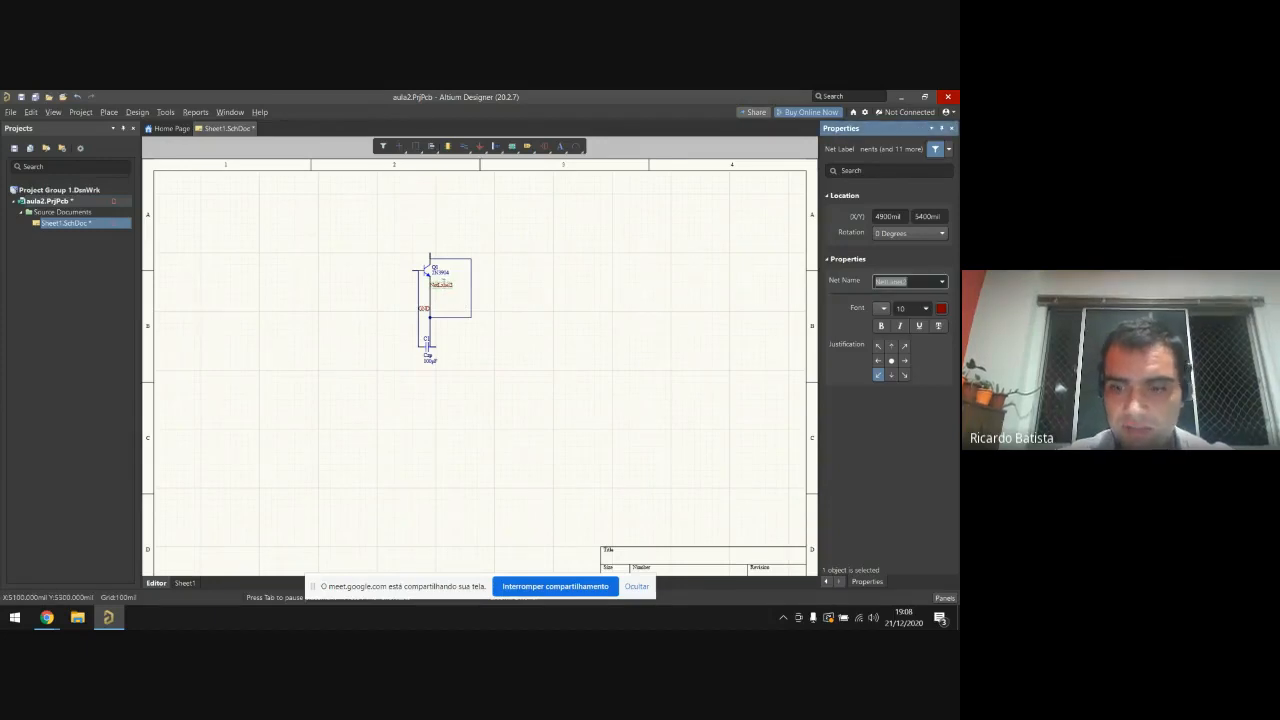
{"action": "key", "text": "BackSpace"}
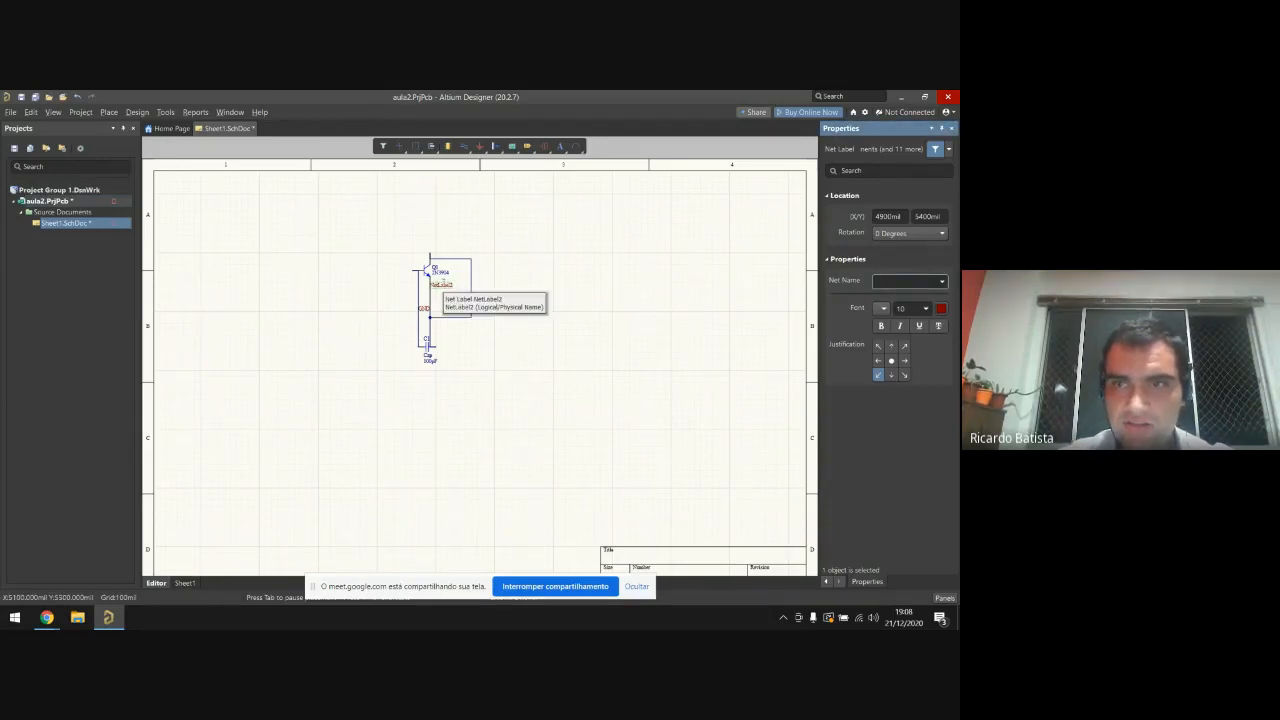
{"action": "type", "text": "+5"}
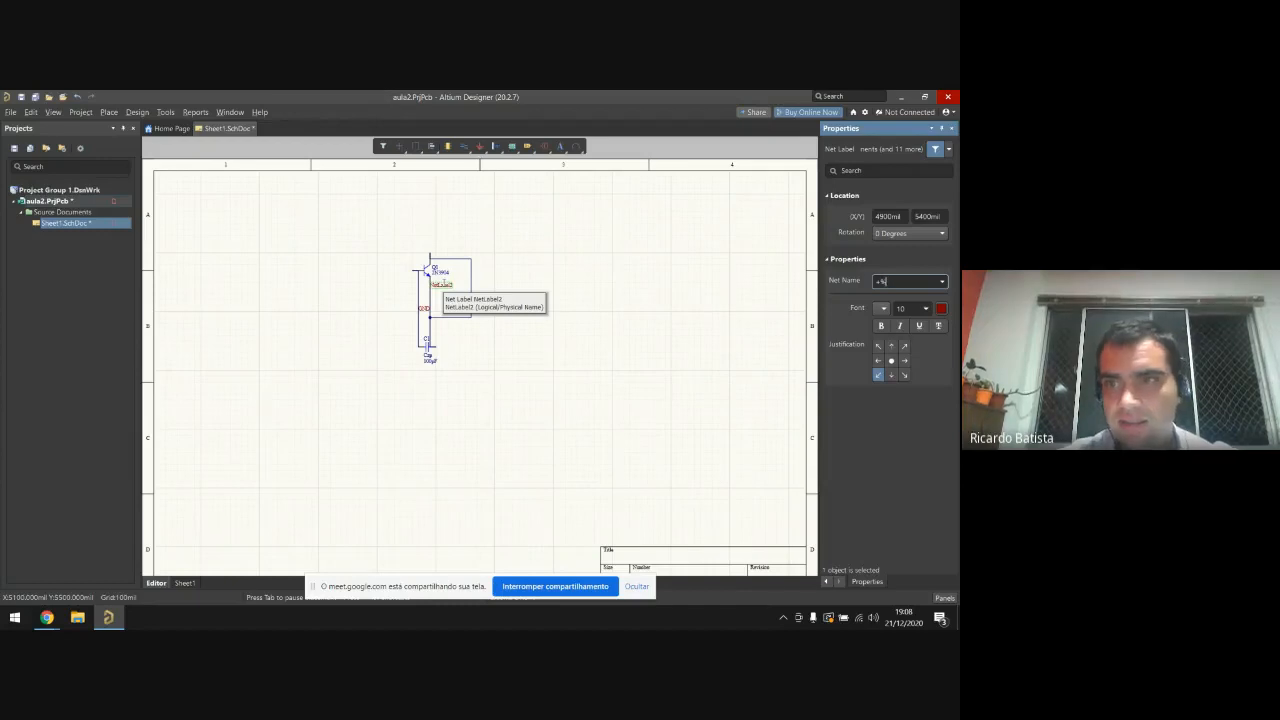
{"action": "left_click", "coordinate": [528, 334]}
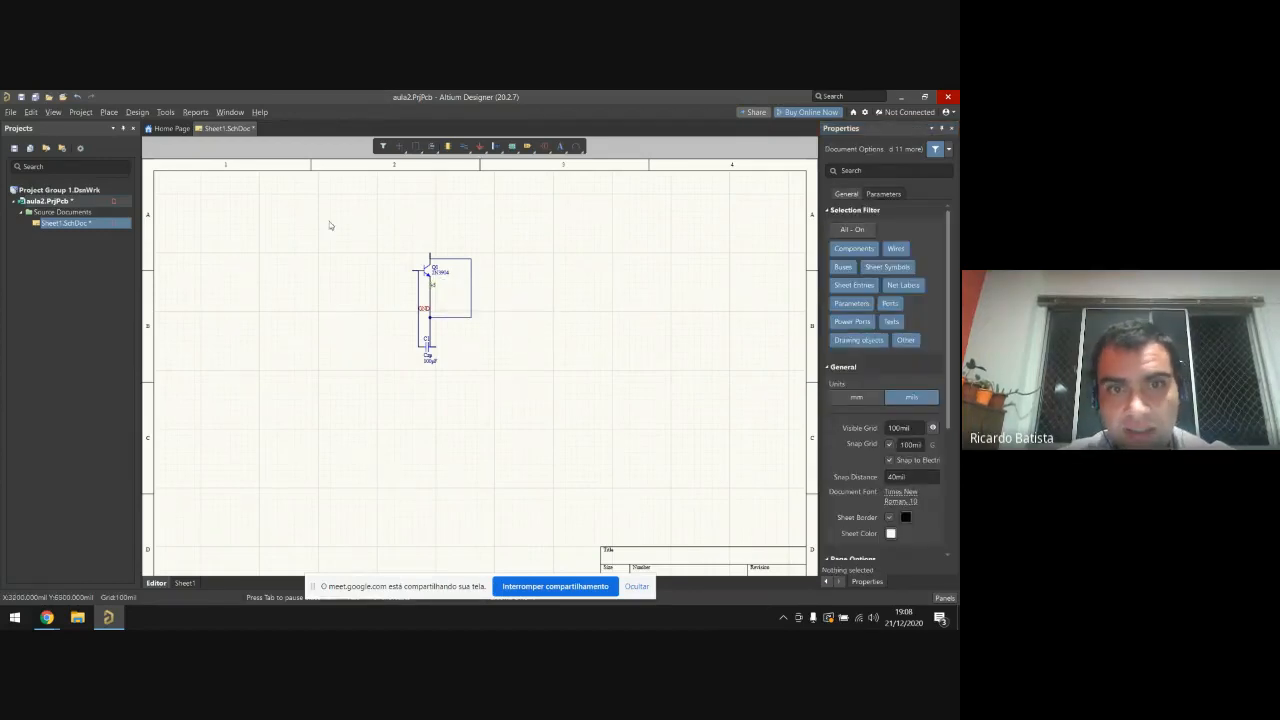
Step: Select the whole circuit and save the schematic document as Sheet1.SchDoc
{"action": "left_click_drag", "start_coordinate": [329, 225], "coordinate": [526, 410]}
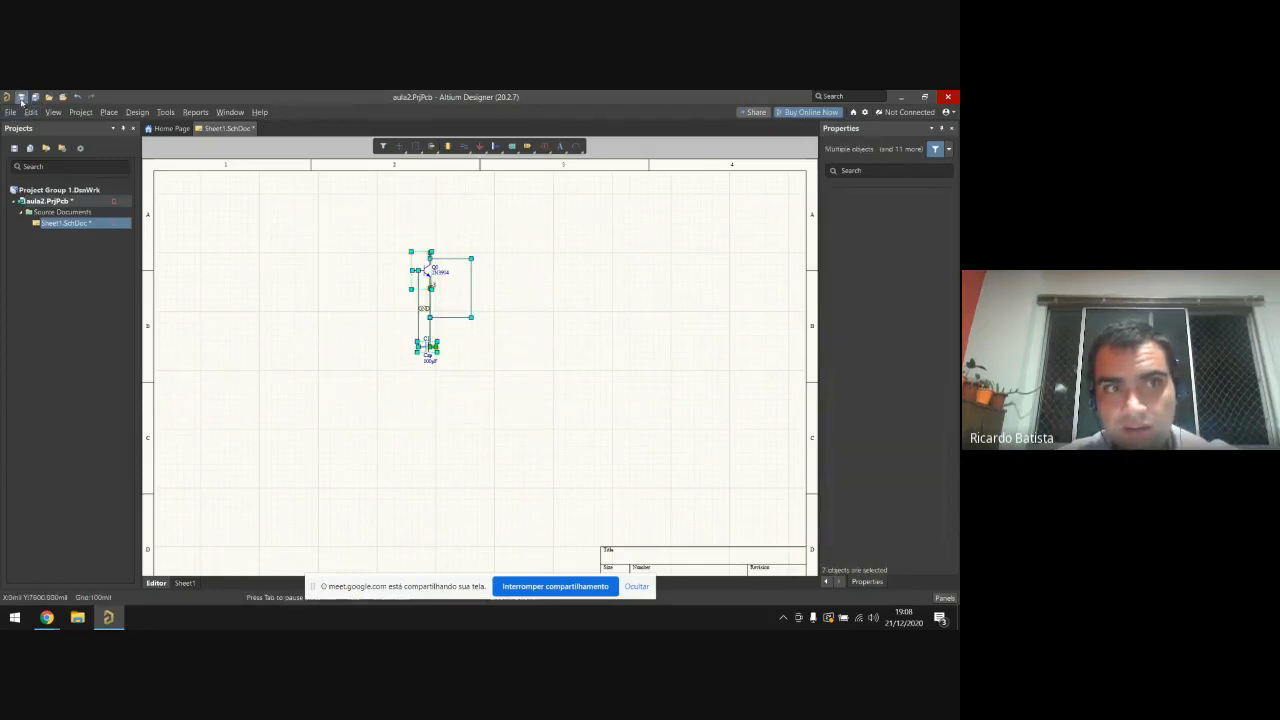
{"action": "left_click", "coordinate": [21, 98]}
{"action": "left_click", "coordinate": [667, 470]}
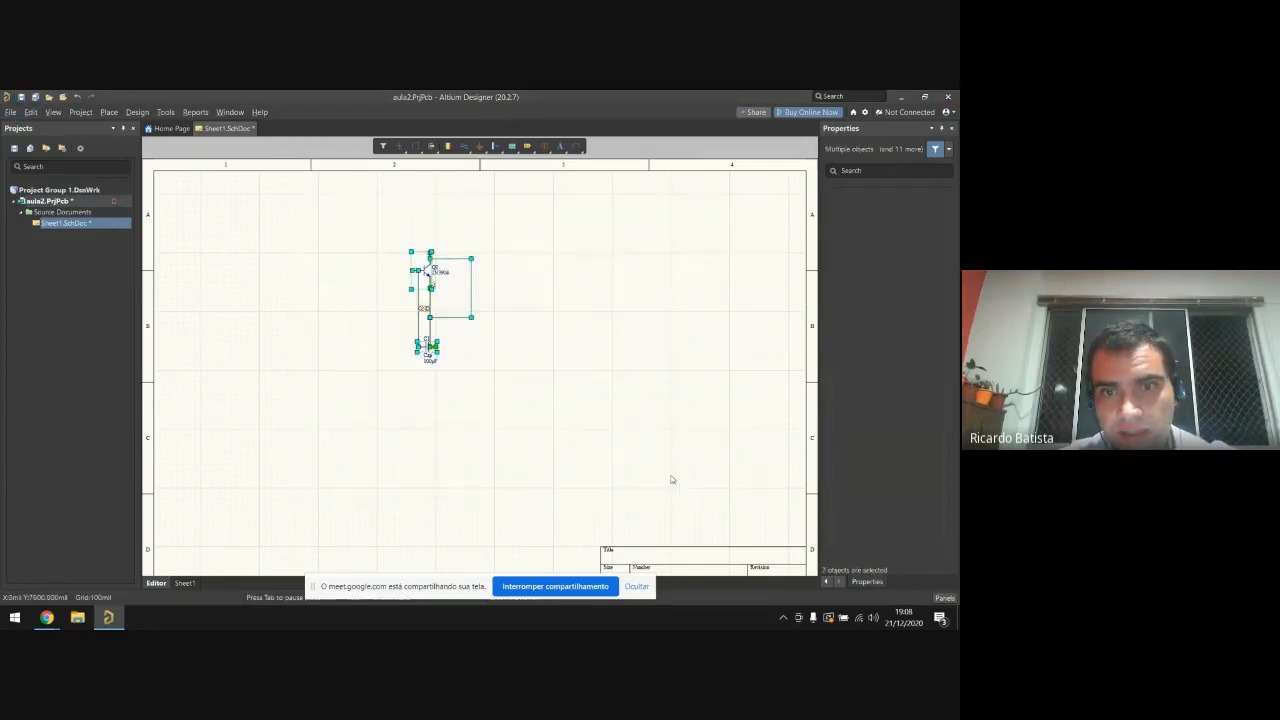
{"action": "right_click", "coordinate": [60, 201]}
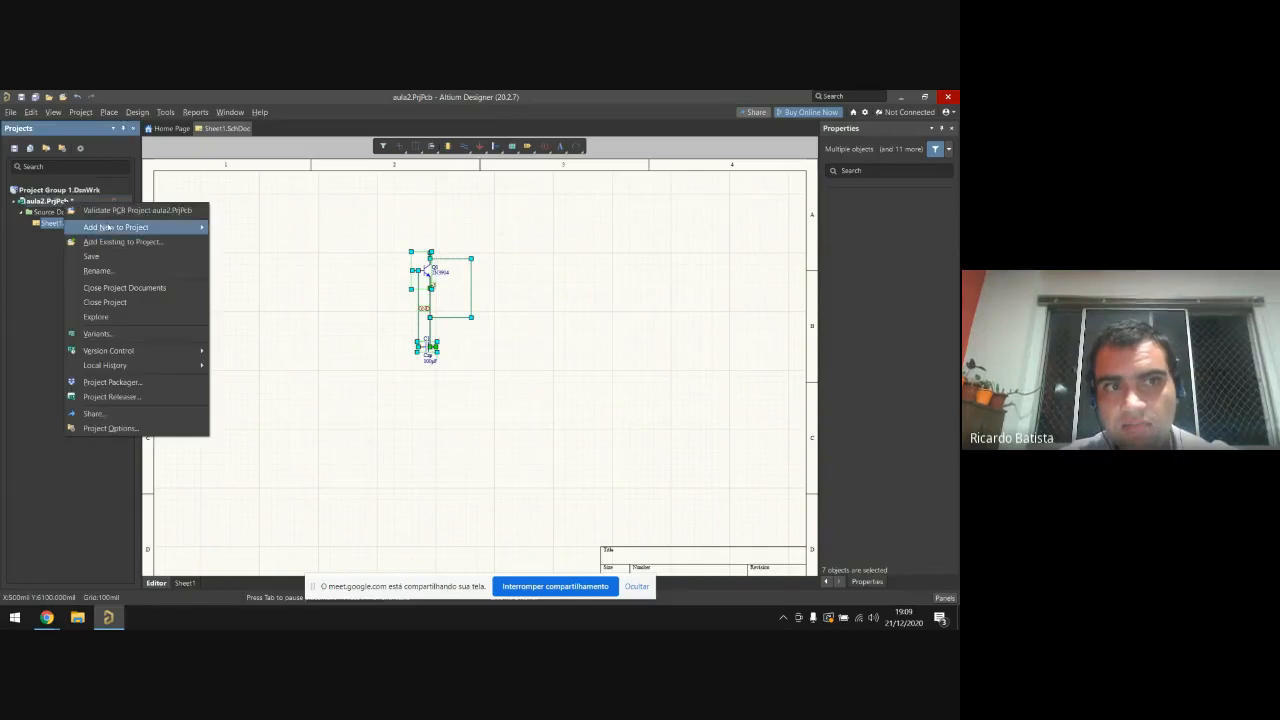
{"action": "mouse_move", "coordinate": [188, 230]}
{"action": "left_click", "coordinate": [48, 260]}
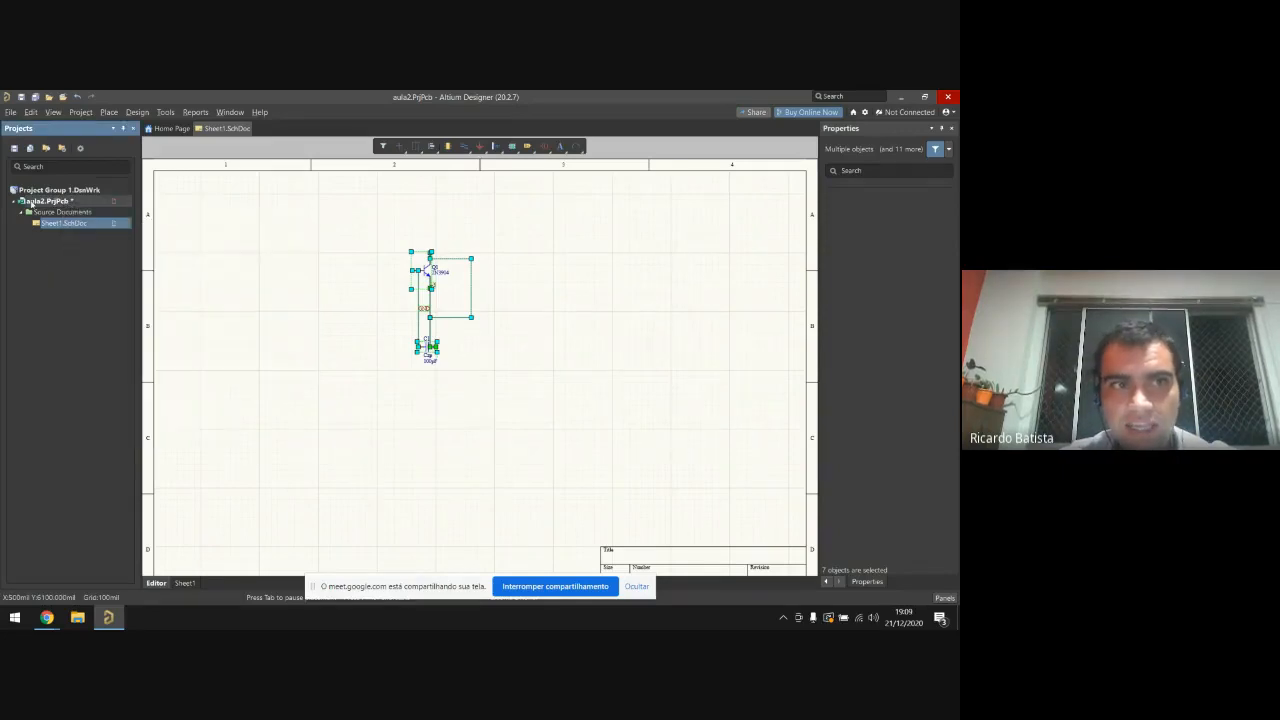
Step: Add a new PCB document to the aula2 project and save it as PCB1 in the aula2 folder
{"action": "right_click", "coordinate": [31, 202]}
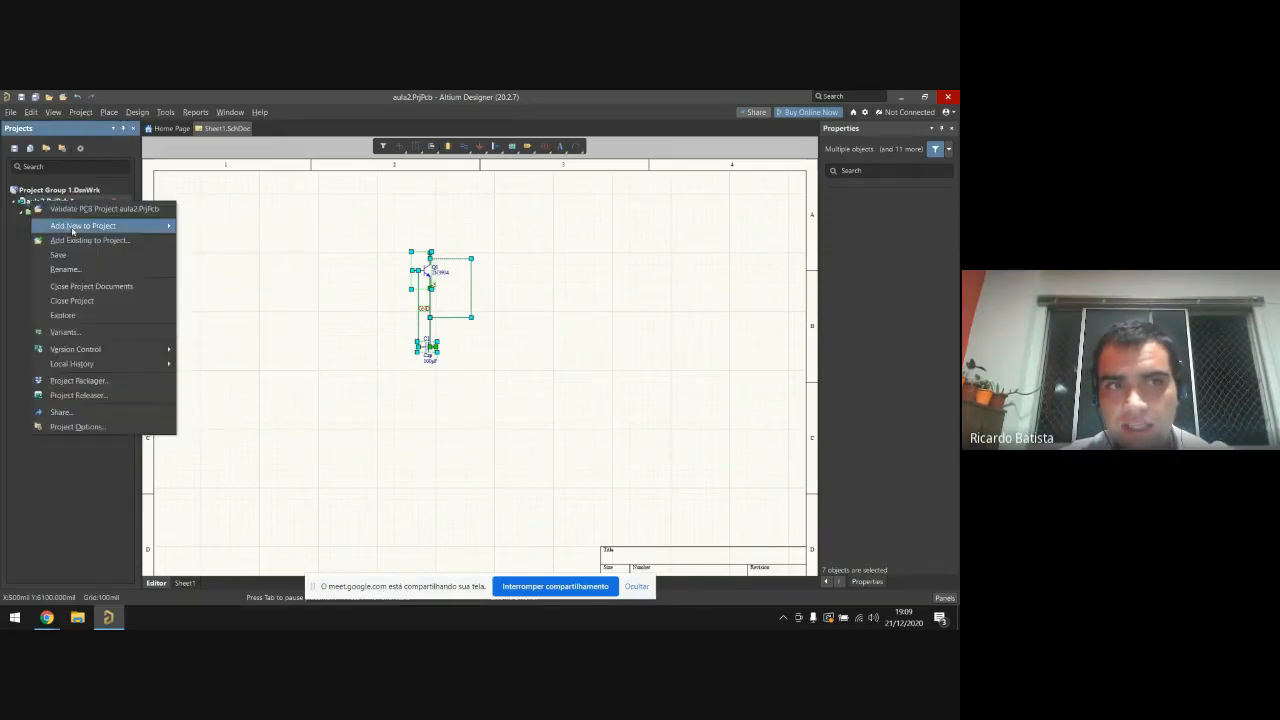
{"action": "mouse_move", "coordinate": [75, 231]}
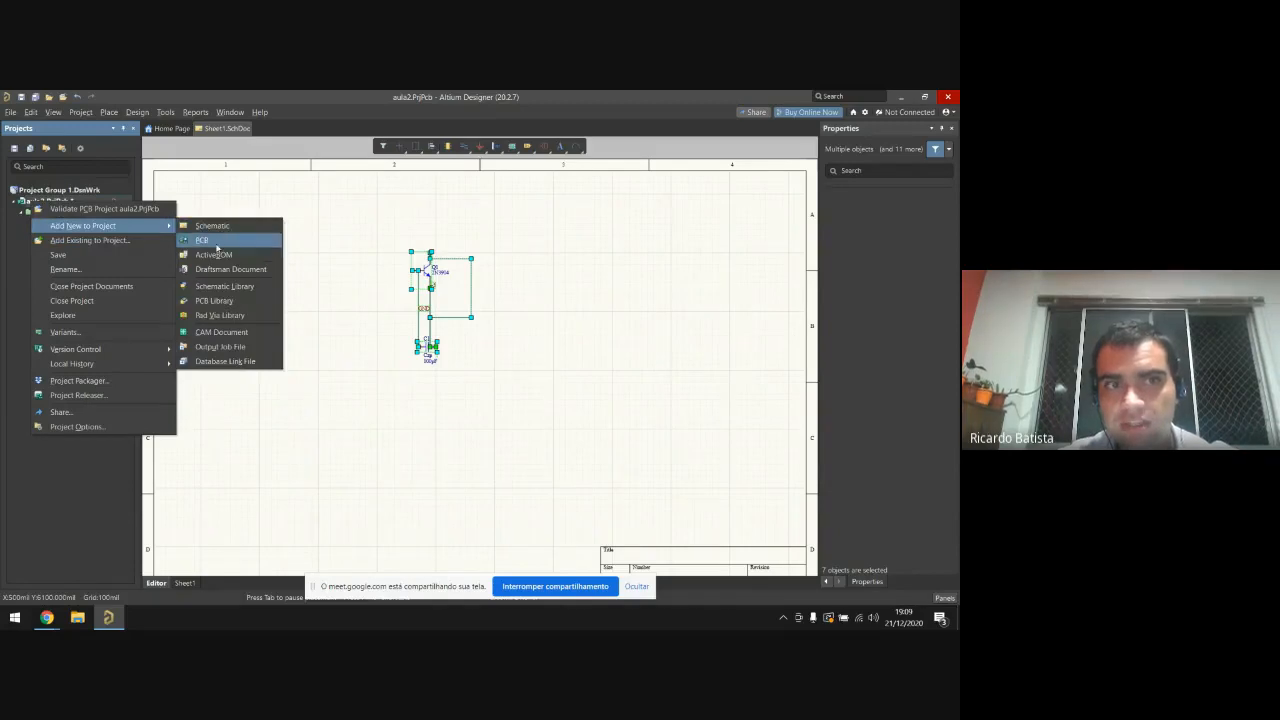
{"action": "left_click", "coordinate": [218, 243]}
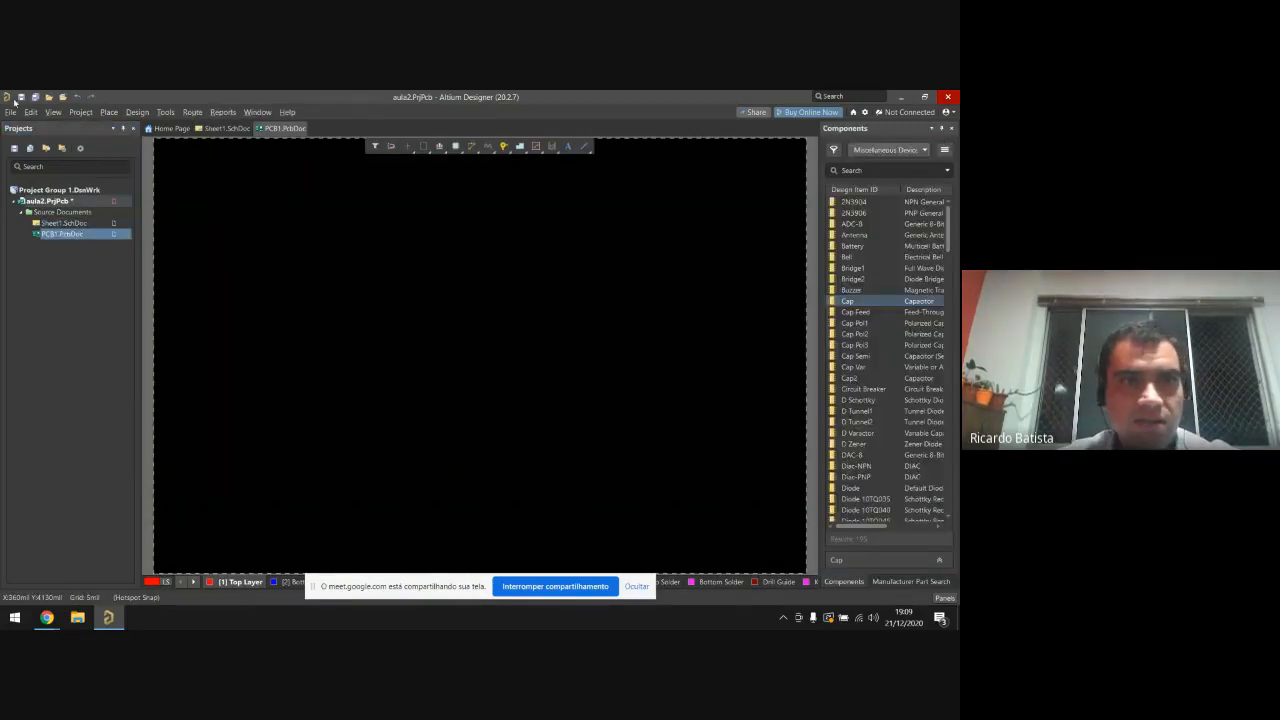
{"action": "left_click", "coordinate": [20, 97]}
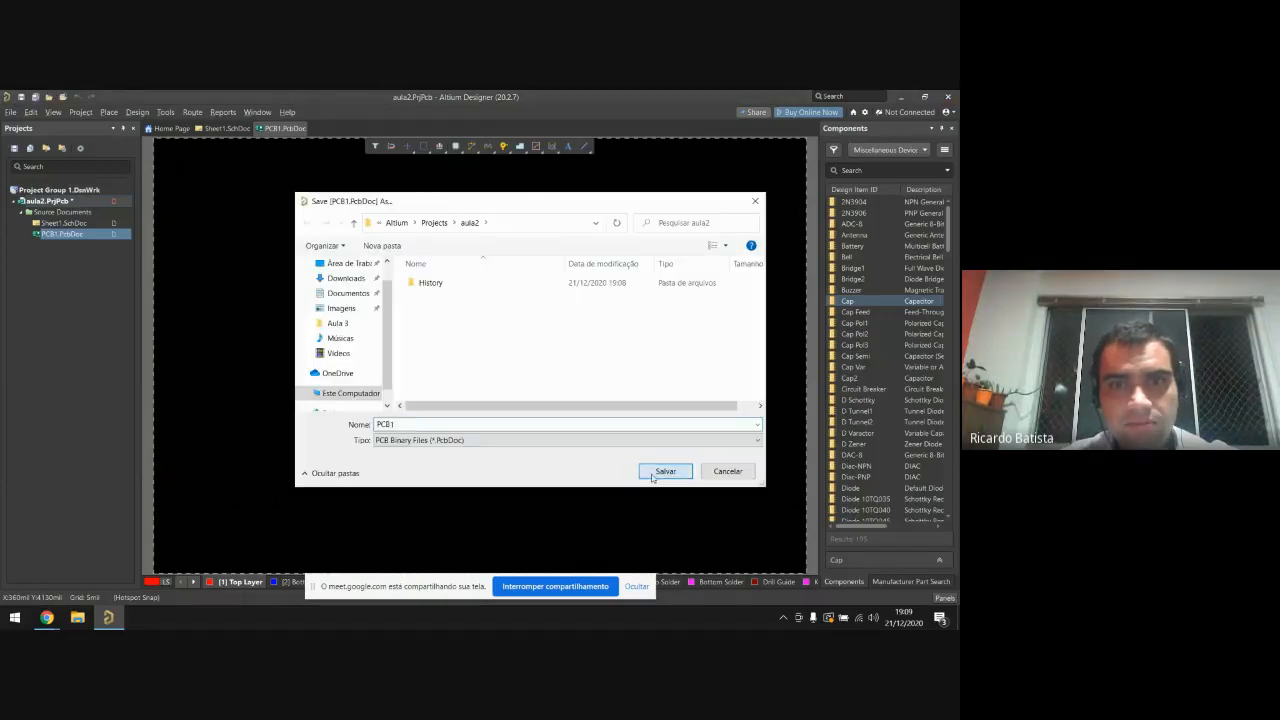
{"action": "left_click", "coordinate": [663, 471]}
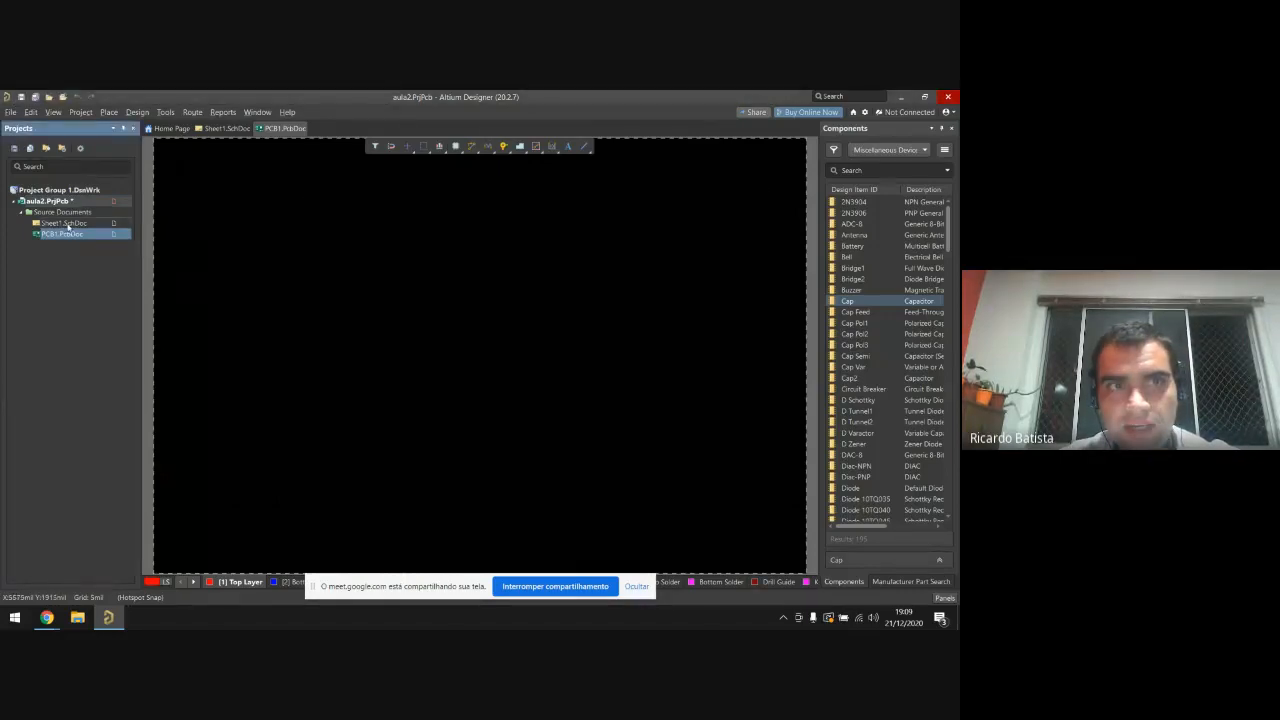
Step: Update PCB1.PcbDoc from the Sheet1 schematic, executing all changes of the Engineering Change Order
{"action": "double_click", "coordinate": [67, 224]}
{"action": "left_click", "coordinate": [137, 112]}
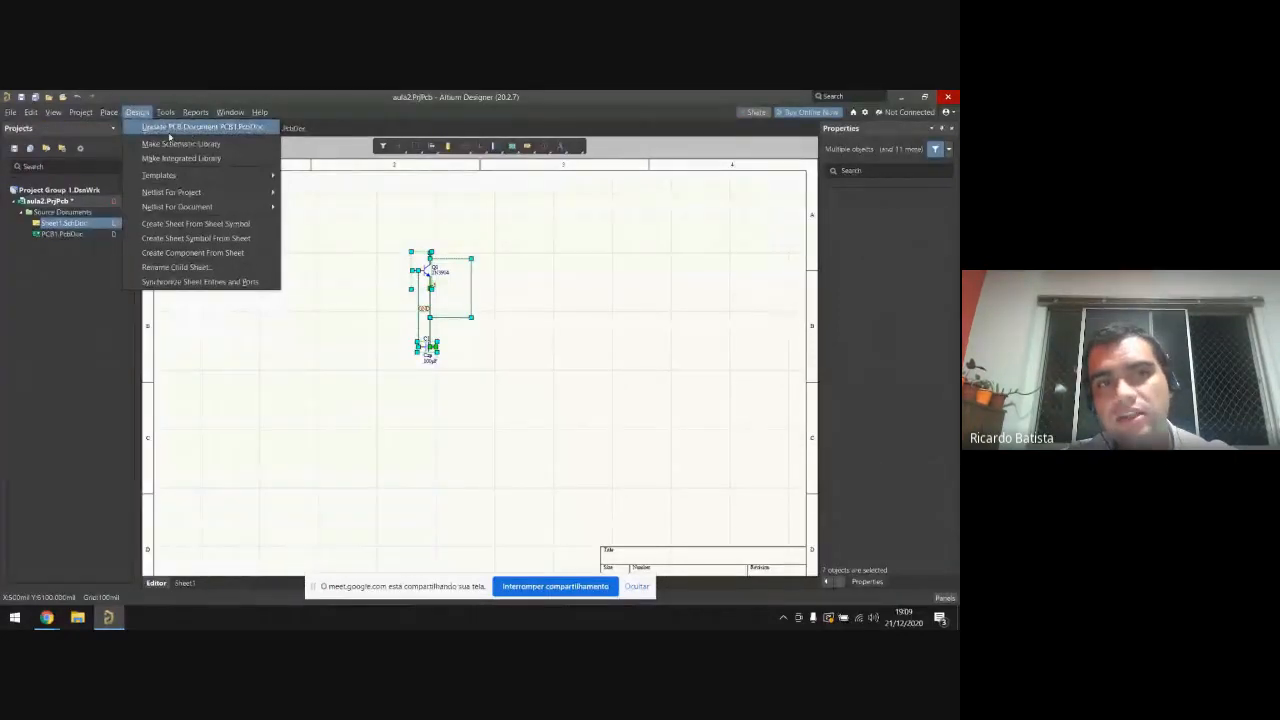
{"action": "left_click", "coordinate": [193, 128]}
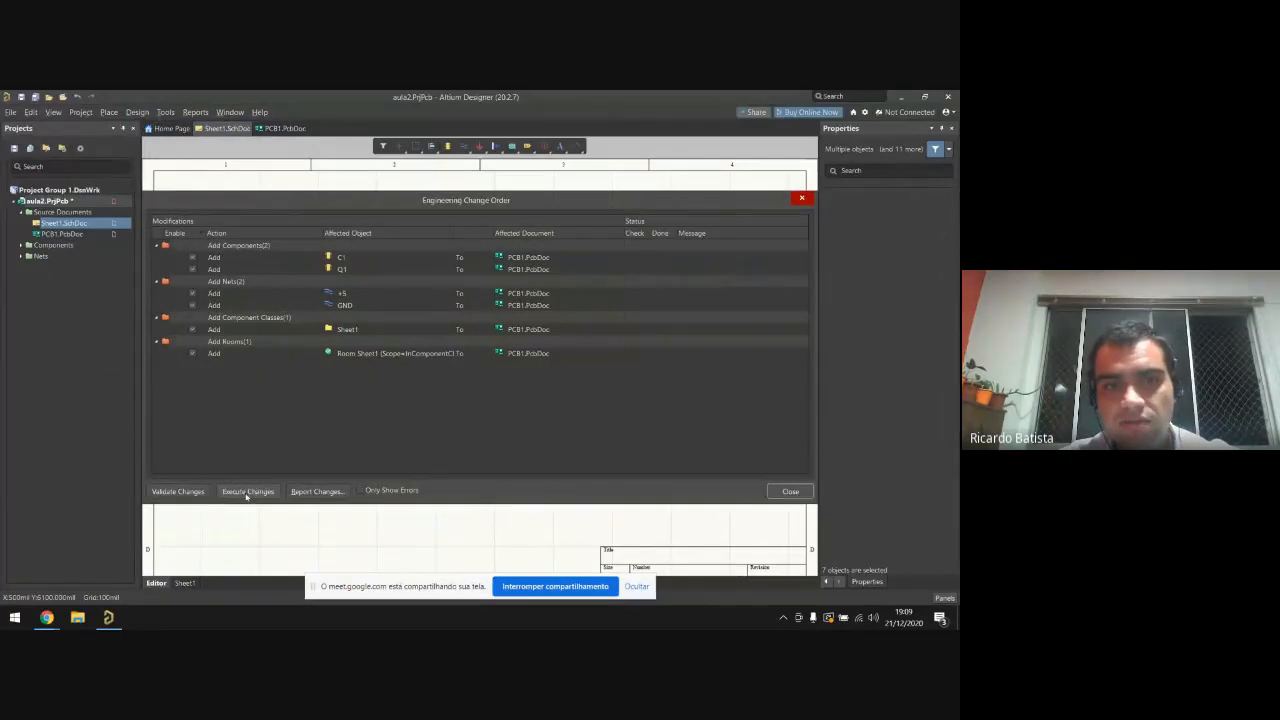
{"action": "left_click", "coordinate": [246, 492]}
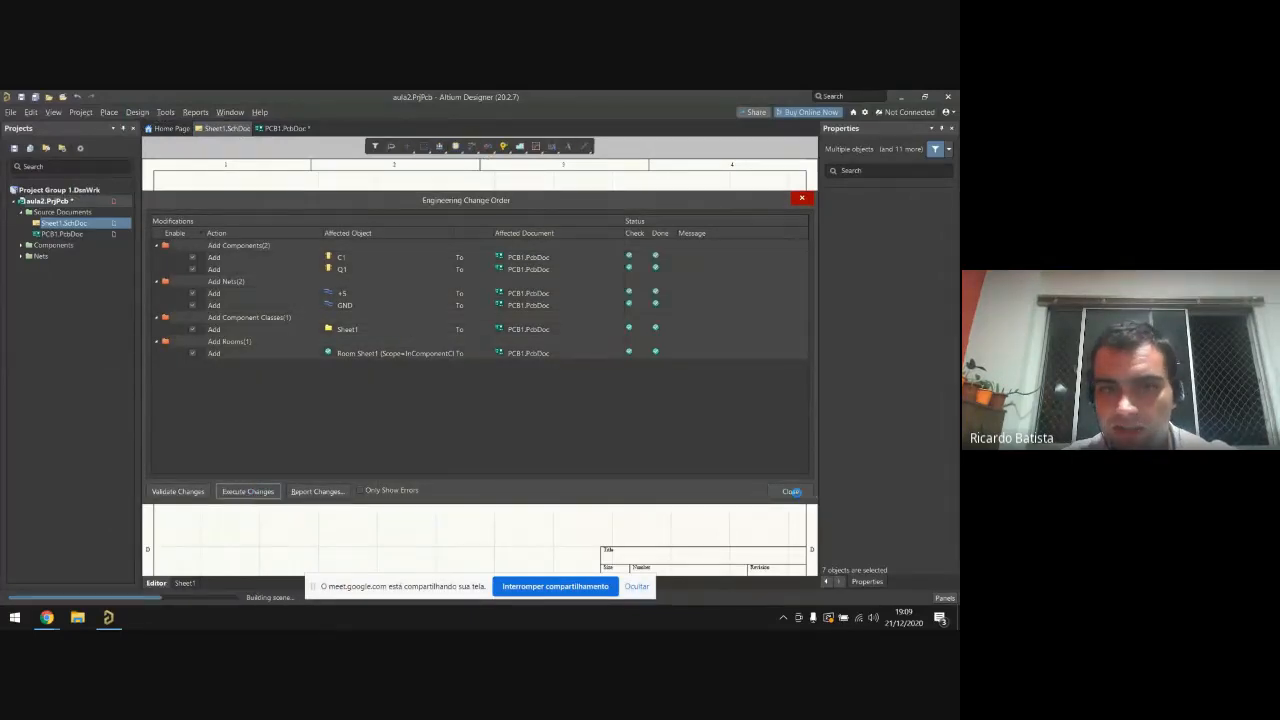
{"action": "left_click", "coordinate": [791, 491]}
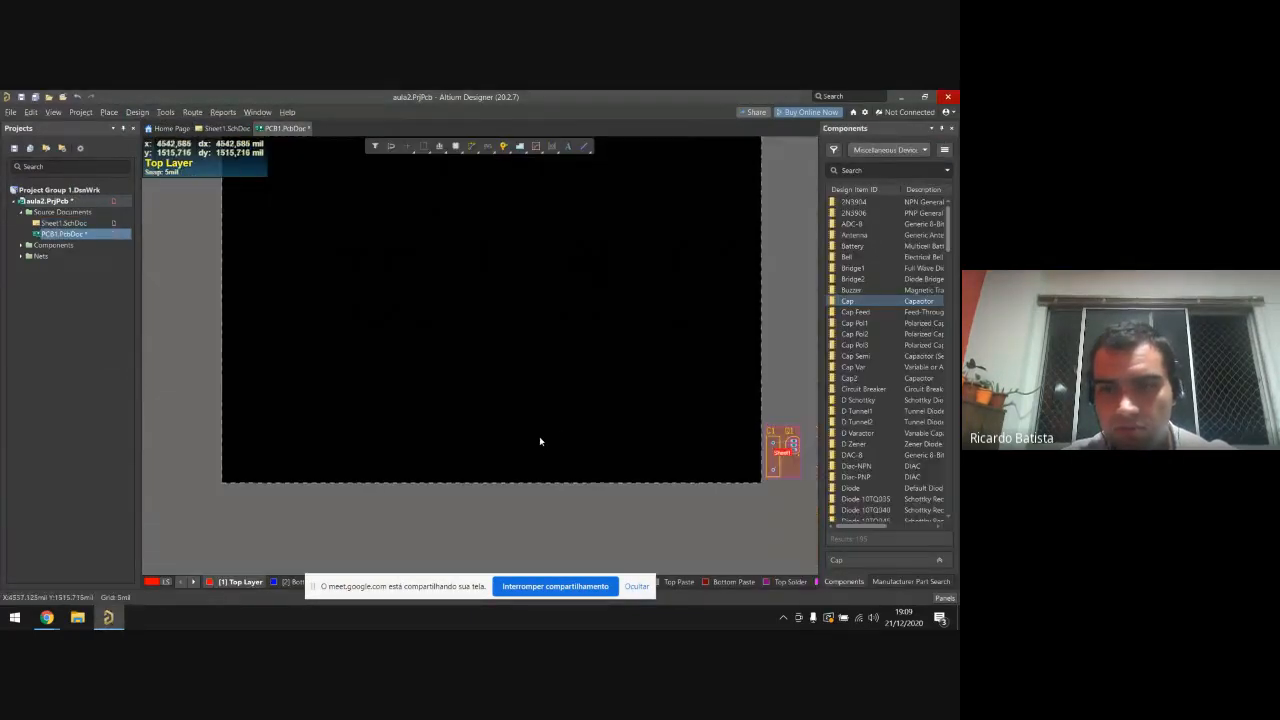
Step: Move the Sheet1 room with C1 and Q1 from beside the board to the lower middle of the board area
{"action": "scroll", "coordinate": [539, 441], "scroll_direction": "down", "scroll_amount": 1, "text": "ctrl"}
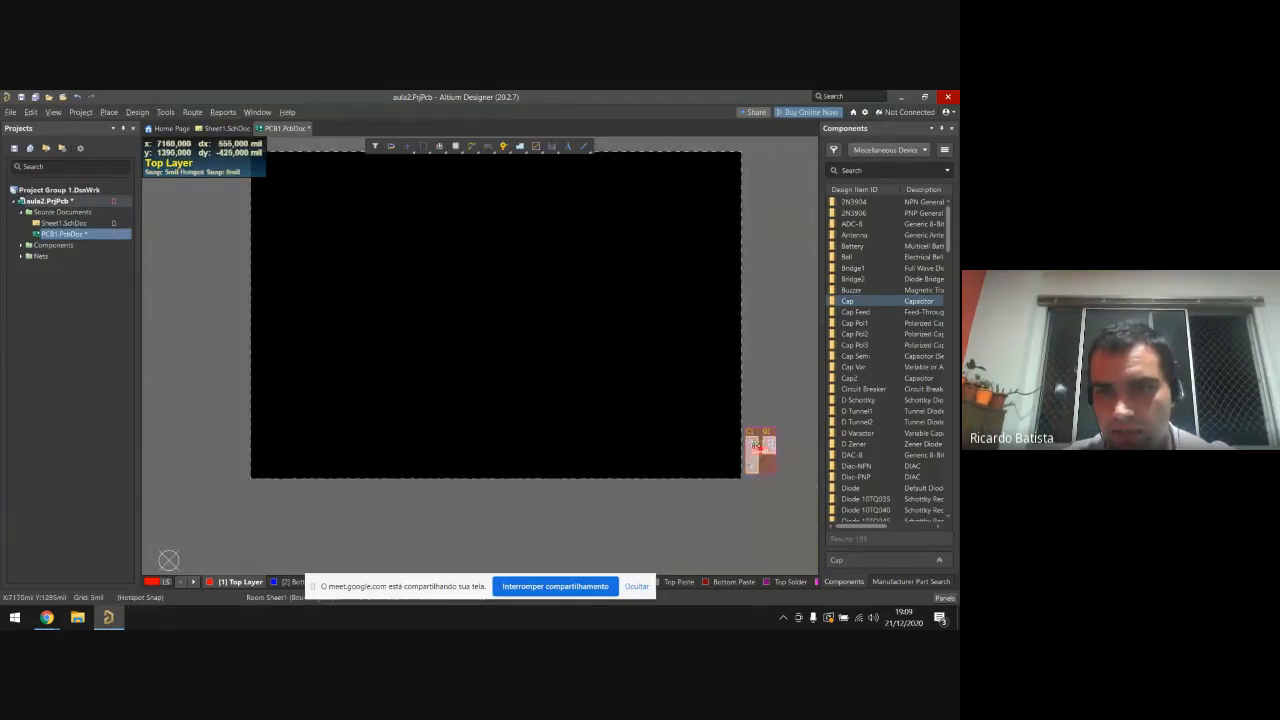
{"action": "left_click_drag", "start_coordinate": [757, 446], "coordinate": [500, 395]}
{"action": "scroll", "coordinate": [501, 411], "scroll_direction": "up", "scroll_amount": 2, "text": "ctrl"}
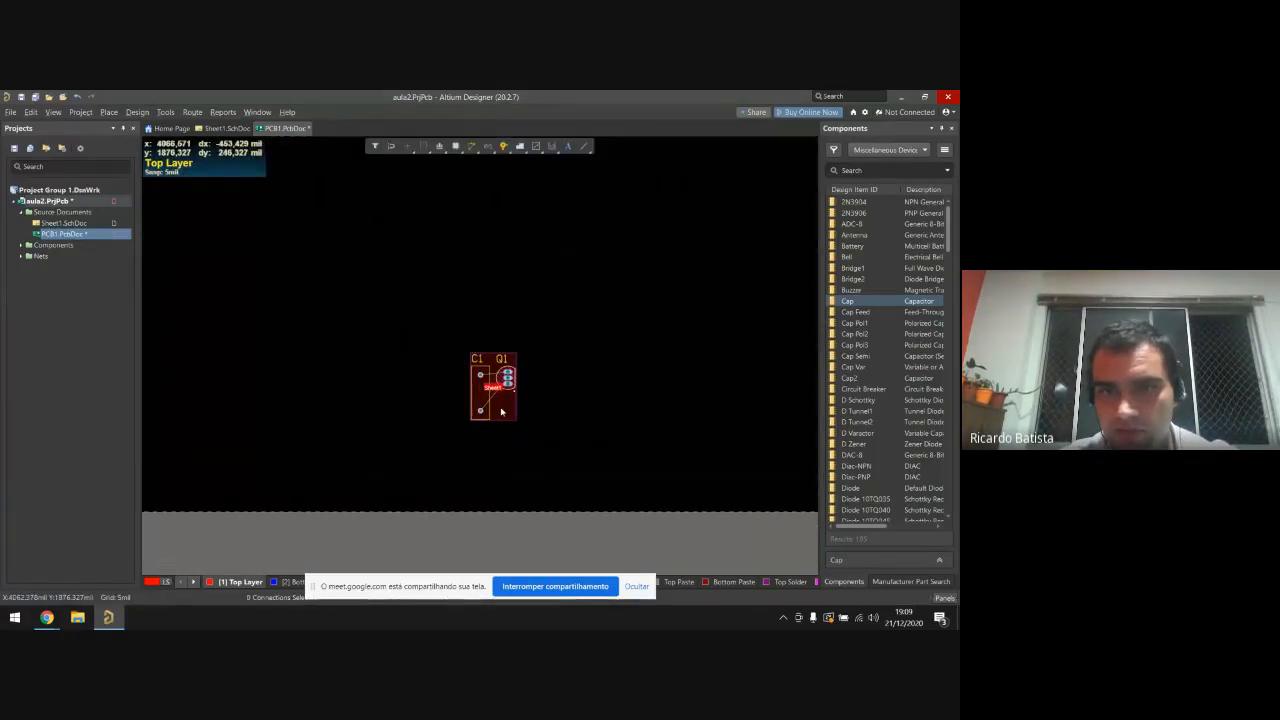
{"action": "scroll", "coordinate": [501, 411], "scroll_direction": "up", "scroll_amount": 1, "text": "ctrl"}
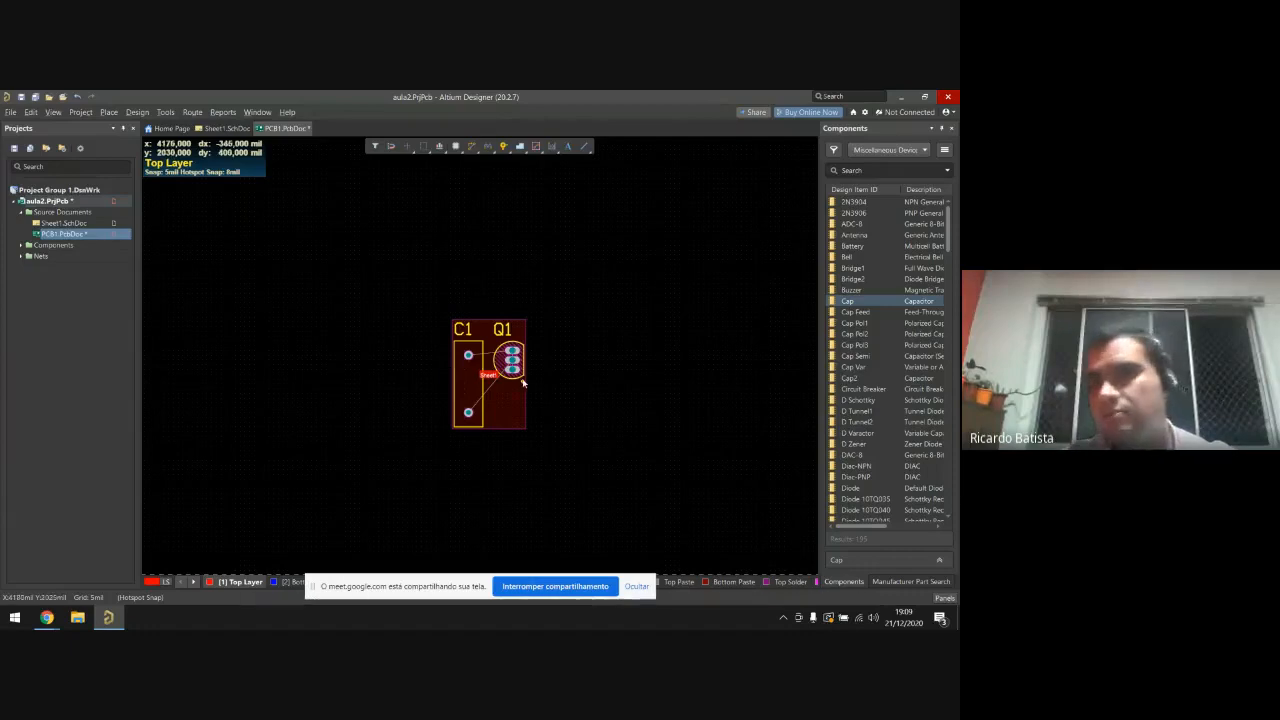
Step: Examine the net names on the pads of C1 and Q1 and the connection lines between them
{"action": "scroll", "coordinate": [490, 385], "scroll_direction": "up", "scroll_amount": 5, "text": "ctrl"}
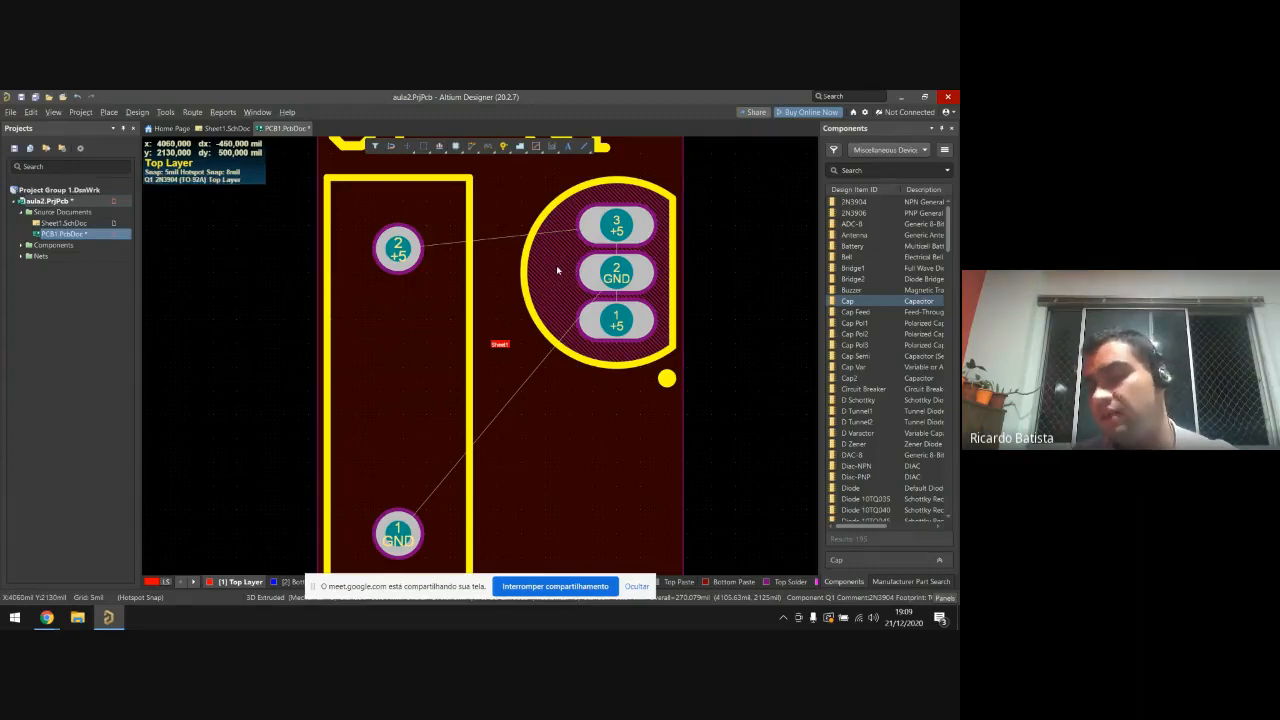
{"action": "scroll", "coordinate": [580, 285], "scroll_direction": "up", "scroll_amount": 2}
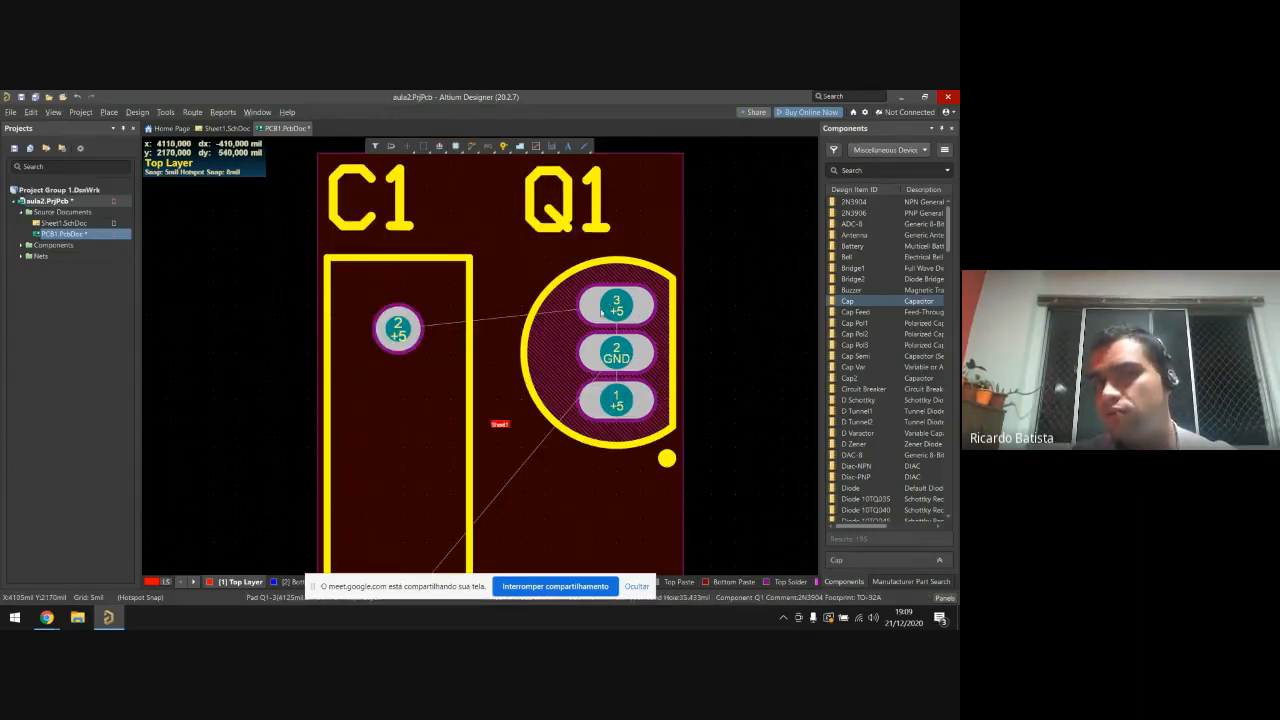
{"action": "scroll", "coordinate": [596, 318], "scroll_direction": "down", "scroll_amount": 2}
{"action": "scroll", "coordinate": [570, 350], "scroll_direction": "up", "scroll_amount": 2}
{"action": "scroll", "coordinate": [560, 345], "scroll_direction": "down", "scroll_amount": 2}
{"action": "scroll", "coordinate": [410, 267], "scroll_direction": "up", "scroll_amount": 3}
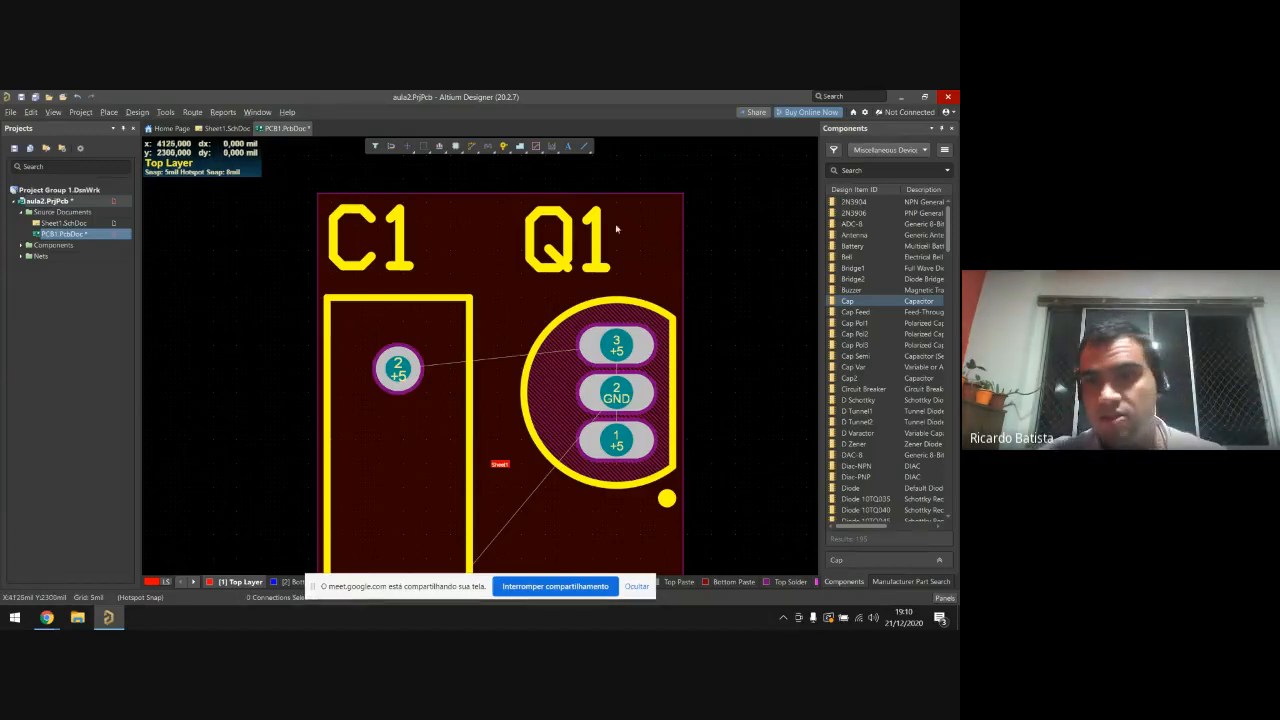
Step: Delete the Sheet1 room around C1 and Q1, keeping both components on the board
{"action": "left_click", "coordinate": [657, 220]}
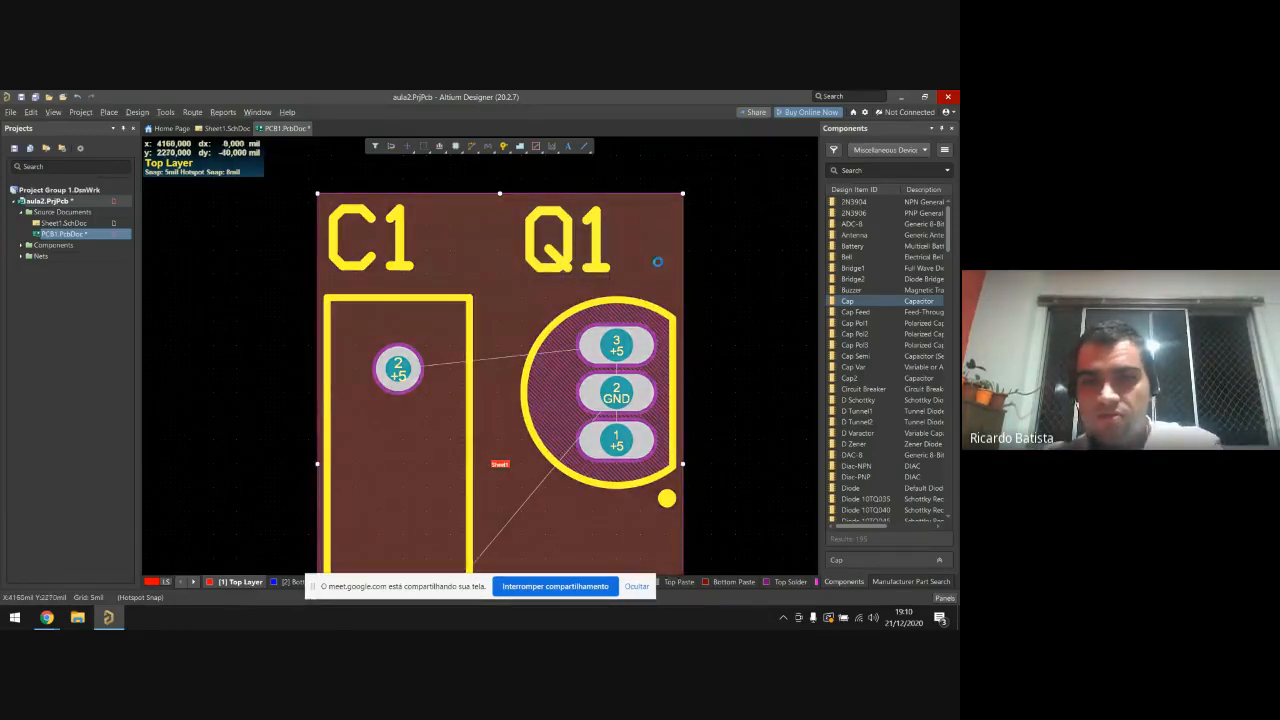
{"action": "scroll", "coordinate": [660, 265], "scroll_direction": "down", "scroll_amount": 4, "text": "ctrl"}
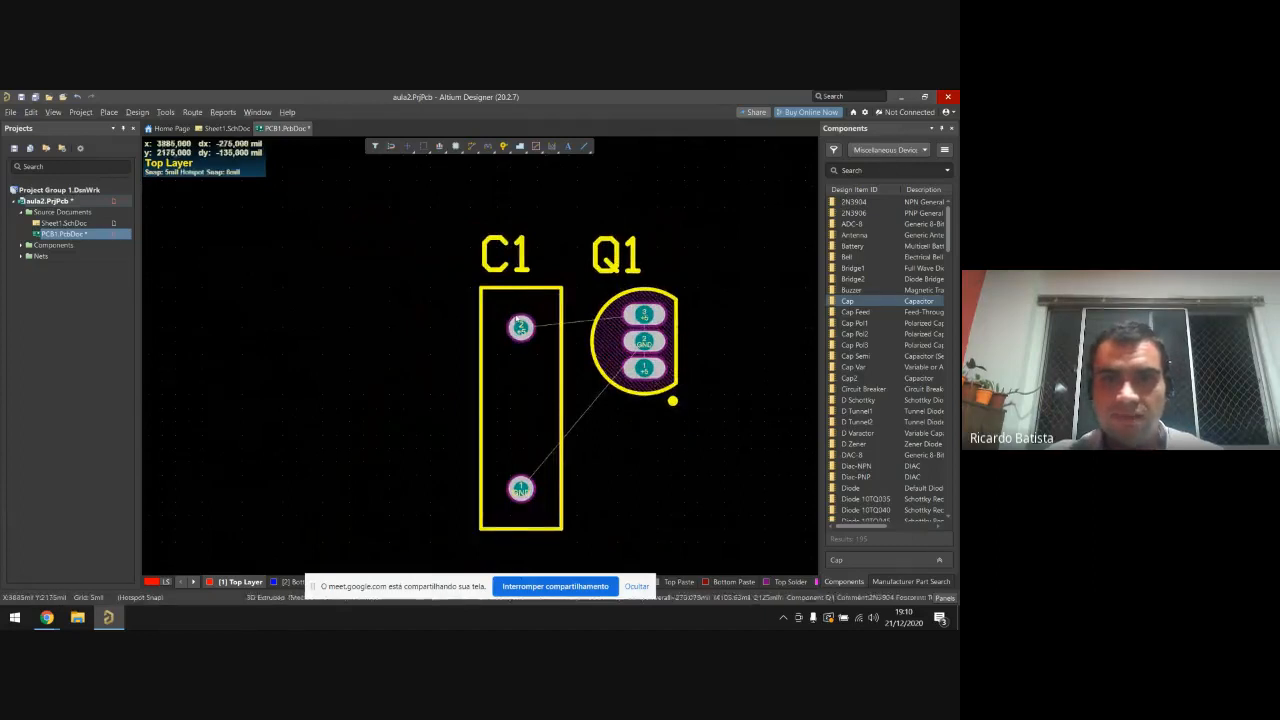
{"action": "key", "text": "p"}
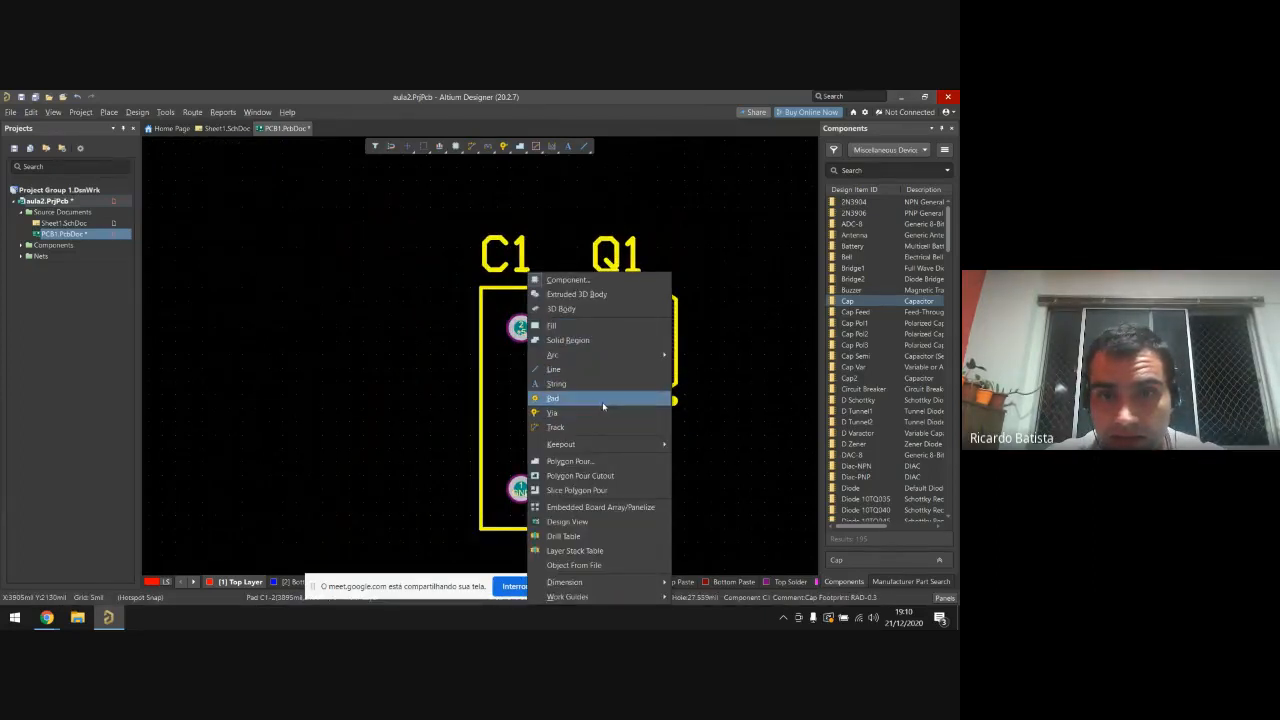
{"action": "left_click", "coordinate": [554, 248]}
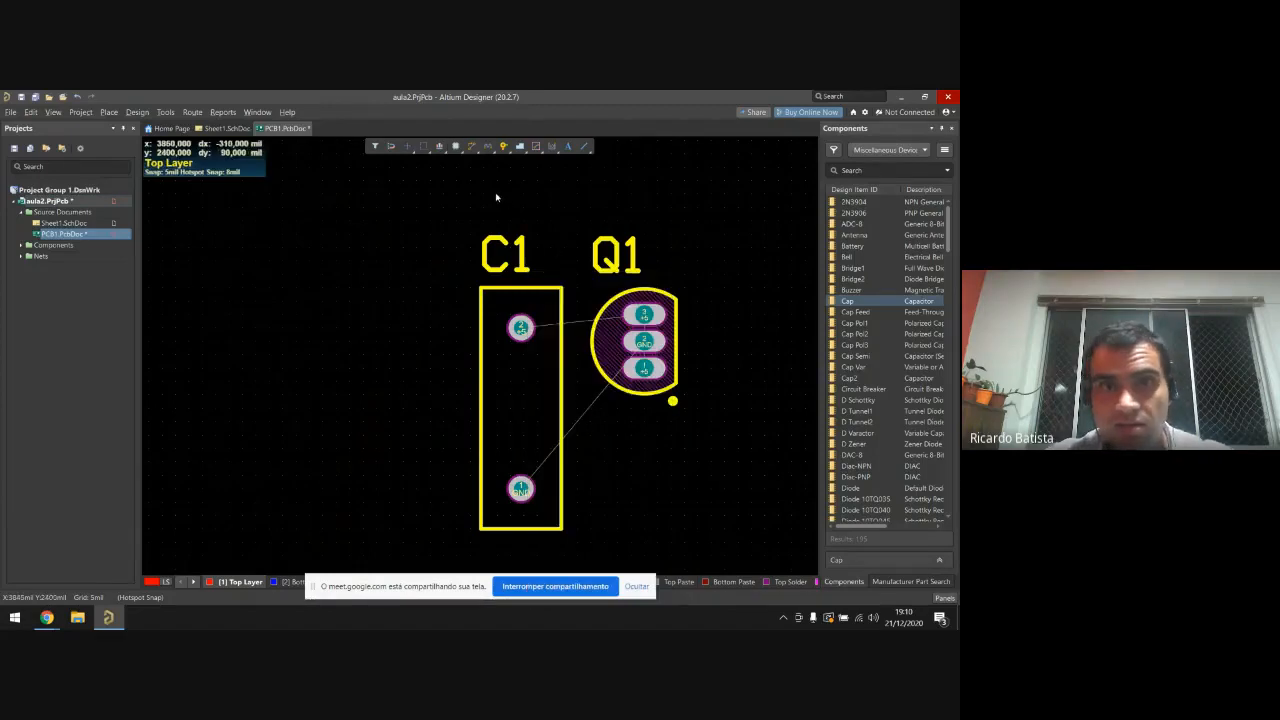
{"action": "key", "text": "p"}
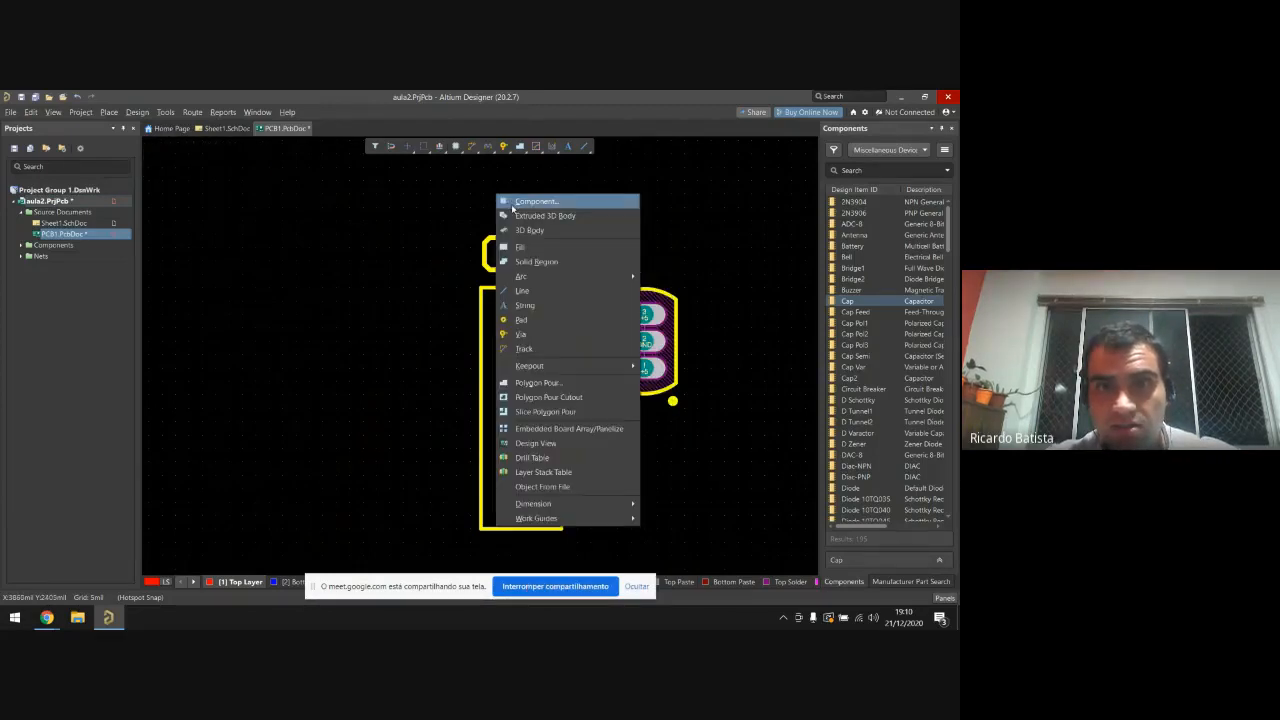
{"action": "left_click", "coordinate": [448, 280]}
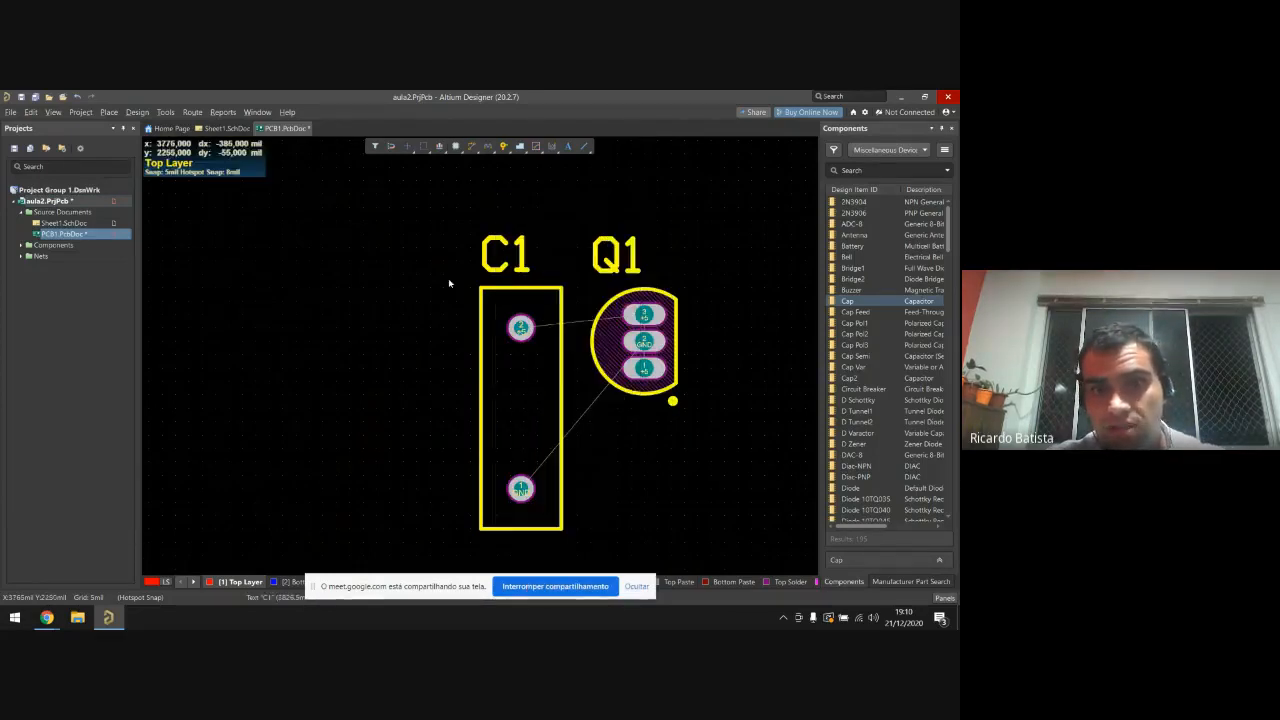
Step: Show the board in 3D and tilt the view to examine C1's footprint and Q1's body
{"action": "left_click", "coordinate": [414, 298]}
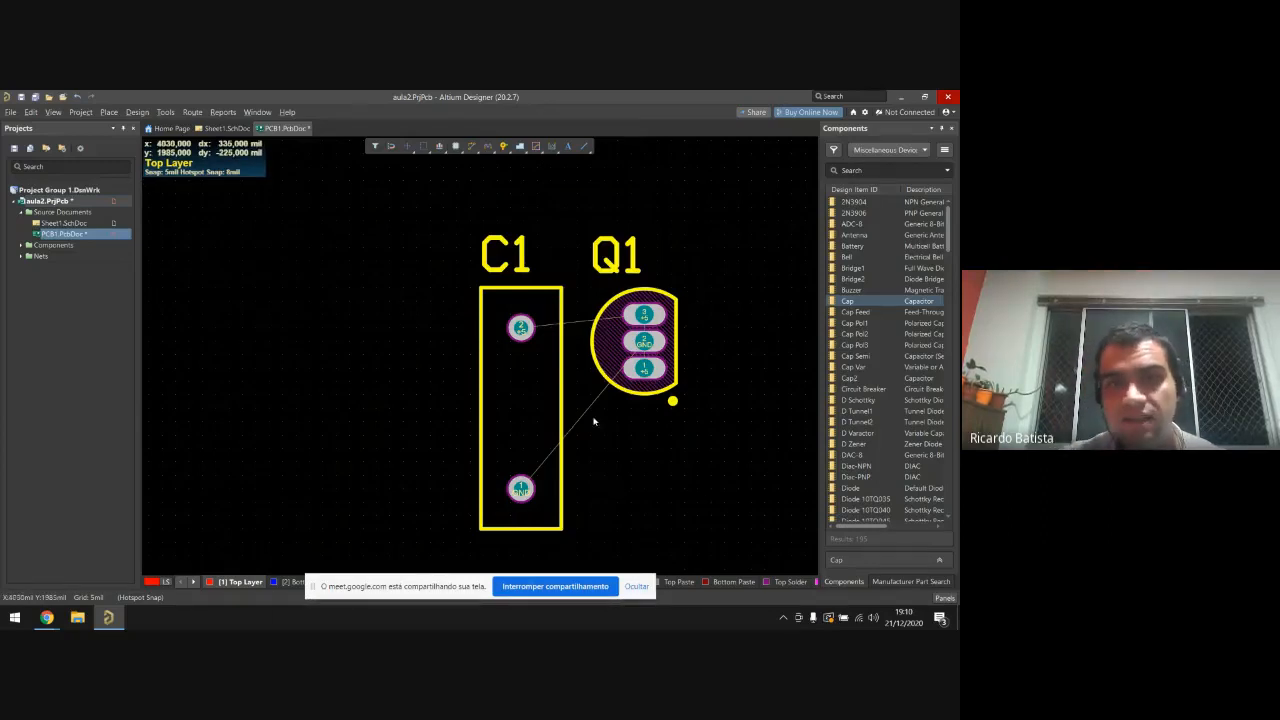
{"action": "left_click", "coordinate": [674, 495]}
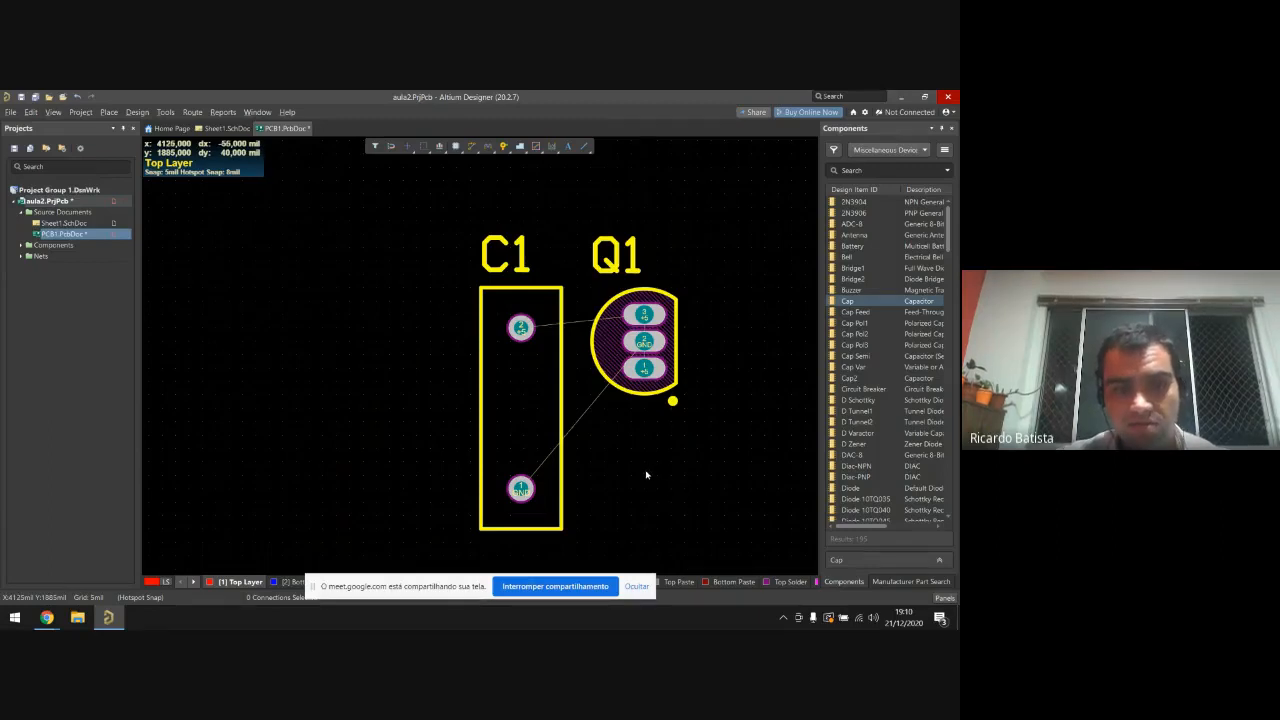
{"action": "right_click", "coordinate": [646, 467]}
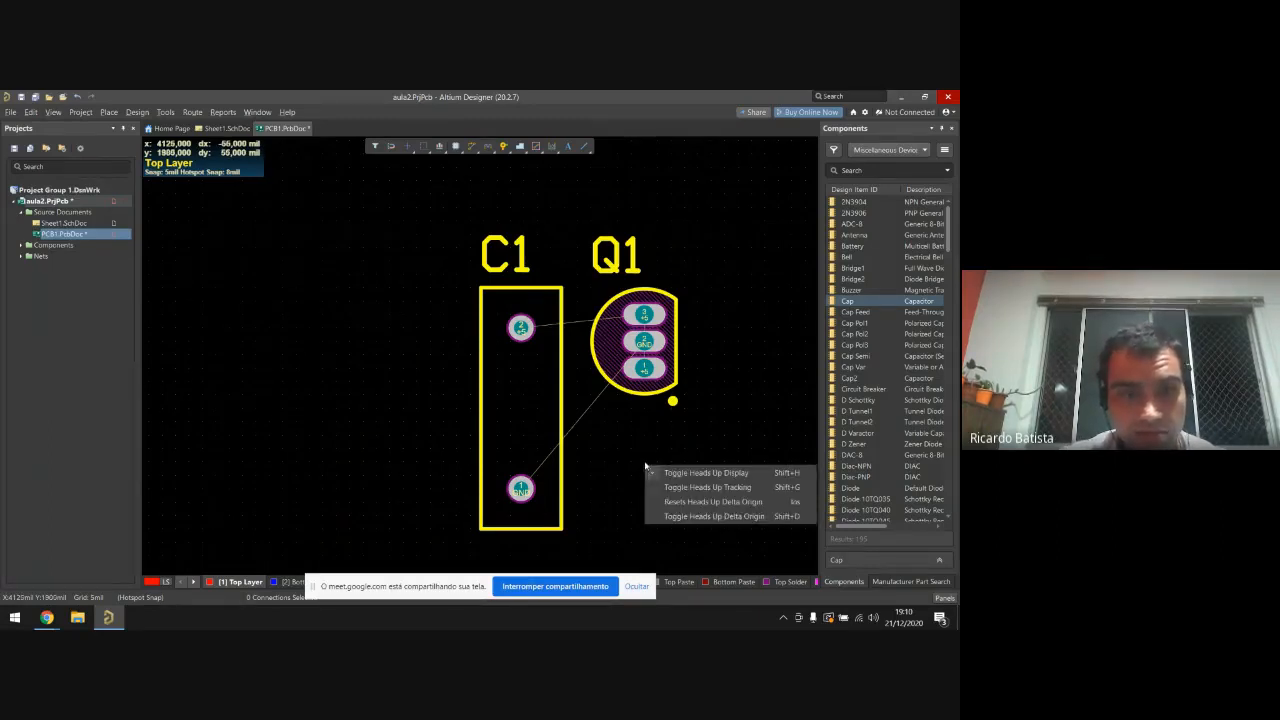
{"action": "key", "text": "Escape"}
{"action": "key", "text": "3"}
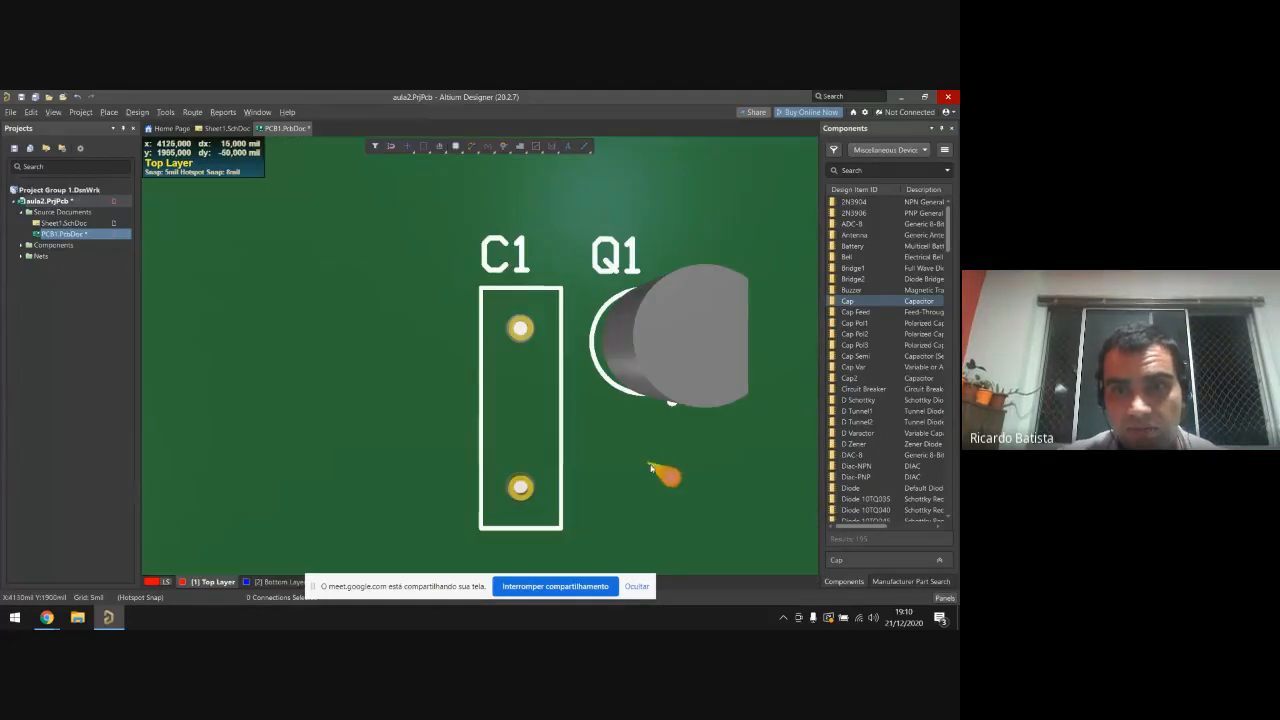
{"action": "right_click_drag", "start_coordinate": [568, 446], "coordinate": [566, 565], "text": "shift"}
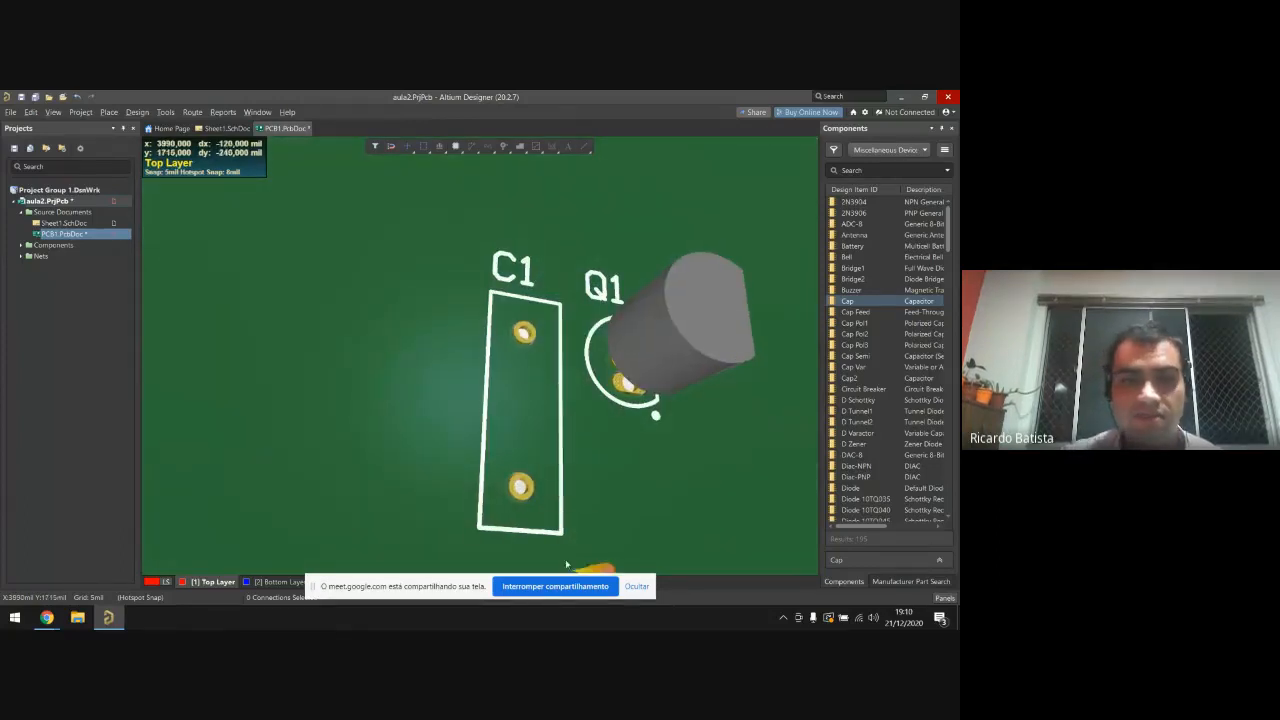
Step: Delete the whole transistor and capacitor circuit from the Sheet1 schematic, leaving the sheet empty
{"action": "left_click", "coordinate": [74, 222]}
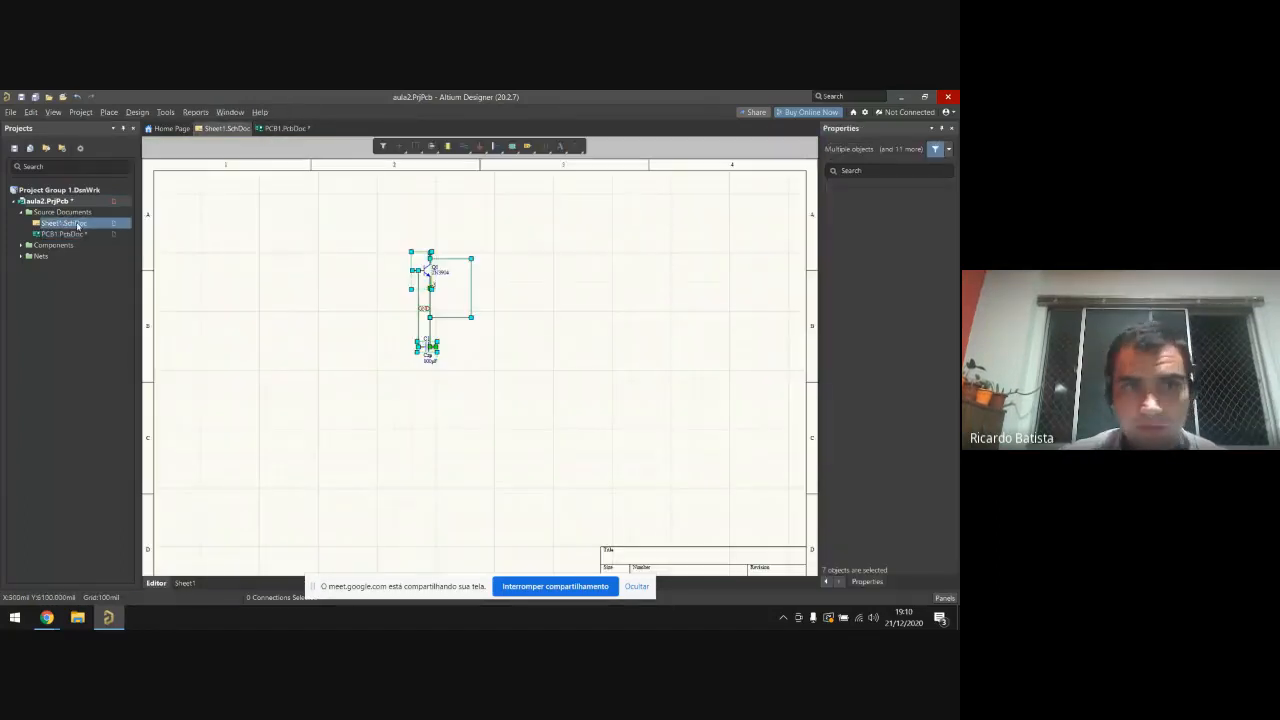
{"action": "left_click_drag", "start_coordinate": [638, 463], "coordinate": [336, 256]}
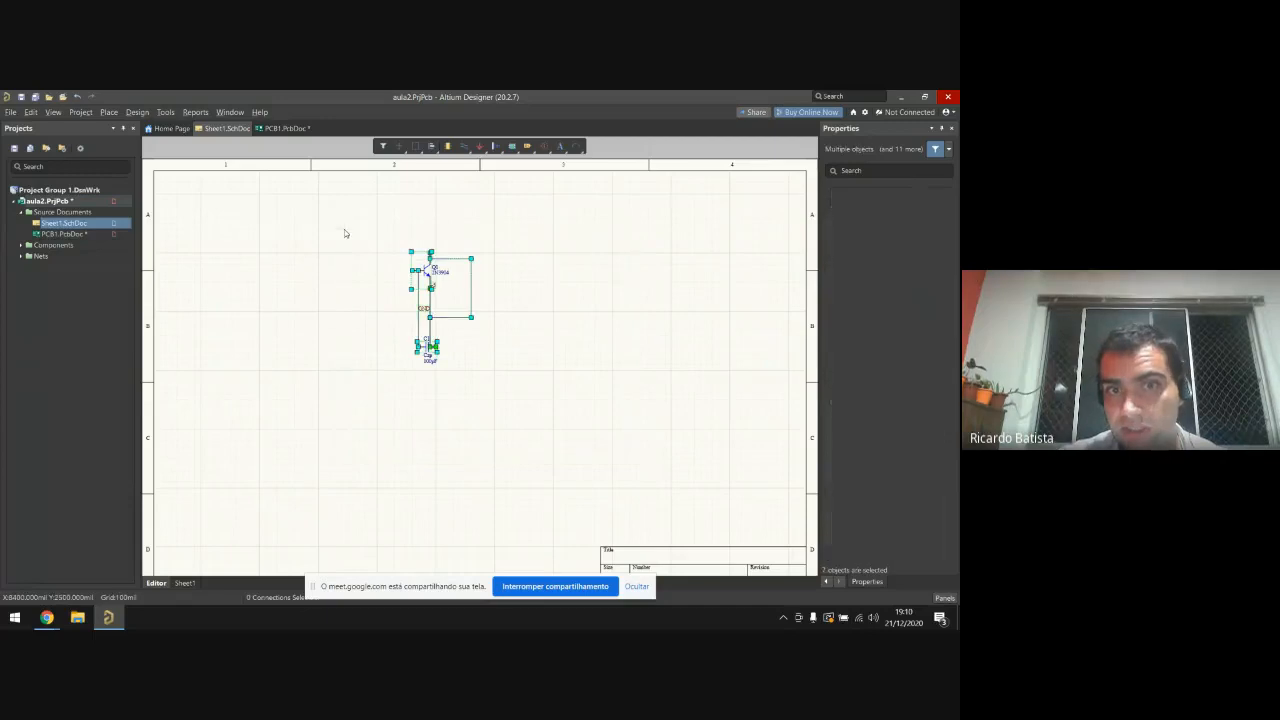
{"action": "key", "text": "Delete"}
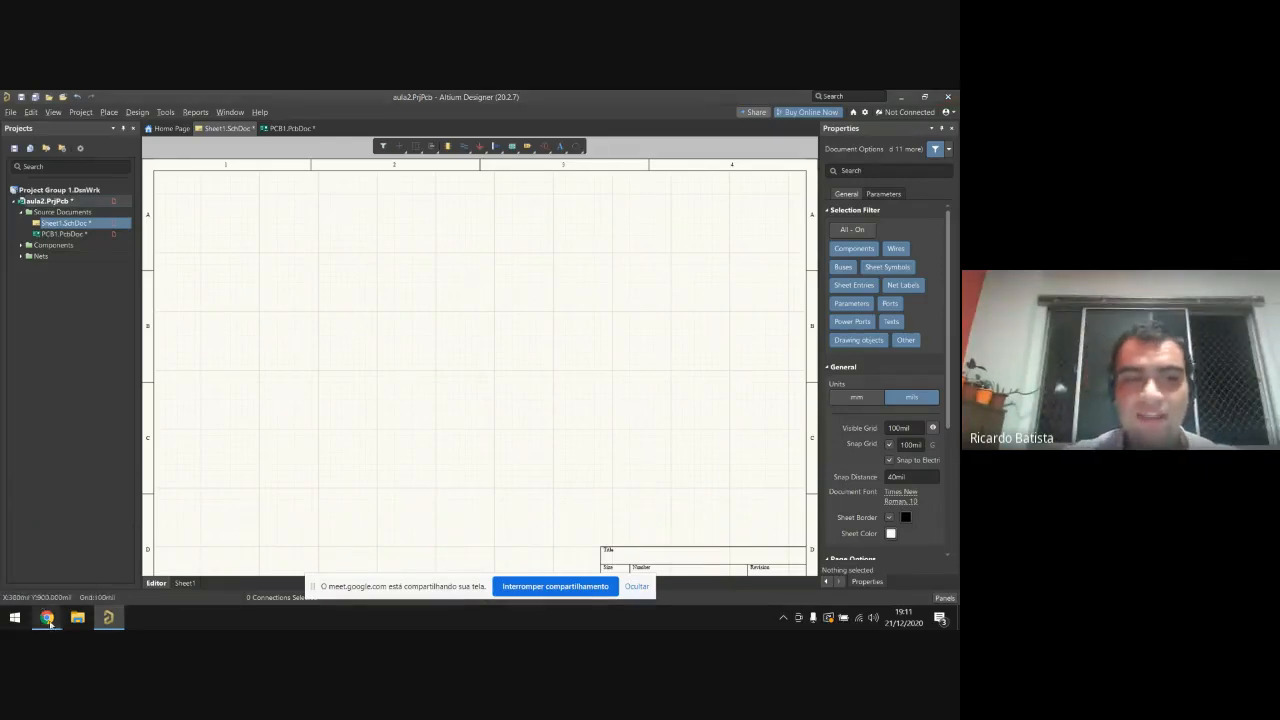
Step: Switch to Chrome and search Google for digikey in a new tab
{"action": "mouse_move", "coordinate": [46, 617]}
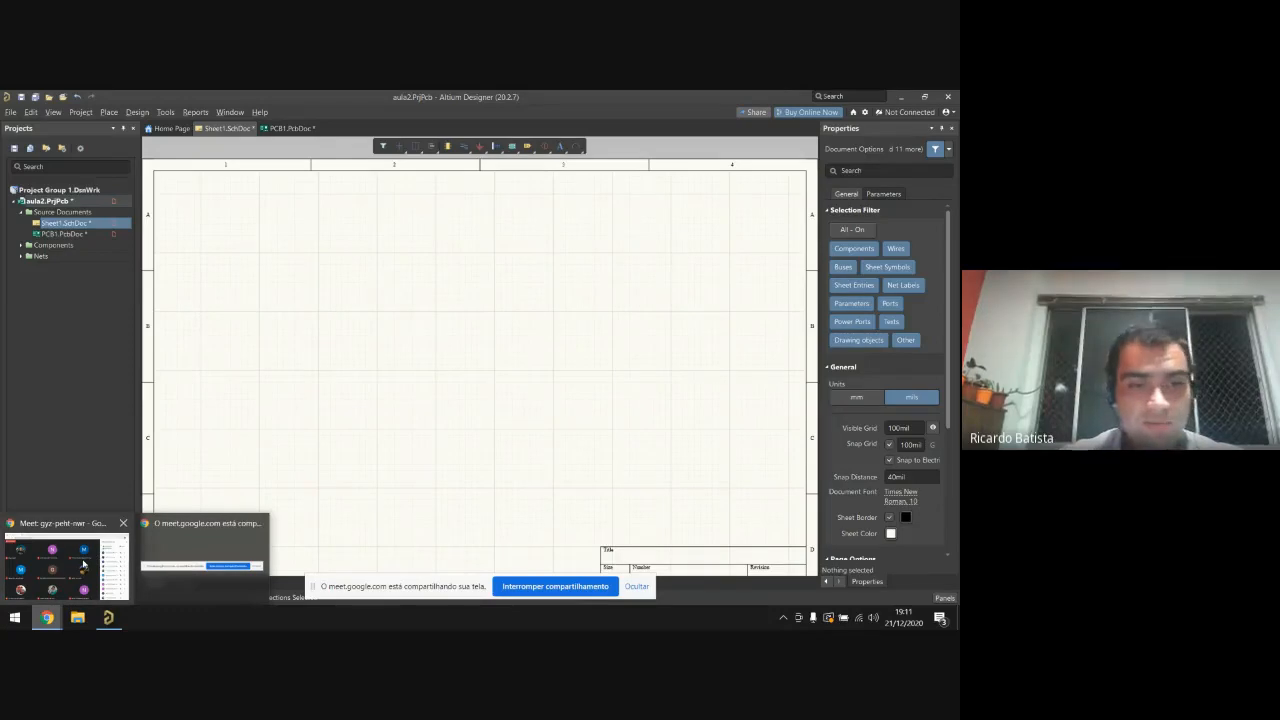
{"action": "mouse_move", "coordinate": [83, 565]}
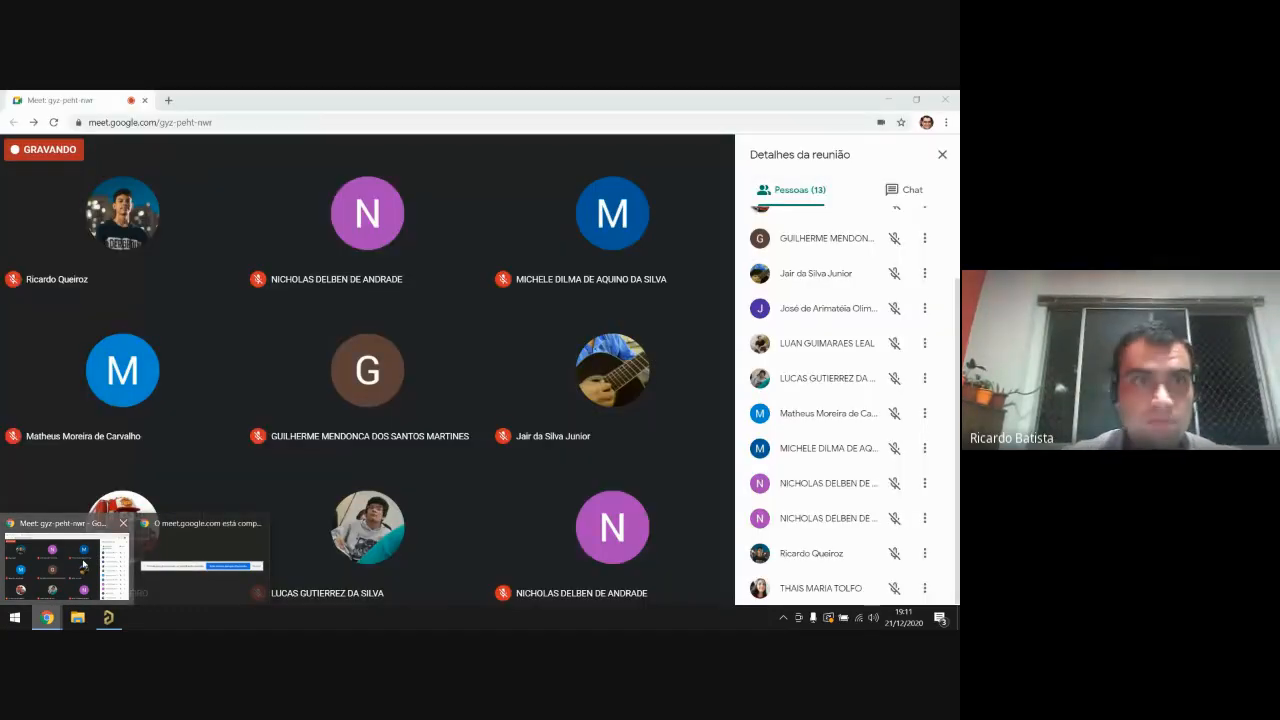
{"action": "left_click", "coordinate": [83, 565]}
{"action": "key", "text": "ctrl+t"}
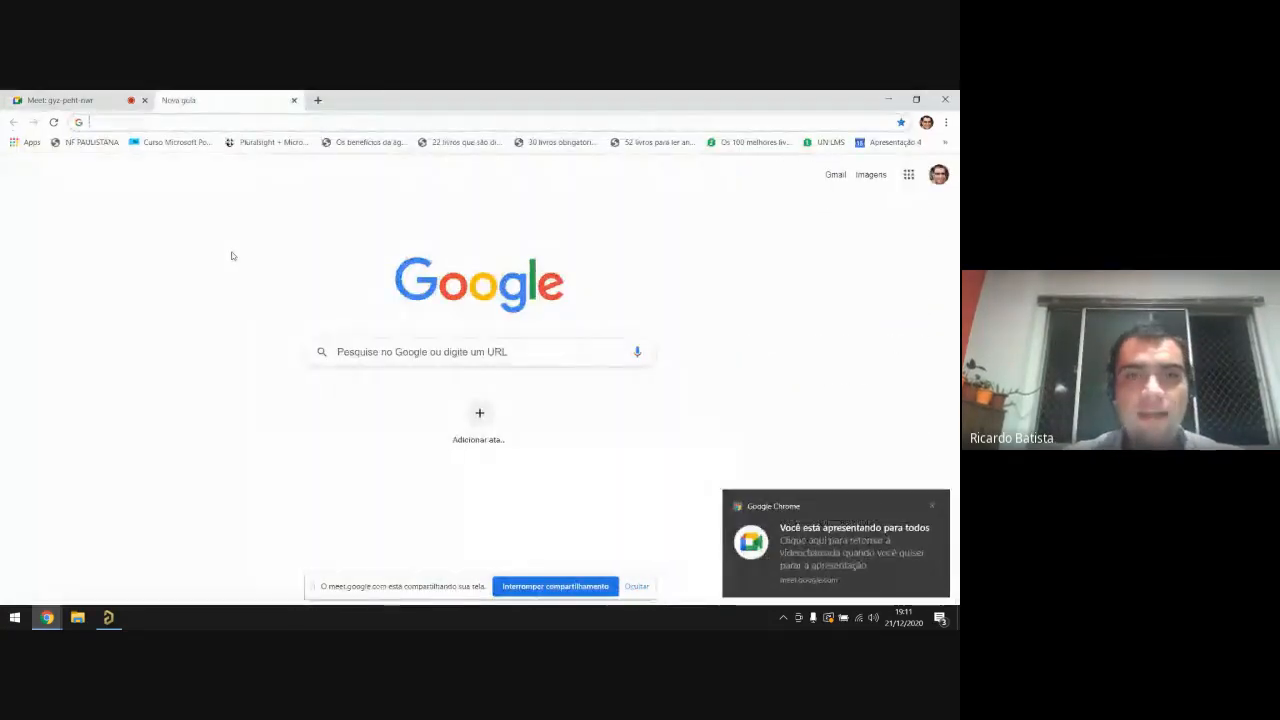
{"action": "type", "text": "d"}
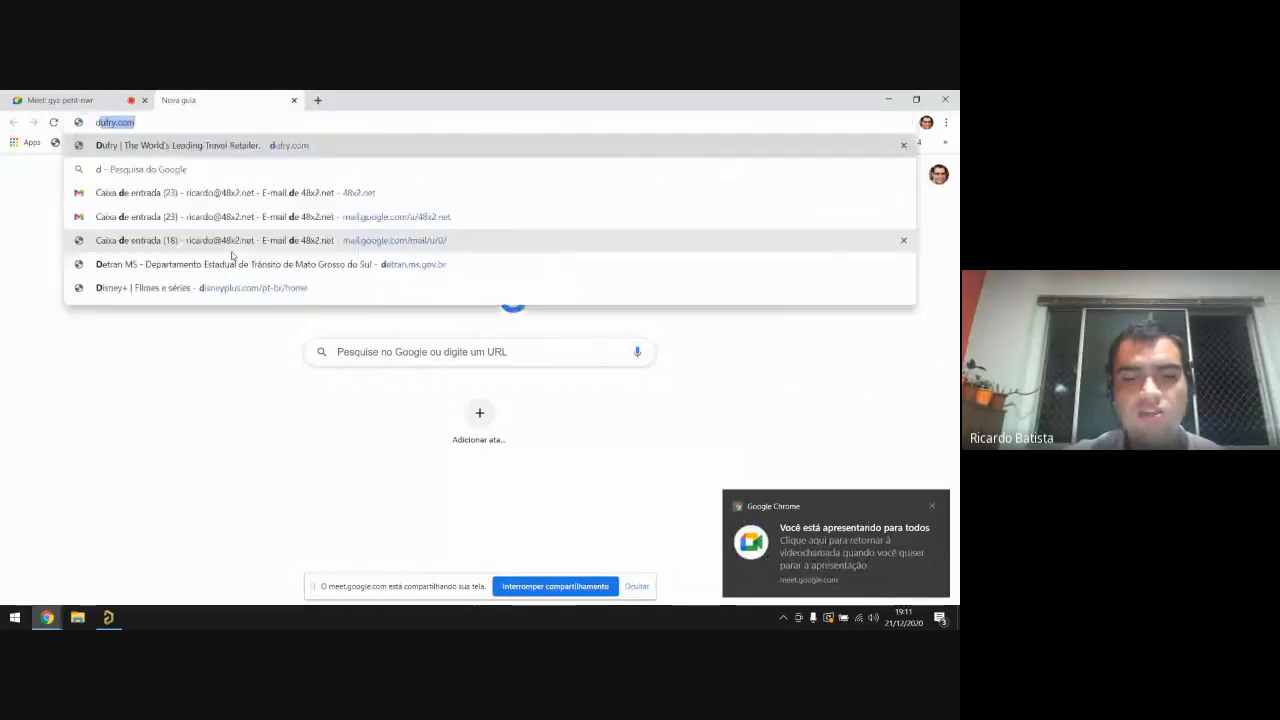
{"action": "type", "text": "igikey"}
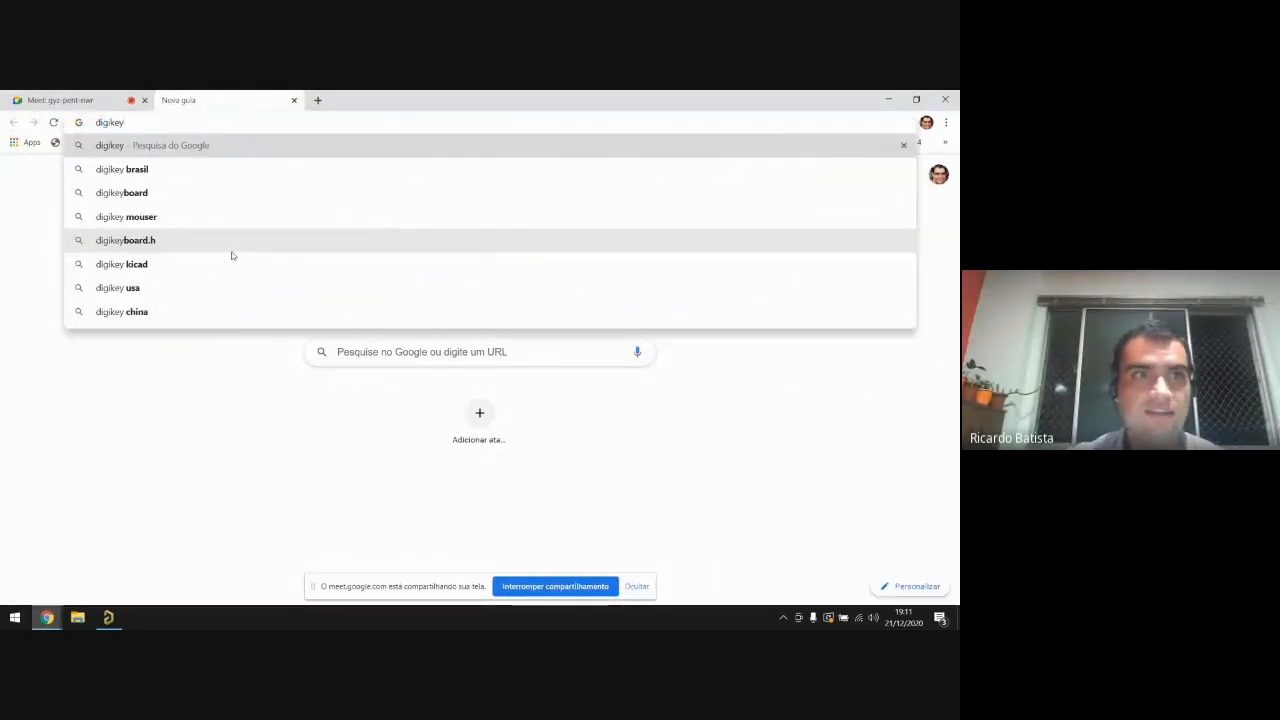
{"action": "key", "text": "Return"}
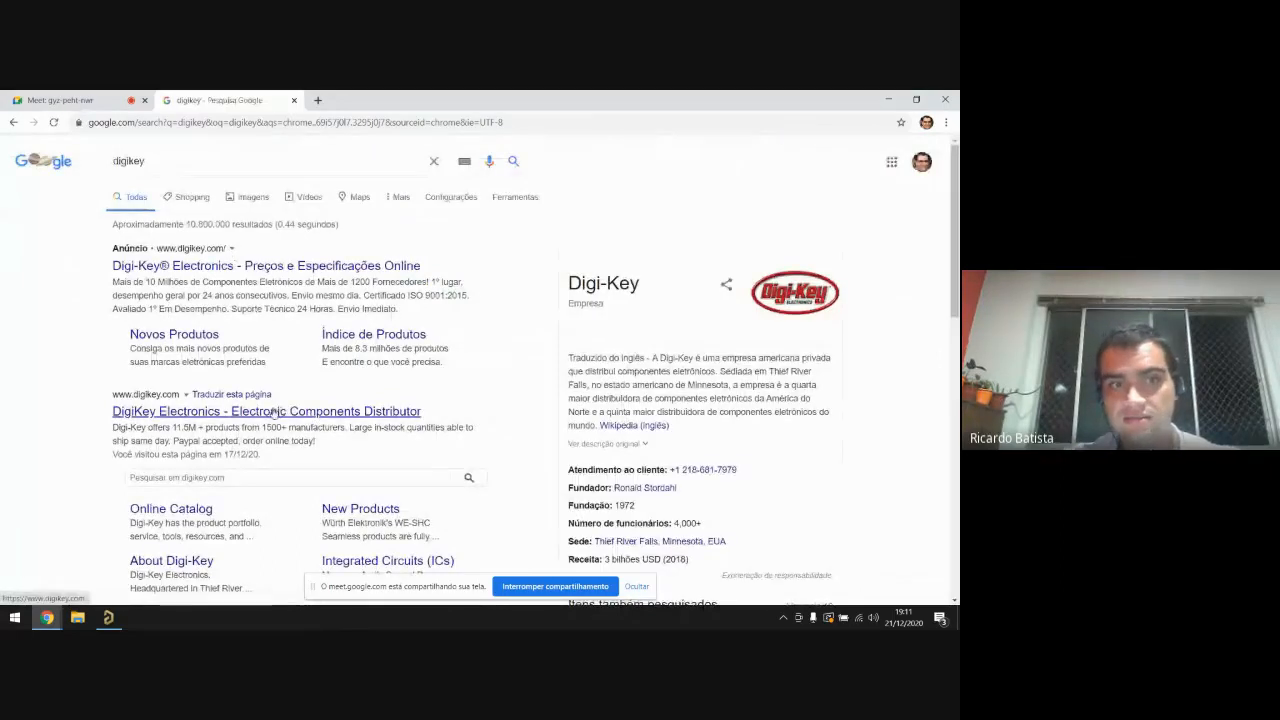
Step: Open the DigiKey Electronics website from the search results and look over its home page
{"action": "scroll", "coordinate": [273, 413], "scroll_direction": "down", "scroll_amount": 1}
{"action": "left_click", "coordinate": [294, 355]}
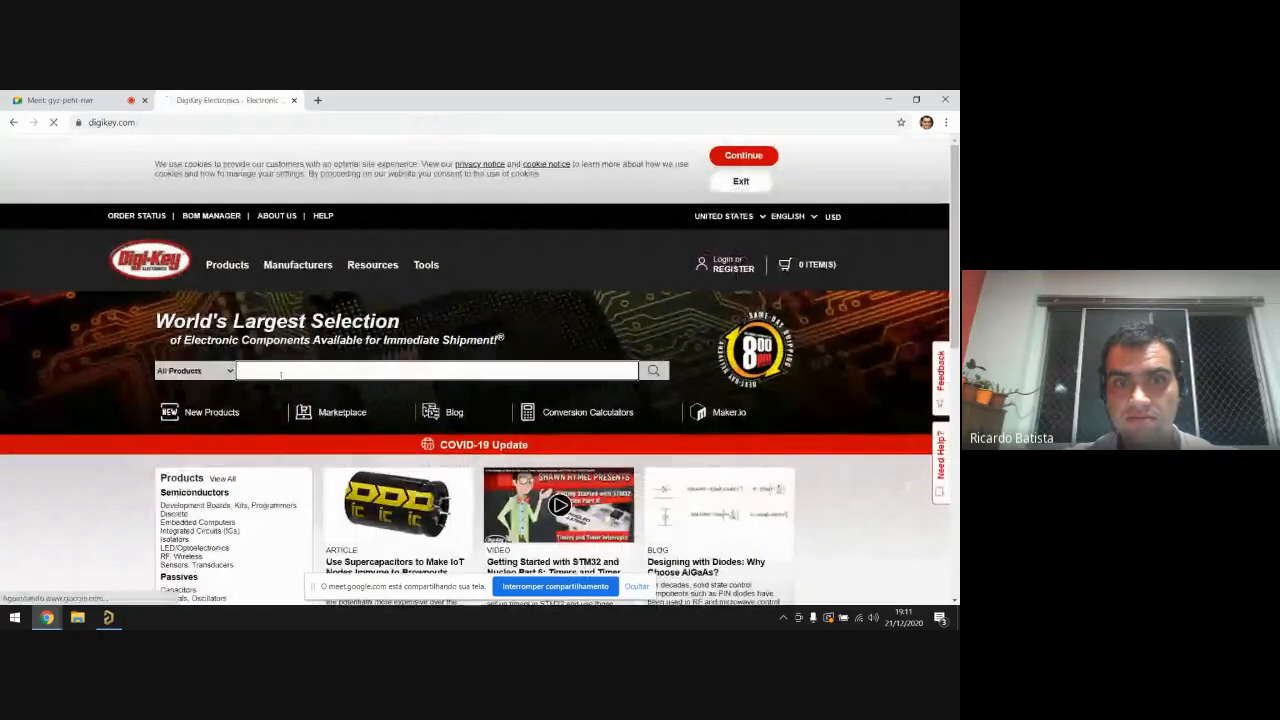
{"action": "scroll", "coordinate": [278, 406], "scroll_direction": "down", "scroll_amount": 3}
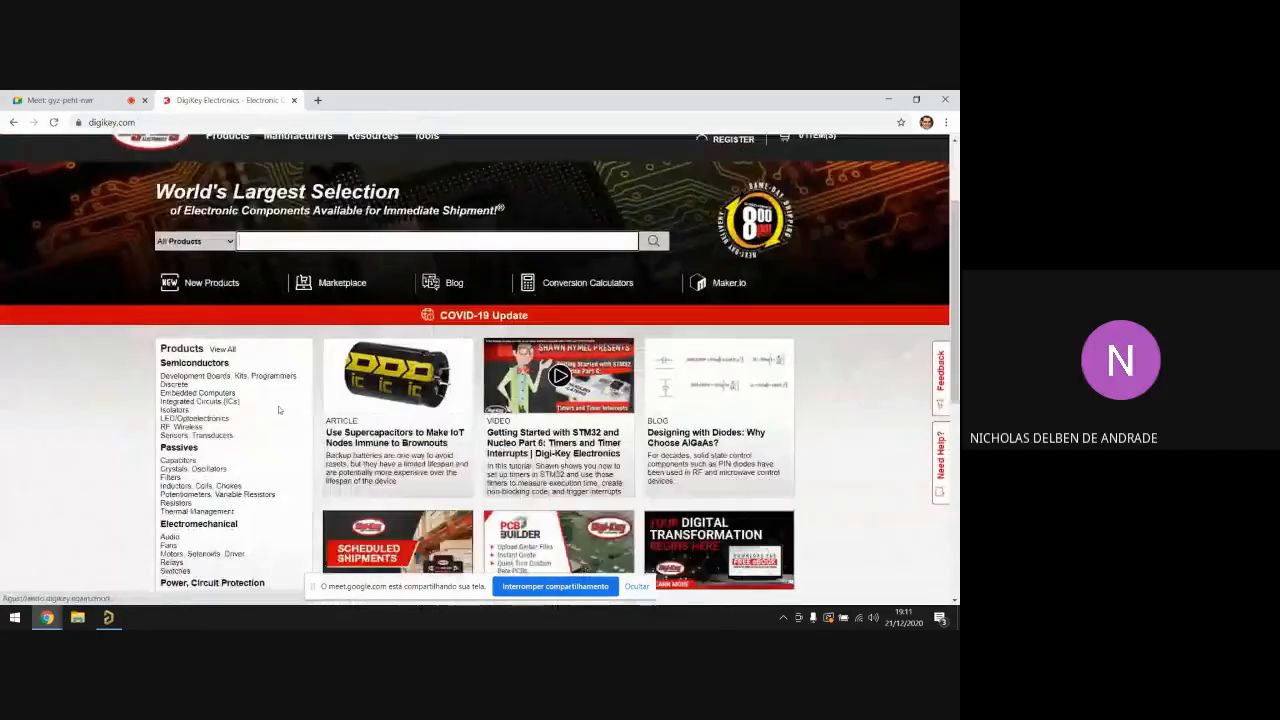
{"action": "scroll", "coordinate": [278, 406], "scroll_direction": "up", "scroll_amount": 3}
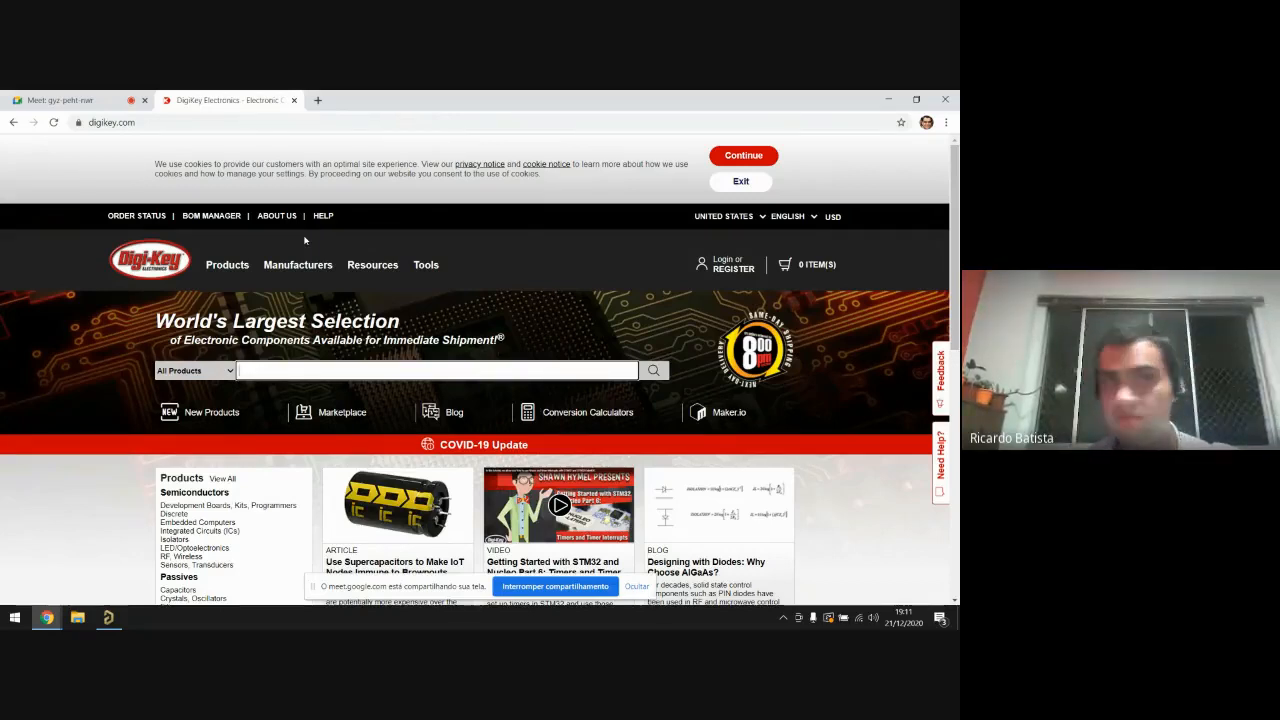
Step: Copy the Digi-Key site address and send it to everyone in the Google Meet chat
{"action": "left_click", "coordinate": [150, 122]}
{"action": "key", "text": "ctrl+c"}
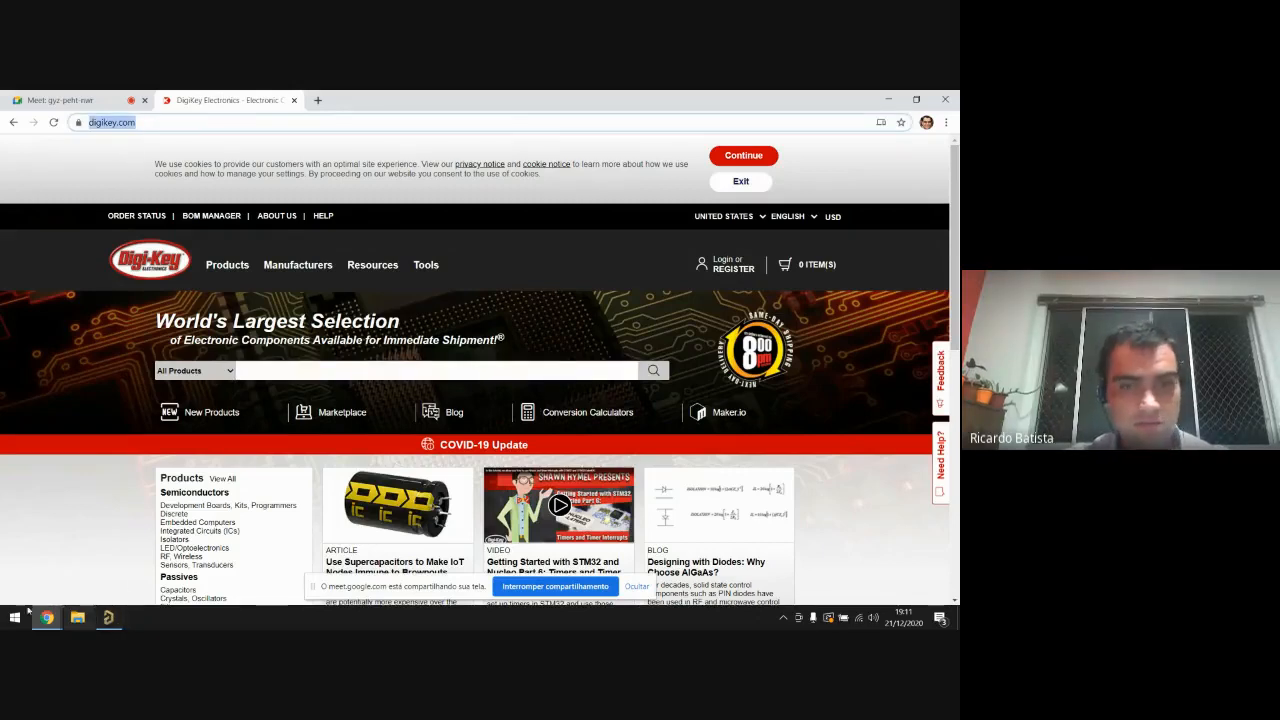
{"action": "left_click", "coordinate": [66, 97]}
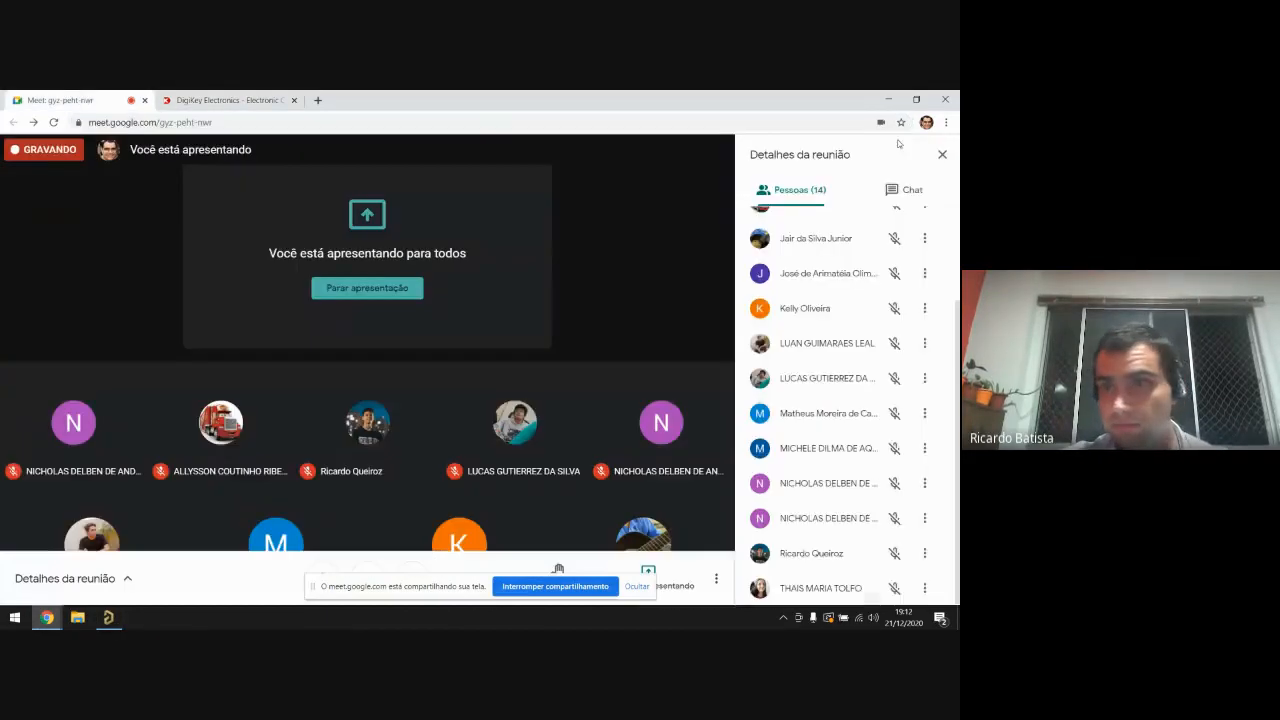
{"action": "left_click", "coordinate": [896, 190]}
{"action": "key", "text": "ctrl+v"}
{"action": "key", "text": "Return"}
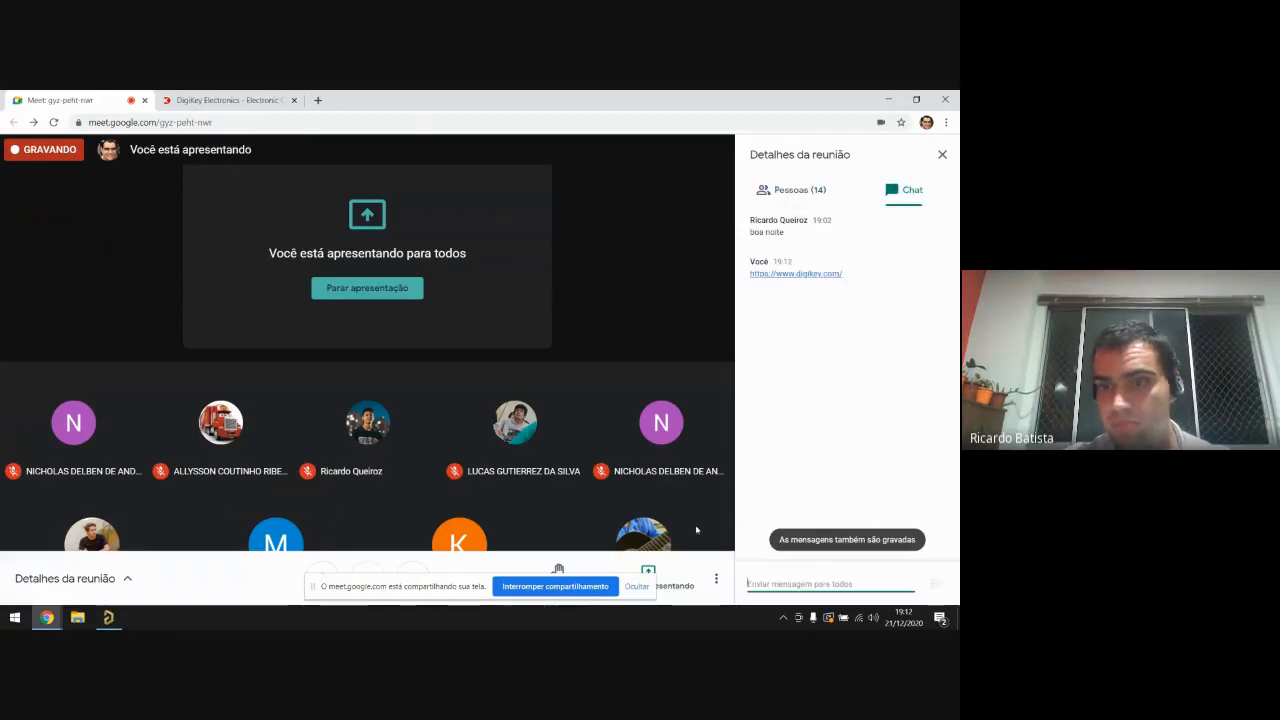
Step: Return to the Digi-Key site and open its full product index
{"action": "left_click", "coordinate": [232, 99]}
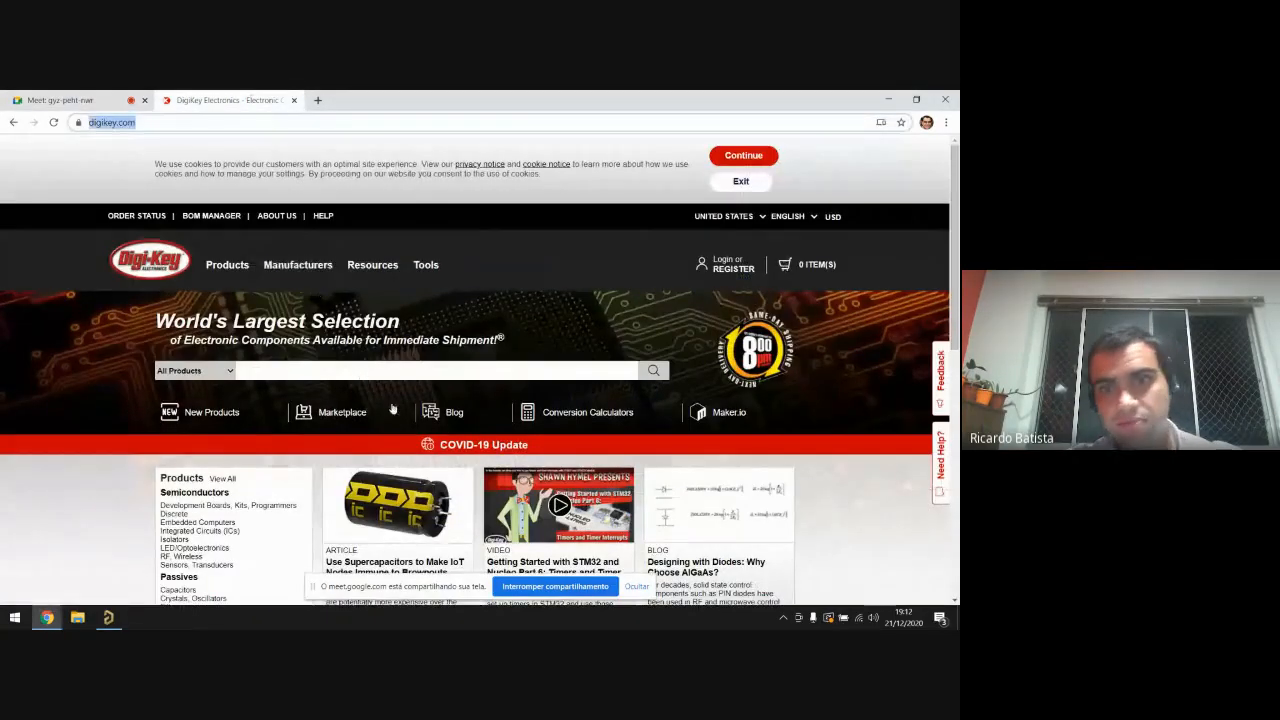
{"action": "scroll", "coordinate": [393, 409], "scroll_direction": "down", "scroll_amount": 5}
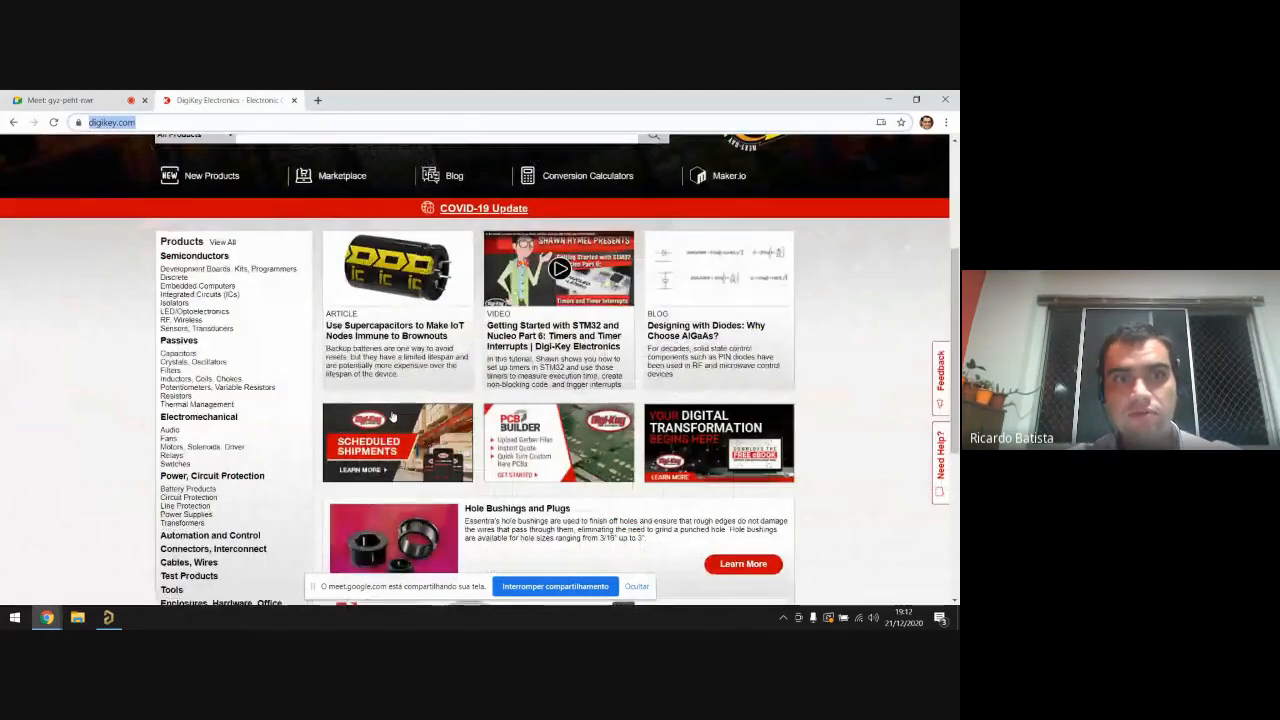
{"action": "scroll", "coordinate": [393, 417], "scroll_direction": "up", "scroll_amount": 2}
{"action": "left_click", "coordinate": [198, 248]}
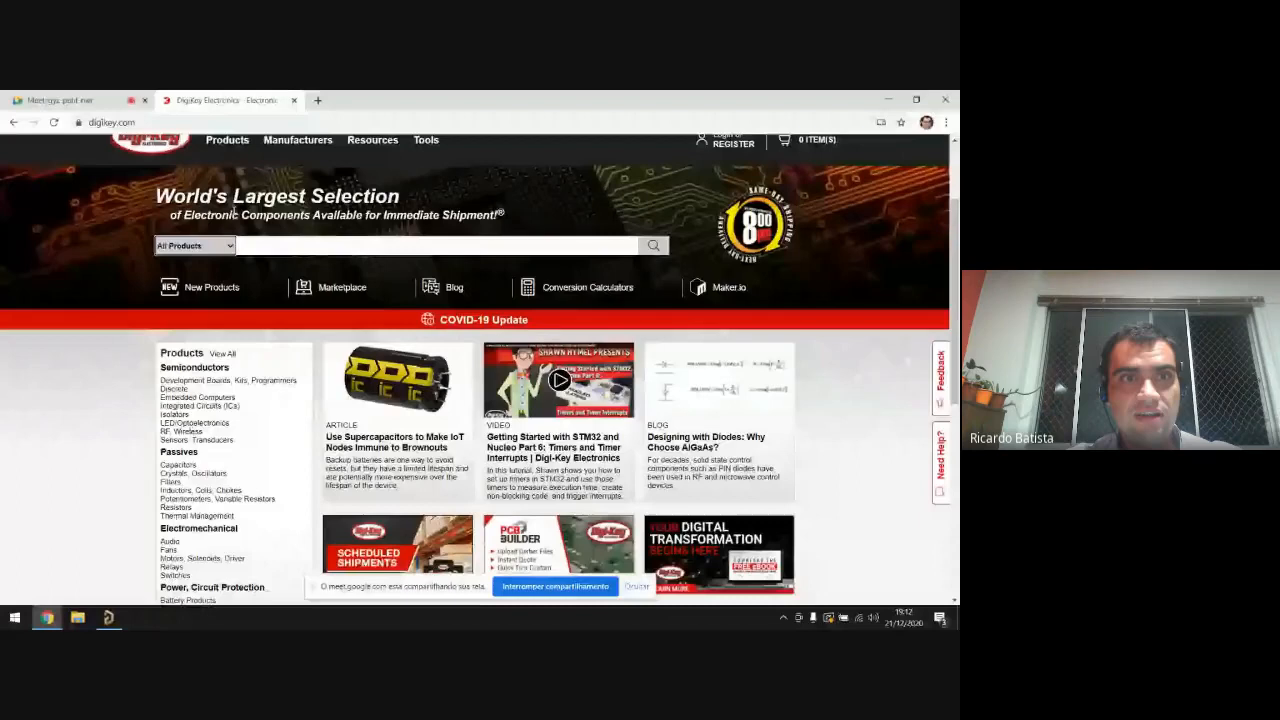
{"action": "left_click", "coordinate": [227, 139]}
{"action": "mouse_move", "coordinate": [227, 264]}
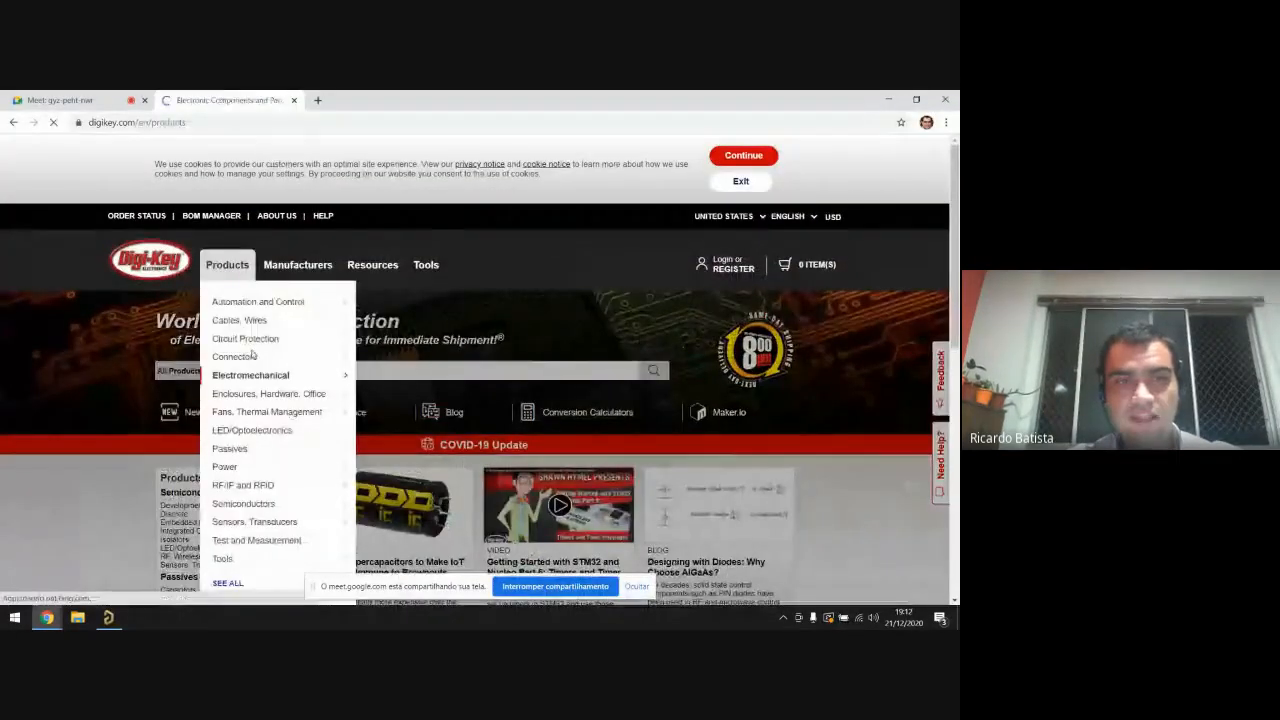
Step: Open the Capacitors category from the product index
{"action": "scroll", "coordinate": [148, 376], "scroll_direction": "down", "scroll_amount": 5}
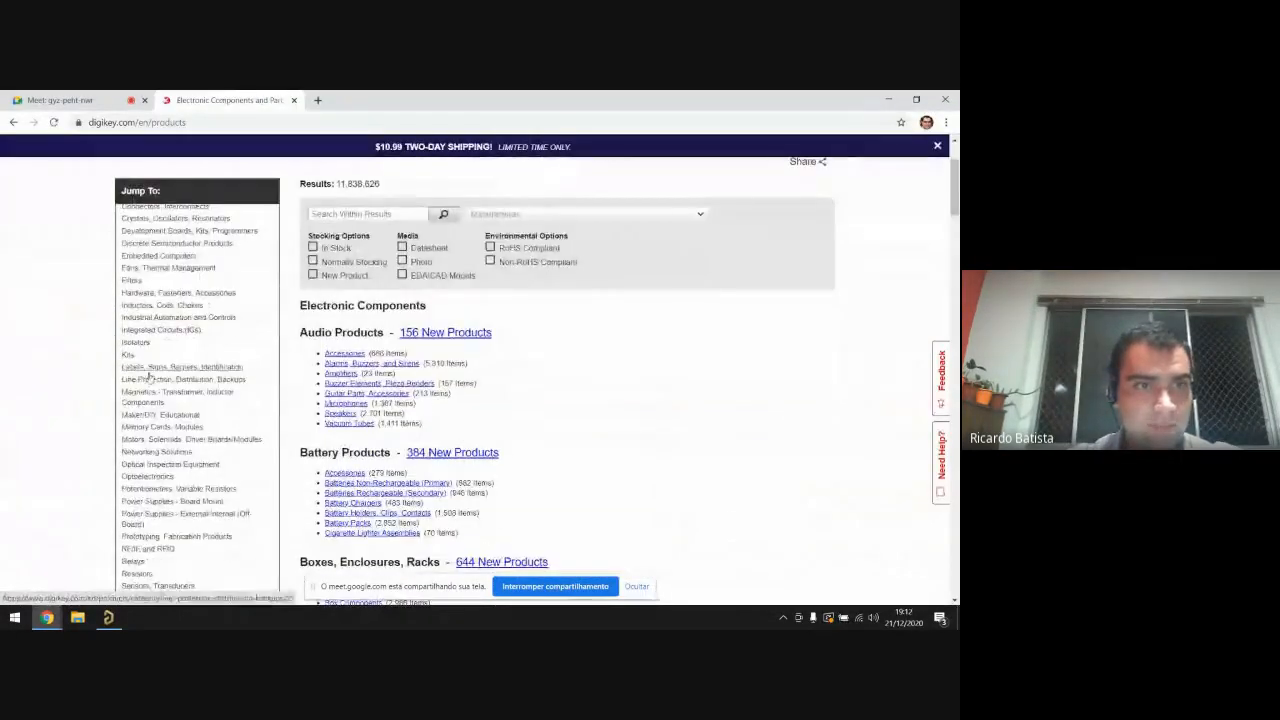
{"action": "scroll", "coordinate": [148, 376], "scroll_direction": "up", "scroll_amount": 3}
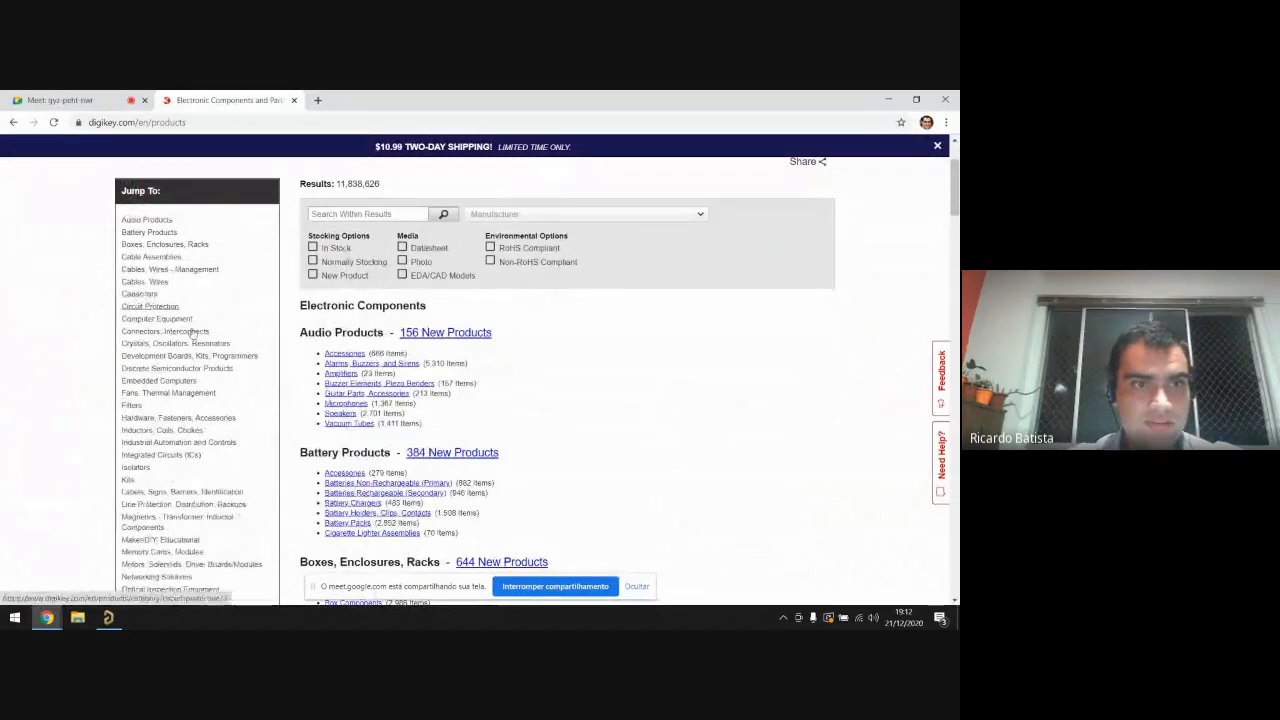
{"action": "left_click", "coordinate": [139, 294]}
Step: Open the Aluminum Electrolytic Capacitors listing in a new browser tab and show it
{"action": "scroll", "coordinate": [264, 318], "scroll_direction": "down", "scroll_amount": 5}
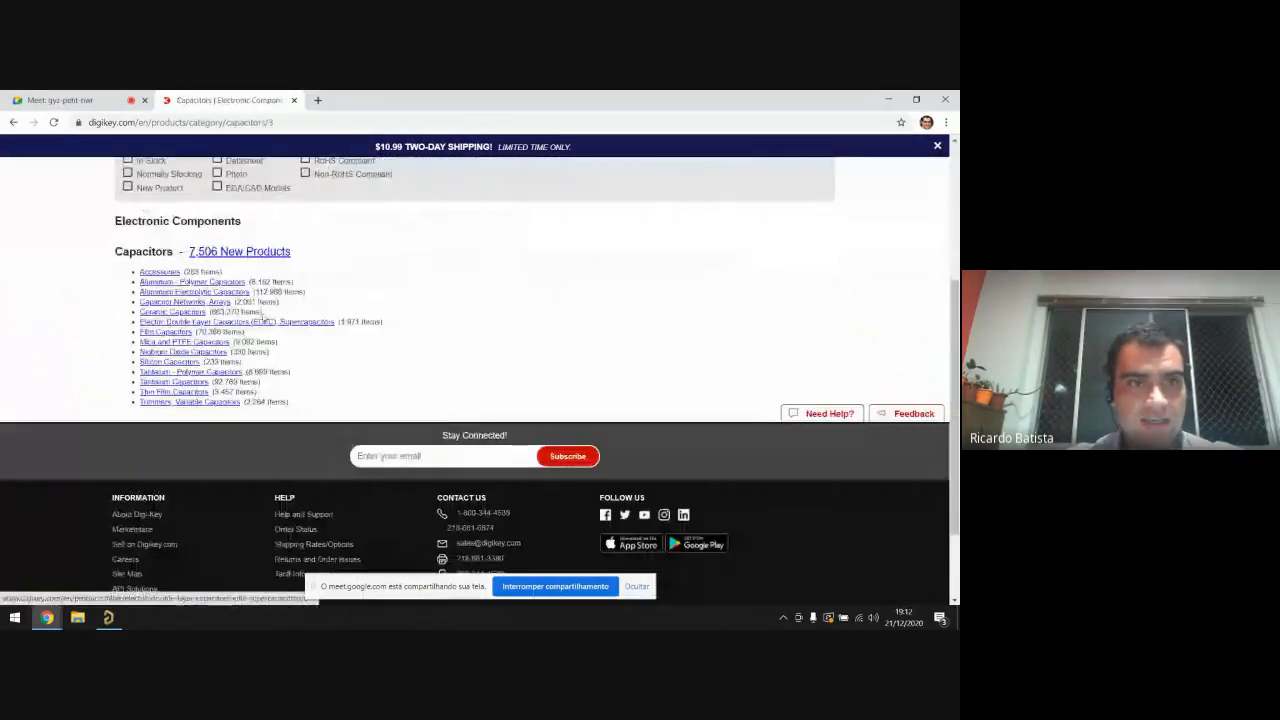
{"action": "right_click", "coordinate": [236, 296]}
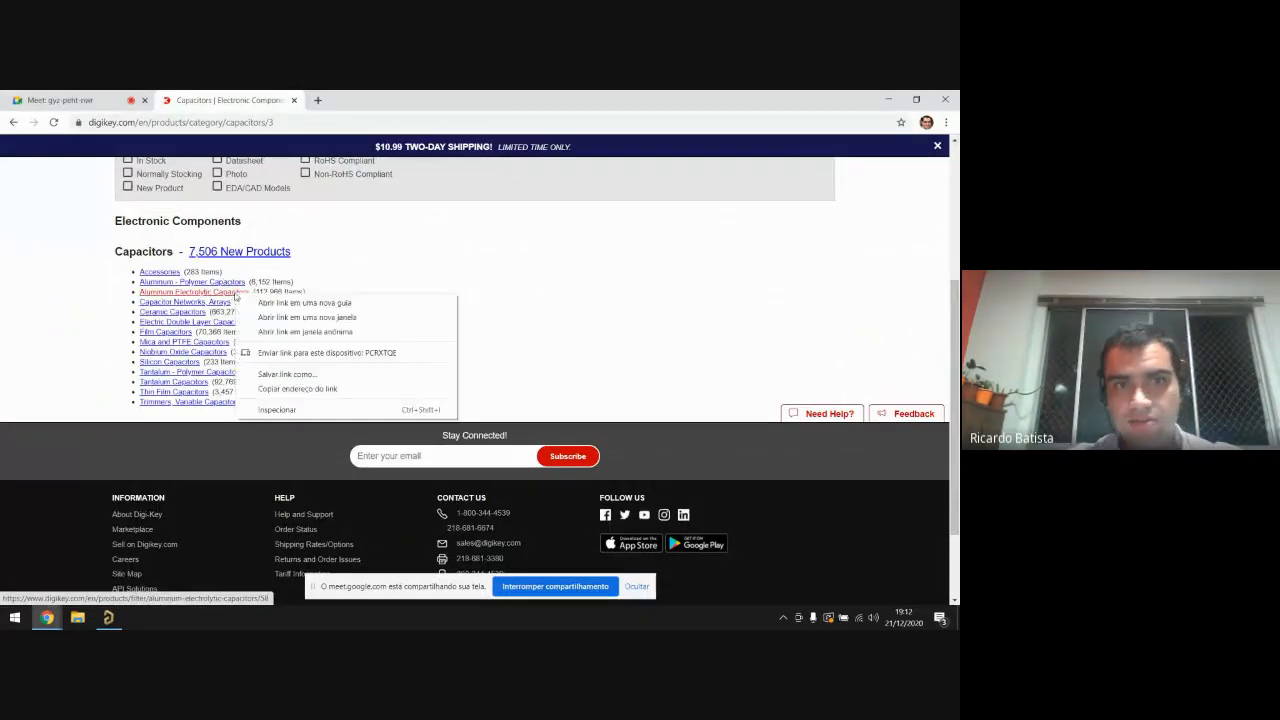
{"action": "left_click", "coordinate": [265, 299]}
{"action": "left_click", "coordinate": [345, 99]}
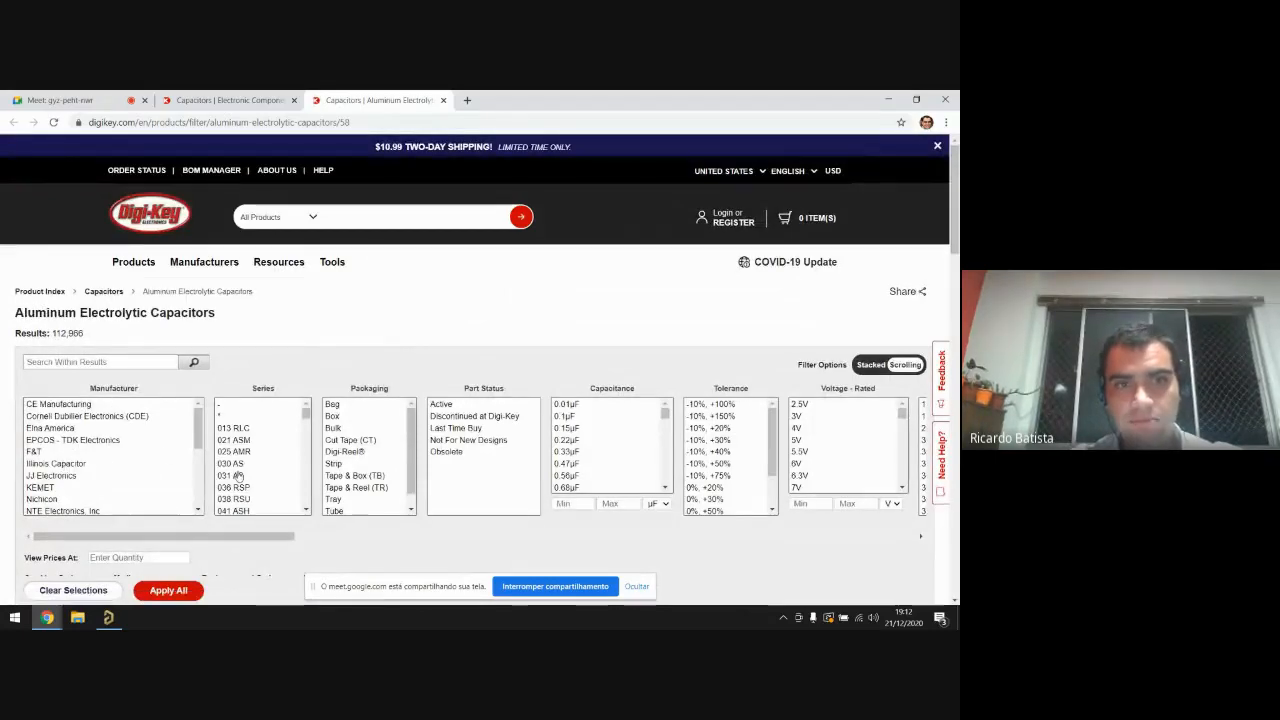
Step: Set the Part Status filter to Active and review the capacitance and rated voltage options
{"action": "scroll", "coordinate": [355, 470], "scroll_direction": "down", "scroll_amount": 1}
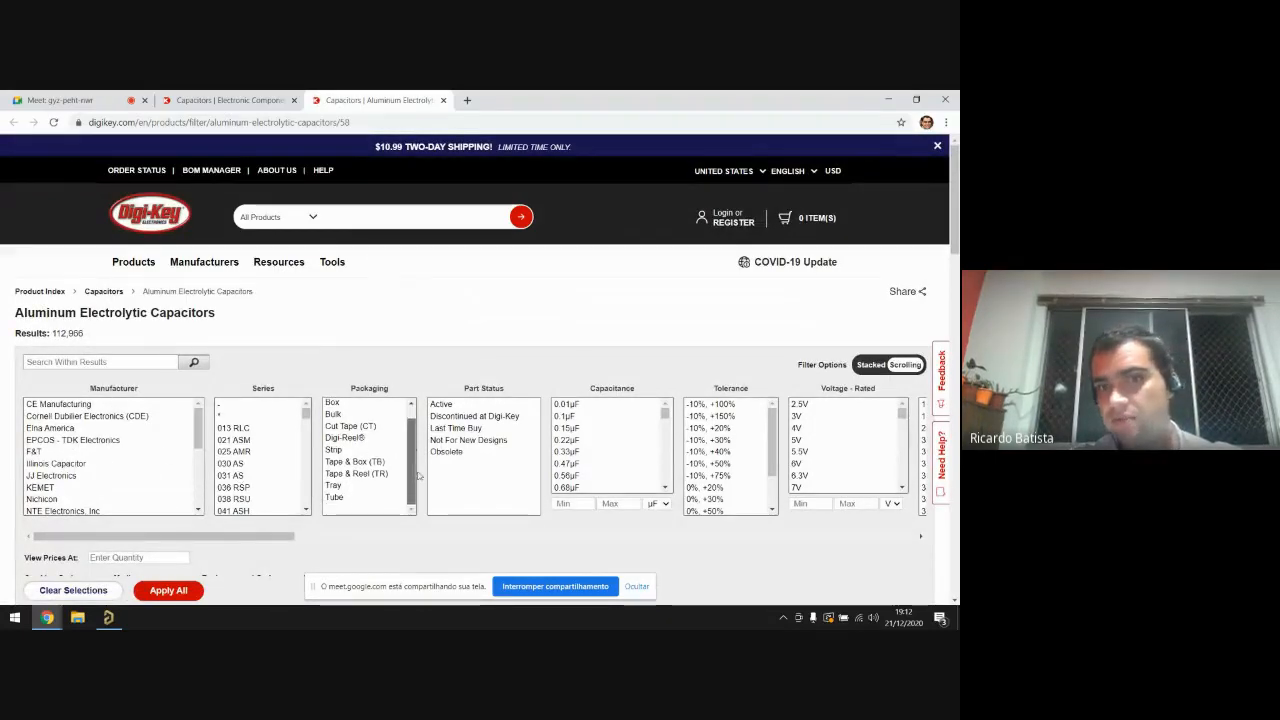
{"action": "left_click", "coordinate": [452, 404]}
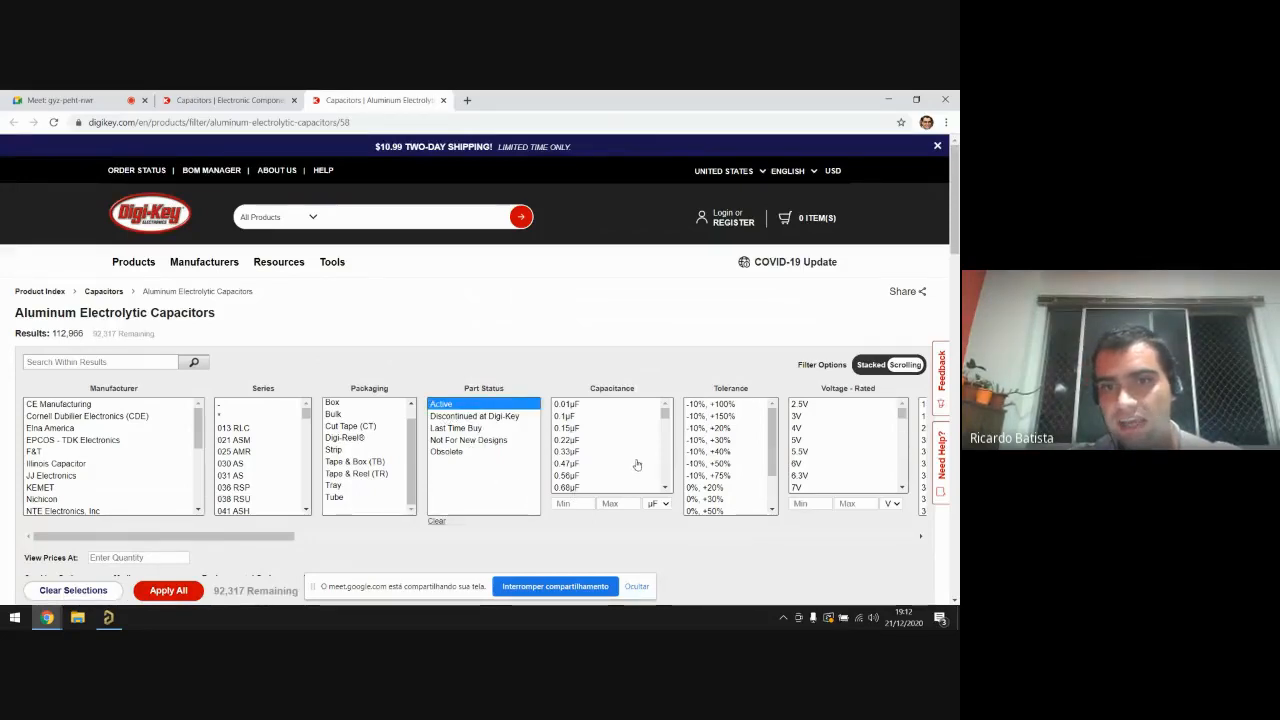
{"action": "scroll", "coordinate": [637, 464], "scroll_direction": "down", "scroll_amount": 5}
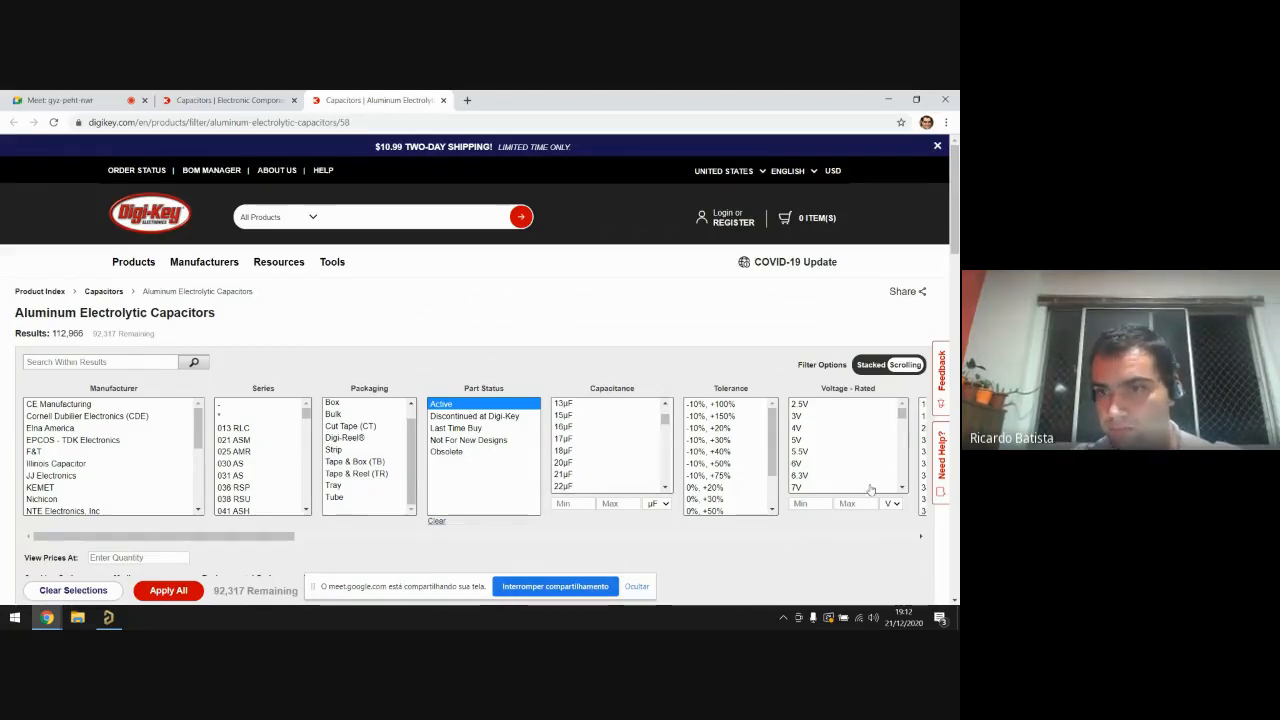
{"action": "scroll", "coordinate": [840, 528], "scroll_direction": "down", "scroll_amount": 2}
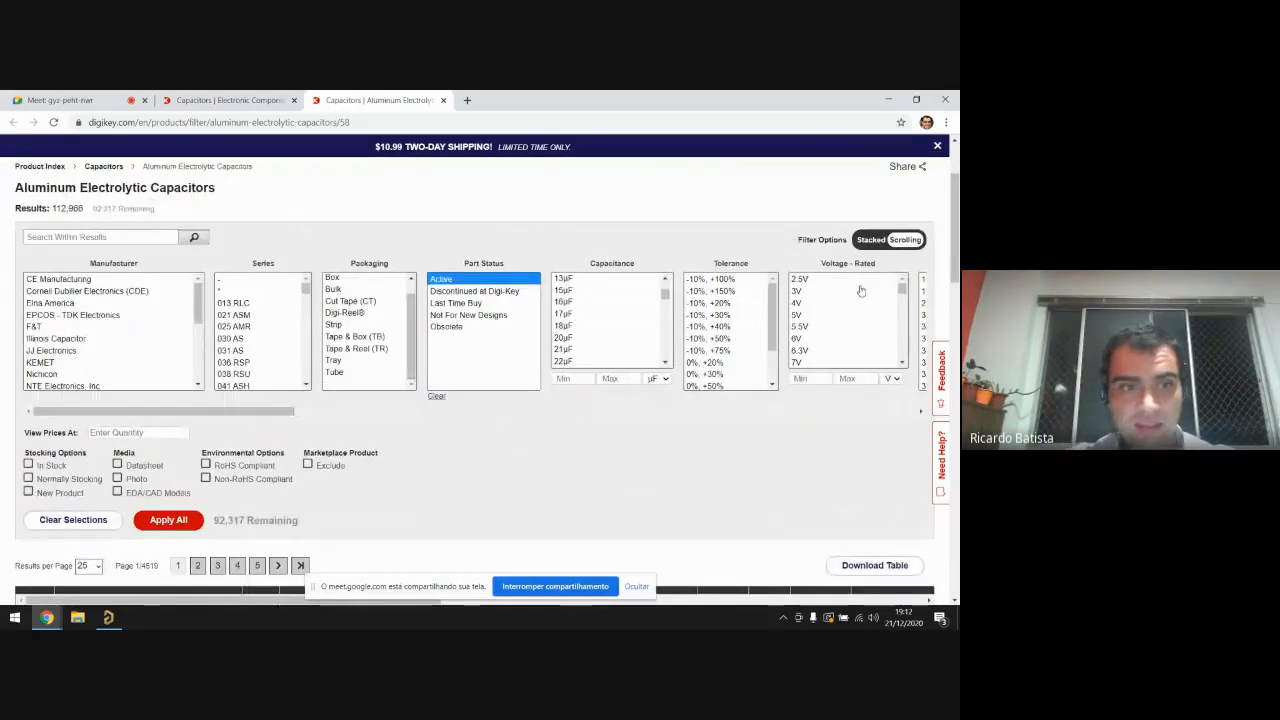
{"action": "scroll", "coordinate": [861, 291], "scroll_direction": "up", "scroll_amount": 2}
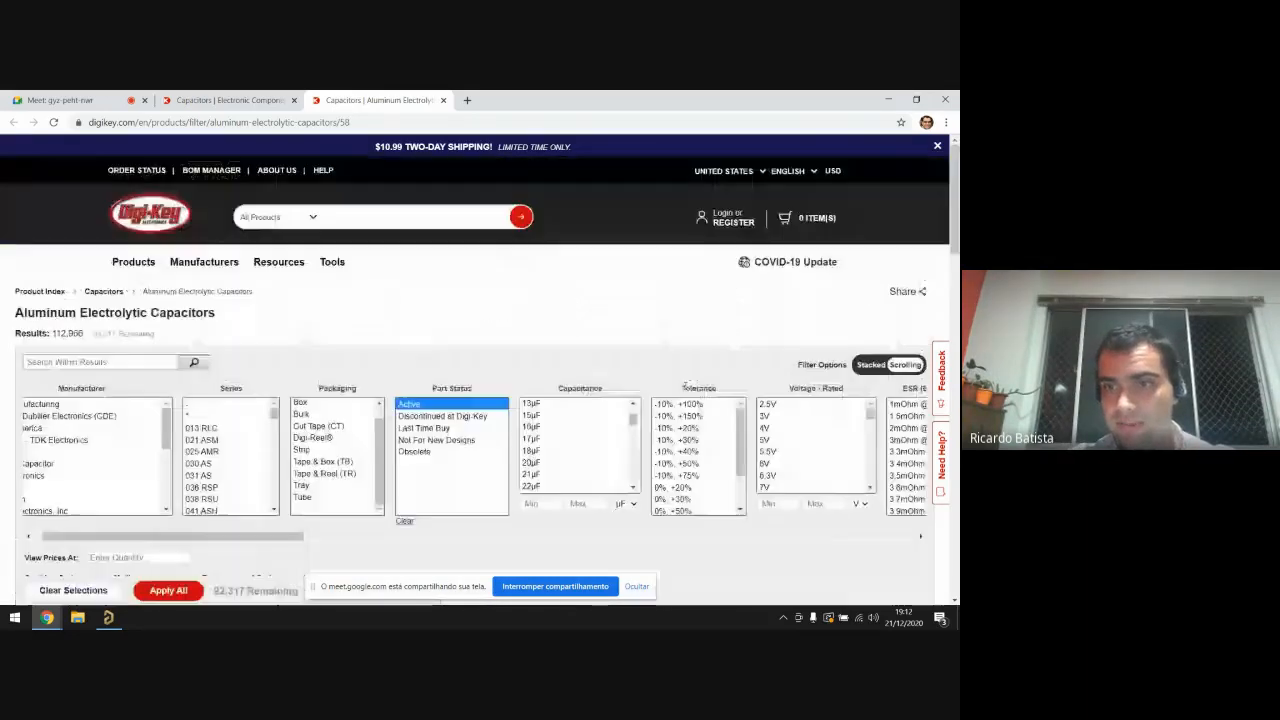
Step: Examine the remaining filter attributes, from ESR, lifetime and operating temperature through ripple current and impedance to lead spacing and size
{"action": "scroll", "coordinate": [685, 392], "scroll_direction": "right", "scroll_amount": 4}
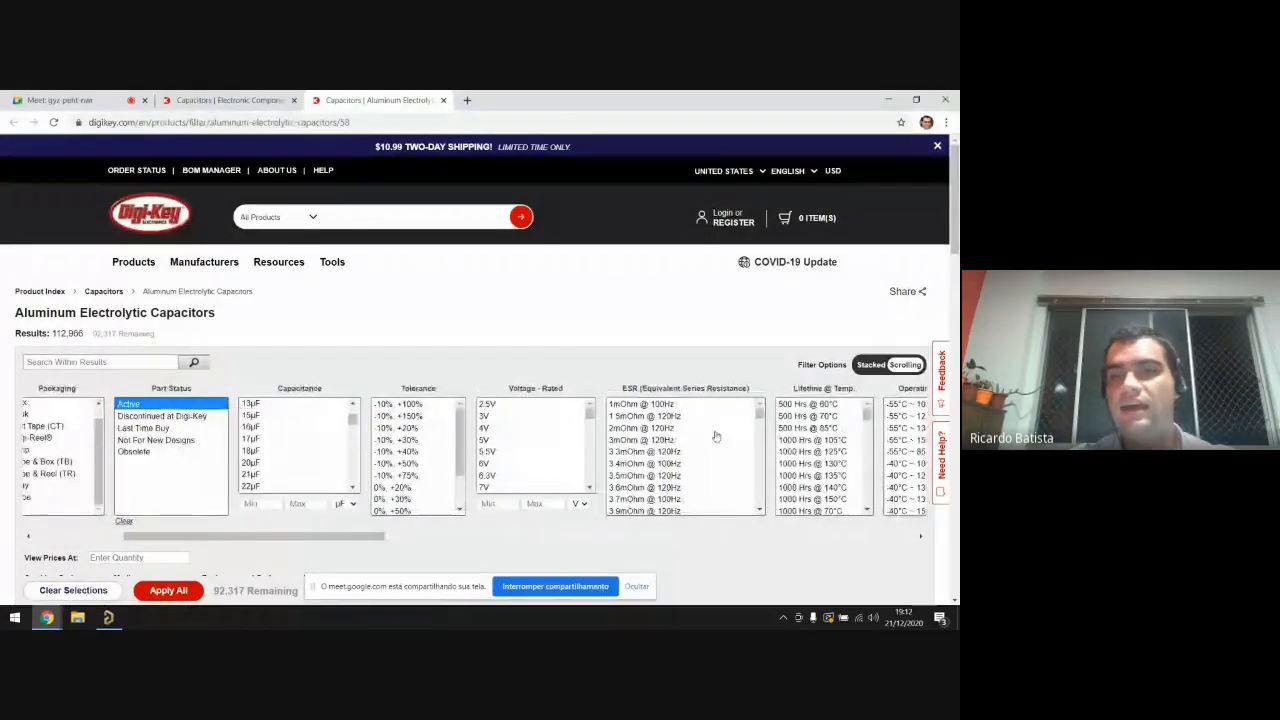
{"action": "scroll", "coordinate": [728, 444], "scroll_direction": "right", "scroll_amount": 3}
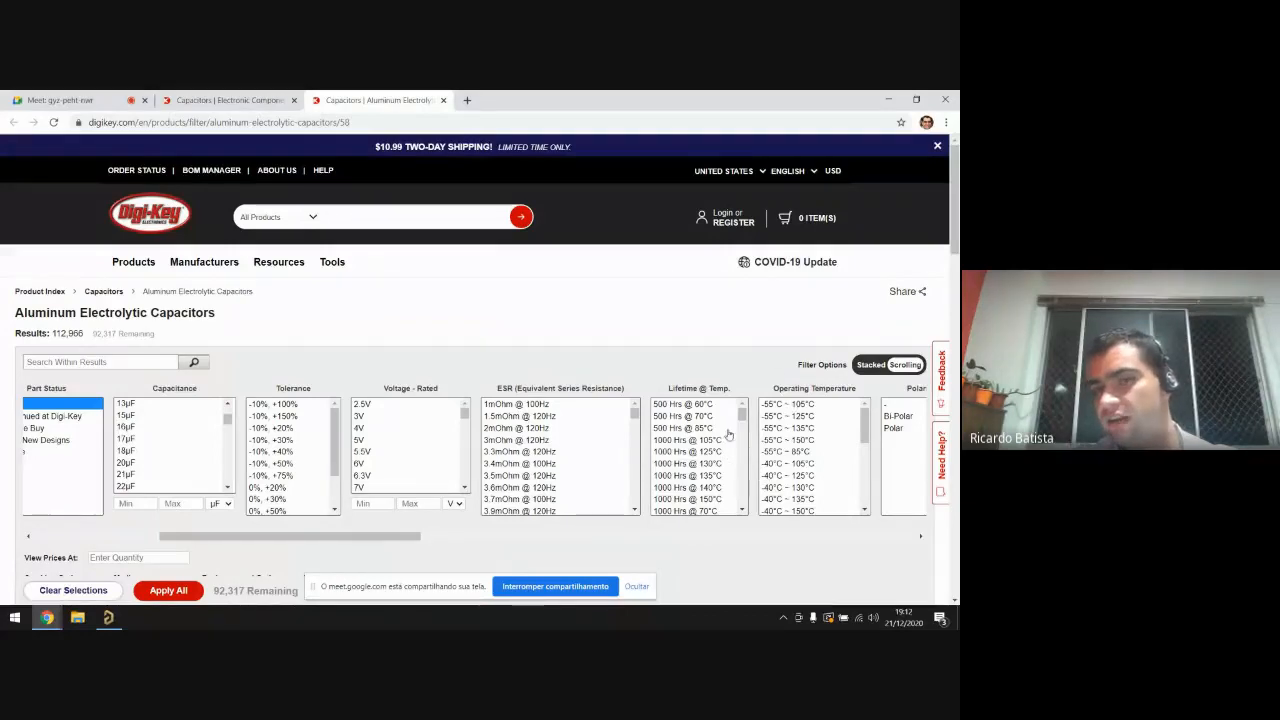
{"action": "scroll", "coordinate": [690, 472], "scroll_direction": "right", "scroll_amount": 1}
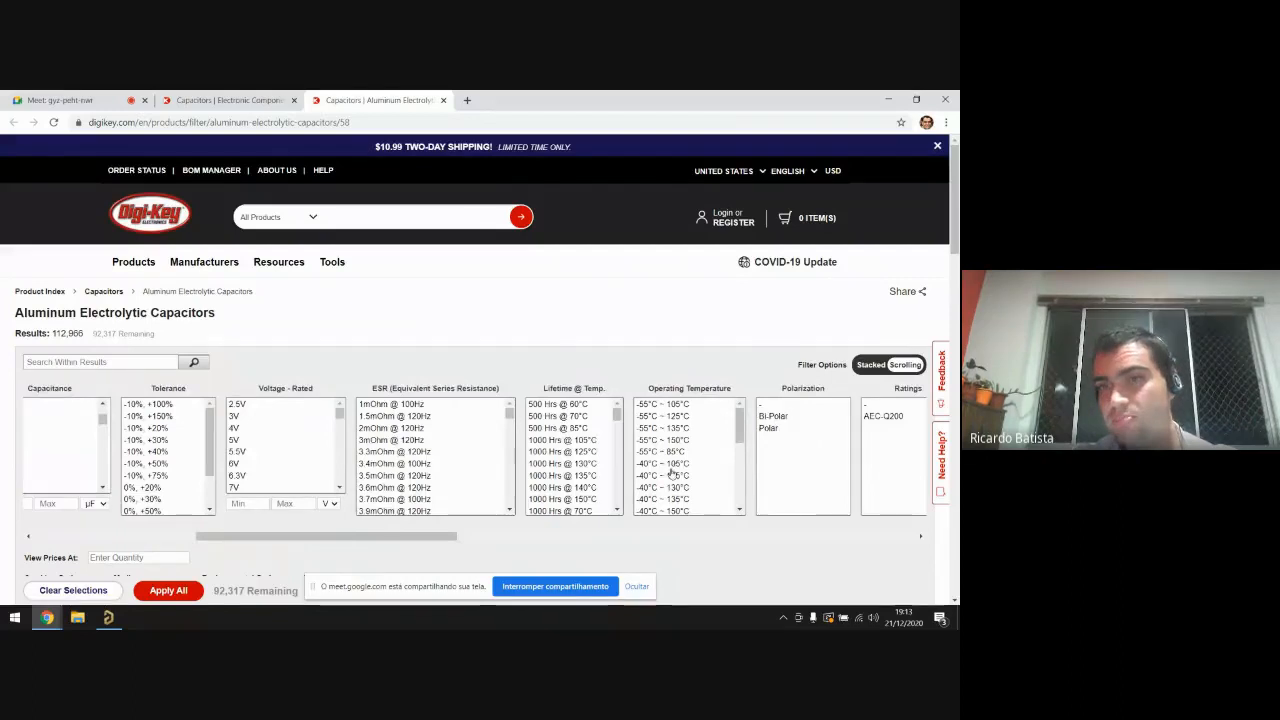
{"action": "scroll", "coordinate": [671, 474], "scroll_direction": "right", "scroll_amount": 1}
{"action": "scroll", "coordinate": [671, 474], "scroll_direction": "right", "scroll_amount": 1}
{"action": "scroll", "coordinate": [700, 430], "scroll_direction": "right", "scroll_amount": 1}
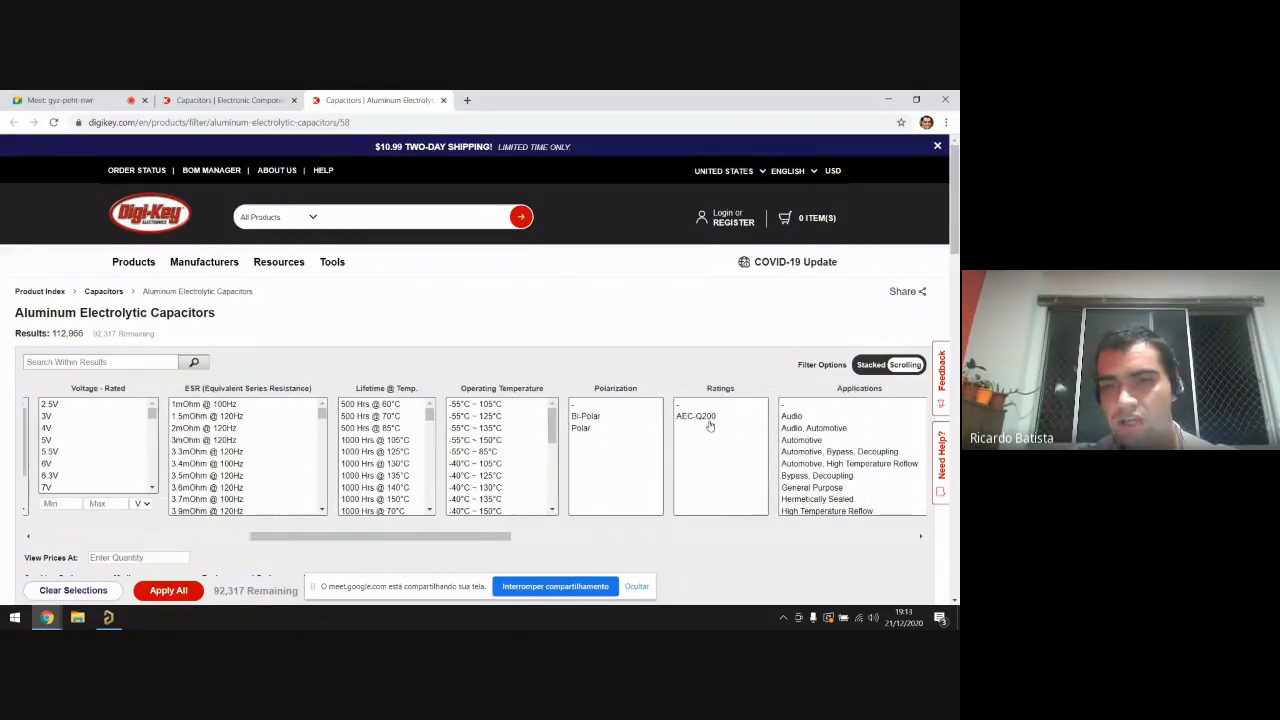
{"action": "scroll", "coordinate": [710, 440], "scroll_direction": "right", "scroll_amount": 3}
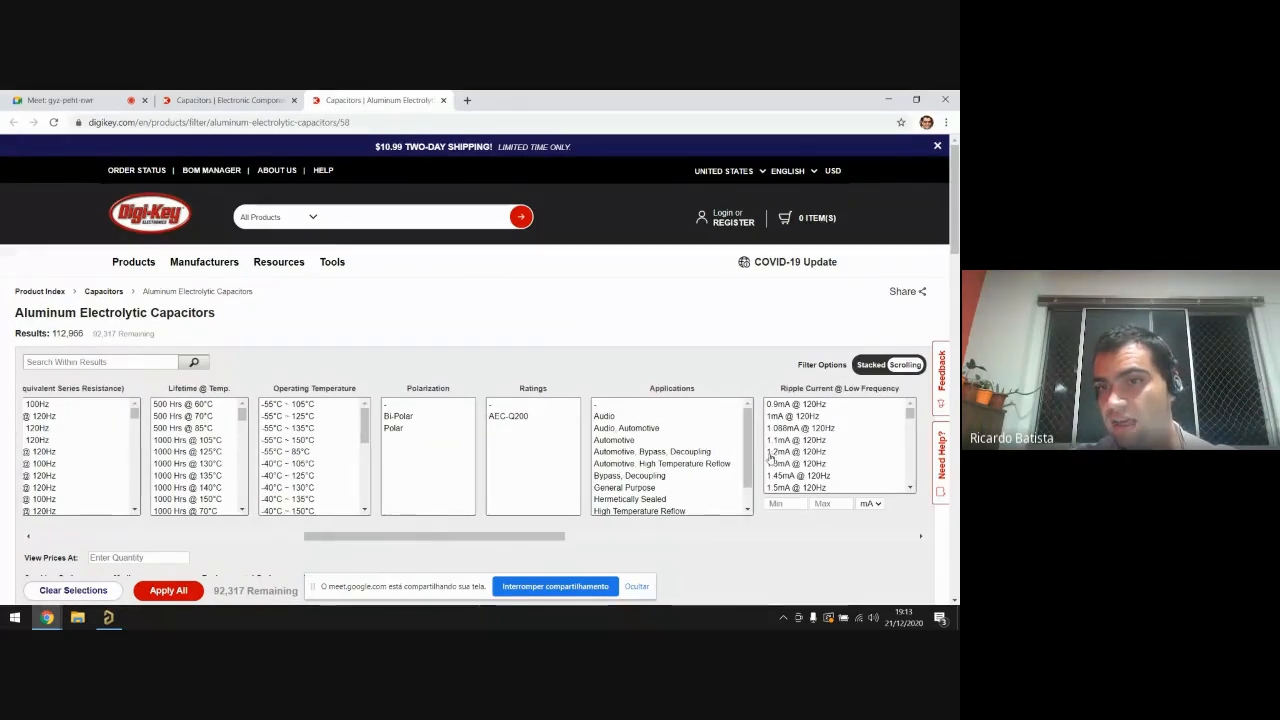
{"action": "scroll", "coordinate": [772, 455], "scroll_direction": "right", "scroll_amount": 1}
{"action": "scroll", "coordinate": [776, 445], "scroll_direction": "right", "scroll_amount": 3}
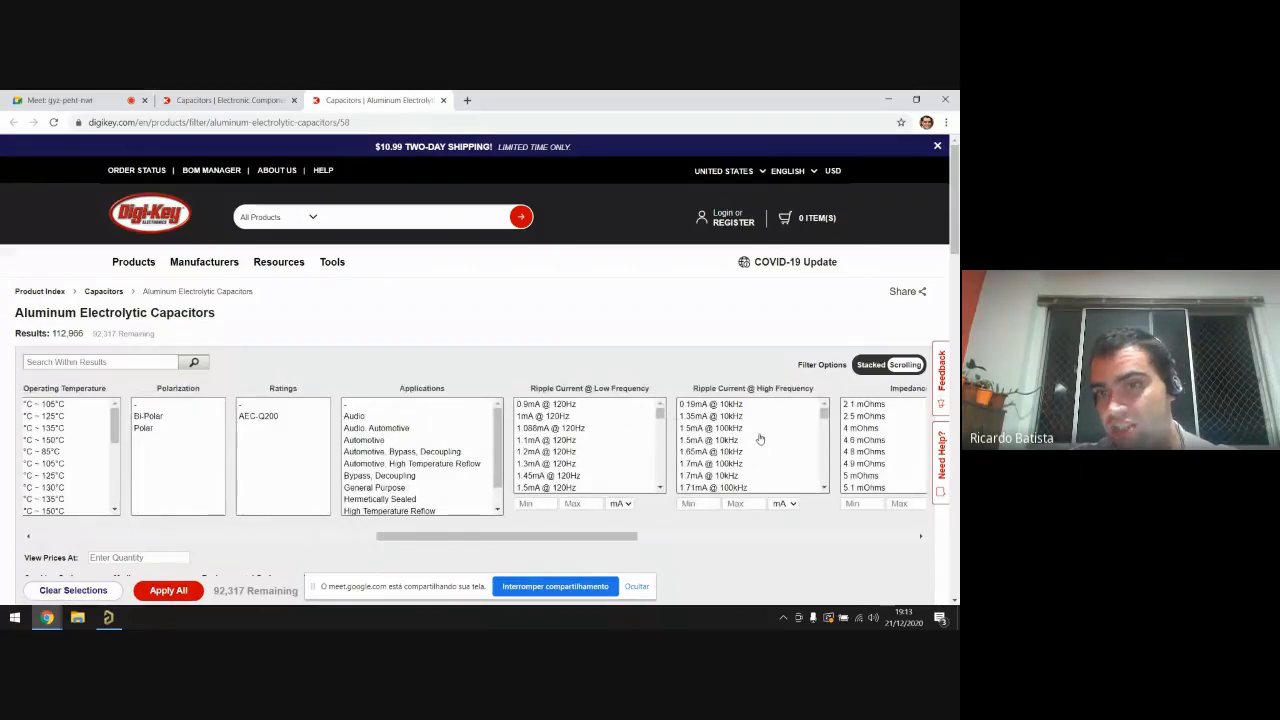
{"action": "scroll", "coordinate": [756, 444], "scroll_direction": "right", "scroll_amount": 3}
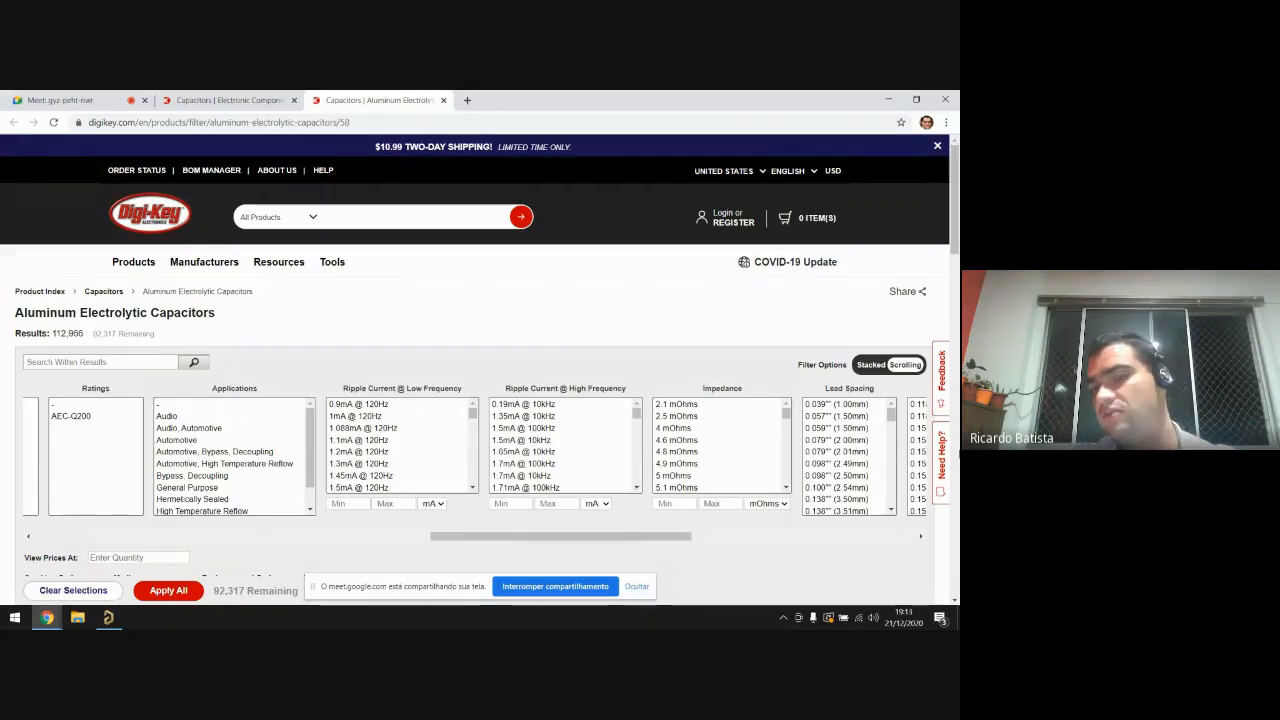
{"action": "scroll", "coordinate": [882, 452], "scroll_direction": "right", "scroll_amount": 2}
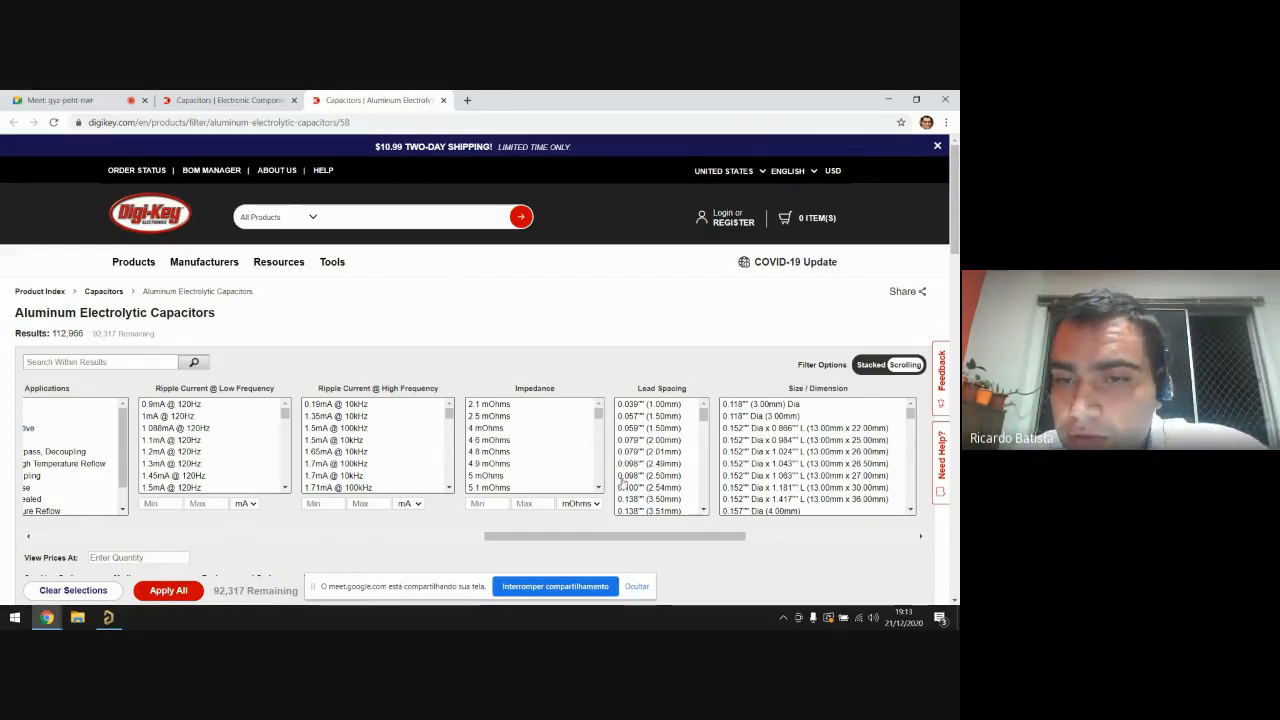
Step: Select 0.157" (4.00mm) in the Lead Spacing filter
{"action": "scroll", "coordinate": [654, 466], "scroll_direction": "down", "scroll_amount": 1}
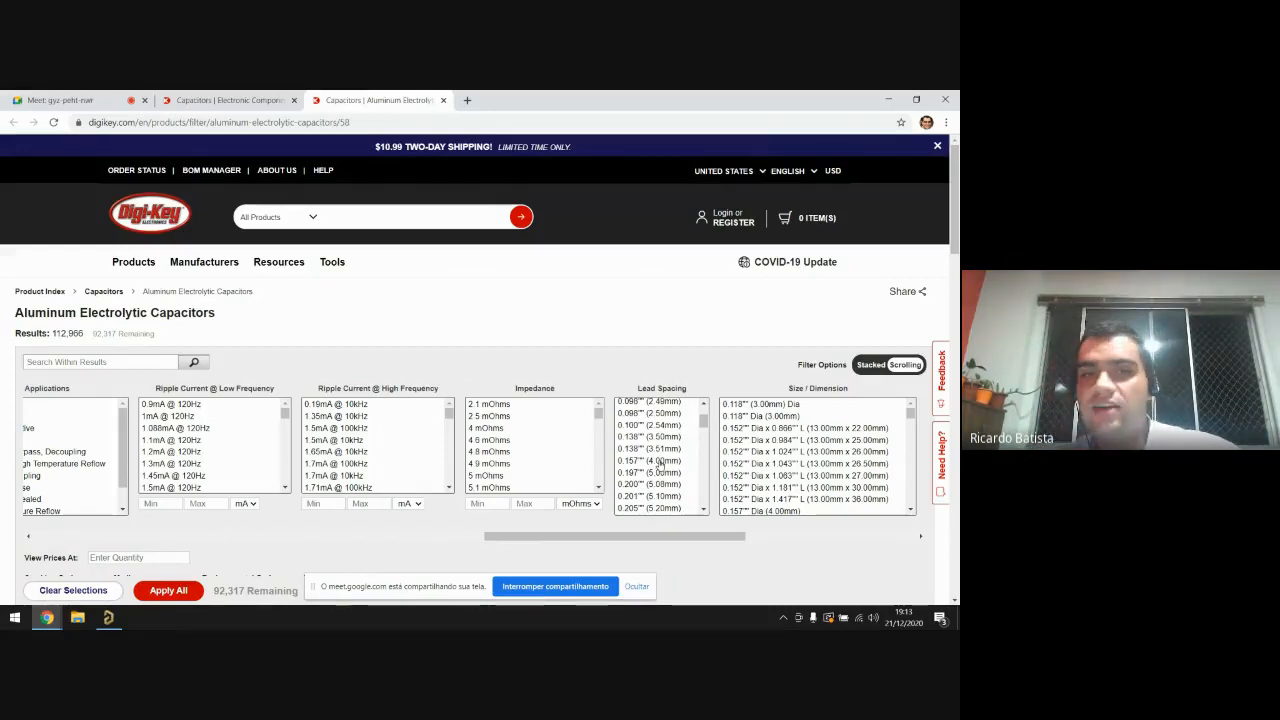
{"action": "left_click", "coordinate": [659, 461]}
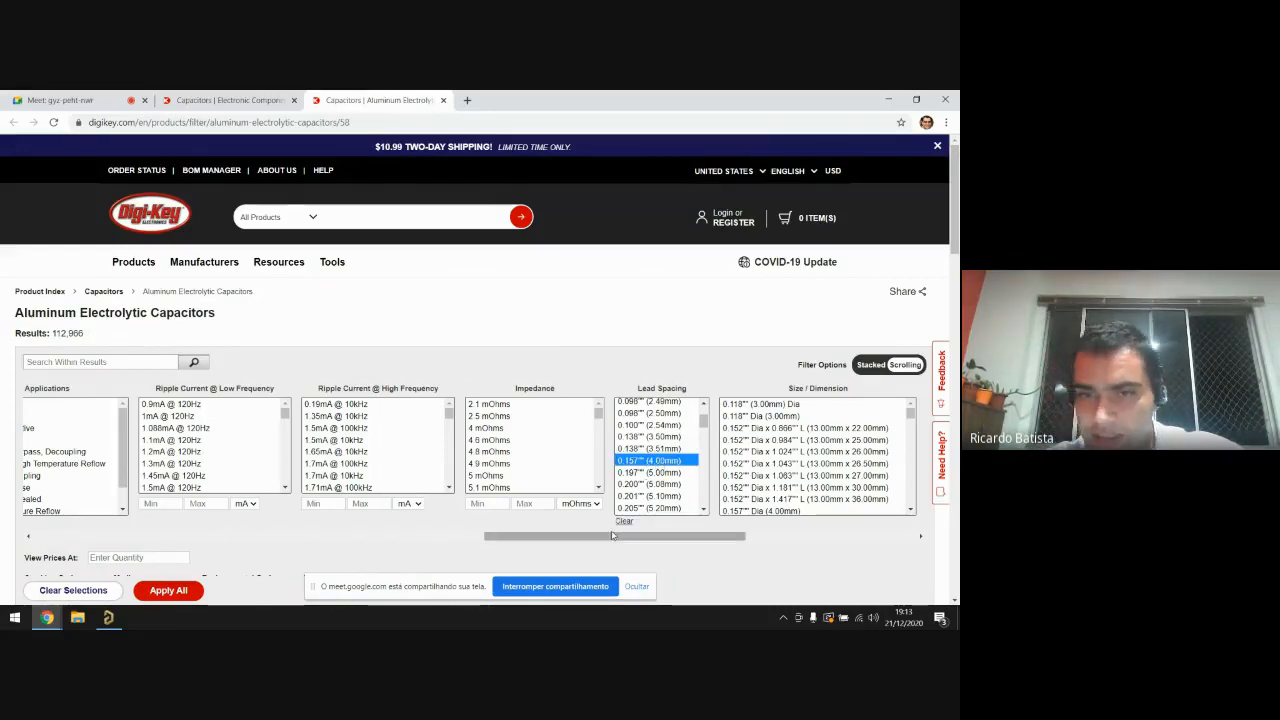
Step: Pick capacitance values in the Capacitance filter: 0.47µF, 3µF, 6µF, 6.8µF, 7µF and 12µF
{"action": "left_click_drag", "start_coordinate": [602, 536], "coordinate": [519, 507]}
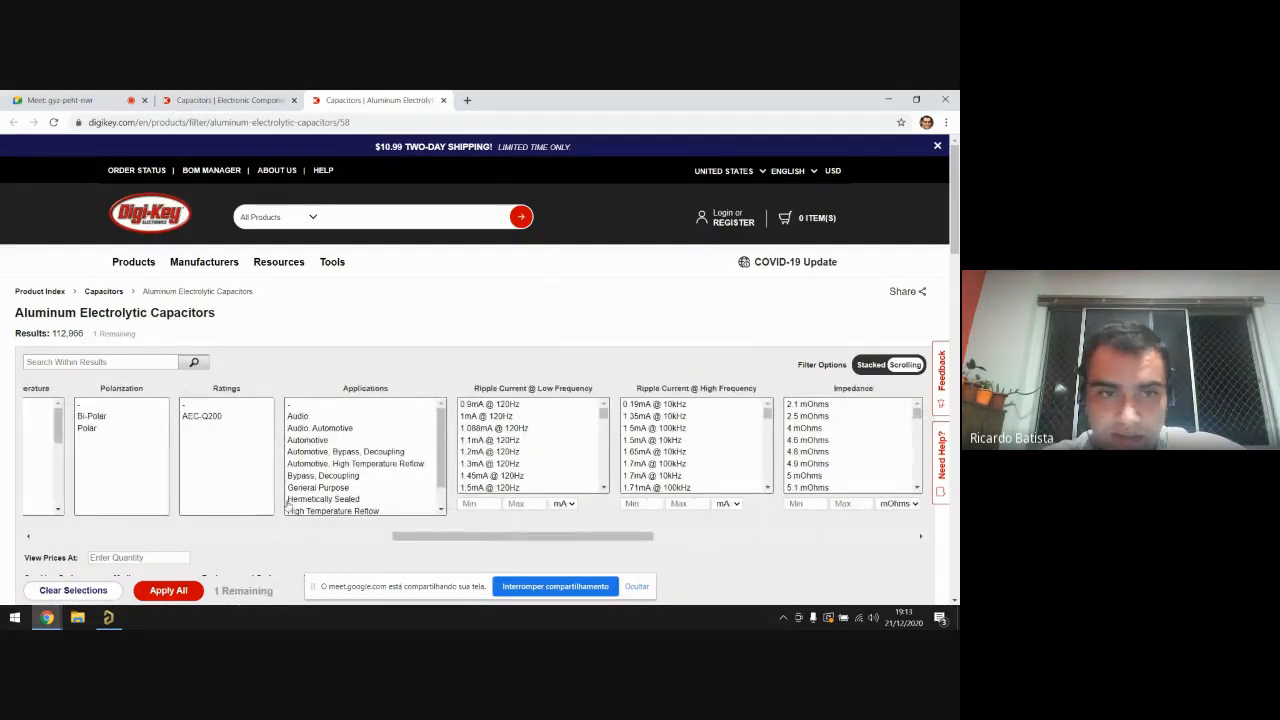
{"action": "left_click_drag", "start_coordinate": [411, 543], "coordinate": [148, 472]}
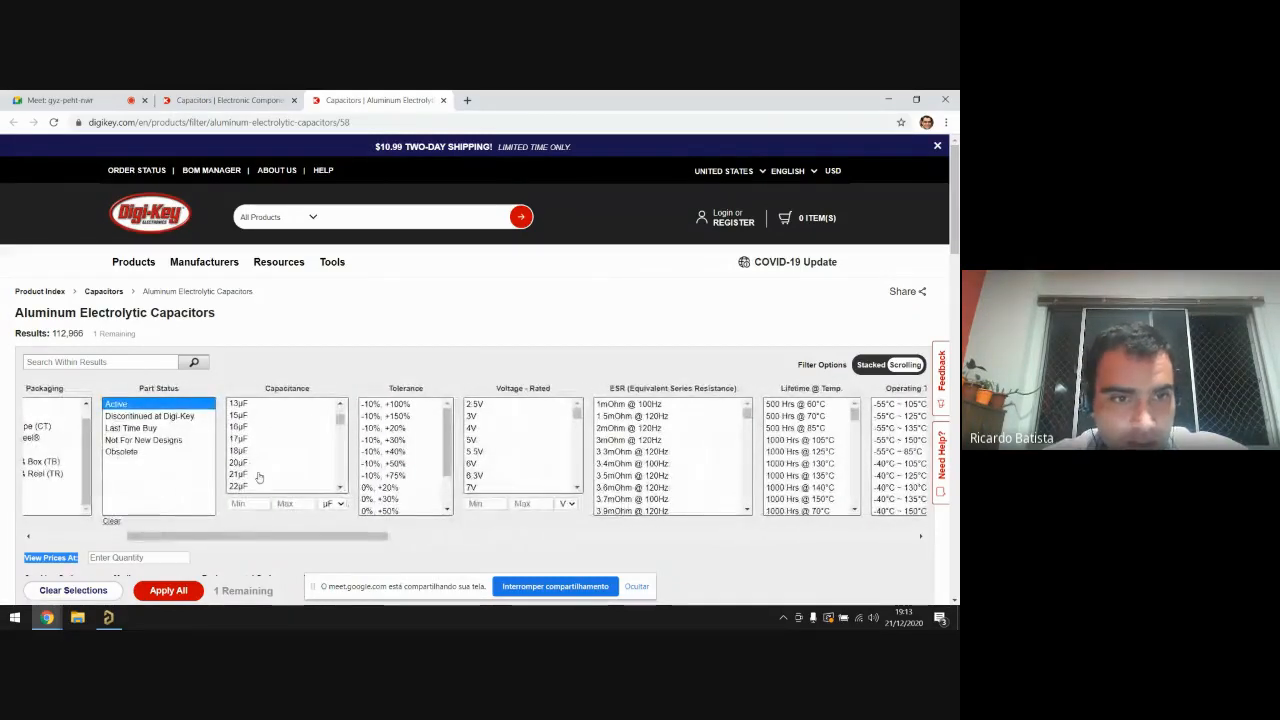
{"action": "scroll", "coordinate": [258, 478], "scroll_direction": "up", "scroll_amount": 5}
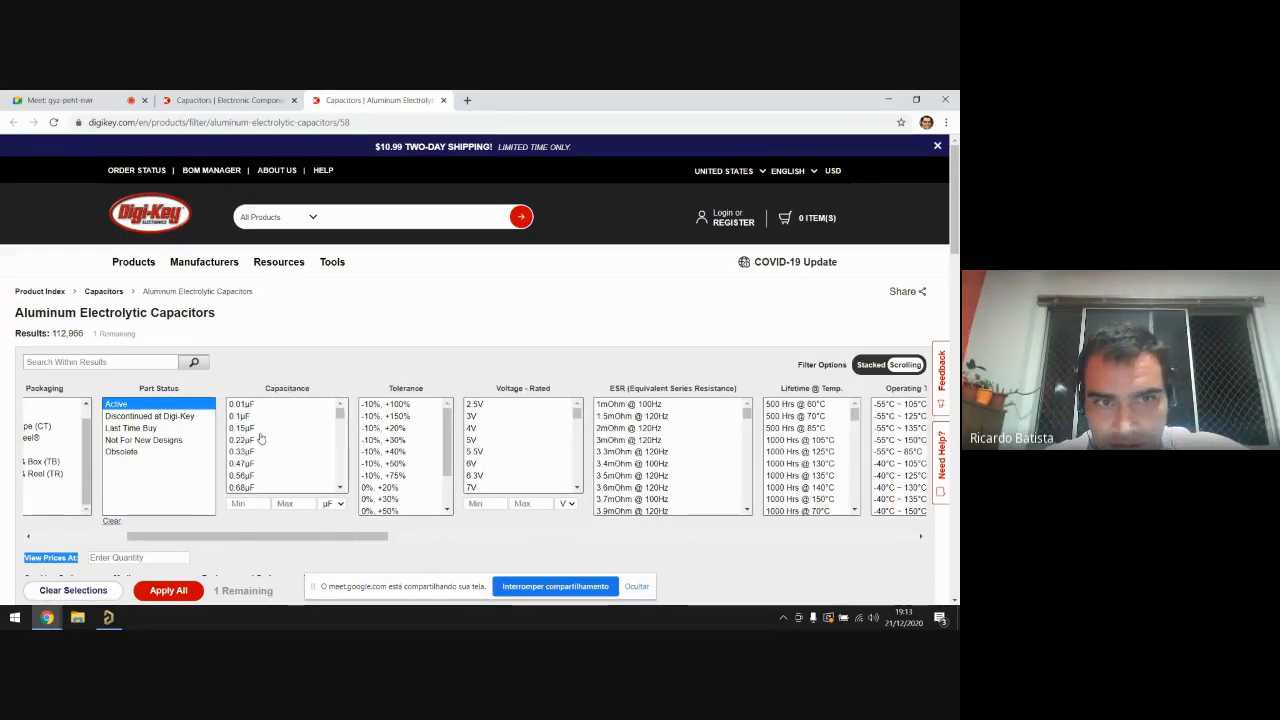
{"action": "left_click", "coordinate": [258, 466]}
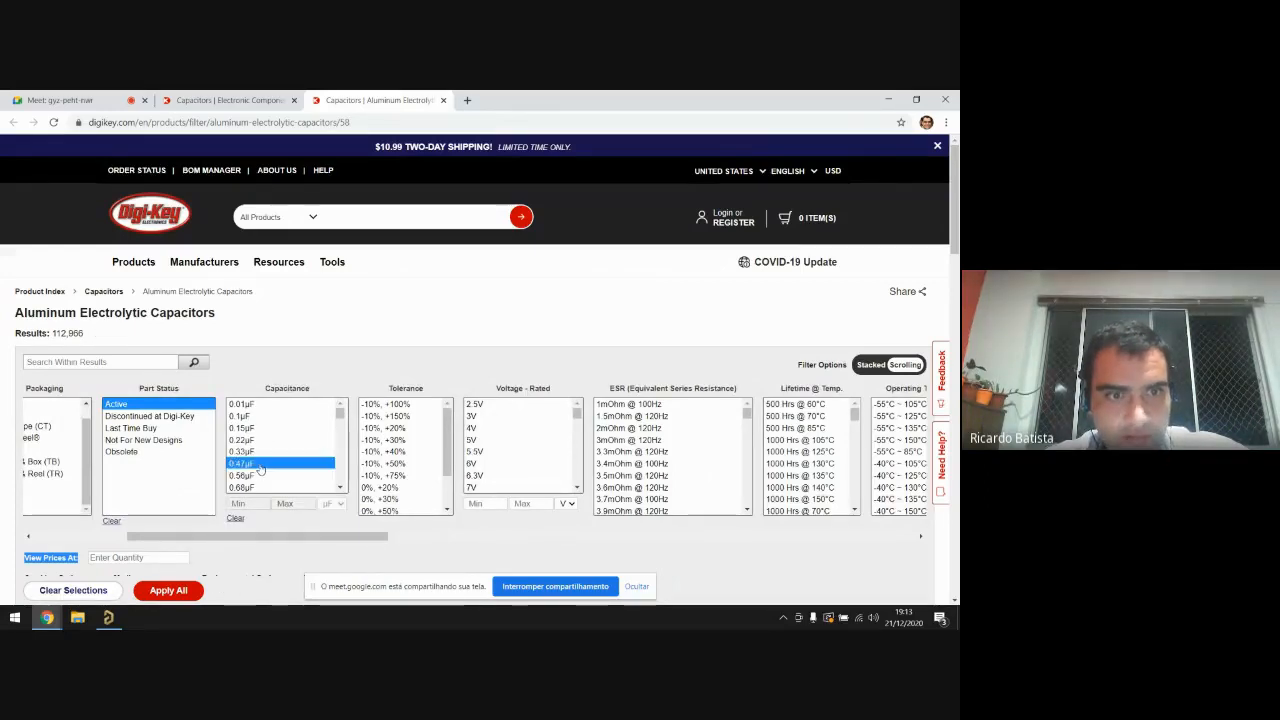
{"action": "scroll", "coordinate": [260, 470], "scroll_direction": "down", "scroll_amount": 3}
{"action": "left_click", "coordinate": [261, 445]}
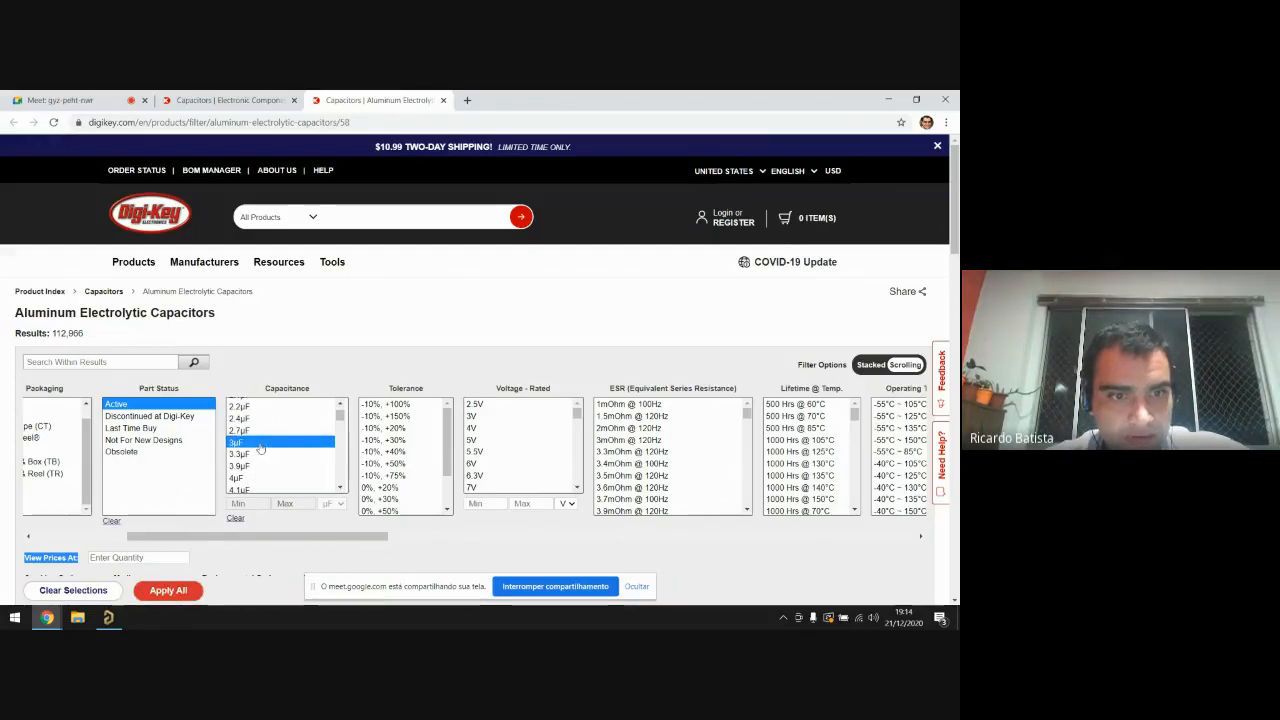
{"action": "scroll", "coordinate": [264, 447], "scroll_direction": "down", "scroll_amount": 2}
{"action": "left_click", "coordinate": [275, 438]}
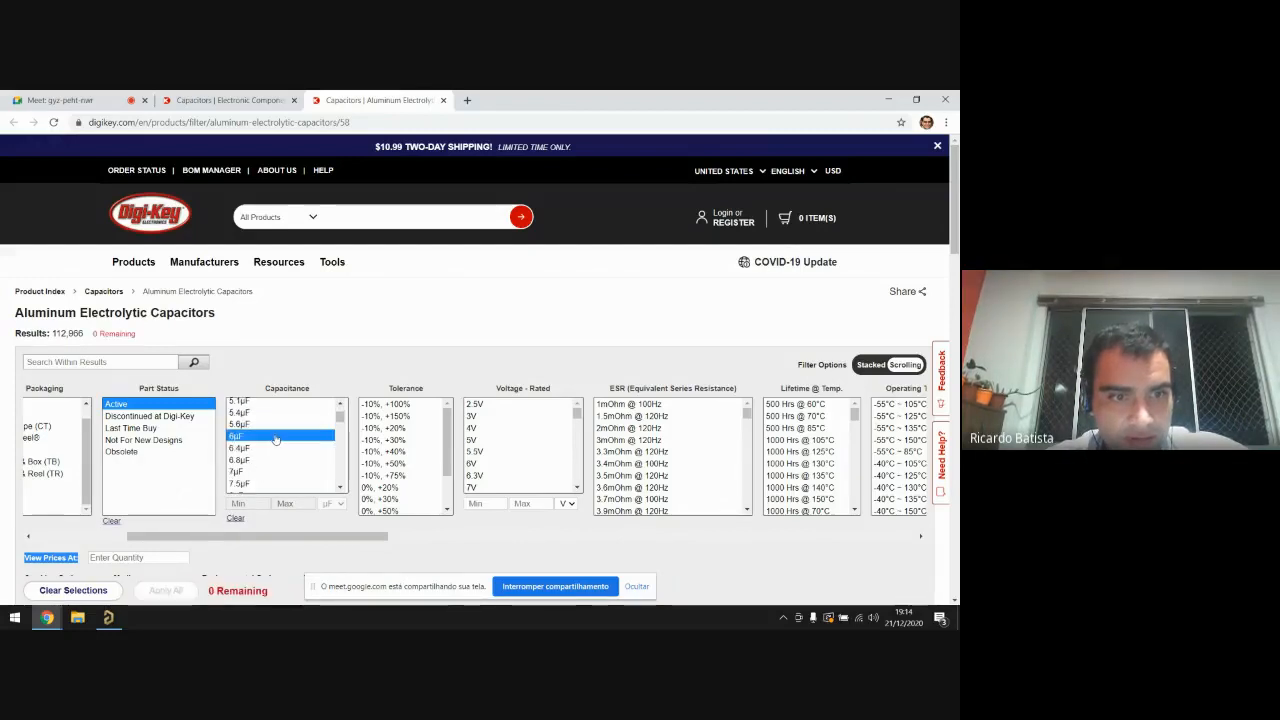
{"action": "left_click", "coordinate": [279, 459], "text": "ctrl"}
{"action": "left_click", "coordinate": [282, 475], "text": "ctrl"}
{"action": "scroll", "coordinate": [281, 472], "scroll_direction": "down", "scroll_amount": 2}
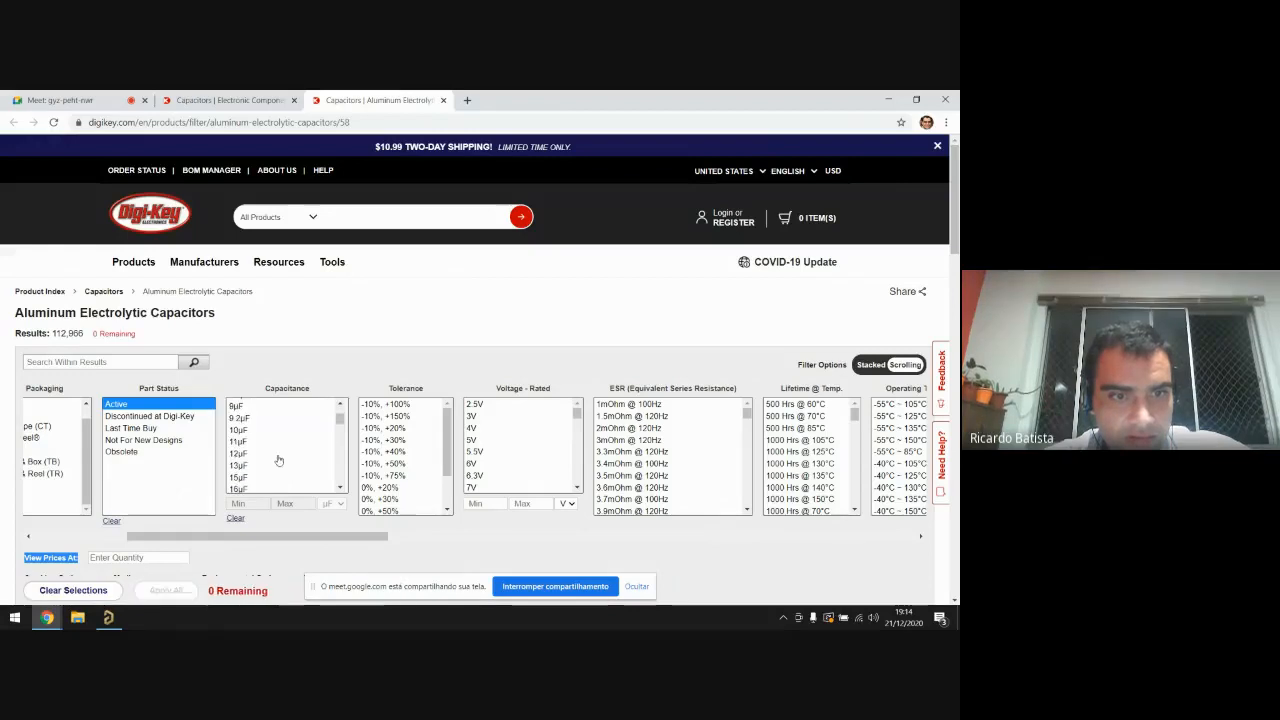
{"action": "left_click", "coordinate": [279, 457], "text": "ctrl"}
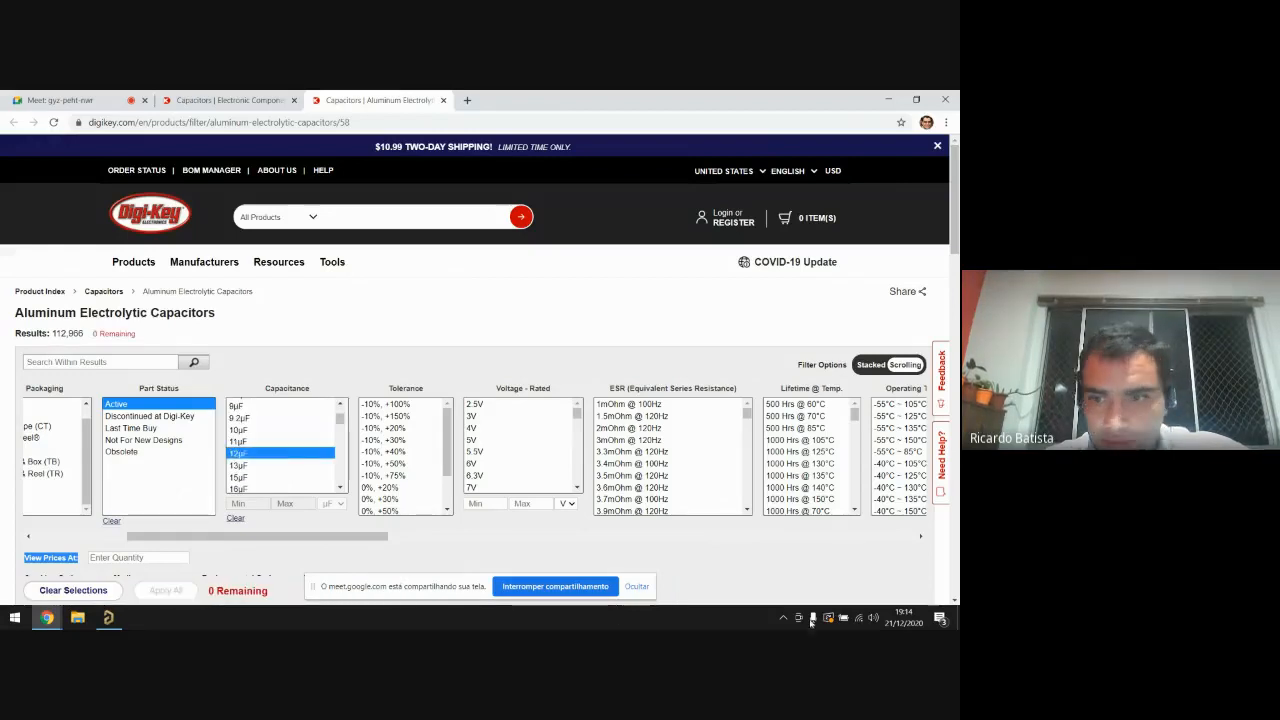
Step: Clear the 4.00mm selection from the Lead Spacing filter
{"action": "scroll", "coordinate": [673, 414], "scroll_direction": "right", "scroll_amount": 5}
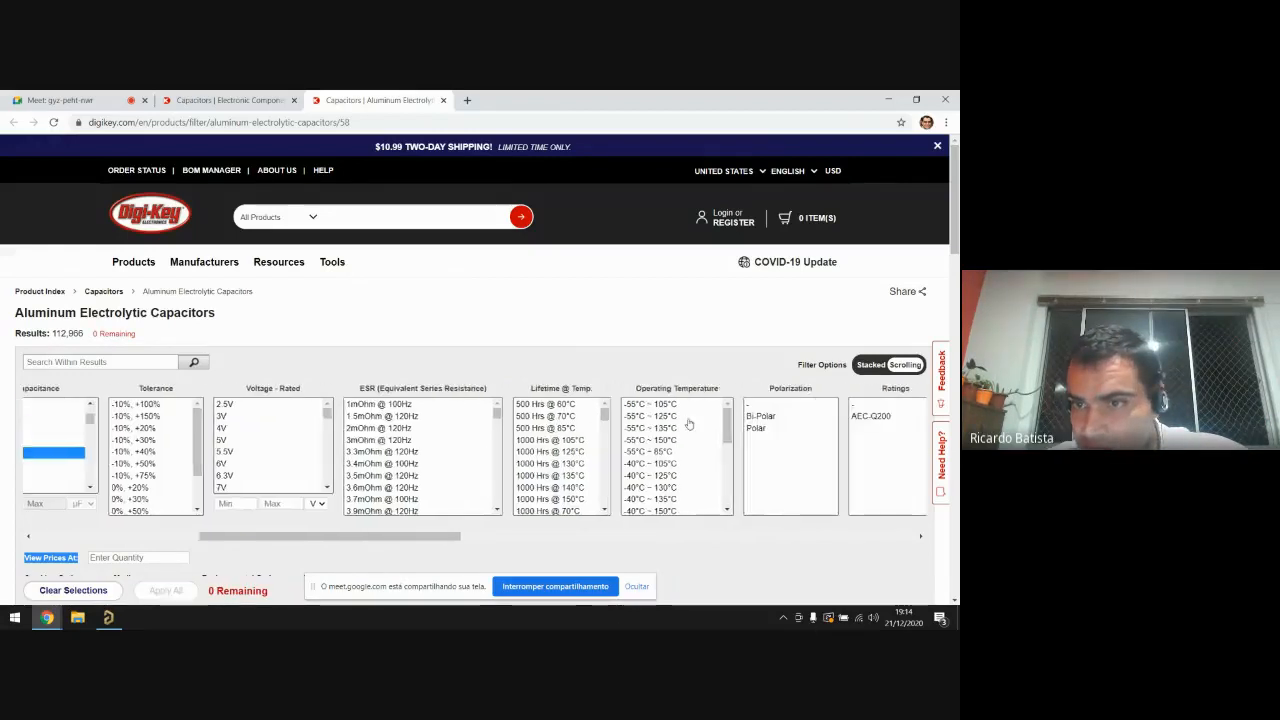
{"action": "scroll", "coordinate": [691, 424], "scroll_direction": "right", "scroll_amount": 2}
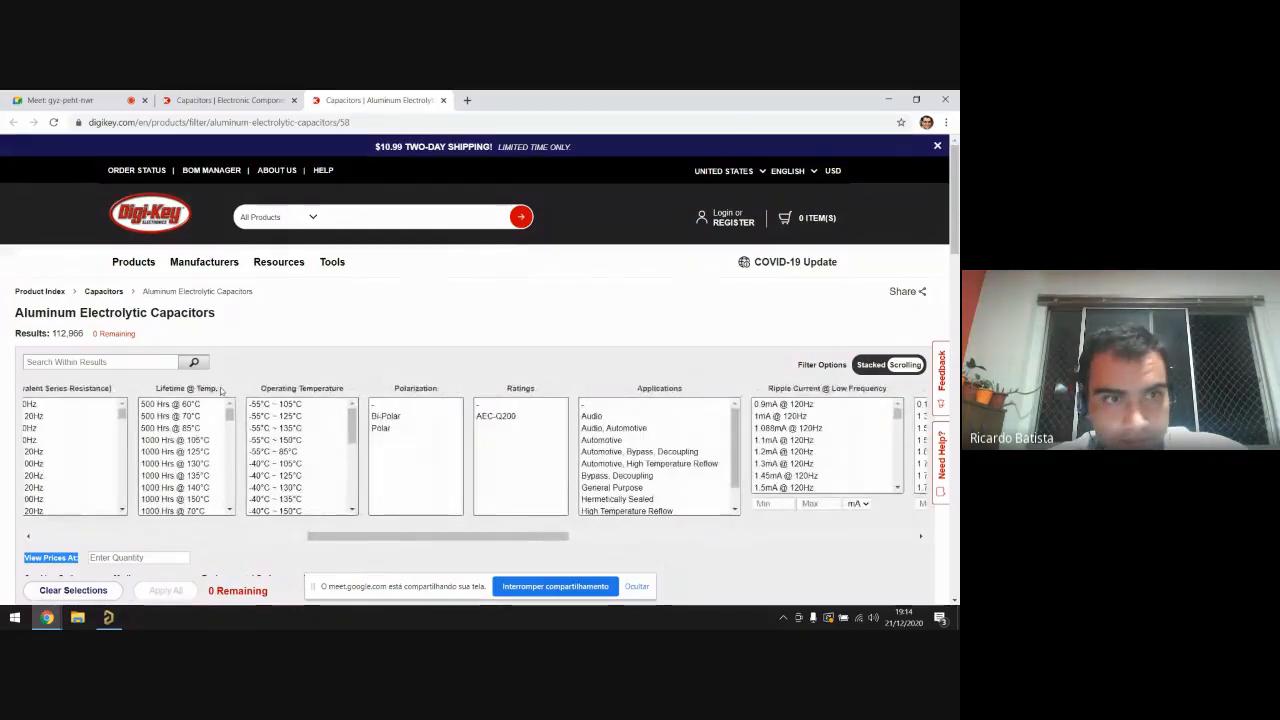
{"action": "scroll", "coordinate": [781, 410], "scroll_direction": "right", "scroll_amount": 5}
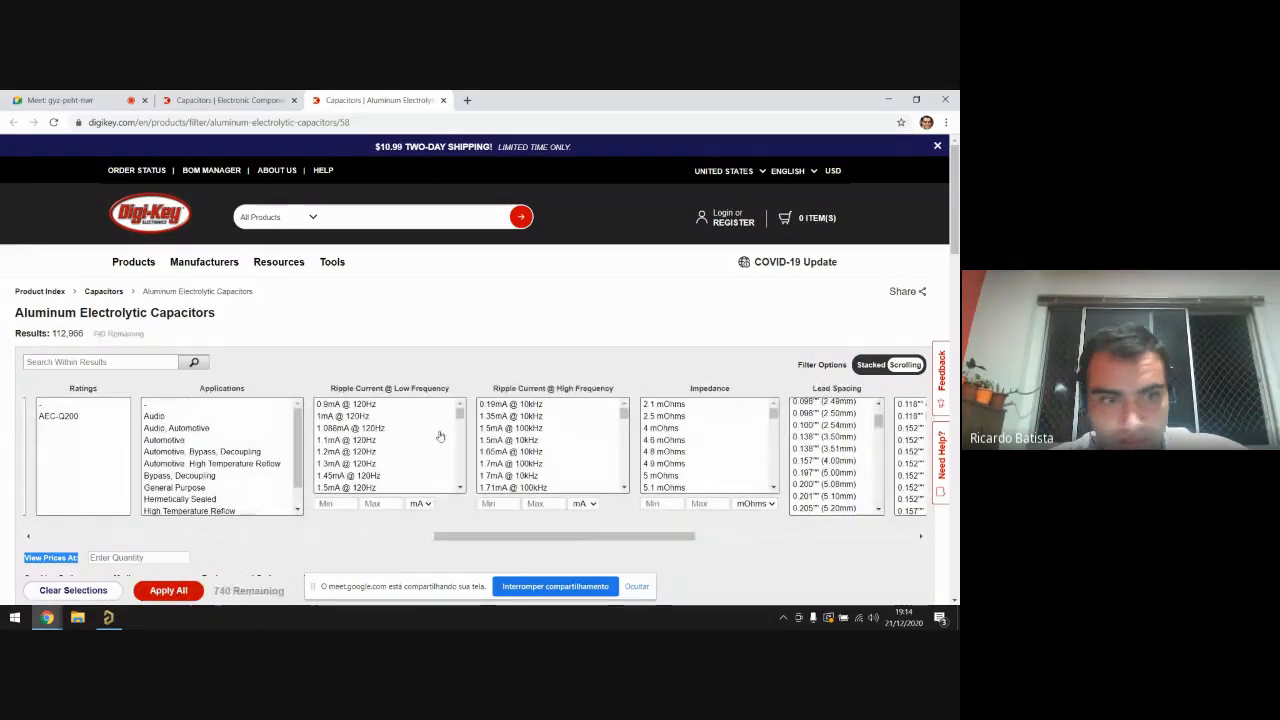
{"action": "scroll", "coordinate": [443, 434], "scroll_direction": "left", "scroll_amount": 5}
{"action": "scroll", "coordinate": [429, 452], "scroll_direction": "right", "scroll_amount": 5}
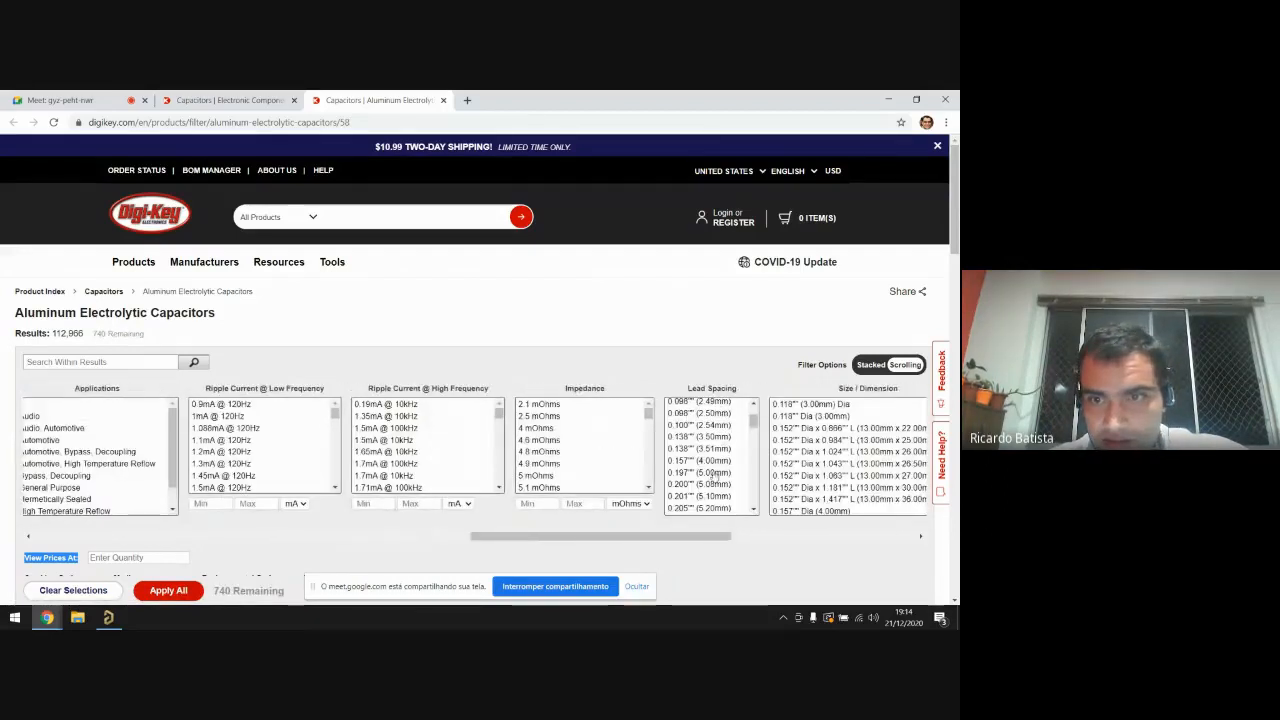
Step: Select 0.559" (14.20mm) and 0.591" (15.00mm) in the Lead Spacing filter
{"action": "scroll", "coordinate": [836, 442], "scroll_direction": "down", "scroll_amount": 3}
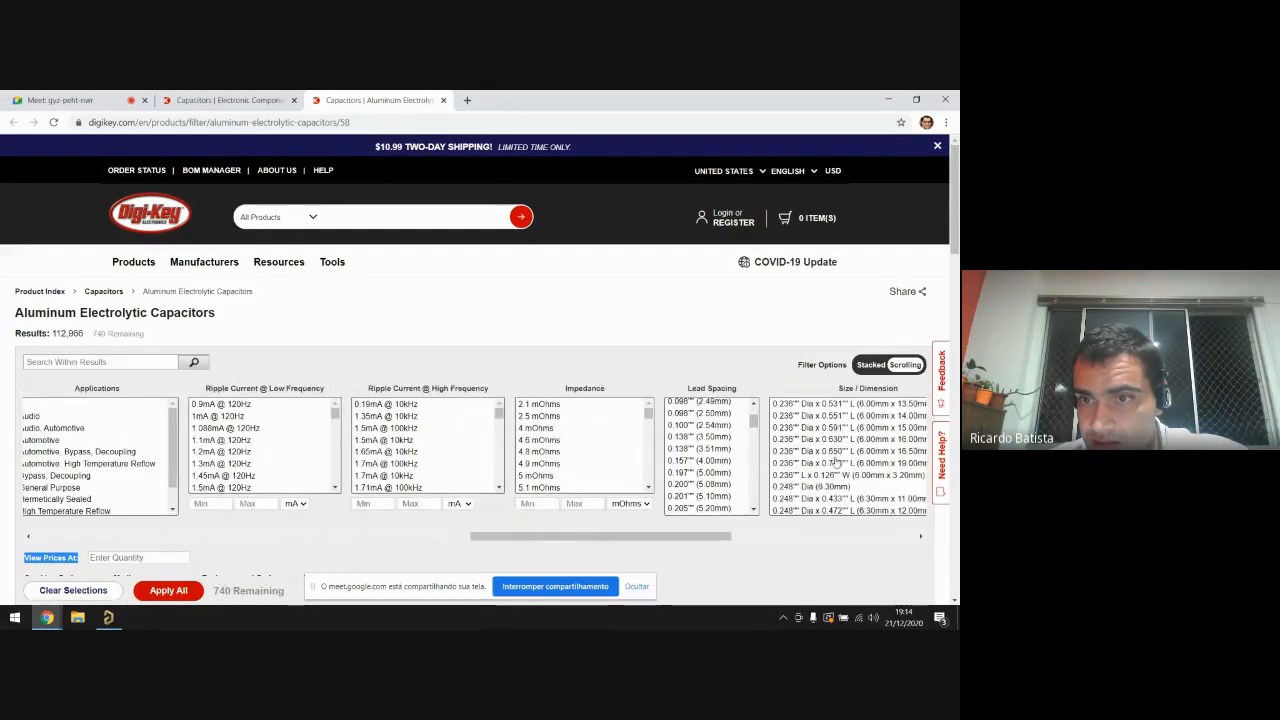
{"action": "scroll", "coordinate": [836, 462], "scroll_direction": "up", "scroll_amount": 3}
{"action": "scroll", "coordinate": [740, 492], "scroll_direction": "right", "scroll_amount": 3}
{"action": "scroll", "coordinate": [600, 451], "scroll_direction": "down", "scroll_amount": 5}
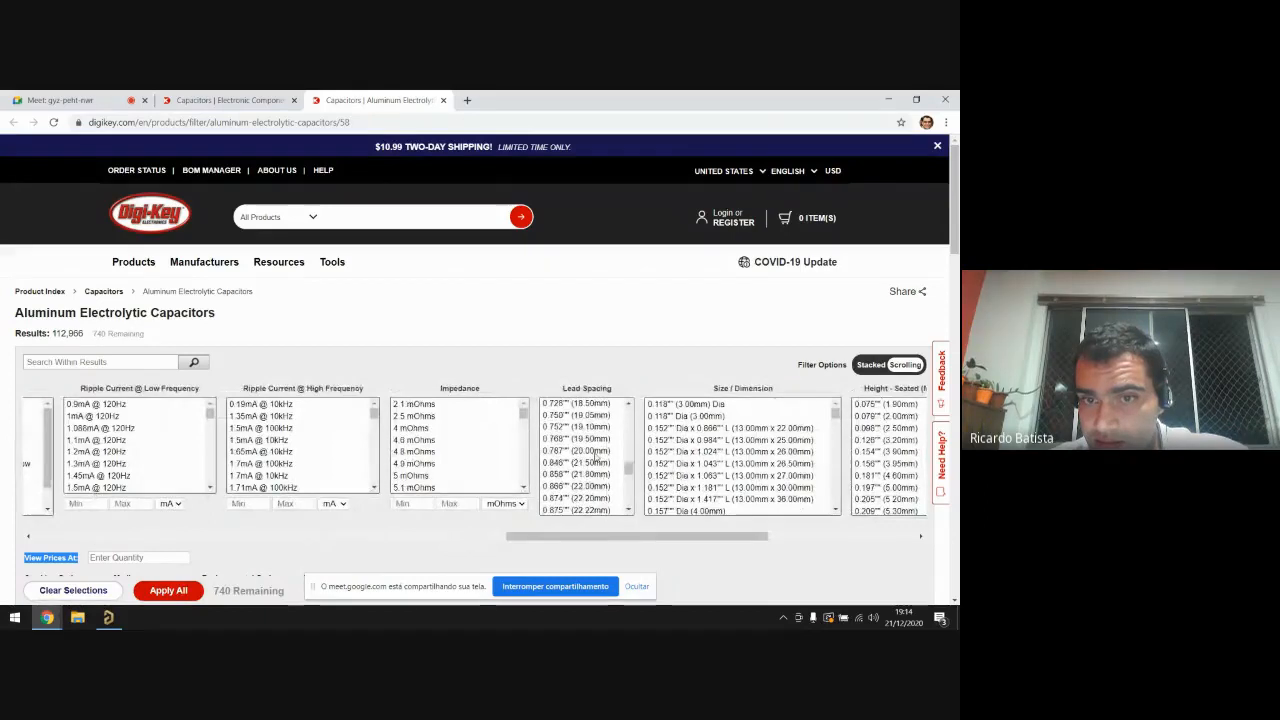
{"action": "left_click", "coordinate": [596, 451]}
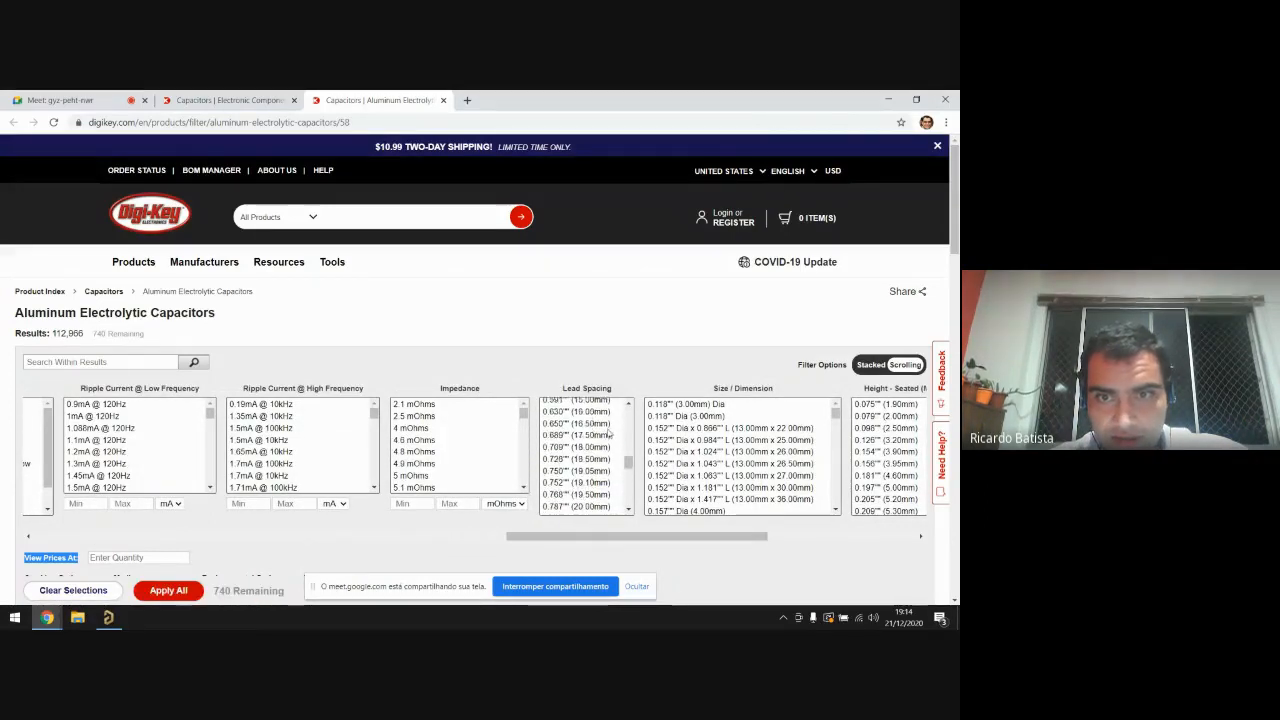
{"action": "scroll", "coordinate": [596, 432], "scroll_direction": "up", "scroll_amount": 2}
{"action": "left_click_drag", "start_coordinate": [589, 404], "coordinate": [589, 412]}
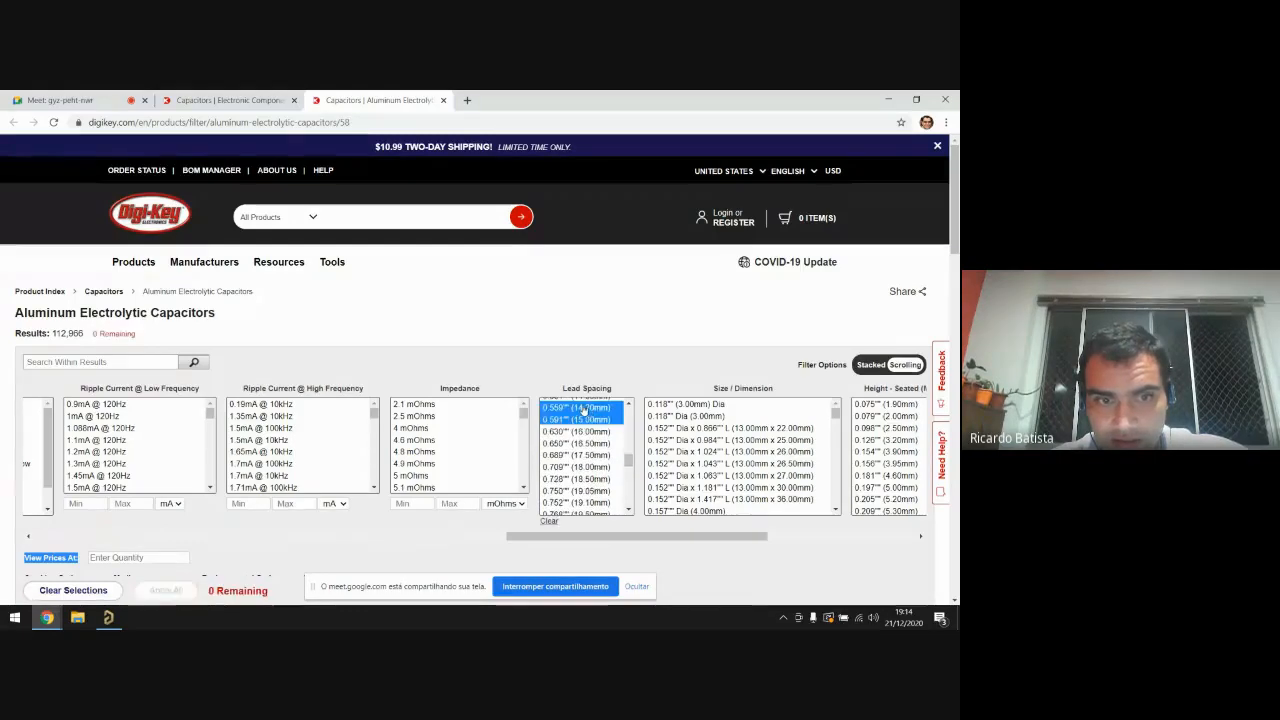
Step: Deselect 12µF in the Capacitance filter and return to the lead spacing options
{"action": "scroll", "coordinate": [135, 408], "scroll_direction": "left", "scroll_amount": 10}
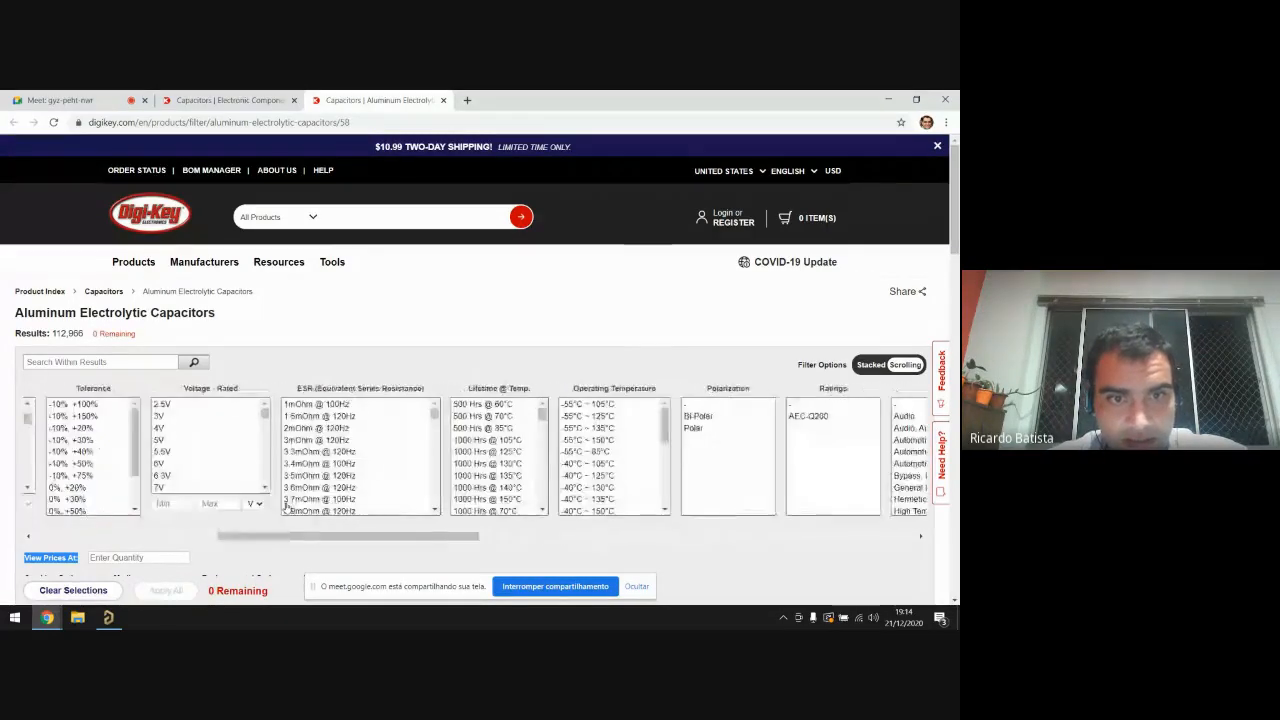
{"action": "left_click", "coordinate": [277, 455], "text": "ctrl"}
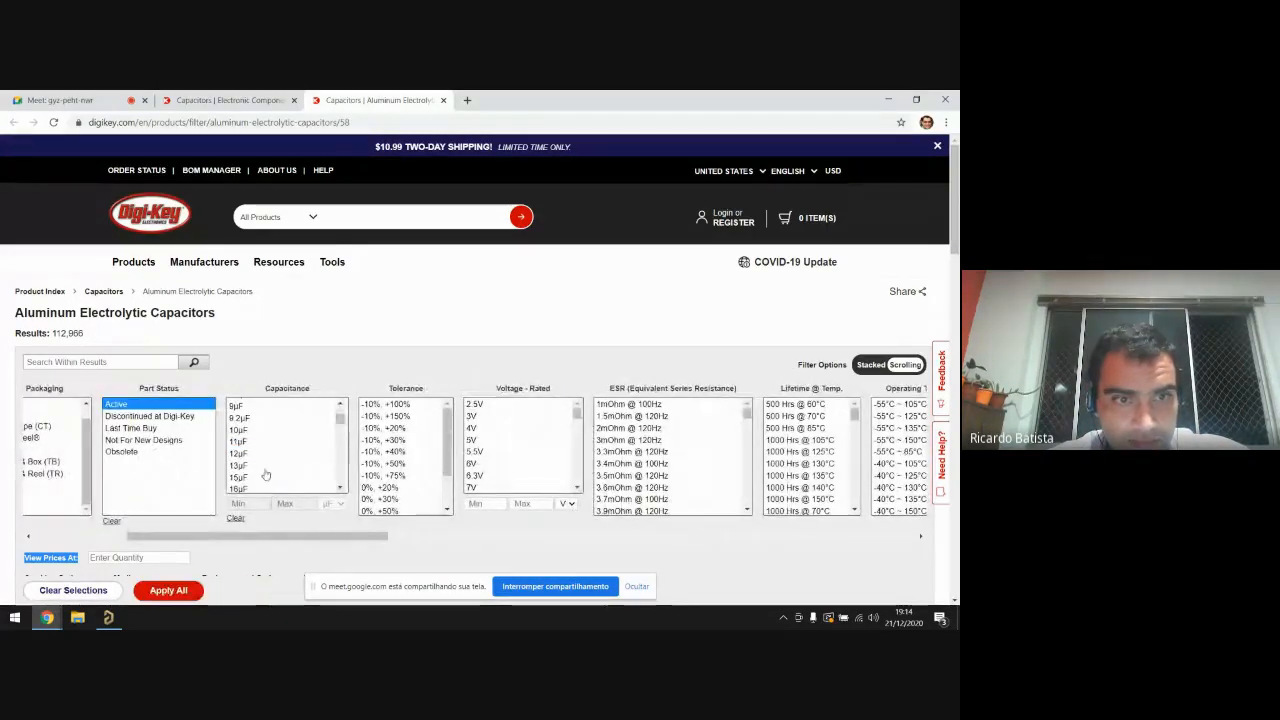
{"action": "scroll", "coordinate": [463, 508], "scroll_direction": "right", "scroll_amount": 10}
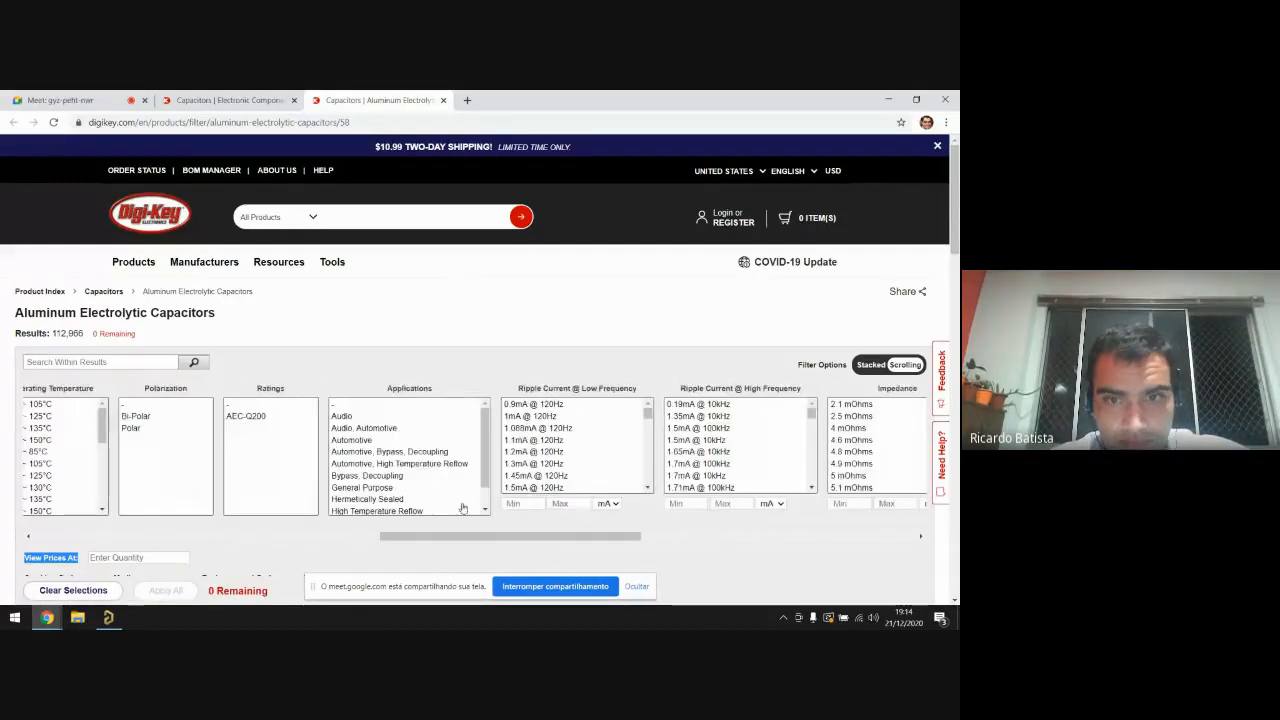
{"action": "scroll", "coordinate": [735, 412], "scroll_direction": "right", "scroll_amount": 5}
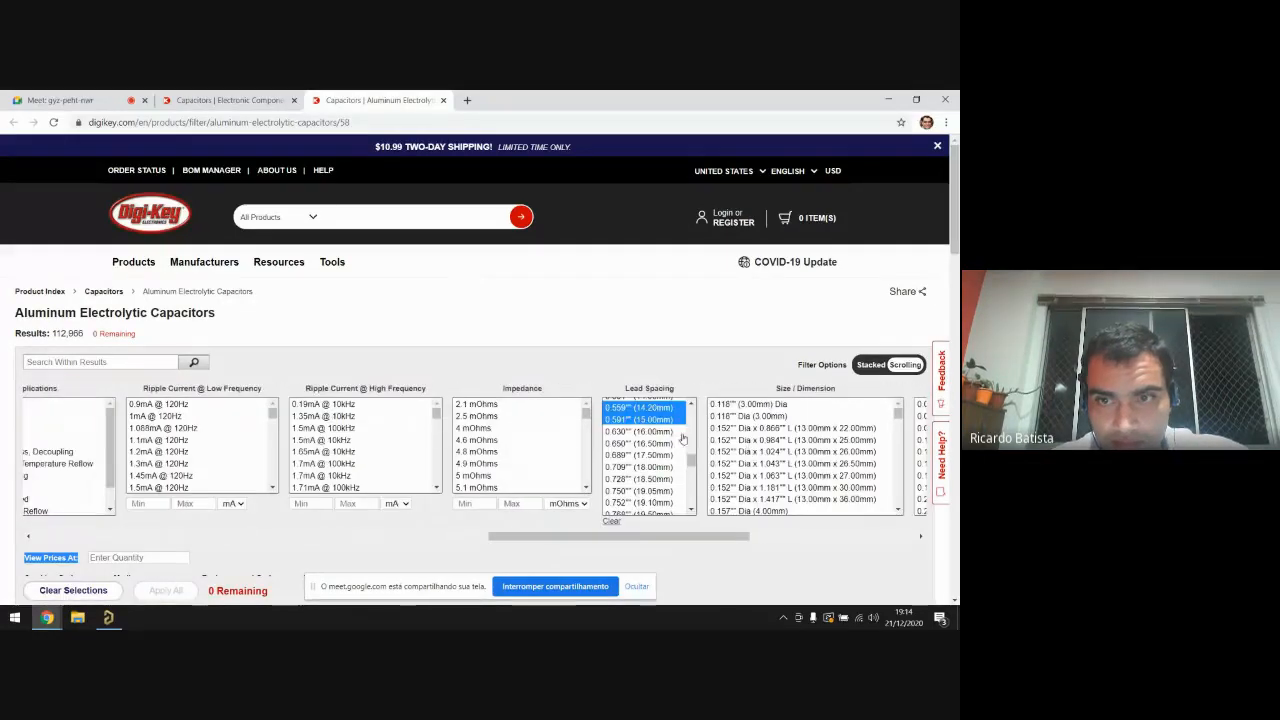
Step: Deselect 0.559" (14.20mm) and 0.591" (15.00mm) in the Lead Spacing filter and check the results area
{"action": "left_click", "coordinate": [642, 408], "text": "ctrl"}
{"action": "left_click", "coordinate": [650, 420], "text": "ctrl"}
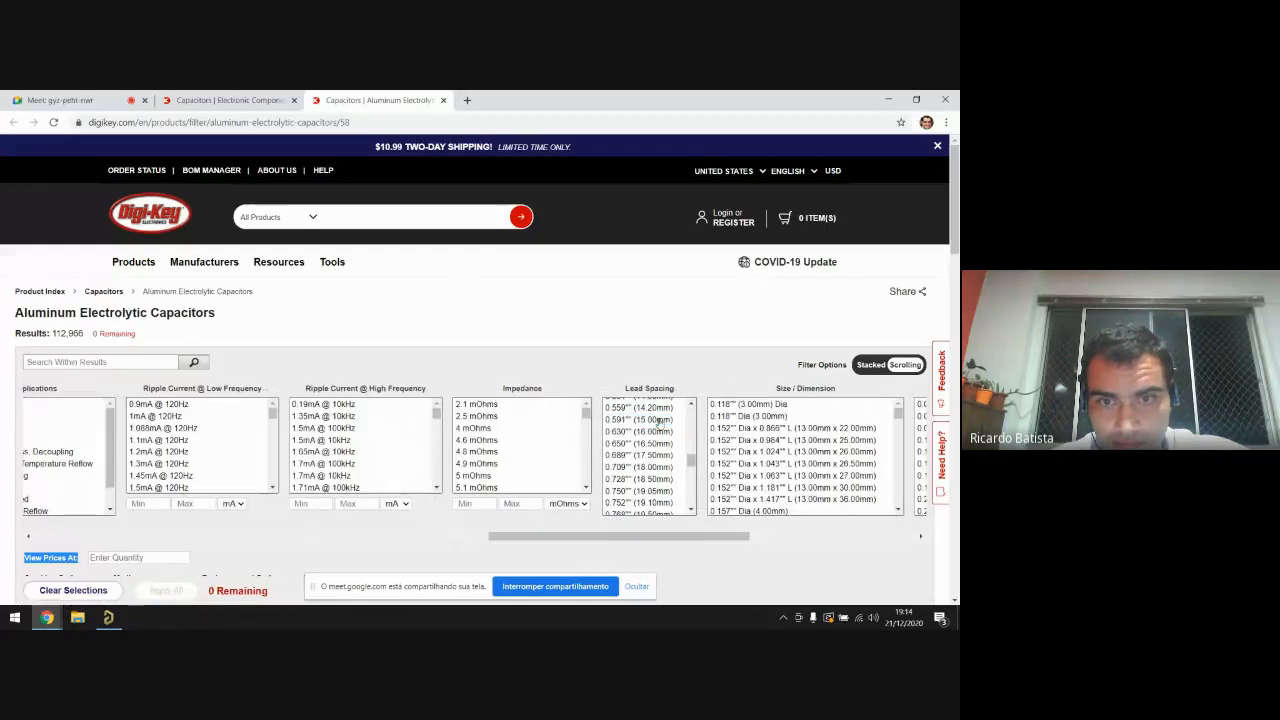
{"action": "scroll", "coordinate": [254, 488], "scroll_direction": "down", "scroll_amount": 10}
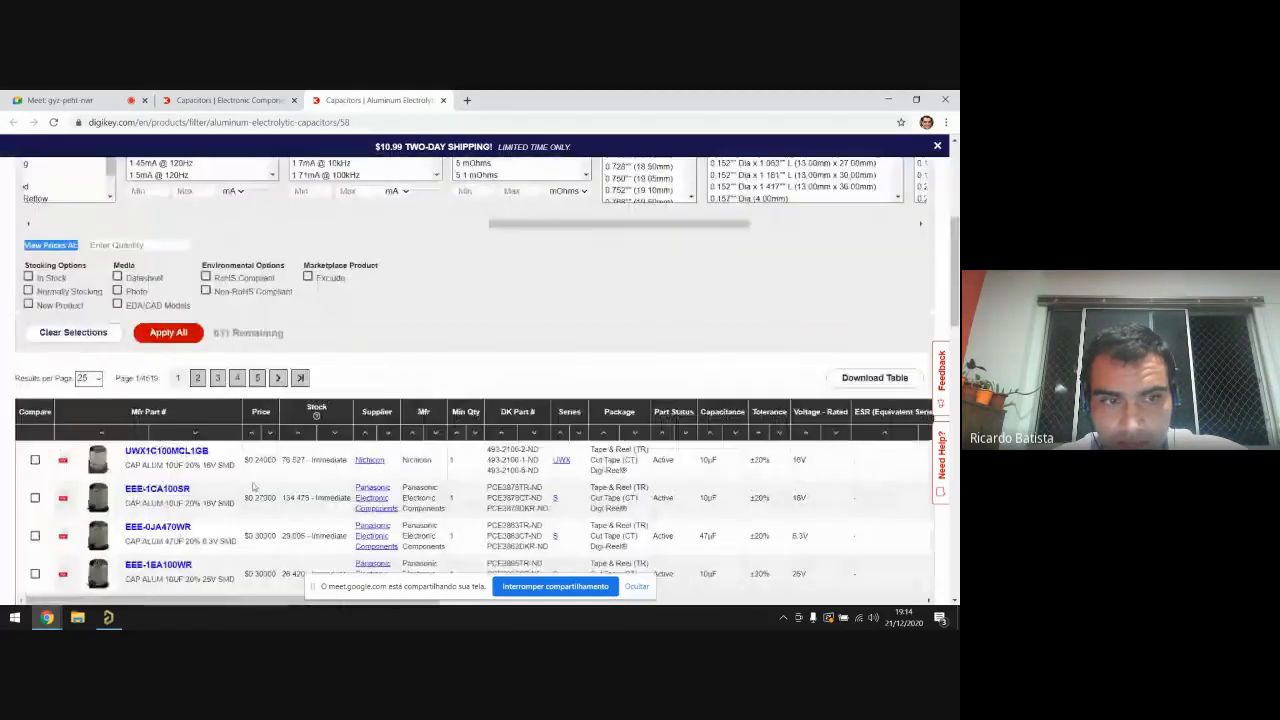
{"action": "scroll", "coordinate": [260, 488], "scroll_direction": "up", "scroll_amount": 8}
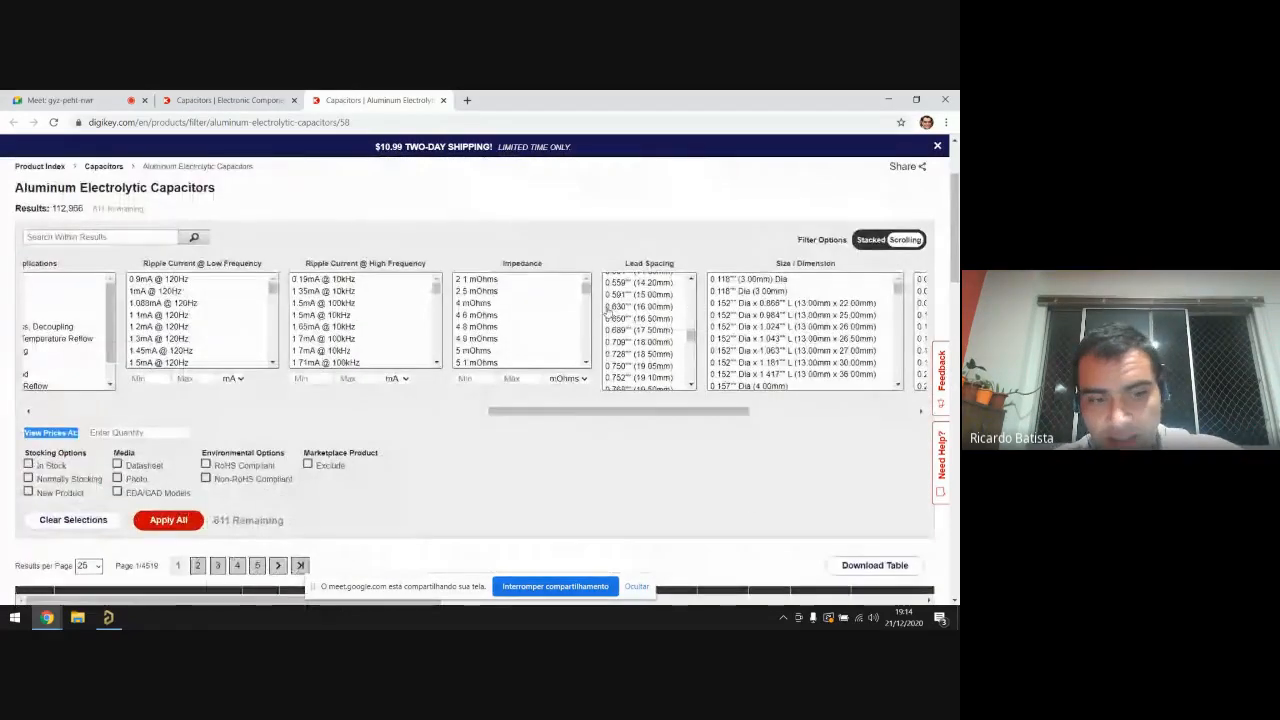
Step: Try toggling the blank "-" entry in the Package / Case filter
{"action": "scroll", "coordinate": [699, 352], "scroll_direction": "right", "scroll_amount": 5}
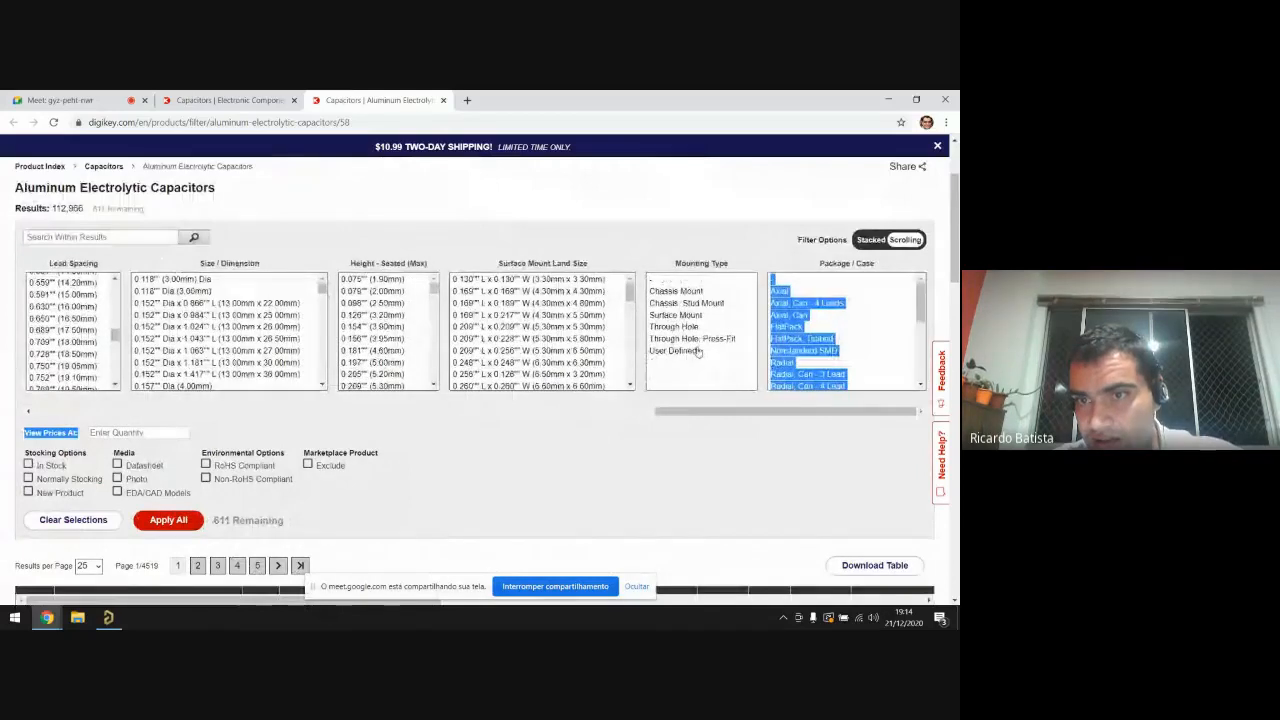
{"action": "left_click", "coordinate": [780, 283], "text": "ctrl"}
{"action": "left_click", "coordinate": [781, 285]}
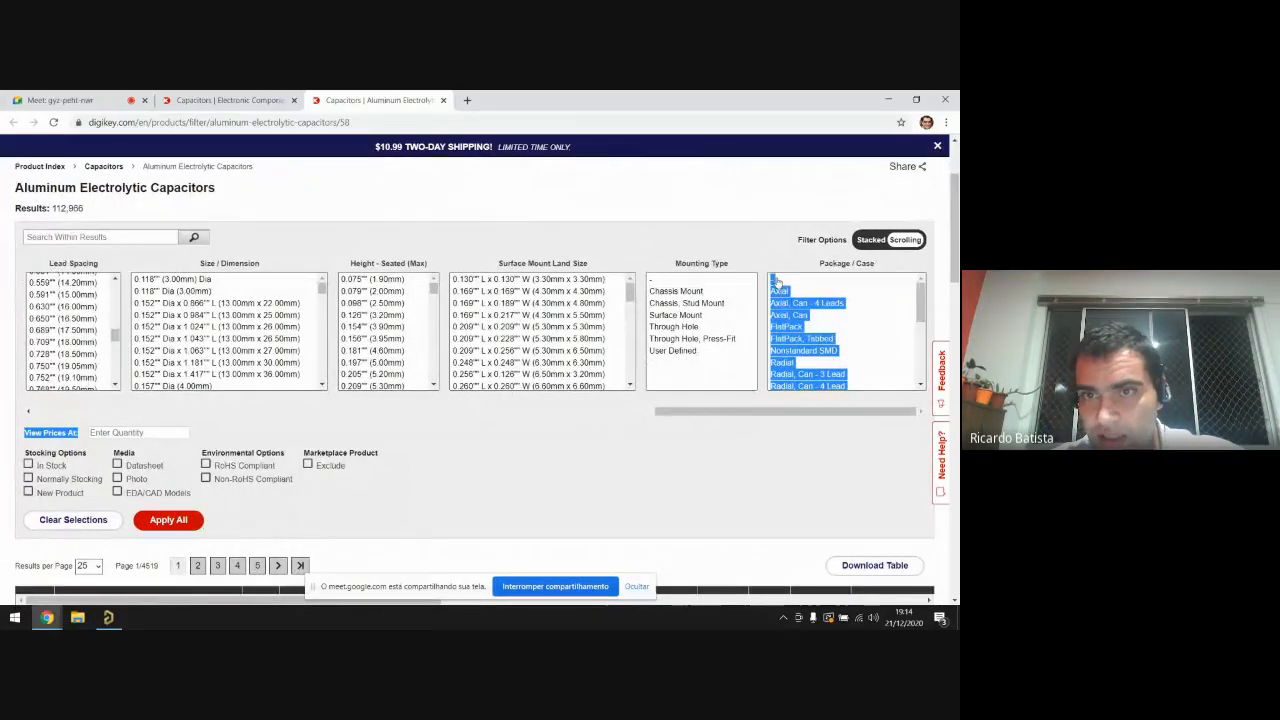
{"action": "scroll", "coordinate": [699, 368], "scroll_direction": "left", "scroll_amount": 1}
{"action": "scroll", "coordinate": [698, 368], "scroll_direction": "left", "scroll_amount": 3}
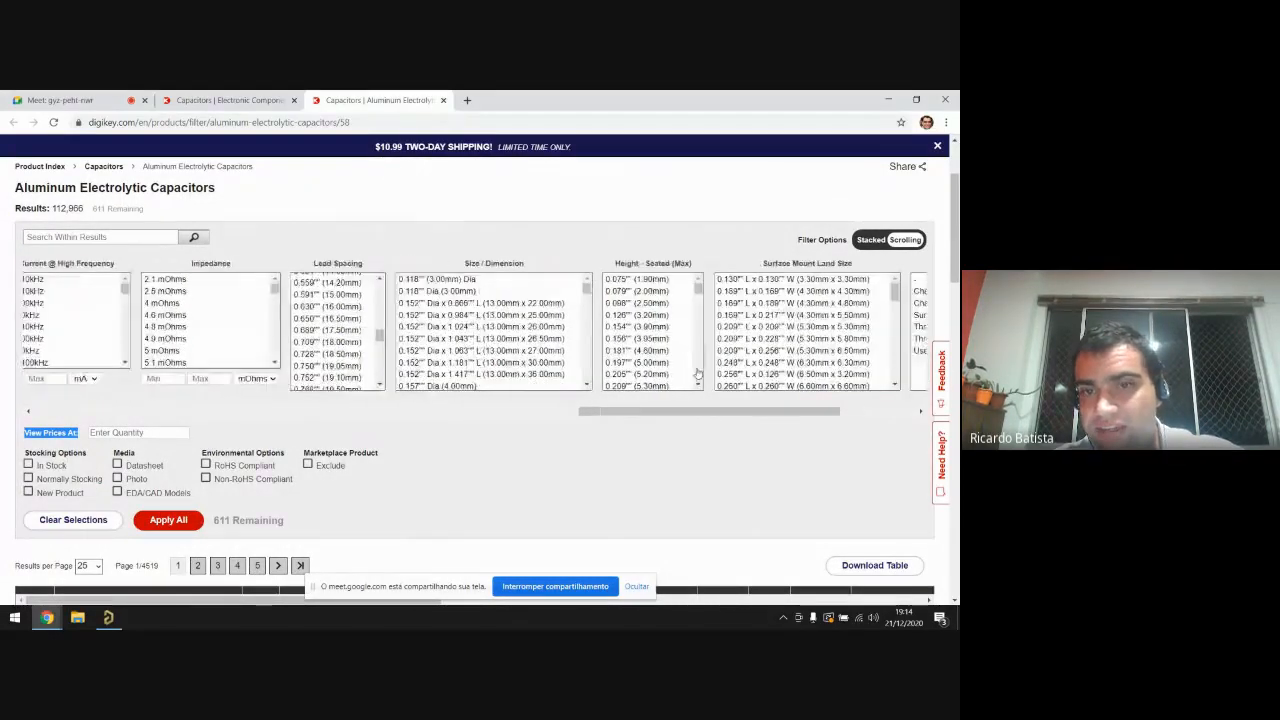
Step: Select 25V in the Voltage - Rated filter
{"action": "scroll", "coordinate": [688, 378], "scroll_direction": "left", "scroll_amount": 10}
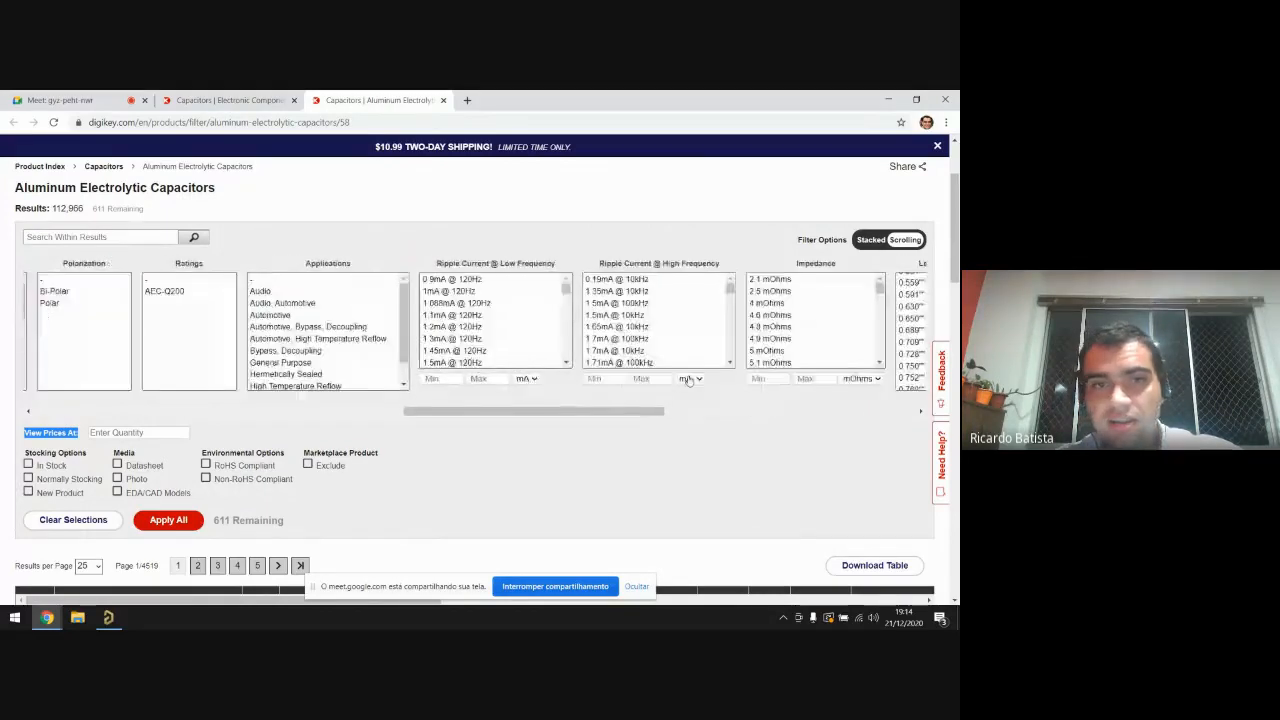
{"action": "scroll", "coordinate": [688, 382], "scroll_direction": "left", "scroll_amount": 5}
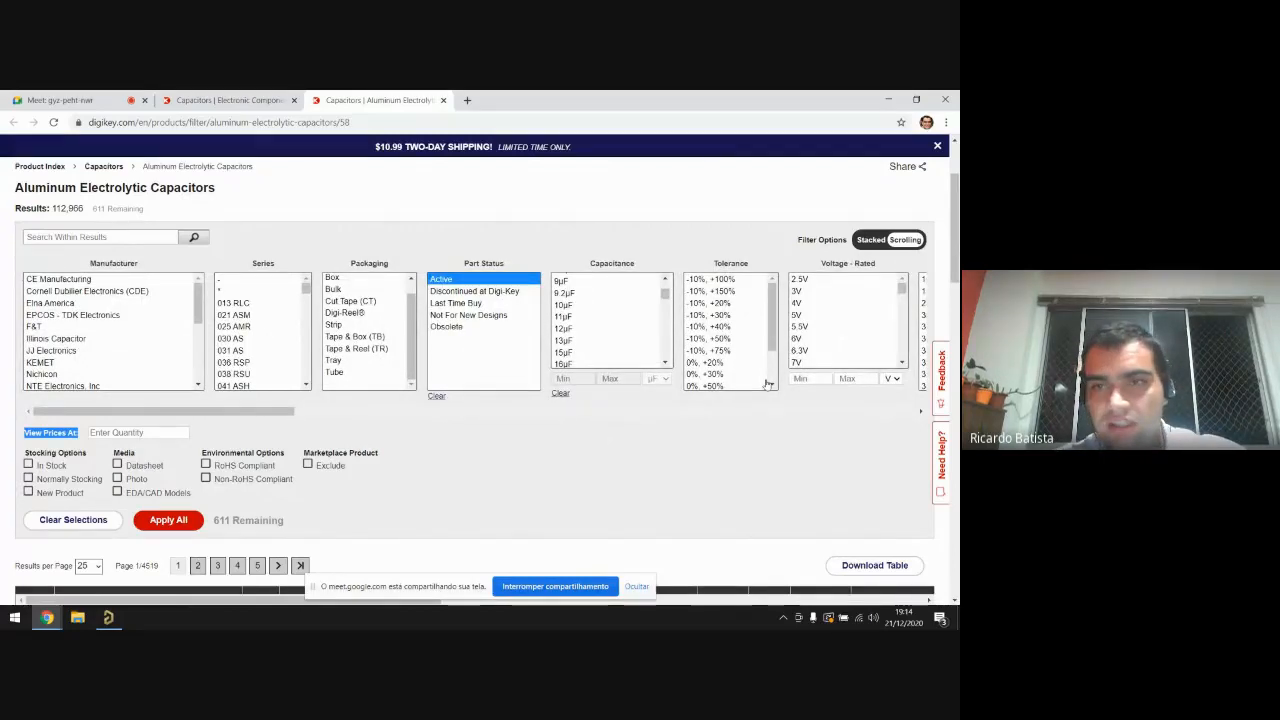
{"action": "scroll", "coordinate": [836, 355], "scroll_direction": "down", "scroll_amount": 3}
{"action": "left_click", "coordinate": [812, 332]}
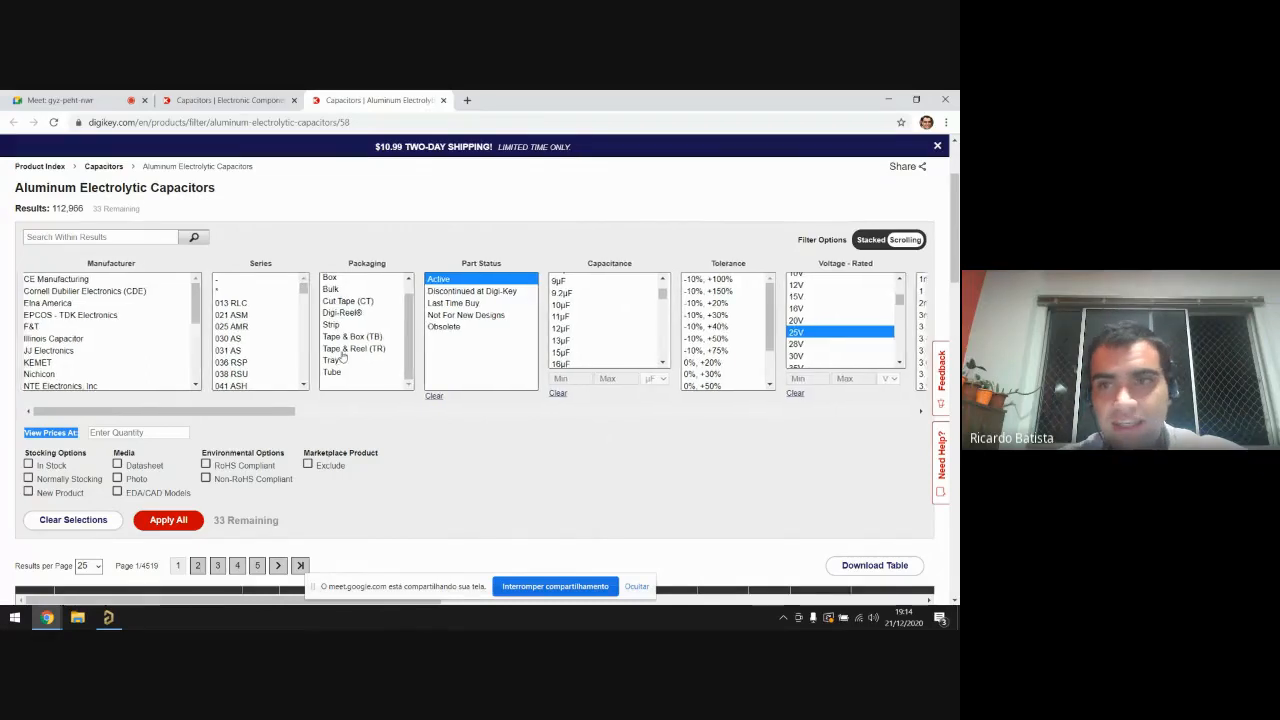
Step: Look through the remaining filter columns, from ESR and lifetime to Mounting Type and Package / Case
{"action": "scroll", "coordinate": [652, 388], "scroll_direction": "right", "scroll_amount": 5}
{"action": "scroll", "coordinate": [652, 388], "scroll_direction": "right", "scroll_amount": 5}
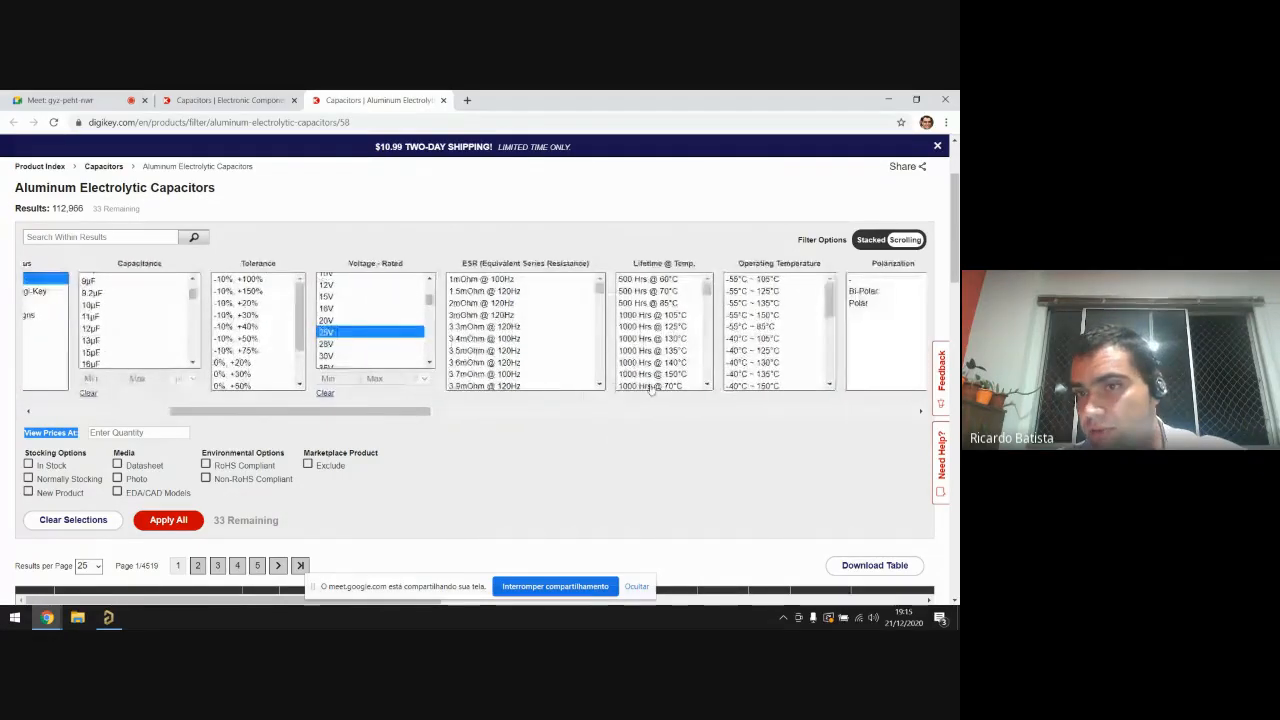
{"action": "scroll", "coordinate": [661, 368], "scroll_direction": "right", "scroll_amount": 3}
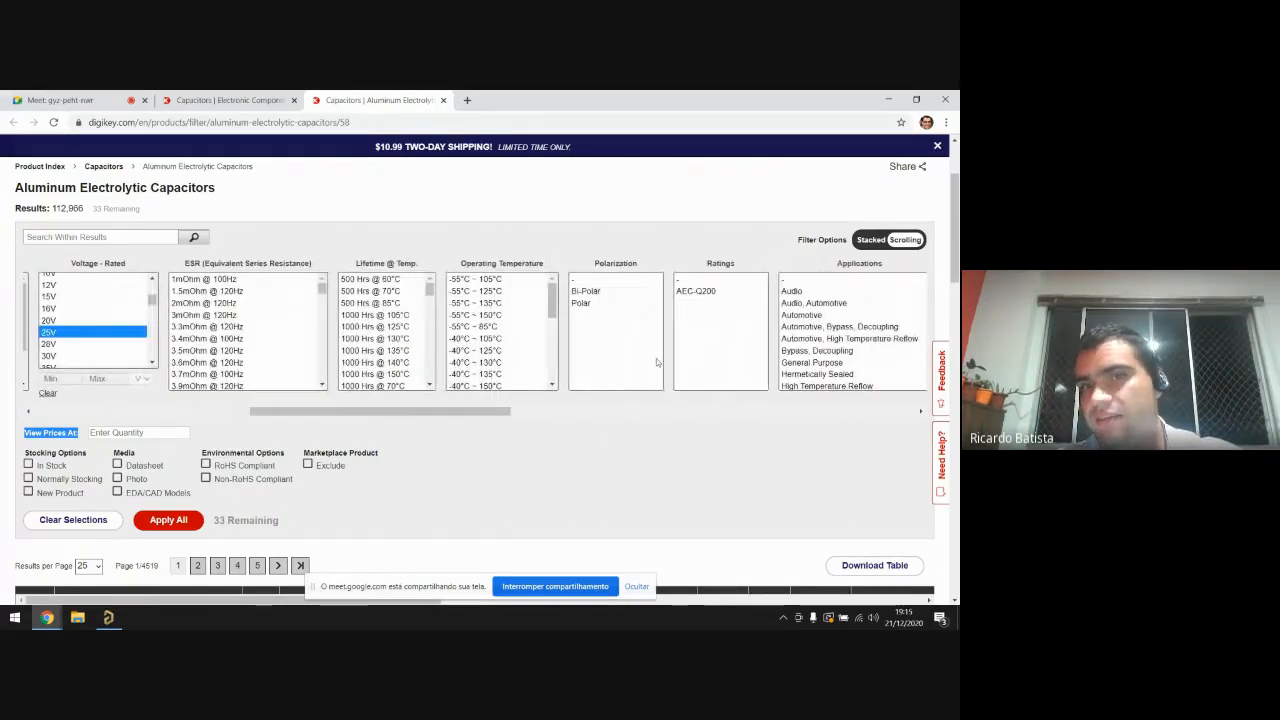
{"action": "scroll", "coordinate": [656, 358], "scroll_direction": "right", "scroll_amount": 8}
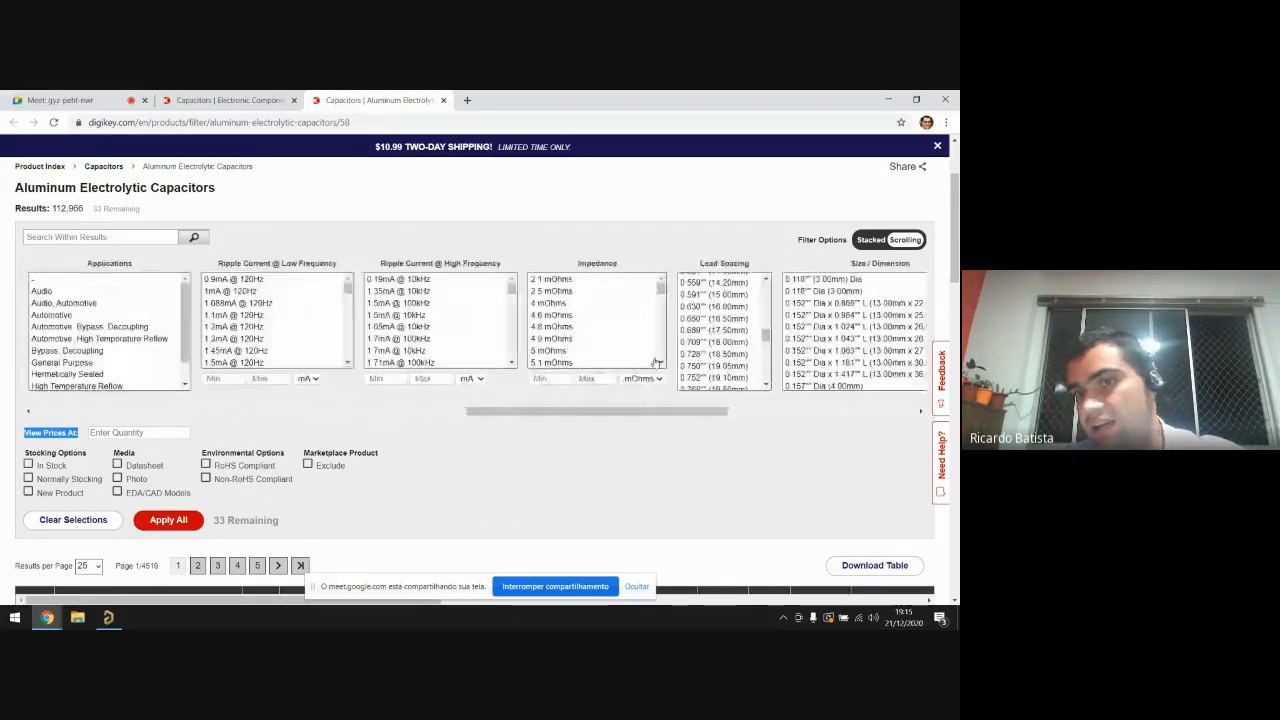
{"action": "scroll", "coordinate": [656, 362], "scroll_direction": "right", "scroll_amount": 8}
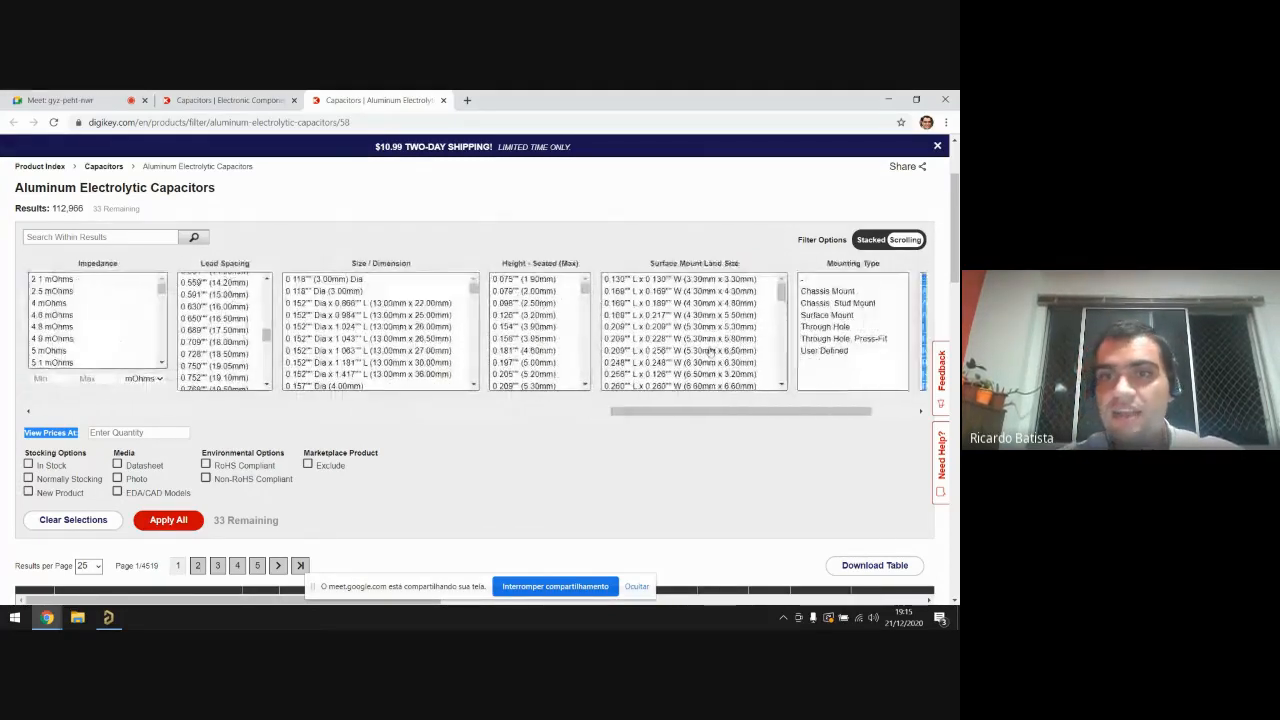
{"action": "scroll", "coordinate": [799, 342], "scroll_direction": "right", "scroll_amount": 3}
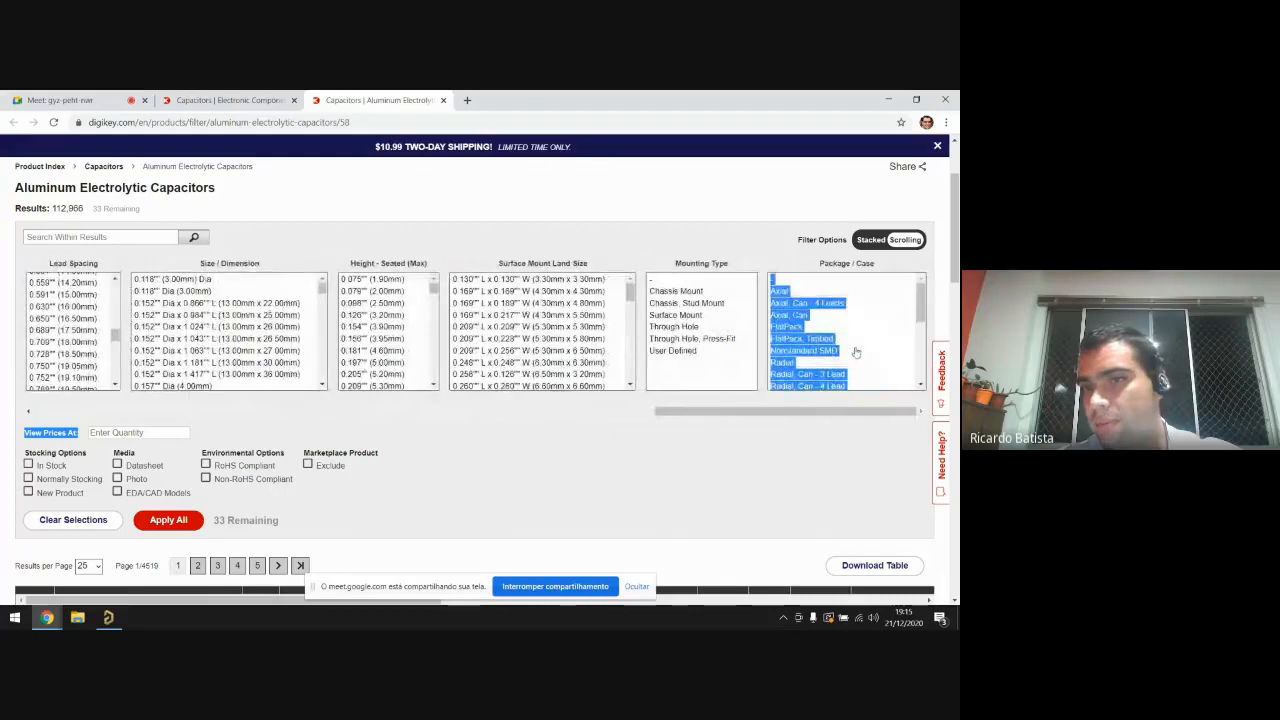
{"action": "scroll", "coordinate": [731, 390], "scroll_direction": "left", "scroll_amount": 10}
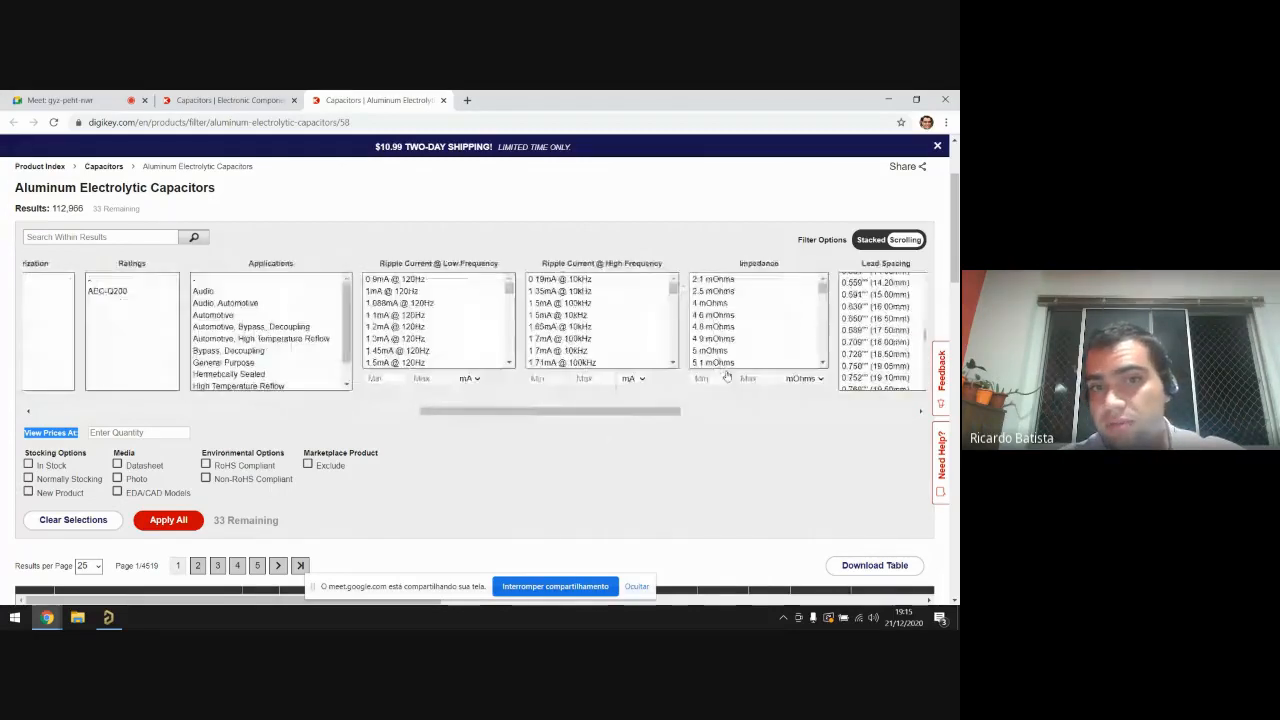
{"action": "scroll", "coordinate": [726, 375], "scroll_direction": "left", "scroll_amount": 8}
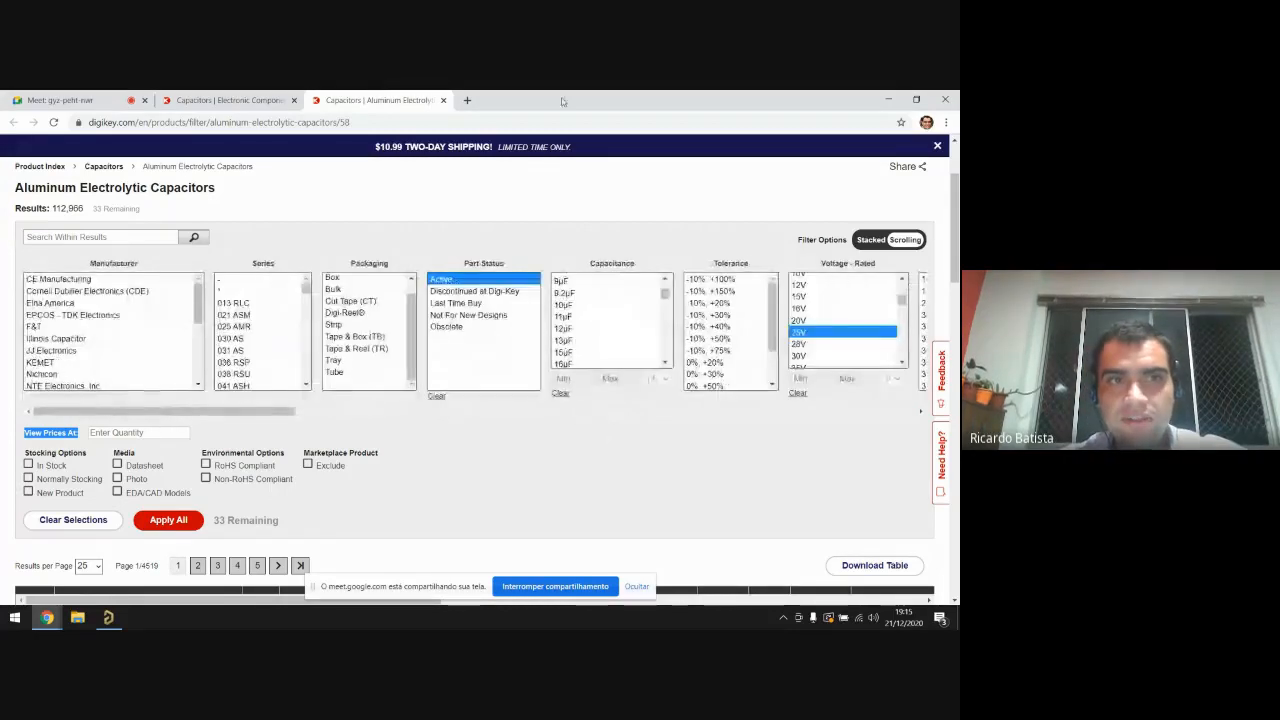
Step: Close the Aluminum Electrolytic Capacitors page and open the Ceramic Capacitors category in a new browser tab
{"action": "left_click", "coordinate": [443, 100]}
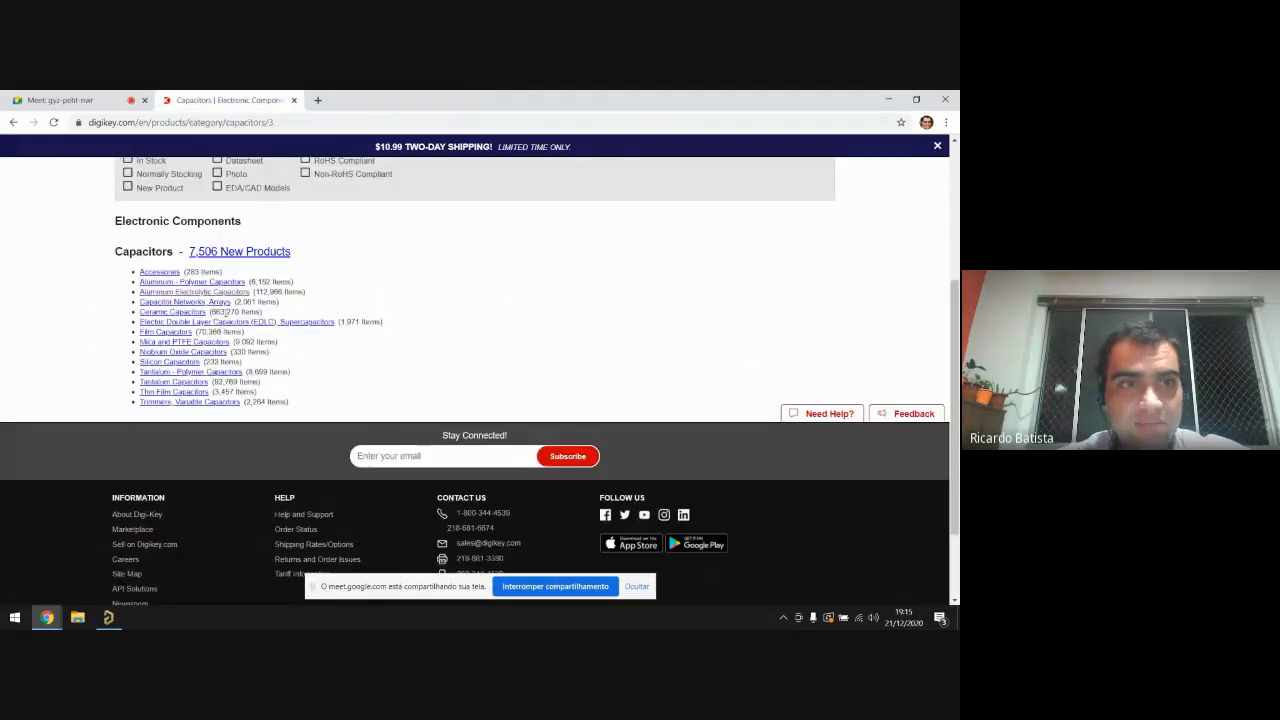
{"action": "right_click", "coordinate": [205, 321]}
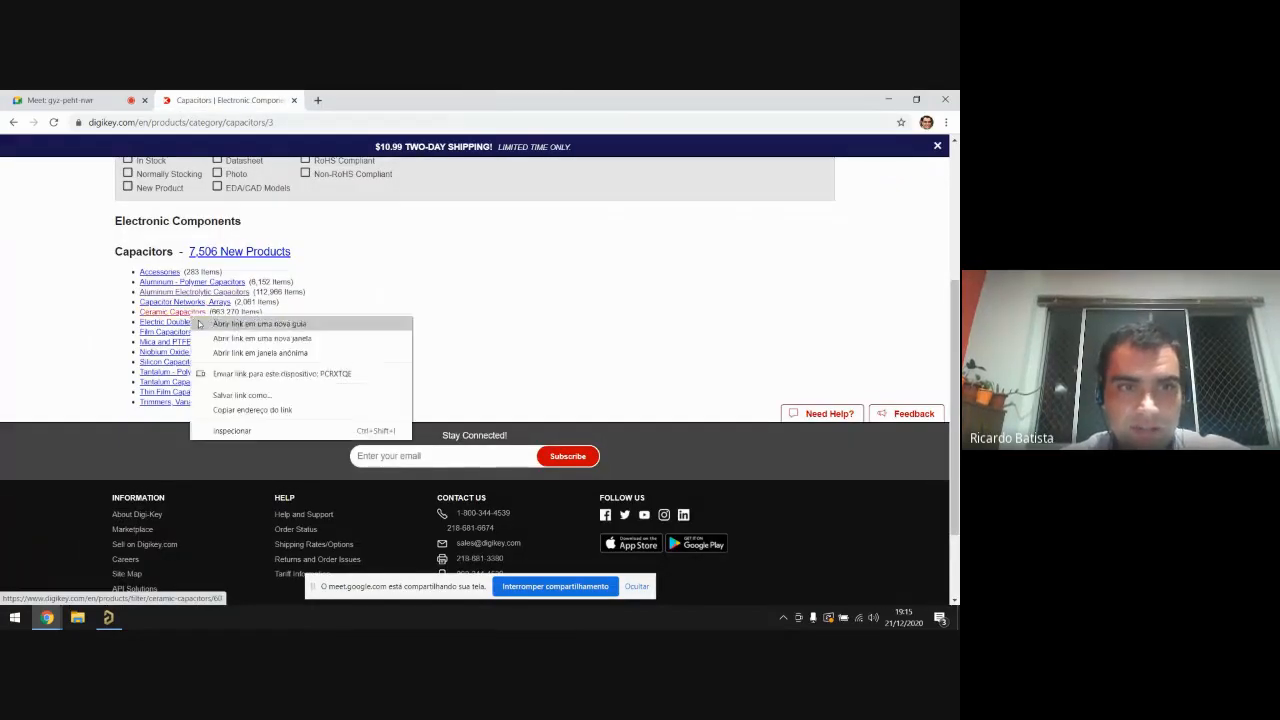
{"action": "left_click", "coordinate": [210, 328]}
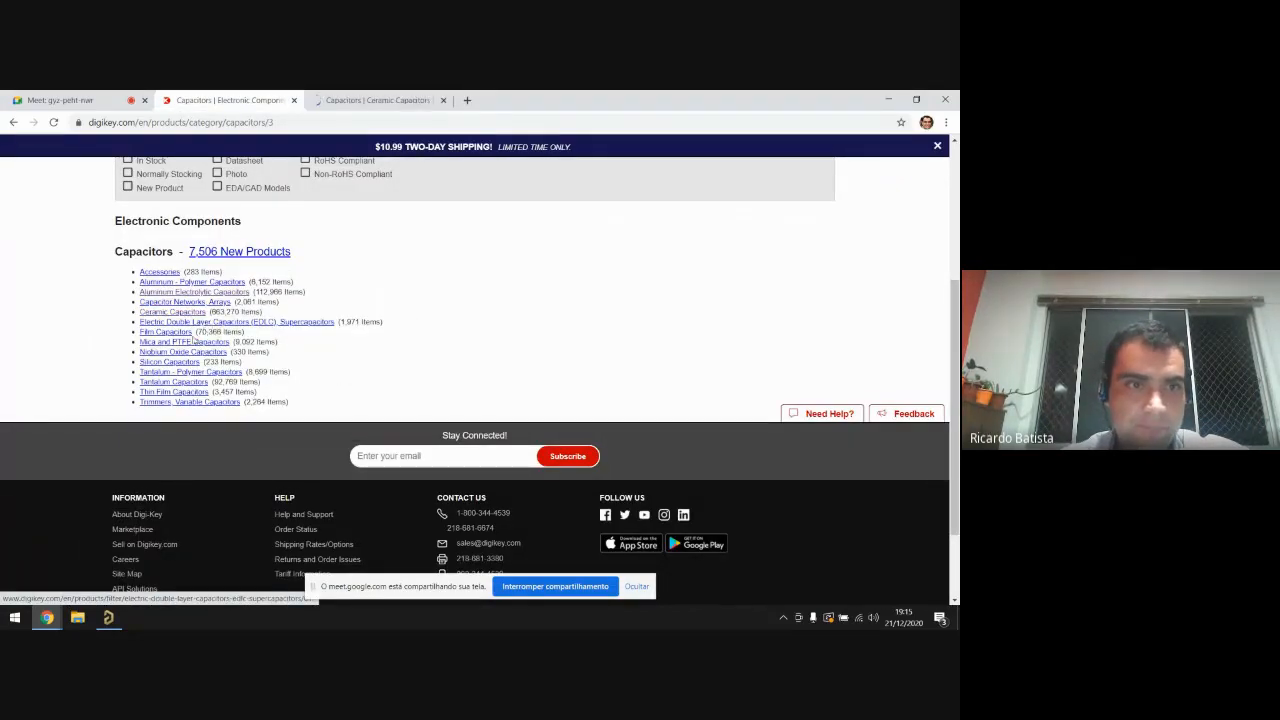
{"action": "right_click", "coordinate": [181, 334]}
{"action": "triple_click", "coordinate": [461, 335]}
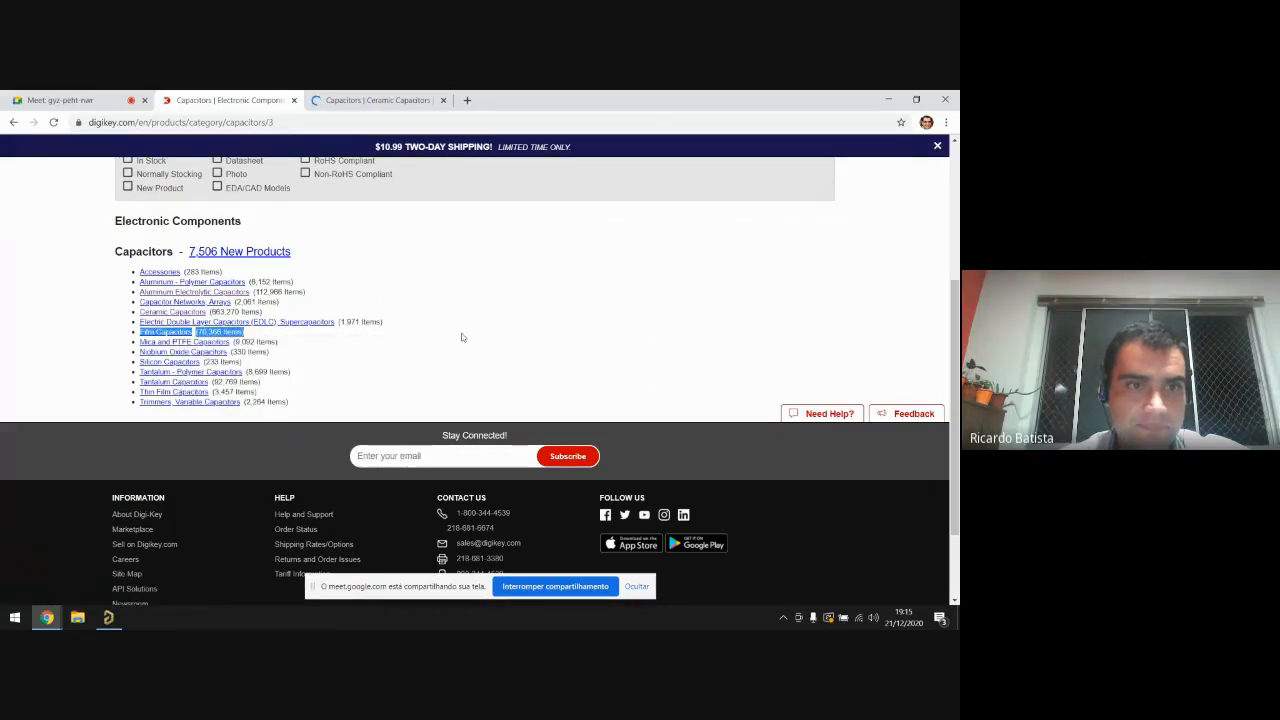
{"action": "scroll", "coordinate": [424, 351], "scroll_direction": "up", "scroll_amount": 4}
{"action": "scroll", "coordinate": [413, 358], "scroll_direction": "down", "scroll_amount": 2}
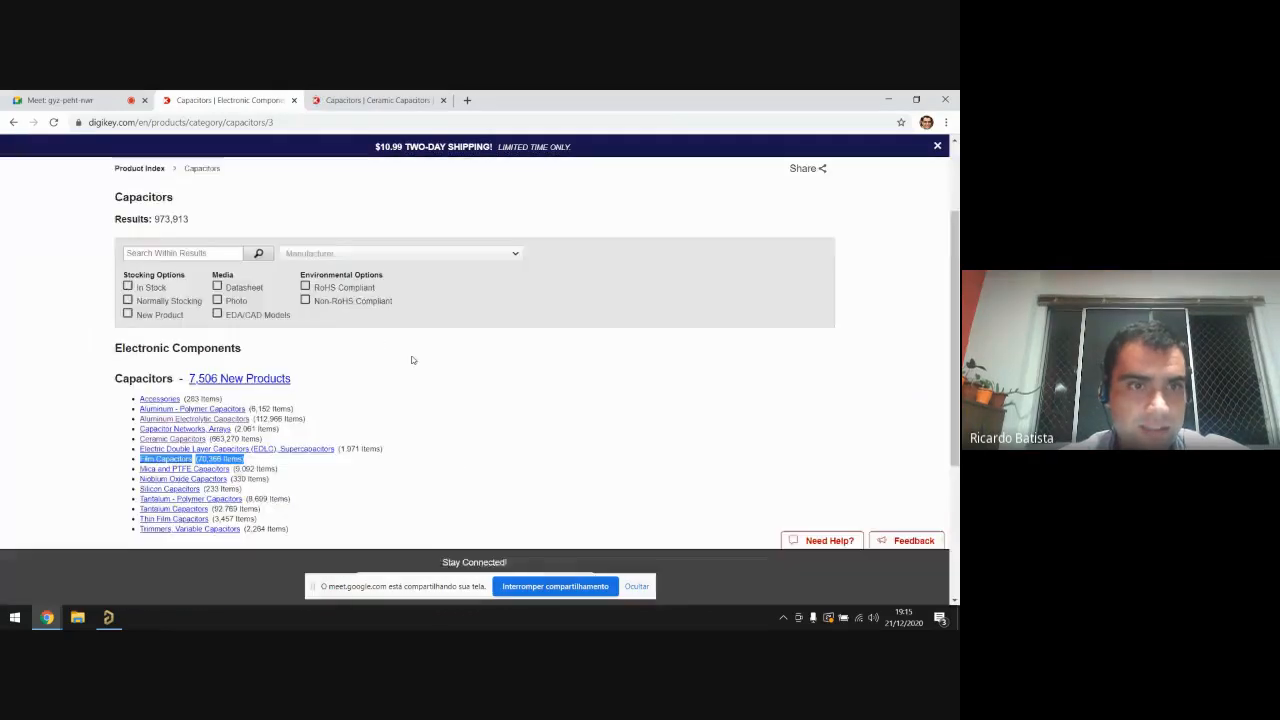
Step: Go back to the full product index and look through the Jump To category list
{"action": "left_click", "coordinate": [14, 122]}
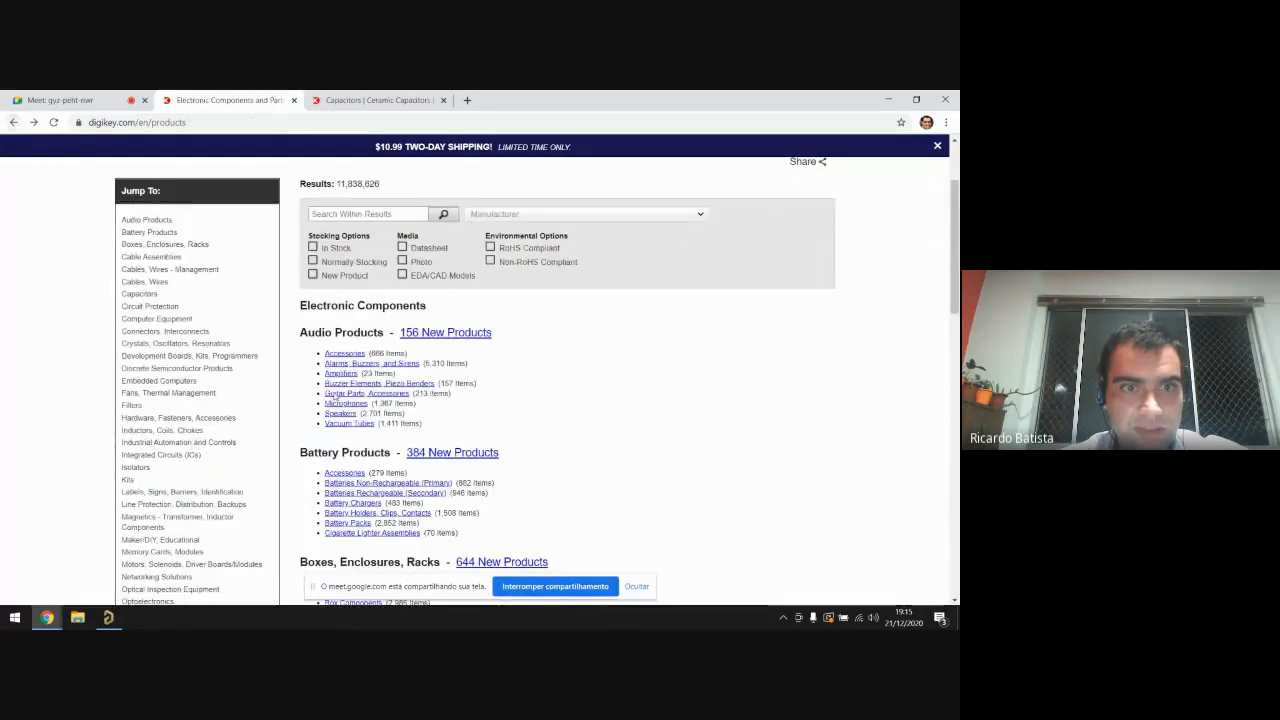
{"action": "scroll", "coordinate": [187, 385], "scroll_direction": "down", "scroll_amount": 2}
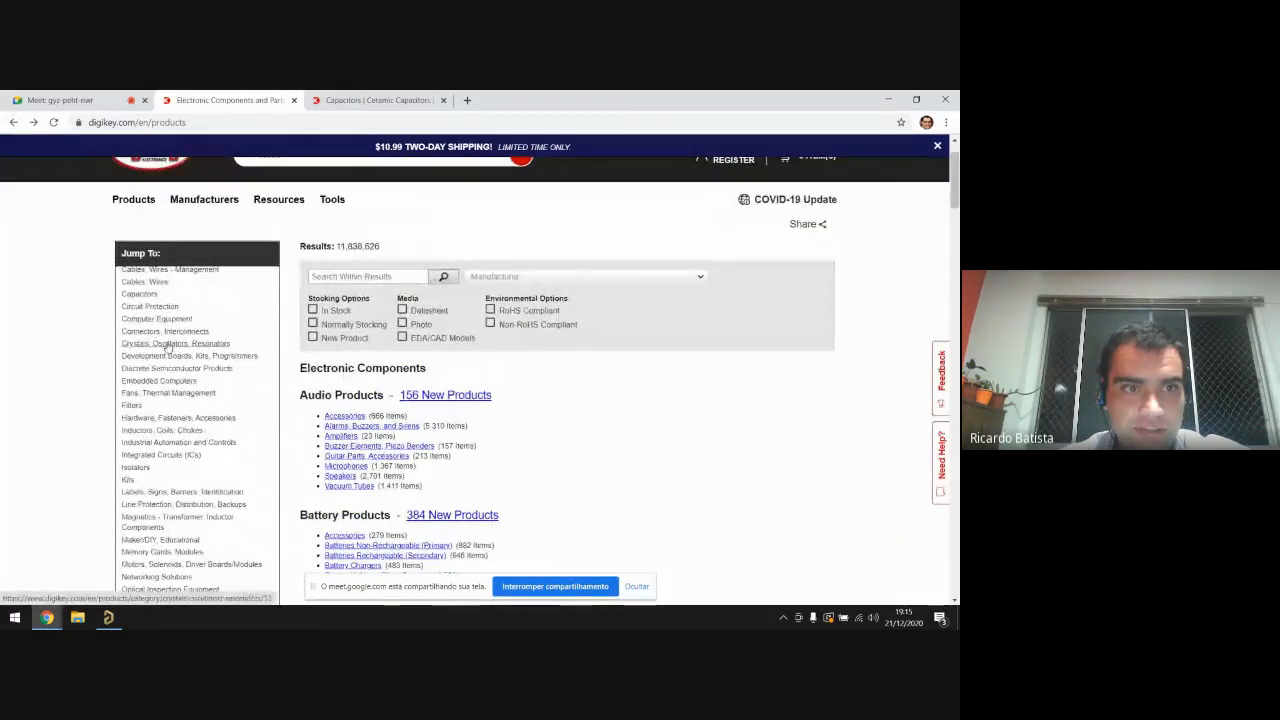
{"action": "scroll", "coordinate": [166, 346], "scroll_direction": "down", "scroll_amount": 2}
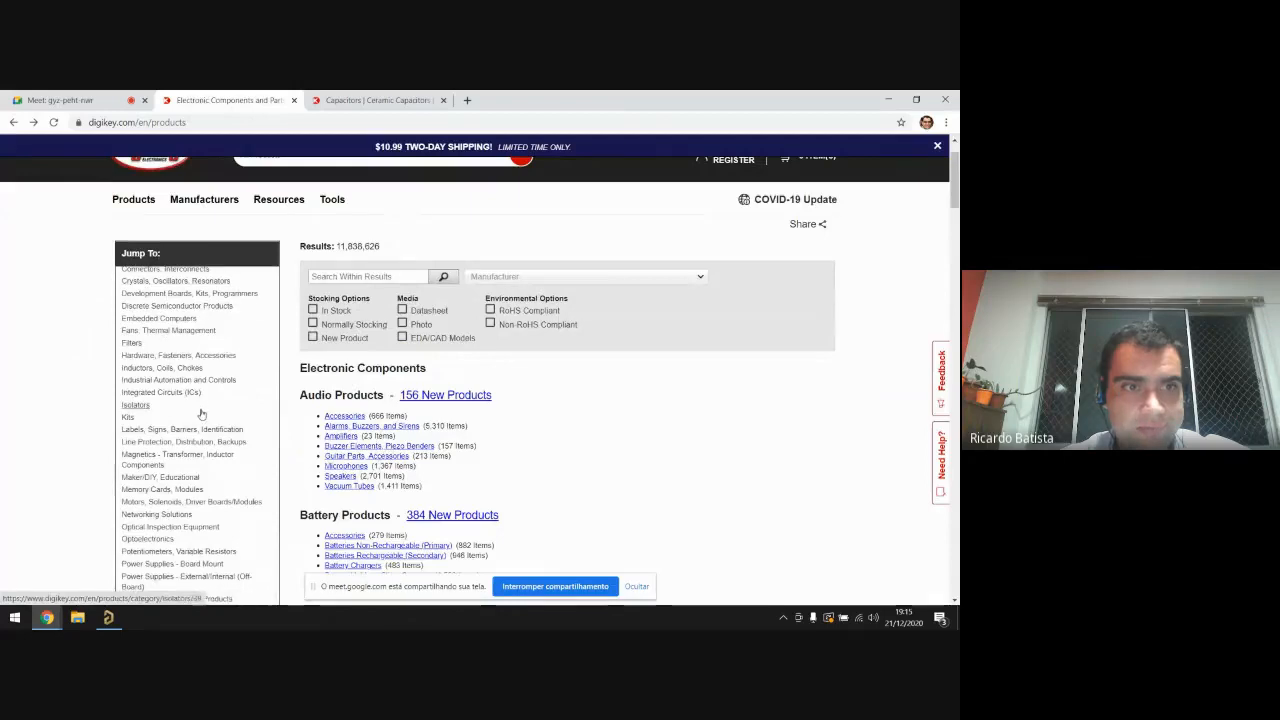
{"action": "scroll", "coordinate": [199, 413], "scroll_direction": "down", "scroll_amount": 2}
{"action": "scroll", "coordinate": [199, 413], "scroll_direction": "down", "scroll_amount": 1}
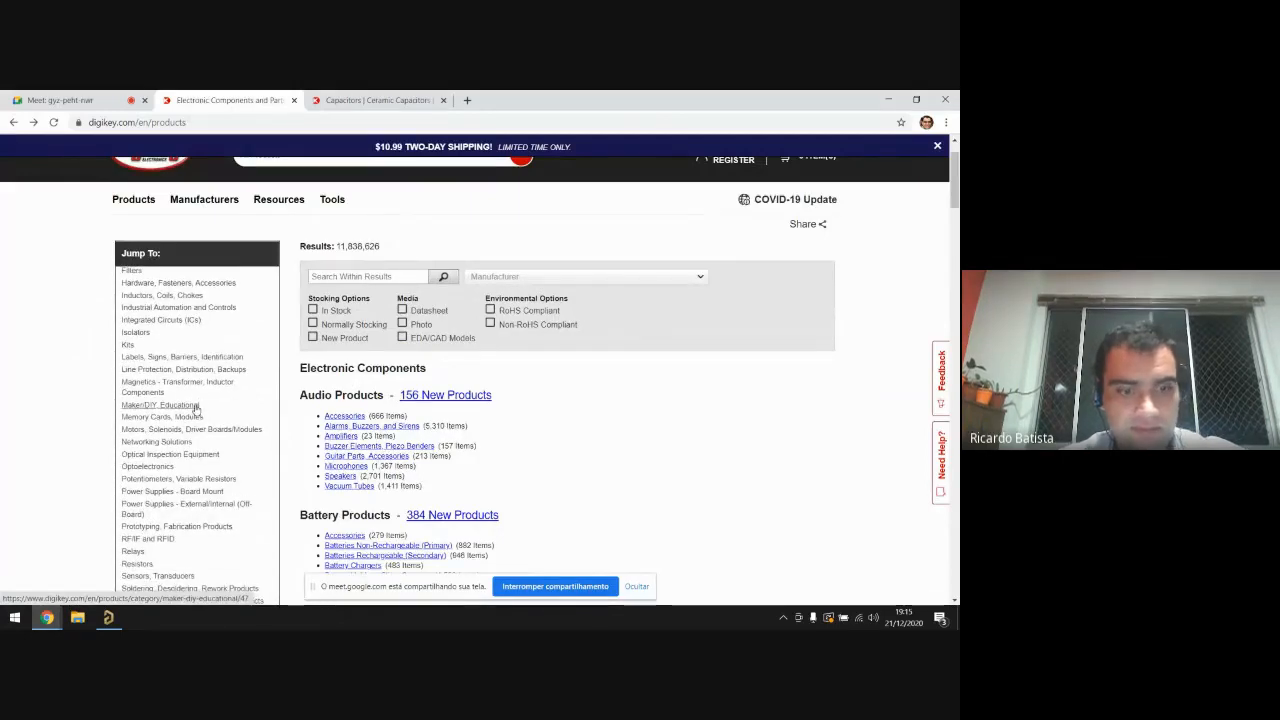
{"action": "key", "text": "ctrl+d"}
{"action": "type", "text": "re"}
{"action": "key", "text": "Escape"}
Step: Find "resis" on the product index page and open the Resistors category
{"action": "key", "text": "ctrl+f"}
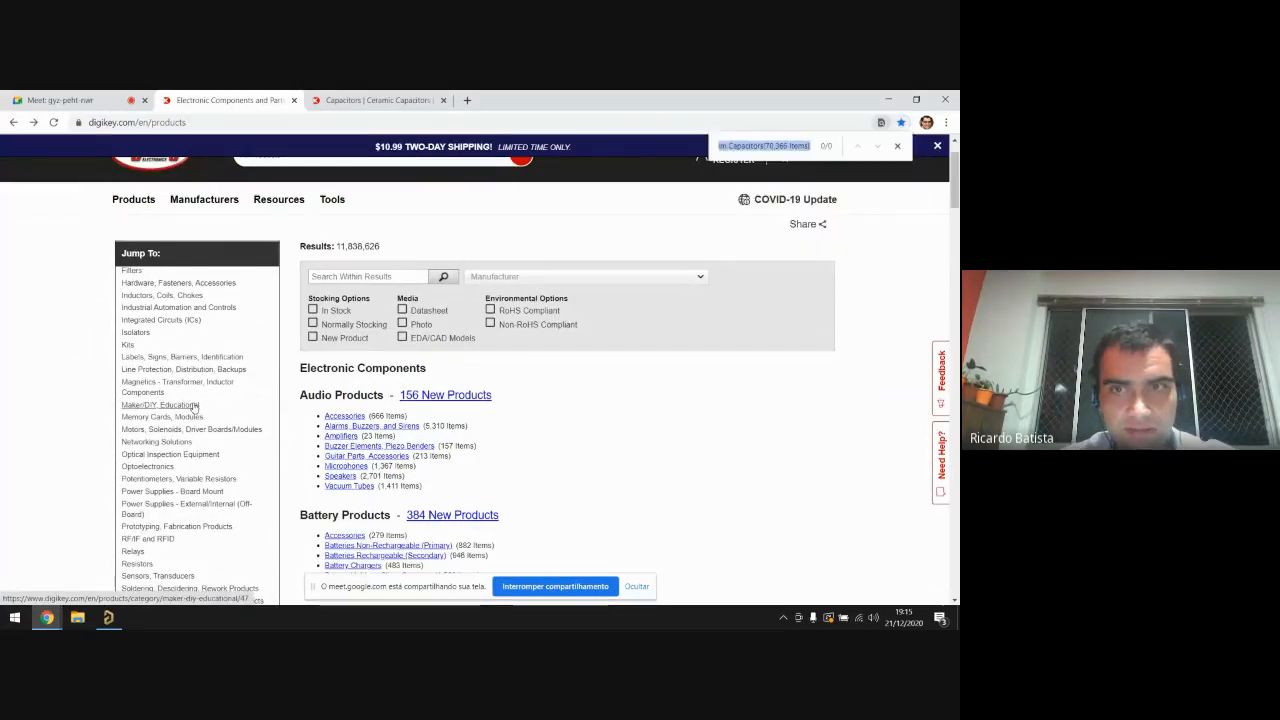
{"action": "type", "text": "res"}
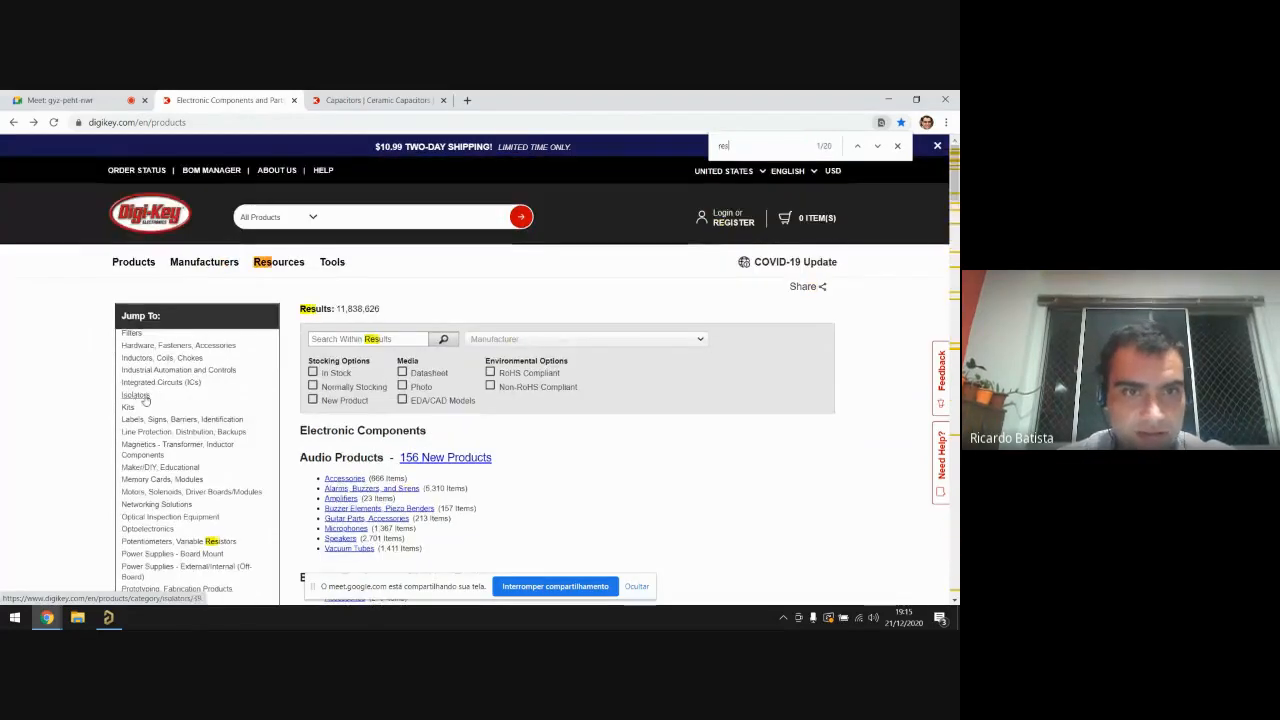
{"action": "type", "text": "is"}
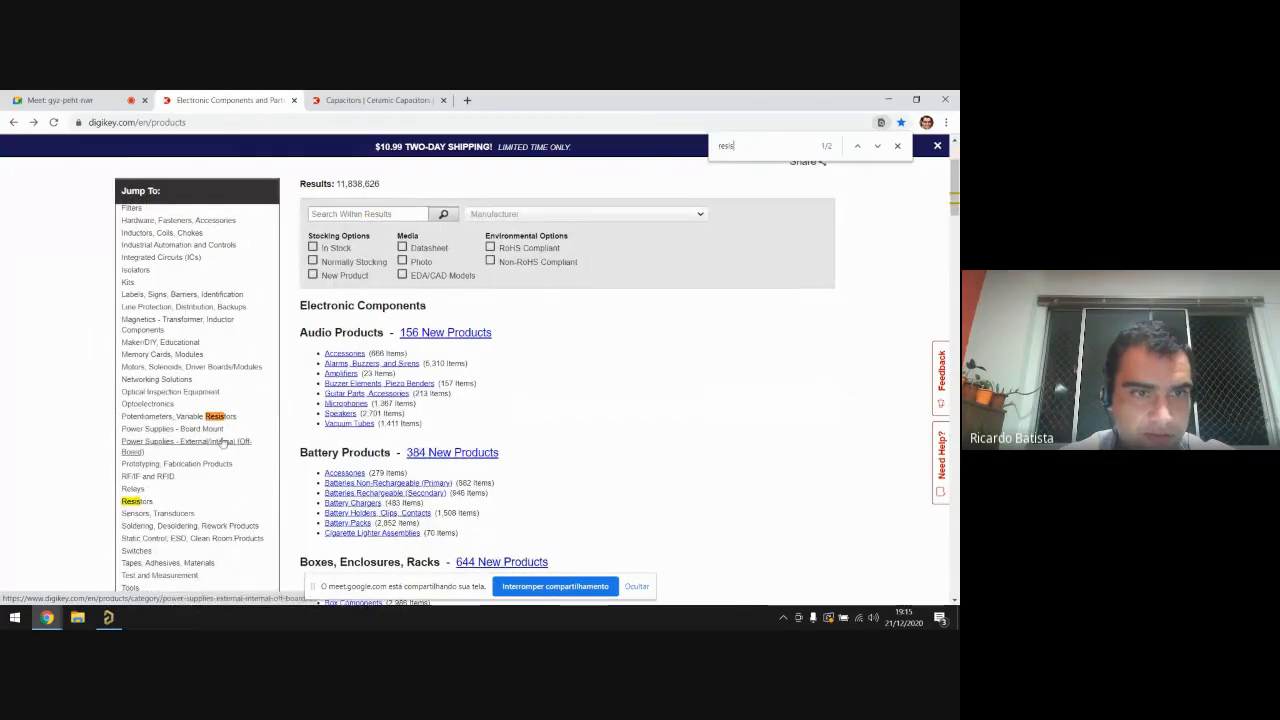
{"action": "left_click", "coordinate": [137, 501]}
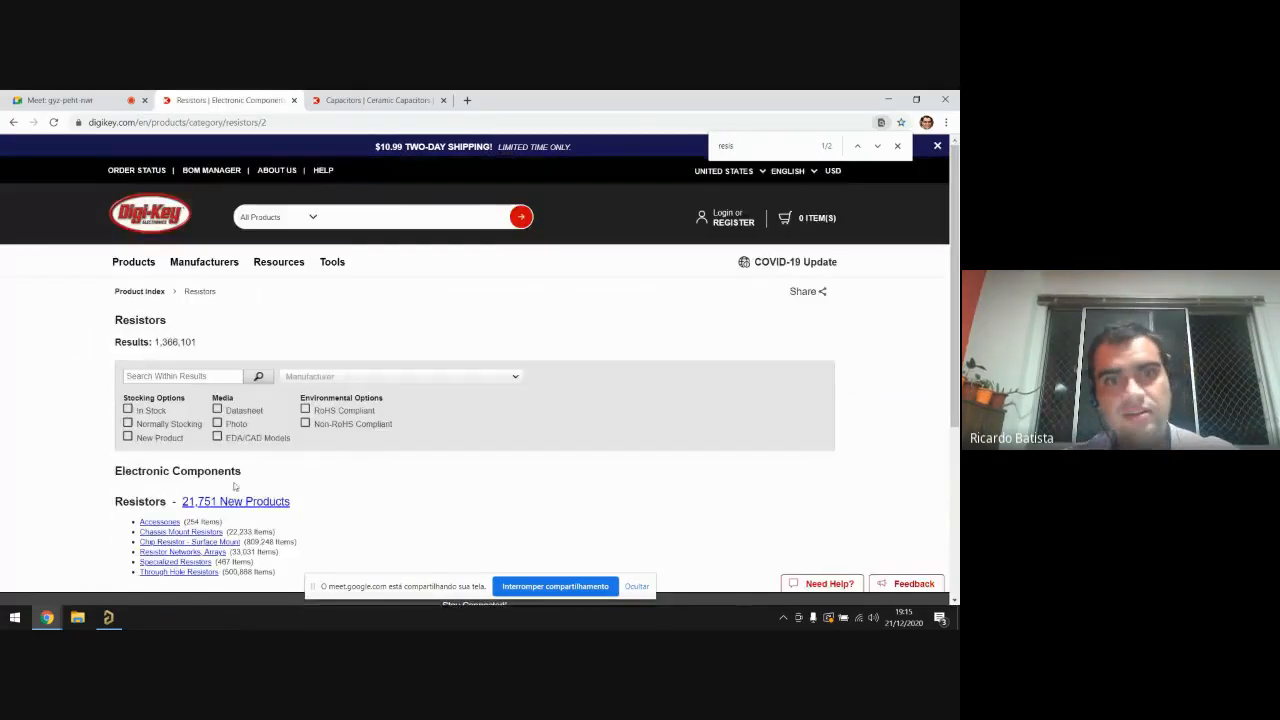
Step: Restrict the Resistors category to new products and remove that stocking filter again
{"action": "scroll", "coordinate": [244, 450], "scroll_direction": "down", "scroll_amount": 1}
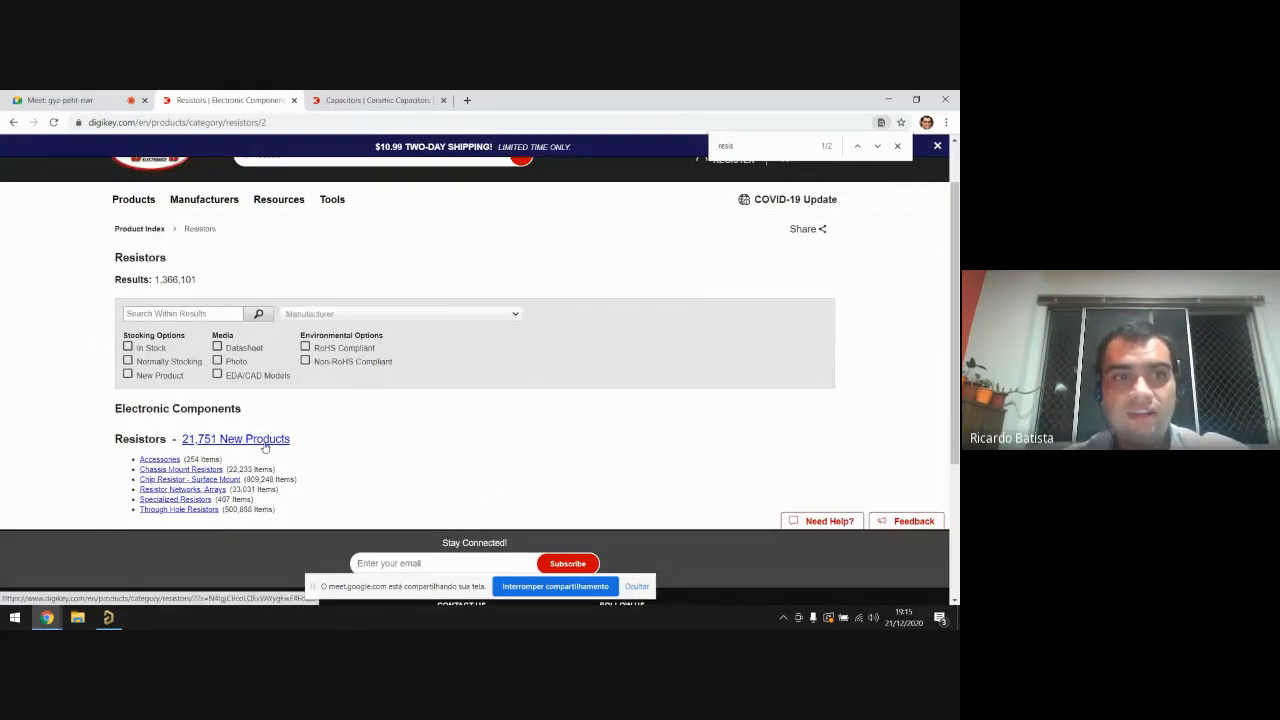
{"action": "scroll", "coordinate": [358, 453], "scroll_direction": "up", "scroll_amount": 1}
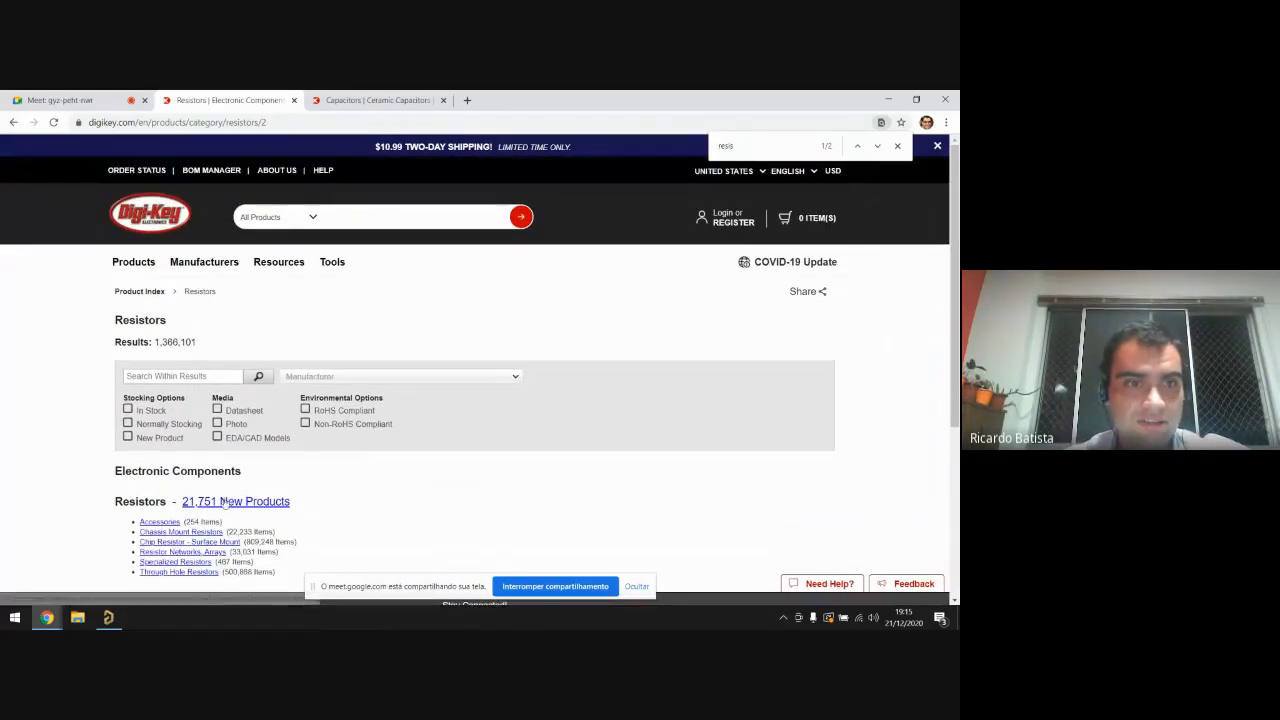
{"action": "left_click", "coordinate": [224, 501]}
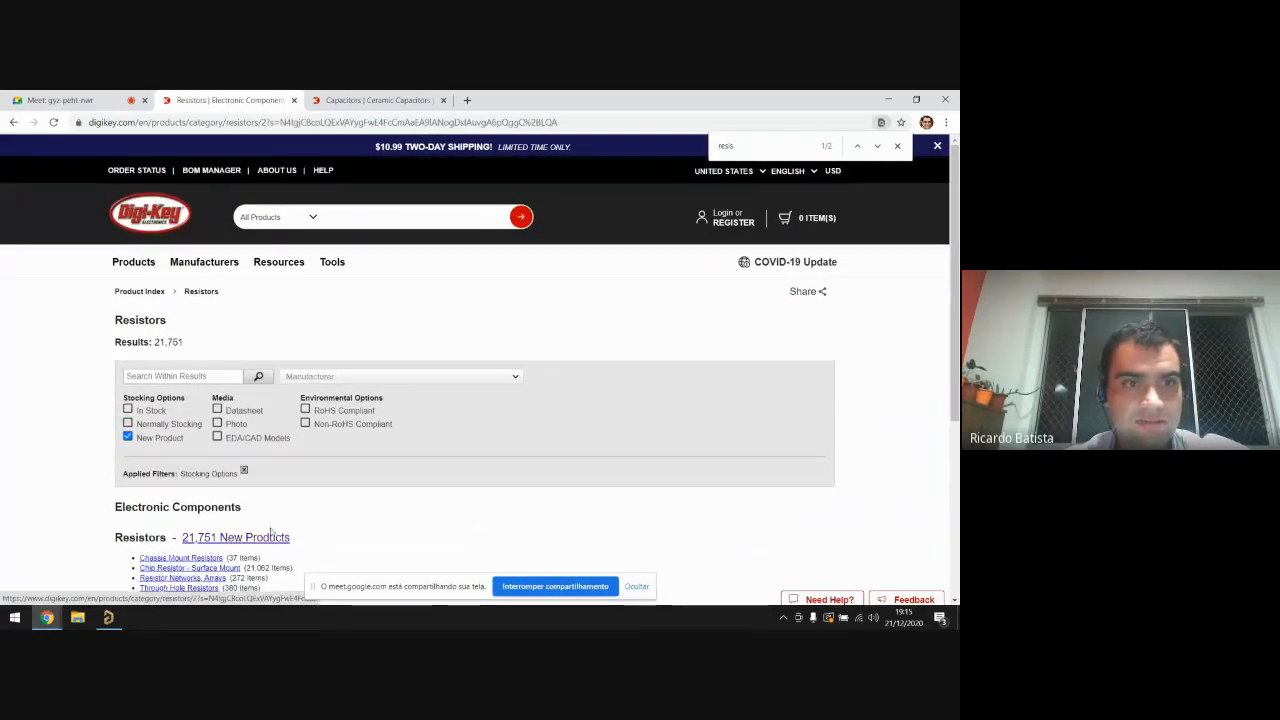
{"action": "left_click", "coordinate": [128, 438]}
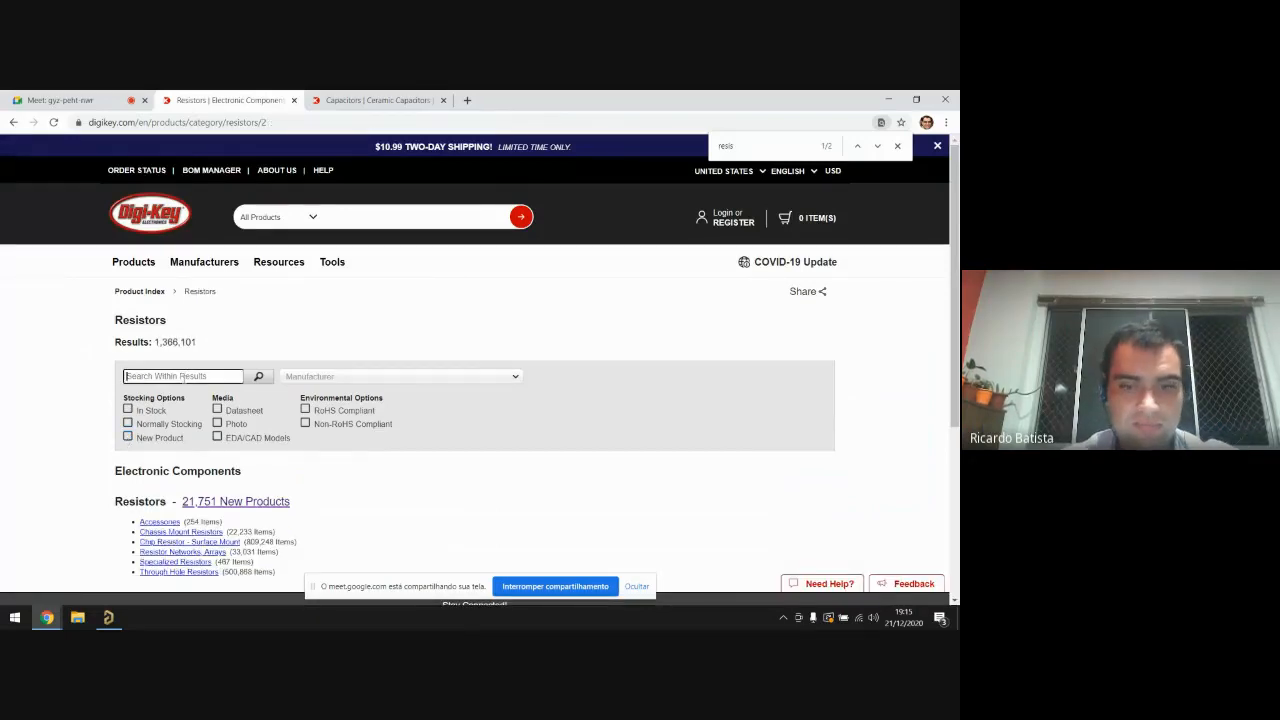
Step: Leave the Resistors category and switch to the open Ceramic Capacitors page
{"action": "left_click", "coordinate": [183, 376]}
{"action": "type", "text": "0"}
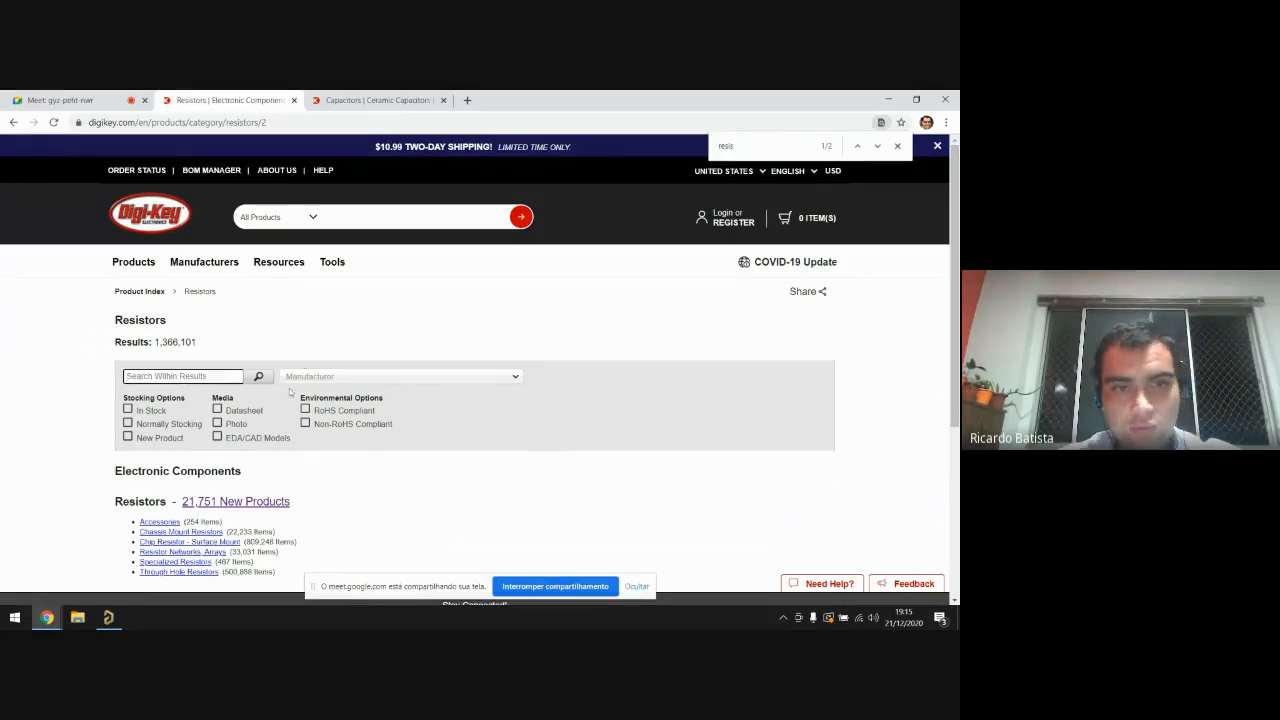
{"action": "scroll", "coordinate": [290, 392], "scroll_direction": "down", "scroll_amount": 3}
{"action": "left_click", "coordinate": [348, 99]}
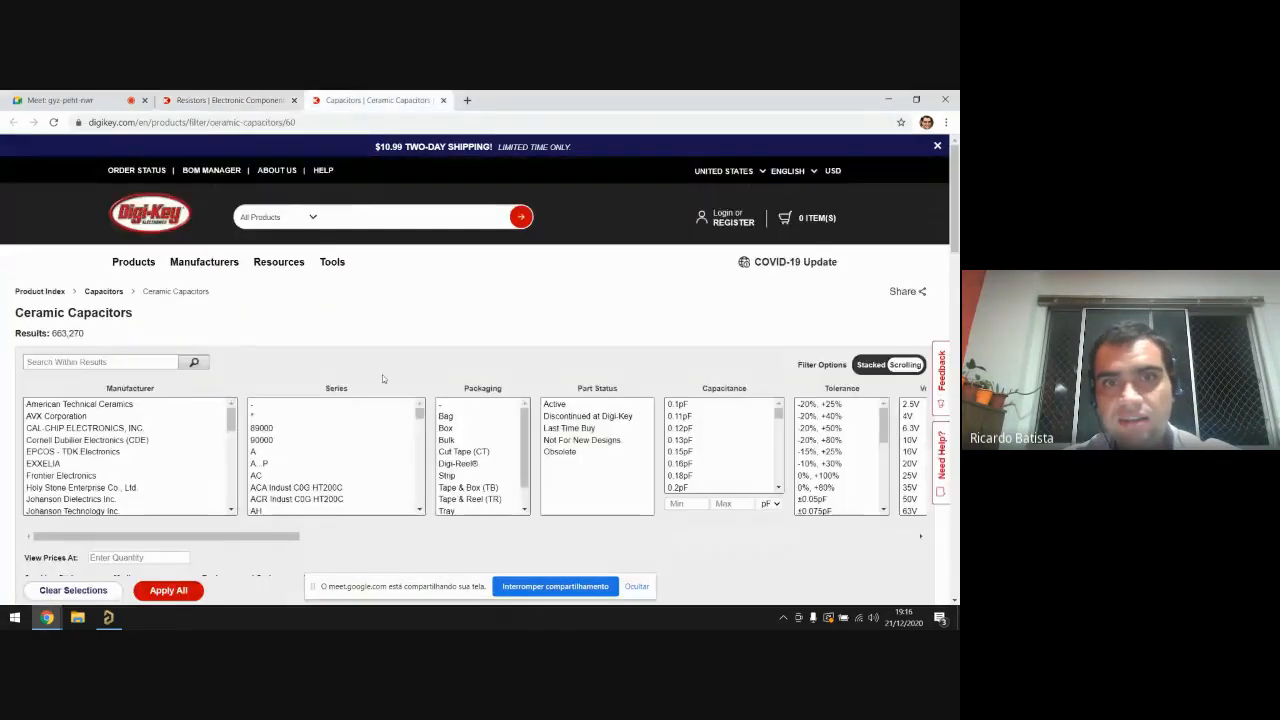
Step: Look through the ceramic capacitor results and open the product page of the Taiyo Yuden EMK105B7104KV-F
{"action": "scroll", "coordinate": [352, 397], "scroll_direction": "down", "scroll_amount": 10}
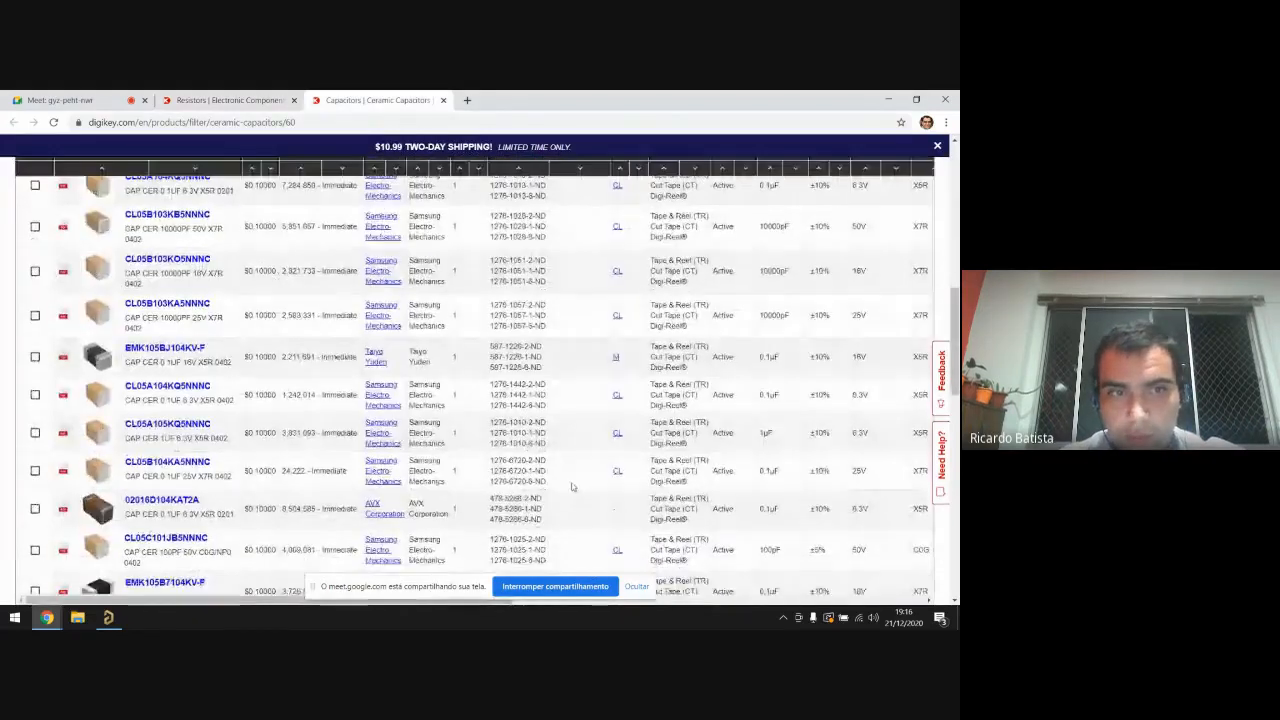
{"action": "scroll", "coordinate": [305, 413], "scroll_direction": "down", "scroll_amount": 3}
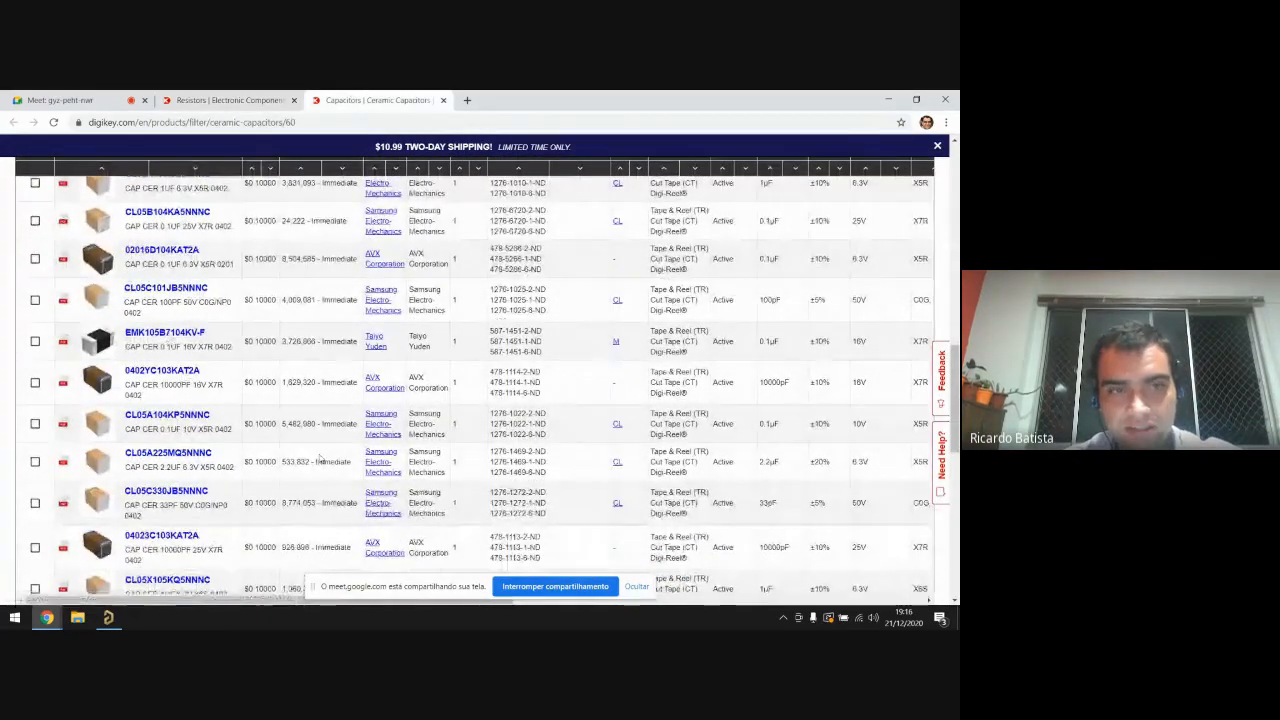
{"action": "left_click", "coordinate": [192, 357]}
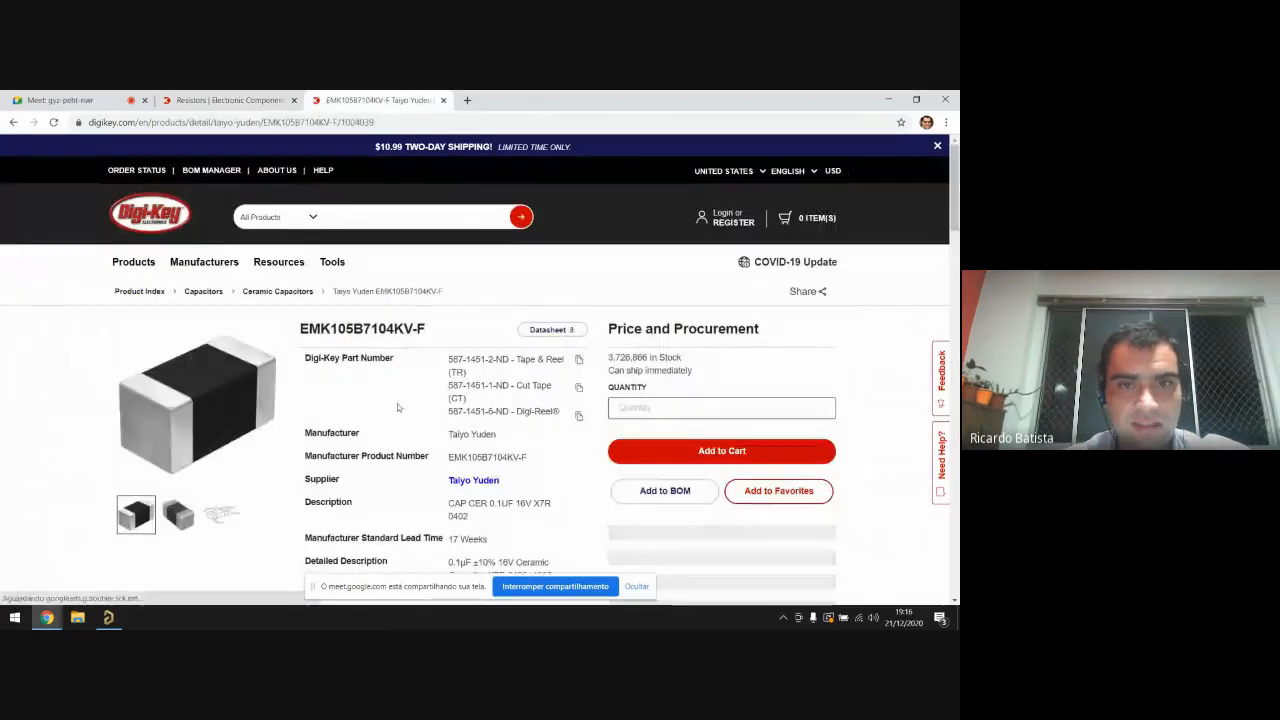
Step: Review the capacitor's description and highlight its manufacturer standard lead time, dismissing the OneDrive download notification
{"action": "scroll", "coordinate": [396, 406], "scroll_direction": "down", "scroll_amount": 1}
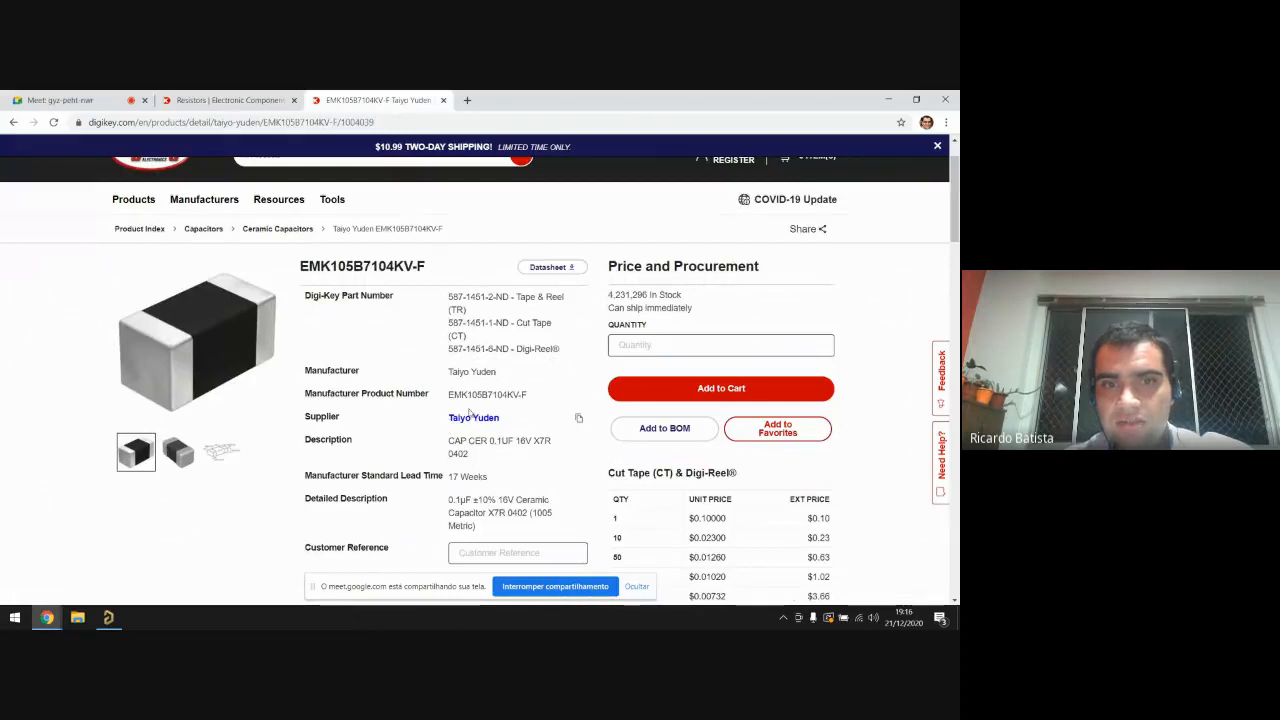
{"action": "scroll", "coordinate": [468, 413], "scroll_direction": "down", "scroll_amount": 1}
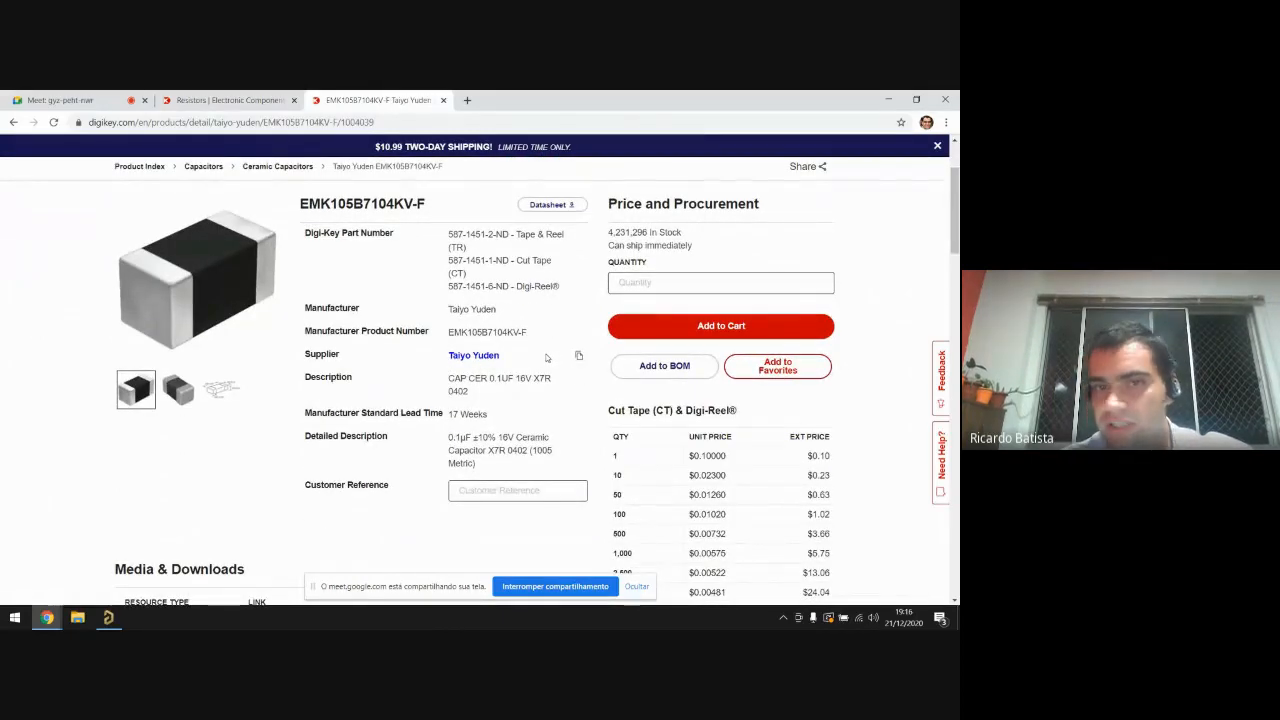
{"action": "left_click_drag", "start_coordinate": [483, 391], "coordinate": [448, 414]}
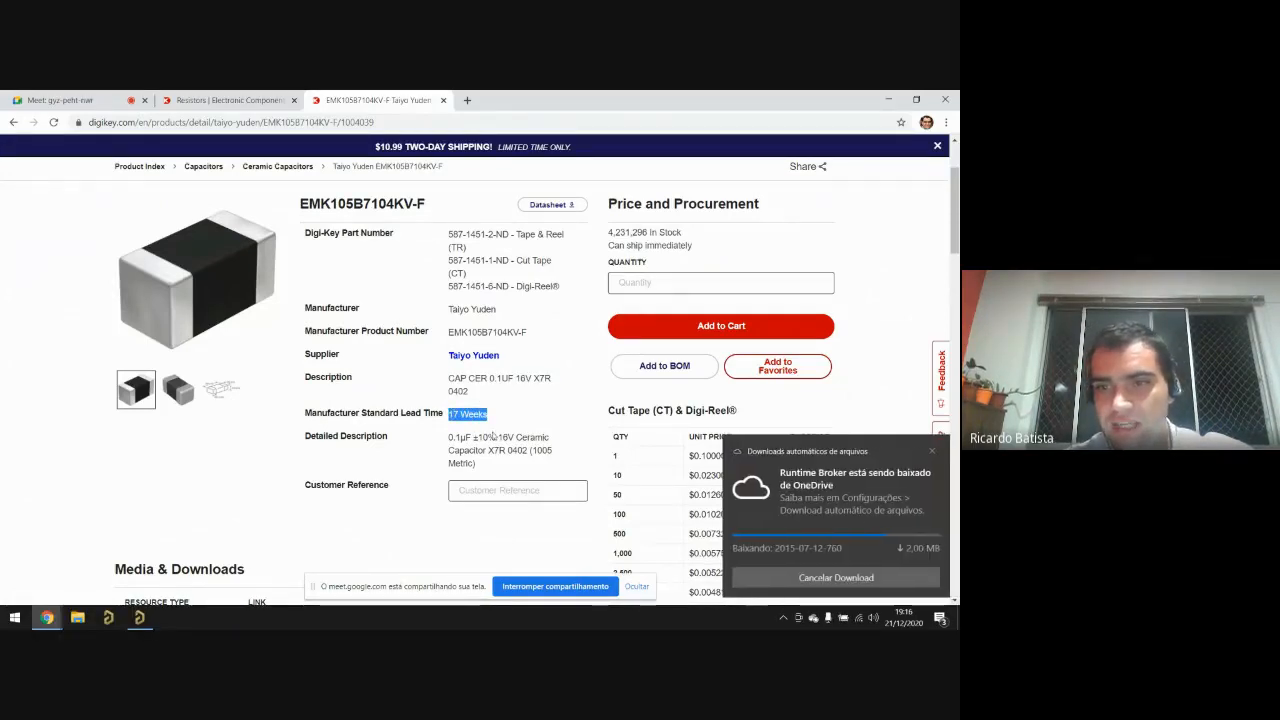
{"action": "left_click", "coordinate": [933, 451]}
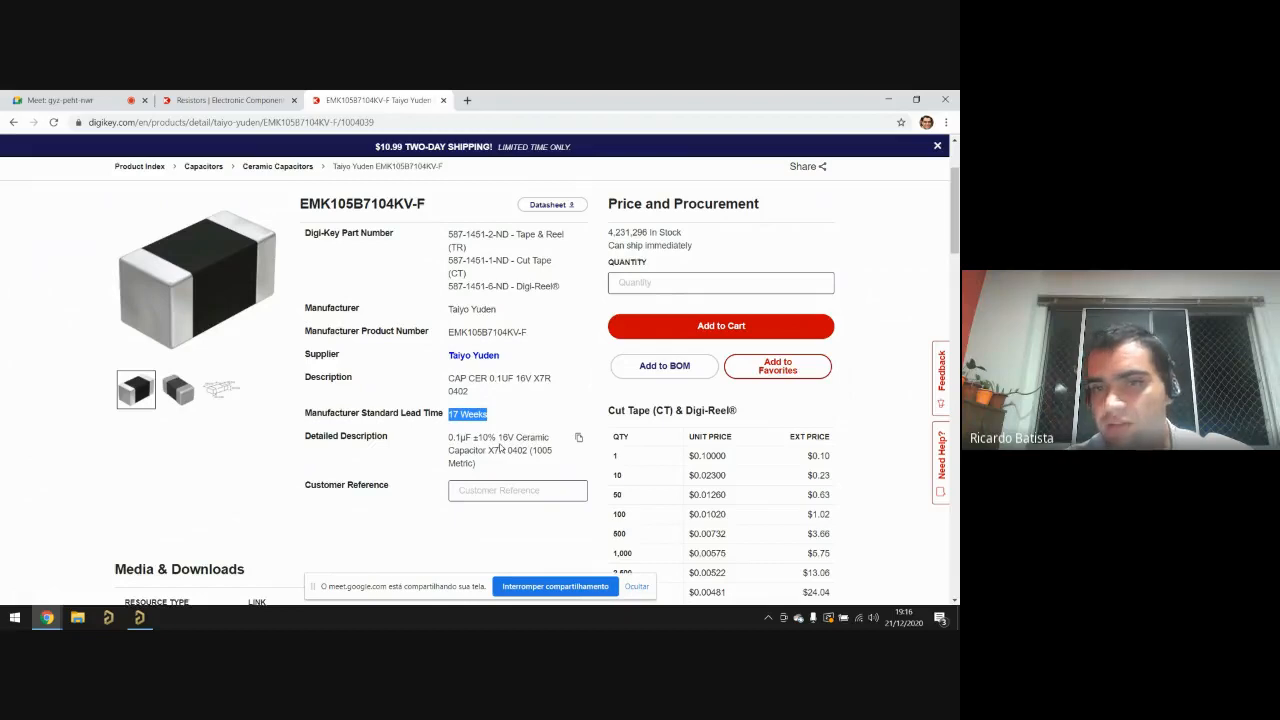
{"action": "scroll", "coordinate": [496, 443], "scroll_direction": "down", "scroll_amount": 3}
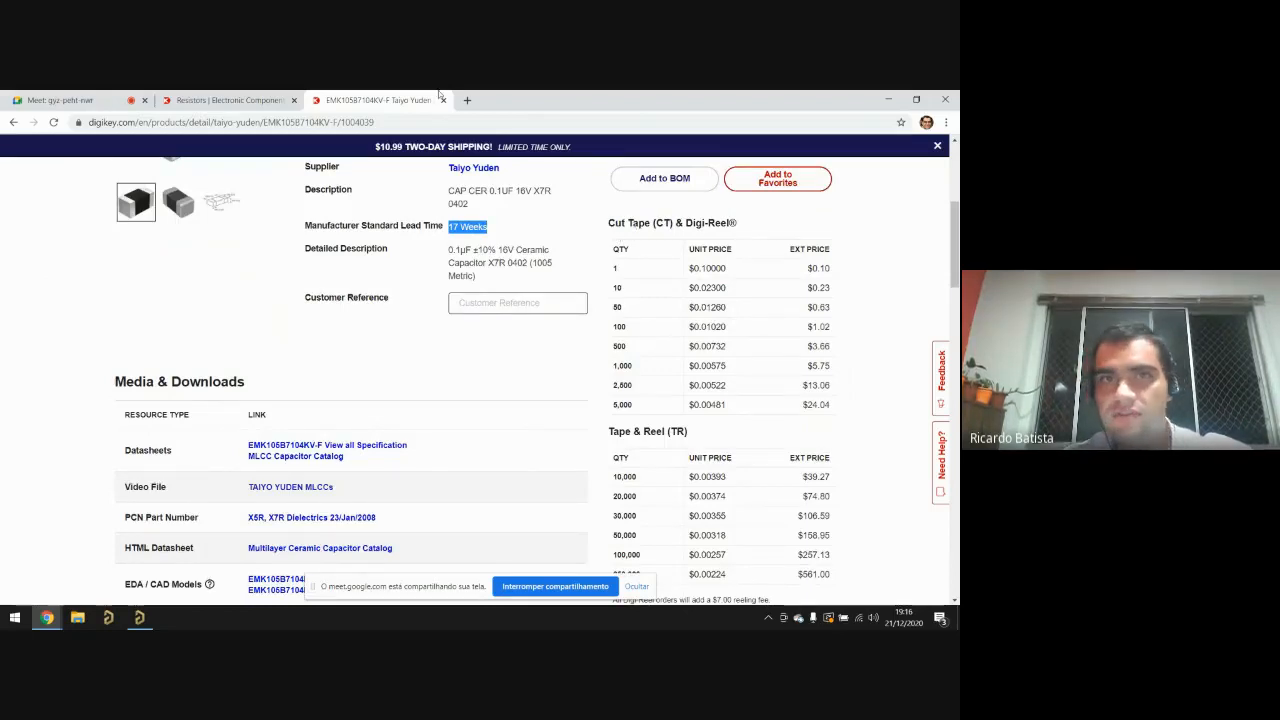
Step: Search Google for "rell smd" in a new tab and enlarge the first SMD reel picture
{"action": "left_click", "coordinate": [467, 100]}
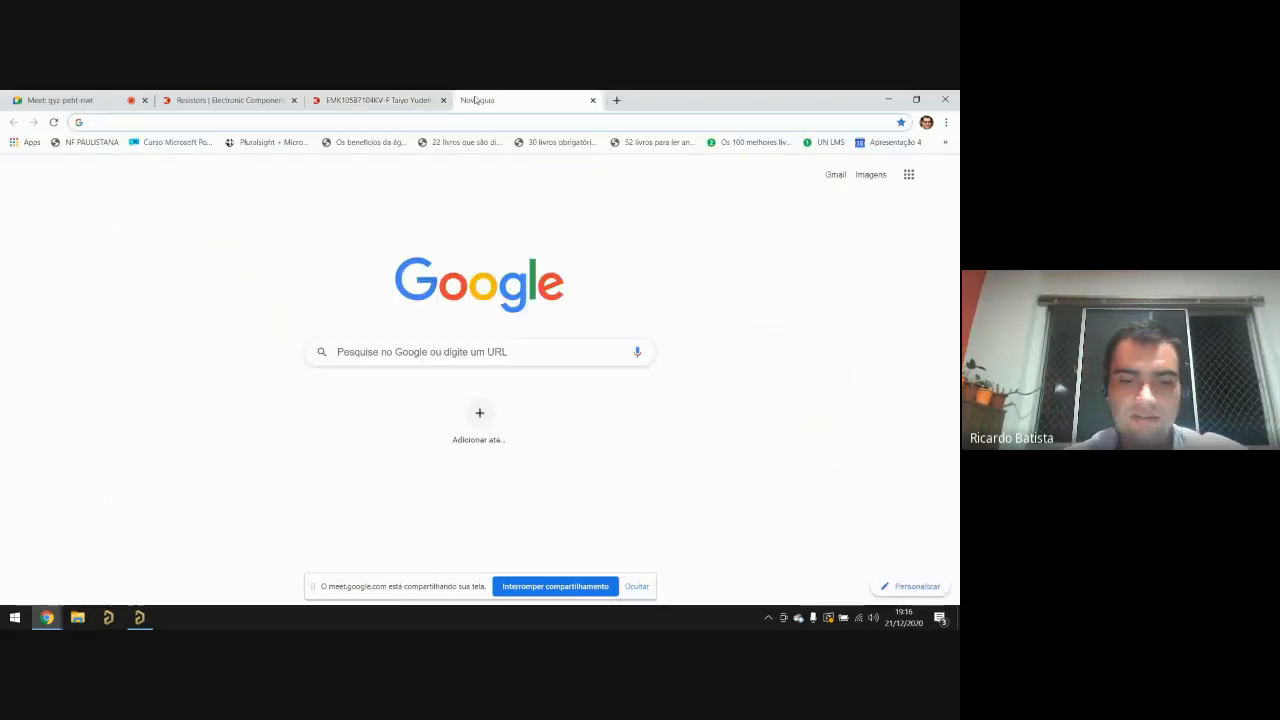
{"action": "type", "text": "rell smd"}
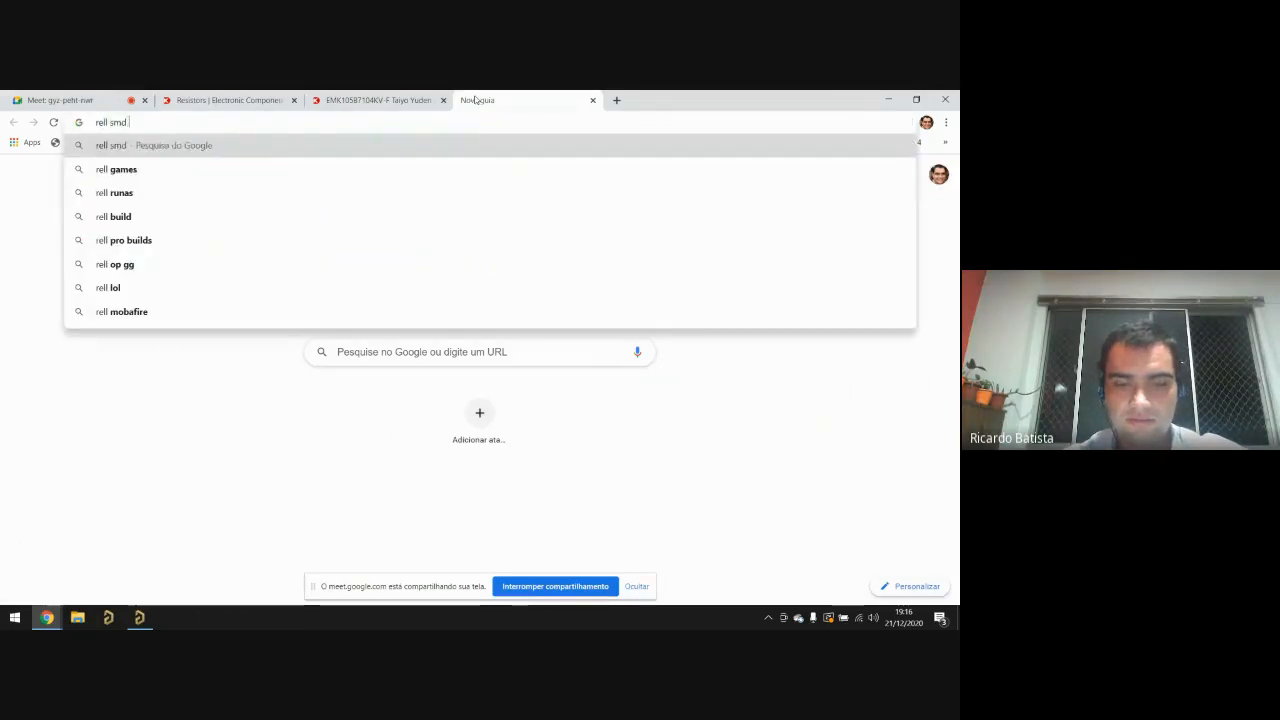
{"action": "key", "text": "Return"}
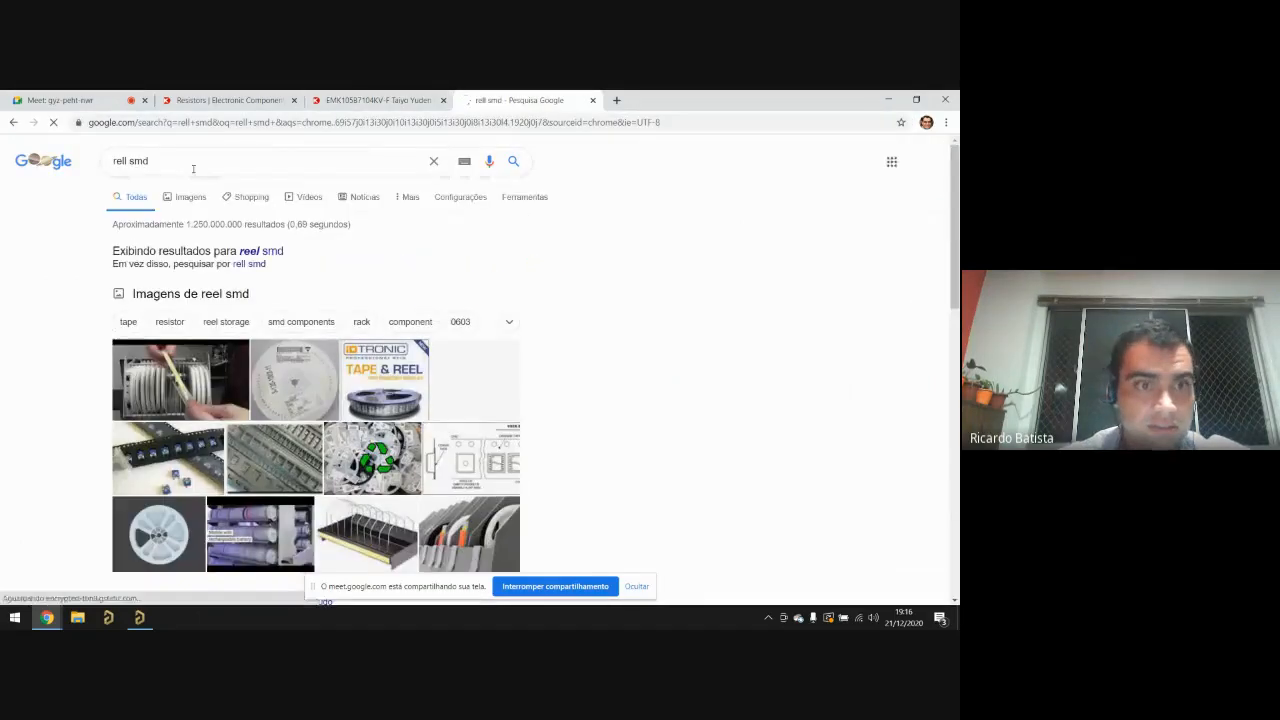
{"action": "scroll", "coordinate": [206, 427], "scroll_direction": "down", "scroll_amount": 2}
{"action": "scroll", "coordinate": [215, 400], "scroll_direction": "up", "scroll_amount": 2}
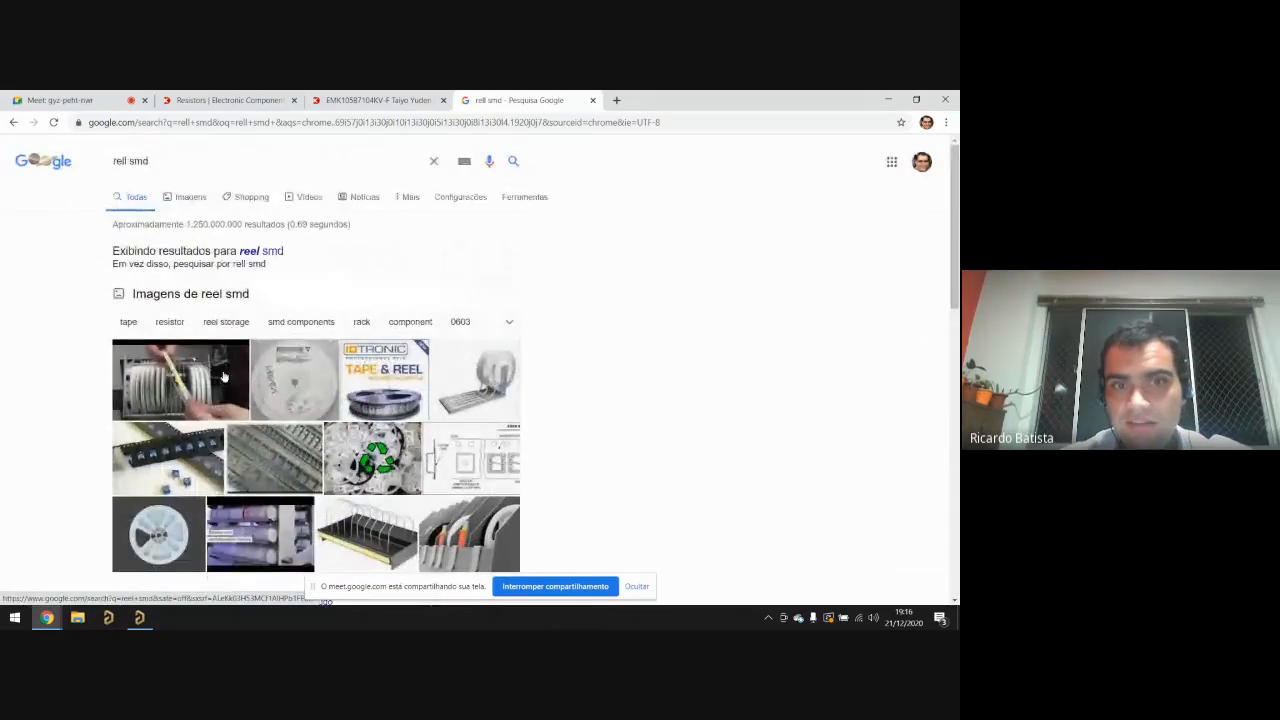
{"action": "left_click", "coordinate": [137, 395]}
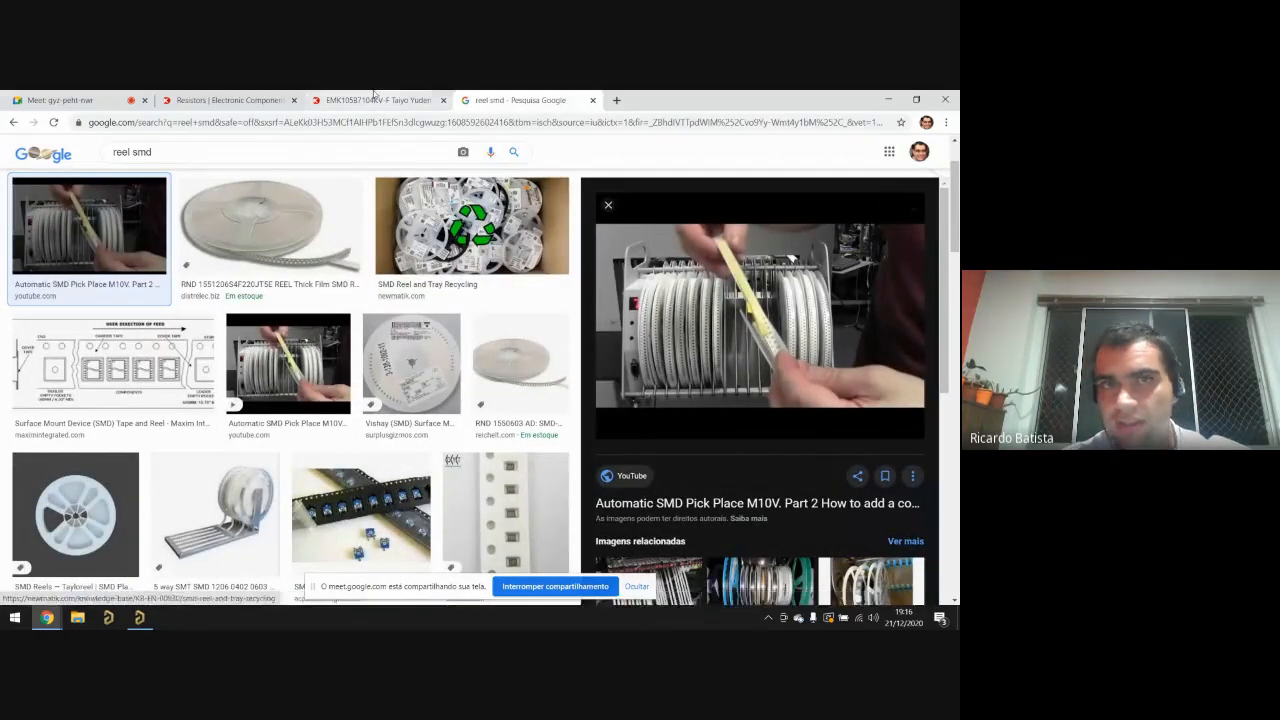
Step: Return to the EMK105B7104KV-F page and compare the Cut Tape and Tape & Reel price breaks, highlighting the 250,000 quantity
{"action": "key", "text": "ctrl+shift+Tab"}
{"action": "scroll", "coordinate": [548, 302], "scroll_direction": "up", "scroll_amount": 2}
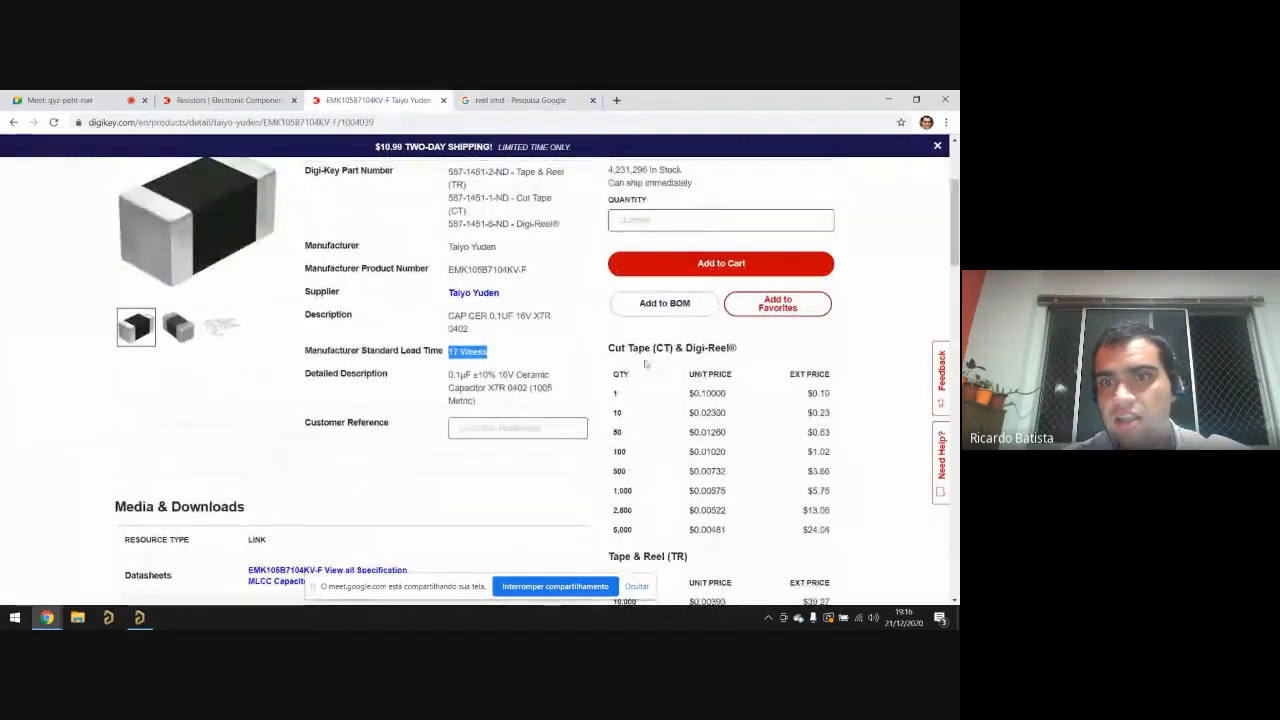
{"action": "scroll", "coordinate": [636, 362], "scroll_direction": "down", "scroll_amount": 2}
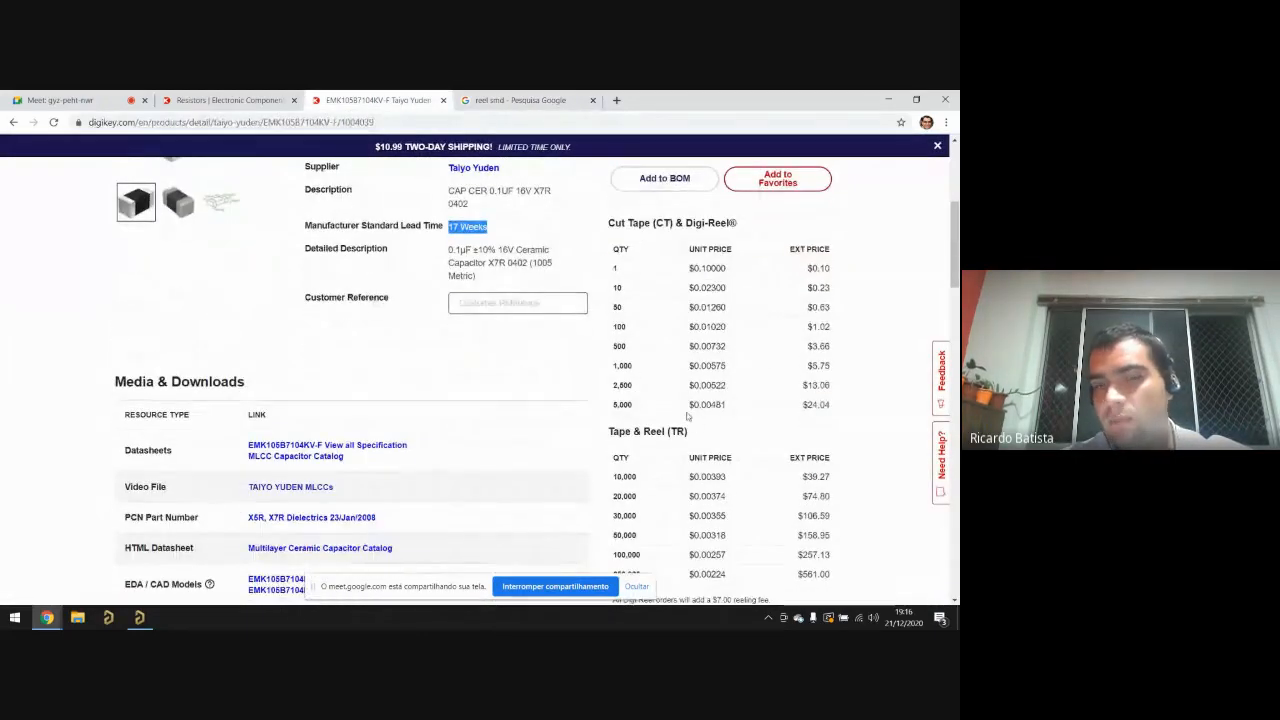
{"action": "scroll", "coordinate": [647, 410], "scroll_direction": "down", "scroll_amount": 2}
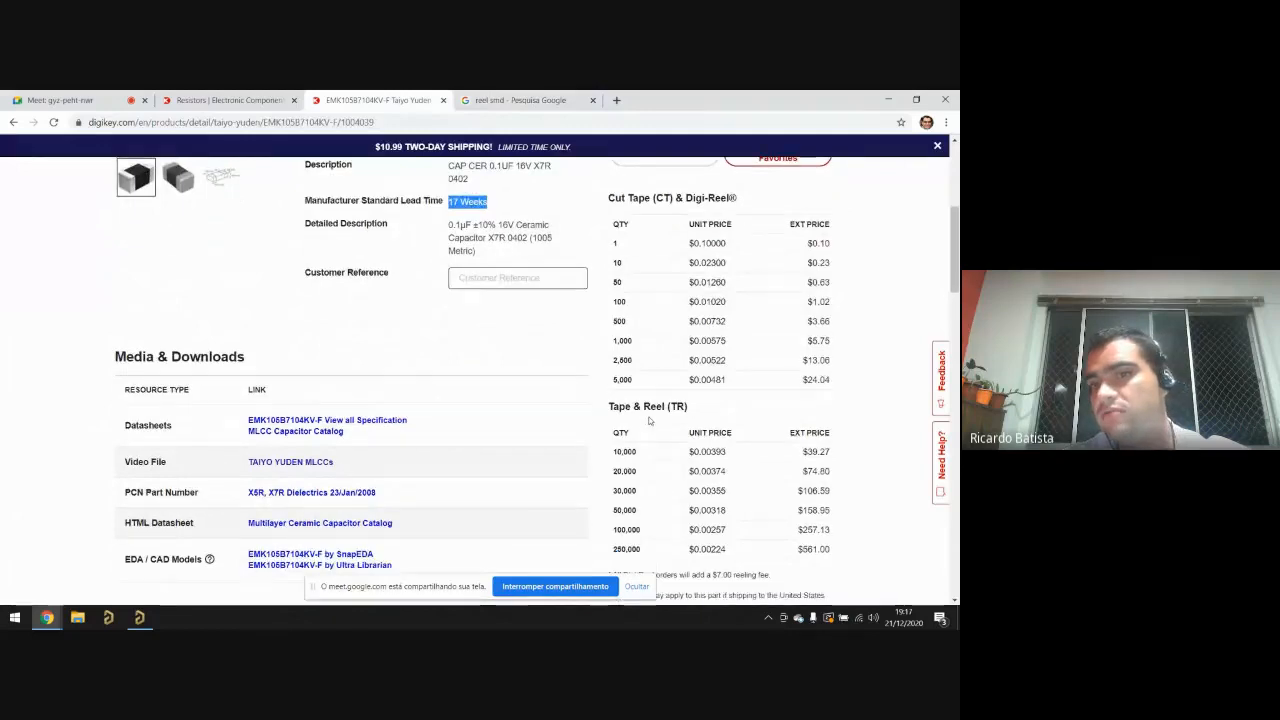
{"action": "scroll", "coordinate": [647, 390], "scroll_direction": "up", "scroll_amount": 2}
{"action": "scroll", "coordinate": [647, 375], "scroll_direction": "down", "scroll_amount": 2}
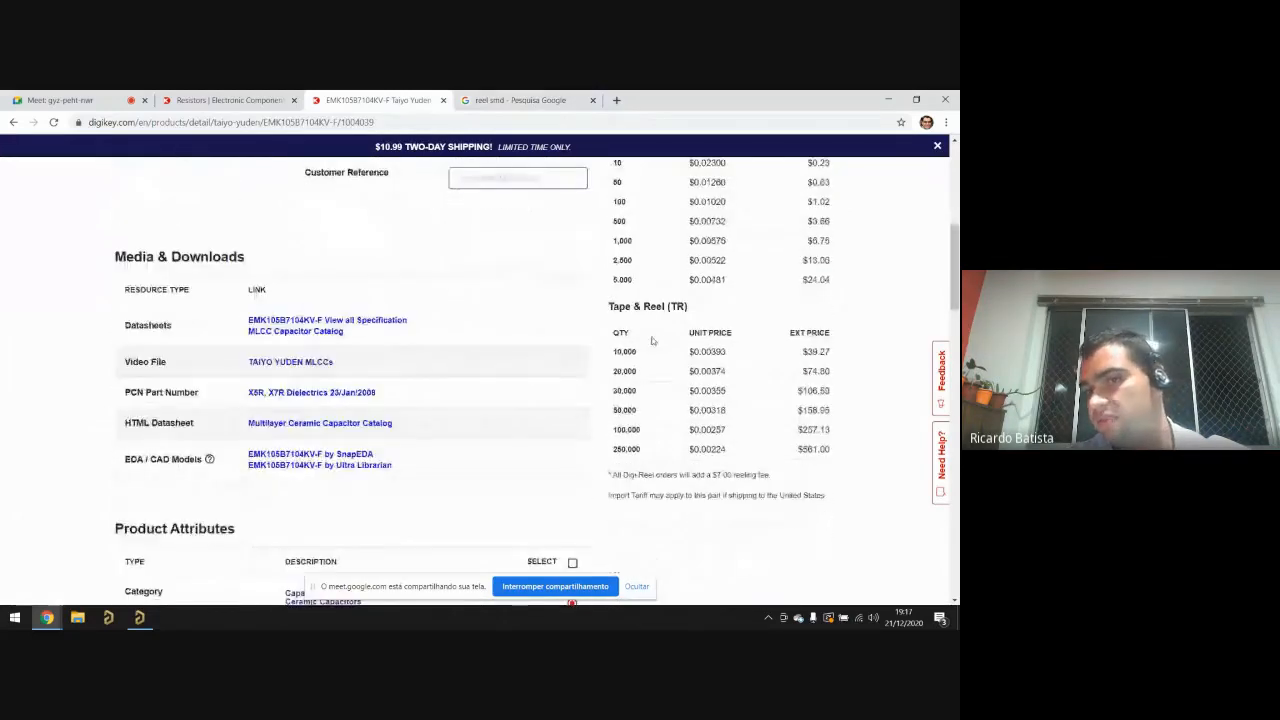
{"action": "double_click", "coordinate": [621, 451]}
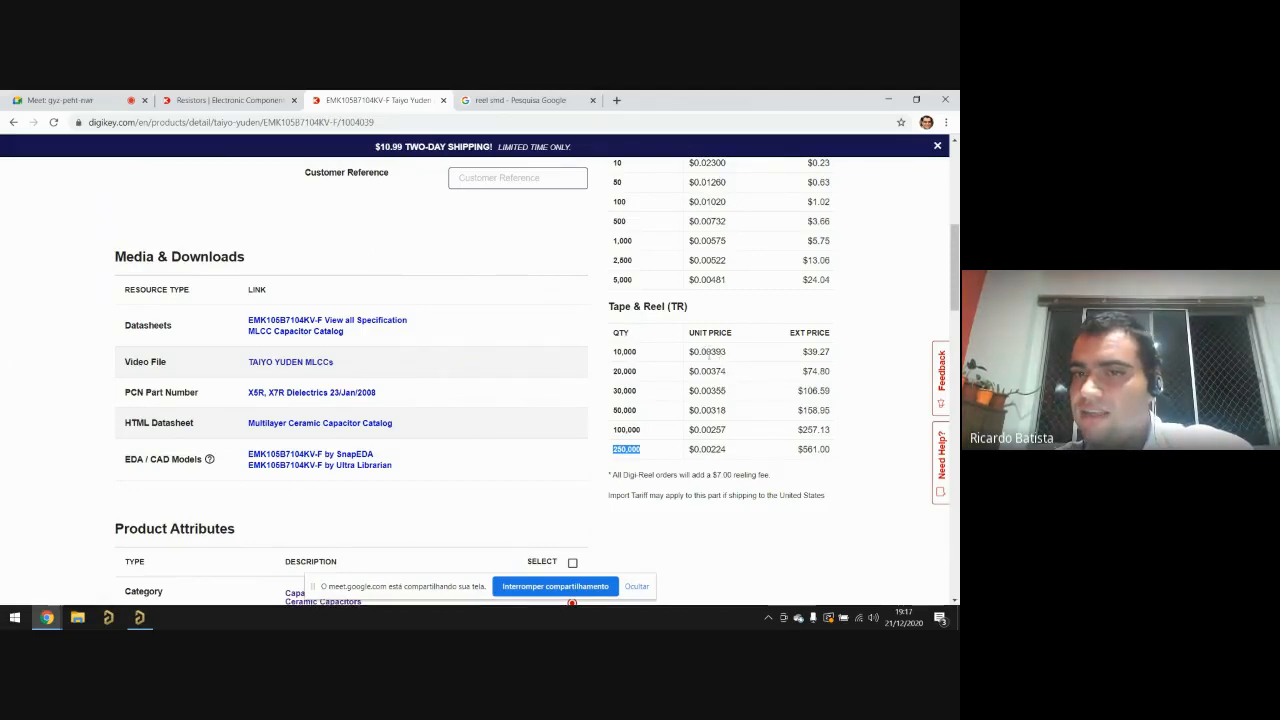
{"action": "left_click_drag", "start_coordinate": [713, 352], "coordinate": [726, 391]}
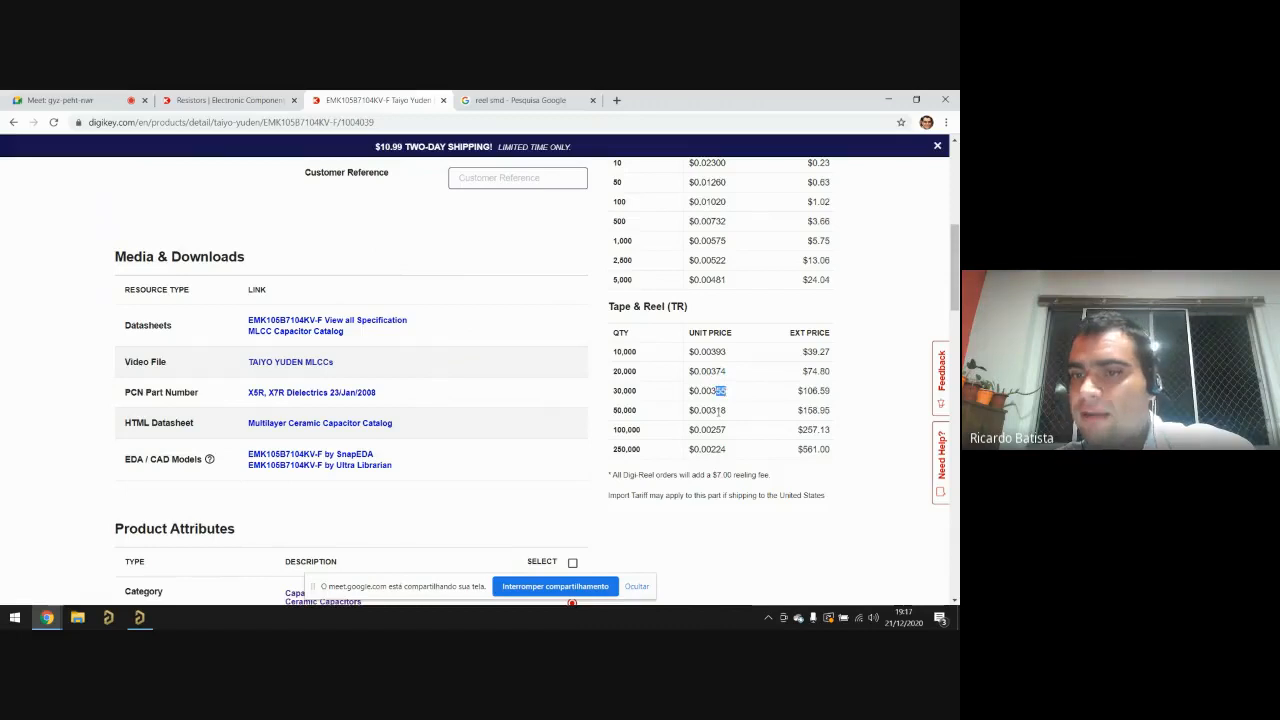
Step: Check the capacitor's product attributes and highlight the package size 0402 in its detailed description
{"action": "scroll", "coordinate": [712, 416], "scroll_direction": "down", "scroll_amount": 5}
{"action": "scroll", "coordinate": [700, 422], "scroll_direction": "up", "scroll_amount": 3}
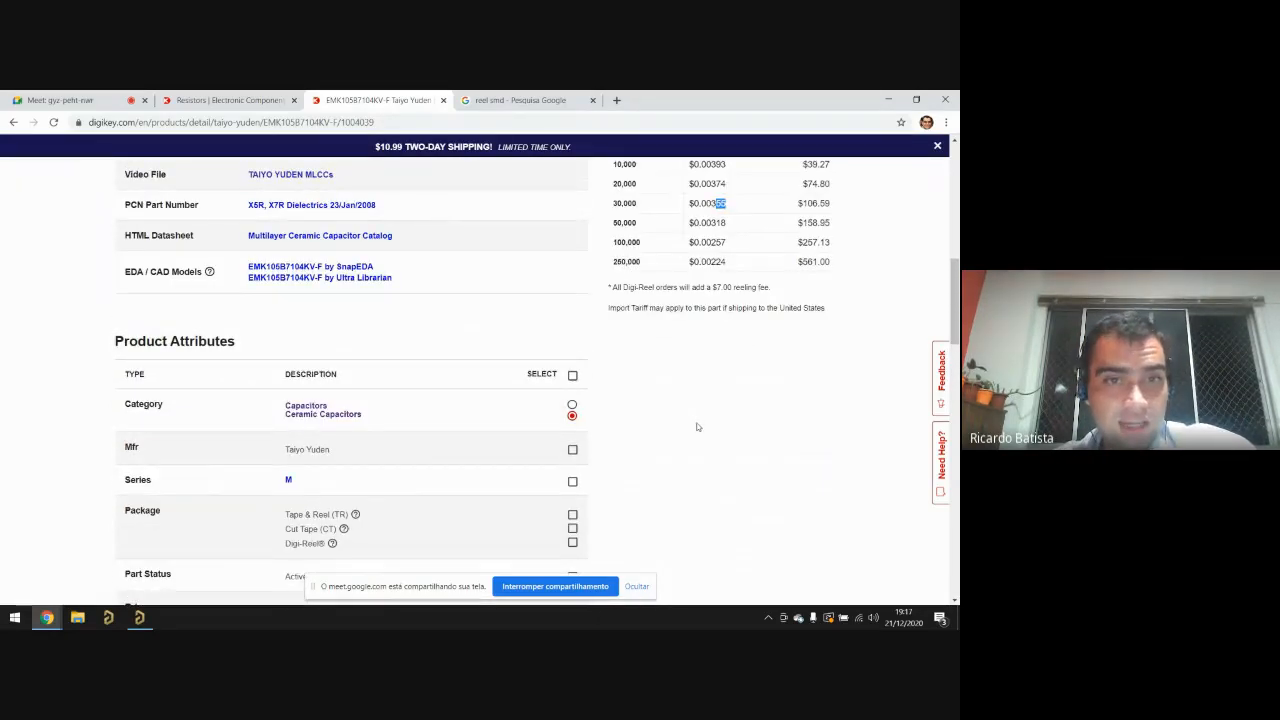
{"action": "scroll", "coordinate": [698, 427], "scroll_direction": "up", "scroll_amount": 8}
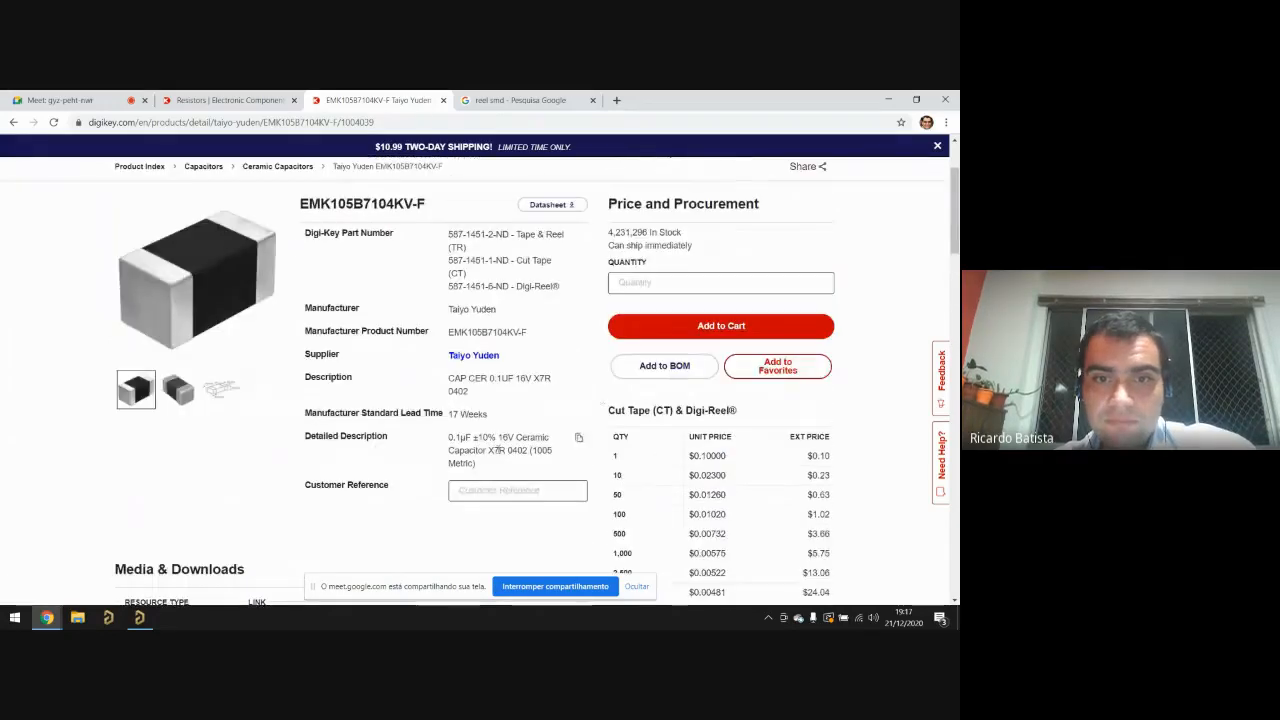
{"action": "double_click", "coordinate": [497, 450]}
{"action": "double_click", "coordinate": [517, 450]}
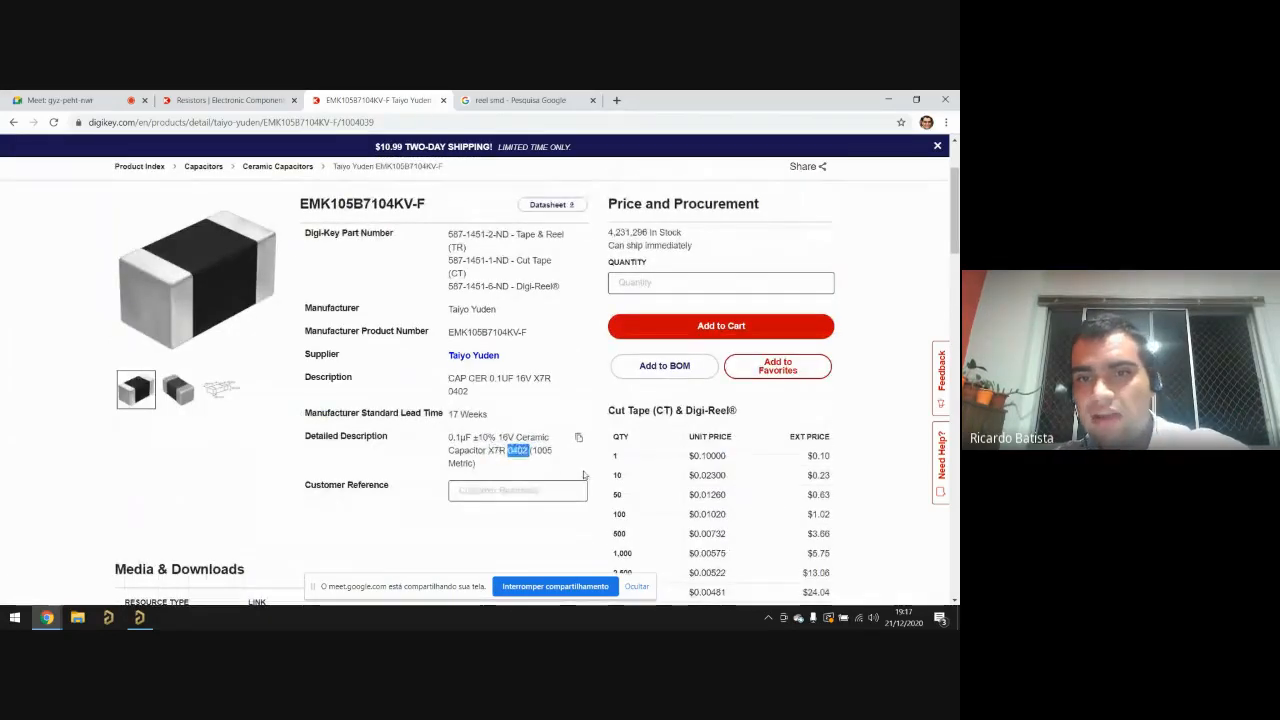
Step: Search Google Images for "capacitor 0402 dimensions" in a new tab and view the land pattern and TopLine chip capacitor drawings
{"action": "left_click", "coordinate": [616, 100]}
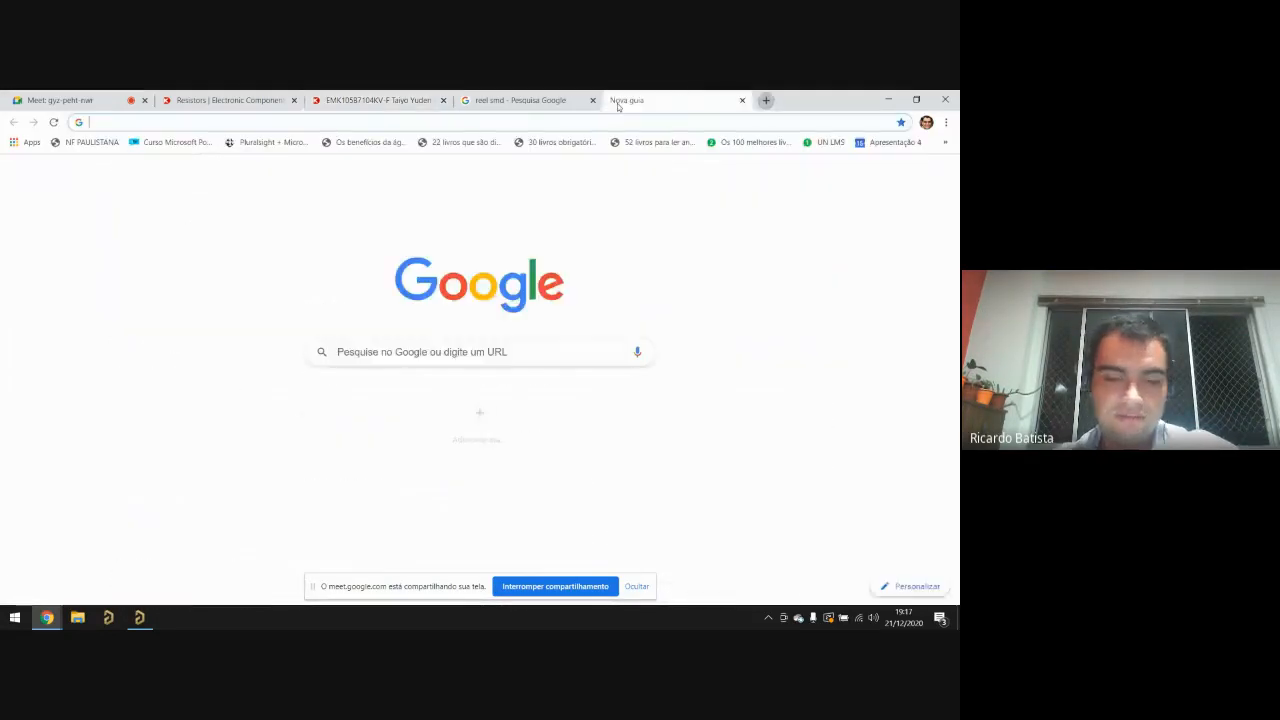
{"action": "type", "text": "capacitor 0402"}
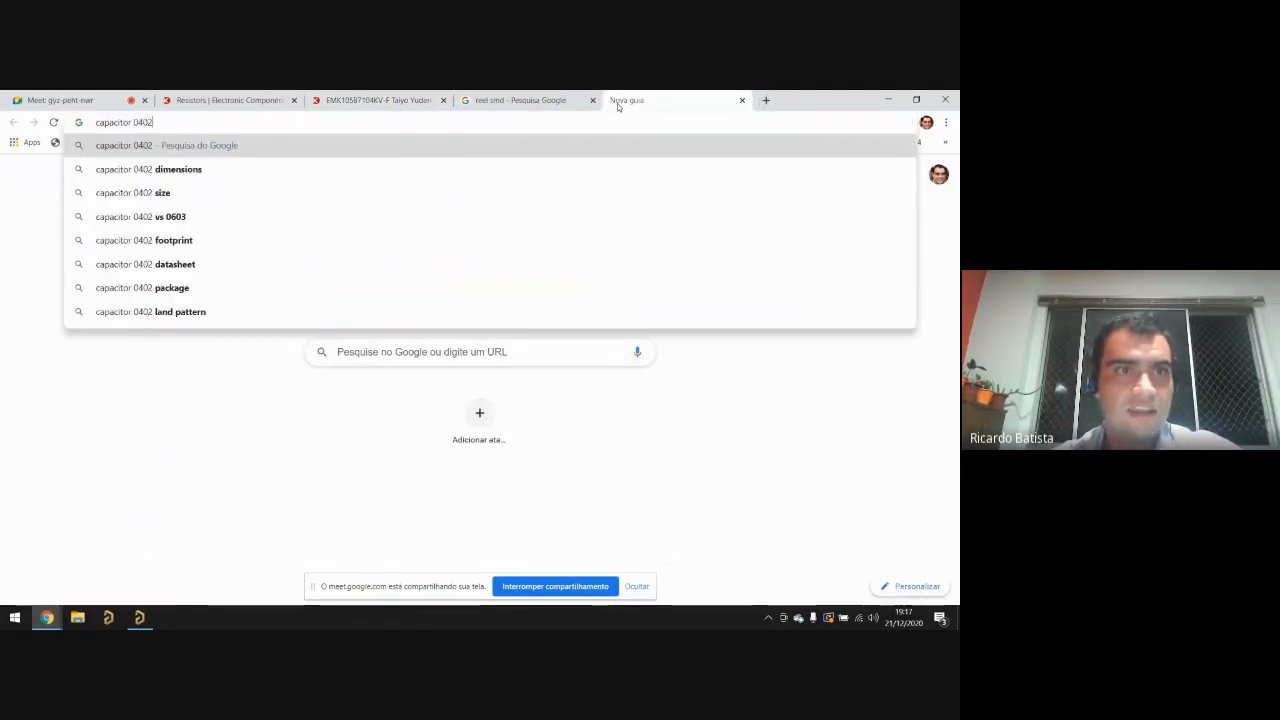
{"action": "key", "text": "Down"}
{"action": "key", "text": "Return"}
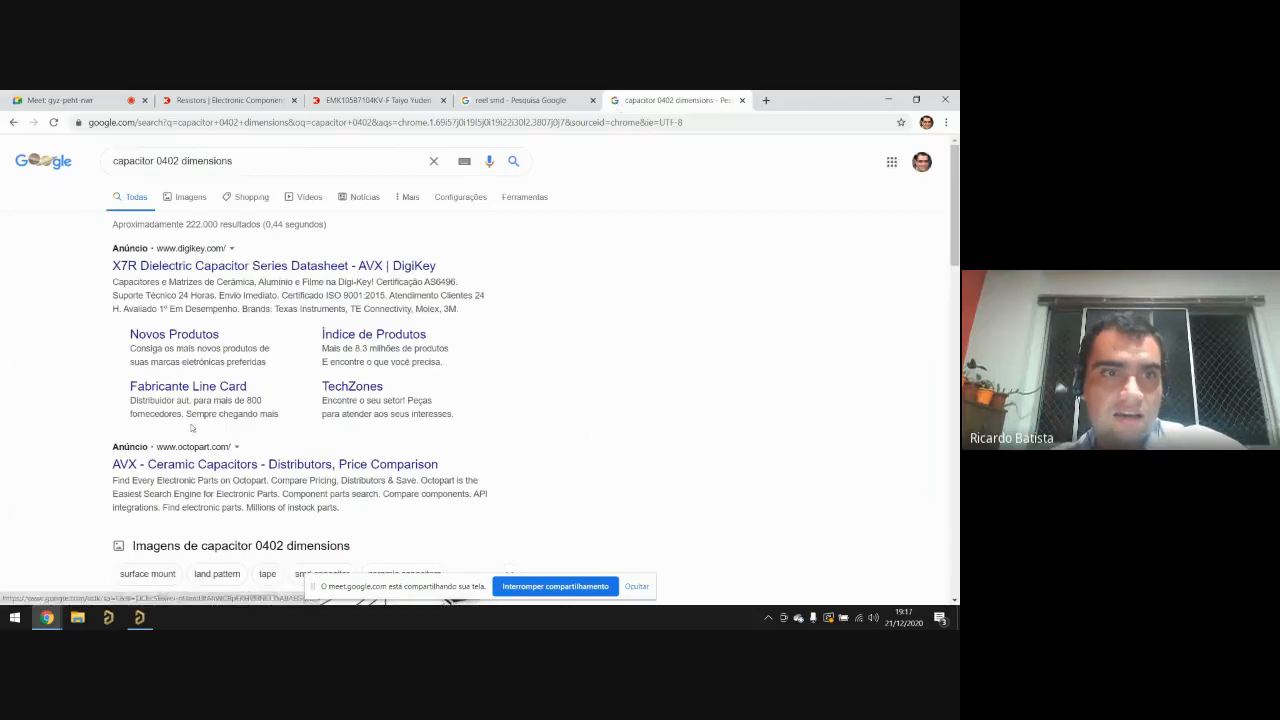
{"action": "left_click", "coordinate": [191, 197]}
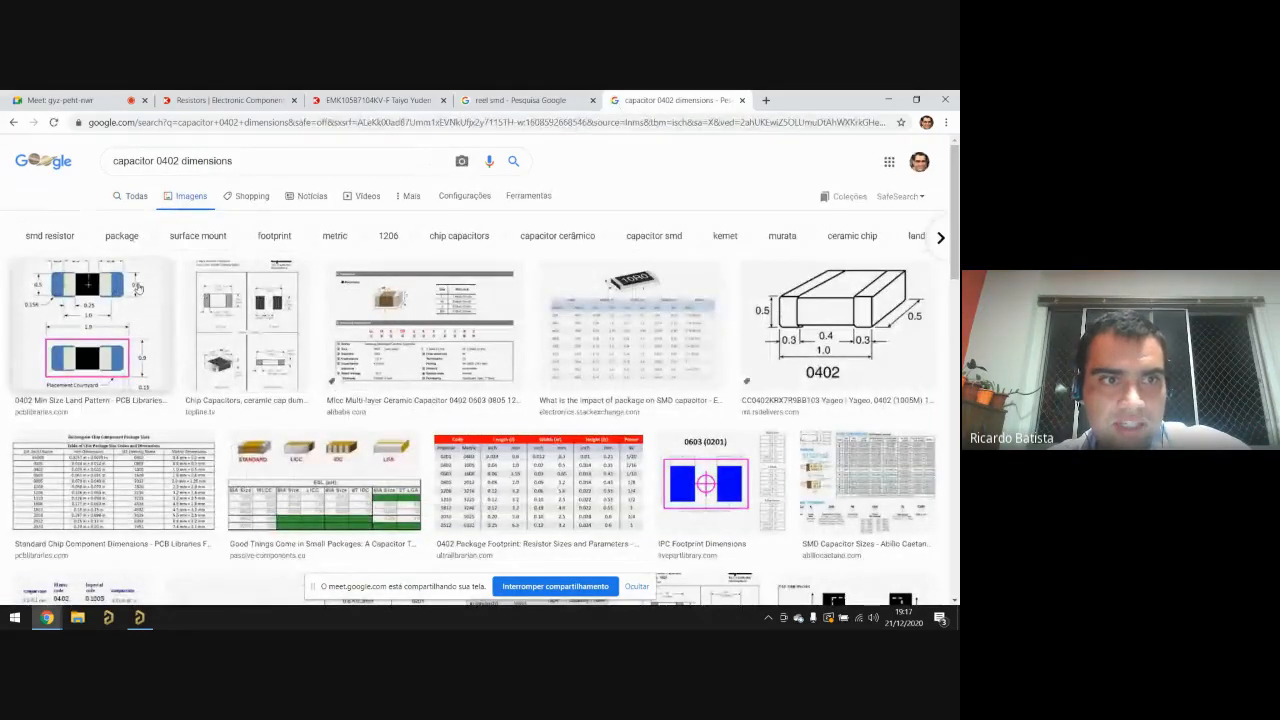
{"action": "left_click", "coordinate": [138, 288]}
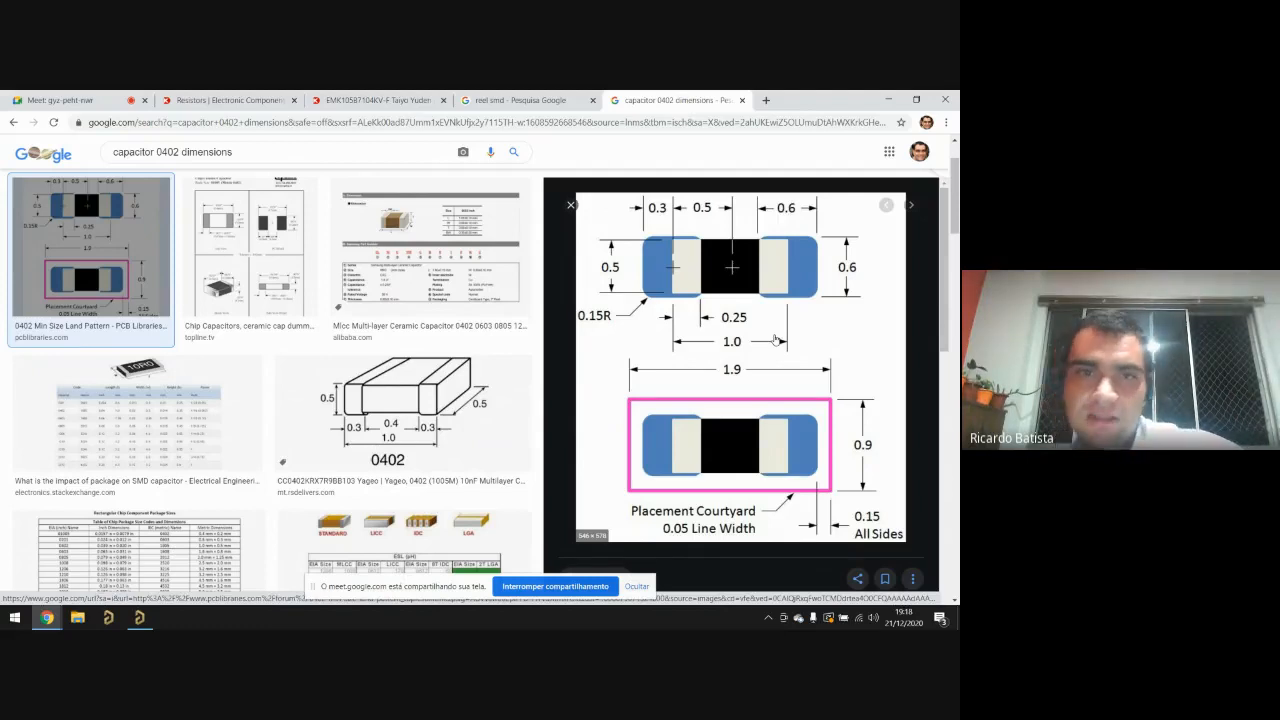
{"action": "left_click", "coordinate": [270, 258]}
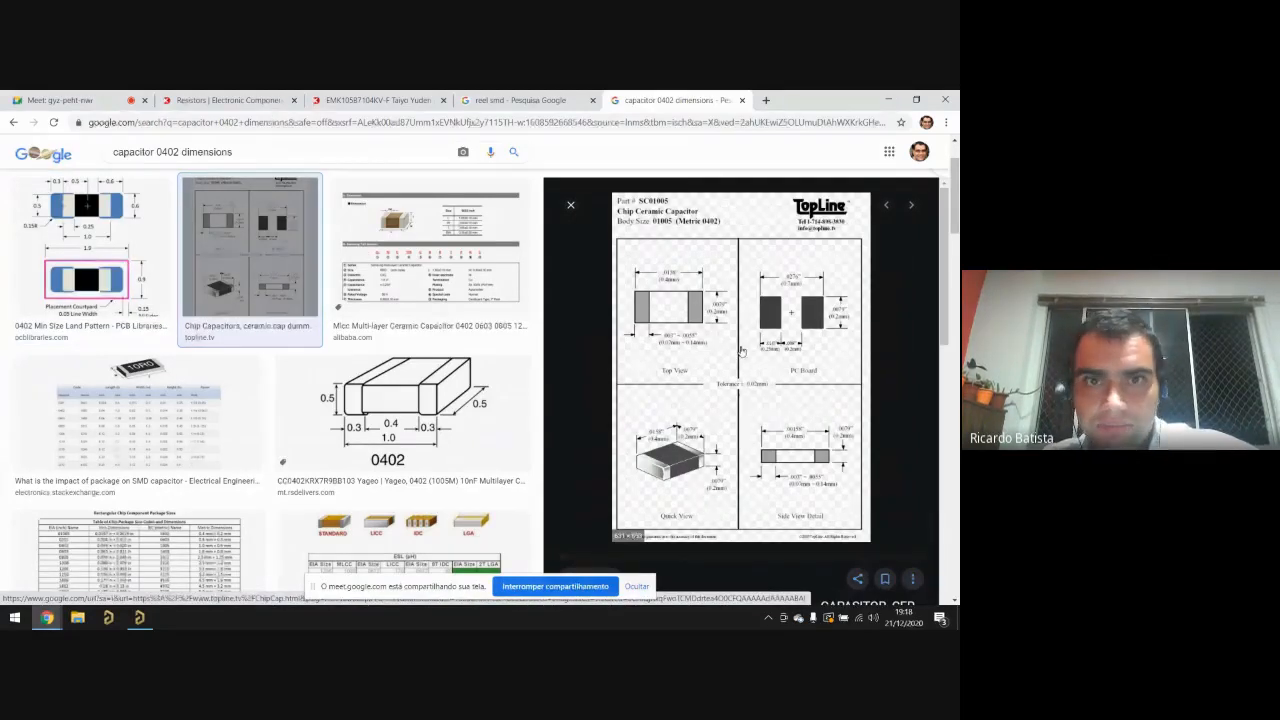
Step: Go back to the EMK105B7104KV-F product page and open its View all Specification datasheet link
{"action": "left_click", "coordinate": [380, 100]}
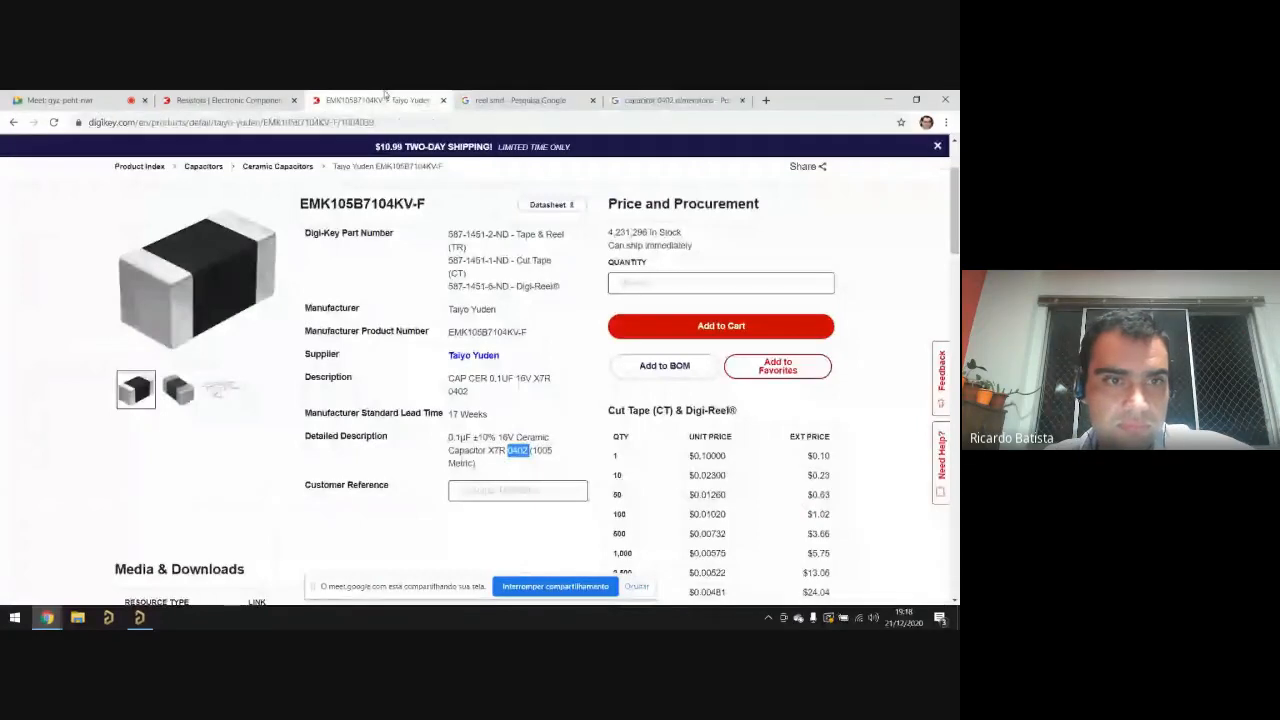
{"action": "scroll", "coordinate": [598, 405], "scroll_direction": "down", "scroll_amount": 5}
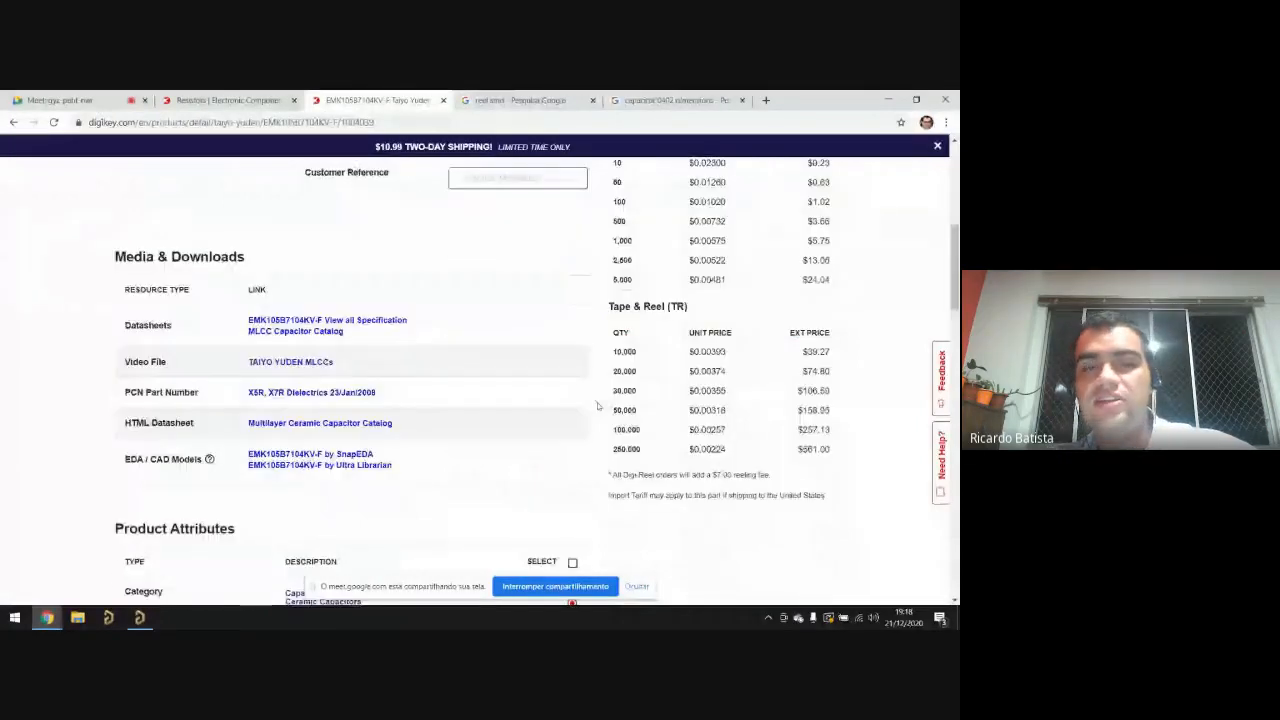
{"action": "left_click", "coordinate": [311, 329]}
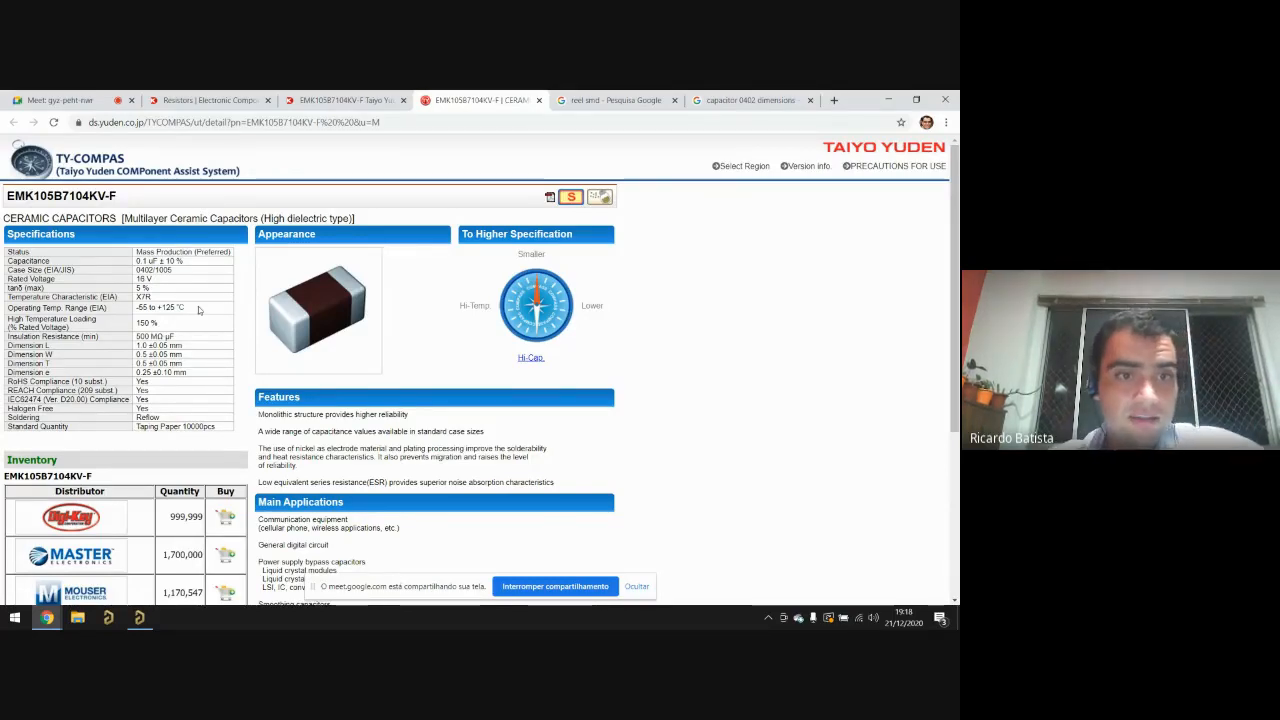
Step: Review the capacitor's specifications and documents on the Taiyo Yuden page and save its Spec Sheet PDF to Downloads as EMK105B7104KV-F_SS
{"action": "scroll", "coordinate": [199, 310], "scroll_direction": "down", "scroll_amount": 5}
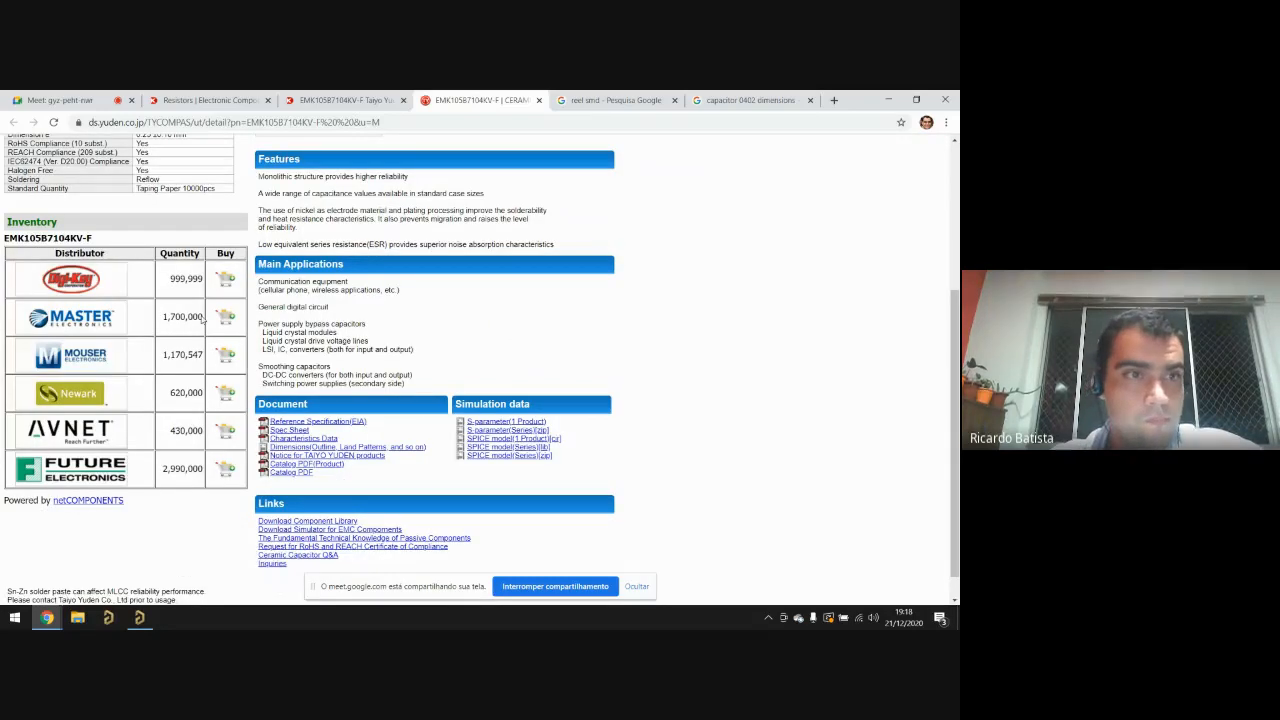
{"action": "scroll", "coordinate": [203, 317], "scroll_direction": "down", "scroll_amount": 1}
{"action": "scroll", "coordinate": [240, 298], "scroll_direction": "up", "scroll_amount": 5}
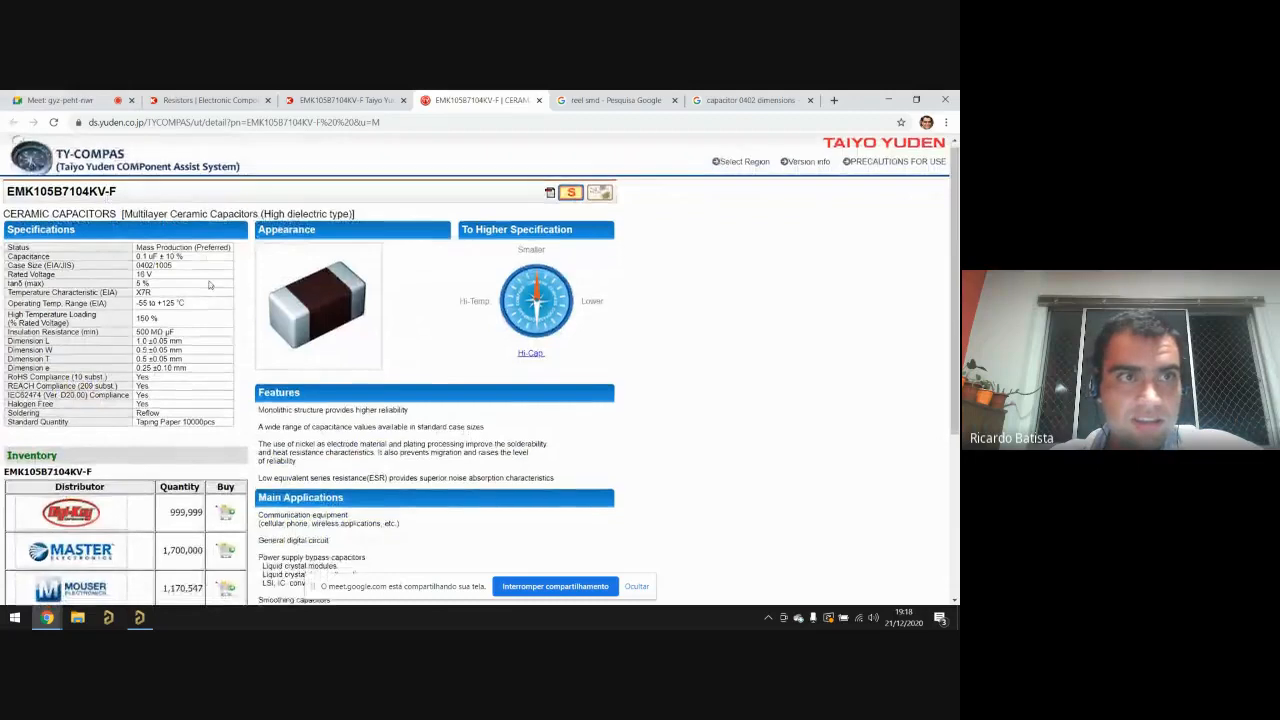
{"action": "scroll", "coordinate": [108, 200], "scroll_direction": "down", "scroll_amount": 5}
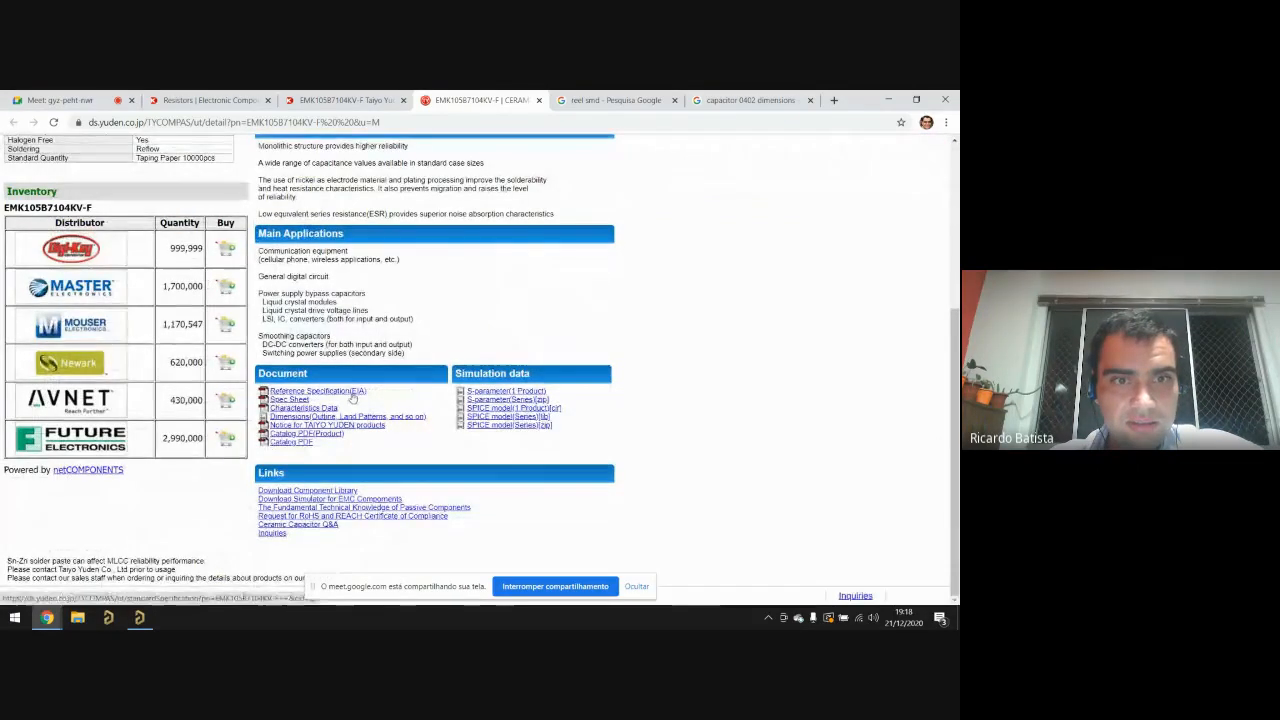
{"action": "left_click", "coordinate": [302, 400]}
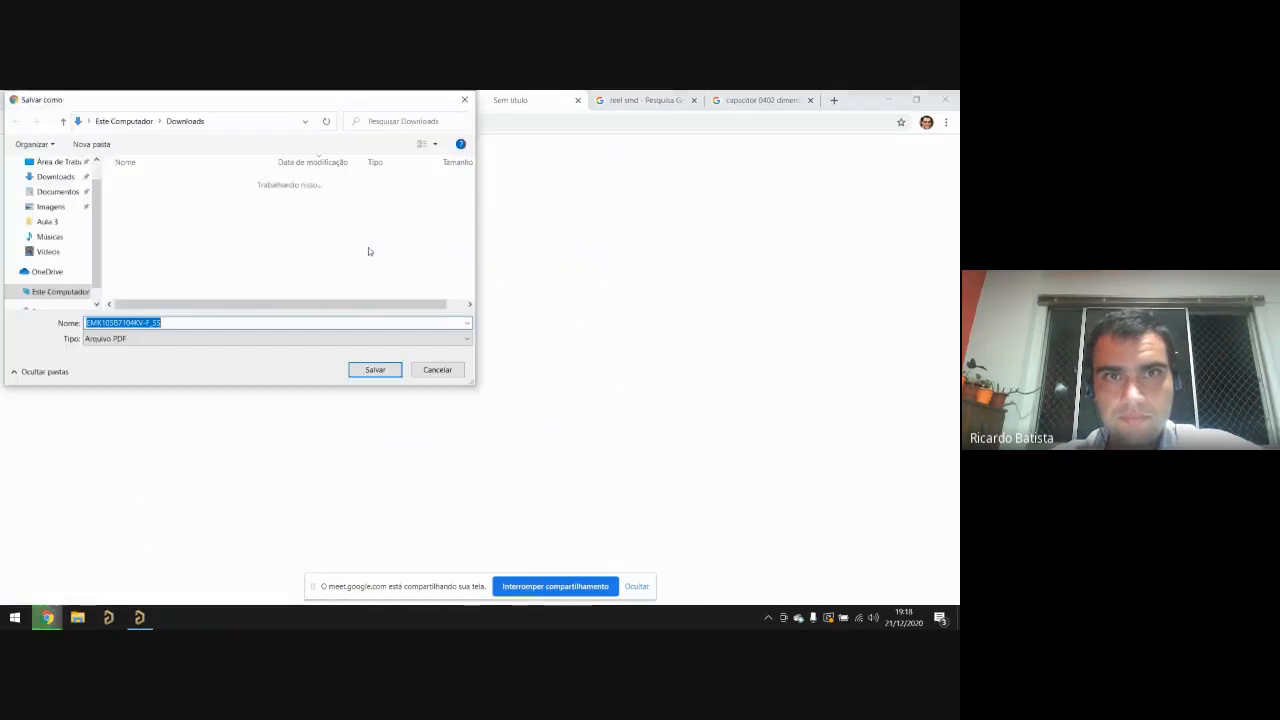
{"action": "left_click", "coordinate": [373, 370]}
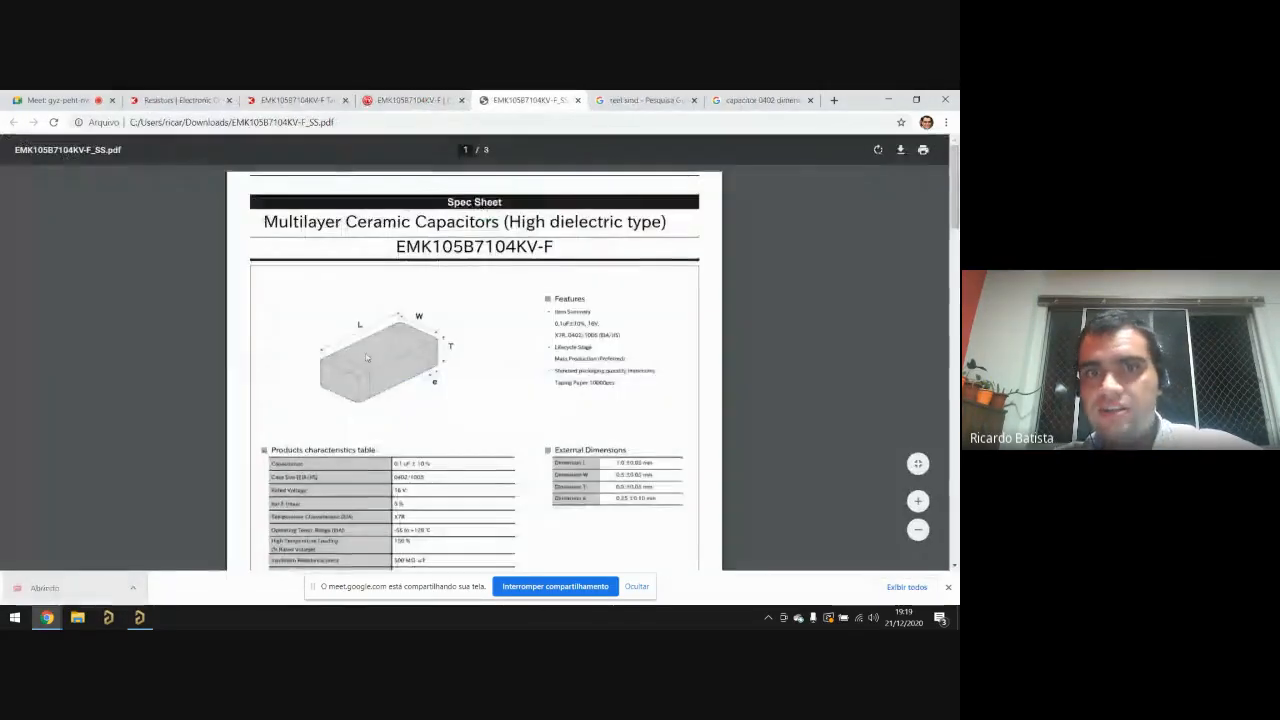
Step: Look through the spec sheet's external dimensions, characteristics table and electrical graphs, and close the PDF
{"action": "scroll", "coordinate": [367, 357], "scroll_direction": "down", "scroll_amount": 10}
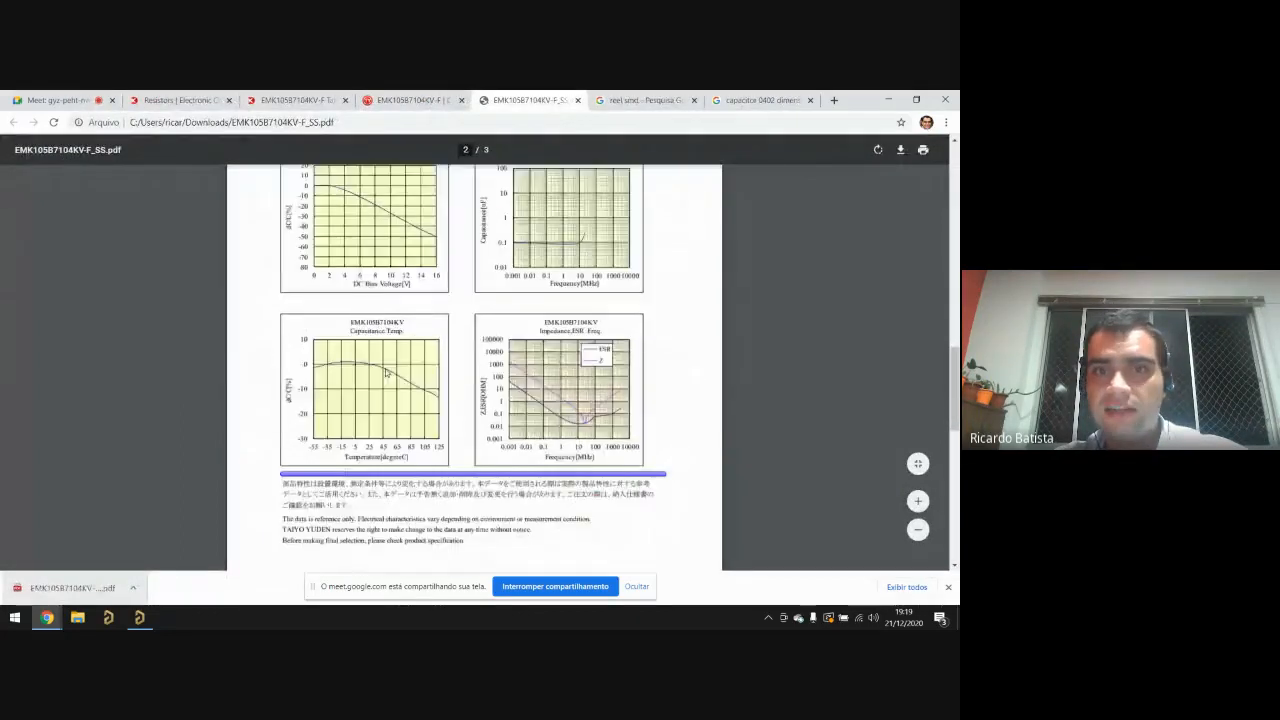
{"action": "scroll", "coordinate": [386, 373], "scroll_direction": "down", "scroll_amount": 5}
{"action": "scroll", "coordinate": [375, 350], "scroll_direction": "up", "scroll_amount": 10}
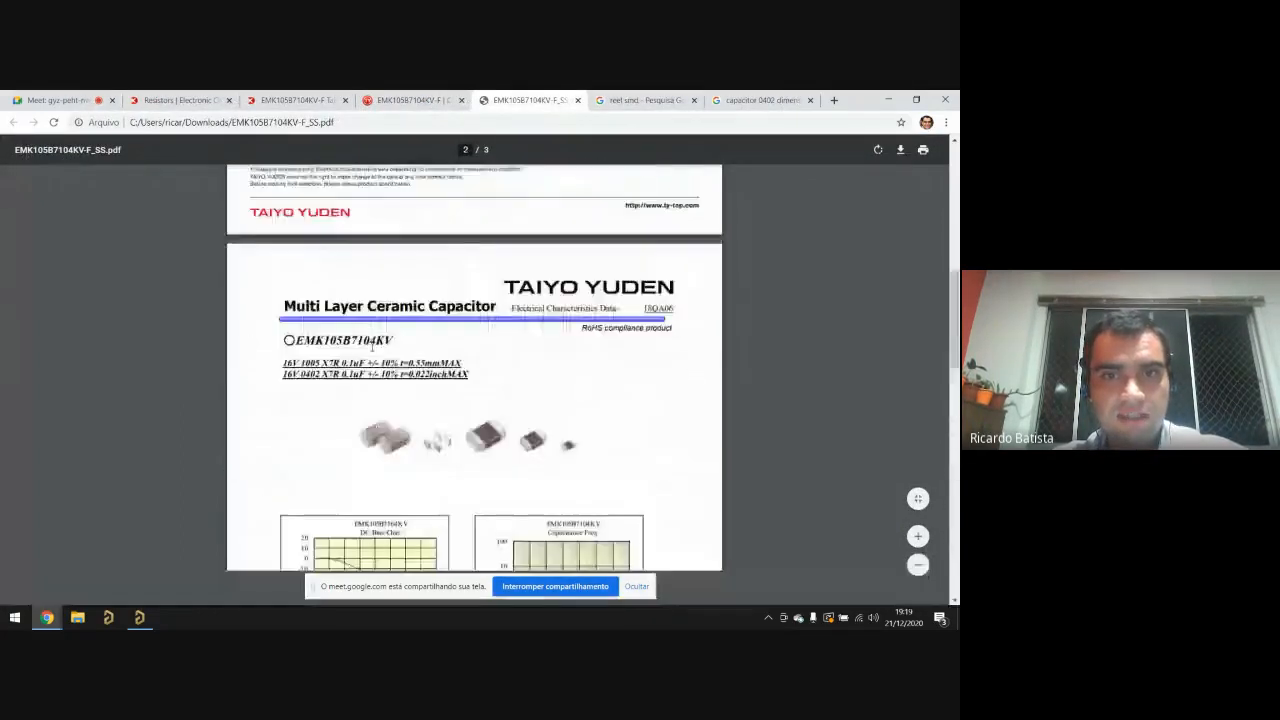
{"action": "scroll", "coordinate": [372, 345], "scroll_direction": "up", "scroll_amount": 10}
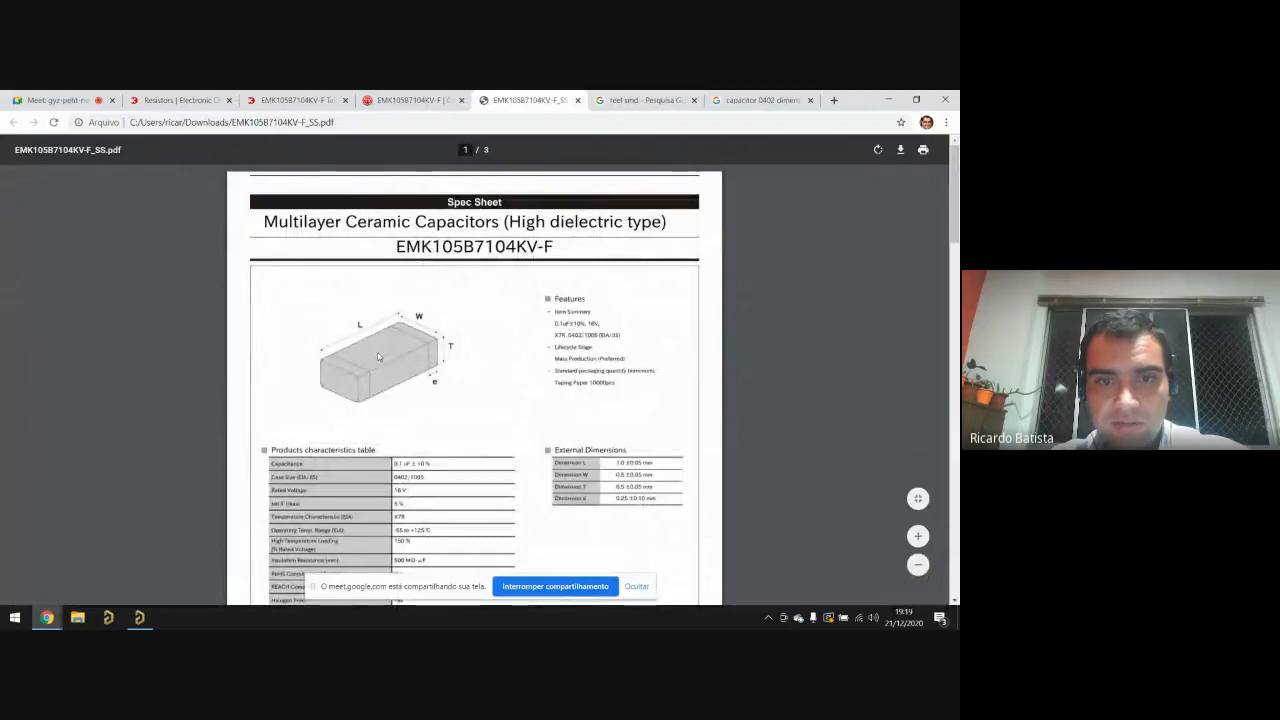
{"action": "scroll", "coordinate": [365, 335], "scroll_direction": "down", "scroll_amount": 3}
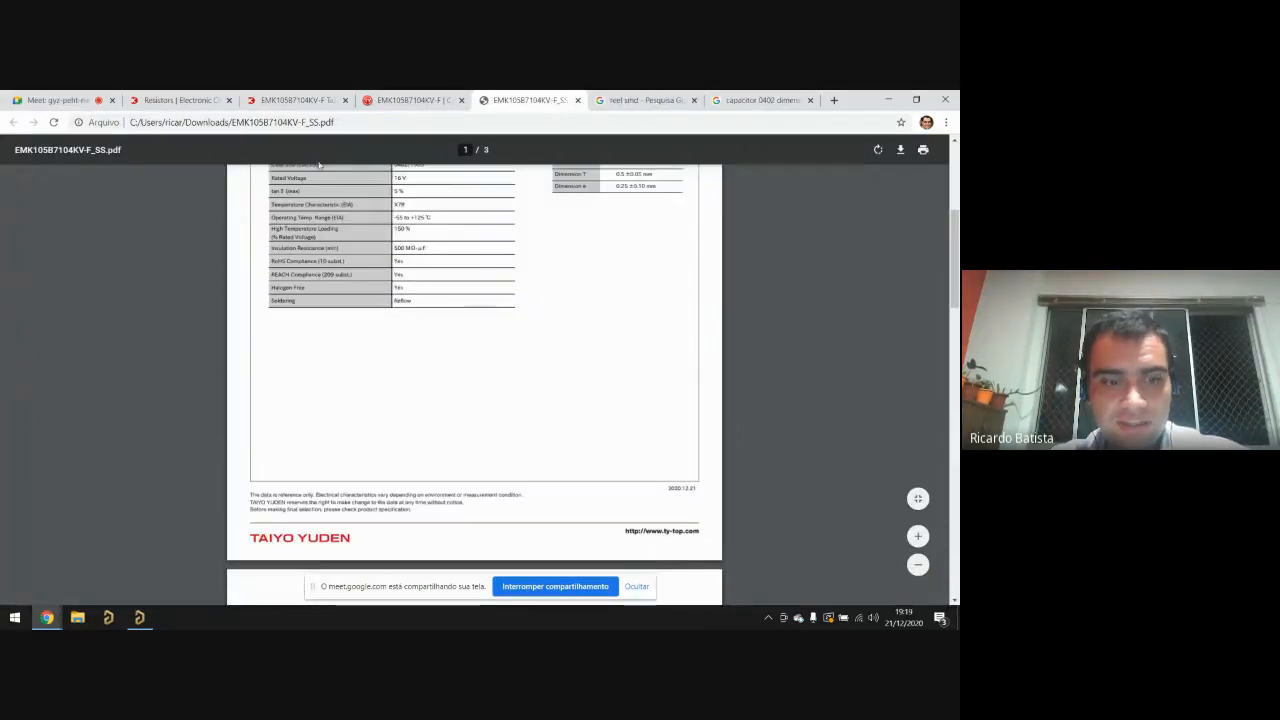
{"action": "key", "text": "ctrl+w"}
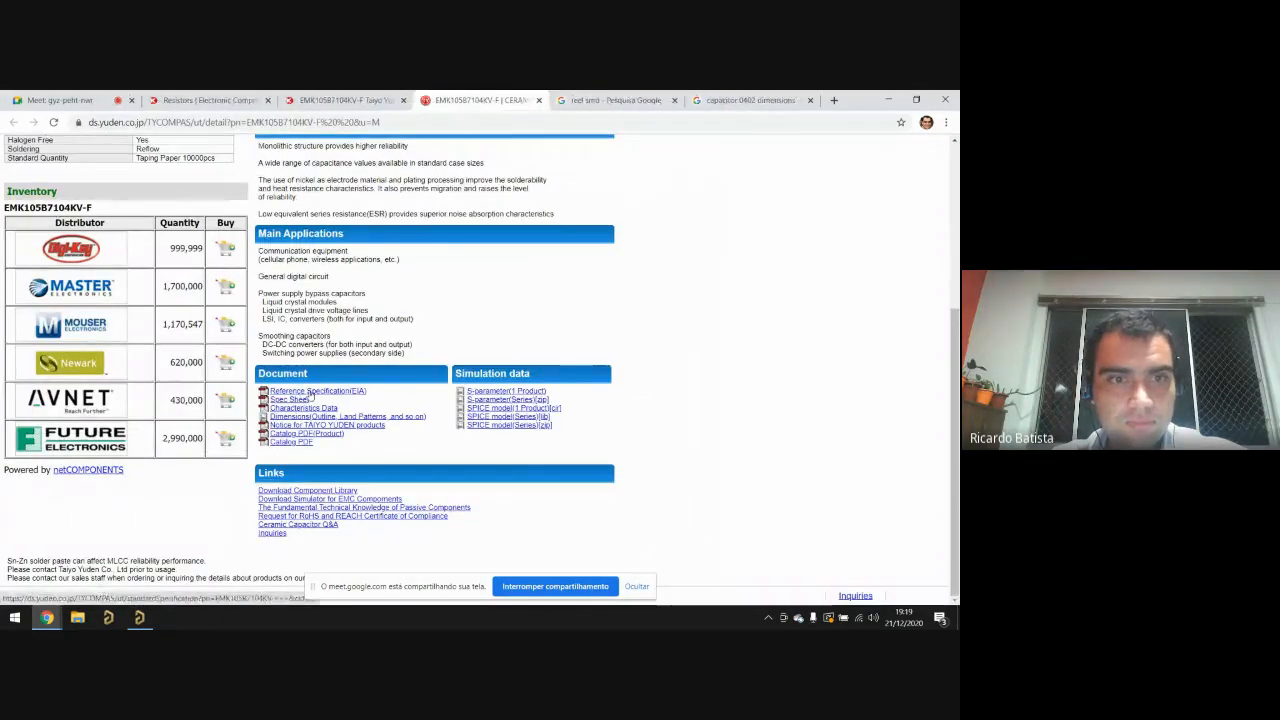
Step: Save the Dimensions (Outline, Land Patterns, and so on) document as dim_HVC and look for it among the open browser pages
{"action": "left_click", "coordinate": [396, 418]}
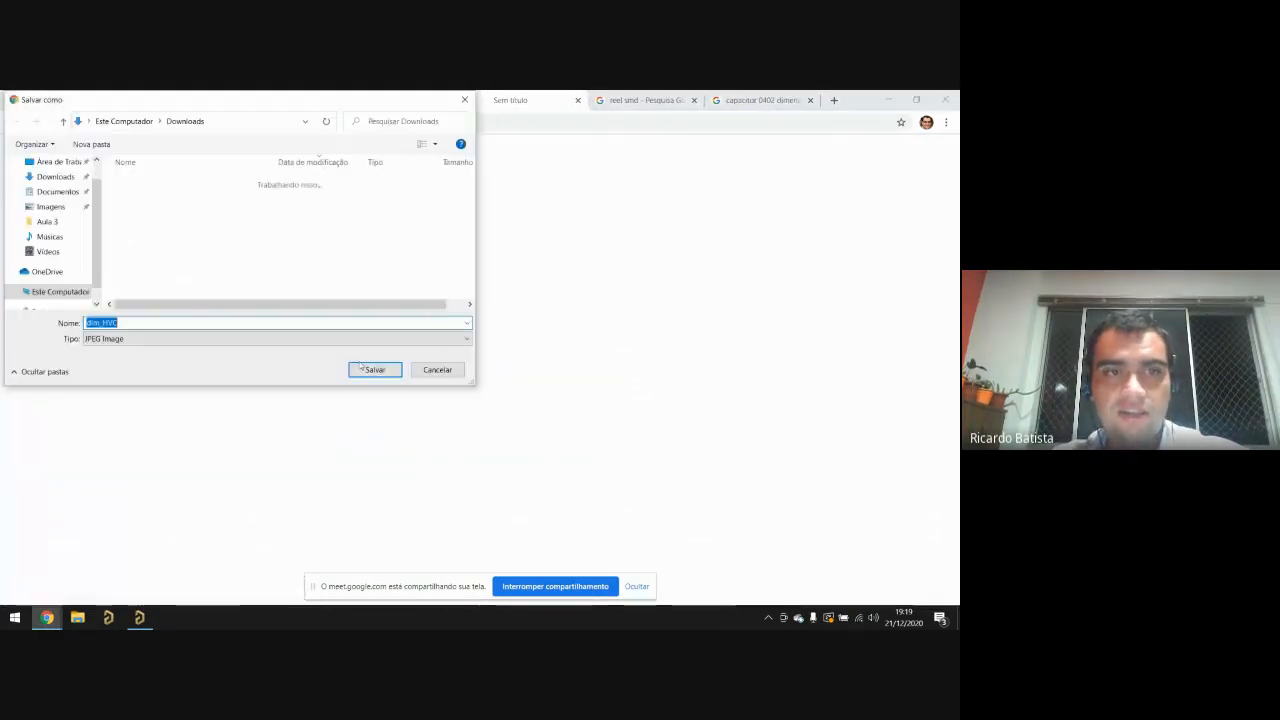
{"action": "left_click", "coordinate": [365, 367]}
{"action": "left_click", "coordinate": [391, 103]}
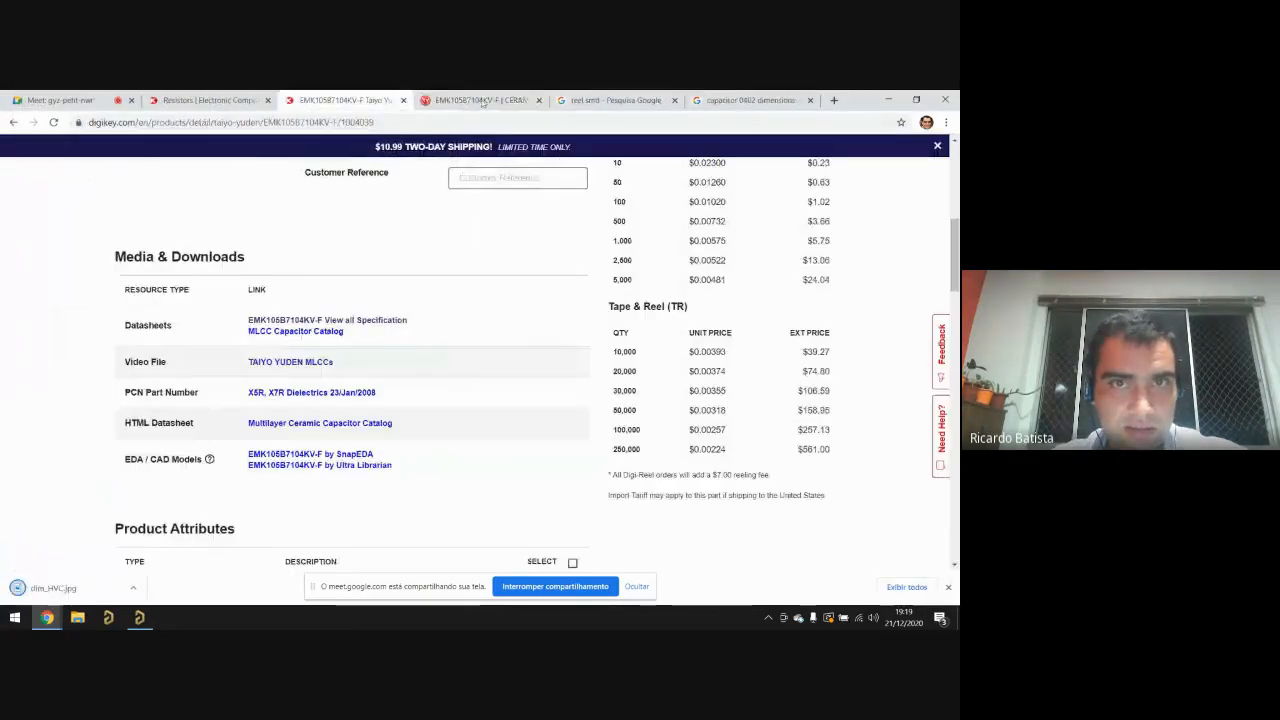
{"action": "left_click", "coordinate": [480, 103]}
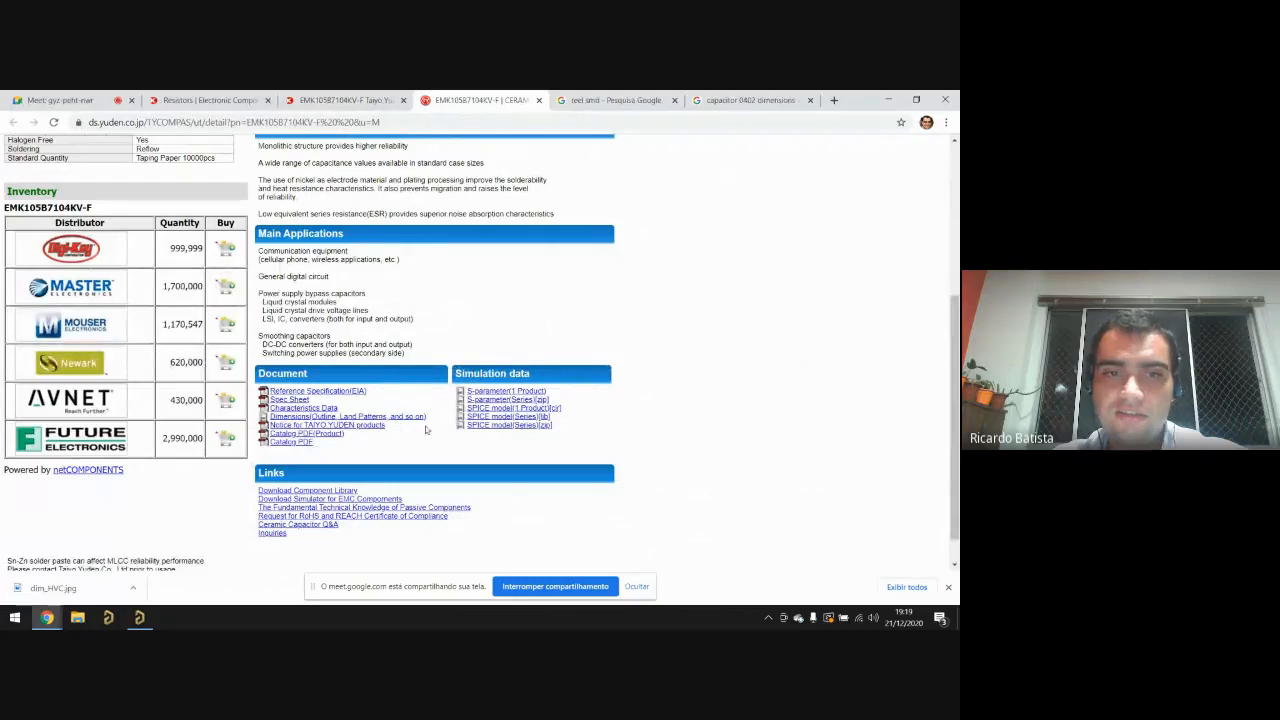
{"action": "left_click", "coordinate": [602, 101]}
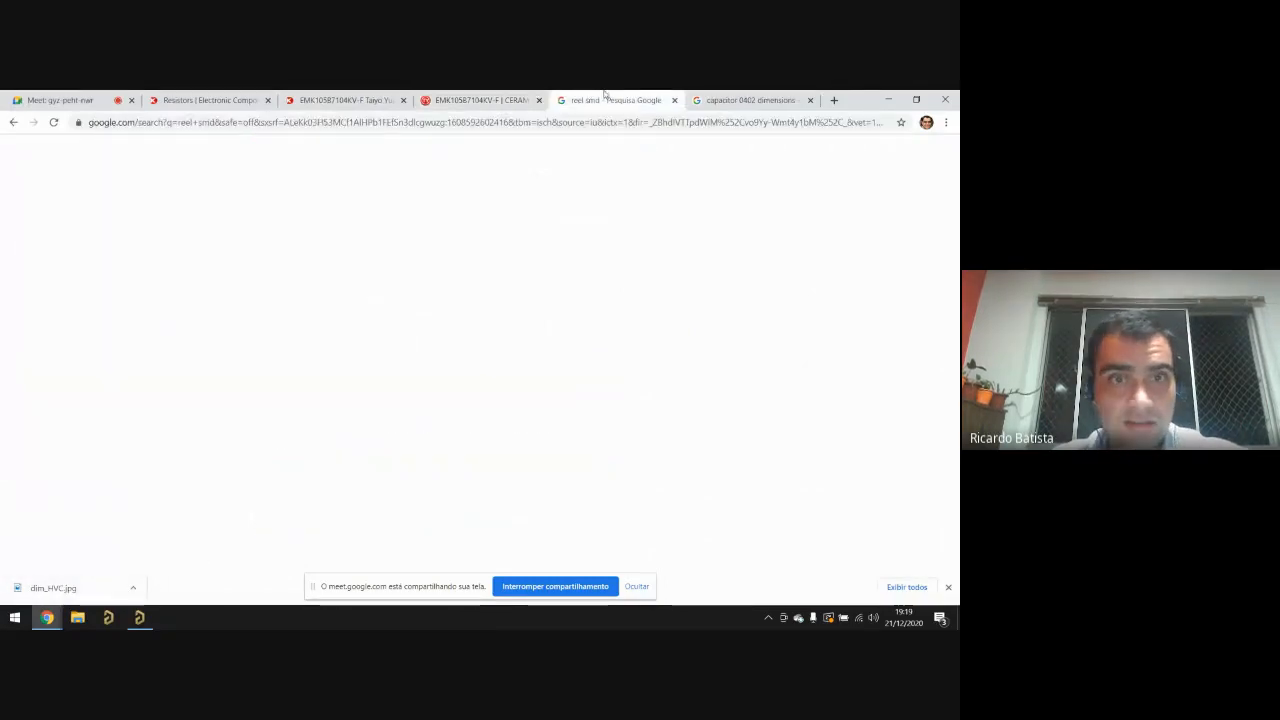
{"action": "left_click", "coordinate": [482, 101]}
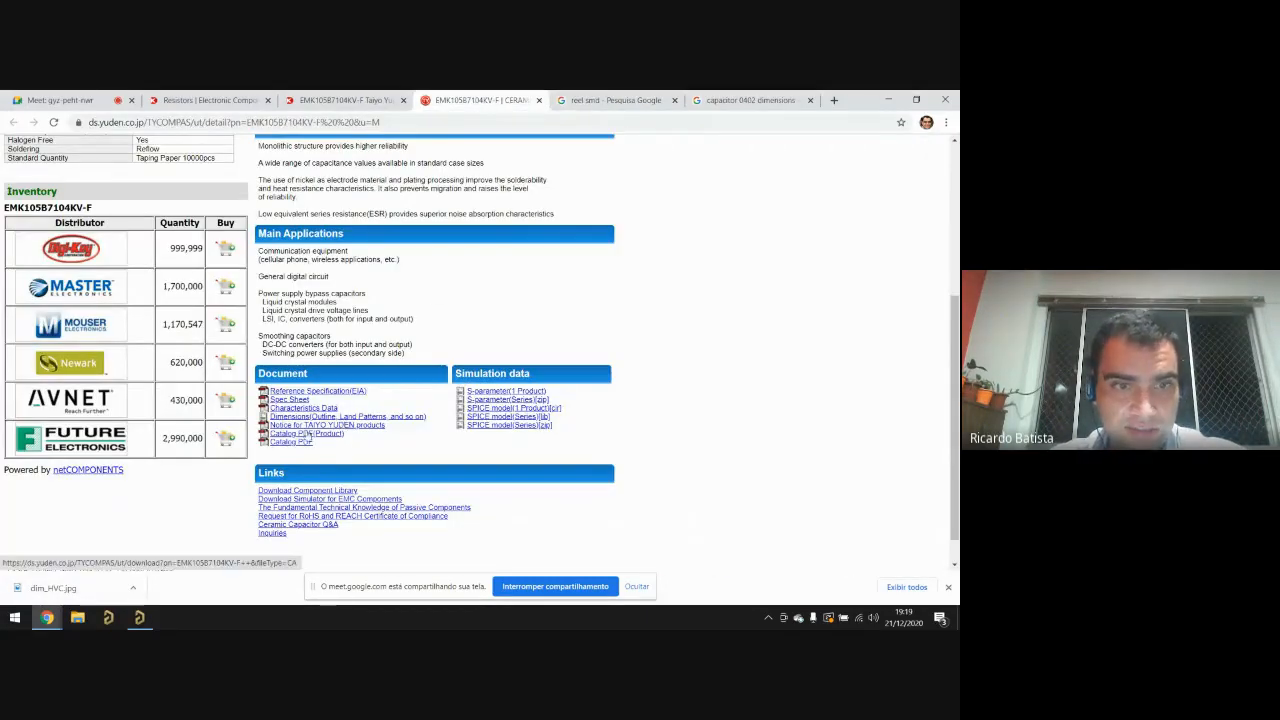
Step: Download the Dimensions document again, replacing dim_HVC.jpg in Downloads, and open the image maximized in Photos
{"action": "left_click", "coordinate": [312, 417]}
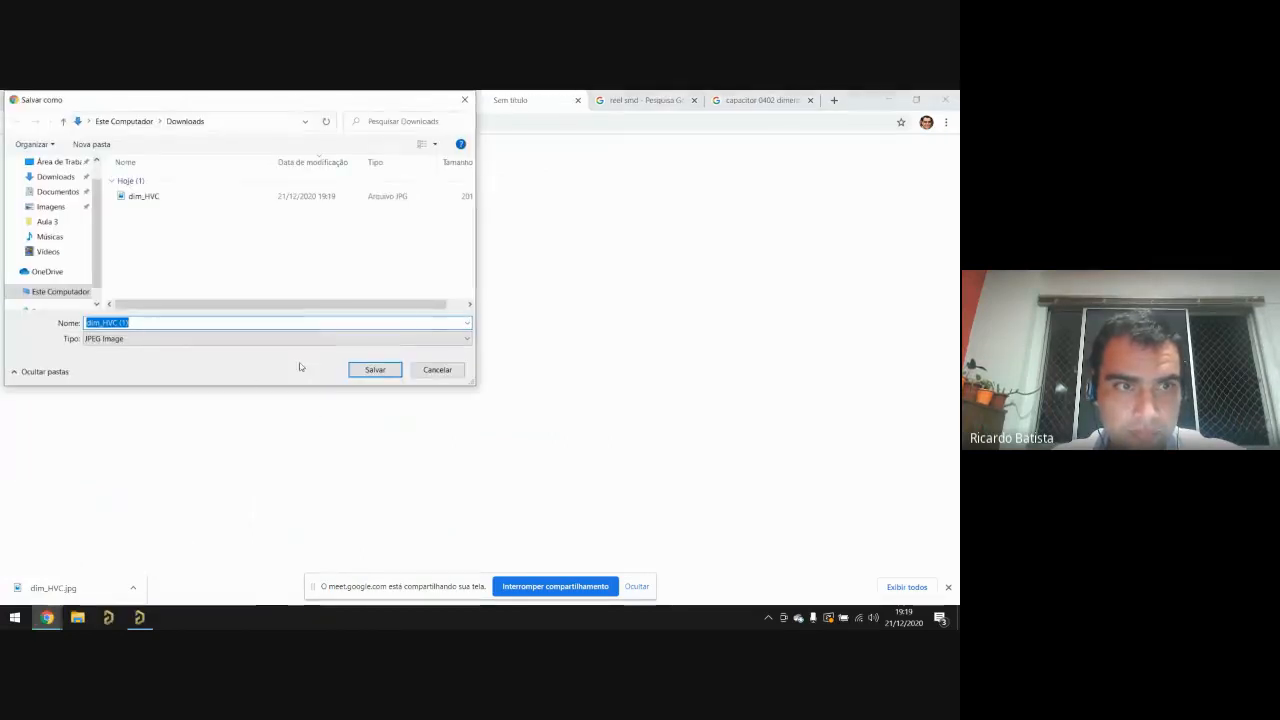
{"action": "double_click", "coordinate": [181, 196]}
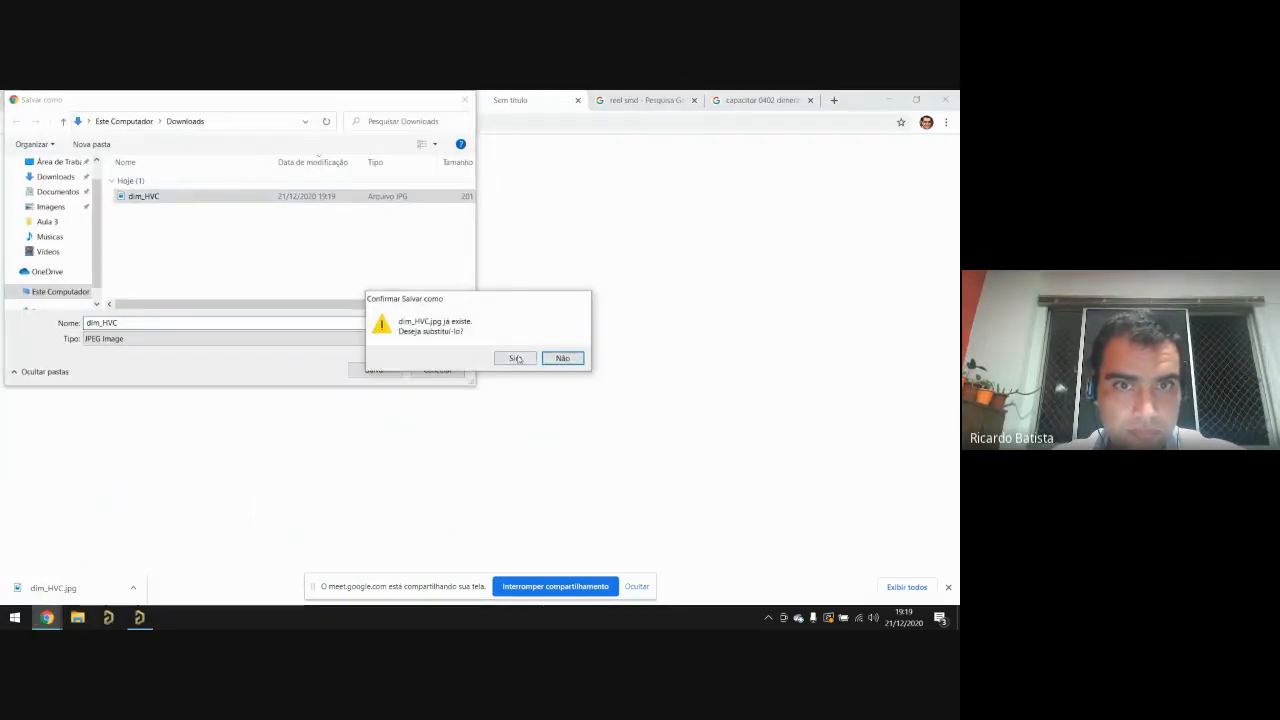
{"action": "left_click", "coordinate": [510, 362]}
{"action": "left_click", "coordinate": [86, 589]}
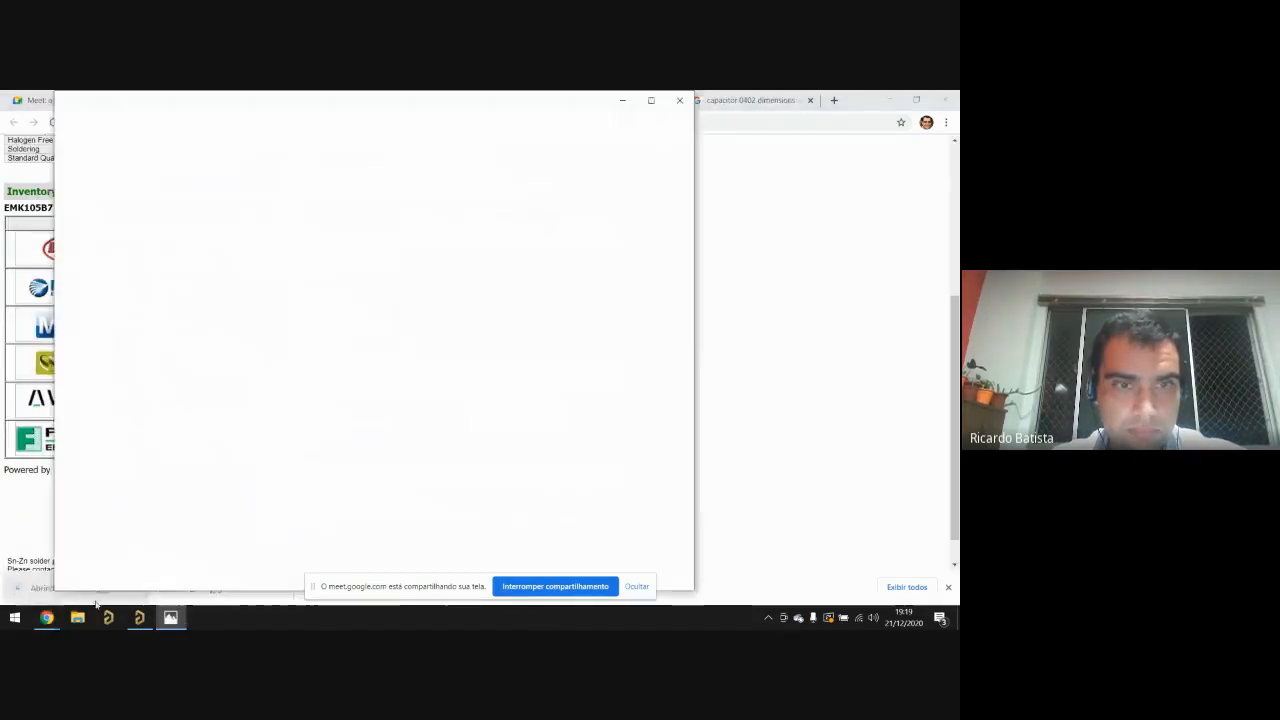
{"action": "left_click", "coordinate": [651, 100]}
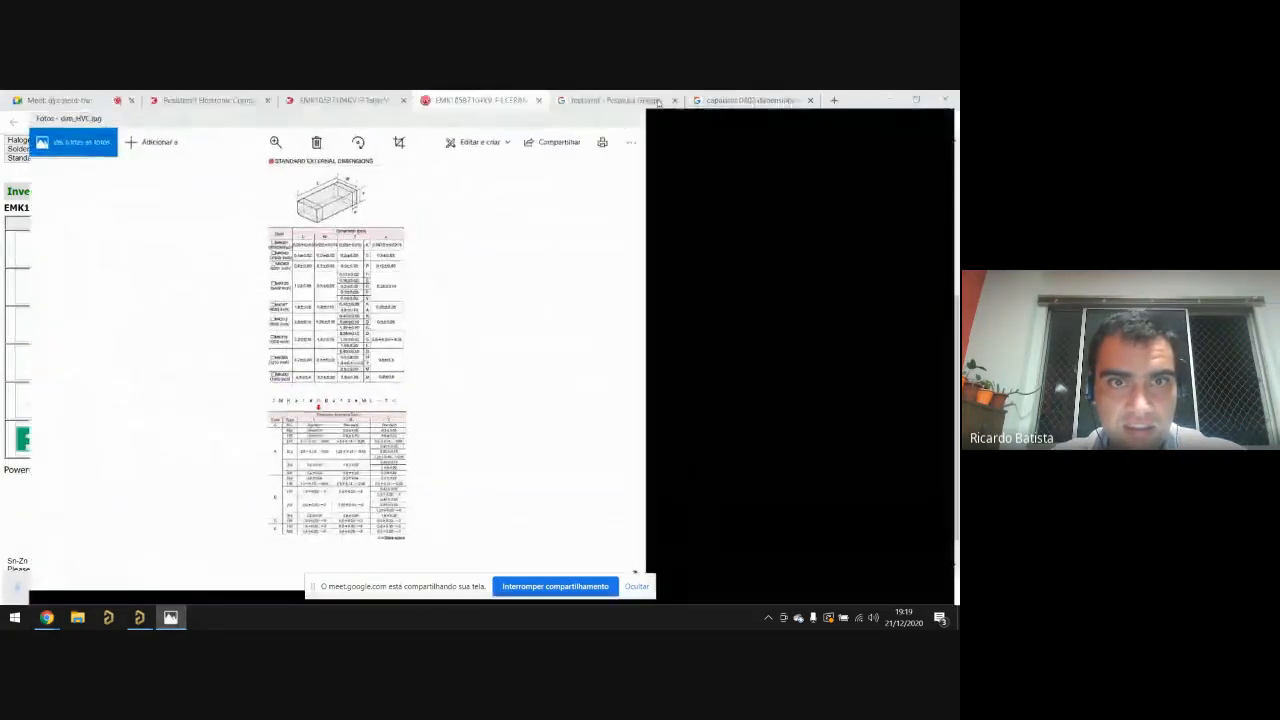
Step: Enlarge the Standard External Dimensions image and examine the L, W, T and e dimensions for the MK105 (0402 inch) type
{"action": "scroll", "coordinate": [478, 300], "scroll_direction": "down", "scroll_amount": 2}
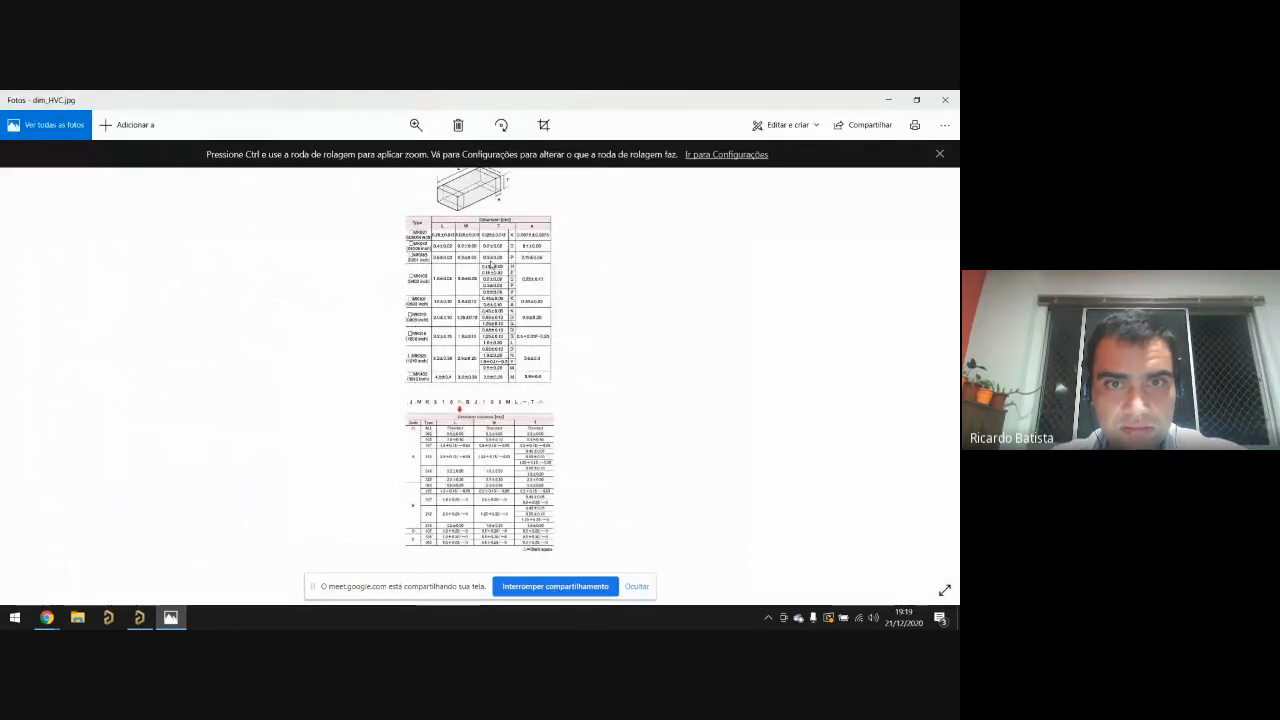
{"action": "scroll", "coordinate": [490, 320], "scroll_direction": "up", "scroll_amount": 4, "text": "ctrl"}
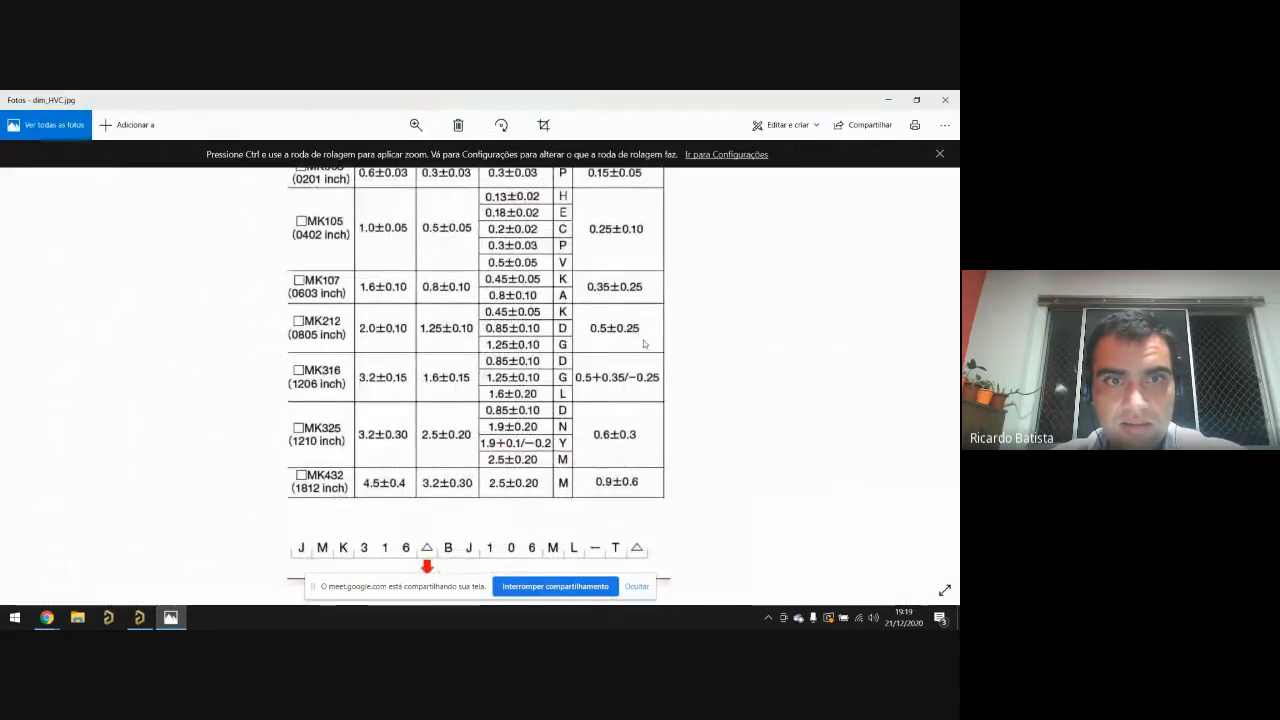
{"action": "scroll", "coordinate": [638, 312], "scroll_direction": "up", "scroll_amount": 1}
{"action": "scroll", "coordinate": [638, 312], "scroll_direction": "up", "scroll_amount": 3}
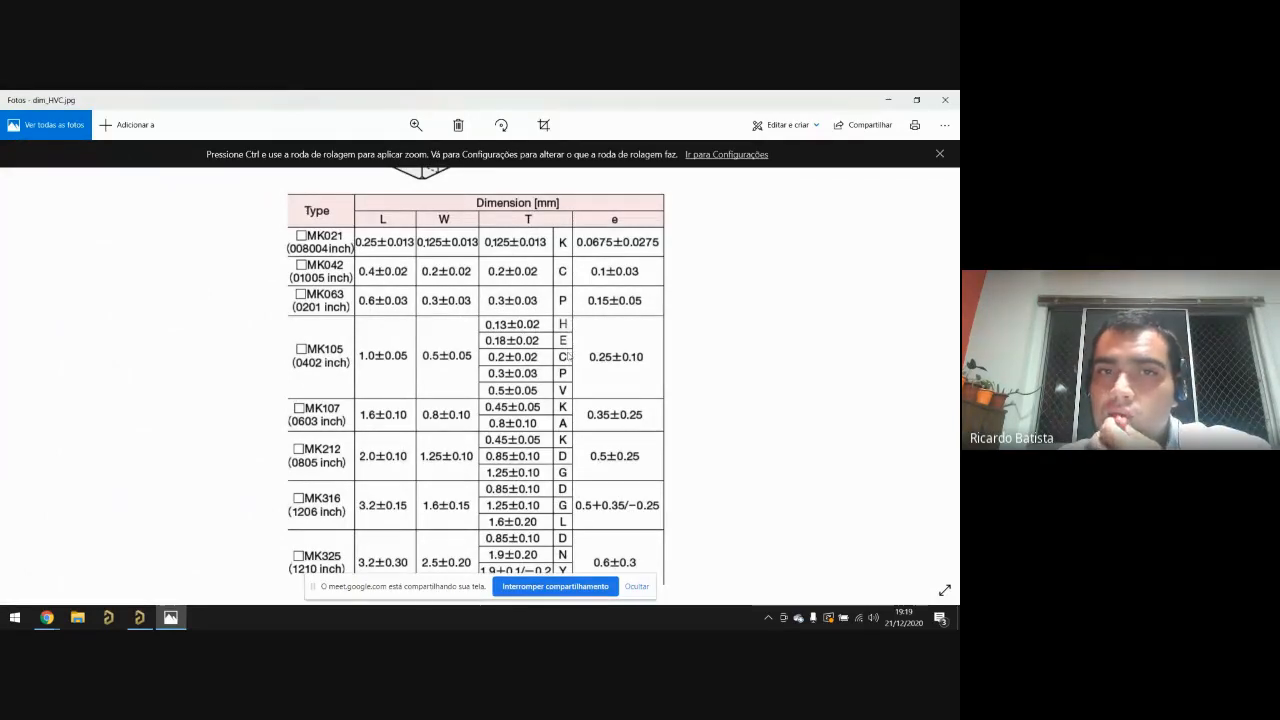
{"action": "scroll", "coordinate": [566, 356], "scroll_direction": "up", "scroll_amount": 5}
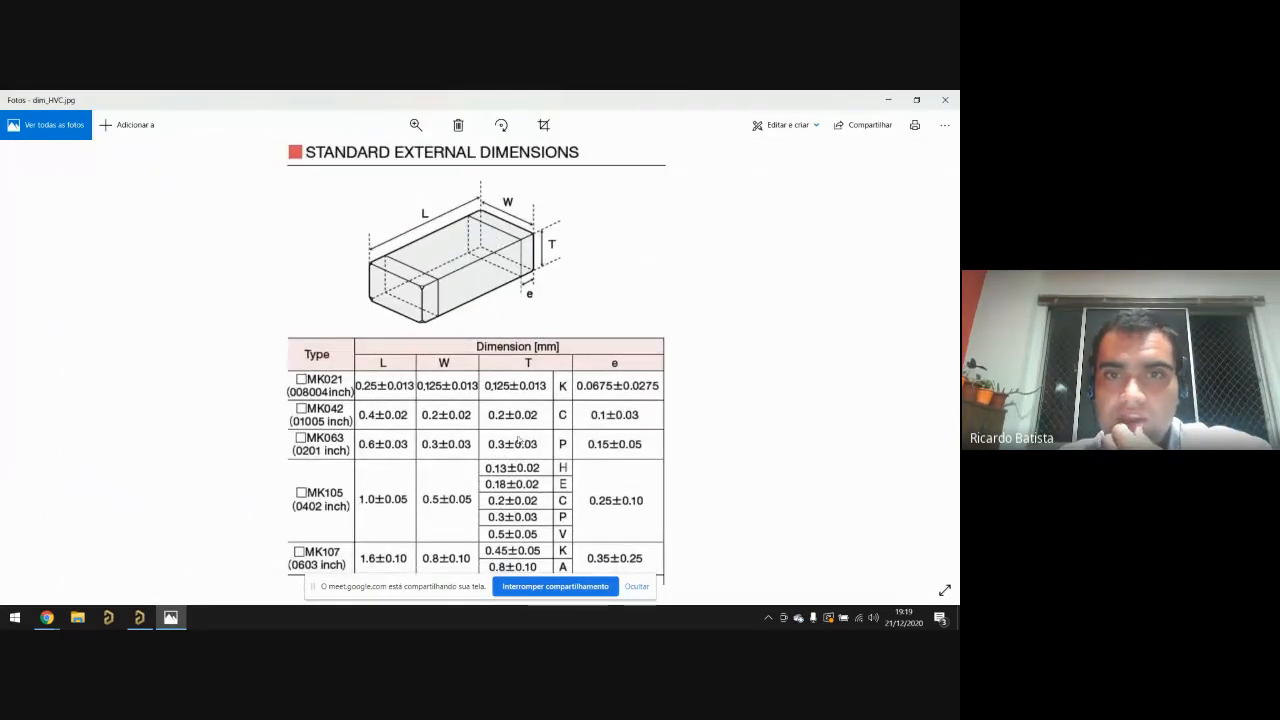
{"action": "scroll", "coordinate": [537, 378], "scroll_direction": "down", "scroll_amount": 3}
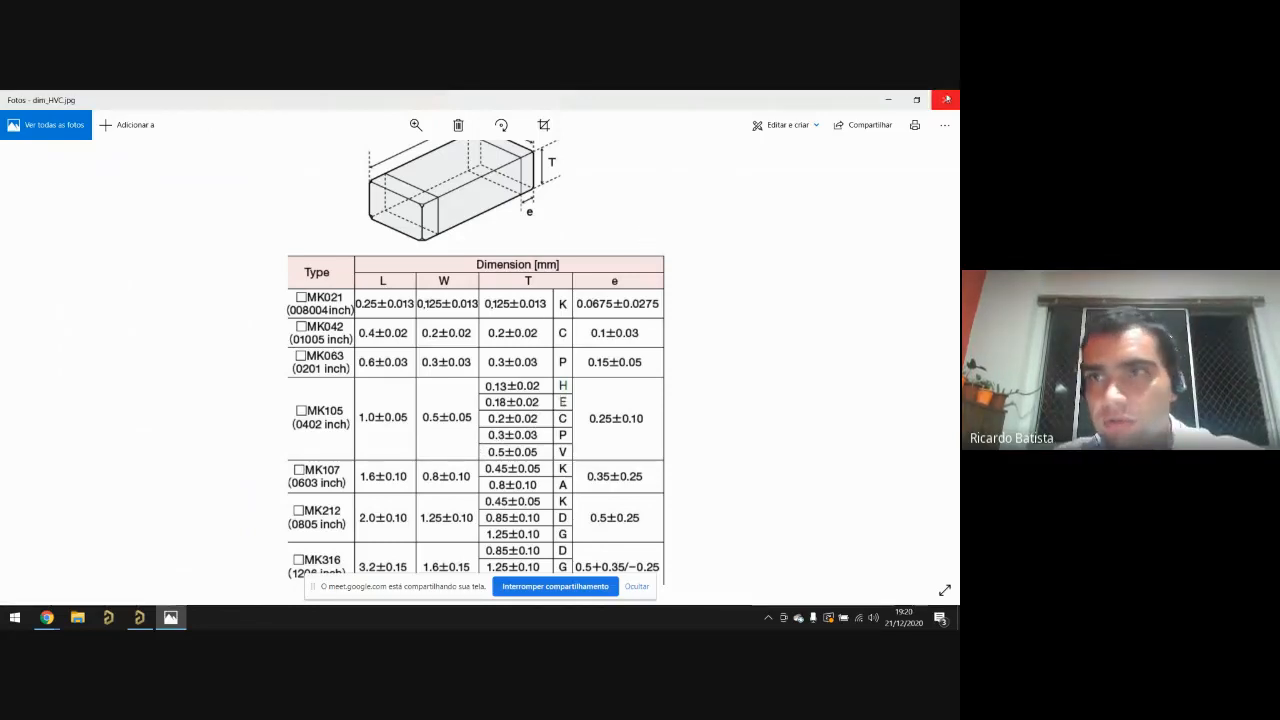
Step: Switch to Altium Designer, bring up PCB1.PcbDoc and add a new schematic library to the aula2 project
{"action": "left_click", "coordinate": [139, 617]}
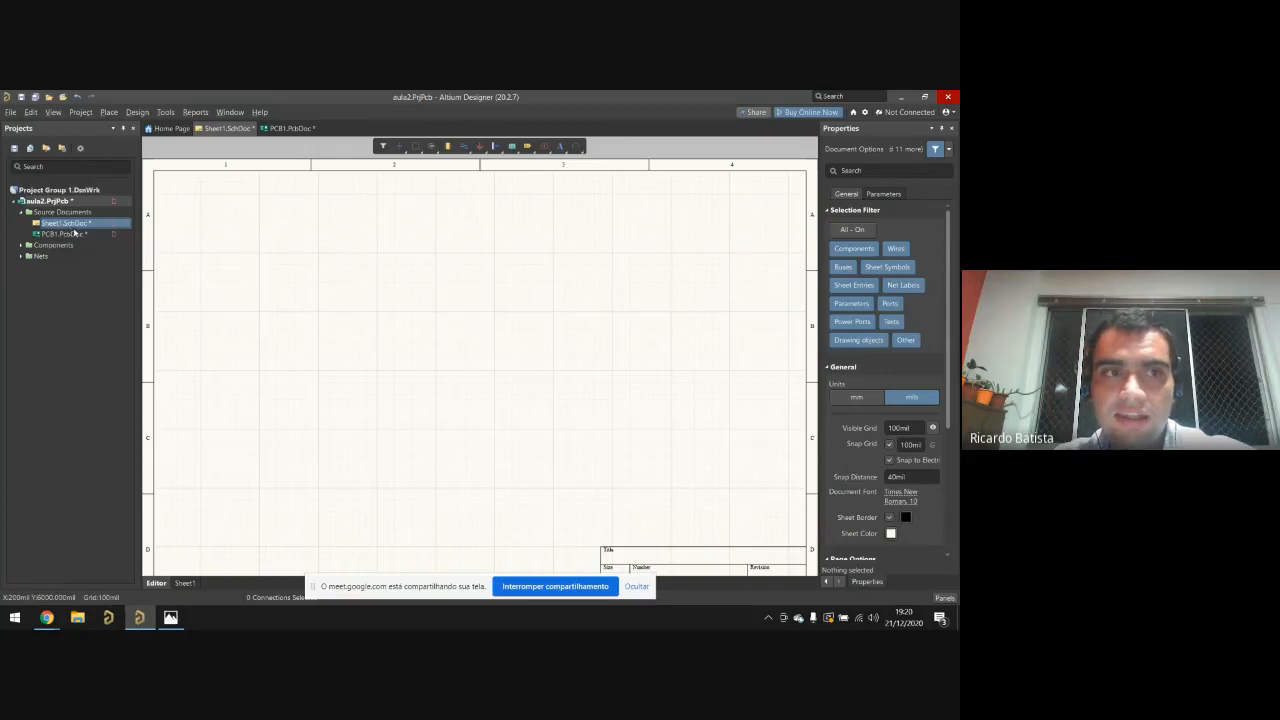
{"action": "double_click", "coordinate": [70, 234]}
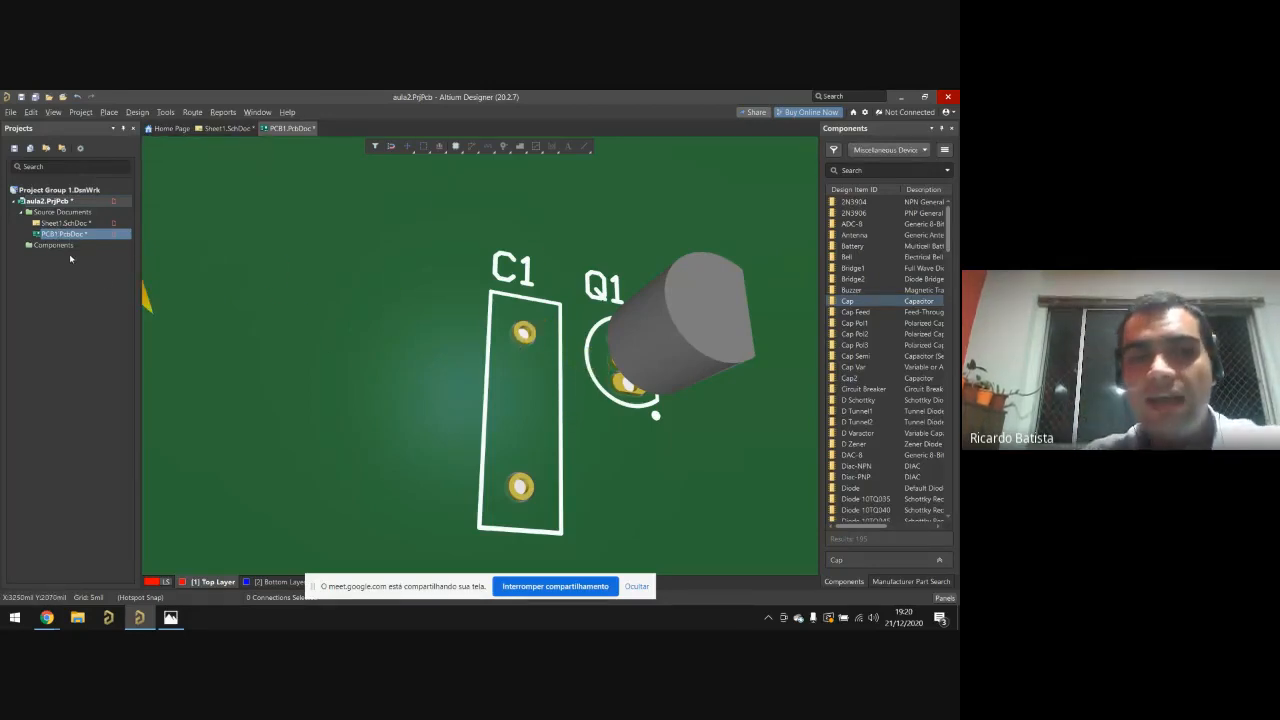
{"action": "right_click", "coordinate": [46, 203]}
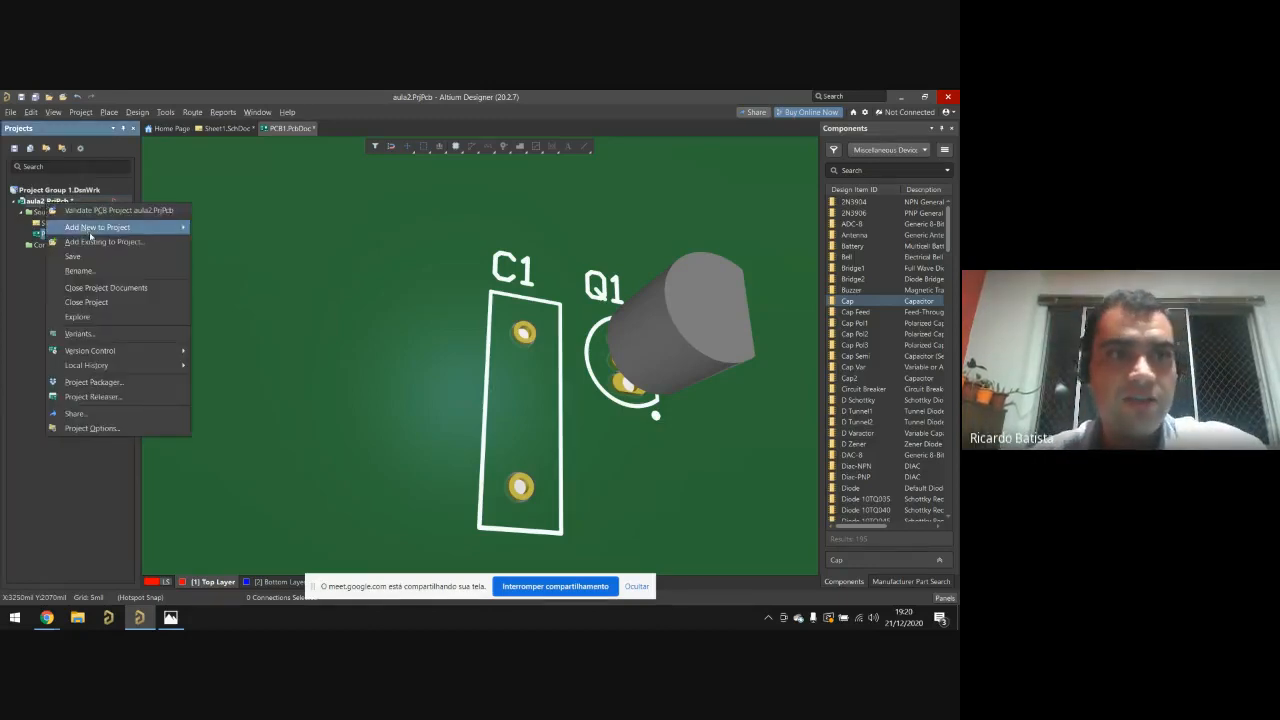
{"action": "mouse_move", "coordinate": [90, 230]}
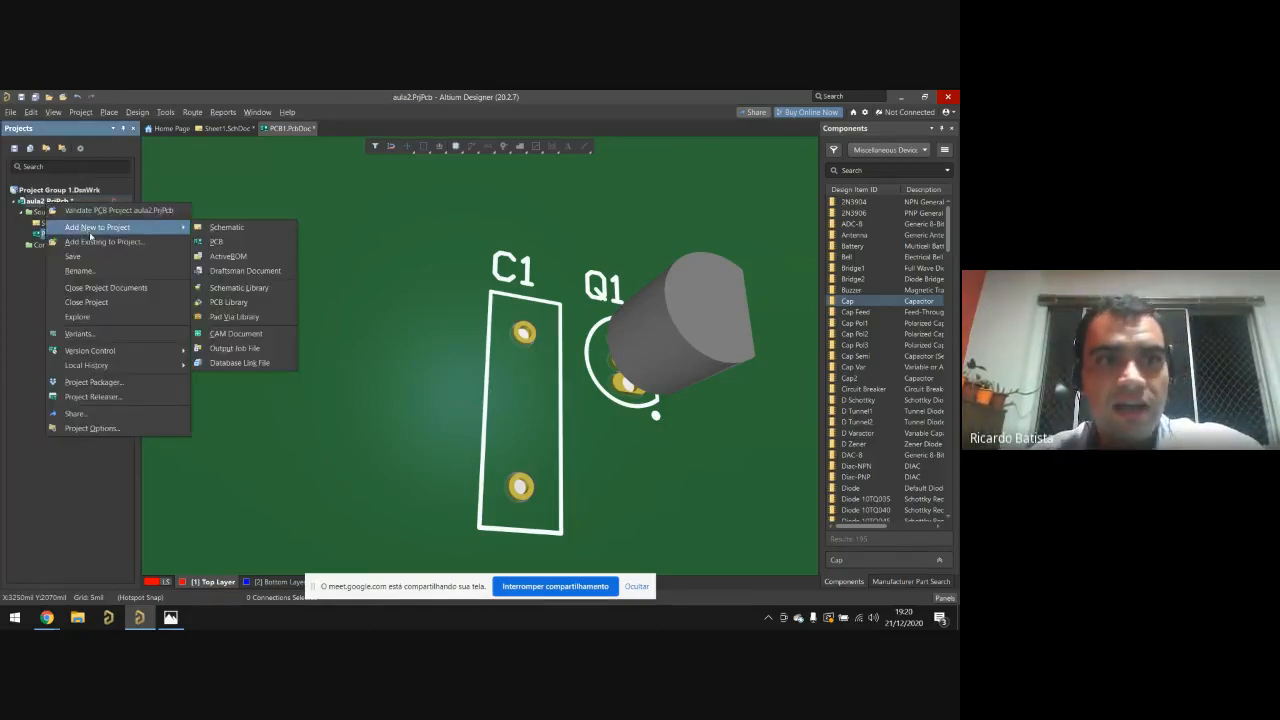
{"action": "left_click", "coordinate": [269, 292]}
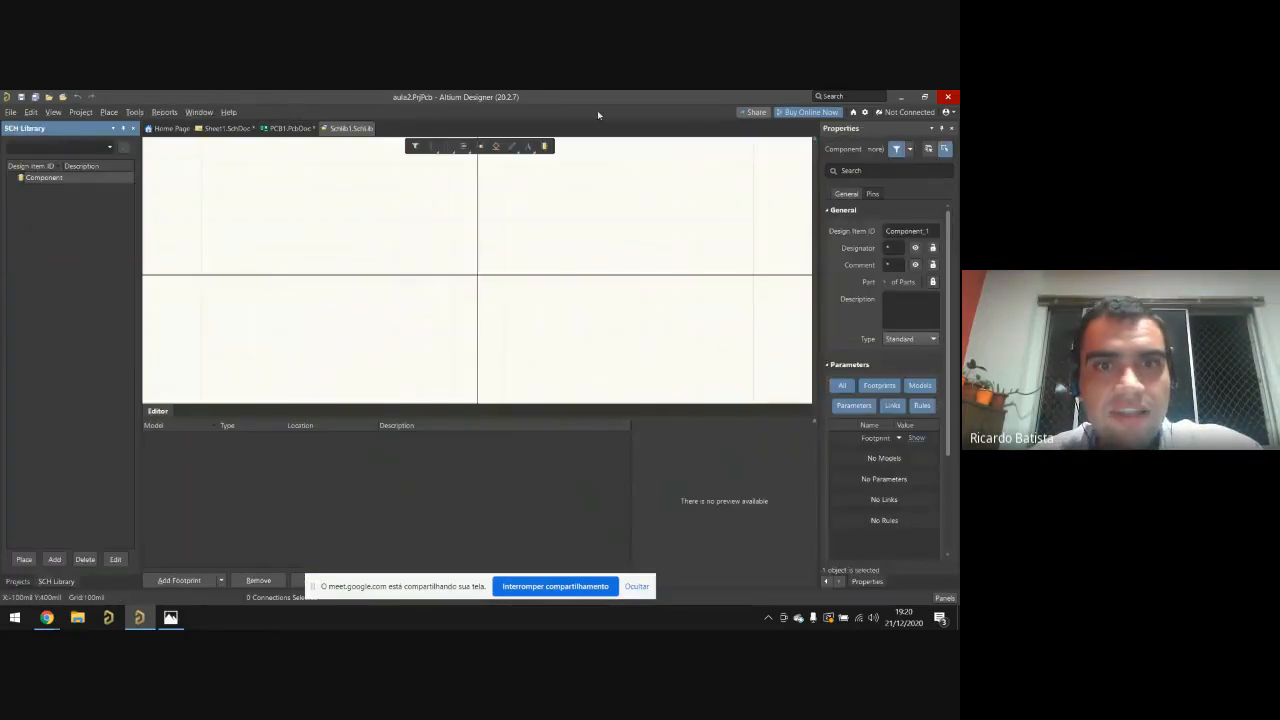
Step: Check the new library in the project tree, return to the library's component list and open the component's properties
{"action": "left_click", "coordinate": [18, 581]}
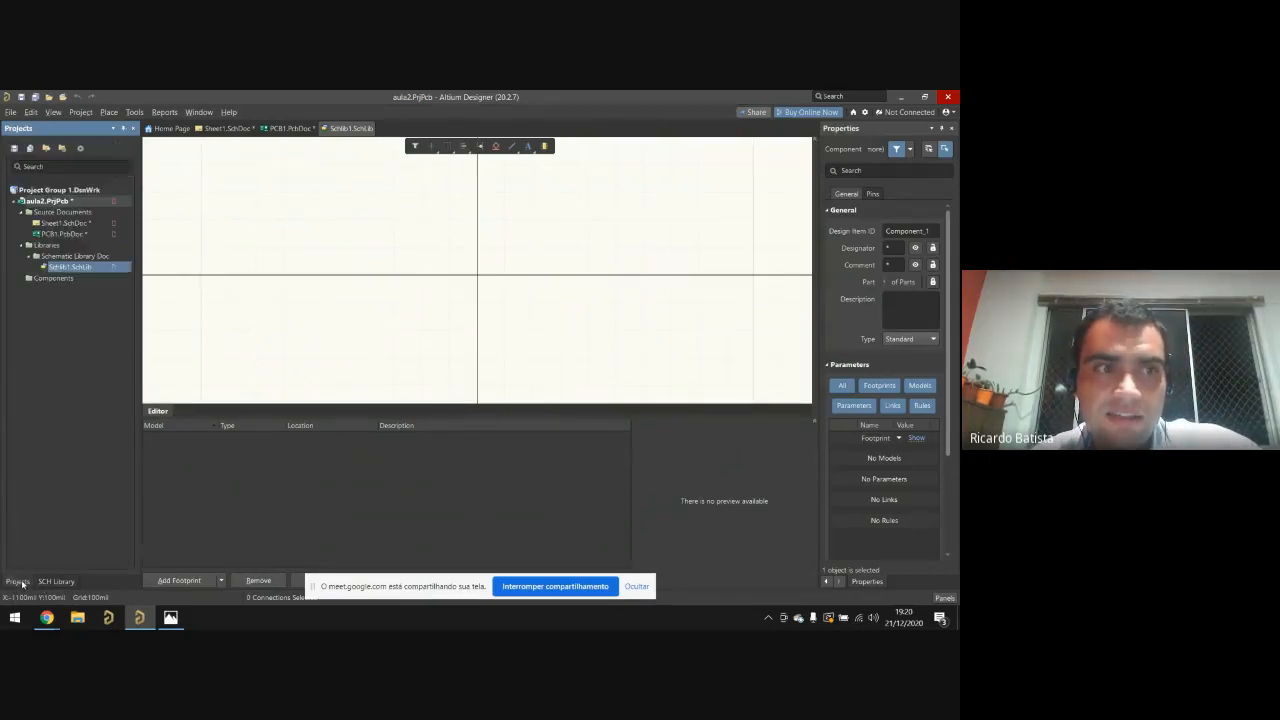
{"action": "left_click", "coordinate": [55, 584]}
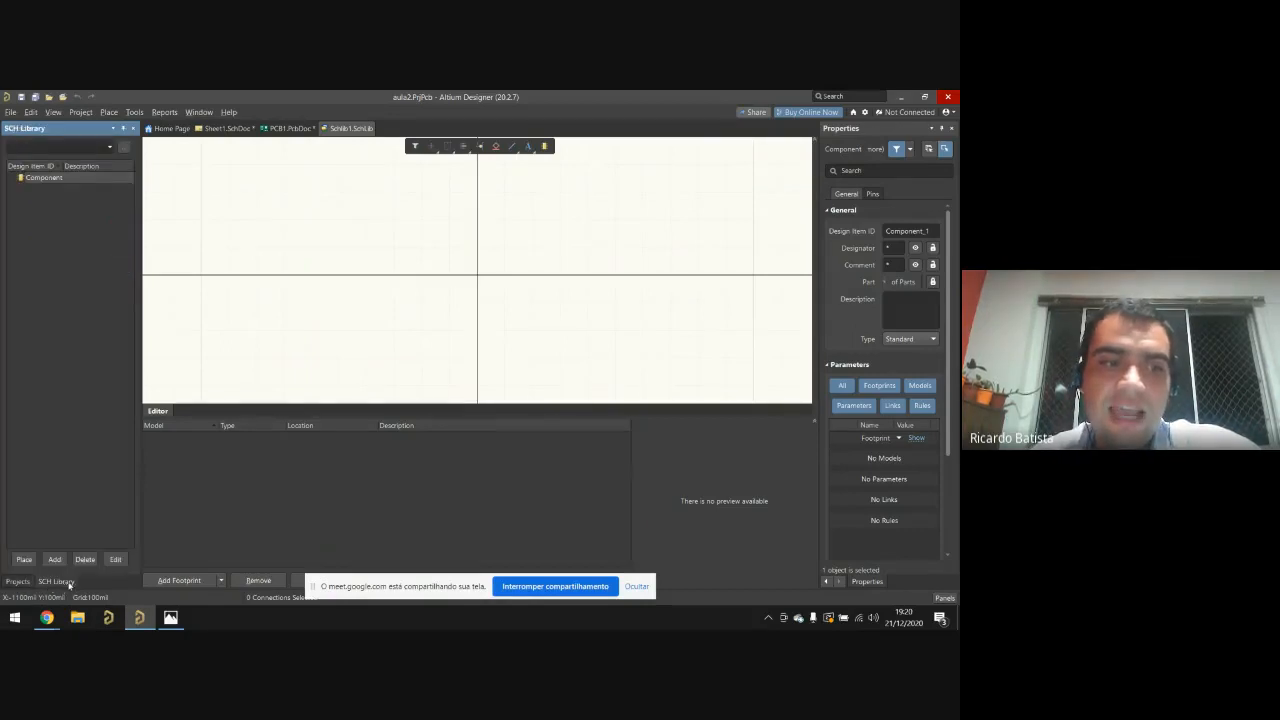
{"action": "double_click", "coordinate": [56, 178]}
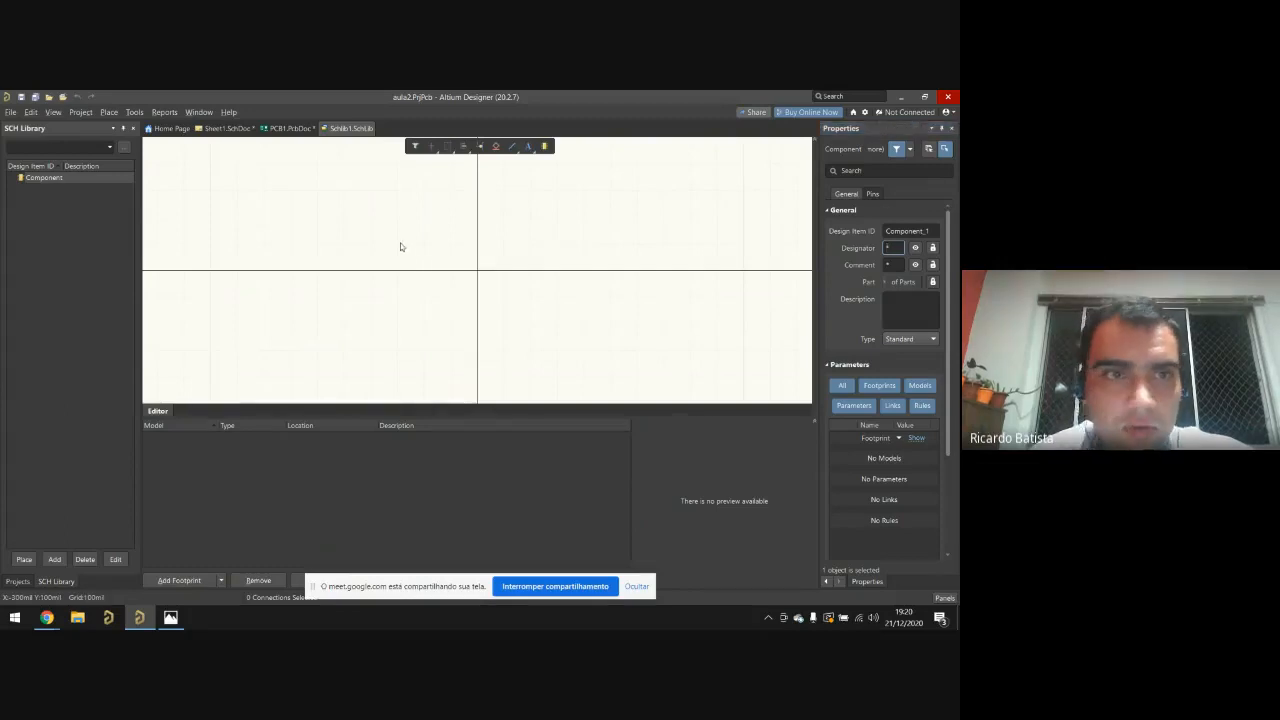
Step: Place a pin on the horizontal axis with its connection point at X -400 mil, Y 0
{"action": "scroll", "coordinate": [420, 264], "scroll_direction": "down", "scroll_amount": 1, "text": "shift"}
{"action": "scroll", "coordinate": [431, 267], "scroll_direction": "up", "scroll_amount": 1, "text": "shift"}
{"action": "scroll", "coordinate": [429, 267], "scroll_direction": "down", "scroll_amount": 4, "text": "ctrl"}
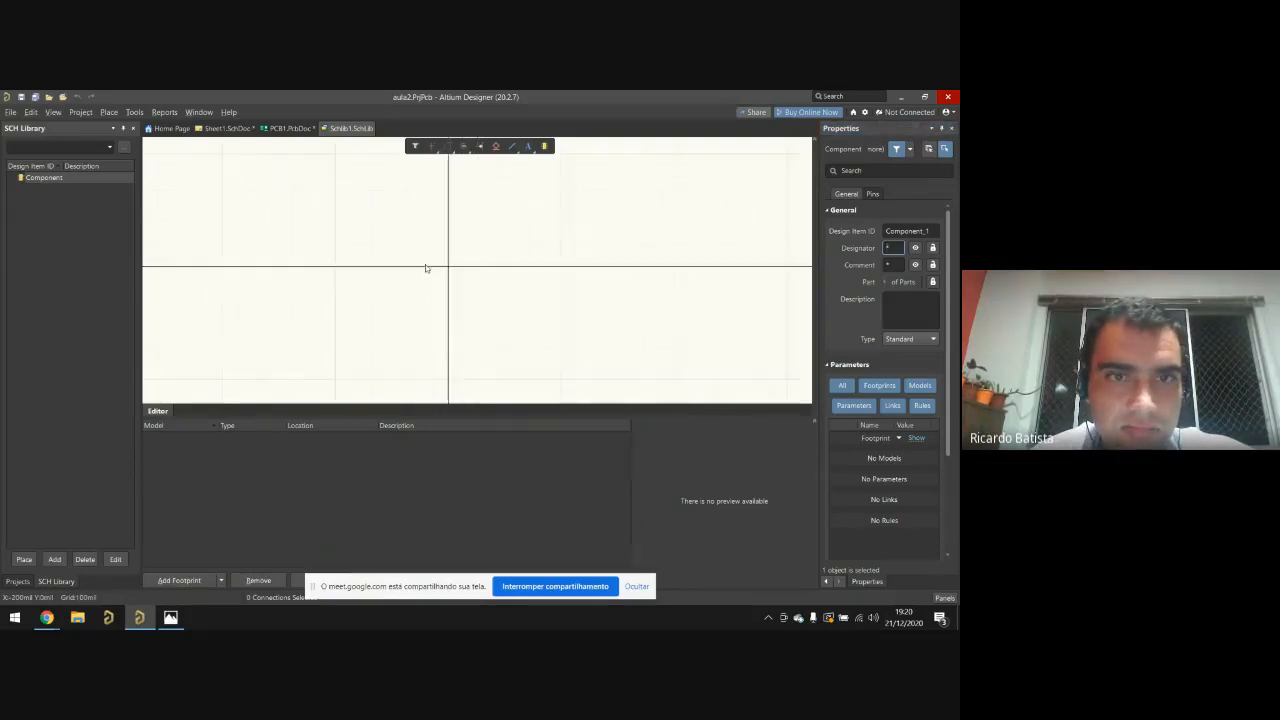
{"action": "scroll", "coordinate": [425, 266], "scroll_direction": "up", "scroll_amount": 3, "text": "ctrl"}
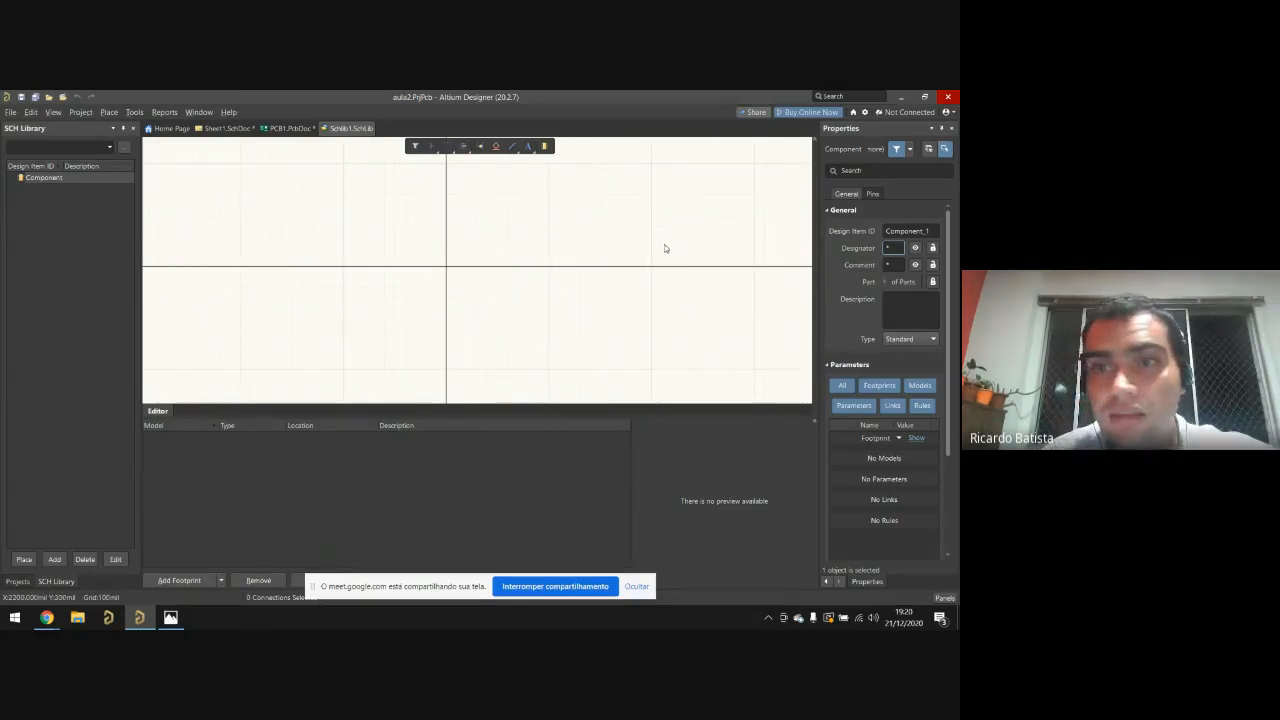
{"action": "key", "text": "p"}
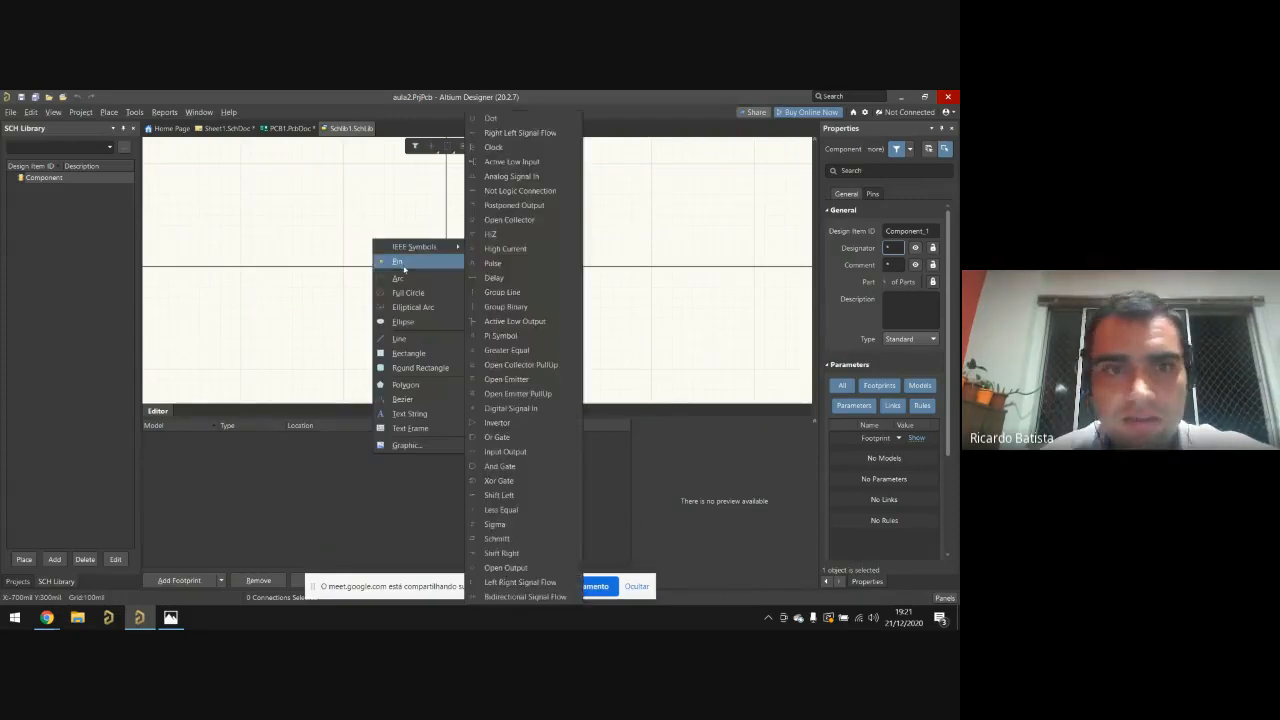
{"action": "left_click", "coordinate": [429, 263]}
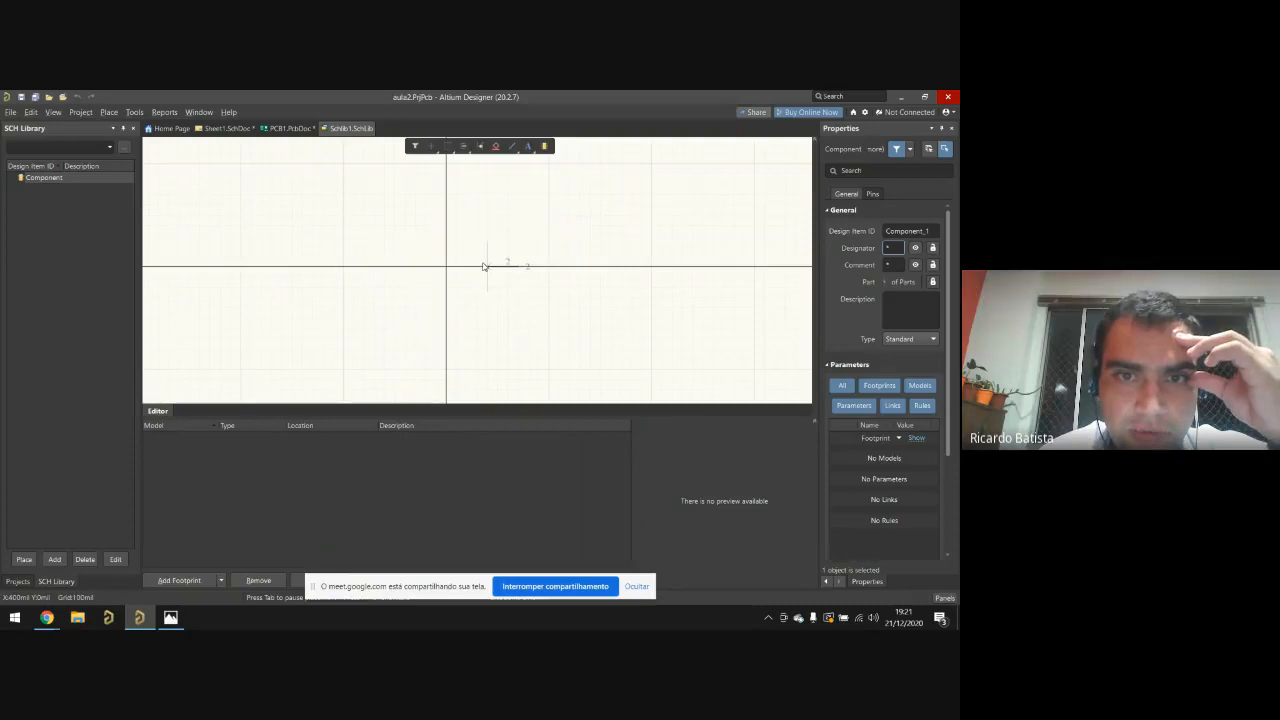
{"action": "left_click", "coordinate": [377, 266]}
{"action": "key", "text": "Escape"}
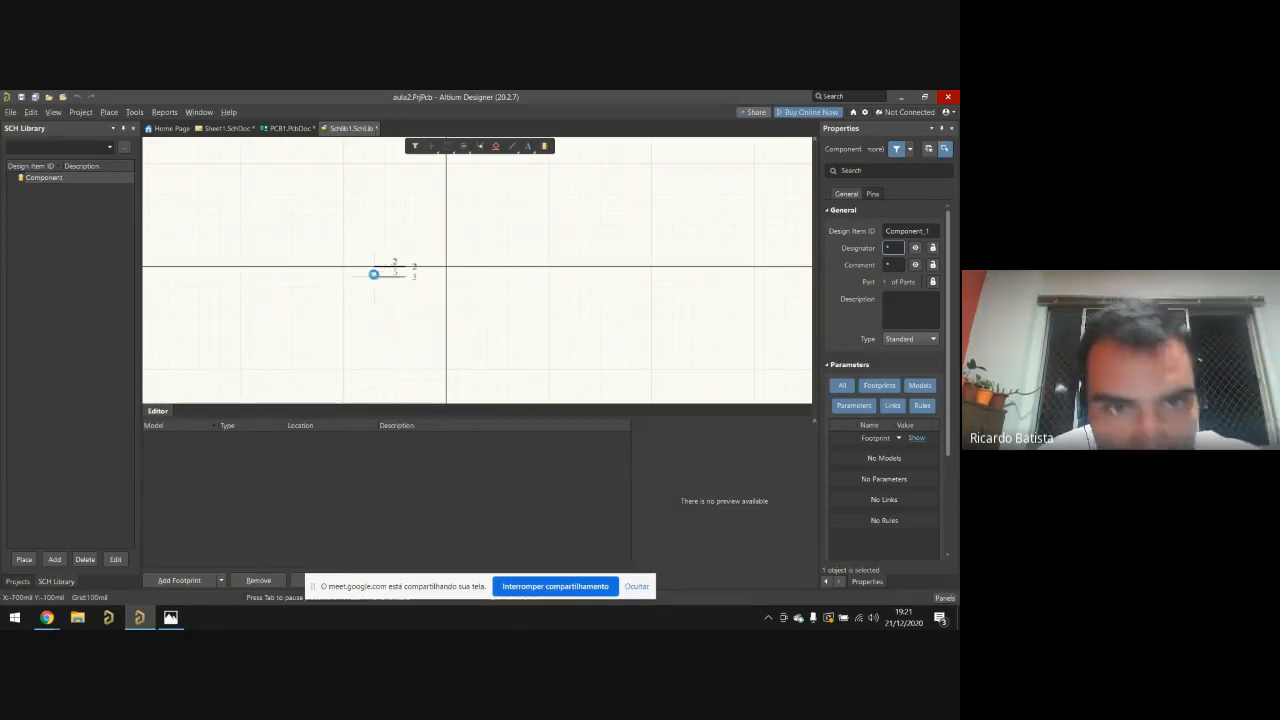
Step: Select the placed pin and examine its two ends up close to identify the electrical connection point
{"action": "scroll", "coordinate": [376, 269], "scroll_direction": "up", "scroll_amount": 2, "text": "ctrl"}
{"action": "scroll", "coordinate": [383, 270], "scroll_direction": "up", "scroll_amount": 3, "text": "ctrl"}
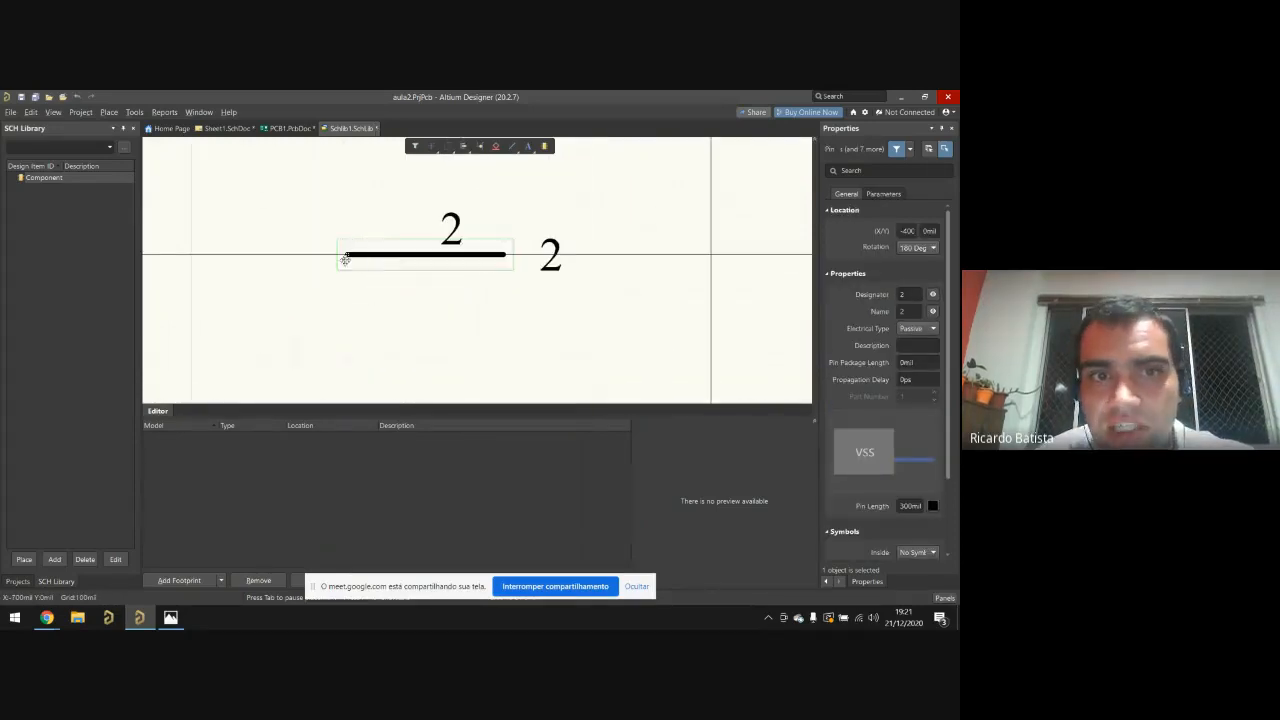
{"action": "left_click", "coordinate": [354, 295]}
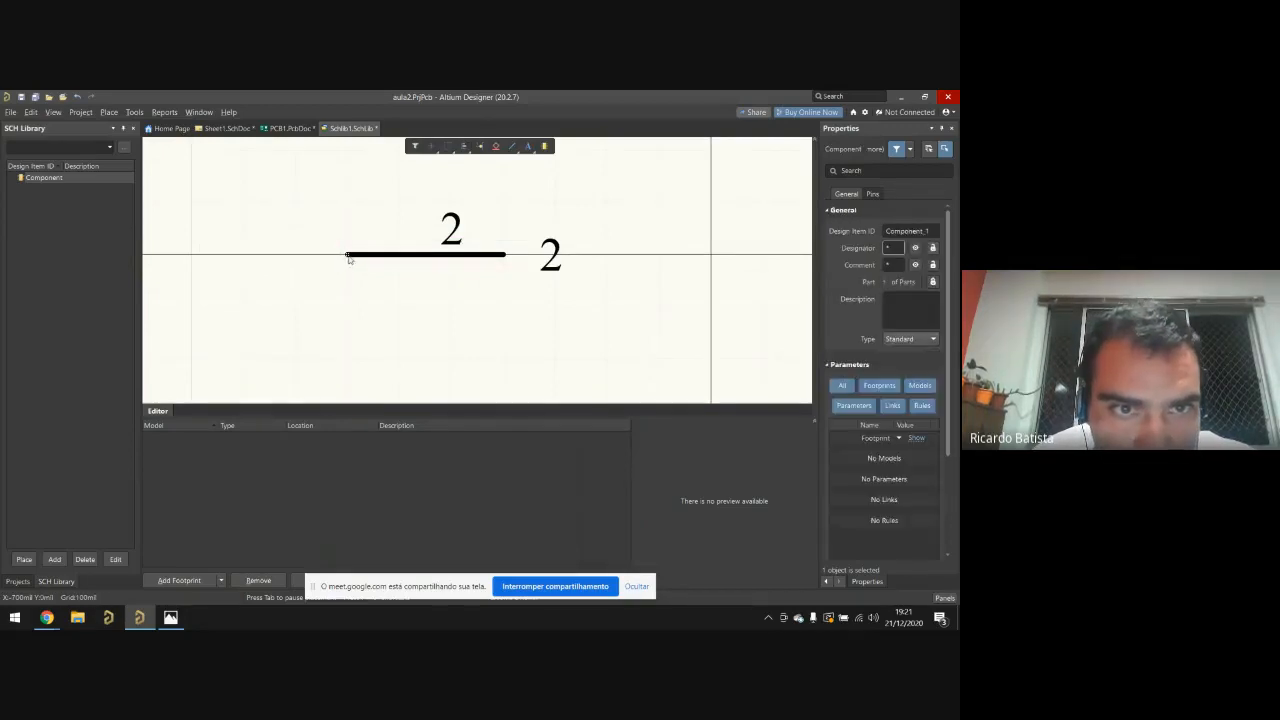
{"action": "left_click", "coordinate": [351, 261]}
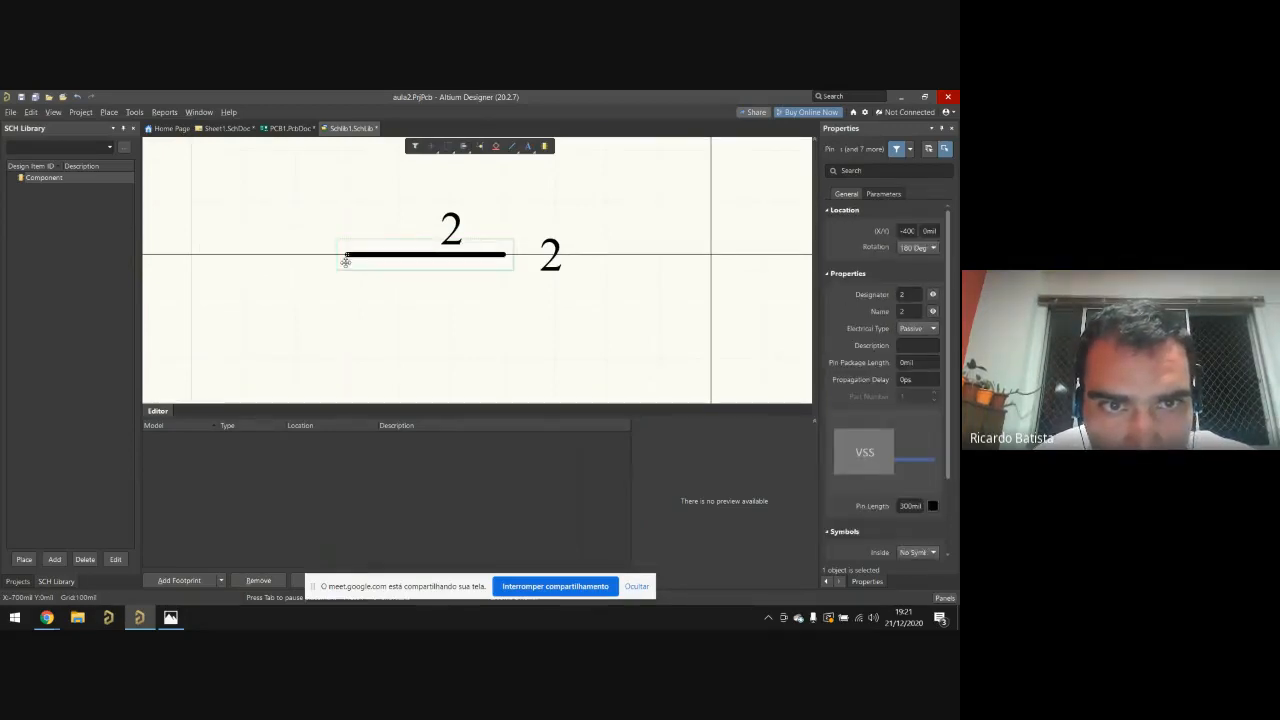
{"action": "scroll", "coordinate": [351, 261], "scroll_direction": "up", "scroll_amount": 5, "text": "ctrl"}
{"action": "scroll", "coordinate": [347, 241], "scroll_direction": "down", "scroll_amount": 3, "text": "ctrl"}
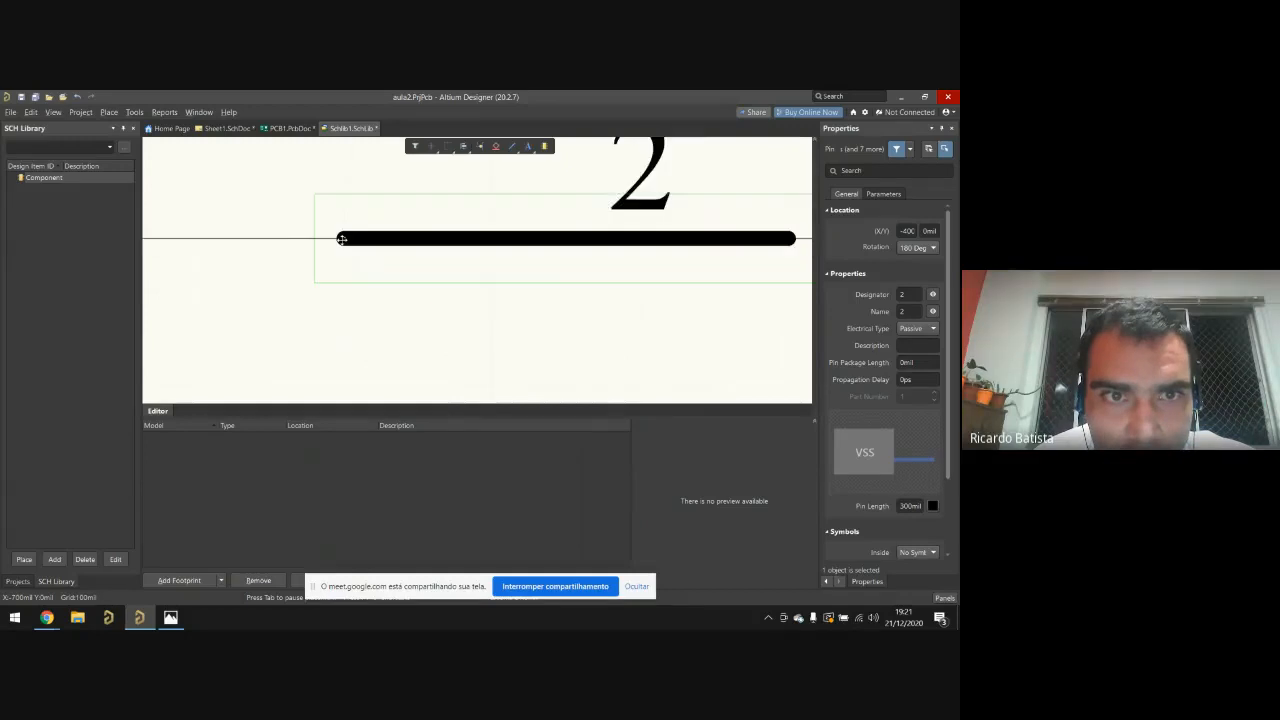
{"action": "scroll", "coordinate": [398, 280], "scroll_direction": "down", "scroll_amount": 3, "text": "ctrl"}
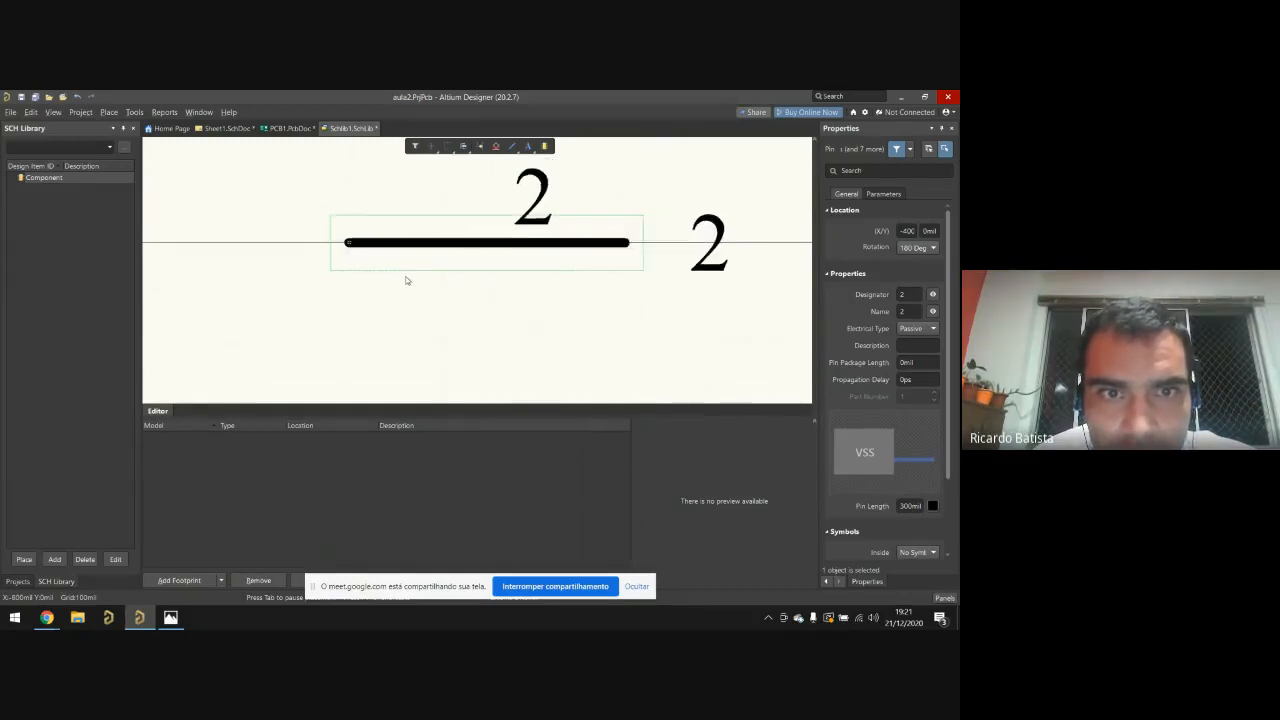
{"action": "scroll", "coordinate": [403, 269], "scroll_direction": "down", "scroll_amount": 1, "text": "ctrl"}
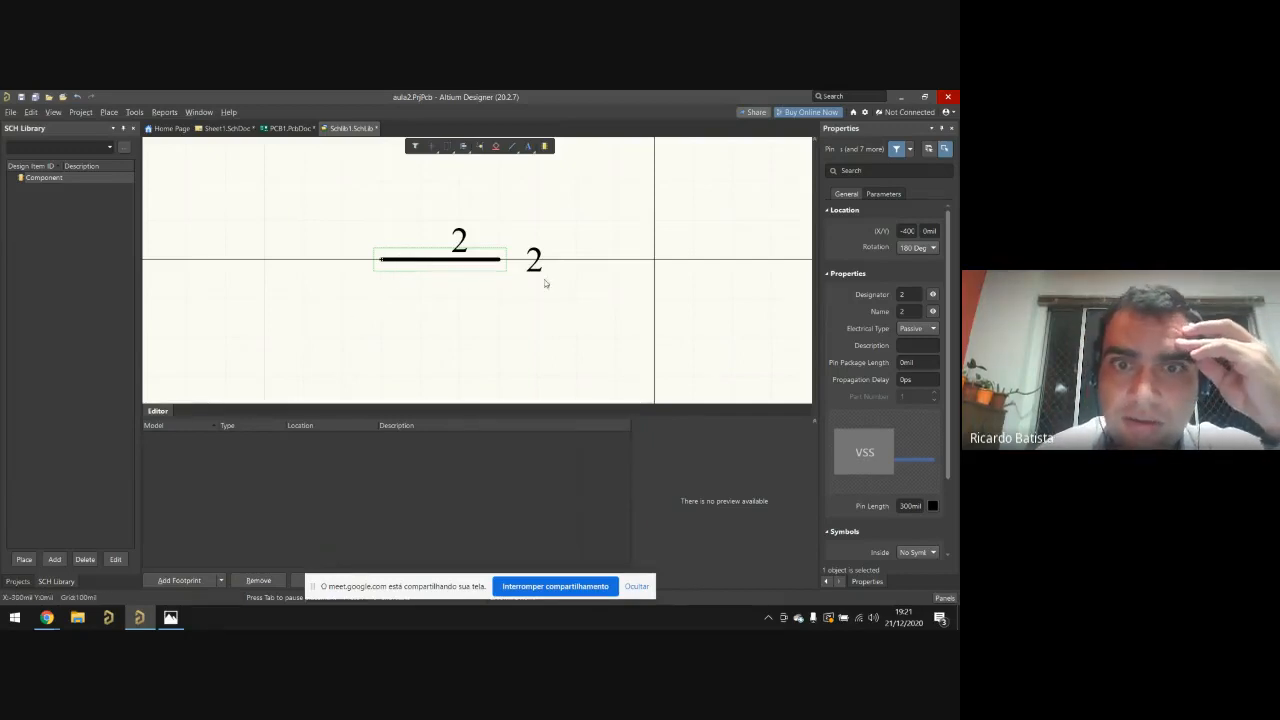
{"action": "left_click", "coordinate": [474, 308]}
{"action": "scroll", "coordinate": [432, 296], "scroll_direction": "down", "scroll_amount": 1, "text": "ctrl"}
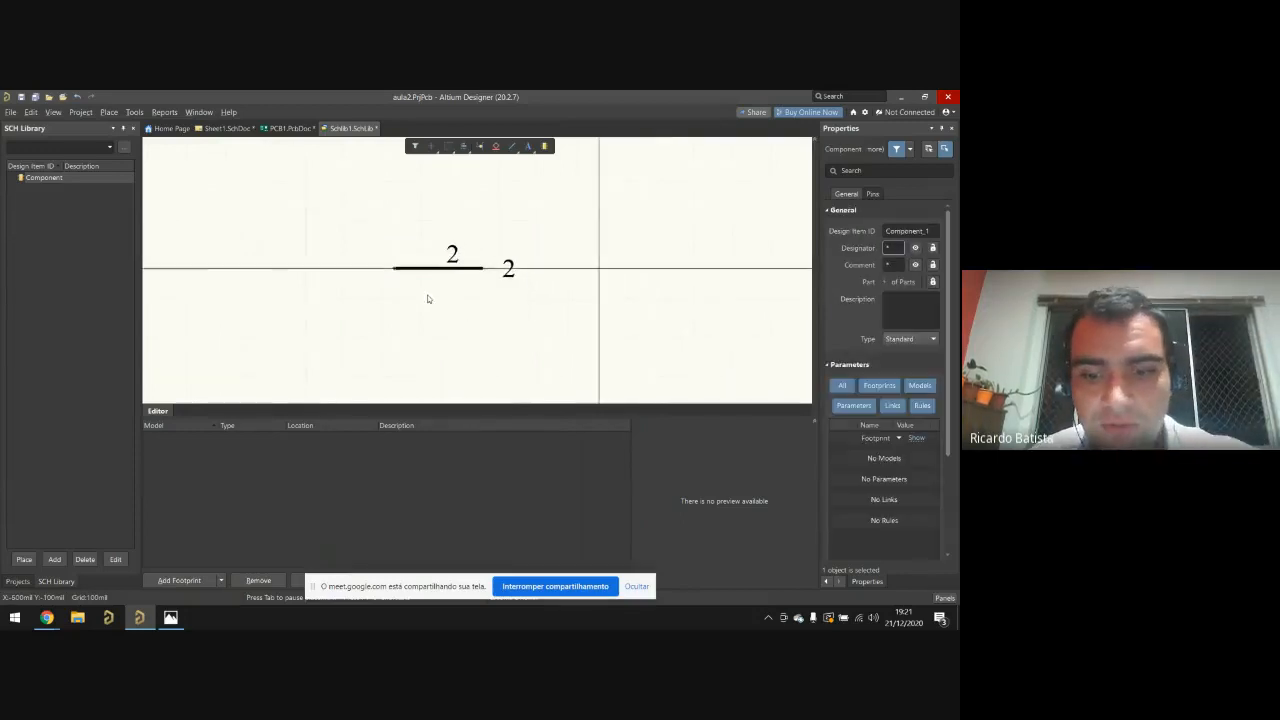
Step: Draw a 700 by 400 mil rectangle as a component body, starting at the pin's inner end
{"action": "key", "text": "p"}
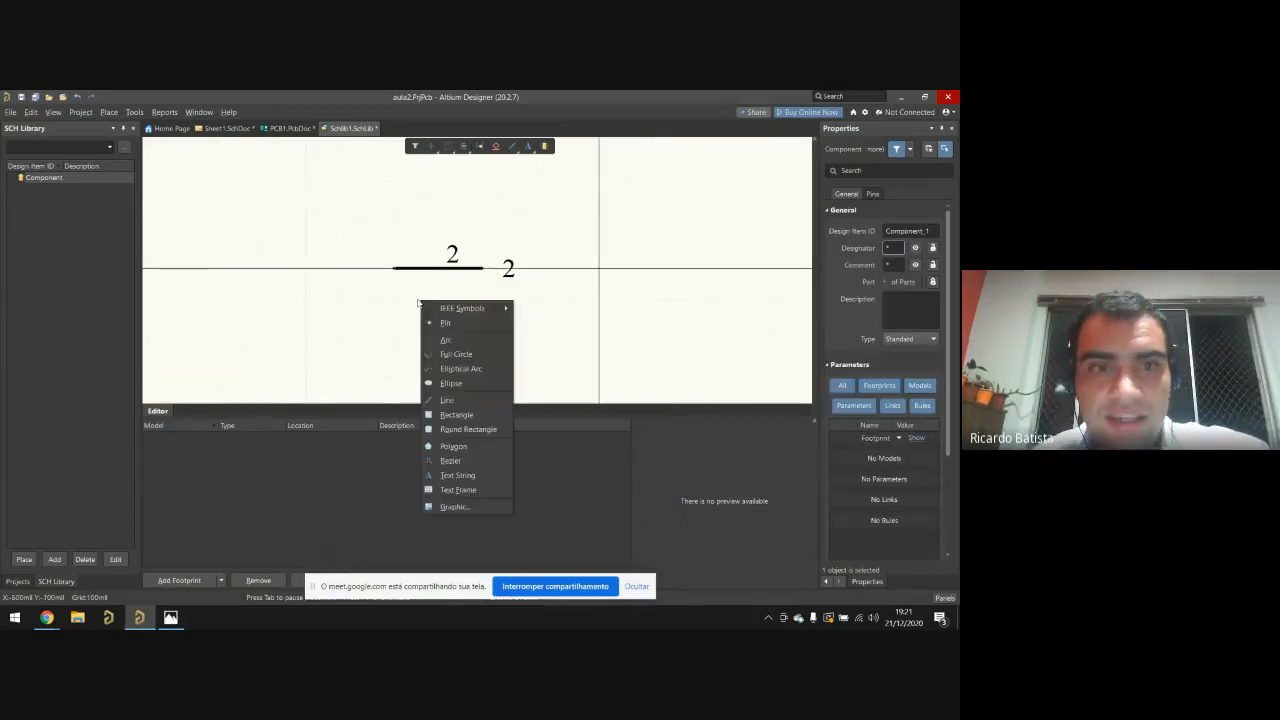
{"action": "left_click", "coordinate": [480, 414]}
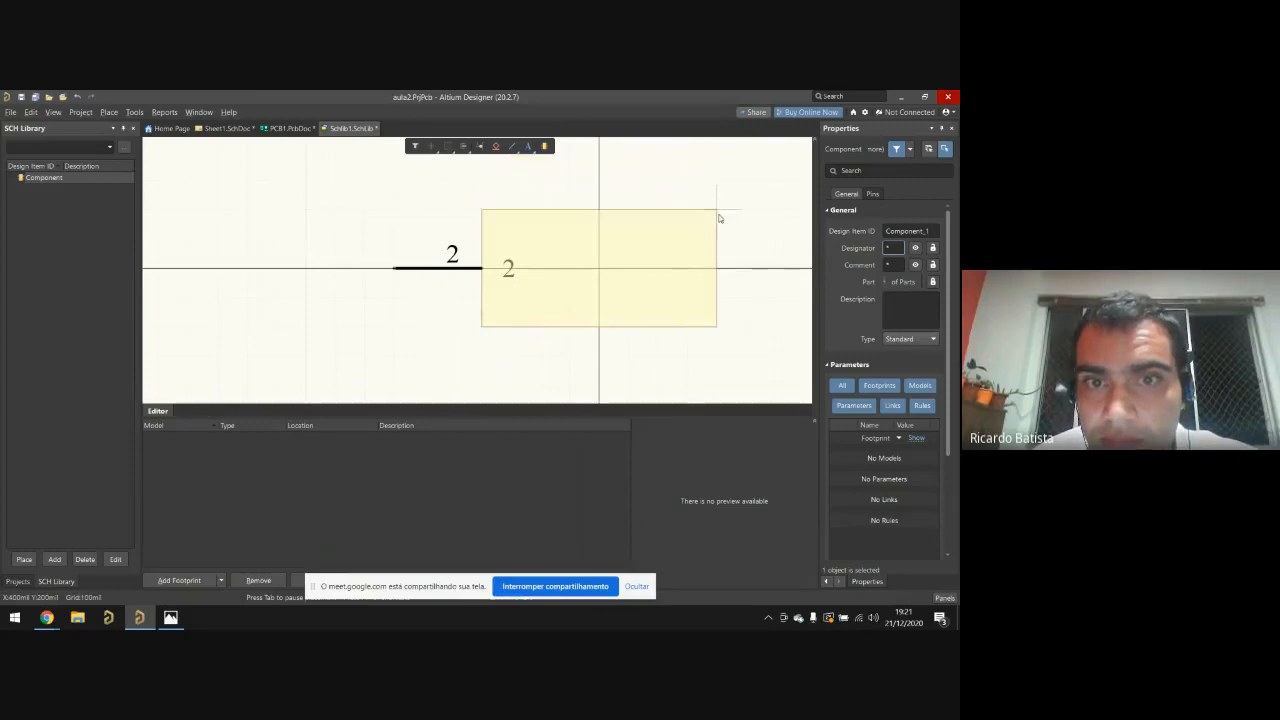
{"action": "left_click", "coordinate": [680, 220]}
{"action": "right_click", "coordinate": [672, 218]}
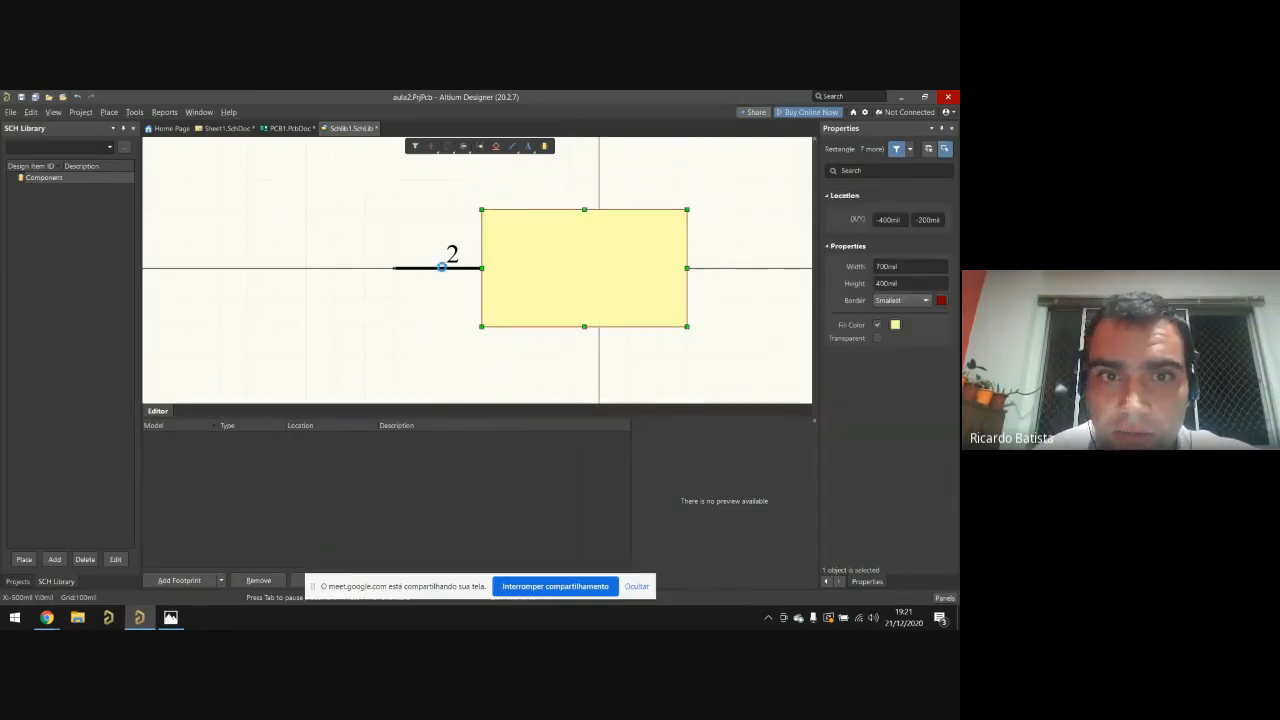
Step: Rotate the pin to 0 degrees so its name faces away from the rectangle, and select its outer end
{"action": "left_click_drag", "start_coordinate": [442, 267], "coordinate": [480, 268]}
{"action": "key", "text": "space"}
{"action": "key", "text": "space"}
{"action": "left_click", "coordinate": [463, 300]}
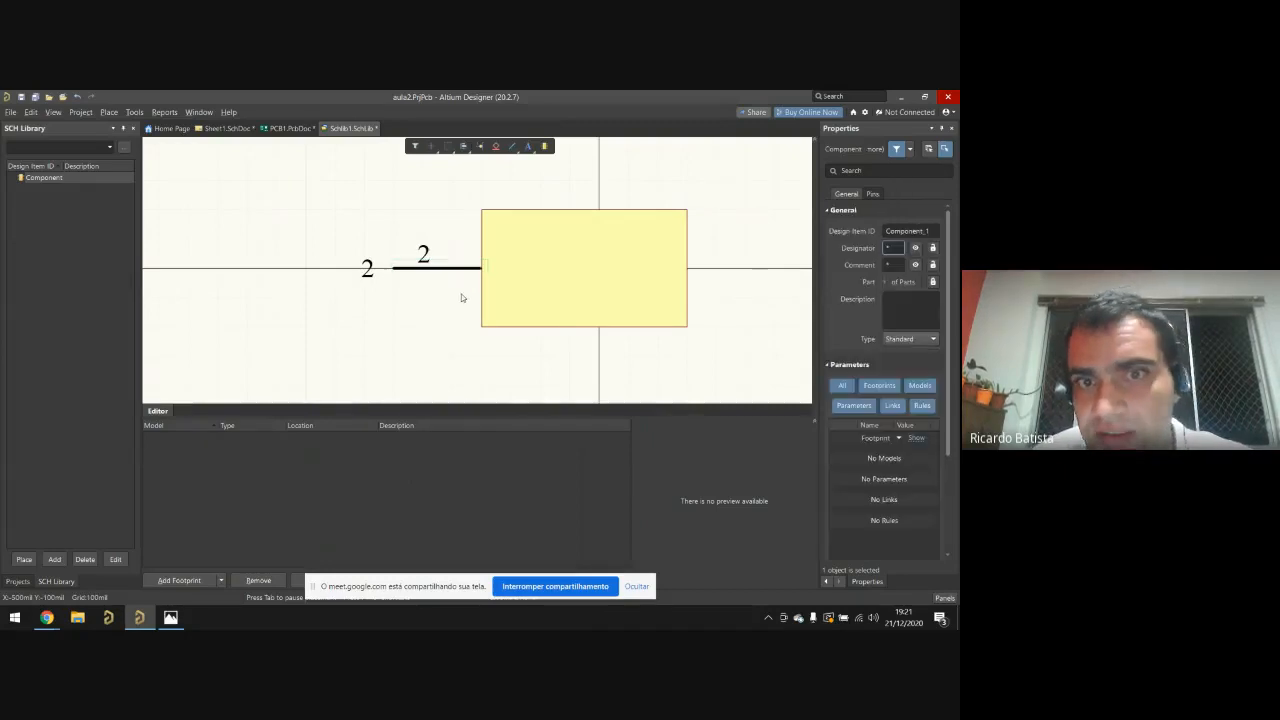
{"action": "left_click", "coordinate": [395, 270]}
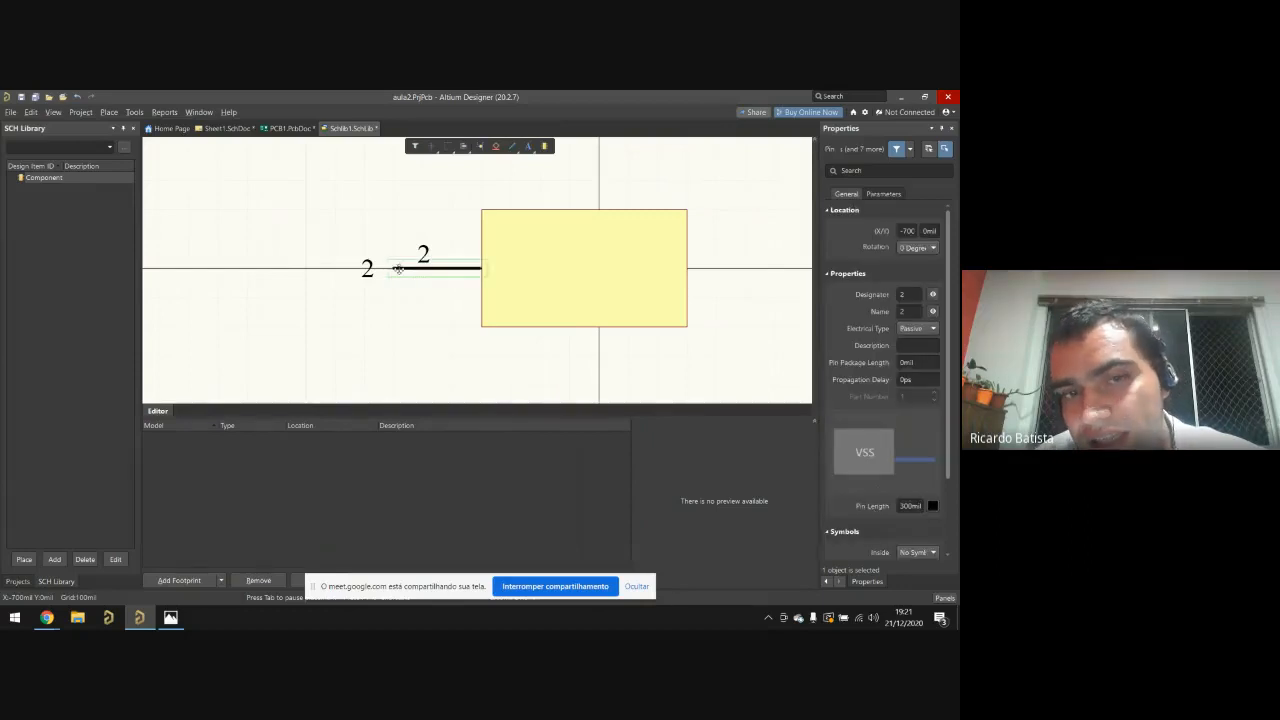
Step: Rotate the pin back to 180 degrees against the rectangle's edge and delete the rectangle
{"action": "left_click_drag", "start_coordinate": [481, 270], "coordinate": [394, 262]}
{"action": "key", "text": "space"}
{"action": "key", "text": "space"}
{"action": "left_click_drag", "start_coordinate": [471, 275], "coordinate": [393, 268]}
{"action": "key", "text": "space"}
{"action": "key", "text": "space"}
{"action": "key", "text": "space"}
{"action": "key", "text": "space"}
{"action": "left_click", "coordinate": [435, 321]}
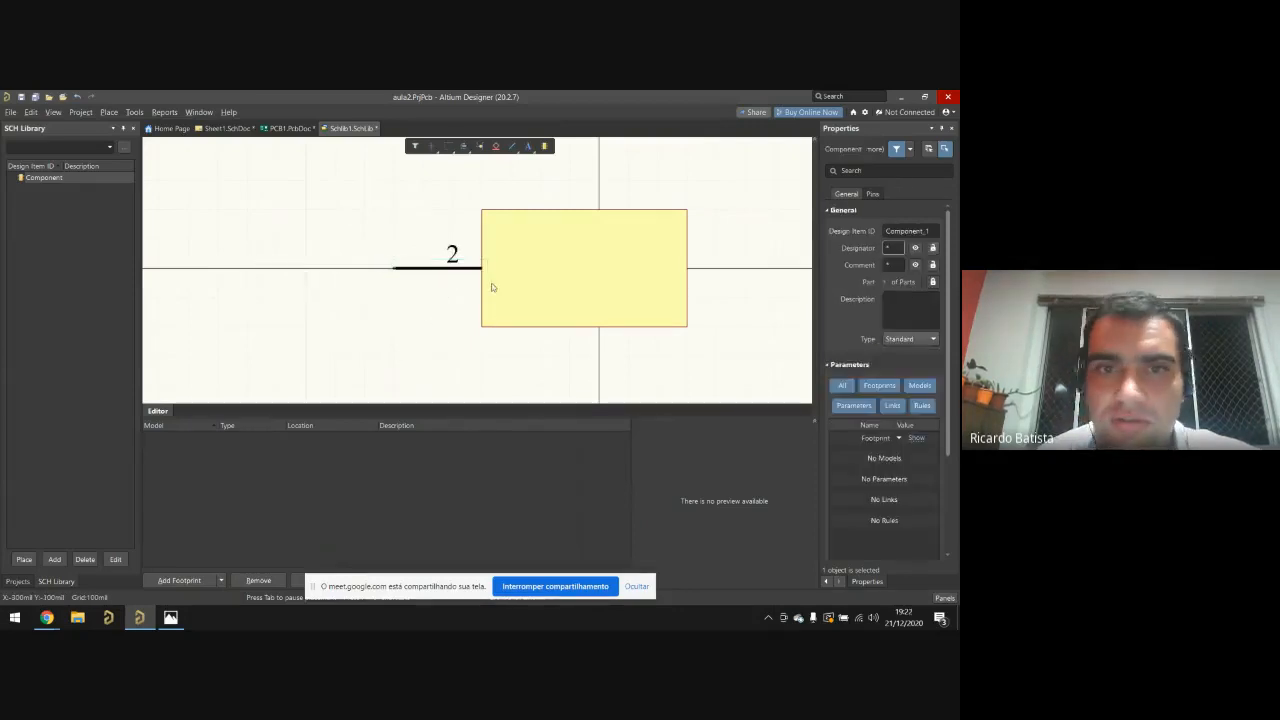
{"action": "left_click", "coordinate": [519, 266]}
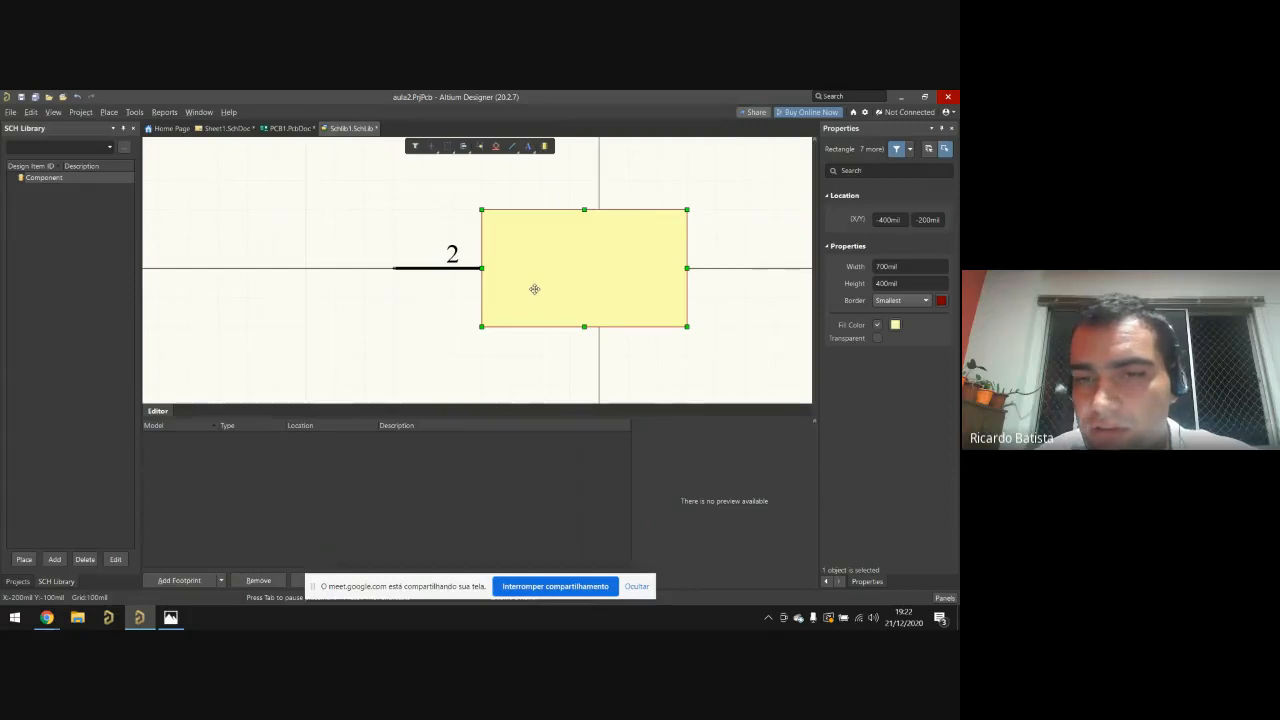
{"action": "key", "text": "Delete"}
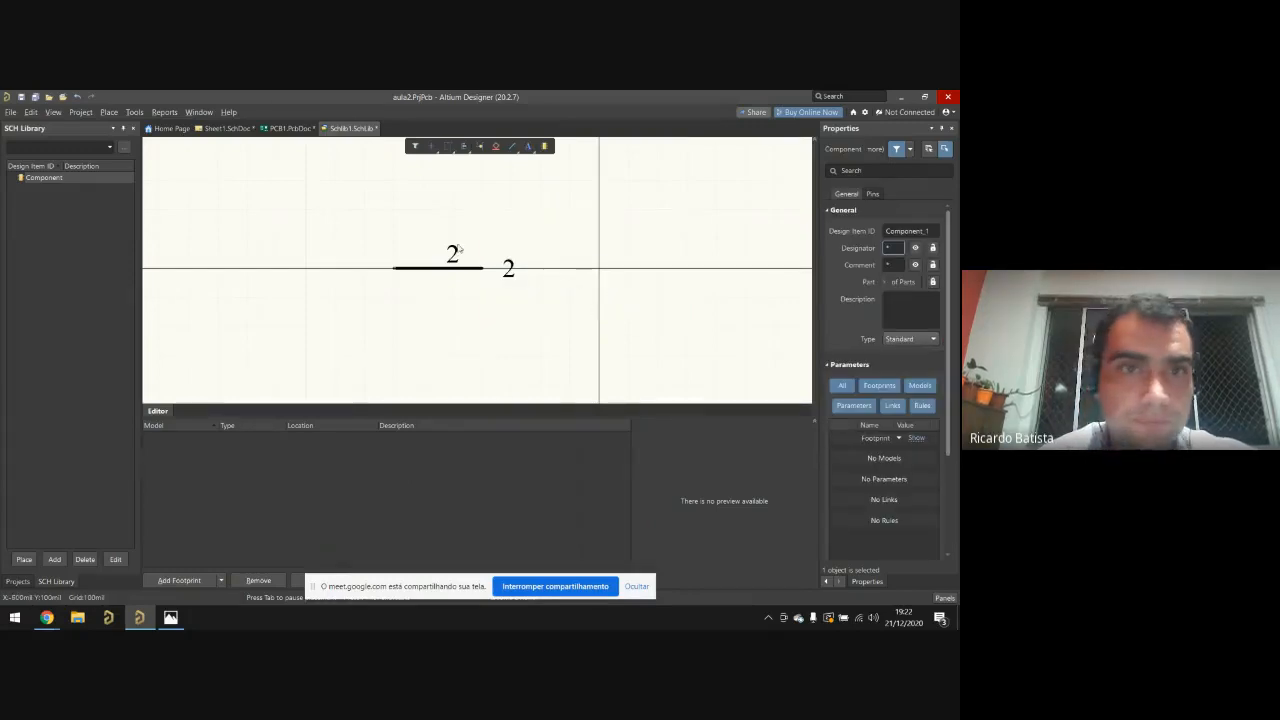
{"action": "key", "text": "p"}
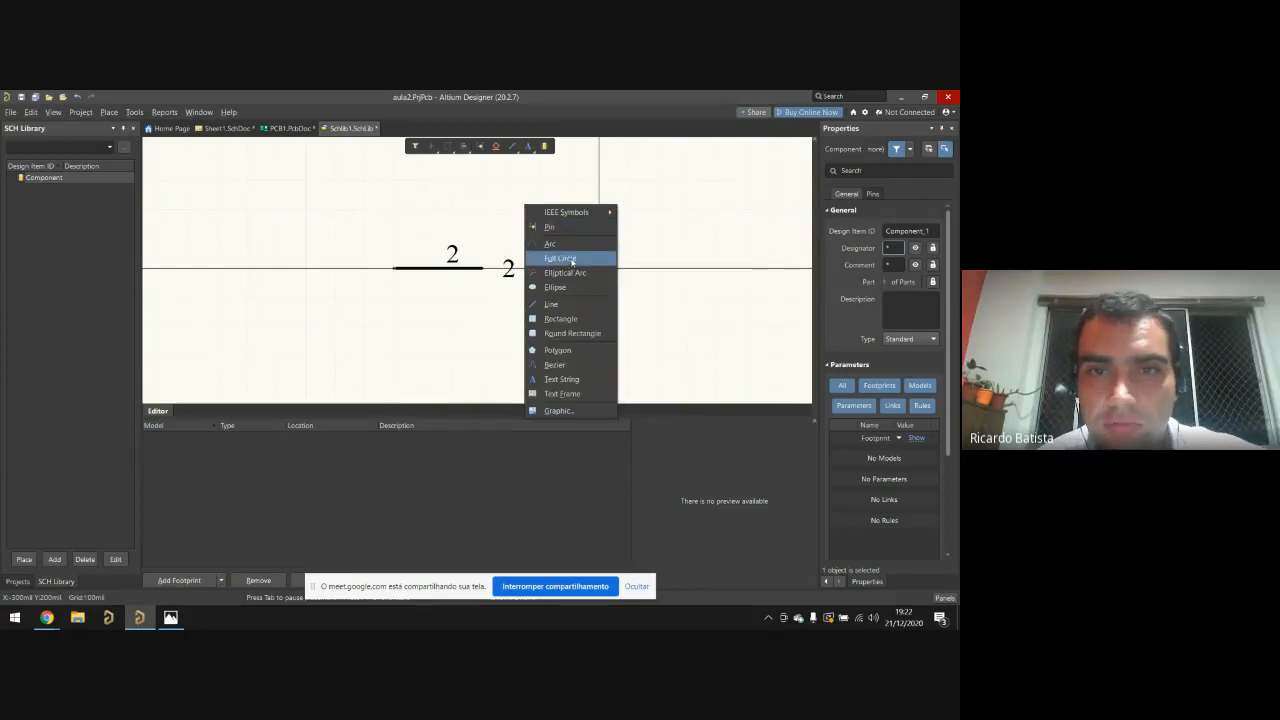
{"action": "left_click", "coordinate": [549, 243]}
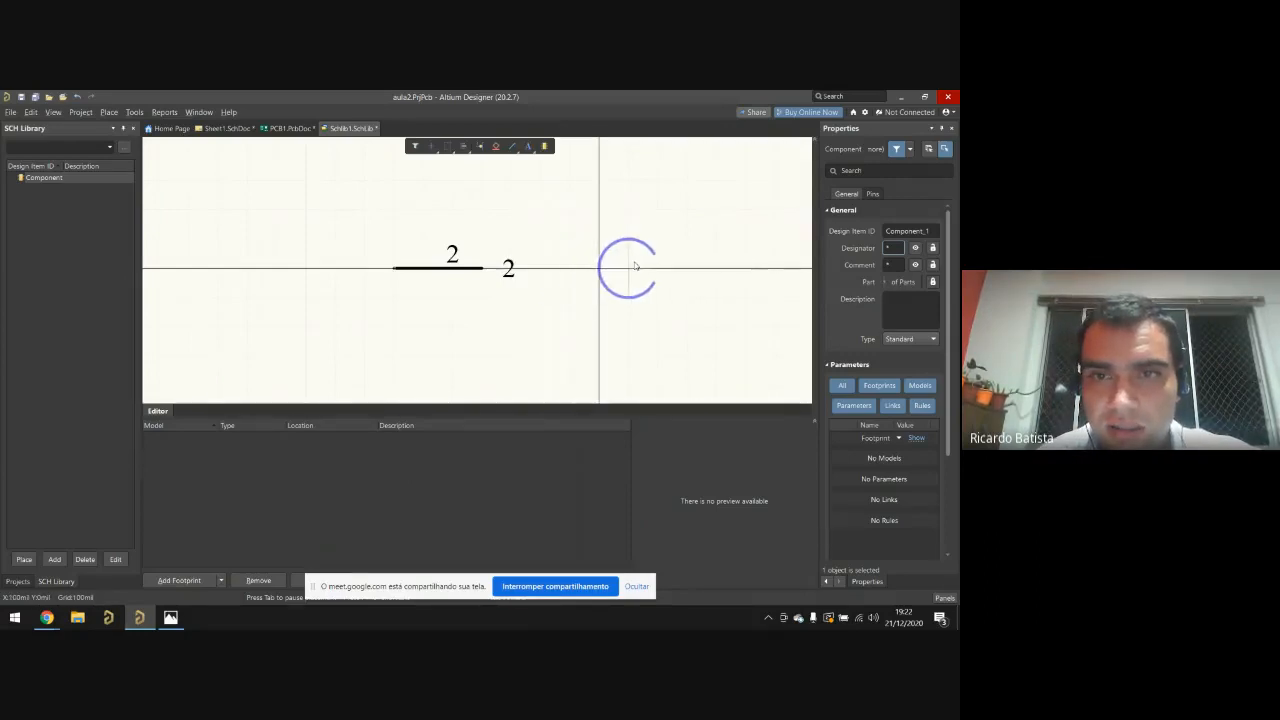
{"action": "right_click", "coordinate": [596, 270]}
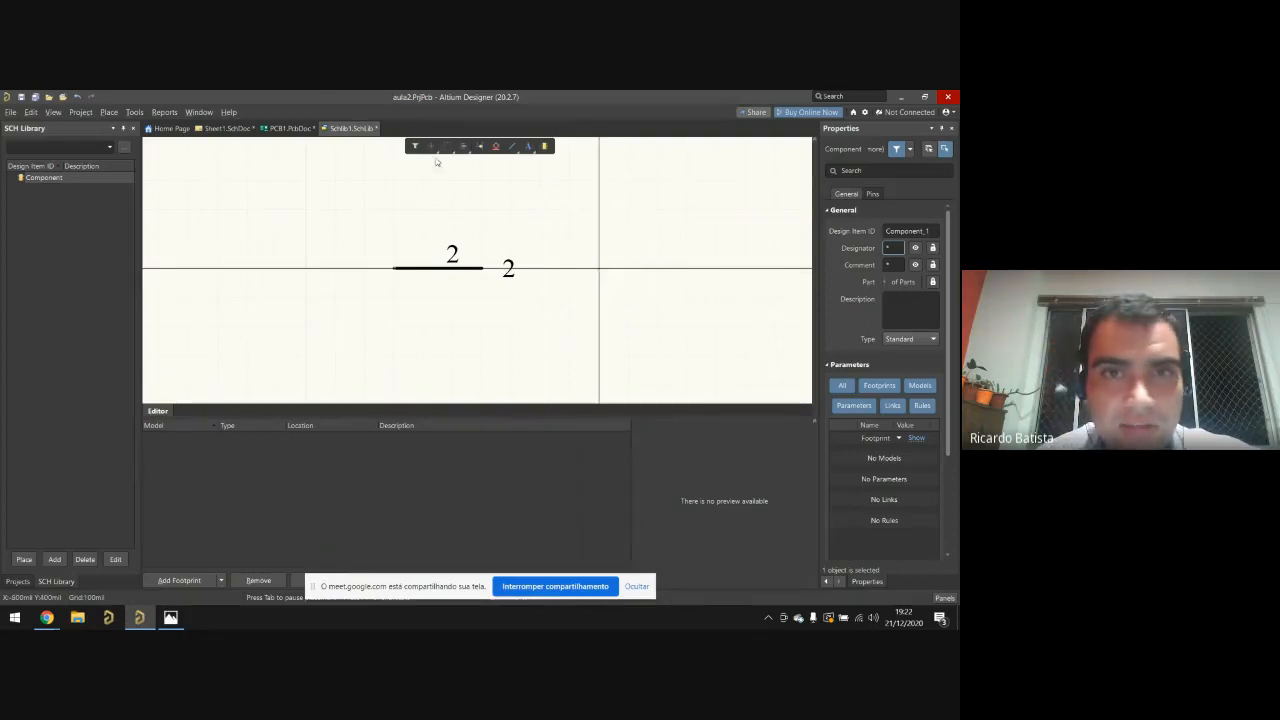
Step: Draw a vertical line at X -200 mil running from Y 300 mil to Y -300 mil
{"action": "key", "text": "p"}
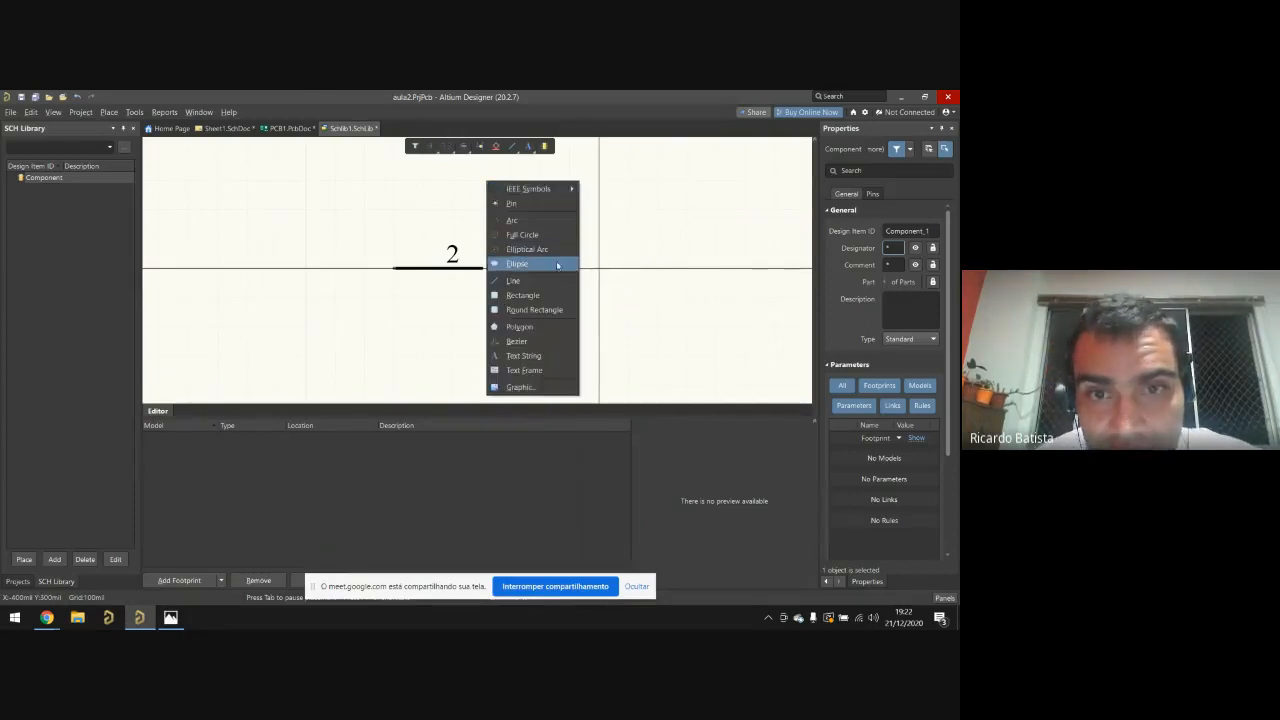
{"action": "left_click", "coordinate": [555, 287]}
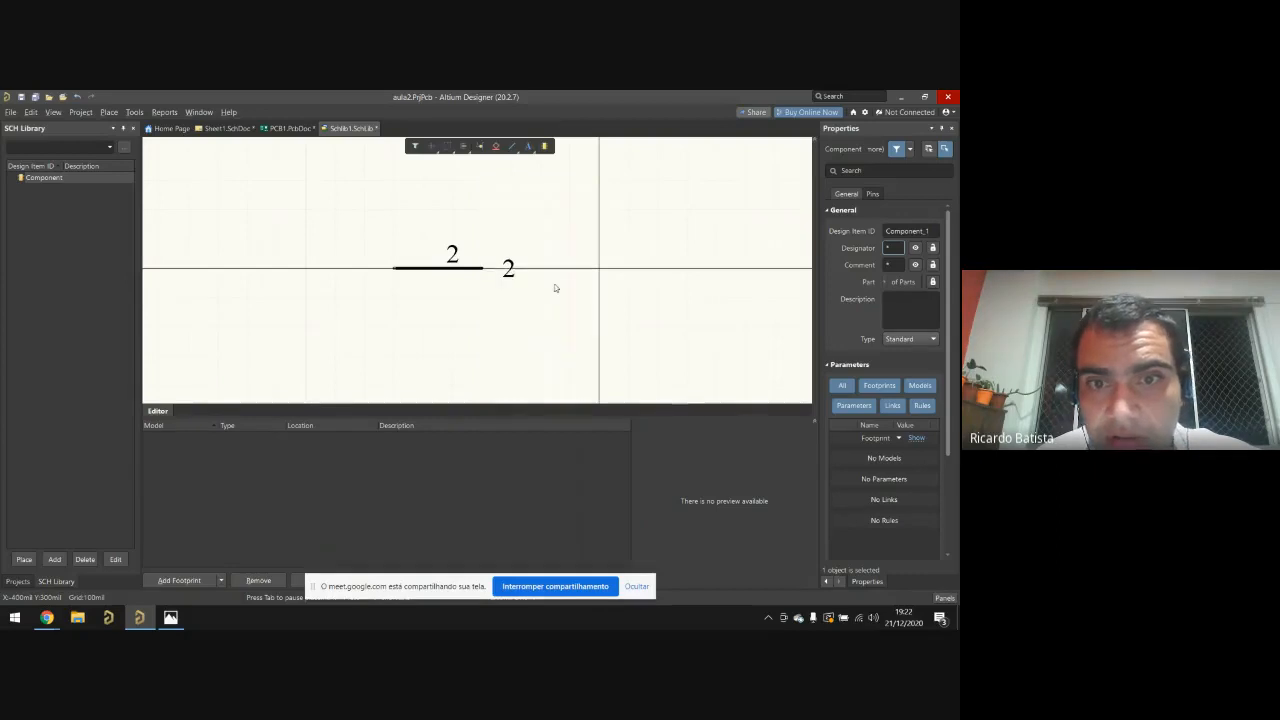
{"action": "left_click", "coordinate": [540, 181]}
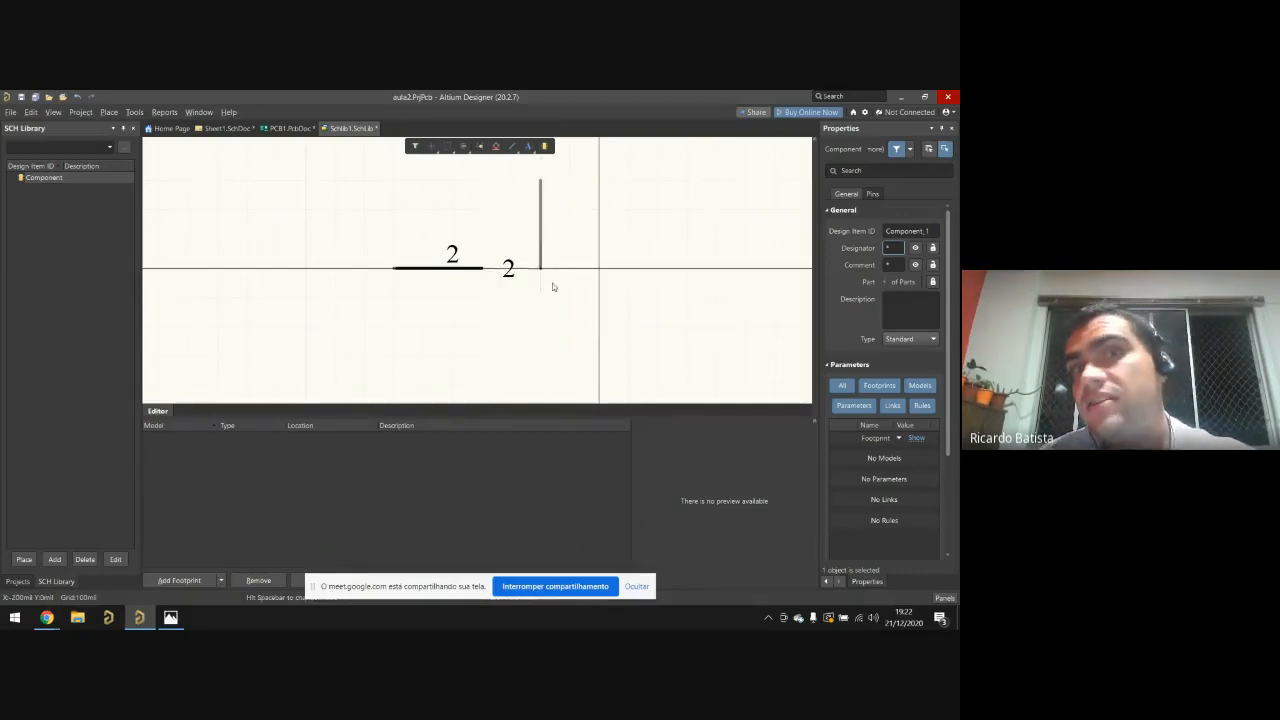
{"action": "left_click", "coordinate": [538, 357]}
{"action": "right_click", "coordinate": [538, 374]}
{"action": "right_click", "coordinate": [538, 362]}
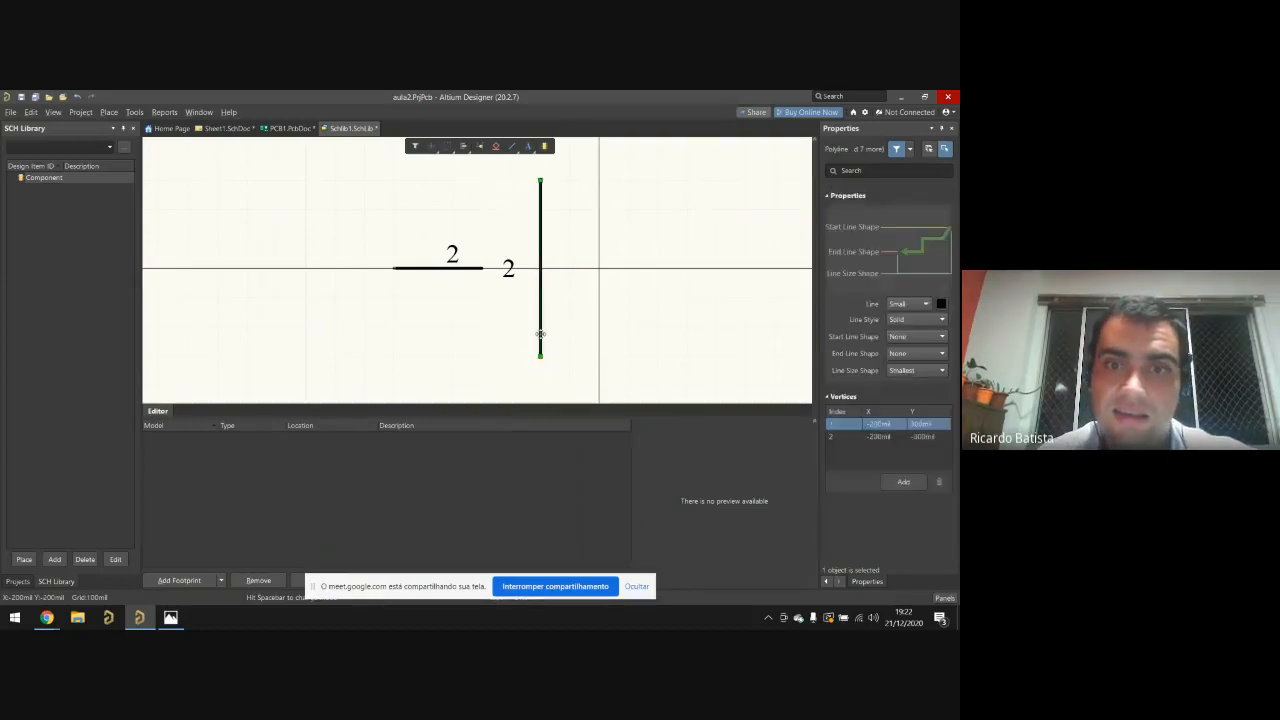
Step: Colour the vertical line blue and duplicate it to form two parallel plates at X -100 mil and X 100 mil
{"action": "left_click", "coordinate": [941, 304]}
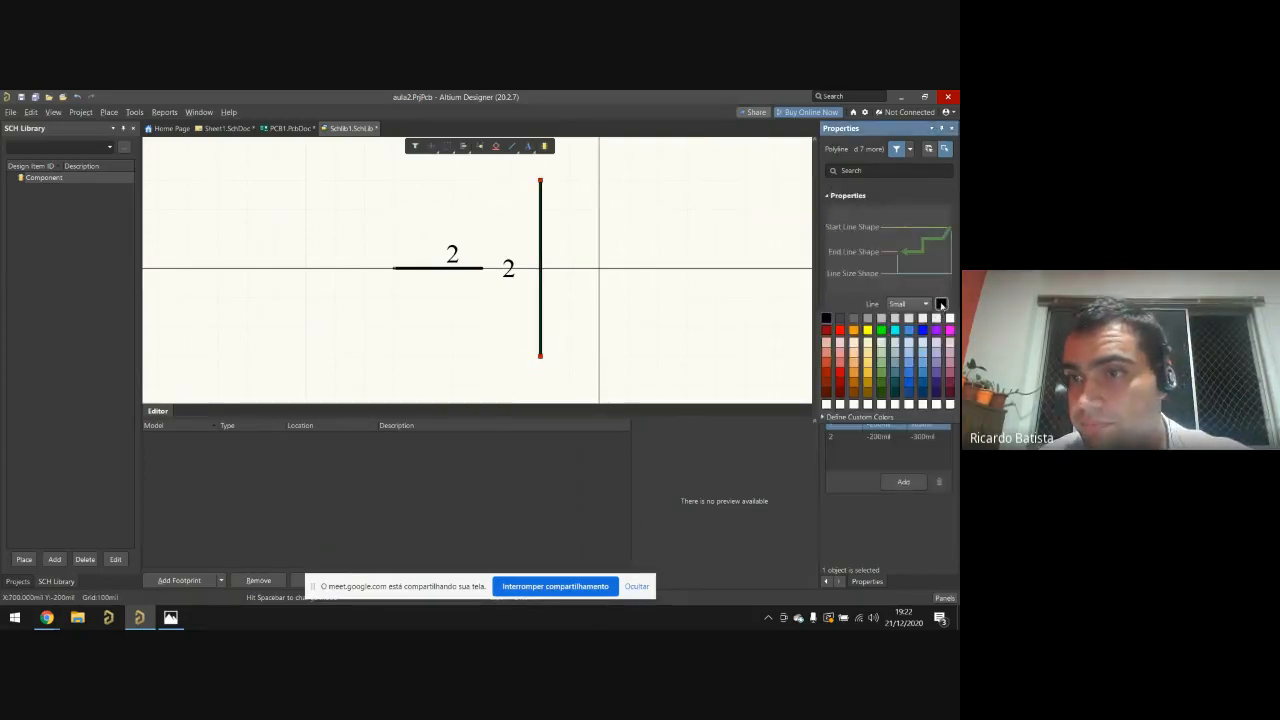
{"action": "left_click", "coordinate": [921, 334]}
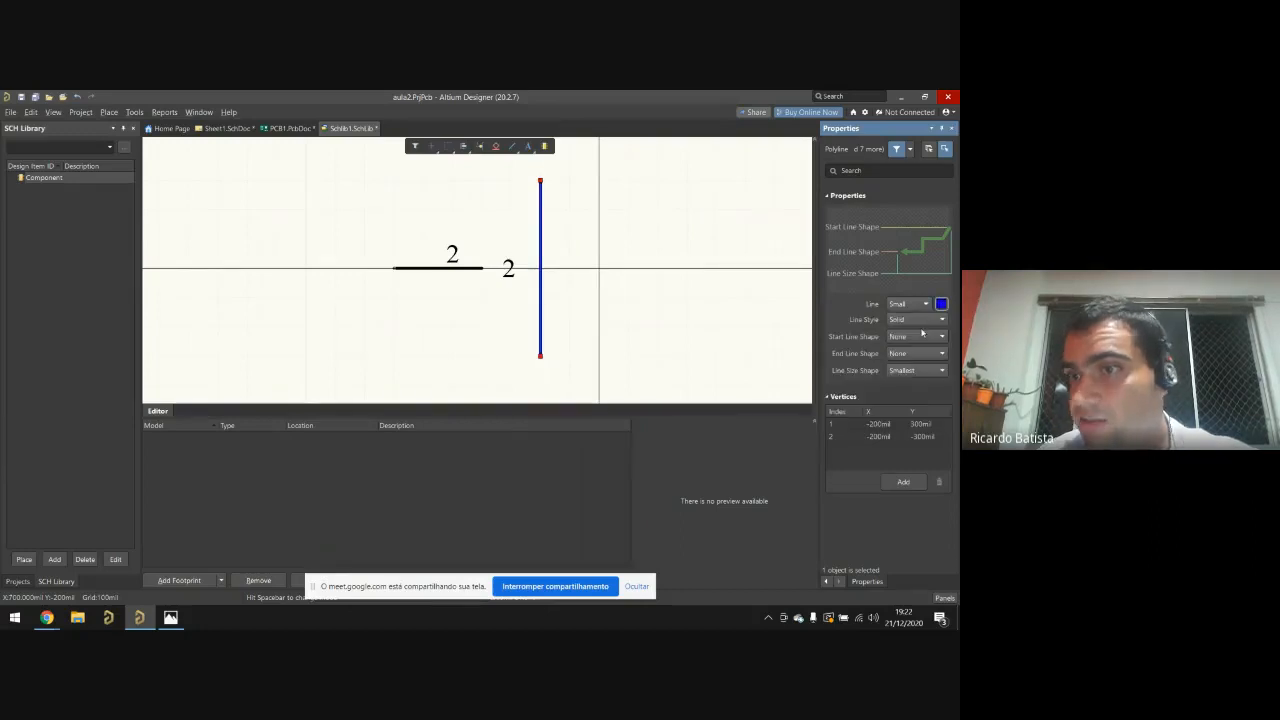
{"action": "left_click_drag", "start_coordinate": [556, 270], "coordinate": [628, 272]}
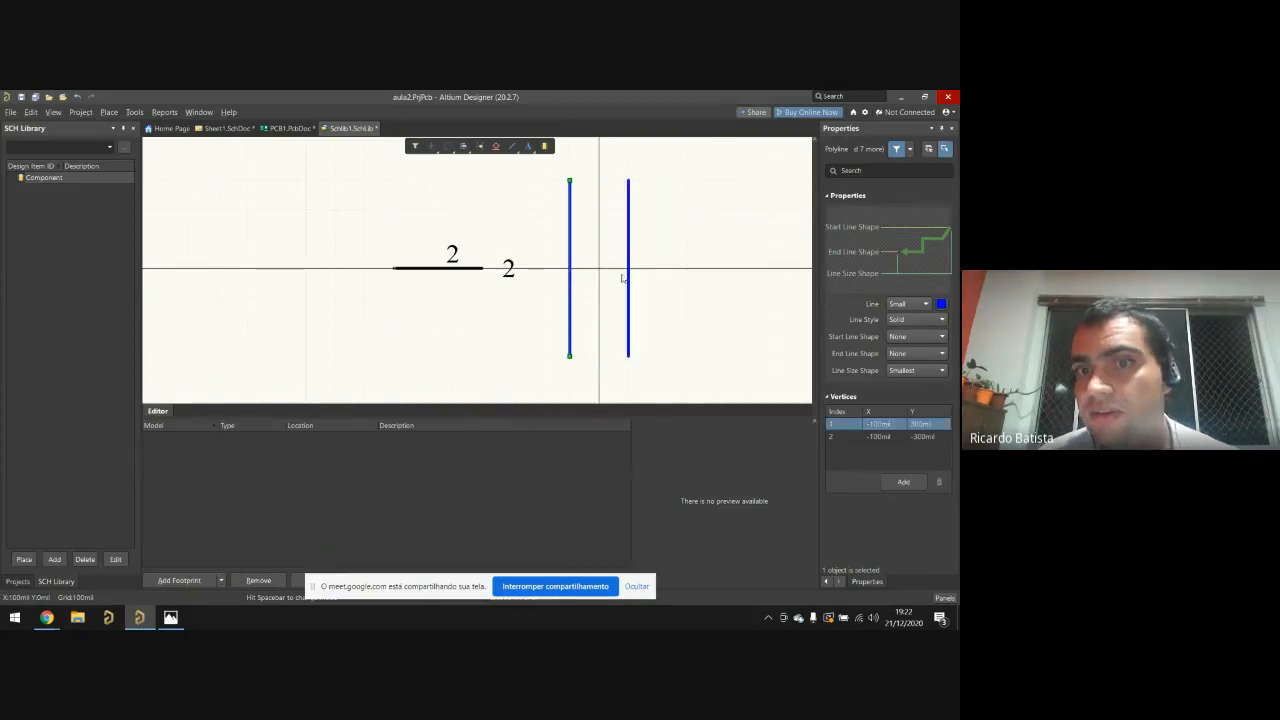
Step: Attach the pin to the outer side of the left plate and a mirrored copy to the right plate
{"action": "left_click_drag", "start_coordinate": [472, 270], "coordinate": [711, 268]}
{"action": "left_click", "coordinate": [691, 303]}
{"action": "left_click", "coordinate": [533, 272]}
{"action": "key", "text": "x"}
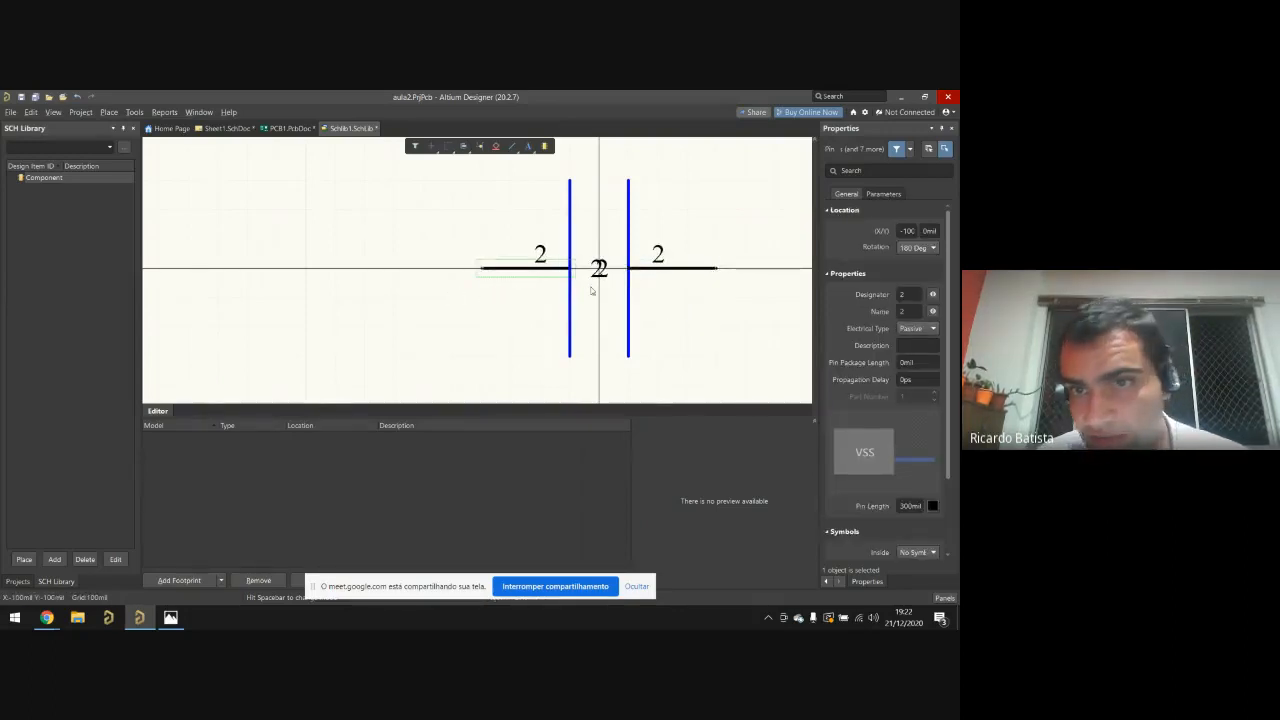
Step: Set the left plate's line width to Medium
{"action": "left_click", "coordinate": [569, 237]}
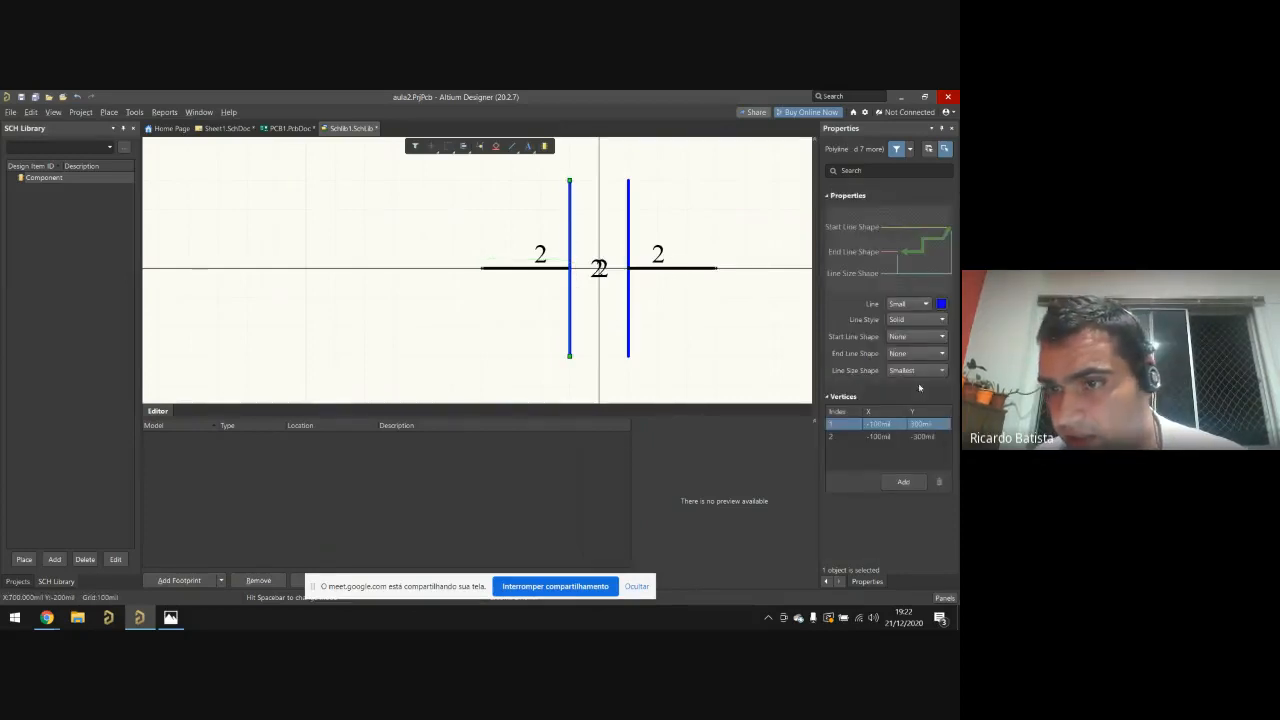
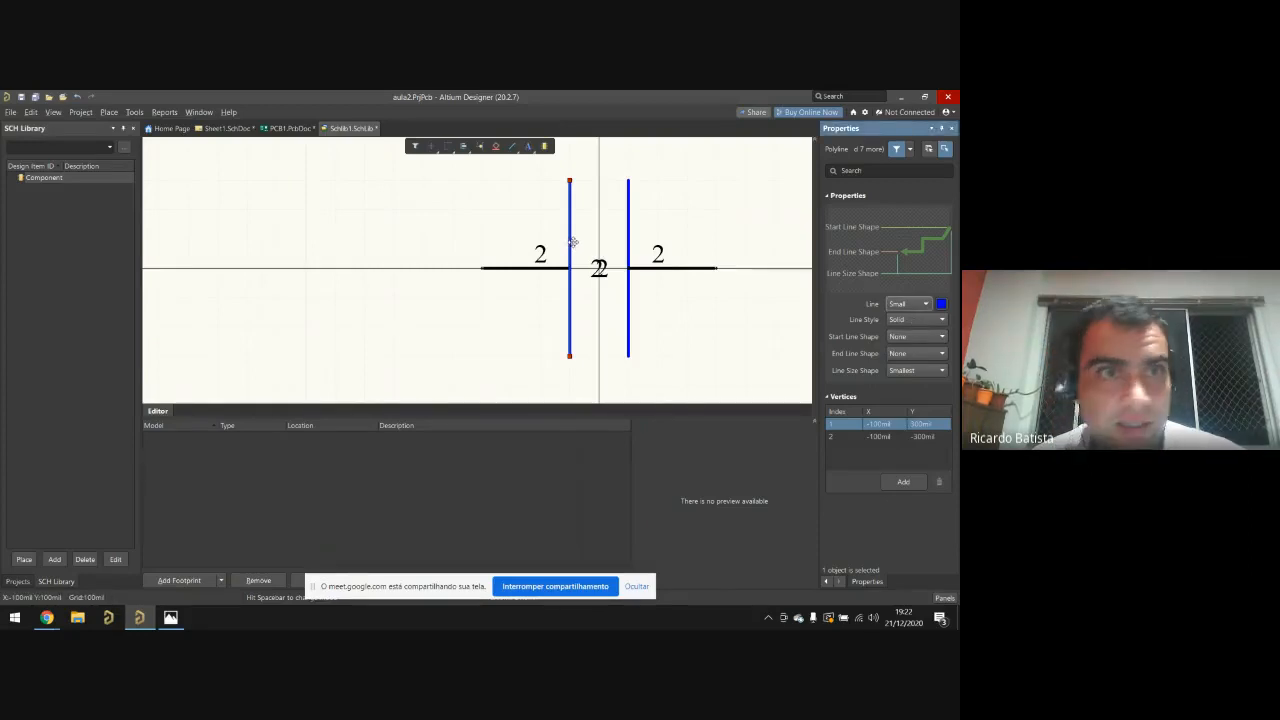
{"action": "left_click", "coordinate": [909, 305]}
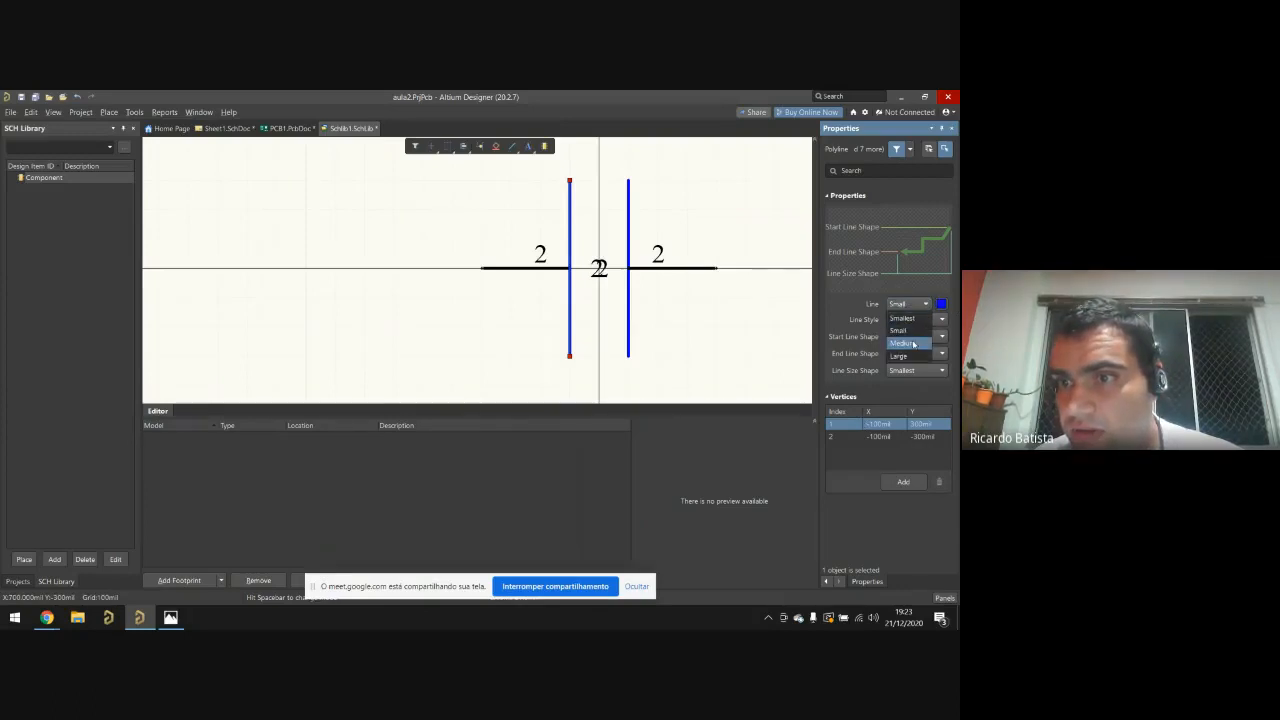
{"action": "left_click", "coordinate": [912, 346]}
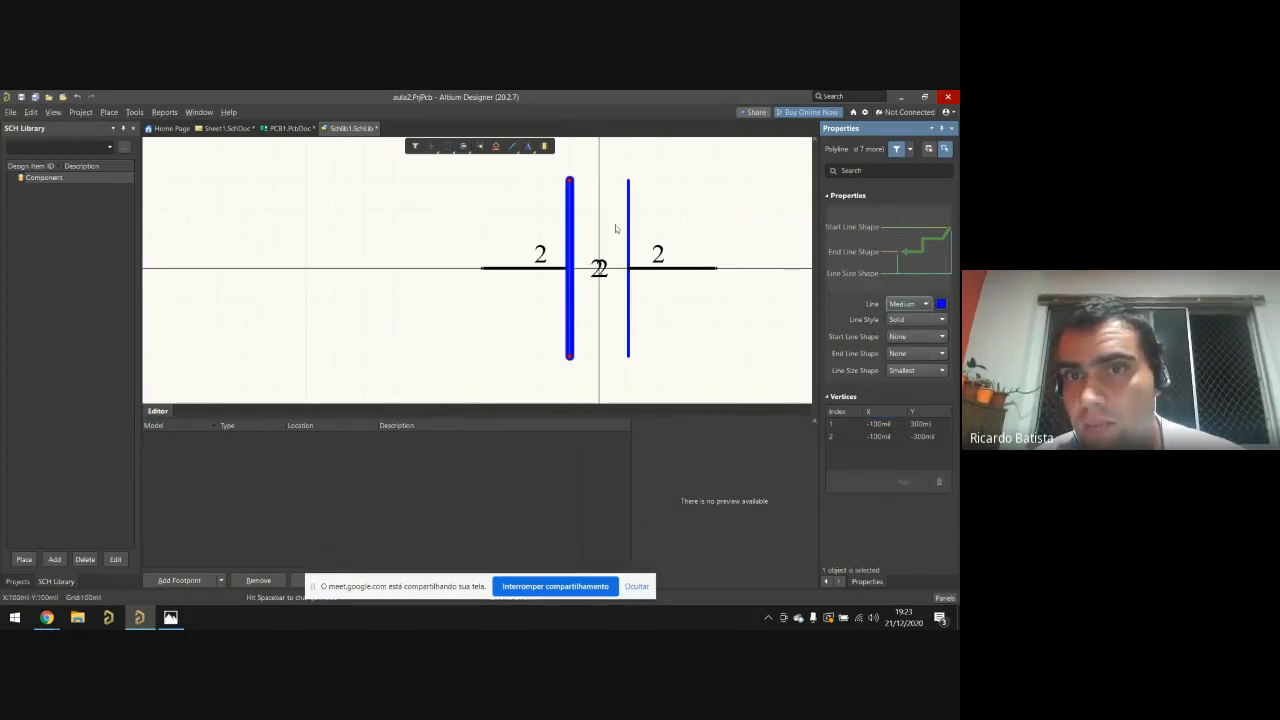
Step: Set the right plate's line width to Medium
{"action": "left_click", "coordinate": [629, 233]}
{"action": "left_click", "coordinate": [909, 304]}
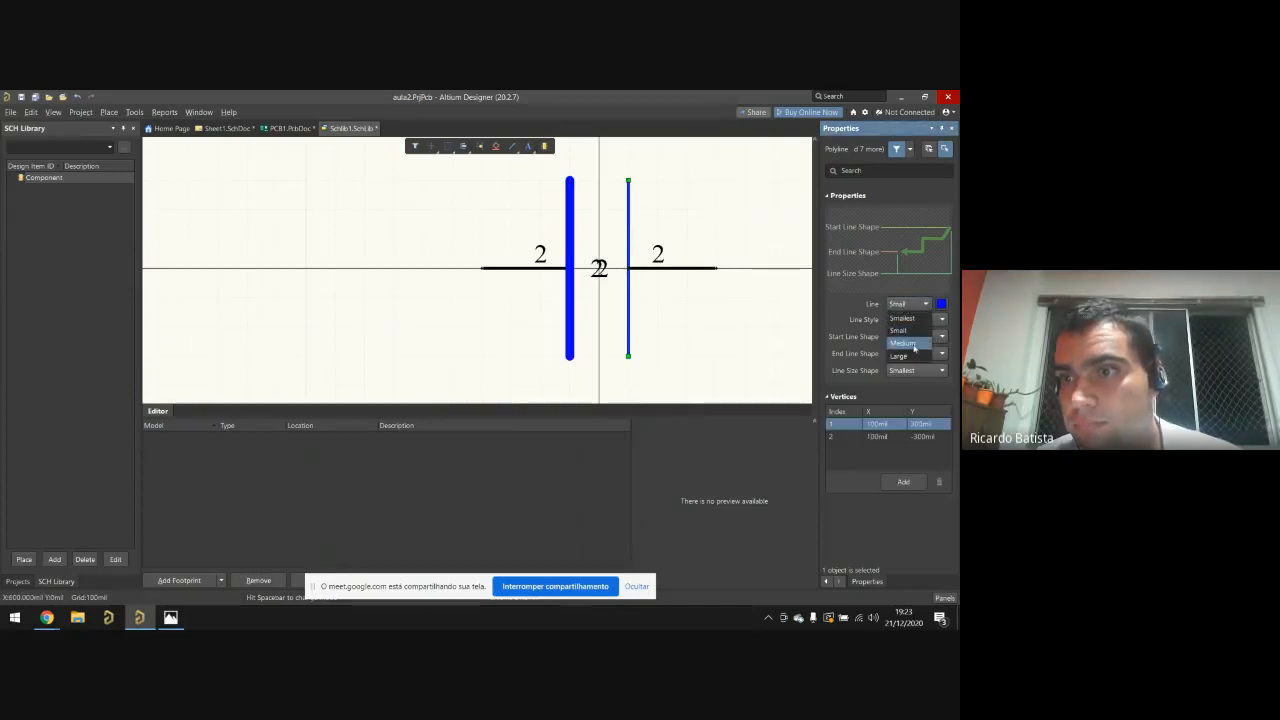
{"action": "left_click", "coordinate": [912, 346]}
{"action": "left_click", "coordinate": [489, 329]}
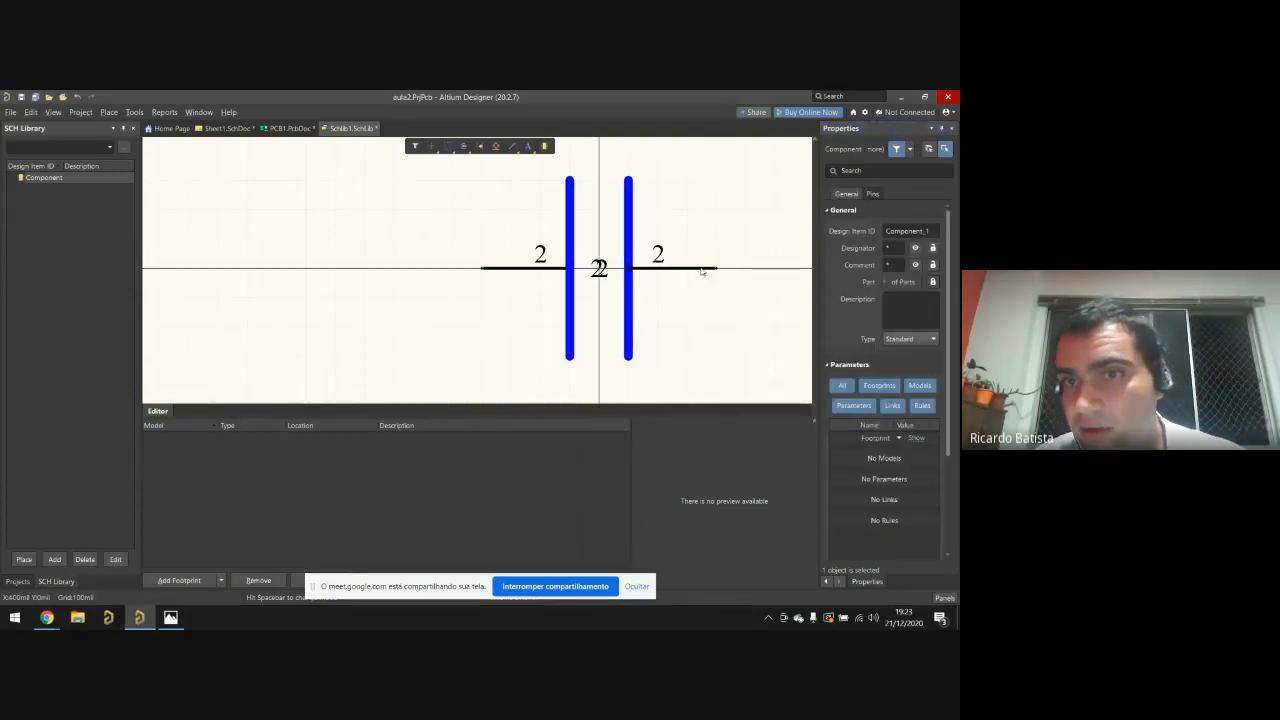
Step: Set both the designator and the name of the pin on the left plate to 1
{"action": "left_click", "coordinate": [526, 270]}
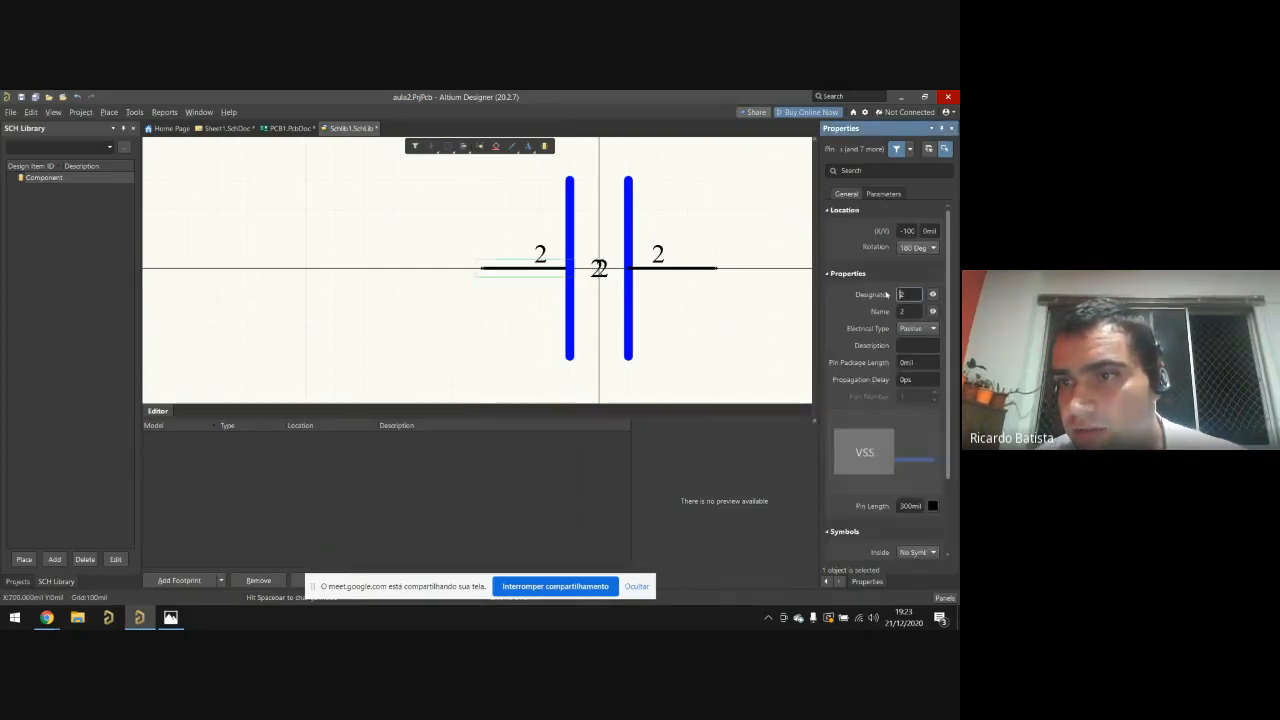
{"action": "left_click", "coordinate": [901, 294]}
{"action": "left_click", "coordinate": [507, 279]}
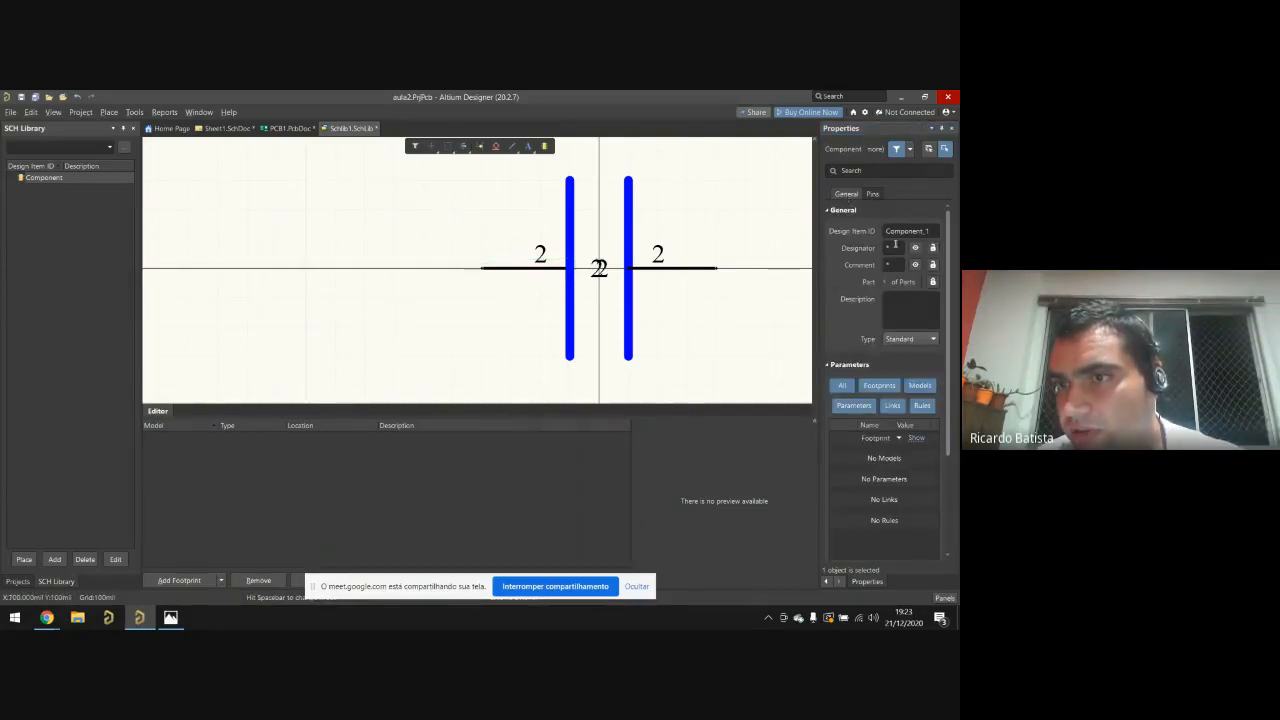
{"action": "left_click", "coordinate": [872, 193]}
{"action": "left_click", "coordinate": [846, 193]}
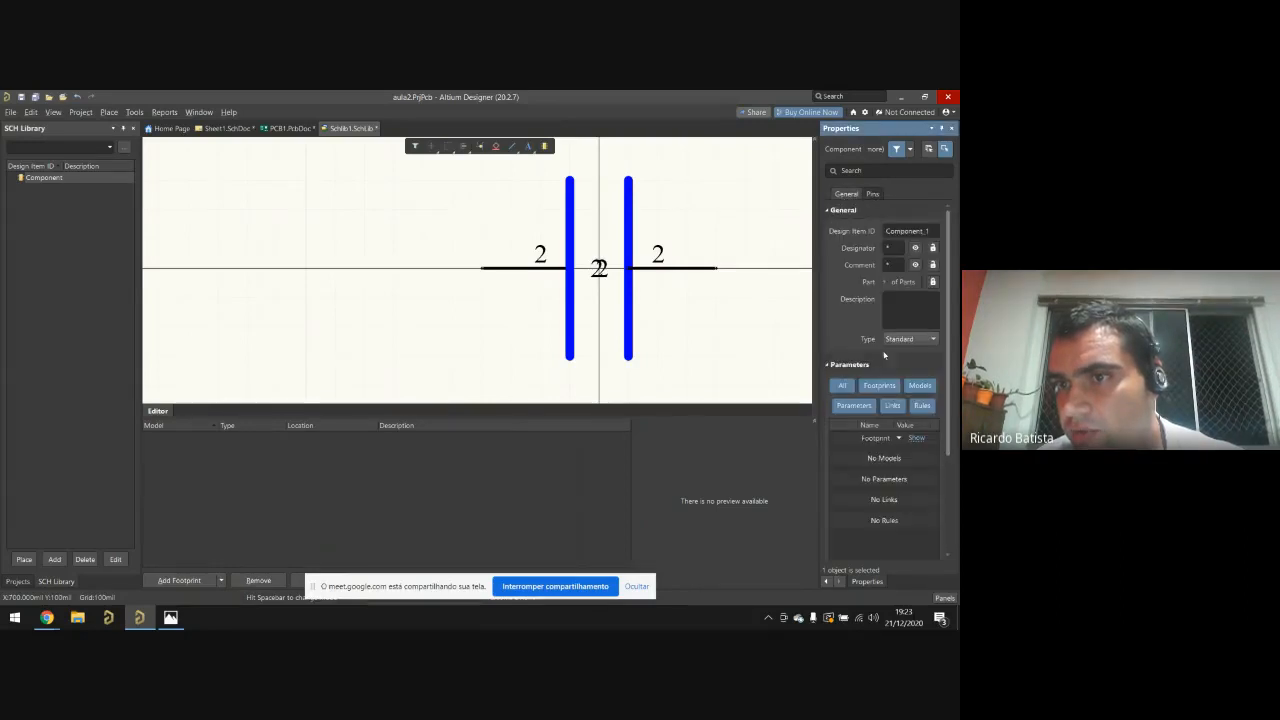
{"action": "left_click", "coordinate": [528, 270]}
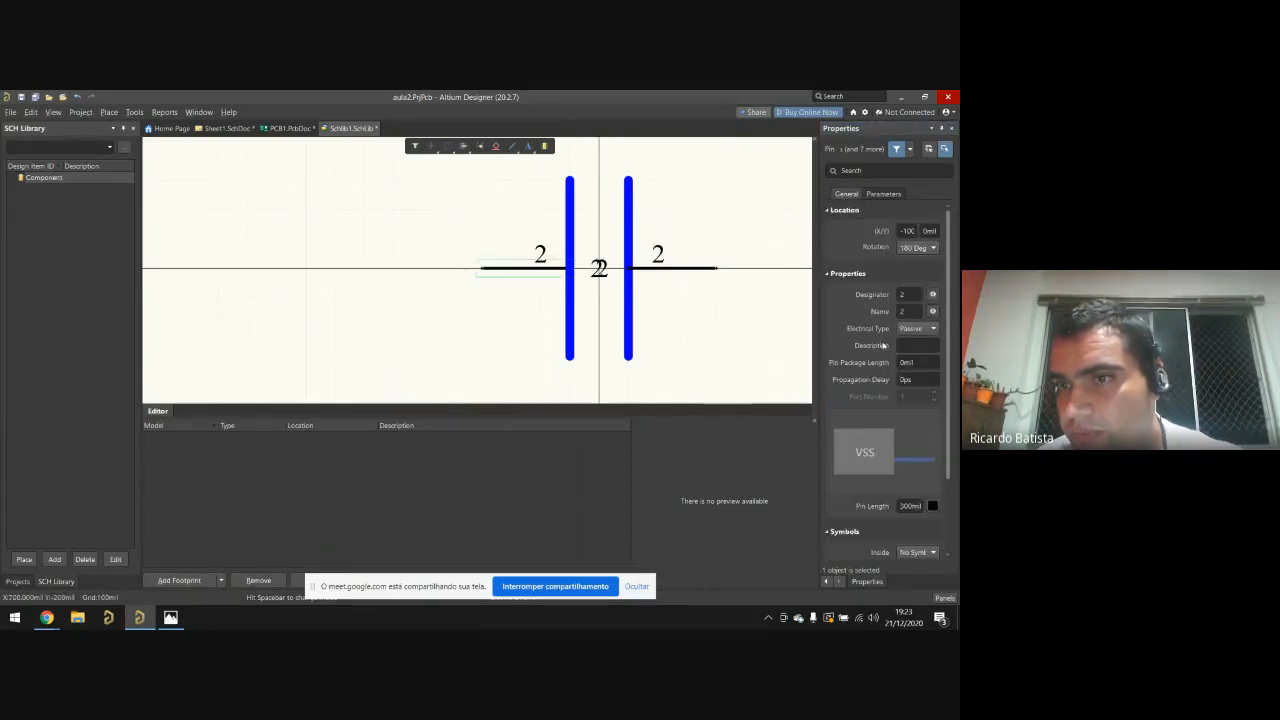
{"action": "left_click", "coordinate": [903, 294]}
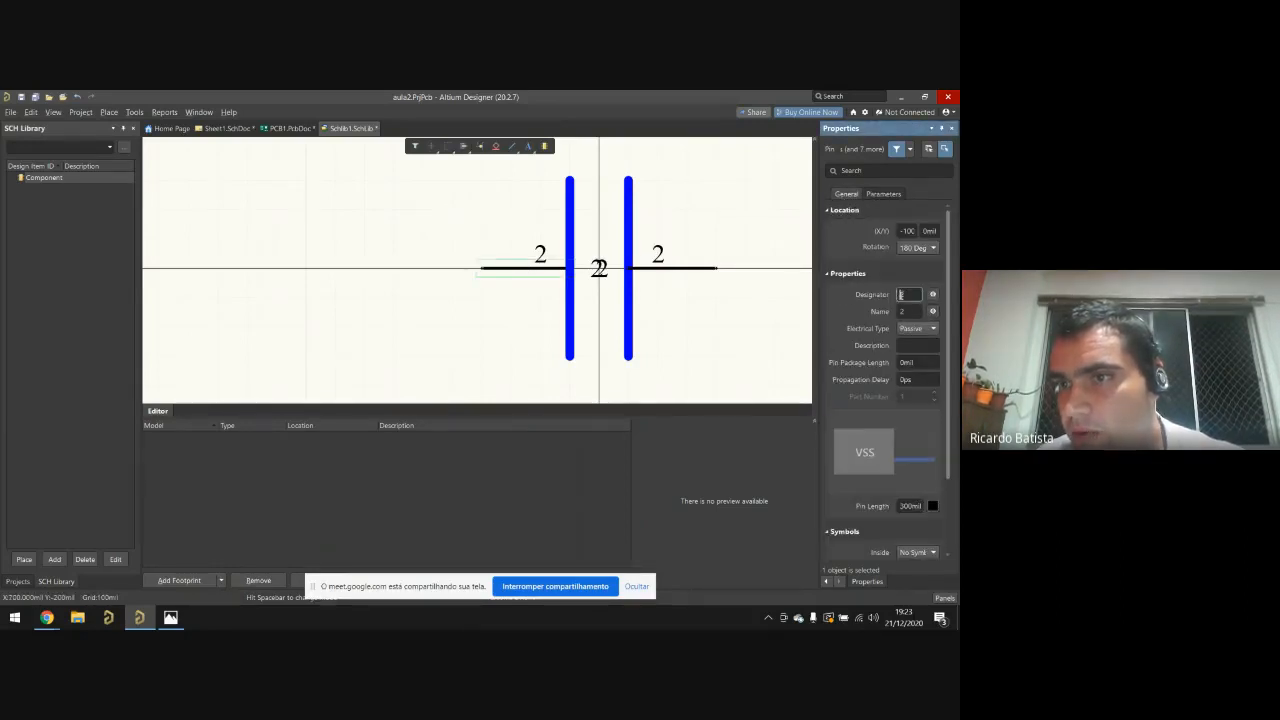
{"action": "left_click", "coordinate": [913, 311]}
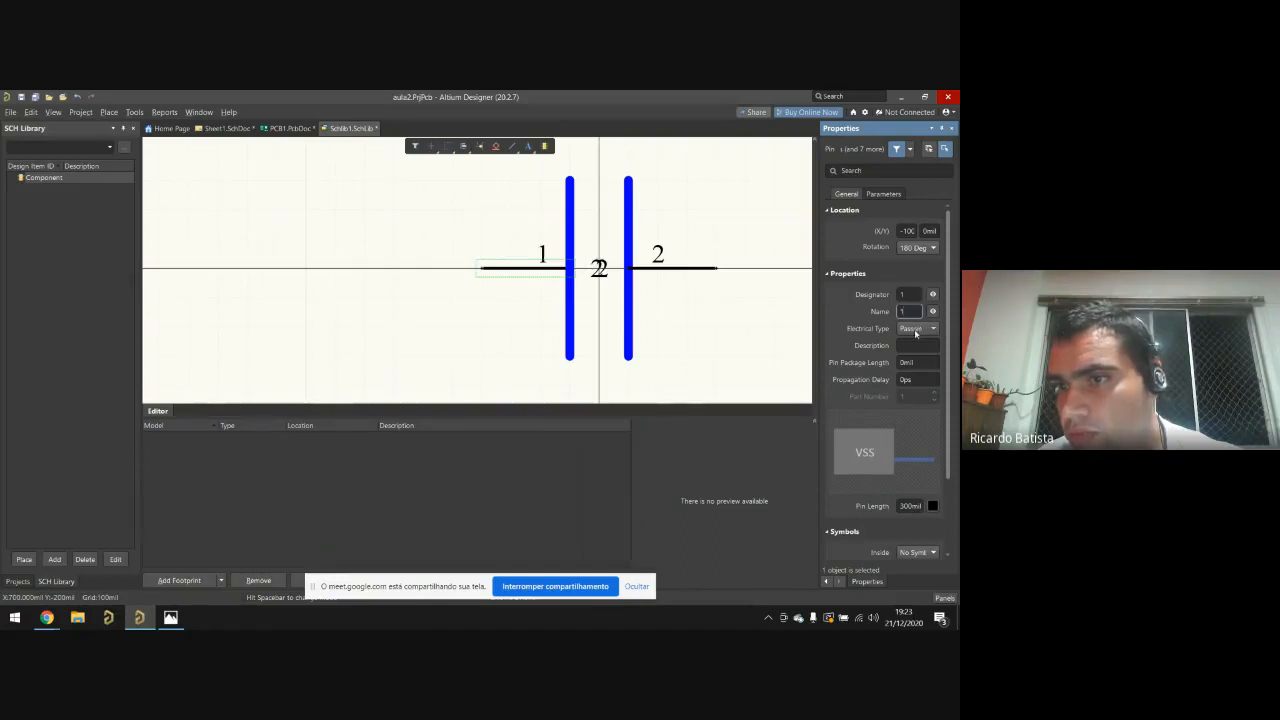
{"action": "left_click", "coordinate": [691, 331]}
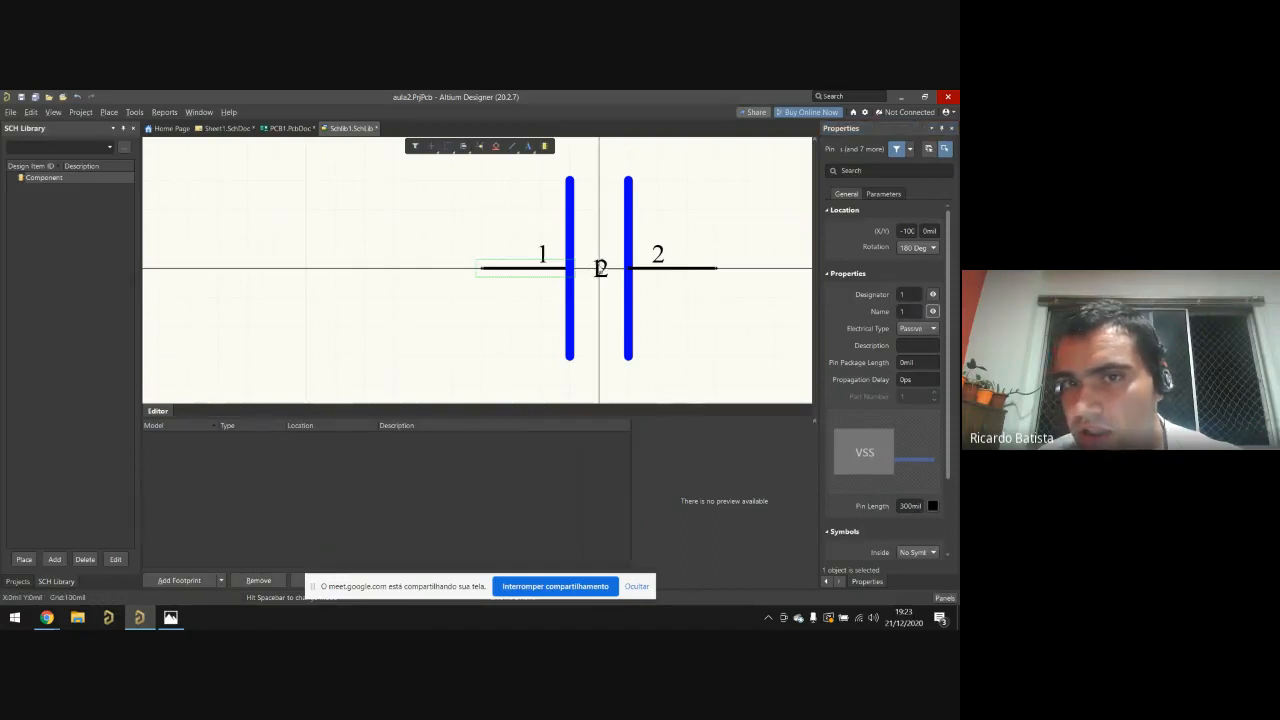
Step: Hide the name text of both pins, keeping their designators displayed
{"action": "left_click", "coordinate": [537, 270]}
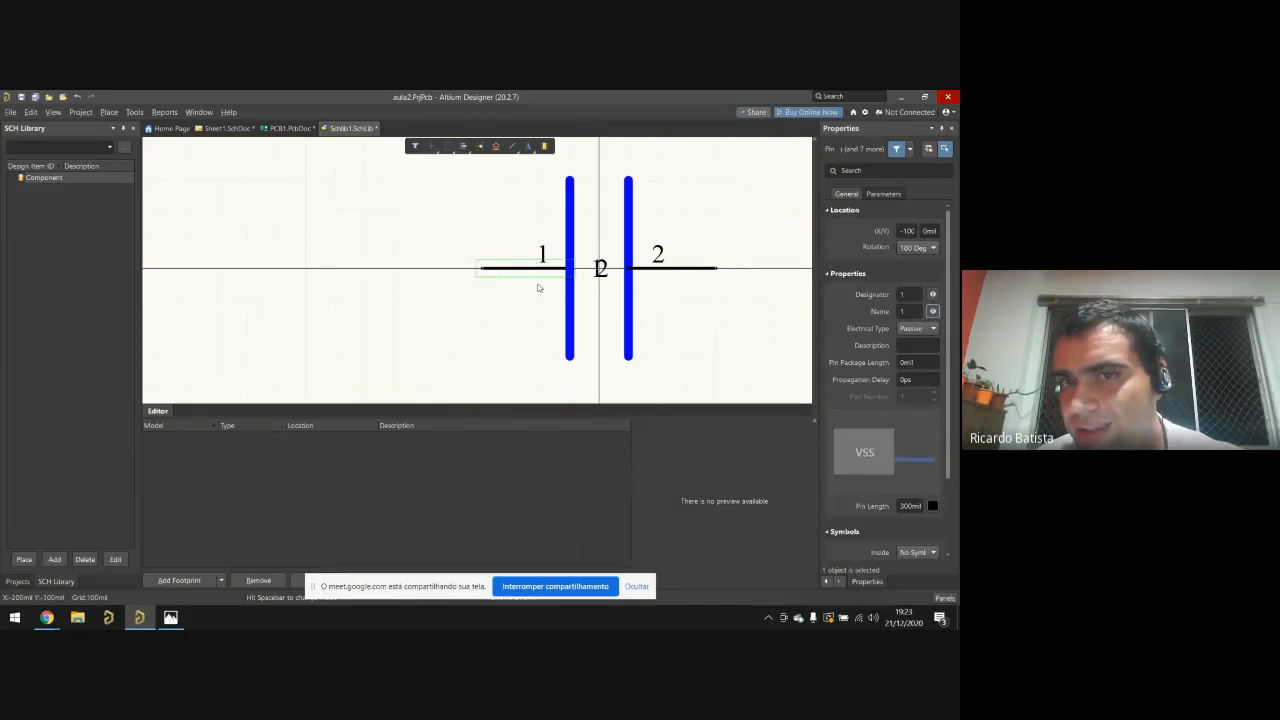
{"action": "left_click", "coordinate": [933, 312]}
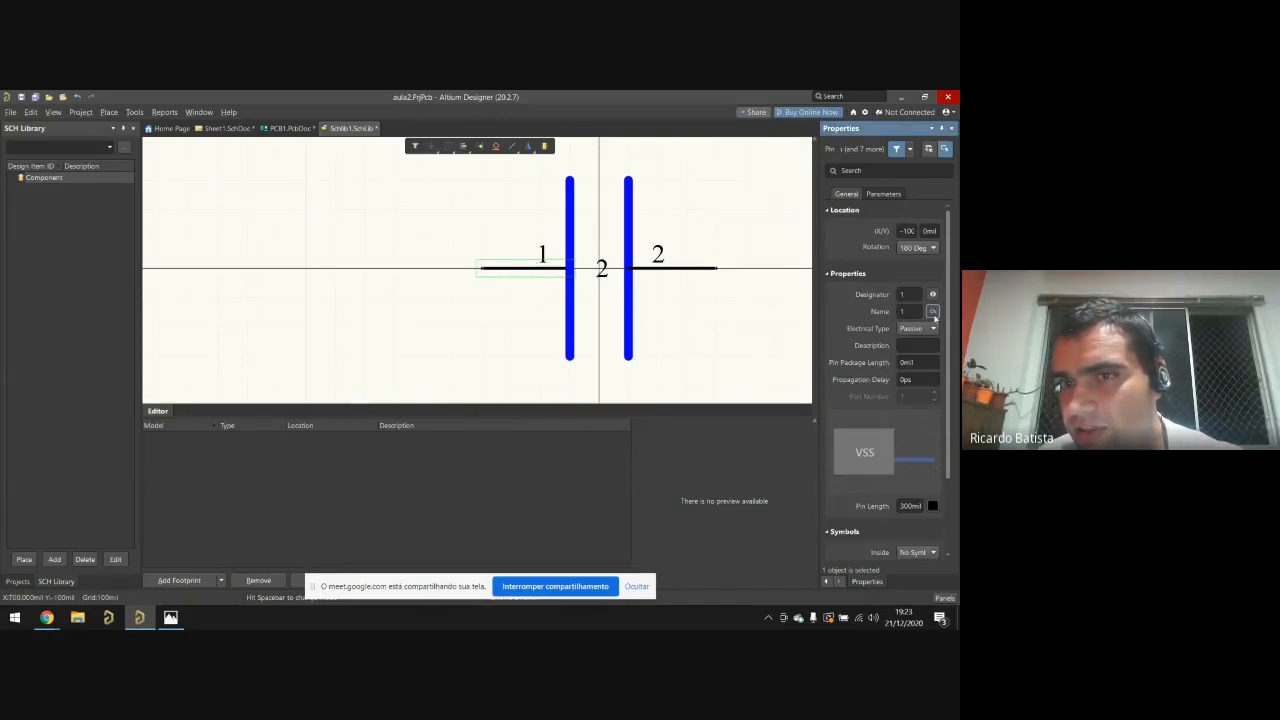
{"action": "left_click", "coordinate": [933, 312]}
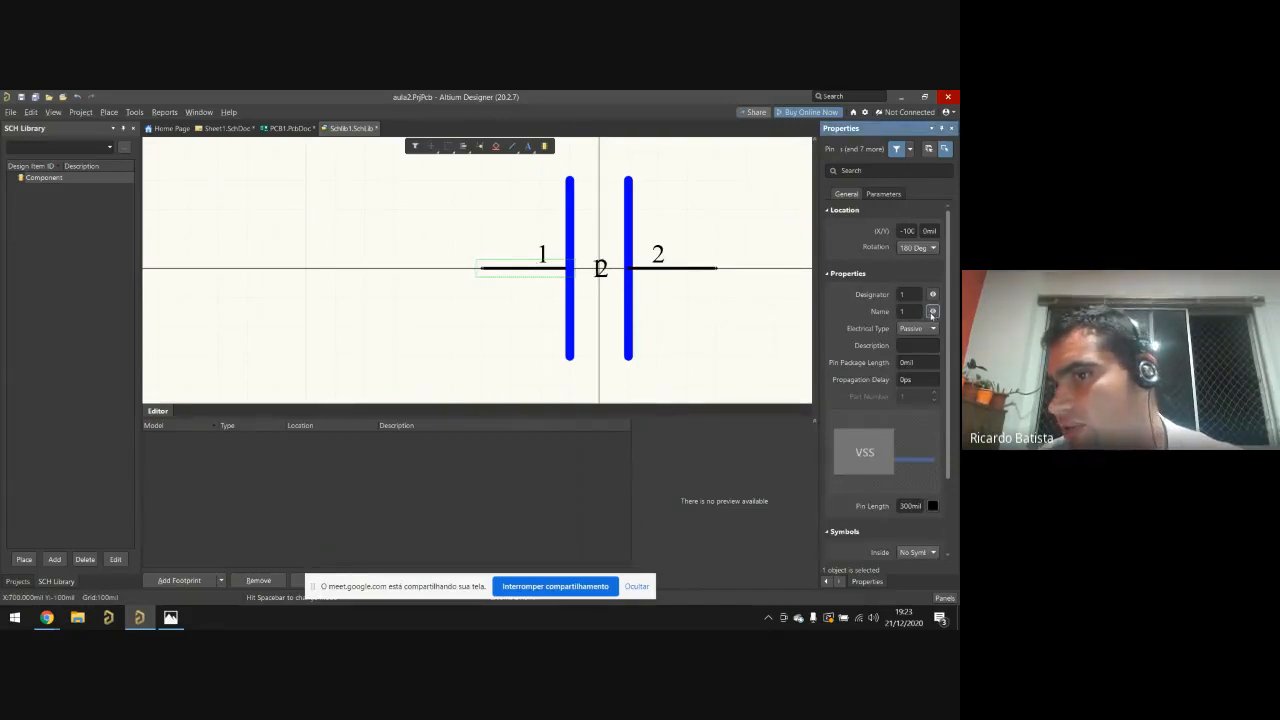
{"action": "left_click", "coordinate": [669, 270]}
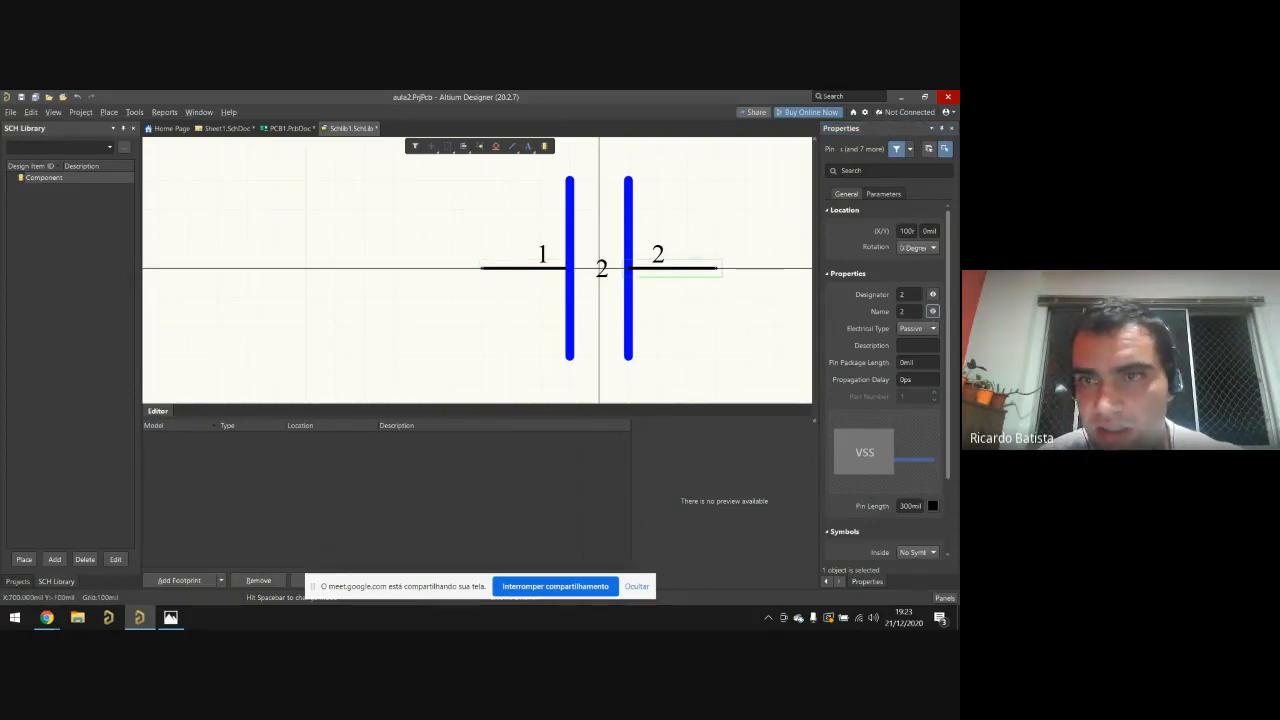
{"action": "left_click", "coordinate": [903, 295]}
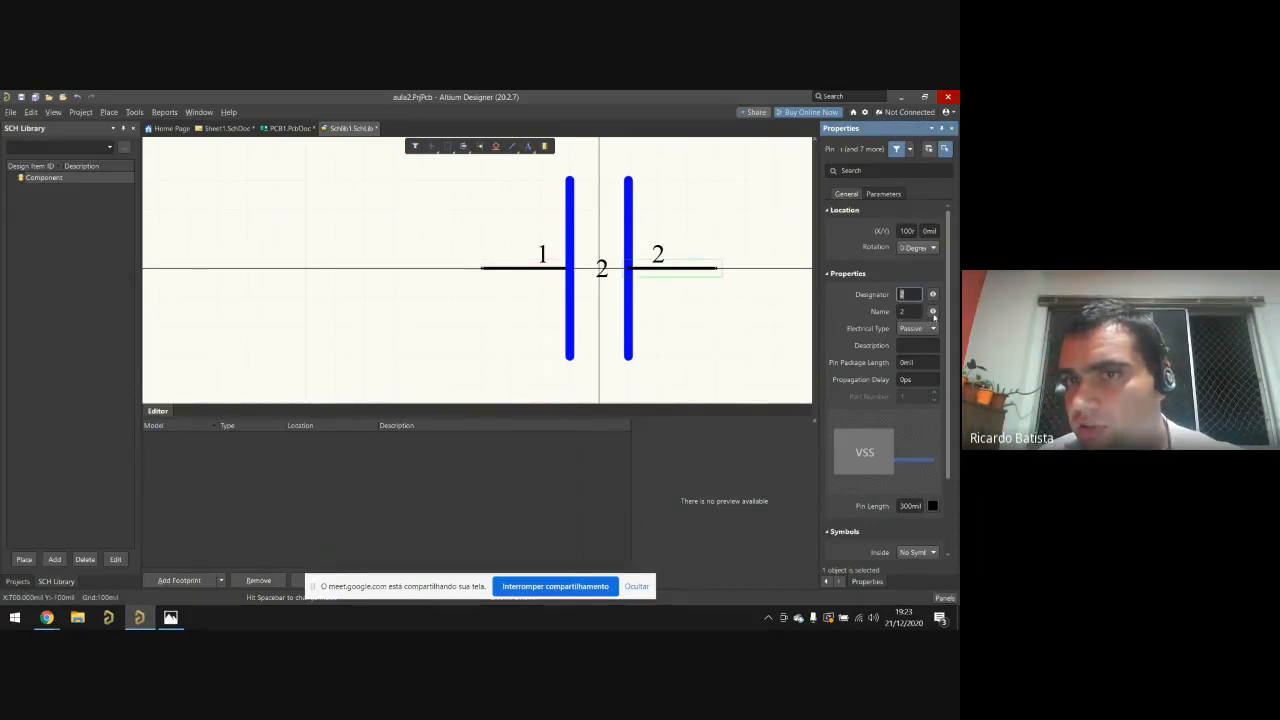
{"action": "left_click", "coordinate": [933, 312]}
{"action": "left_click", "coordinate": [740, 338]}
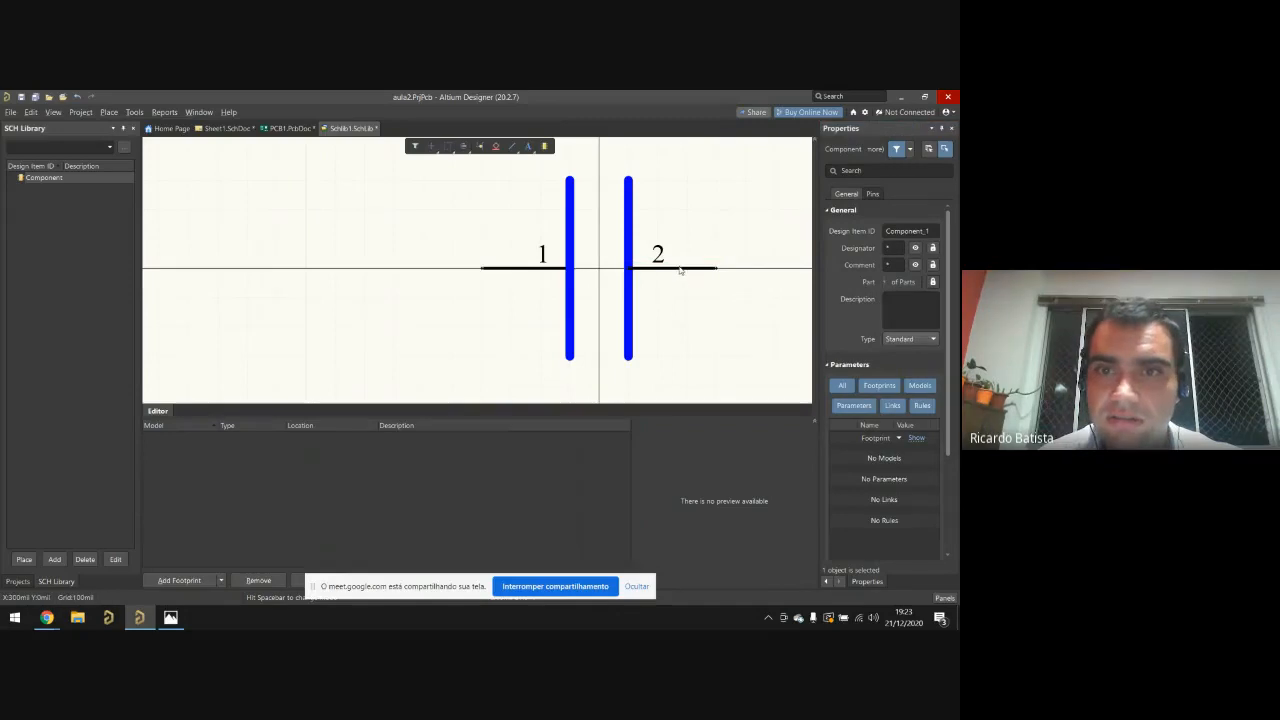
{"action": "left_click", "coordinate": [640, 272]}
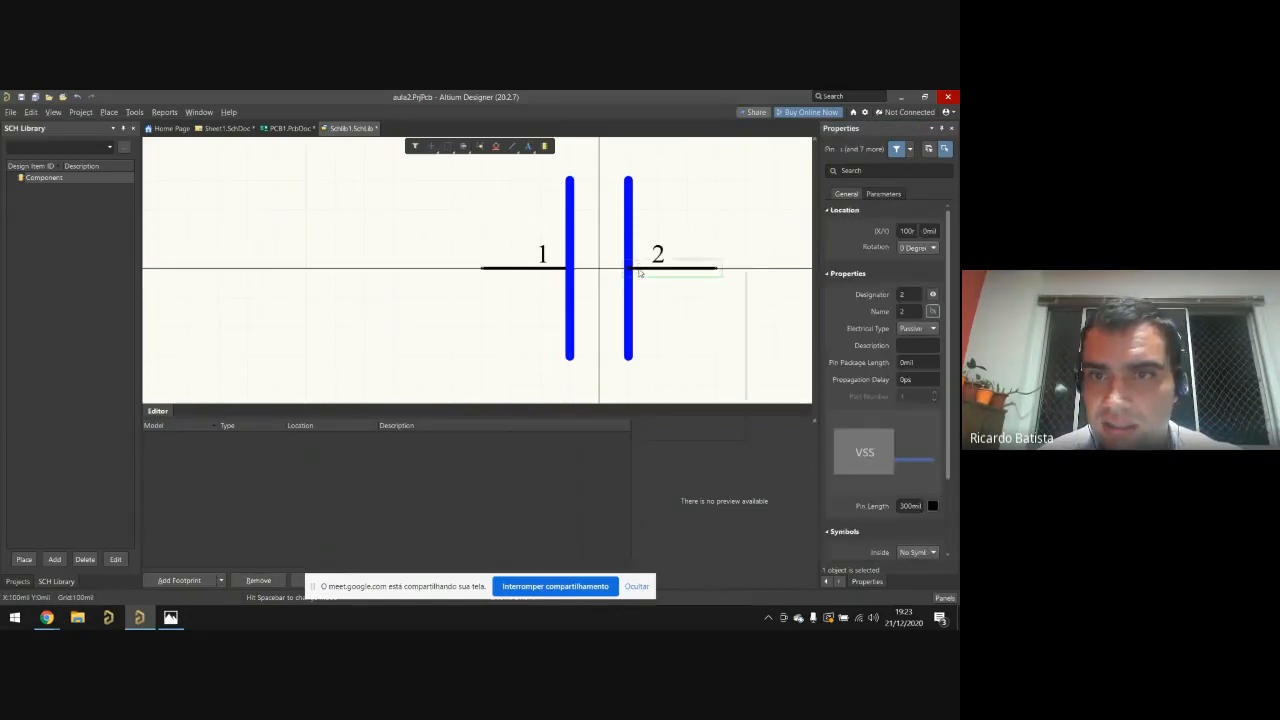
{"action": "right_click", "coordinate": [641, 271]}
{"action": "mouse_move", "coordinate": [714, 308]}
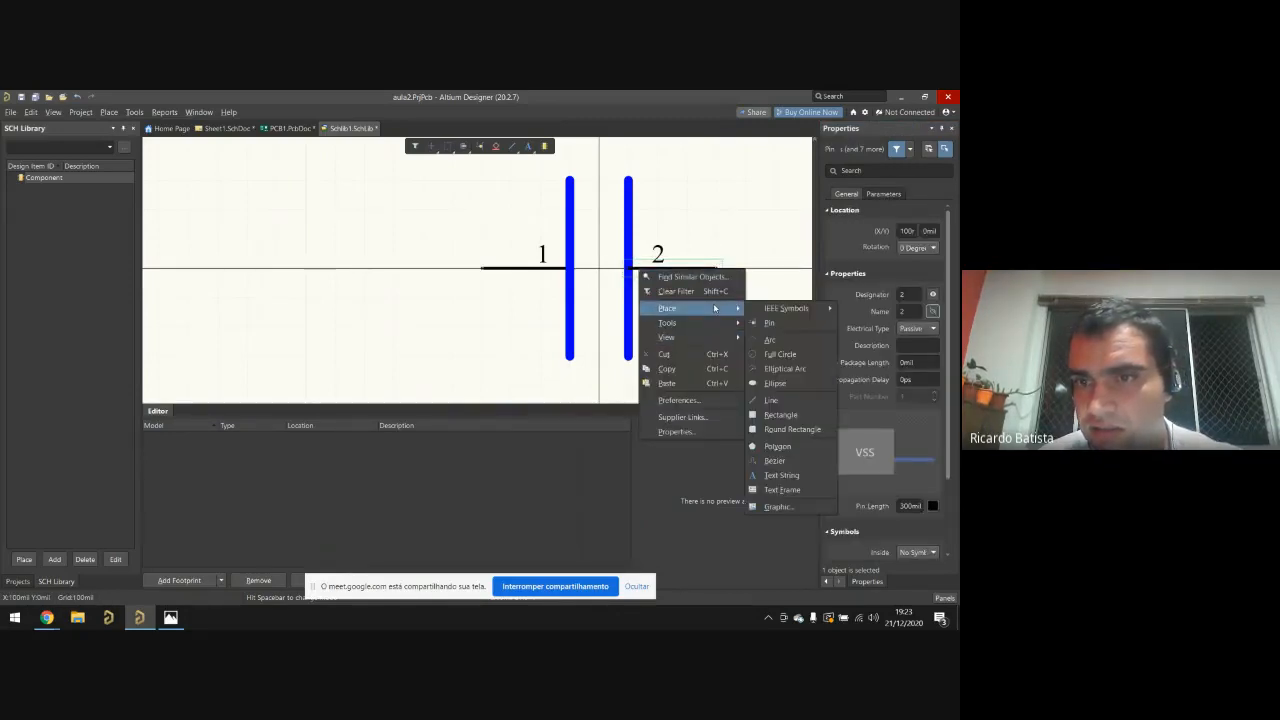
{"action": "key", "text": "Escape"}
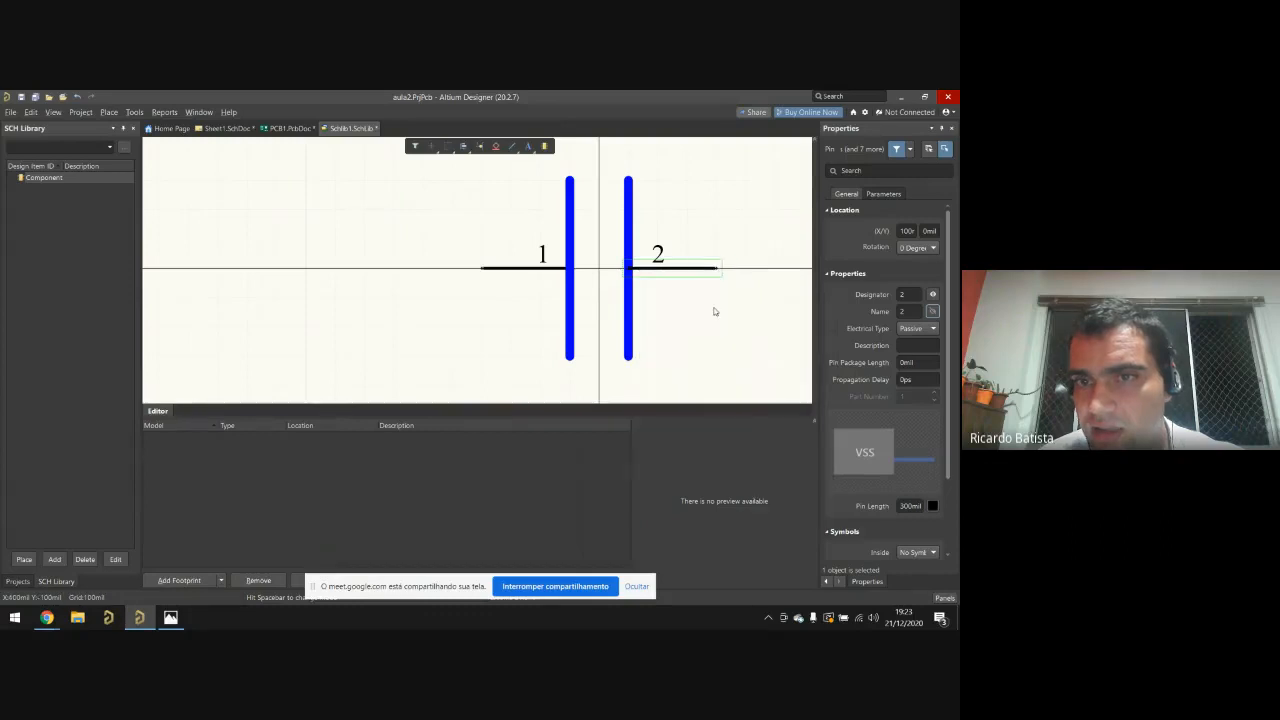
{"action": "left_click", "coordinate": [660, 220]}
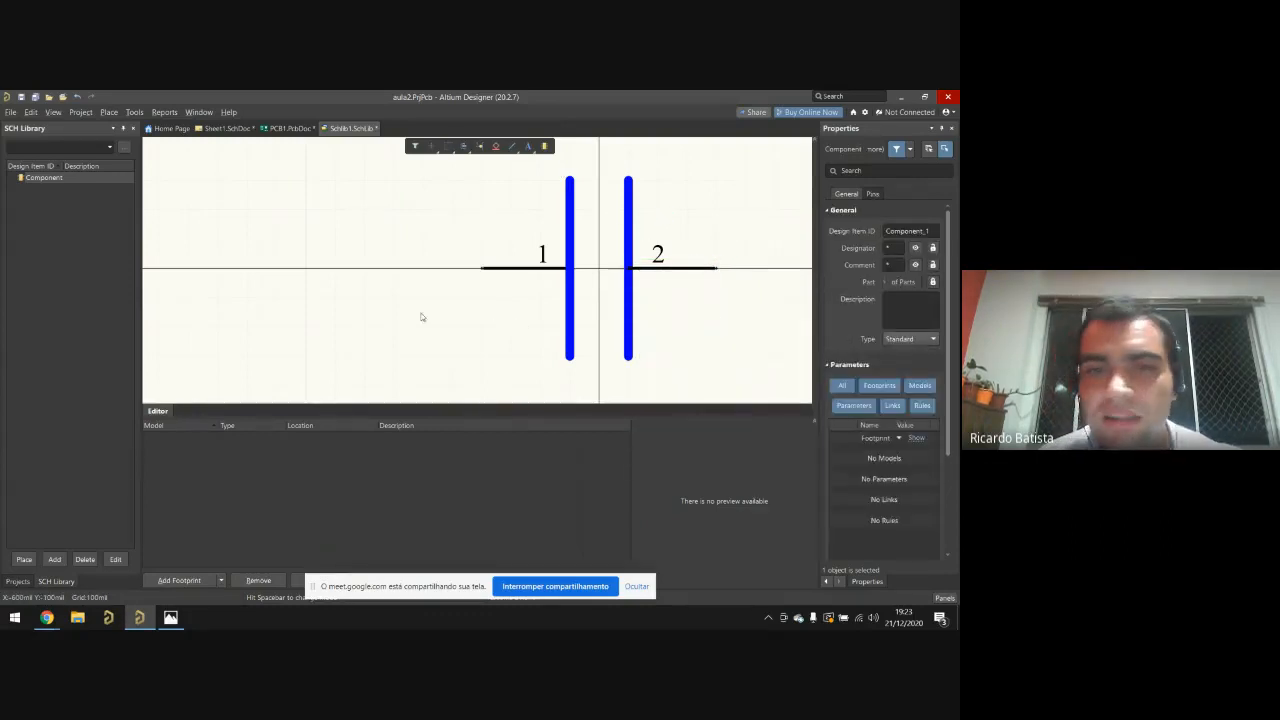
Step: Draw a semicircular arc bulging left, centred at X -700 mil, Y 0 mil, with a radius of about 265 mil
{"action": "right_click", "coordinate": [386, 324]}
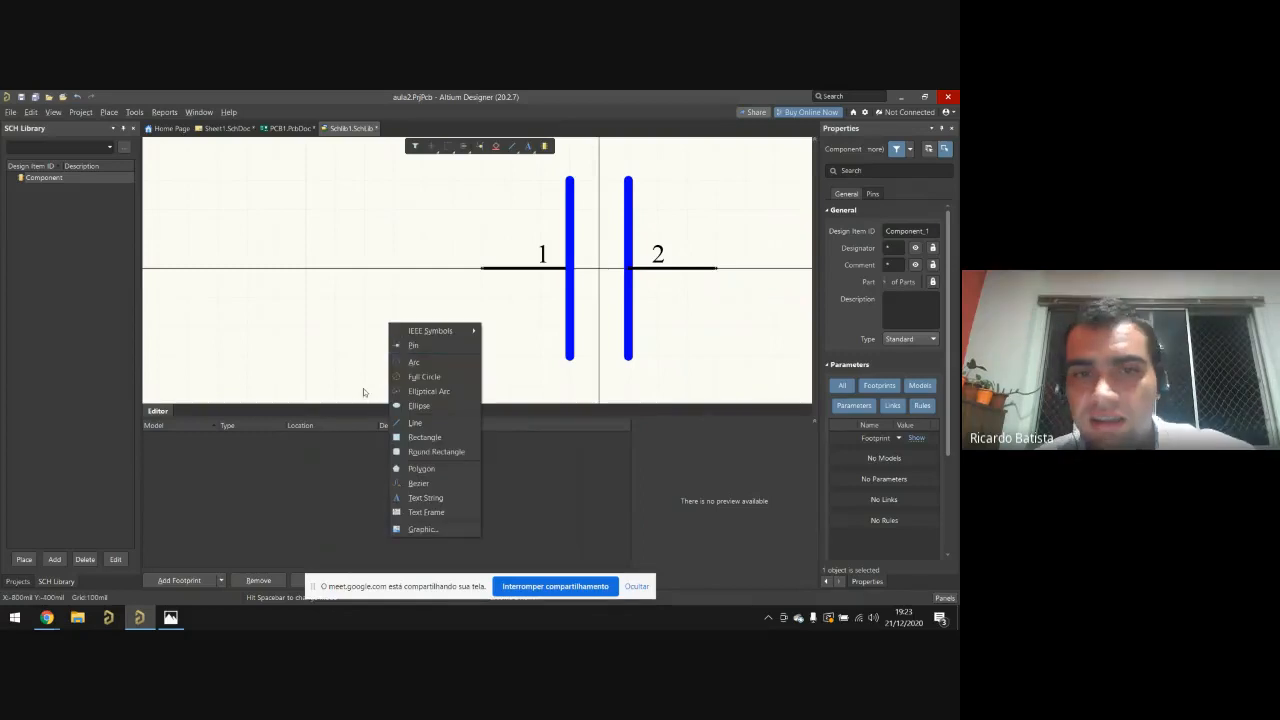
{"action": "left_click", "coordinate": [415, 364]}
{"action": "left_click", "coordinate": [390, 268]}
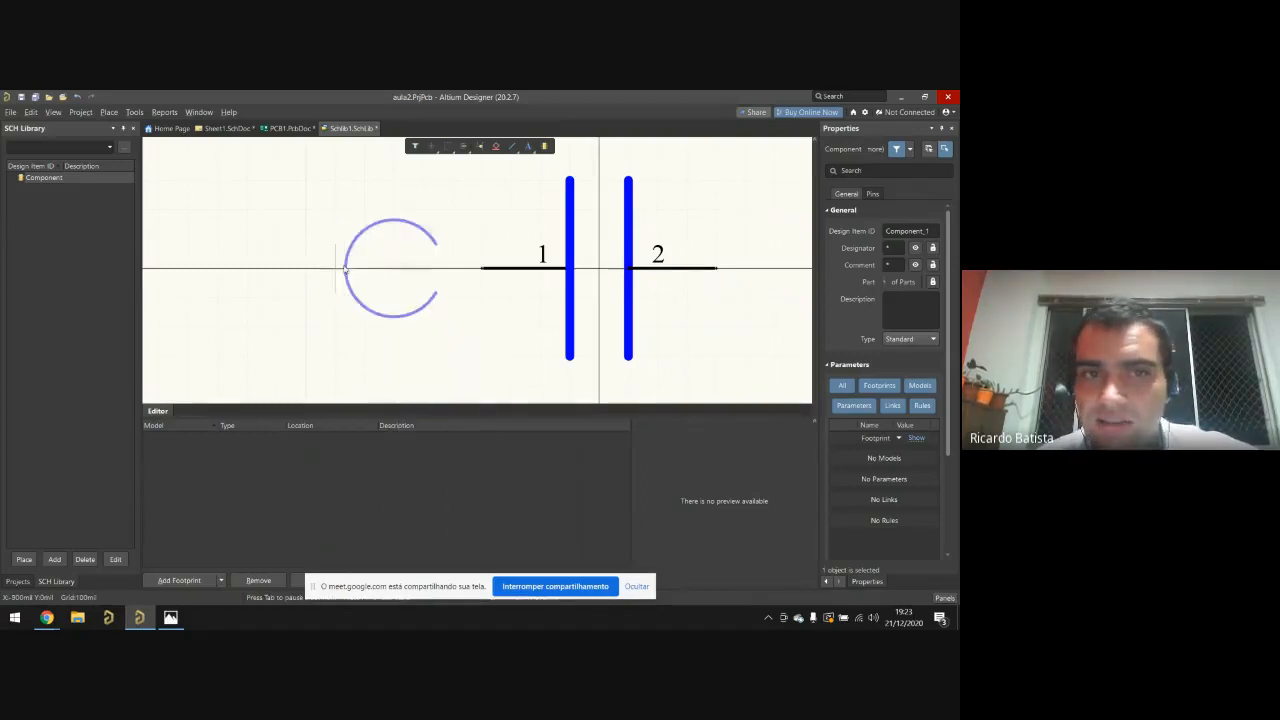
{"action": "left_click", "coordinate": [318, 263]}
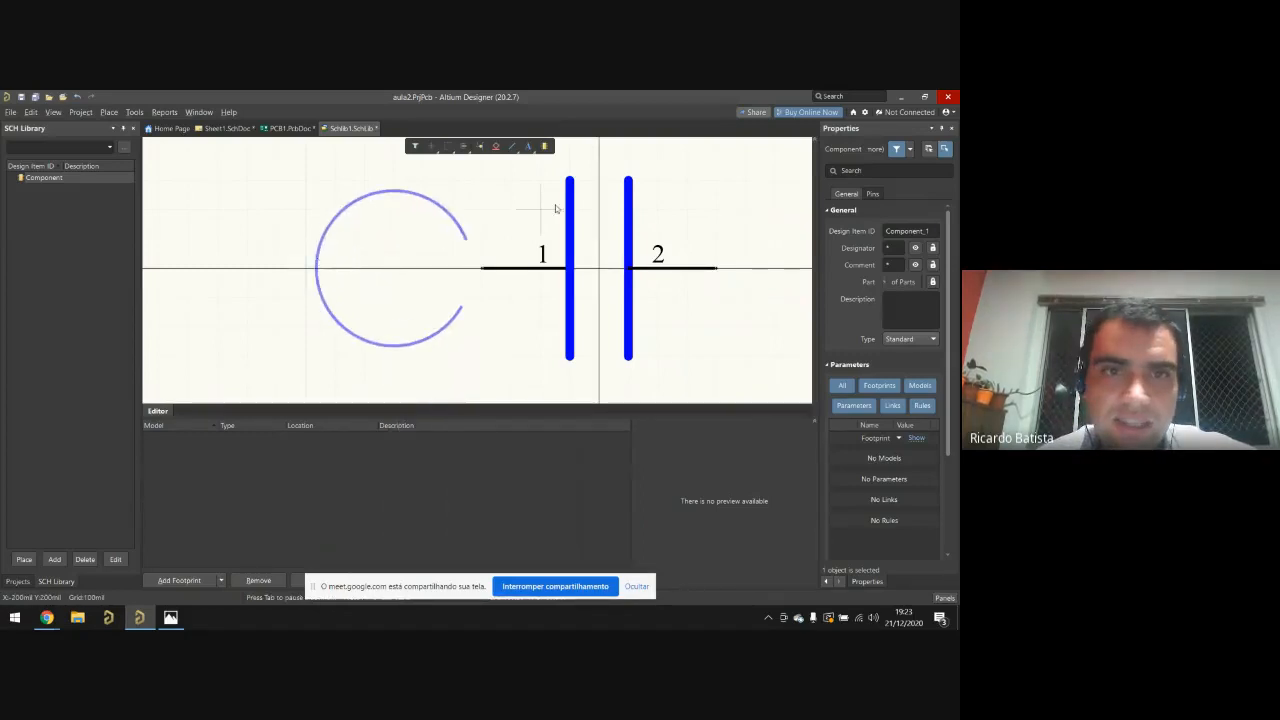
{"action": "left_click", "coordinate": [395, 194]}
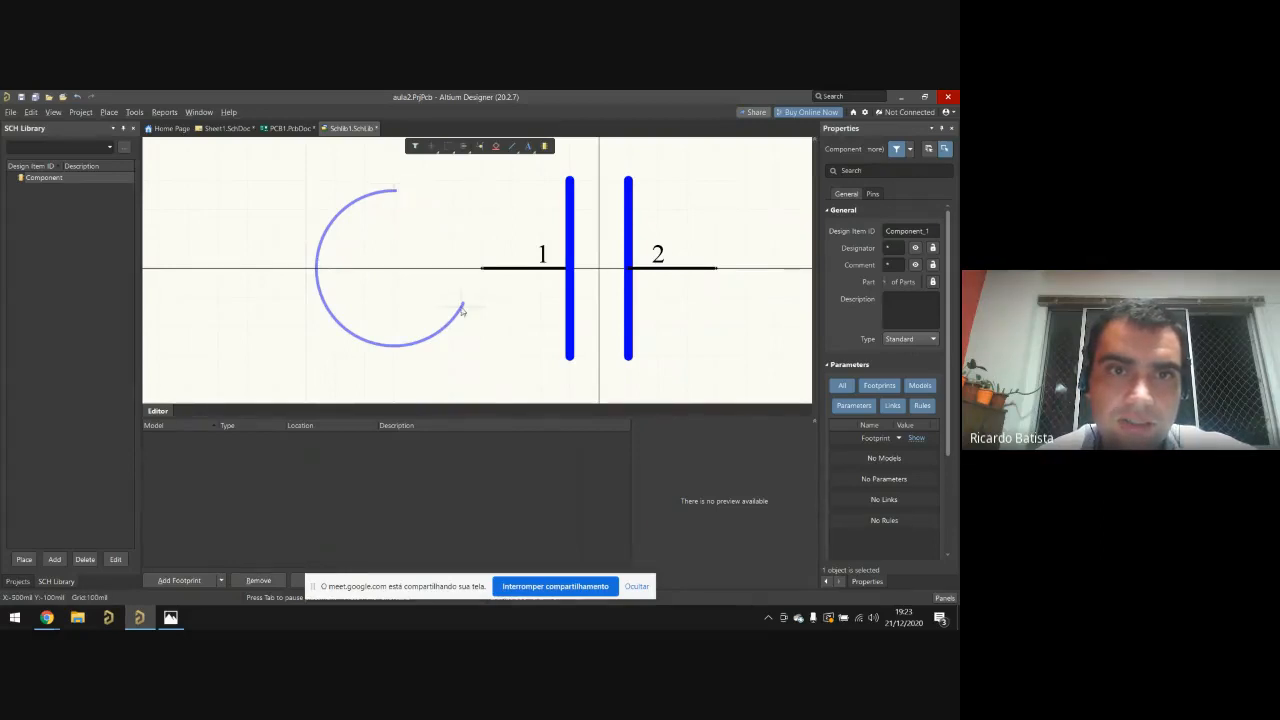
{"action": "scroll", "coordinate": [441, 356], "scroll_direction": "up", "scroll_amount": 3}
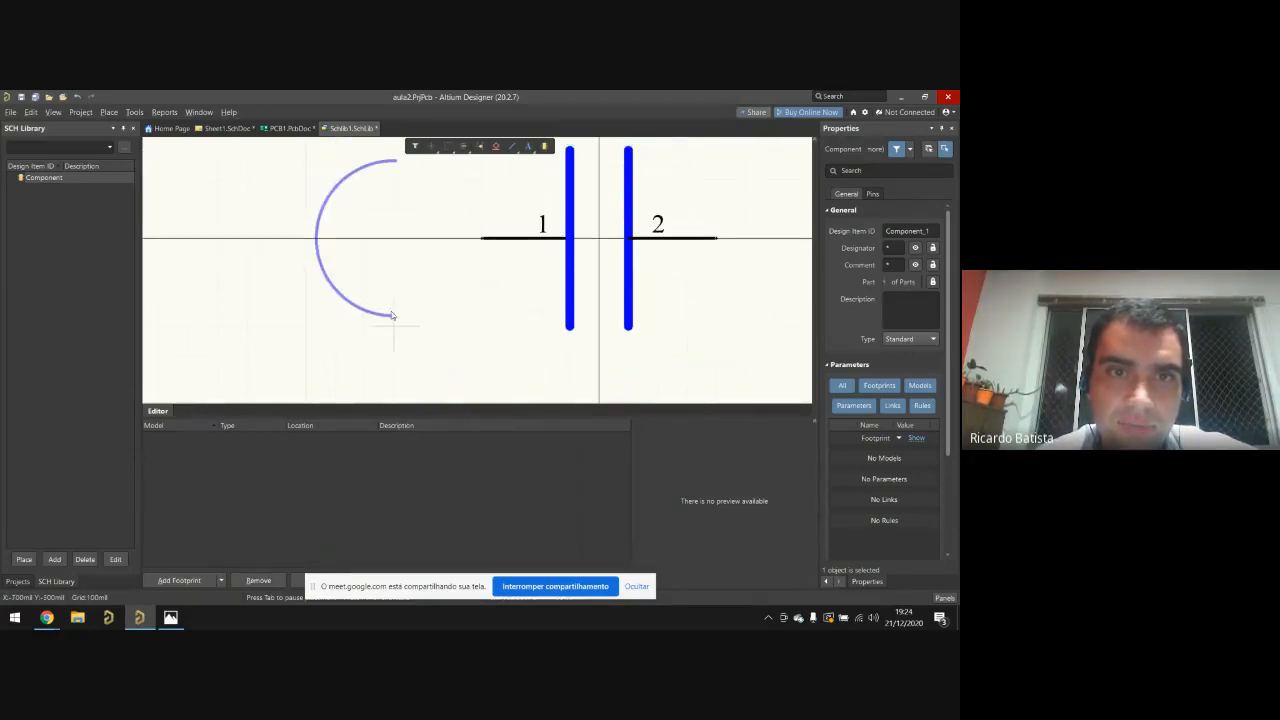
{"action": "left_click", "coordinate": [398, 316]}
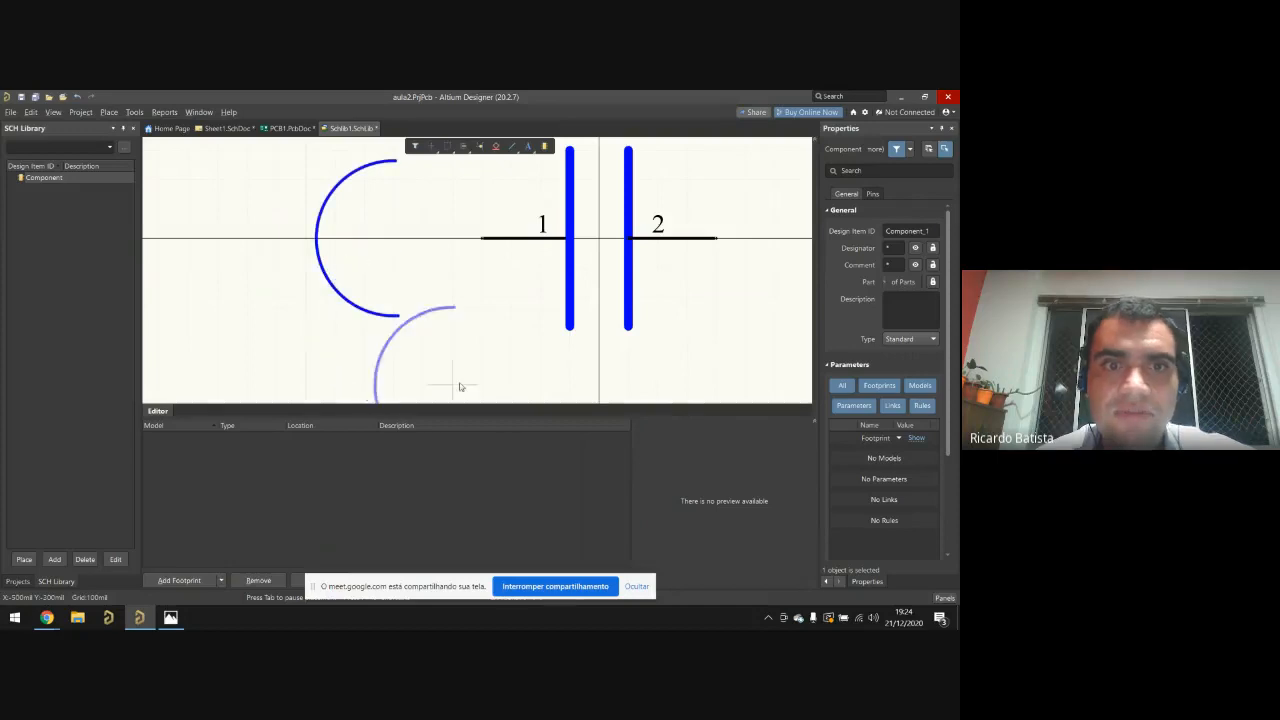
{"action": "key", "text": "Escape"}
{"action": "left_click_drag", "start_coordinate": [571, 303], "coordinate": [577, 307]}
{"action": "left_click", "coordinate": [565, 303]}
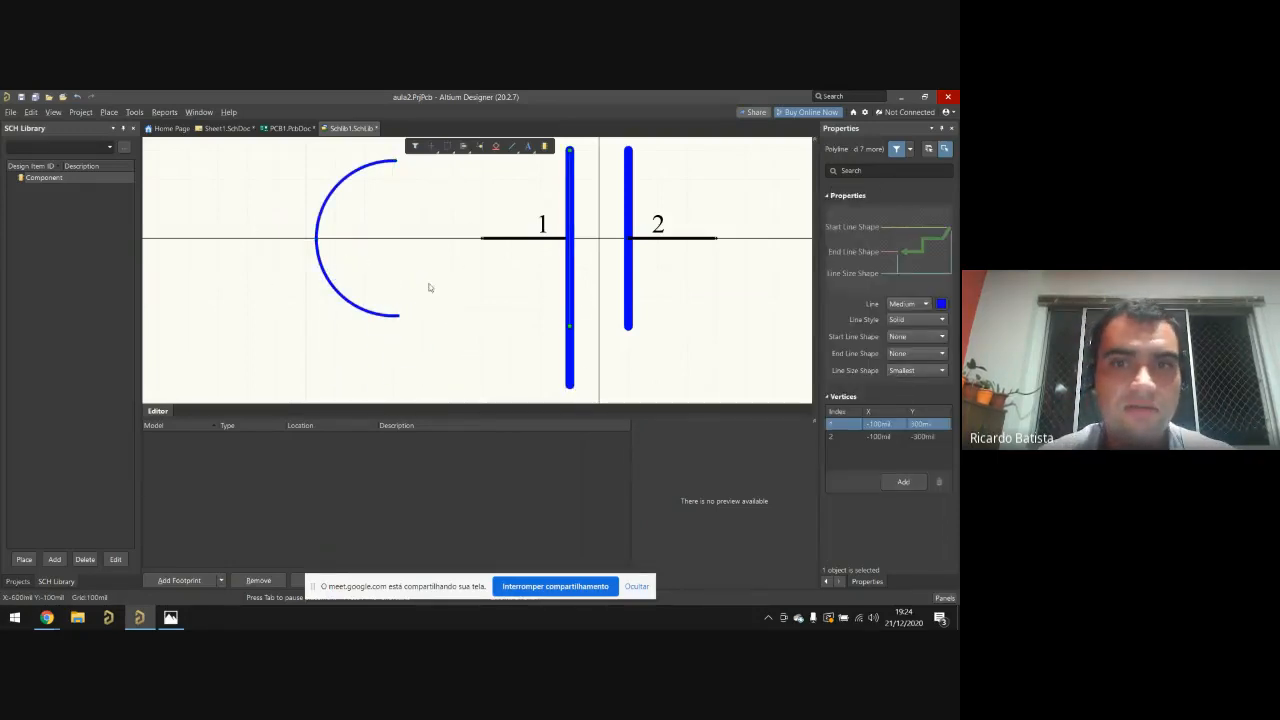
{"action": "key", "text": "ctrl+z"}
{"action": "left_click", "coordinate": [562, 322]}
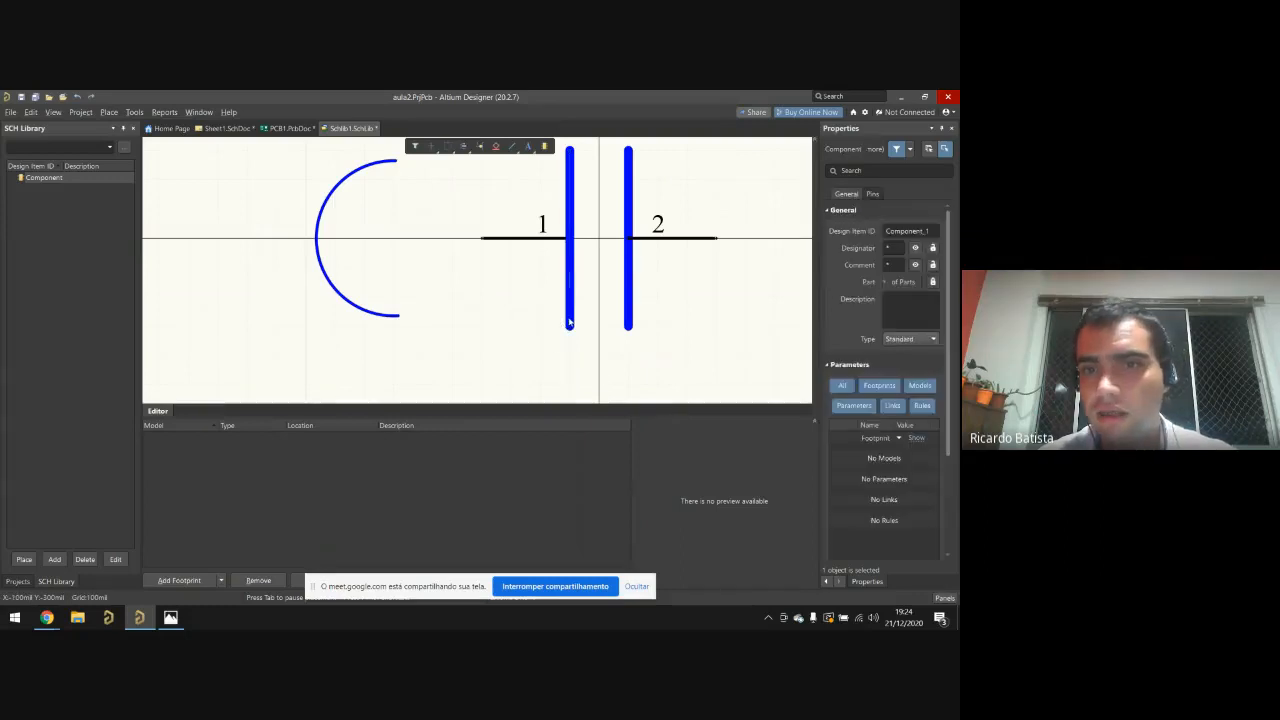
Step: Duplicate the left plate and place the copy at X -1100 mil, just left of the arc
{"action": "left_click", "coordinate": [570, 322]}
{"action": "key", "text": "ctrl+c"}
{"action": "key", "text": "ctrl+v"}
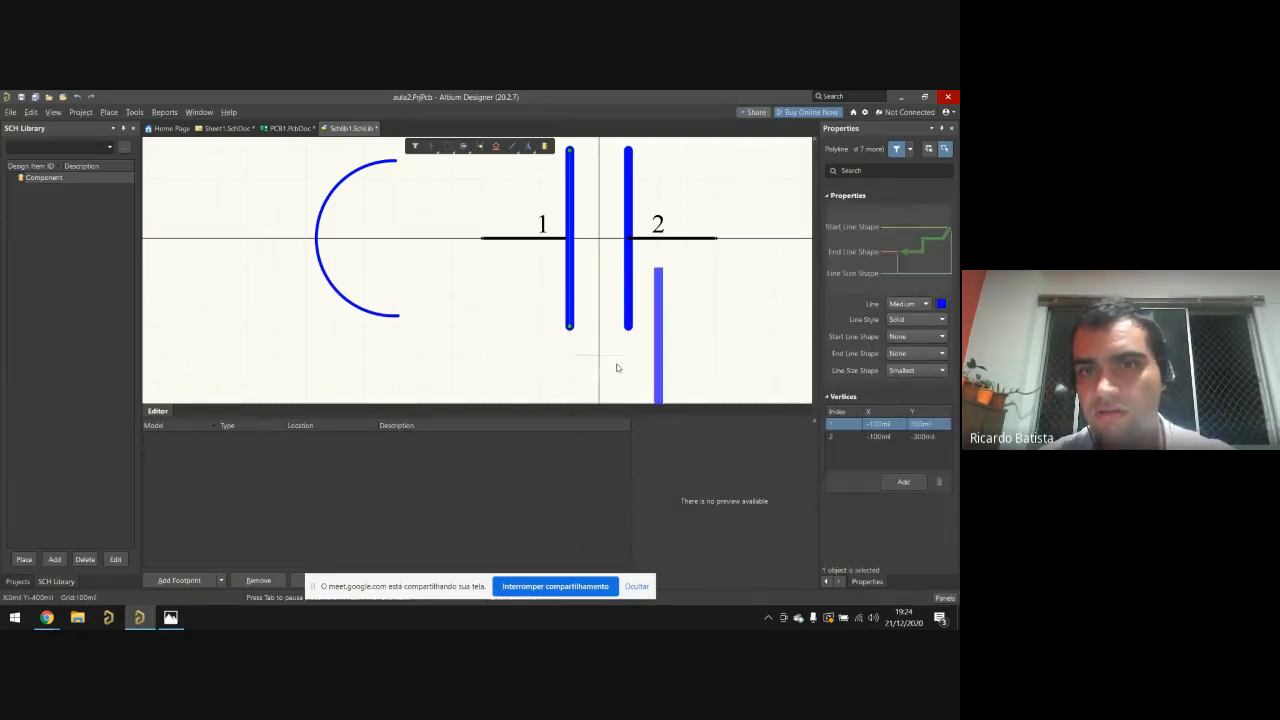
{"action": "left_click", "coordinate": [223, 238]}
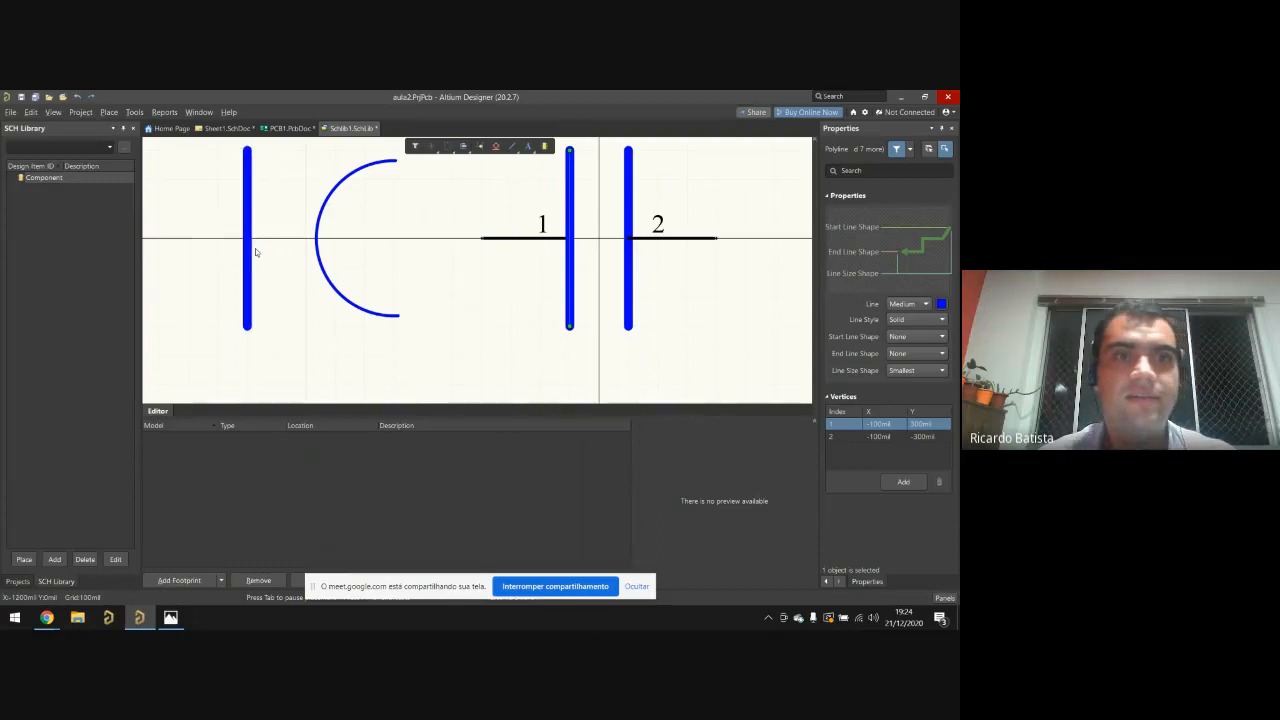
{"action": "left_click_drag", "start_coordinate": [255, 252], "coordinate": [289, 250]}
Step: Adjust the arc's lower endpoint so its end angle is about 270 degrees
{"action": "left_click", "coordinate": [317, 229]}
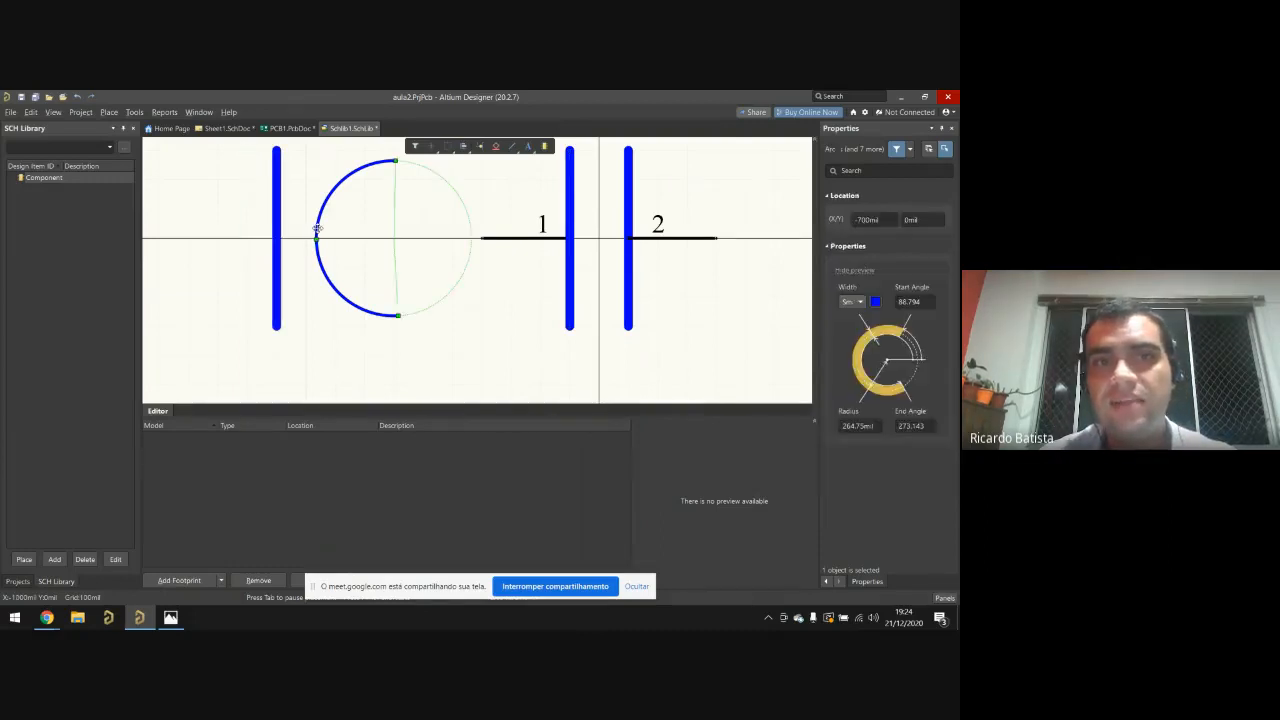
{"action": "left_click_drag", "start_coordinate": [398, 316], "coordinate": [394, 316]}
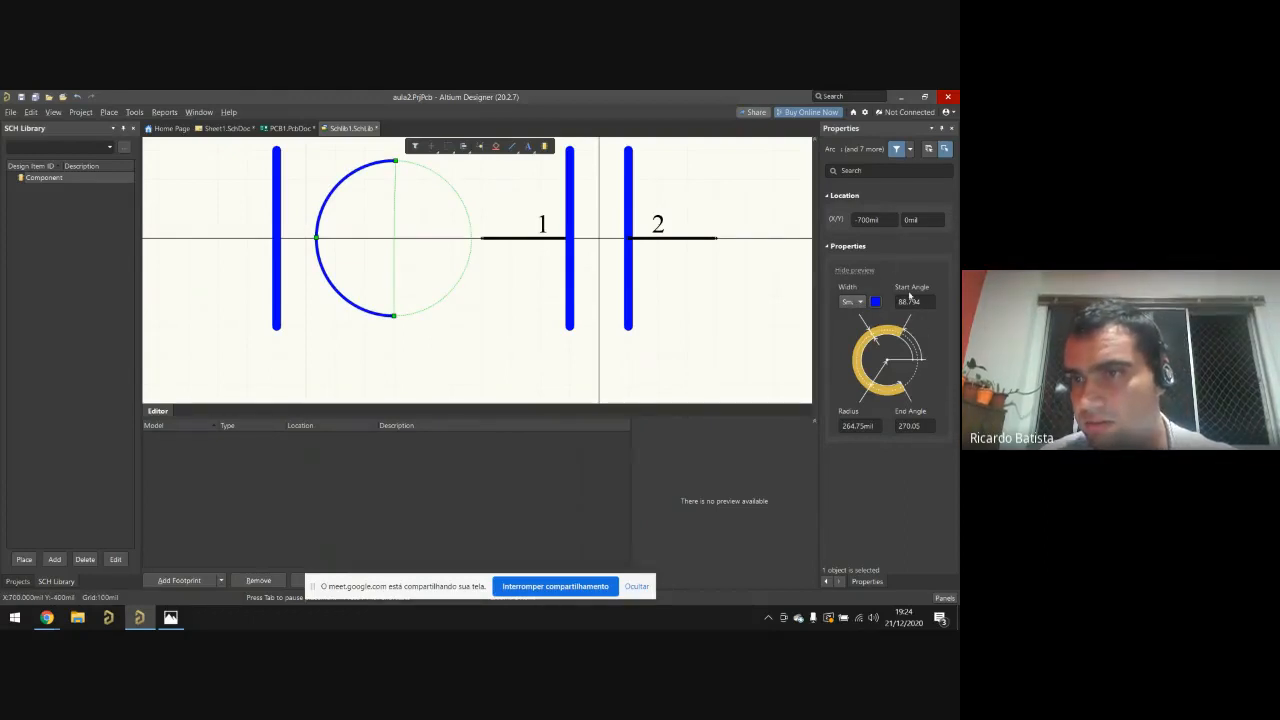
{"action": "left_click", "coordinate": [434, 377]}
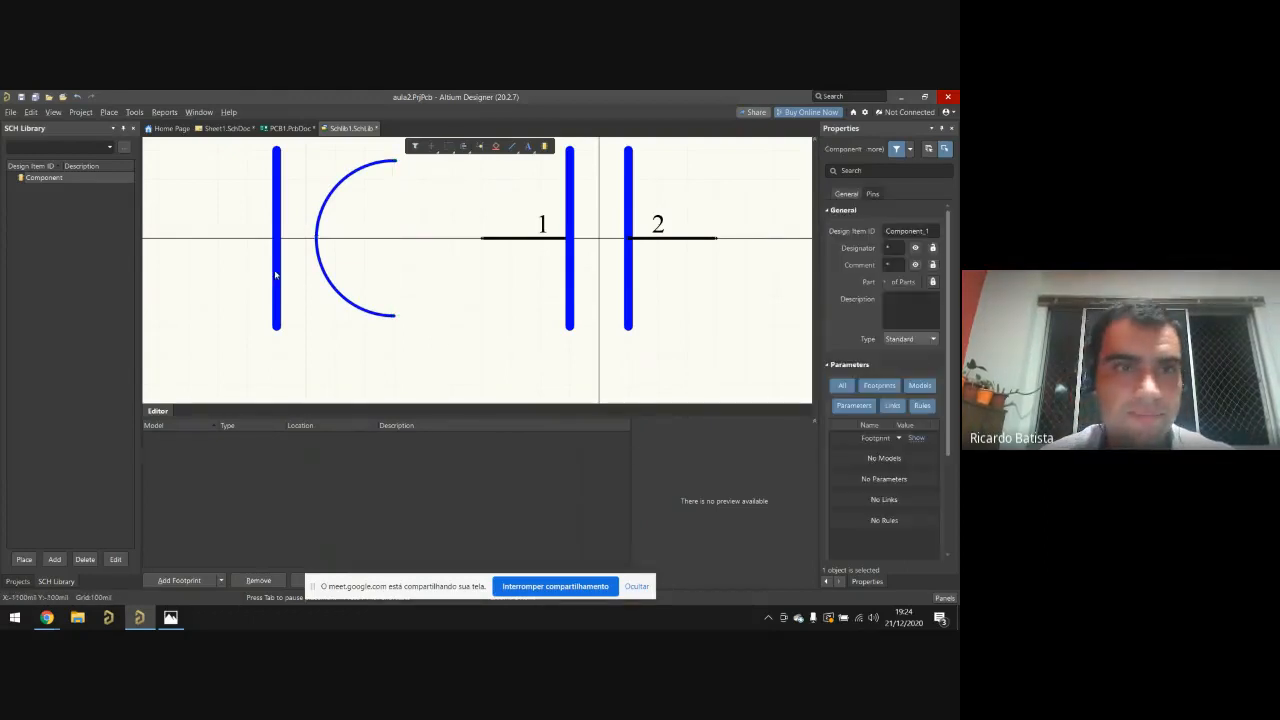
Step: Set the line width of the copied plate beside the arc to Small
{"action": "left_click", "coordinate": [277, 270]}
{"action": "left_click", "coordinate": [907, 303]}
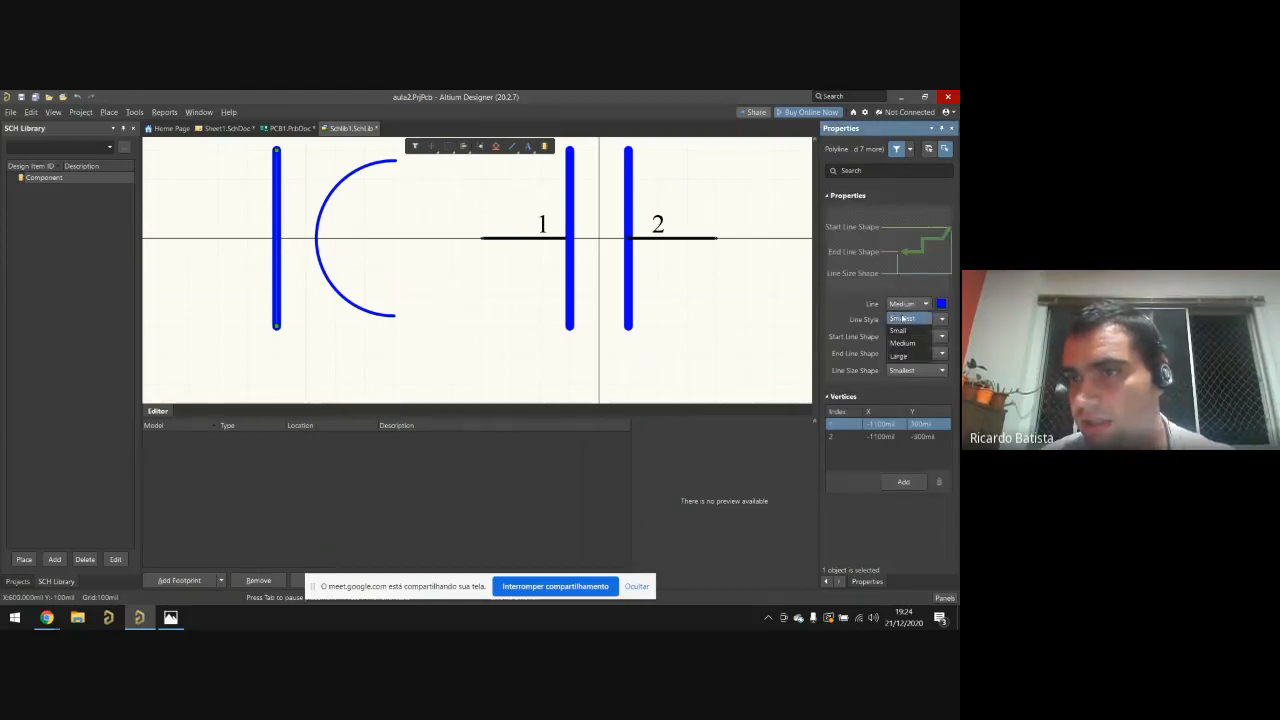
{"action": "left_click", "coordinate": [903, 329]}
{"action": "left_click", "coordinate": [480, 343]}
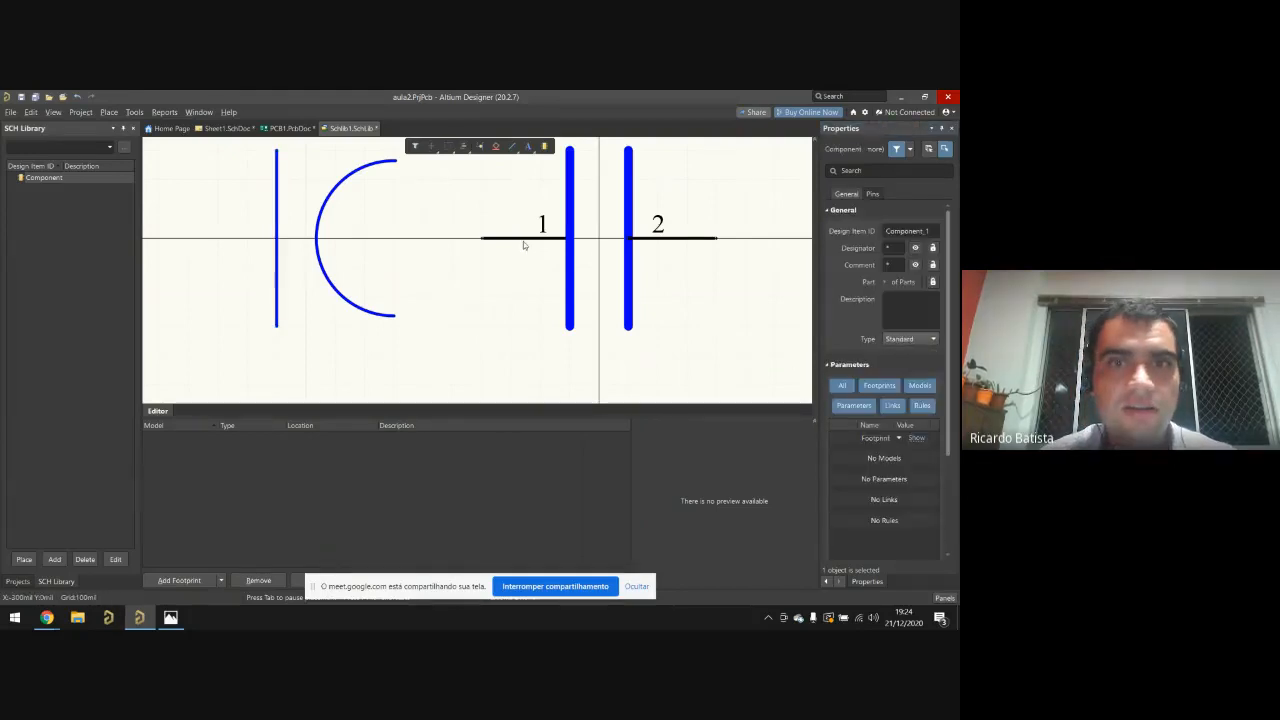
Step: Move pin 1 against the copied plate and pin 2 inside the arc, and shrink the arc's radius to about 208 mil to meet pin 2
{"action": "left_click_drag", "start_coordinate": [521, 243], "coordinate": [196, 250]}
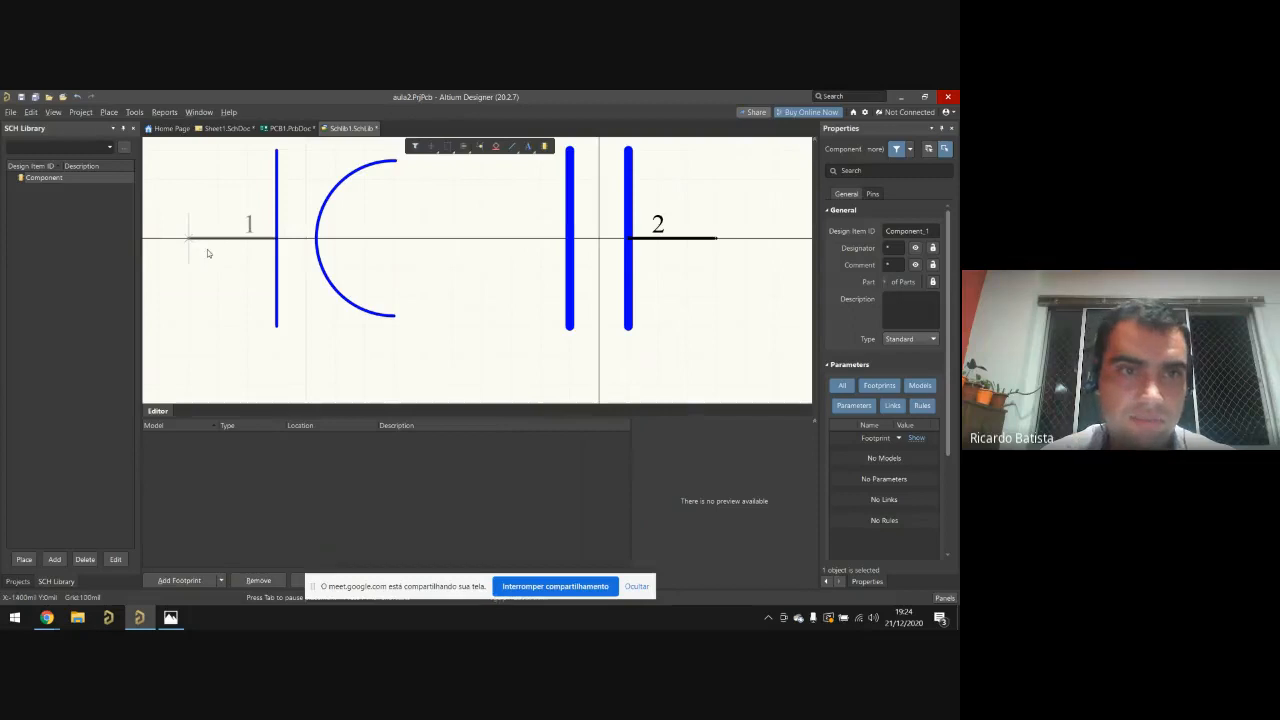
{"action": "left_click_drag", "start_coordinate": [708, 242], "coordinate": [340, 263]}
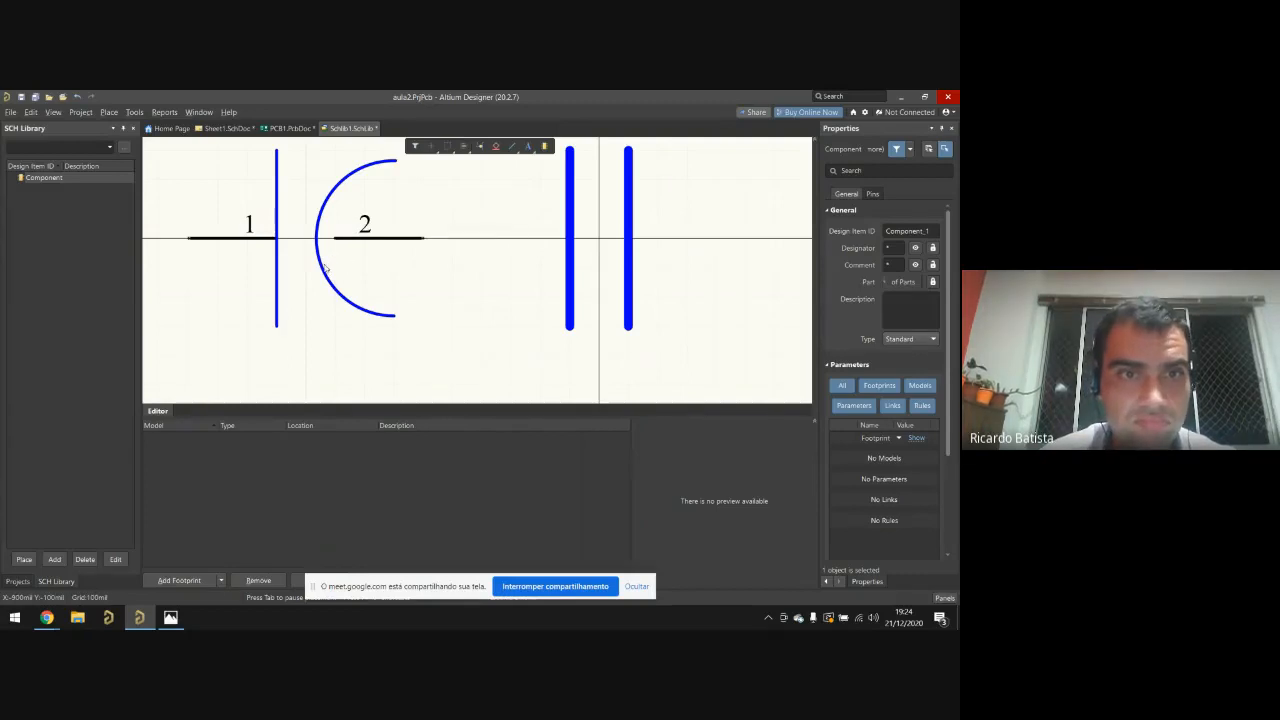
{"action": "left_click", "coordinate": [325, 268]}
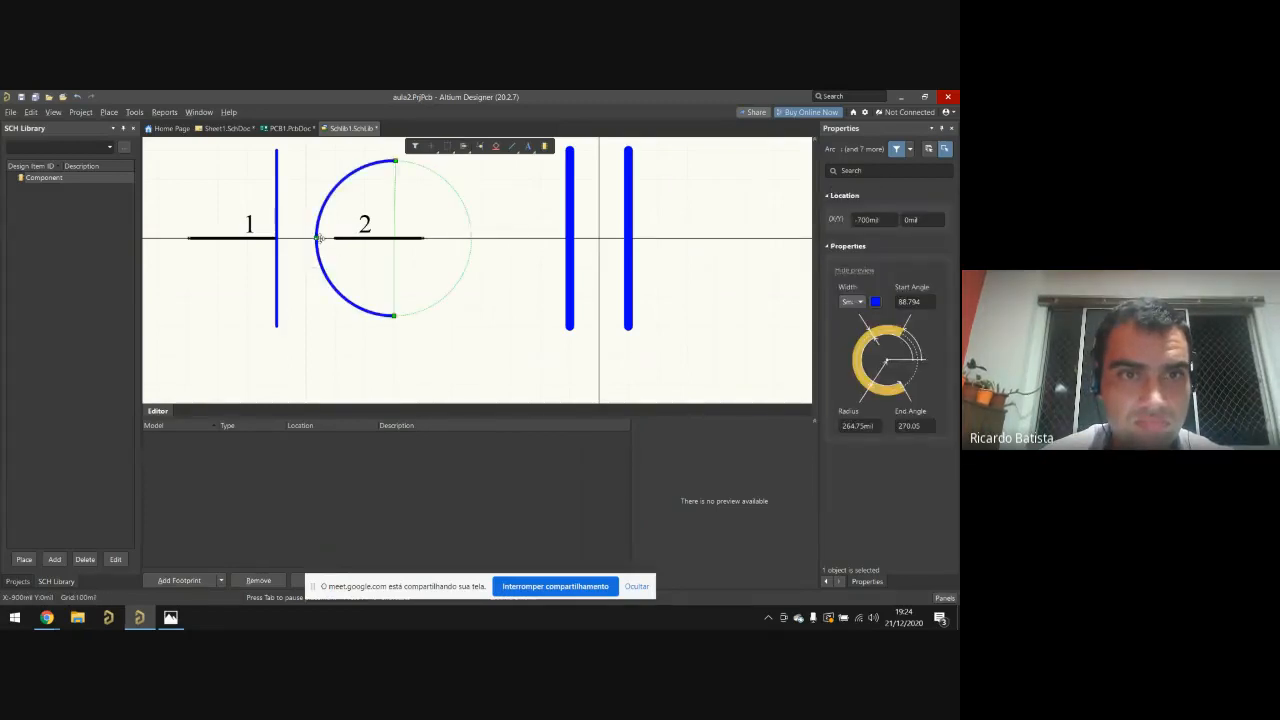
{"action": "left_click_drag", "start_coordinate": [315, 238], "coordinate": [333, 238]}
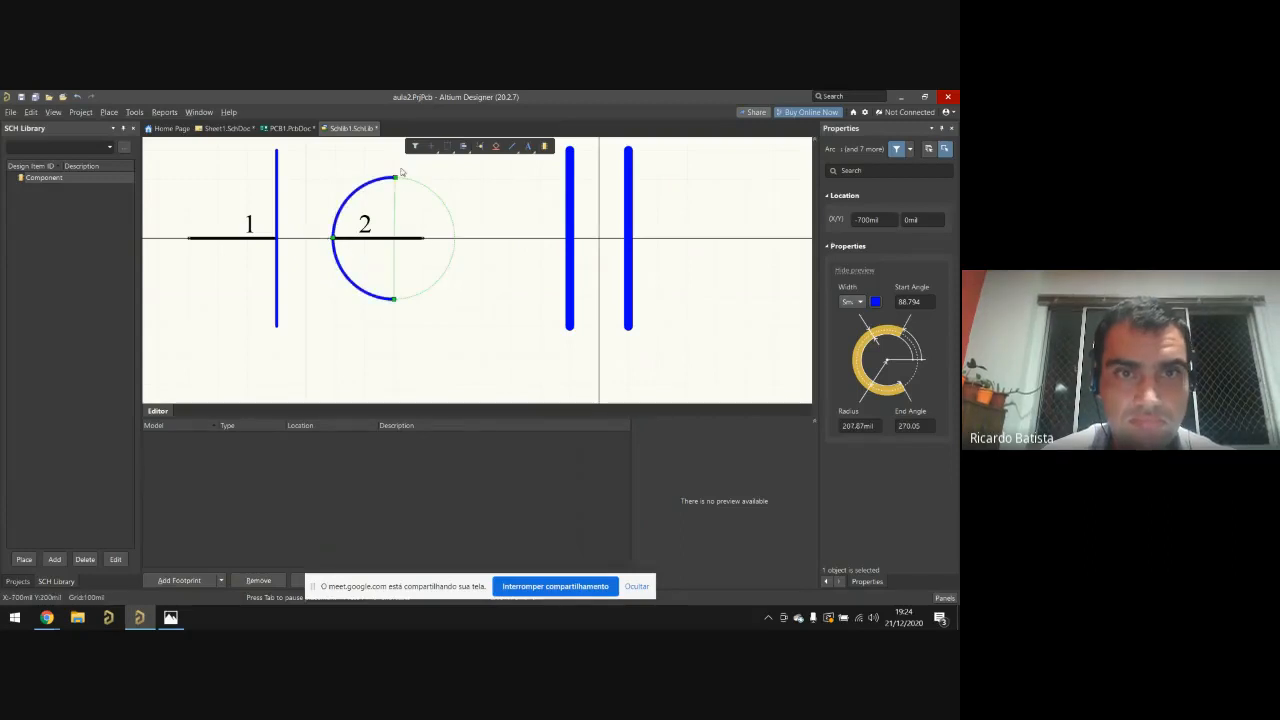
Step: Shift the copied plate to X -1000 mil, closer to the arc, and bring pin 1 back against it
{"action": "left_click", "coordinate": [271, 290]}
{"action": "left_click_drag", "start_coordinate": [271, 290], "coordinate": [302, 289]}
{"action": "left_click_drag", "start_coordinate": [264, 241], "coordinate": [223, 243]}
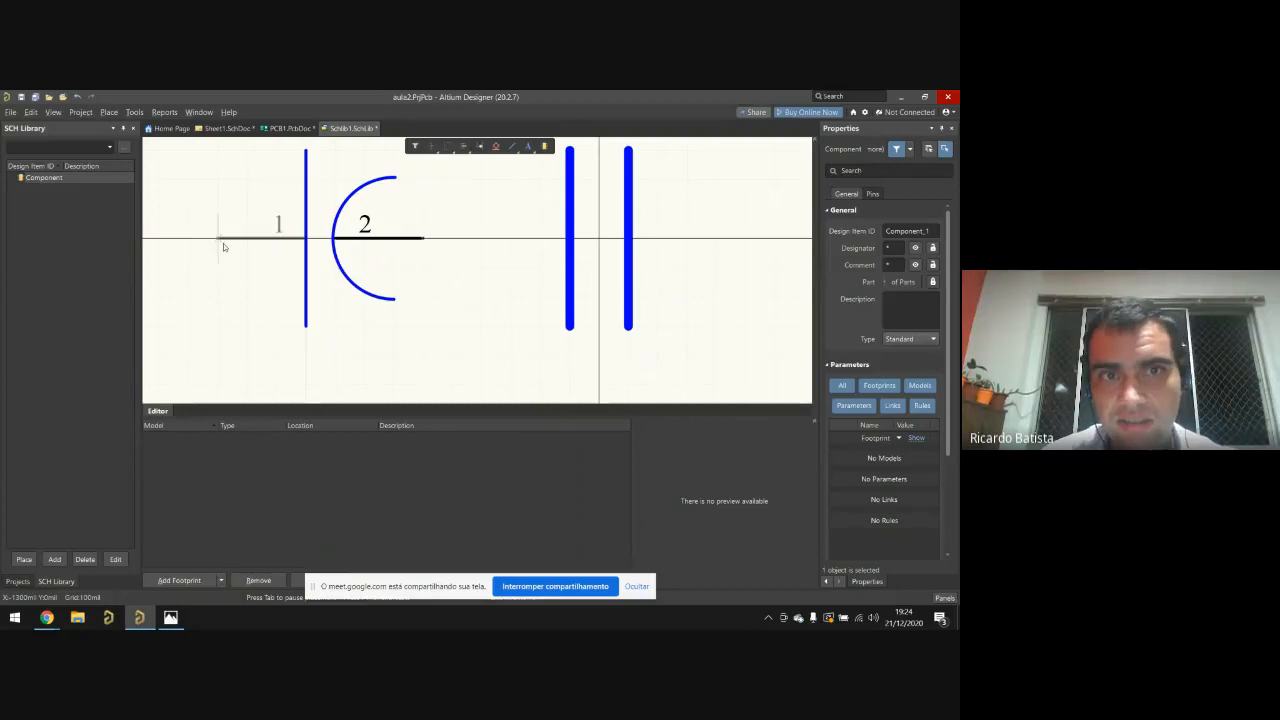
Step: Move pins 2 and 1 back to the outer sides of the two original thick plates around the origin
{"action": "scroll", "coordinate": [401, 362], "scroll_direction": "up", "scroll_amount": 1}
{"action": "scroll", "coordinate": [401, 362], "scroll_direction": "up", "scroll_amount": 2}
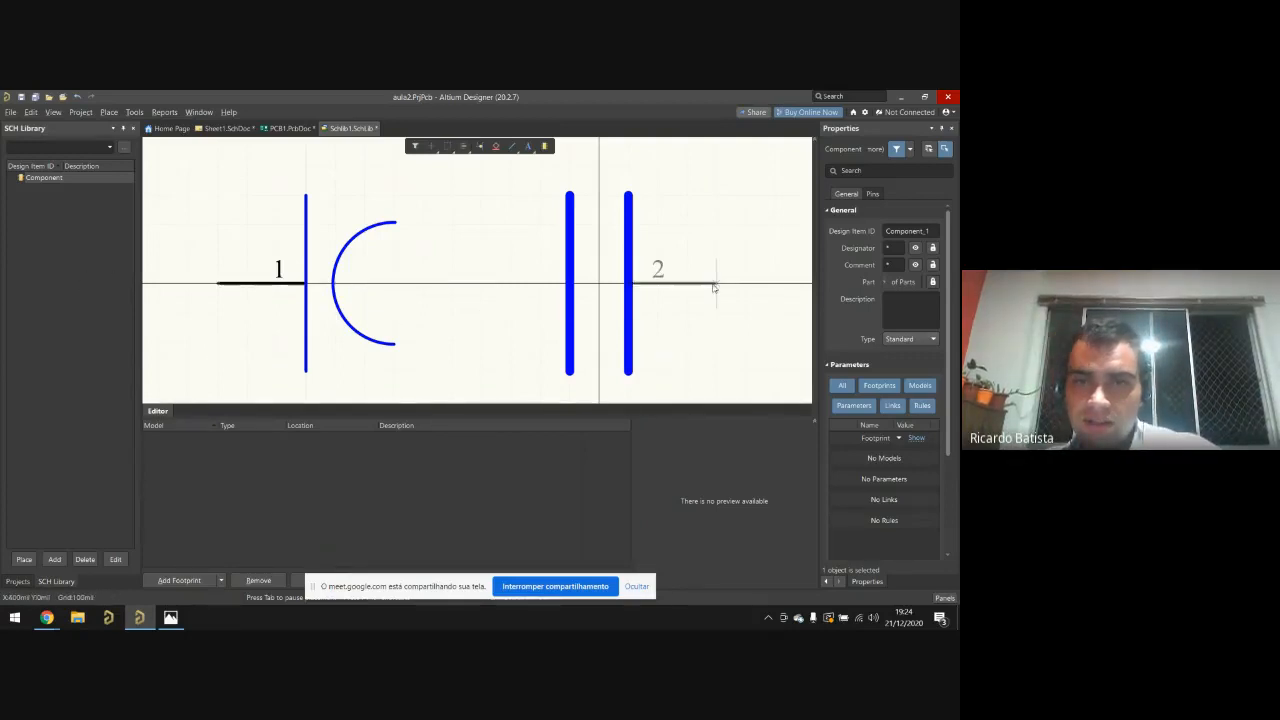
{"action": "left_click_drag", "start_coordinate": [719, 287], "coordinate": [708, 286]}
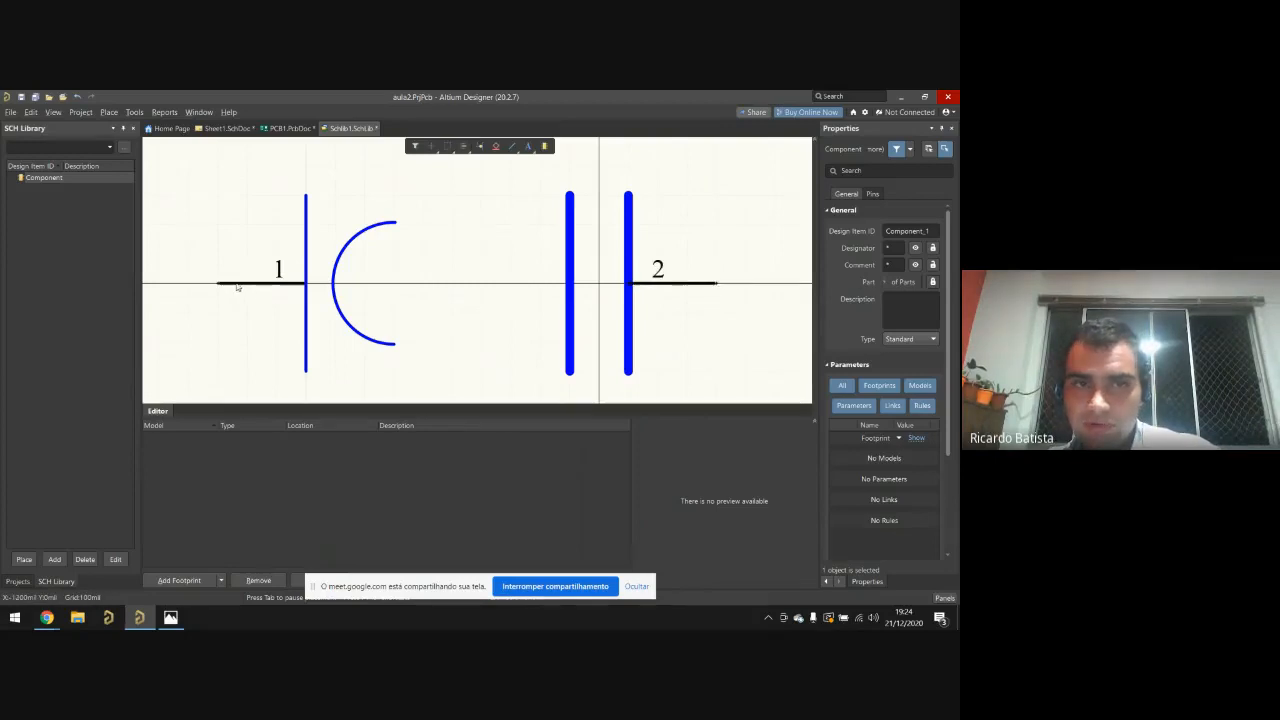
{"action": "left_click_drag", "start_coordinate": [240, 289], "coordinate": [489, 289]}
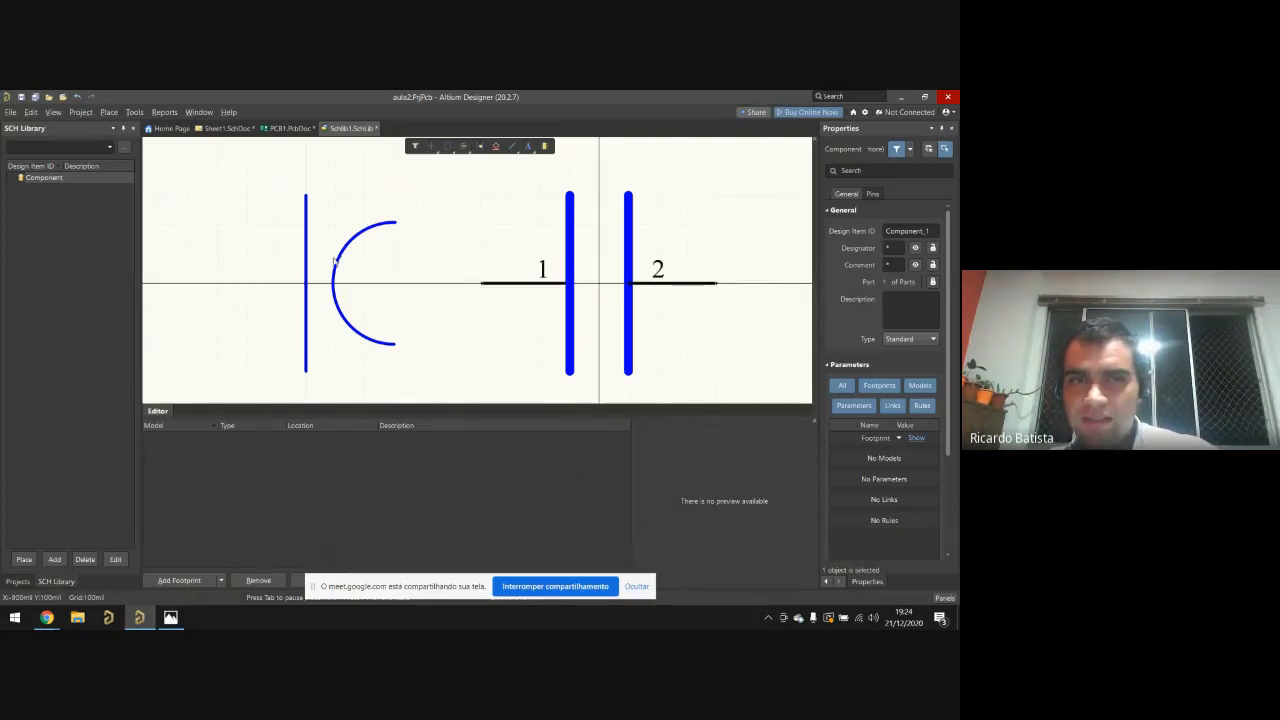
Step: Delete the arc and the thin copied plate
{"action": "left_click", "coordinate": [340, 263]}
{"action": "key", "text": "Delete"}
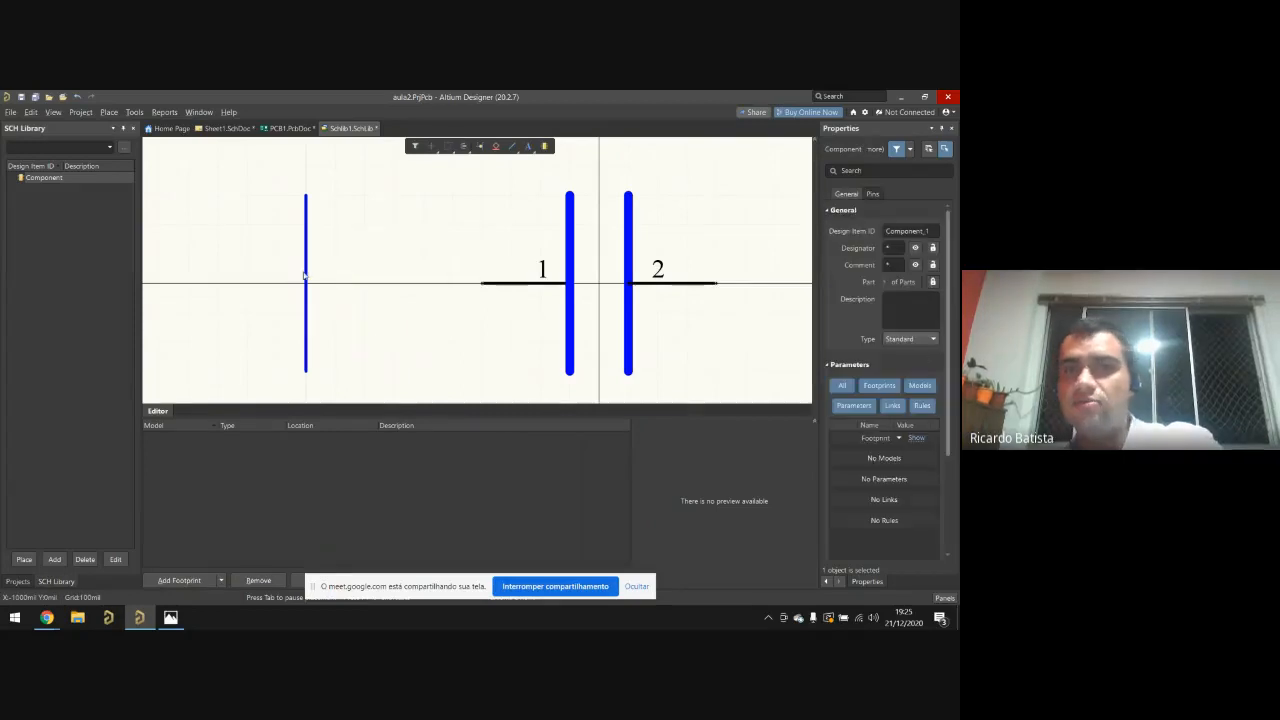
{"action": "left_click", "coordinate": [306, 268]}
{"action": "key", "text": "Delete"}
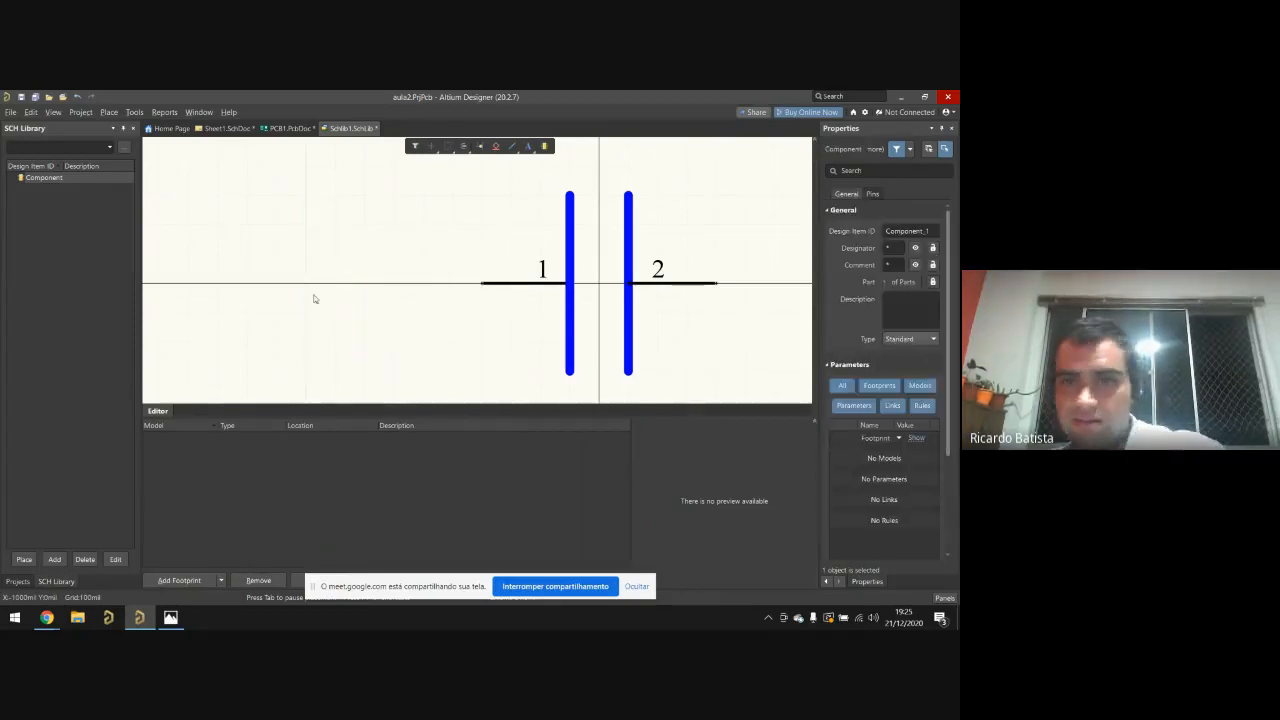
Step: Draw a rectangle about 900 mil wide and 1400 mil high beside the capacitor symbol, with its corner at X 1600 mil, Y -600 mil
{"action": "scroll", "coordinate": [356, 307], "scroll_direction": "down", "scroll_amount": 2, "text": "ctrl"}
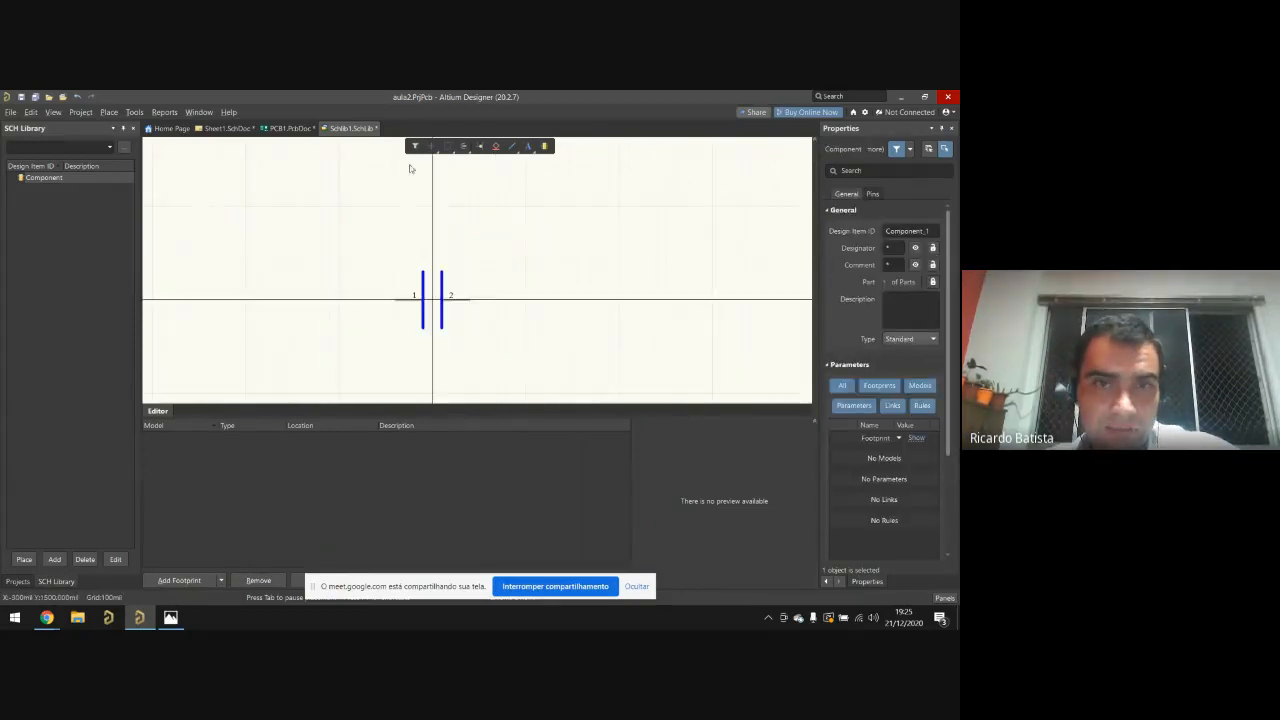
{"action": "key", "text": "p"}
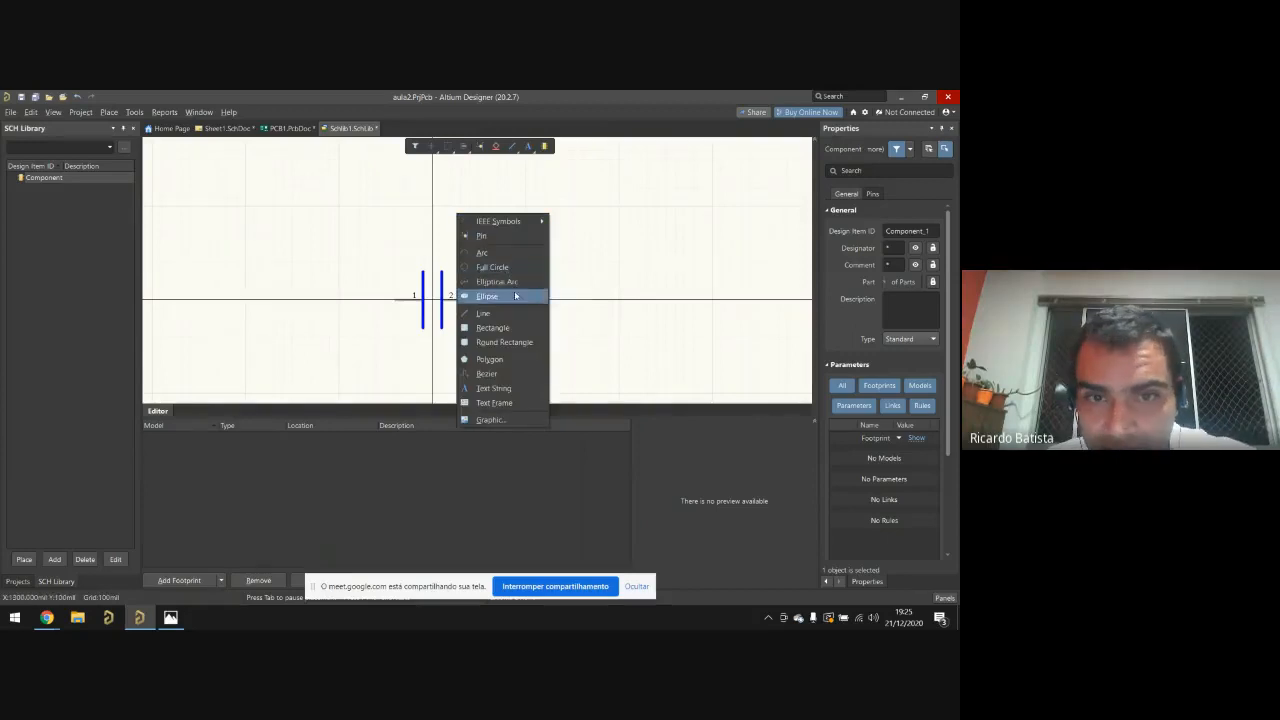
{"action": "left_click", "coordinate": [516, 328]}
{"action": "left_click", "coordinate": [581, 225]}
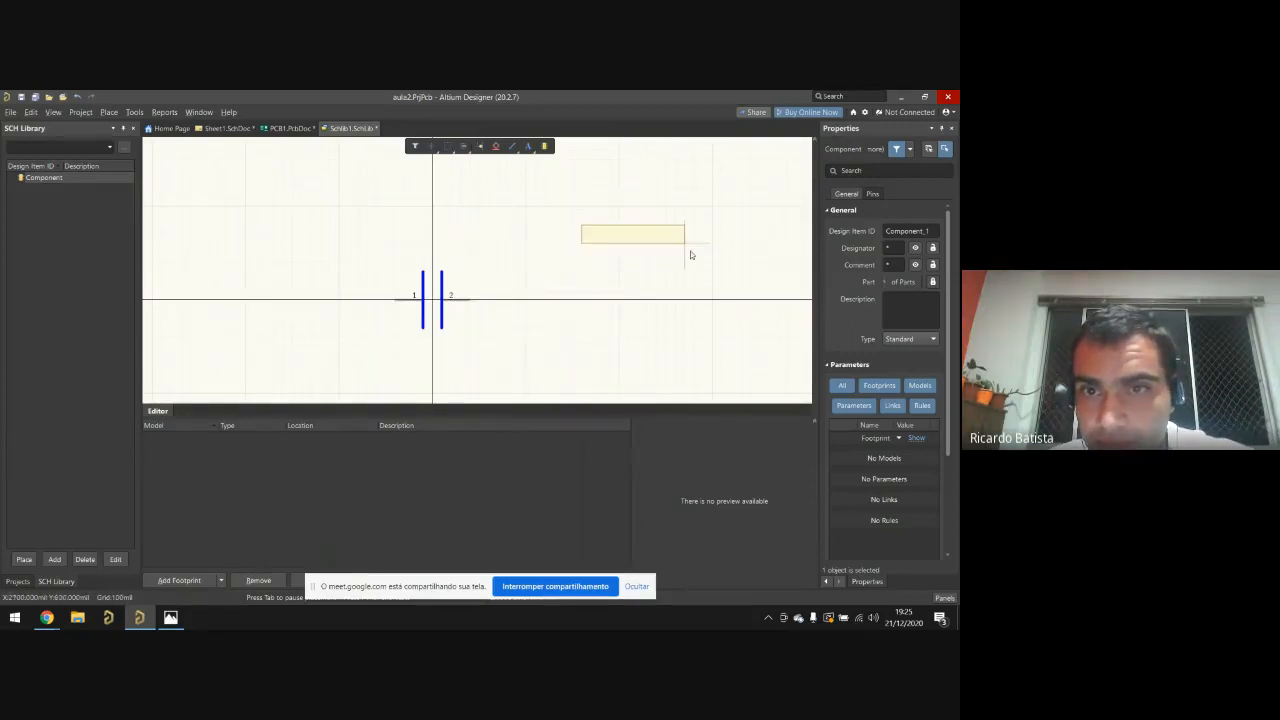
{"action": "left_click", "coordinate": [666, 356]}
{"action": "key", "text": "Escape"}
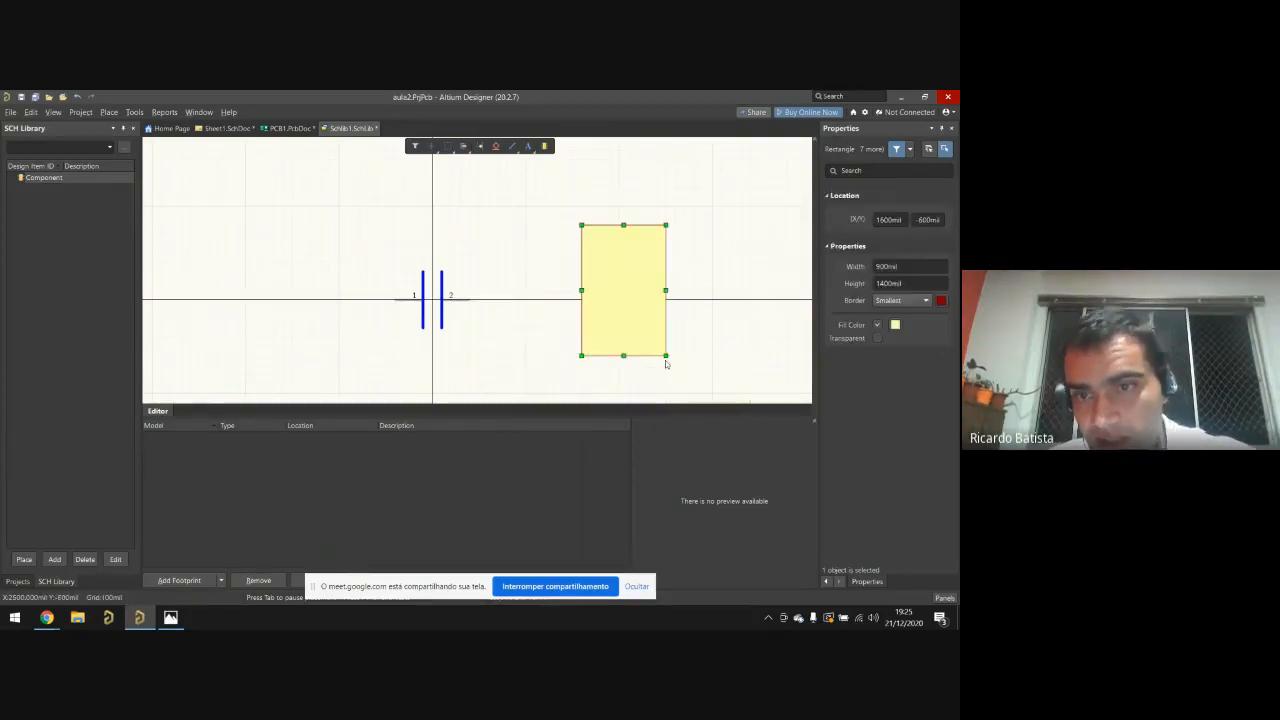
Step: Place pins 3 to 12 down the rectangle's left edge, one grid step (100 mil) apart
{"action": "key", "text": "p"}
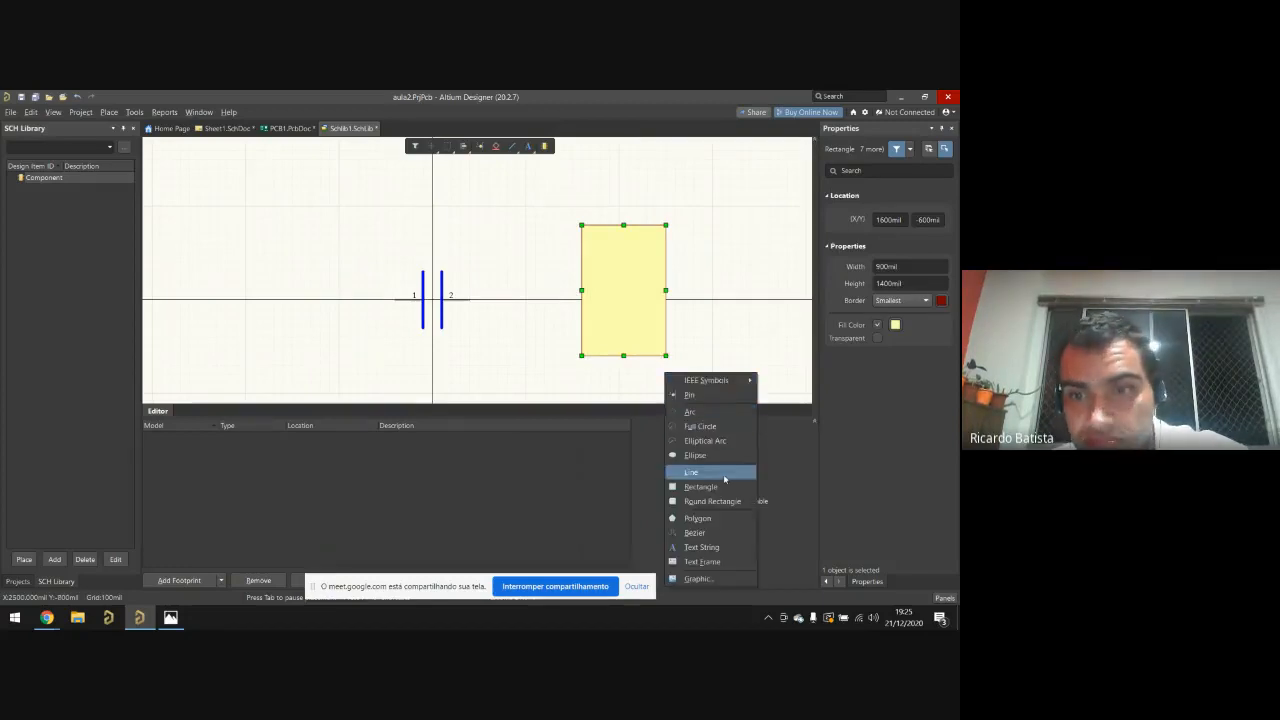
{"action": "left_click", "coordinate": [690, 395]}
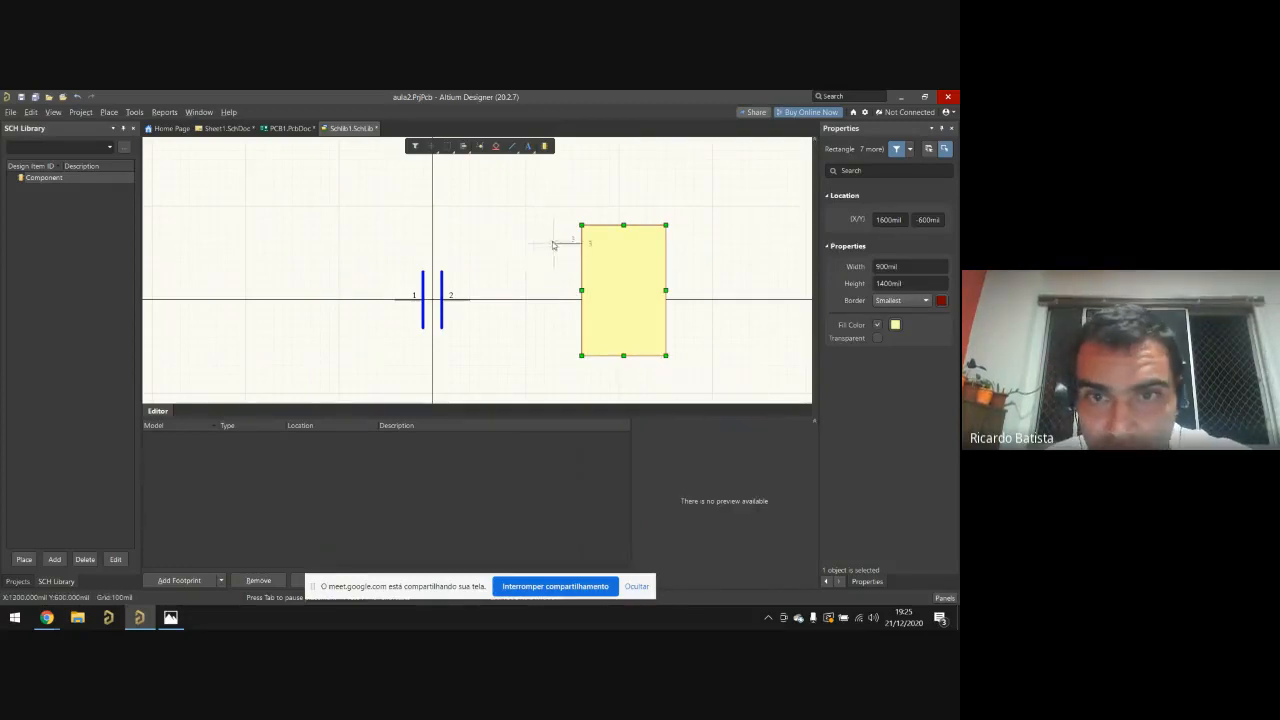
{"action": "left_click", "coordinate": [558, 238]}
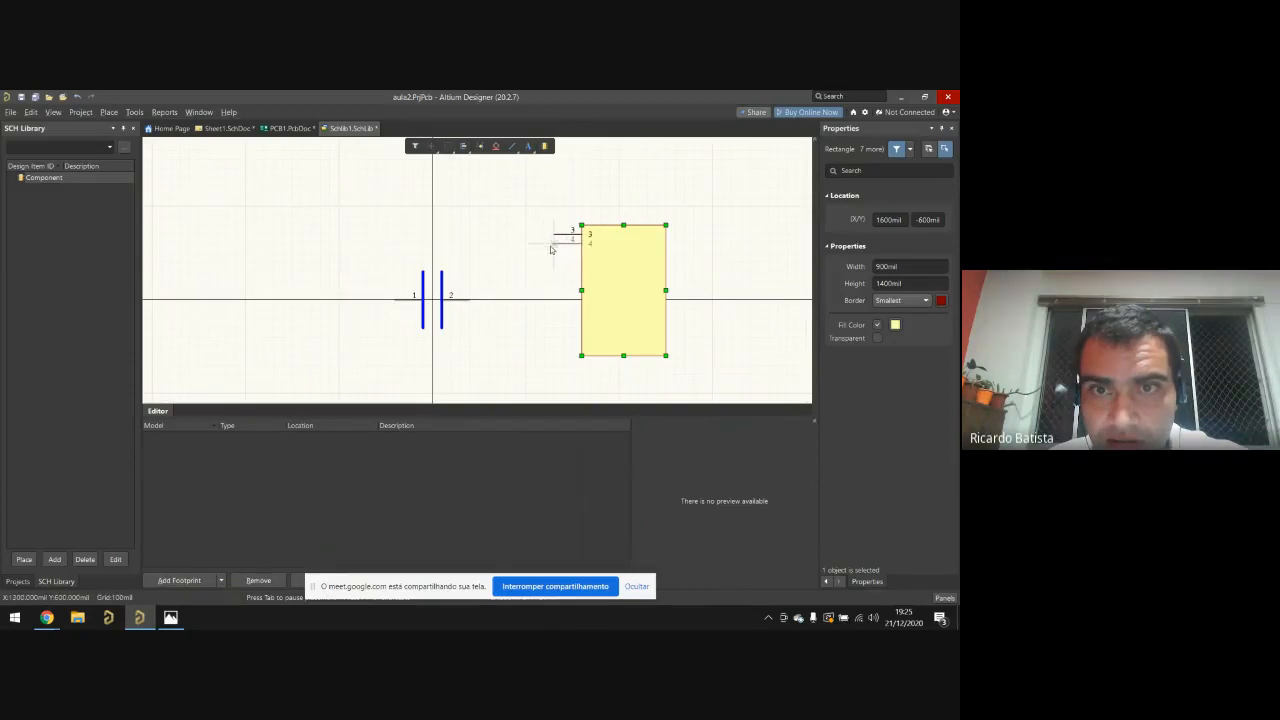
{"action": "left_click", "coordinate": [557, 247]}
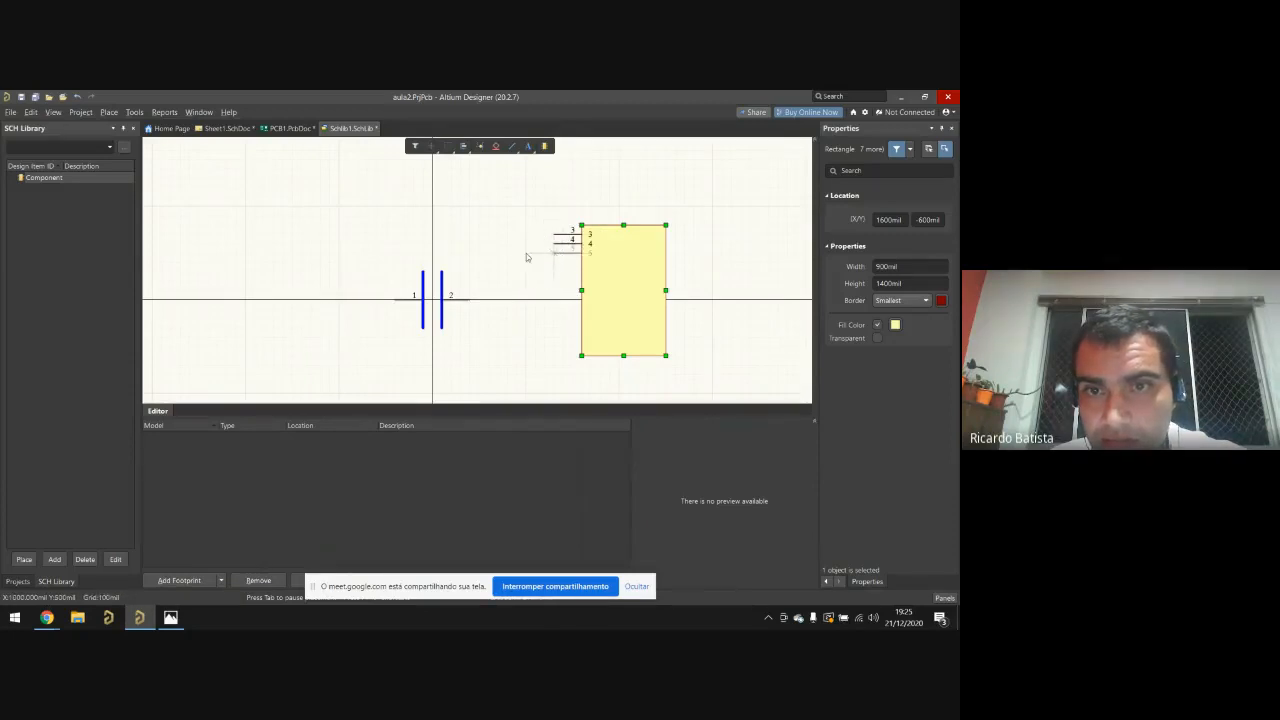
{"action": "left_click", "coordinate": [554, 256]}
{"action": "left_click", "coordinate": [553, 265]}
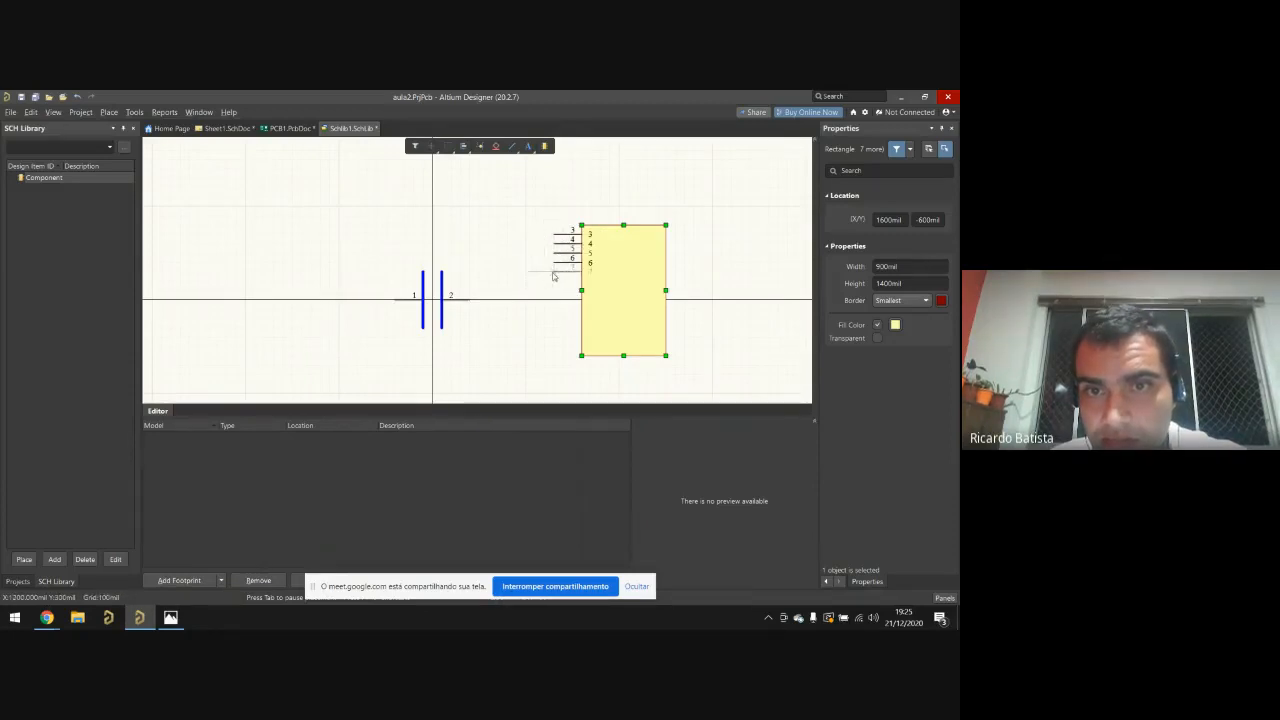
{"action": "left_click", "coordinate": [553, 276]}
{"action": "left_click", "coordinate": [552, 285]}
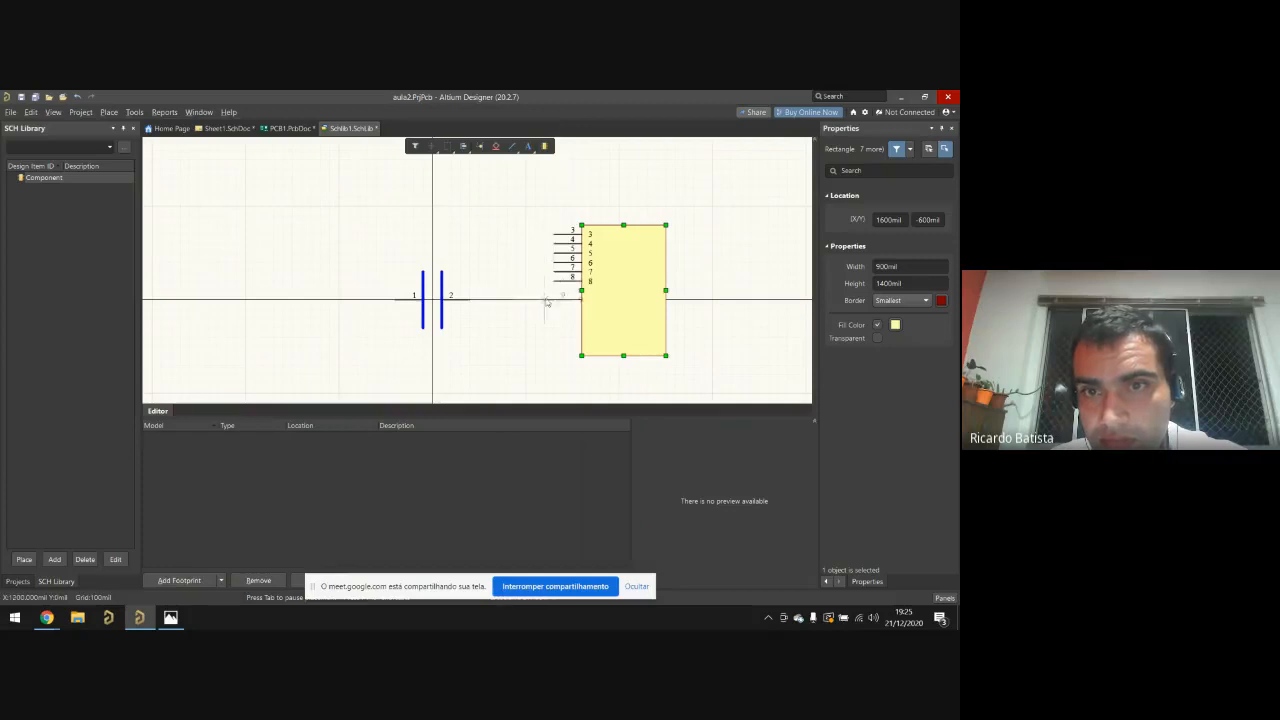
{"action": "left_click", "coordinate": [552, 294]}
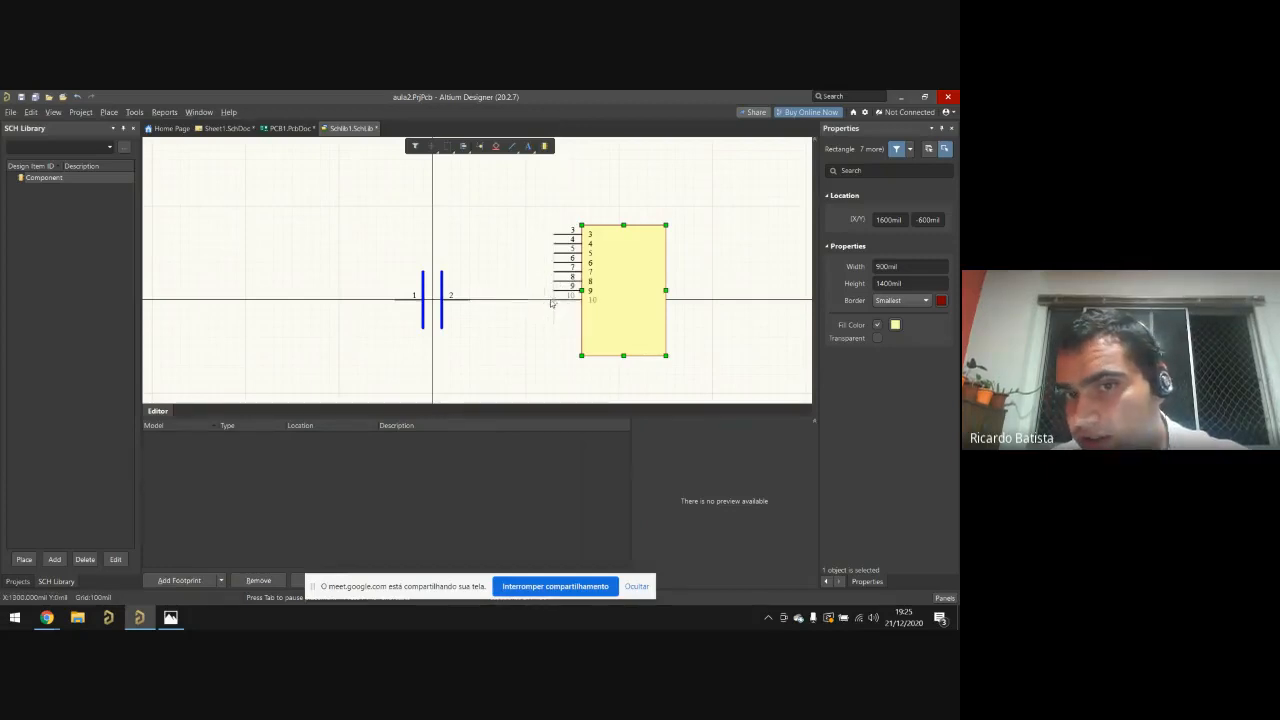
{"action": "left_click", "coordinate": [551, 303]}
{"action": "left_click", "coordinate": [550, 312]}
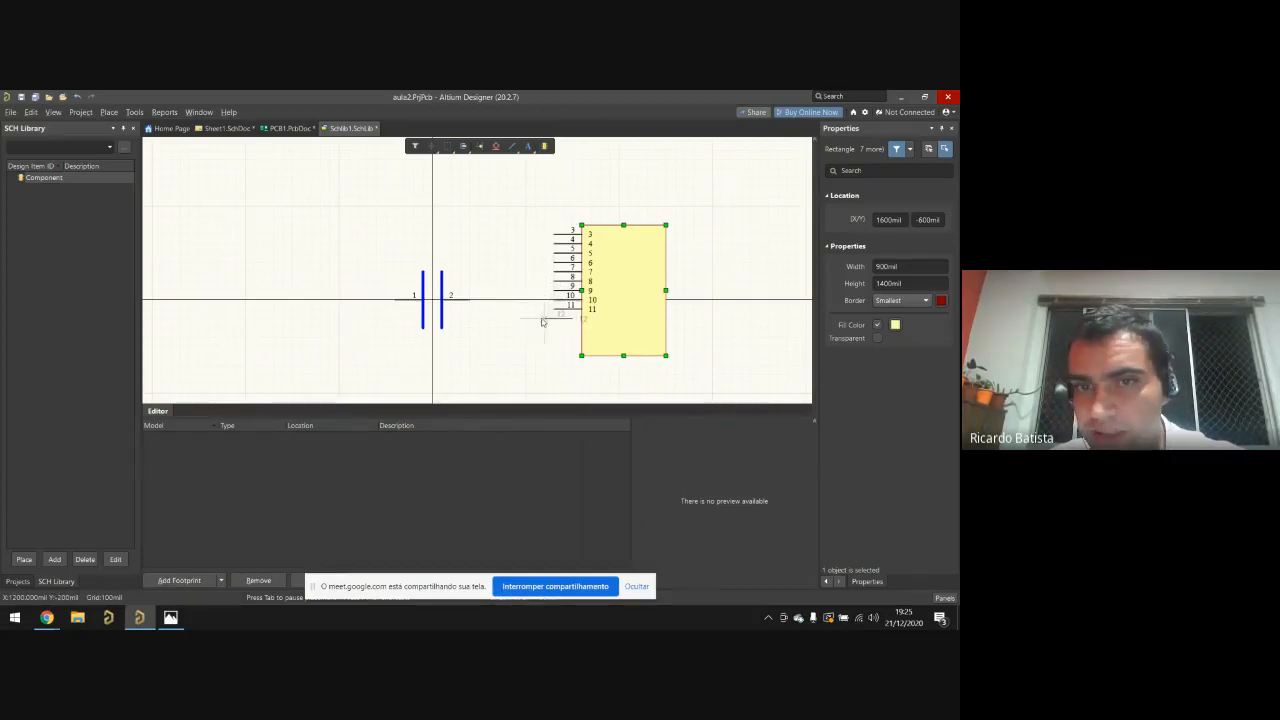
{"action": "left_click", "coordinate": [553, 319]}
{"action": "right_click", "coordinate": [509, 346]}
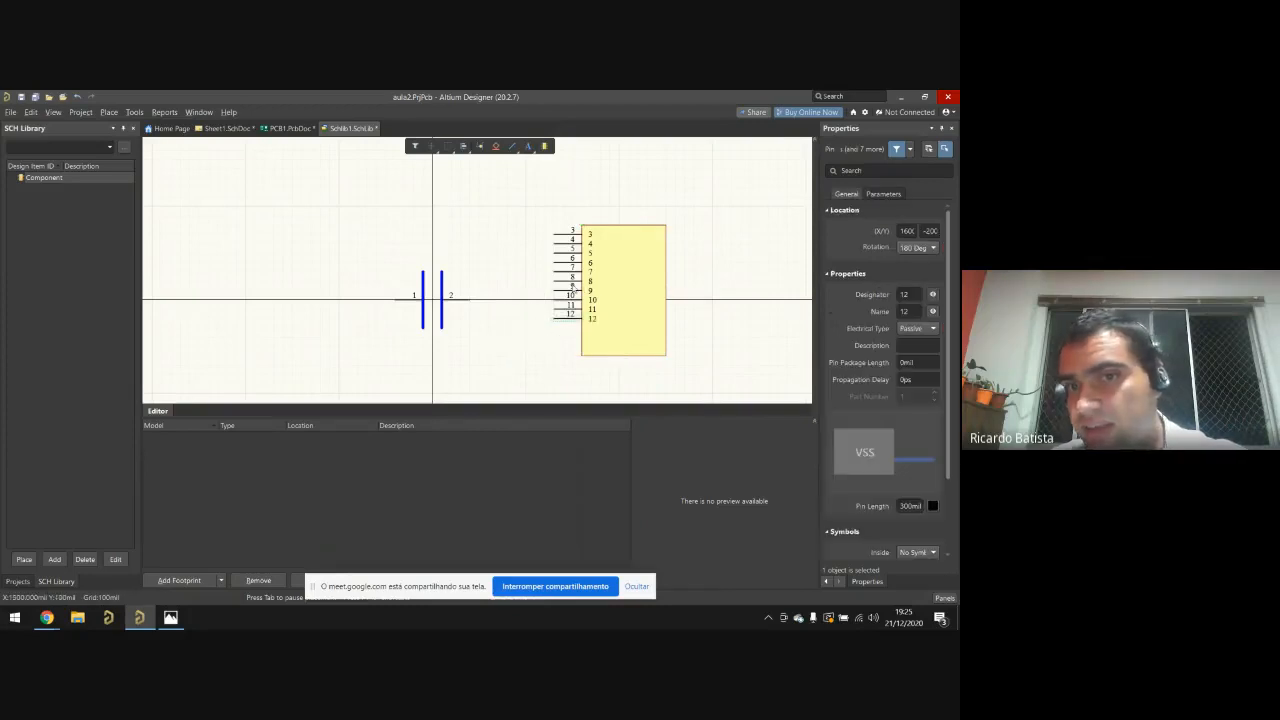
{"action": "left_click", "coordinate": [618, 203]}
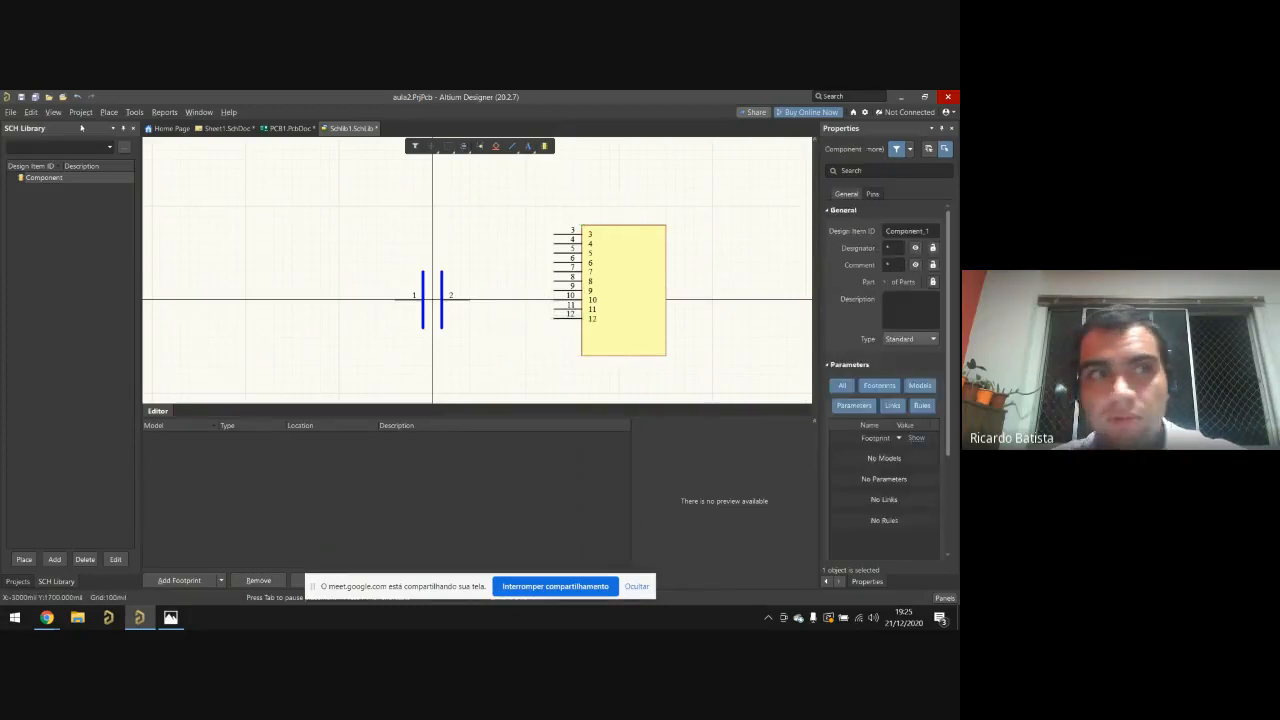
Step: Add a new component named CI_24_pernas to the schematic library
{"action": "left_click", "coordinate": [56, 559]}
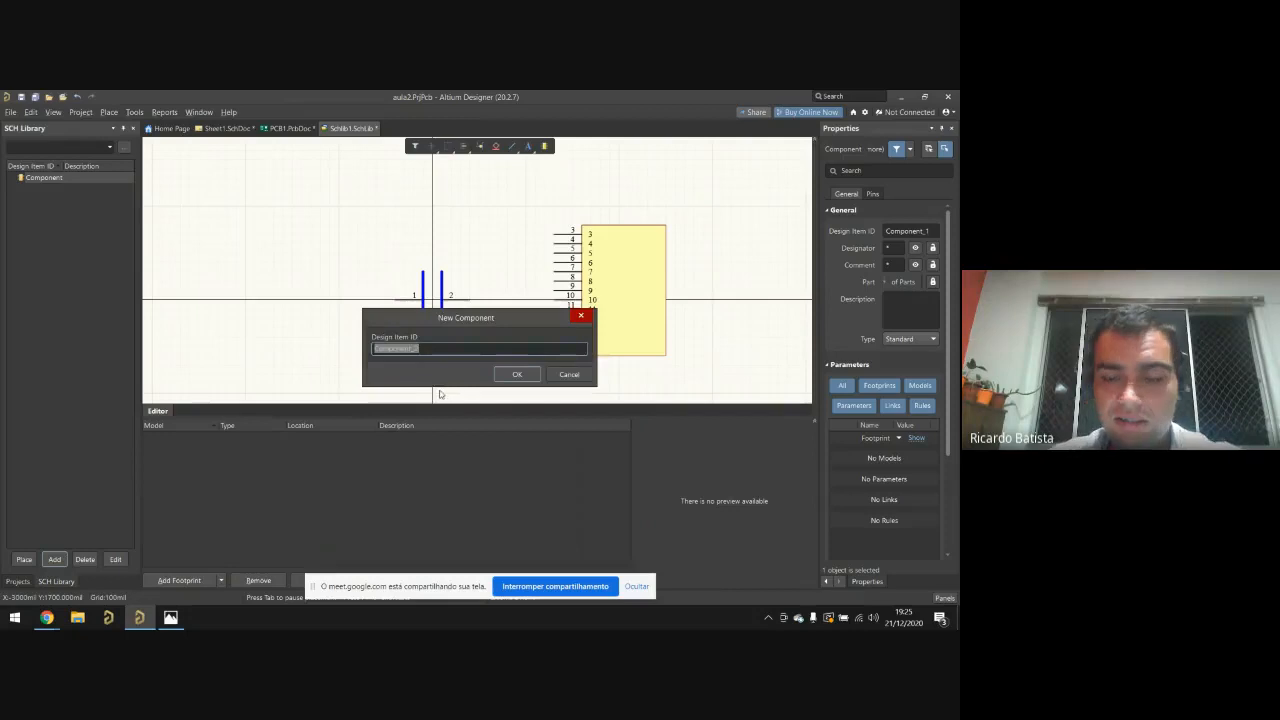
{"action": "key", "text": "Right"}
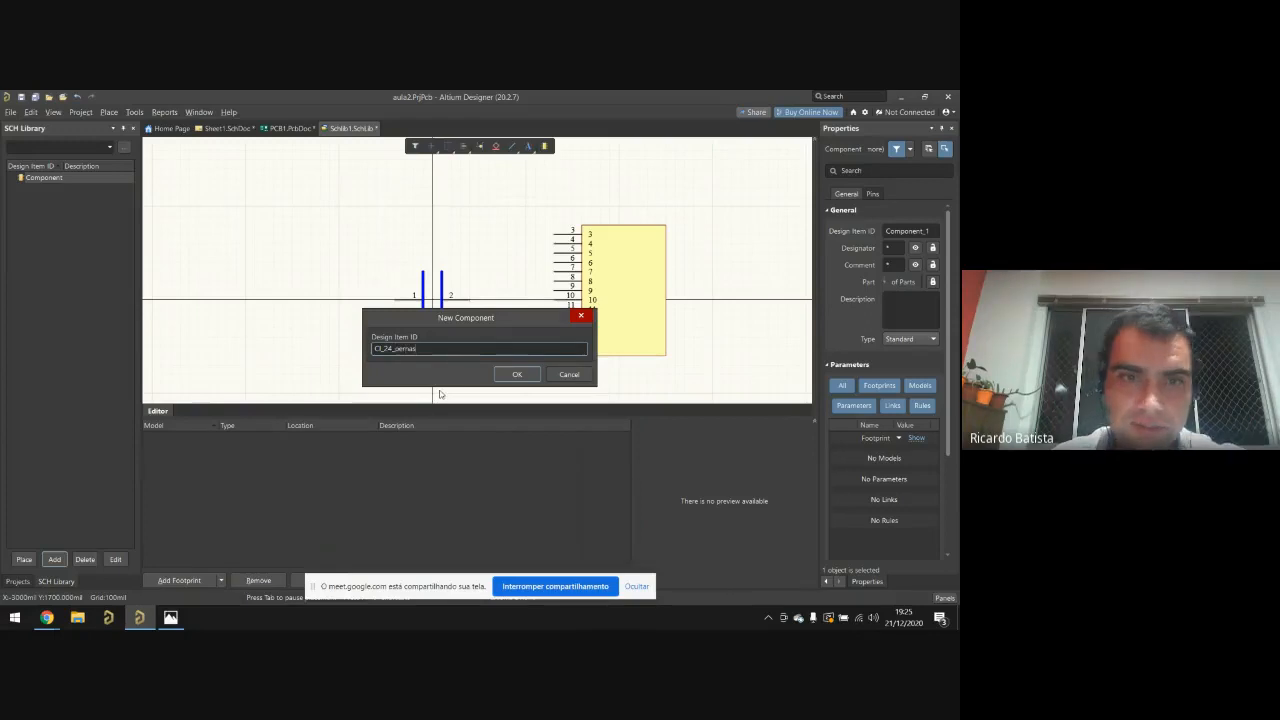
{"action": "left_click", "coordinate": [517, 374]}
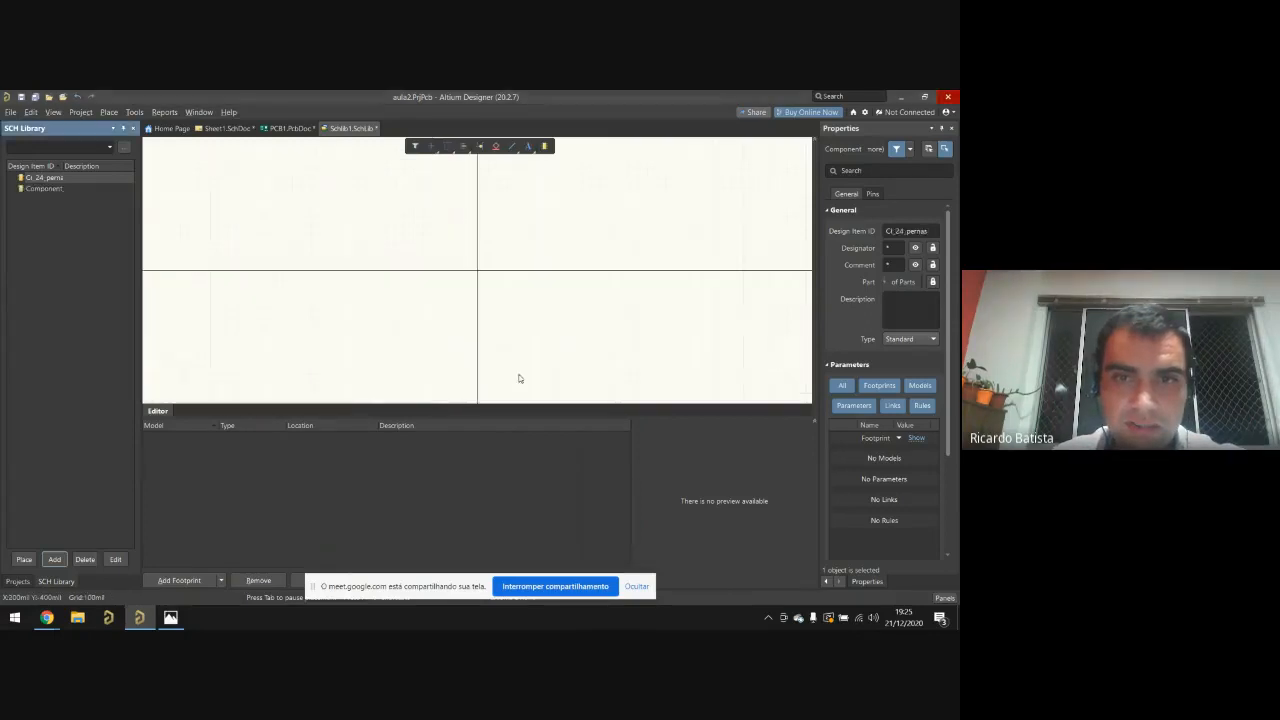
Step: Cut the rectangle and pins 3 to 12 out of Component_1, leaving the capacitor symbol in place
{"action": "left_click", "coordinate": [48, 189]}
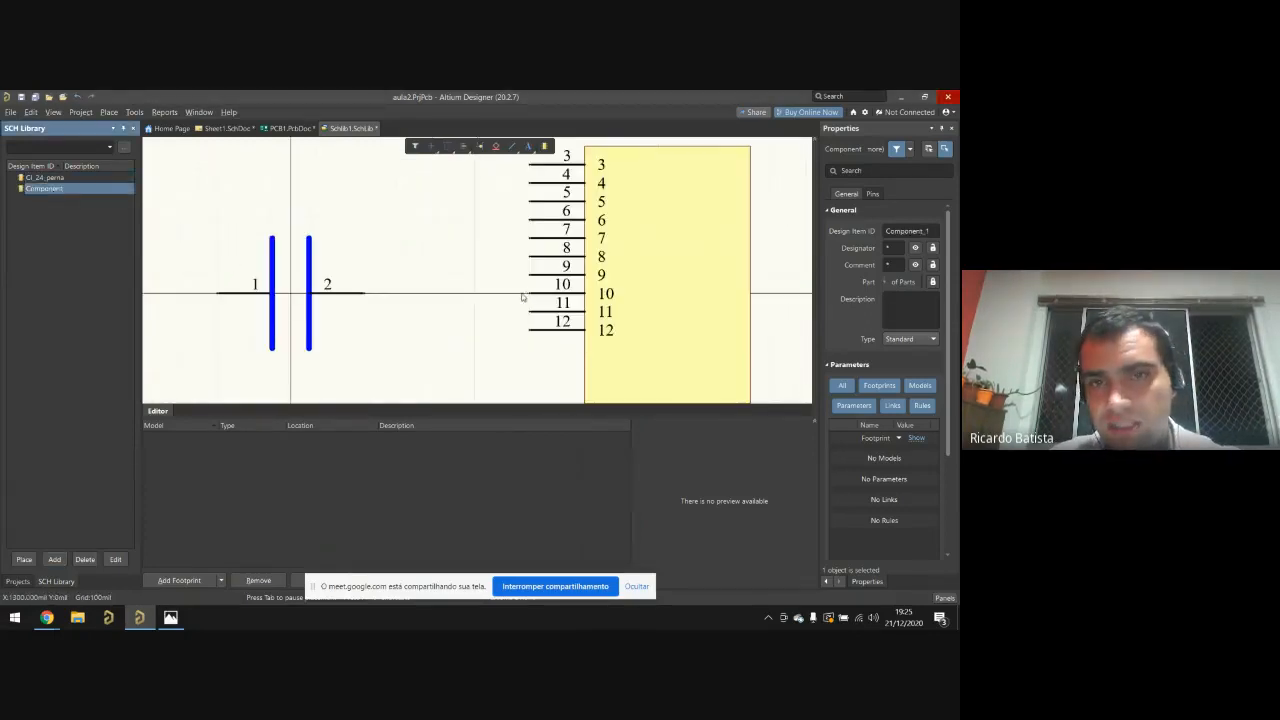
{"action": "scroll", "coordinate": [449, 283], "scroll_direction": "down", "scroll_amount": 3, "text": "ctrl"}
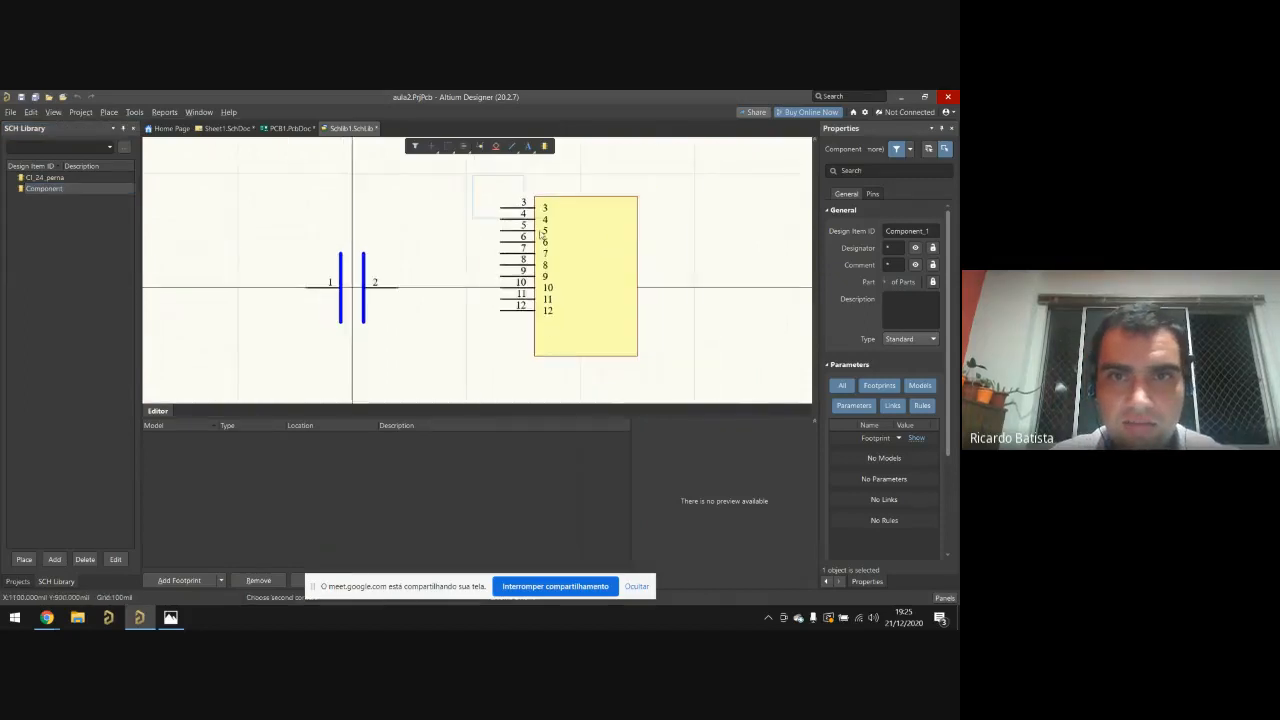
{"action": "left_click_drag", "start_coordinate": [541, 235], "coordinate": [700, 362]}
{"action": "scroll", "coordinate": [700, 362], "scroll_direction": "up", "scroll_amount": 9}
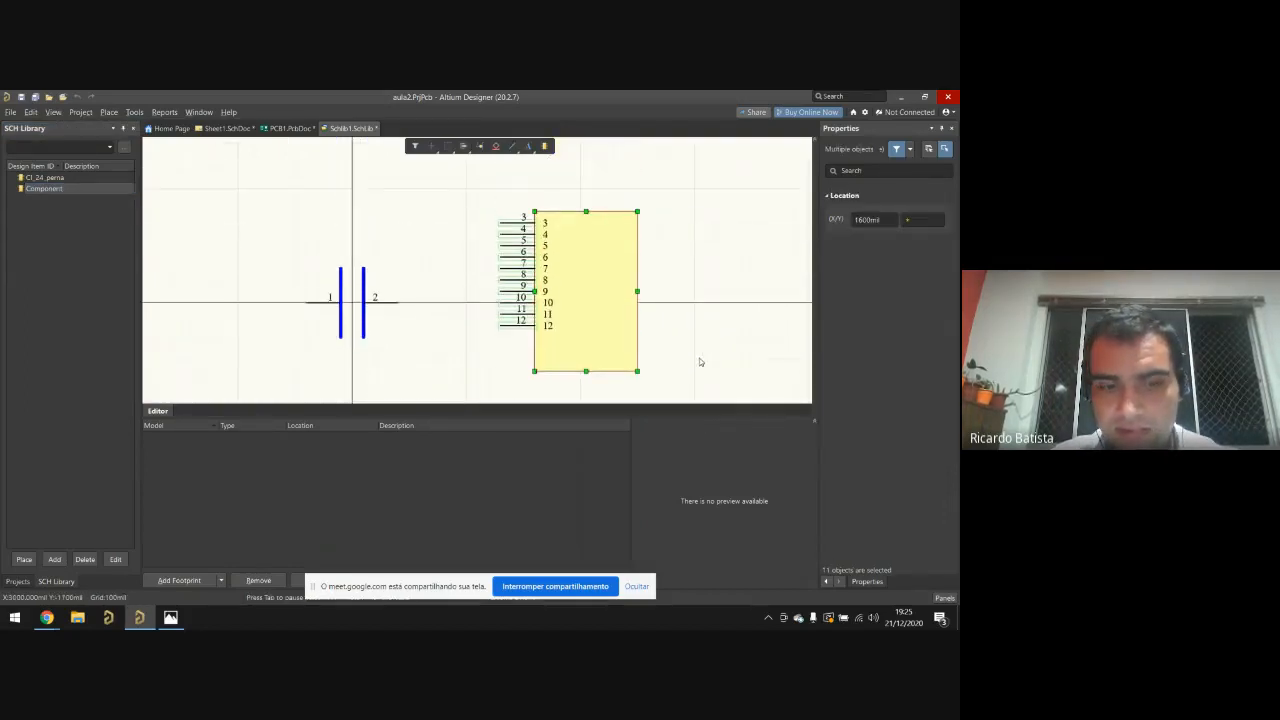
{"action": "key", "text": "ctrl+x"}
Step: Paste the cut rectangle and pins 3 to 12 into the CI_24_pernas component, roughly centred on the origin
{"action": "left_click", "coordinate": [64, 179]}
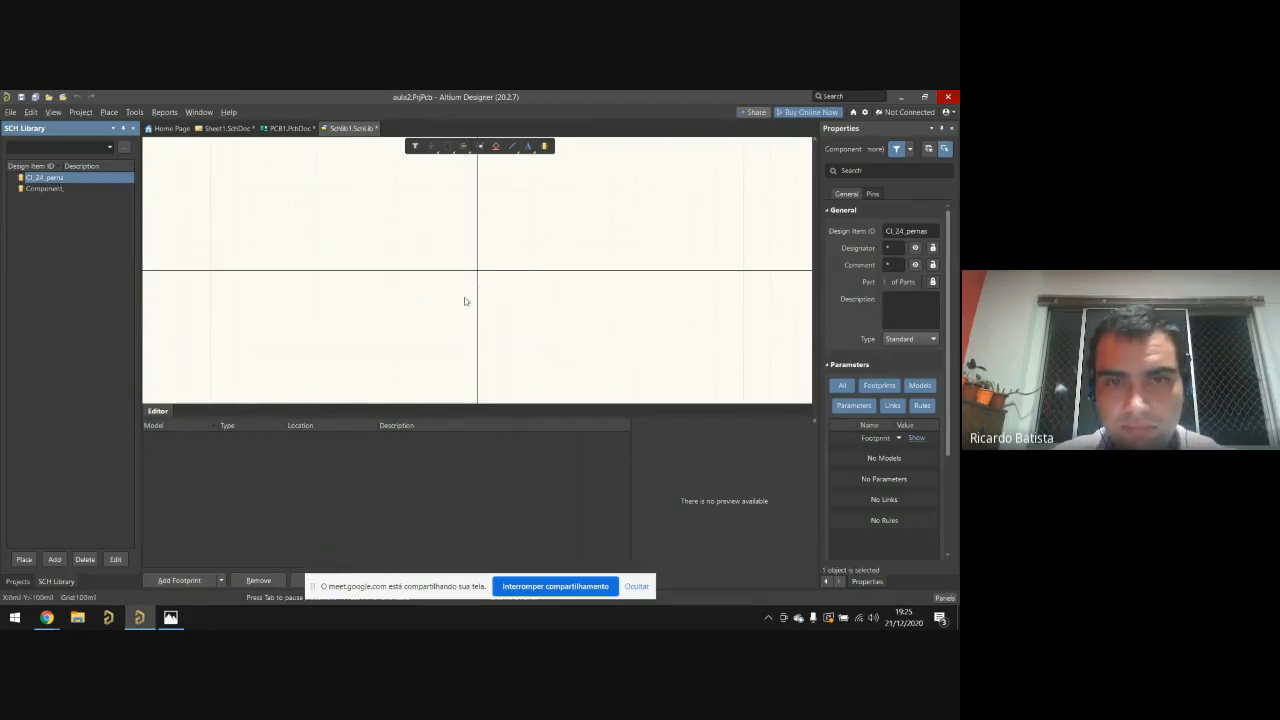
{"action": "scroll", "coordinate": [468, 305], "scroll_direction": "up", "scroll_amount": 3, "text": "ctrl"}
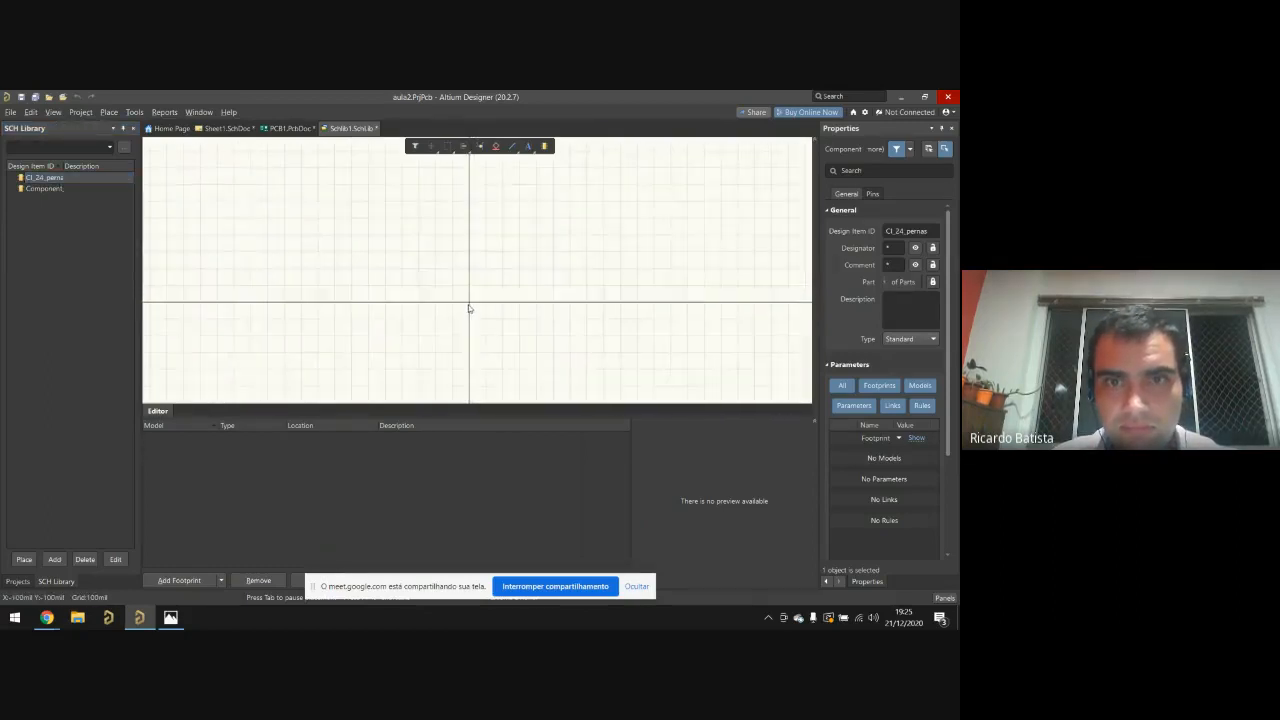
{"action": "left_click", "coordinate": [64, 189]}
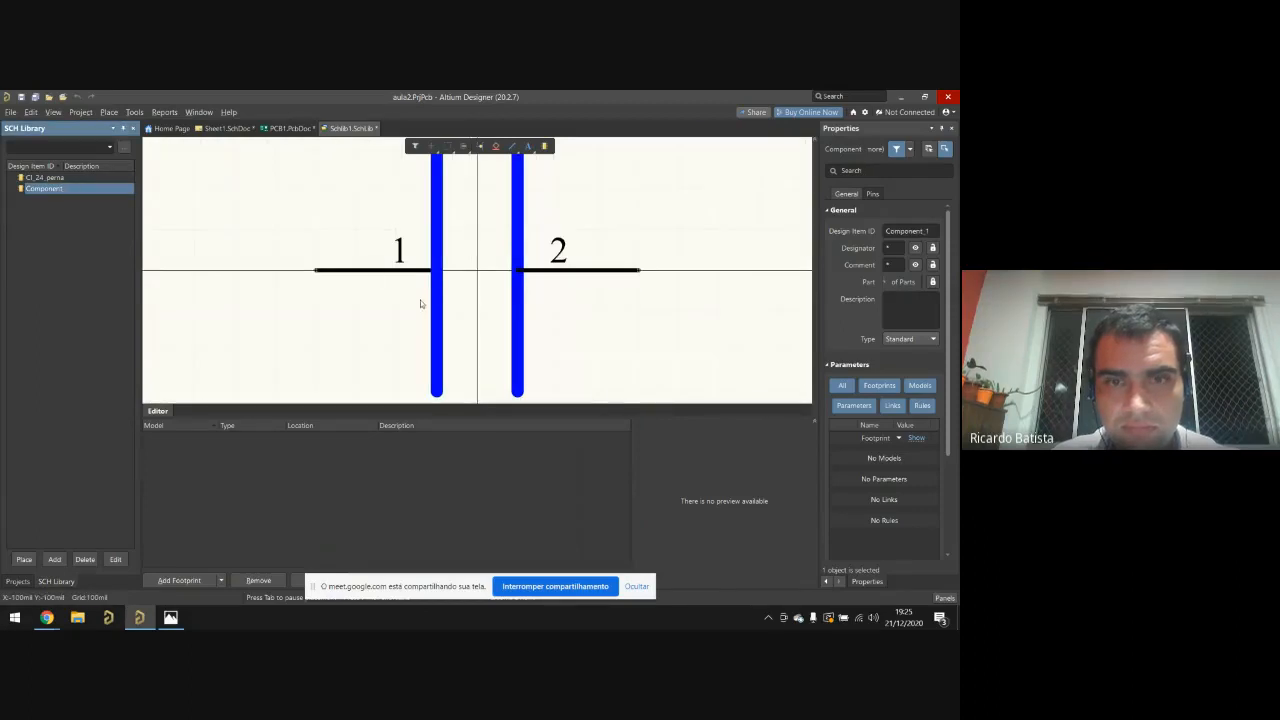
{"action": "left_click", "coordinate": [37, 178]}
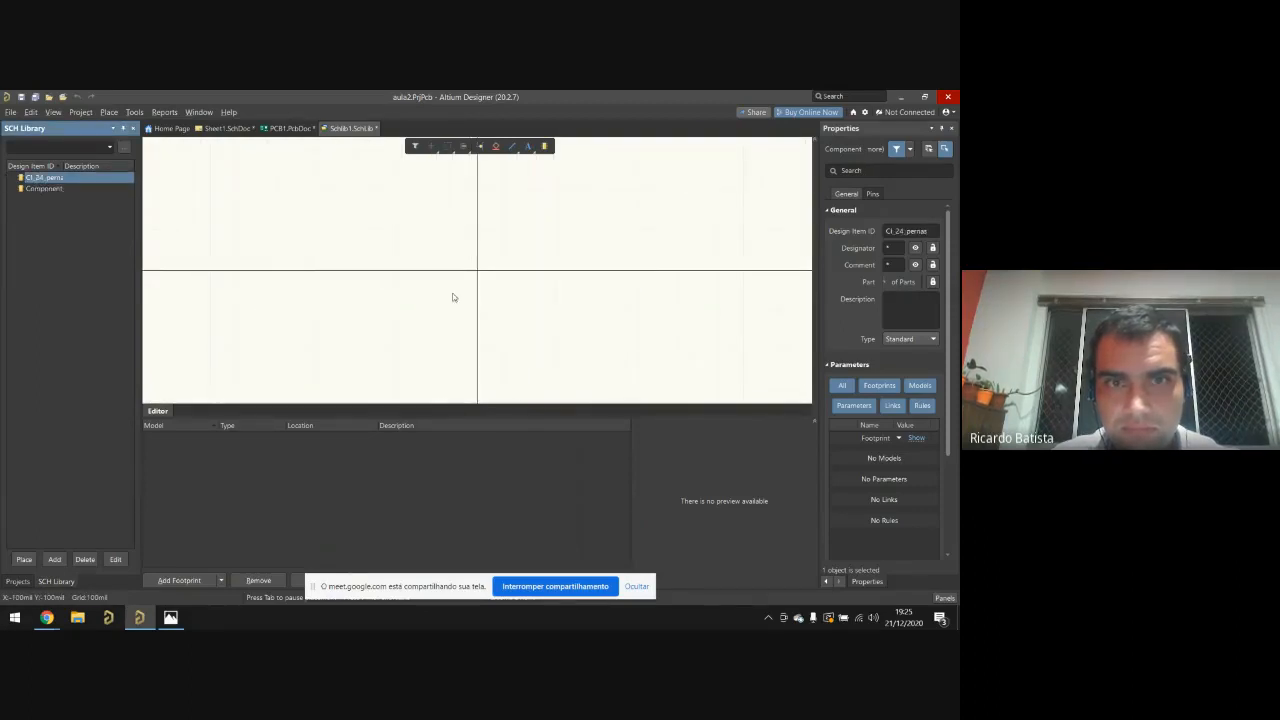
{"action": "left_click", "coordinate": [413, 281]}
{"action": "scroll", "coordinate": [410, 284], "scroll_direction": "down", "scroll_amount": 3, "text": "ctrl"}
{"action": "key", "text": "ctrl+v"}
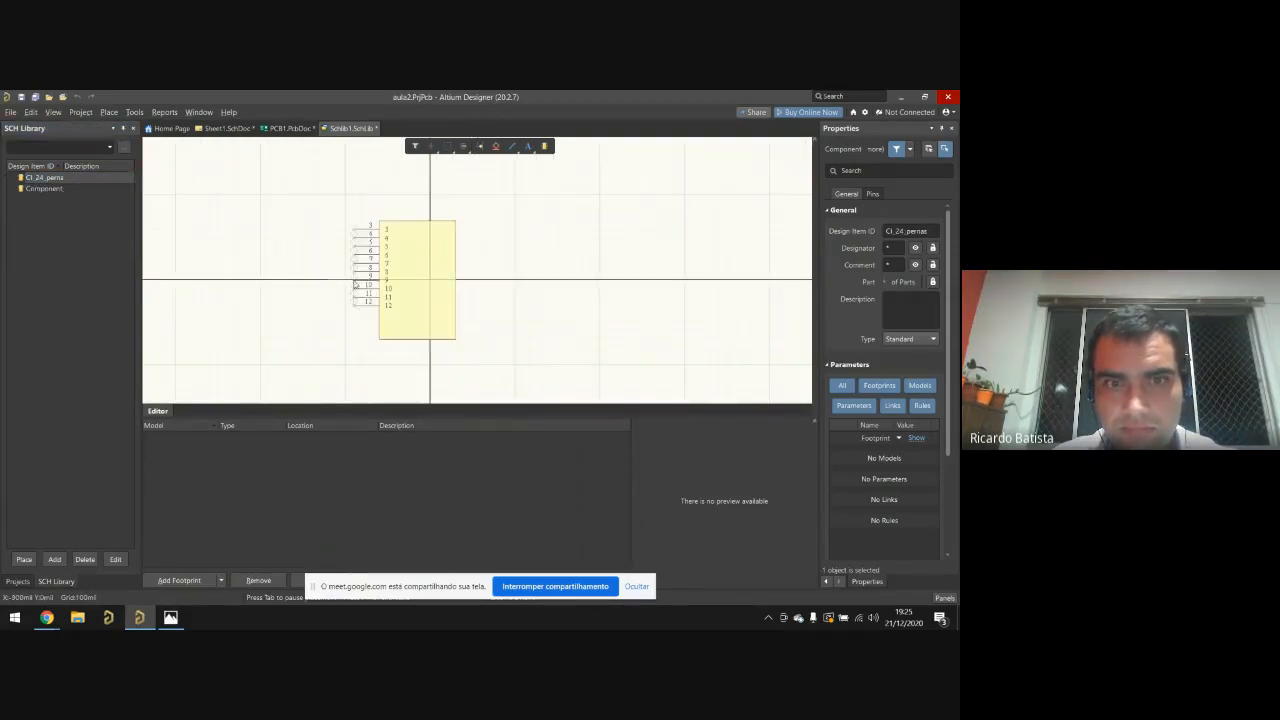
{"action": "left_click", "coordinate": [364, 295]}
{"action": "scroll", "coordinate": [349, 329], "scroll_direction": "up", "scroll_amount": 2, "text": "ctrl"}
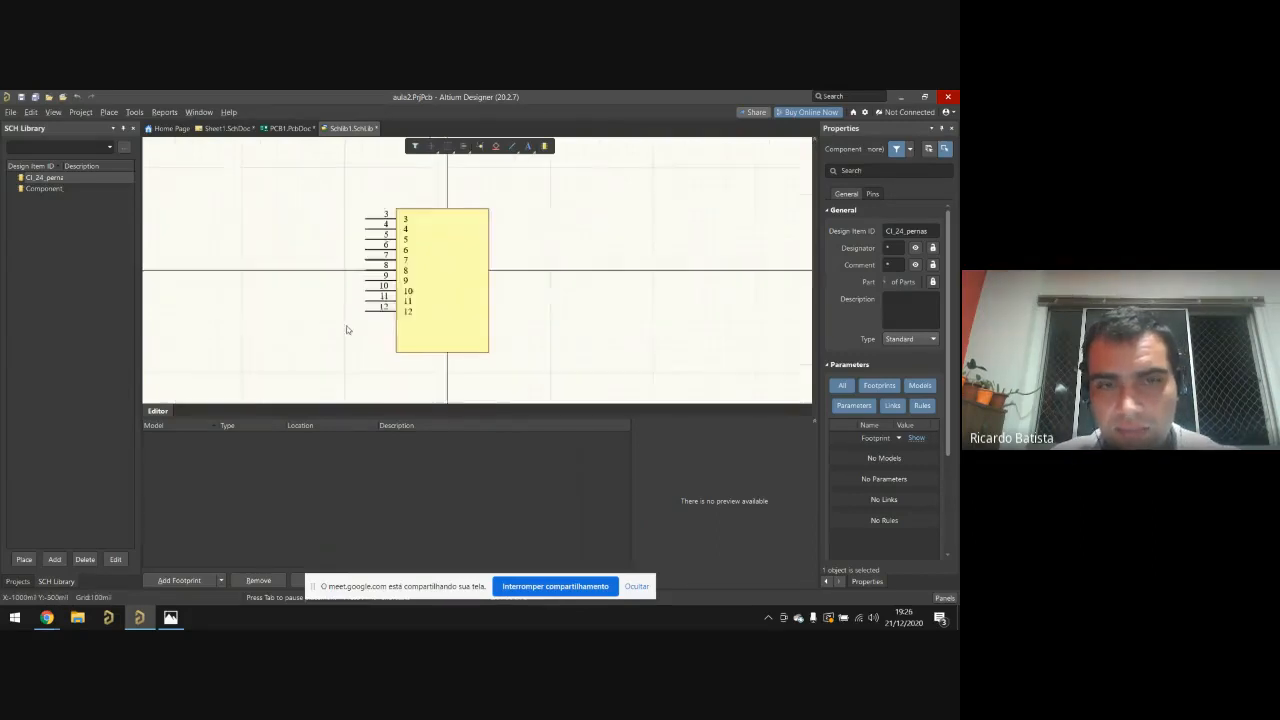
Step: Place pins 13 and 14 on the rectangle's left edge below pin 12, one grid step (100 mil) apart
{"action": "key", "text": "p"}
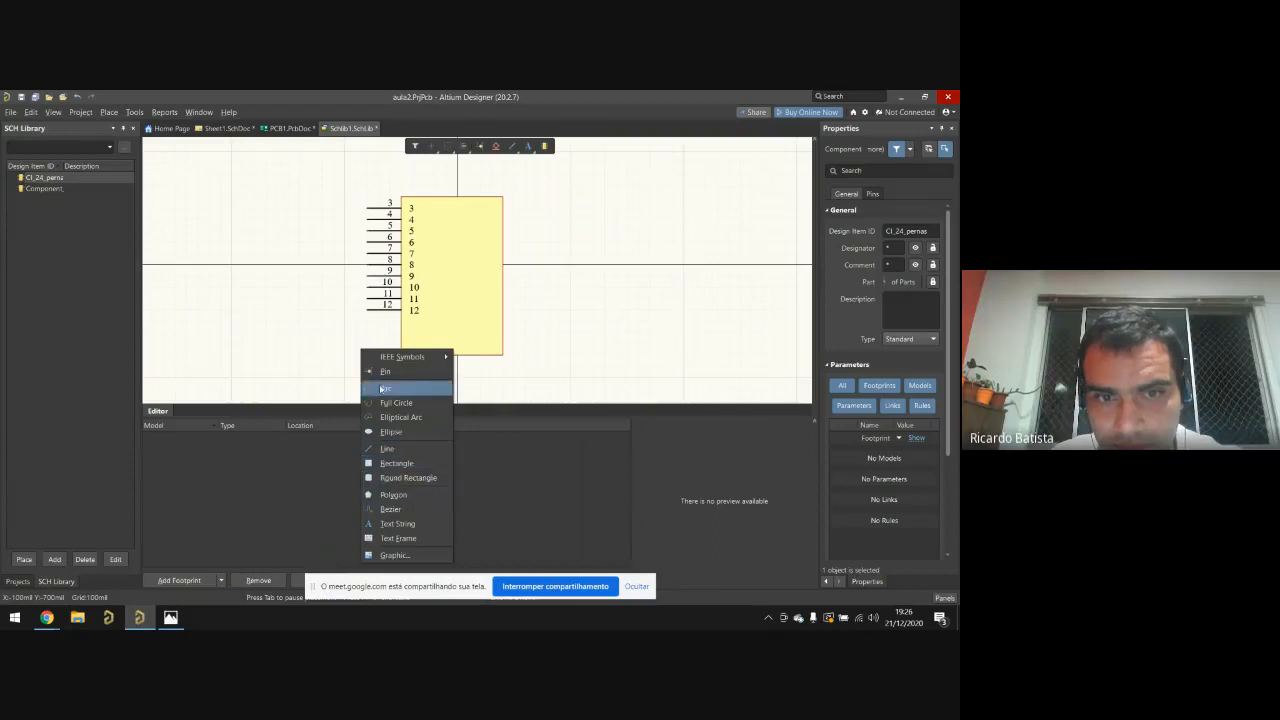
{"action": "left_click", "coordinate": [385, 371]}
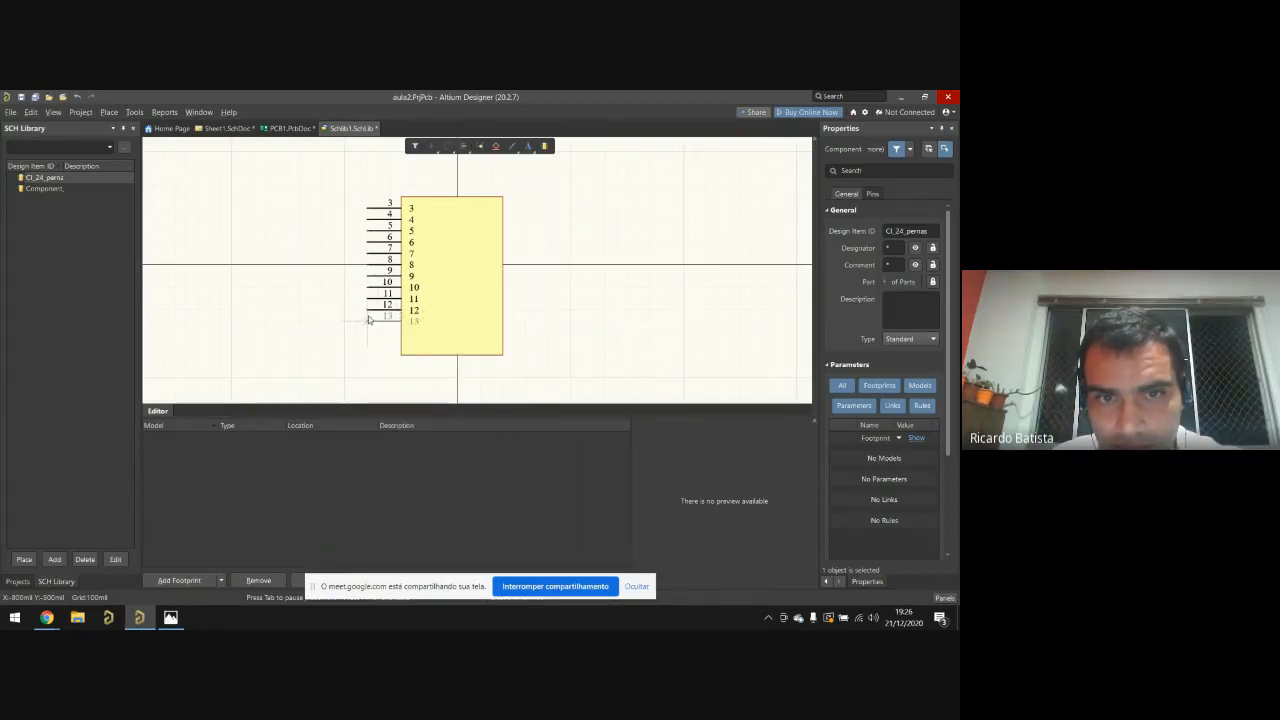
{"action": "left_click", "coordinate": [367, 319]}
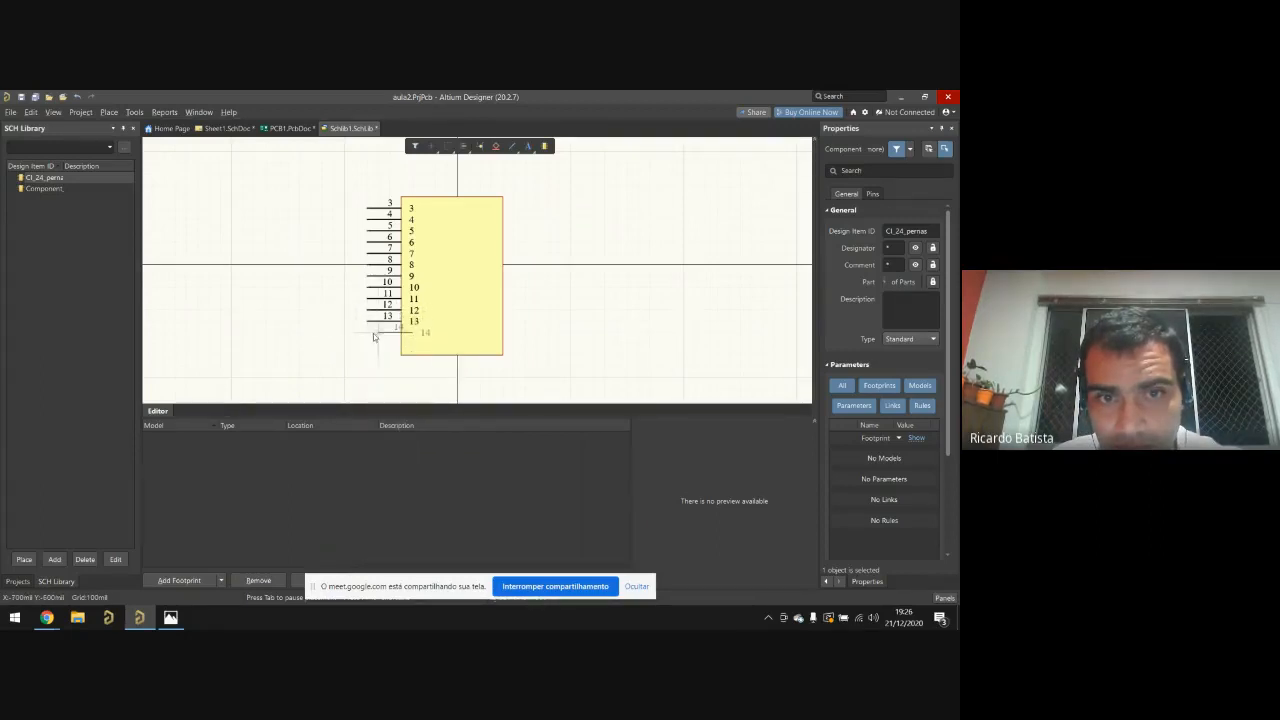
{"action": "left_click", "coordinate": [367, 330]}
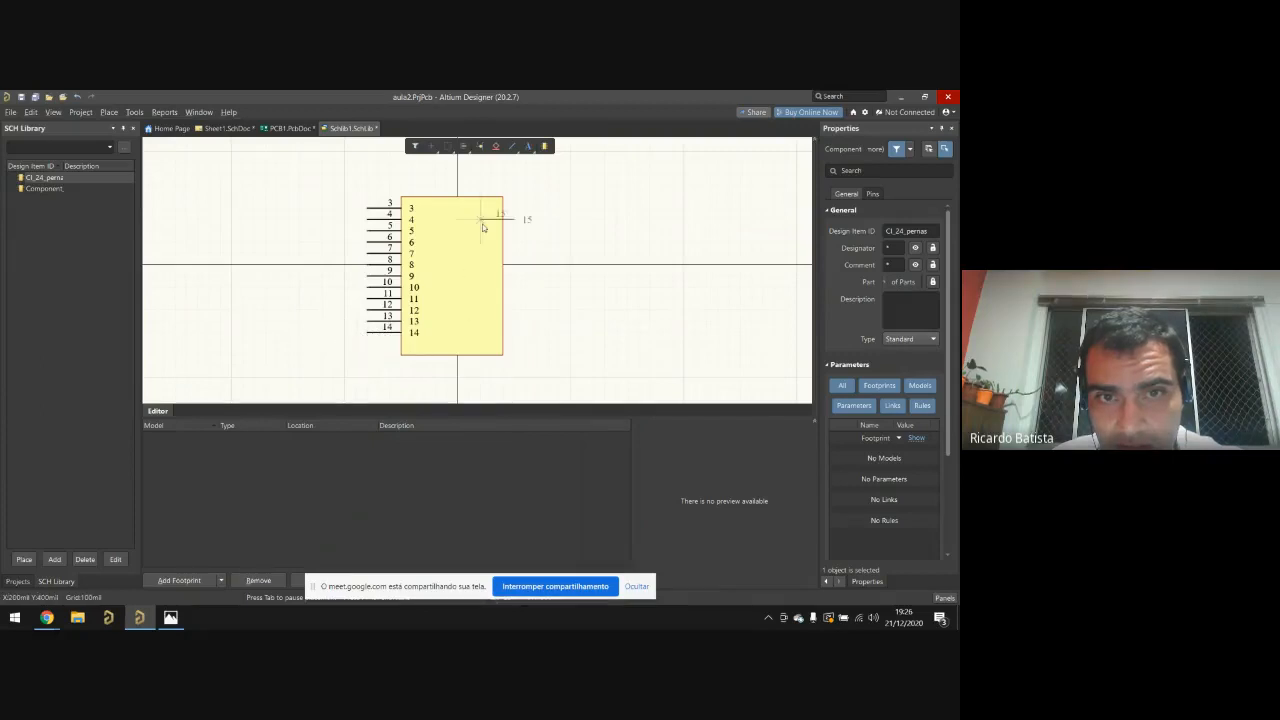
Step: Place pins 15 to 24, rotated 180 degrees, down the rectangle's right edge, 100 mil apart, starting level with pin 3
{"action": "key", "text": "space"}
{"action": "key", "text": "space"}
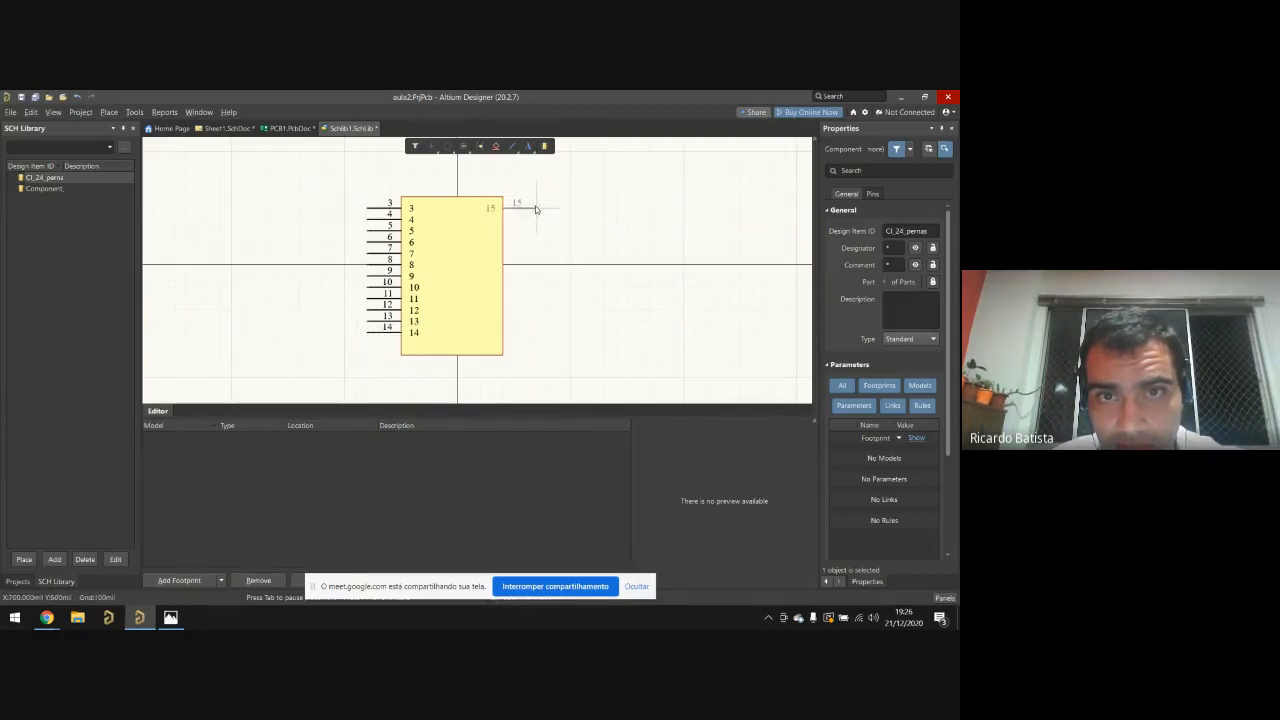
{"action": "left_click", "coordinate": [536, 209]}
{"action": "left_click", "coordinate": [536, 220]}
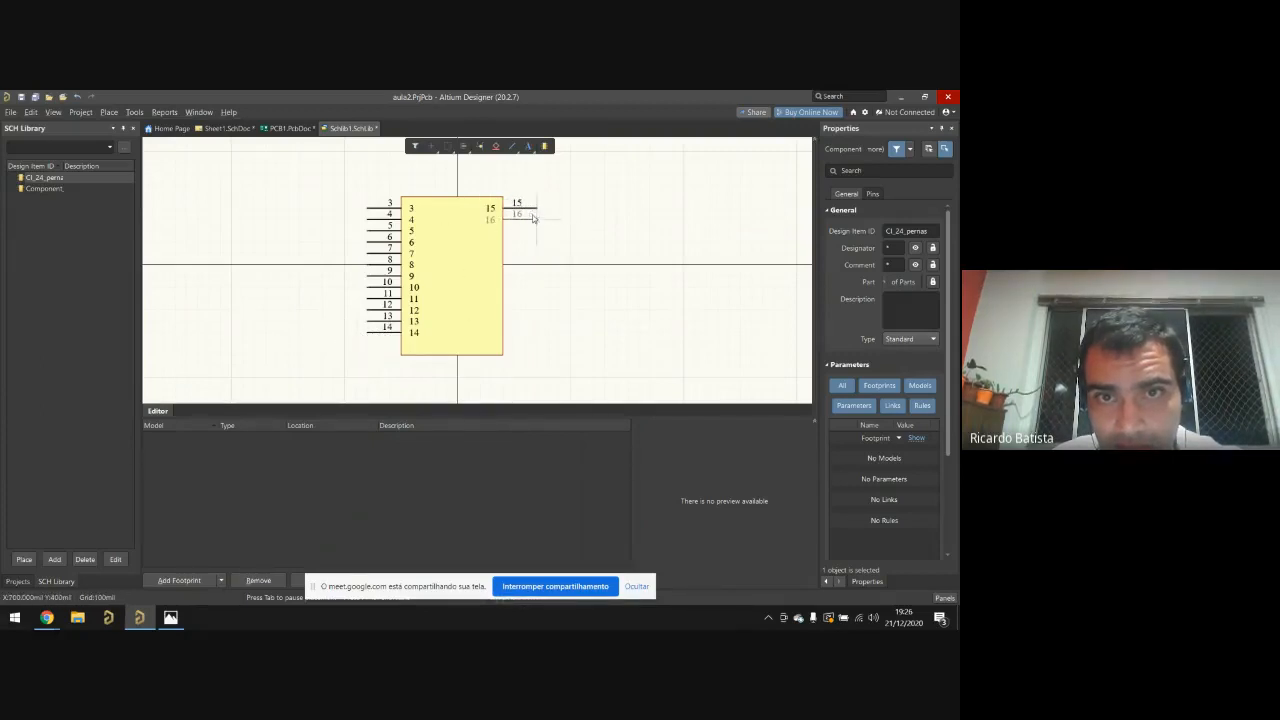
{"action": "left_click", "coordinate": [536, 231]}
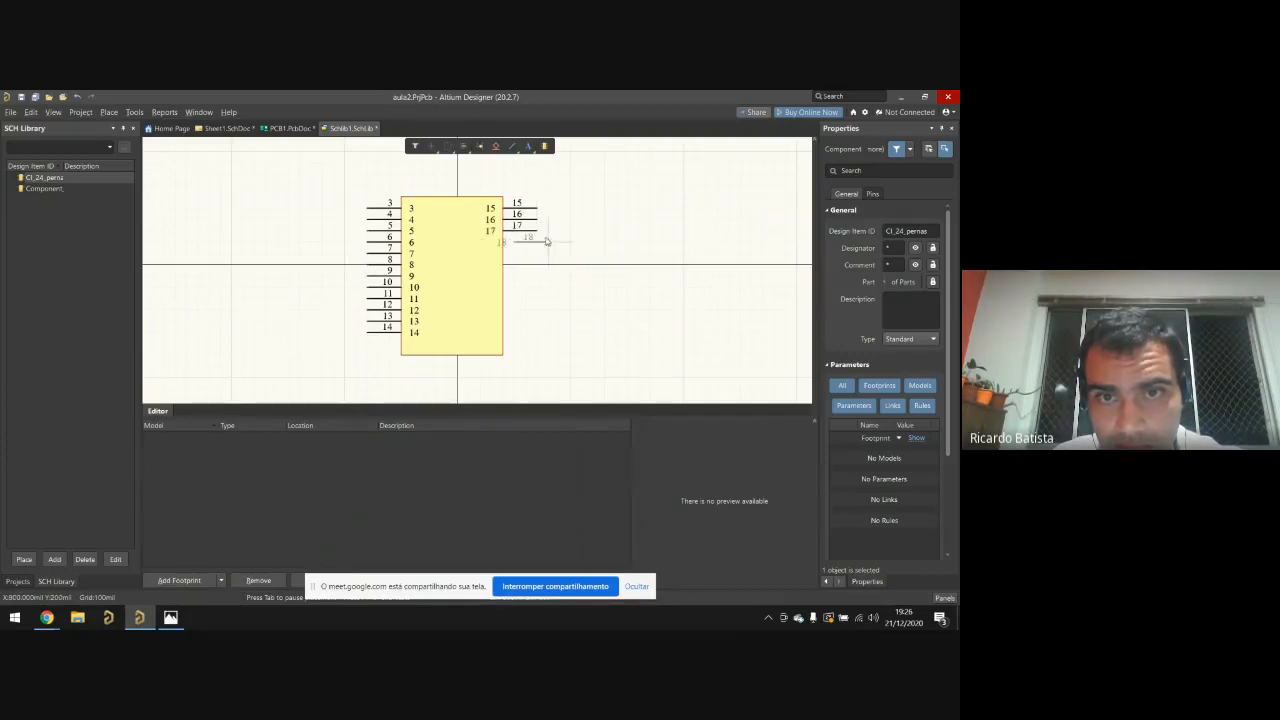
{"action": "left_click", "coordinate": [536, 242]}
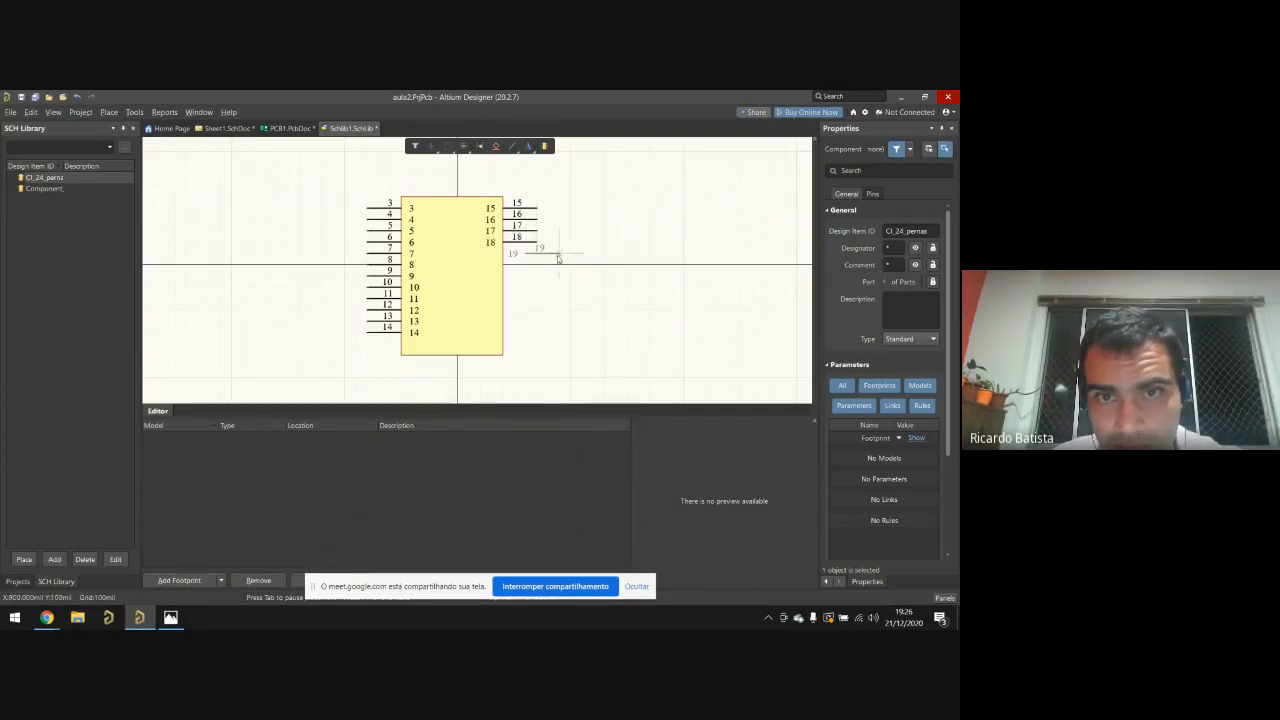
{"action": "left_click", "coordinate": [536, 253]}
{"action": "left_click", "coordinate": [537, 264]}
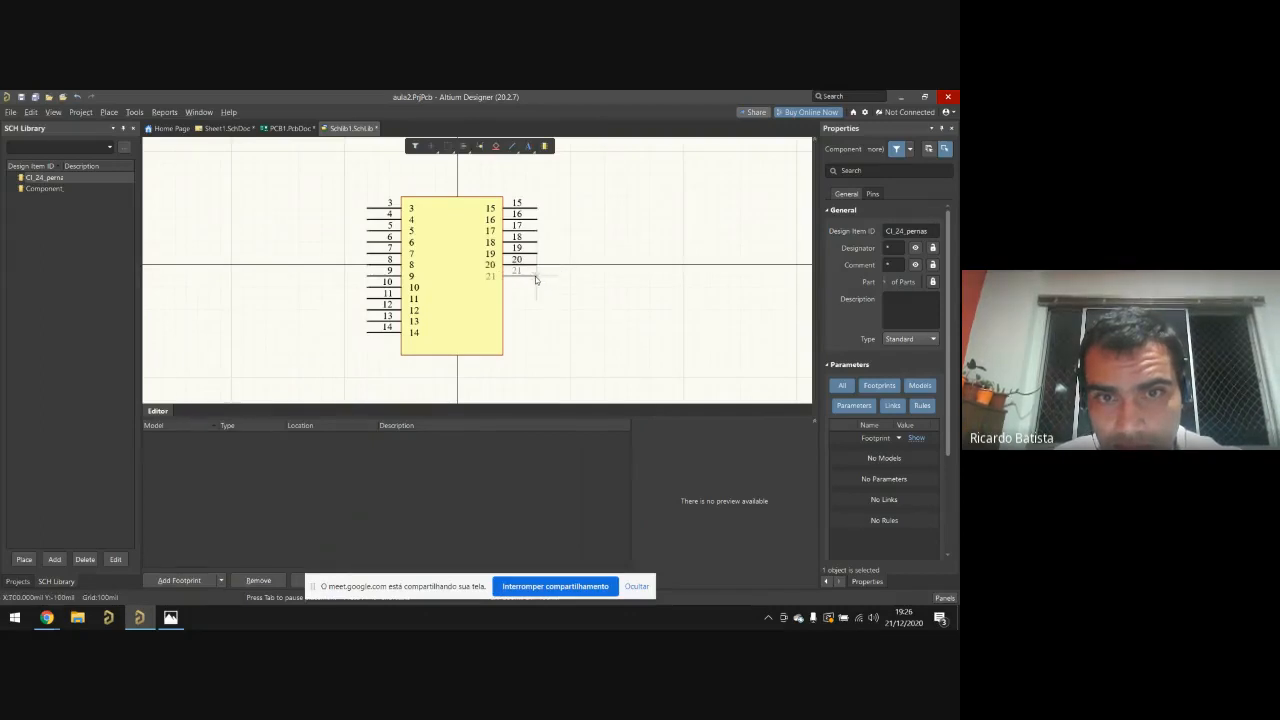
{"action": "left_click", "coordinate": [536, 276]}
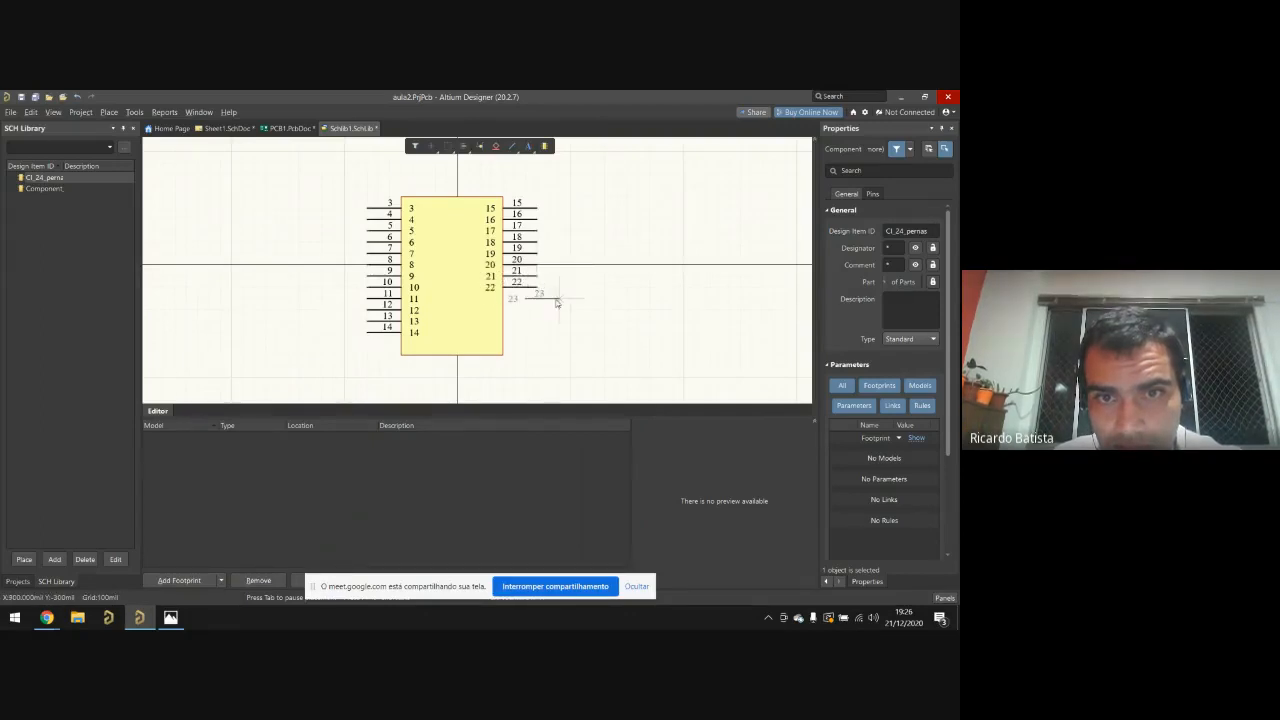
{"action": "left_click", "coordinate": [536, 287]}
{"action": "left_click", "coordinate": [536, 298]}
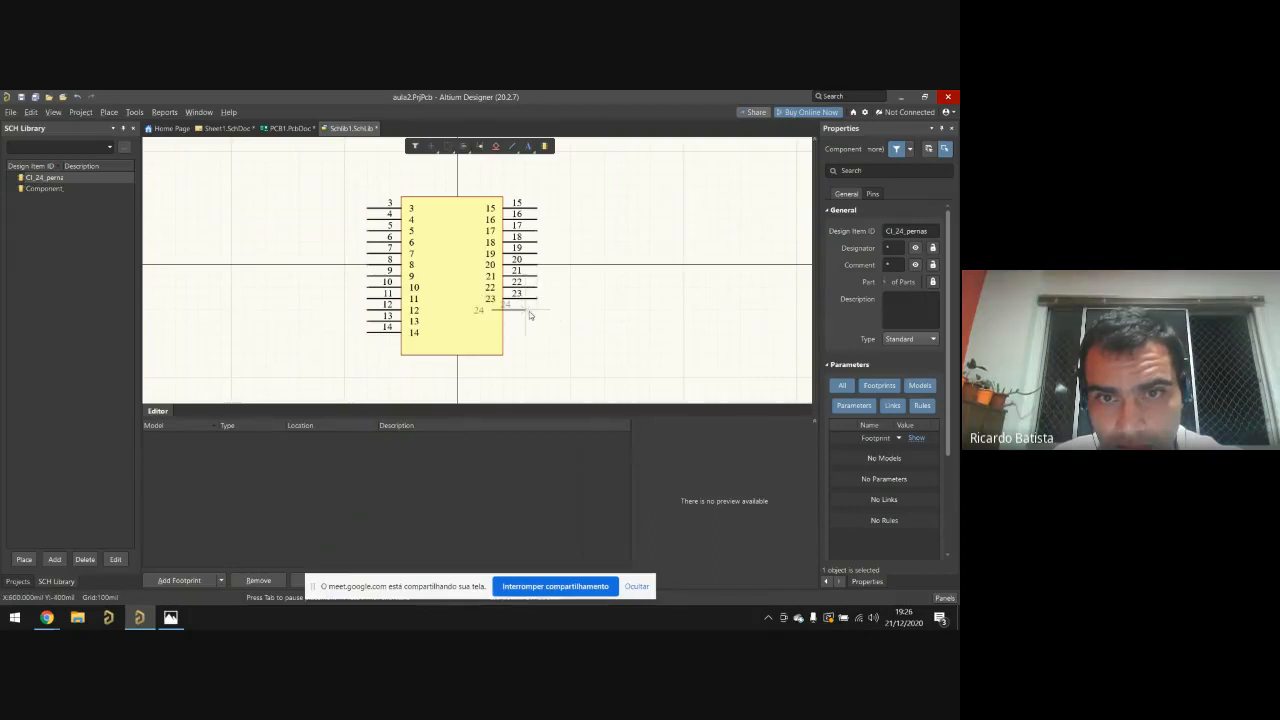
{"action": "left_click", "coordinate": [536, 309]}
{"action": "key", "text": "Escape"}
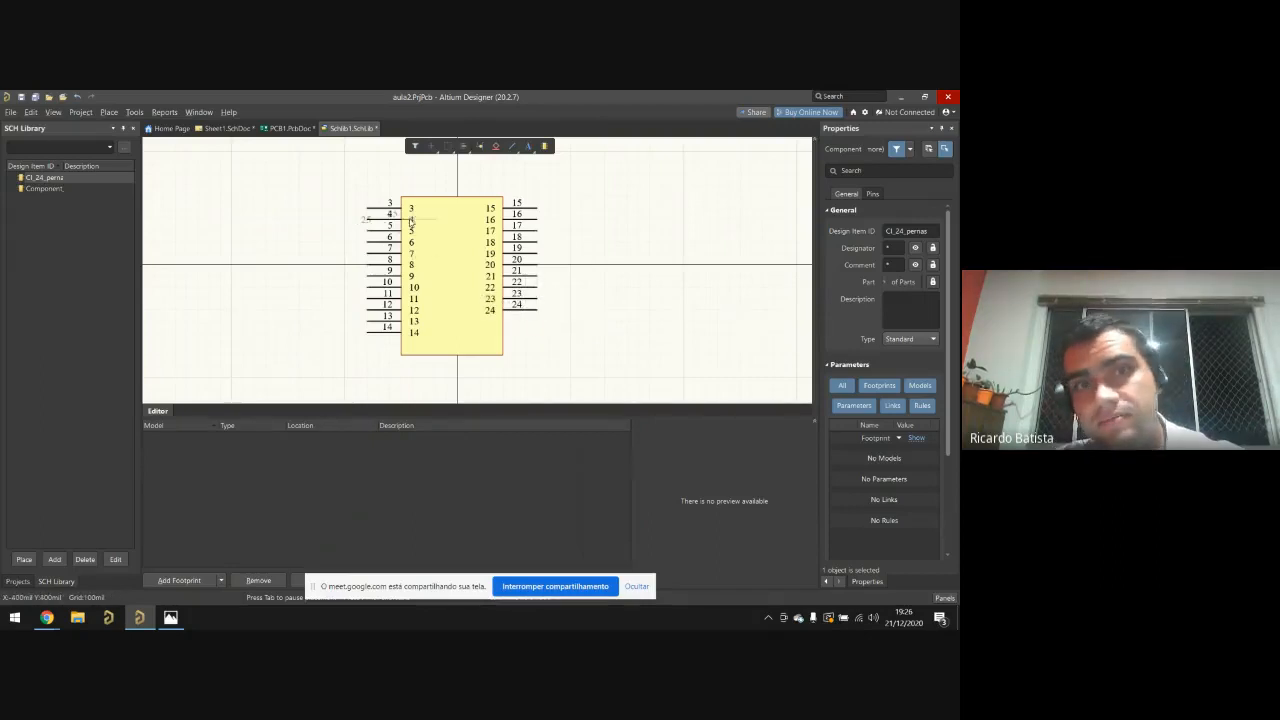
Step: Look at the properties of pin 3, including its editable name, without changing them
{"action": "left_click", "coordinate": [411, 210]}
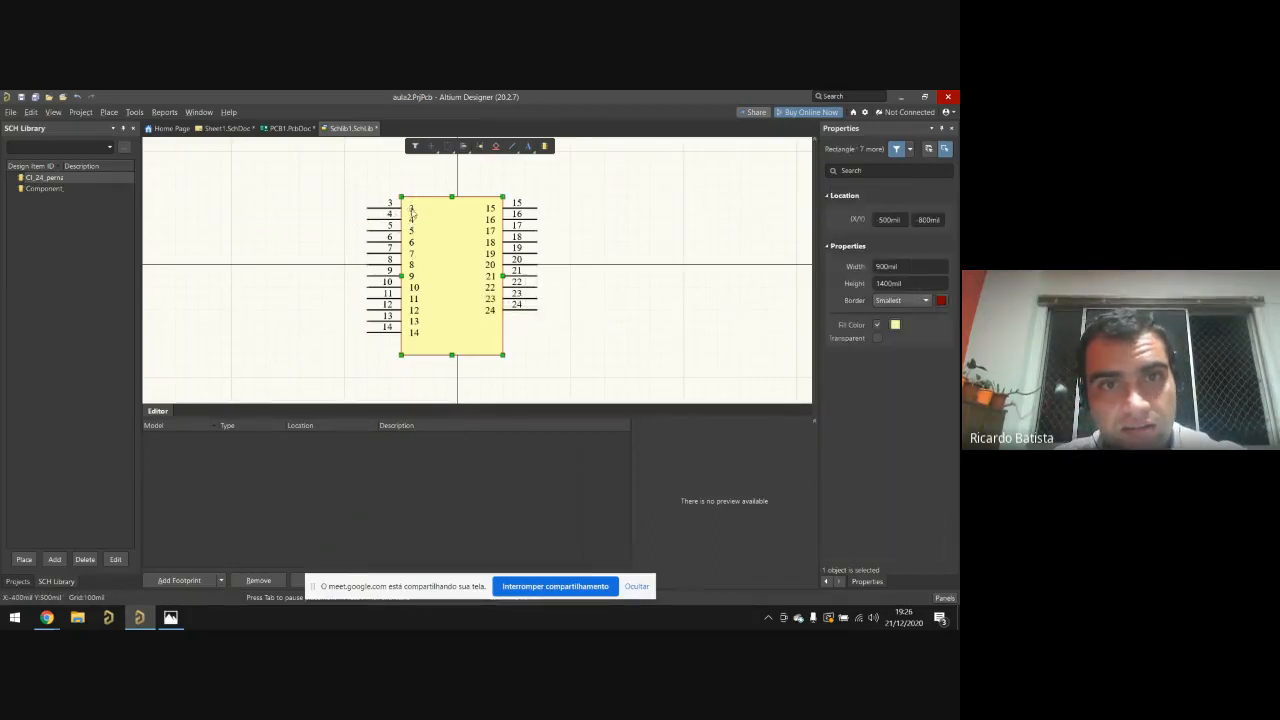
{"action": "left_click", "coordinate": [391, 207]}
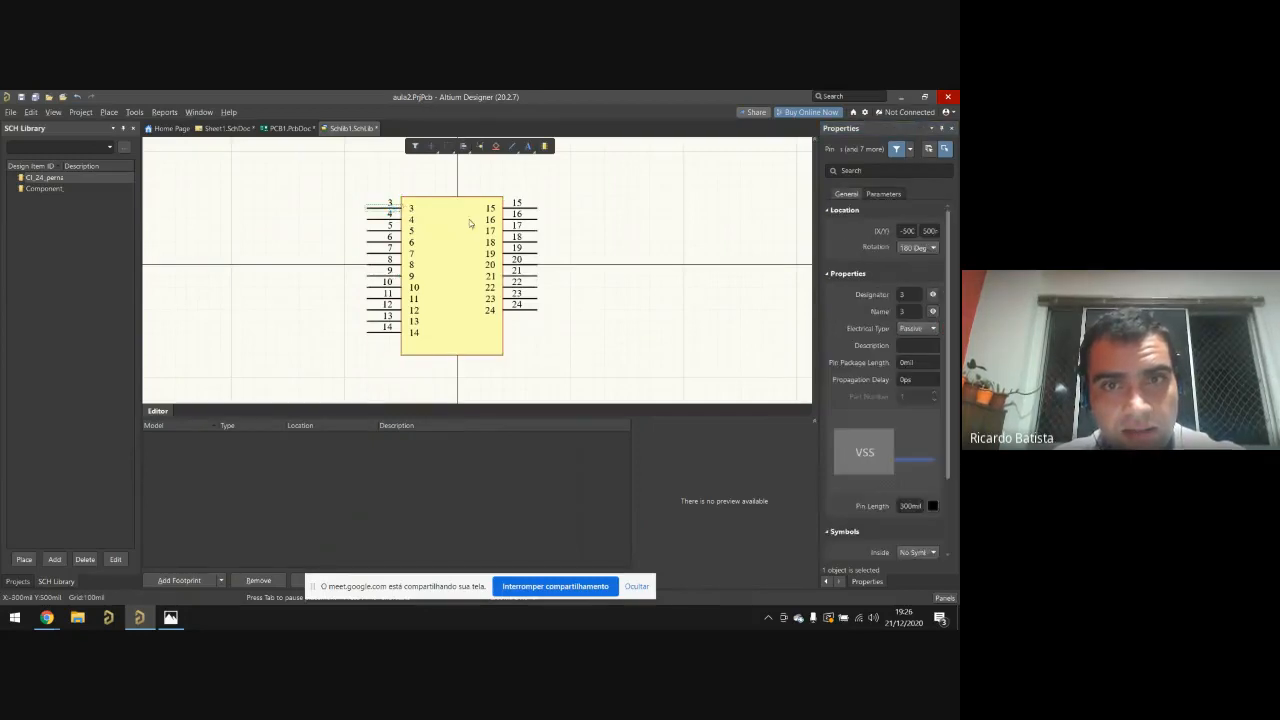
{"action": "left_click", "coordinate": [908, 311]}
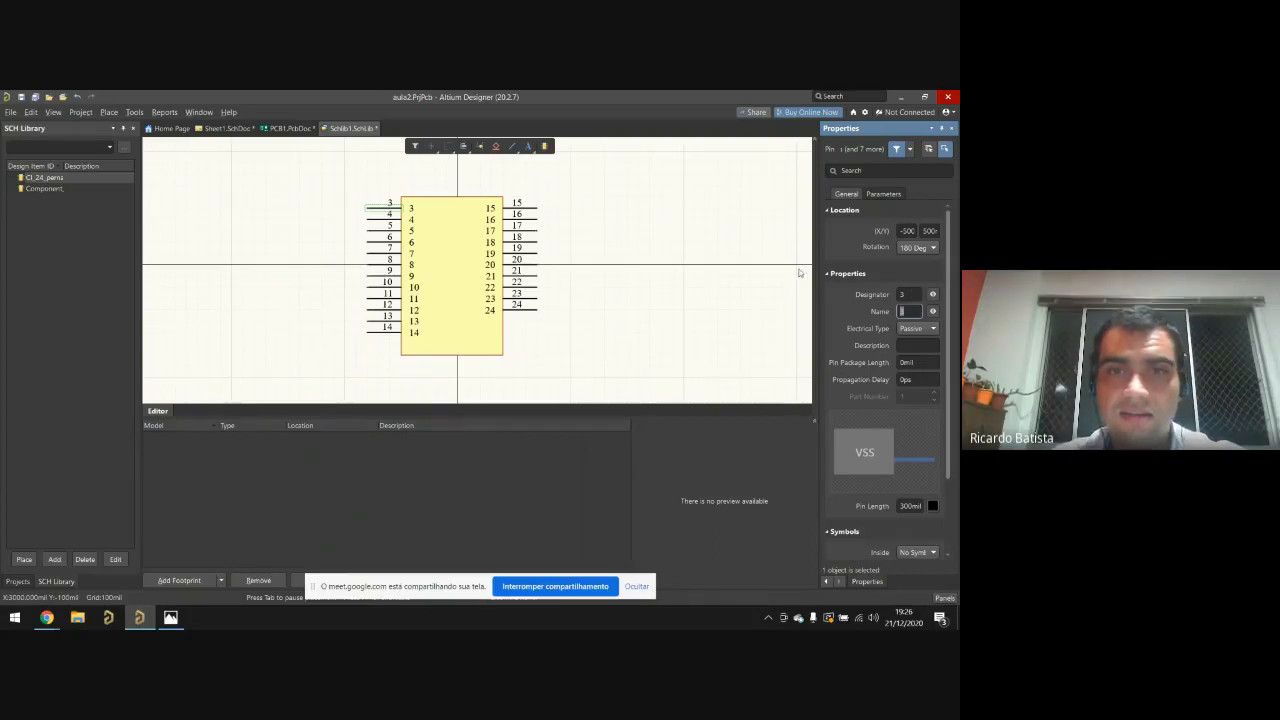
{"action": "left_click", "coordinate": [552, 336]}
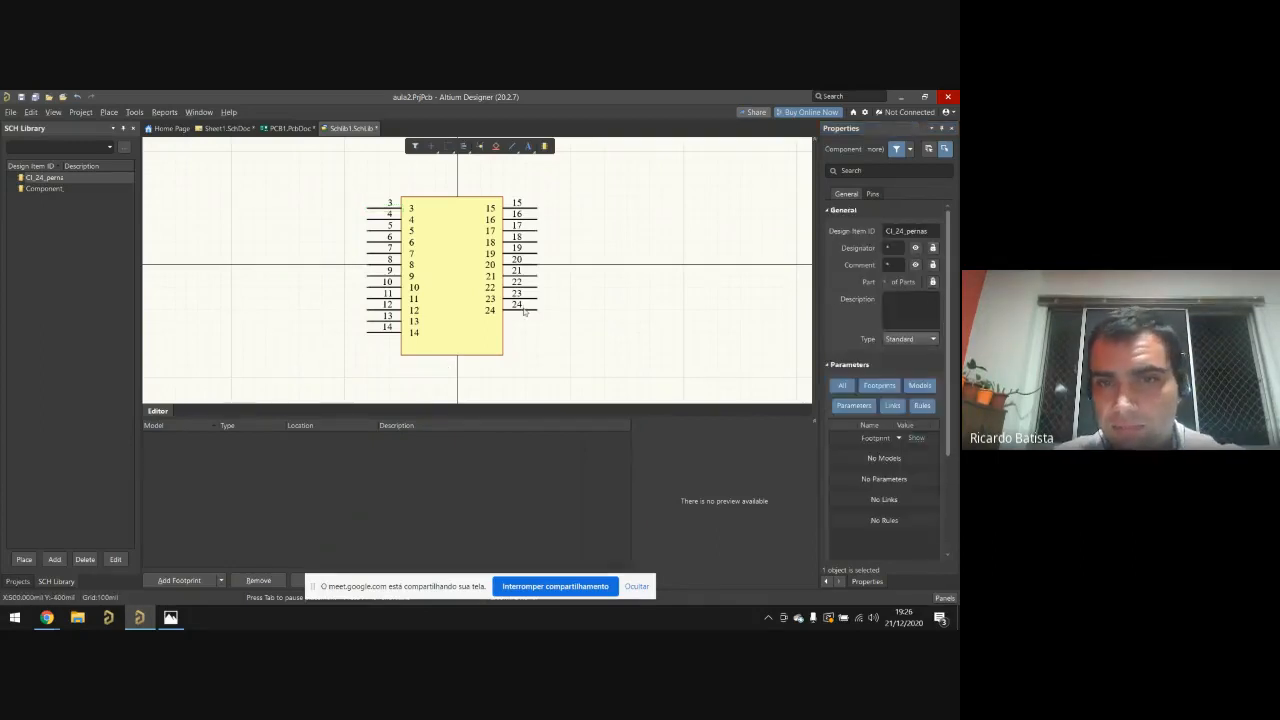
Step: Copy pin 24 to one grid step below it and set the copy's designator to 1 and name to +5V
{"action": "left_click", "coordinate": [522, 309]}
{"action": "left_click", "coordinate": [520, 306]}
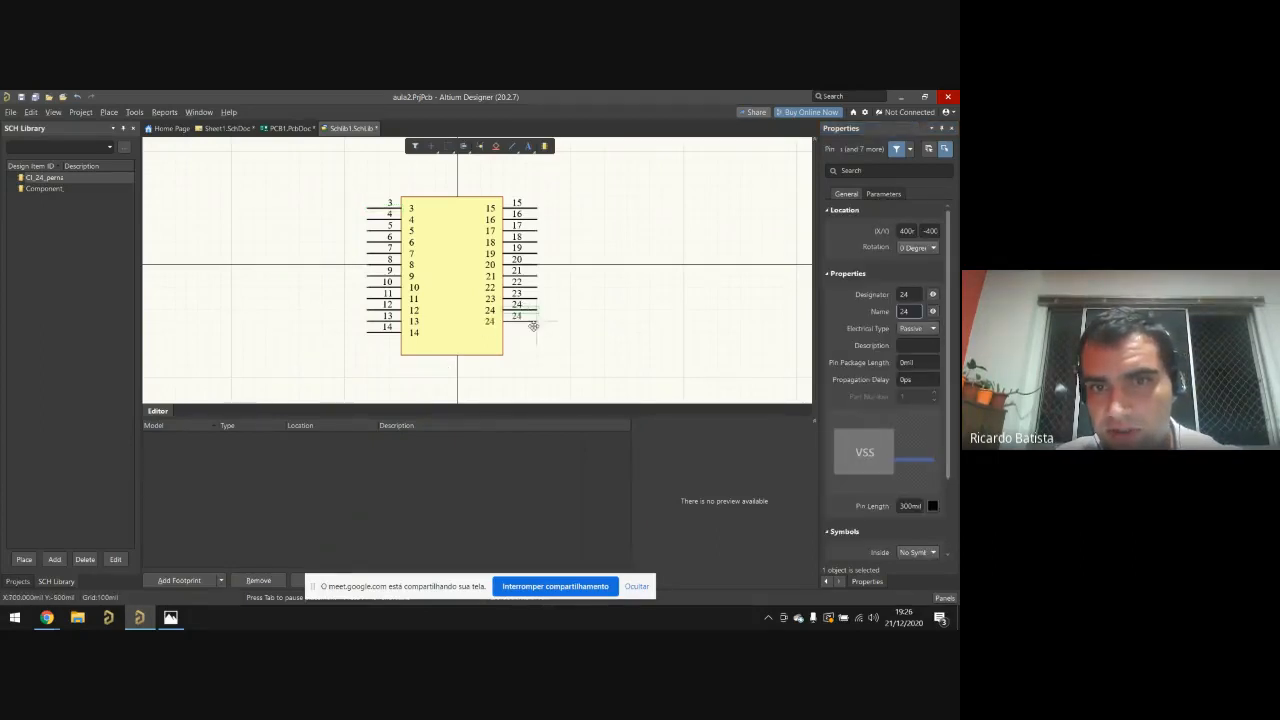
{"action": "left_click", "coordinate": [535, 325]}
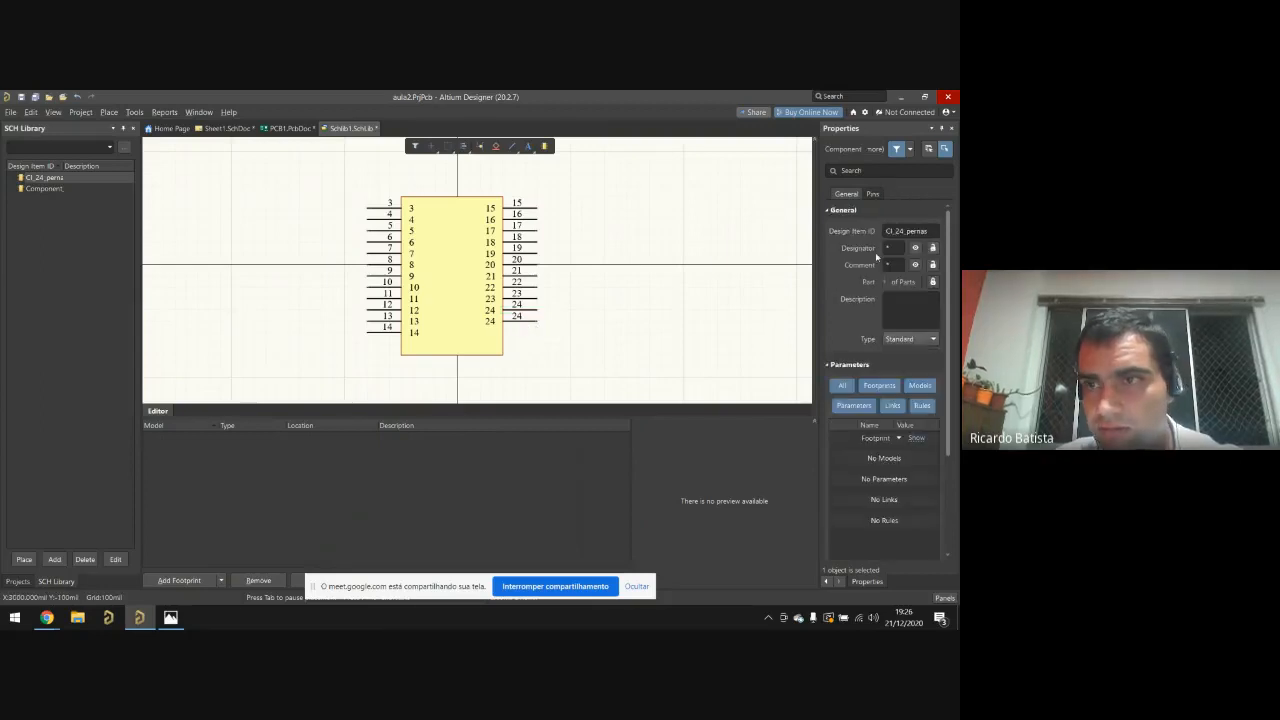
{"action": "left_click", "coordinate": [516, 319]}
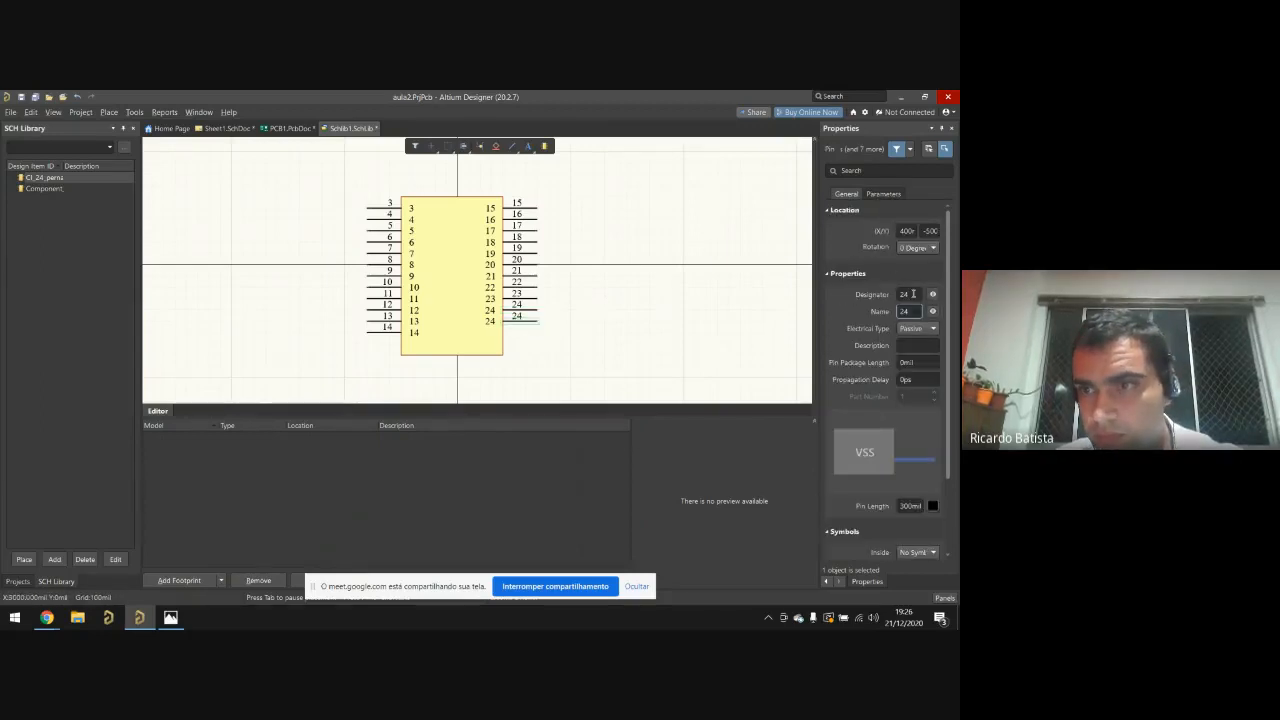
{"action": "left_click", "coordinate": [913, 294]}
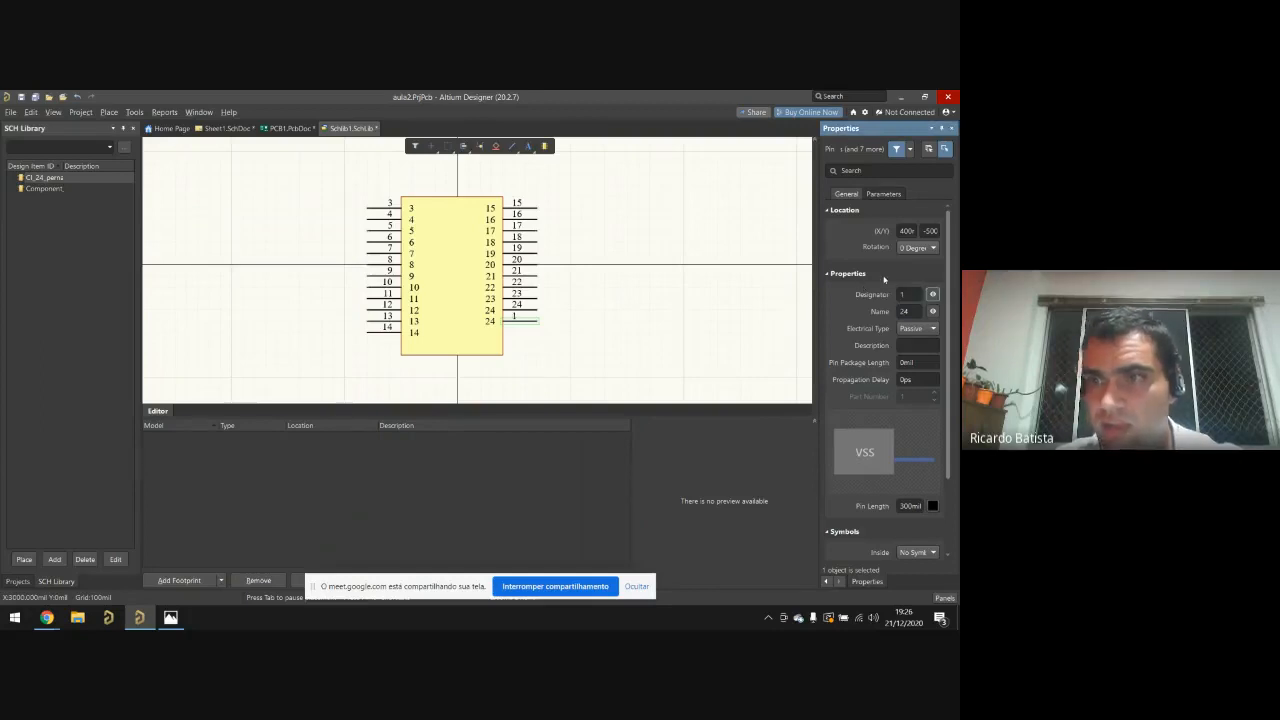
{"action": "key", "text": "Tab"}
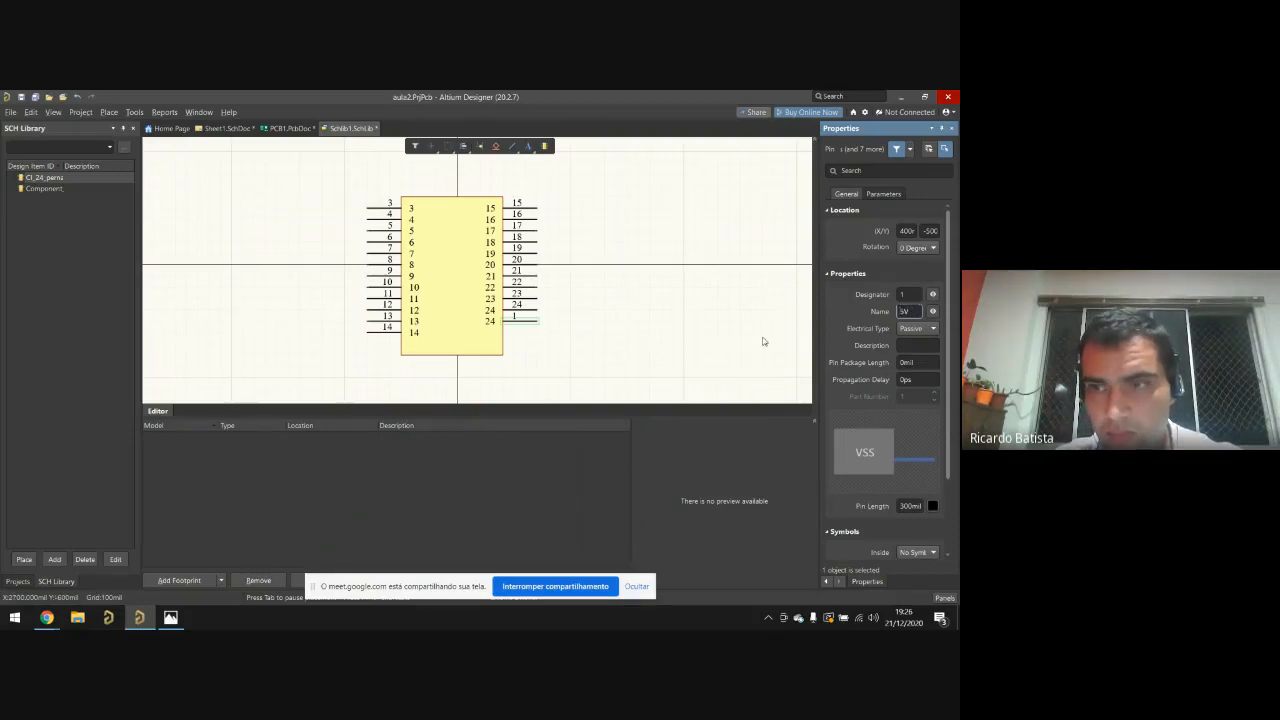
{"action": "key", "text": "Return"}
{"action": "left_click", "coordinate": [611, 348]}
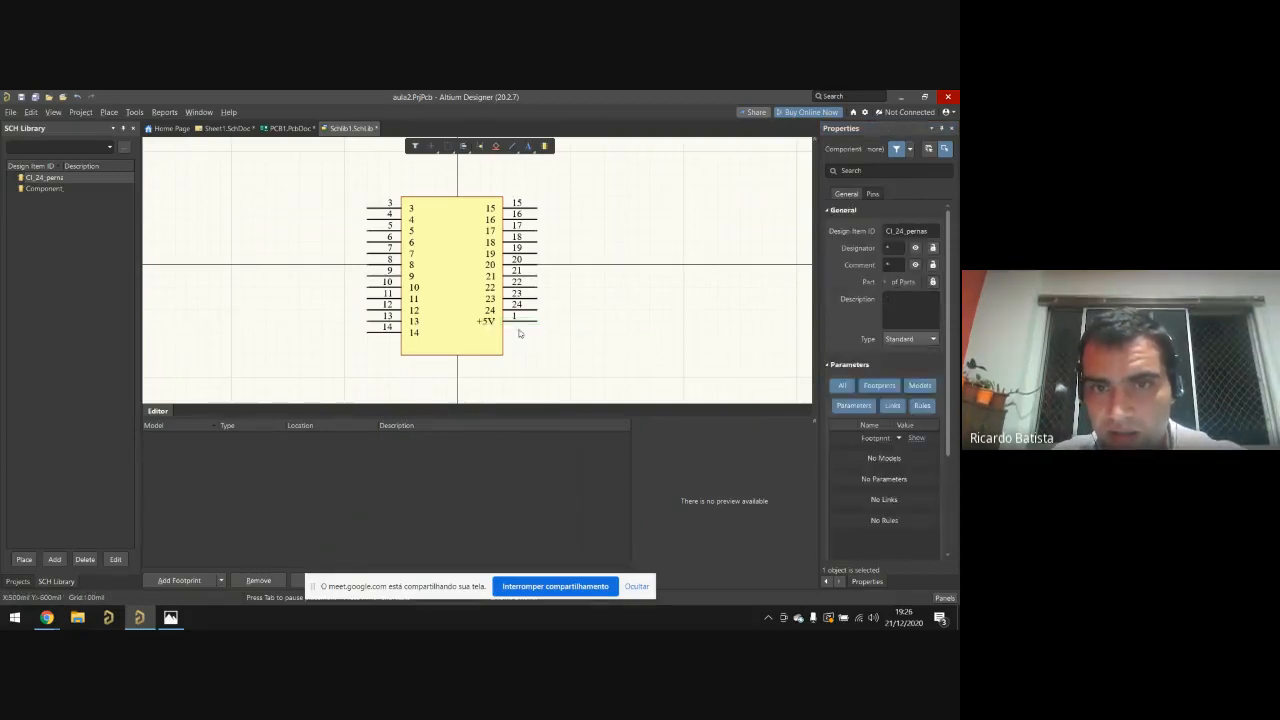
Step: Copy the +5V pin to one grid step below it and set the copy's designator to 2 and name to GND
{"action": "left_click", "coordinate": [522, 318]}
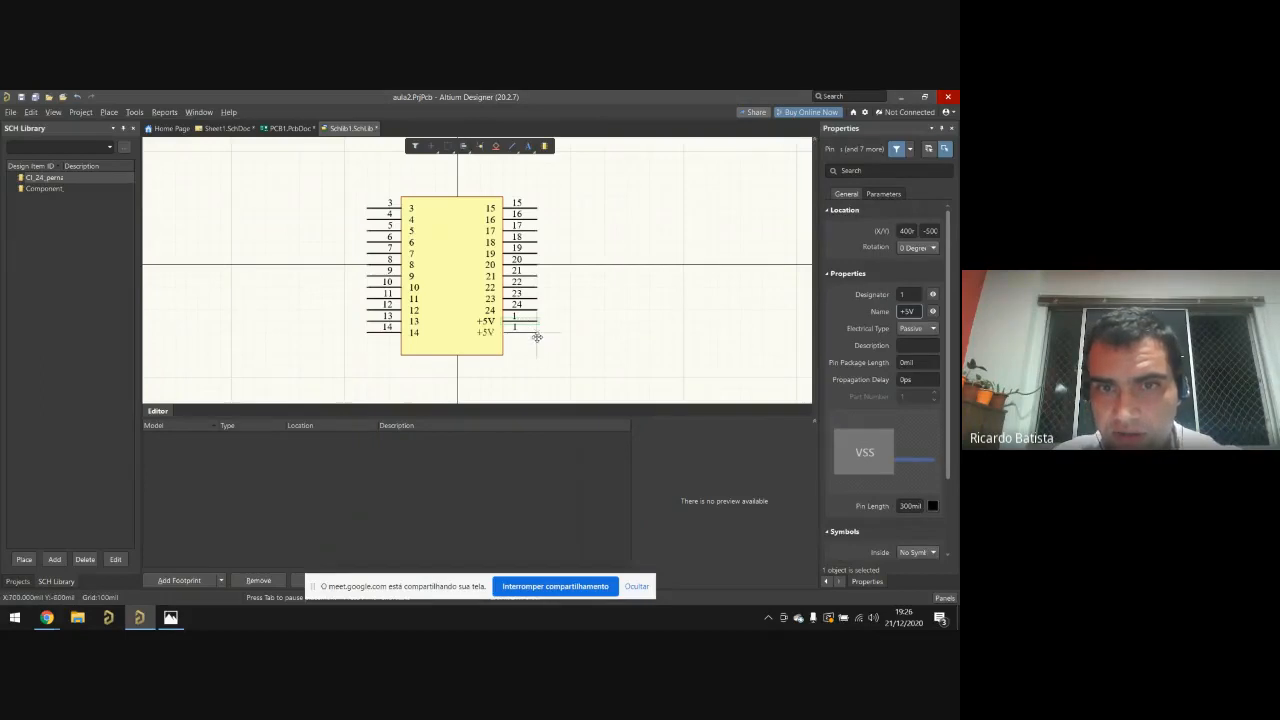
{"action": "left_click", "coordinate": [517, 328]}
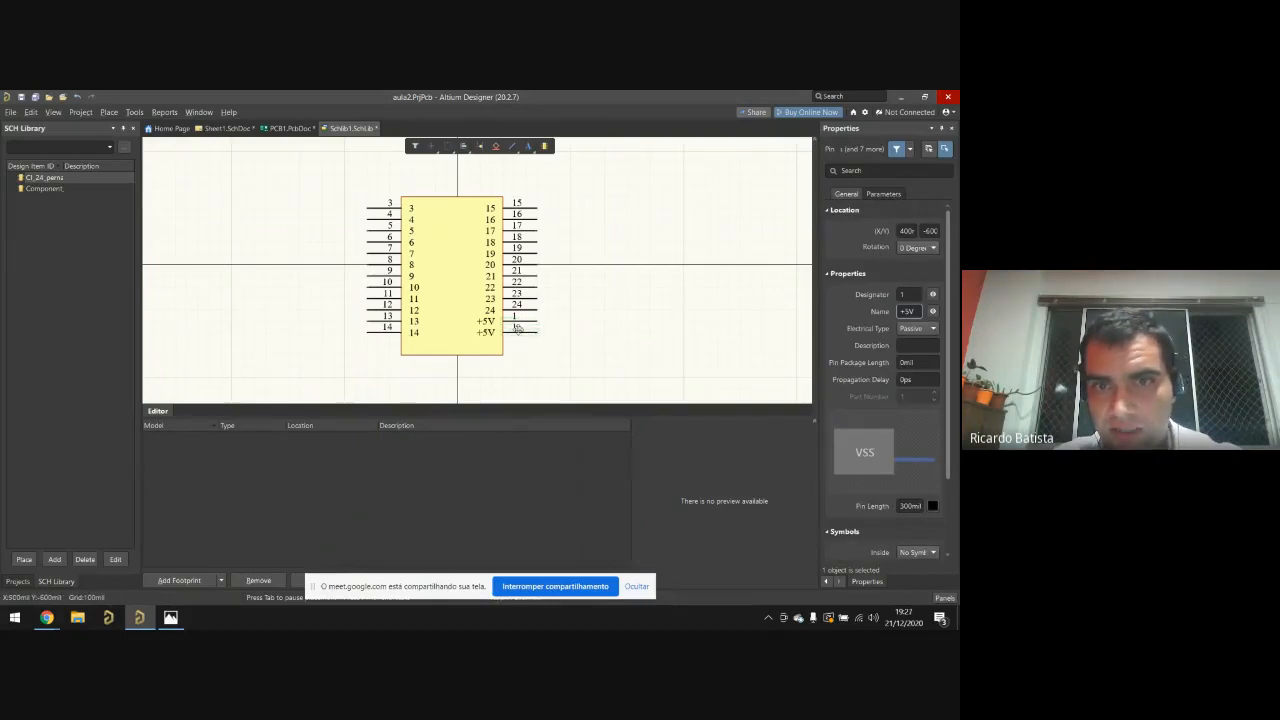
{"action": "left_click", "coordinate": [906, 294]}
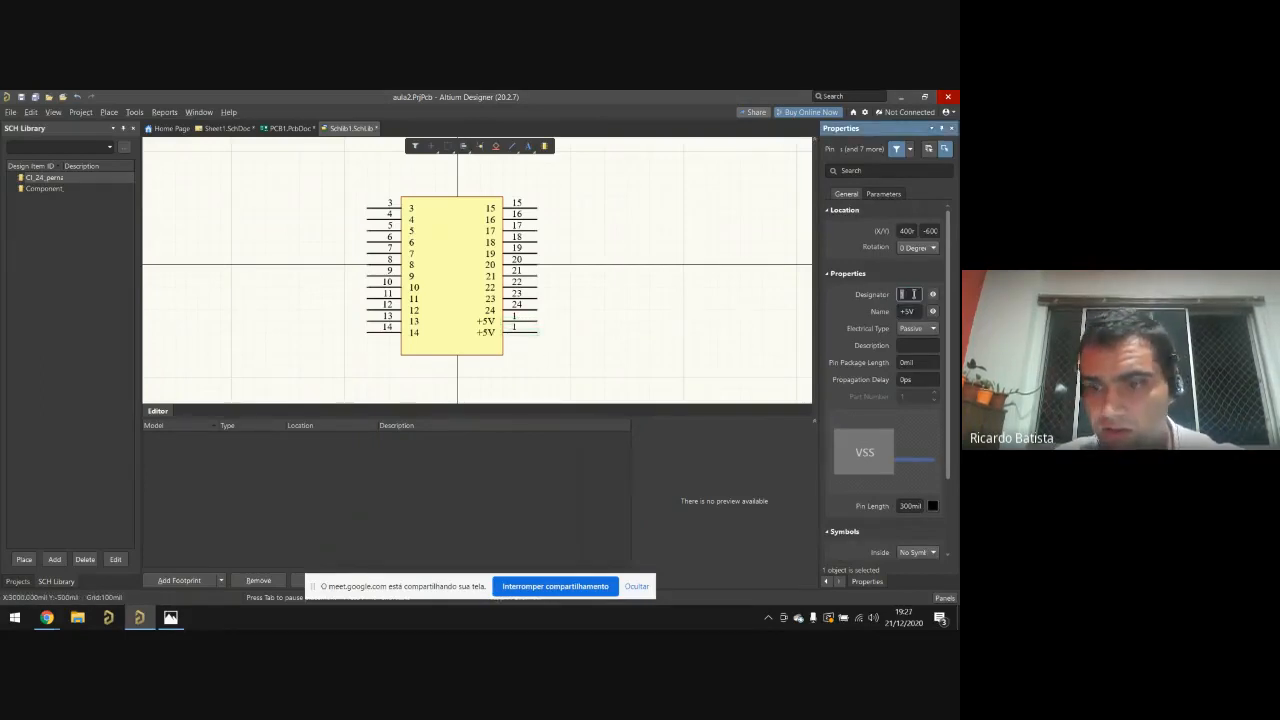
{"action": "type", "text": "2"}
{"action": "left_click", "coordinate": [922, 315]}
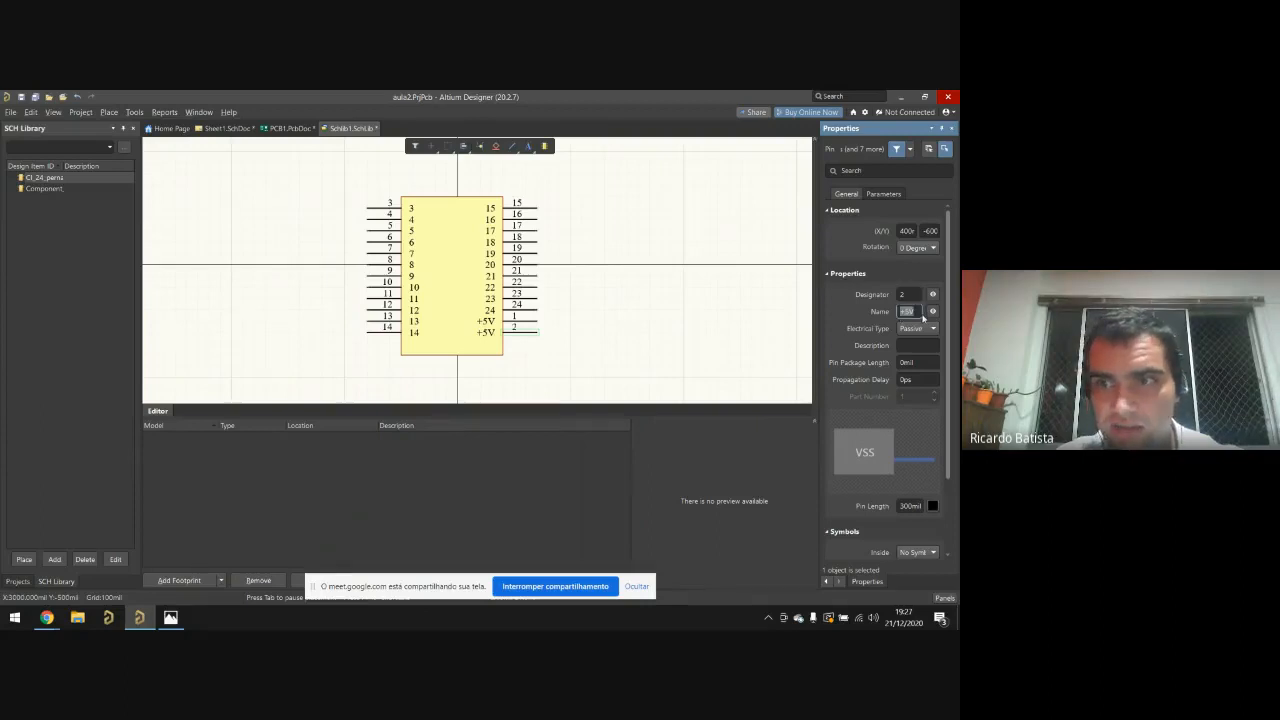
{"action": "type", "text": "GND"}
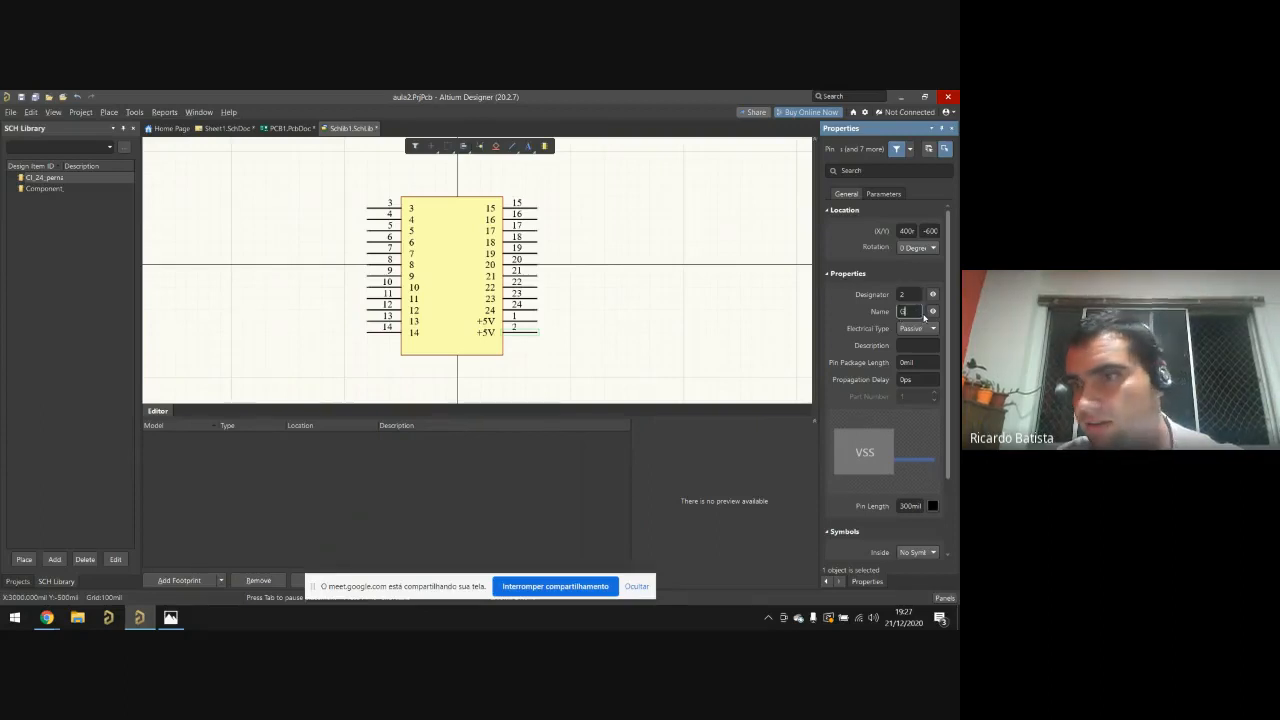
{"action": "left_click", "coordinate": [660, 308]}
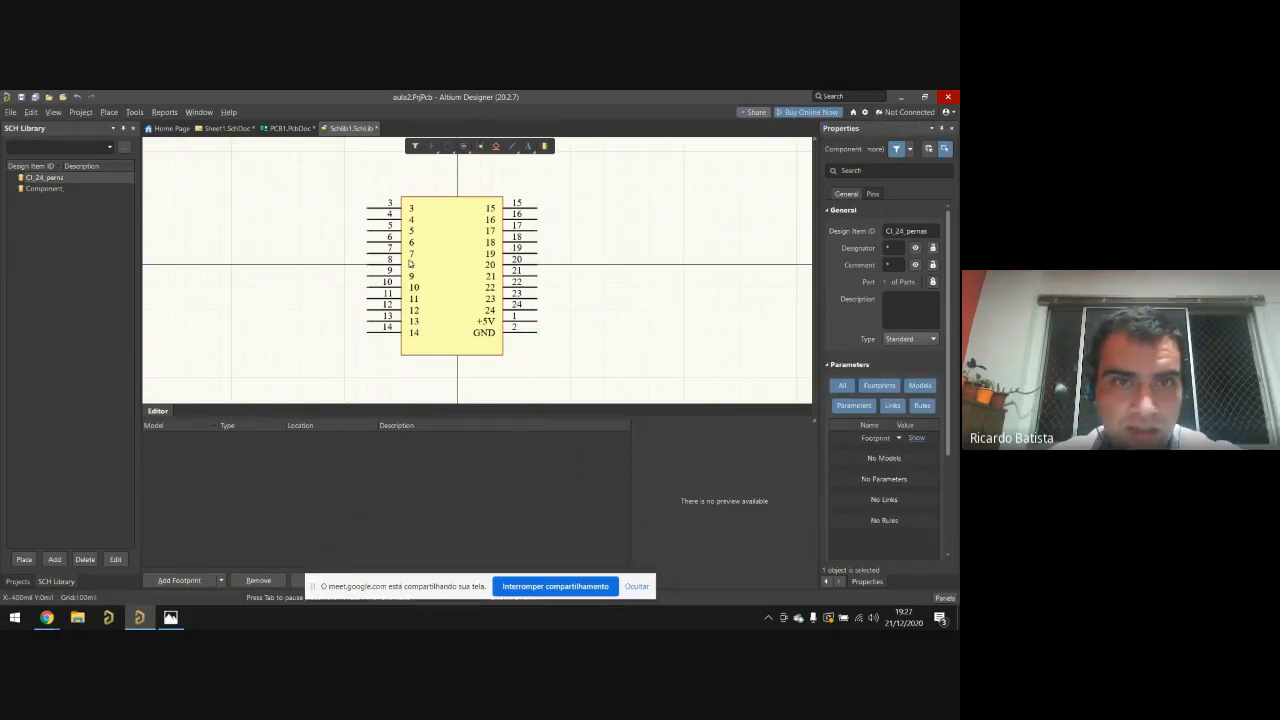
Step: Rename the two-pin capacitor symbol as capacitor_aula2 and save the schematic library as Schlib1 in the aula2 folder
{"action": "left_click", "coordinate": [44, 188]}
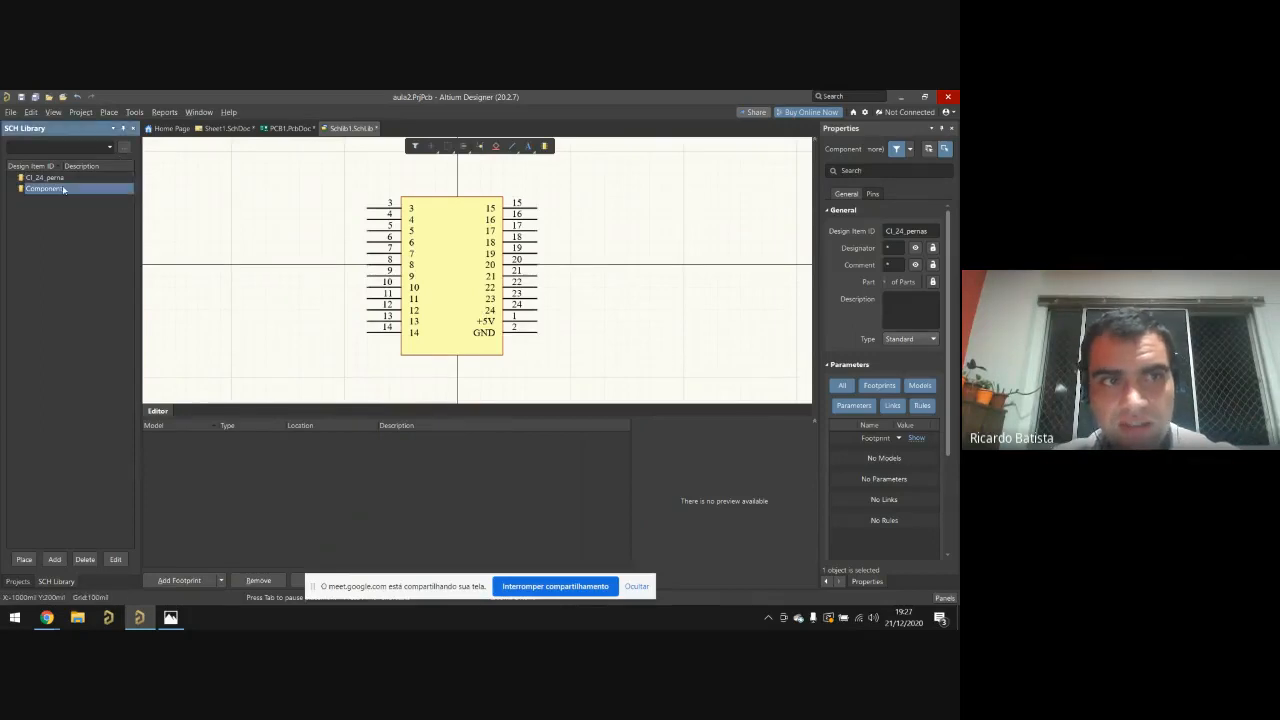
{"action": "left_click", "coordinate": [932, 231]}
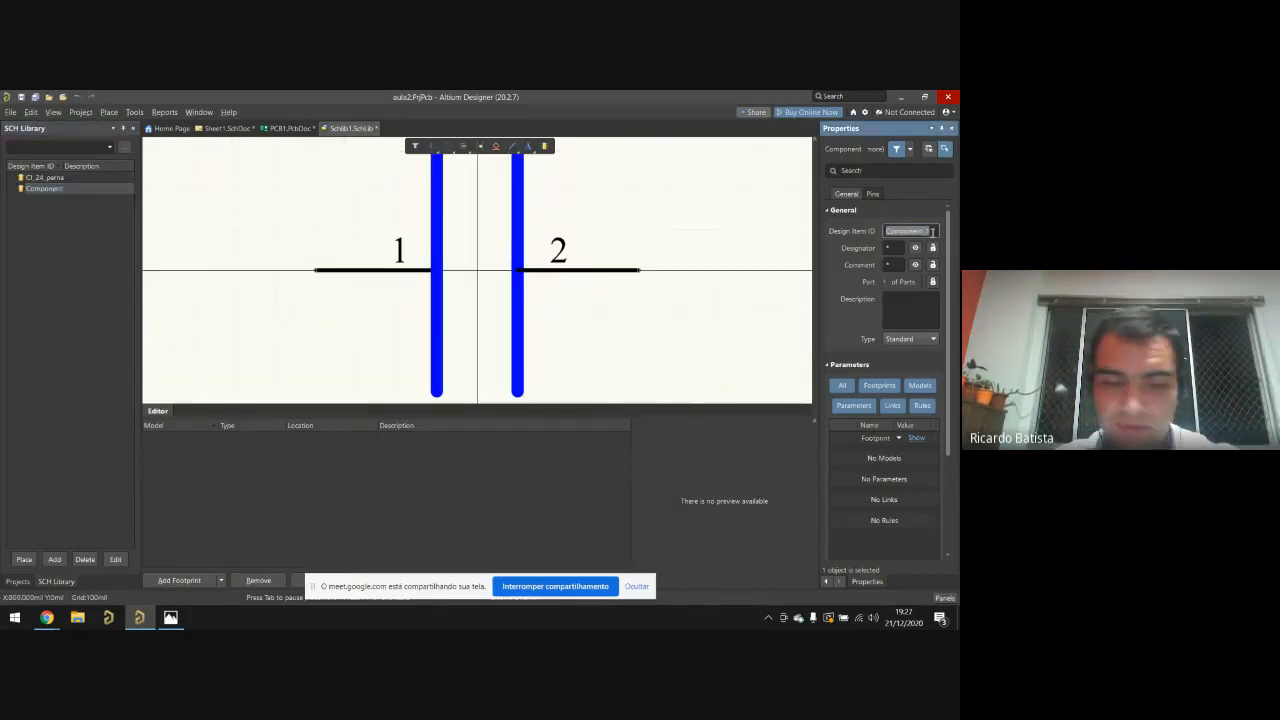
{"action": "type", "text": "capacitor"}
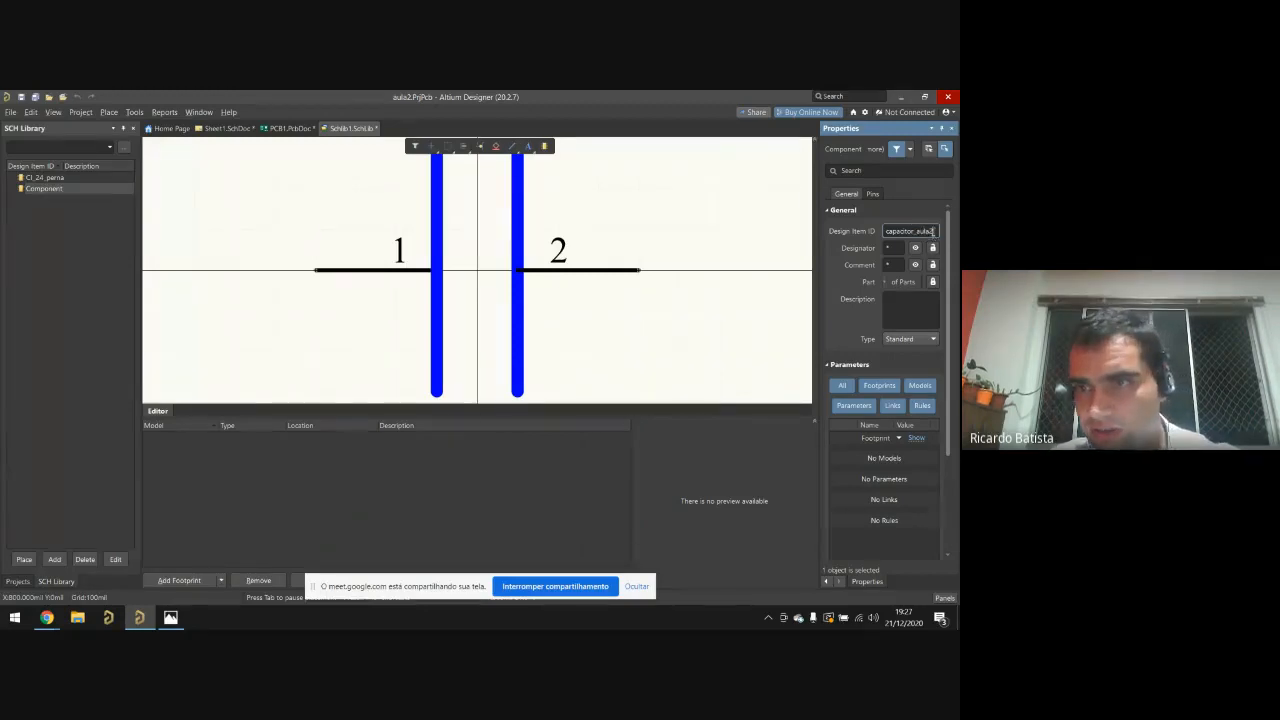
{"action": "type", "text": "_aula2"}
{"action": "key", "text": "Return"}
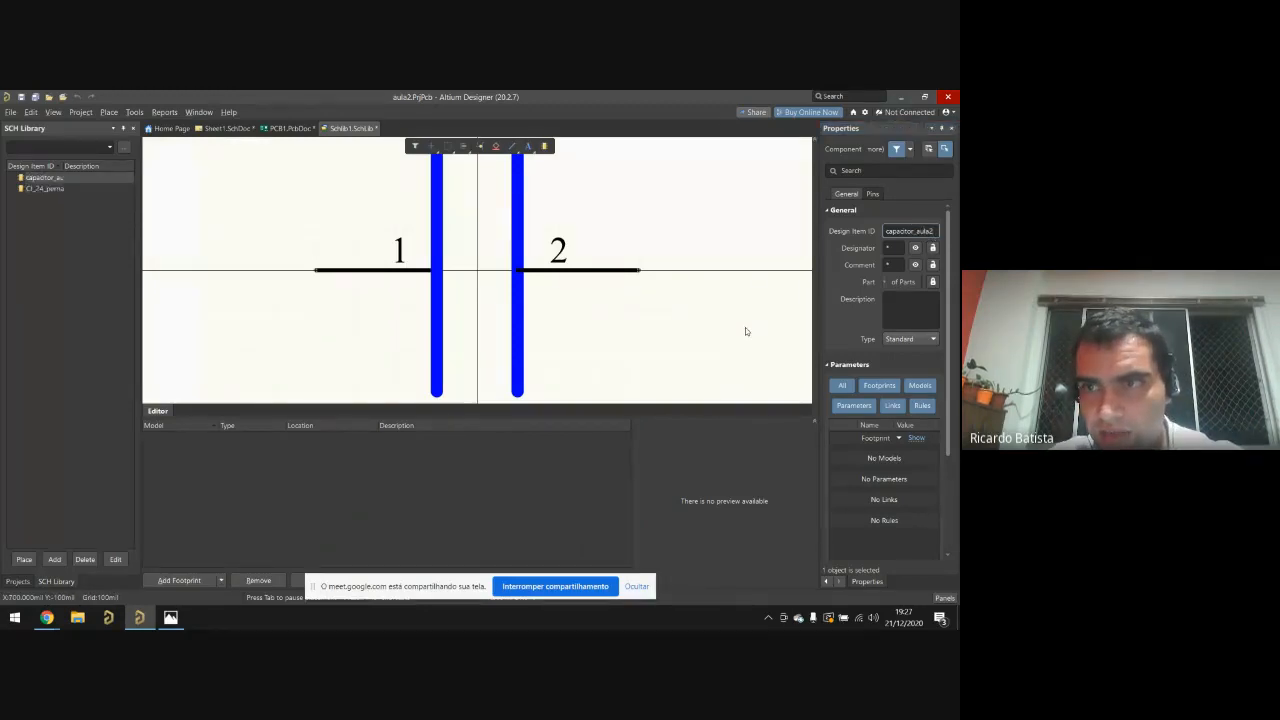
{"action": "left_click", "coordinate": [21, 97]}
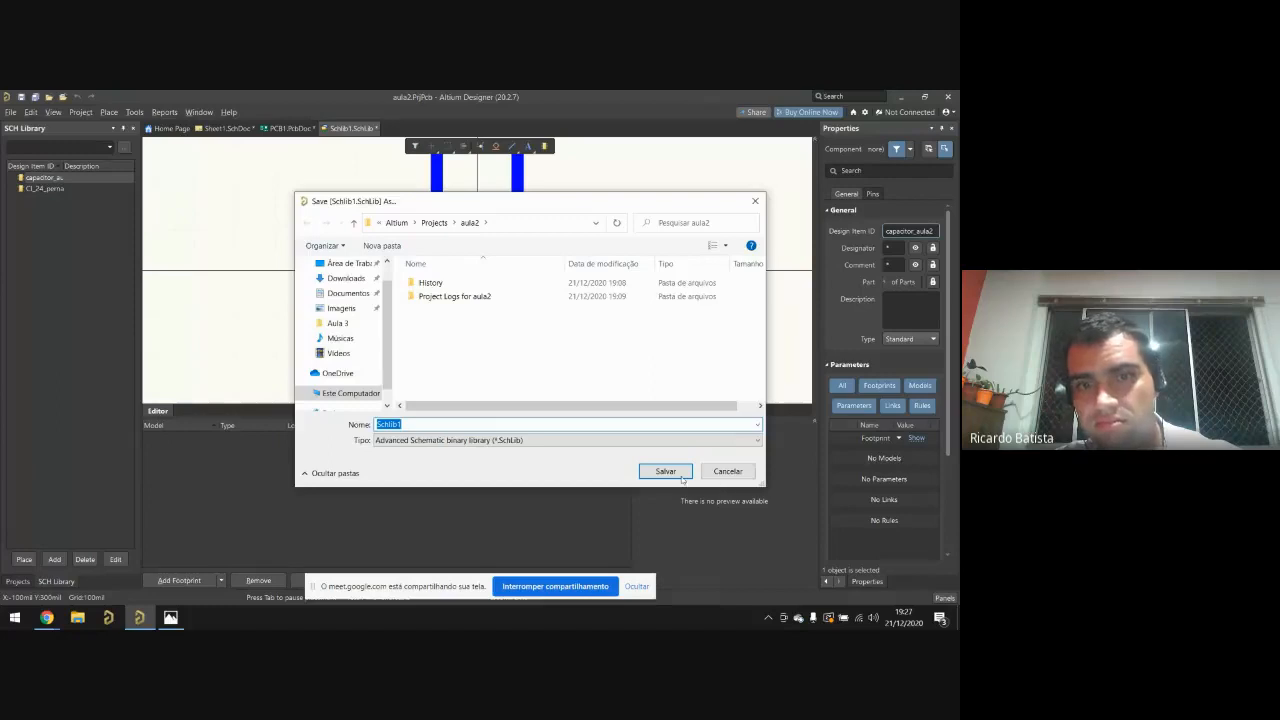
{"action": "left_click", "coordinate": [665, 471]}
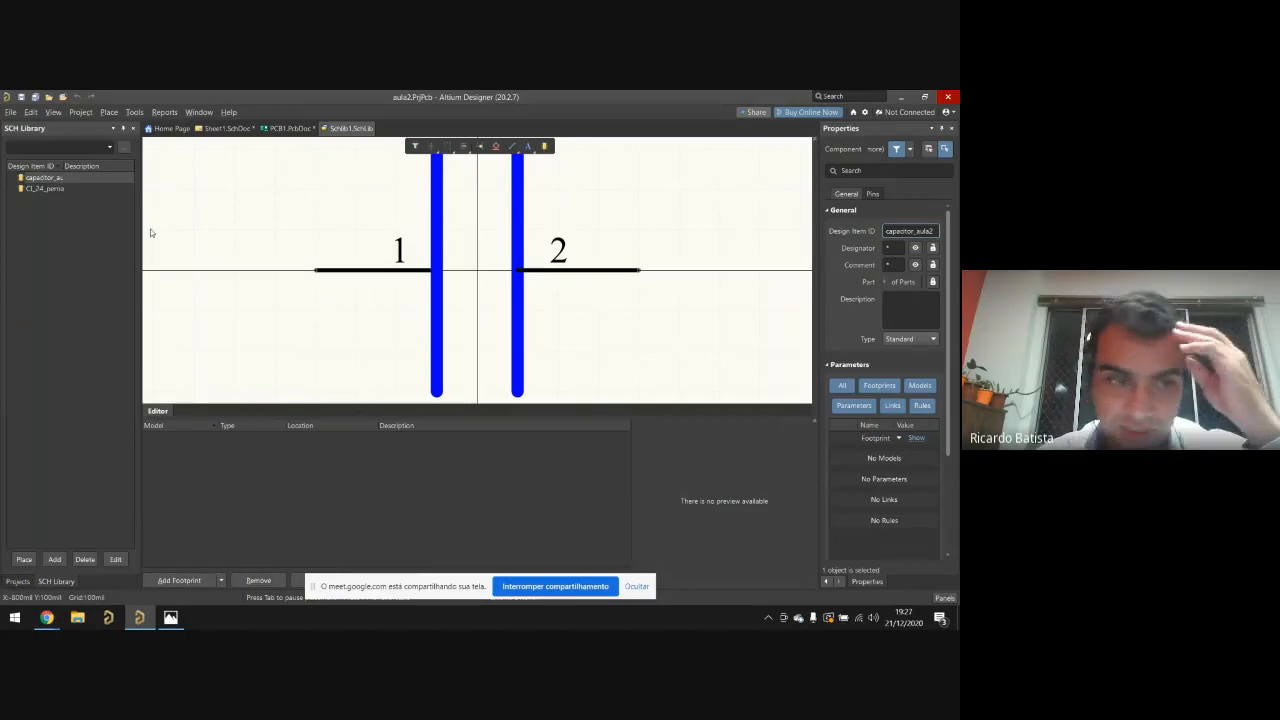
Step: Add a new PCB library to the aula2 project and show its list of footprints
{"action": "left_click", "coordinate": [17, 582]}
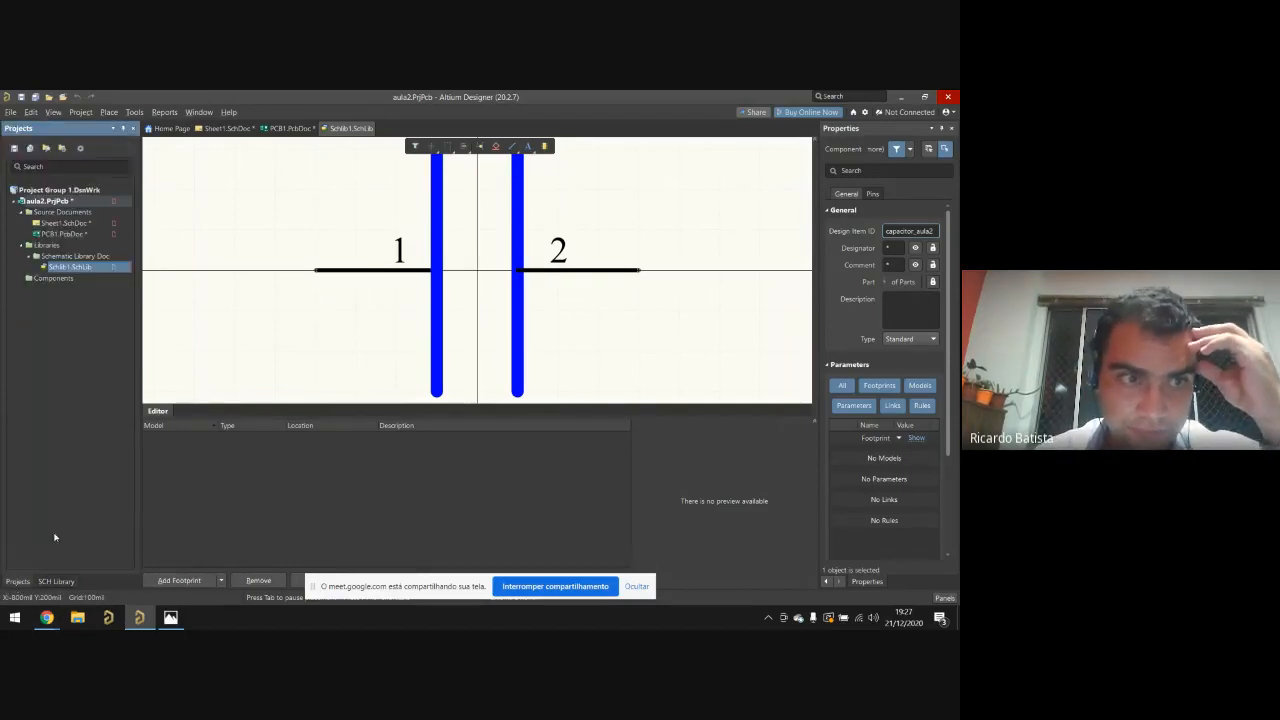
{"action": "right_click", "coordinate": [57, 203]}
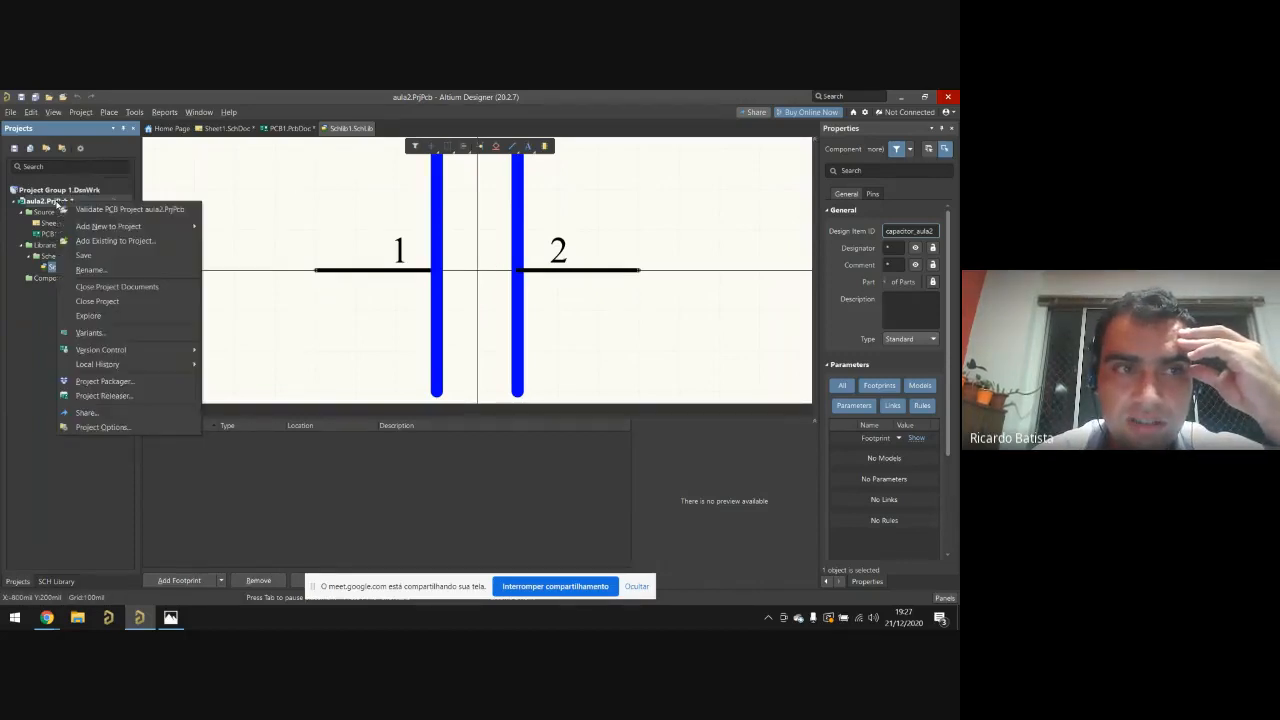
{"action": "mouse_move", "coordinate": [98, 230]}
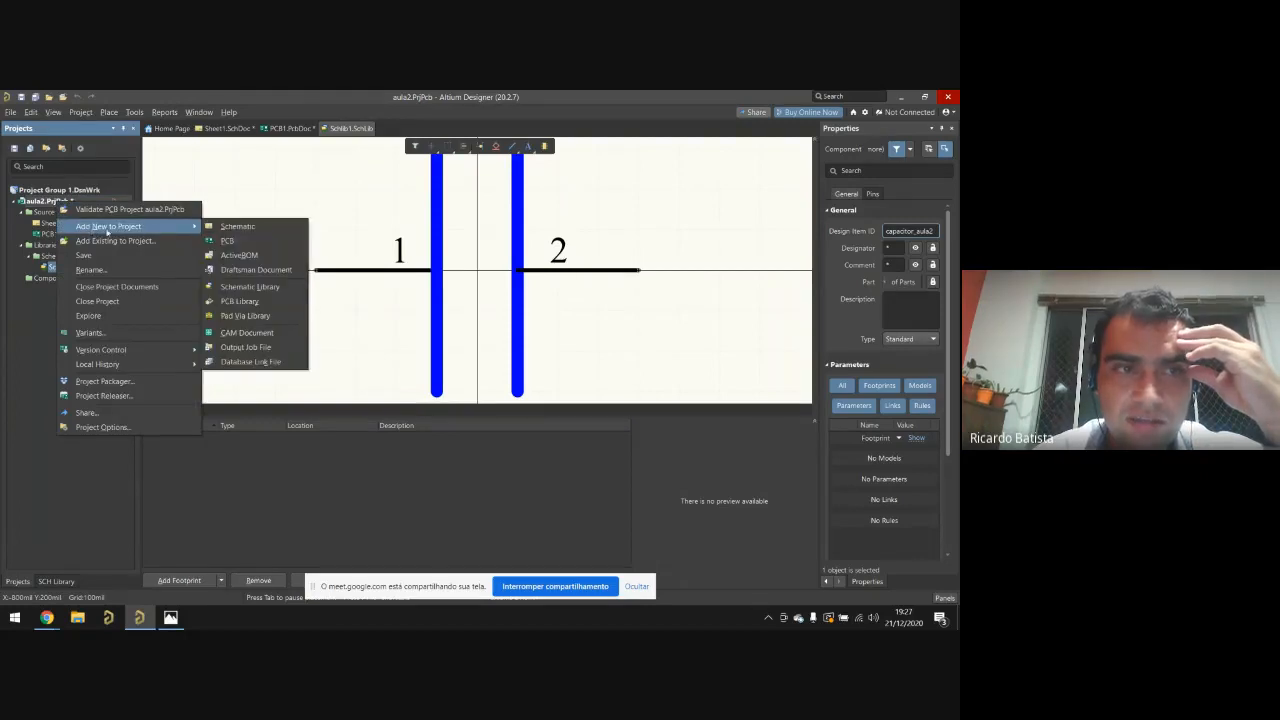
{"action": "left_click", "coordinate": [278, 306]}
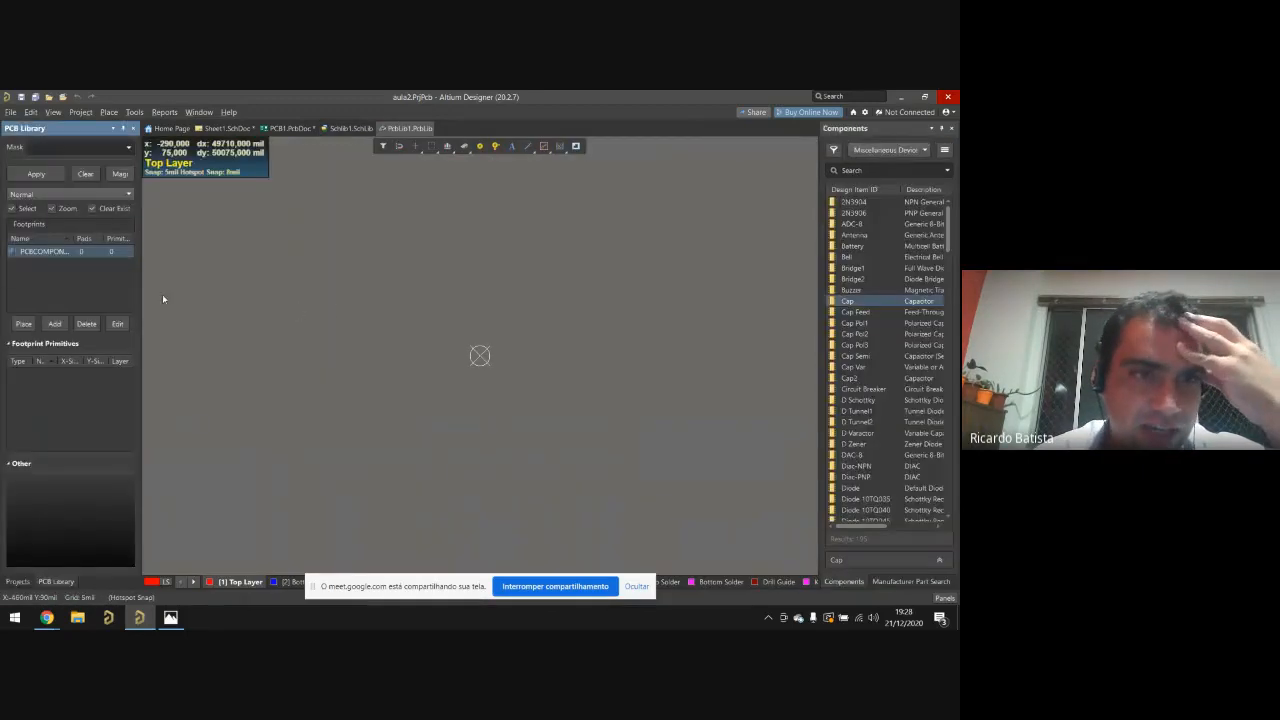
{"action": "left_click", "coordinate": [29, 584]}
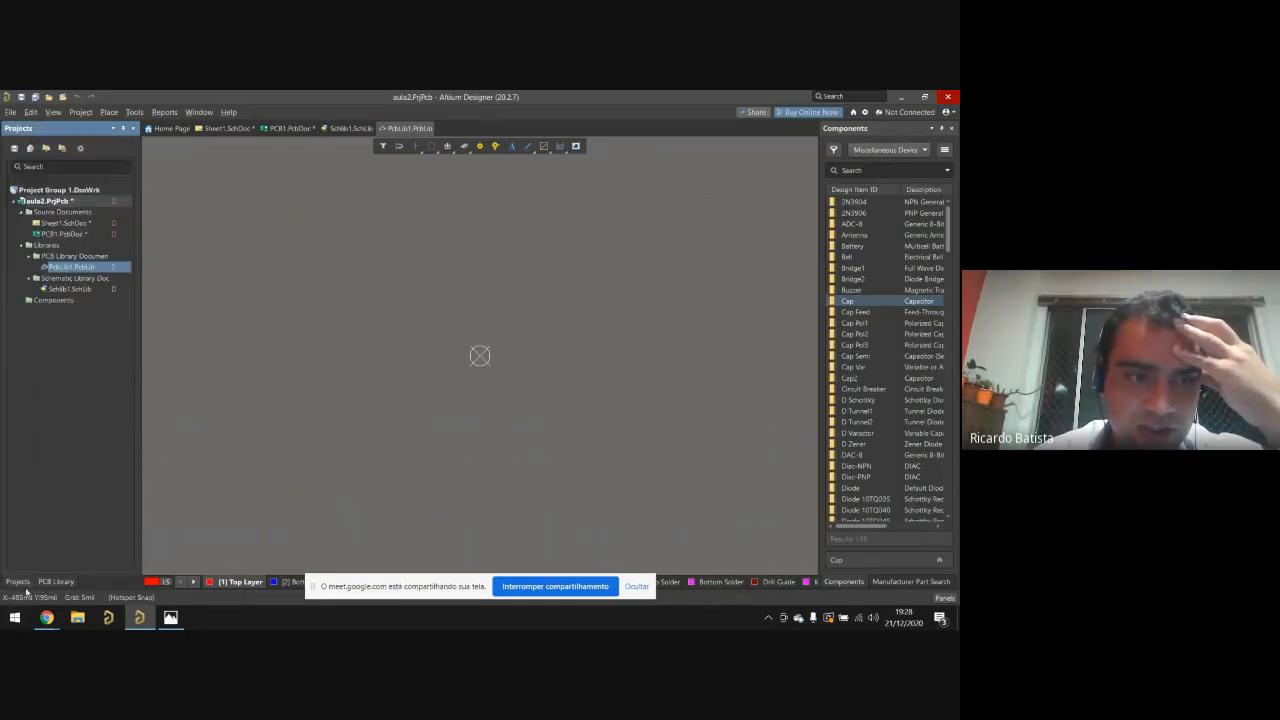
{"action": "left_click", "coordinate": [53, 585]}
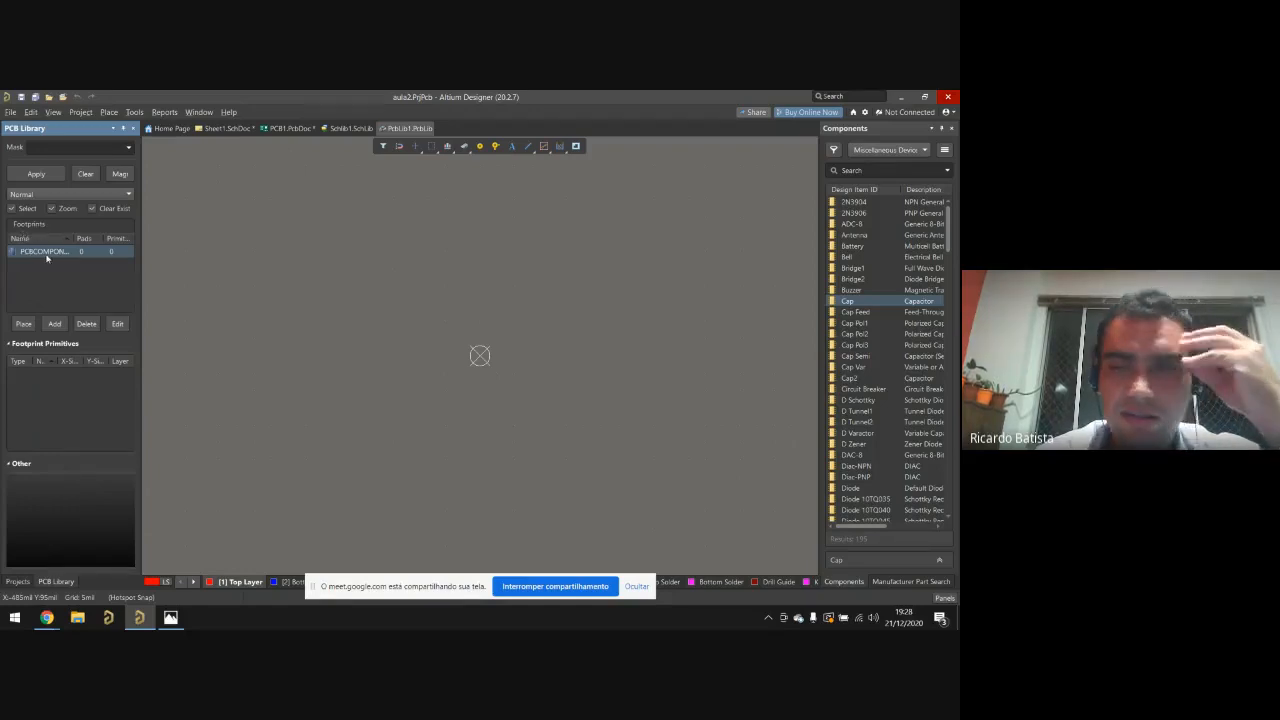
Step: Rename the default footprint in the new PCB library as 24-pinos
{"action": "double_click", "coordinate": [46, 252]}
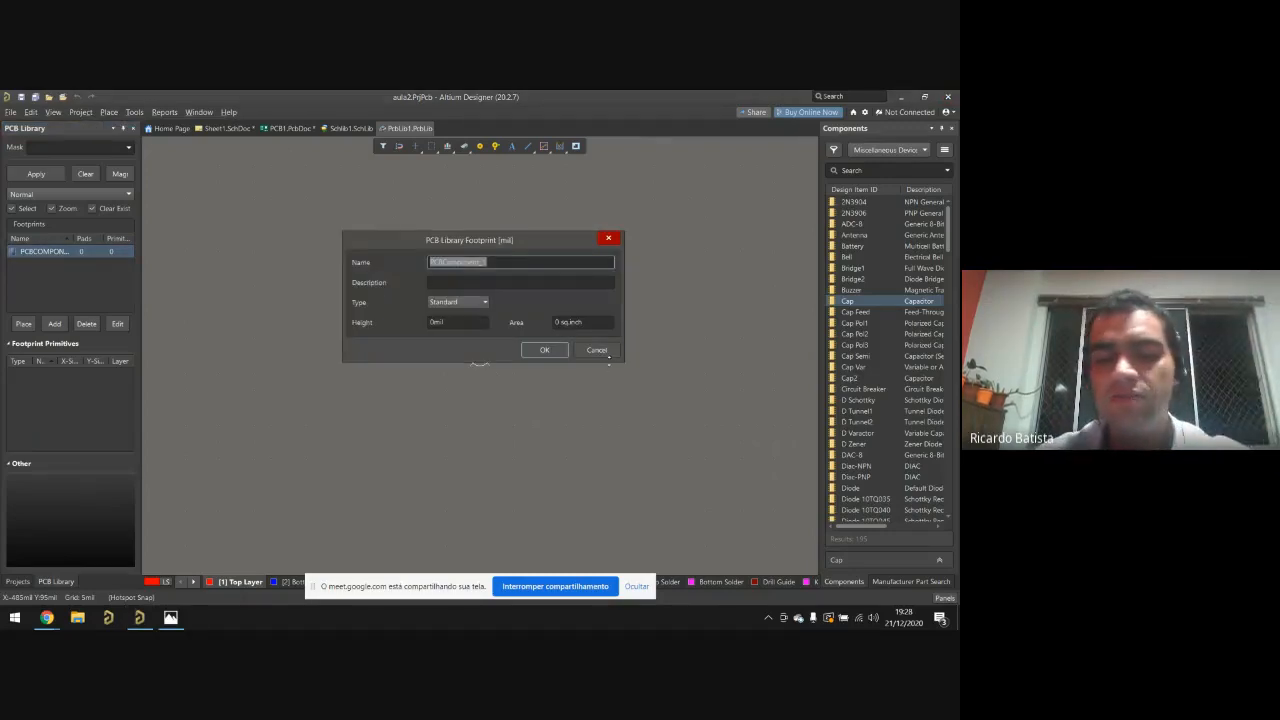
{"action": "type", "text": "24 pin"}
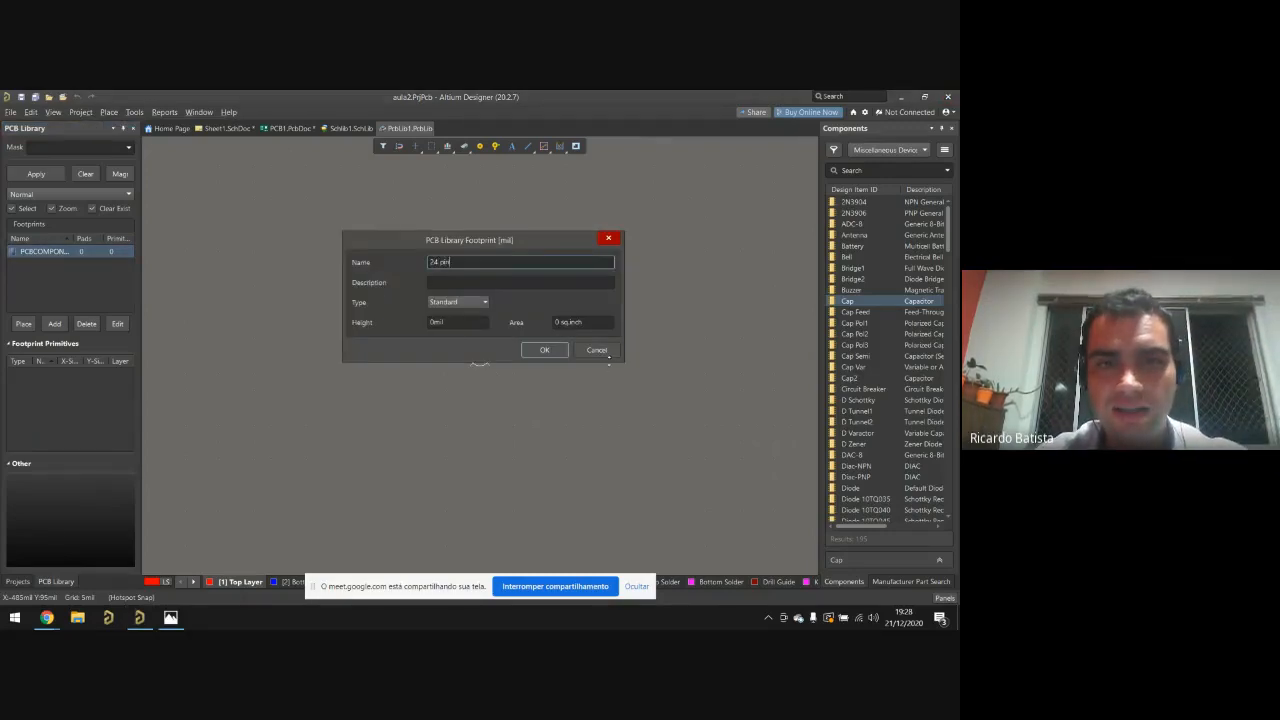
{"action": "type", "text": "os"}
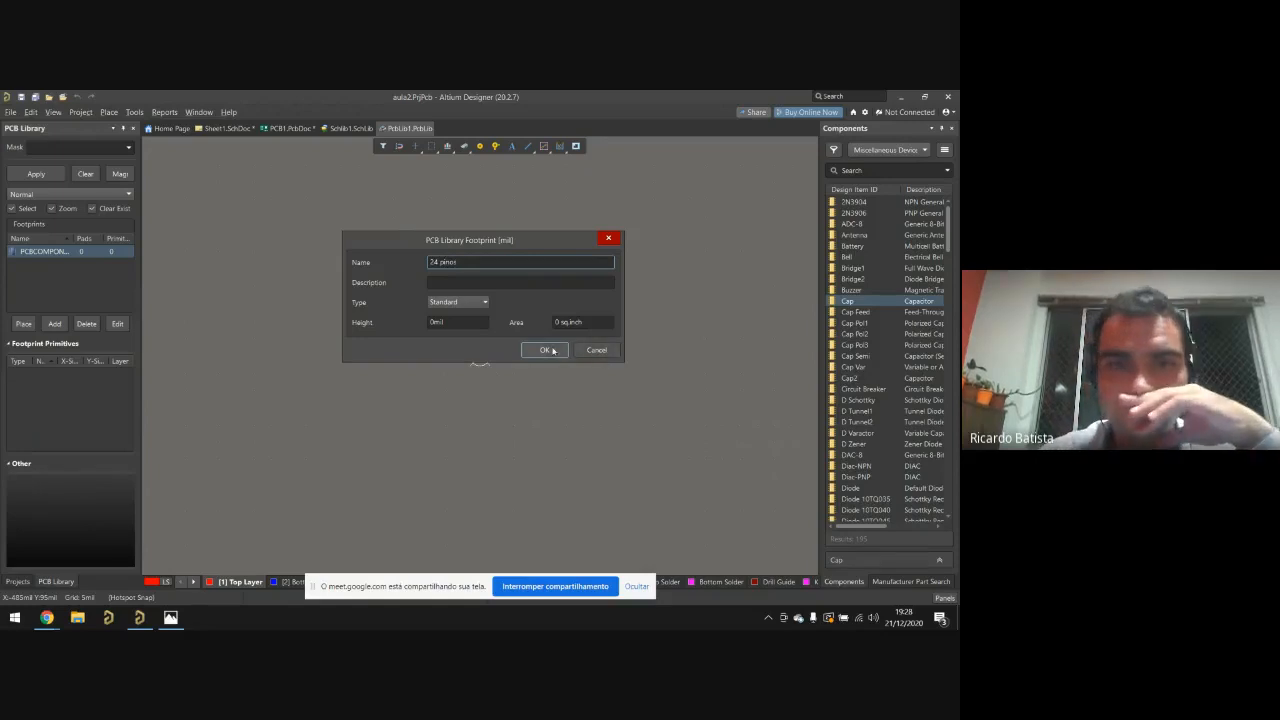
{"action": "left_click", "coordinate": [553, 351]}
{"action": "left_click_drag", "start_coordinate": [432, 262], "coordinate": [459, 259]}
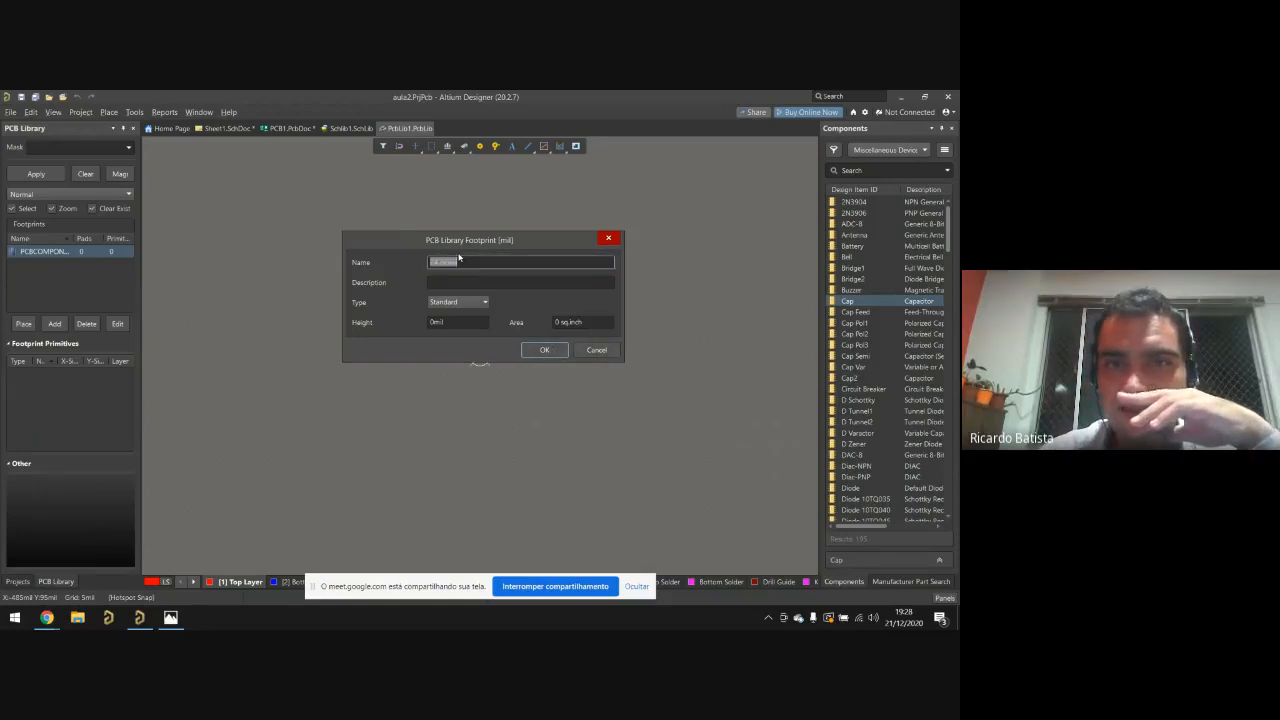
{"action": "key", "text": "Left"}
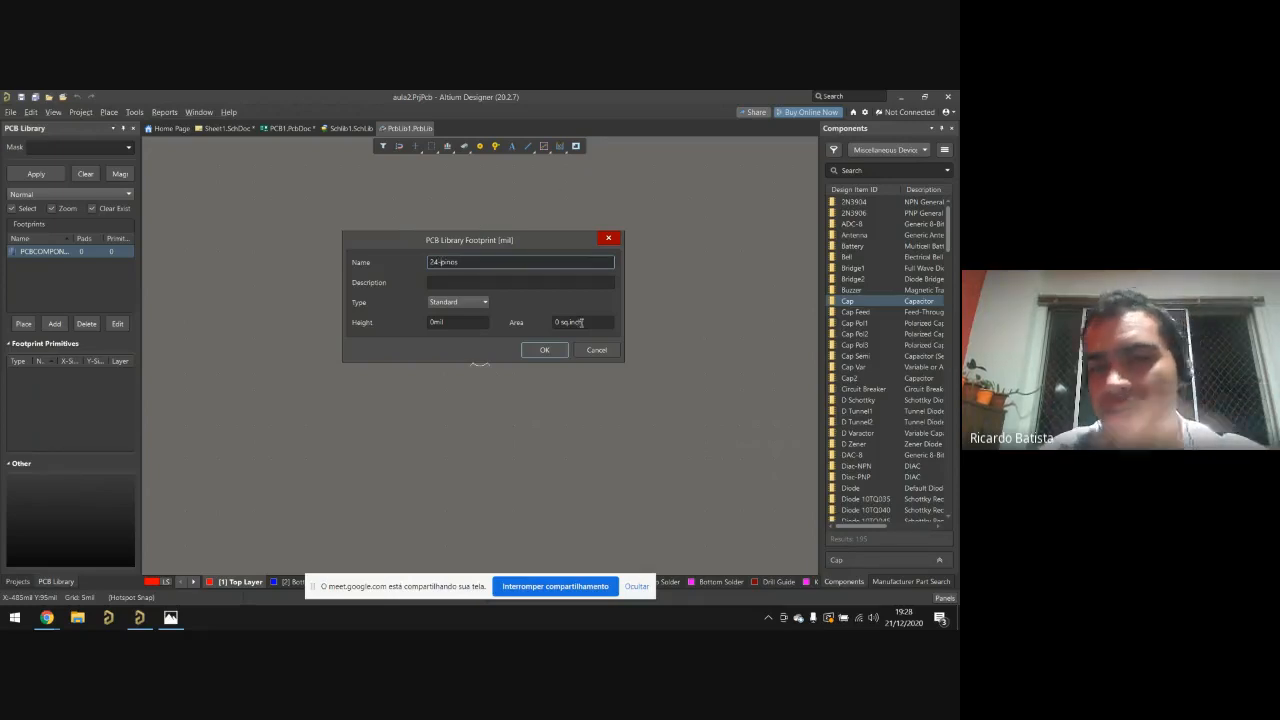
{"action": "left_click", "coordinate": [544, 349]}
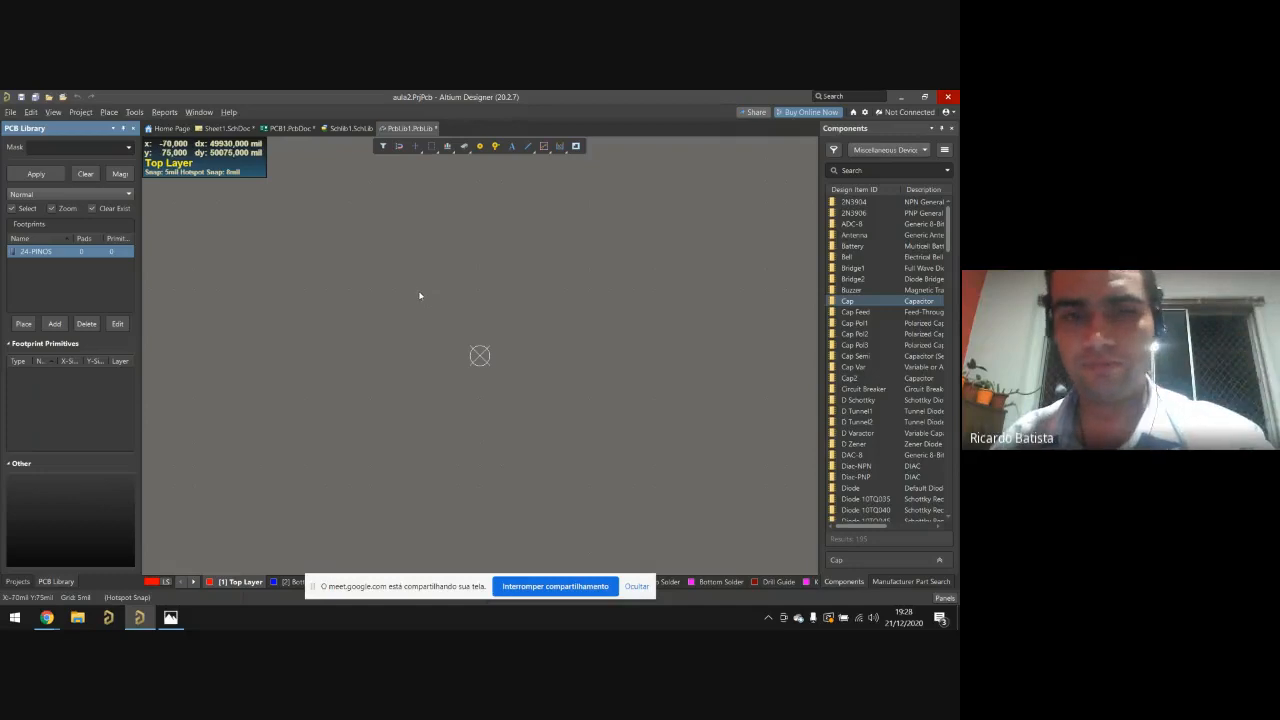
Step: Place one pad up and to the left of the footprint origin, at about X -205 mil, Y 120 mil
{"action": "key", "text": "p"}
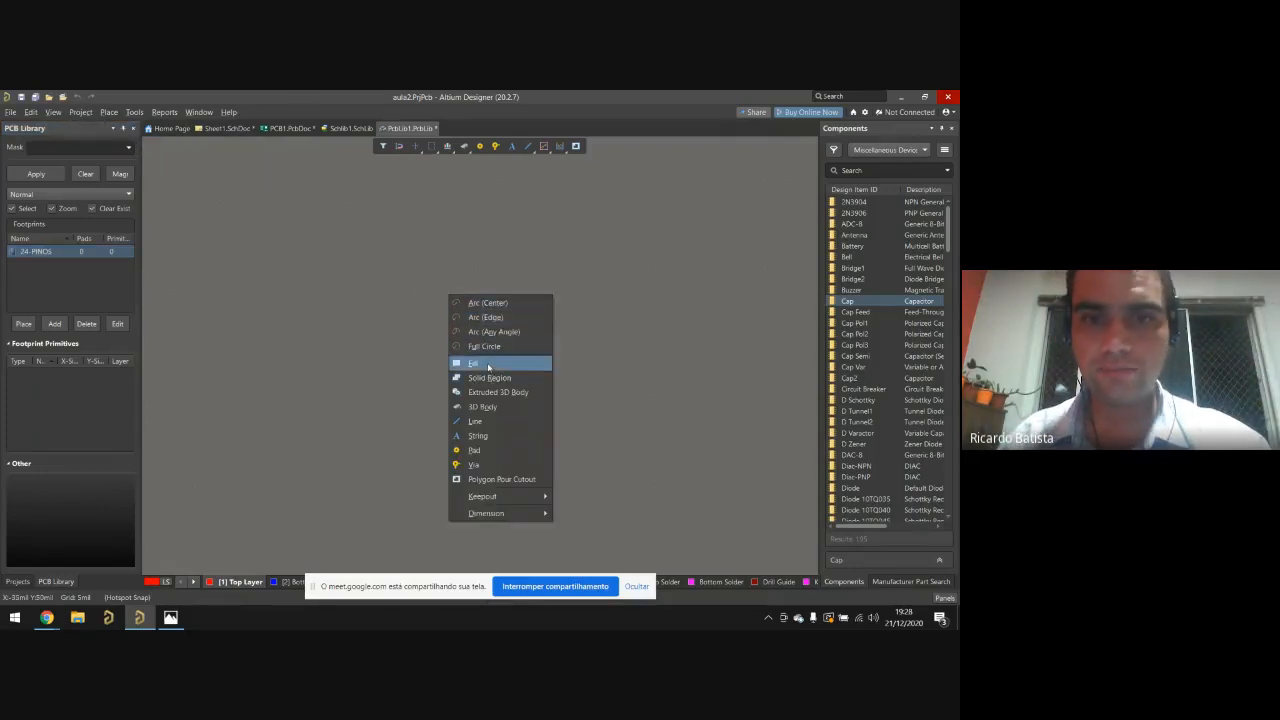
{"action": "left_click", "coordinate": [506, 450]}
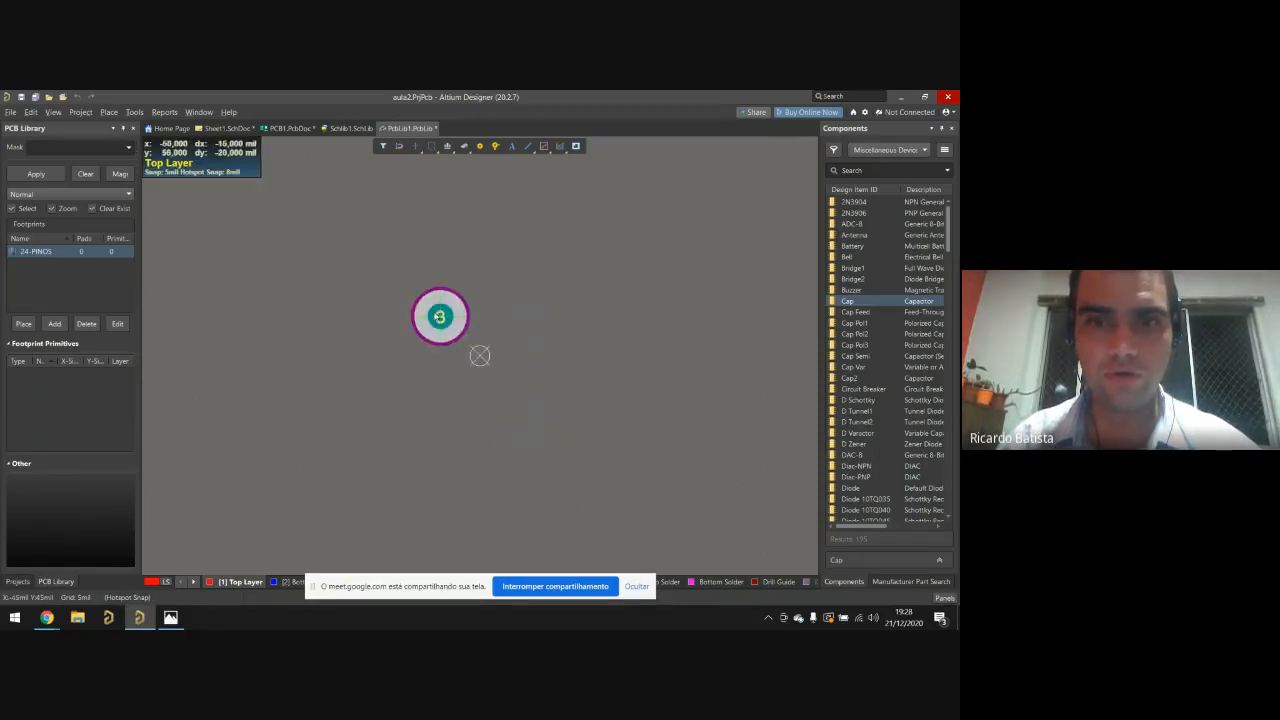
{"action": "key", "text": "Escape"}
{"action": "left_click", "coordinate": [299, 251]}
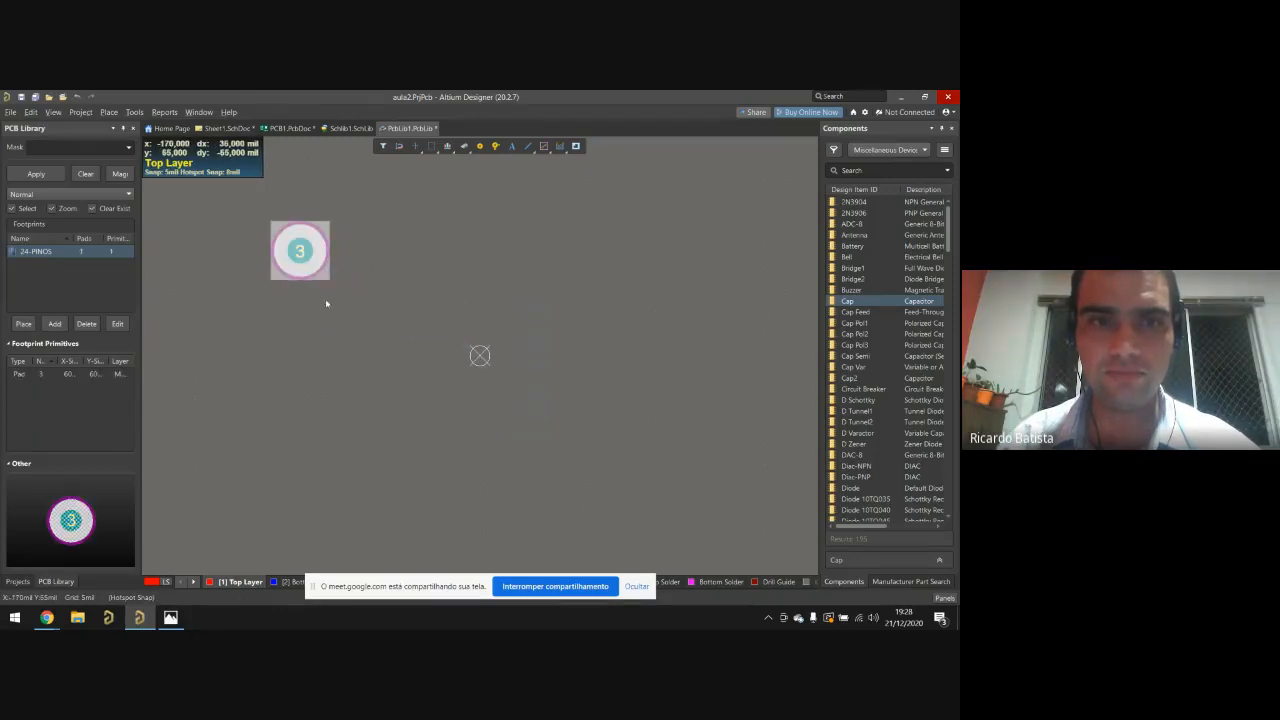
Step: Set the placed pad's designator to 1 and choose Load as its electrical type
{"action": "double_click", "coordinate": [304, 259]}
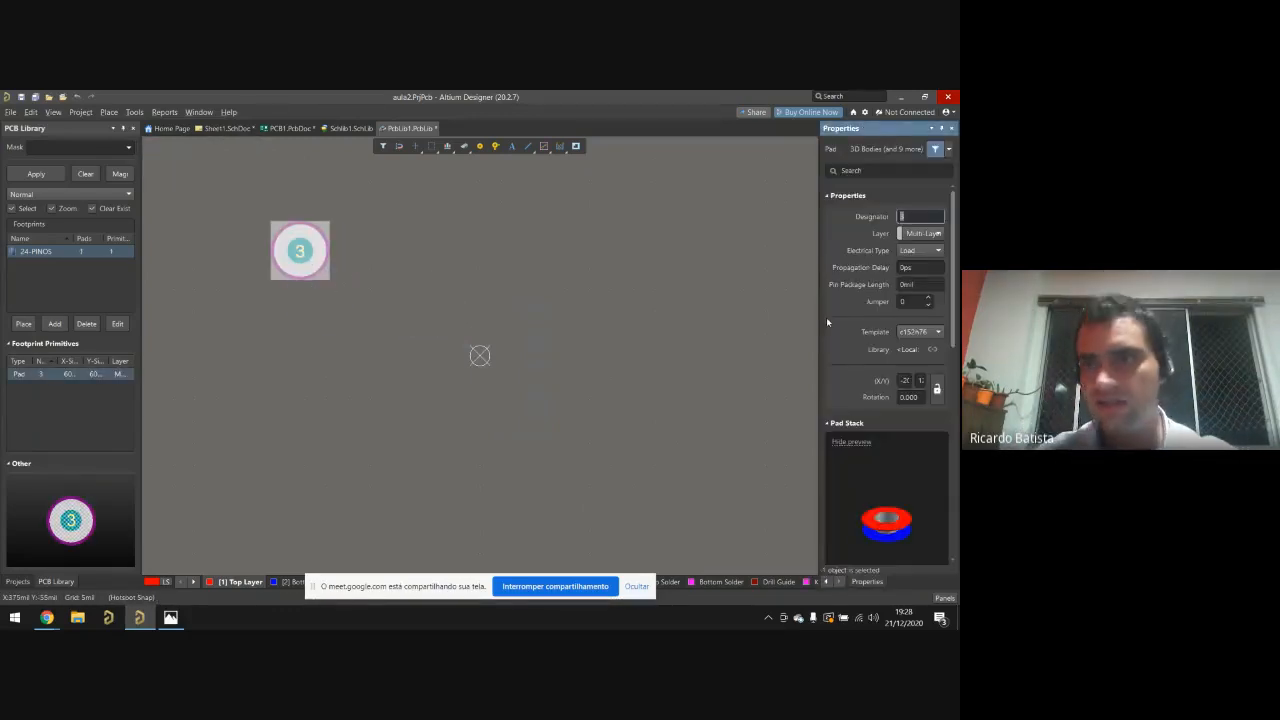
{"action": "type", "text": "1"}
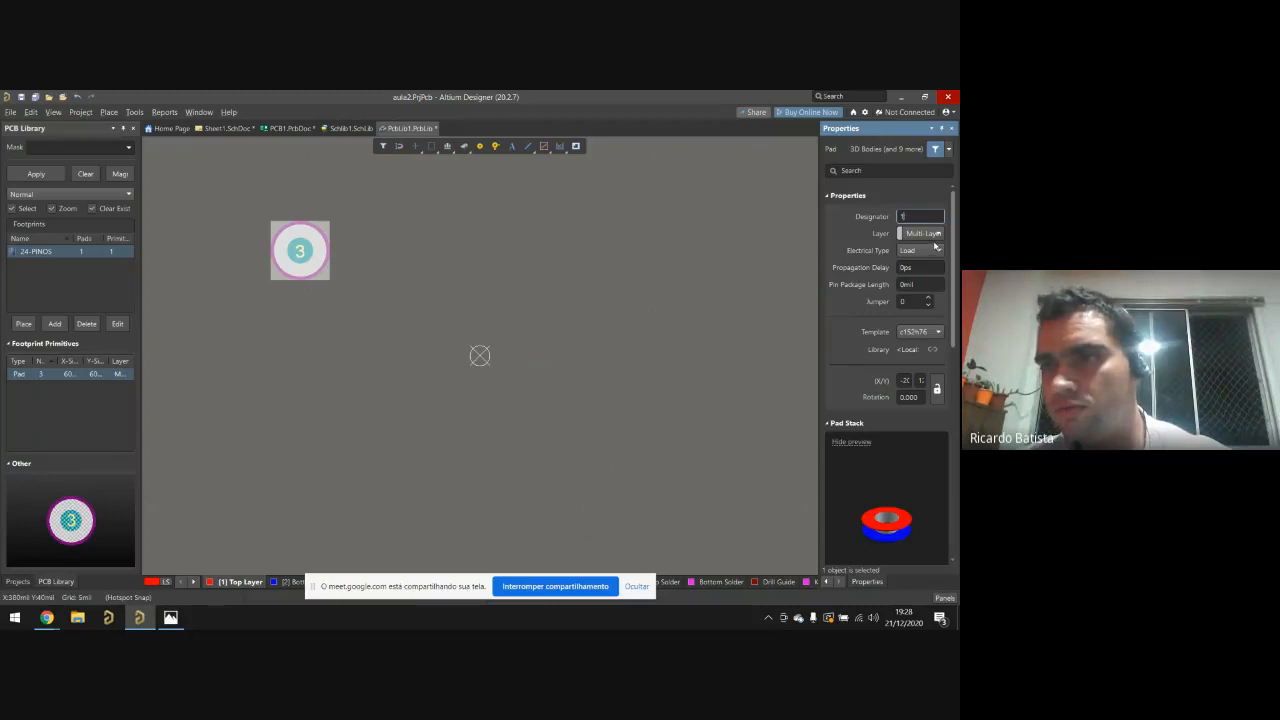
{"action": "left_click", "coordinate": [920, 250]}
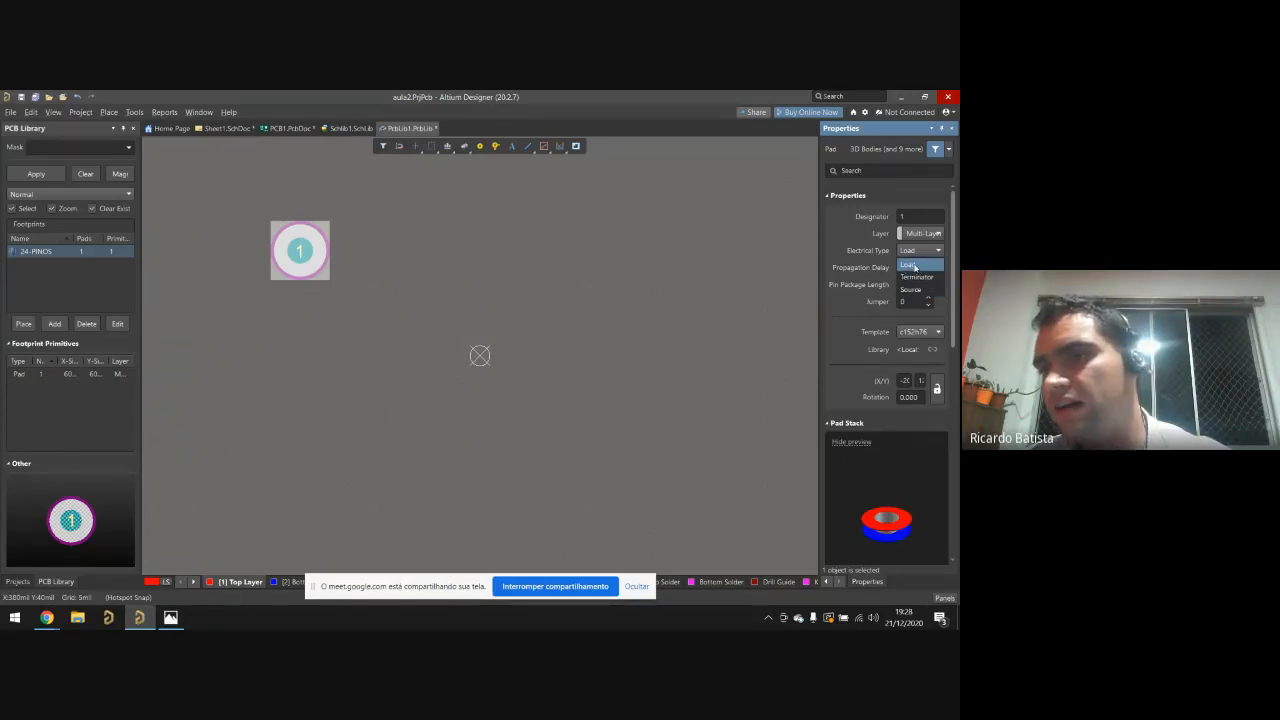
{"action": "left_click", "coordinate": [914, 266]}
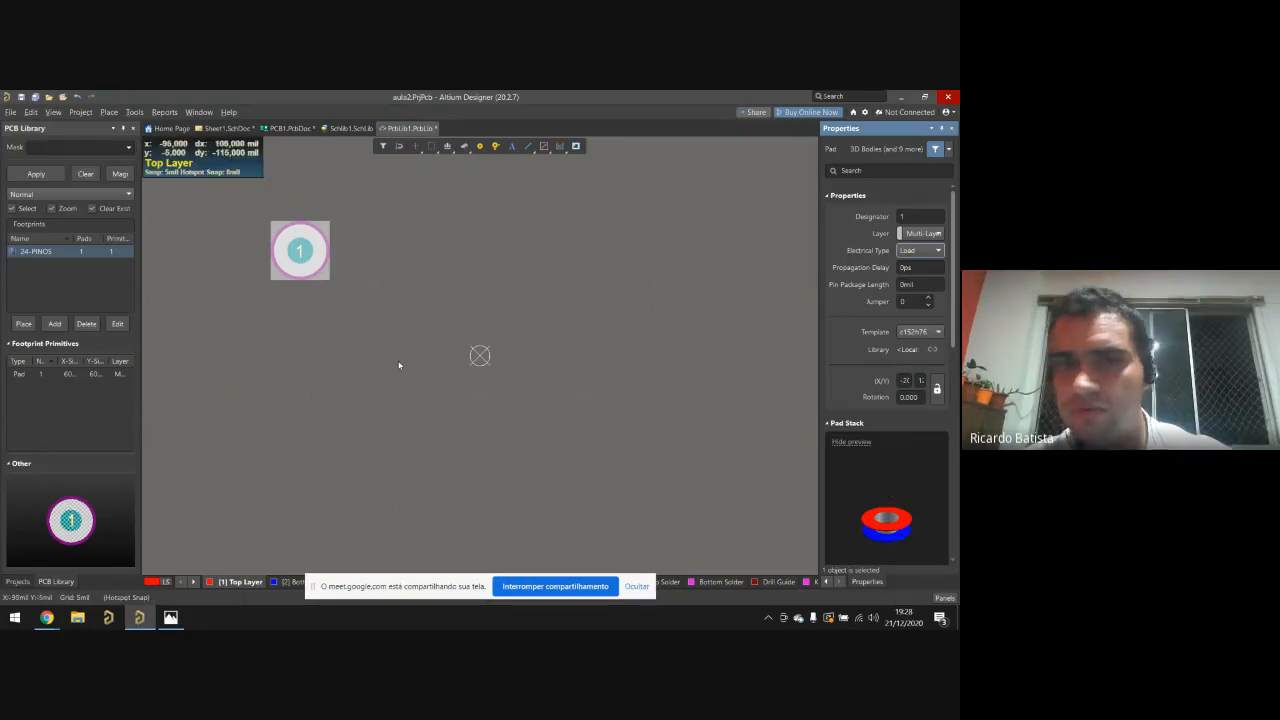
Step: Examine pad 1's template and electrical type options, widening the properties area so that the values are readable
{"action": "left_click", "coordinate": [312, 262]}
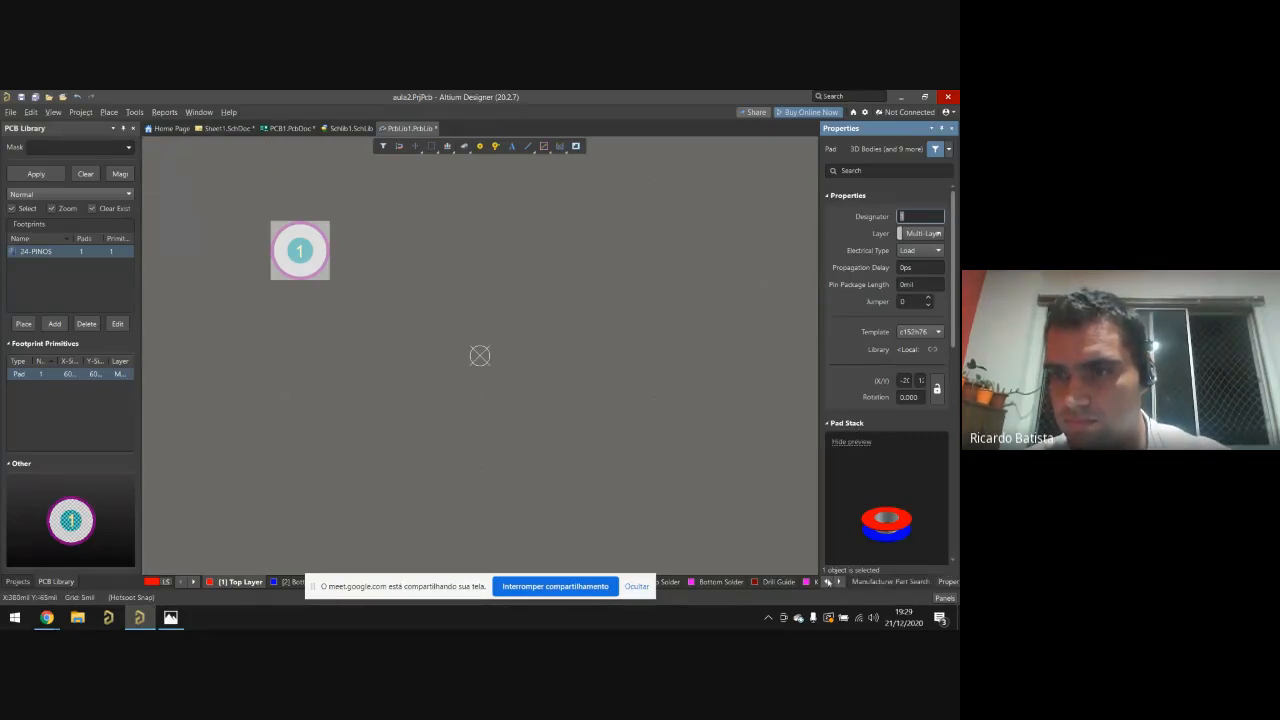
{"action": "left_click", "coordinate": [838, 581]}
{"action": "left_click", "coordinate": [838, 582]}
{"action": "left_click", "coordinate": [838, 582]}
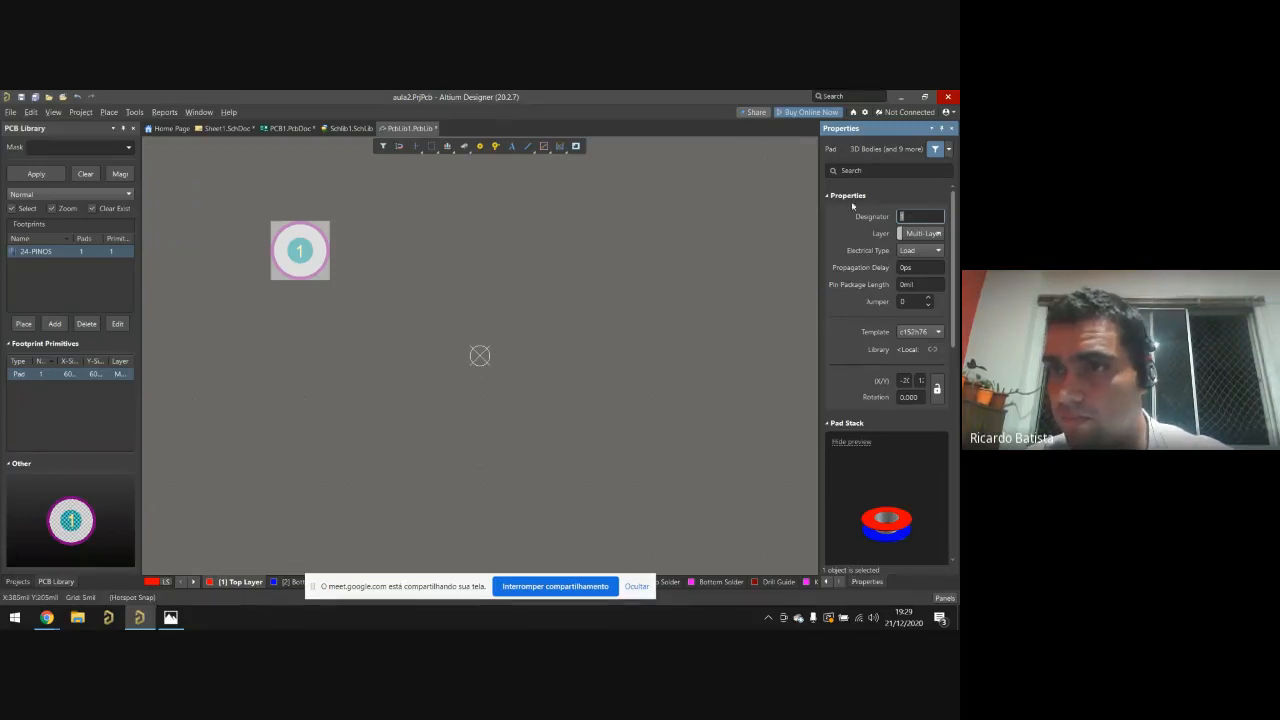
{"action": "left_click", "coordinate": [909, 331]}
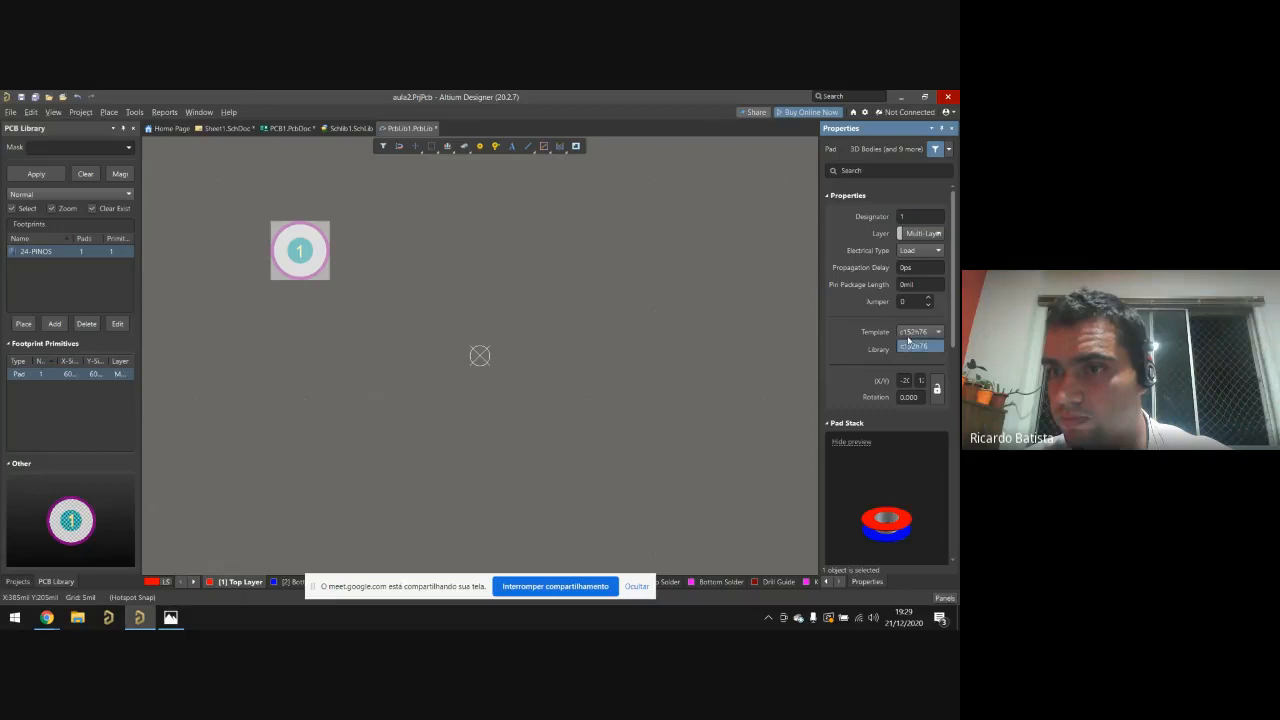
{"action": "left_click", "coordinate": [317, 240]}
{"action": "left_click", "coordinate": [317, 240]}
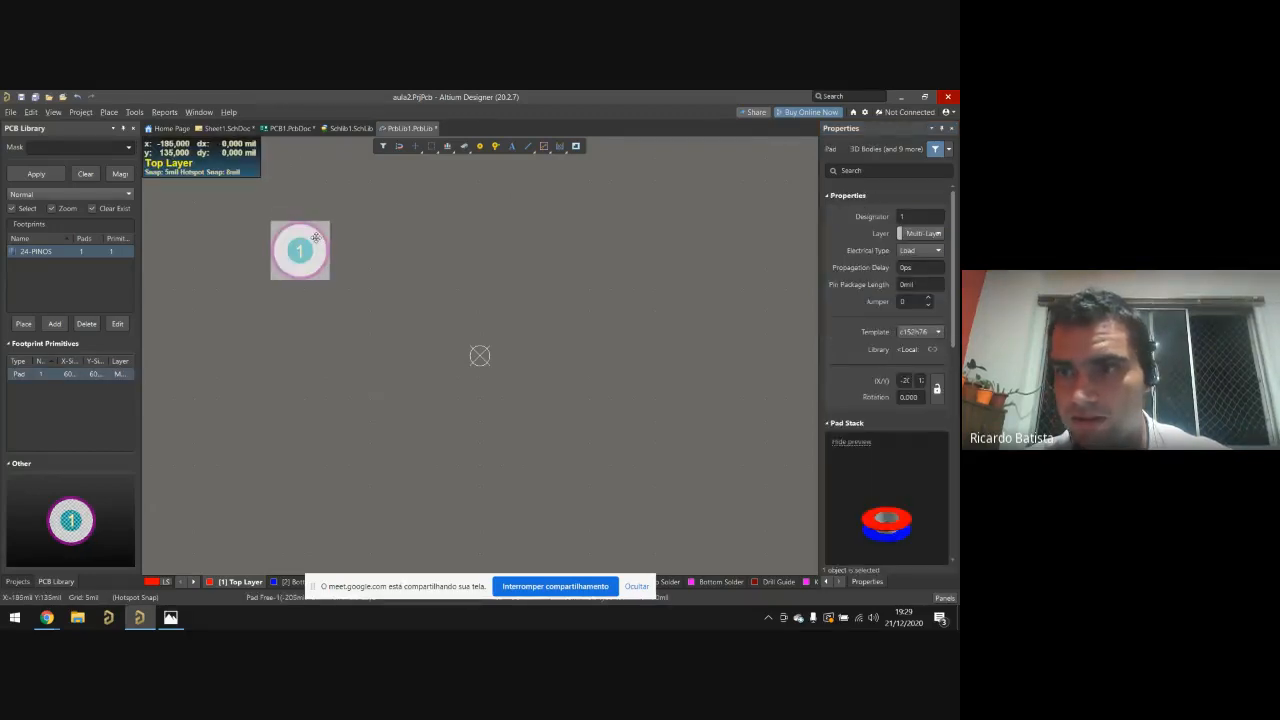
{"action": "left_click", "coordinate": [351, 243]}
{"action": "left_click", "coordinate": [314, 233]}
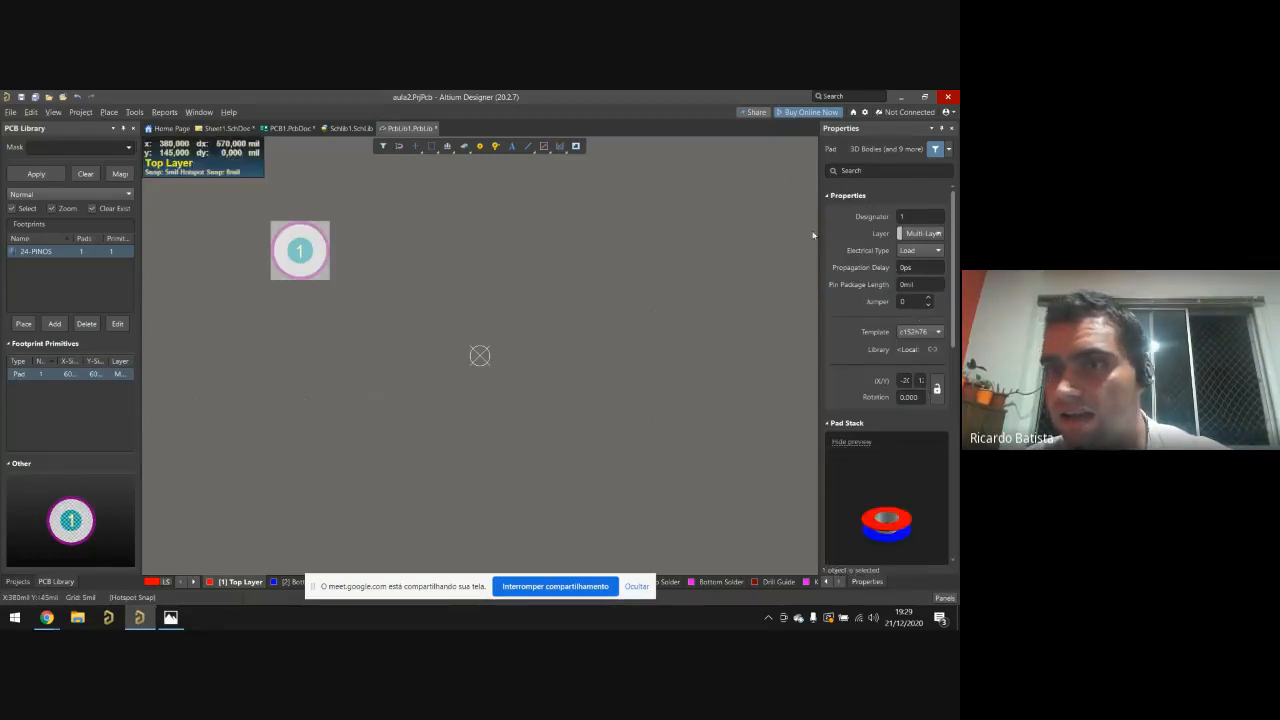
{"action": "left_click_drag", "start_coordinate": [745, 242], "coordinate": [745, 243]}
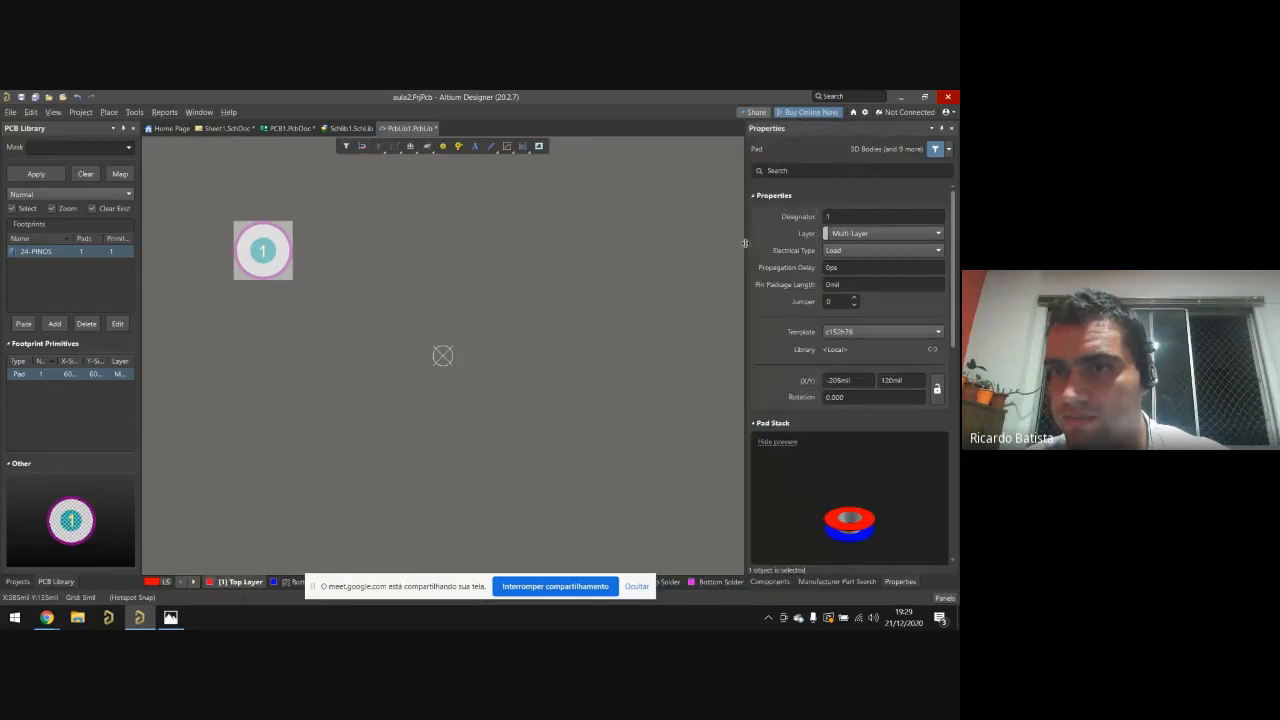
{"action": "left_click", "coordinate": [849, 252]}
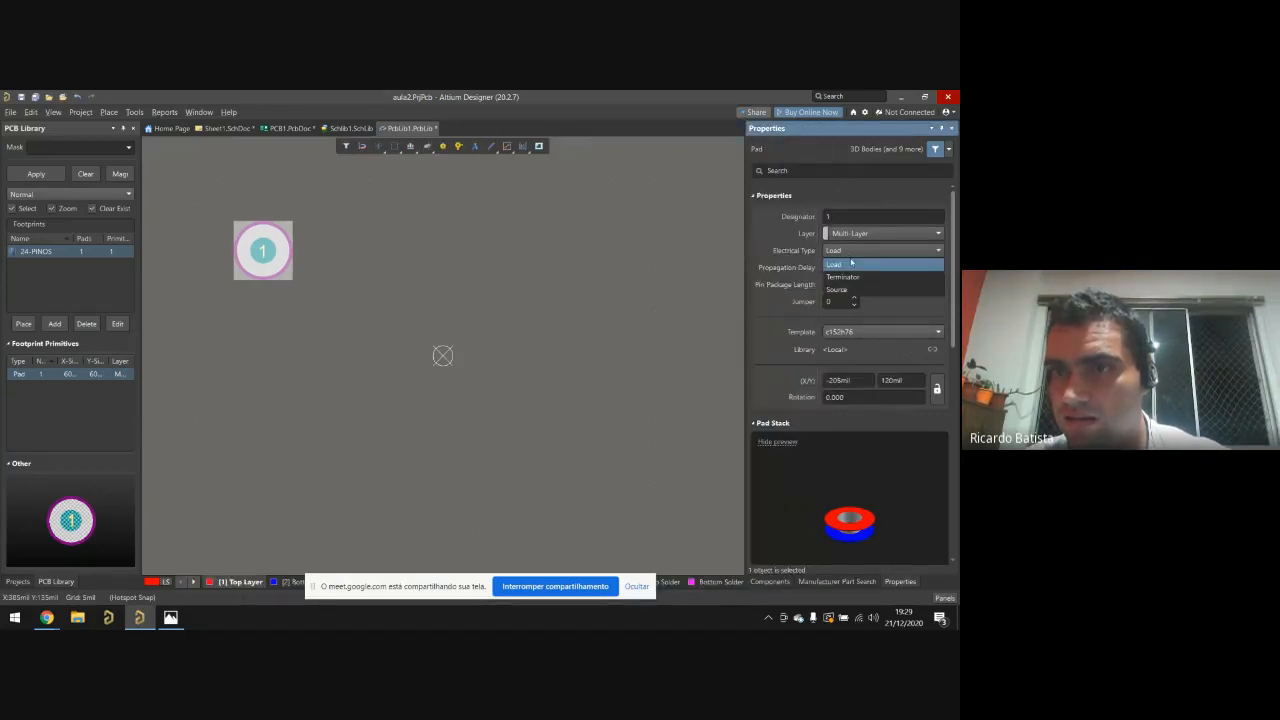
{"action": "left_click", "coordinate": [853, 266]}
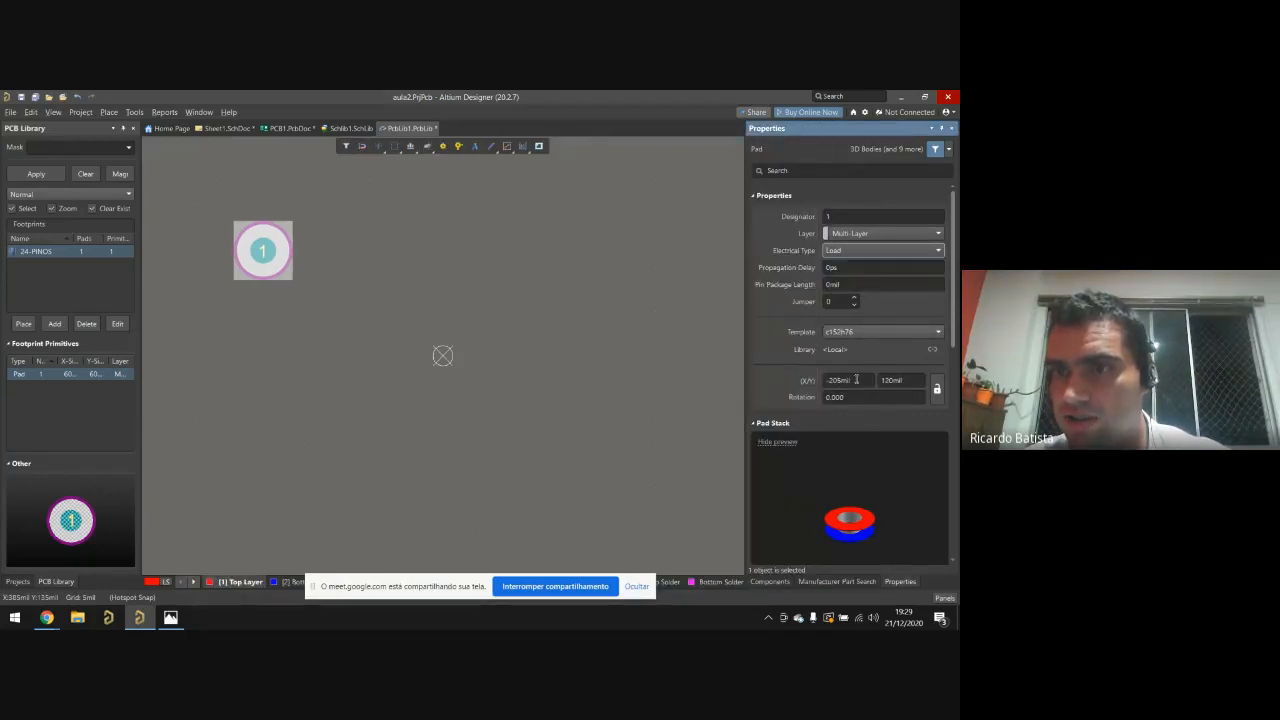
Step: Set pad 1's shape to Rounded Rectangle and reopen the list of available shapes
{"action": "scroll", "coordinate": [856, 380], "scroll_direction": "down", "scroll_amount": 5}
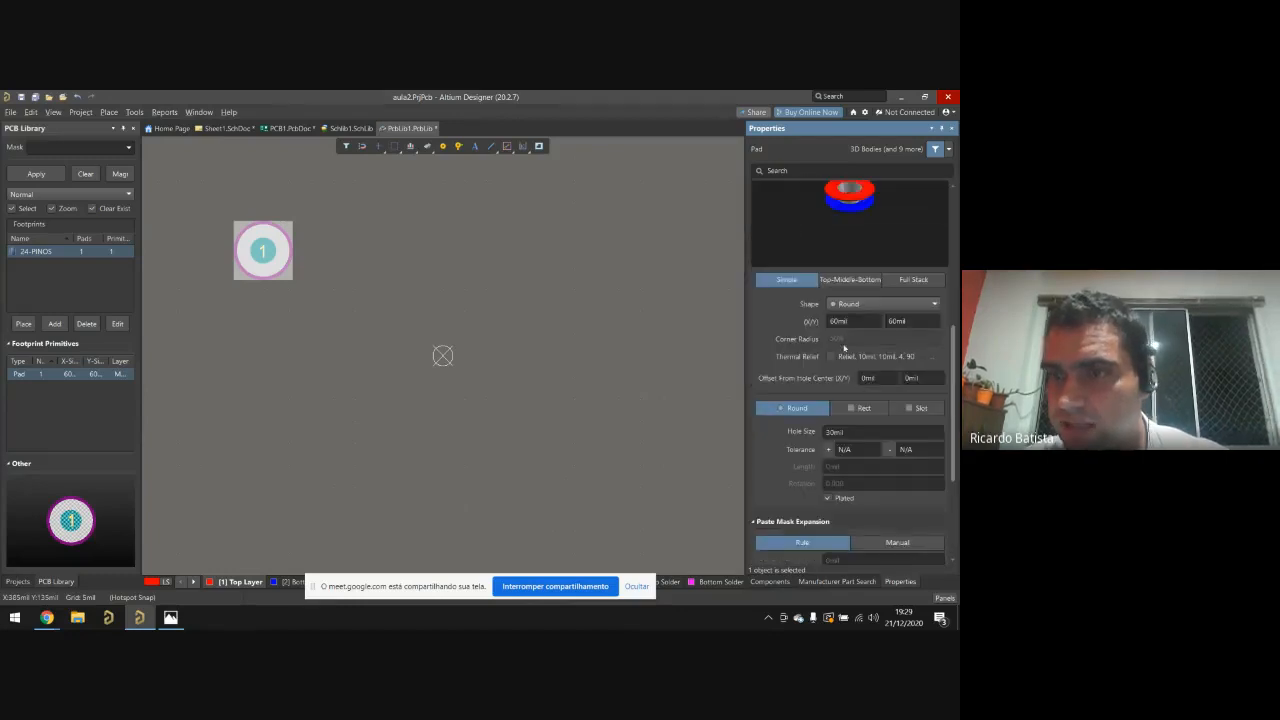
{"action": "left_click", "coordinate": [874, 306]}
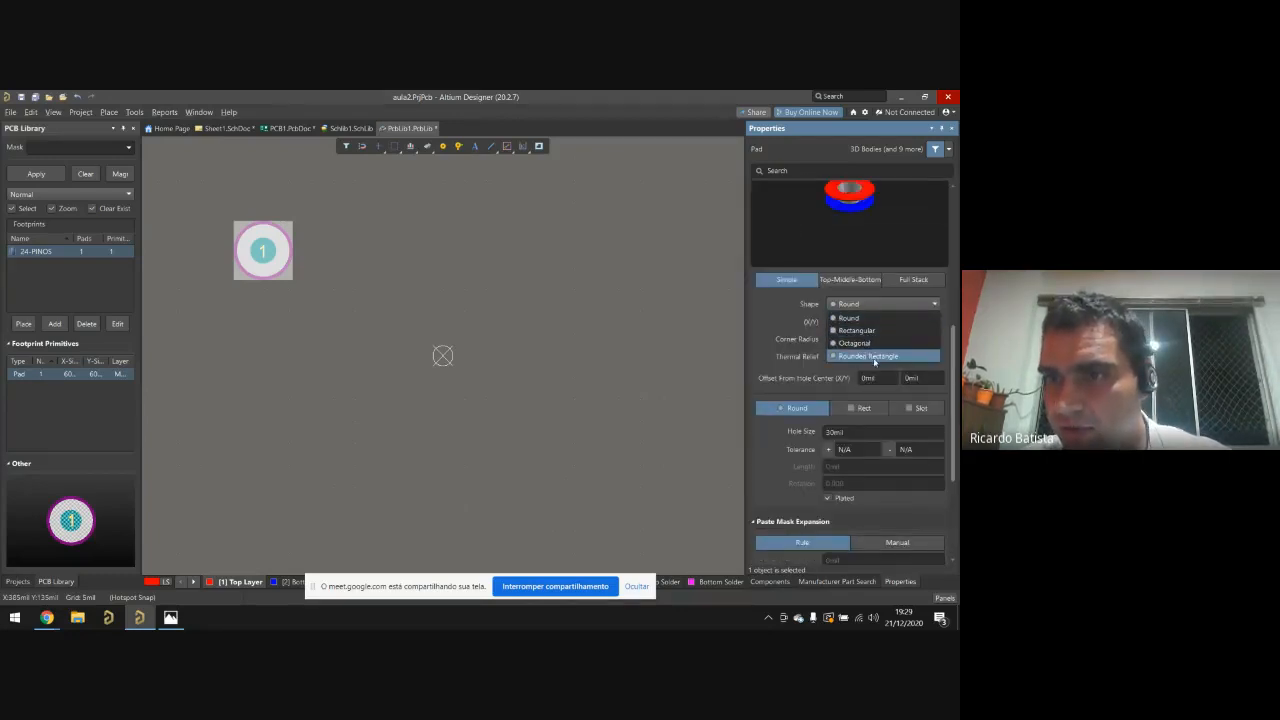
{"action": "left_click", "coordinate": [874, 360]}
{"action": "left_click", "coordinate": [846, 305]}
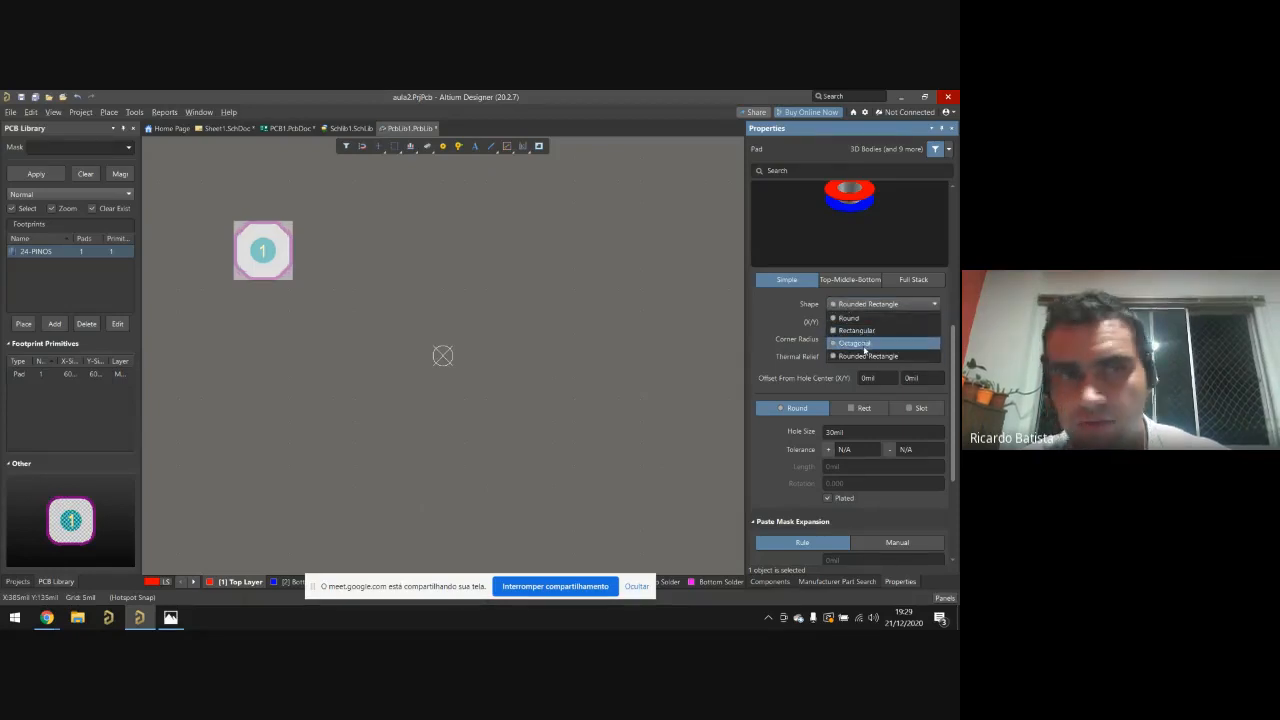
Step: Try the Octagonal and Rectangular shapes on the selected pad, finishing with its shape set to Round
{"action": "left_click", "coordinate": [865, 344]}
{"action": "left_click", "coordinate": [858, 304]}
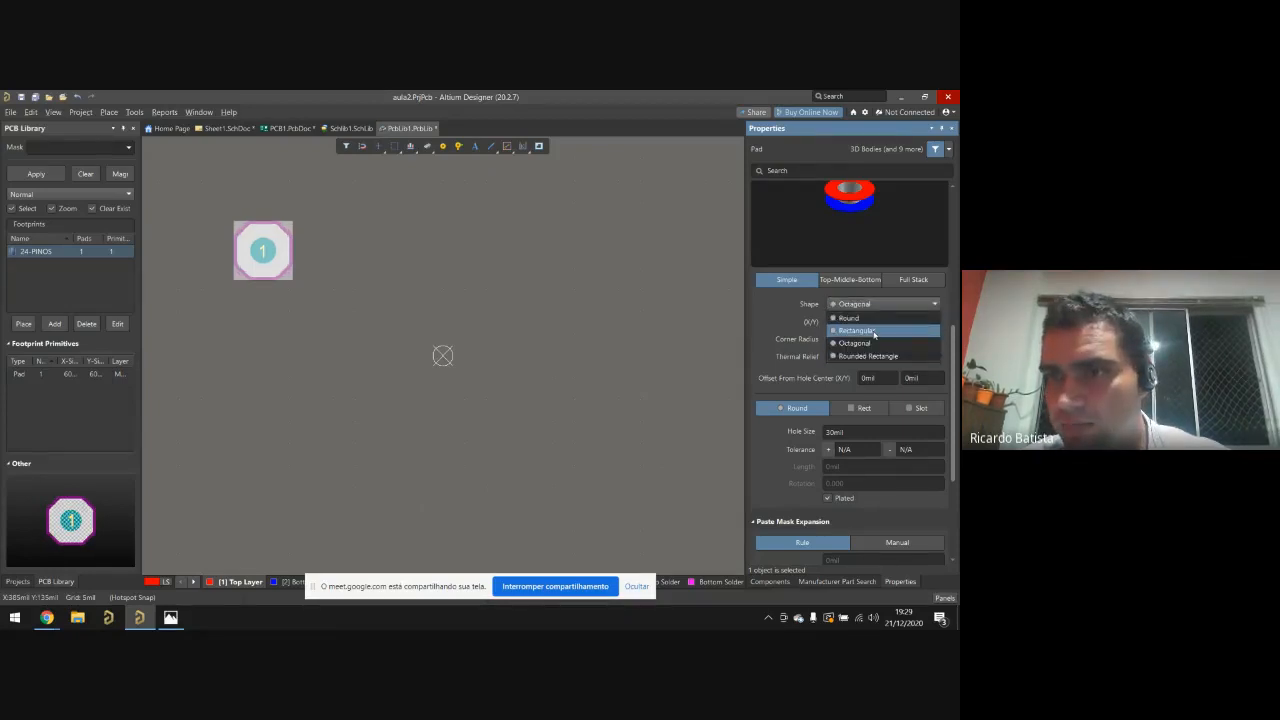
{"action": "left_click", "coordinate": [874, 331]}
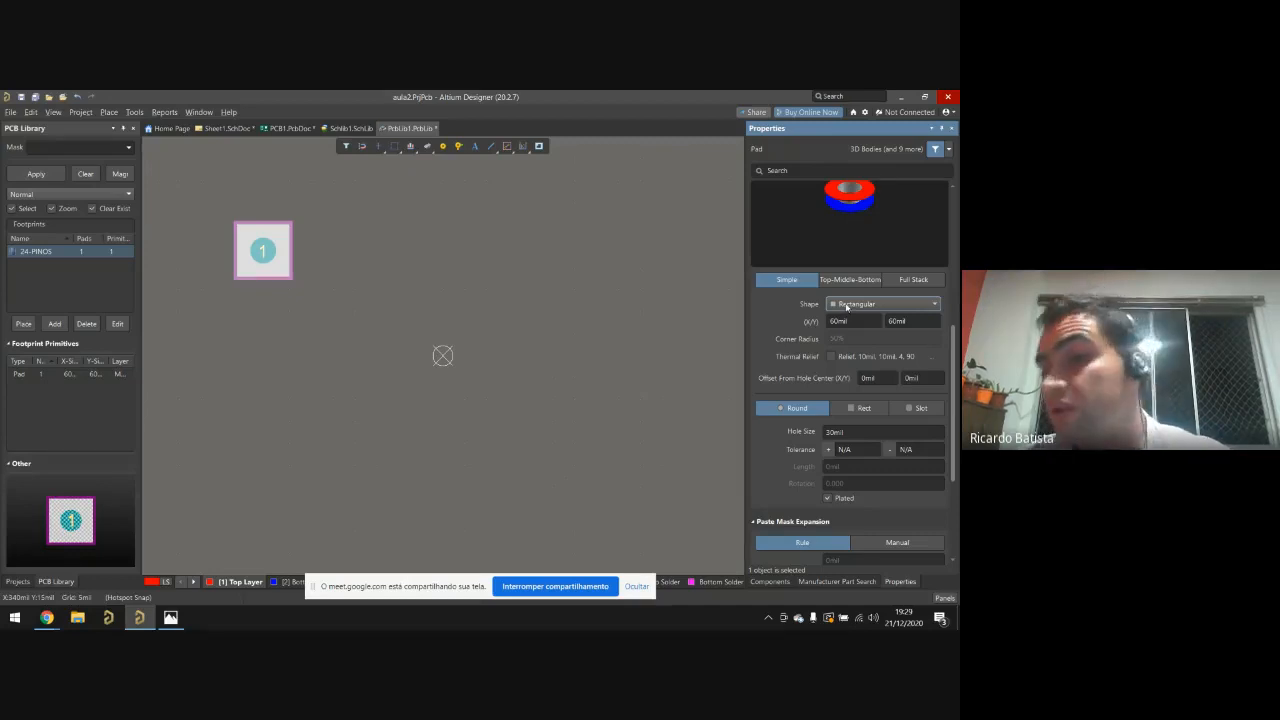
{"action": "left_click", "coordinate": [846, 305]}
{"action": "left_click", "coordinate": [851, 318]}
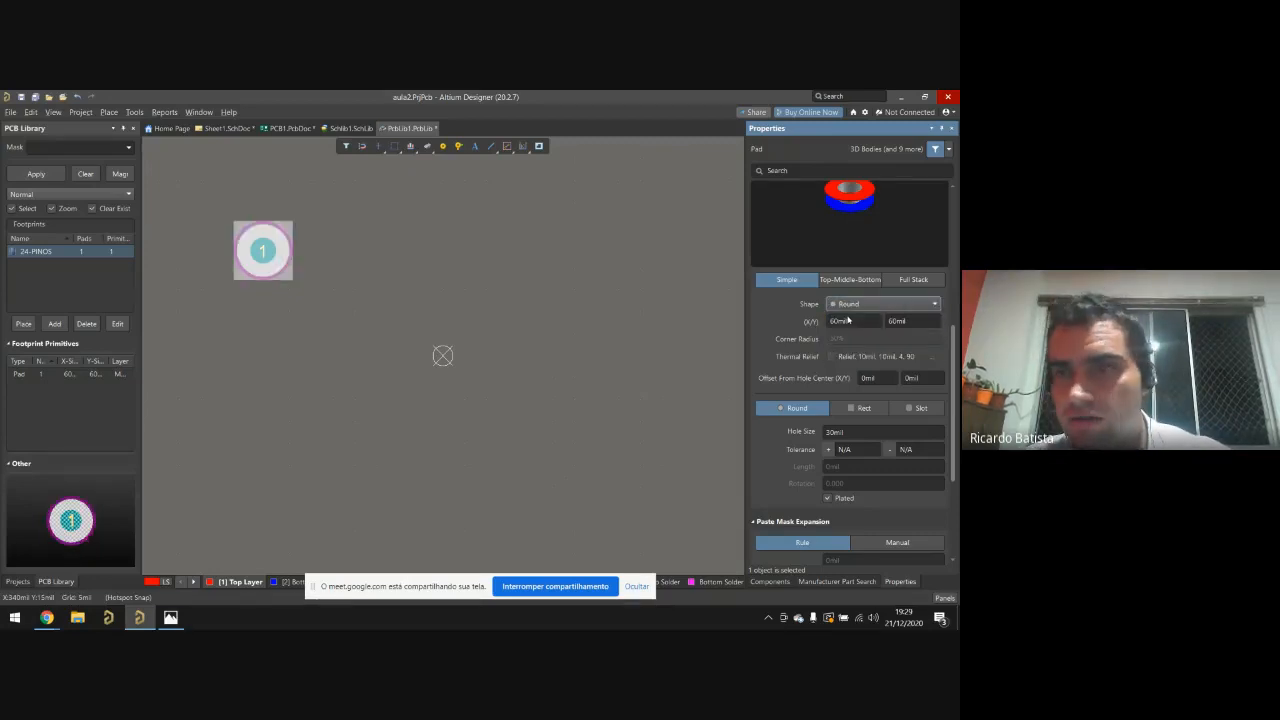
{"action": "left_click", "coordinate": [406, 263]}
{"action": "left_click", "coordinate": [265, 258]}
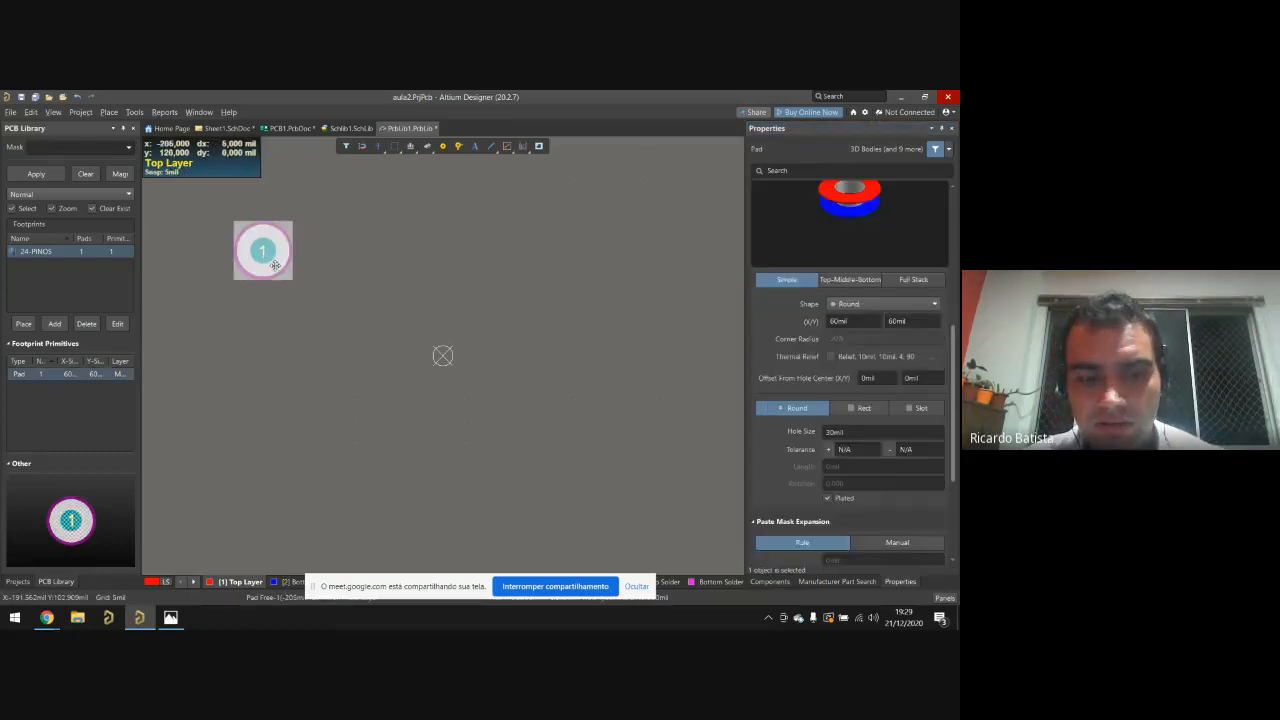
{"action": "left_click", "coordinate": [334, 270]}
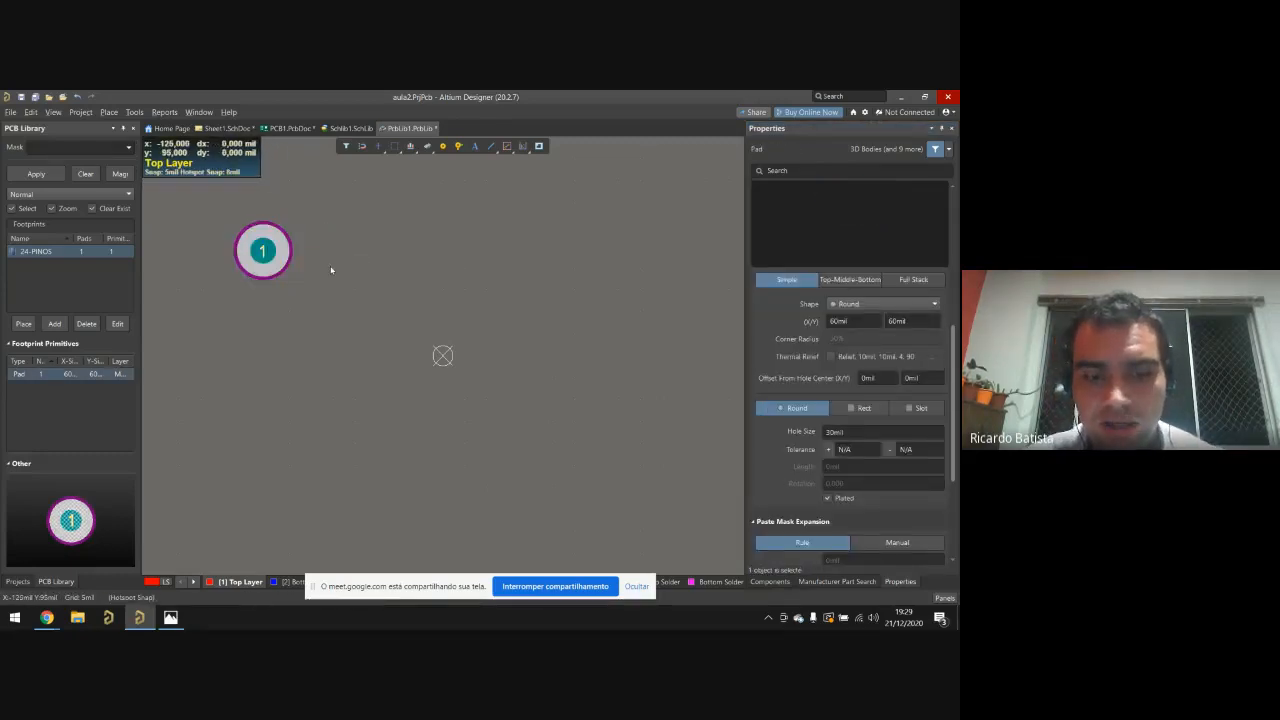
{"action": "left_click", "coordinate": [278, 263]}
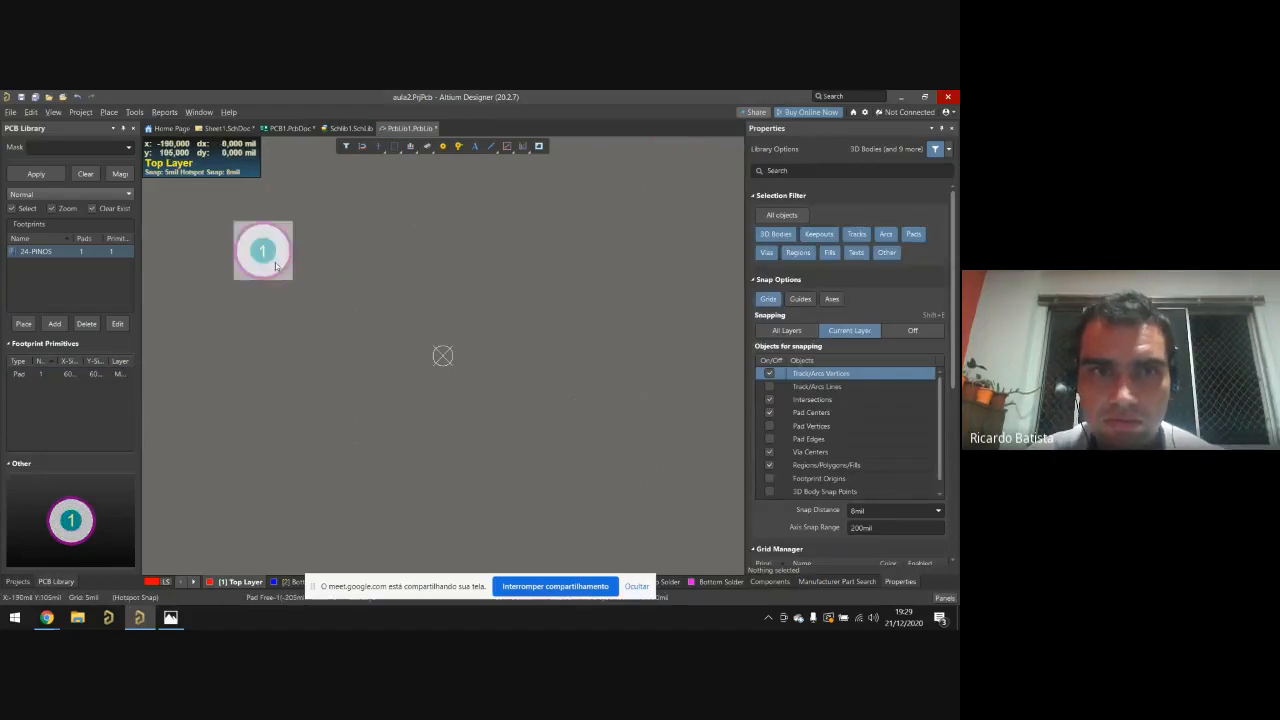
{"action": "left_click", "coordinate": [384, 318]}
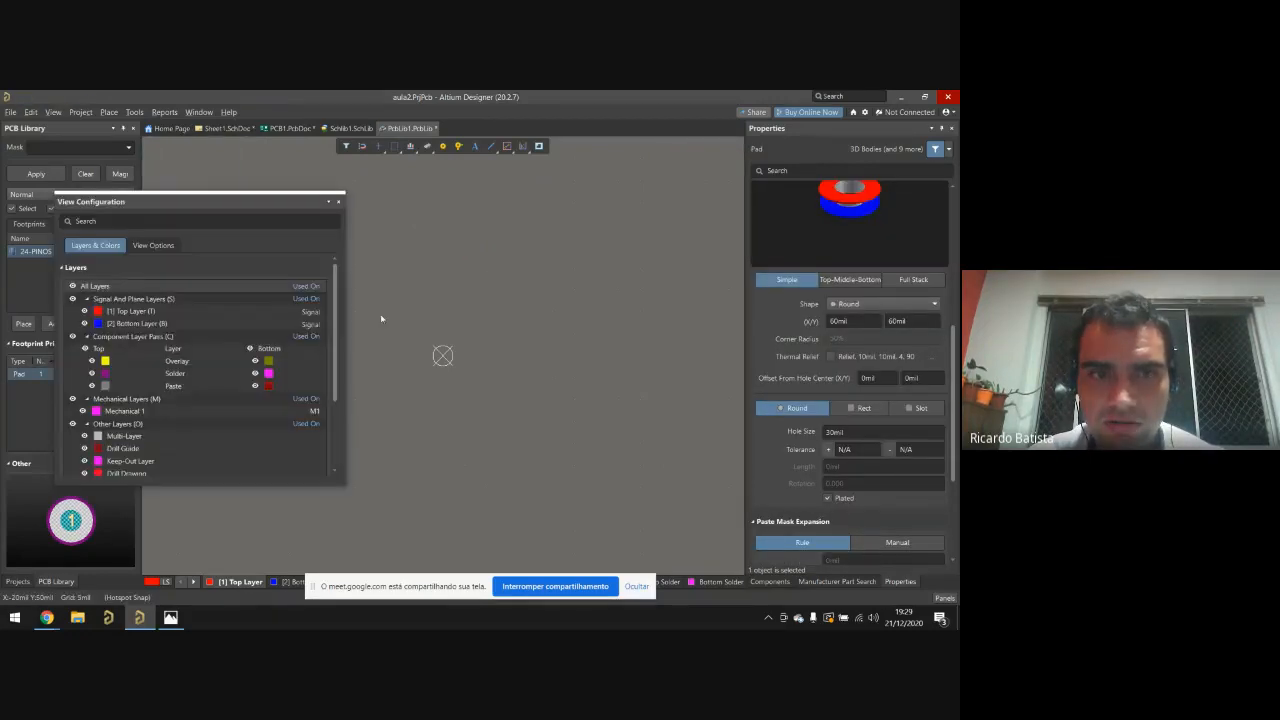
{"action": "left_click", "coordinate": [338, 201]}
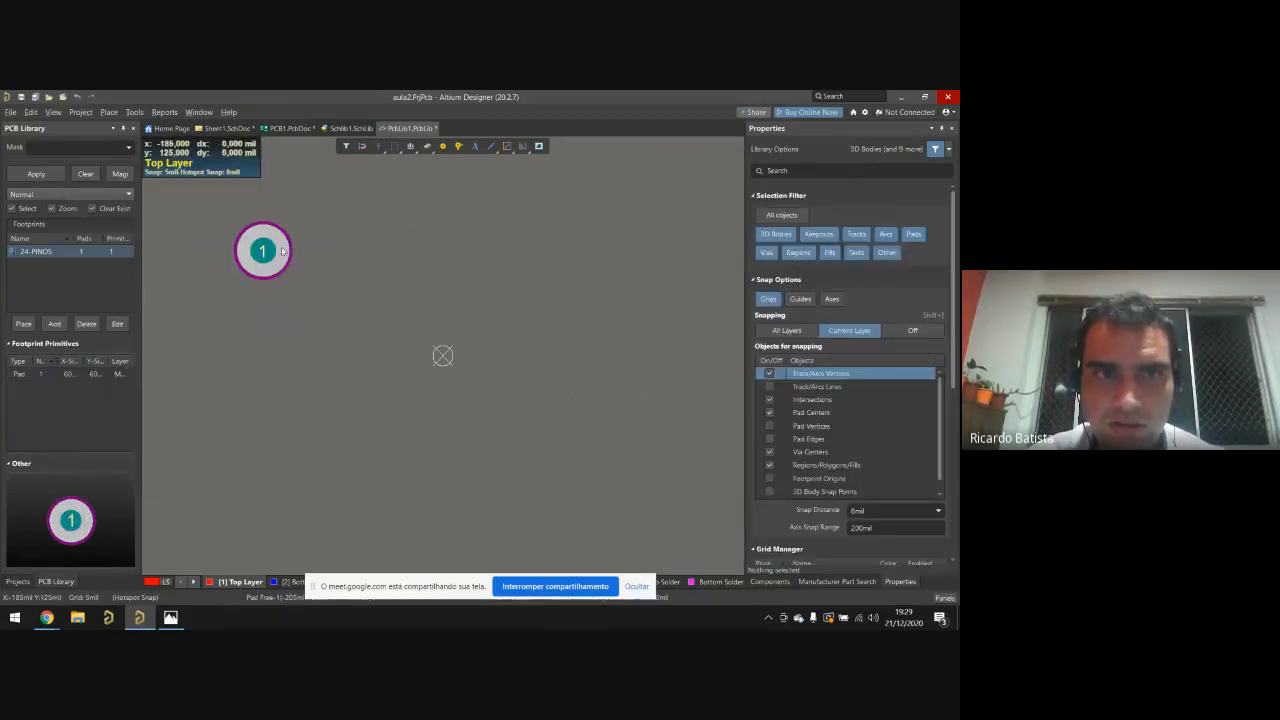
{"action": "left_click", "coordinate": [289, 257]}
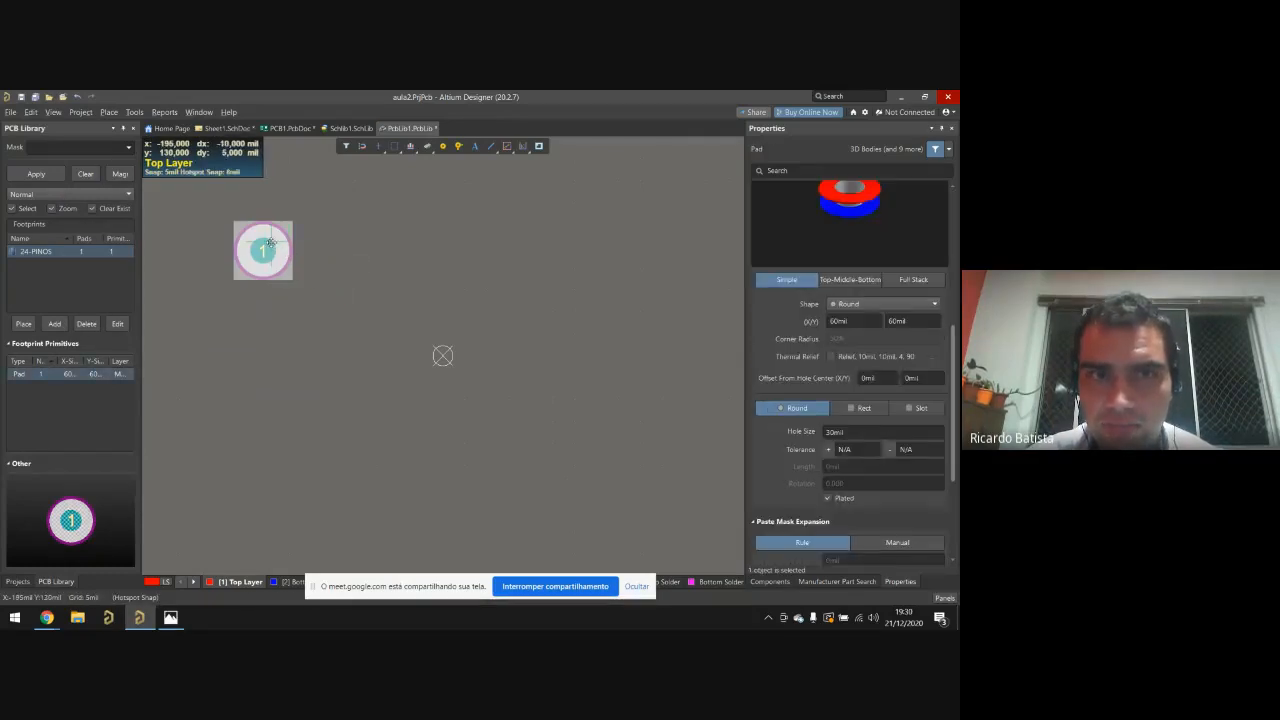
{"action": "left_click", "coordinate": [350, 273]}
Step: Hide the screen-sharing notification bar and move the pad slightly down and closer to the footprint origin
{"action": "scroll", "coordinate": [362, 276], "scroll_direction": "down", "scroll_amount": 7, "text": "ctrl"}
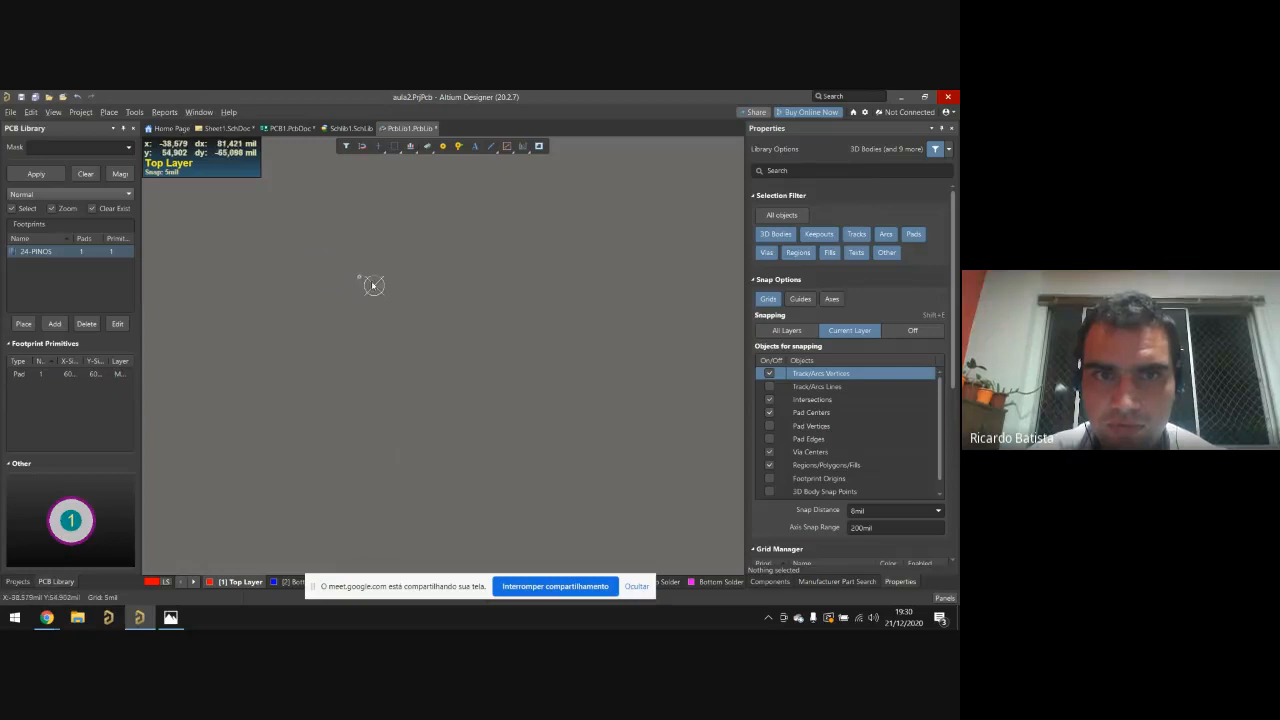
{"action": "scroll", "coordinate": [370, 282], "scroll_direction": "up", "scroll_amount": 5, "text": "ctrl"}
{"action": "scroll", "coordinate": [406, 240], "scroll_direction": "up", "scroll_amount": 1, "text": "ctrl"}
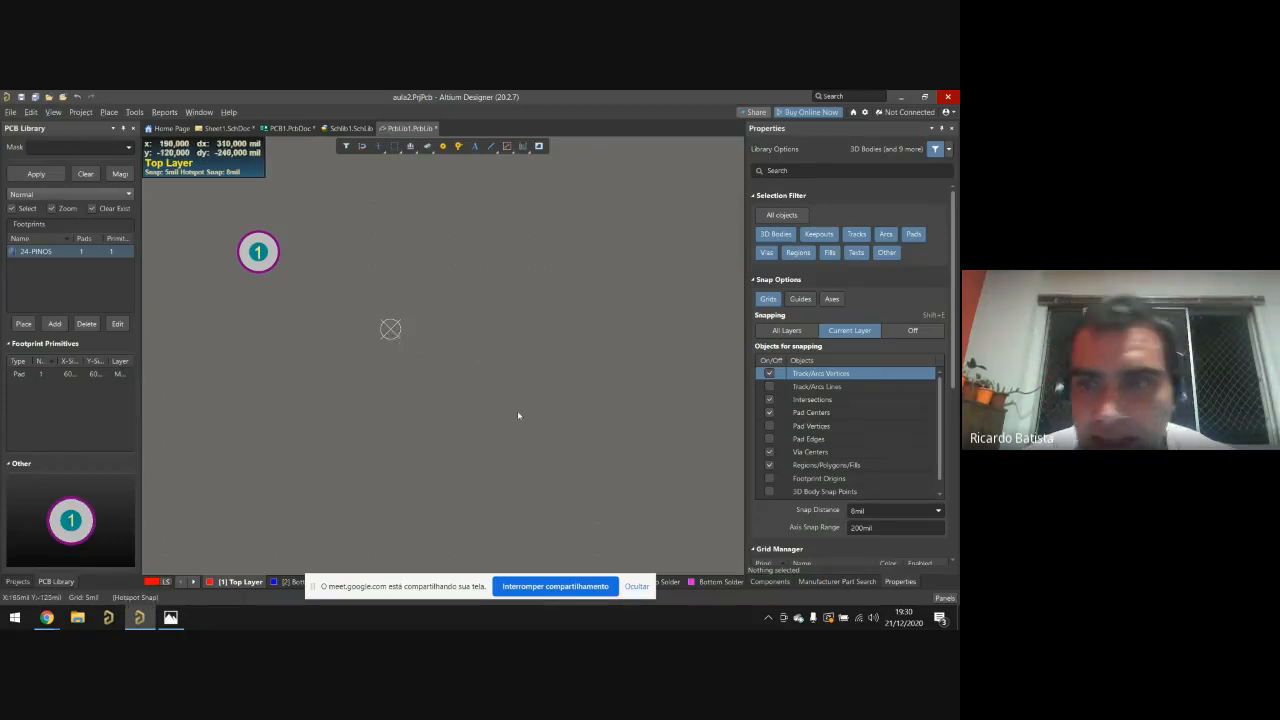
{"action": "left_click", "coordinate": [637, 586]}
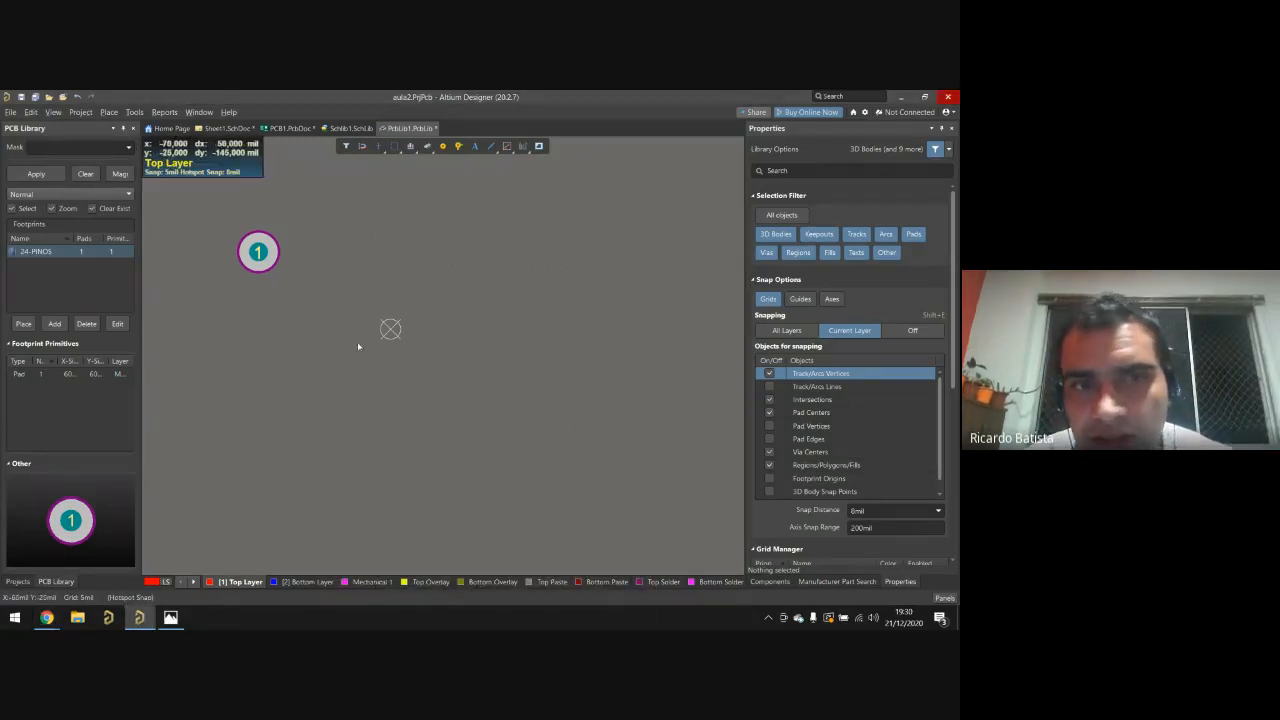
{"action": "mouse_move", "coordinate": [270, 256]}
{"action": "left_mouse_down"}
{"action": "mouse_move", "coordinate": [390, 335]}
{"action": "mouse_move", "coordinate": [323, 291]}
{"action": "mouse_move", "coordinate": [268, 281]}
{"action": "left_mouse_up"}
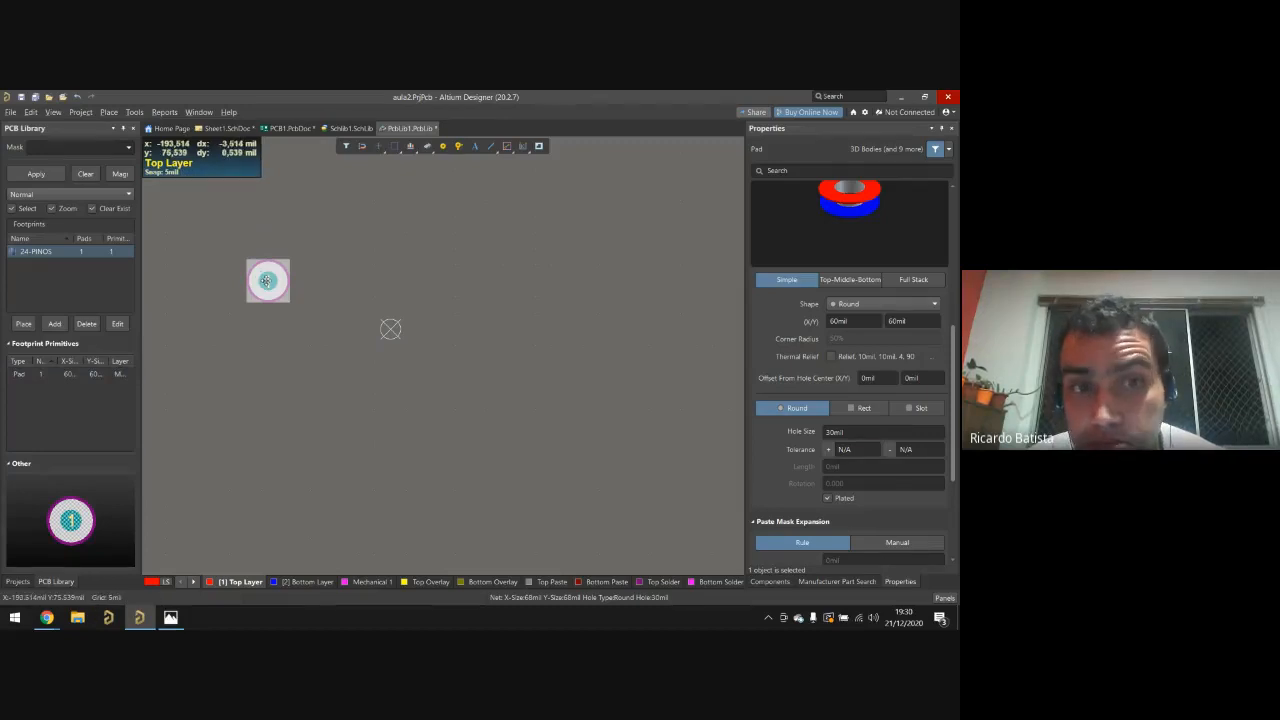
Step: Copy the pad and paste five copies to its right at roughly even spacing, forming a horizontal row of six pads
{"action": "key", "text": "ctrl+c"}
{"action": "left_click", "coordinate": [270, 281]}
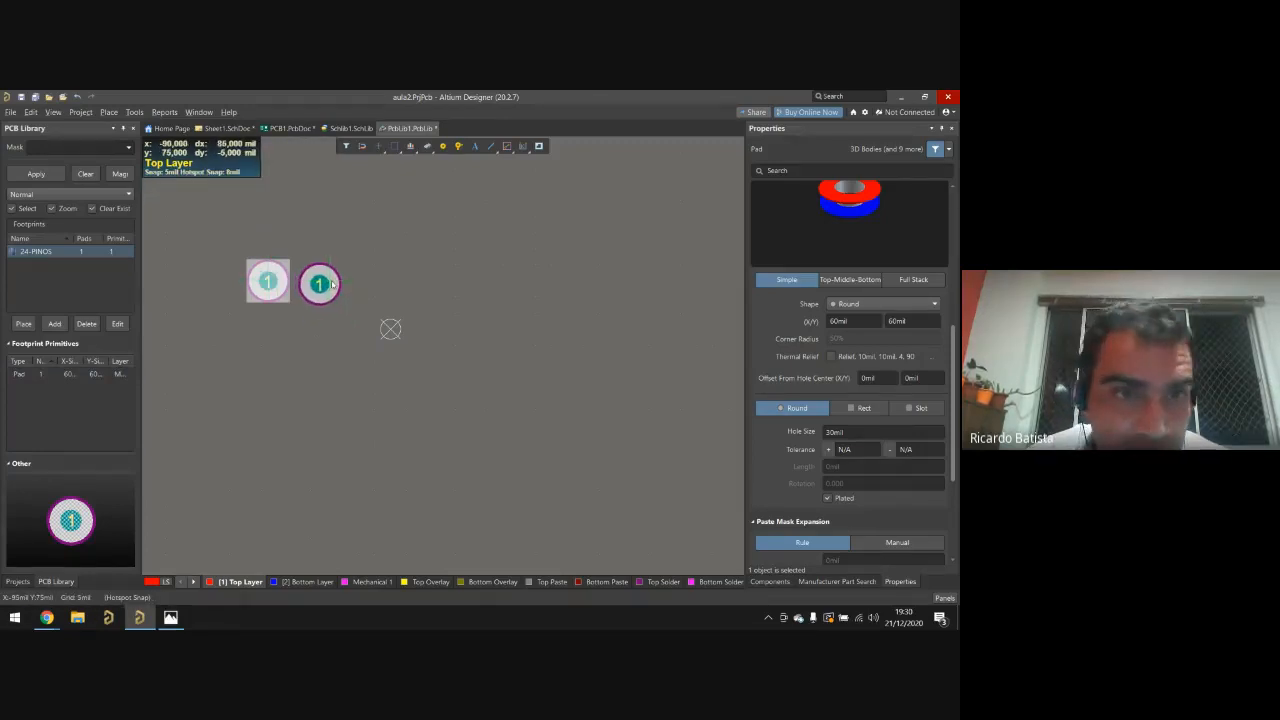
{"action": "left_click", "coordinate": [333, 285]}
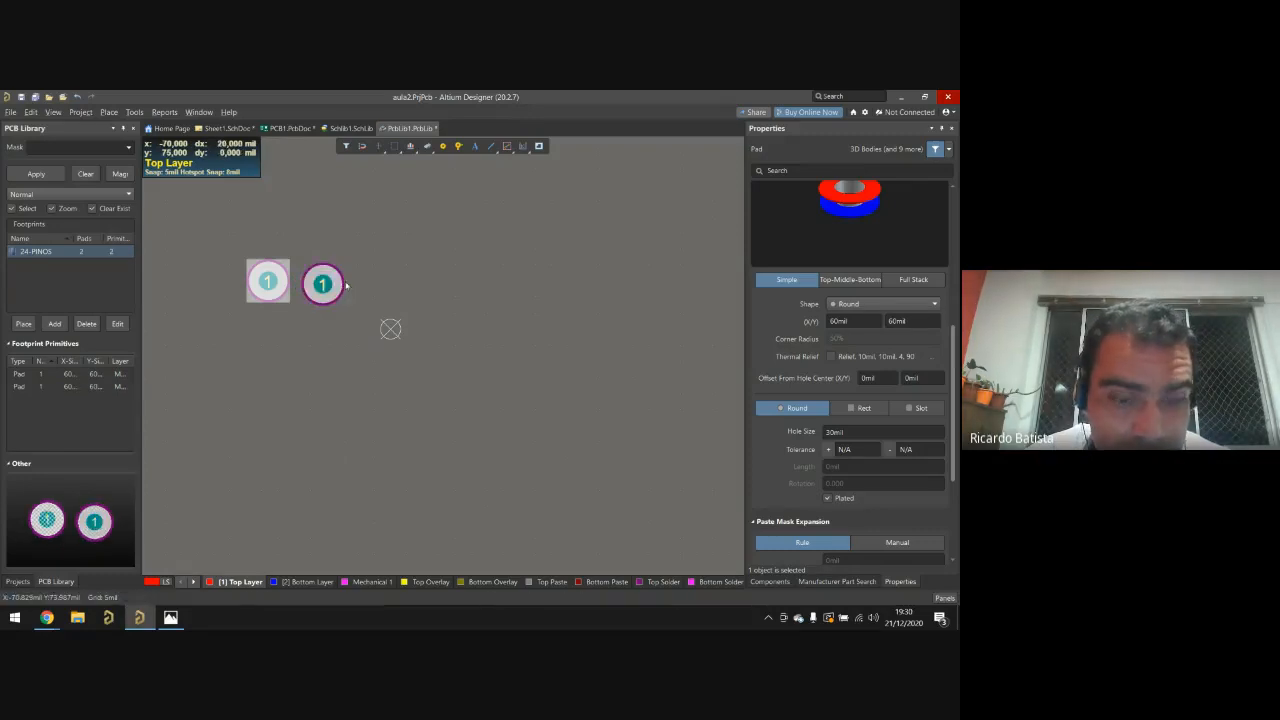
{"action": "key", "text": "ctrl+v"}
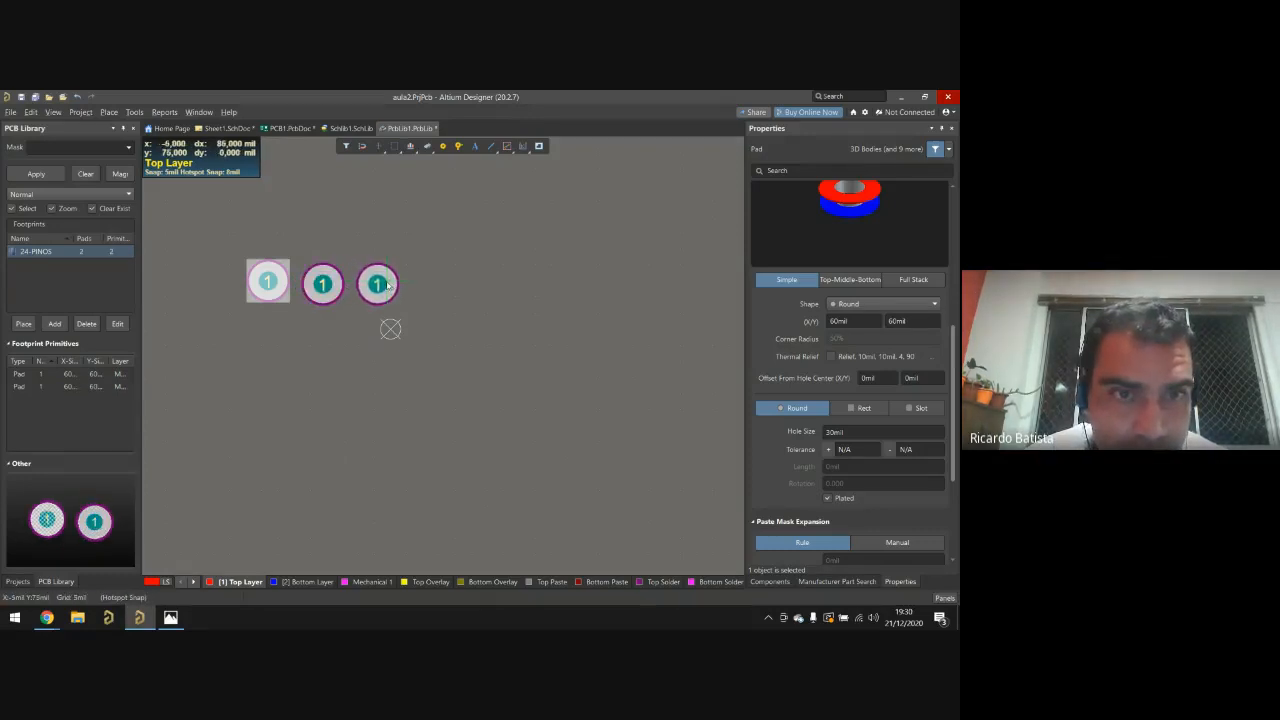
{"action": "left_click", "coordinate": [388, 285]}
{"action": "key", "text": "ctrl+v"}
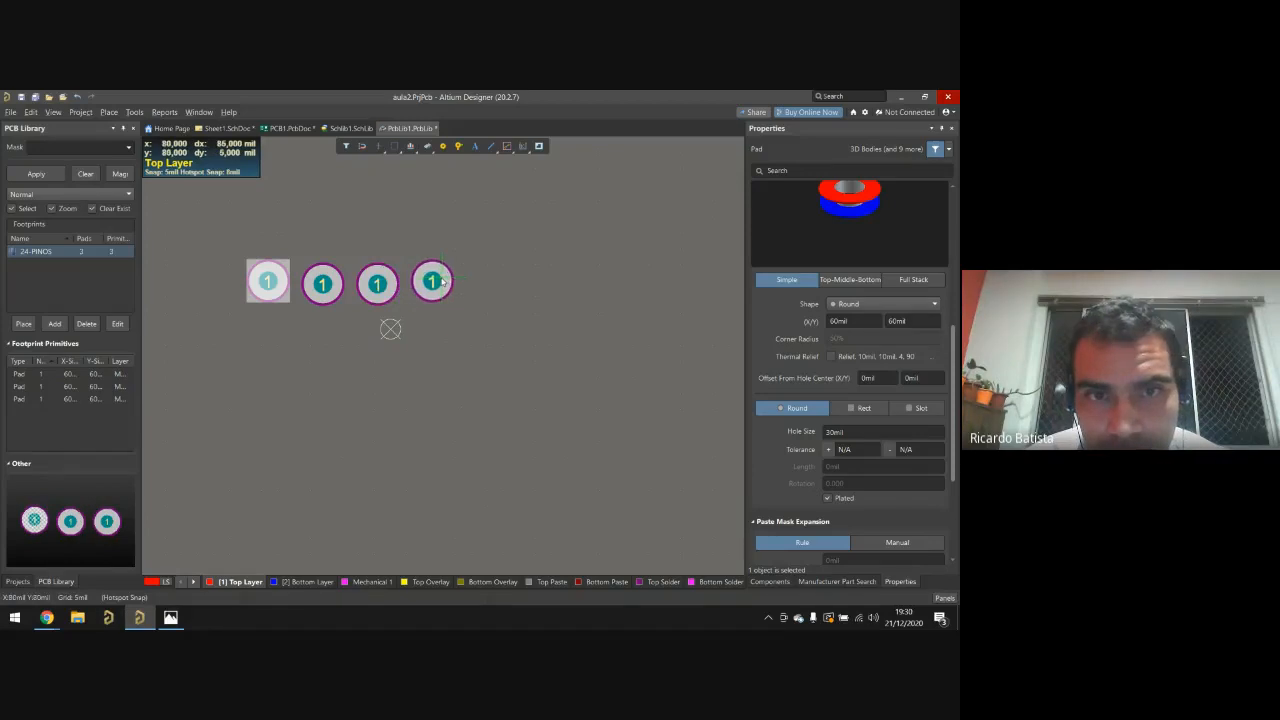
{"action": "left_click", "coordinate": [443, 285]}
{"action": "key", "text": "ctrl+v"}
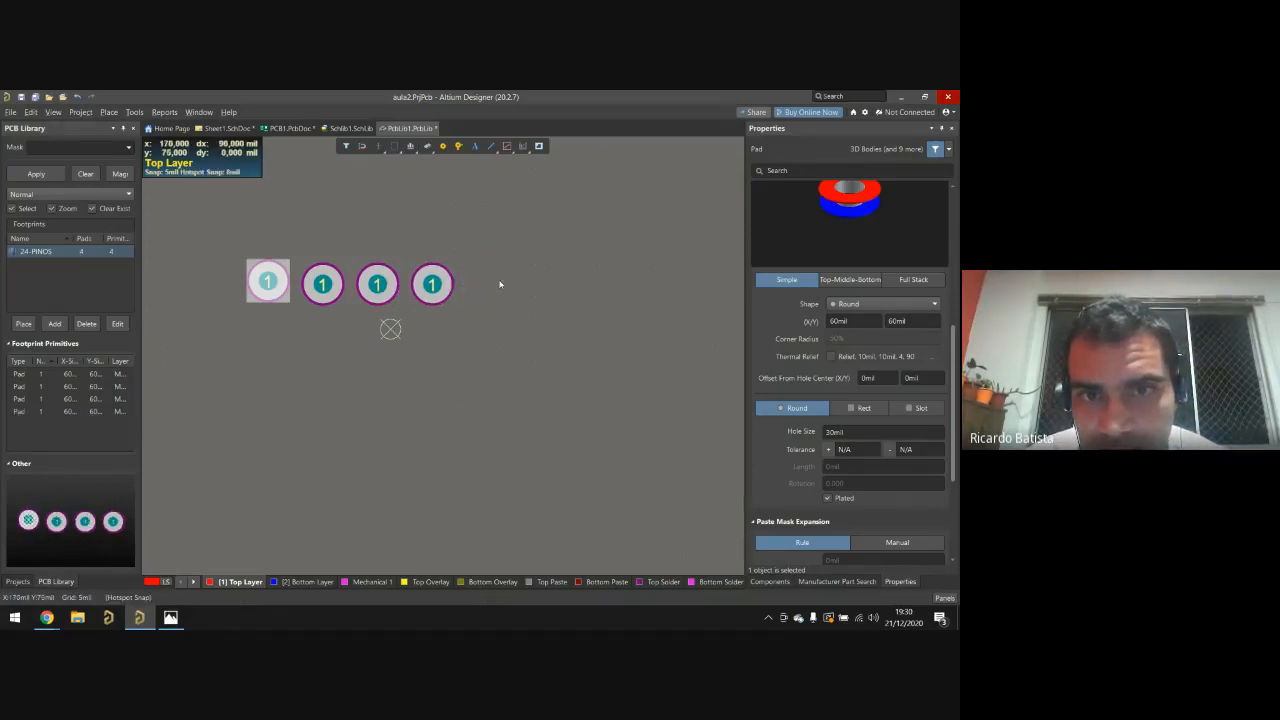
{"action": "left_click", "coordinate": [501, 285]}
{"action": "key", "text": "ctrl+v"}
{"action": "left_click", "coordinate": [552, 292]}
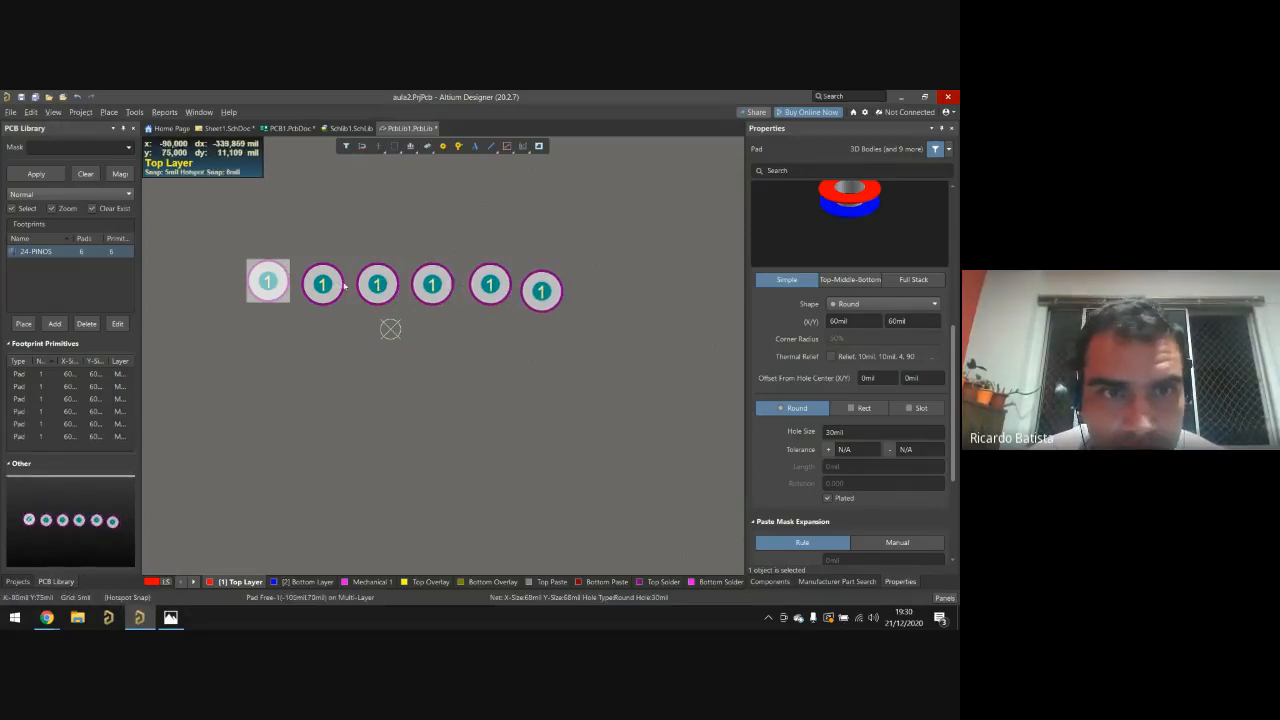
{"action": "left_click_drag", "start_coordinate": [551, 292], "coordinate": [557, 288]}
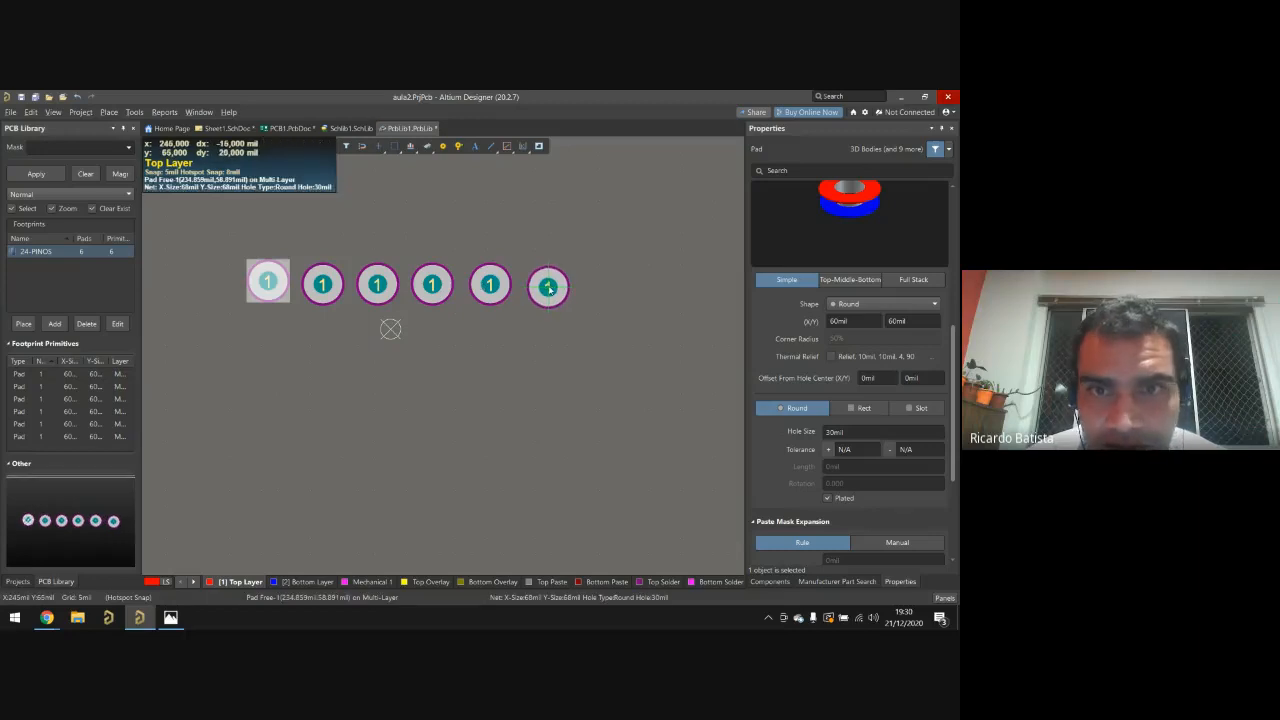
Step: Select all six pads and distribute them horizontally
{"action": "left_click_drag", "start_coordinate": [208, 237], "coordinate": [638, 334]}
{"action": "right_click", "coordinate": [470, 276]}
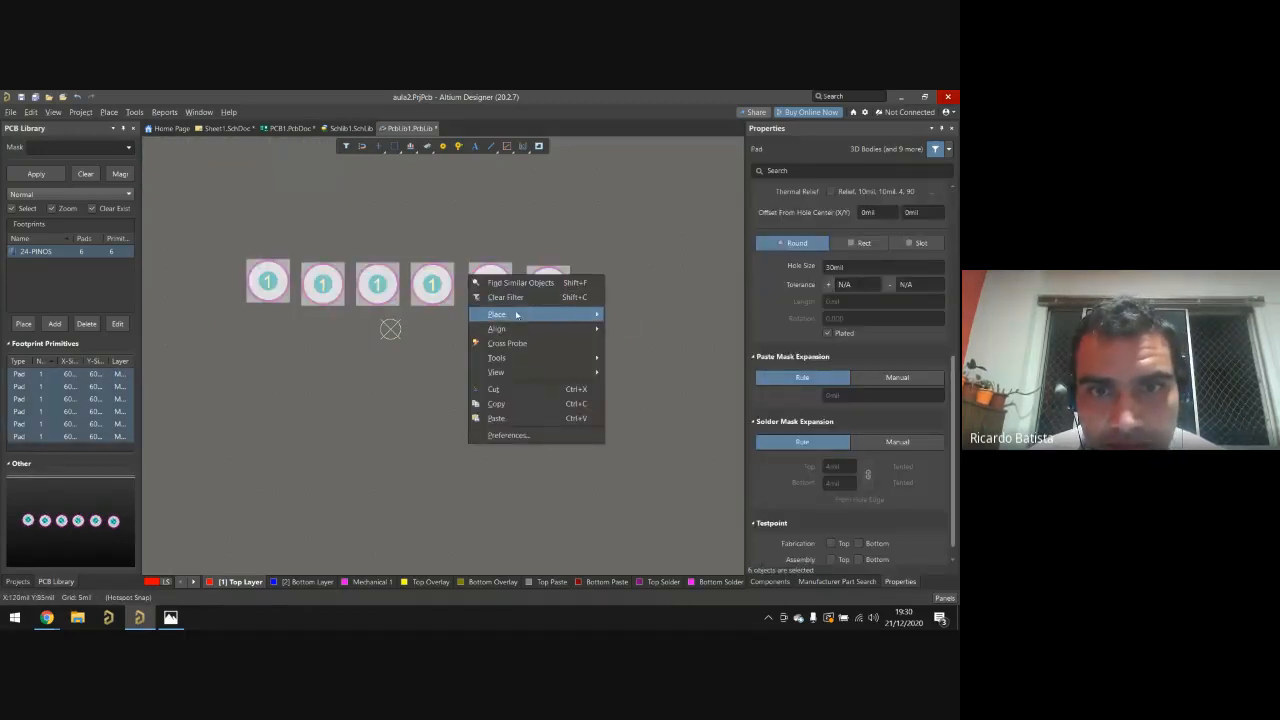
{"action": "mouse_move", "coordinate": [516, 329]}
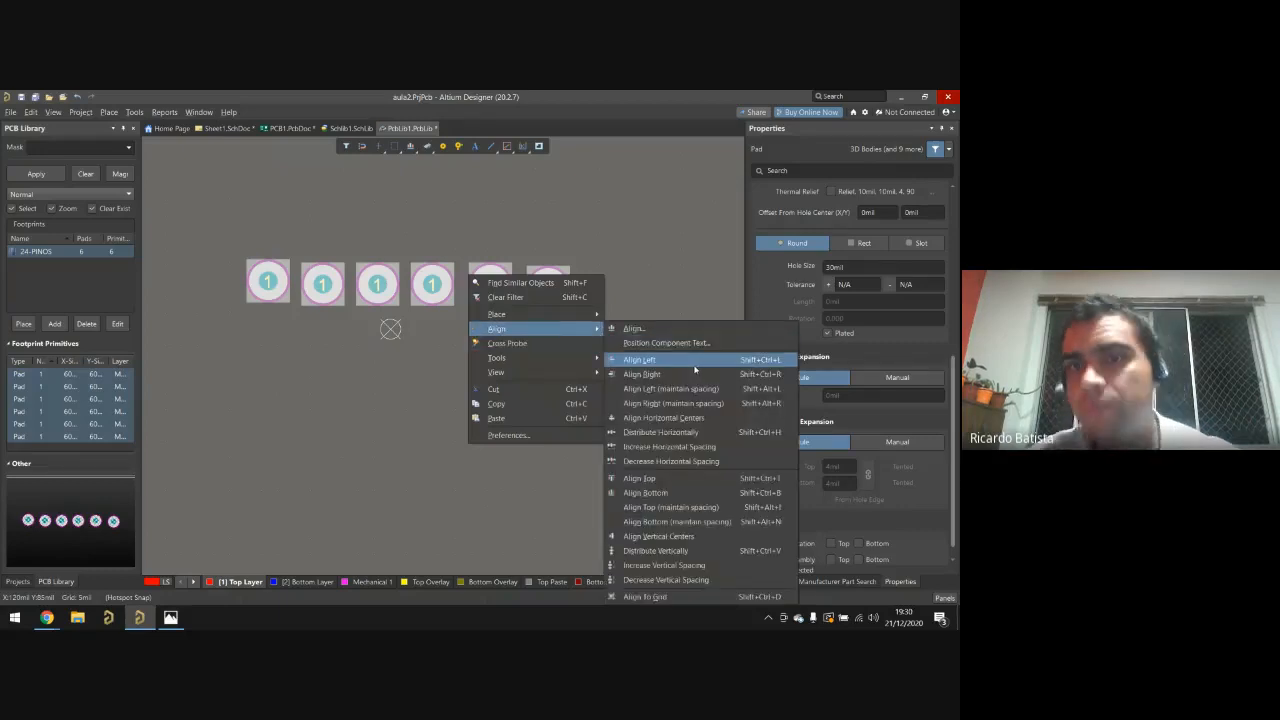
{"action": "left_click", "coordinate": [748, 432]}
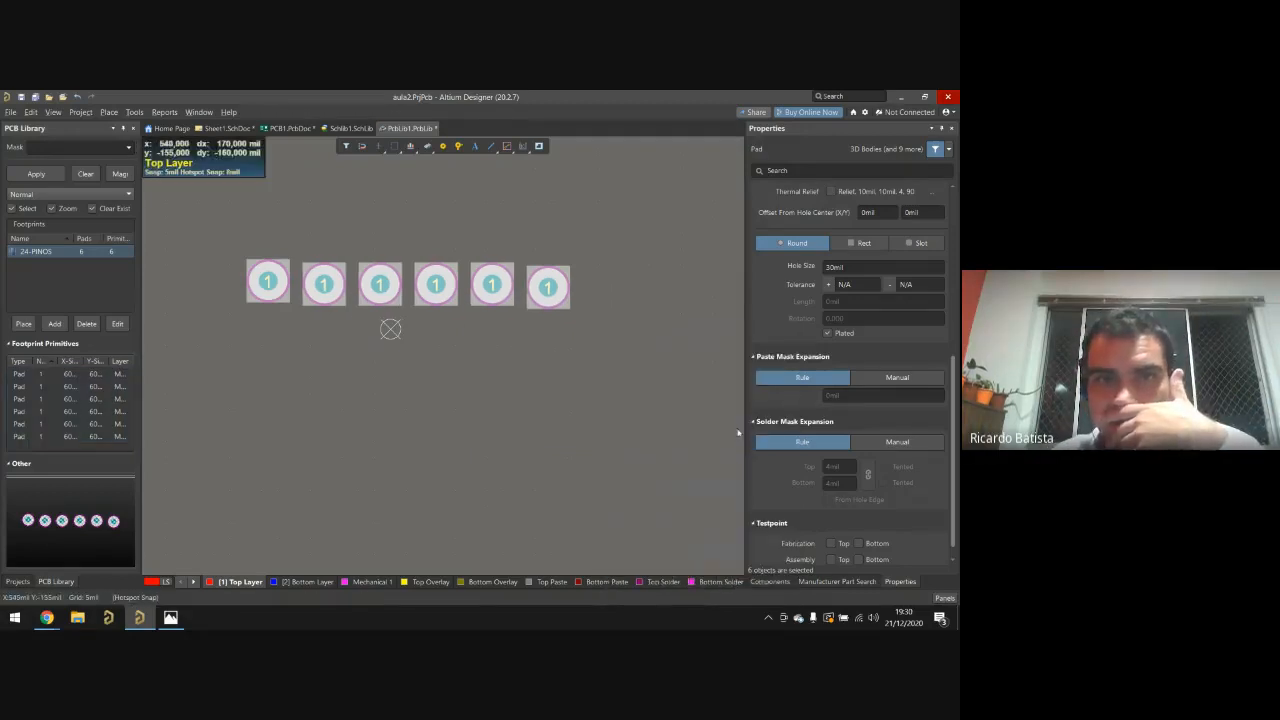
Step: Align the six selected pads along their top edges and clear the selection
{"action": "right_click", "coordinate": [386, 283]}
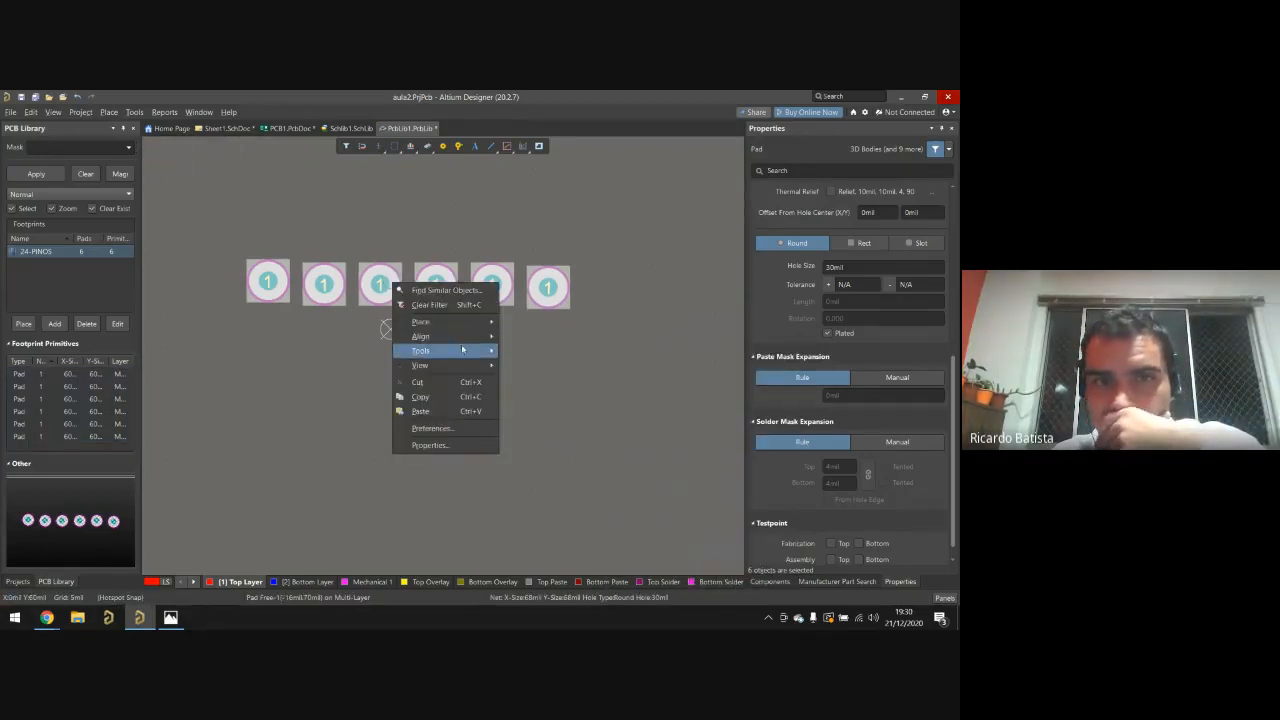
{"action": "mouse_move", "coordinate": [440, 336]}
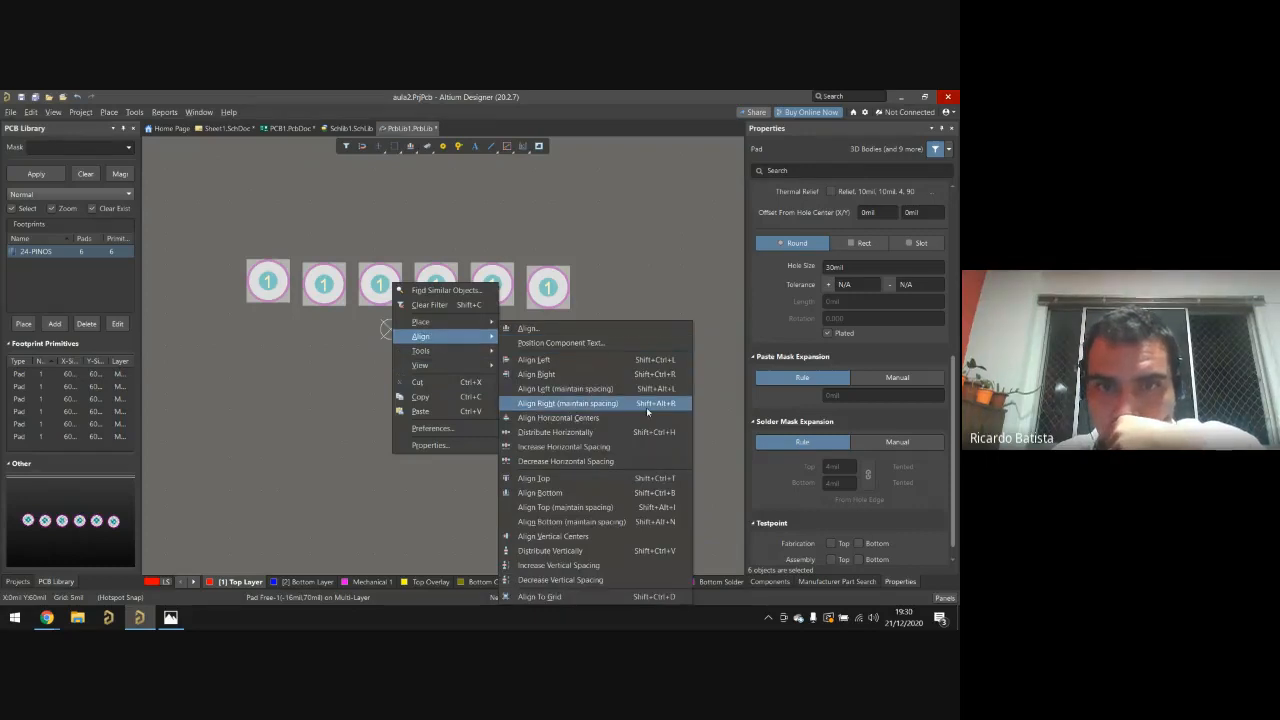
{"action": "left_click", "coordinate": [645, 479]}
{"action": "left_click", "coordinate": [565, 388]}
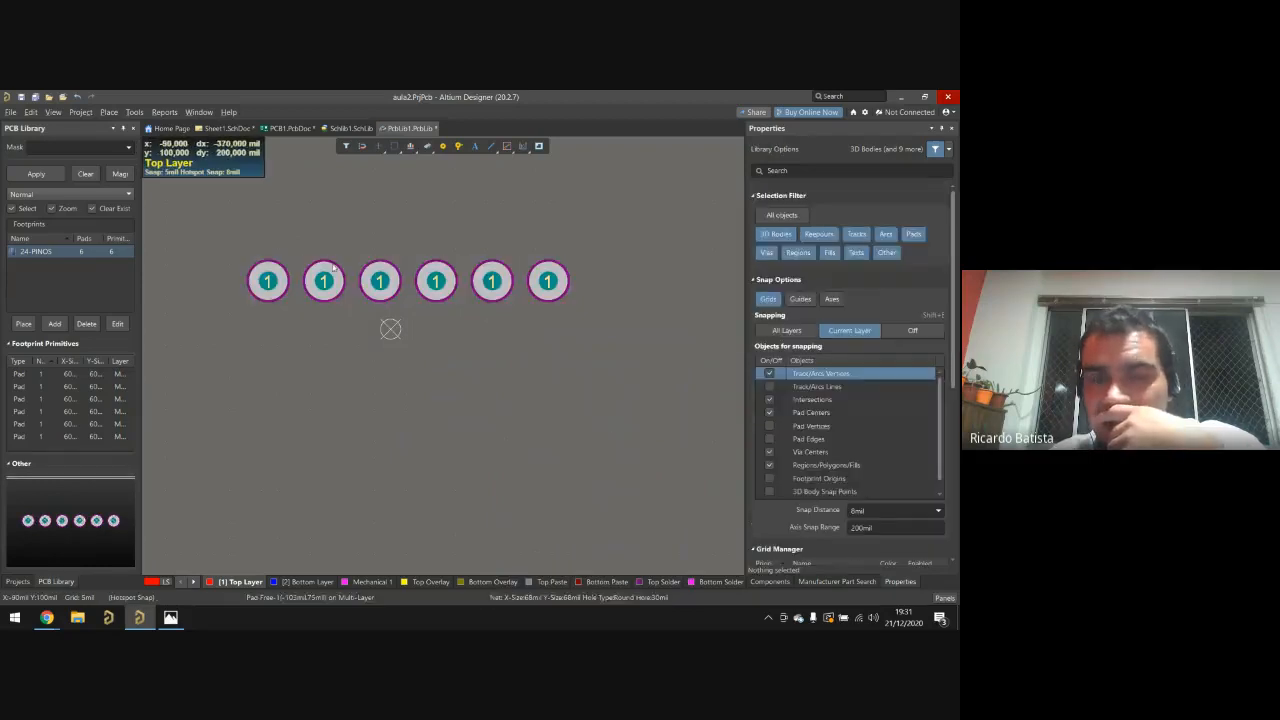
{"action": "left_click_drag", "start_coordinate": [210, 240], "coordinate": [670, 380]}
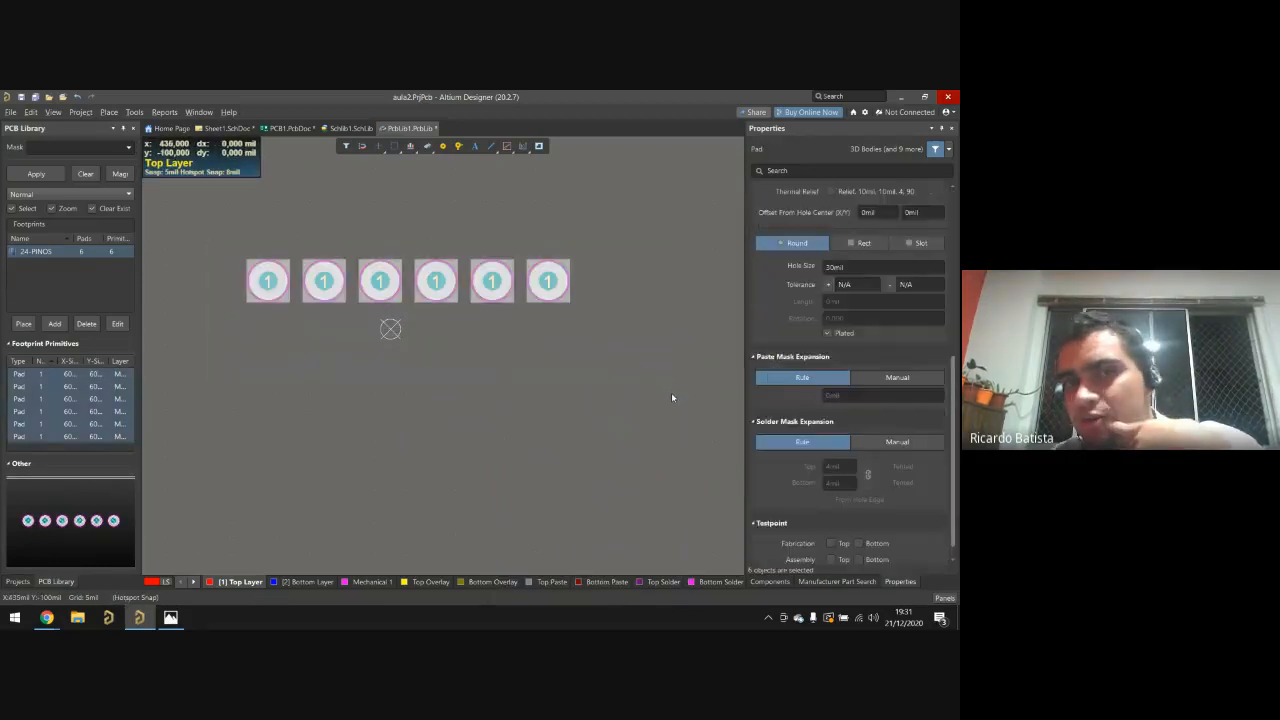
{"action": "left_click", "coordinate": [671, 397]}
{"action": "mouse_move", "coordinate": [46, 617]}
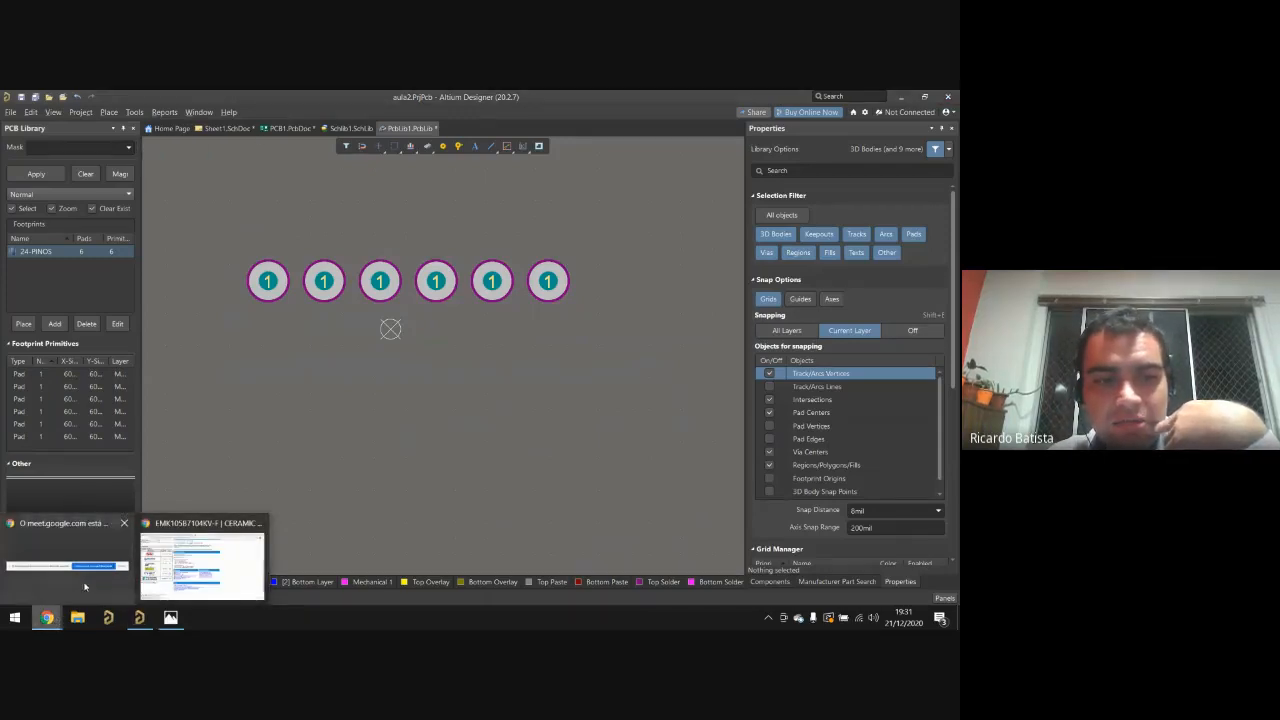
{"action": "left_click", "coordinate": [372, 425]}
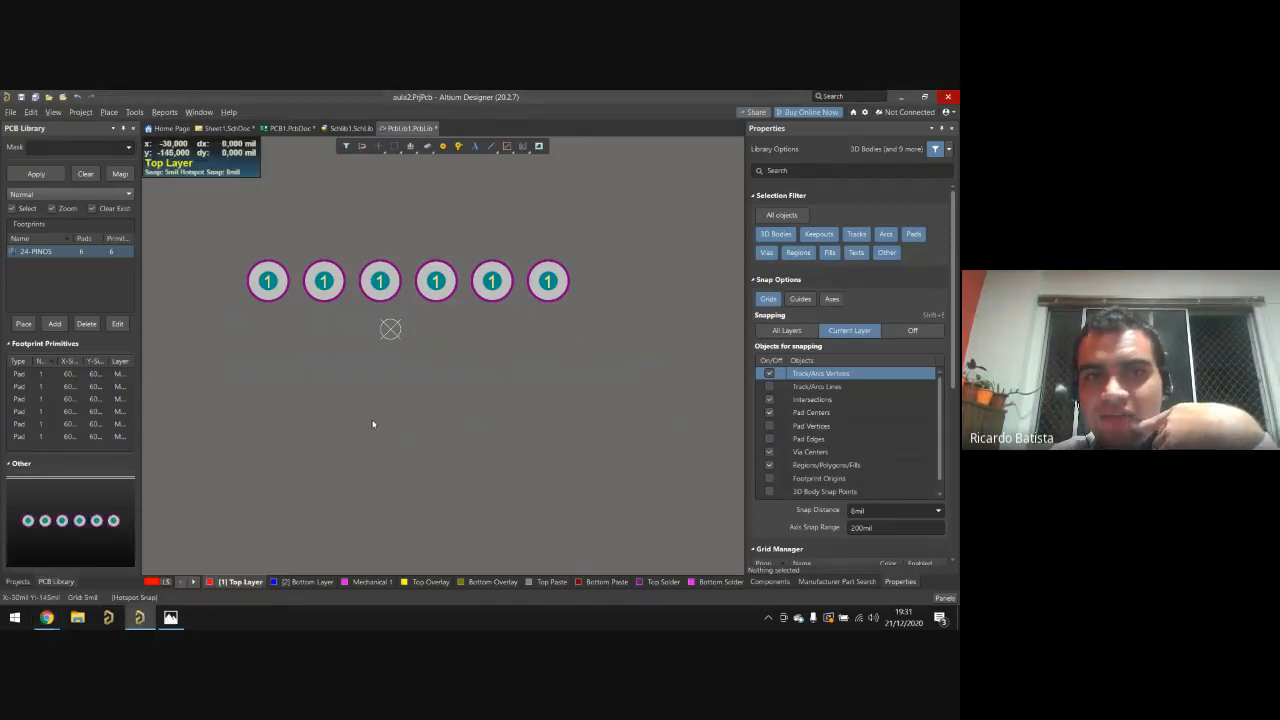
Step: Set the hole size of the leftmost pad in the row to 15mil
{"action": "left_click", "coordinate": [282, 285]}
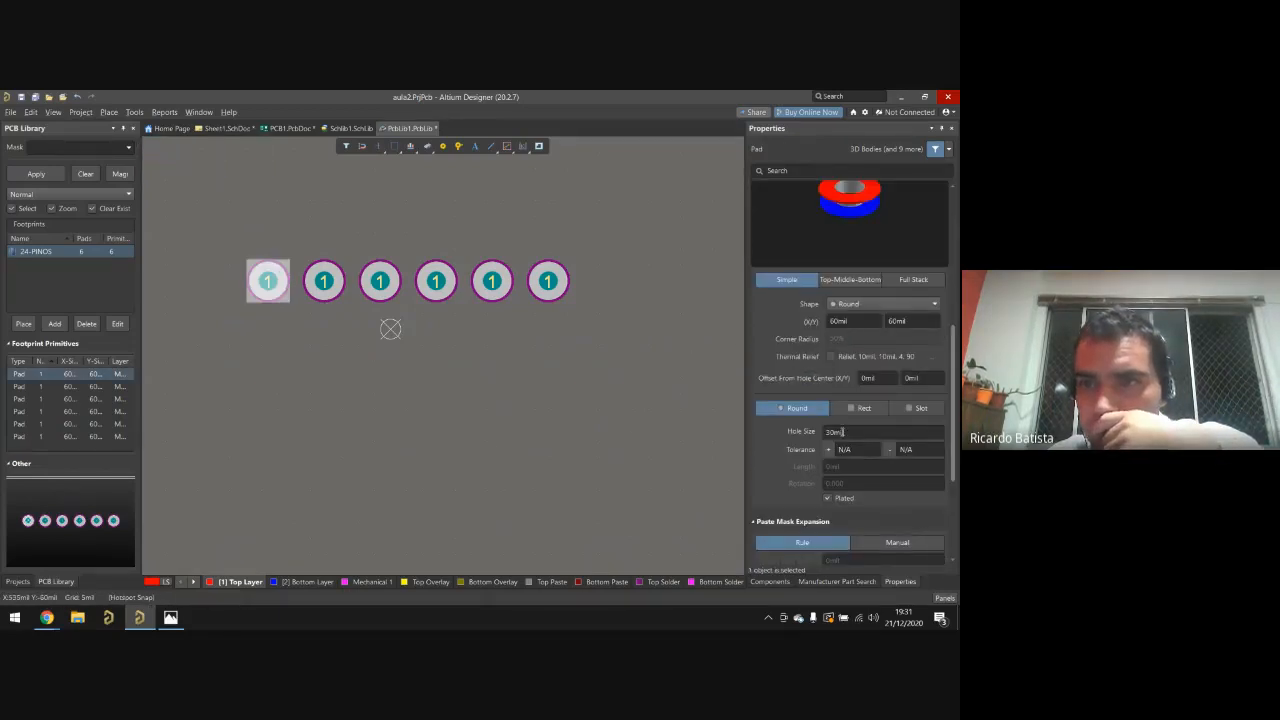
{"action": "left_click", "coordinate": [847, 431]}
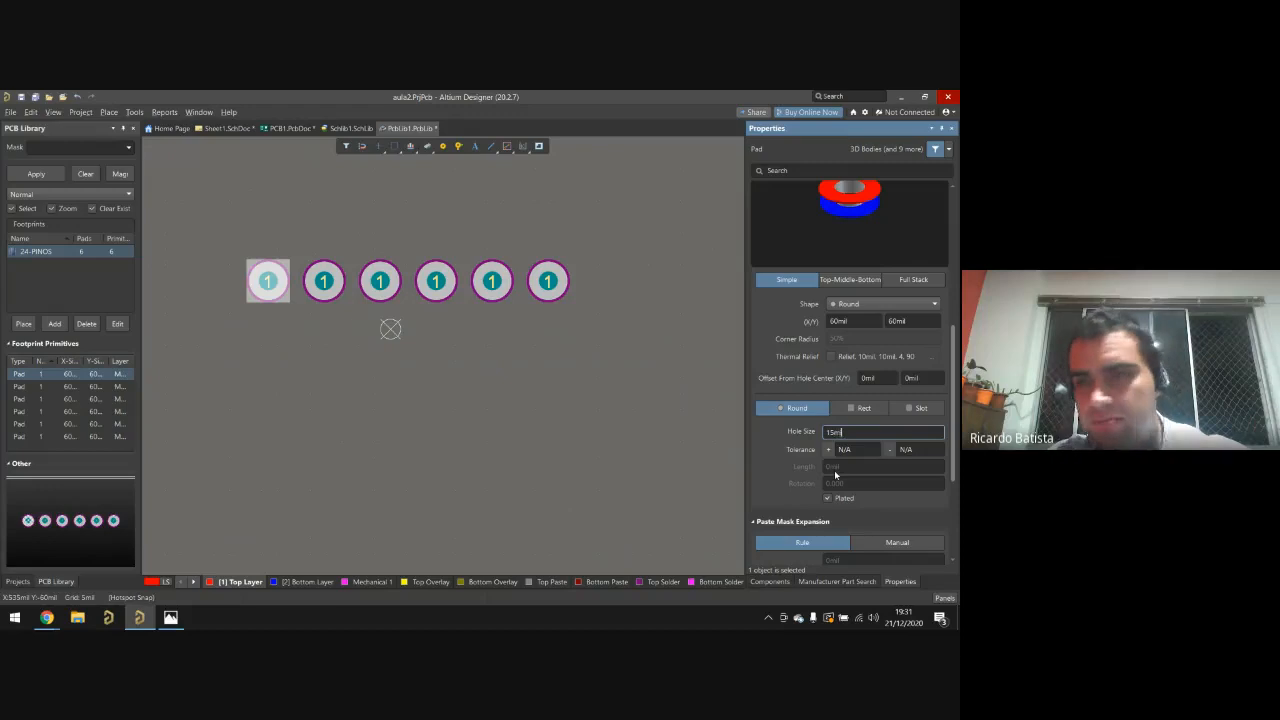
{"action": "key", "text": "Tab"}
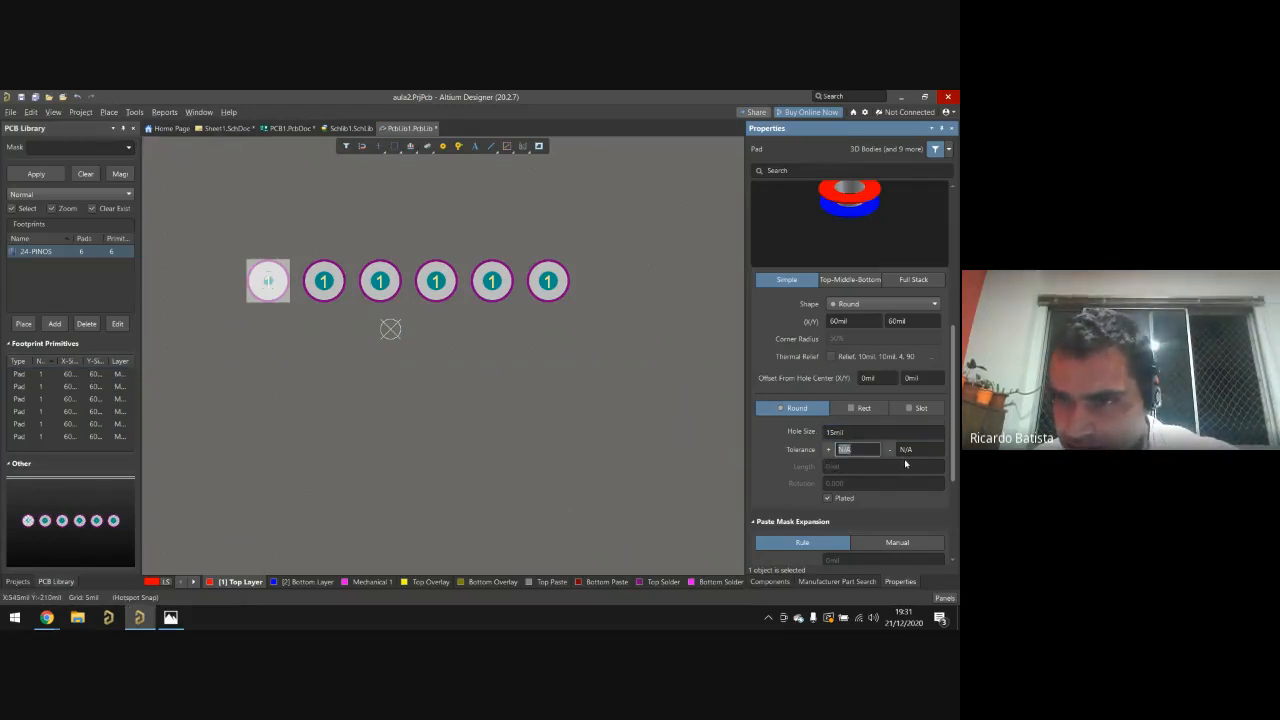
{"action": "scroll", "coordinate": [906, 465], "scroll_direction": "down", "scroll_amount": 1}
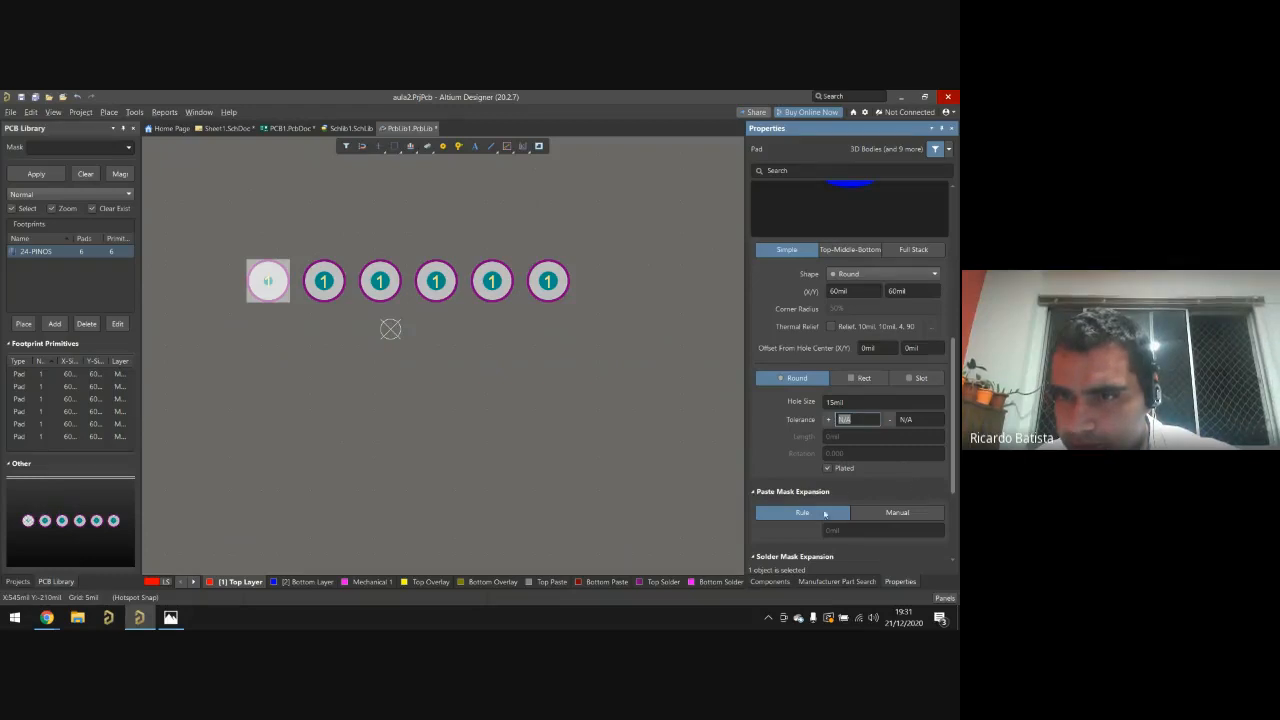
{"action": "scroll", "coordinate": [825, 505], "scroll_direction": "down", "scroll_amount": 3}
{"action": "scroll", "coordinate": [832, 487], "scroll_direction": "up", "scroll_amount": 3}
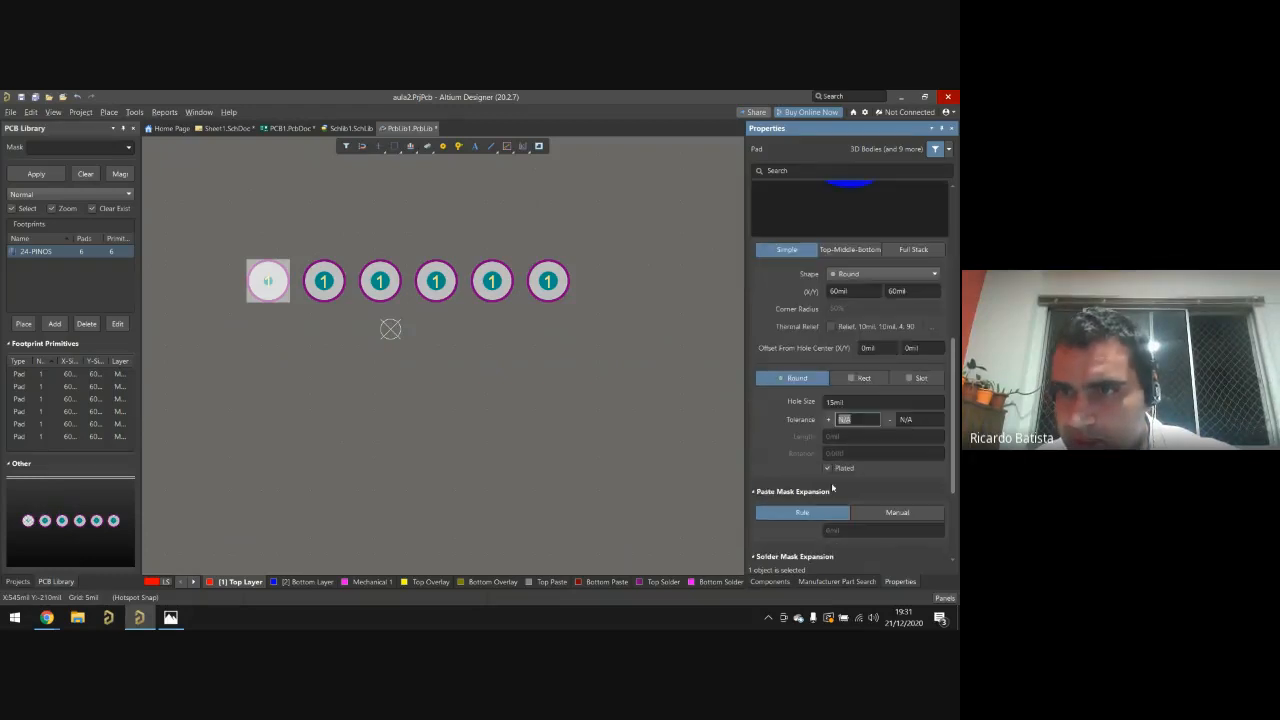
{"action": "scroll", "coordinate": [855, 360], "scroll_direction": "up", "scroll_amount": 1}
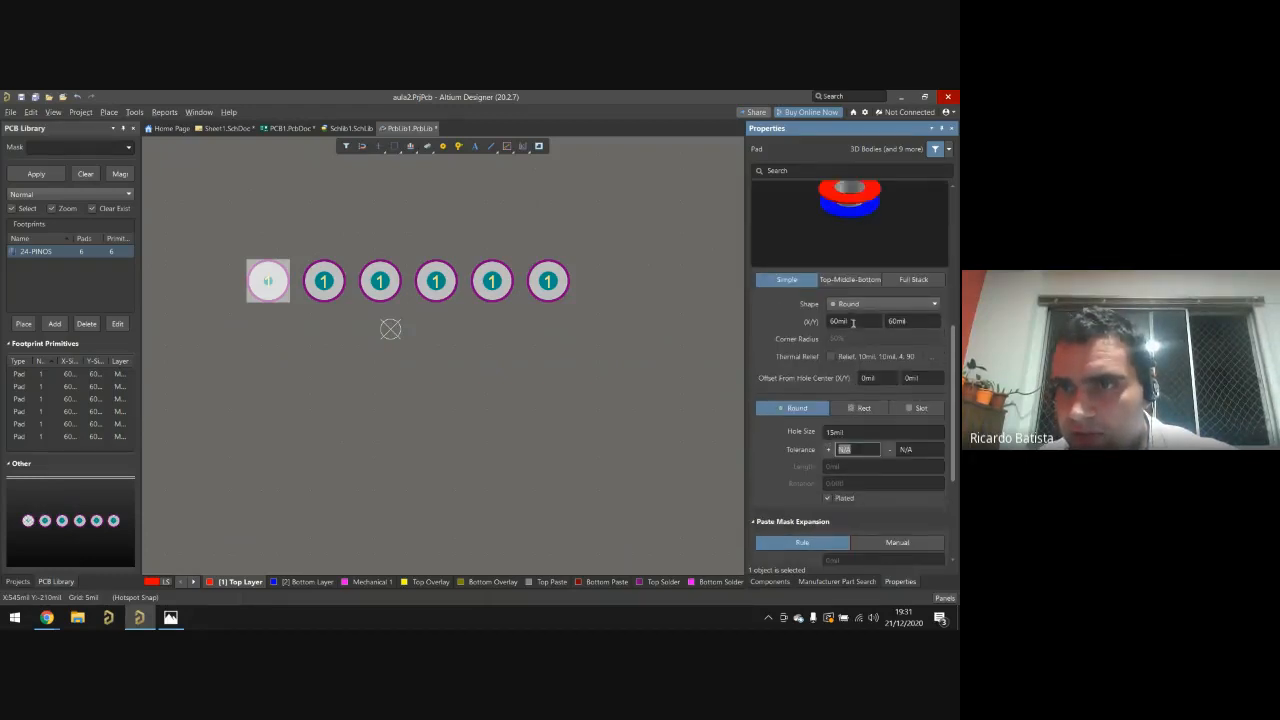
Step: Set the leftmost pad's X and Y size to 35mil each and clear the selection
{"action": "left_click", "coordinate": [852, 322]}
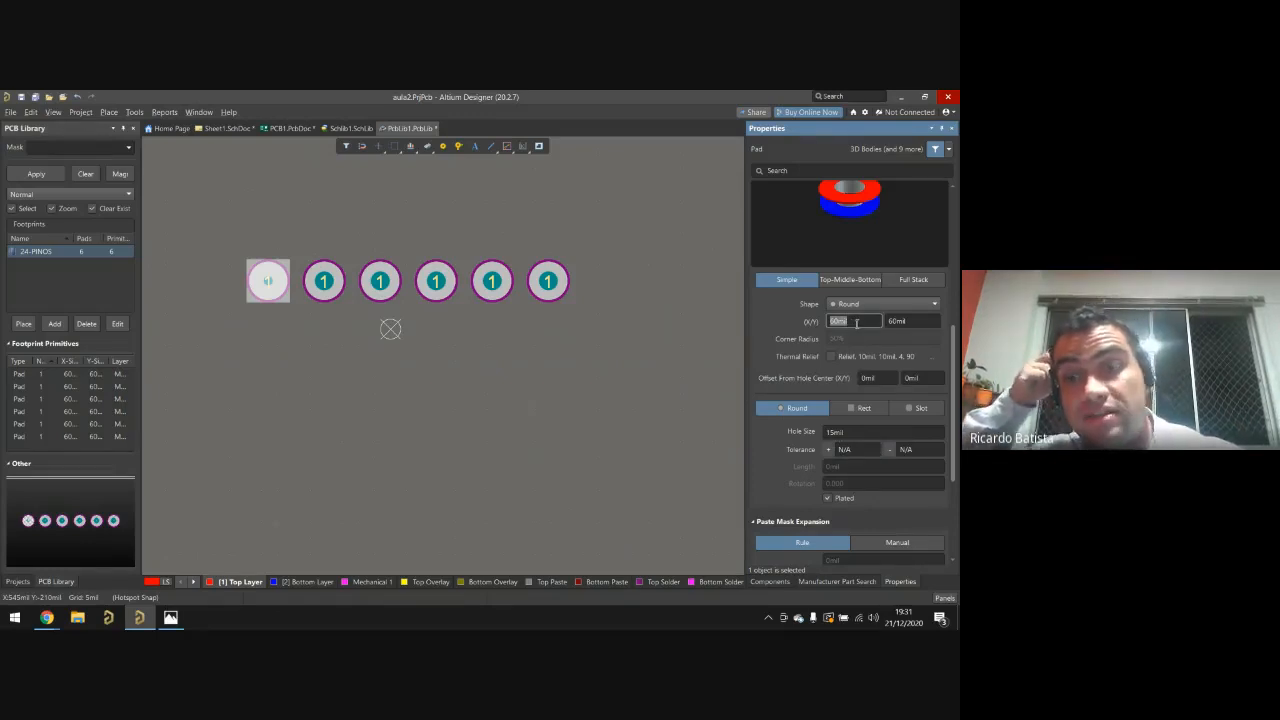
{"action": "type", "text": "35"}
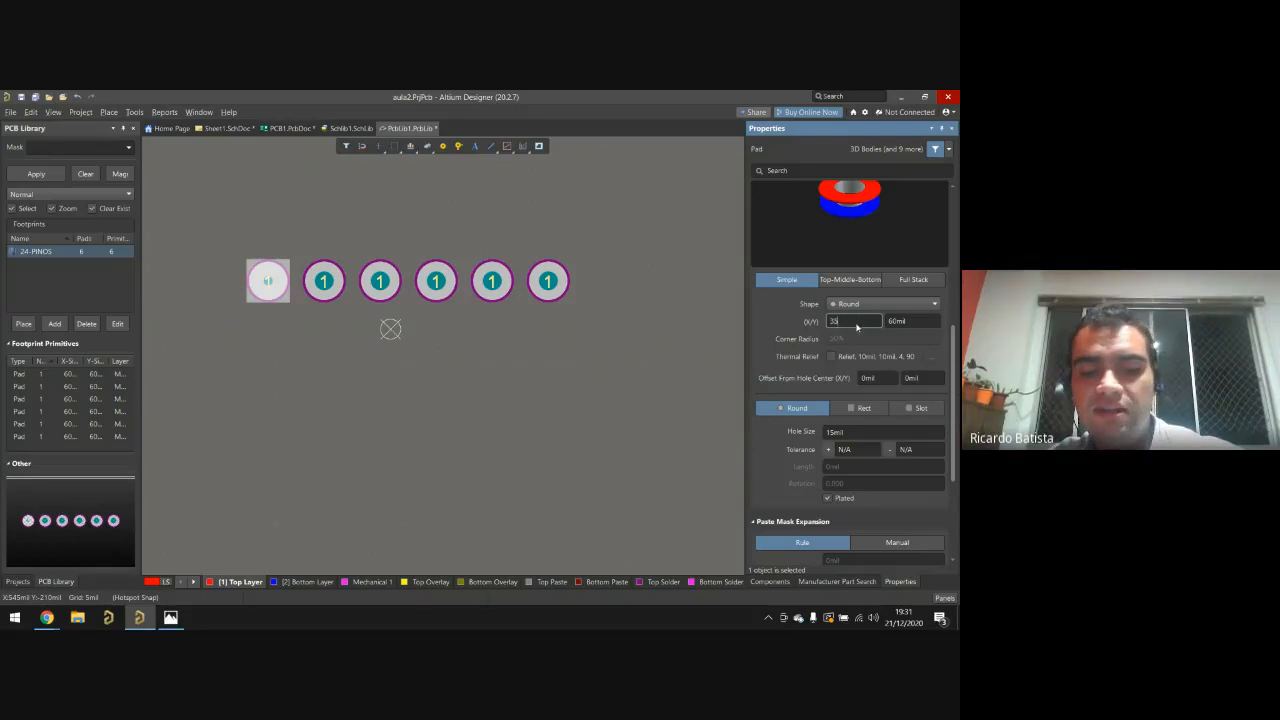
{"action": "type", "text": "mil"}
{"action": "key", "text": "Tab"}
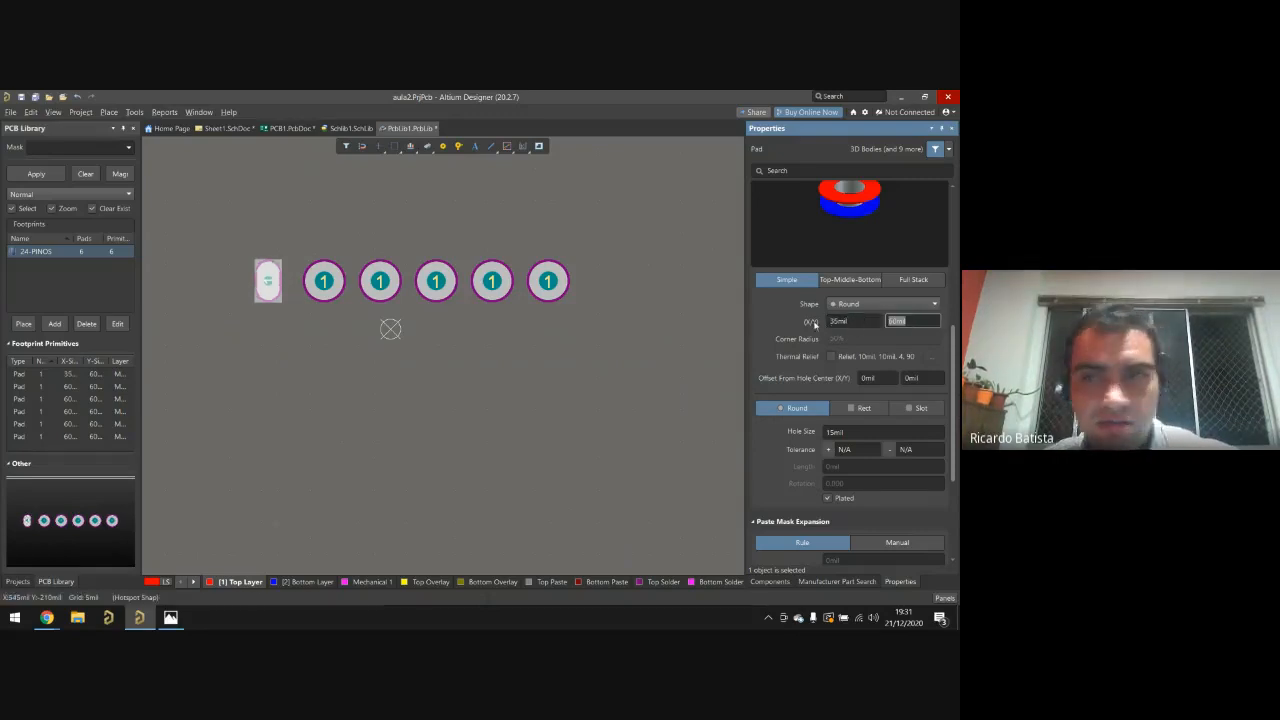
{"action": "left_click", "coordinate": [874, 322]}
{"action": "left_click", "coordinate": [906, 322]}
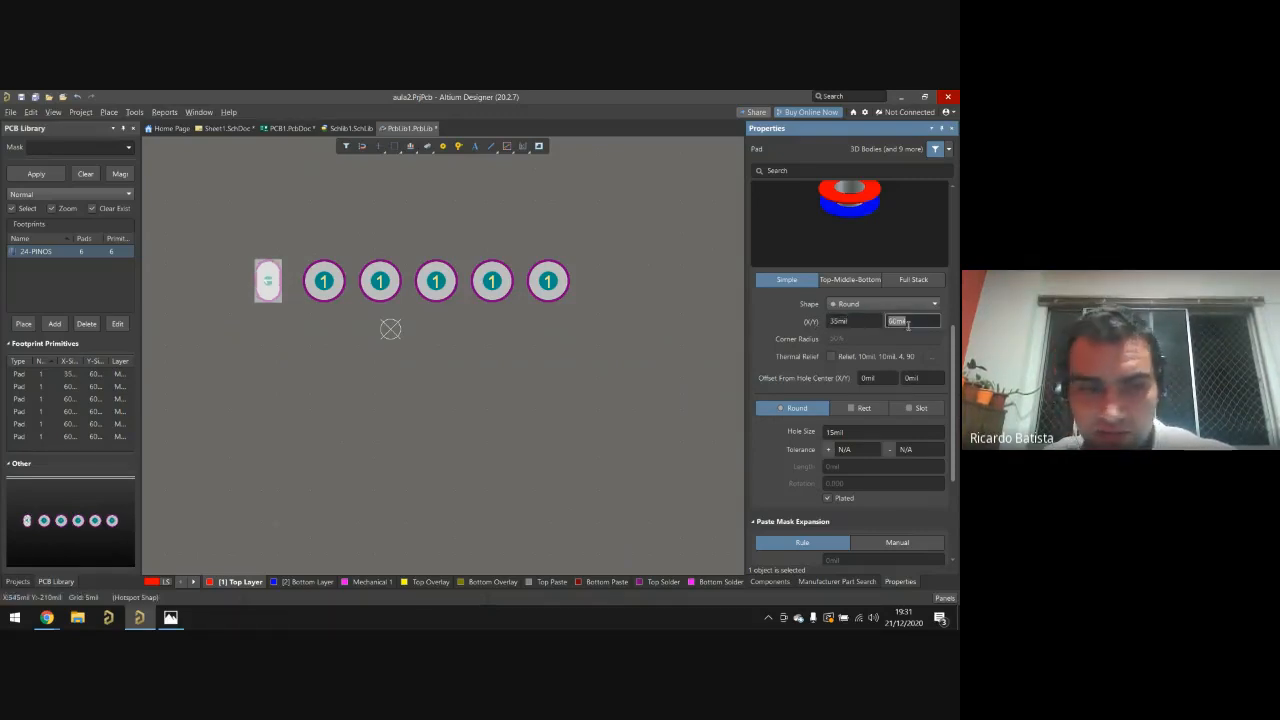
{"action": "type", "text": "35mil"}
{"action": "key", "text": "Return"}
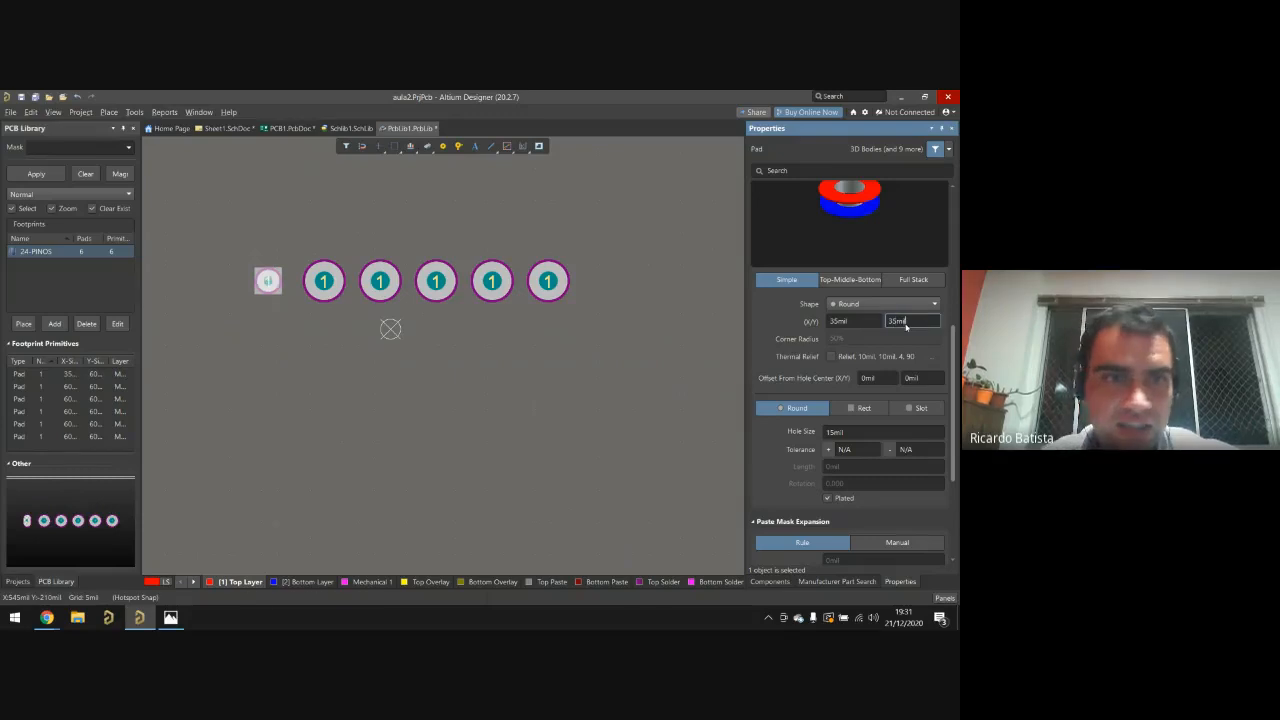
{"action": "left_click", "coordinate": [293, 305]}
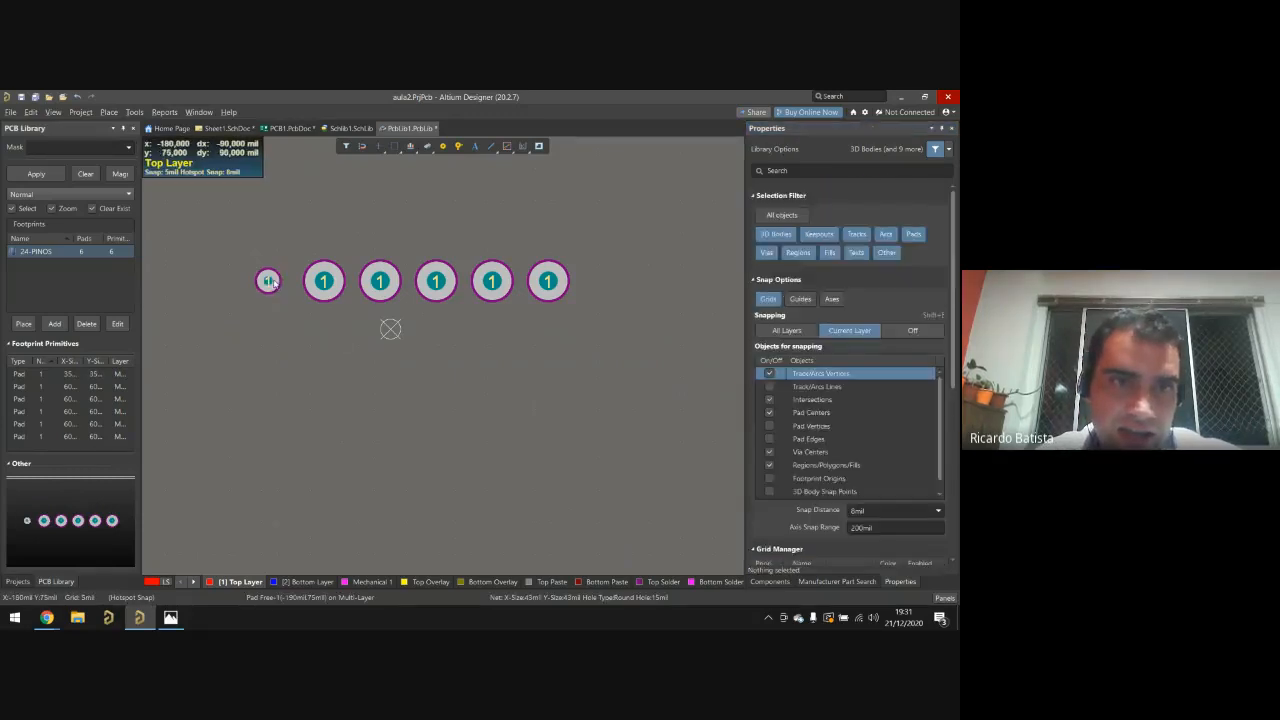
Step: Check the resized leftmost pad against its neighbours, then undo its size and hole changes
{"action": "scroll", "coordinate": [268, 281], "scroll_direction": "up", "scroll_amount": 5, "text": "ctrl"}
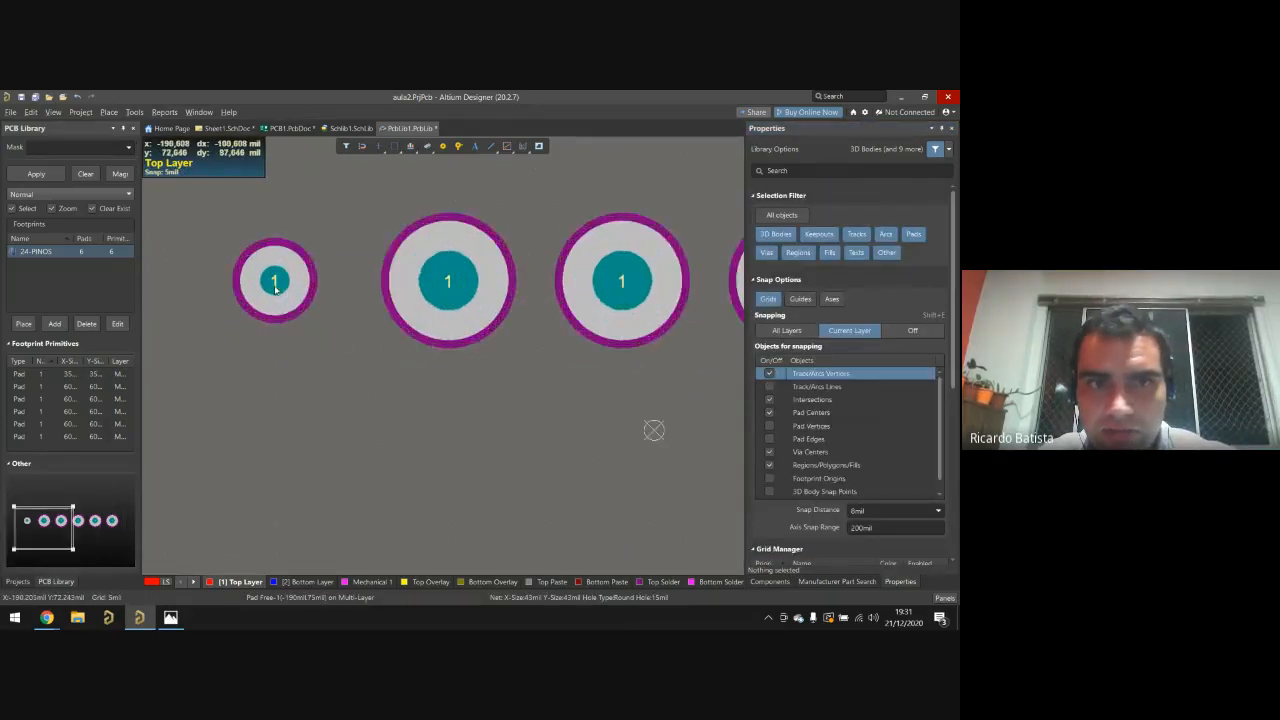
{"action": "scroll", "coordinate": [275, 290], "scroll_direction": "down", "scroll_amount": 6, "text": "ctrl"}
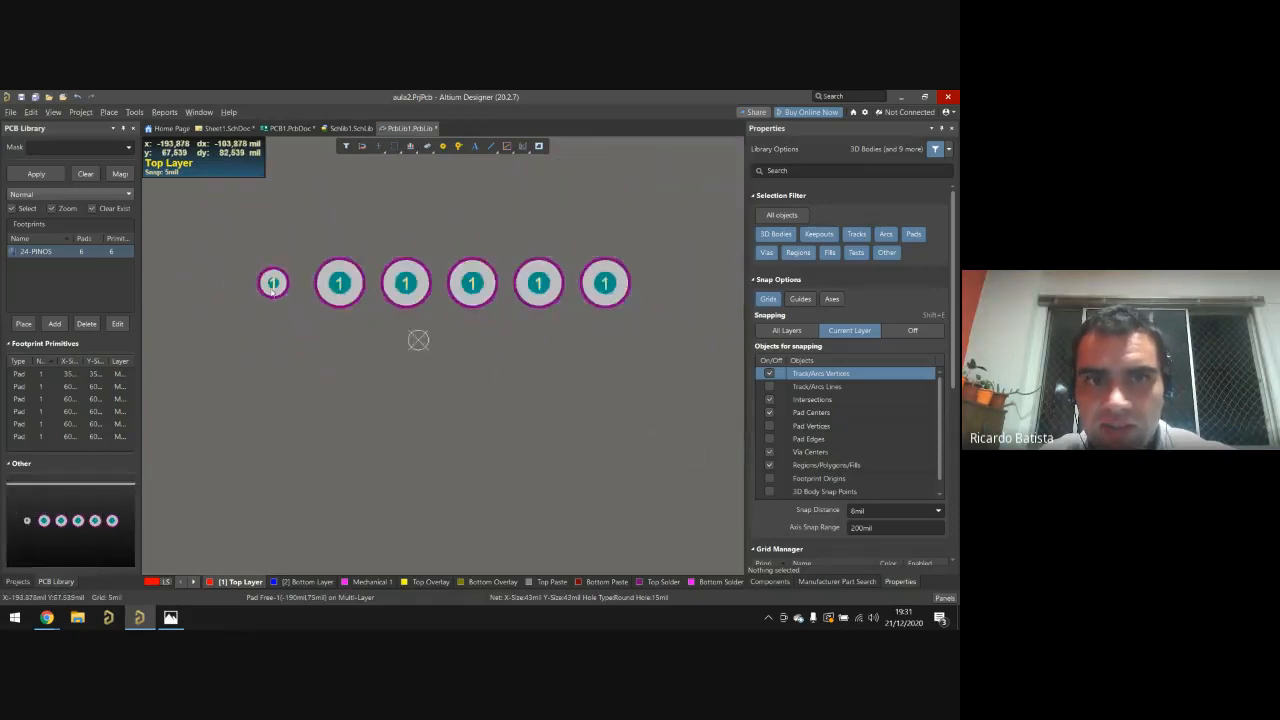
{"action": "scroll", "coordinate": [268, 287], "scroll_direction": "up", "scroll_amount": 4, "text": "ctrl"}
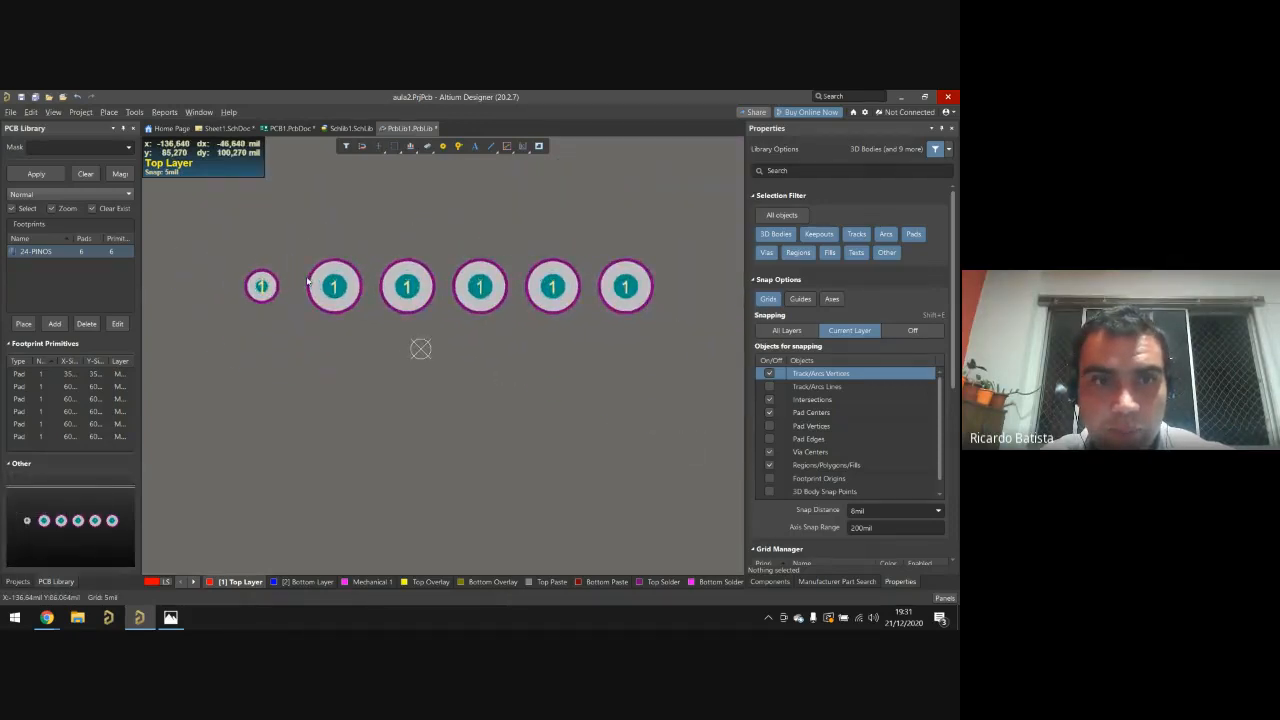
{"action": "left_click", "coordinate": [256, 283]}
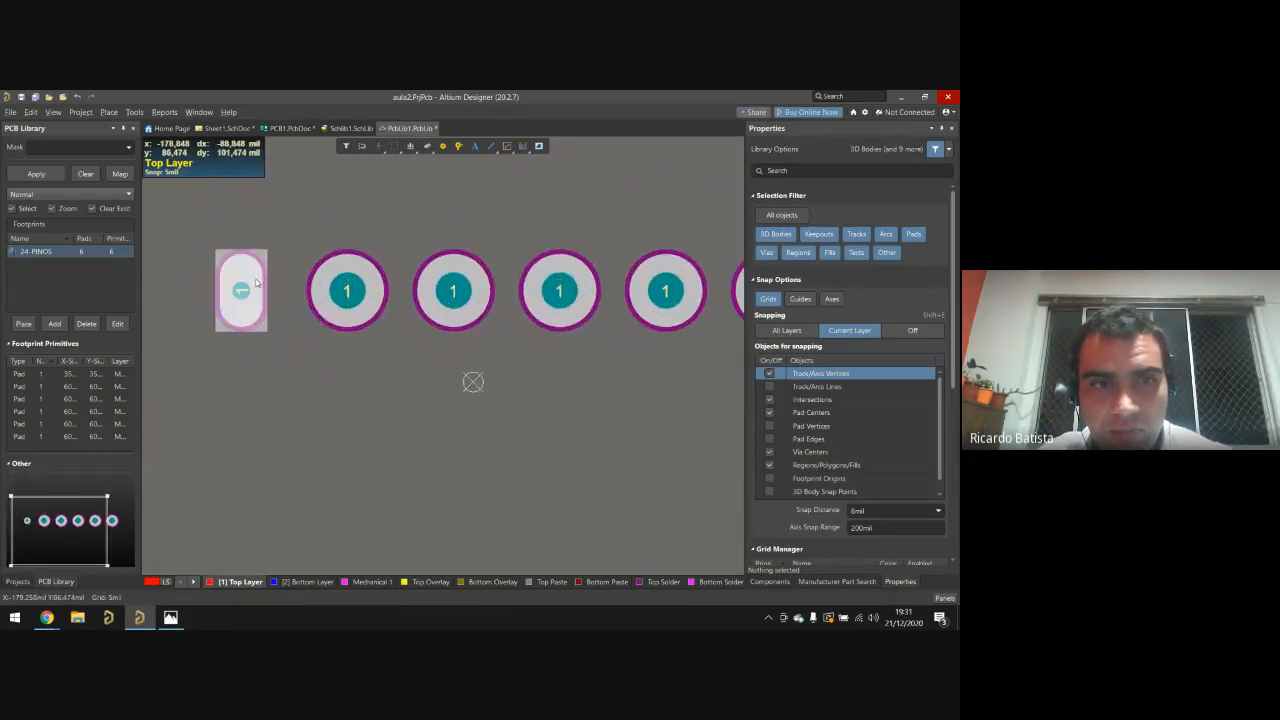
{"action": "left_click", "coordinate": [321, 356]}
{"action": "scroll", "coordinate": [320, 355], "scroll_direction": "down", "scroll_amount": 1, "text": "ctrl"}
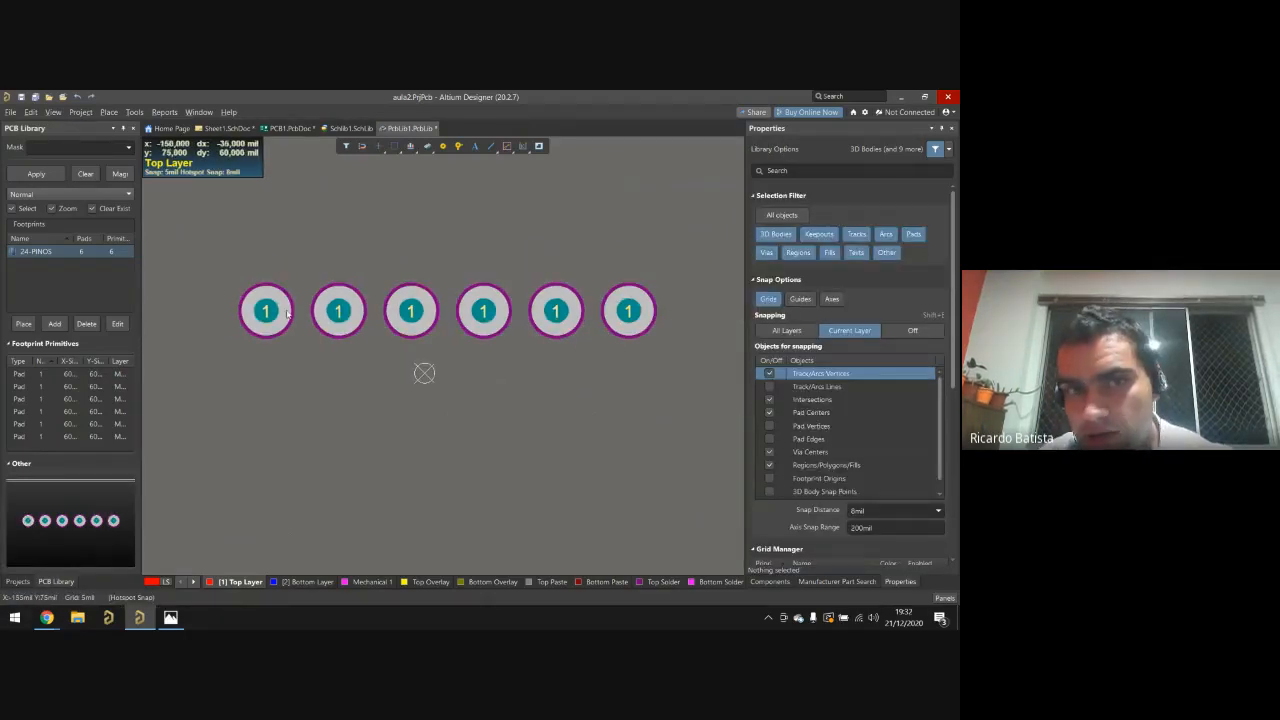
Step: Copy the row of six pads using the leftmost pad as reference and paste two aligned rows beneath it, the first at Y -5mil
{"action": "left_click_drag", "start_coordinate": [197, 245], "coordinate": [695, 372]}
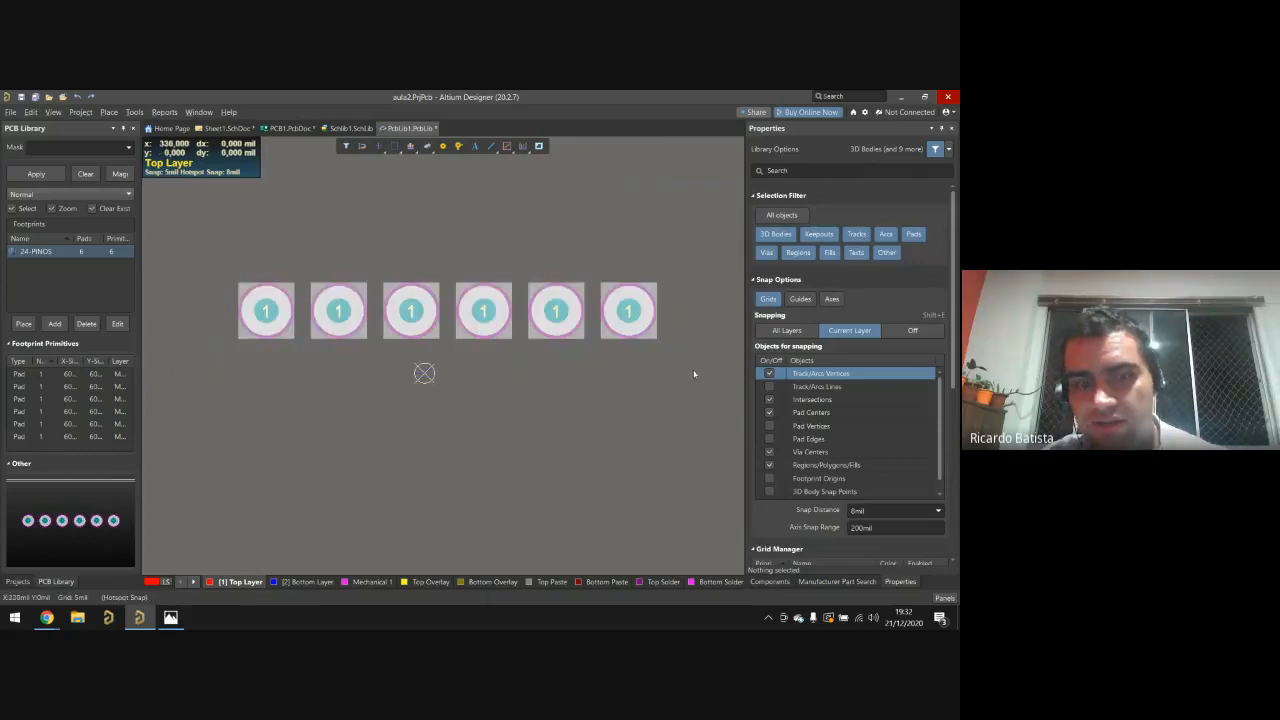
{"action": "left_click", "coordinate": [267, 313]}
{"action": "key", "text": "ctrl+v"}
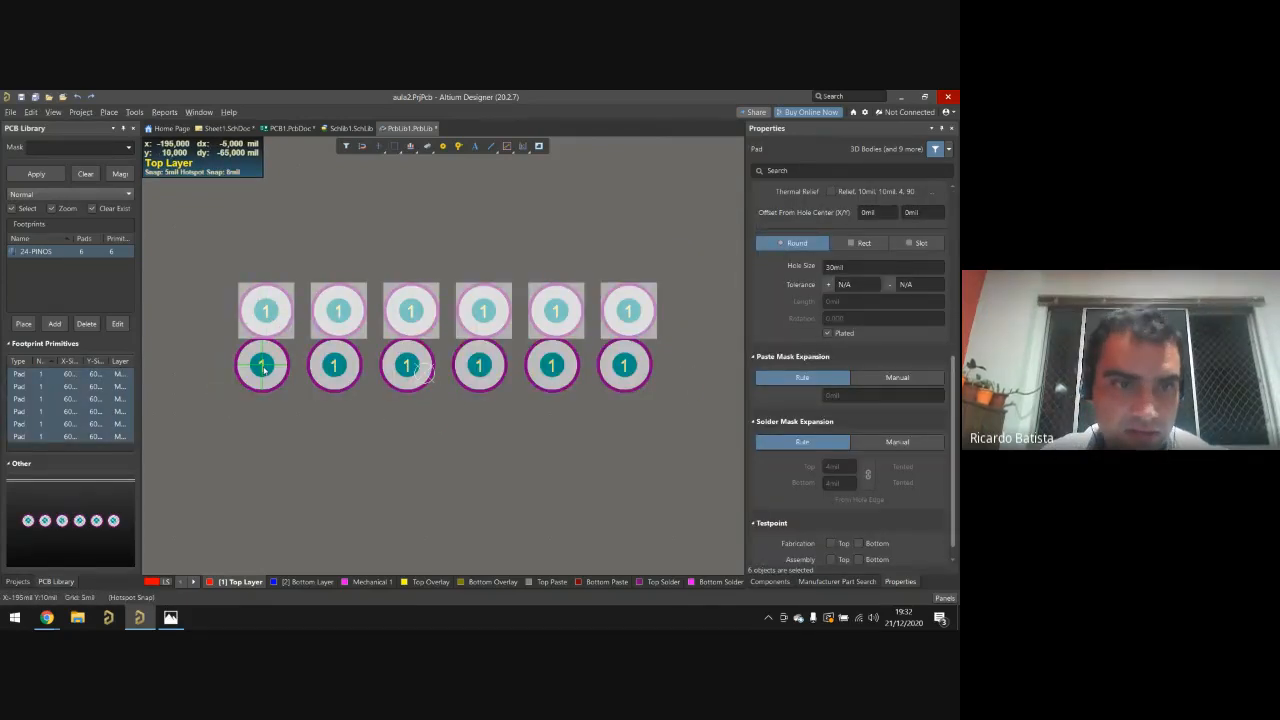
{"action": "left_click", "coordinate": [266, 378]}
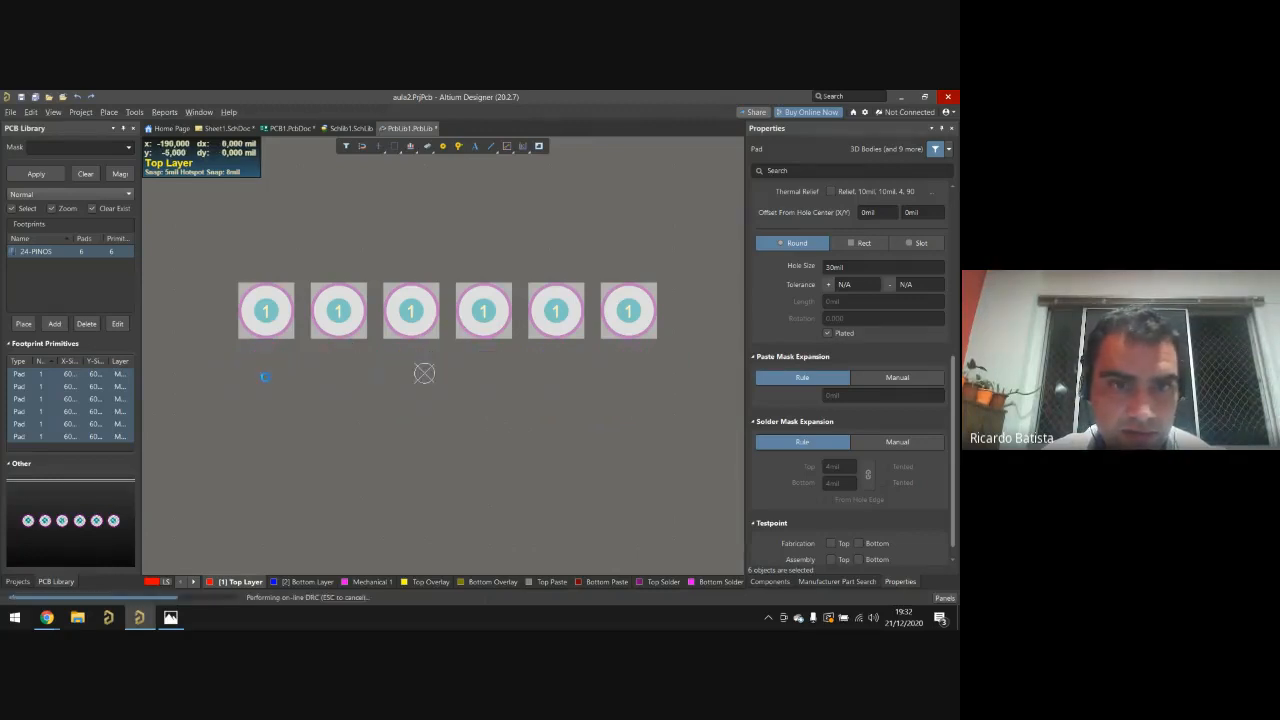
{"action": "key", "text": "ctrl+v"}
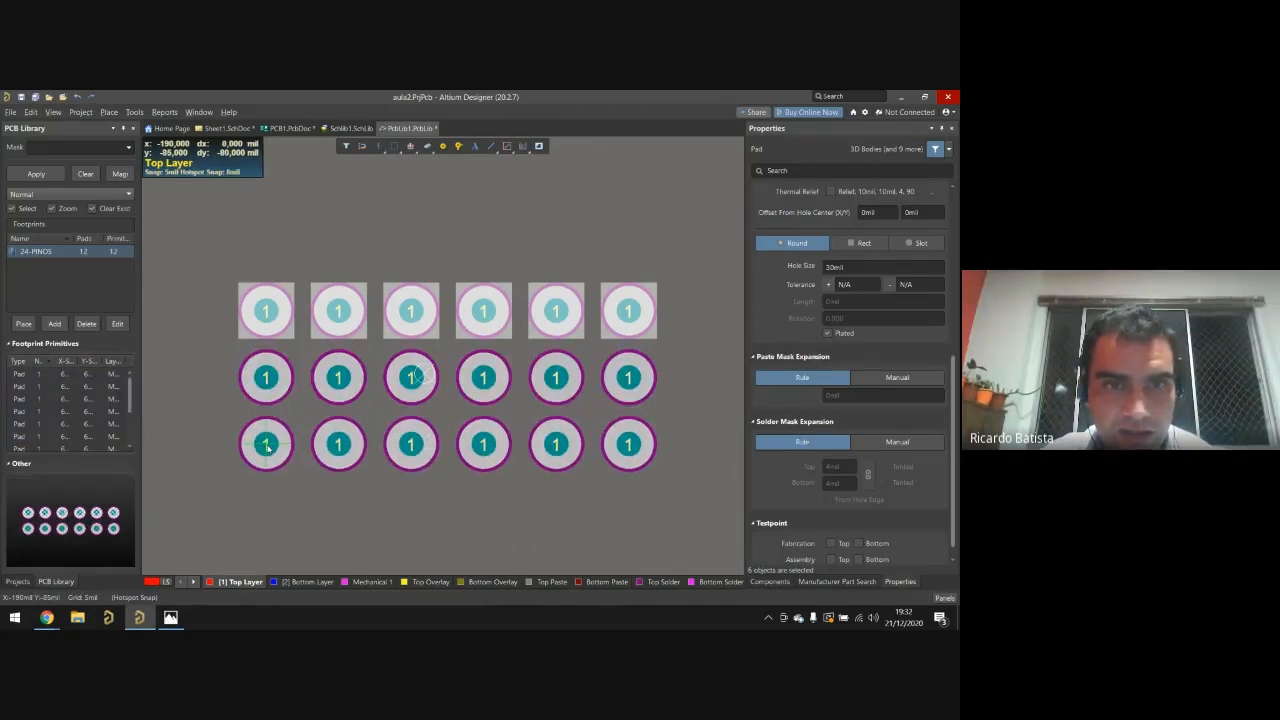
{"action": "key", "text": "Escape"}
{"action": "left_click", "coordinate": [268, 444]}
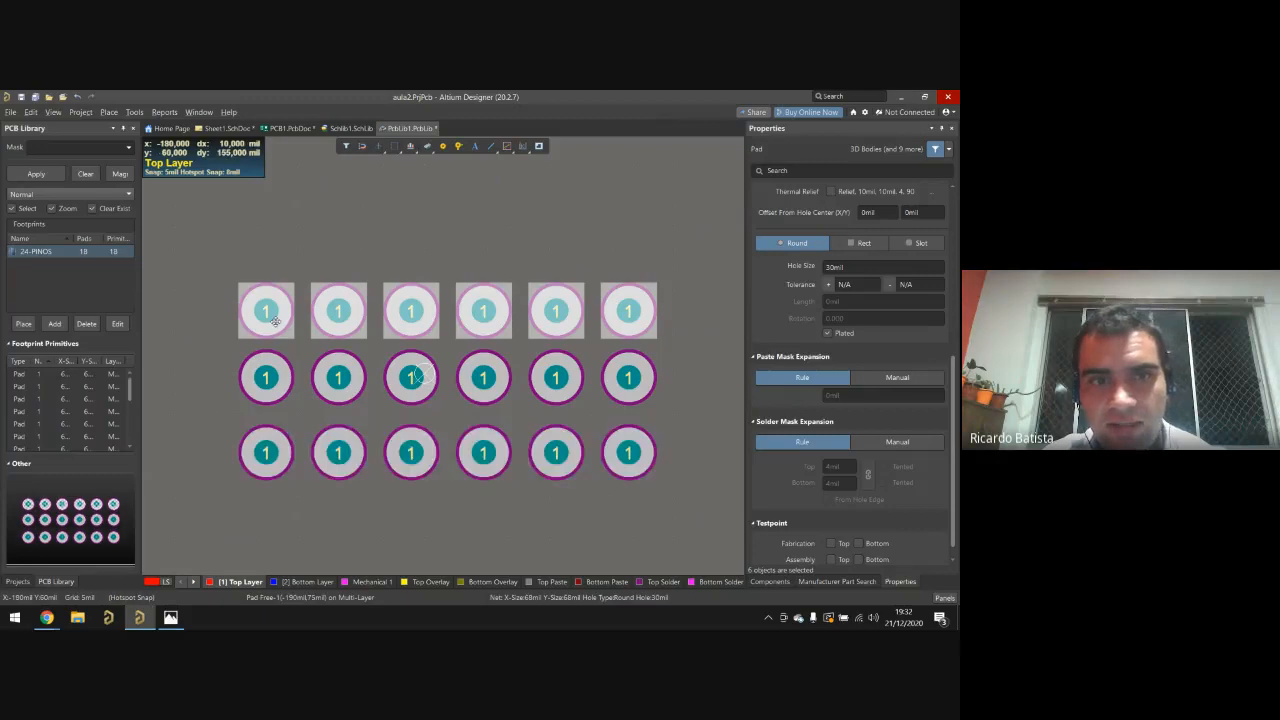
Step: Set the designators of the second and third pads in the upper row to 2 and 3
{"action": "left_click", "coordinate": [277, 317]}
{"action": "left_click", "coordinate": [343, 315]}
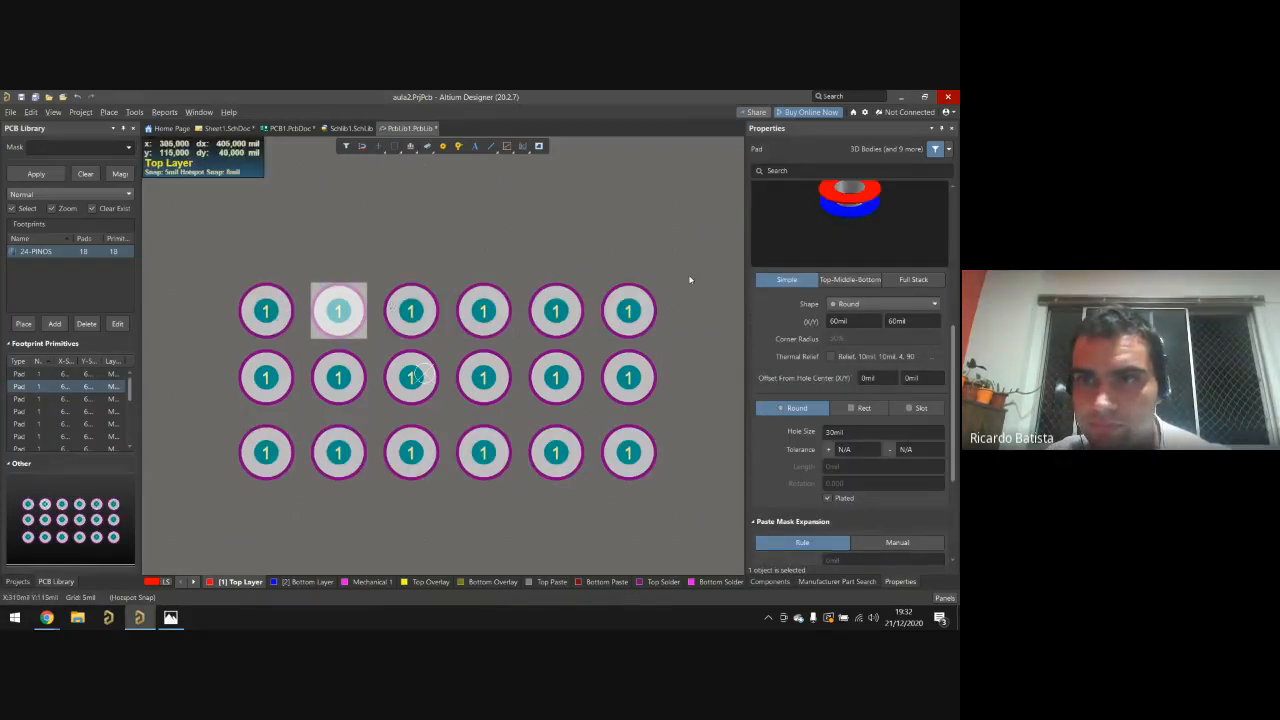
{"action": "scroll", "coordinate": [800, 305], "scroll_direction": "up", "scroll_amount": 6}
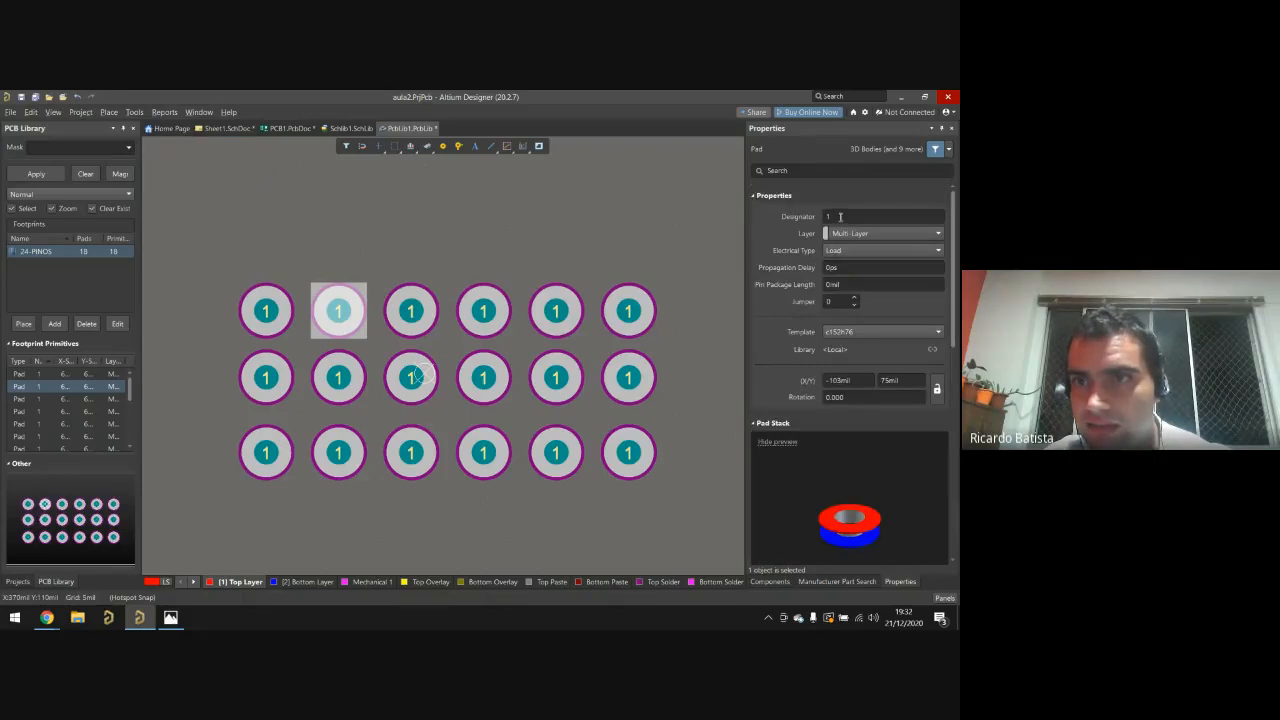
{"action": "left_click", "coordinate": [840, 216]}
{"action": "type", "text": "2"}
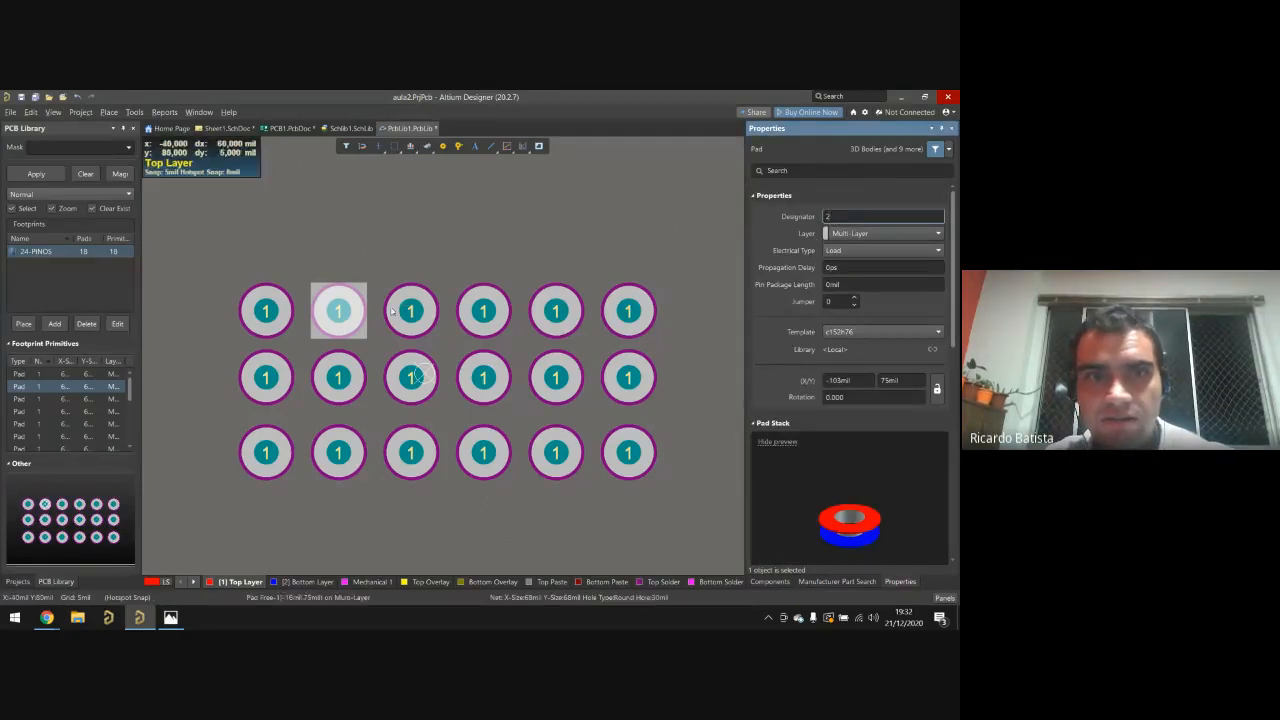
{"action": "left_click", "coordinate": [411, 311]}
{"action": "left_click", "coordinate": [842, 216]}
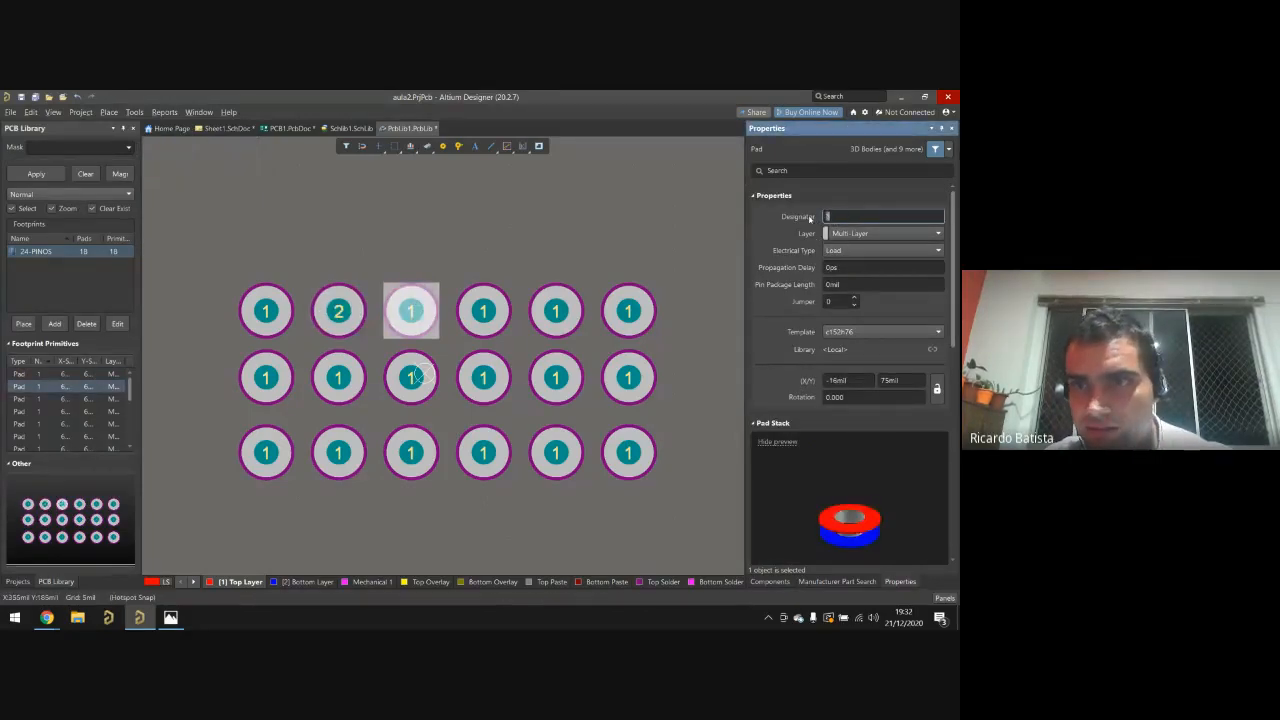
{"action": "type", "text": "3"}
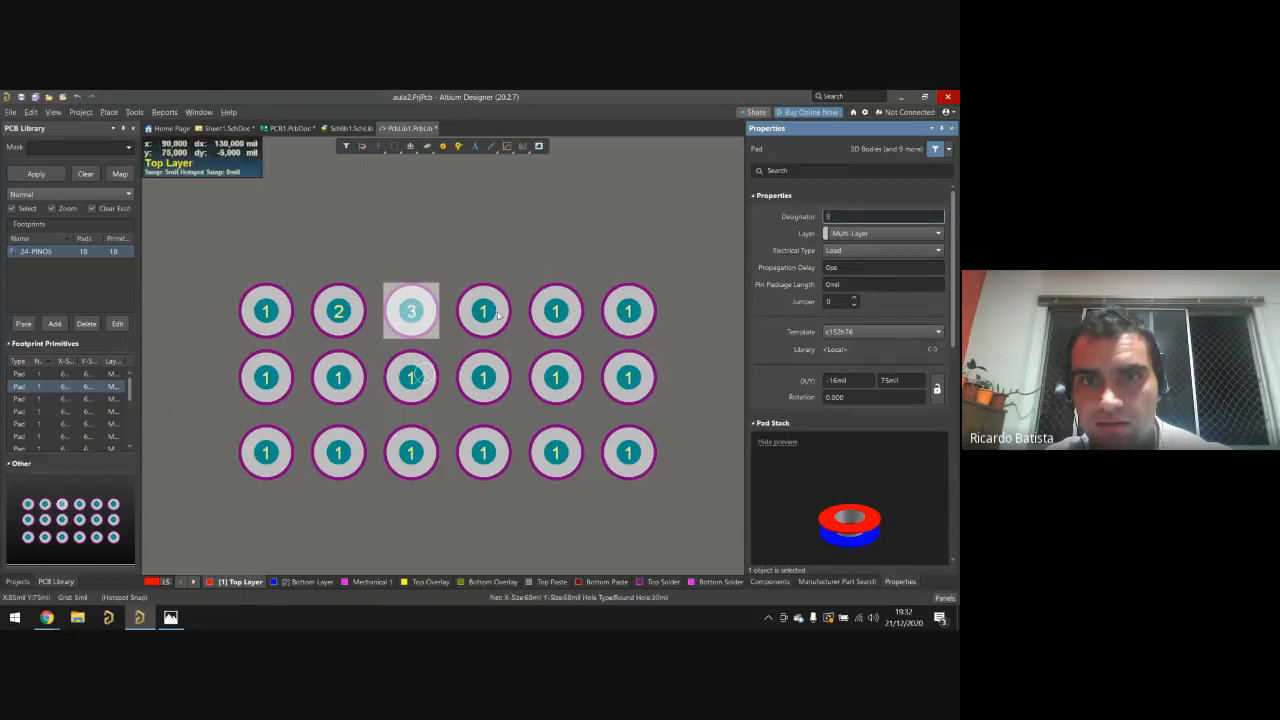
Step: Number the fourth, fifth and sixth pads in the upper row with designators 4, 5 and 6
{"action": "left_click", "coordinate": [483, 311]}
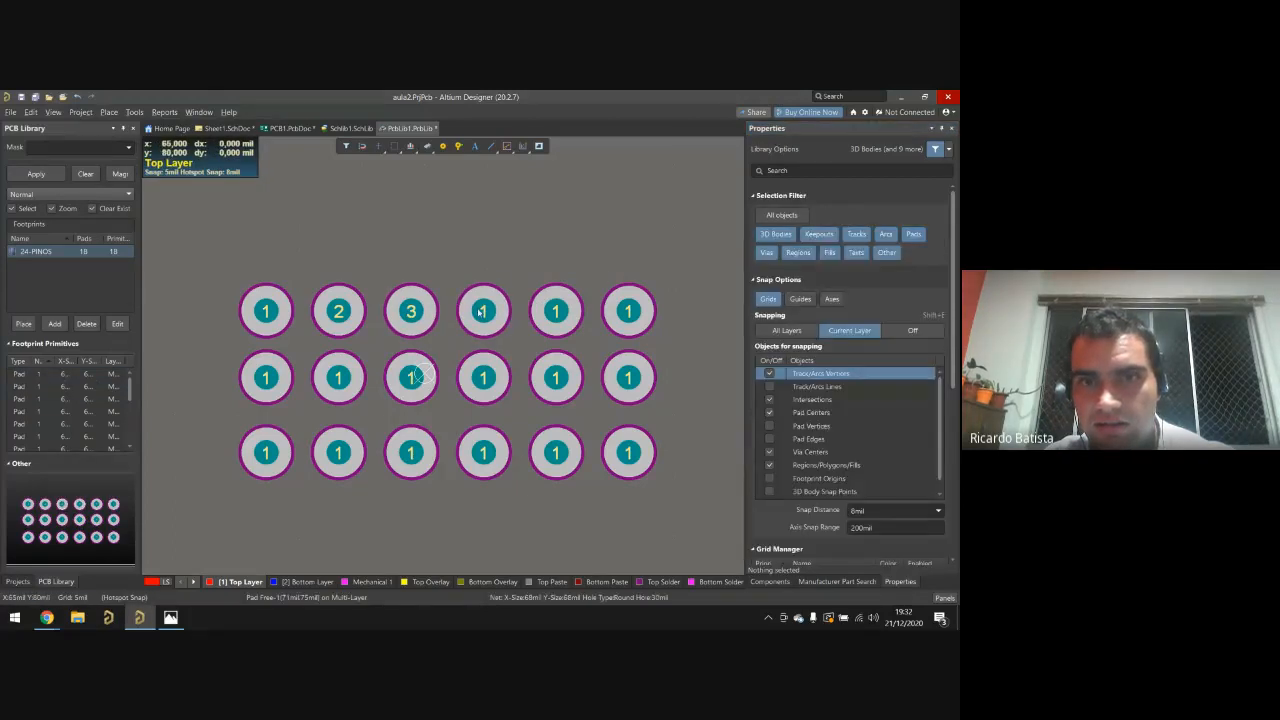
{"action": "left_click", "coordinate": [821, 217]}
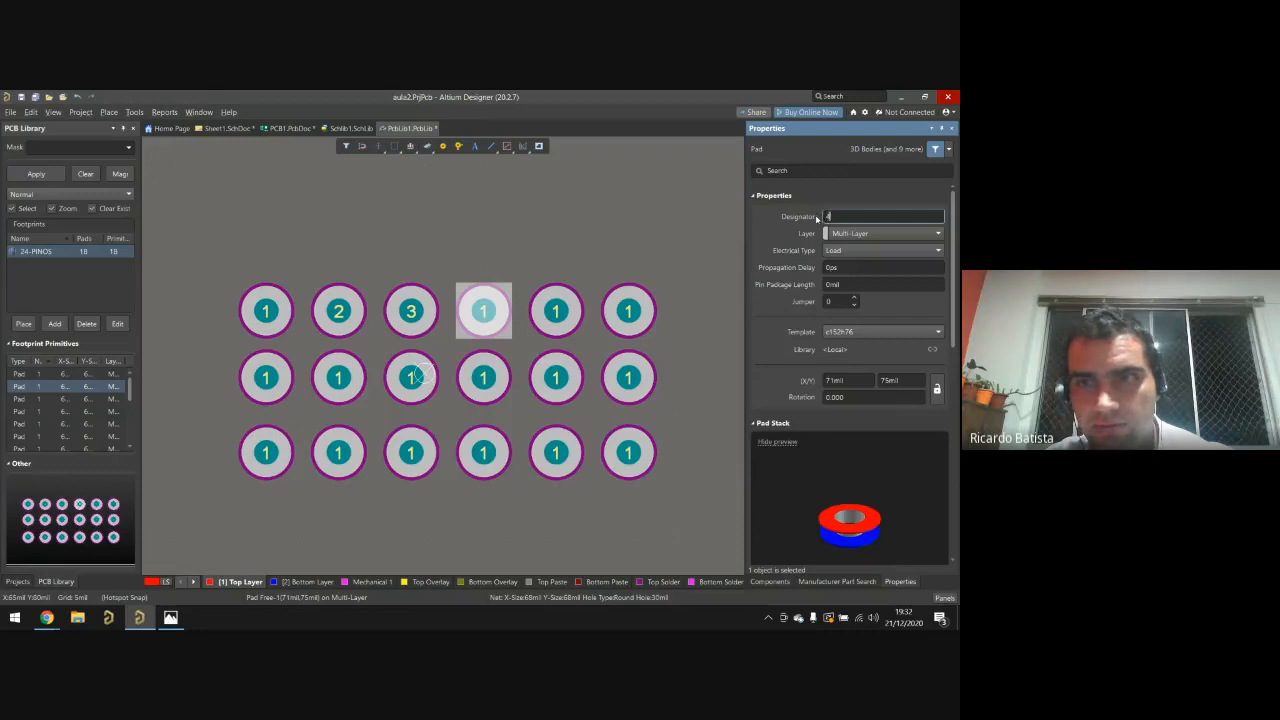
{"action": "left_click", "coordinate": [580, 300]}
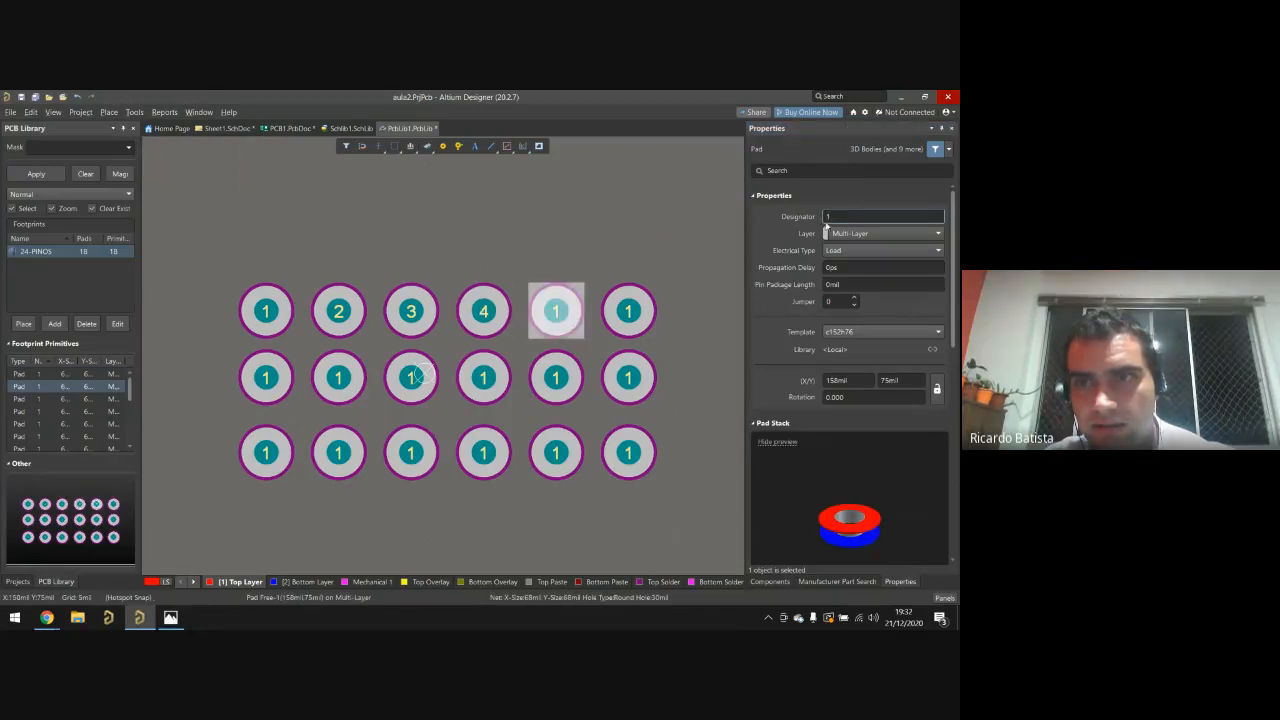
{"action": "left_click", "coordinate": [824, 217]}
{"action": "type", "text": "5"}
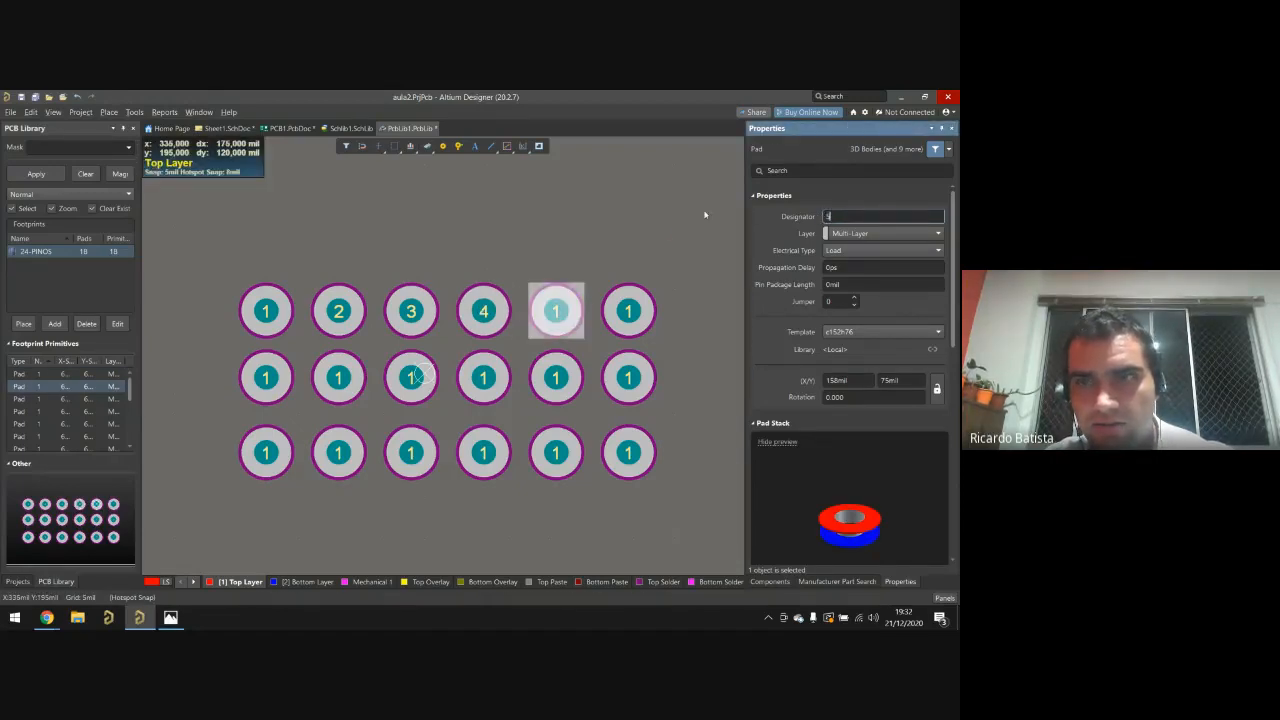
{"action": "left_click", "coordinate": [666, 286]}
{"action": "left_click", "coordinate": [645, 318]}
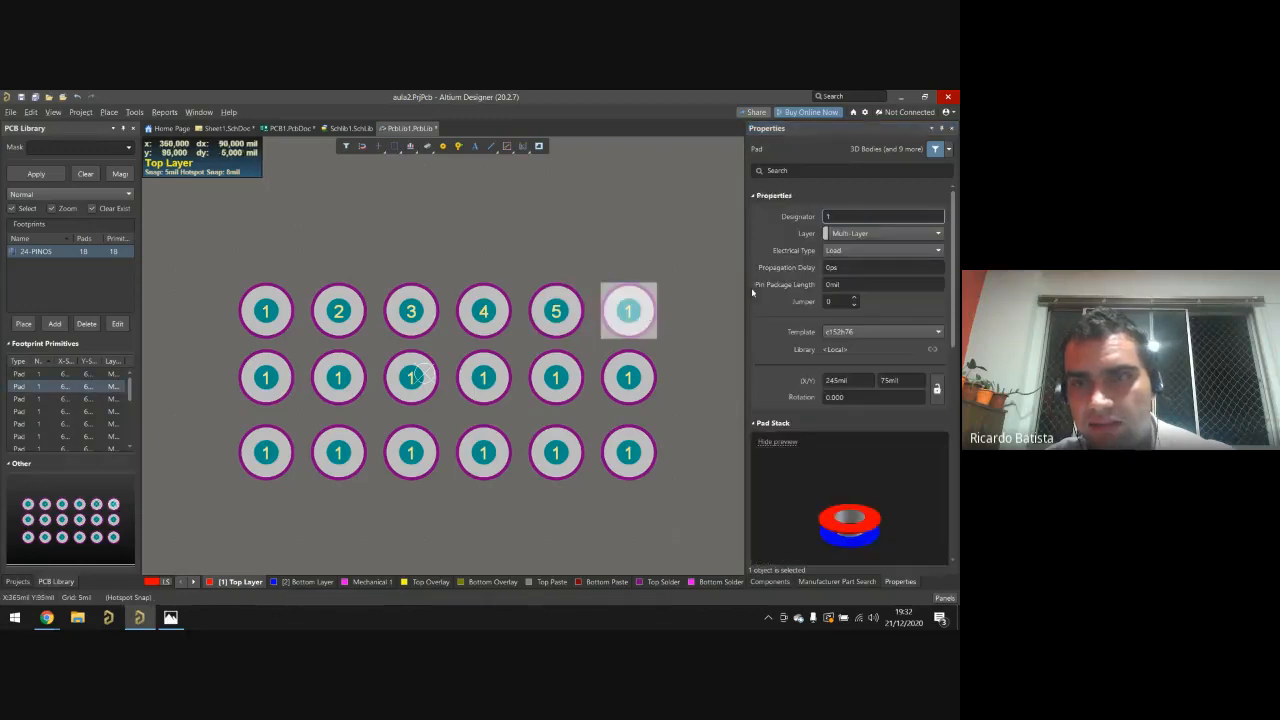
{"action": "left_click", "coordinate": [826, 216]}
{"action": "type", "text": "6"}
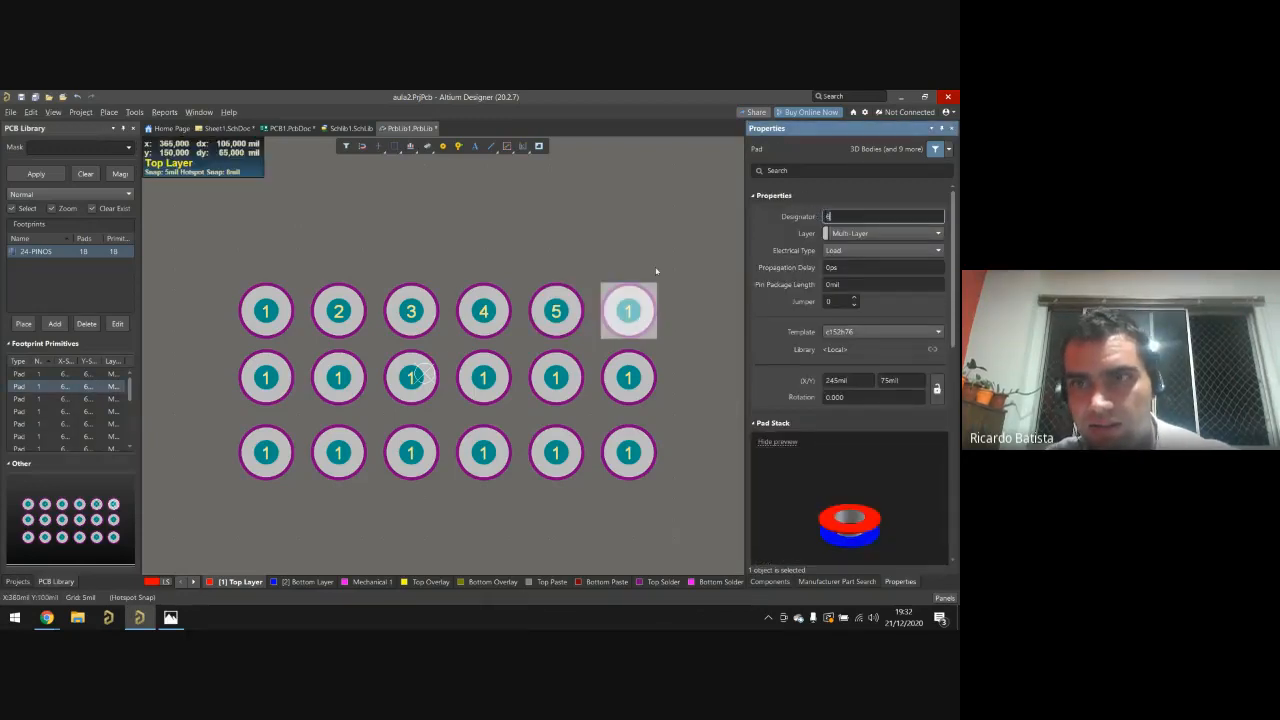
Step: Set the designators of the first and second pads in the middle row to 7 and 8
{"action": "left_click", "coordinate": [276, 374]}
{"action": "left_click", "coordinate": [312, 359]}
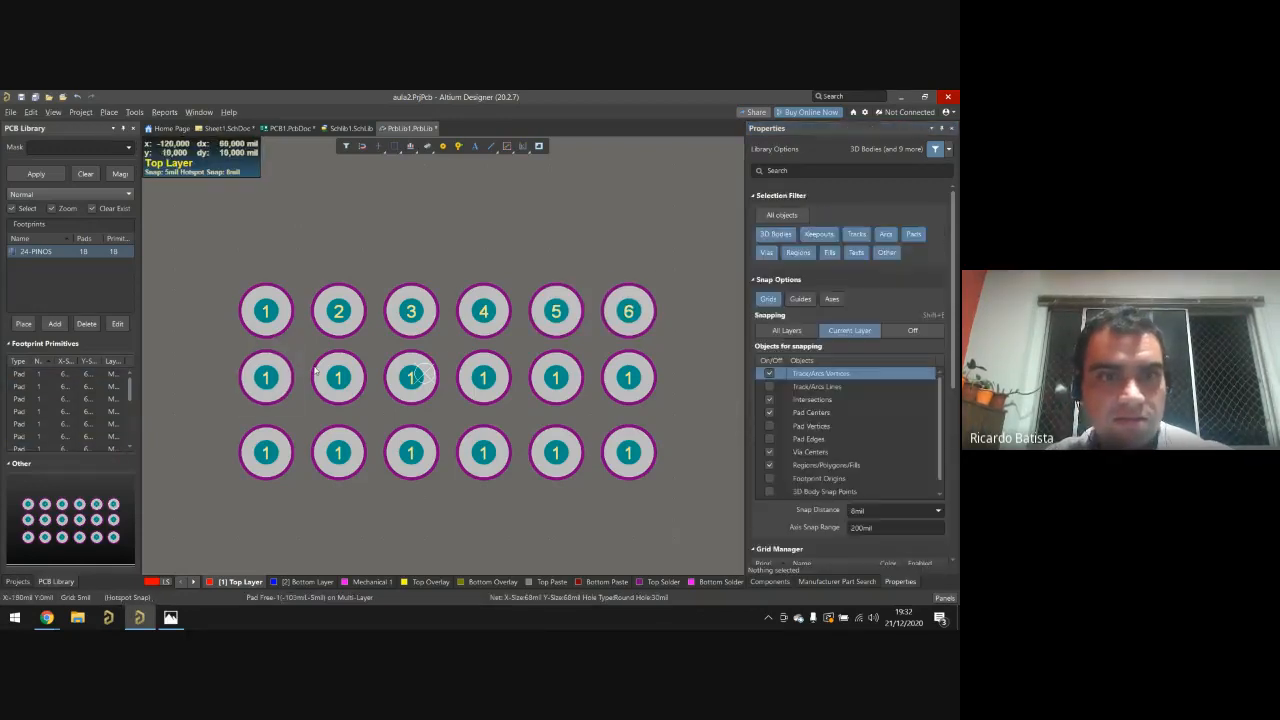
{"action": "left_click", "coordinate": [282, 377]}
{"action": "left_click", "coordinate": [829, 215]}
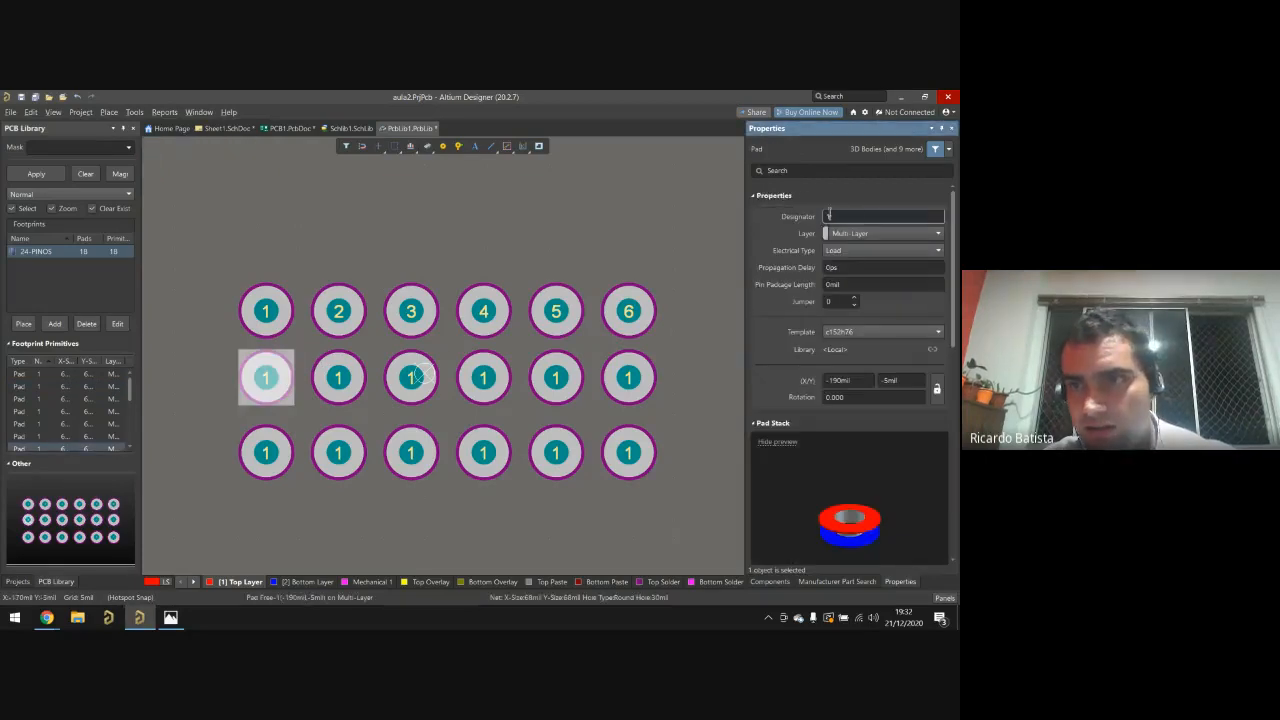
{"action": "type", "text": "7"}
{"action": "left_click", "coordinate": [334, 382]}
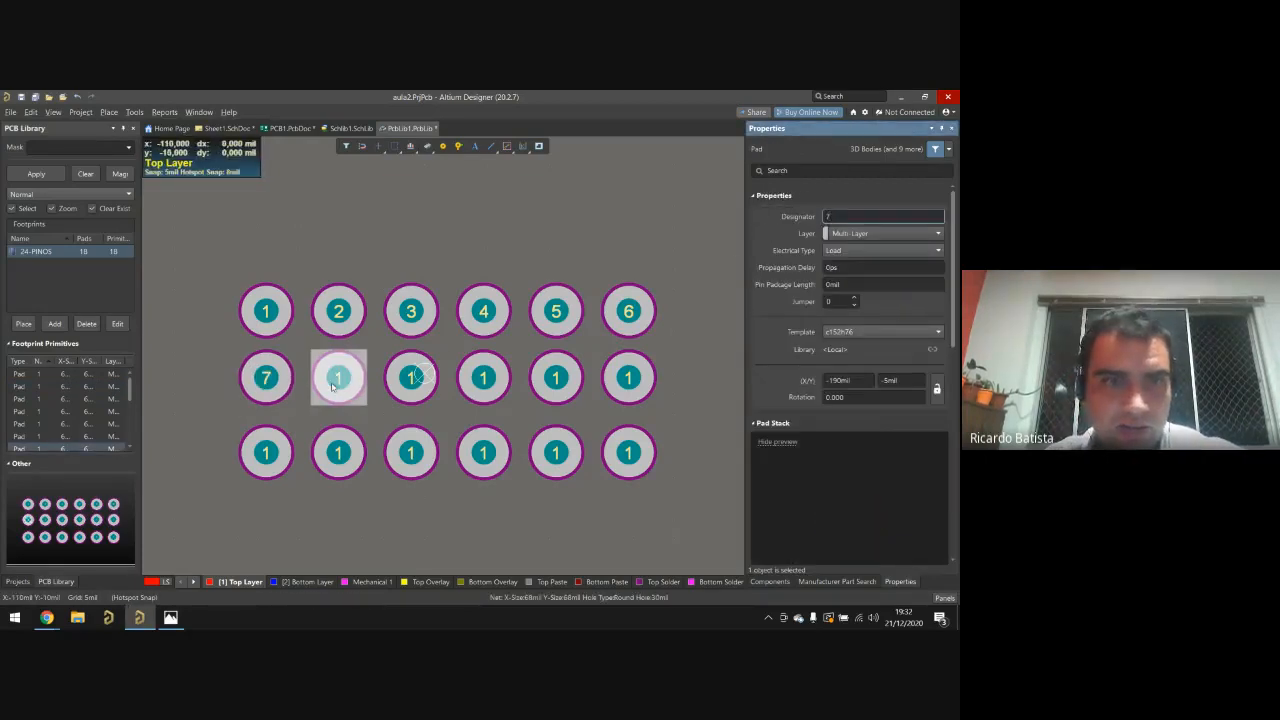
{"action": "left_click", "coordinate": [829, 215]}
{"action": "type", "text": "8"}
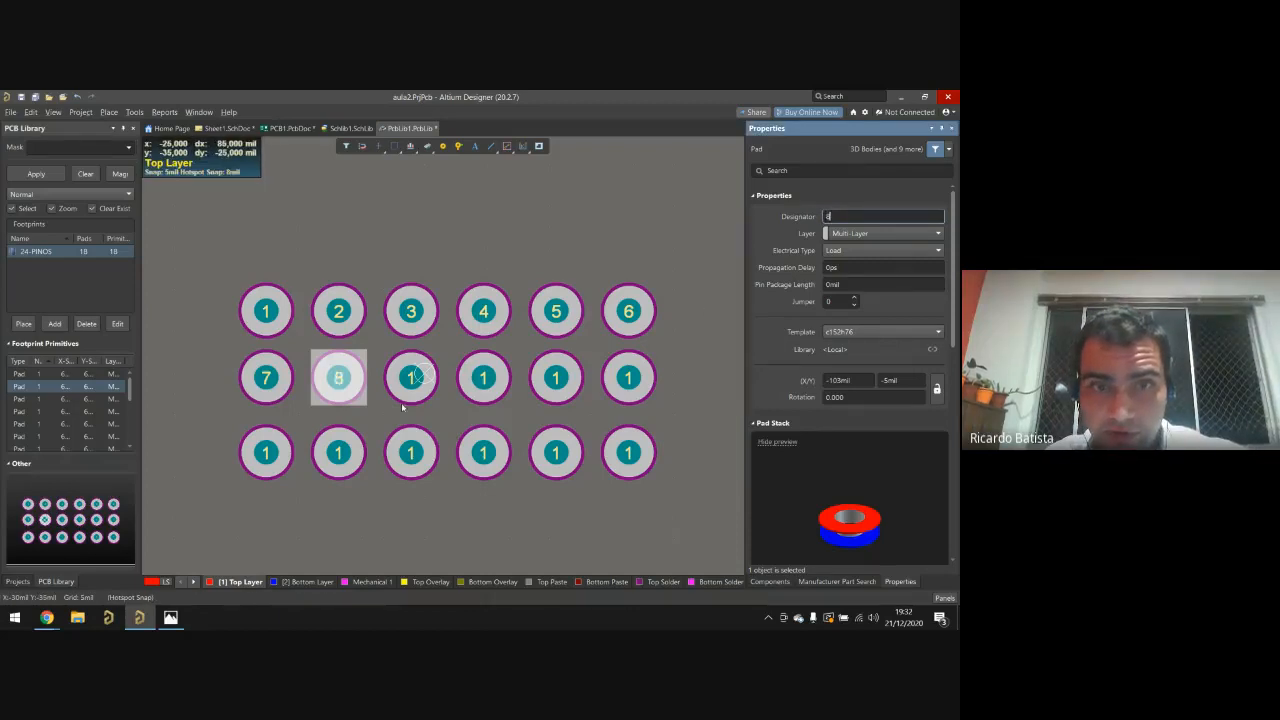
Step: Set the designators of the third and fourth pads in the middle row to 9 and 10
{"action": "left_click", "coordinate": [418, 392]}
{"action": "left_click", "coordinate": [418, 390]}
{"action": "left_click", "coordinate": [808, 215]}
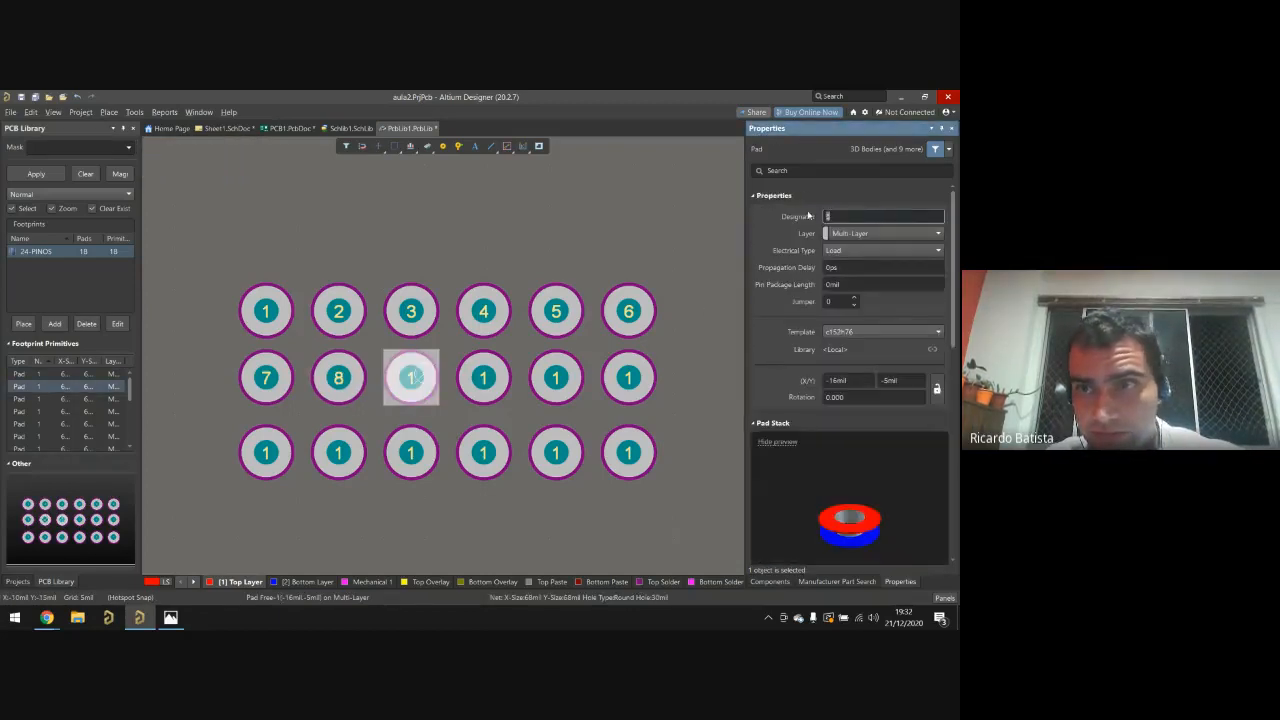
{"action": "type", "text": "9"}
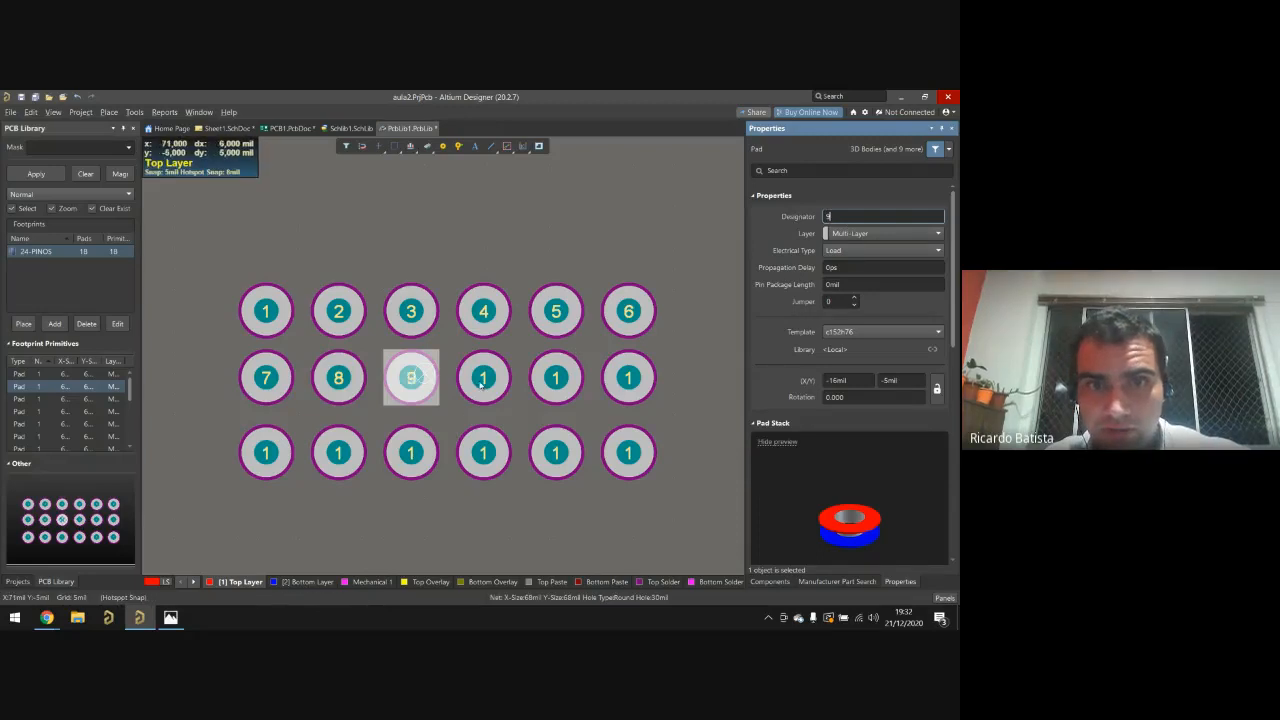
{"action": "left_click", "coordinate": [487, 378]}
{"action": "left_click", "coordinate": [864, 214]}
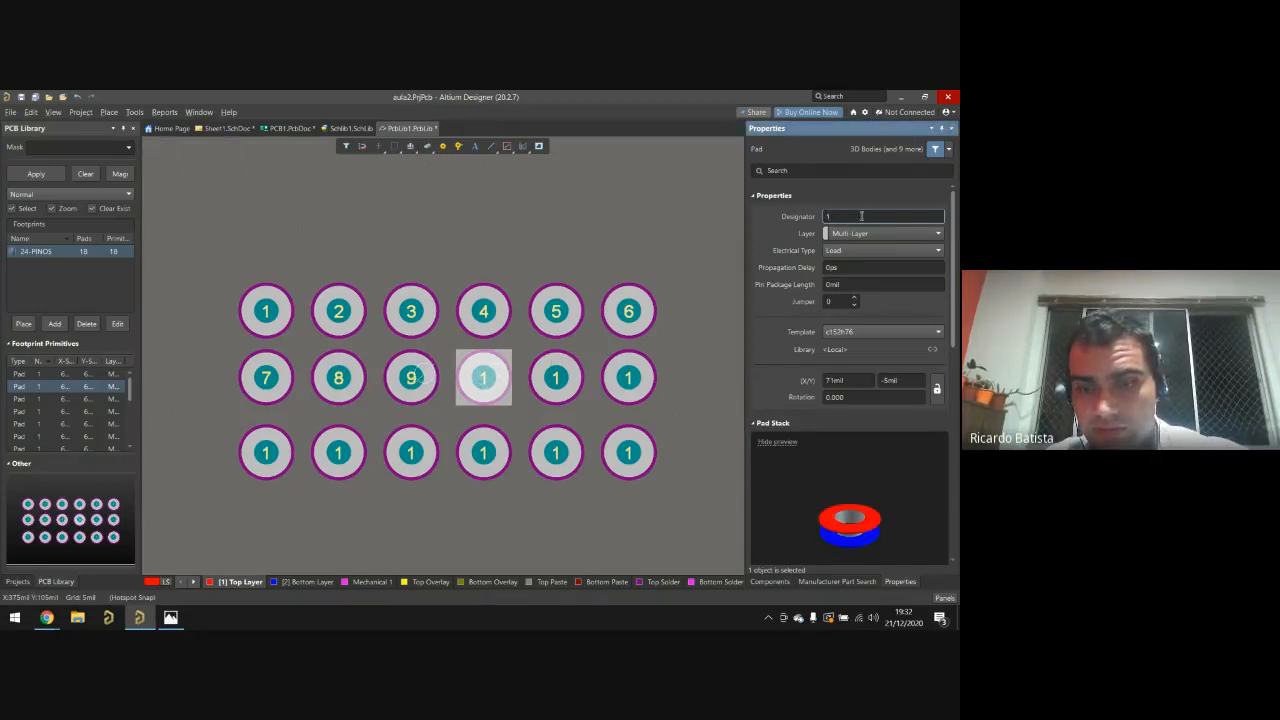
{"action": "type", "text": "10"}
{"action": "left_click", "coordinate": [556, 378]}
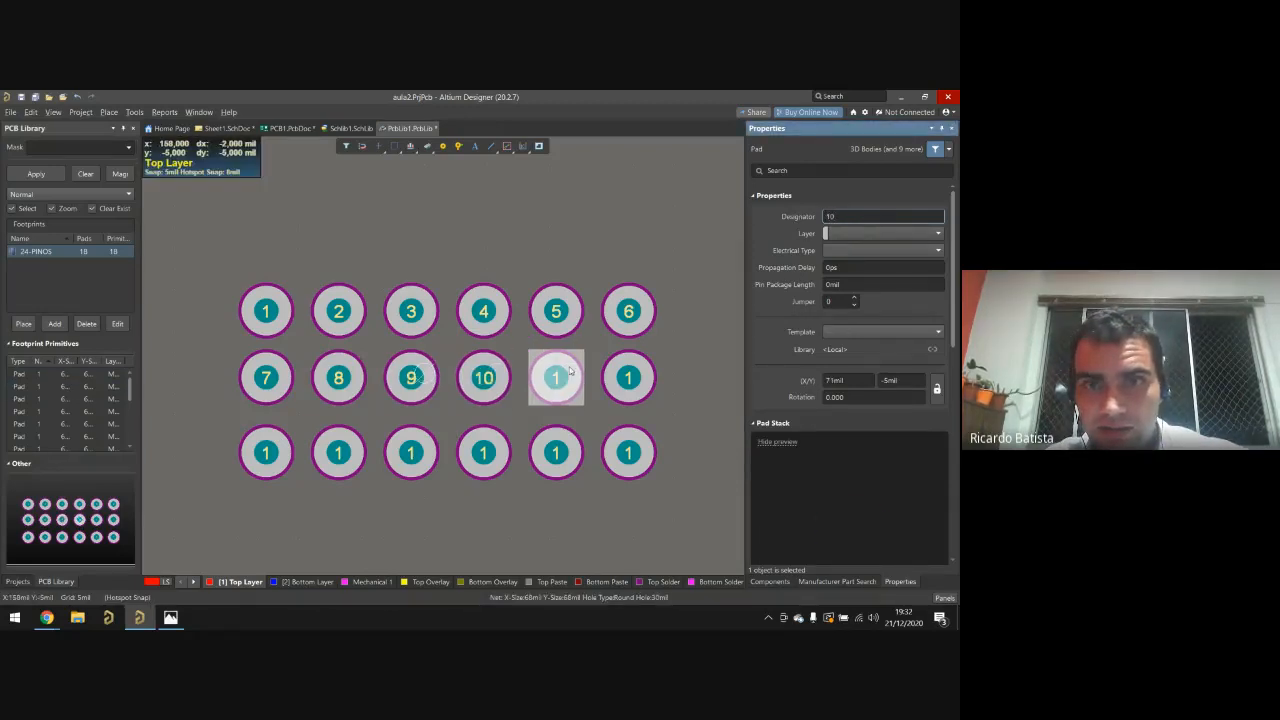
Step: Set the designators of the fifth and sixth pads in the middle row to 11 and 12
{"action": "left_click", "coordinate": [856, 215]}
{"action": "type", "text": "11"}
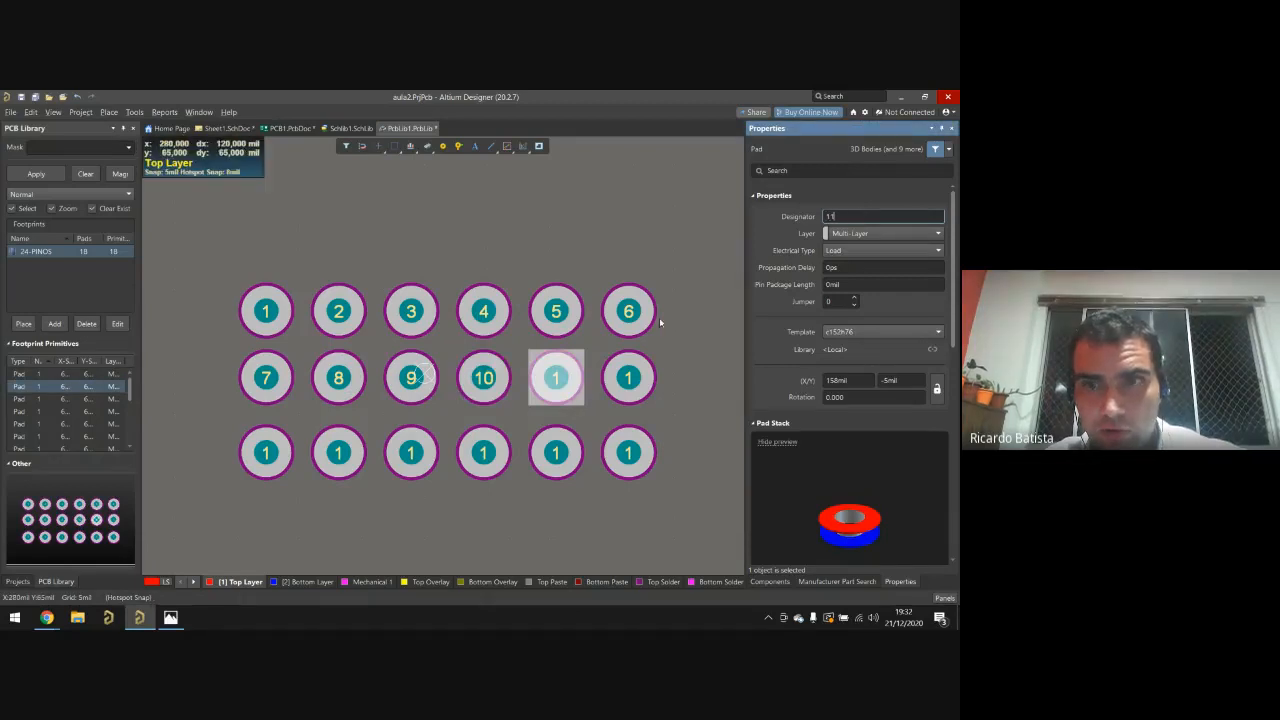
{"action": "left_click", "coordinate": [628, 378]}
{"action": "left_click", "coordinate": [868, 215]}
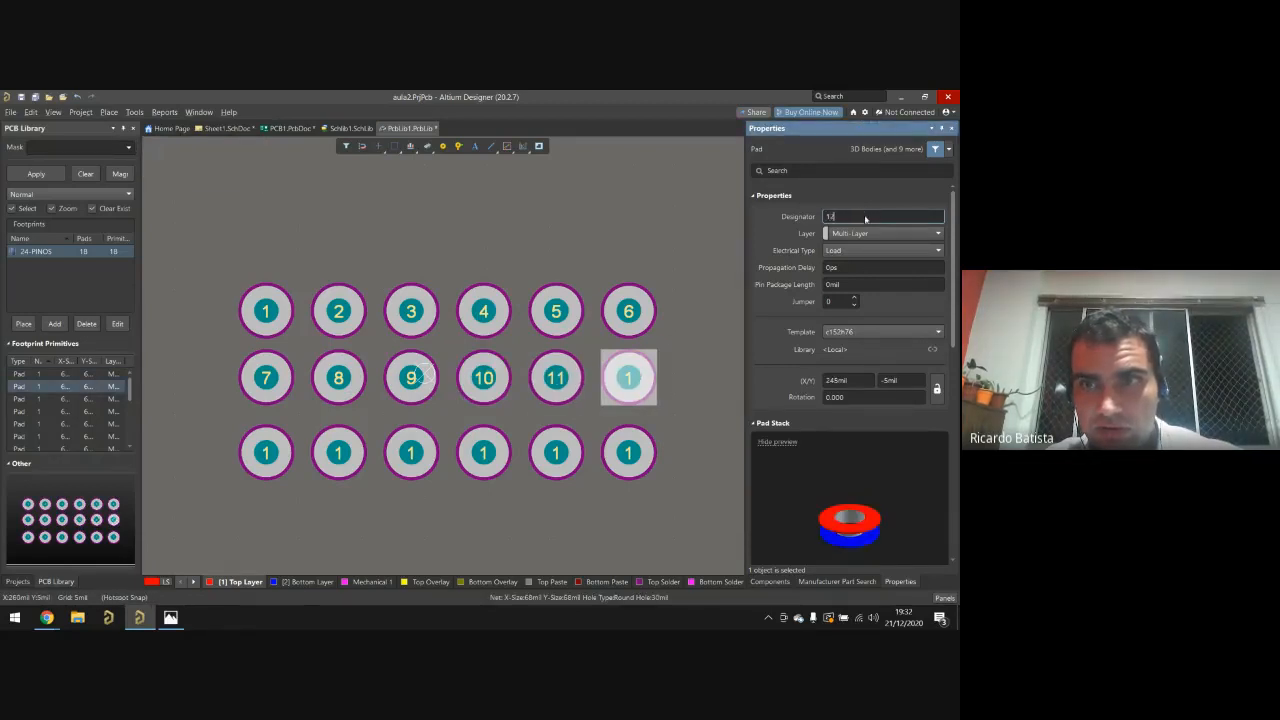
{"action": "type", "text": "12"}
Step: Set the designators of the first and second pads in the lower row to 13 and 14
{"action": "left_click", "coordinate": [292, 456]}
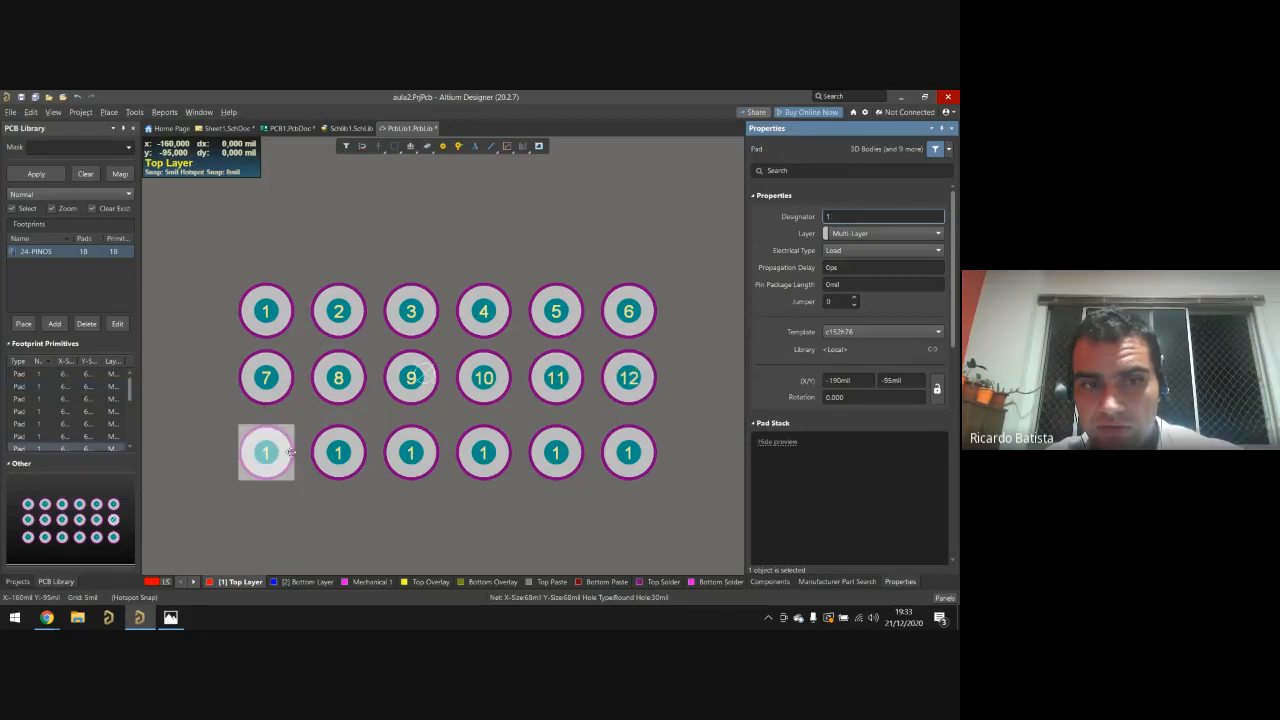
{"action": "left_click", "coordinate": [840, 216]}
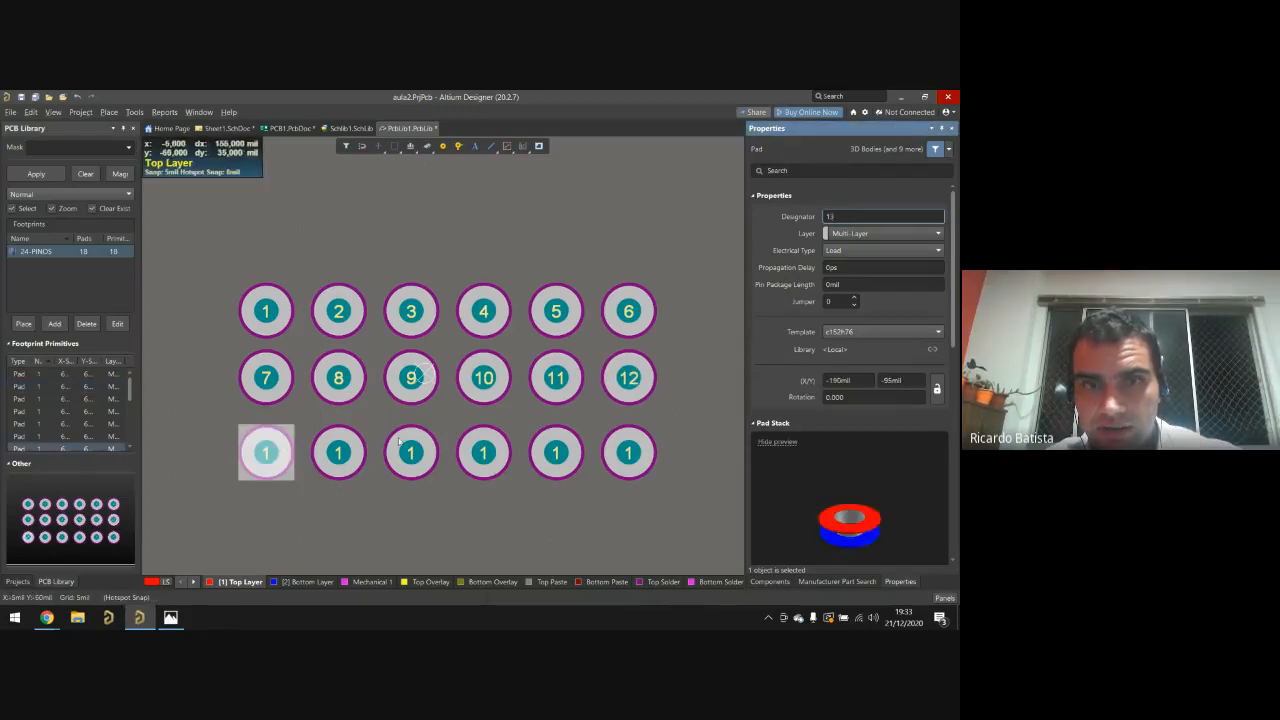
{"action": "left_click", "coordinate": [338, 455]}
{"action": "left_click", "coordinate": [826, 218]}
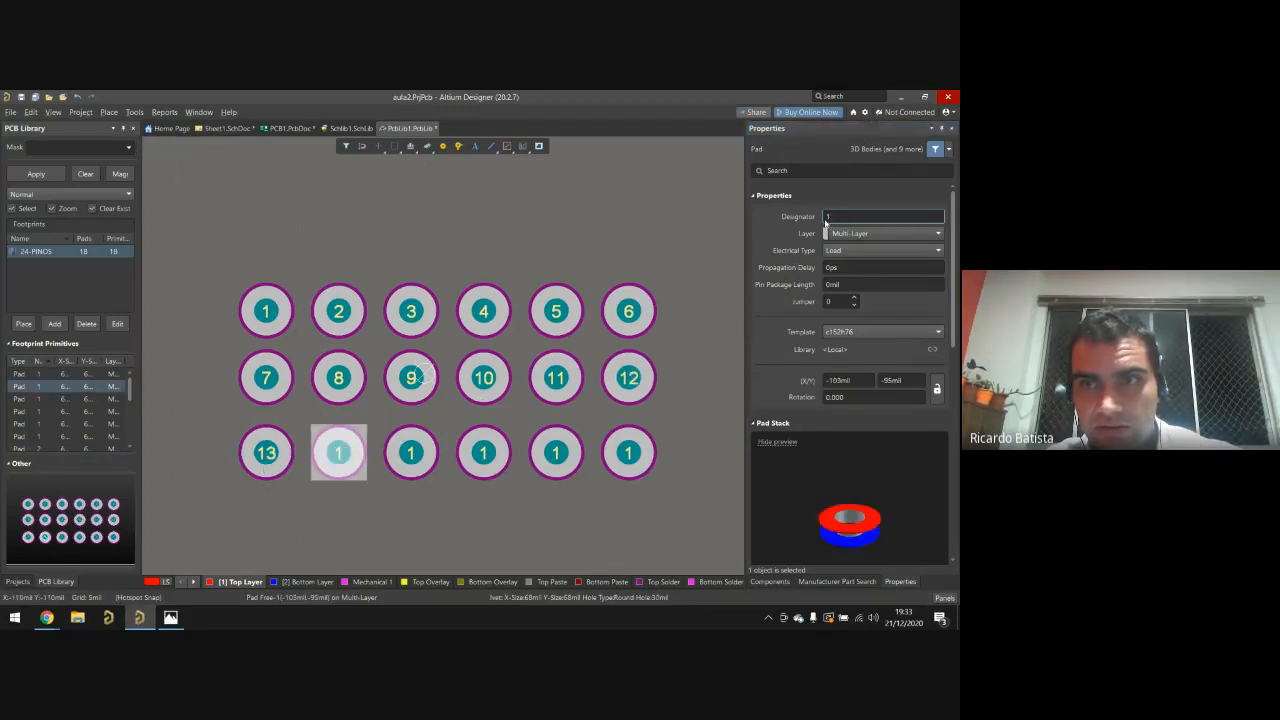
{"action": "type", "text": "4"}
{"action": "key", "text": "Return"}
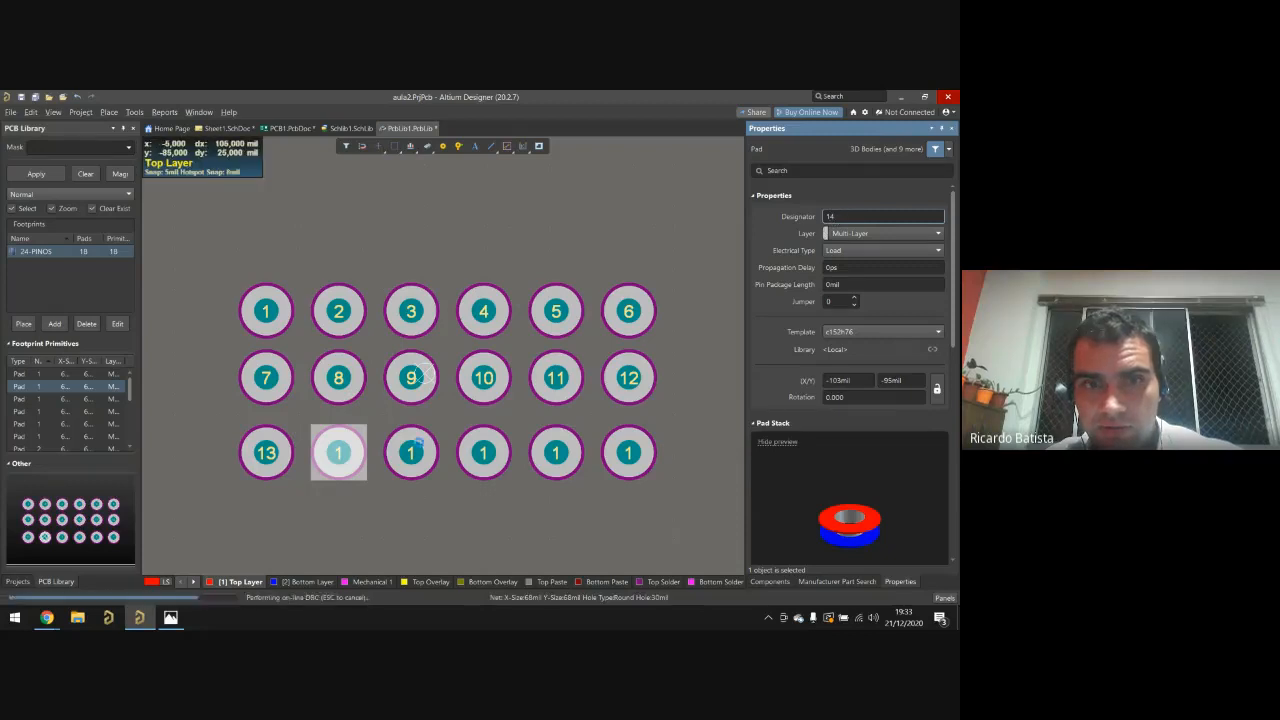
Step: Set the designators of the third and fourth pads in the lower row to 15 and 16
{"action": "left_click", "coordinate": [416, 450]}
{"action": "left_click", "coordinate": [848, 214]}
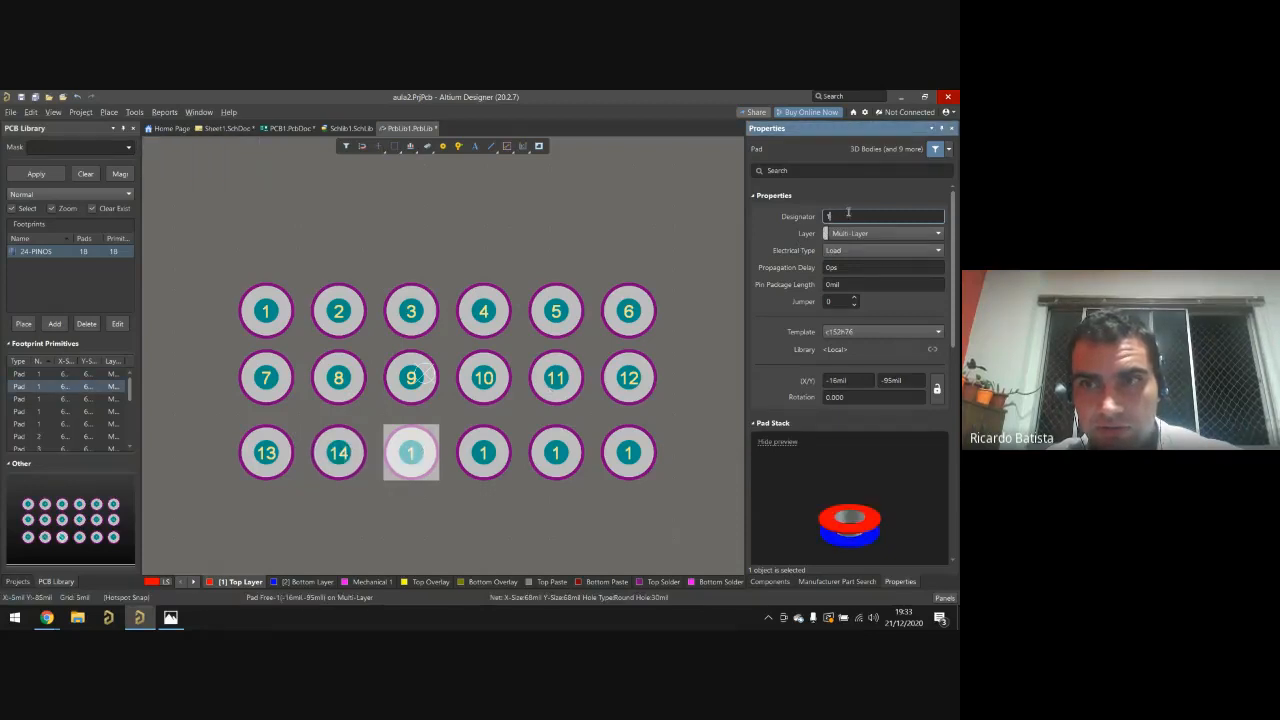
{"action": "type", "text": "5"}
{"action": "key", "text": "Return"}
{"action": "left_click", "coordinate": [483, 453]}
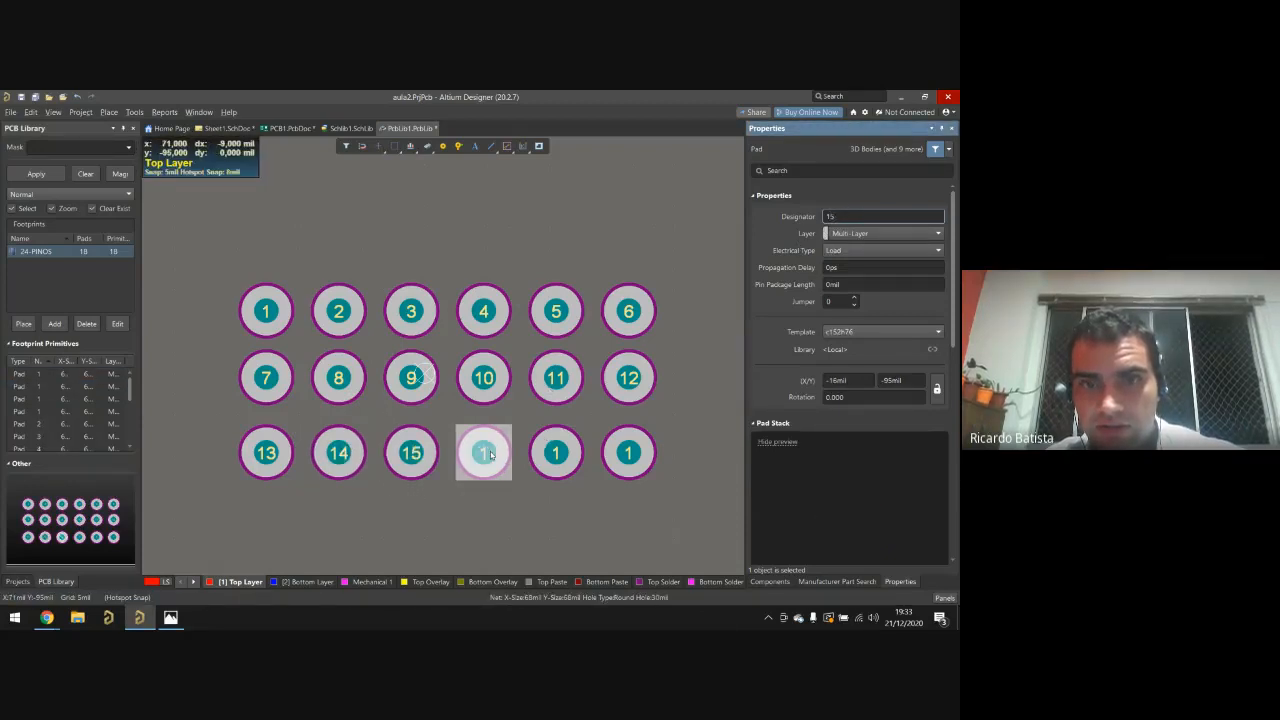
{"action": "left_click", "coordinate": [858, 216]}
{"action": "type", "text": "6"}
{"action": "key", "text": "Return"}
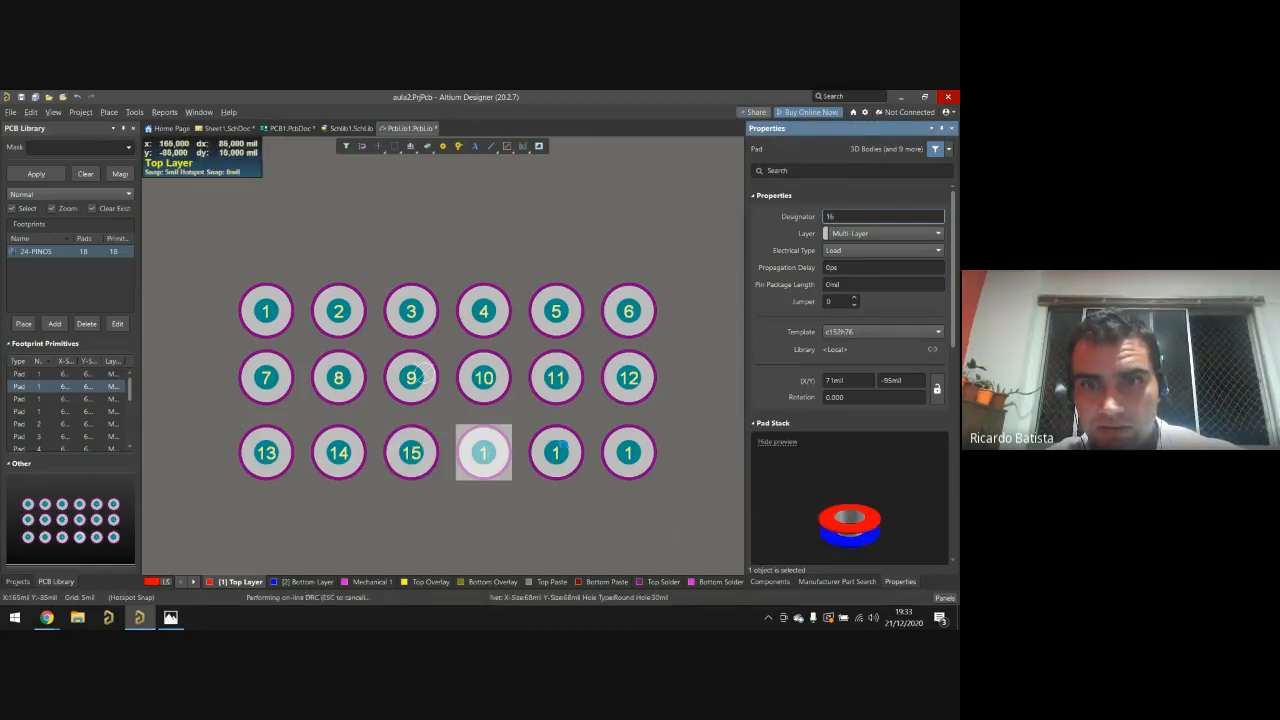
Step: Set the designators of the fifth and sixth pads in the lower row to 17 and 18
{"action": "left_click", "coordinate": [556, 453]}
{"action": "left_click", "coordinate": [858, 216]}
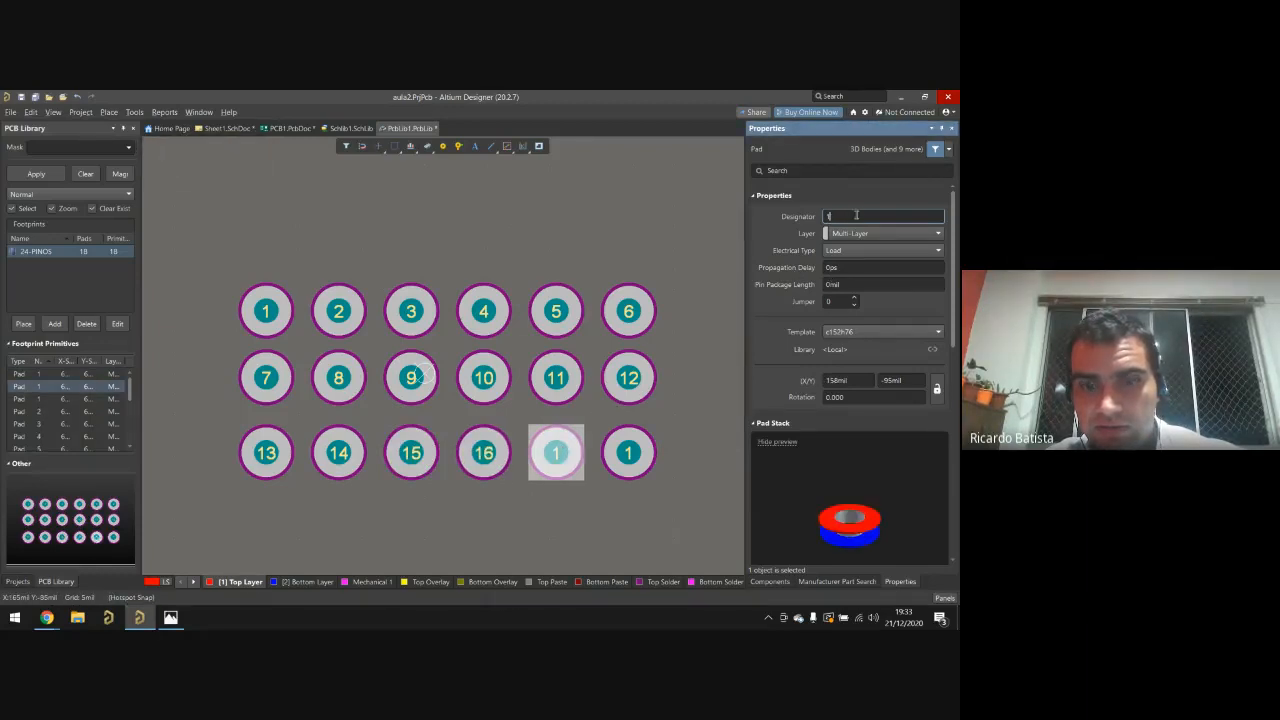
{"action": "type", "text": "7"}
{"action": "key", "text": "Return"}
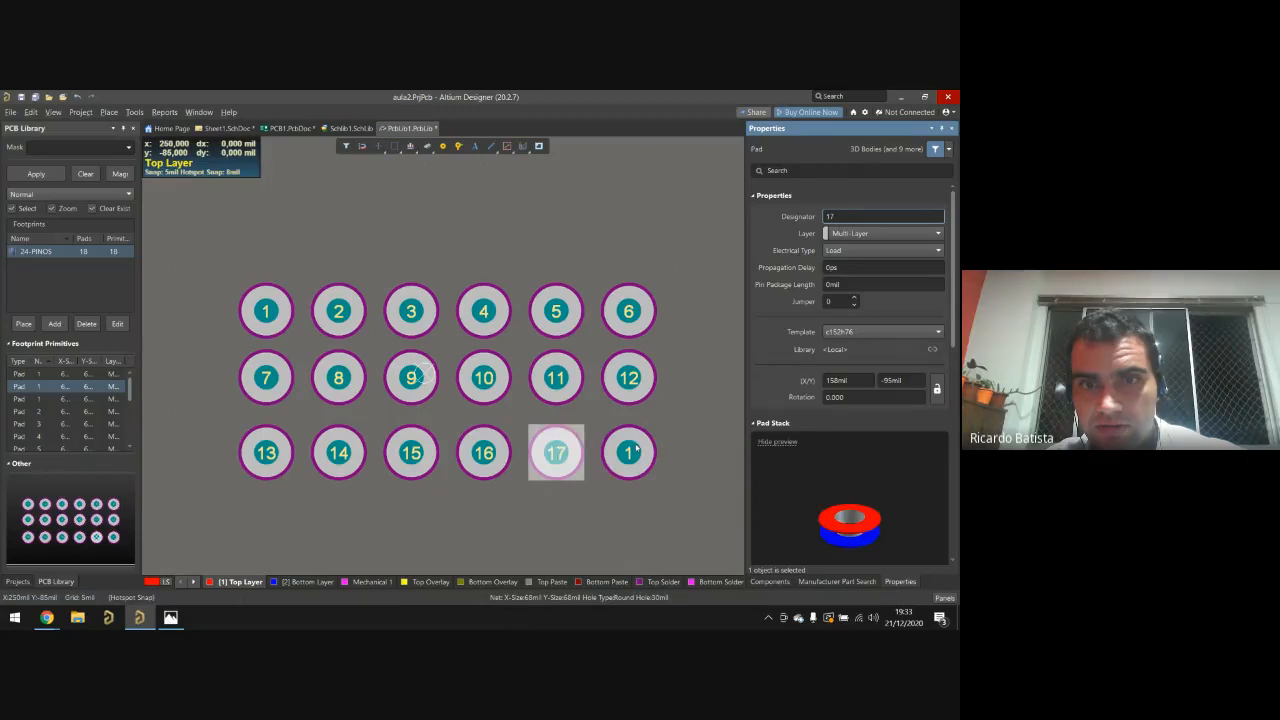
{"action": "left_click", "coordinate": [628, 453]}
{"action": "left_click", "coordinate": [871, 216]}
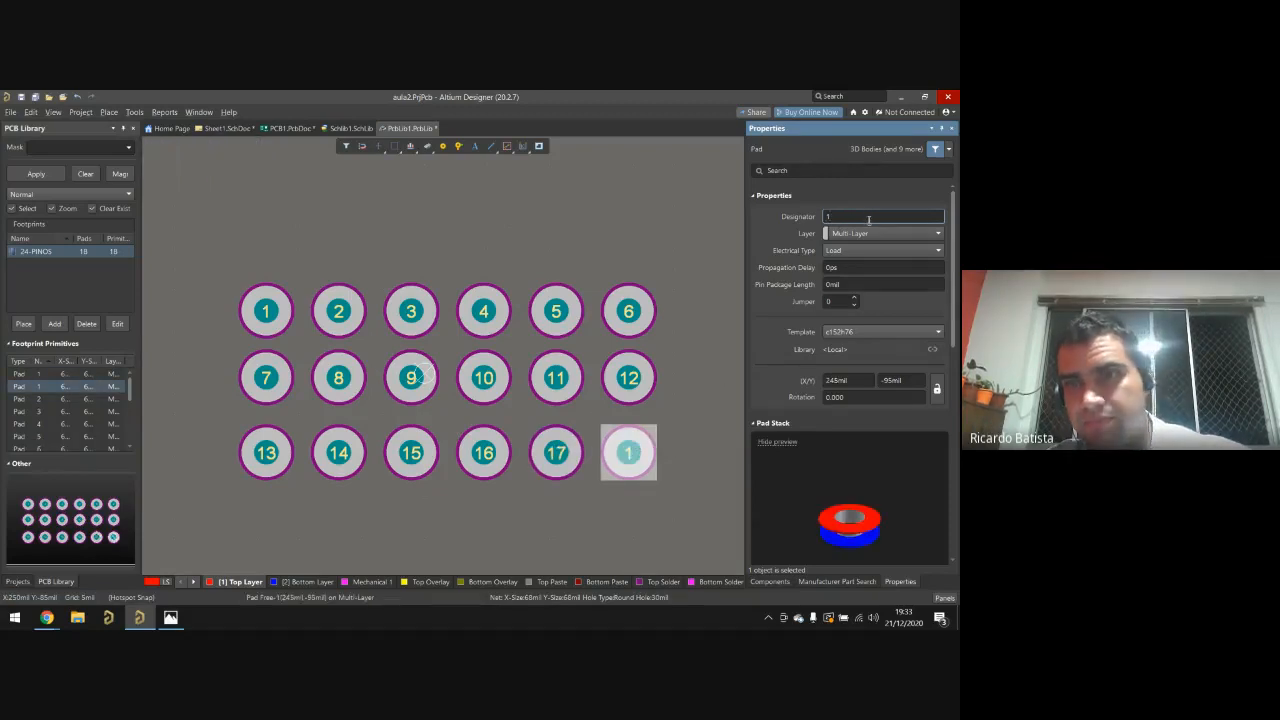
{"action": "type", "text": "8"}
{"action": "left_click", "coordinate": [405, 418]}
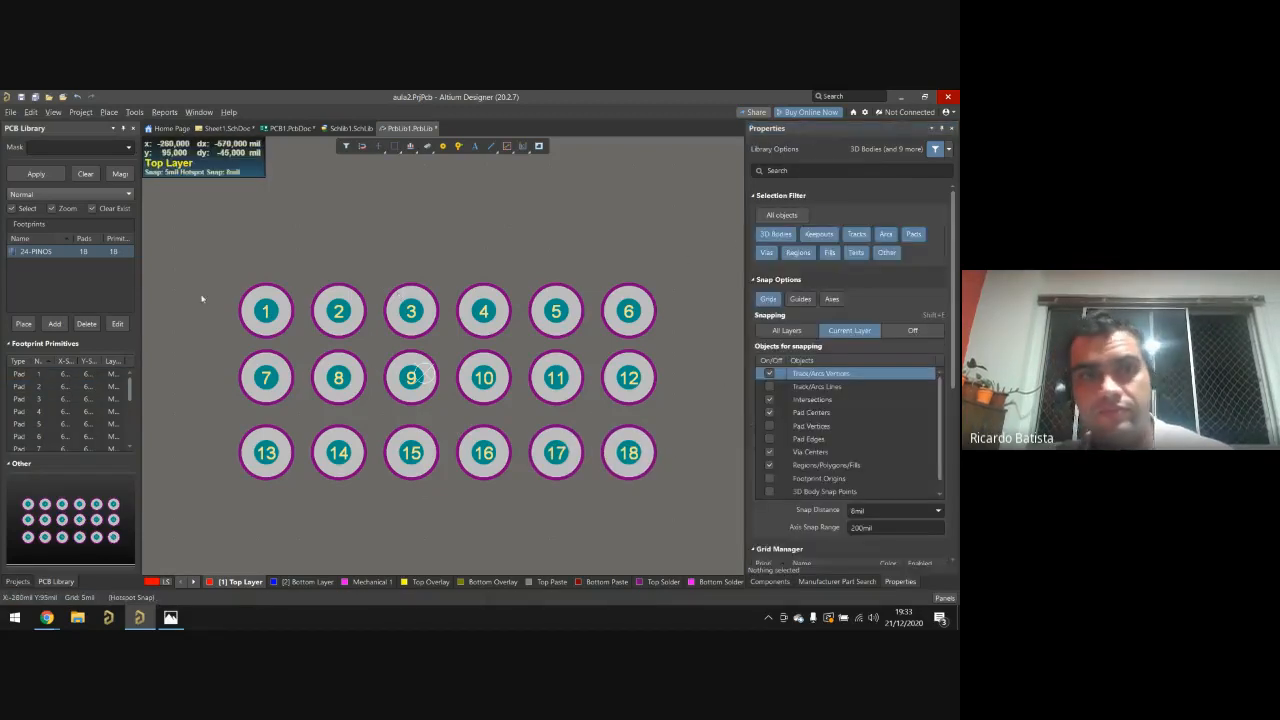
Step: Copy the row of pads 13 to 18 with pad 7 as reference point and paste it at pad 13 as a fourth row
{"action": "left_click_drag", "start_coordinate": [210, 497], "coordinate": [690, 410]}
{"action": "key", "text": "ctrl+c"}
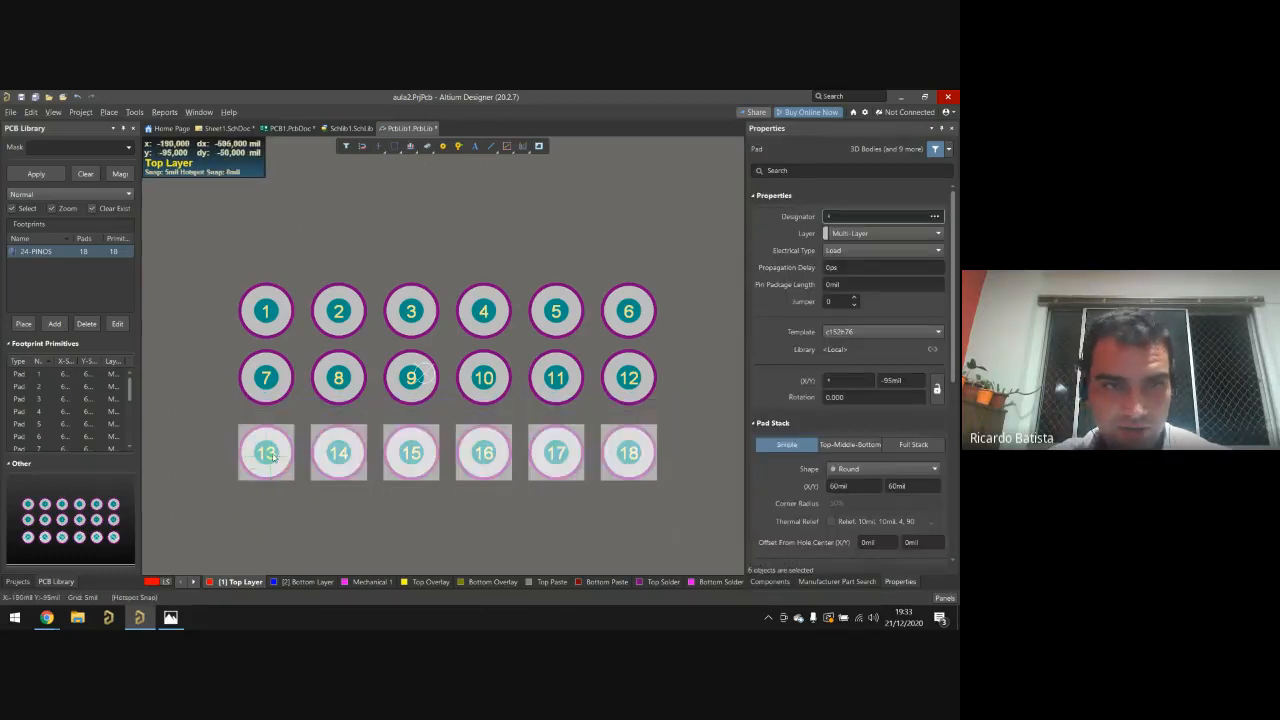
{"action": "left_click", "coordinate": [266, 378]}
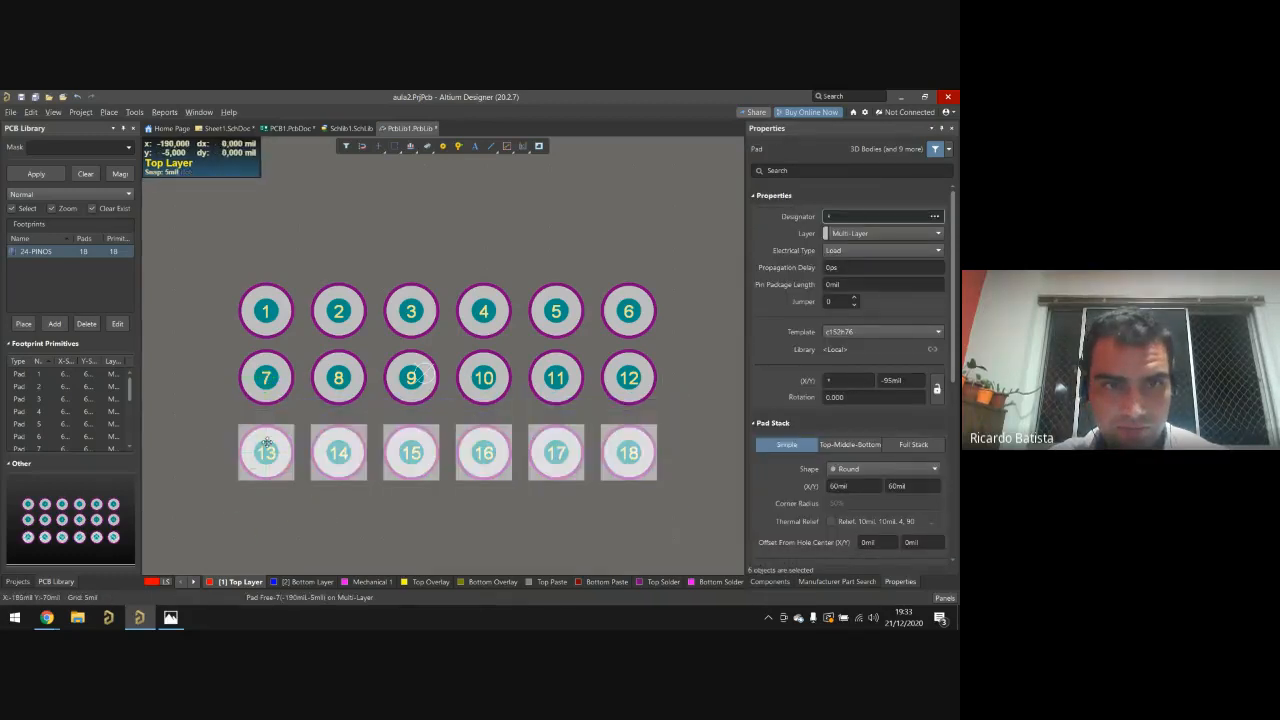
{"action": "key", "text": "ctrl+v"}
{"action": "left_click", "coordinate": [266, 453]}
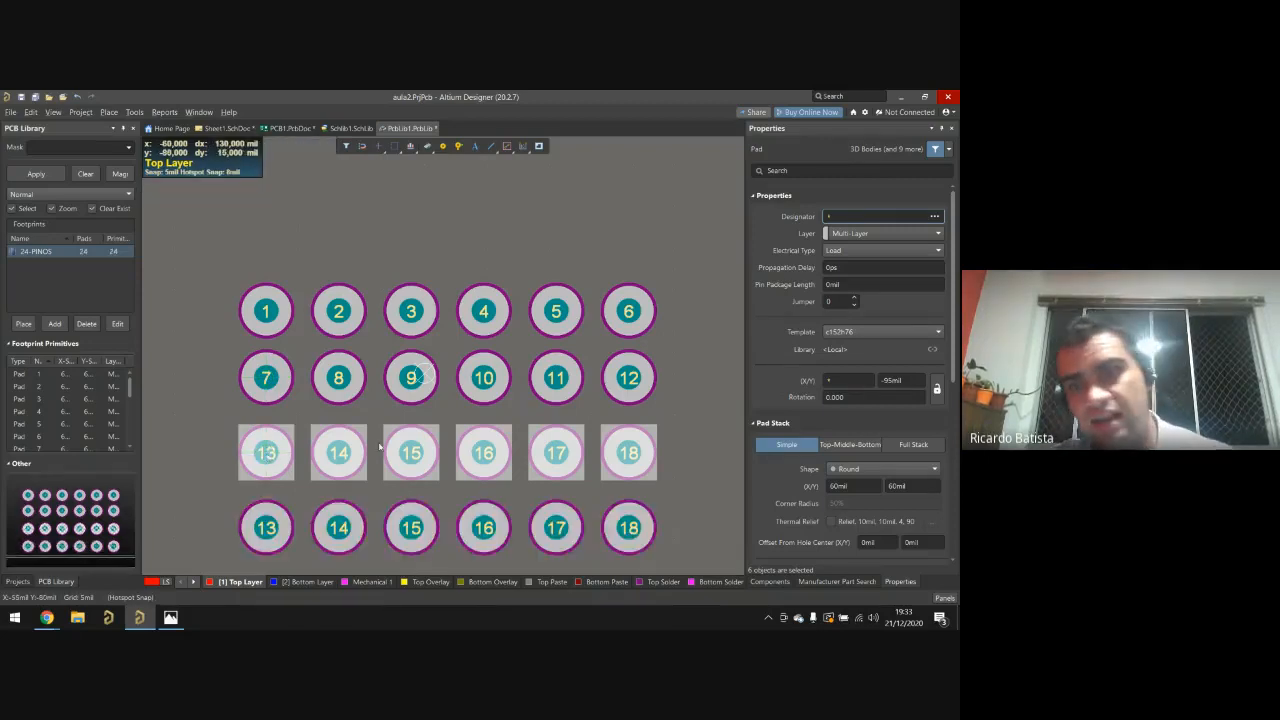
Step: Delete the pasted fourth row of pads
{"action": "scroll", "coordinate": [576, 514], "scroll_direction": "down", "scroll_amount": 3}
{"action": "left_click_drag", "start_coordinate": [692, 478], "coordinate": [193, 384]}
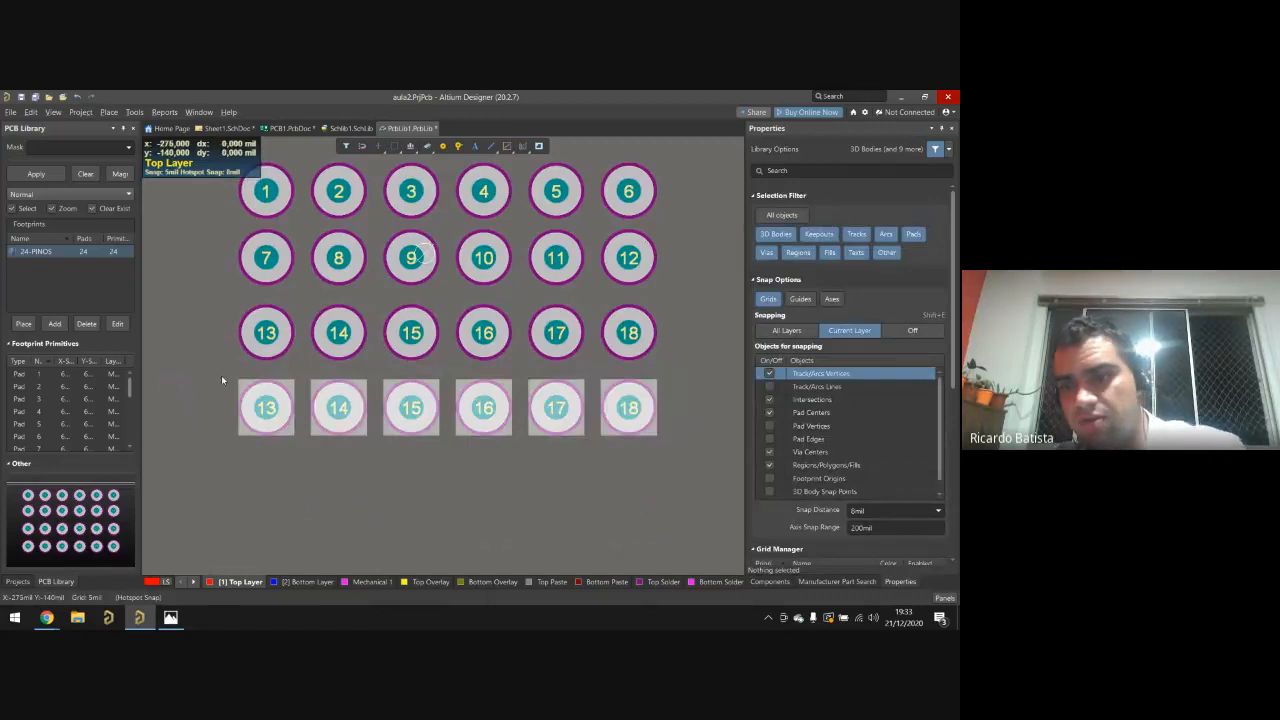
{"action": "key", "text": "Delete"}
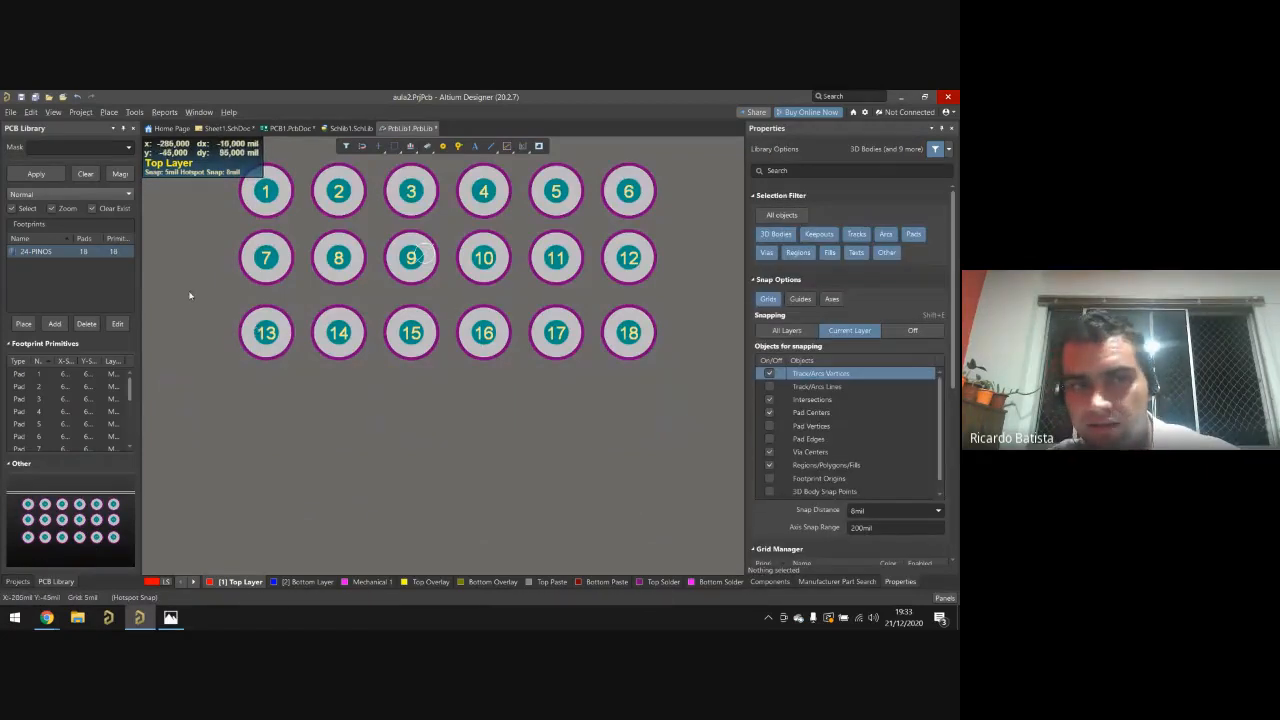
Step: Duplicate the row of pads 13 to 18 below itself, using pad 7's centre as copy reference and pad 13's centre as paste point
{"action": "left_click_drag", "start_coordinate": [205, 295], "coordinate": [687, 413]}
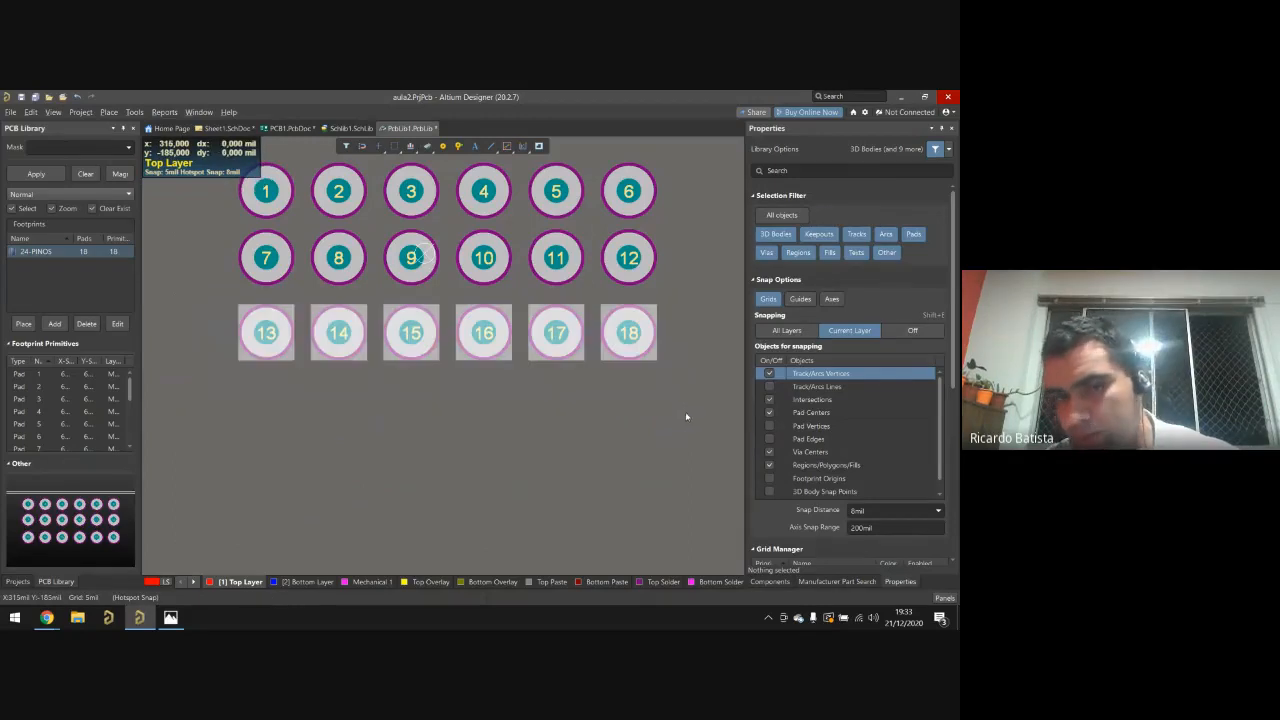
{"action": "key", "text": "ctrl+c"}
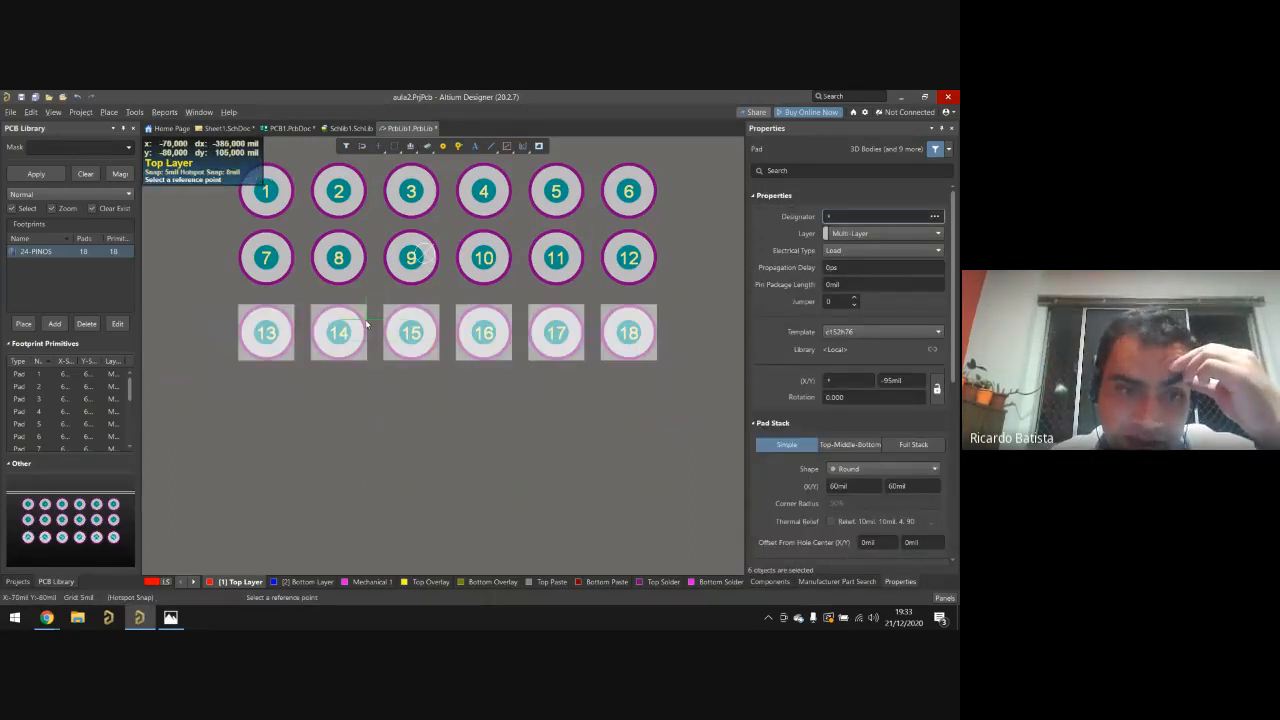
{"action": "scroll", "coordinate": [302, 561], "scroll_direction": "up", "scroll_amount": 2}
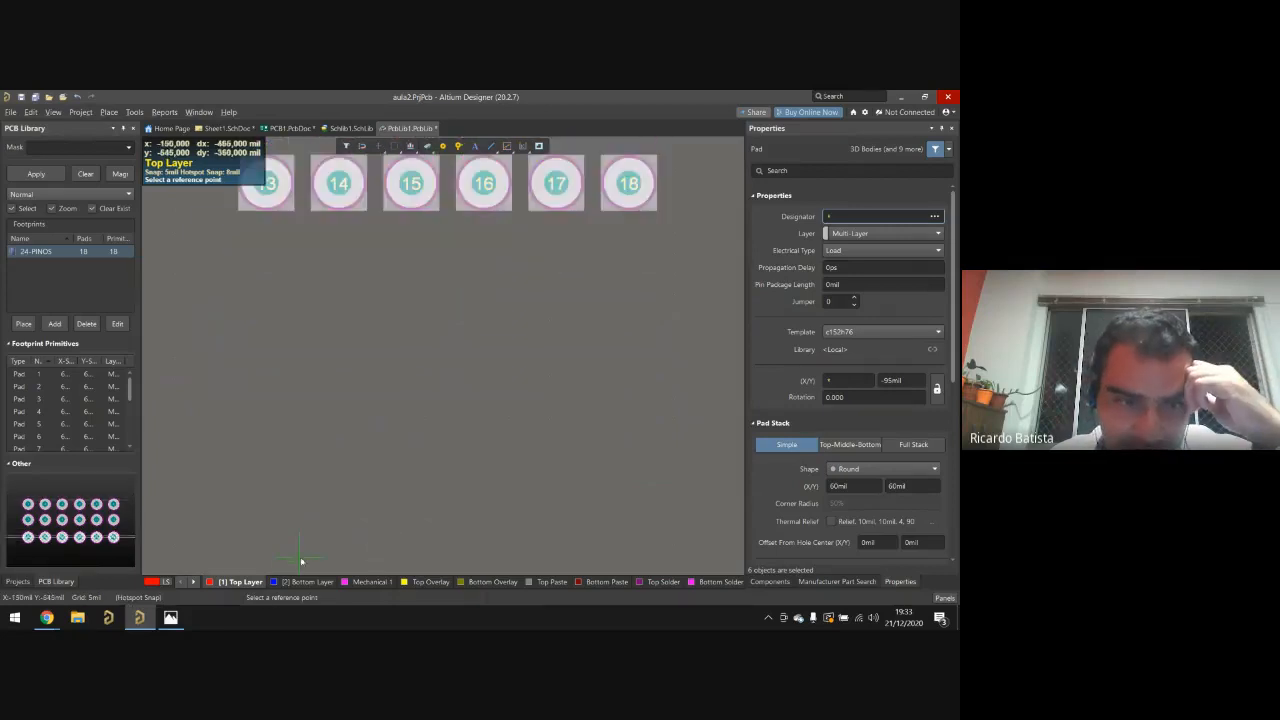
{"action": "scroll", "coordinate": [297, 544], "scroll_direction": "up", "scroll_amount": 2}
{"action": "scroll", "coordinate": [312, 495], "scroll_direction": "down", "scroll_amount": 2}
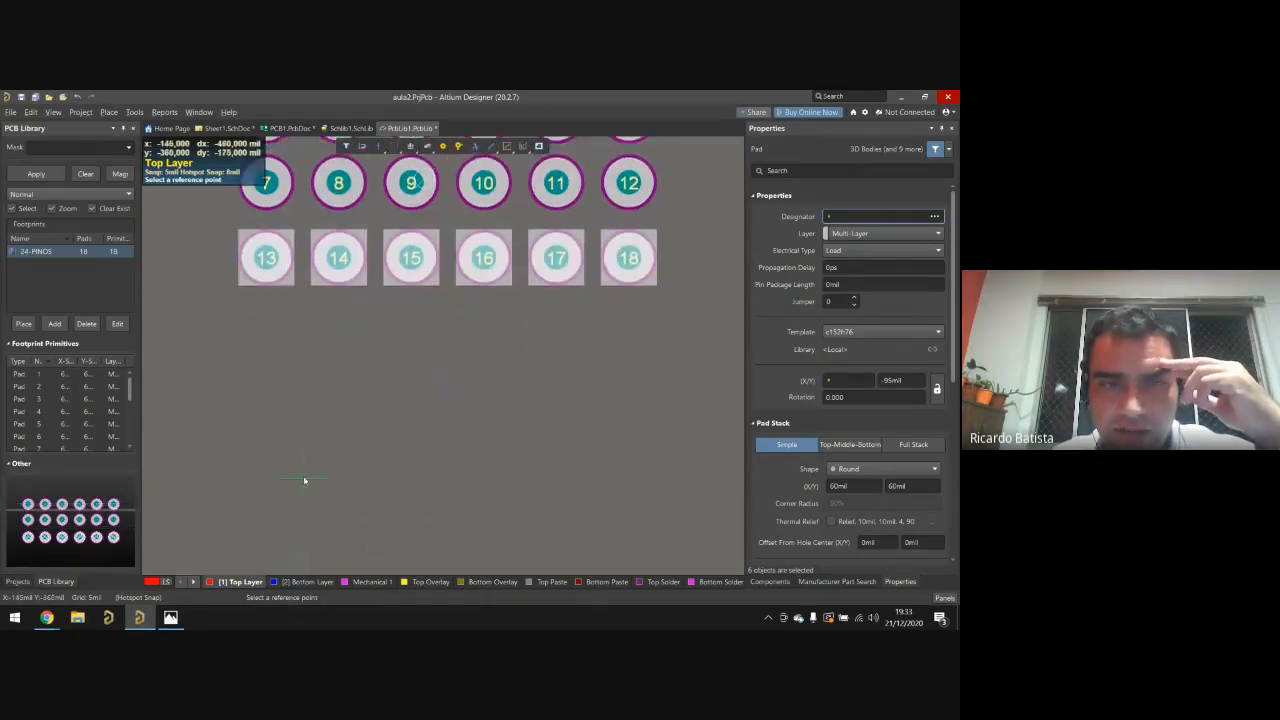
{"action": "scroll", "coordinate": [307, 478], "scroll_direction": "up", "scroll_amount": 3}
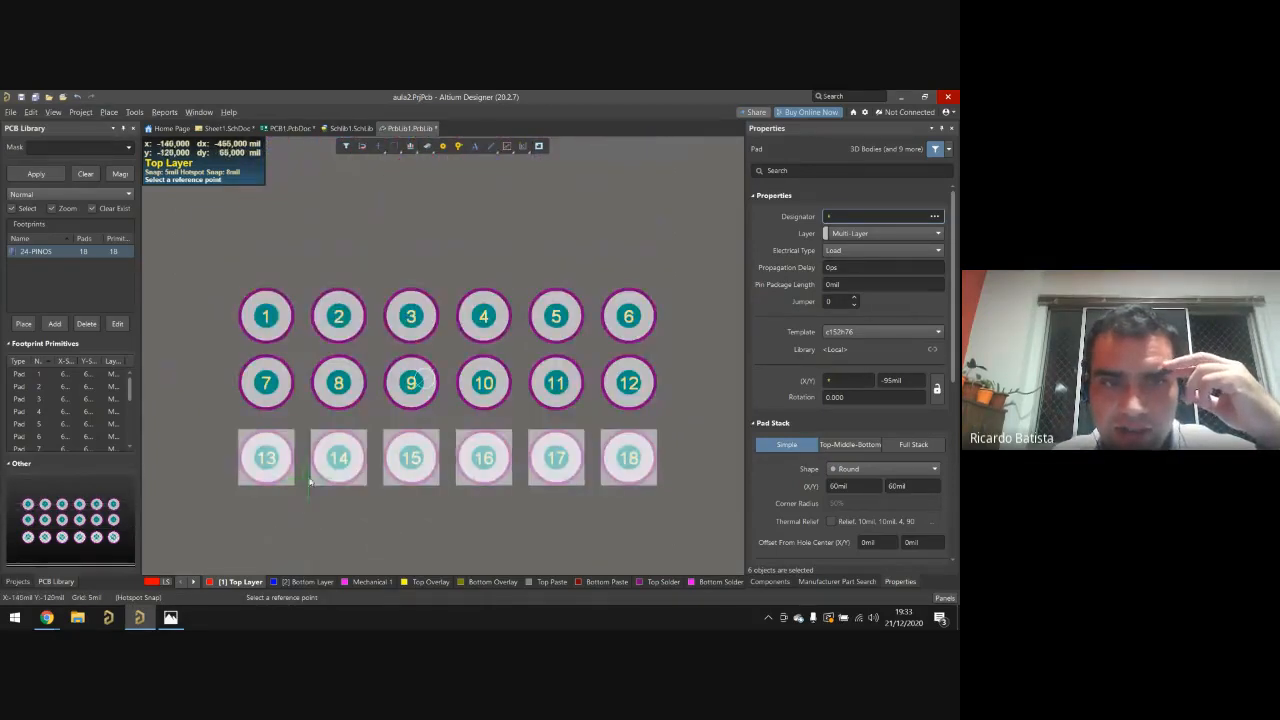
{"action": "left_click", "coordinate": [266, 383]}
{"action": "left_click", "coordinate": [307, 535]}
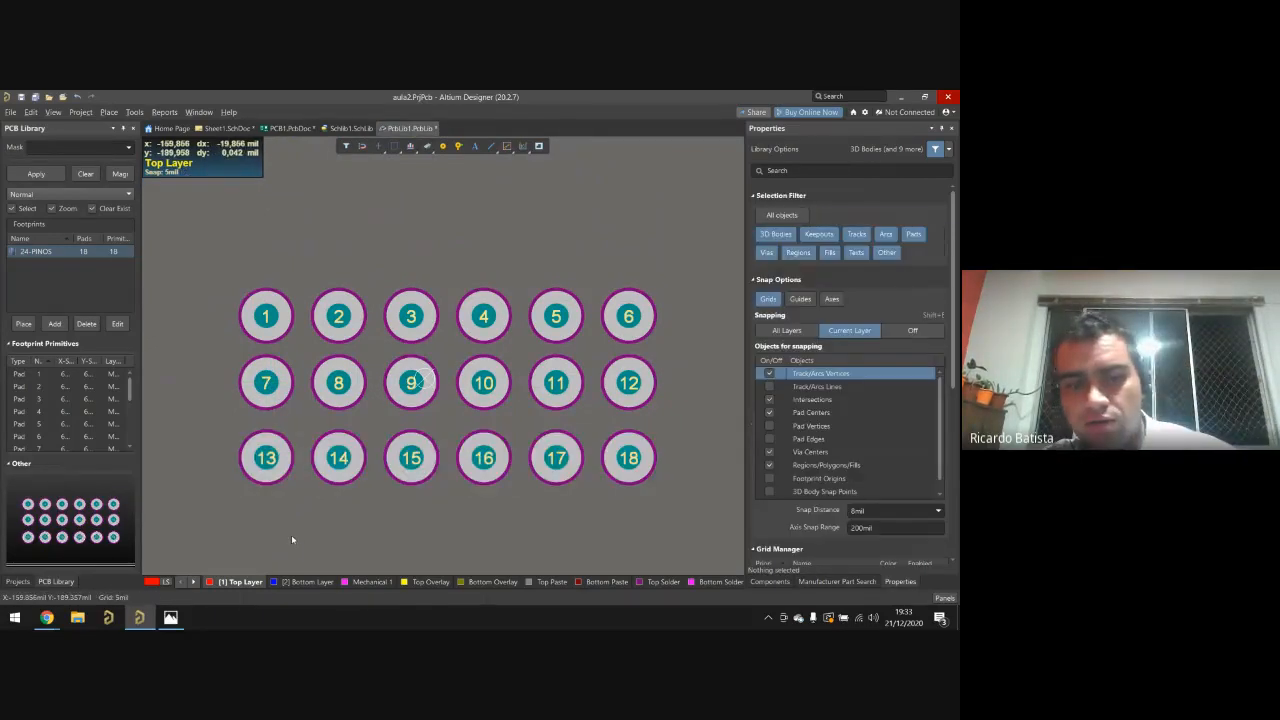
{"action": "key", "text": "ctrl+v"}
{"action": "scroll", "coordinate": [273, 436], "scroll_direction": "down", "scroll_amount": 2}
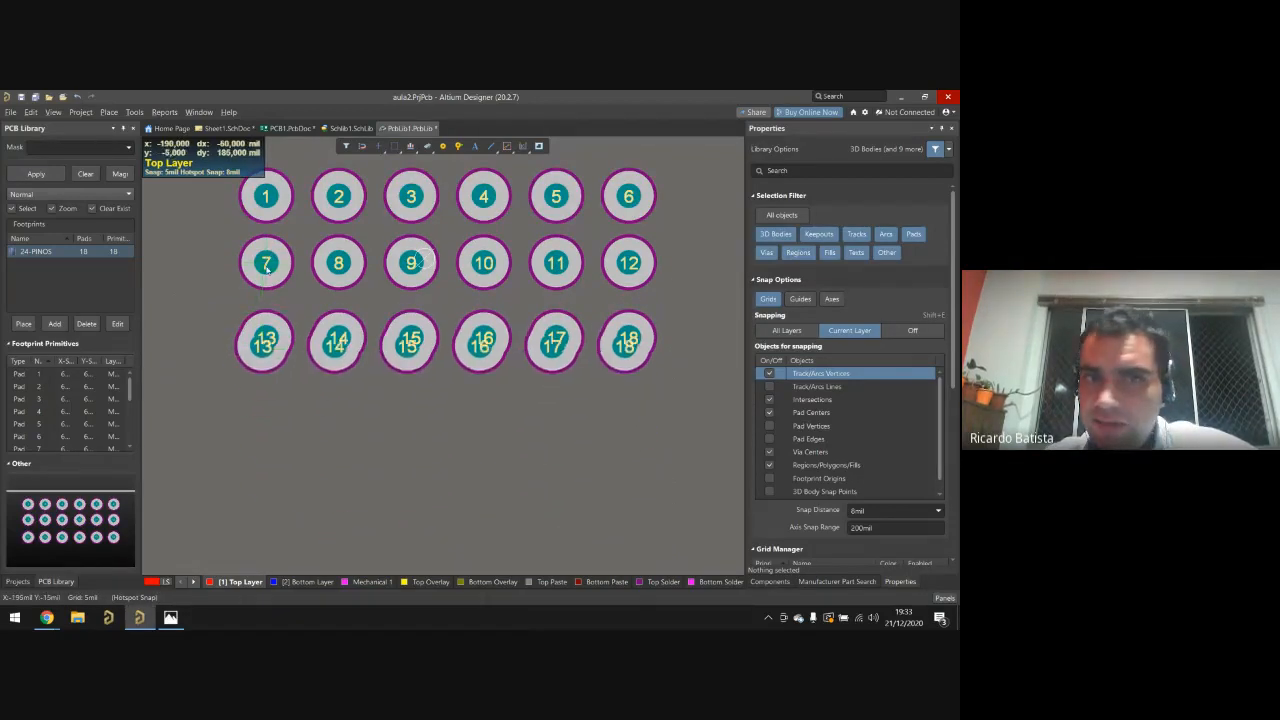
{"action": "left_click", "coordinate": [263, 340]}
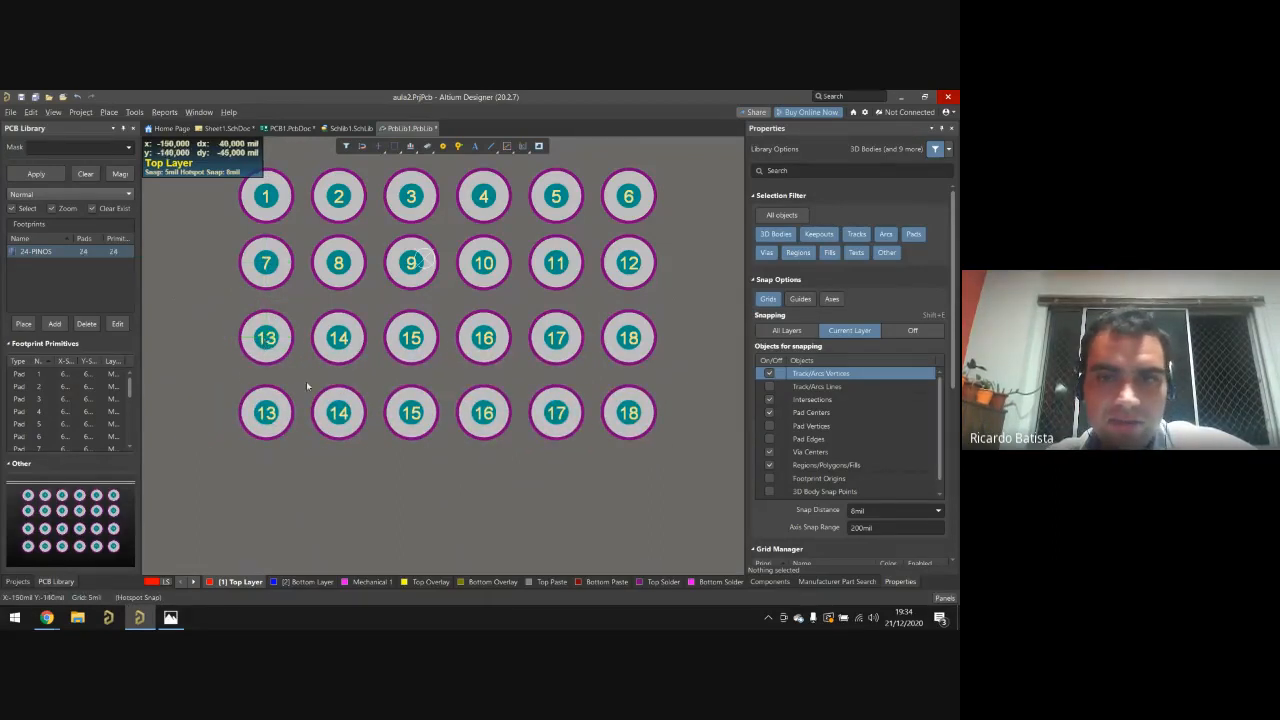
Step: Set the designators of the first and second pads in the fourth row to 19 and 20
{"action": "left_click", "coordinate": [266, 412]}
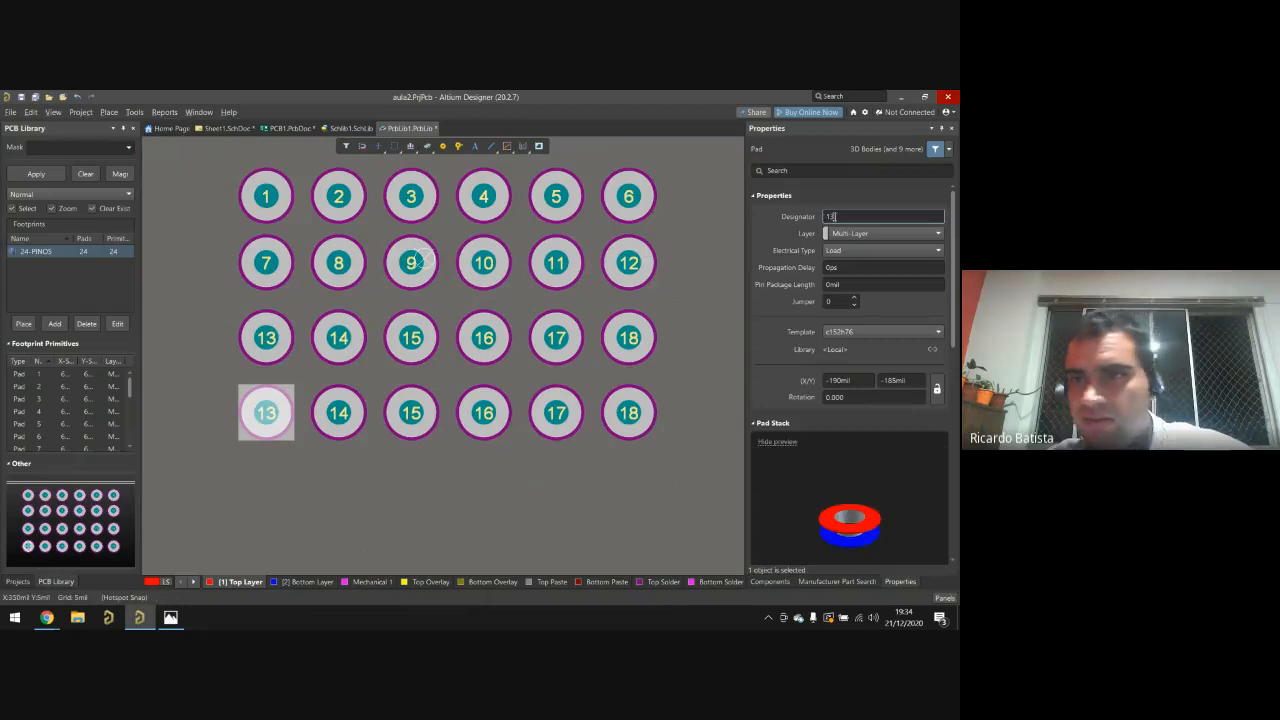
{"action": "left_click", "coordinate": [834, 216]}
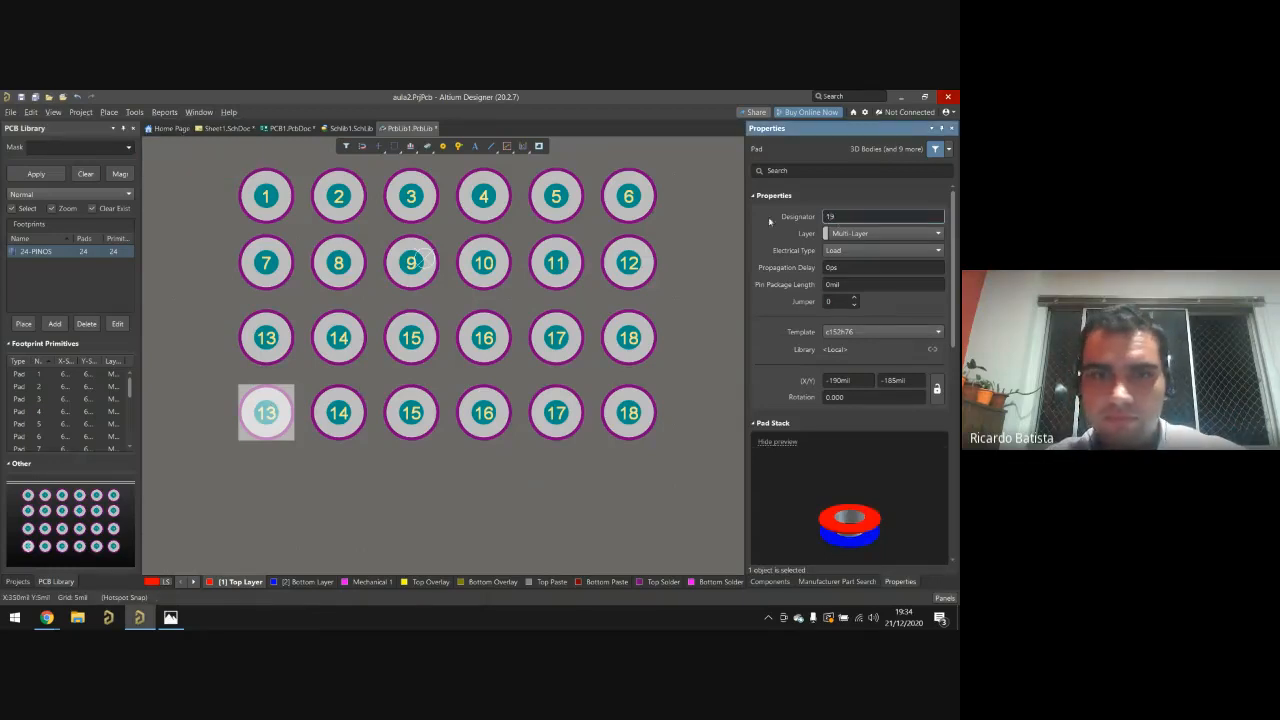
{"action": "left_click", "coordinate": [338, 412]}
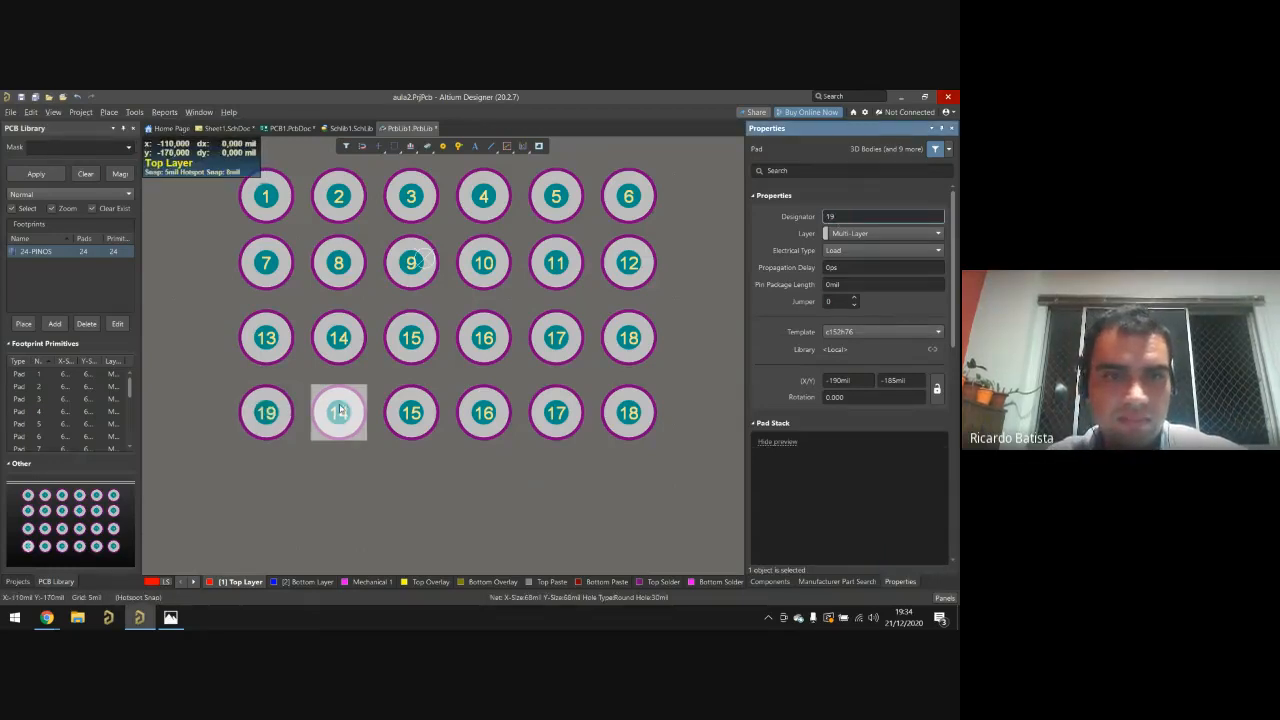
{"action": "left_click", "coordinate": [857, 217]}
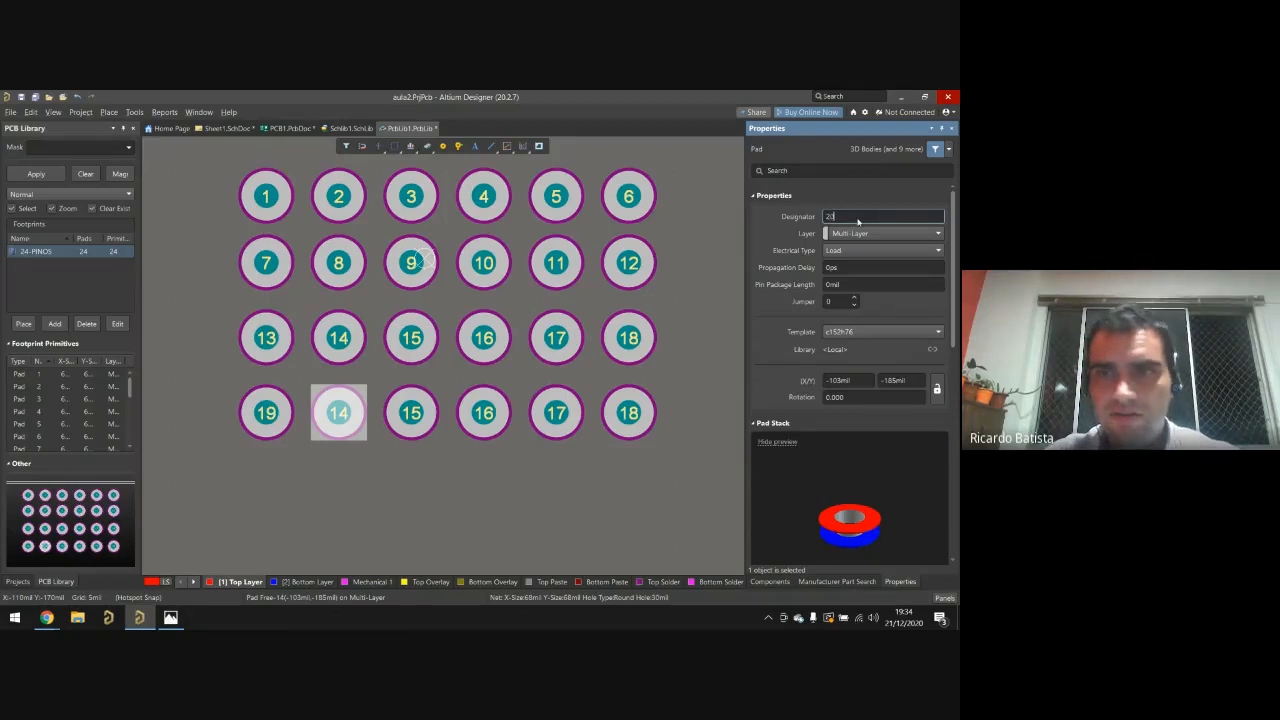
Step: Set the designator of the third pad in the fourth row to 21
{"action": "left_click", "coordinate": [401, 424]}
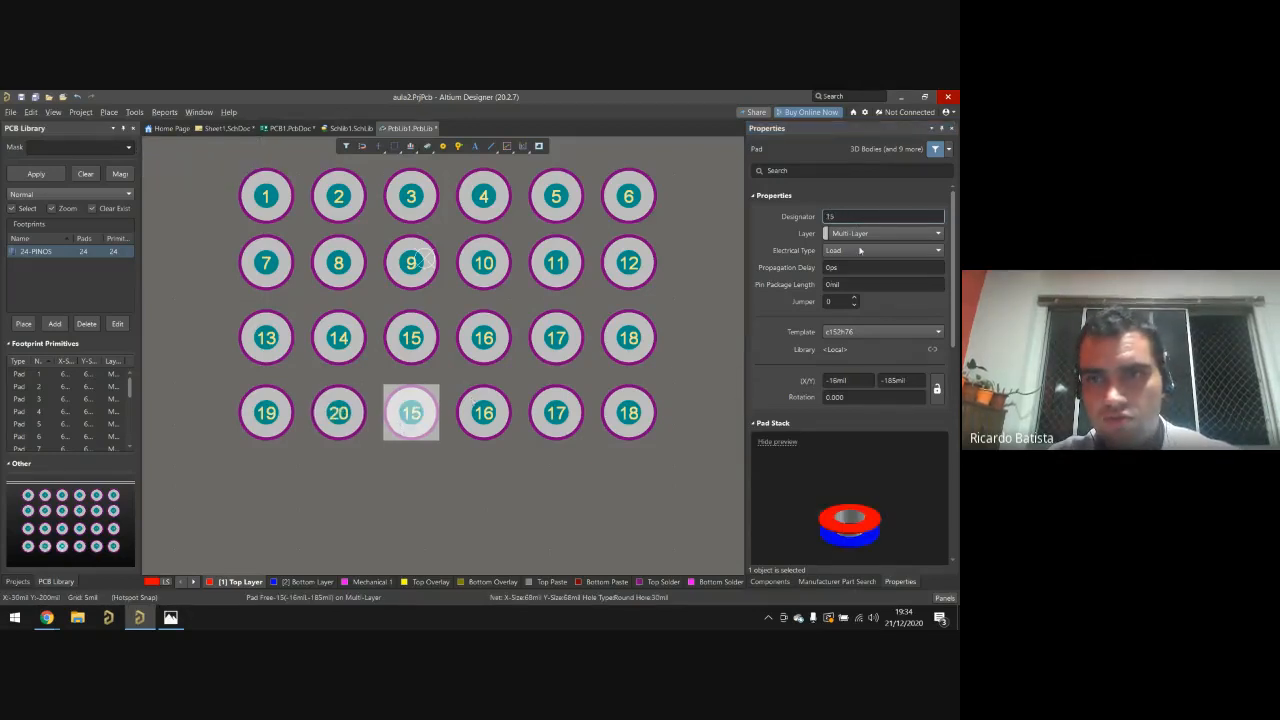
{"action": "left_click_drag", "start_coordinate": [853, 217], "coordinate": [776, 212]}
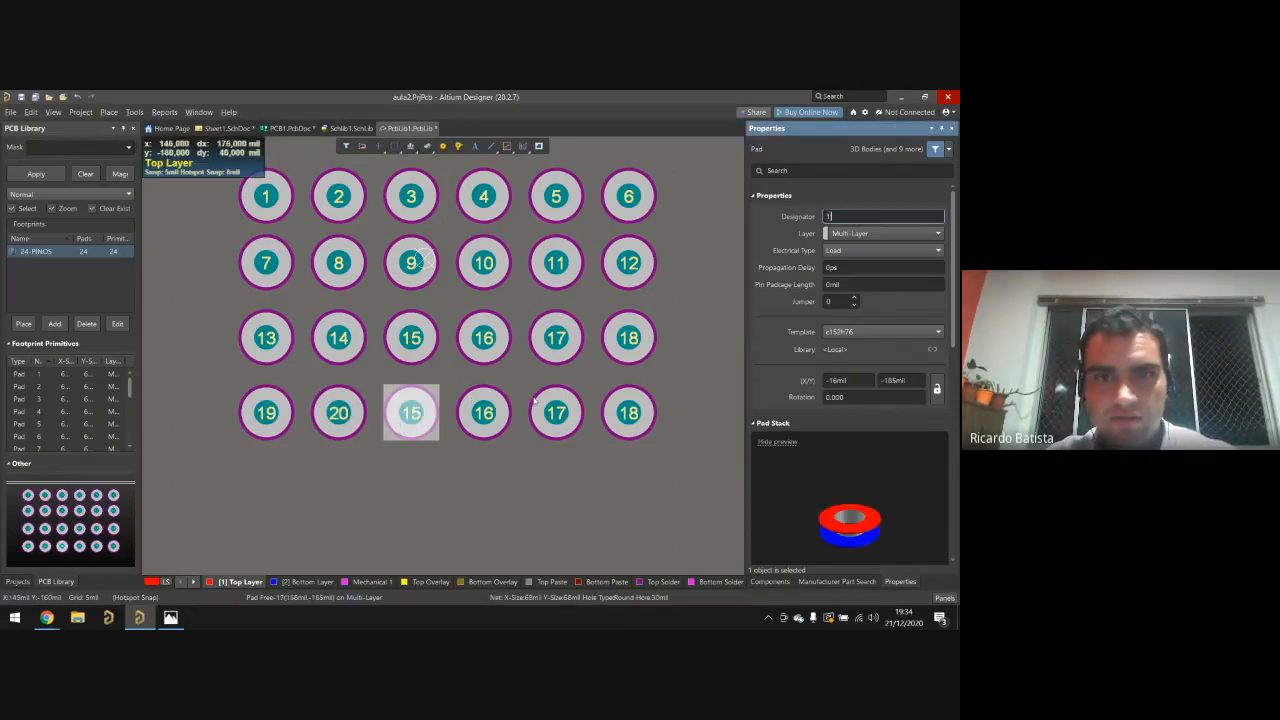
{"action": "left_click", "coordinate": [484, 411]}
{"action": "left_click", "coordinate": [413, 408]}
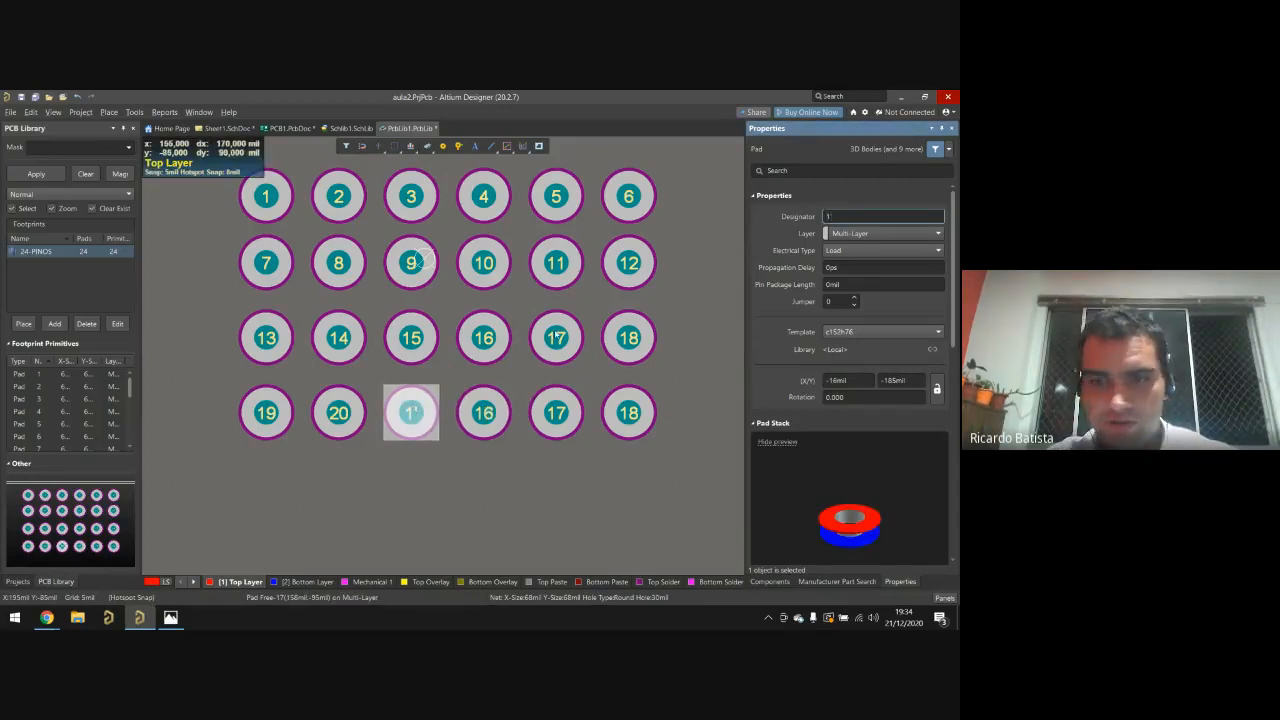
{"action": "type", "text": "21"}
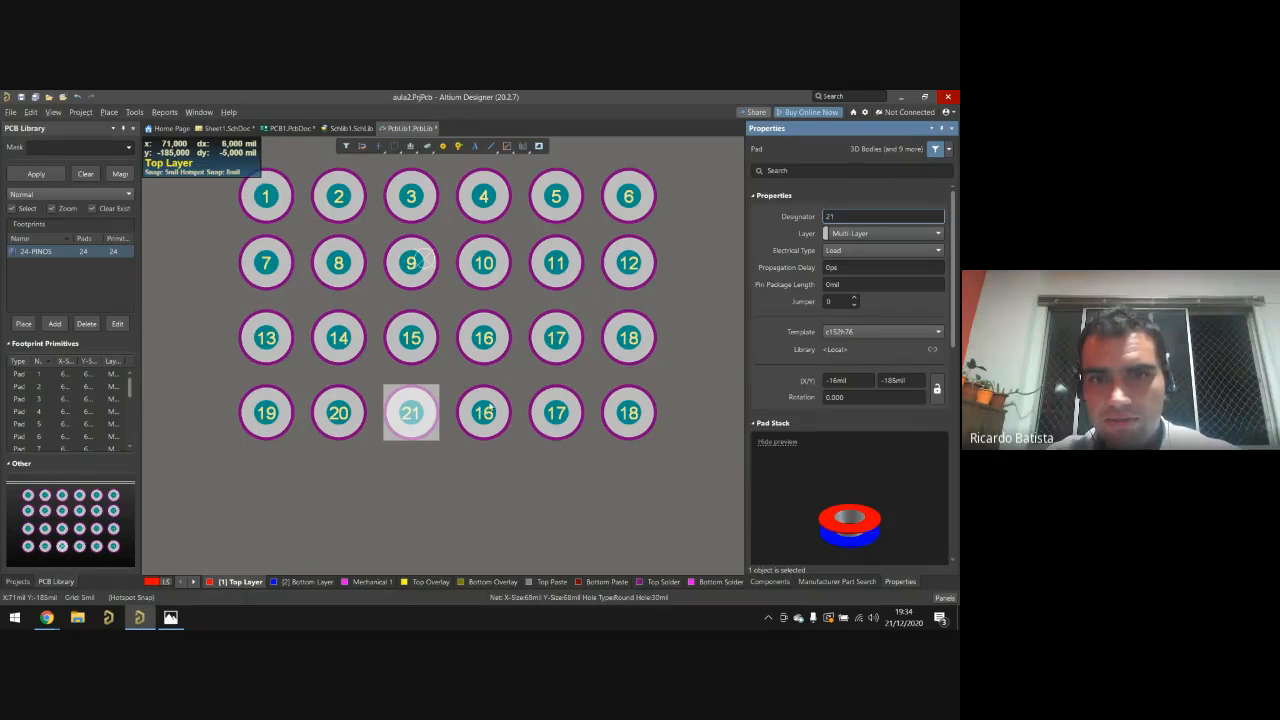
Step: Set the designators of the fourth and fifth pads in the fourth row to 22 and 23
{"action": "left_click", "coordinate": [489, 406]}
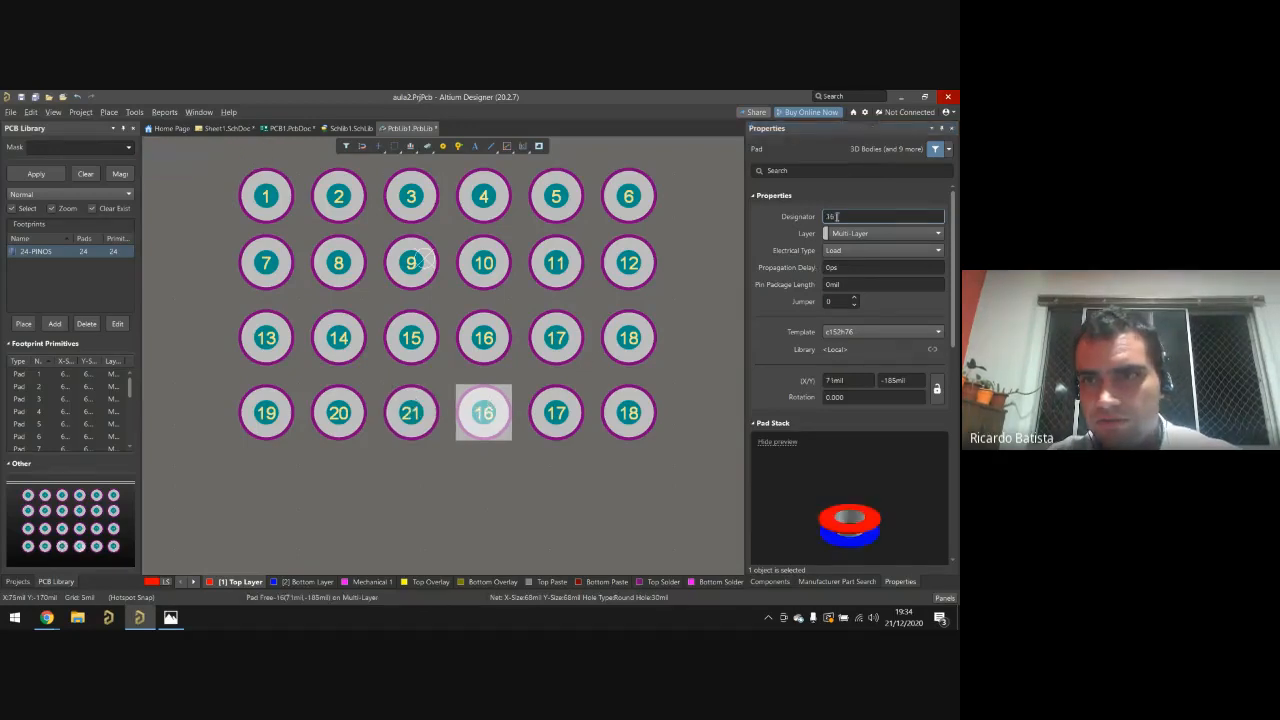
{"action": "double_click", "coordinate": [836, 216]}
{"action": "type", "text": "22"}
{"action": "left_click", "coordinate": [561, 403]}
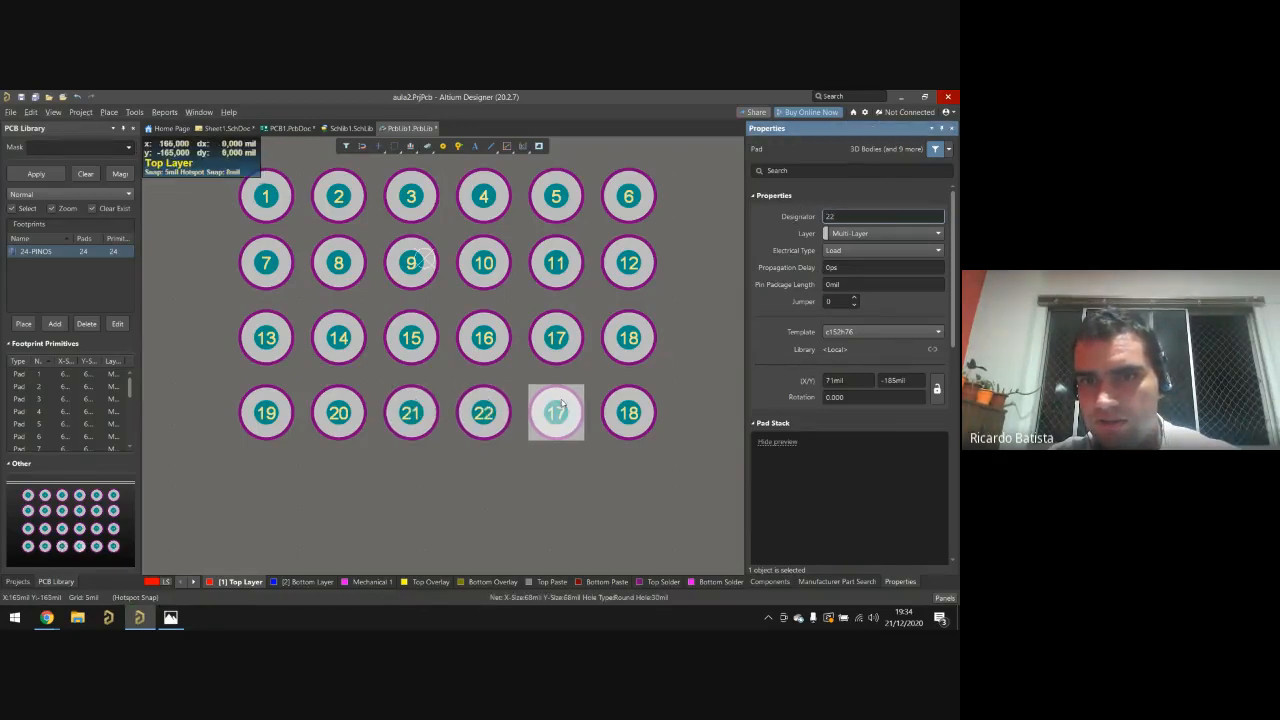
{"action": "double_click", "coordinate": [853, 216]}
{"action": "type", "text": "23"}
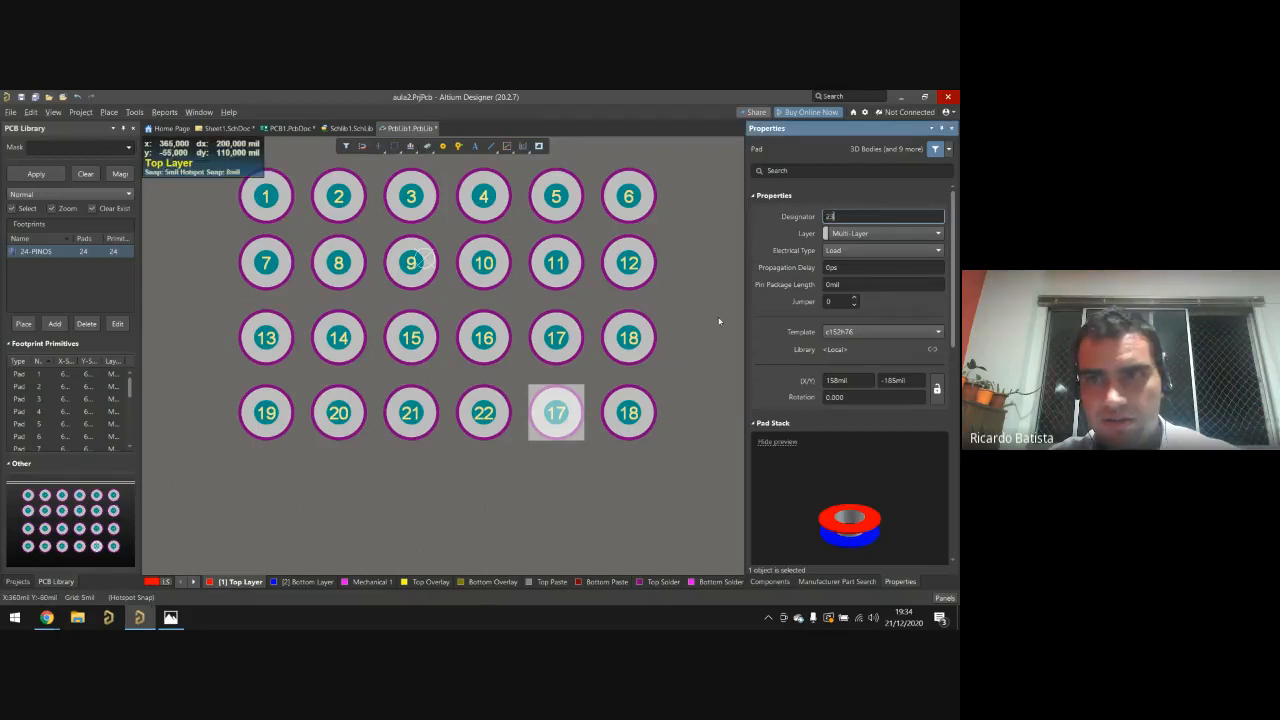
Step: Set the designator of the sixth pad in the fourth row to 24
{"action": "left_click", "coordinate": [630, 408]}
{"action": "double_click", "coordinate": [828, 216]}
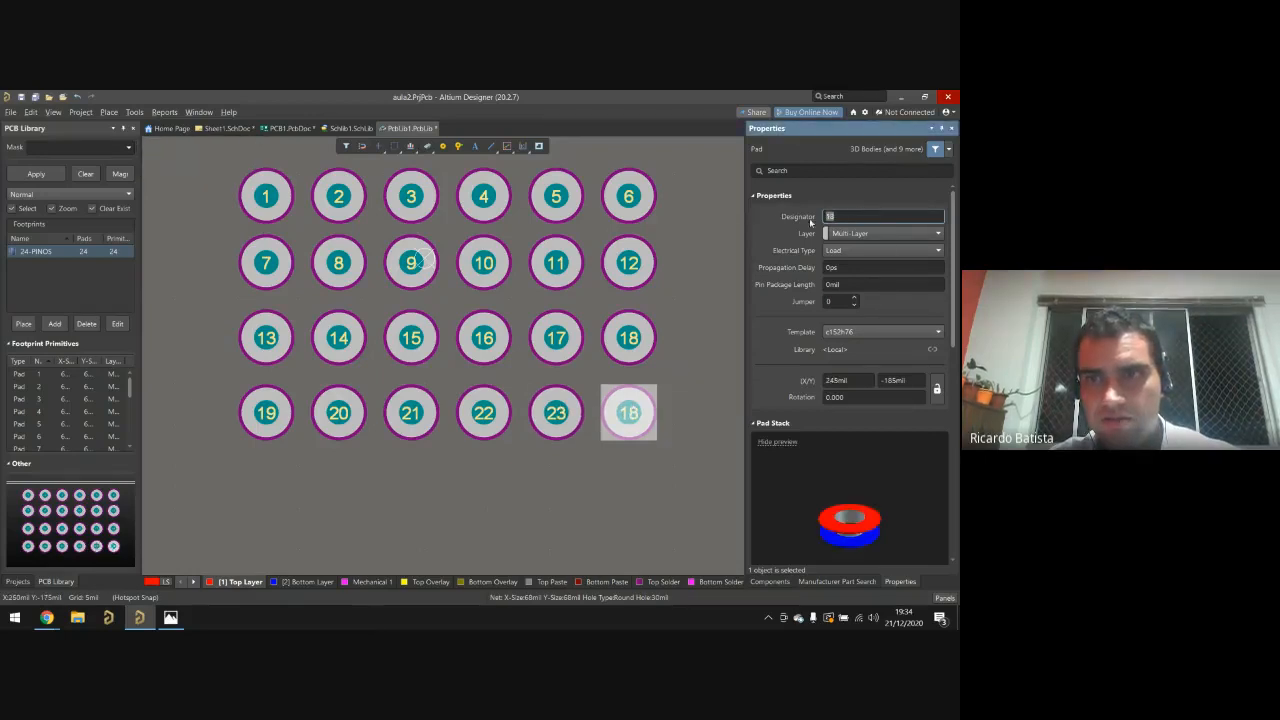
{"action": "type", "text": "24"}
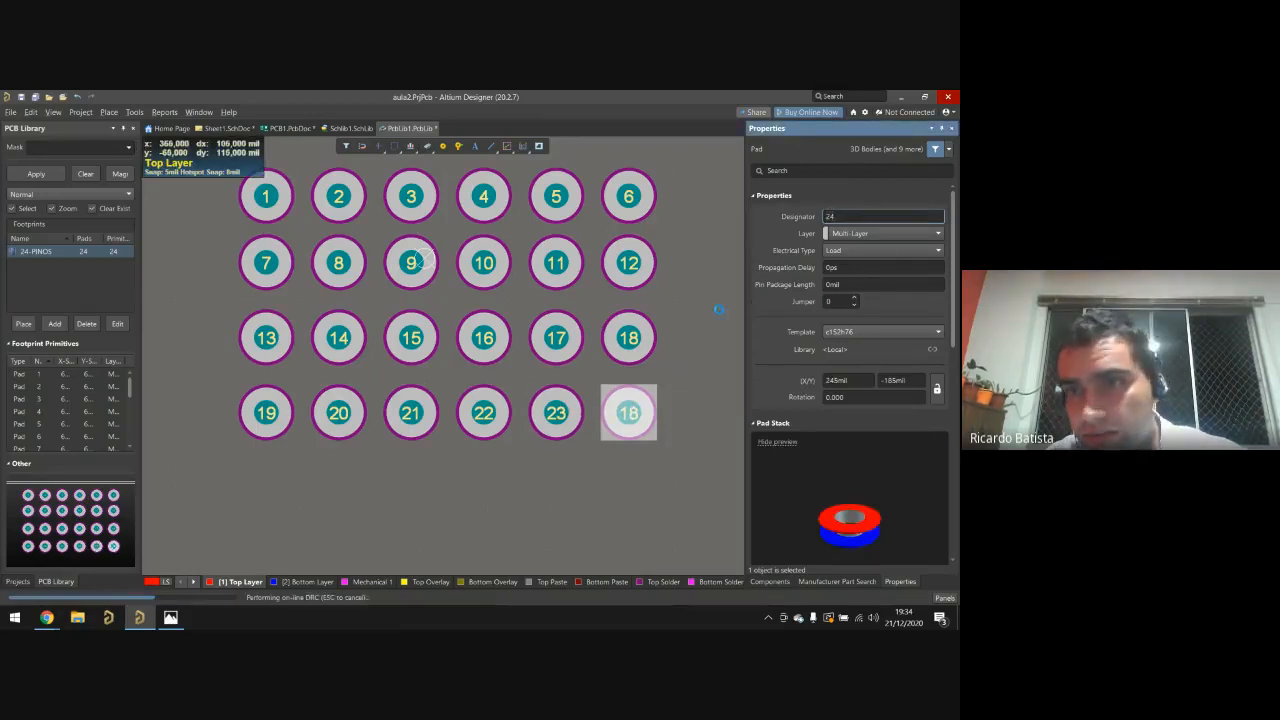
{"action": "left_click", "coordinate": [714, 328]}
{"action": "scroll", "coordinate": [714, 328], "scroll_direction": "up", "scroll_amount": 1}
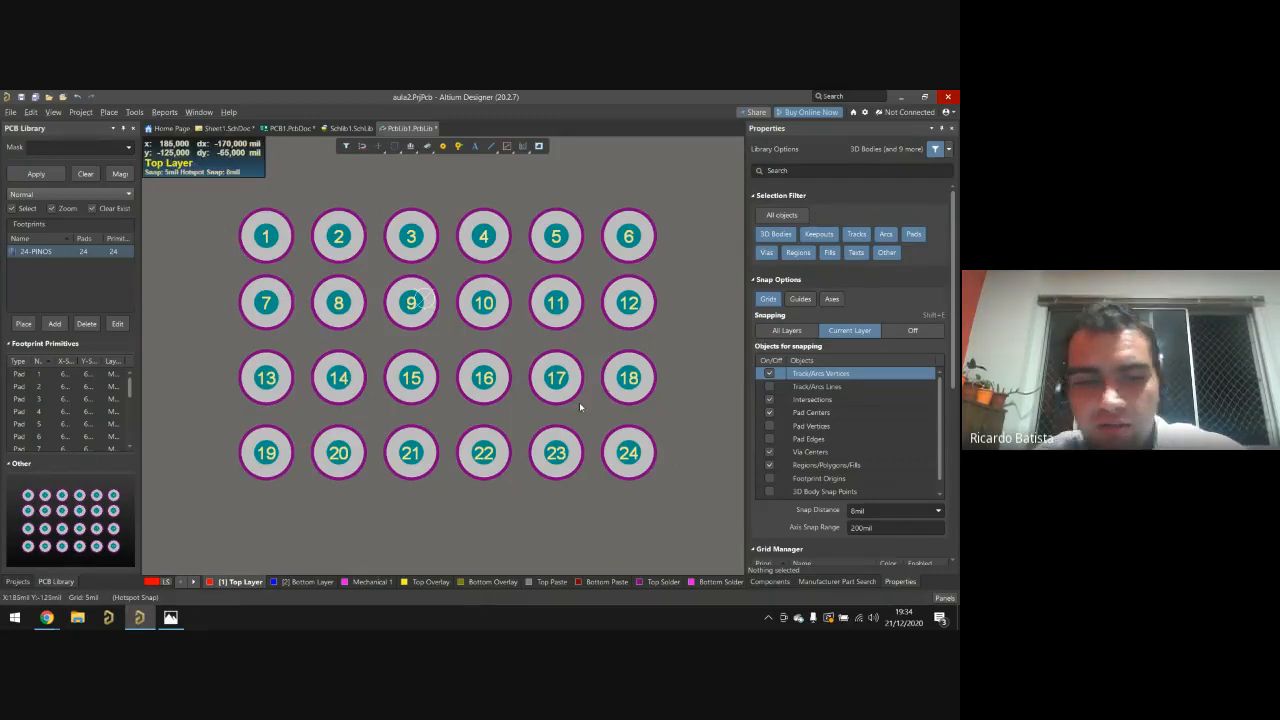
Step: Inspect the pads in a tilted 3D view and return to the 2D view
{"action": "key", "text": "3"}
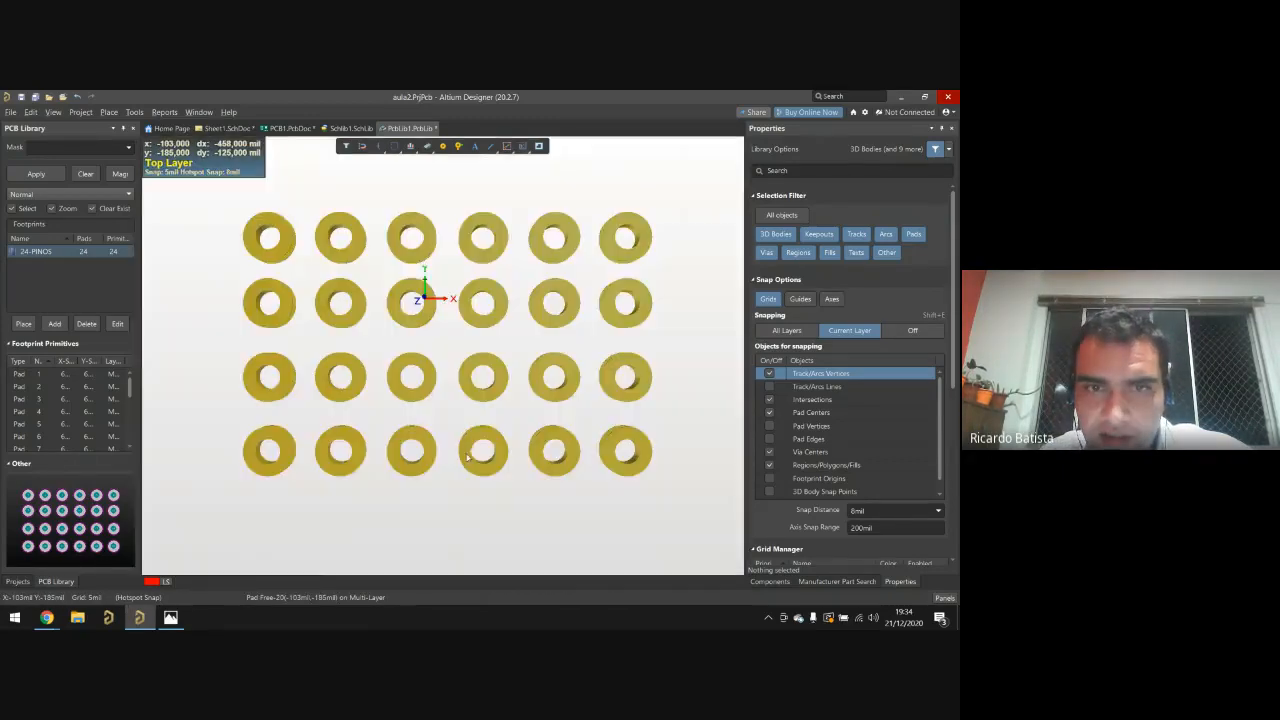
{"action": "left_click", "coordinate": [471, 456]}
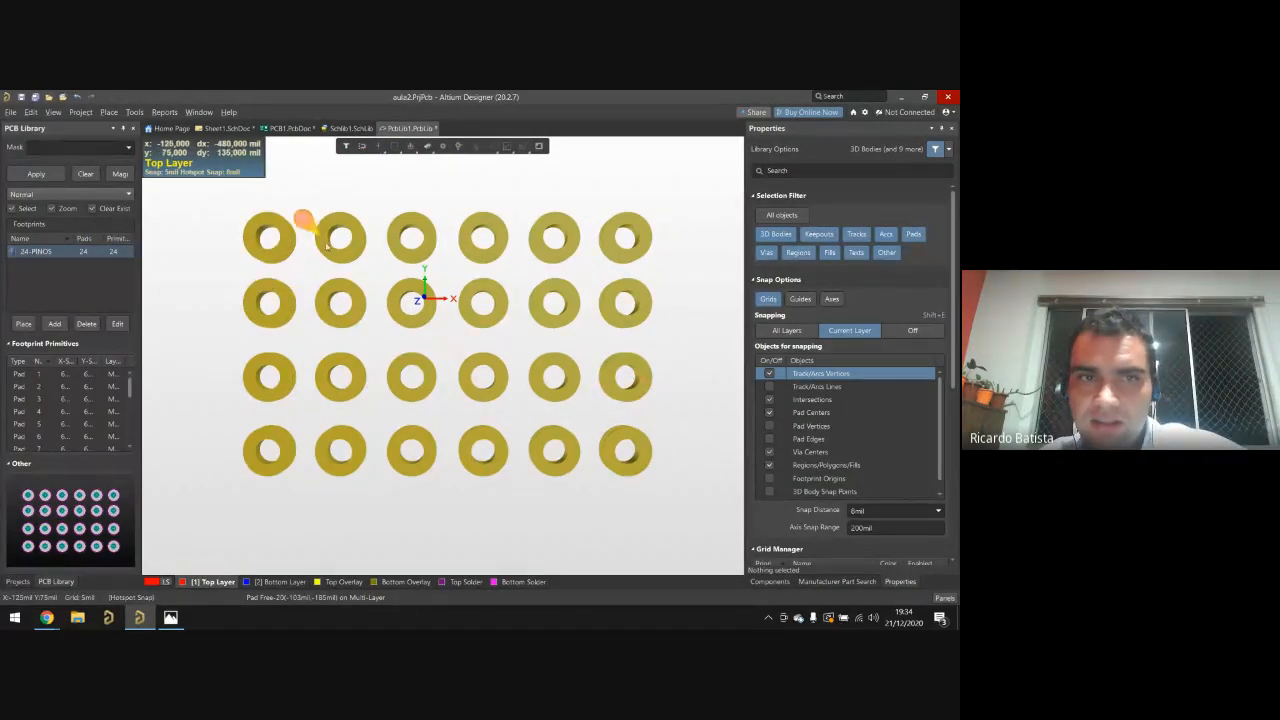
{"action": "left_click_drag", "start_coordinate": [383, 428], "coordinate": [357, 387]}
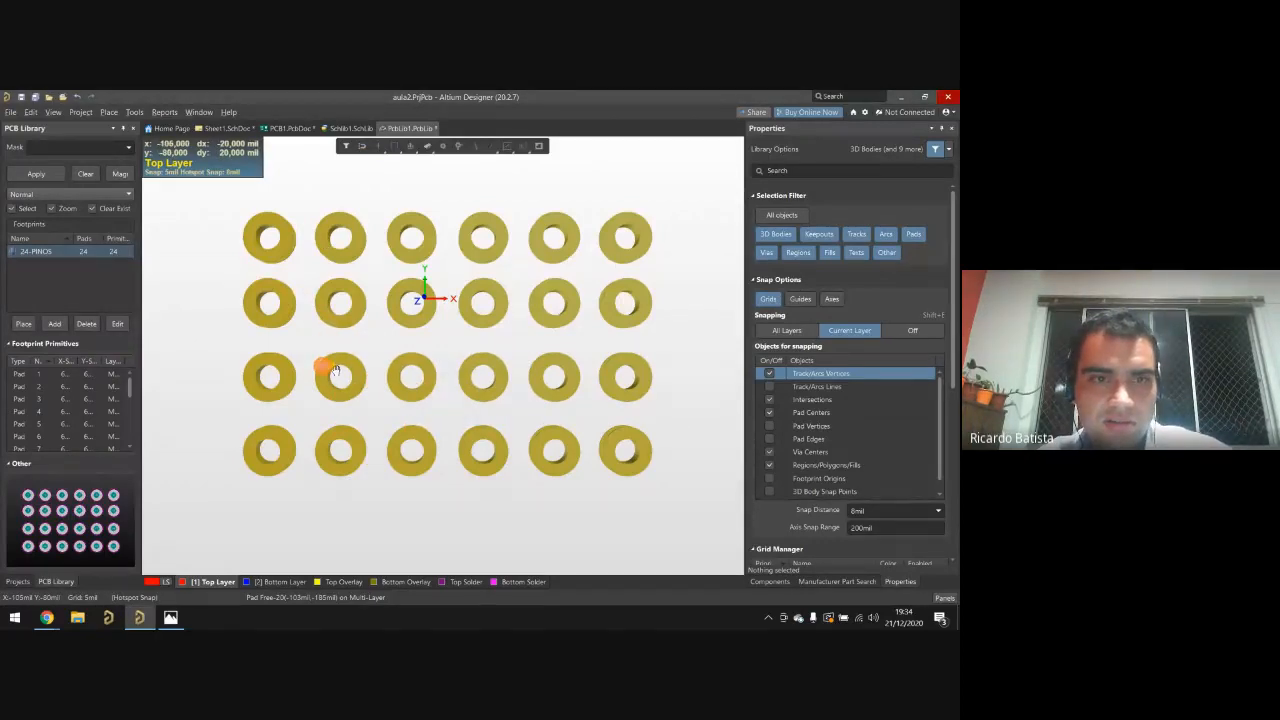
{"action": "mouse_move", "coordinate": [335, 370]}
{"action": "right_mouse_down", "text": "shift"}
{"action": "mouse_move", "coordinate": [357, 351]}
{"action": "mouse_move", "coordinate": [311, 557]}
{"action": "mouse_move", "coordinate": [340, 437]}
{"action": "mouse_move", "coordinate": [571, 389]}
{"action": "mouse_move", "coordinate": [597, 417]}
{"action": "mouse_move", "coordinate": [385, 386]}
{"action": "mouse_move", "coordinate": [357, 420]}
{"action": "mouse_move", "coordinate": [343, 372]}
{"action": "mouse_move", "coordinate": [320, 375]}
{"action": "right_mouse_up", "text": "shift"}
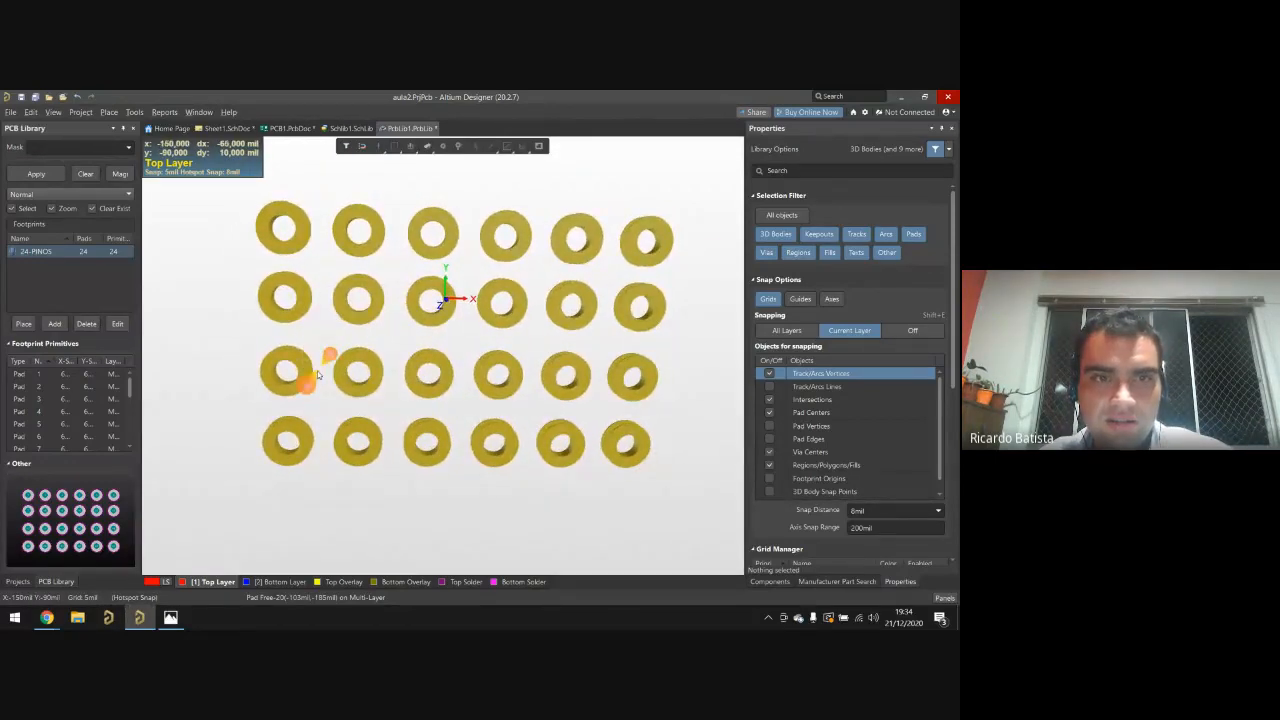
{"action": "key", "text": "2"}
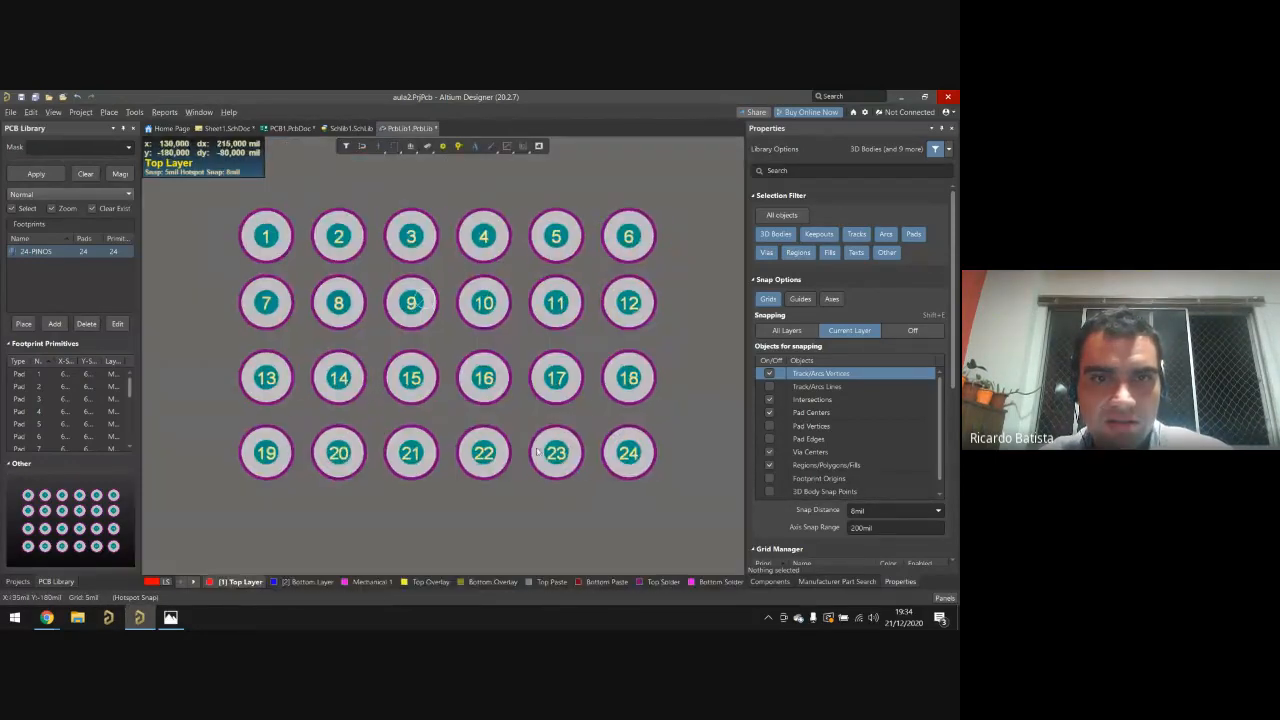
Step: Draw a horizontal Top Overlay line about 575 mil long above the first pad row, shifted to start at (-245, 135) mil
{"action": "left_click", "coordinate": [419, 583]}
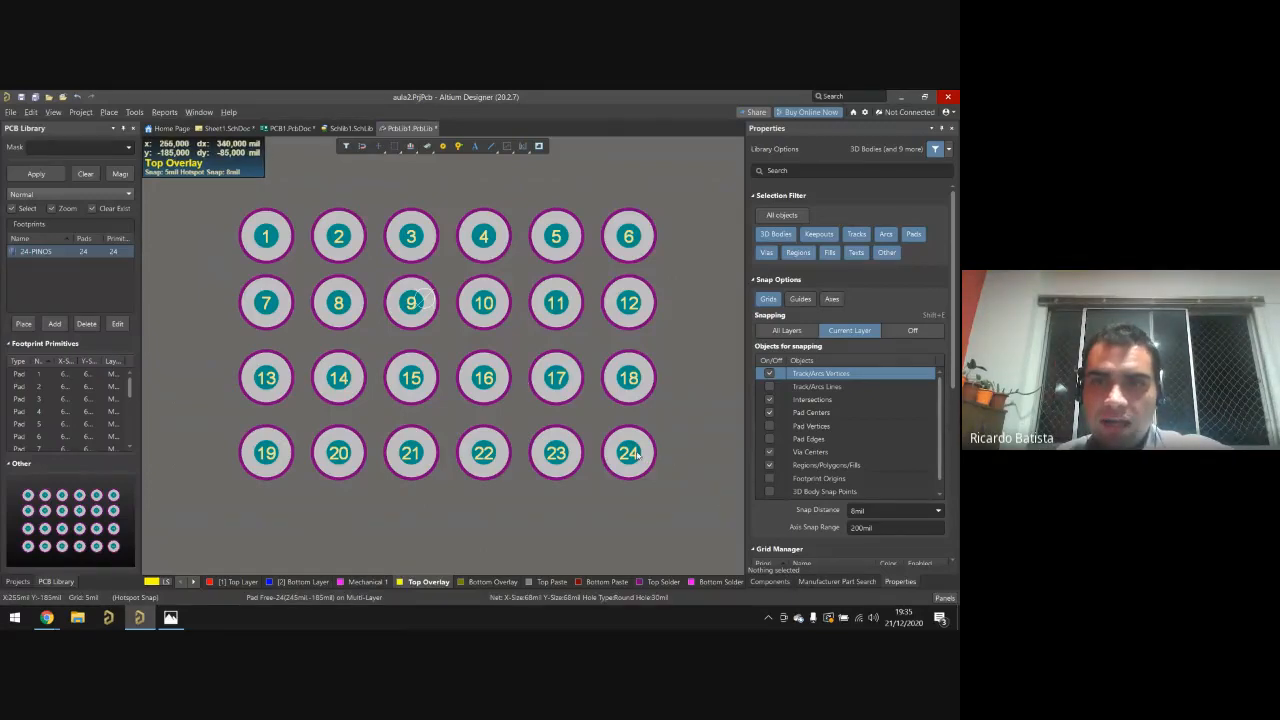
{"action": "key", "text": "p"}
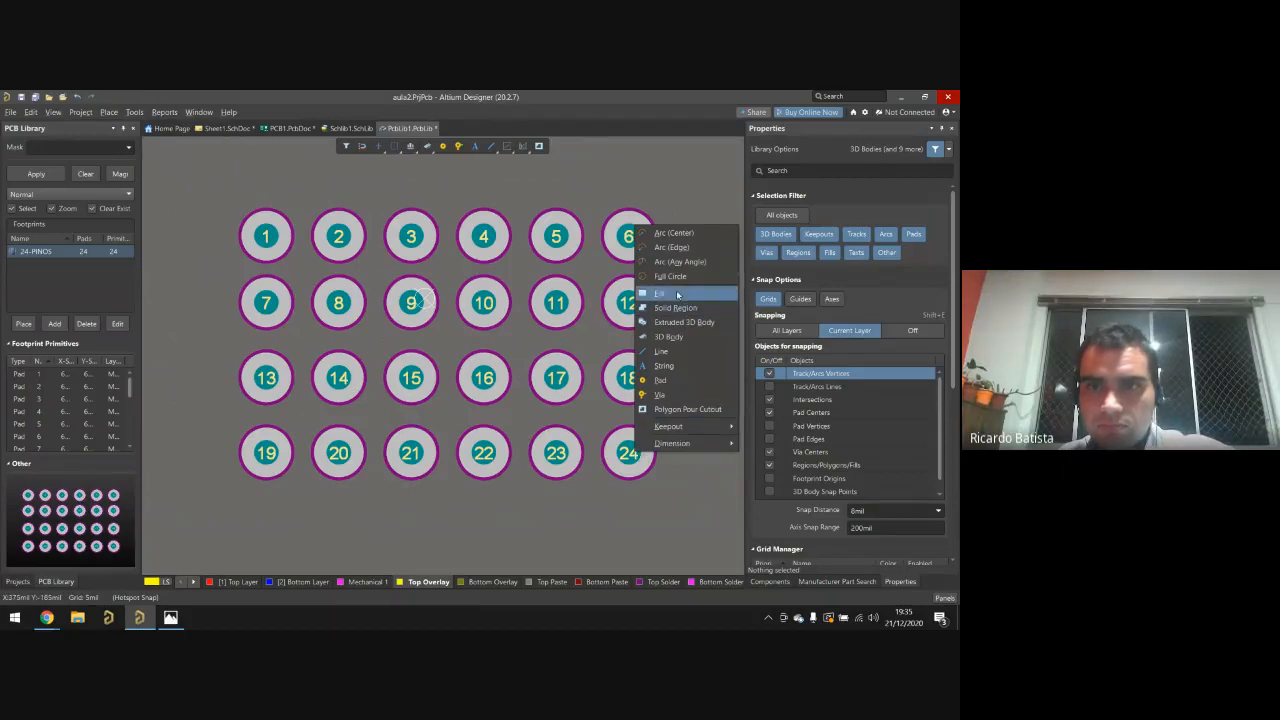
{"action": "left_click", "coordinate": [684, 354]}
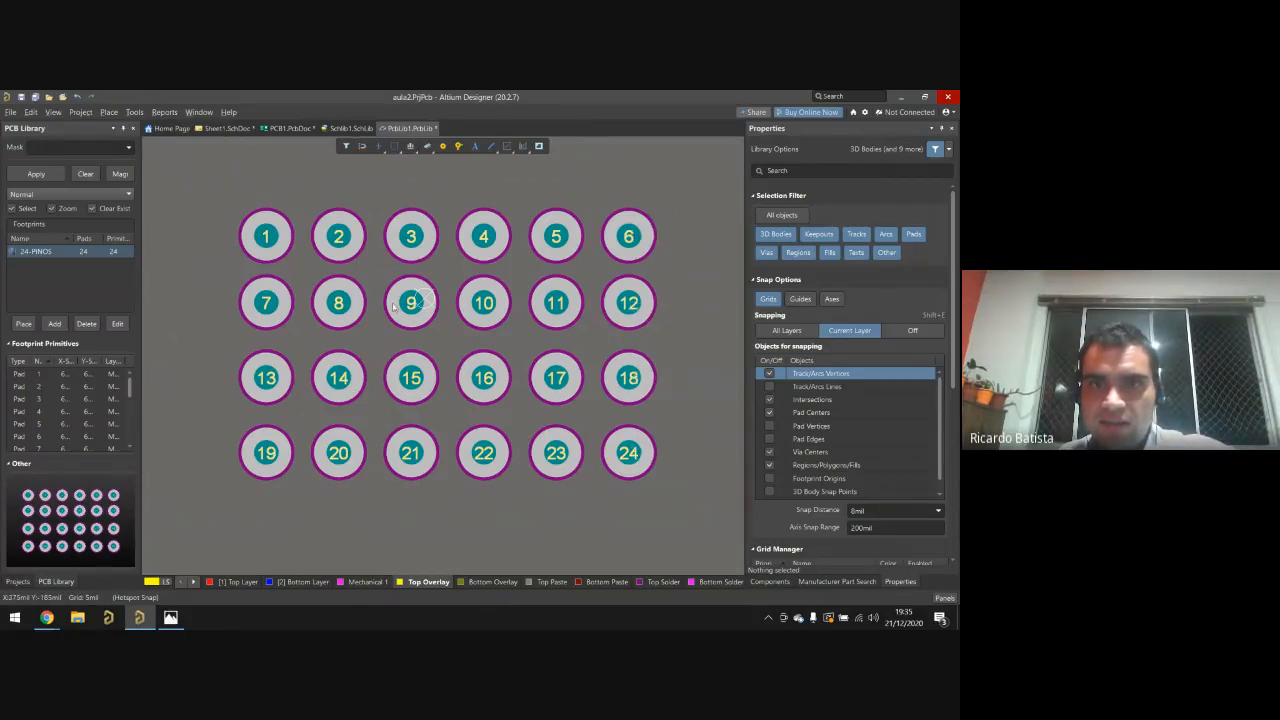
{"action": "left_click", "coordinate": [221, 179]}
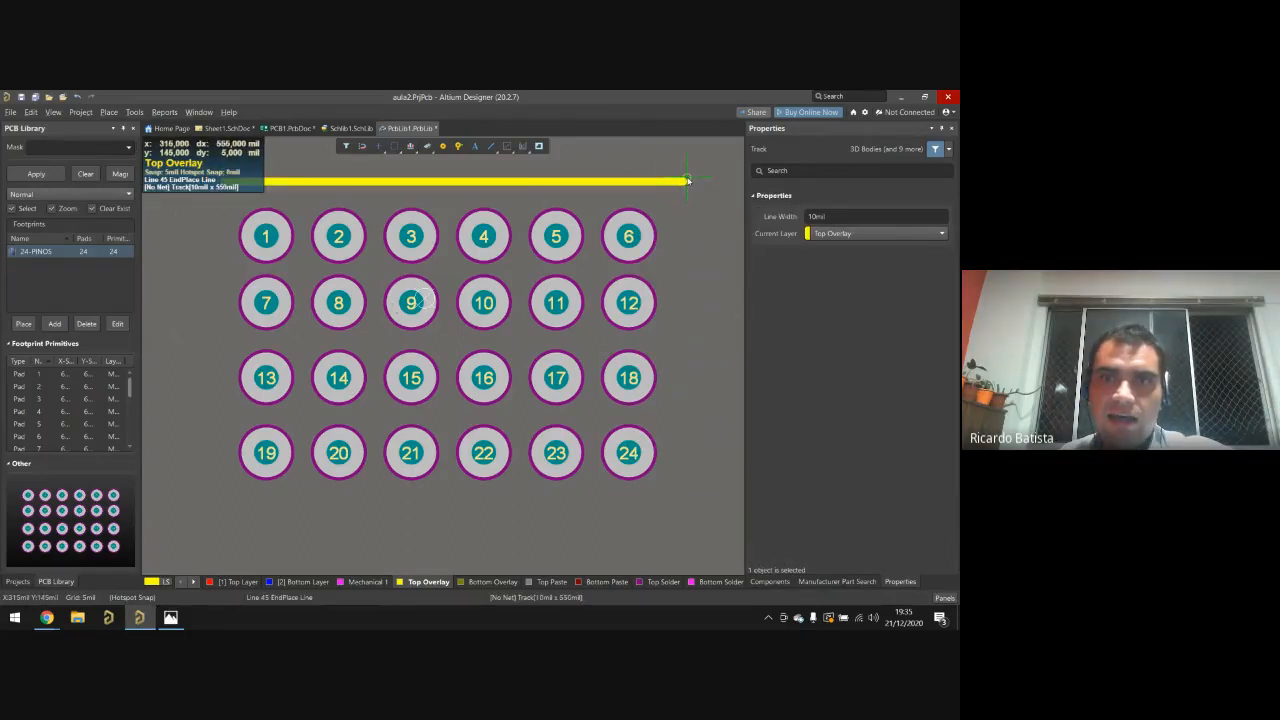
{"action": "left_click", "coordinate": [706, 182]}
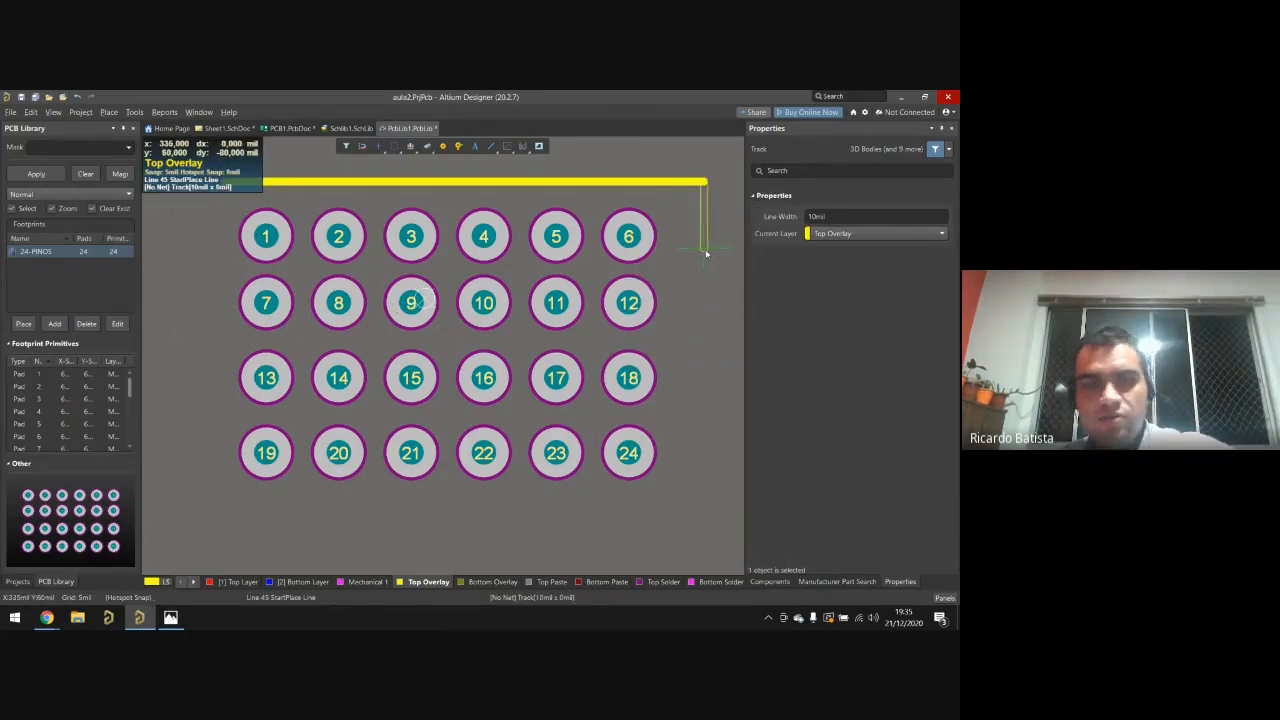
{"action": "right_click", "coordinate": [700, 251]}
{"action": "left_click_drag", "start_coordinate": [253, 182], "coordinate": [221, 187]}
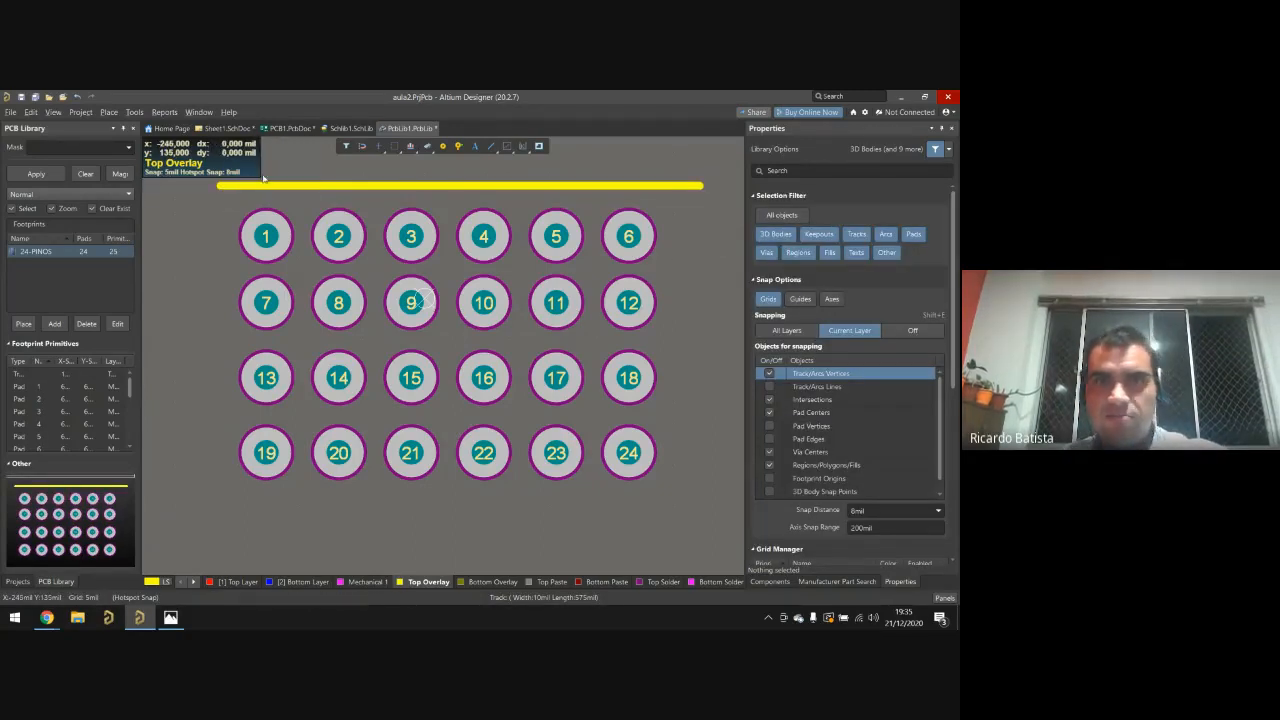
Step: Duplicate the horizontal overlay line below the fourth pad row, using its left end as copy reference
{"action": "left_click", "coordinate": [262, 186]}
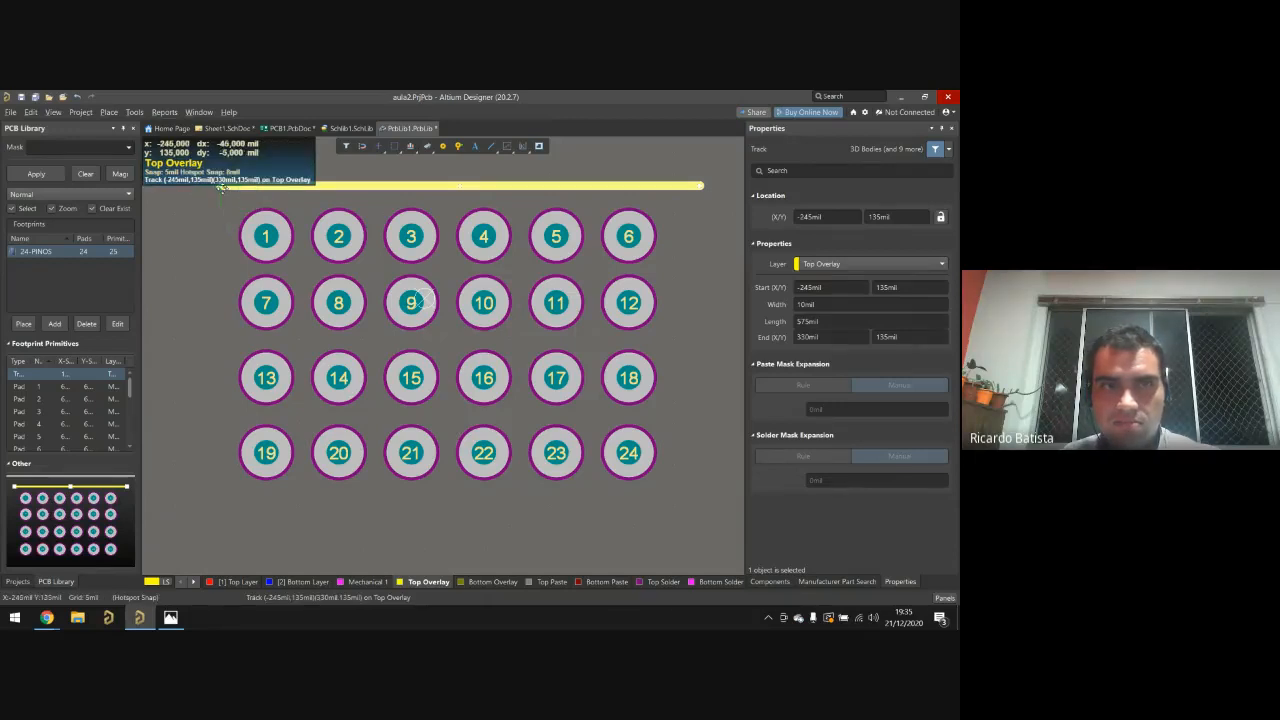
{"action": "left_click_drag", "start_coordinate": [222, 187], "coordinate": [217, 521]}
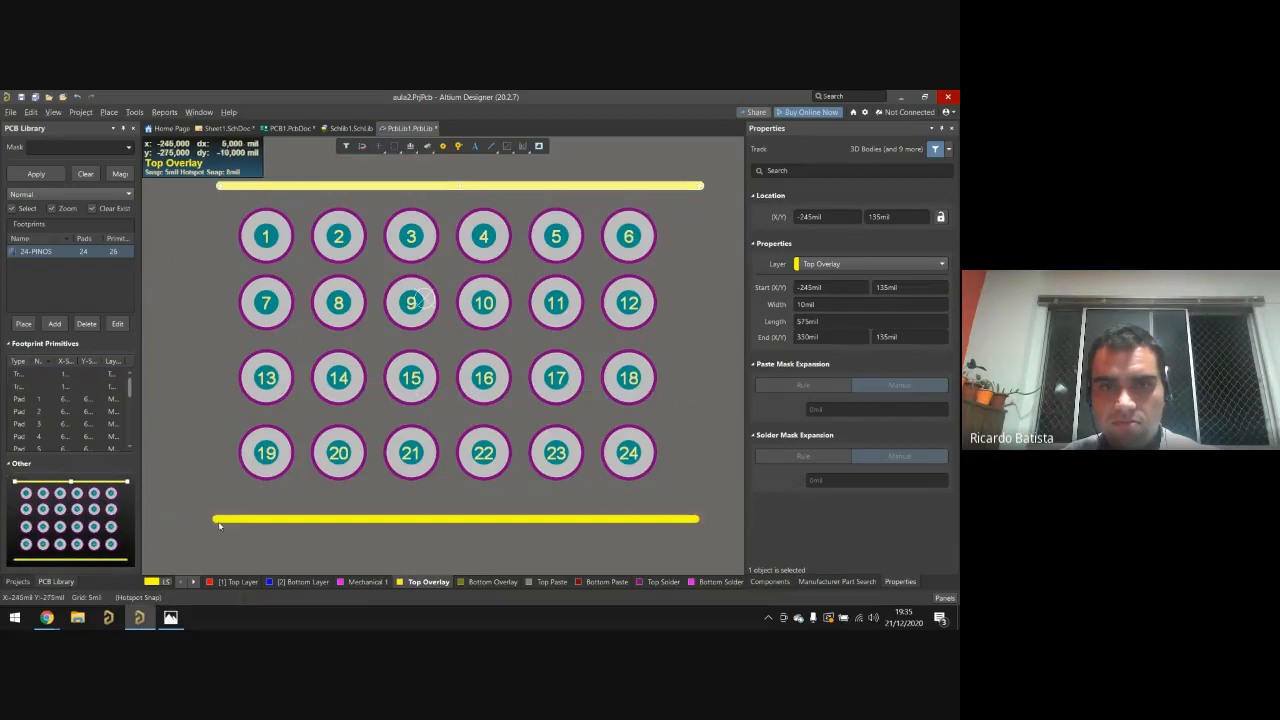
{"action": "left_click", "coordinate": [214, 402]}
{"action": "key", "text": "l"}
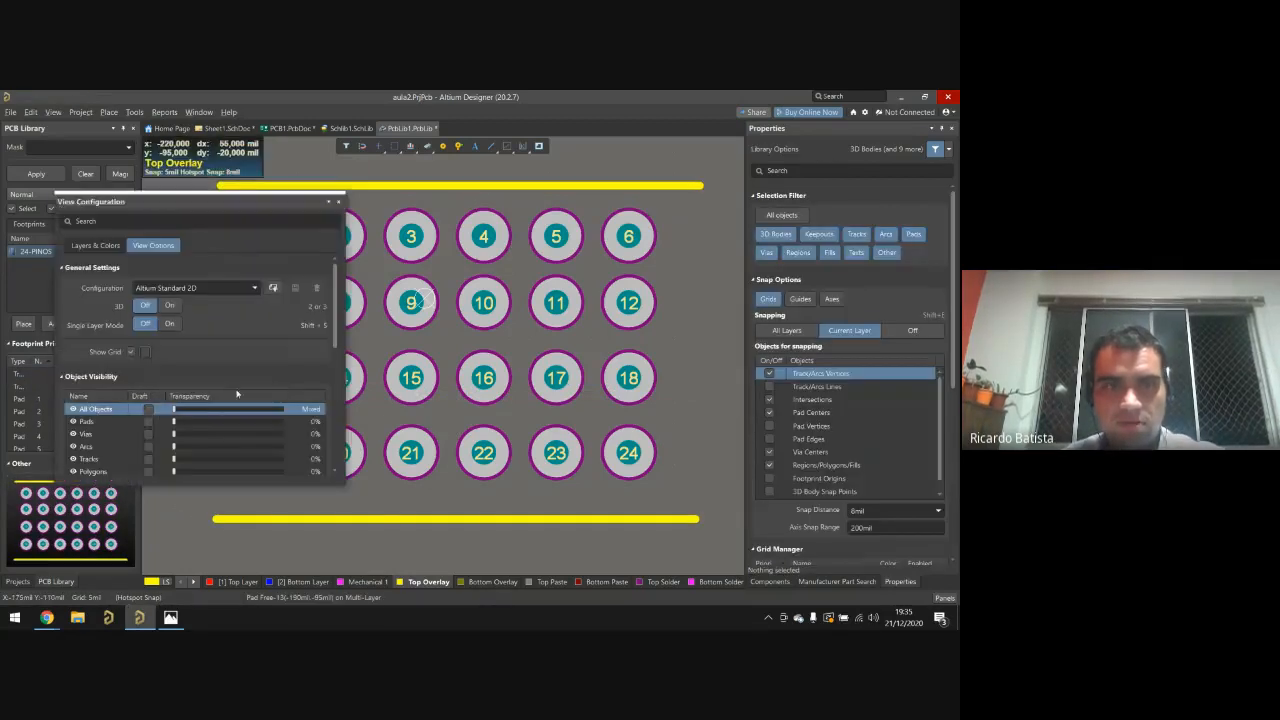
{"action": "left_click", "coordinate": [339, 204]}
Step: Draw a vertical overlay line about 385 mil down from the upper line's left end, and move the lower line to meet its end
{"action": "key", "text": "p"}
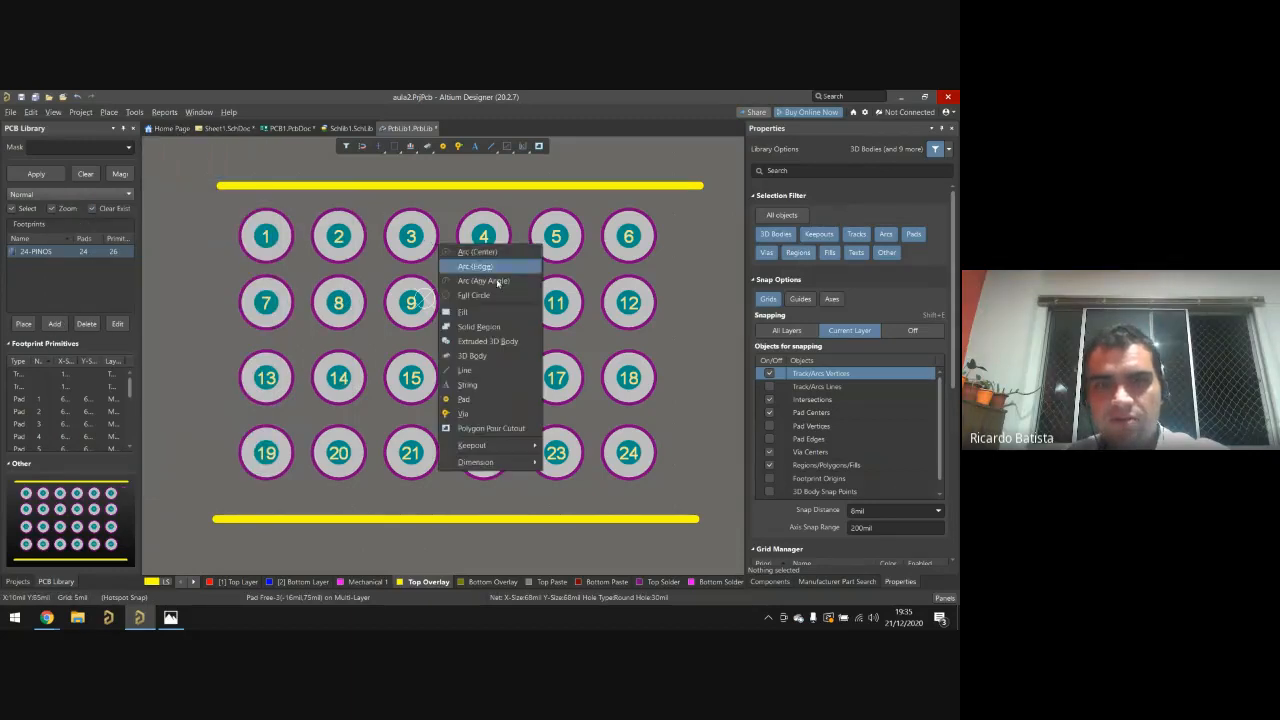
{"action": "left_click", "coordinate": [470, 372]}
{"action": "left_click", "coordinate": [219, 190]}
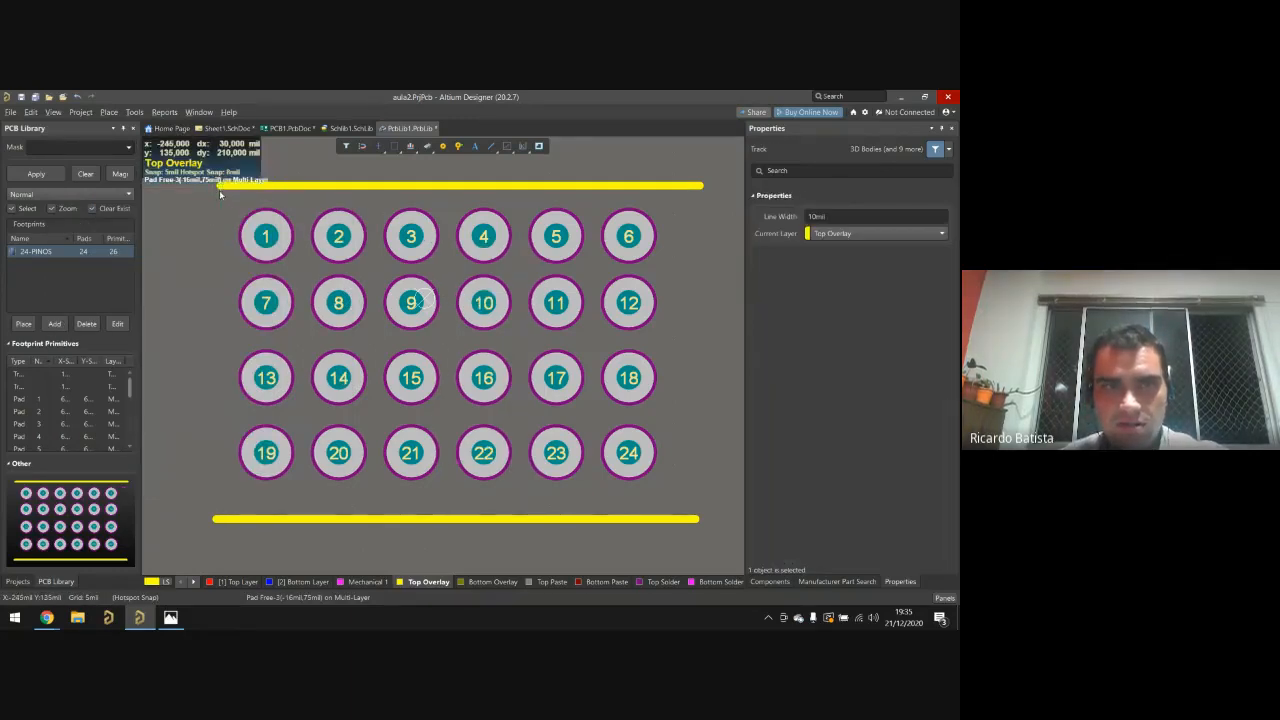
{"action": "left_click", "coordinate": [221, 510]}
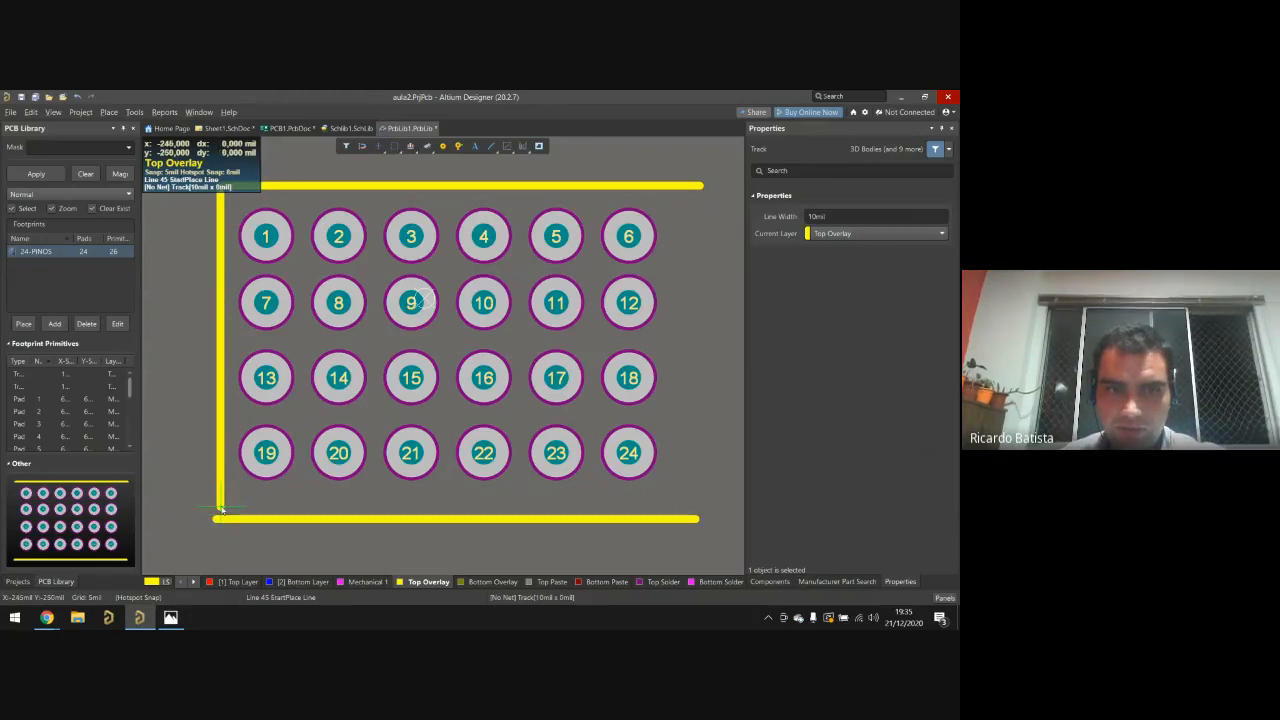
{"action": "right_click", "coordinate": [235, 520]}
{"action": "left_click", "coordinate": [220, 511]}
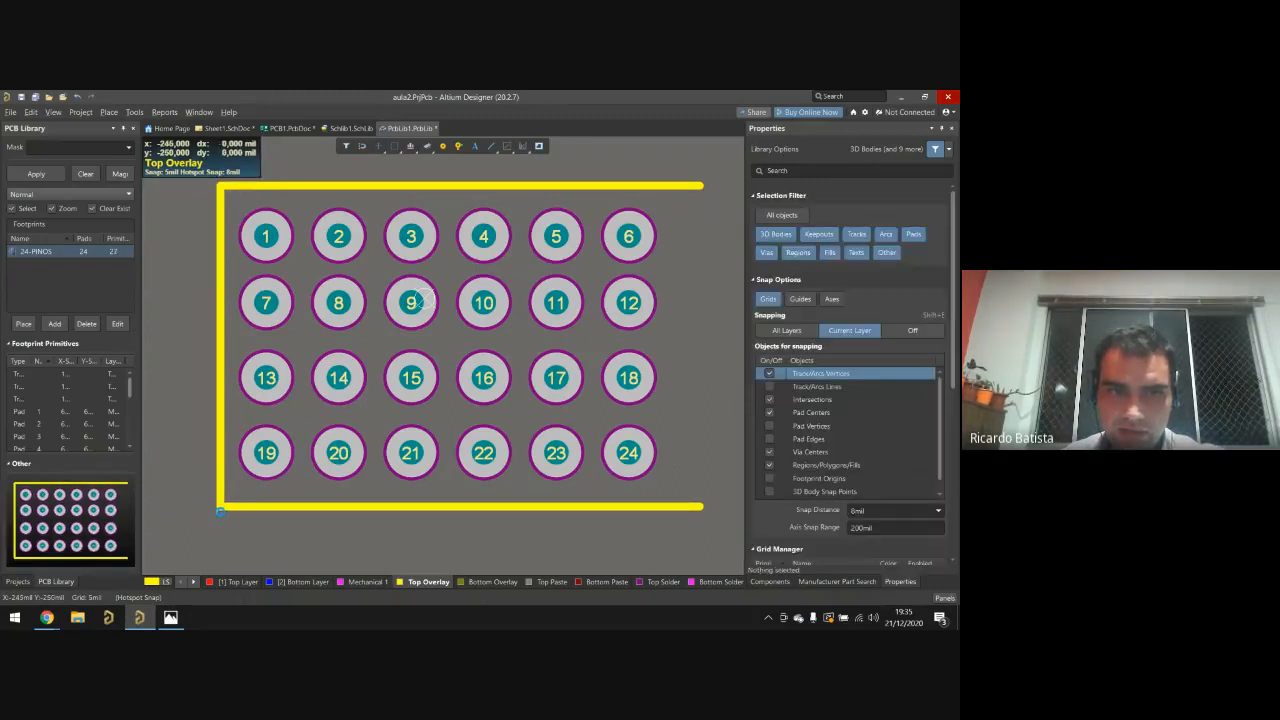
Step: Duplicate the left vertical overlay line at the right ends of the horizontal lines, using its lower end as reference, to close the rectangle
{"action": "left_click", "coordinate": [222, 262]}
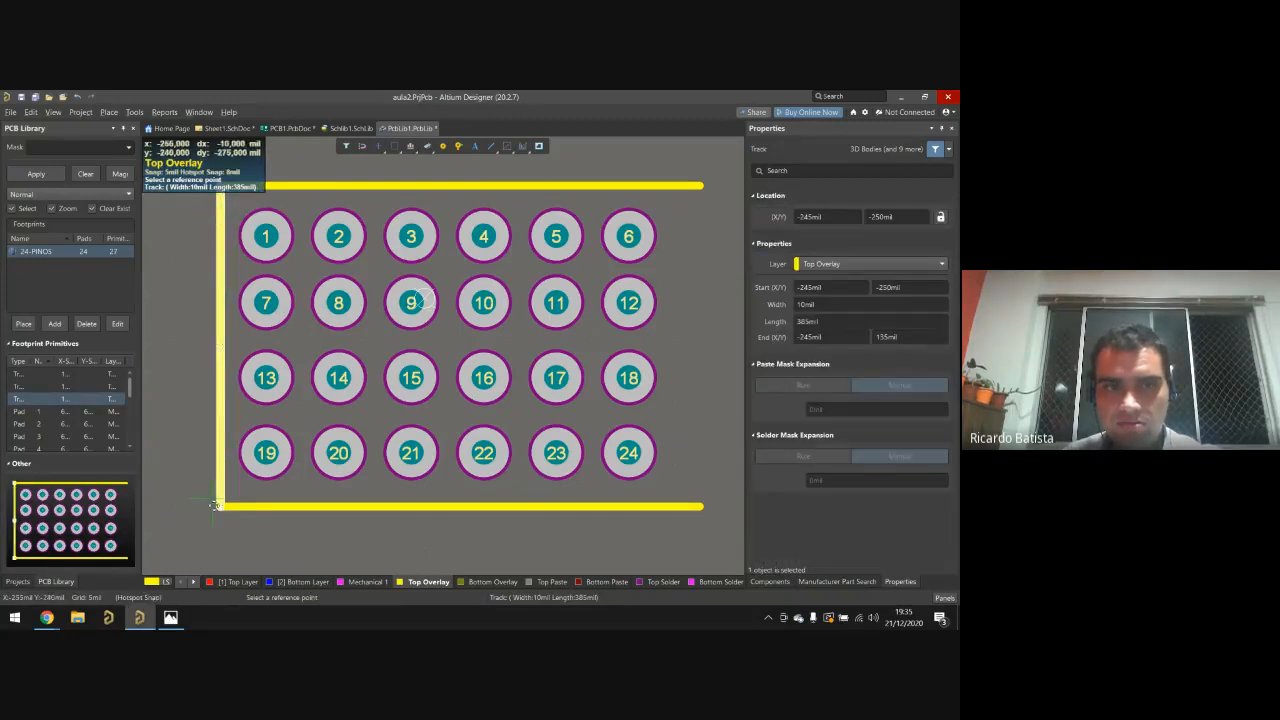
{"action": "left_click", "coordinate": [220, 505]}
{"action": "key", "text": "ctrl+v"}
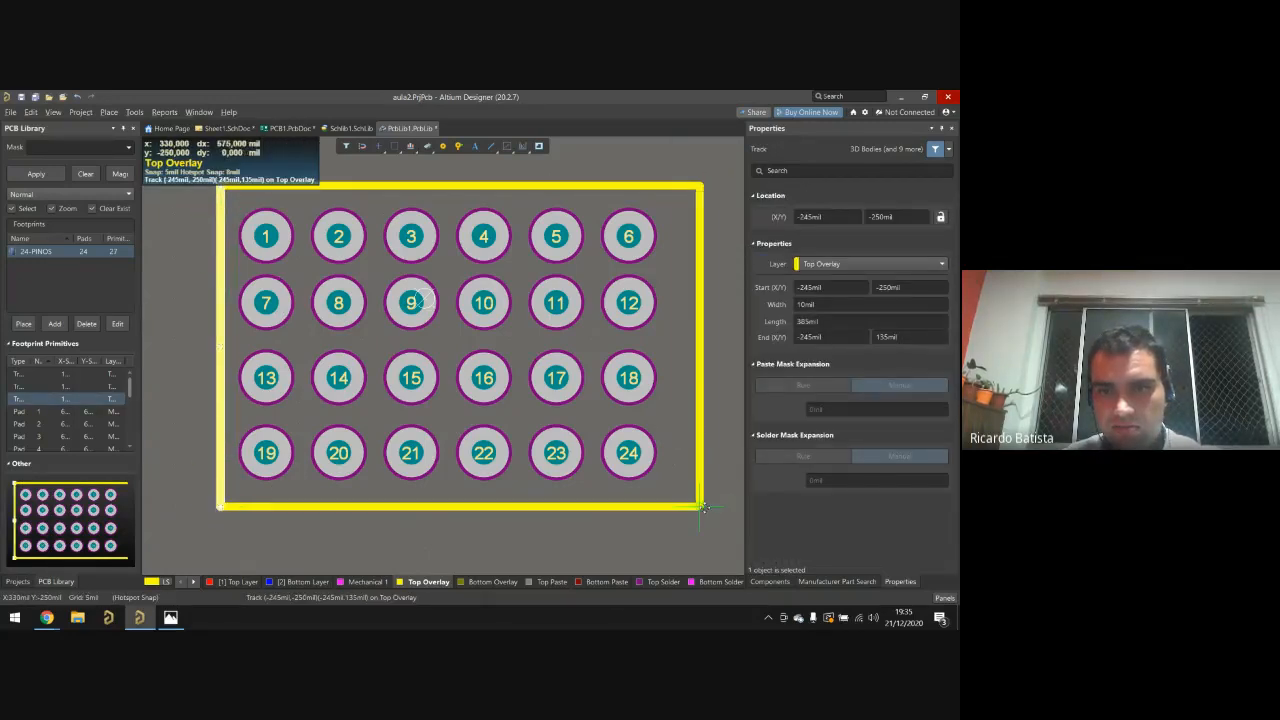
{"action": "left_click", "coordinate": [699, 512]}
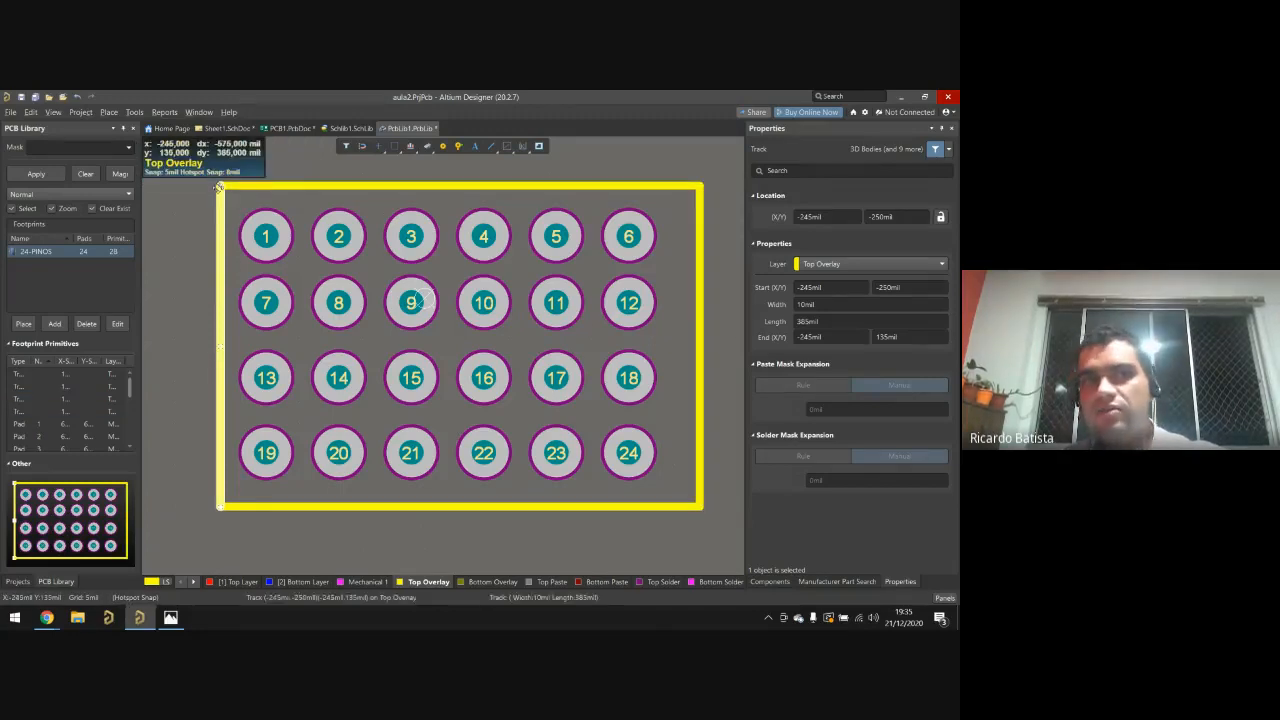
{"action": "left_click", "coordinate": [240, 196]}
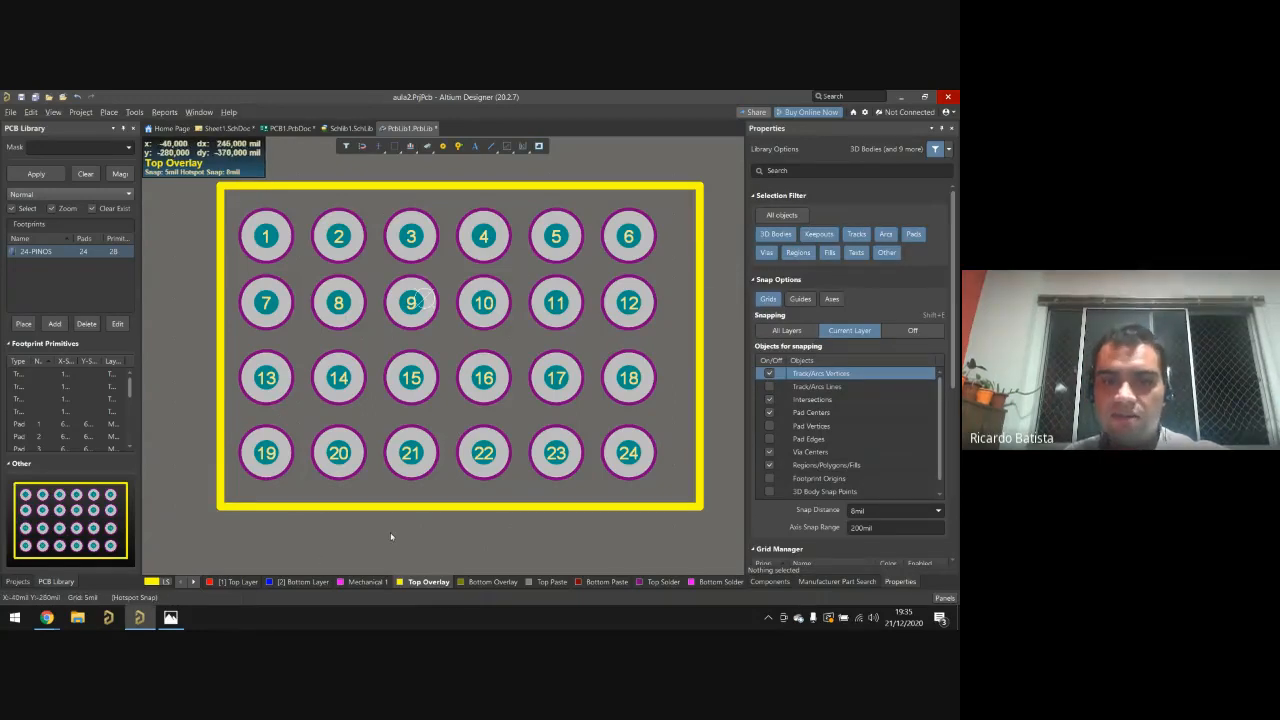
Step: Check the overlay outline around the pads in 3D, then go back to 2D
{"action": "key", "text": "3"}
{"action": "right_click_drag", "start_coordinate": [393, 540], "coordinate": [670, 268], "text": "shift"}
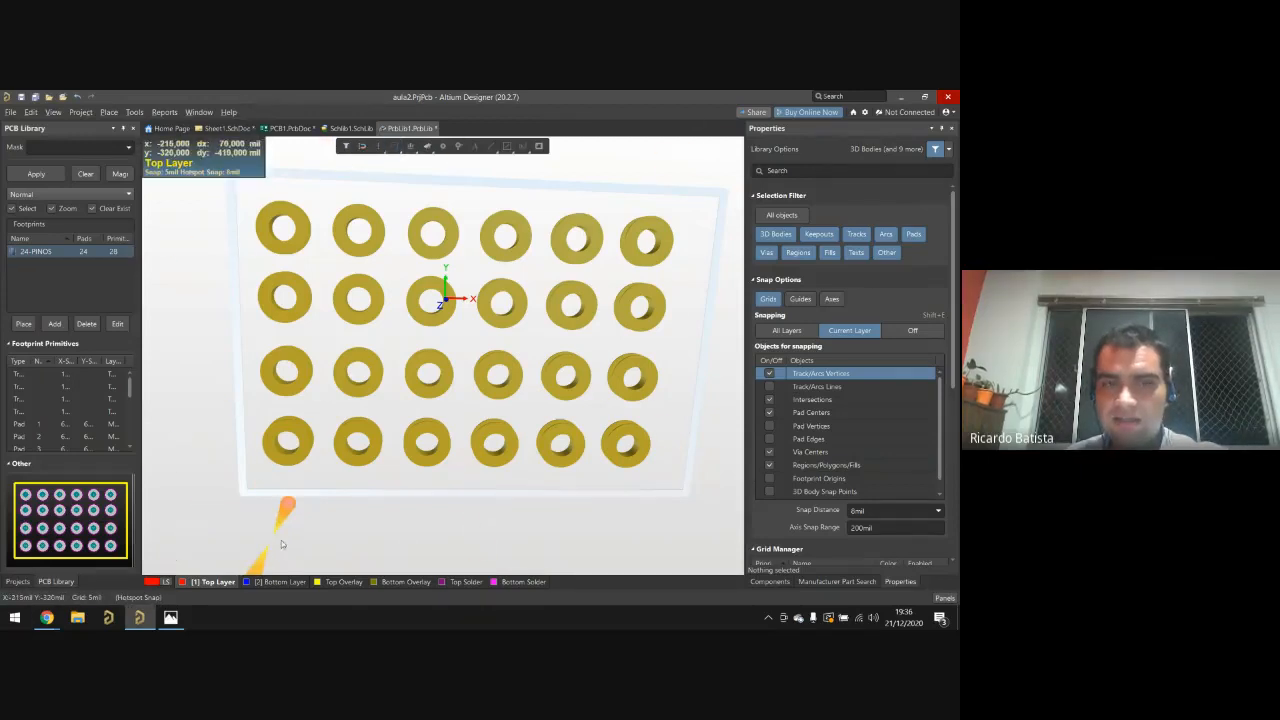
{"action": "key", "text": "2"}
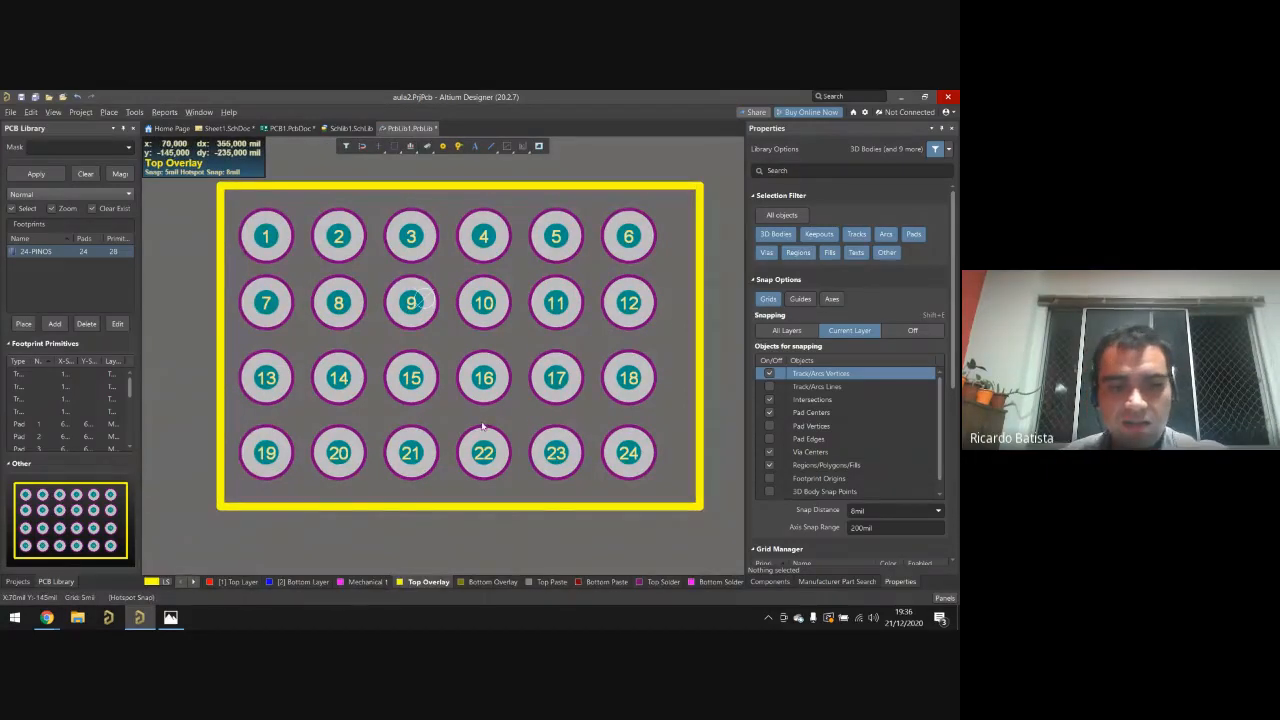
Step: Place an extruded 3D body over the footprint in 3D view, tracing the four corners of the overlay rectangle
{"action": "key", "text": "3"}
{"action": "right_click_drag", "start_coordinate": [480, 417], "coordinate": [514, 443], "text": "shift"}
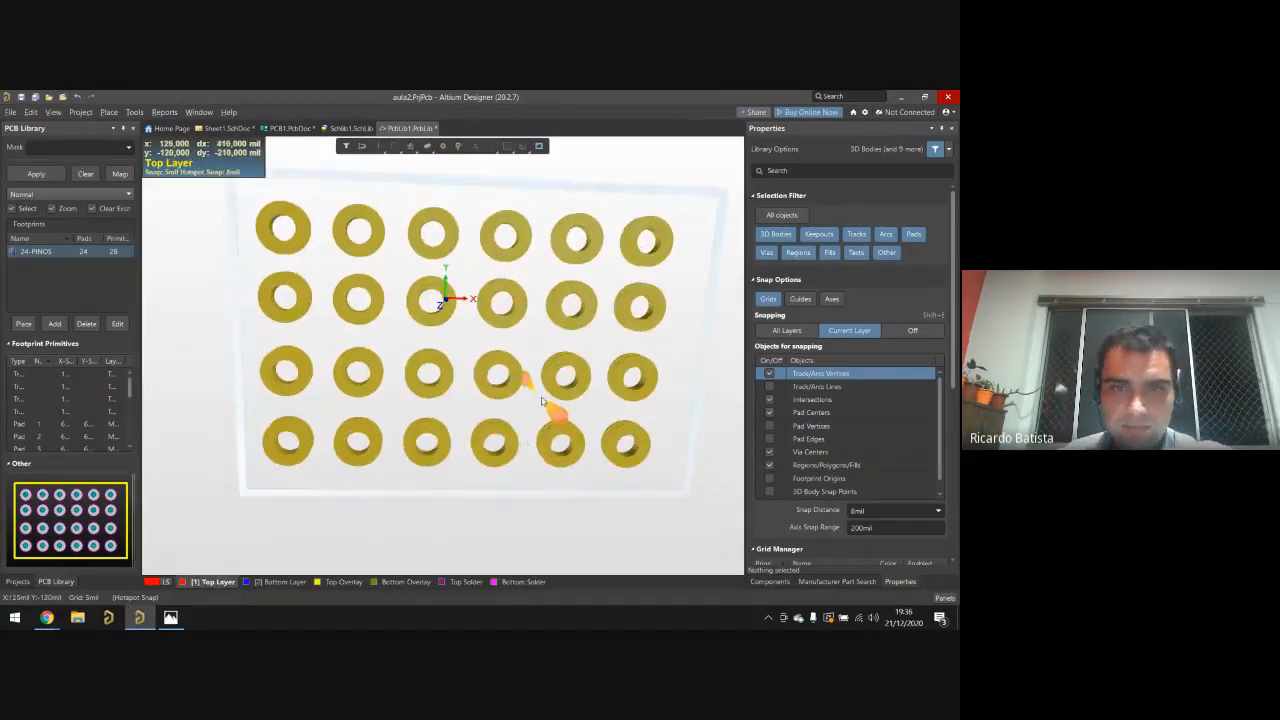
{"action": "right_click", "coordinate": [543, 400]}
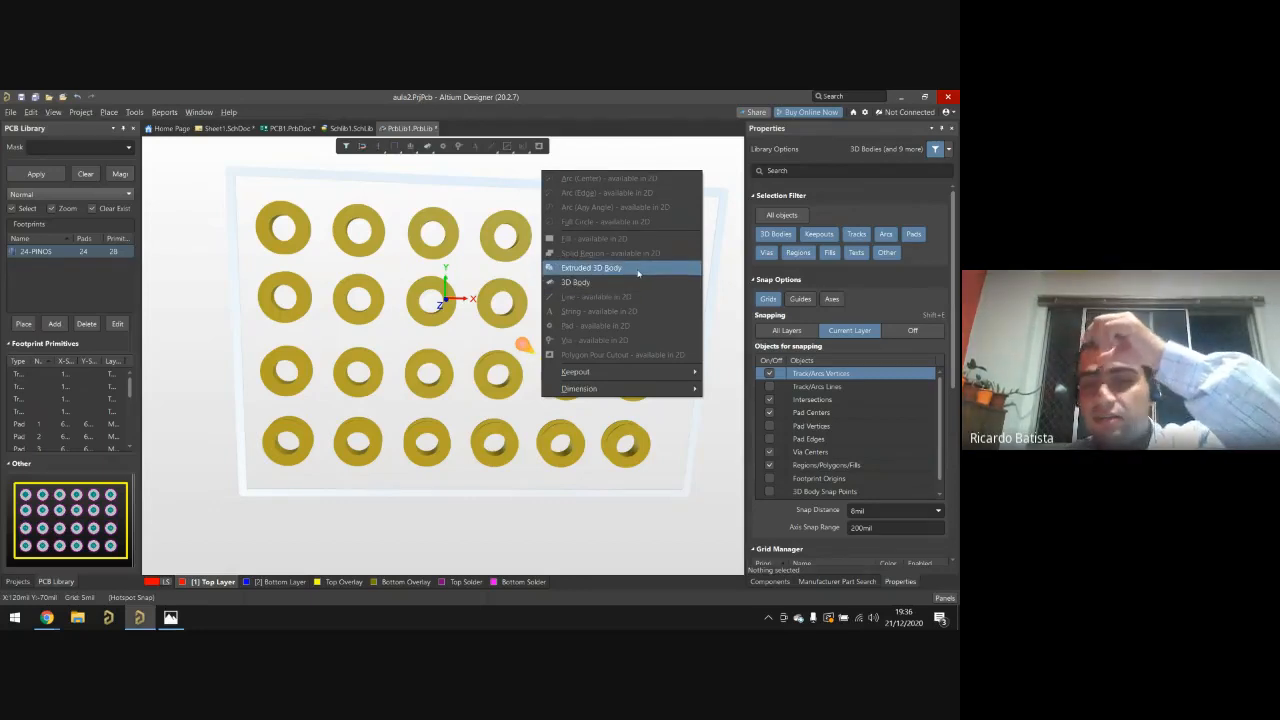
{"action": "left_click", "coordinate": [638, 268]}
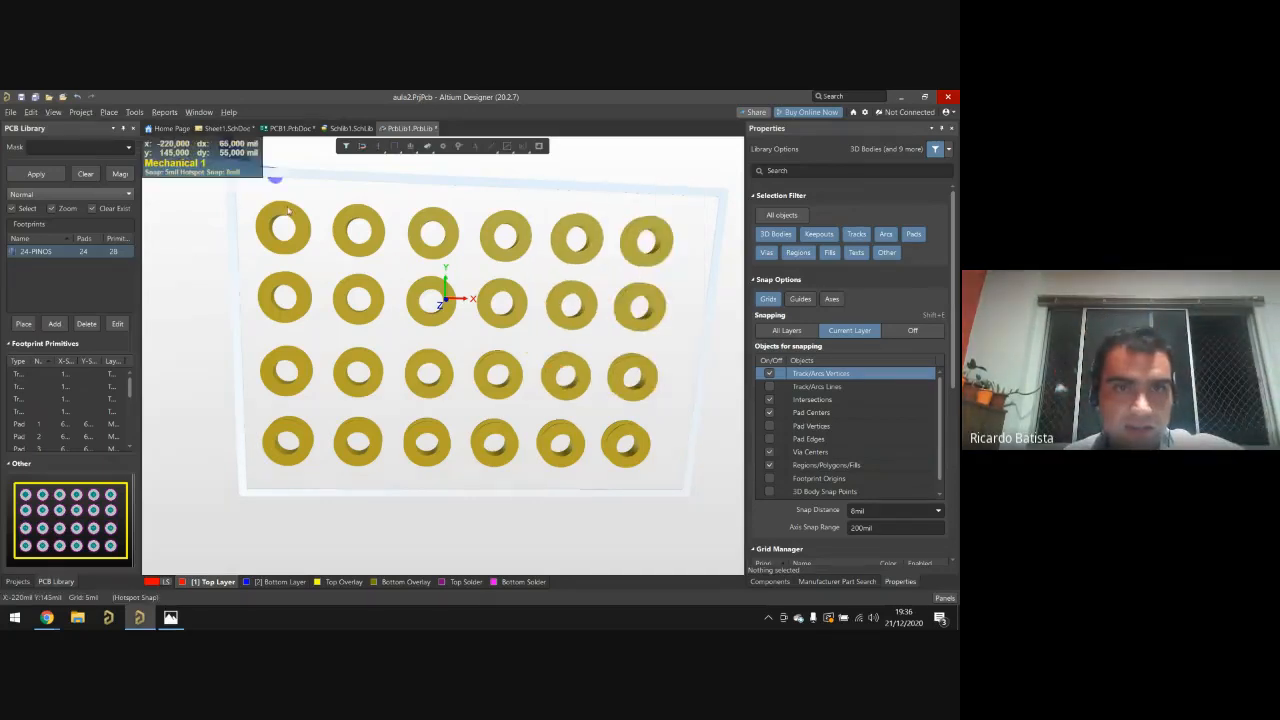
{"action": "left_click", "coordinate": [232, 172]}
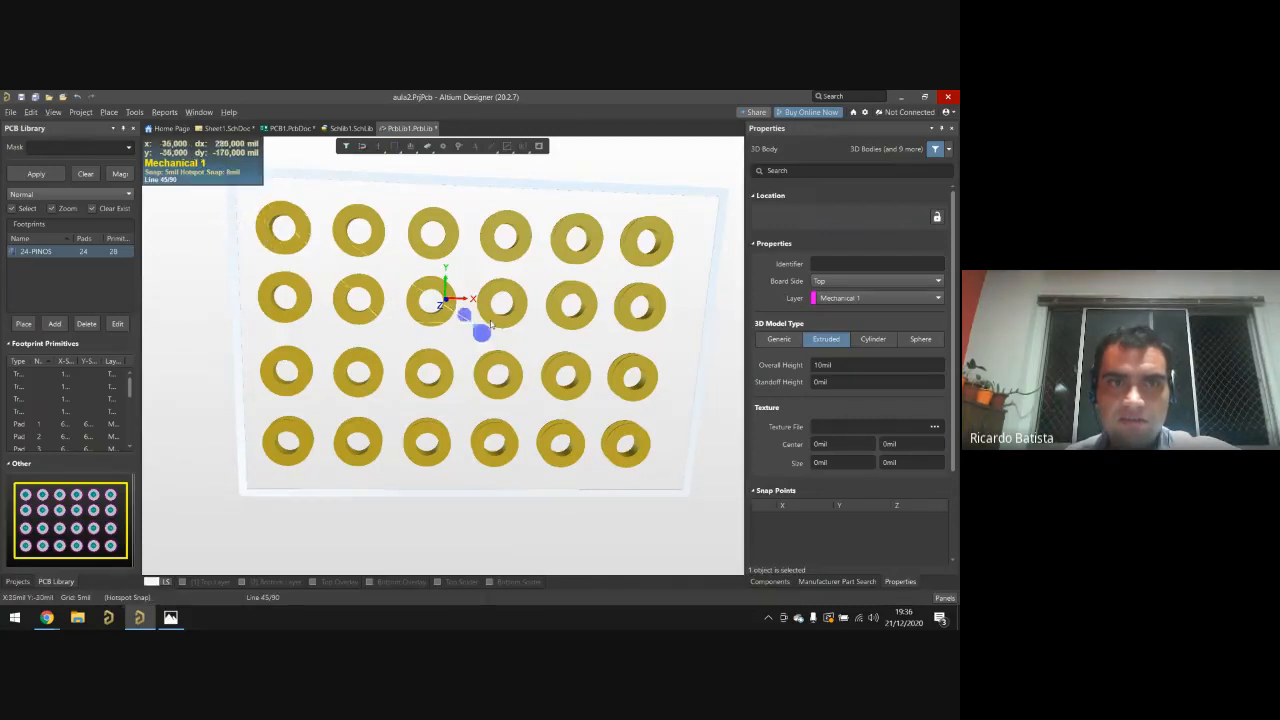
{"action": "left_click", "coordinate": [723, 192]}
{"action": "key", "text": "space"}
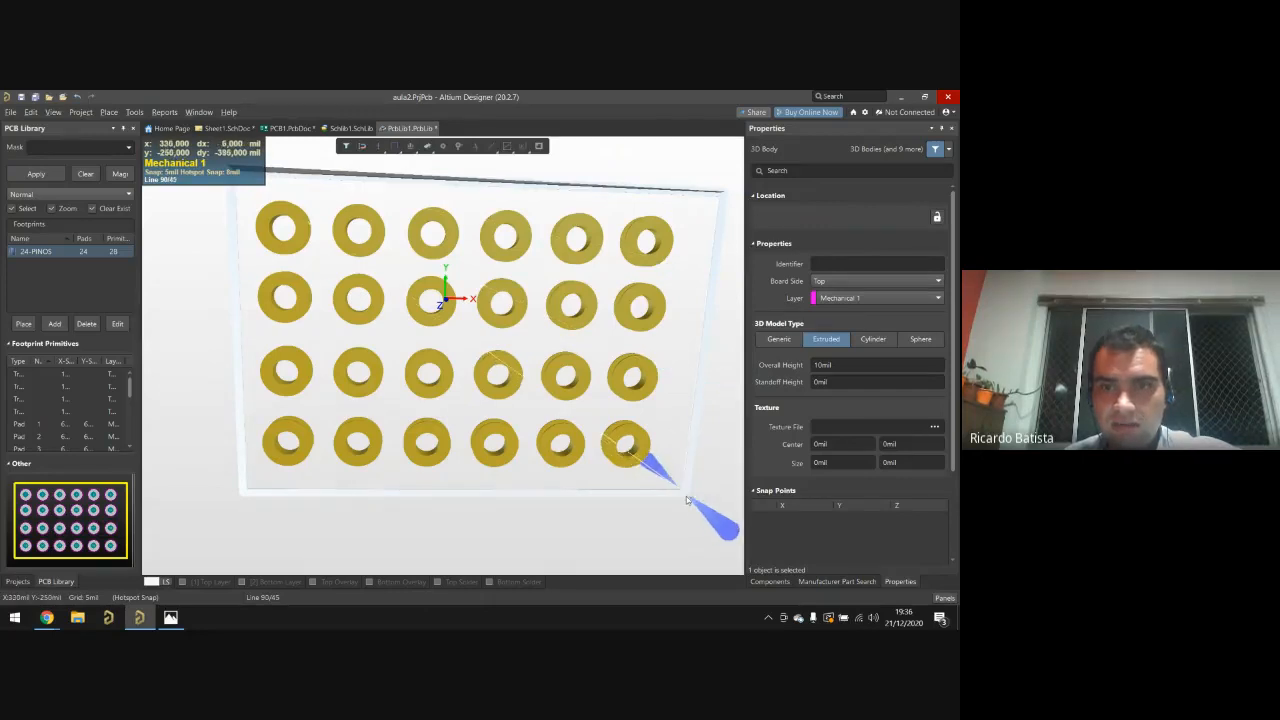
{"action": "left_click", "coordinate": [686, 498]}
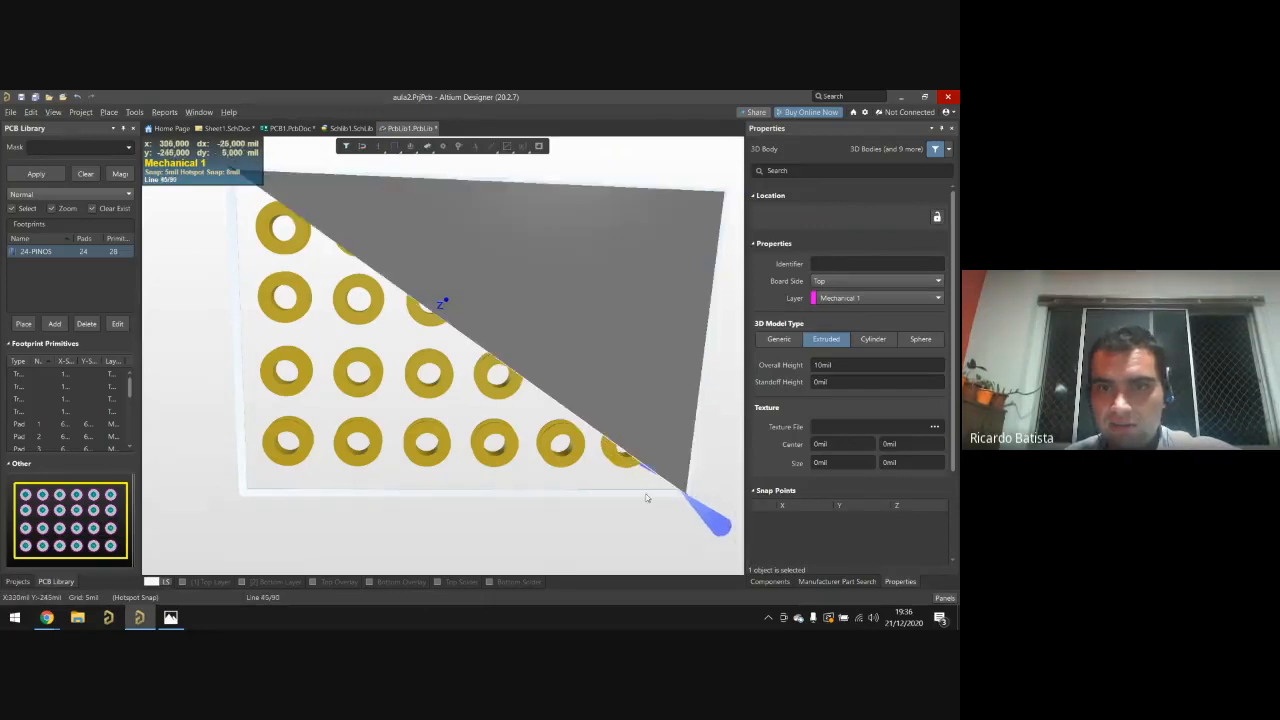
{"action": "left_click", "coordinate": [244, 495]}
{"action": "right_click", "coordinate": [244, 495]}
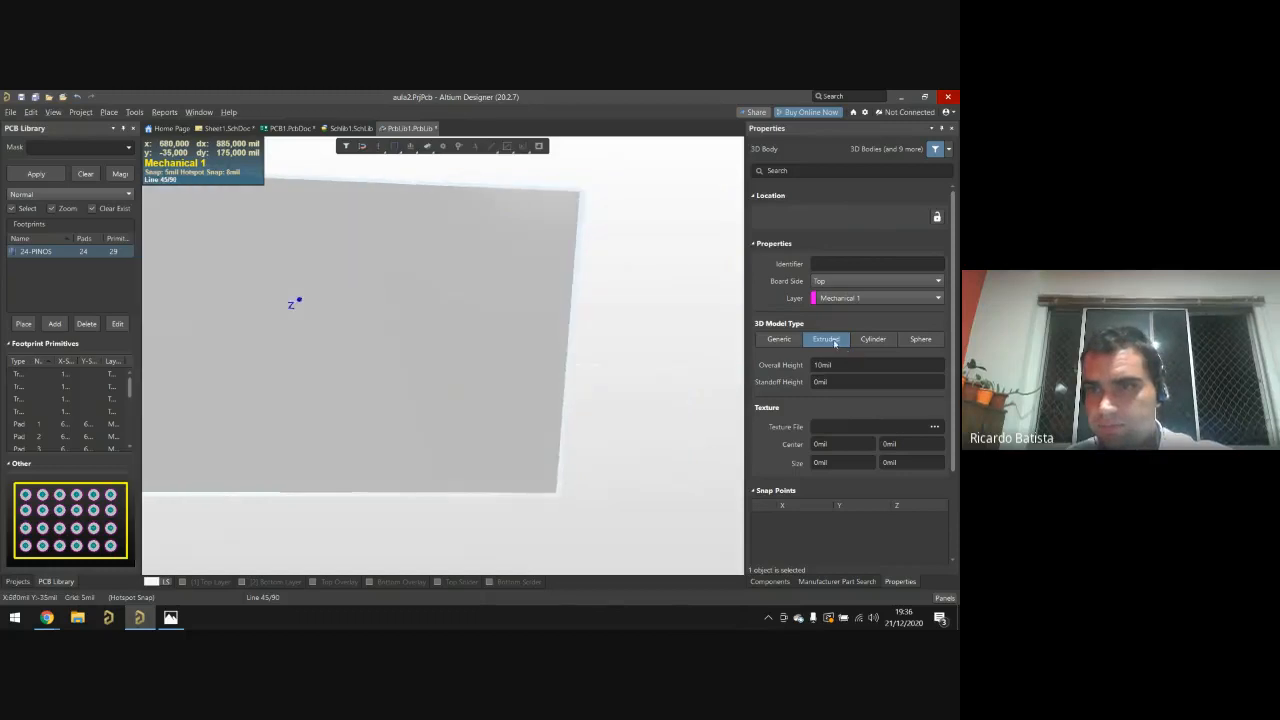
{"action": "right_click", "coordinate": [410, 404]}
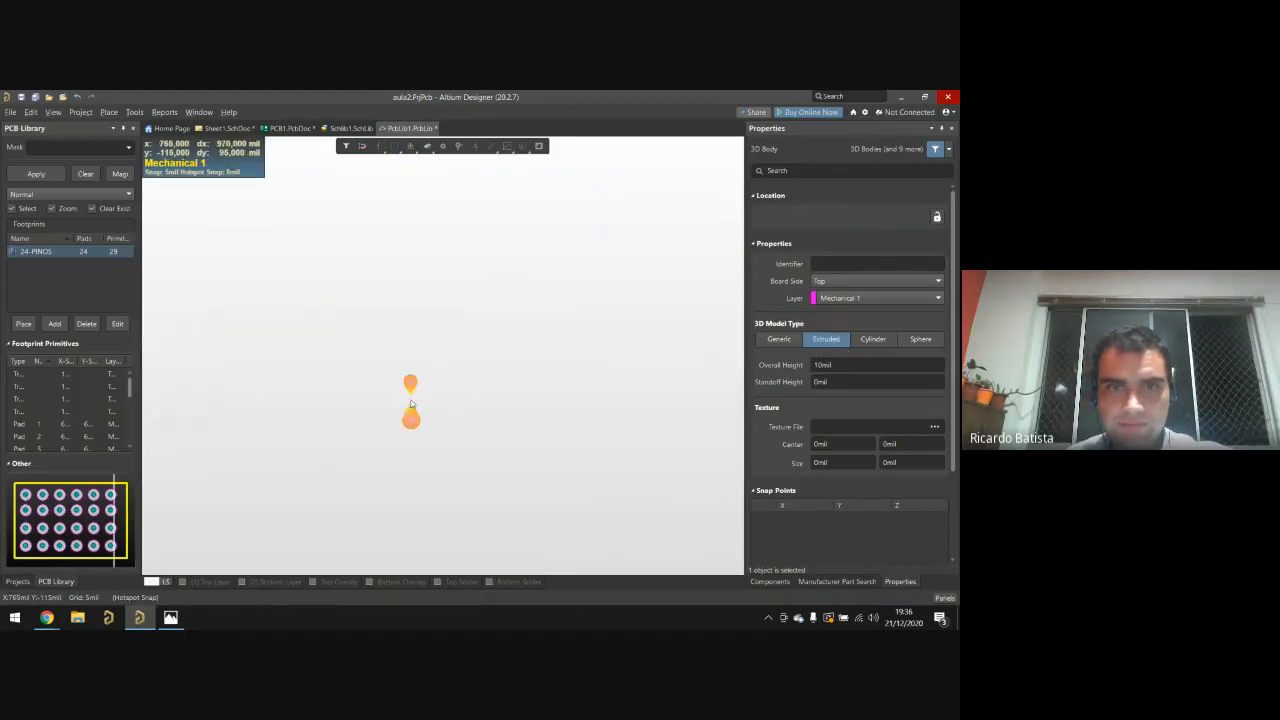
Step: Examine the extruded body and its thickness above the overlay outline from an oblique 3D angle
{"action": "scroll", "coordinate": [457, 438], "scroll_direction": "down", "scroll_amount": 4, "text": "ctrl"}
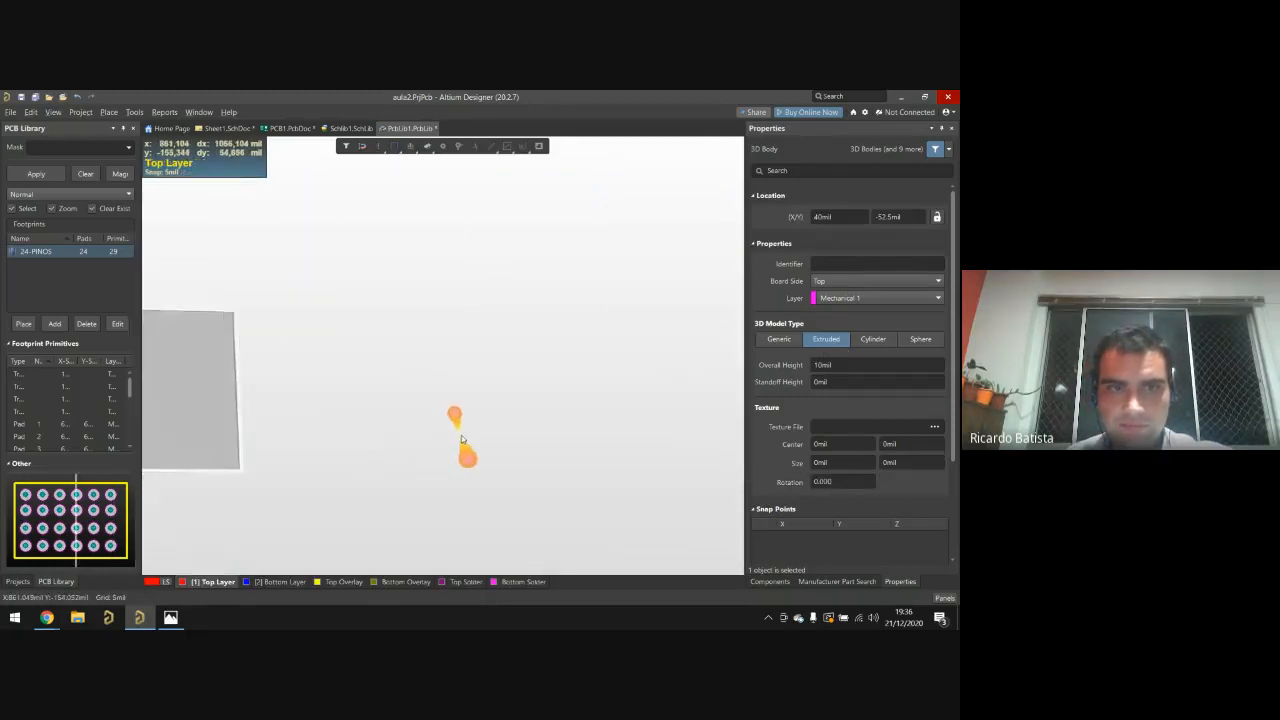
{"action": "scroll", "coordinate": [286, 407], "scroll_direction": "down", "scroll_amount": 1, "text": "ctrl"}
{"action": "scroll", "coordinate": [220, 410], "scroll_direction": "up", "scroll_amount": 4, "text": "ctrl"}
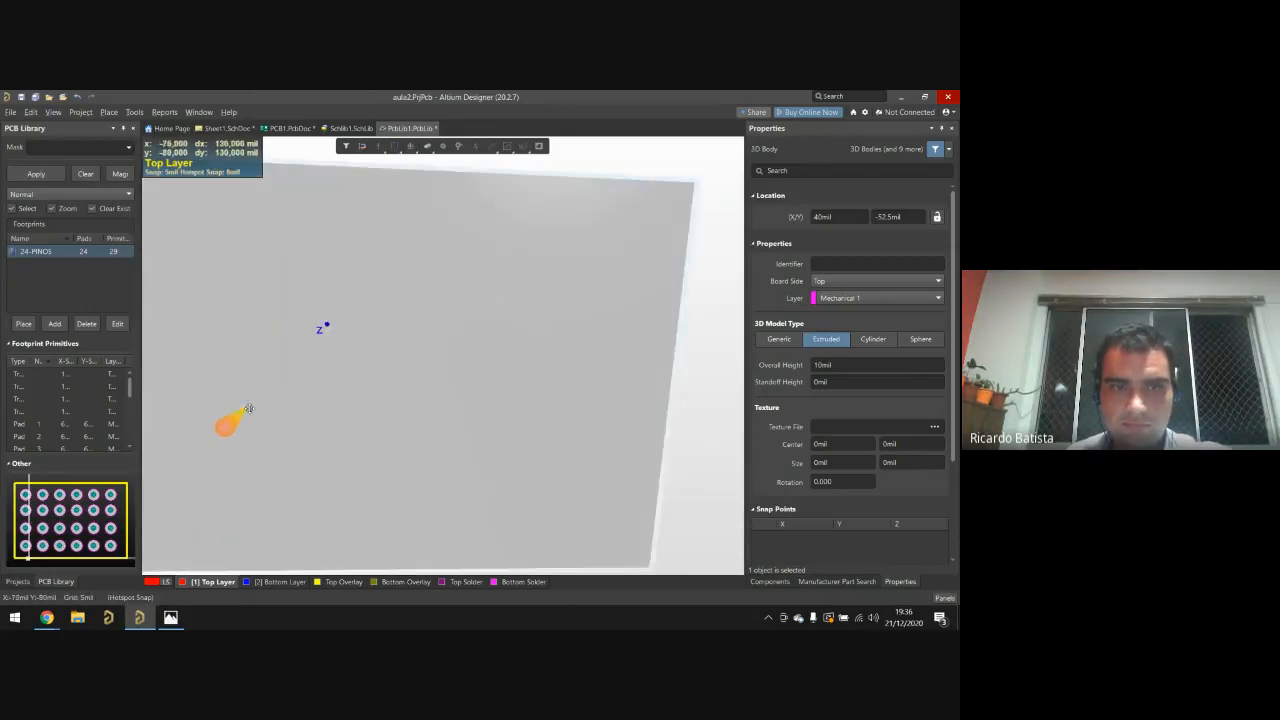
{"action": "scroll", "coordinate": [326, 408], "scroll_direction": "down", "scroll_amount": 2, "text": "ctrl"}
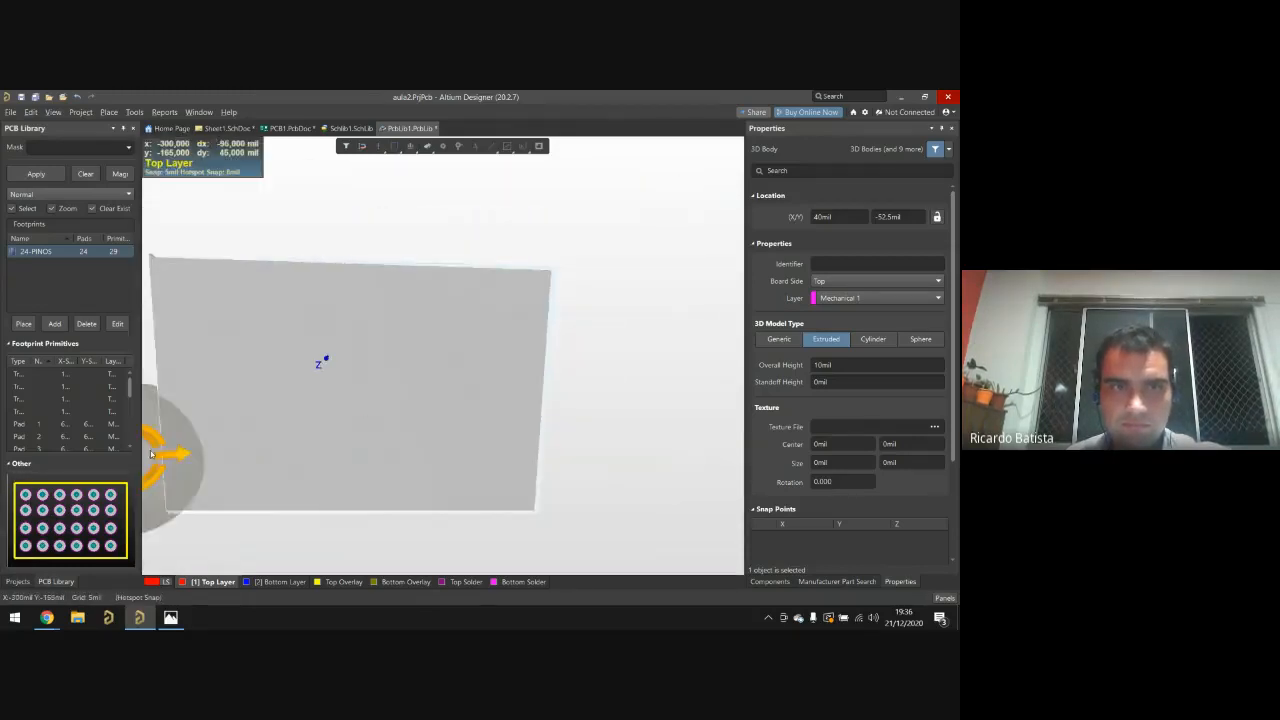
{"action": "scroll", "coordinate": [329, 429], "scroll_direction": "up", "scroll_amount": 3, "text": "ctrl"}
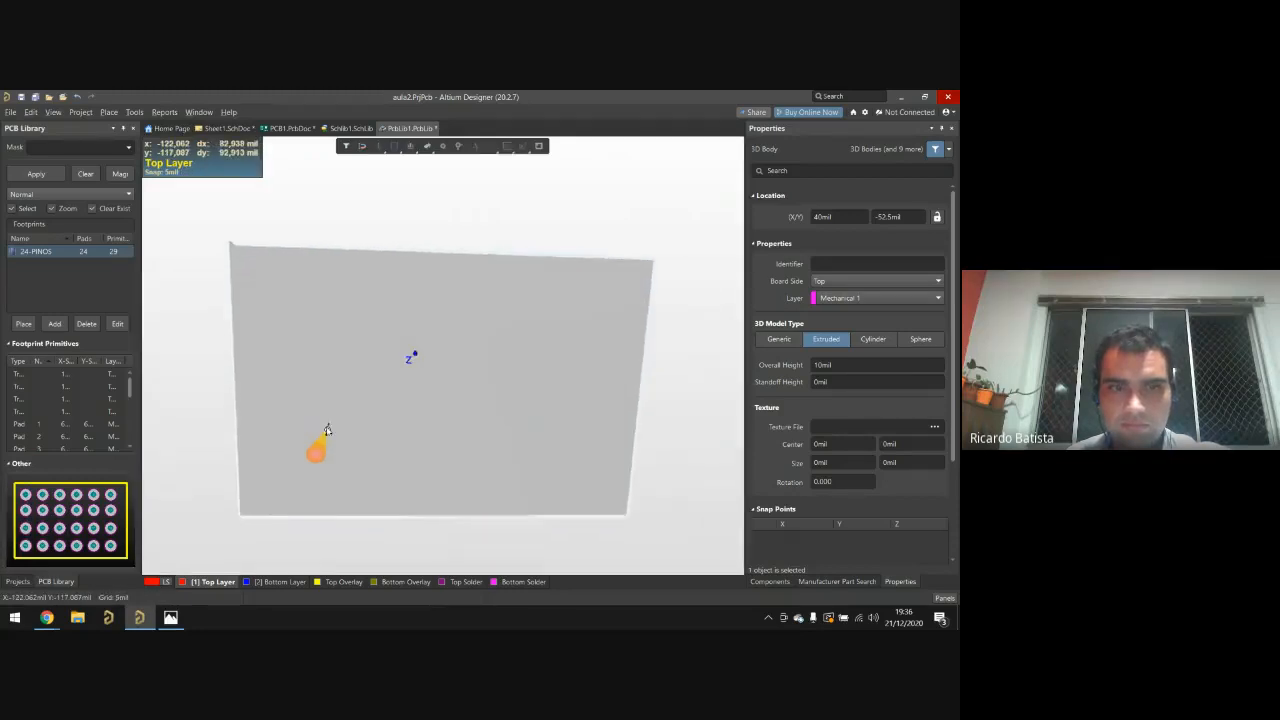
{"action": "scroll", "coordinate": [330, 428], "scroll_direction": "down", "scroll_amount": 3, "text": "ctrl"}
{"action": "right_click_drag", "start_coordinate": [334, 420], "coordinate": [539, 537], "text": "shift"}
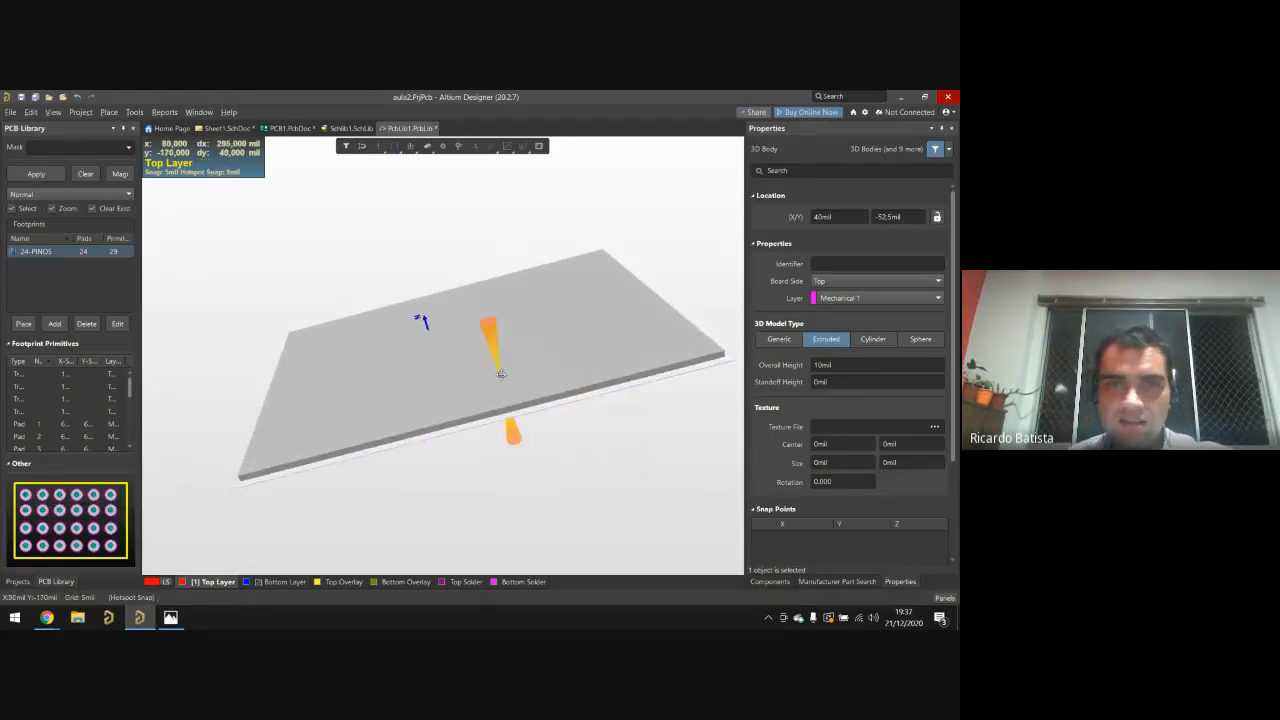
{"action": "left_click", "coordinate": [498, 372]}
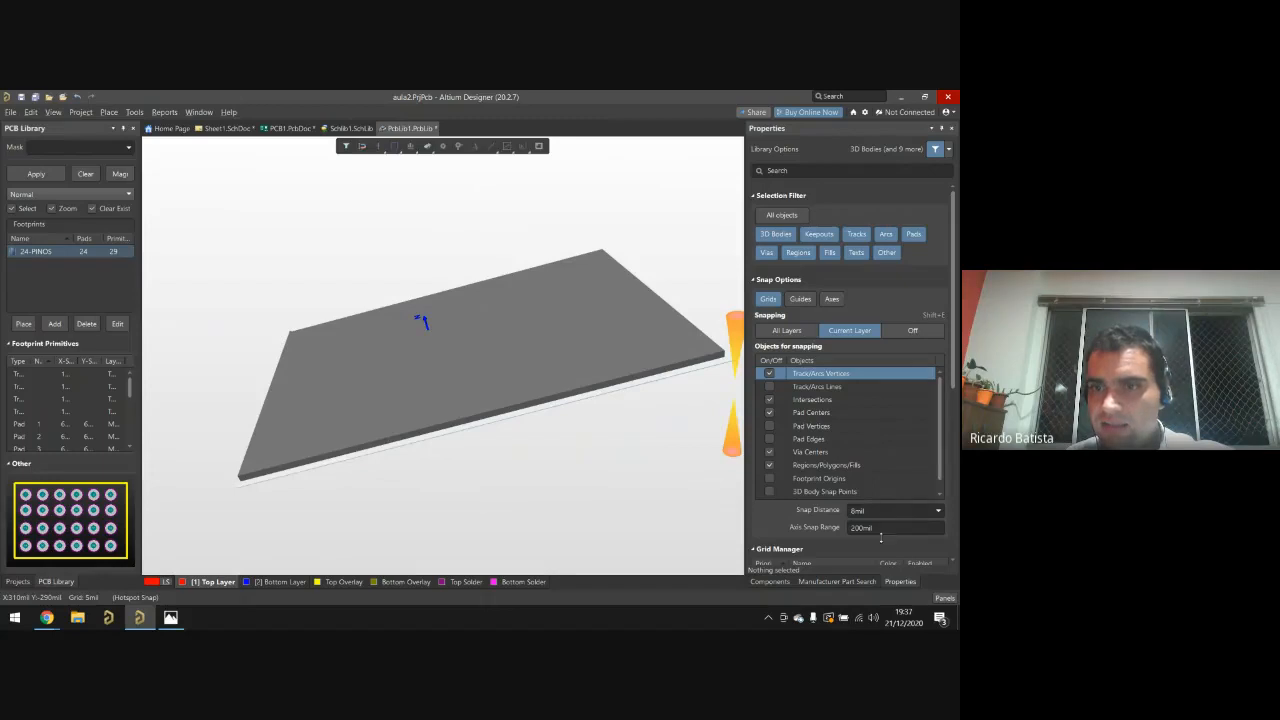
{"action": "scroll", "coordinate": [878, 459], "scroll_direction": "down", "scroll_amount": 4}
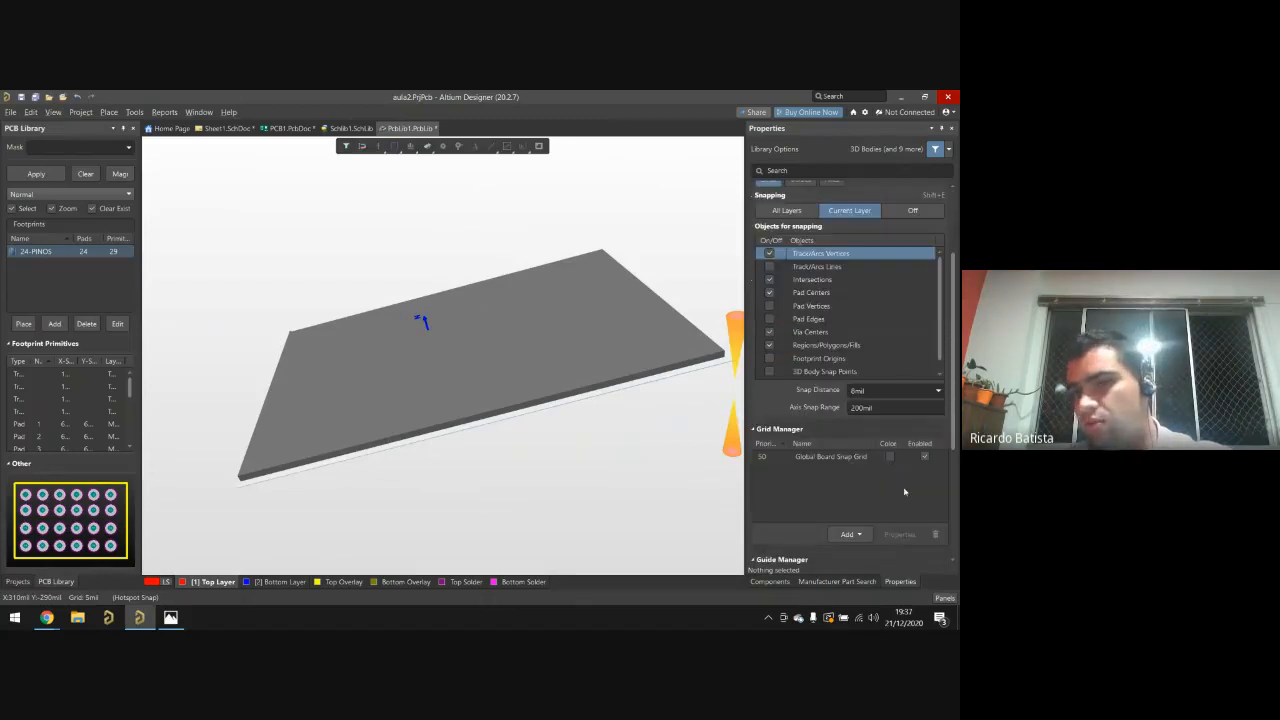
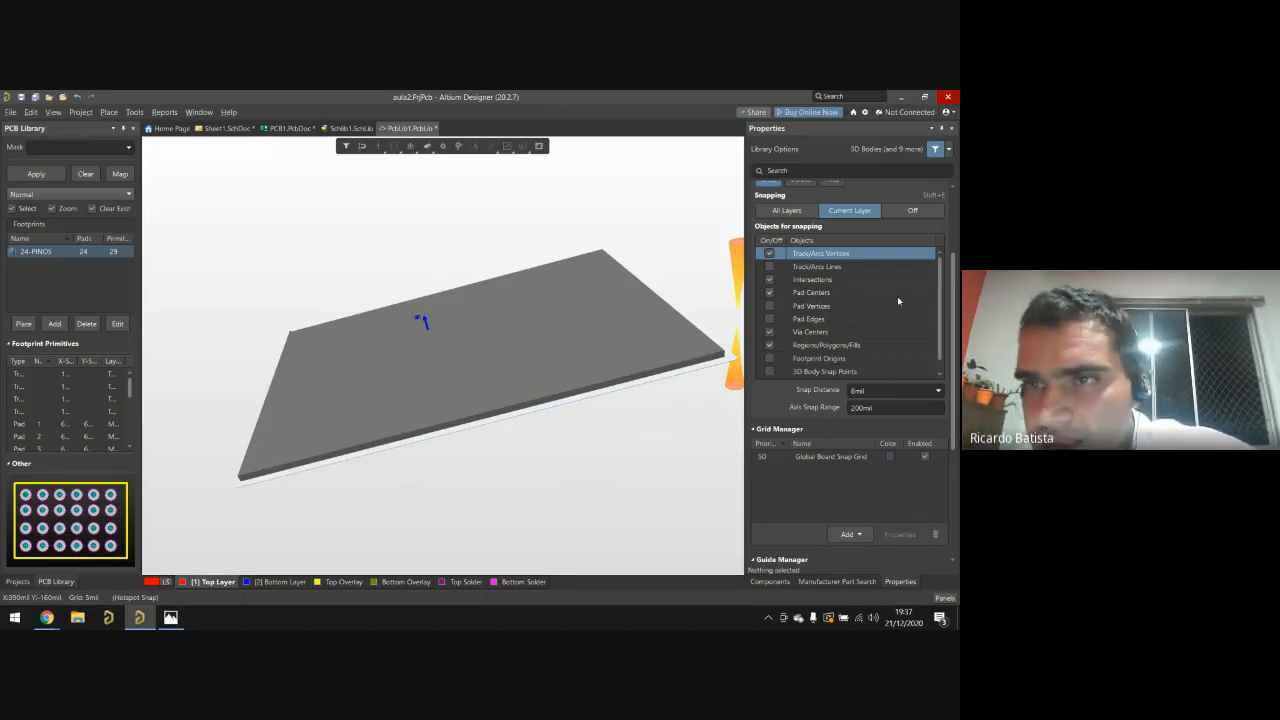
{"action": "scroll", "coordinate": [895, 374], "scroll_direction": "up", "scroll_amount": 3}
{"action": "scroll", "coordinate": [859, 354], "scroll_direction": "down", "scroll_amount": 2}
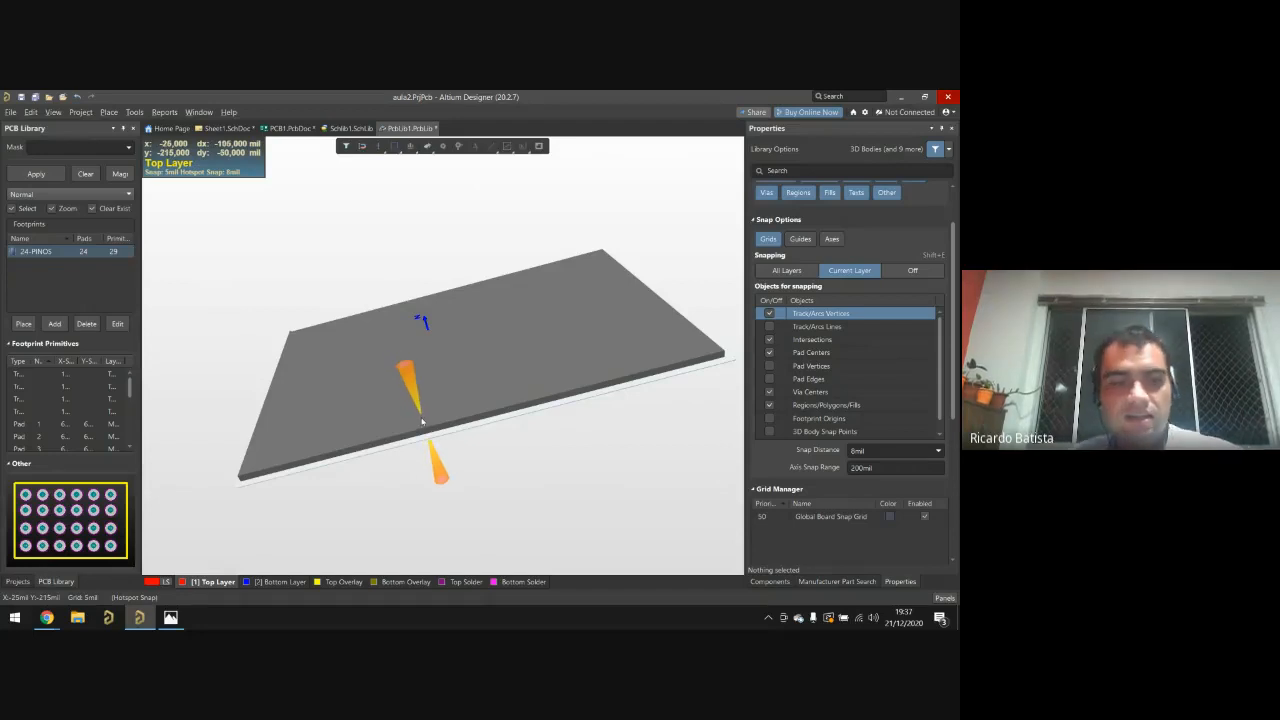
Step: Return the footprint to 2D and save PcbLib1.PcbLib
{"action": "key", "text": "2"}
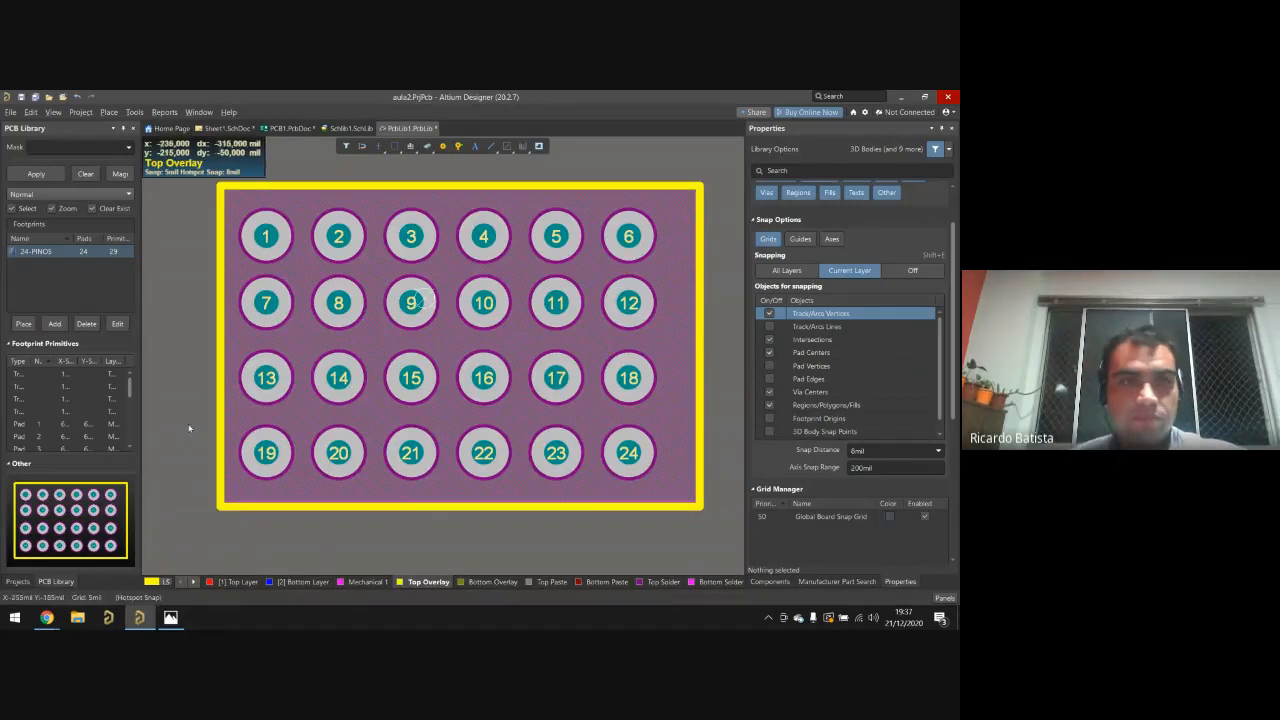
{"action": "left_click", "coordinate": [23, 98]}
{"action": "left_click", "coordinate": [688, 470]}
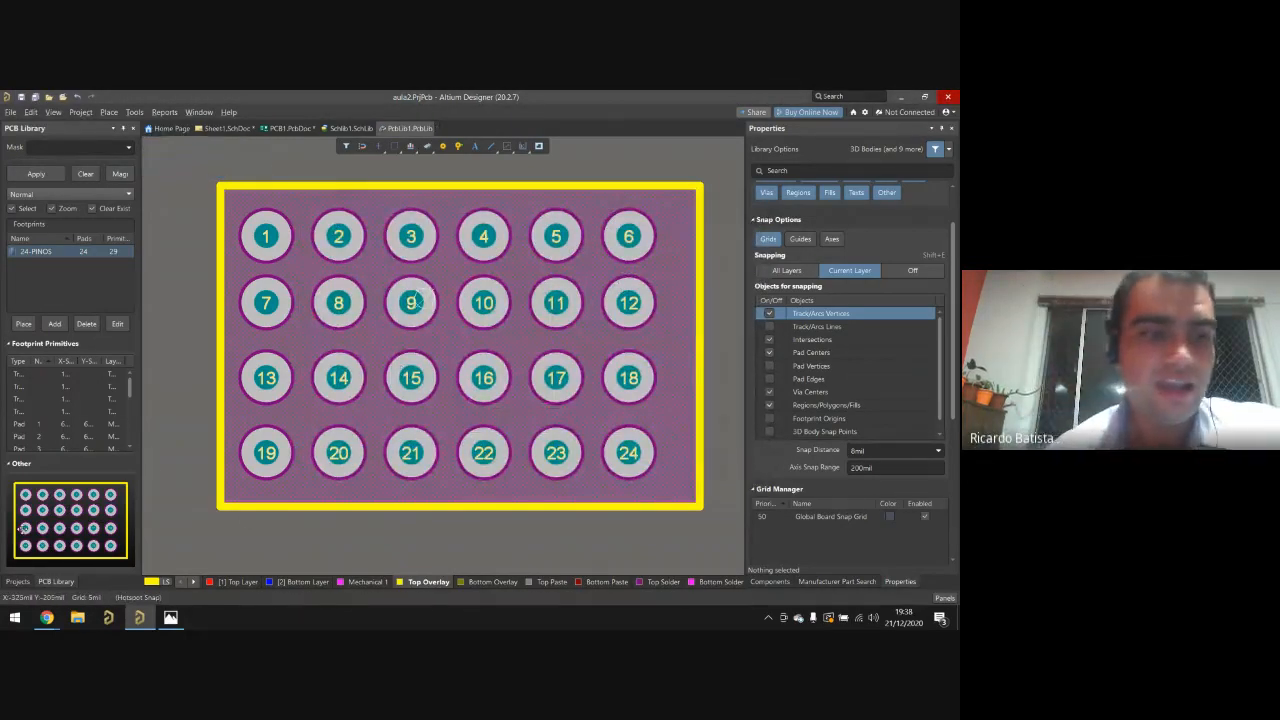
Step: Open the schematic library Schlib1.SchLib and select the CI_24_pernas component
{"action": "left_click", "coordinate": [17, 581]}
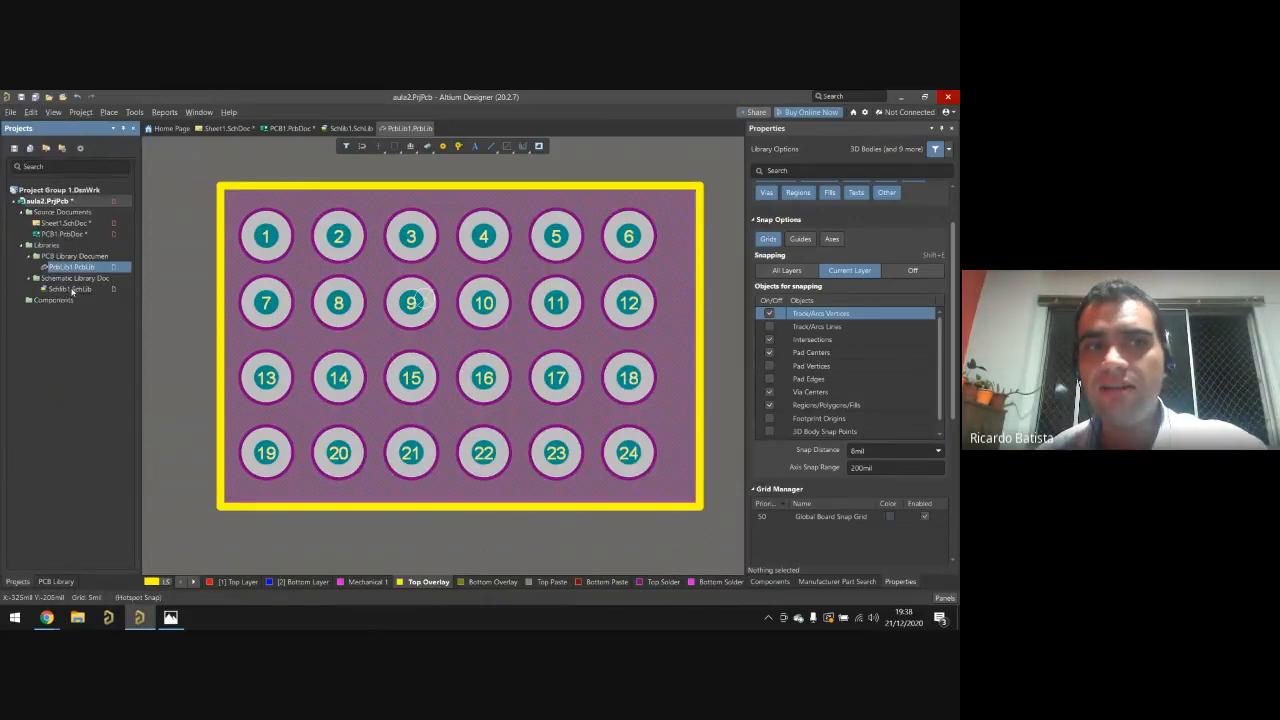
{"action": "double_click", "coordinate": [70, 289]}
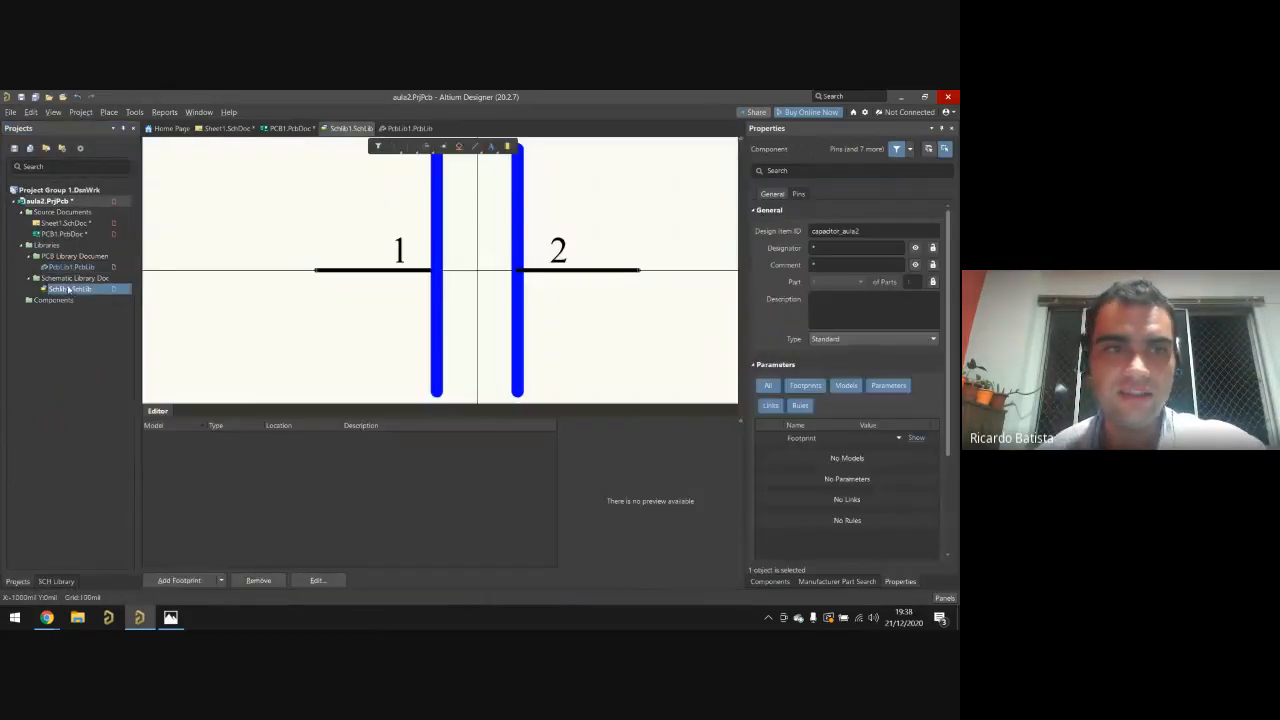
{"action": "left_click", "coordinate": [56, 581]}
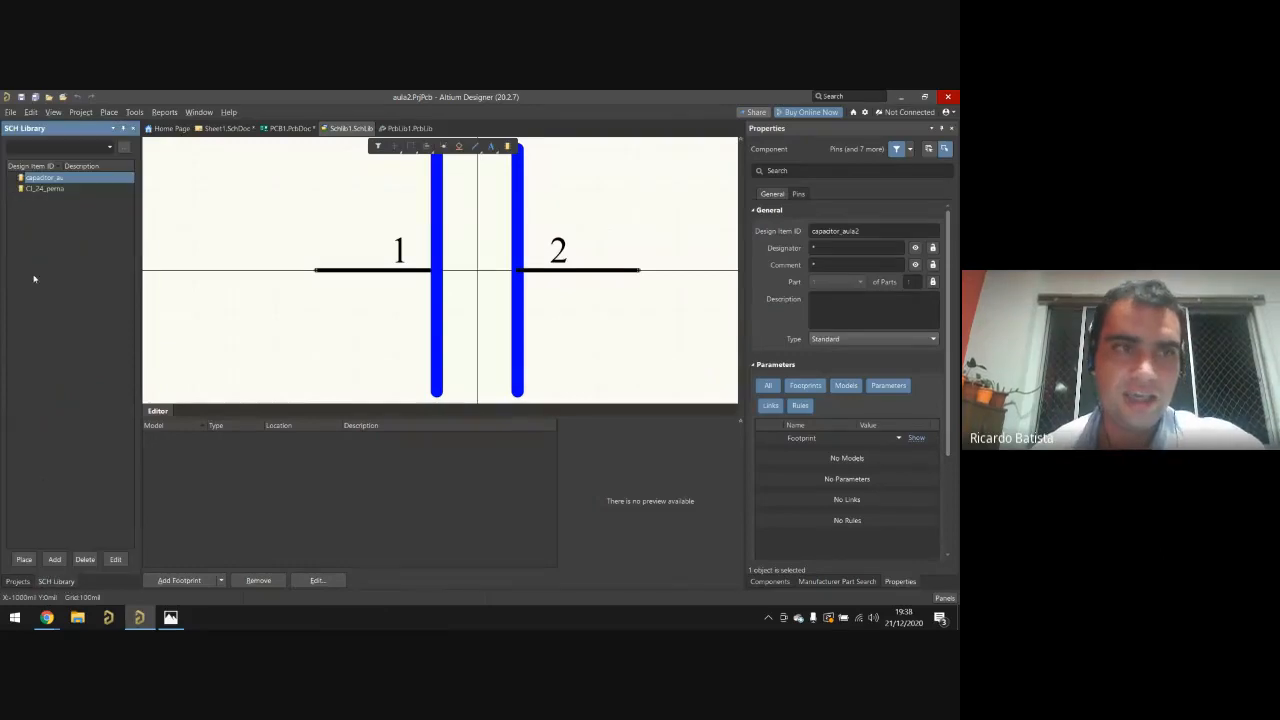
{"action": "left_click", "coordinate": [38, 189]}
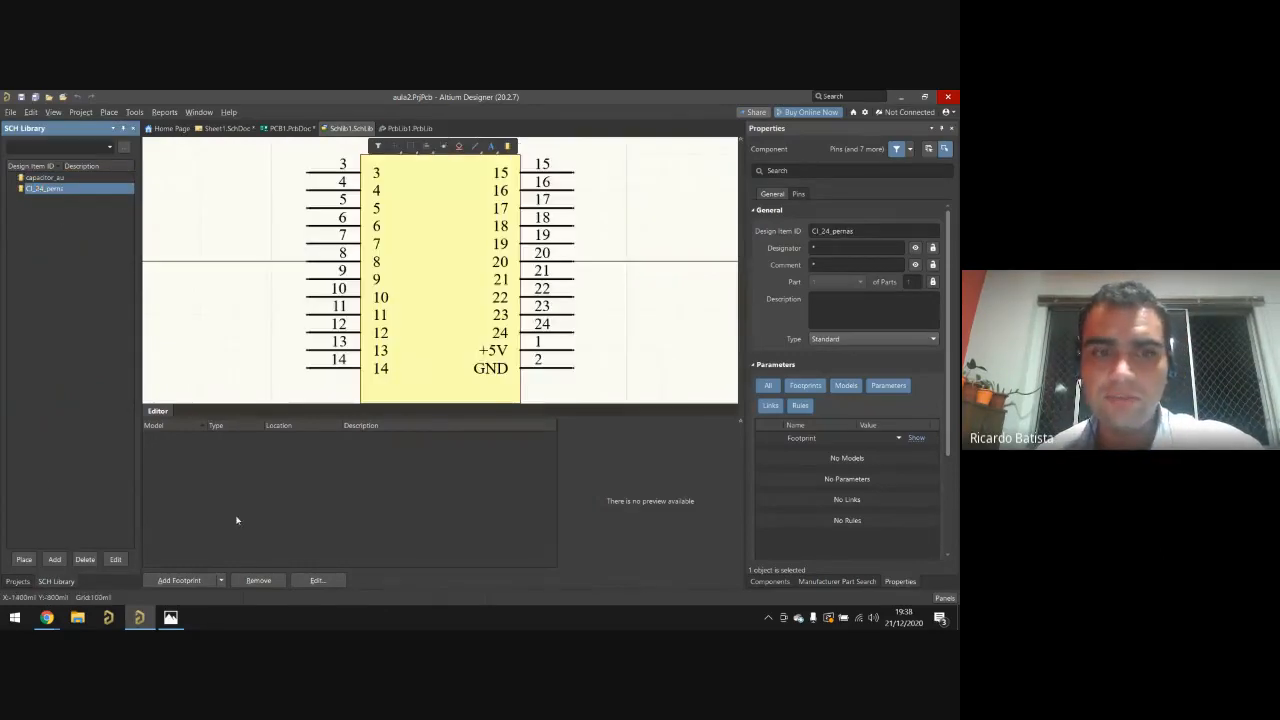
{"action": "left_click", "coordinate": [222, 581]}
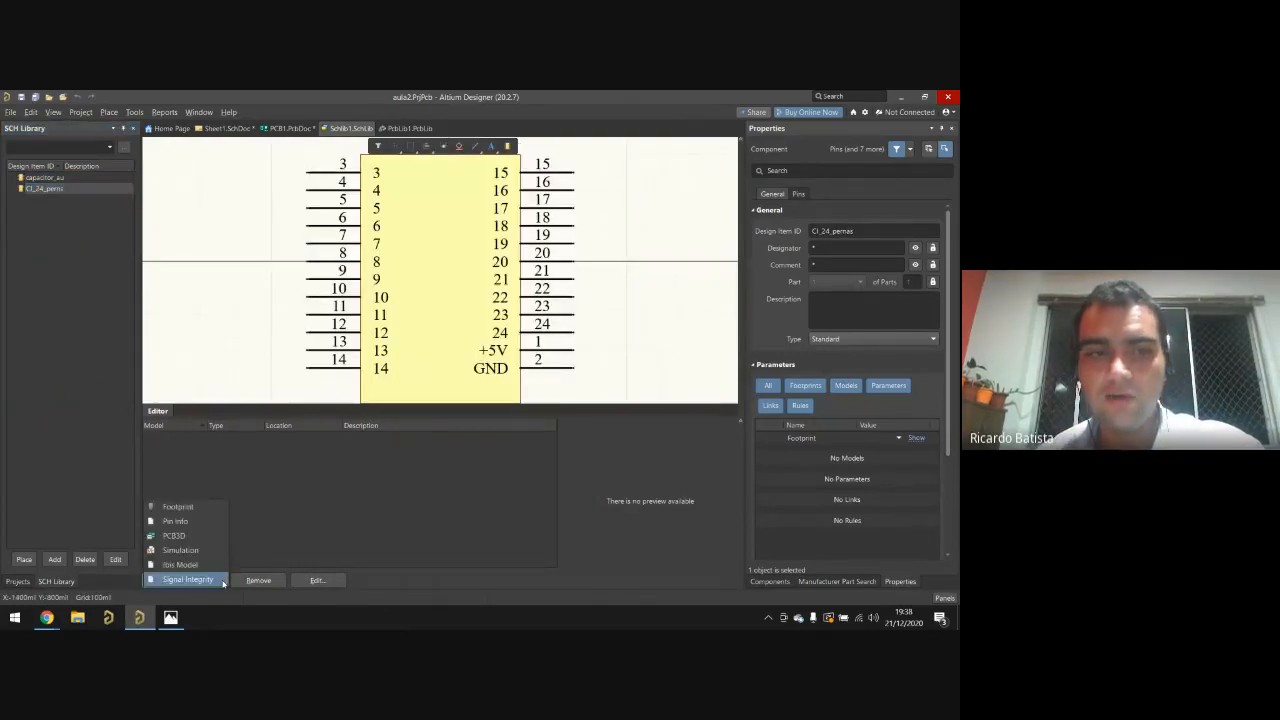
{"action": "left_click", "coordinate": [164, 508]}
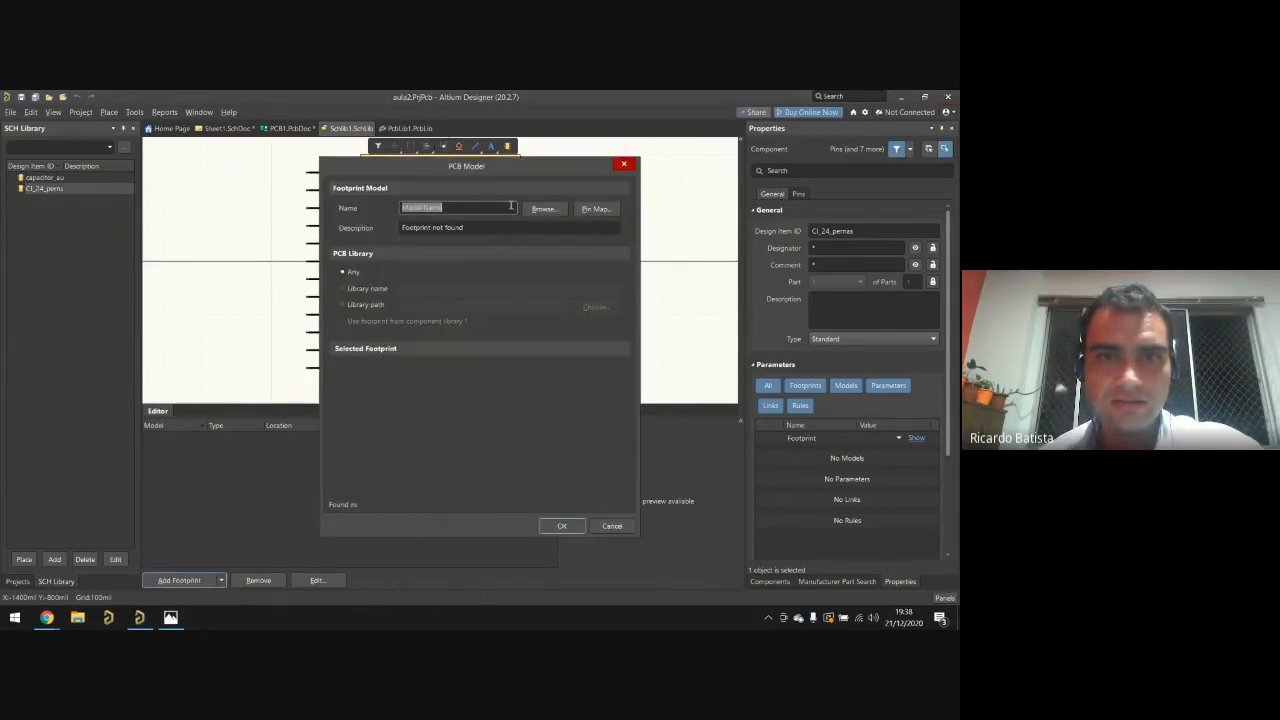
{"action": "left_click", "coordinate": [540, 209]}
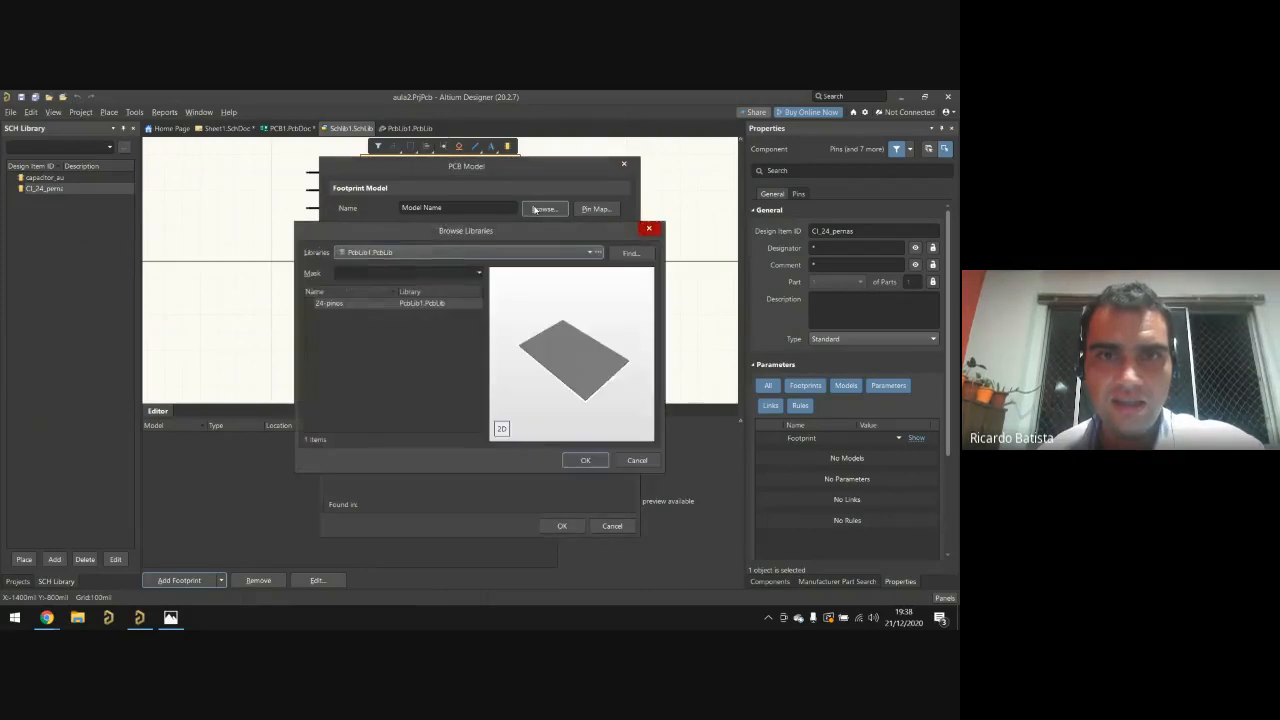
{"action": "left_click", "coordinate": [633, 459]}
{"action": "left_click", "coordinate": [611, 526]}
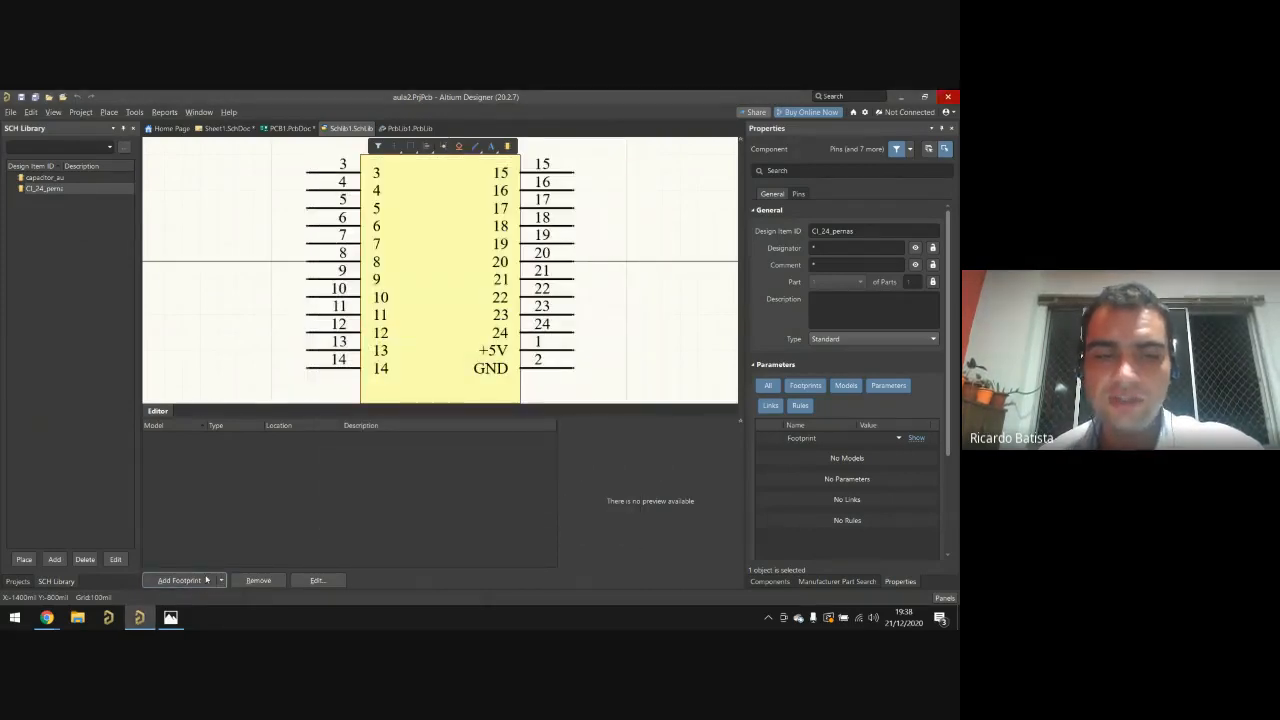
Step: Add the 24-pinos footprint from PcbLib1.PcbLib to the CI_24_pernas component
{"action": "left_click", "coordinate": [200, 582]}
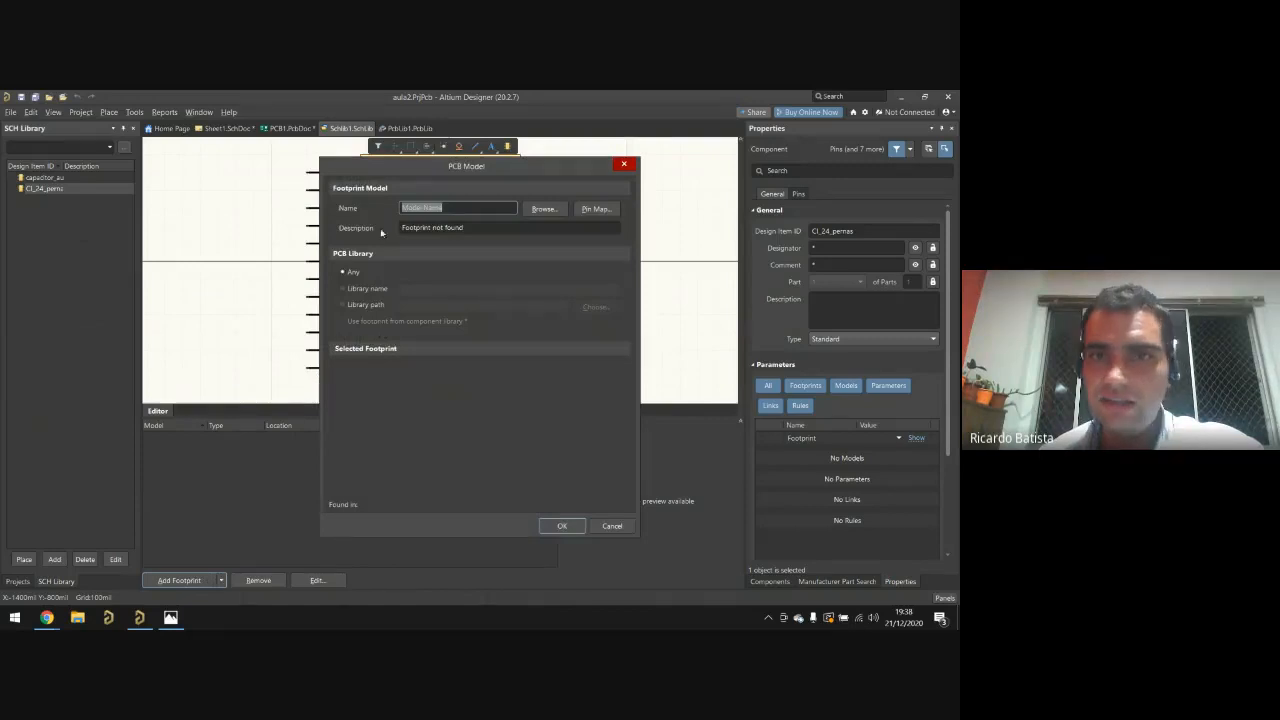
{"action": "left_click", "coordinate": [540, 209]}
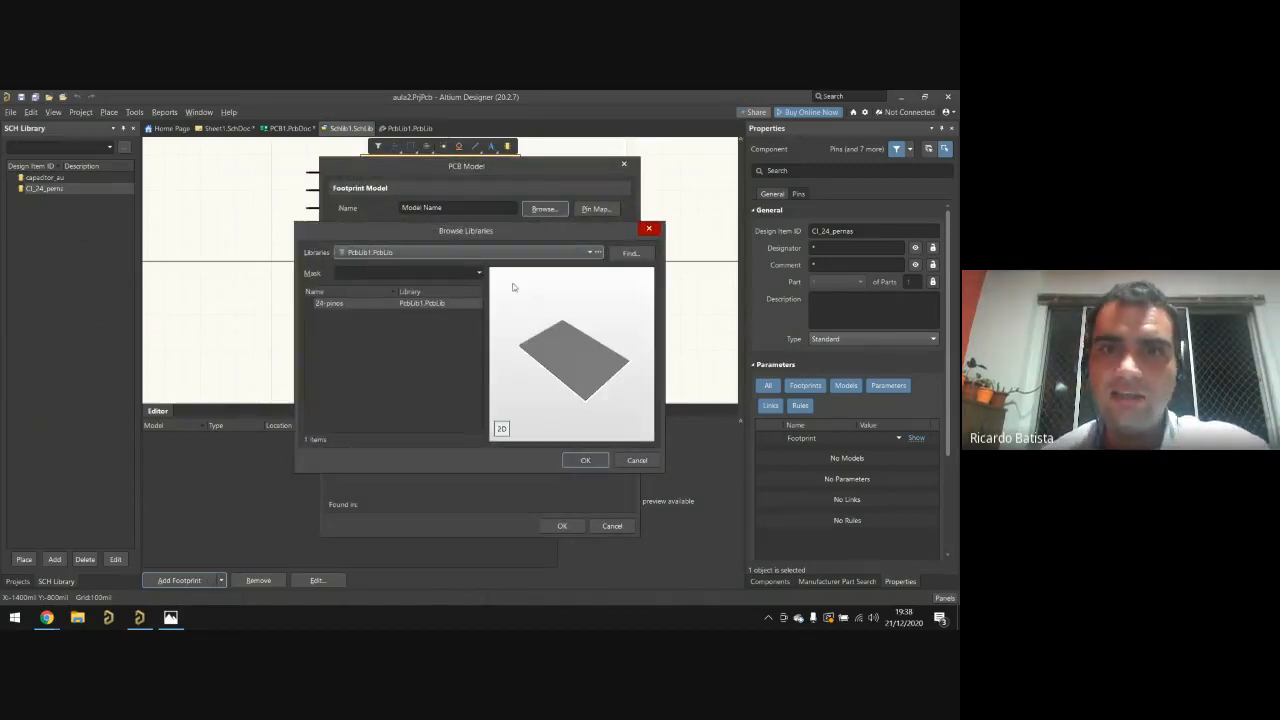
{"action": "left_click", "coordinate": [586, 461]}
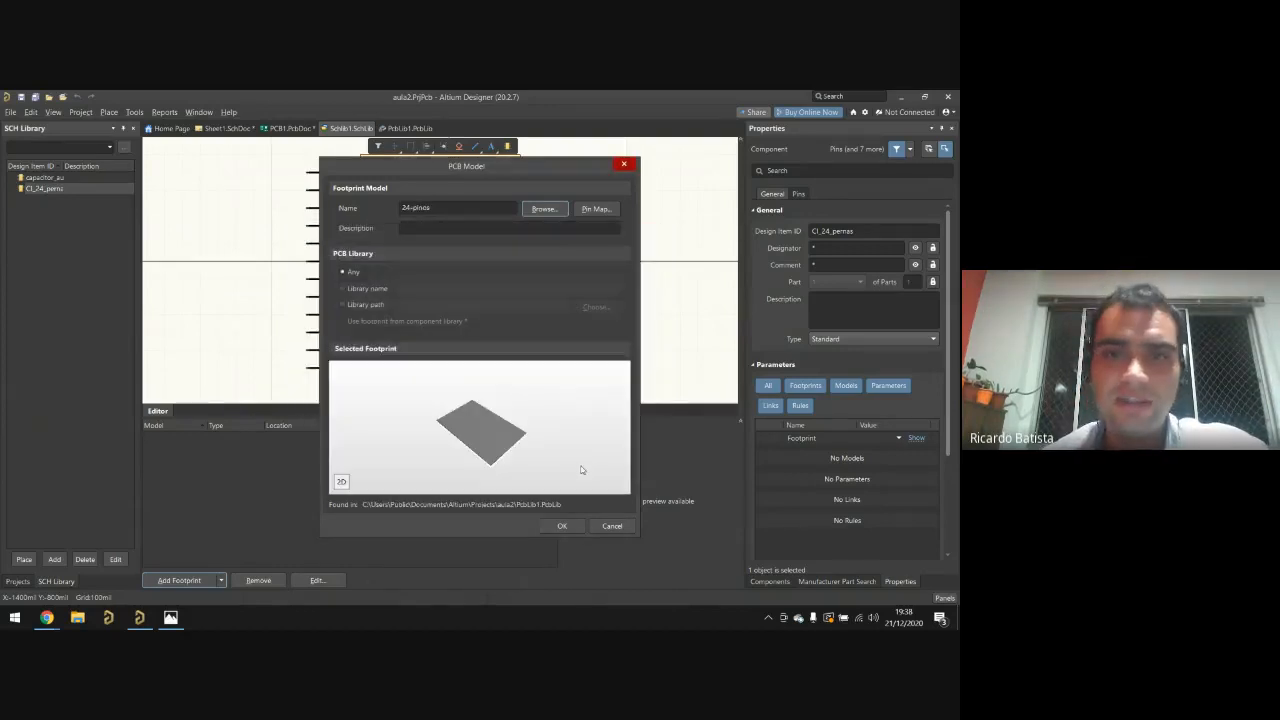
{"action": "left_click", "coordinate": [563, 525]}
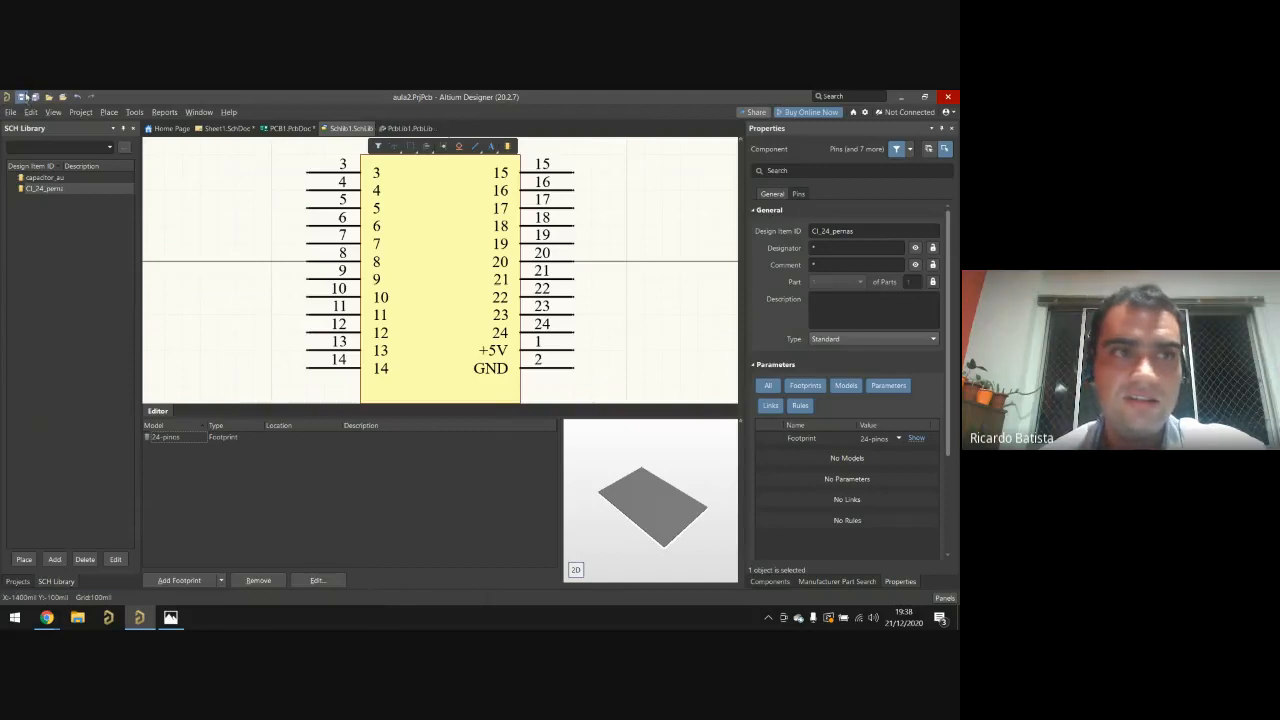
Step: Open Sheet1.SchDoc from the project and bring up the component library browser
{"action": "left_click", "coordinate": [17, 581]}
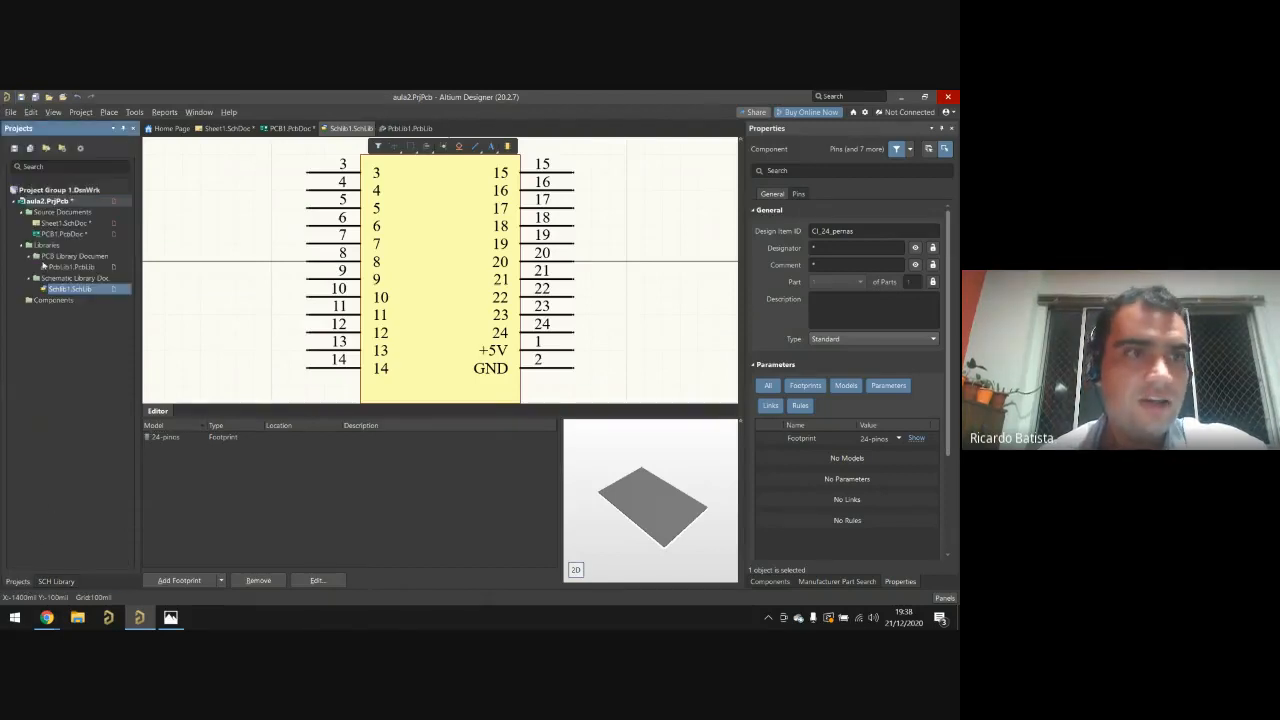
{"action": "double_click", "coordinate": [64, 224]}
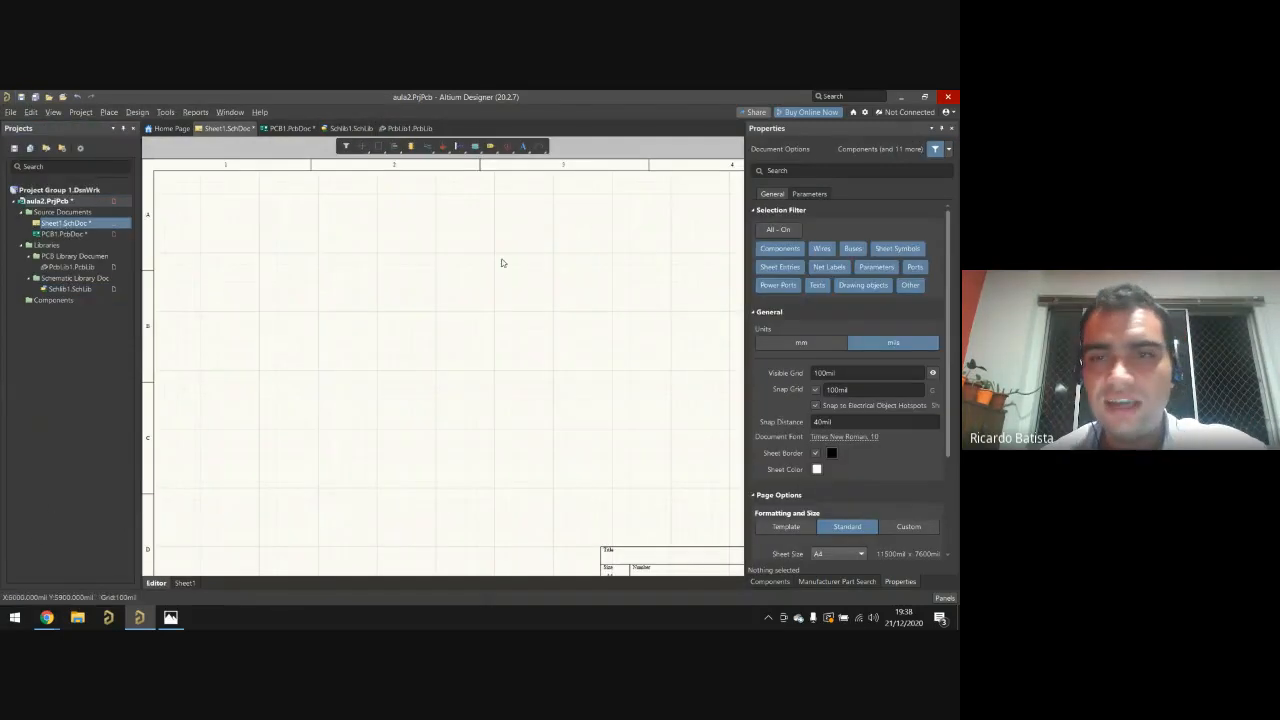
{"action": "right_click", "coordinate": [729, 248]}
{"action": "left_click", "coordinate": [757, 285]}
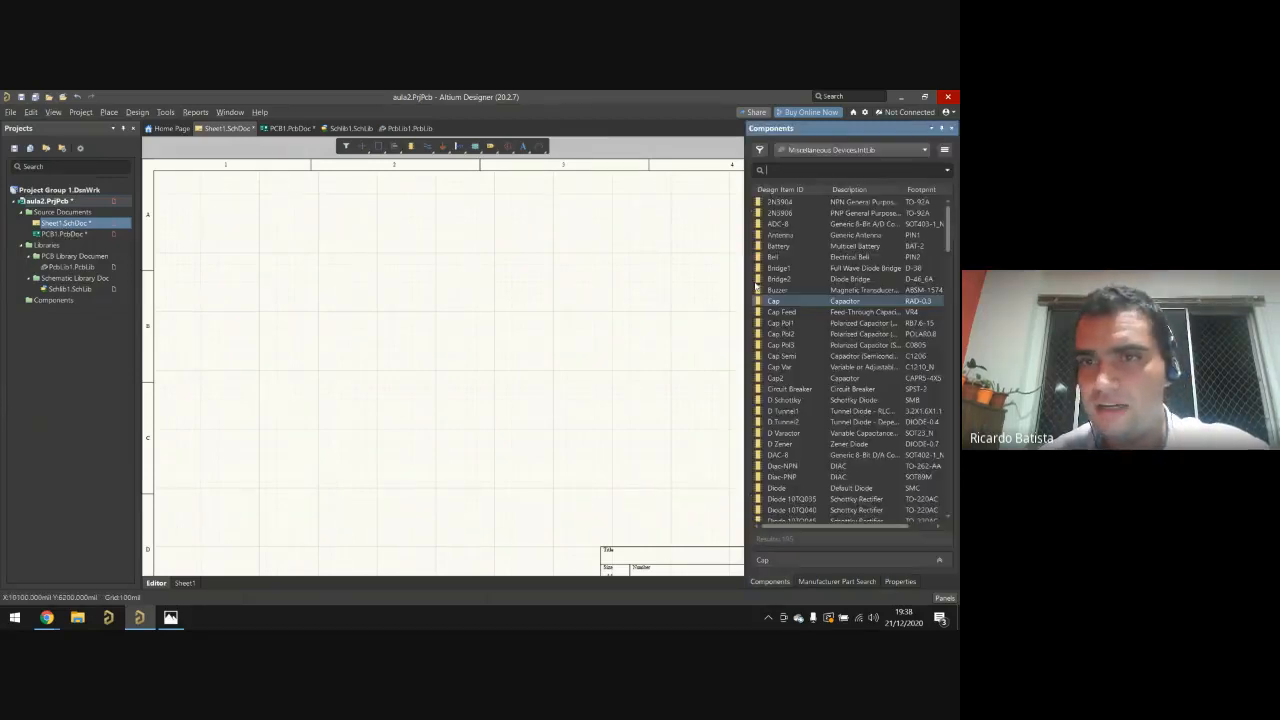
Step: Try to place the 24-pinos footprint from PcbLib1.PcbLib directly on the schematic sheet
{"action": "left_click", "coordinate": [828, 150]}
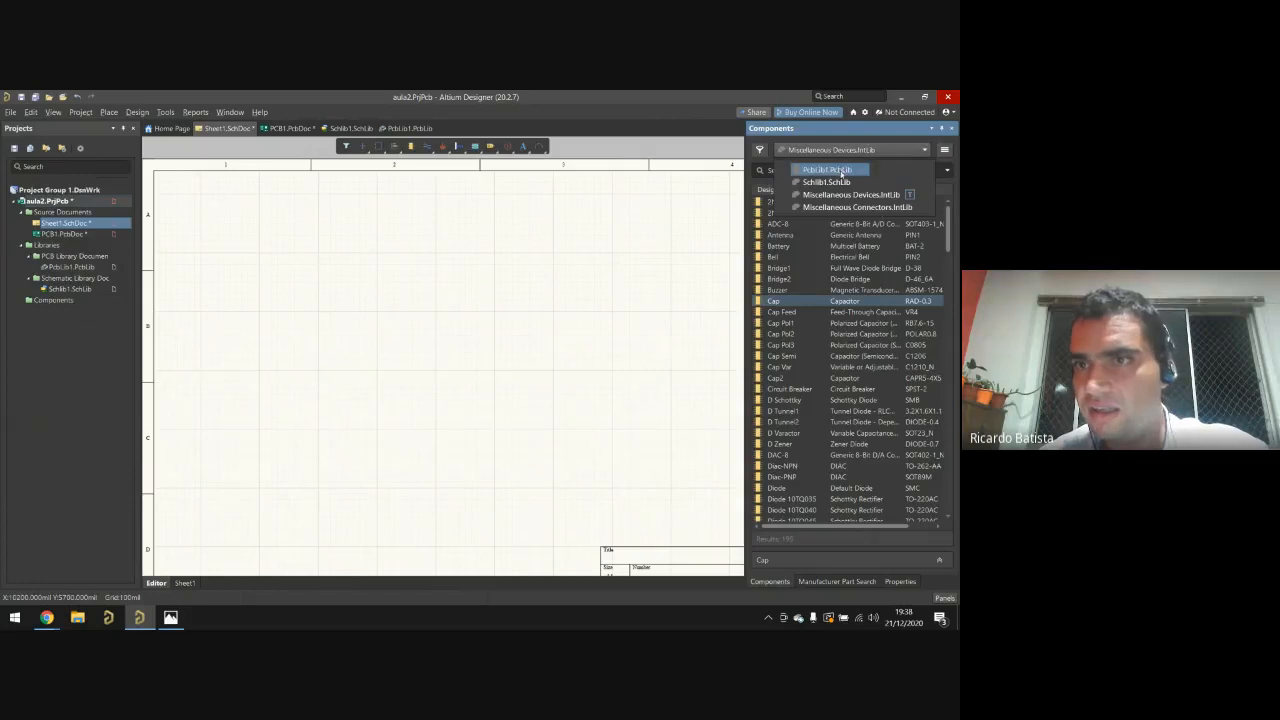
{"action": "left_click", "coordinate": [845, 171]}
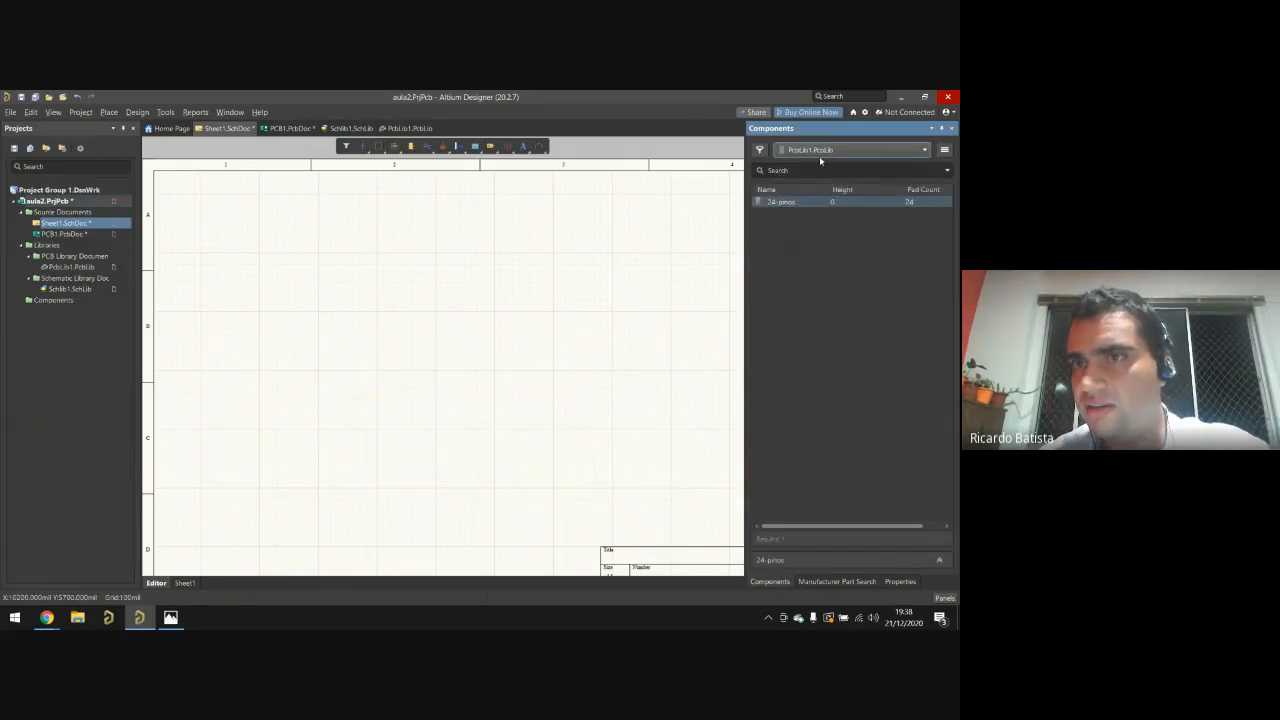
{"action": "left_click", "coordinate": [820, 152]}
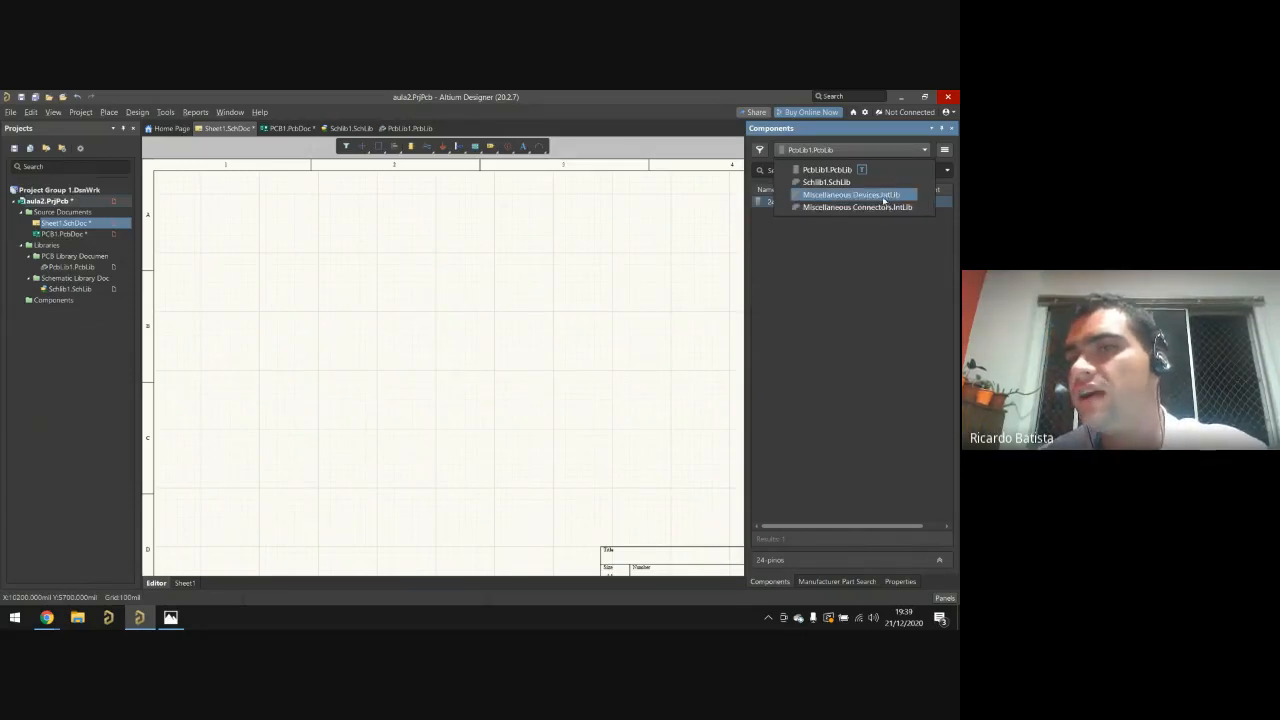
{"action": "left_click", "coordinate": [830, 182]}
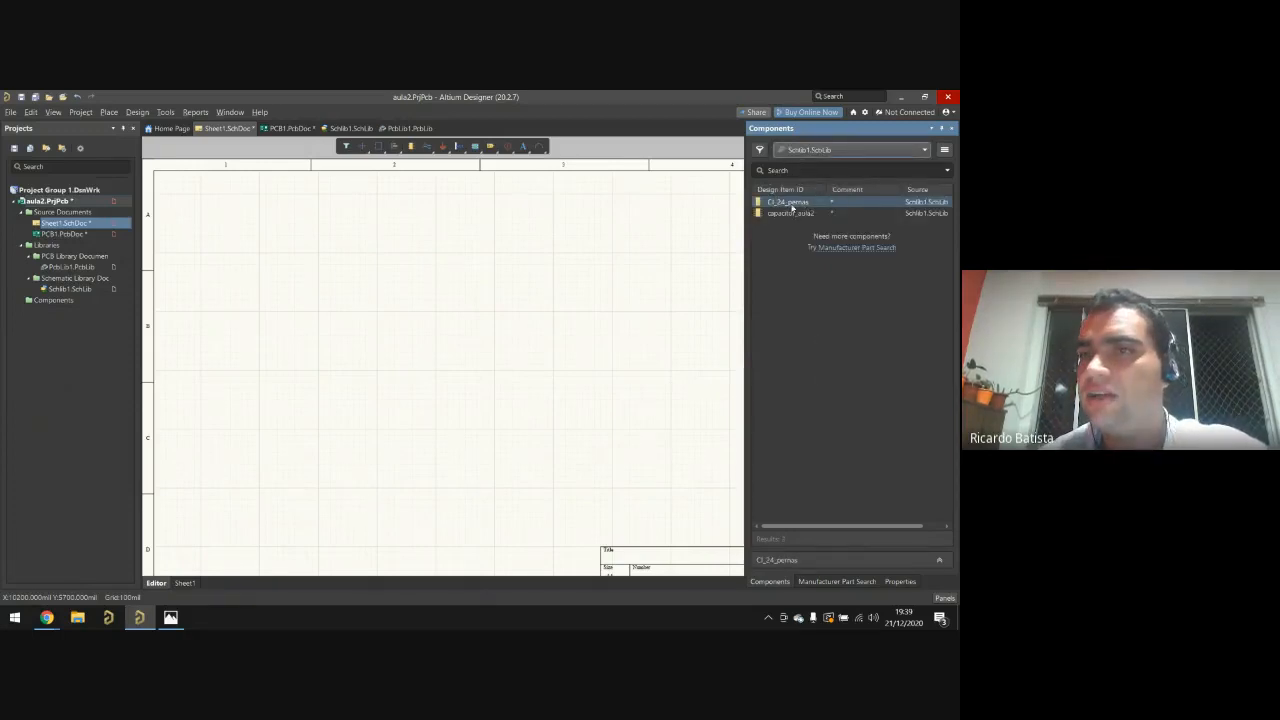
{"action": "left_click", "coordinate": [813, 150]}
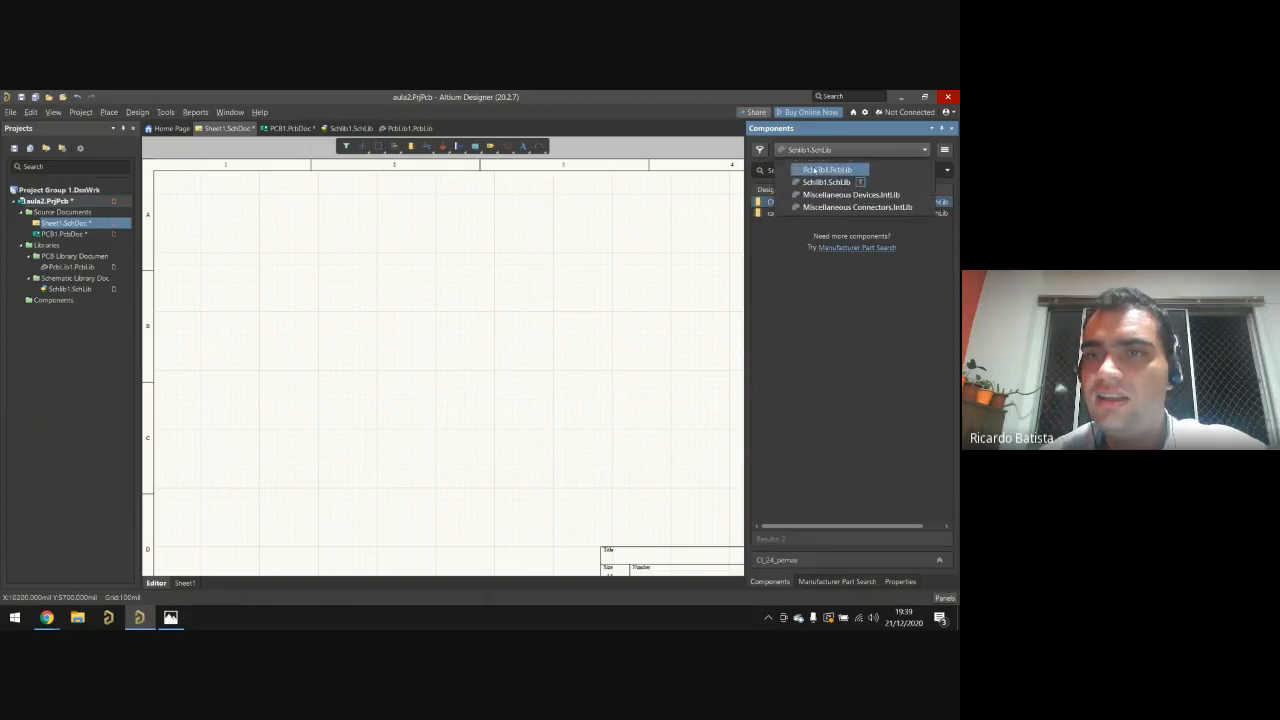
{"action": "left_click", "coordinate": [814, 171]}
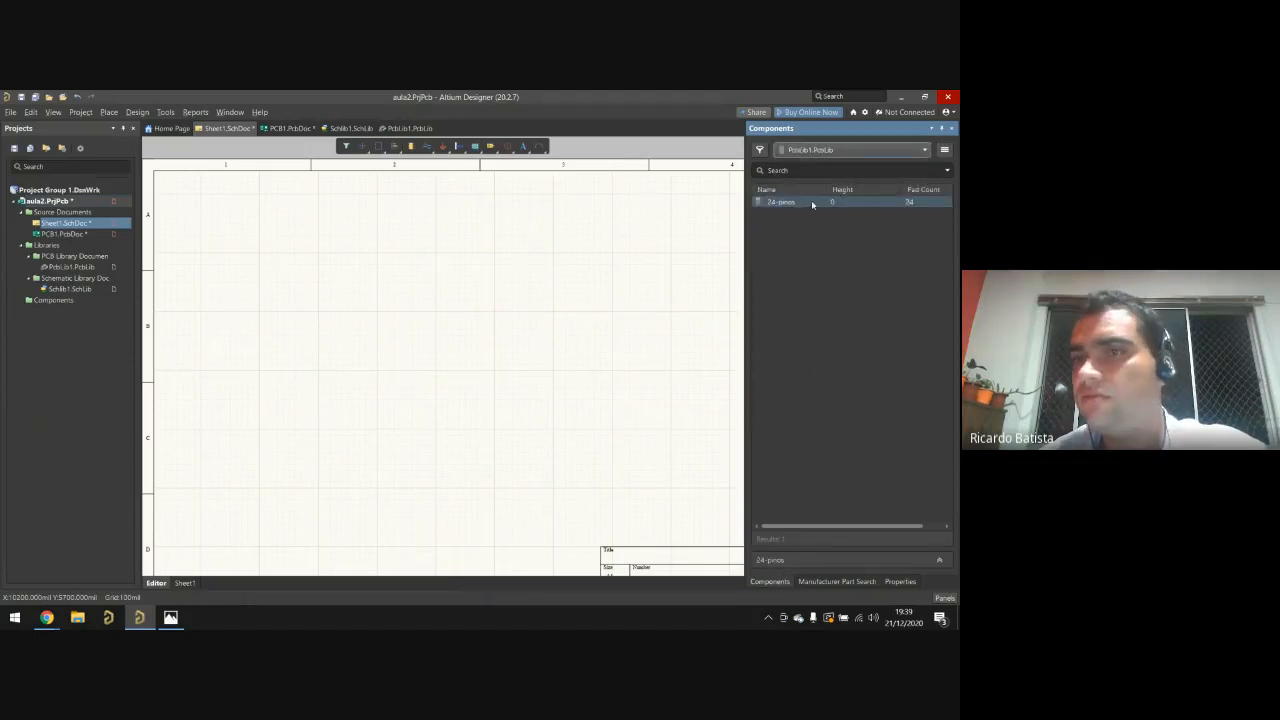
{"action": "left_click_drag", "start_coordinate": [810, 204], "coordinate": [541, 271]}
Step: Place the CI_24_pernas component from Schlib1.SchLib in the upper middle of the schematic sheet
{"action": "left_click", "coordinate": [814, 150]}
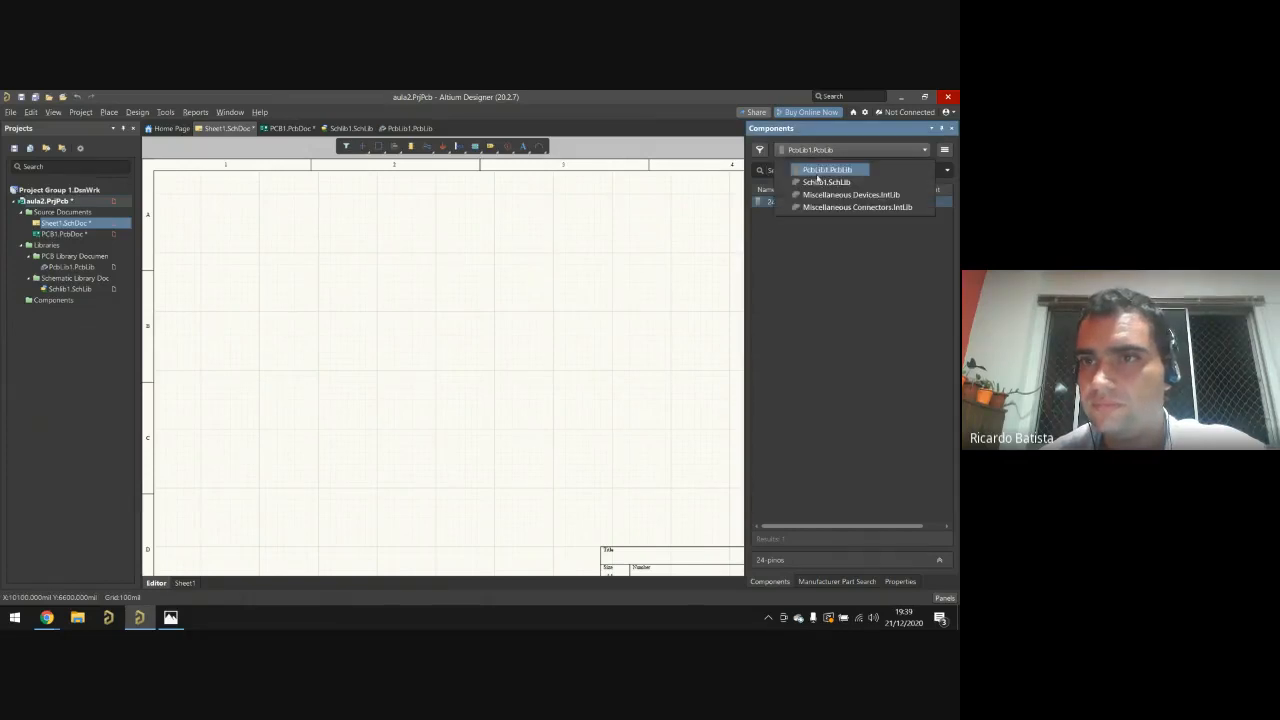
{"action": "left_click", "coordinate": [817, 181]}
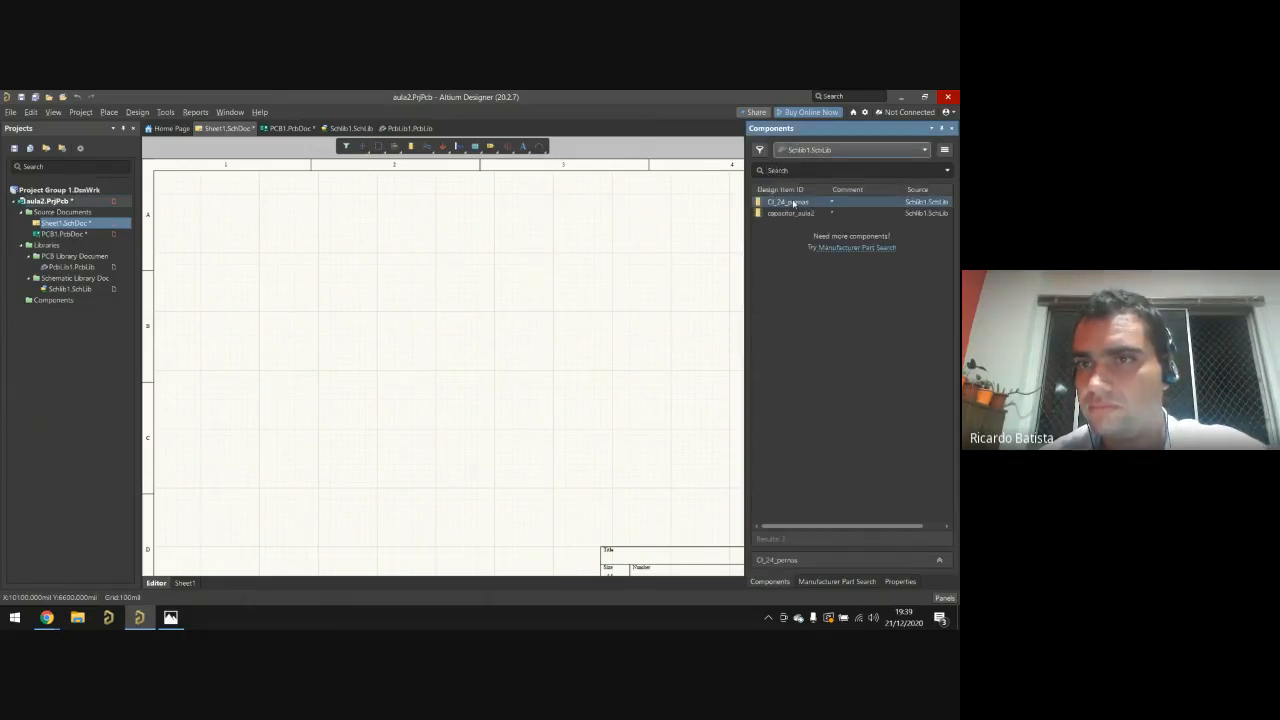
{"action": "left_click", "coordinate": [794, 203]}
{"action": "left_click_drag", "start_coordinate": [794, 203], "coordinate": [460, 288]}
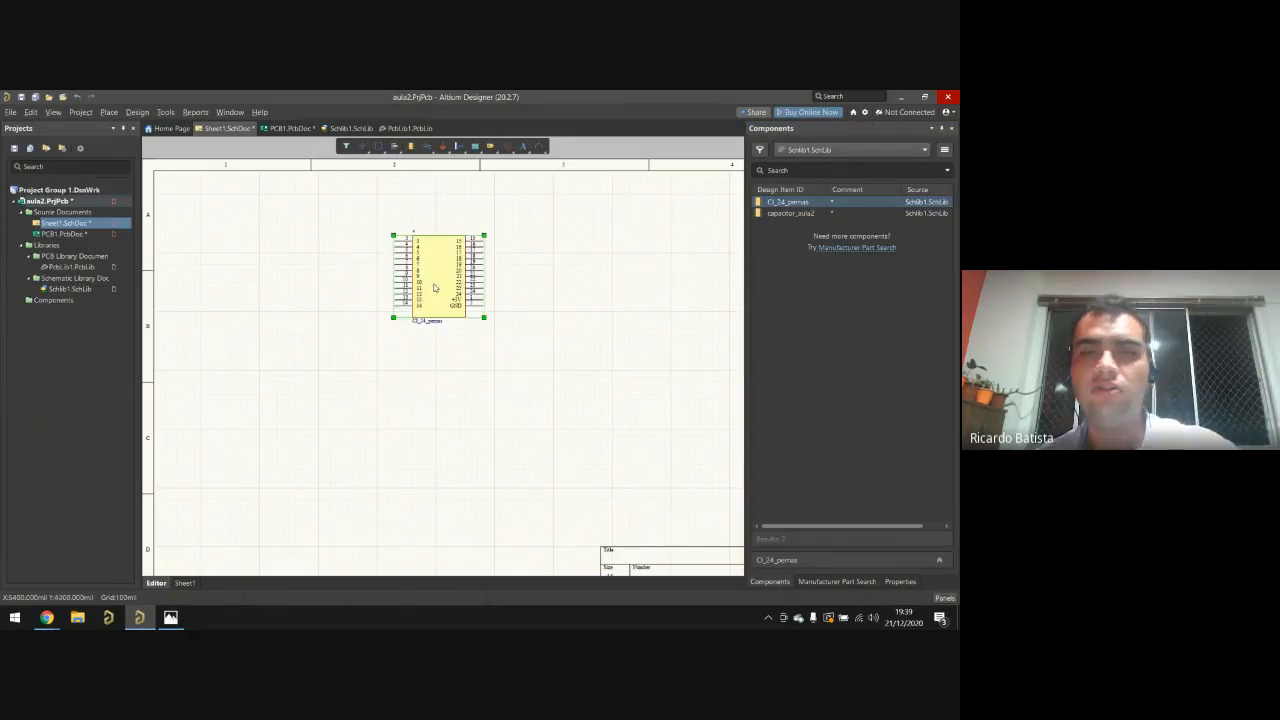
{"action": "left_click", "coordinate": [410, 229]}
{"action": "scroll", "coordinate": [419, 290], "scroll_direction": "up", "scroll_amount": 3, "text": "ctrl"}
{"action": "scroll", "coordinate": [466, 235], "scroll_direction": "up", "scroll_amount": 1, "text": "ctrl"}
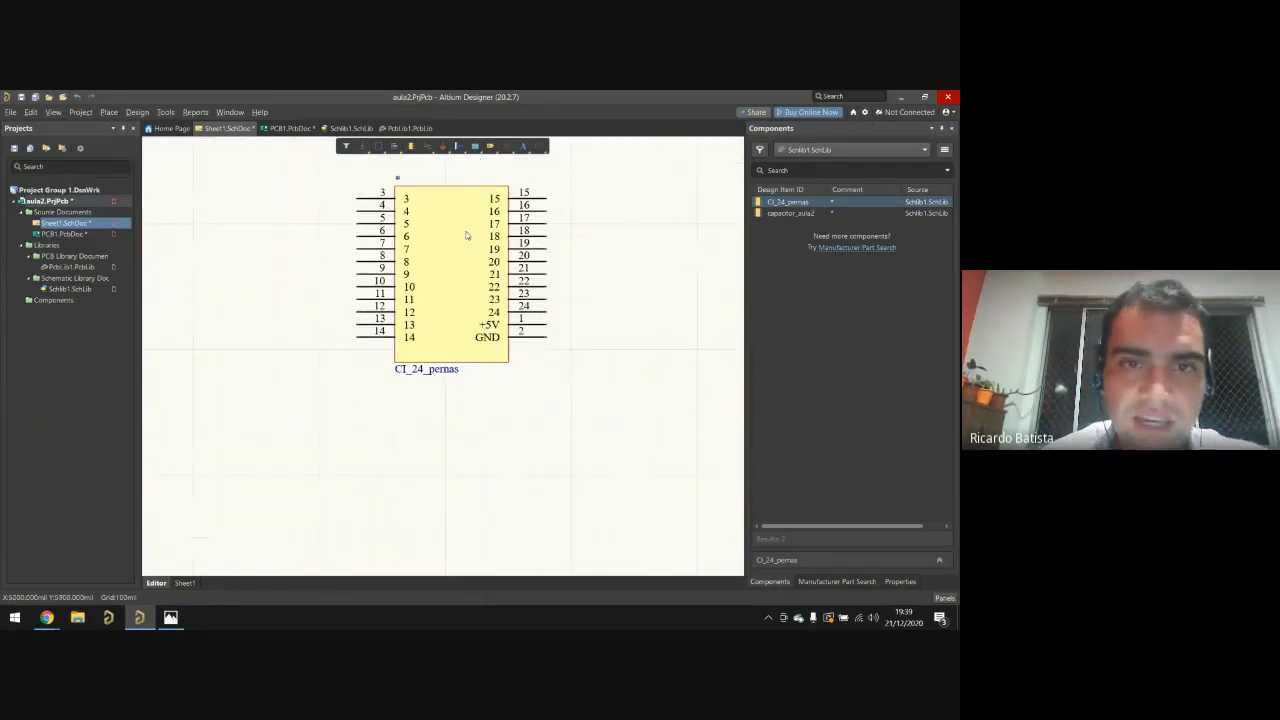
{"action": "scroll", "coordinate": [490, 286], "scroll_direction": "down", "scroll_amount": 1, "text": "ctrl"}
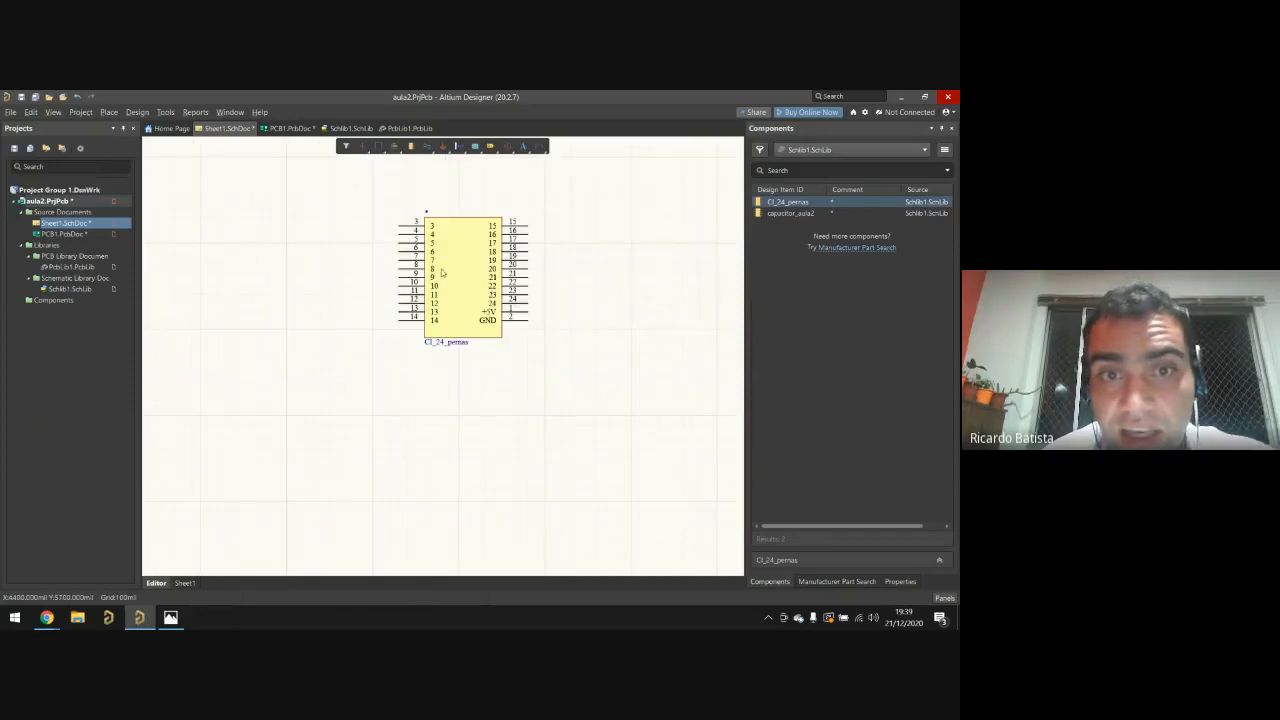
Step: Find the Cap component in Miscellaneous Devices.IntLib with the search "cap" and place it below CI_24_pernas
{"action": "key", "text": "p"}
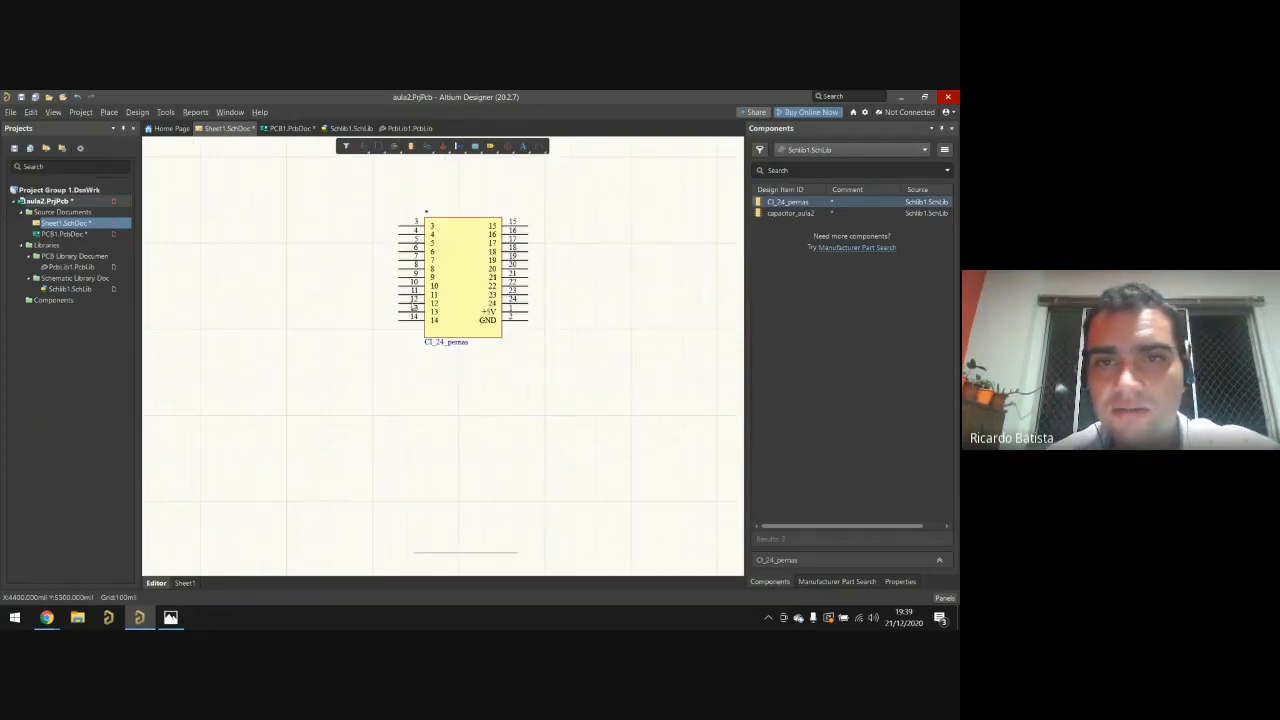
{"action": "left_click", "coordinate": [484, 340]}
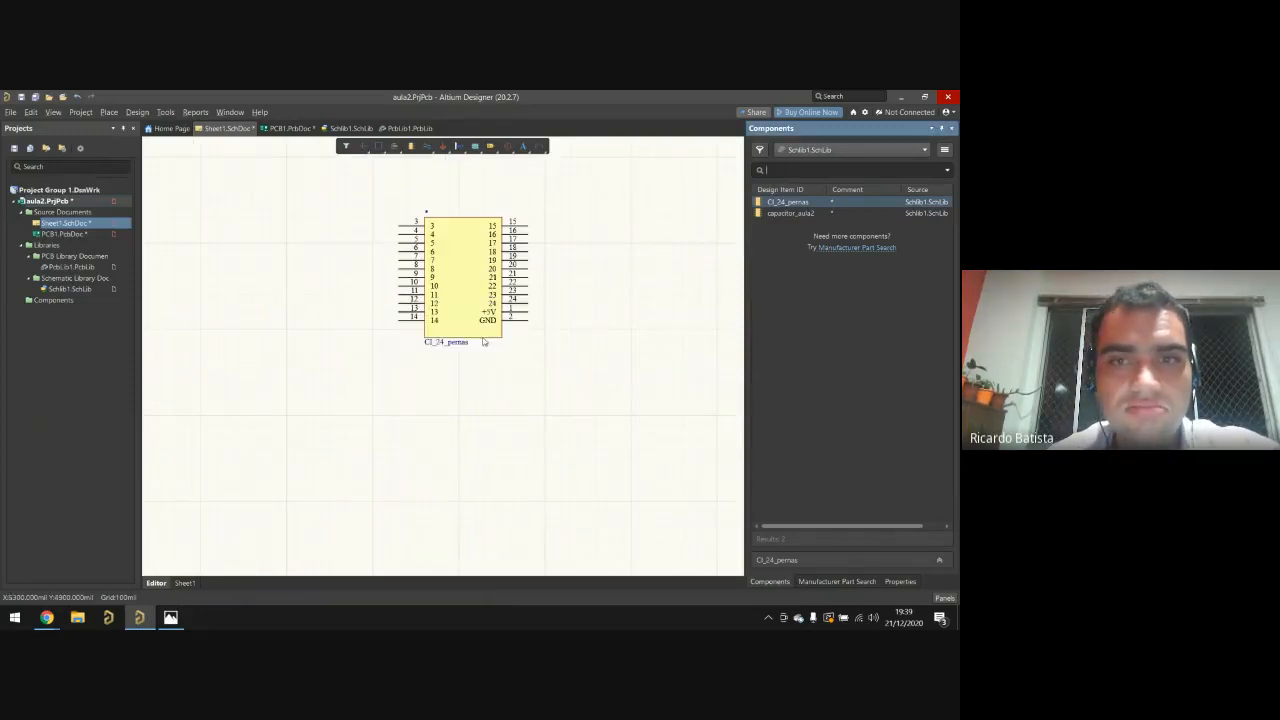
{"action": "left_click", "coordinate": [836, 154]}
{"action": "left_click", "coordinate": [830, 192]}
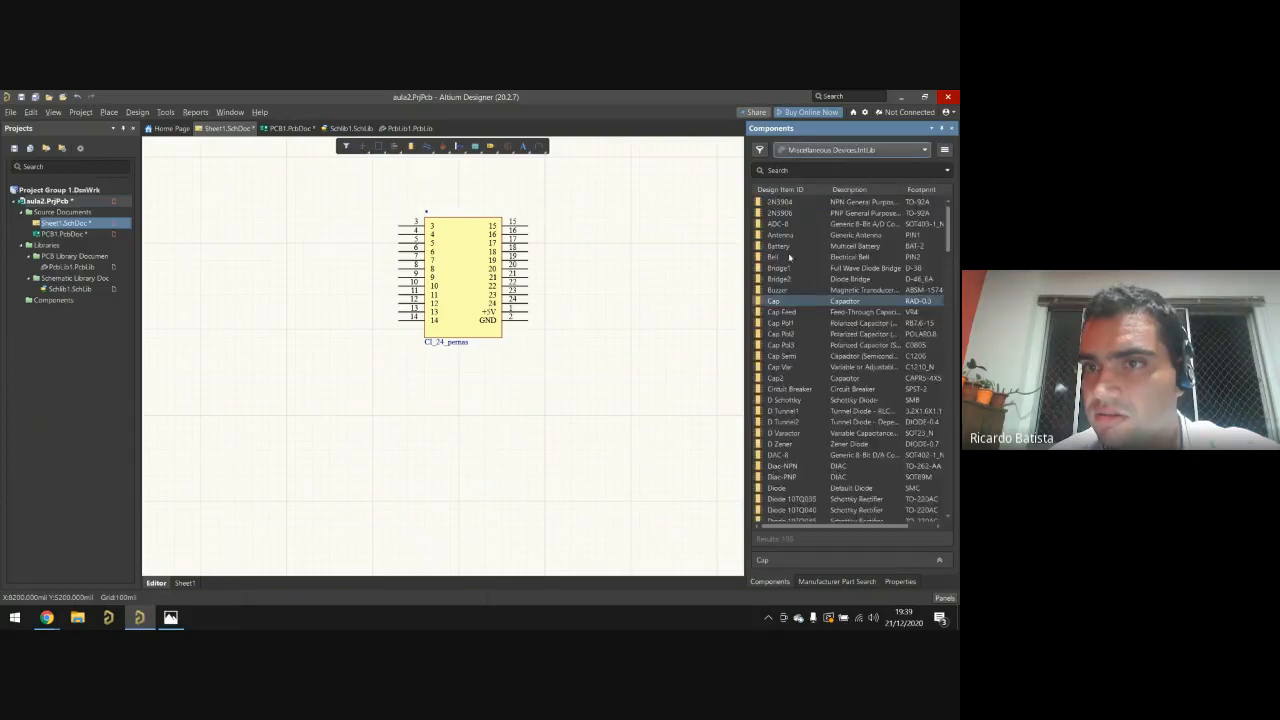
{"action": "left_click", "coordinate": [788, 173]}
{"action": "type", "text": "cap"}
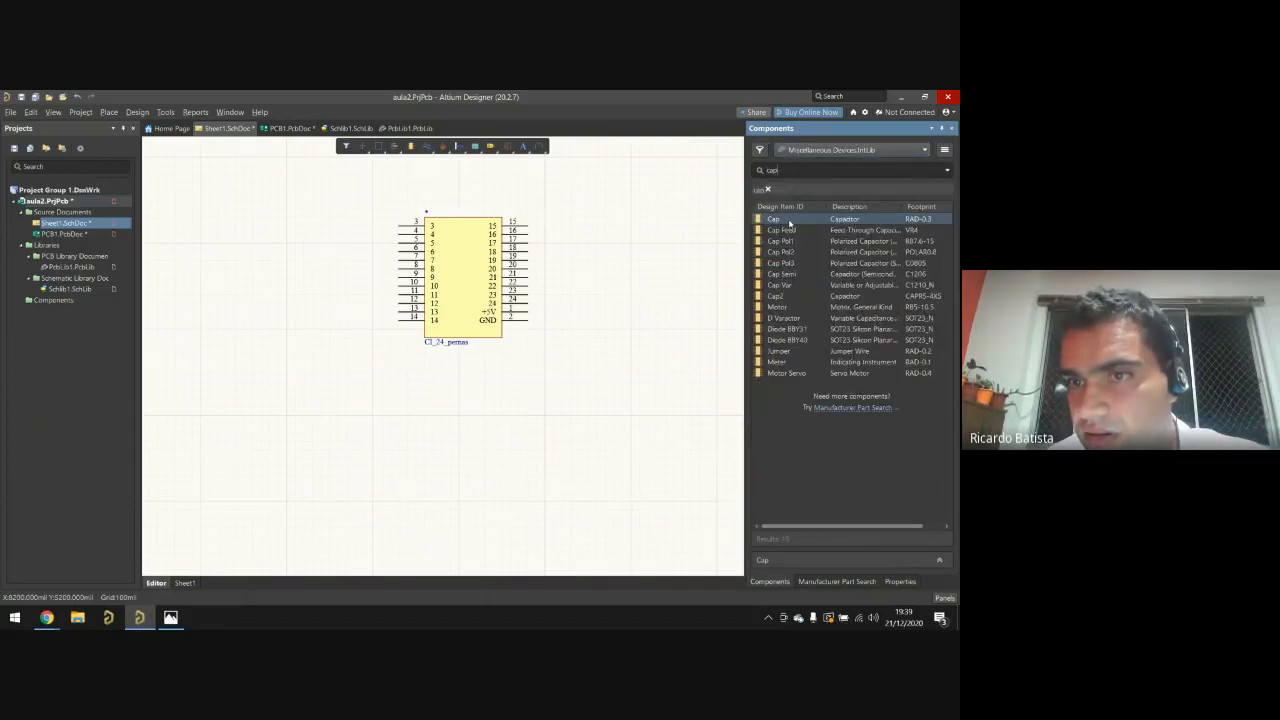
{"action": "left_click_drag", "start_coordinate": [789, 223], "coordinate": [422, 428]}
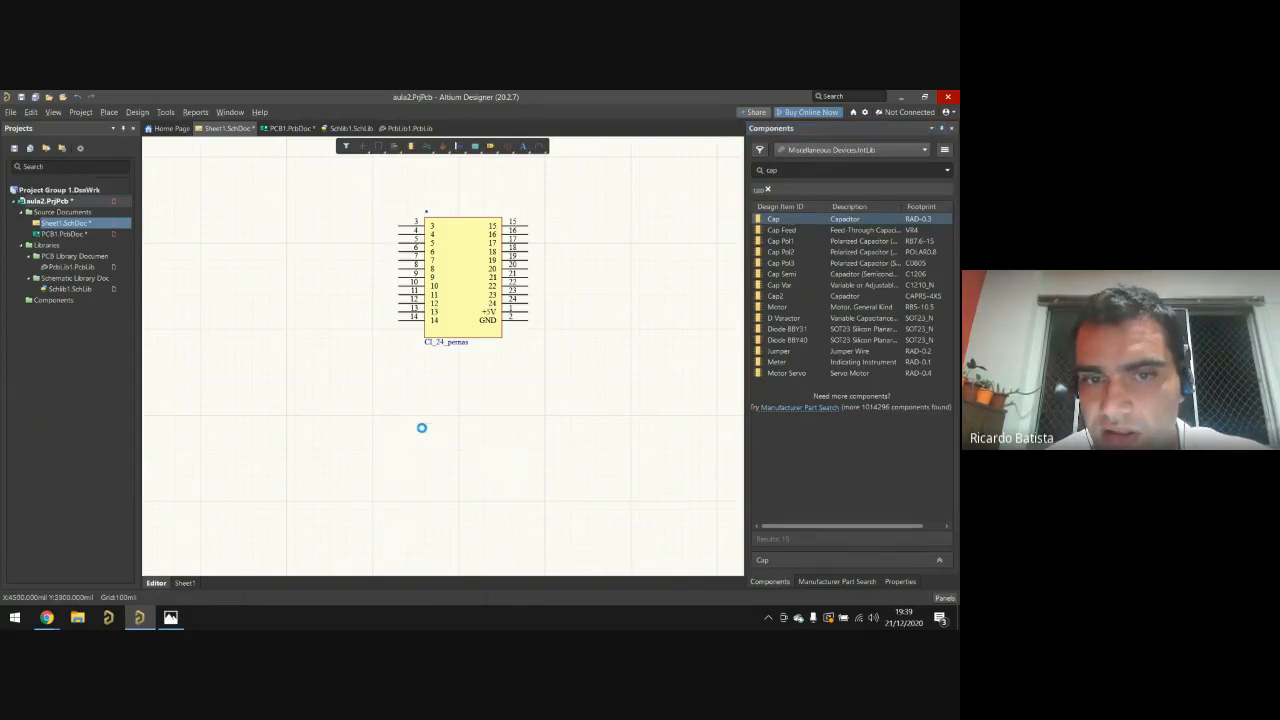
Step: Place a Header 10 from Miscellaneous Connectors.IntLib on each side of CI_24_pernas, rotating the left one 180°, aligned with pins 3–12 and 15–24
{"action": "left_click", "coordinate": [854, 150]}
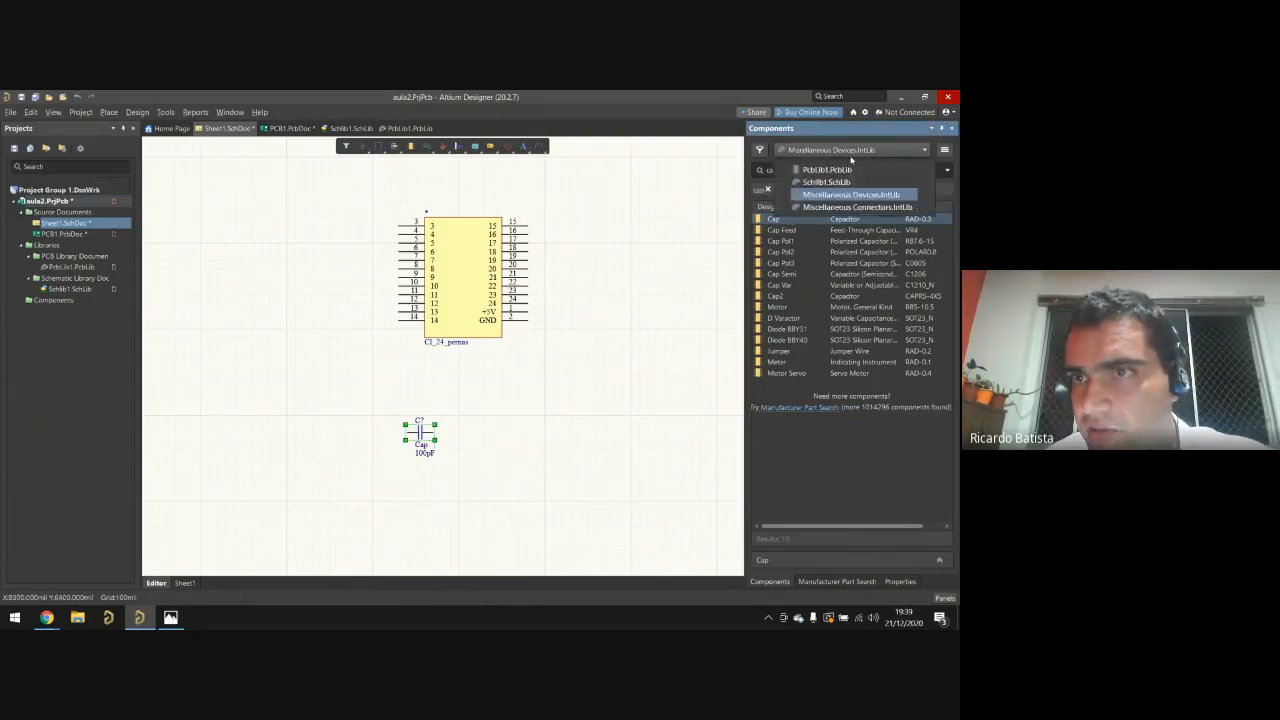
{"action": "left_click", "coordinate": [830, 206]}
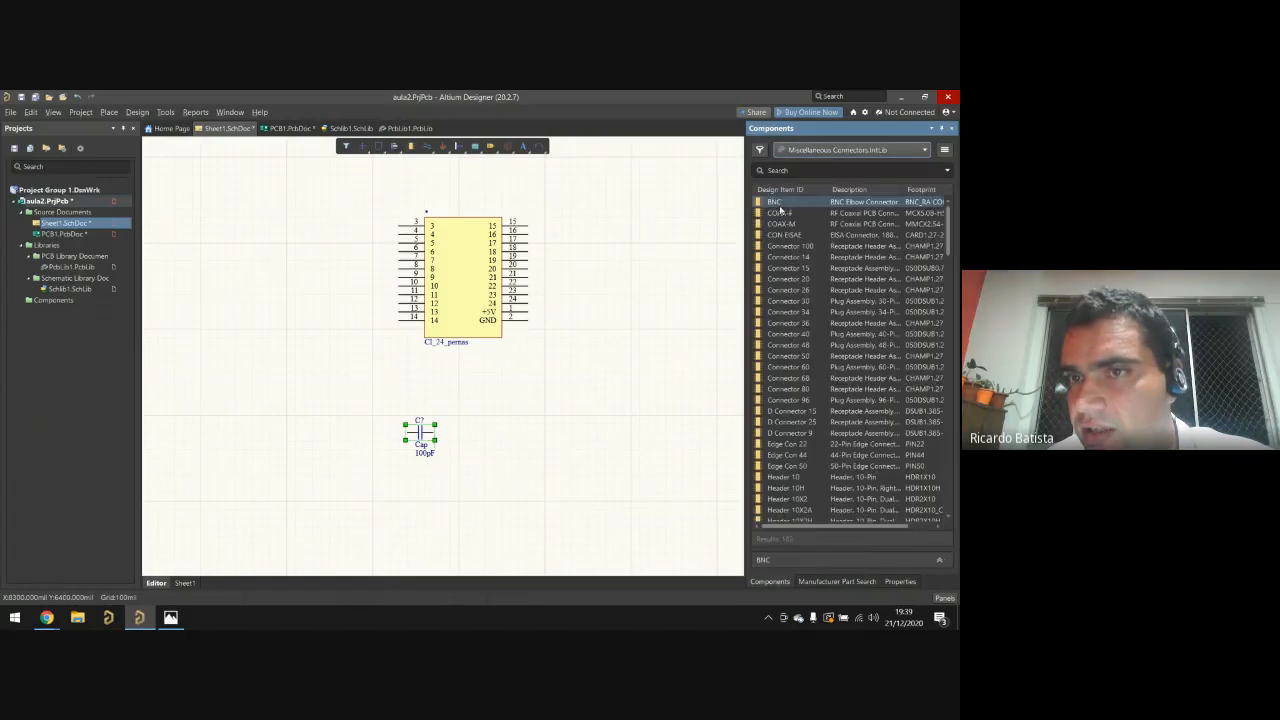
{"action": "scroll", "coordinate": [790, 320], "scroll_direction": "down", "scroll_amount": 4}
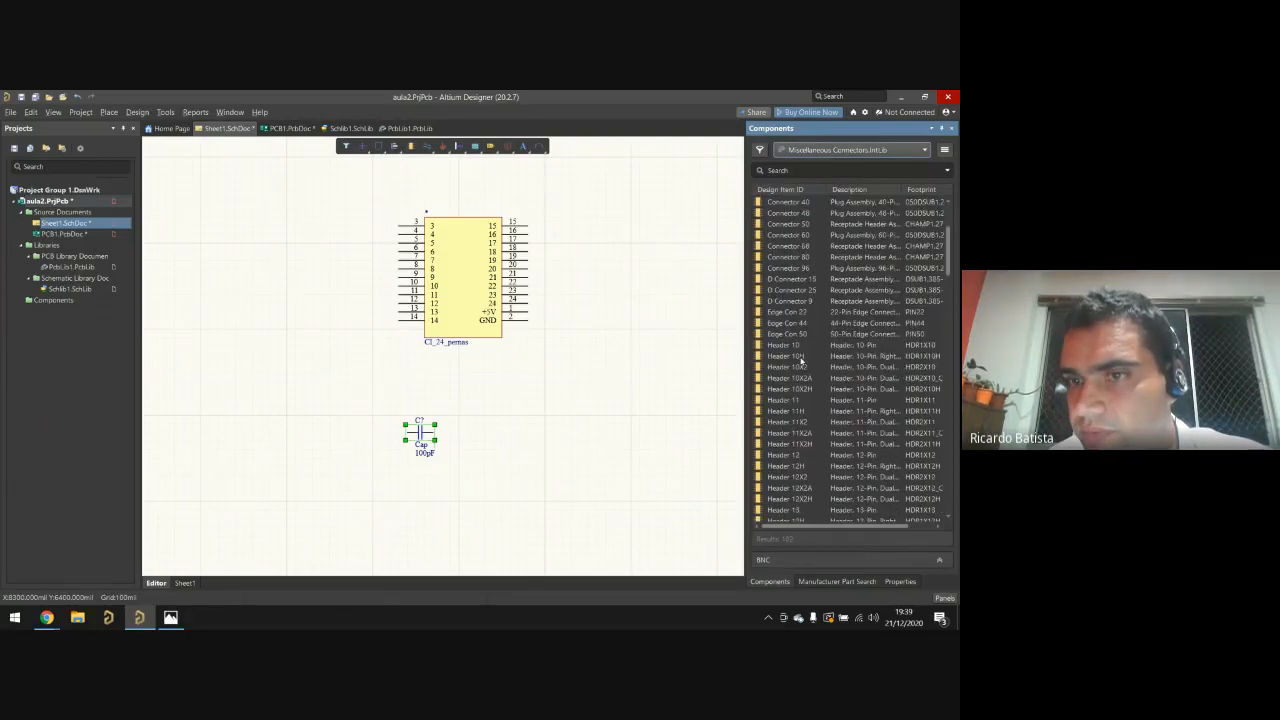
{"action": "left_click", "coordinate": [797, 357]}
{"action": "left_click_drag", "start_coordinate": [795, 346], "coordinate": [364, 286]}
{"action": "key", "text": "space"}
{"action": "key", "text": "space"}
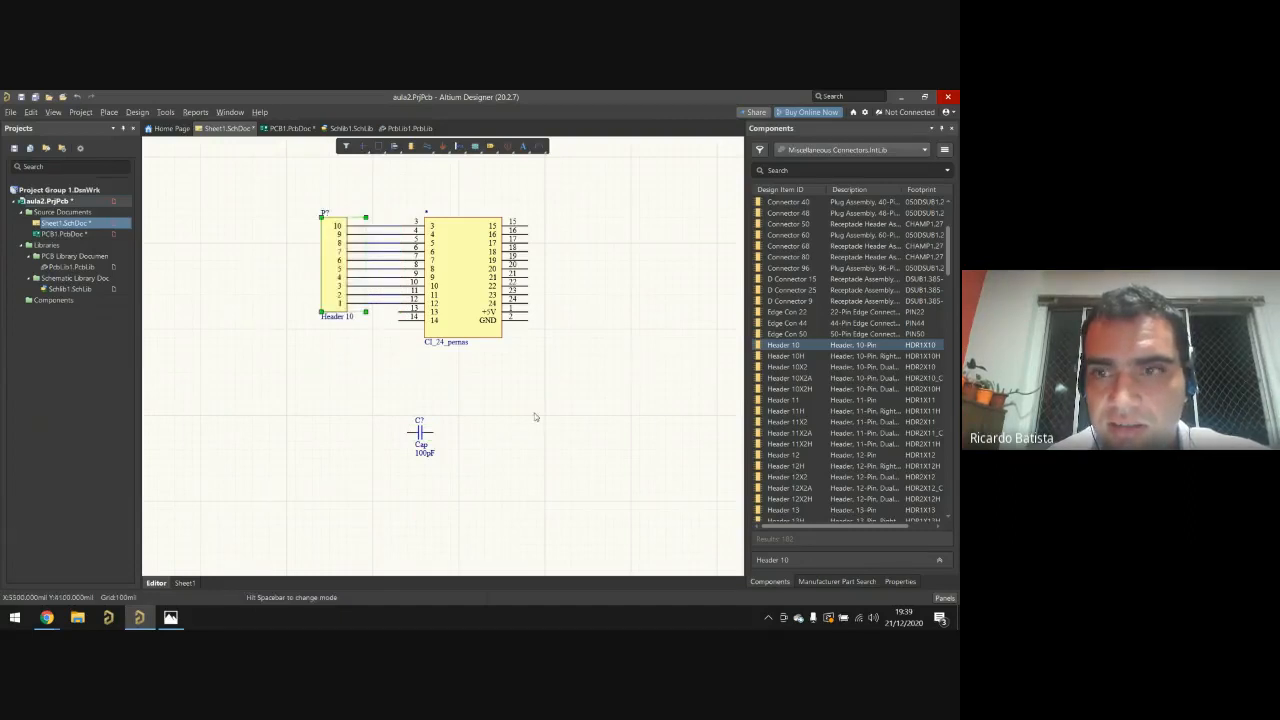
{"action": "mouse_move", "coordinate": [782, 346]}
{"action": "left_mouse_down"}
{"action": "mouse_move", "coordinate": [662, 348]}
{"action": "mouse_move", "coordinate": [777, 337]}
{"action": "left_mouse_up"}
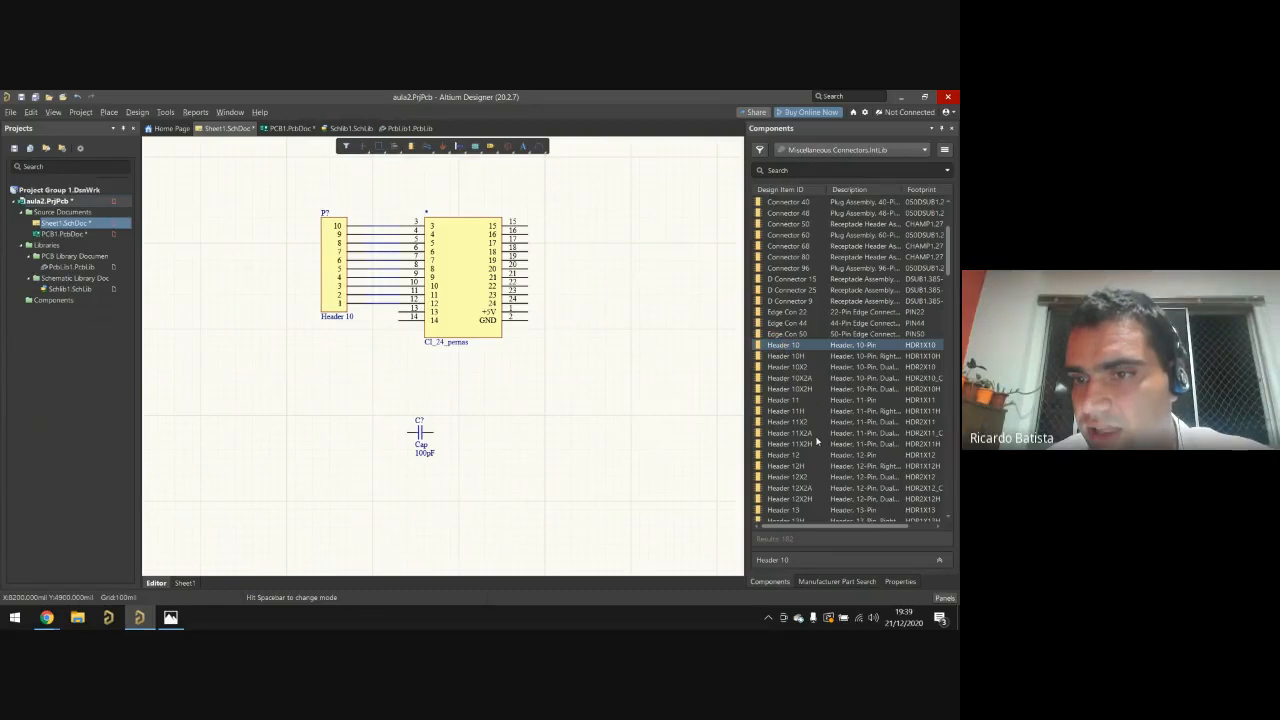
{"action": "left_click_drag", "start_coordinate": [806, 347], "coordinate": [542, 272]}
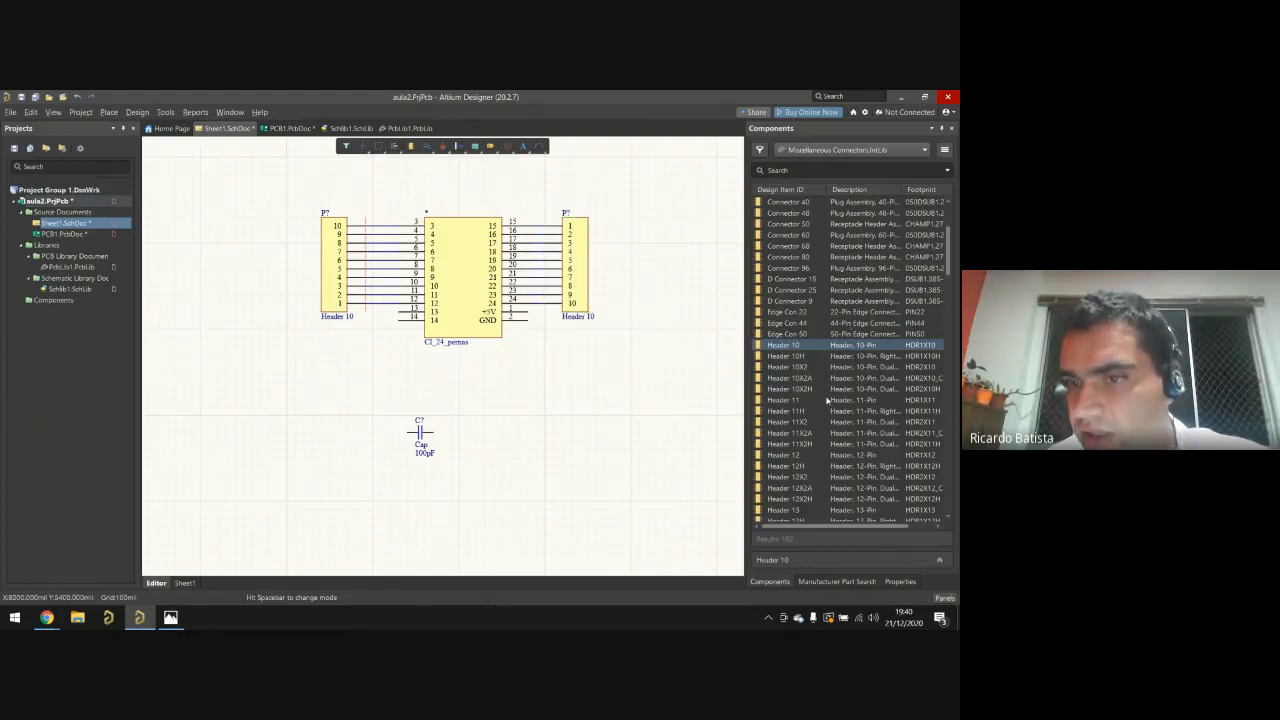
Step: Place the three-pin MHDR1X3 header below the Header 10 on the right of CI_24_pernas
{"action": "scroll", "coordinate": [814, 455], "scroll_direction": "down", "scroll_amount": 5}
{"action": "scroll", "coordinate": [820, 440], "scroll_direction": "down", "scroll_amount": 20}
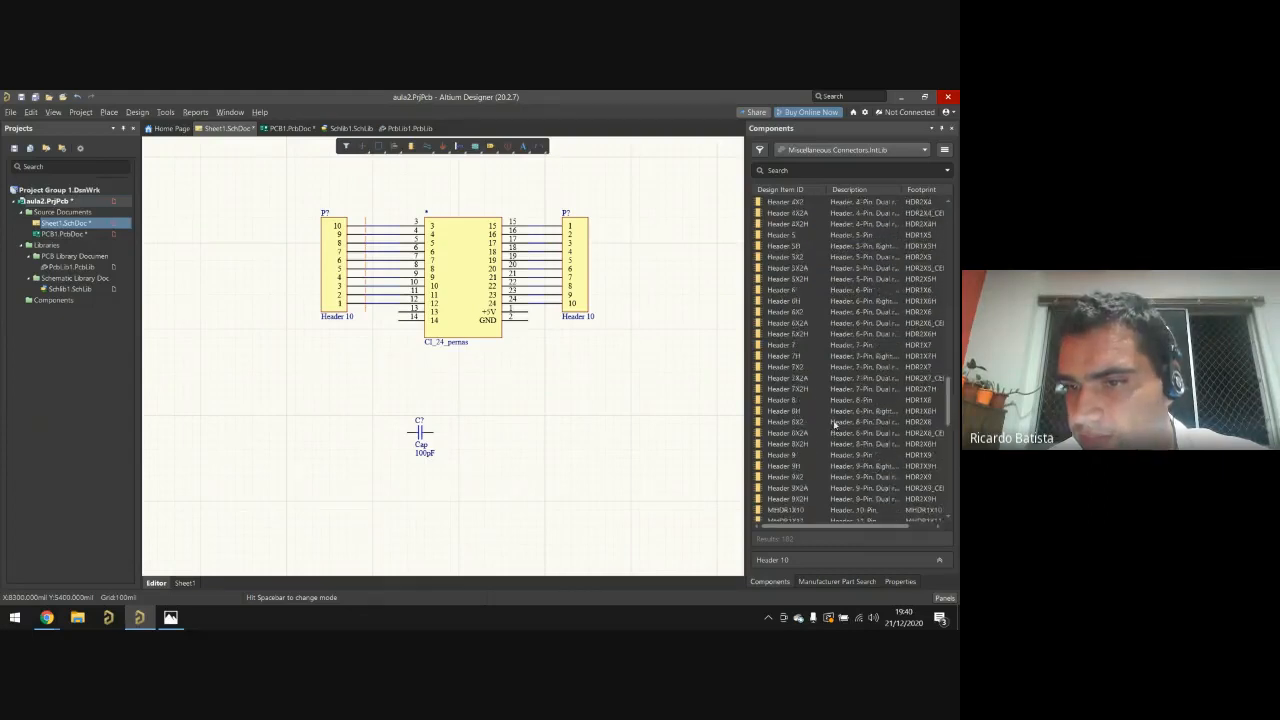
{"action": "scroll", "coordinate": [812, 413], "scroll_direction": "up", "scroll_amount": 7}
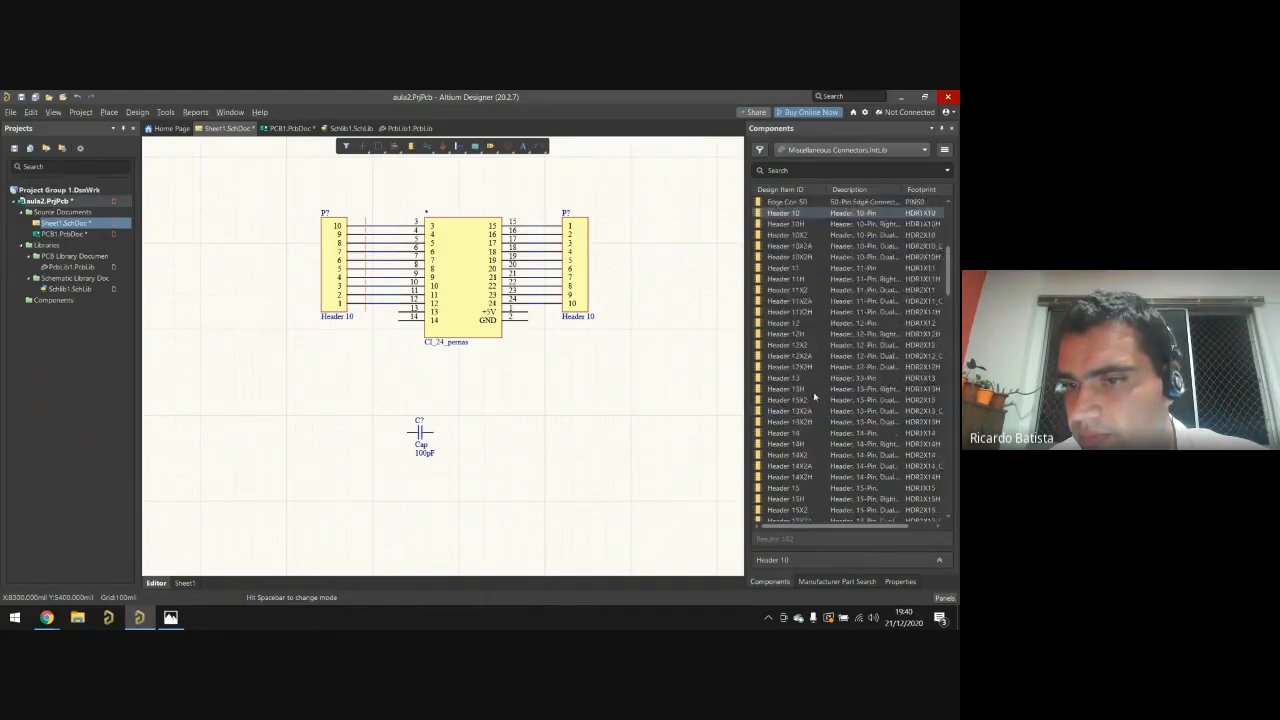
{"action": "scroll", "coordinate": [805, 413], "scroll_direction": "down", "scroll_amount": 9}
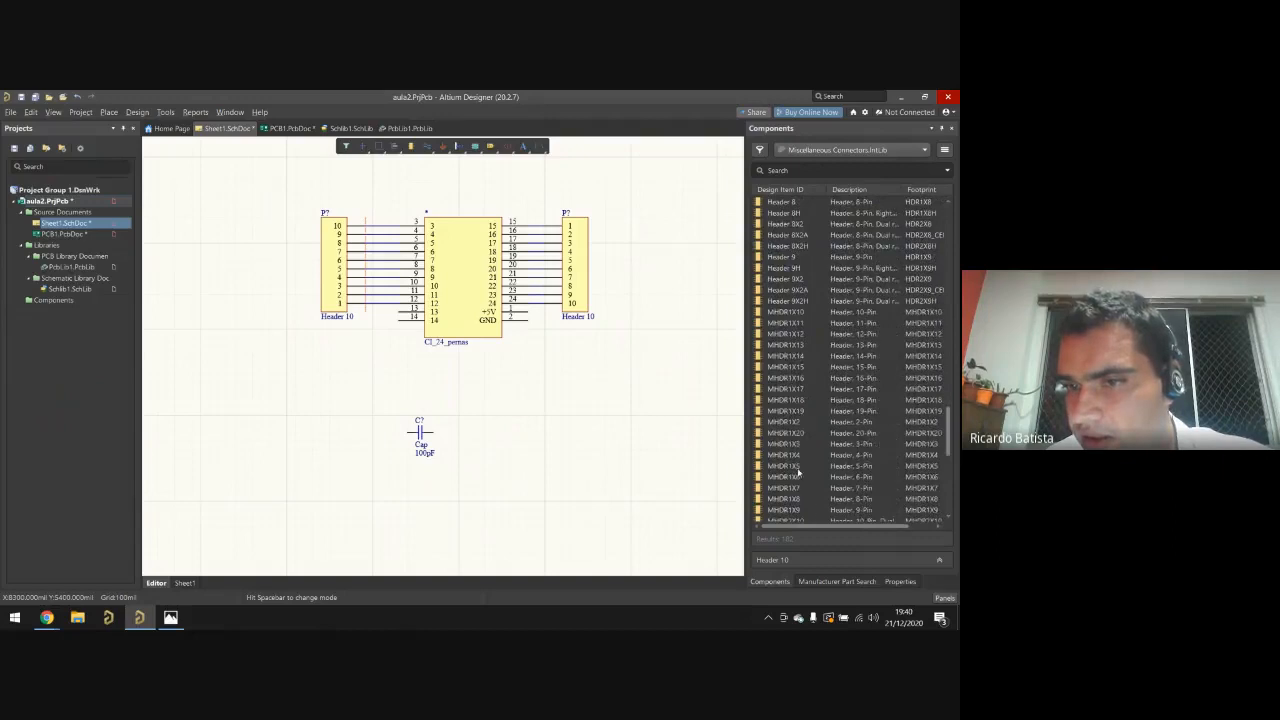
{"action": "left_click", "coordinate": [804, 445]}
{"action": "left_click_drag", "start_coordinate": [785, 454], "coordinate": [554, 353]}
Step: Wire CI_24_pernas +5V to MHDR1X3 pin 1 and GND to pin 2, and join pin 3 to the GND wire
{"action": "left_click", "coordinate": [526, 314]}
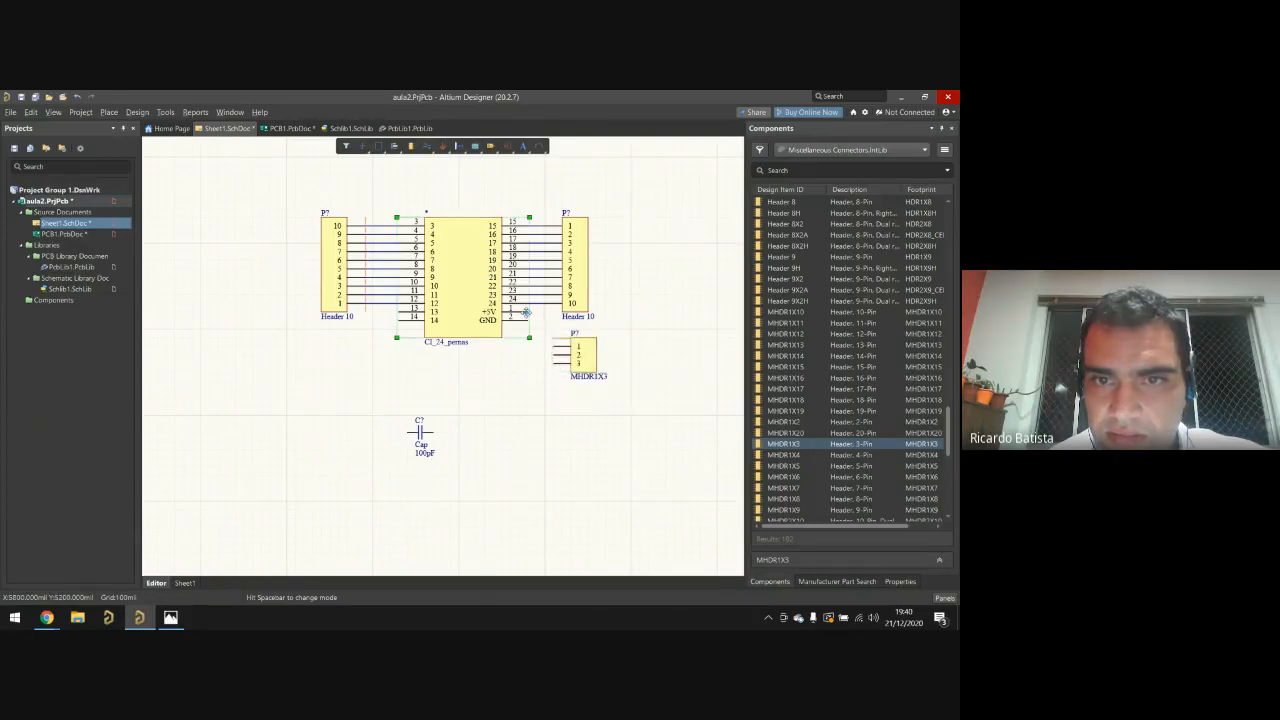
{"action": "right_click", "coordinate": [521, 313]}
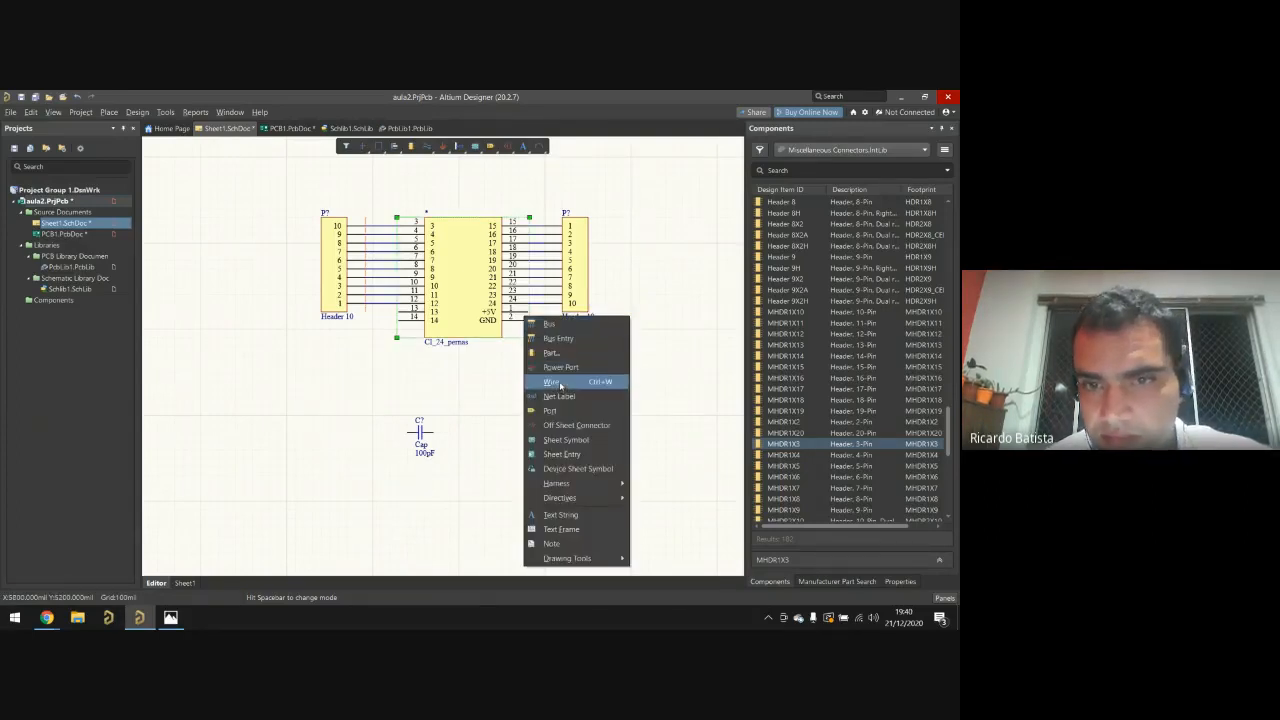
{"action": "left_click", "coordinate": [558, 383]}
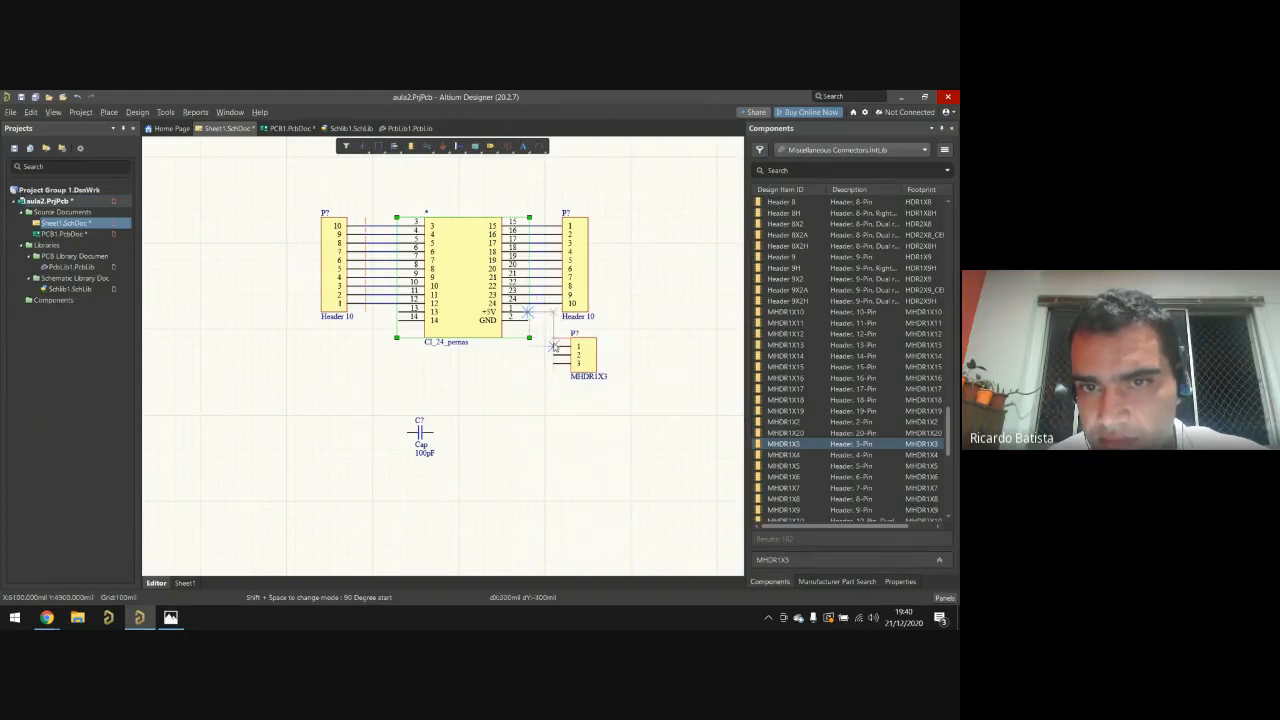
{"action": "left_click", "coordinate": [552, 345]}
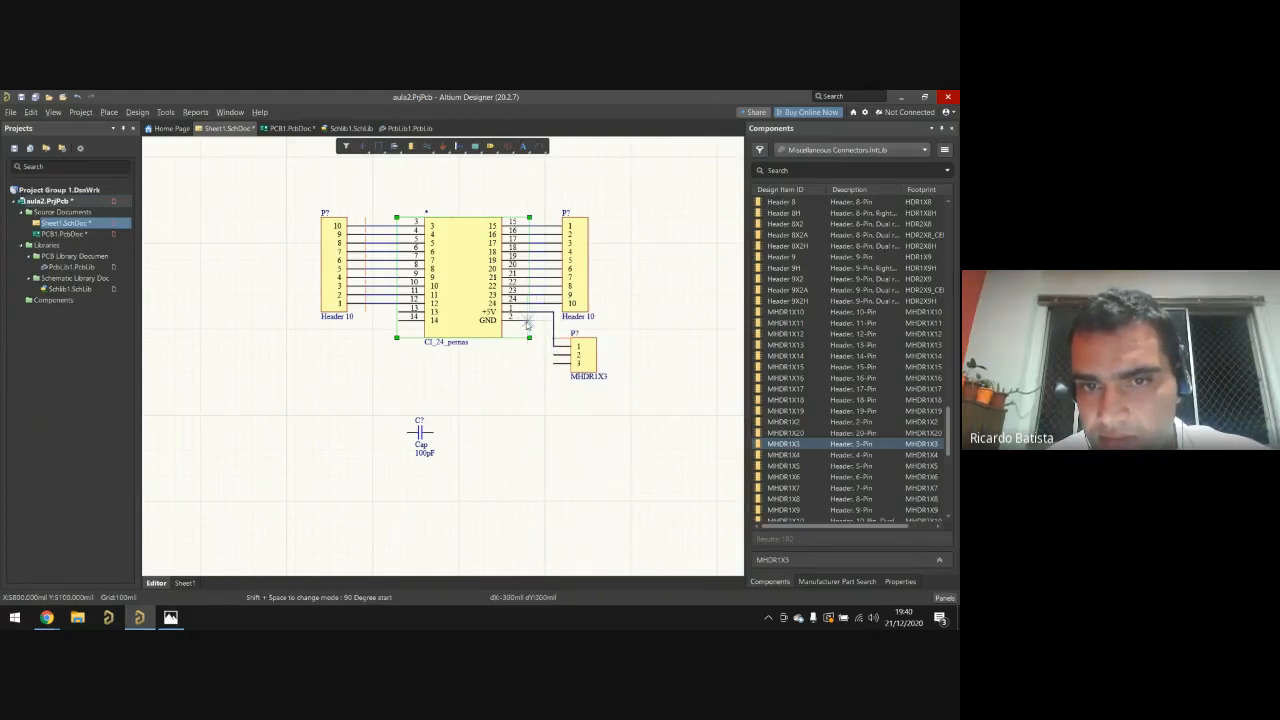
{"action": "left_click", "coordinate": [527, 322]}
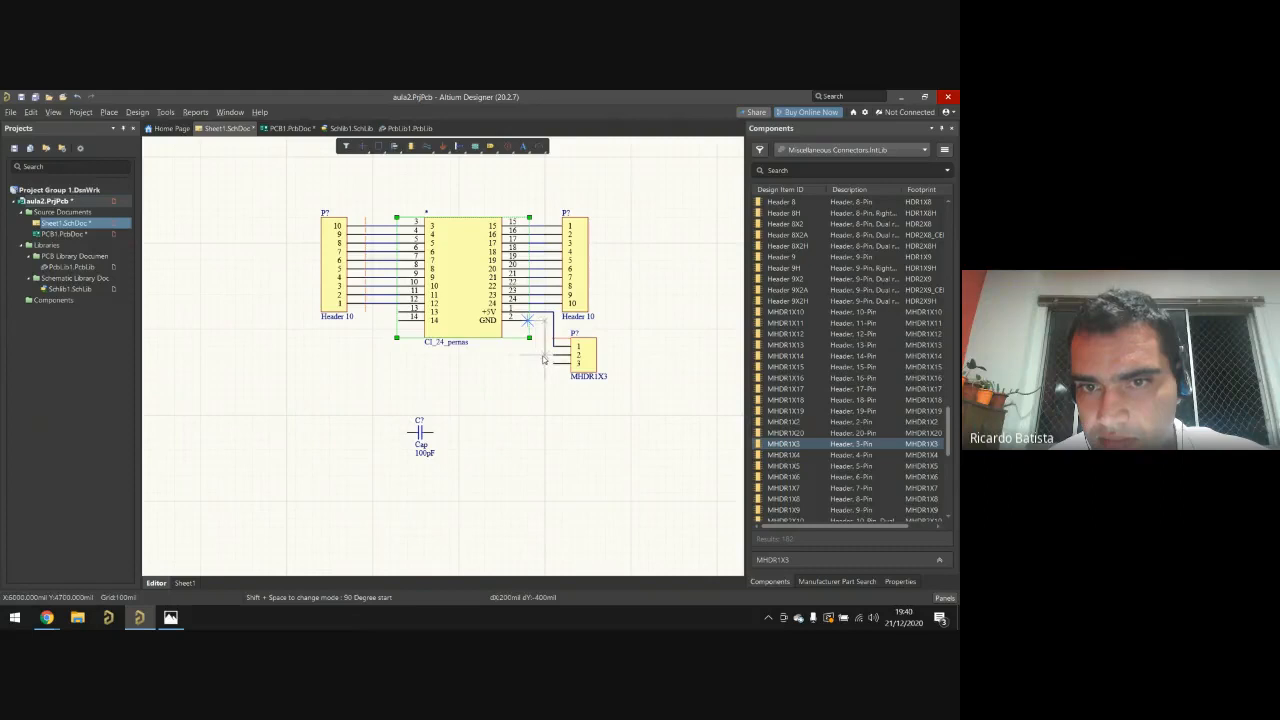
{"action": "left_click", "coordinate": [545, 356]}
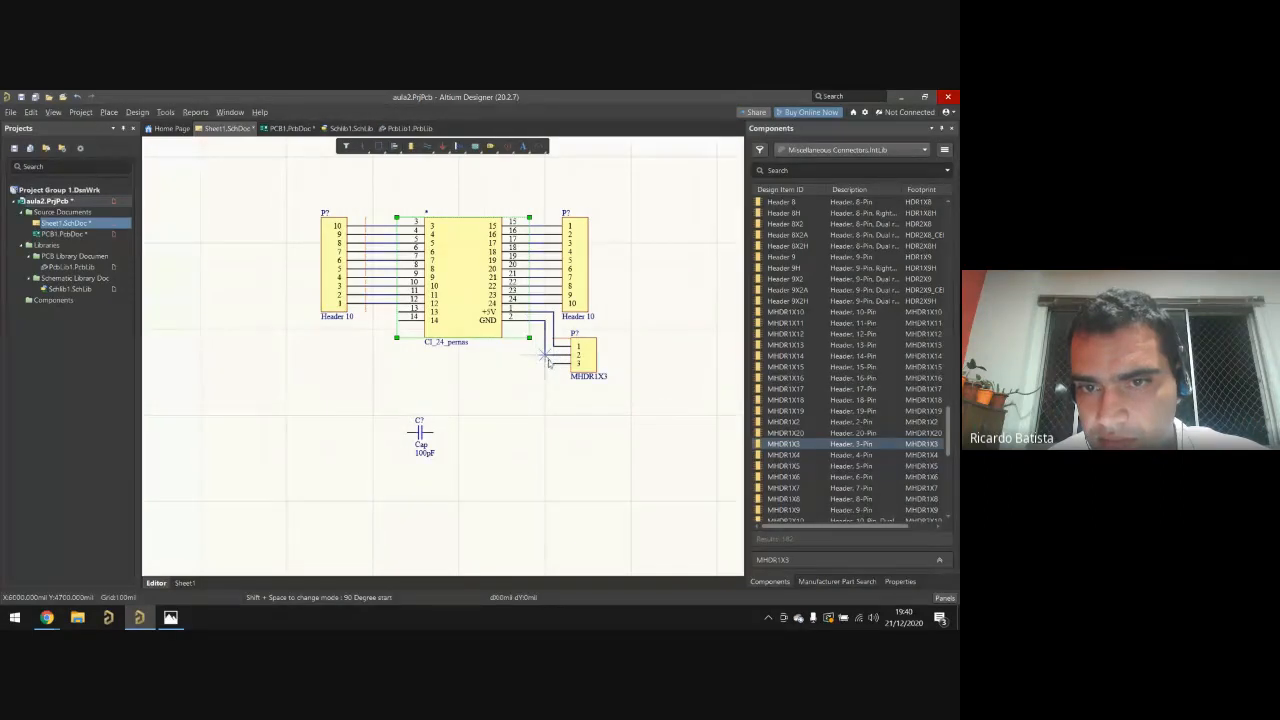
{"action": "key", "text": "space"}
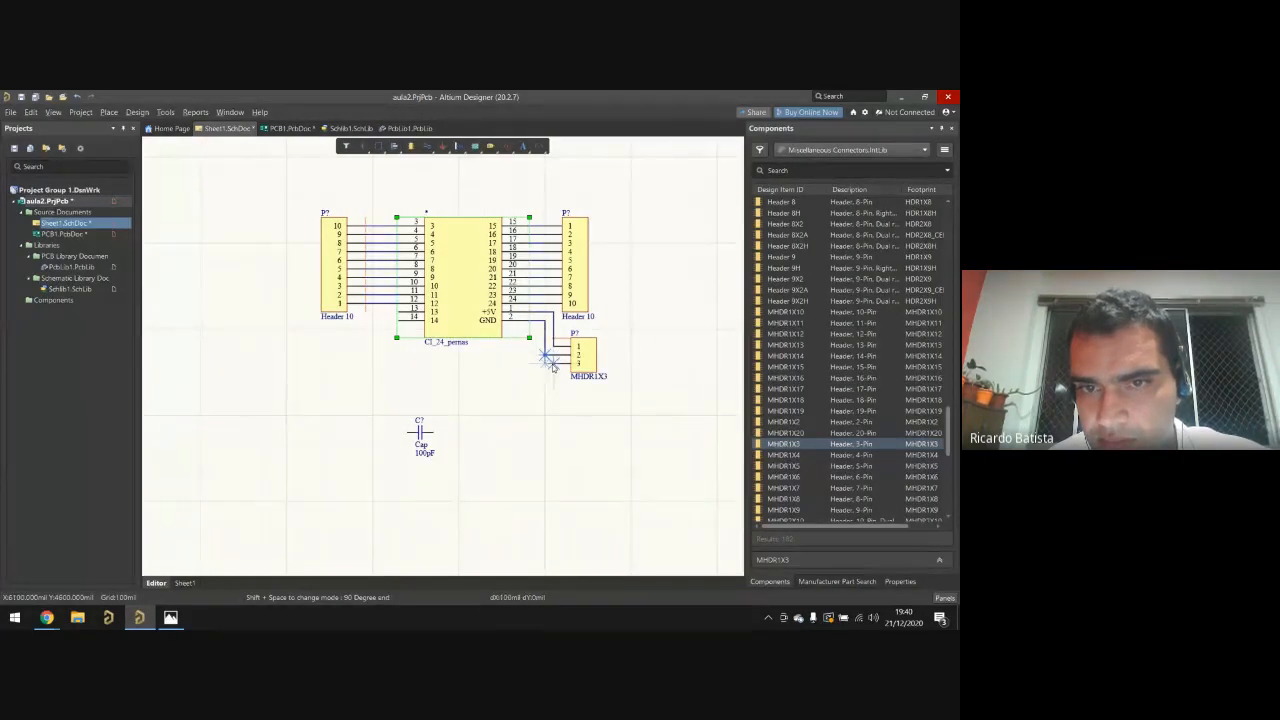
{"action": "left_click", "coordinate": [549, 363]}
Step: Move the Cap below MHDR1X3 in a vertical orientation and wire its upper terminal to the GND wire at pin 3
{"action": "left_click_drag", "start_coordinate": [421, 442], "coordinate": [550, 398]}
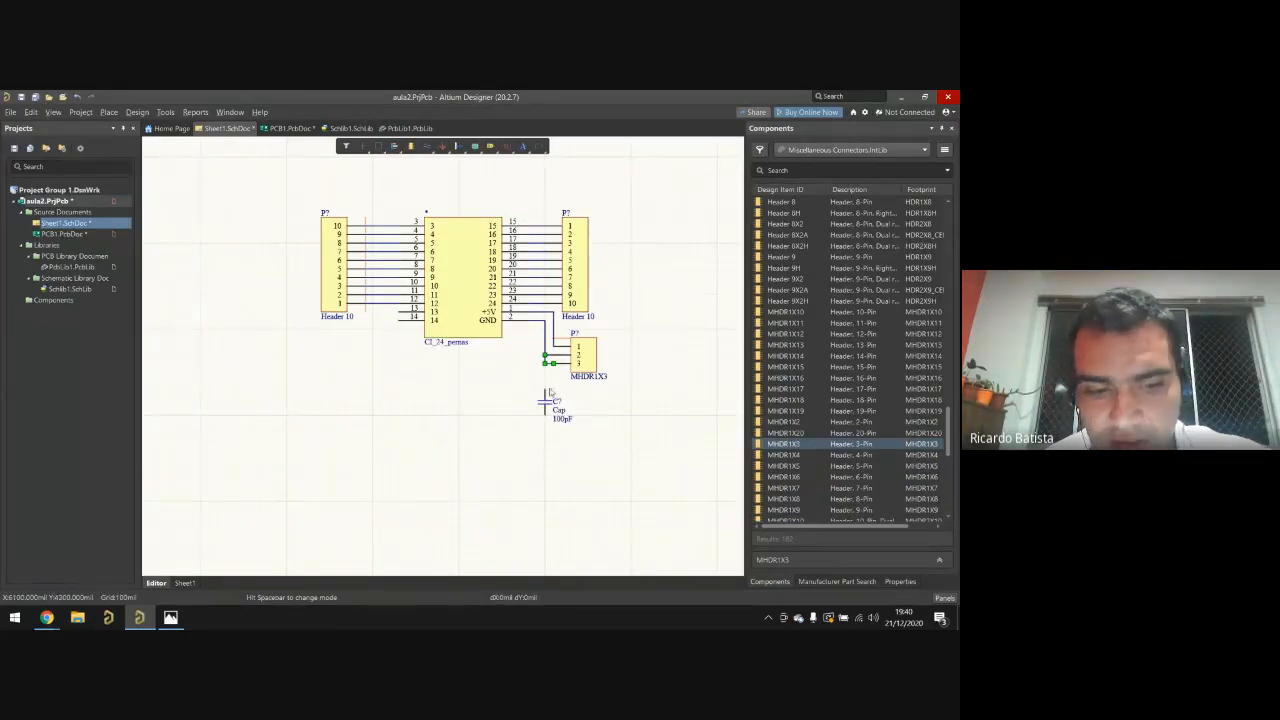
{"action": "left_click", "coordinate": [545, 390]}
{"action": "left_click", "coordinate": [545, 364]}
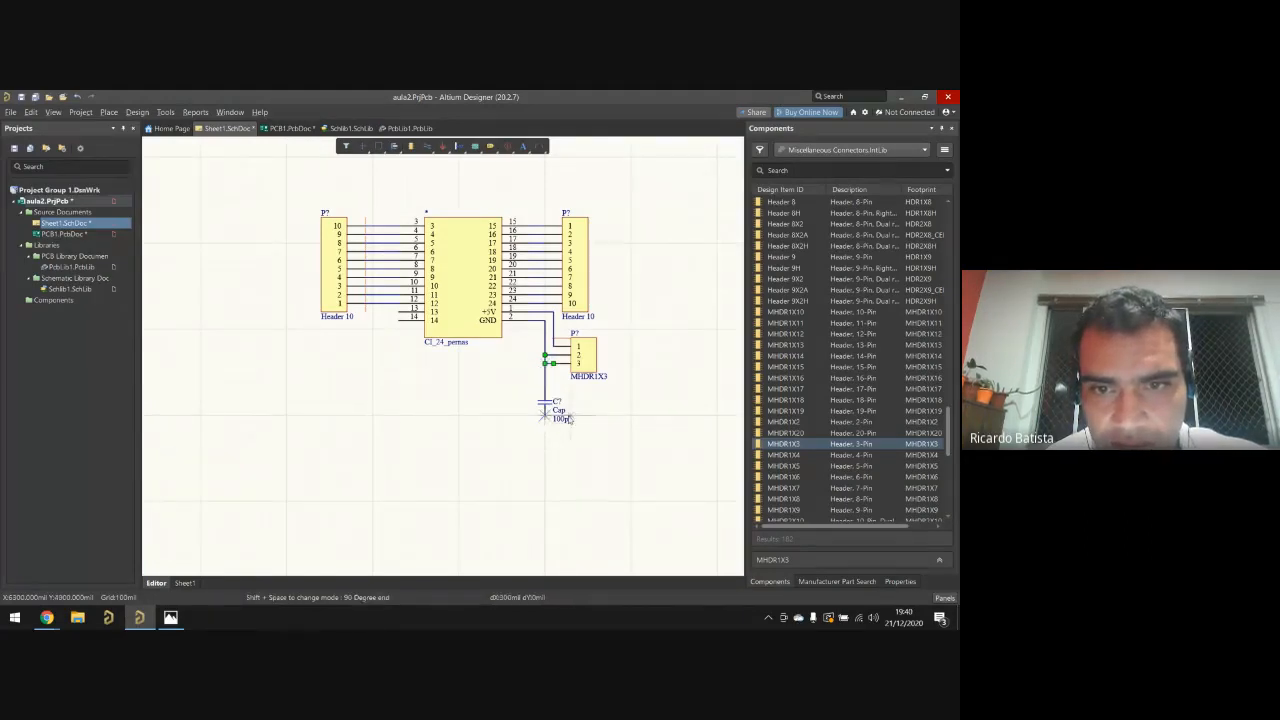
Step: Try to wire the Cap's lower terminal to the end of the +5V pin, and delete that wire
{"action": "left_click", "coordinate": [545, 416]}
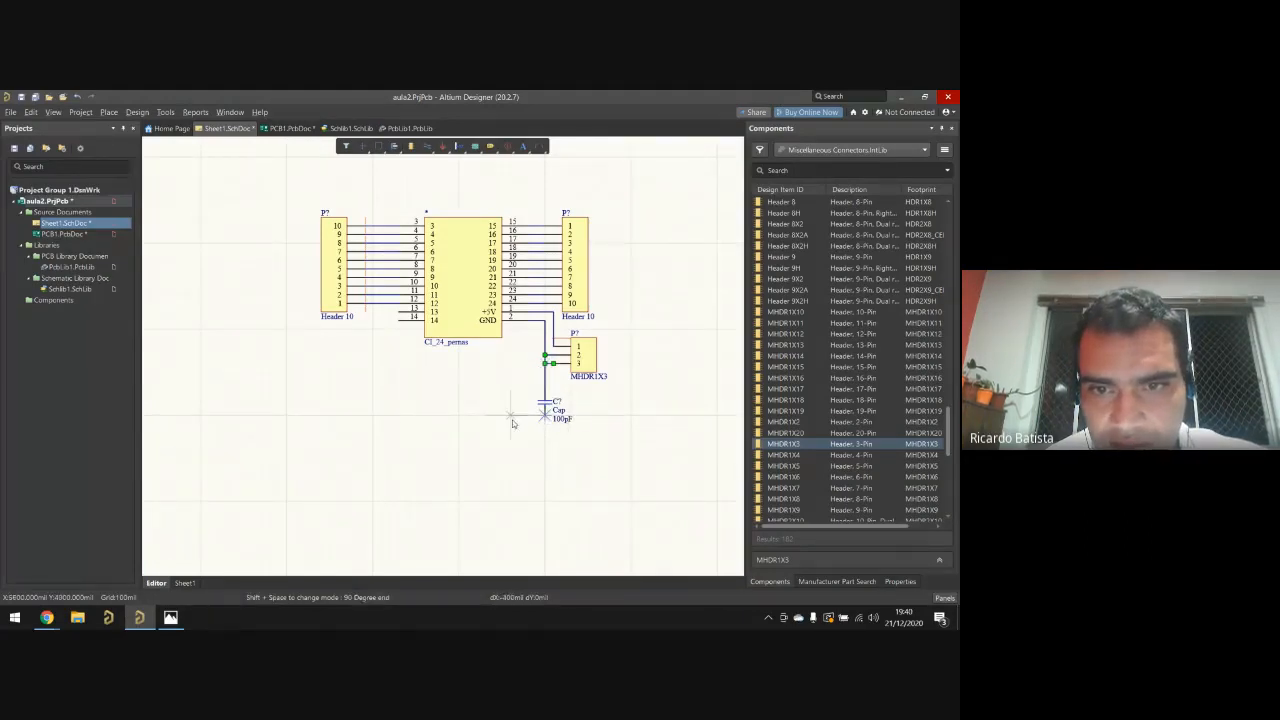
{"action": "left_click", "coordinate": [528, 318]}
{"action": "right_click", "coordinate": [545, 319]}
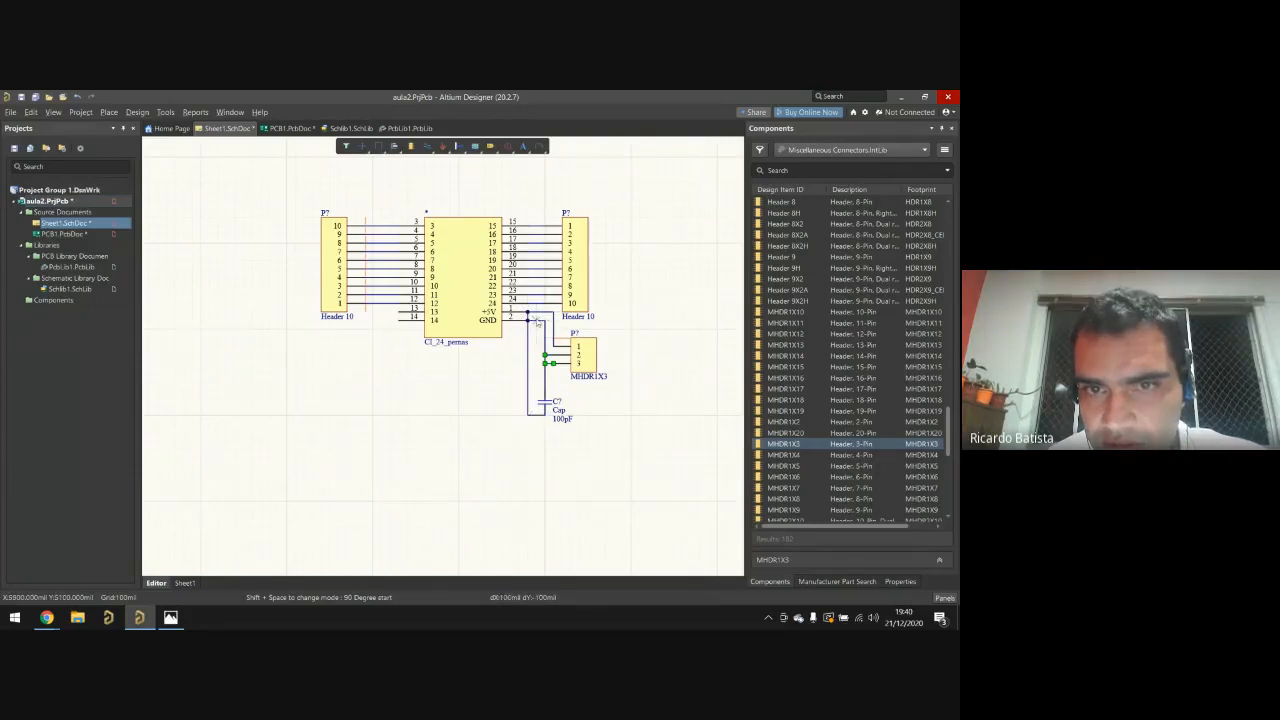
{"action": "left_click", "coordinate": [528, 320]}
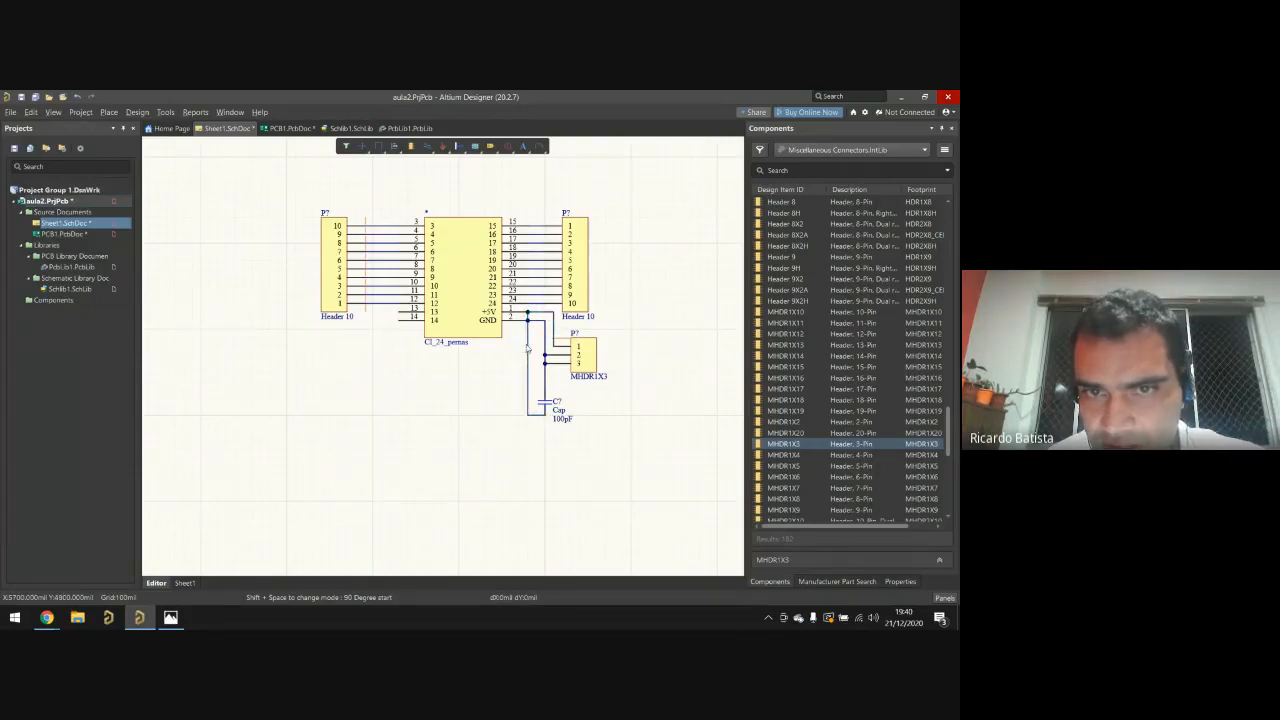
{"action": "key", "text": "Delete"}
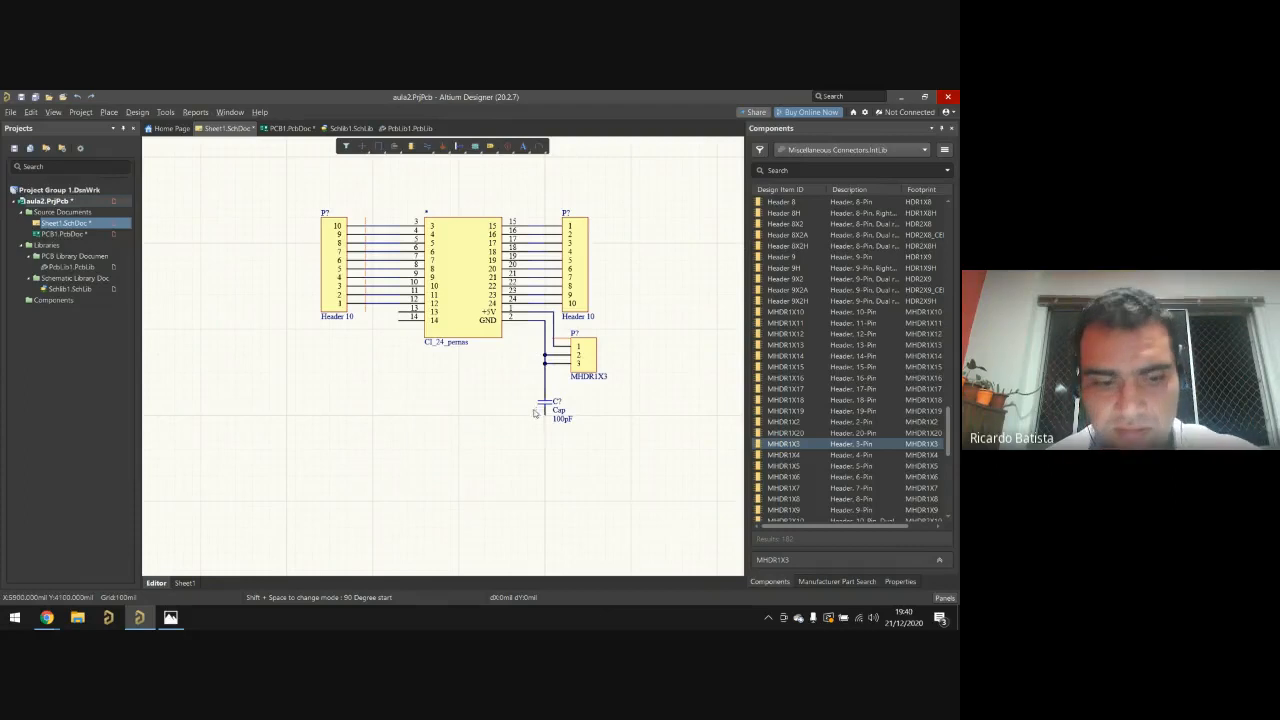
Step: Wire the Cap's lower terminal to the +5V wire, starting between the +5V pin end and the GND wire's vertical run
{"action": "left_click", "coordinate": [535, 313]}
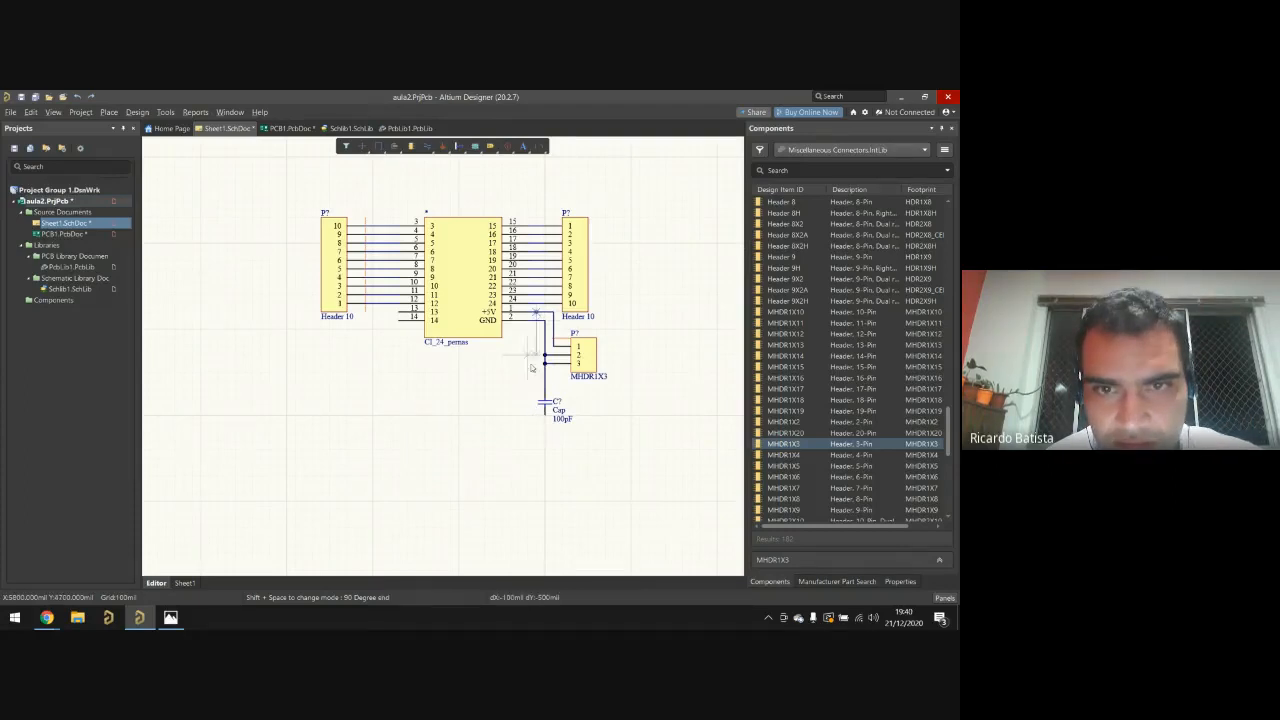
{"action": "left_click", "coordinate": [540, 413]}
{"action": "left_click_drag", "start_coordinate": [547, 408], "coordinate": [547, 387]}
{"action": "left_click", "coordinate": [568, 388]}
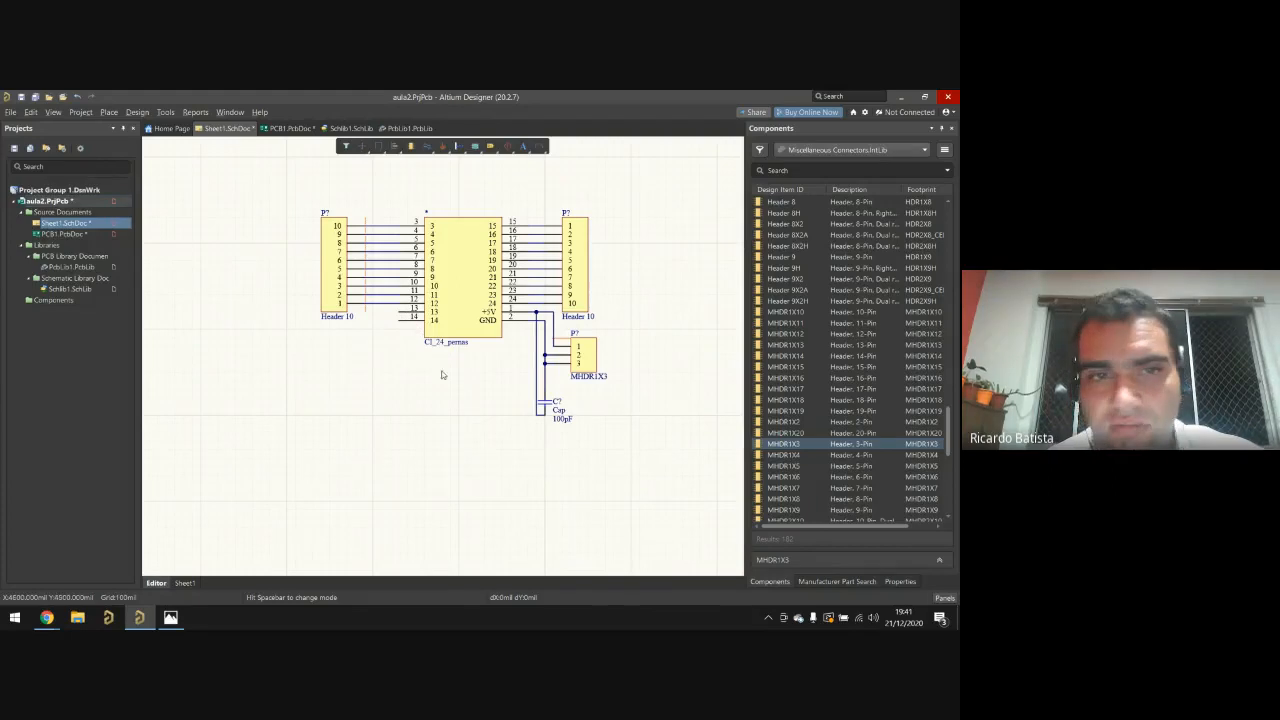
Step: Set the designators of the left Header 10 to P1, the right Header 10 to P2 and CI_24_pernas to Q1
{"action": "left_click", "coordinate": [333, 250]}
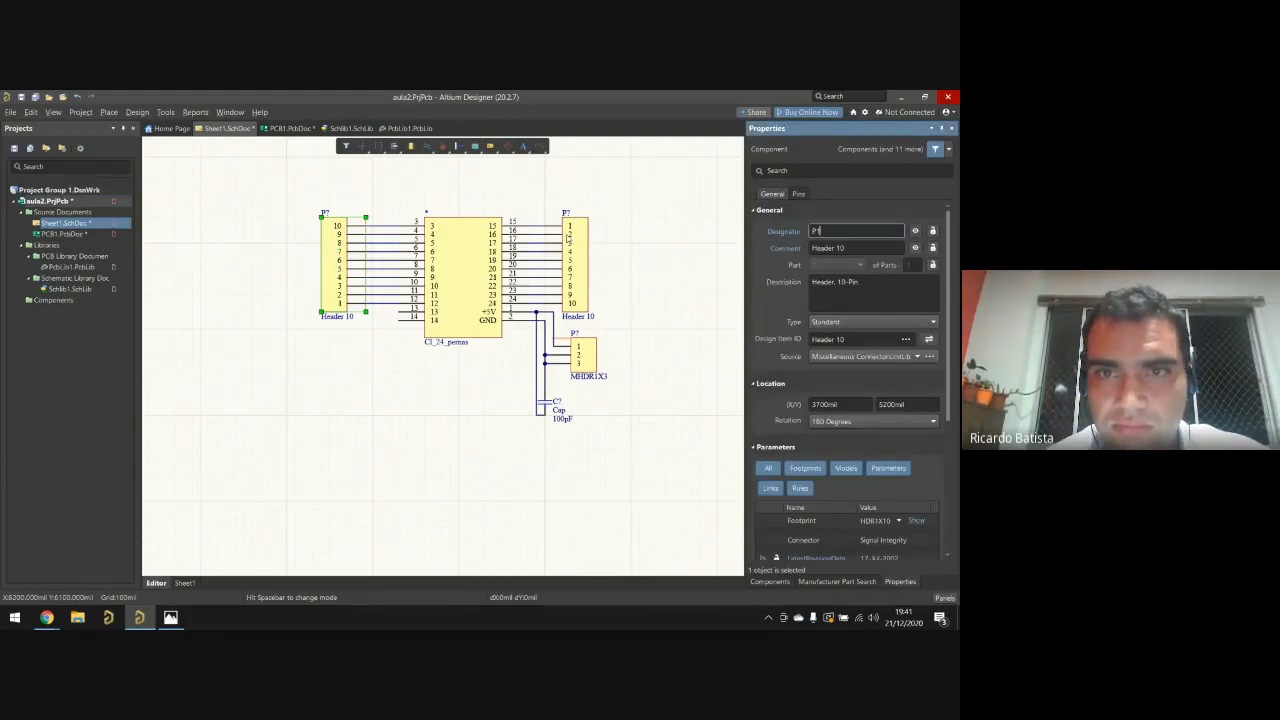
{"action": "left_click", "coordinate": [580, 220]}
{"action": "left_click", "coordinate": [826, 233]}
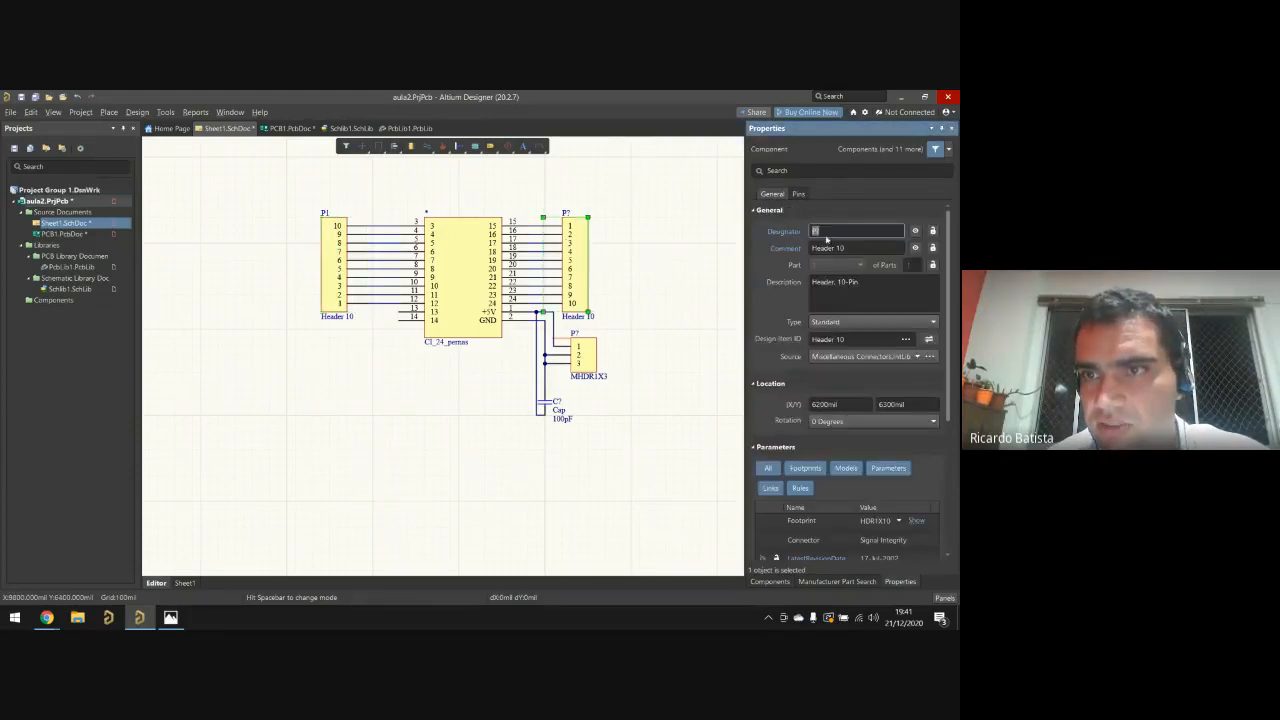
{"action": "left_click", "coordinate": [455, 224]}
{"action": "left_click", "coordinate": [827, 232]}
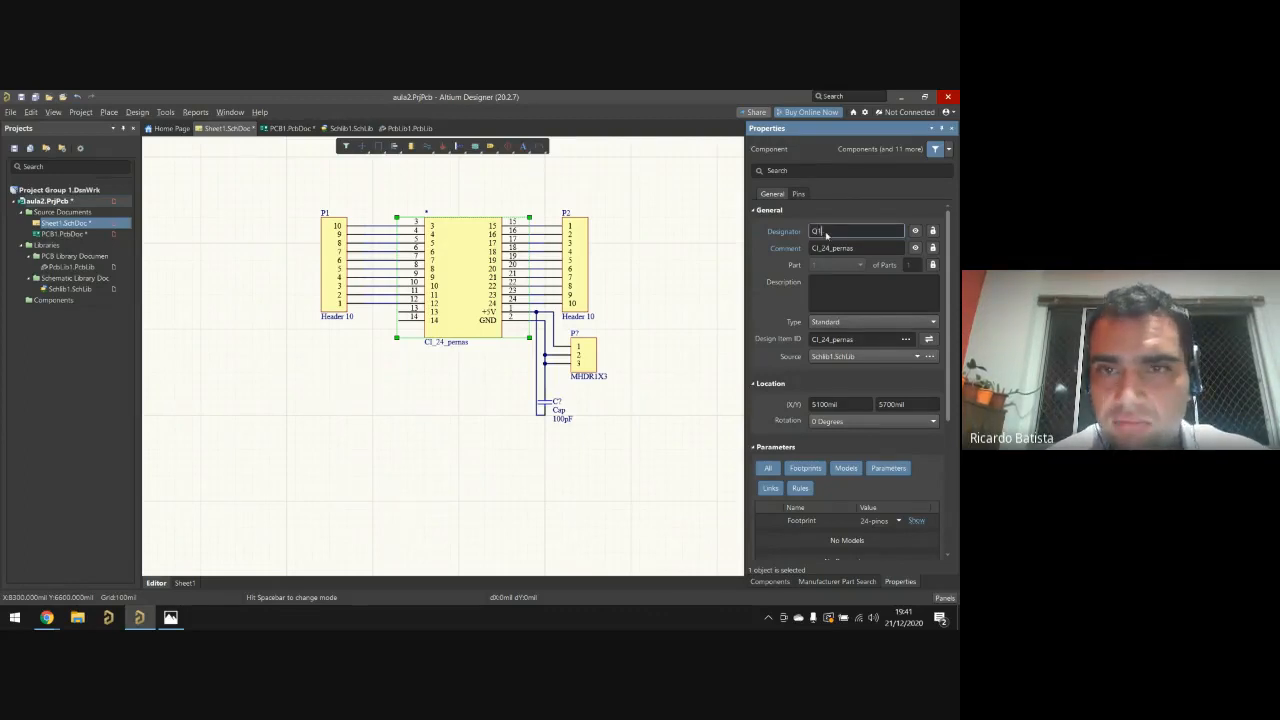
{"action": "left_click", "coordinate": [598, 349]}
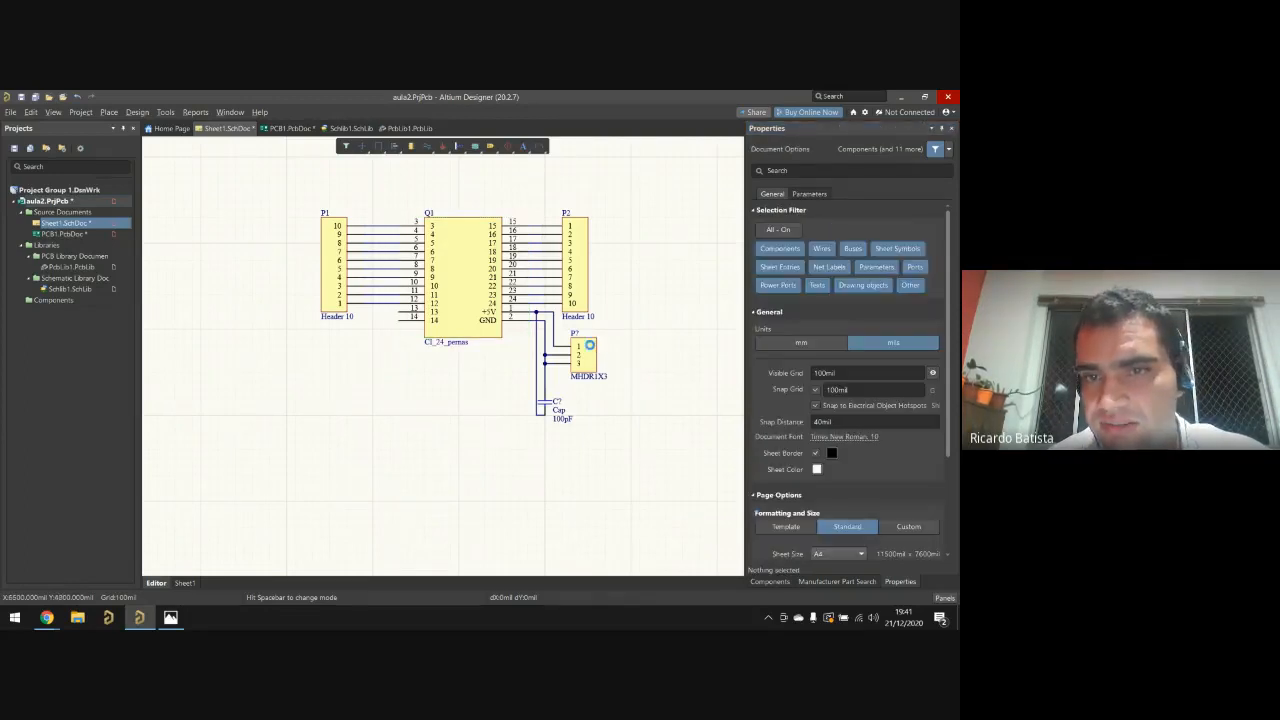
Step: Set the designators of MHDR1X3 to P3 and the Cap to C1, and save the schematic
{"action": "left_click", "coordinate": [589, 345]}
{"action": "left_click", "coordinate": [834, 234]}
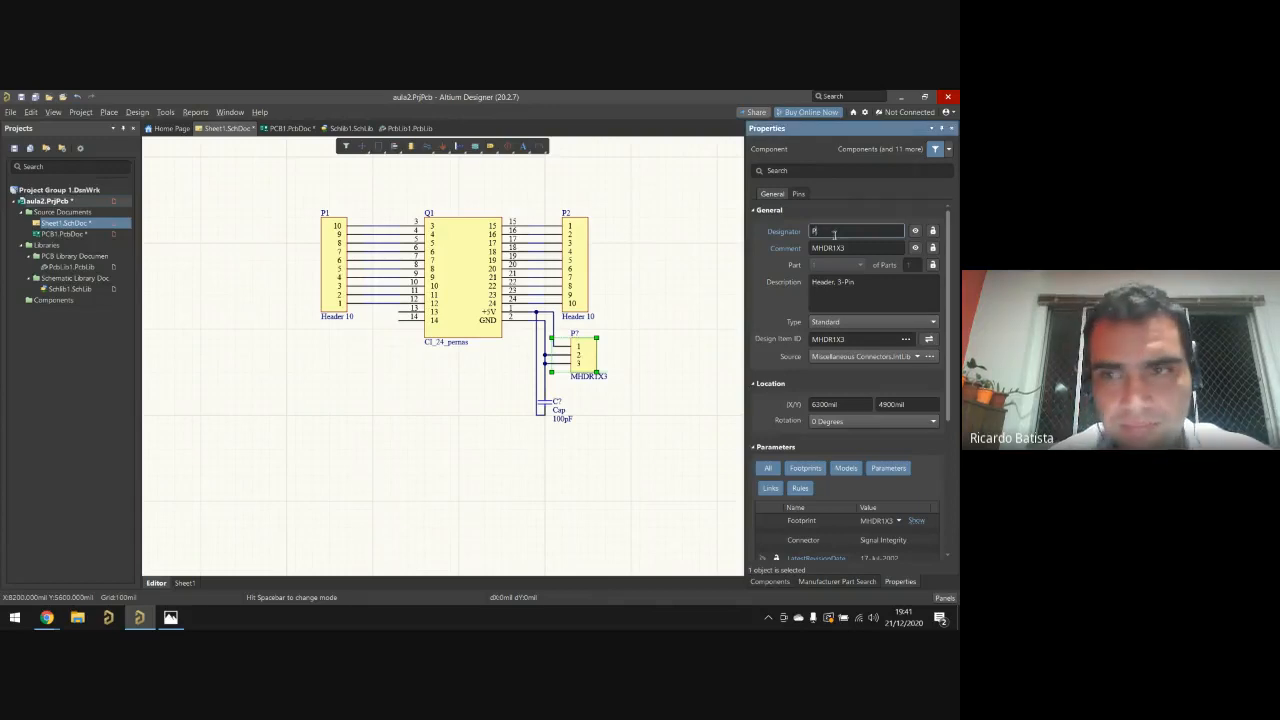
{"action": "type", "text": "3"}
{"action": "left_click", "coordinate": [625, 340]}
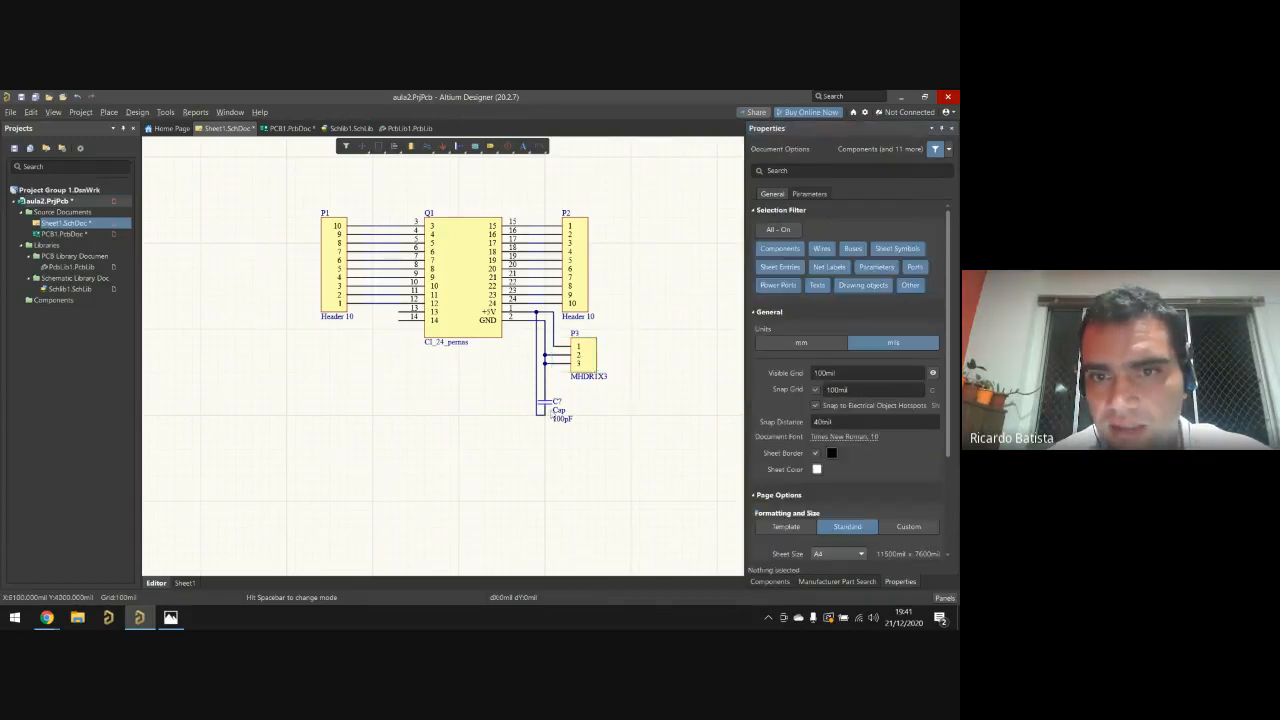
{"action": "left_click", "coordinate": [549, 402]}
{"action": "left_click", "coordinate": [825, 232]}
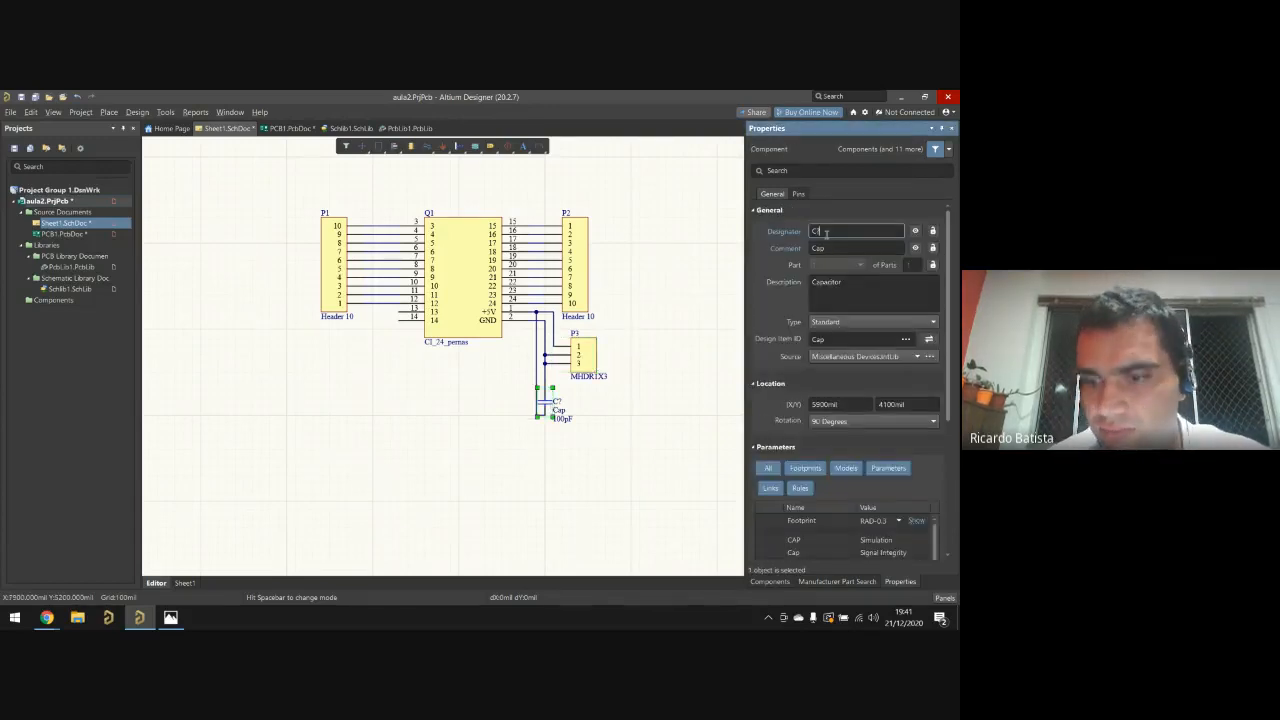
{"action": "key", "text": "BackSpace"}
{"action": "type", "text": "1"}
{"action": "left_click", "coordinate": [655, 254]}
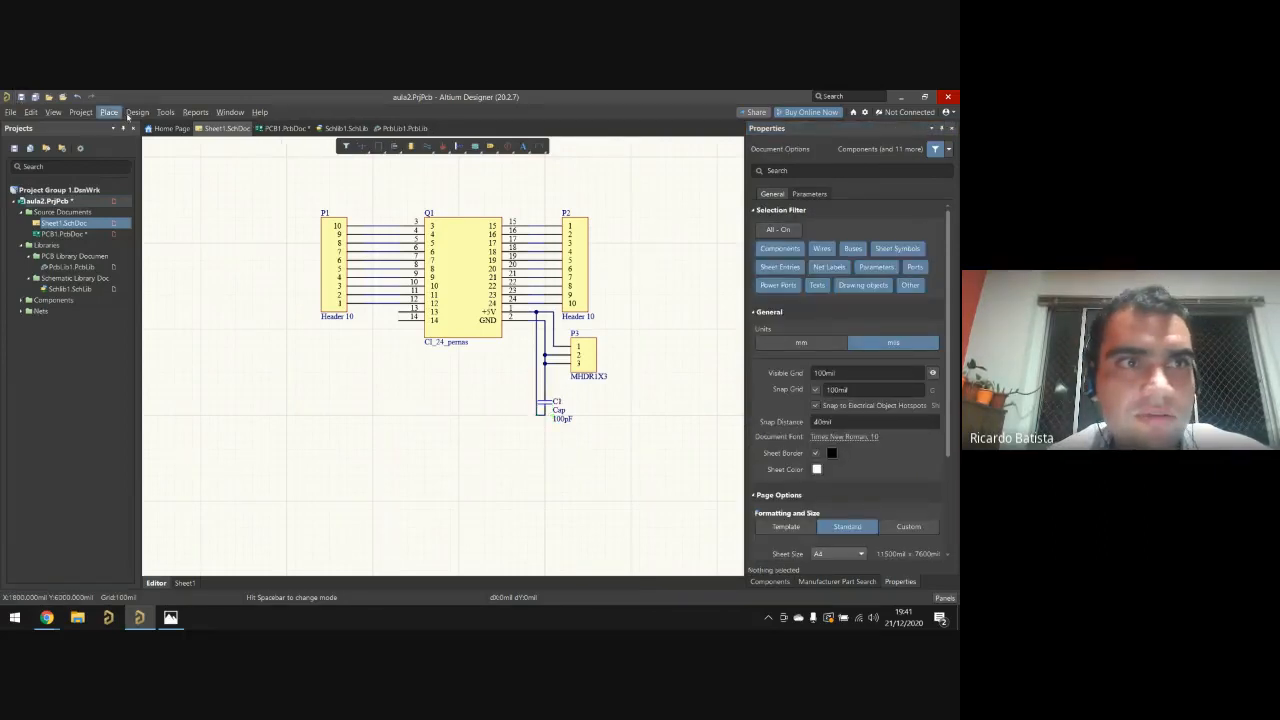
Step: Start updating PCB1.PcbDoc from the schematic and create the component links automatically
{"action": "left_click", "coordinate": [136, 112]}
{"action": "left_click", "coordinate": [200, 127]}
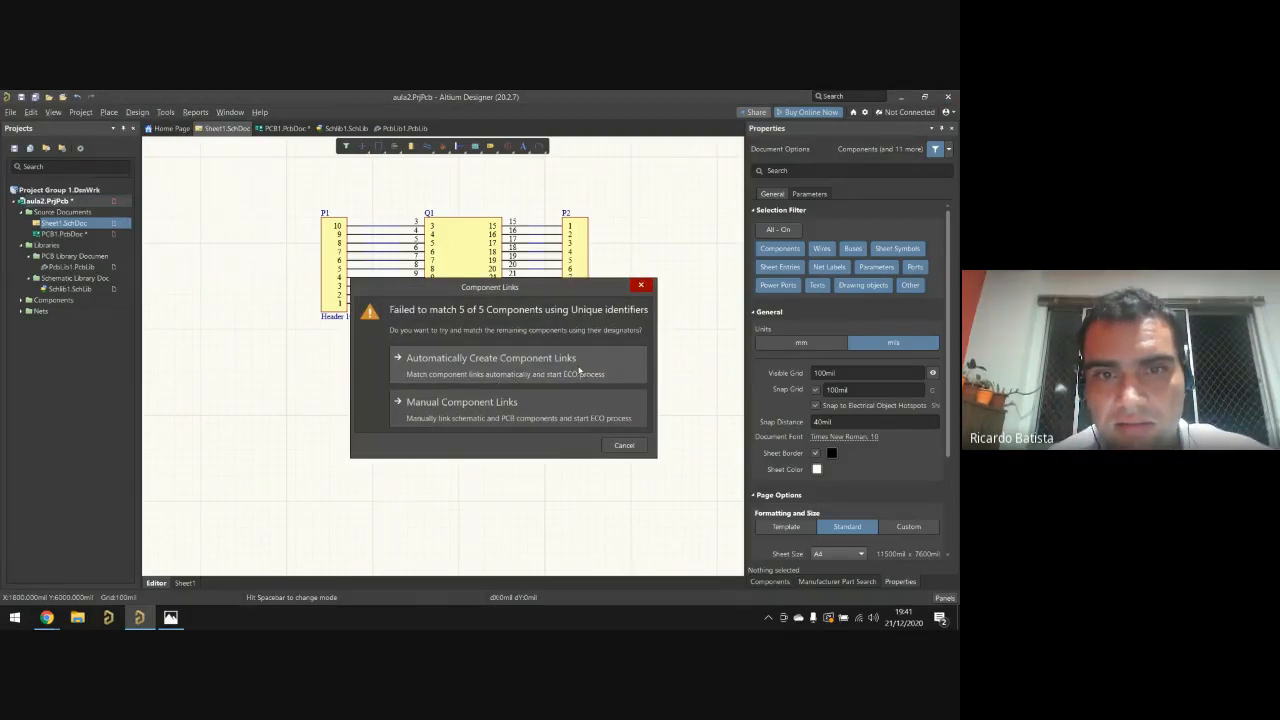
{"action": "left_click", "coordinate": [571, 362]}
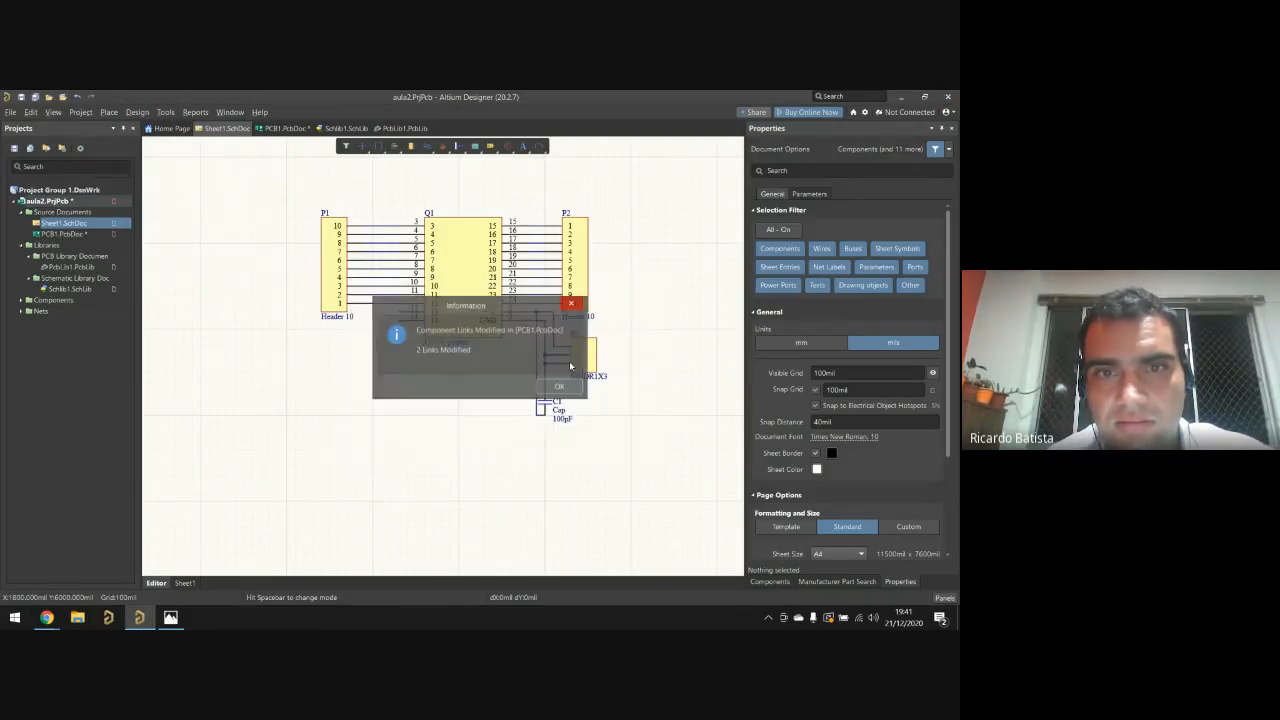
{"action": "left_click", "coordinate": [560, 388]}
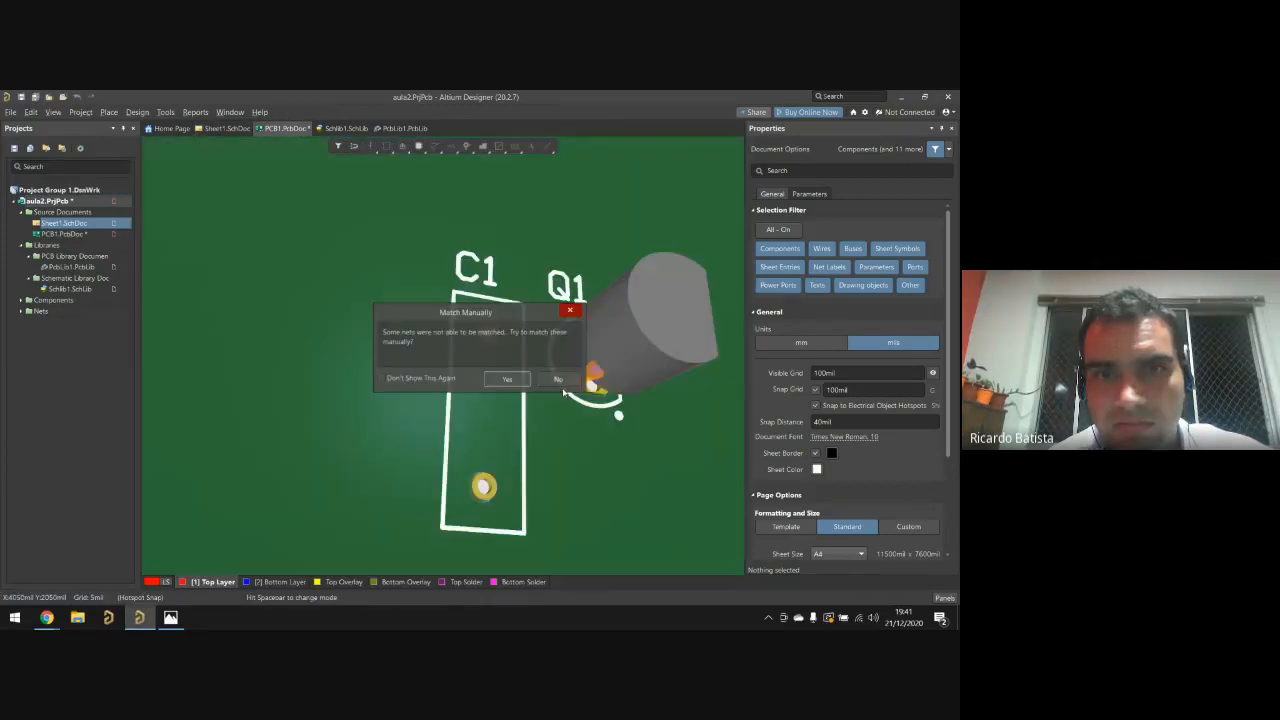
Step: Try to match net NetP2_10 to +5 manually, cancel the net matching and return to Sheet1.SchDoc
{"action": "left_click", "coordinate": [505, 379]}
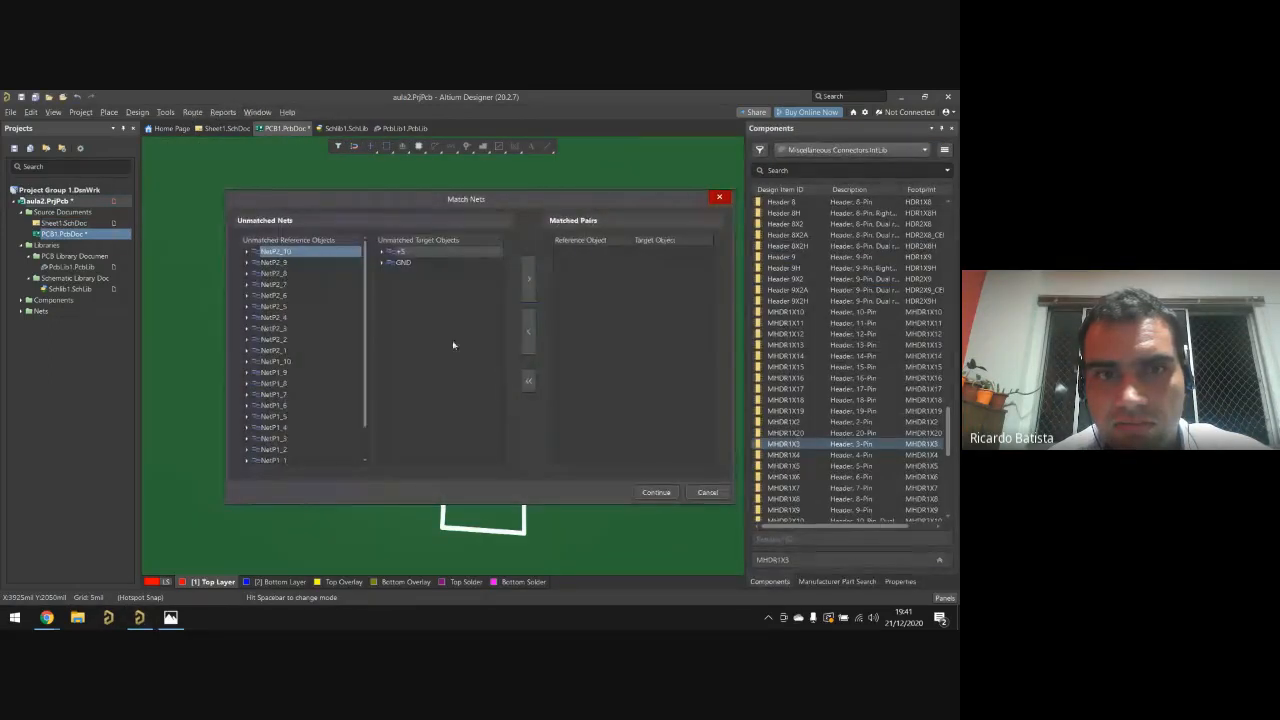
{"action": "left_click", "coordinate": [527, 279]}
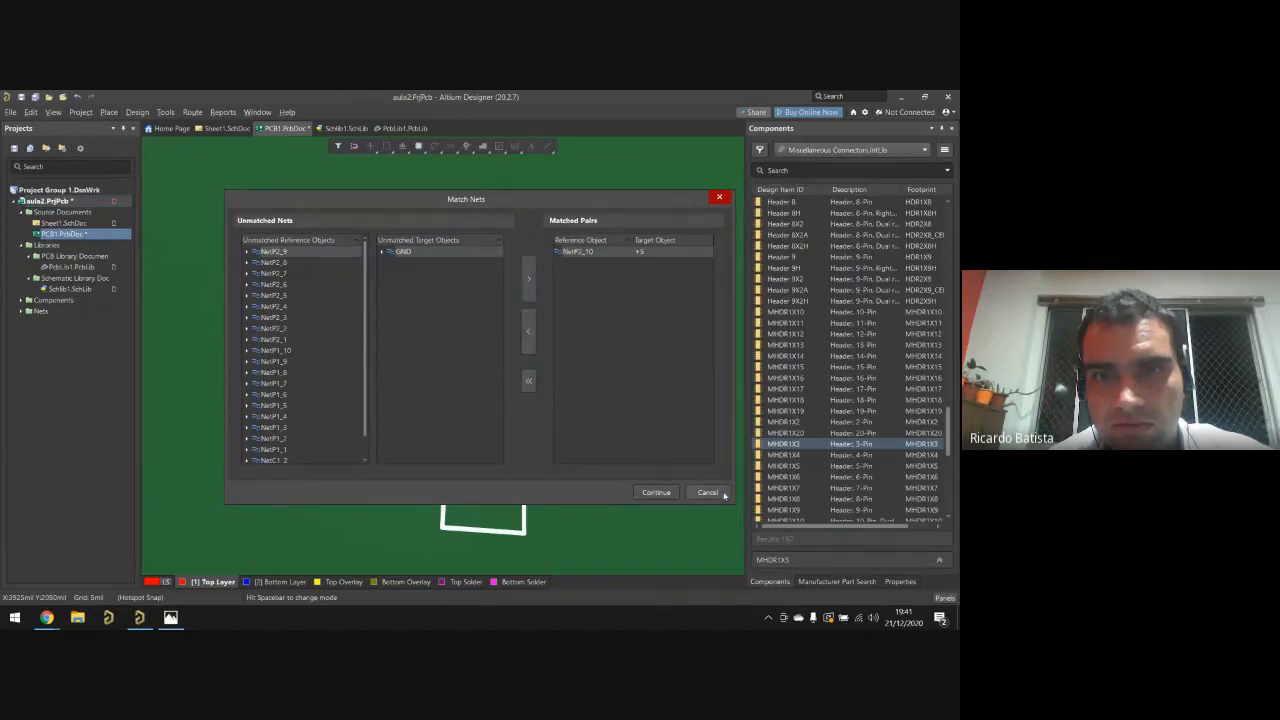
{"action": "left_click", "coordinate": [704, 491]}
{"action": "double_click", "coordinate": [60, 223]}
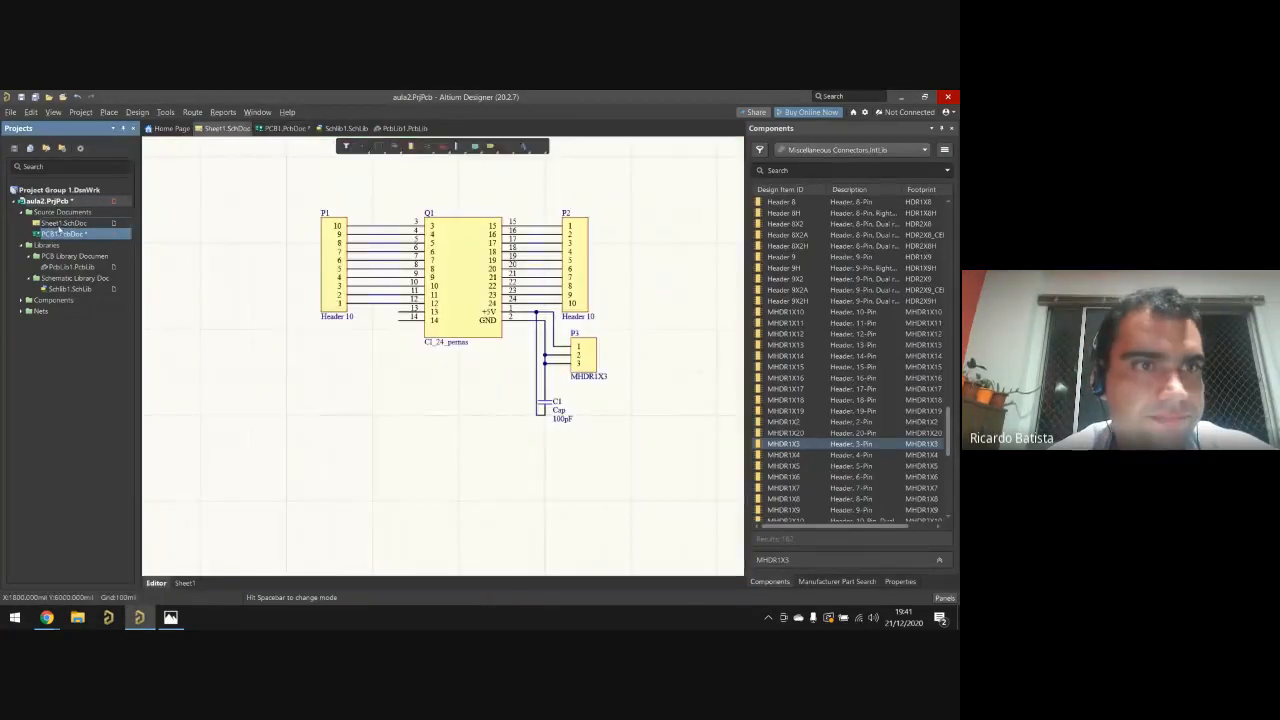
Step: Start updating PCB1.PcbDoc from the schematic, manually matching net NetP2_10 to +5 and NetP2_9 to GND
{"action": "left_click", "coordinate": [137, 112]}
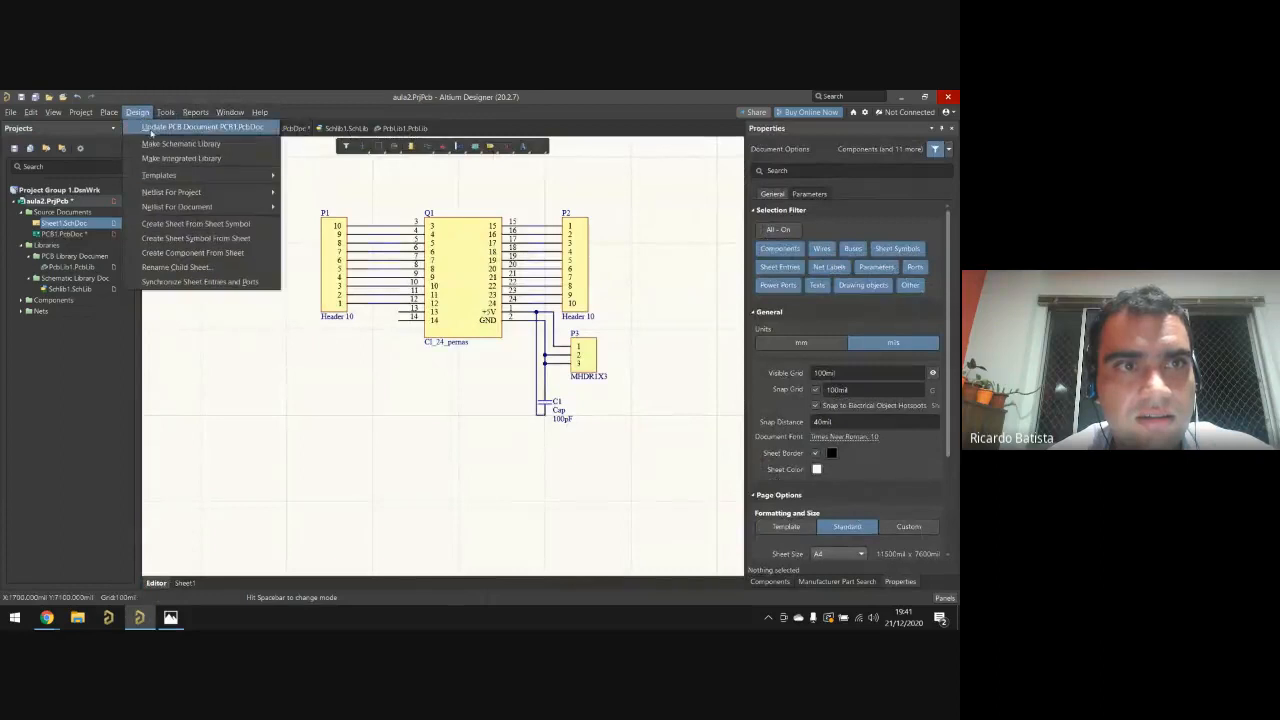
{"action": "left_click", "coordinate": [155, 128]}
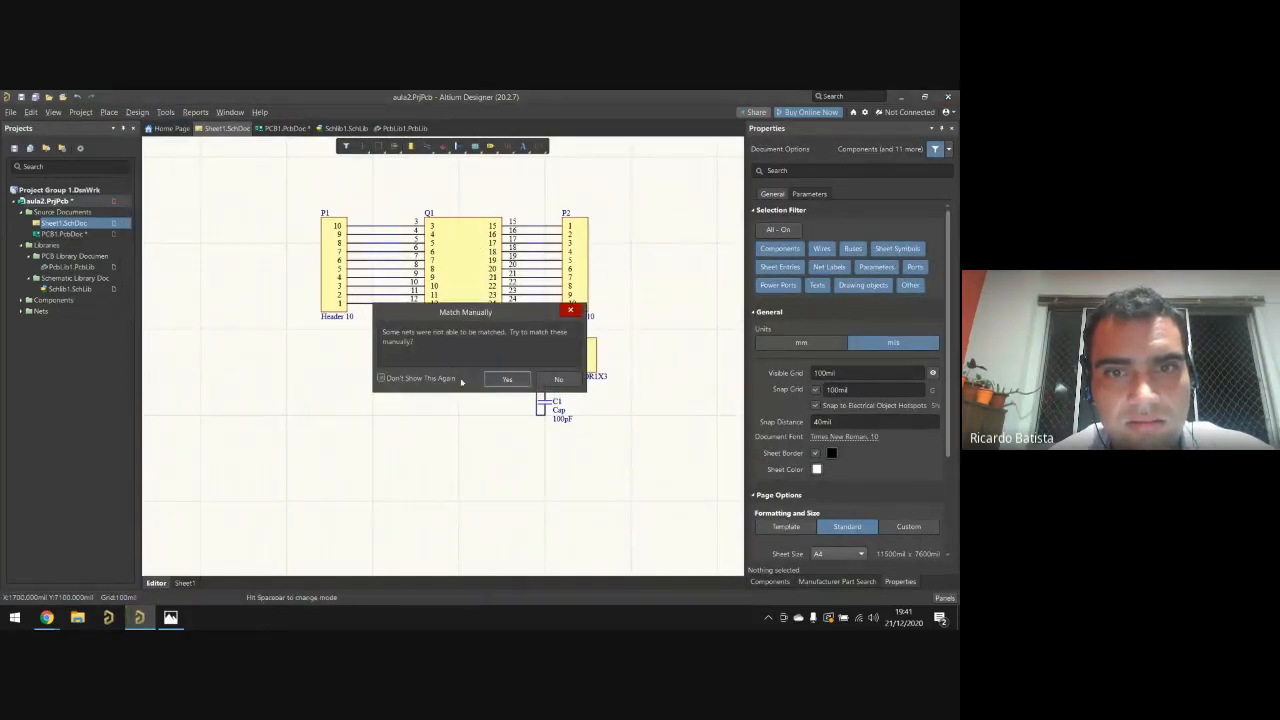
{"action": "left_click", "coordinate": [507, 380]}
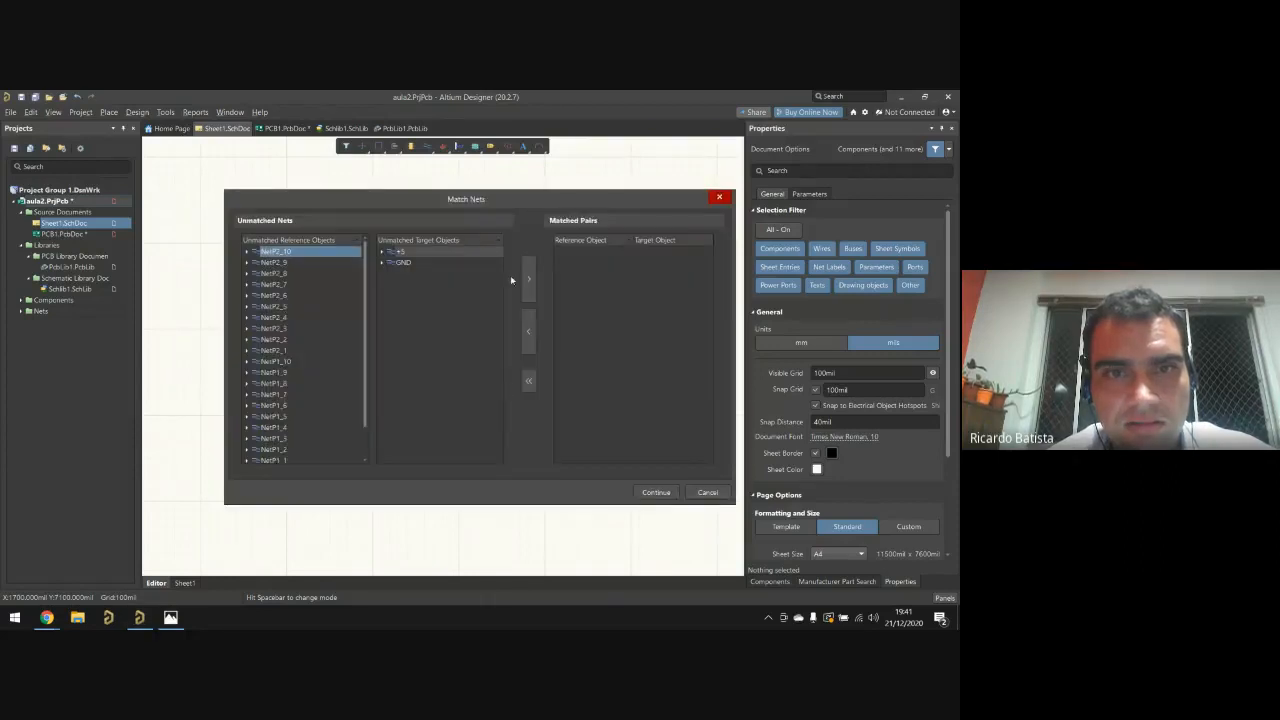
{"action": "left_click", "coordinate": [529, 278]}
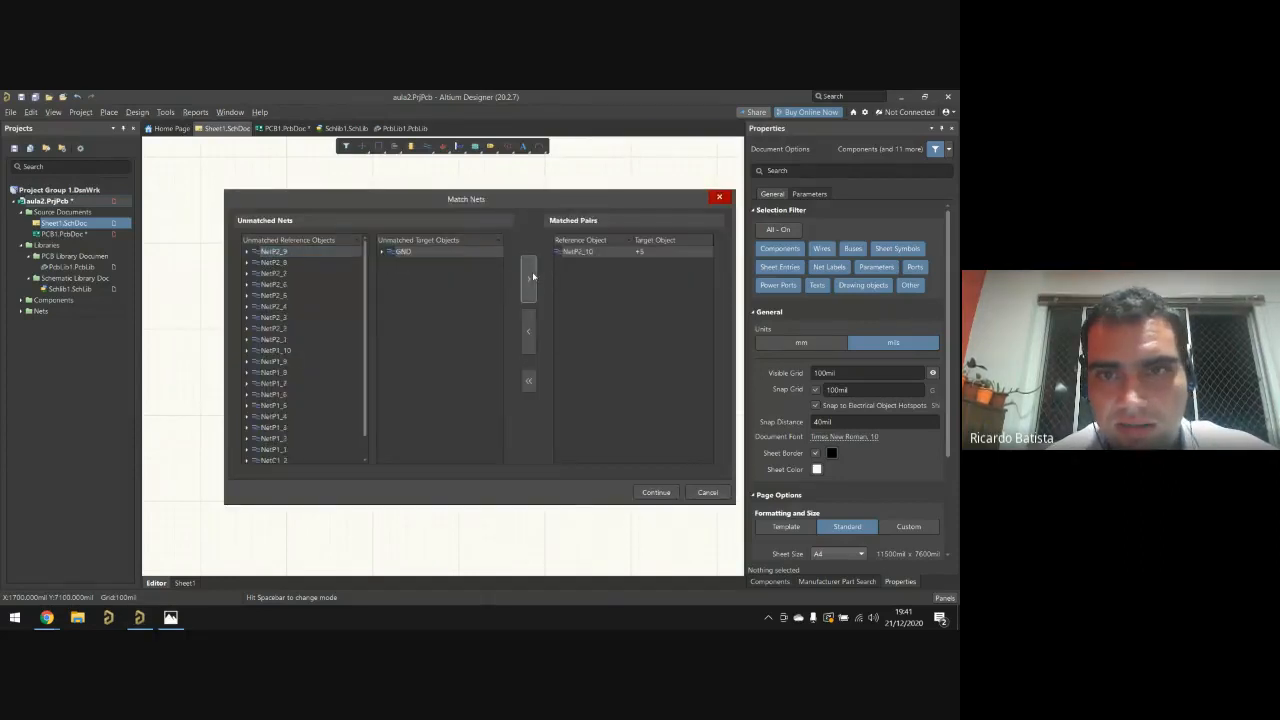
{"action": "left_click", "coordinate": [529, 278]}
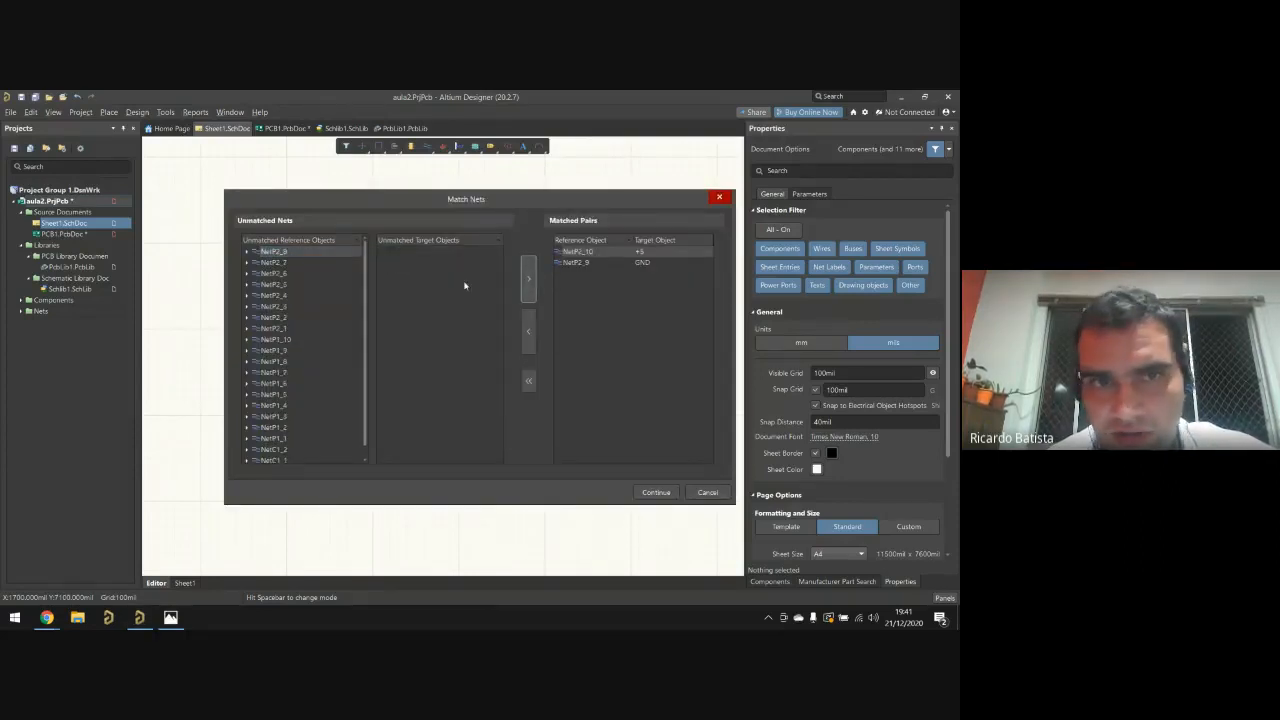
{"action": "left_click", "coordinate": [326, 263]}
{"action": "scroll", "coordinate": [329, 270], "scroll_direction": "down", "scroll_amount": 1}
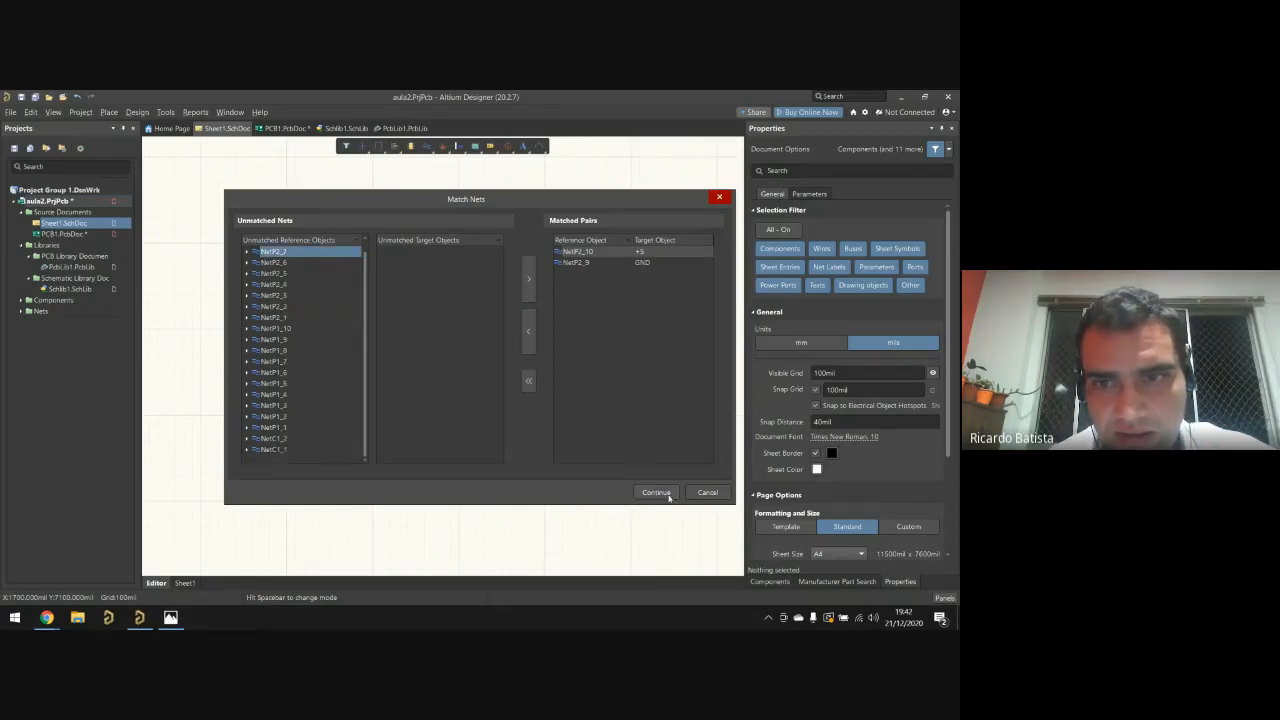
{"action": "left_click", "coordinate": [656, 492]}
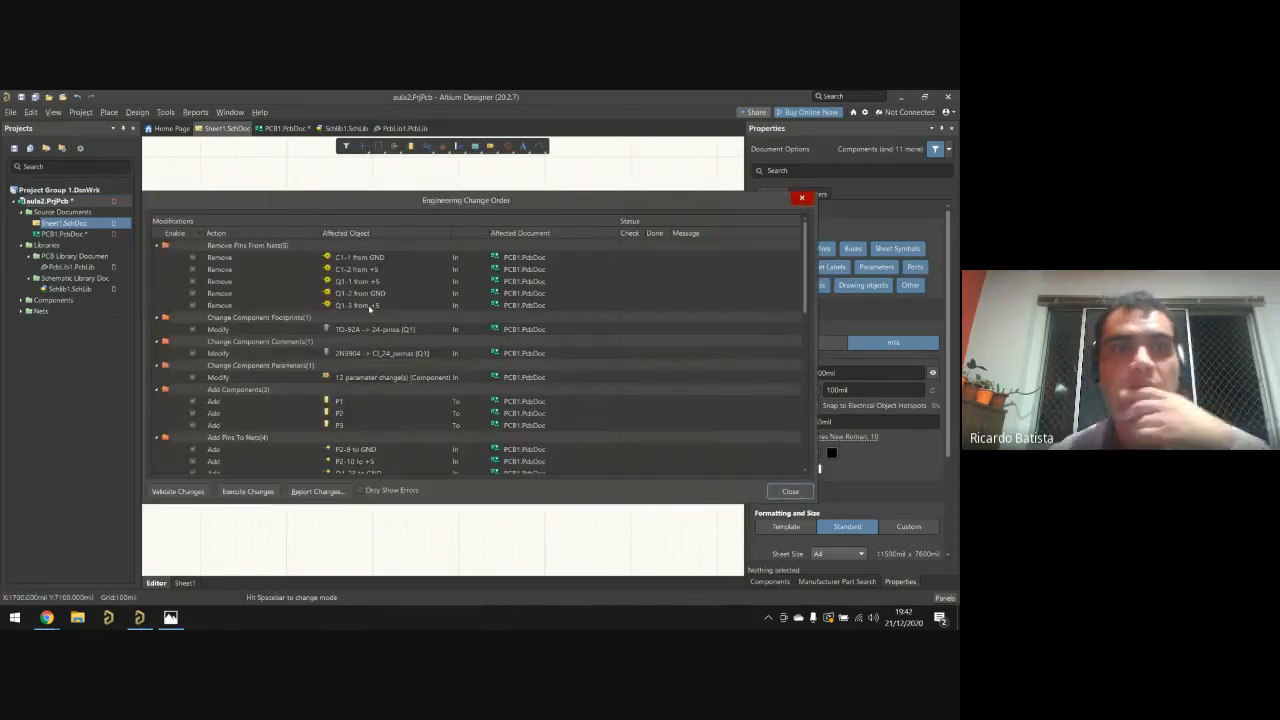
Step: Review the engineering change order for PCB1.PcbDoc and execute all its changes
{"action": "scroll", "coordinate": [371, 306], "scroll_direction": "down", "scroll_amount": 4}
{"action": "scroll", "coordinate": [391, 326], "scroll_direction": "up", "scroll_amount": 4}
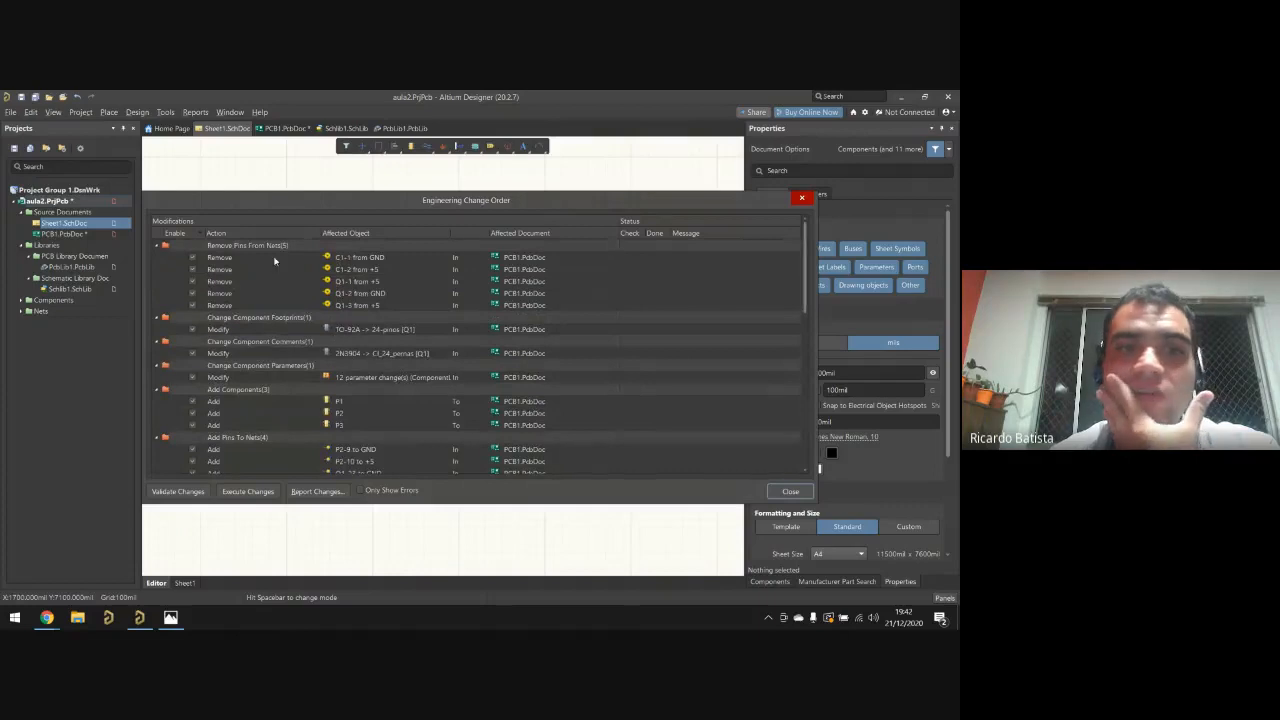
{"action": "scroll", "coordinate": [326, 300], "scroll_direction": "down", "scroll_amount": 8}
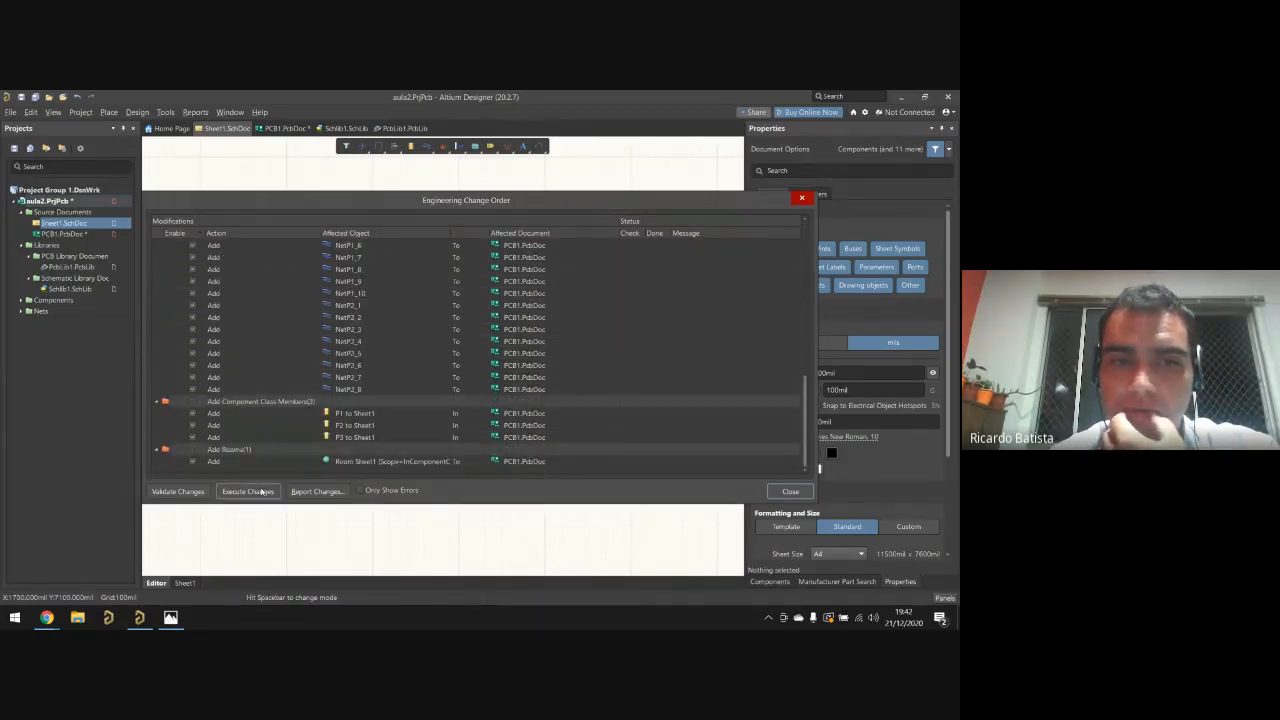
{"action": "left_click", "coordinate": [247, 491]}
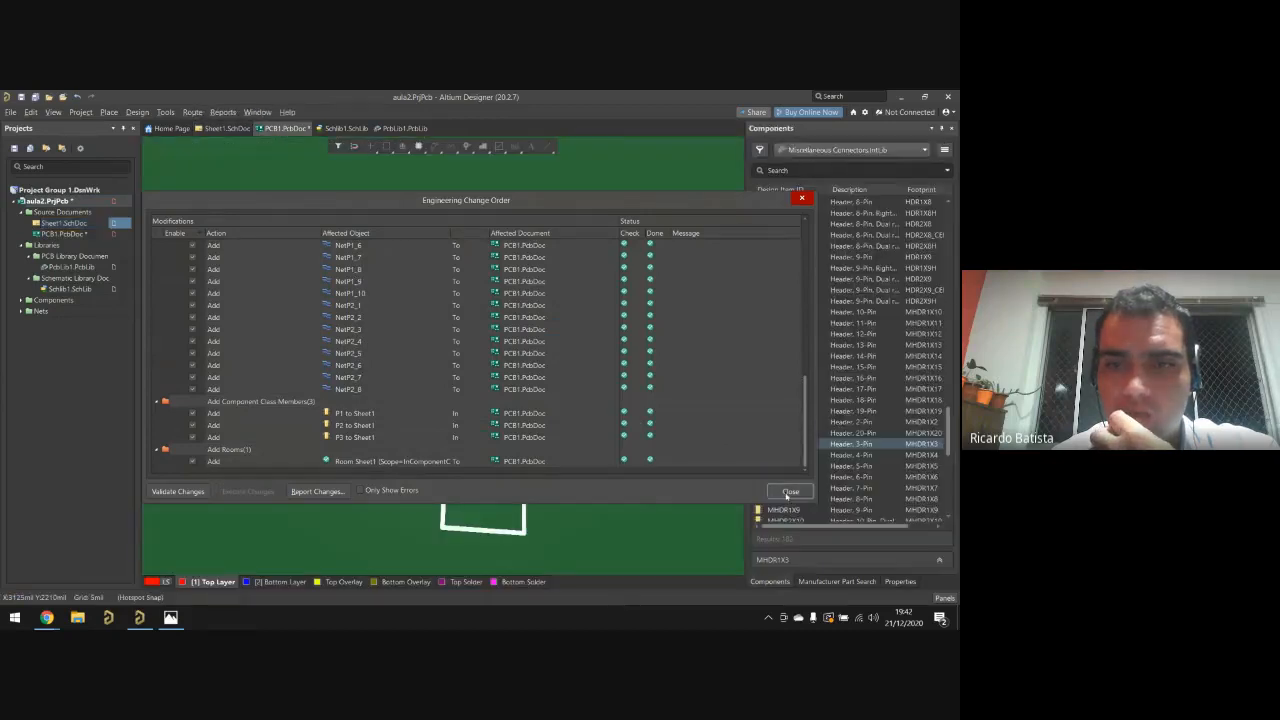
{"action": "left_click", "coordinate": [790, 491]}
Step: Show the board in 2D and move capacitor C1 off Q1 to the free area on its left
{"action": "scroll", "coordinate": [411, 343], "scroll_direction": "down", "scroll_amount": 4, "text": "ctrl"}
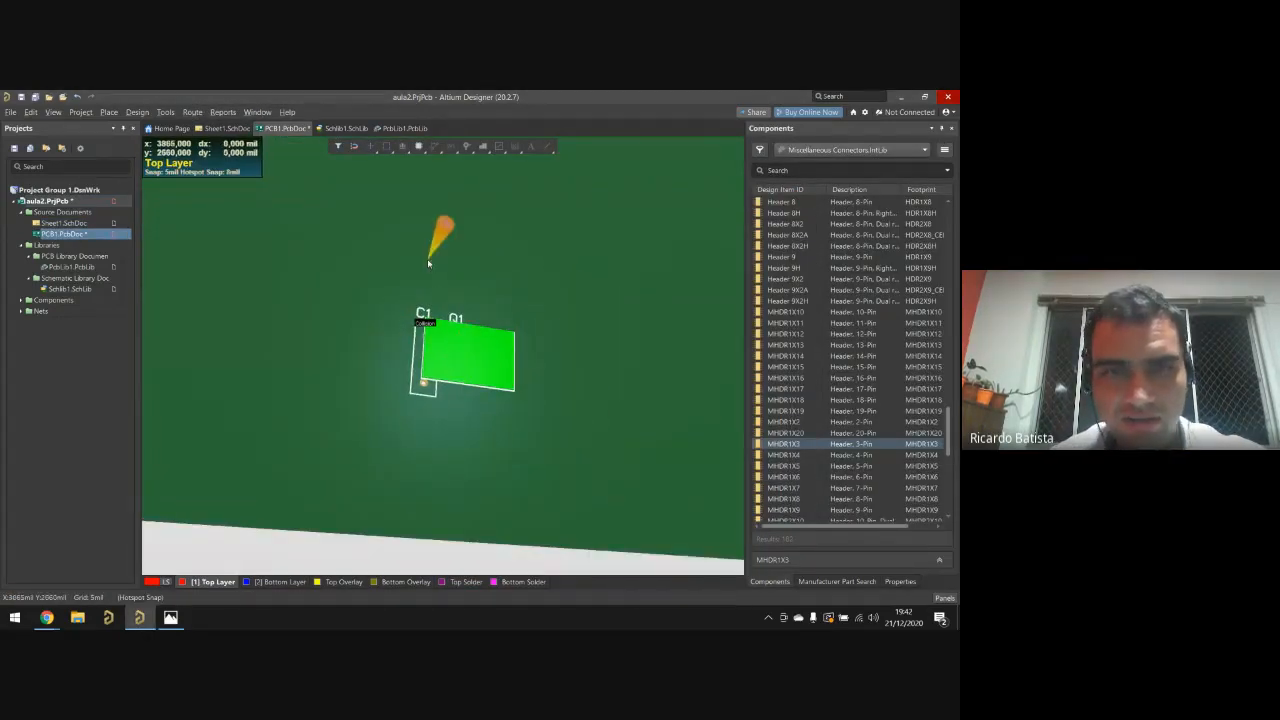
{"action": "key", "text": "2"}
{"action": "scroll", "coordinate": [314, 369], "scroll_direction": "up", "scroll_amount": 4, "text": "ctrl"}
{"action": "scroll", "coordinate": [310, 361], "scroll_direction": "down", "scroll_amount": 3, "text": "ctrl"}
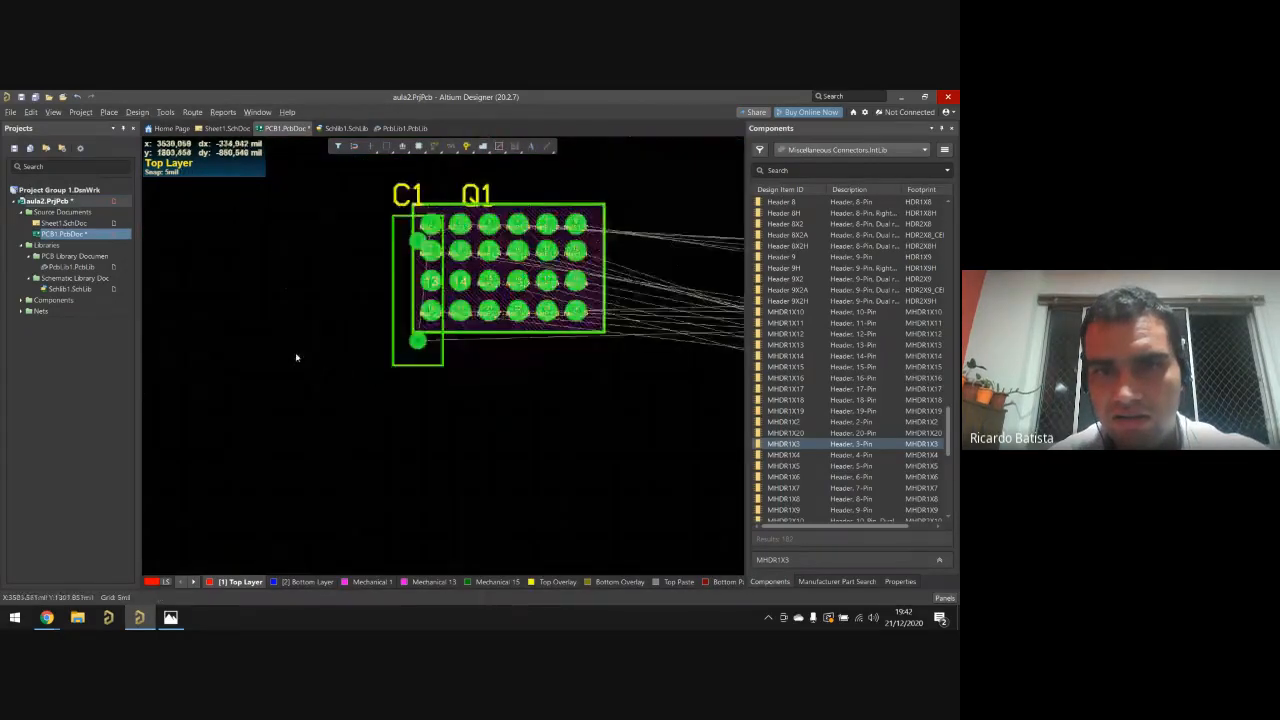
{"action": "left_click_drag", "start_coordinate": [386, 355], "coordinate": [283, 339]}
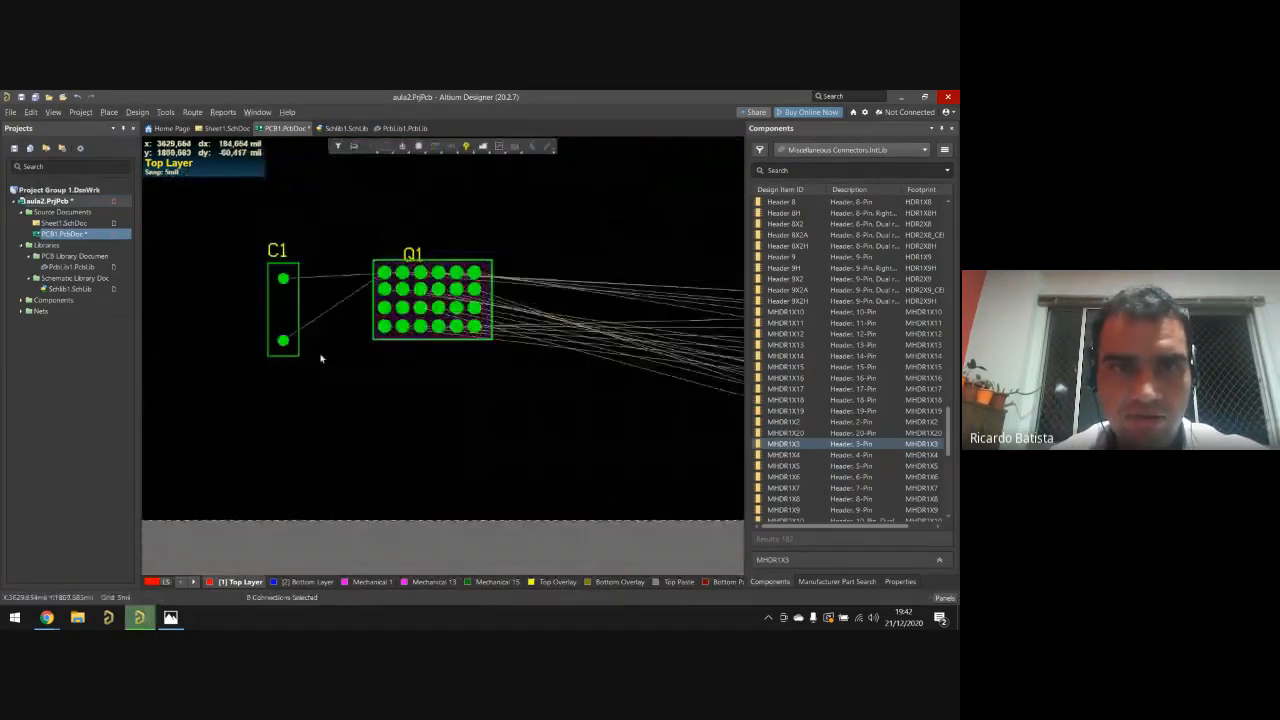
Step: Arrange the headers around Q1 on the board: P3 above it, P1 upright to its right and P2 horizontally below it
{"action": "scroll", "coordinate": [316, 343], "scroll_direction": "down", "scroll_amount": 5, "text": "ctrl"}
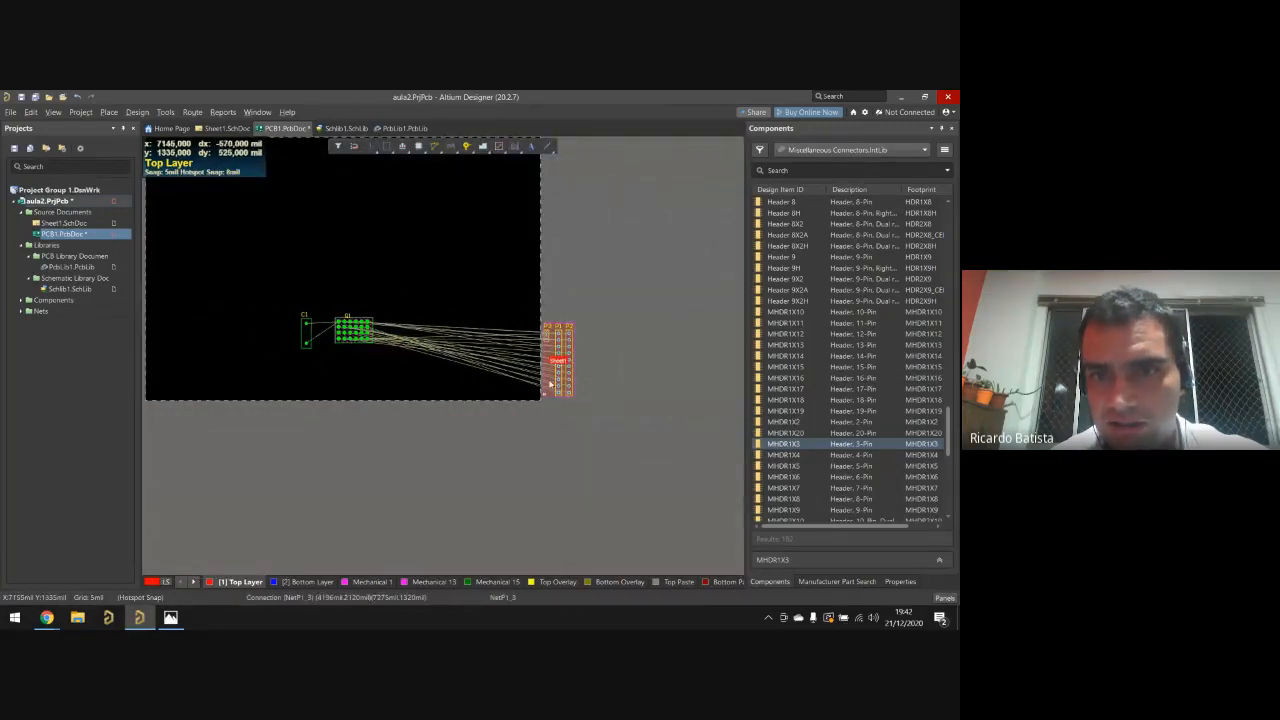
{"action": "left_click_drag", "start_coordinate": [558, 391], "coordinate": [446, 306]}
{"action": "left_click_drag", "start_coordinate": [571, 350], "coordinate": [346, 258]}
{"action": "left_click_drag", "start_coordinate": [548, 333], "coordinate": [352, 380]}
{"action": "key", "text": "space"}
{"action": "key", "text": "space"}
{"action": "key", "text": "space"}
{"action": "left_click_drag", "start_coordinate": [445, 310], "coordinate": [402, 304]}
{"action": "key", "text": "space"}
{"action": "key", "text": "space"}
{"action": "key", "text": "space"}
{"action": "key", "text": "space"}
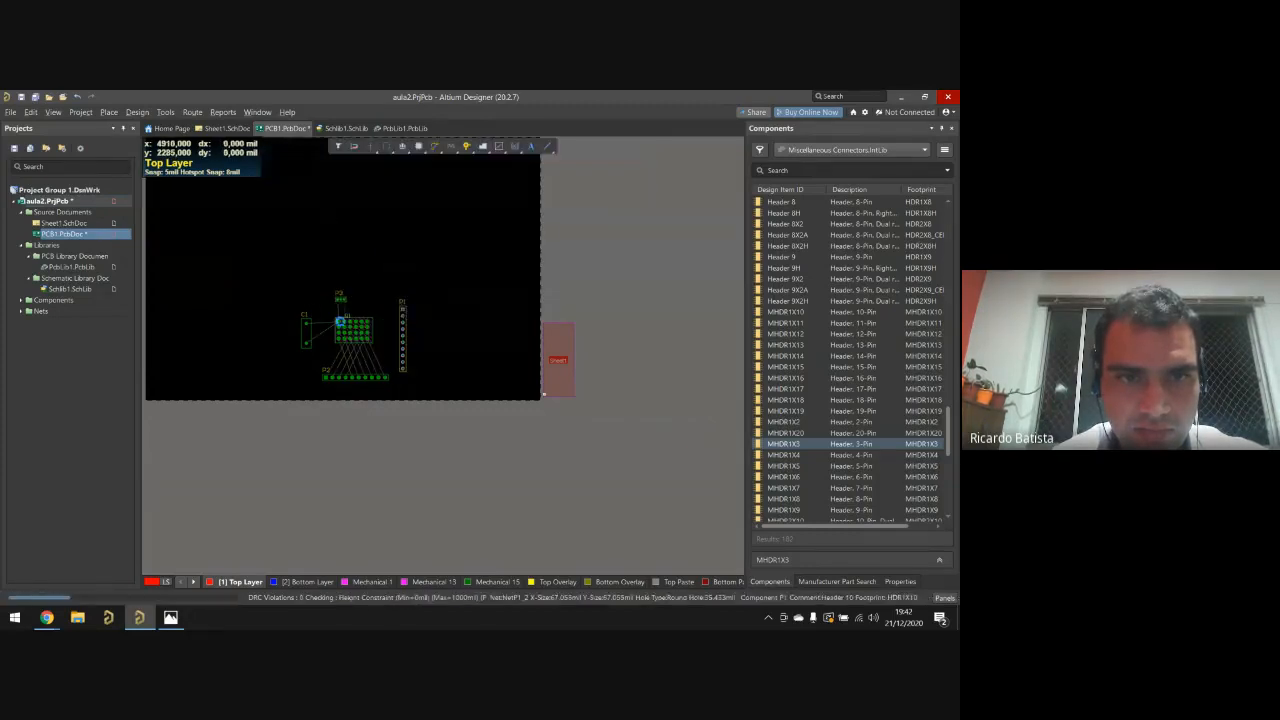
Step: Delete the Sheet1 room beside the board
{"action": "left_click", "coordinate": [552, 372]}
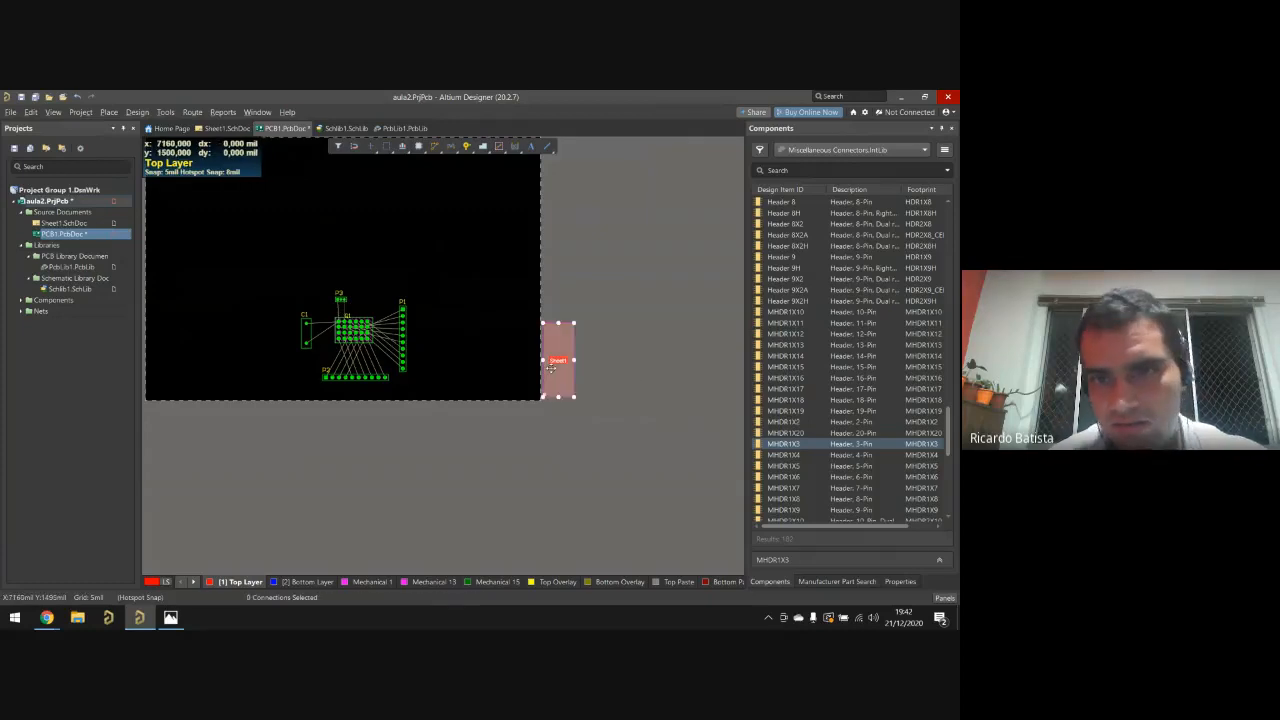
{"action": "key", "text": "Delete"}
{"action": "scroll", "coordinate": [255, 351], "scroll_direction": "up", "scroll_amount": 6, "text": "ctrl"}
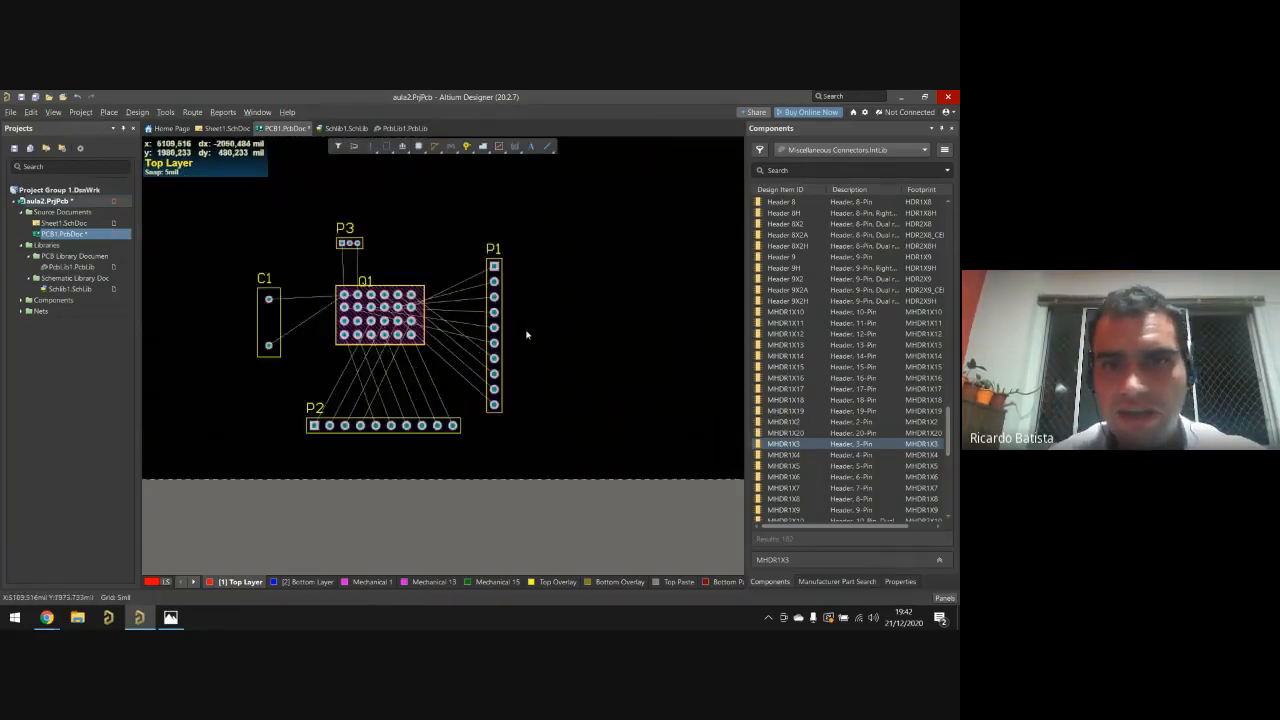
Step: Check the component layout in 3D, return to 2D and move C1 closer to the left side of Q1
{"action": "key", "text": "3"}
{"action": "right_click_drag", "start_coordinate": [291, 414], "coordinate": [375, 285], "text": "shift"}
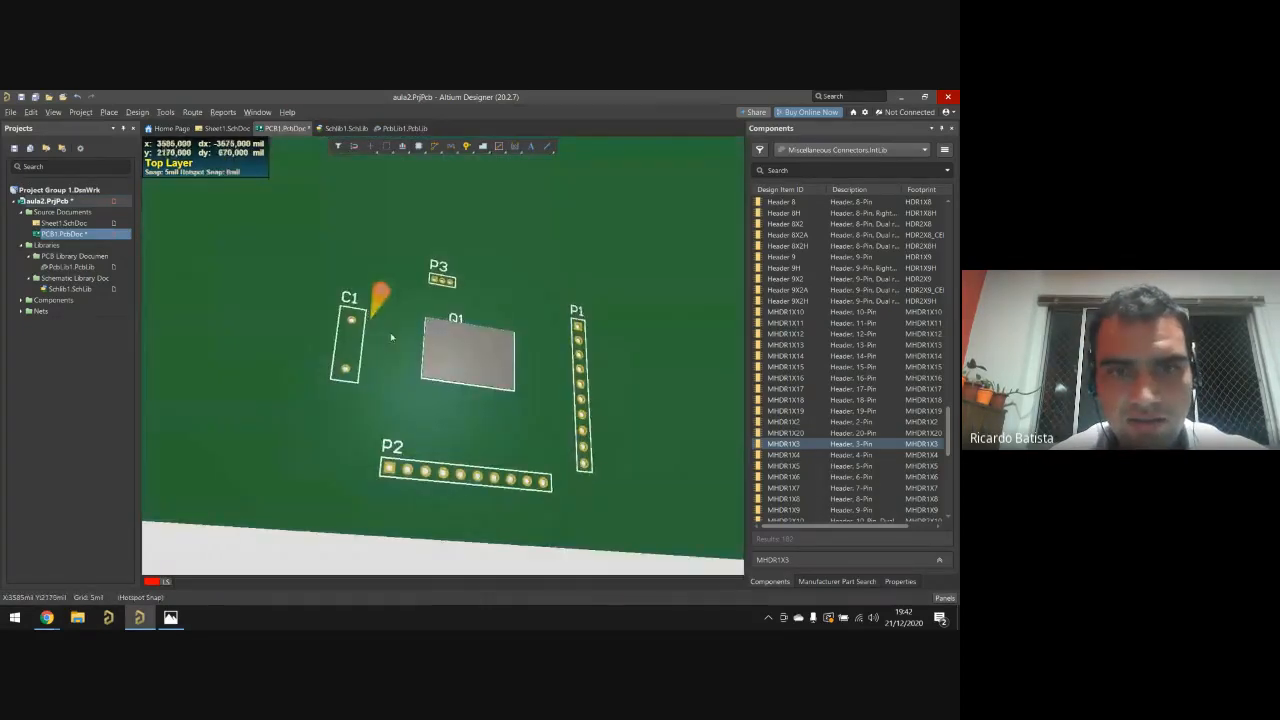
{"action": "right_click_drag", "start_coordinate": [556, 432], "coordinate": [579, 342], "text": "shift"}
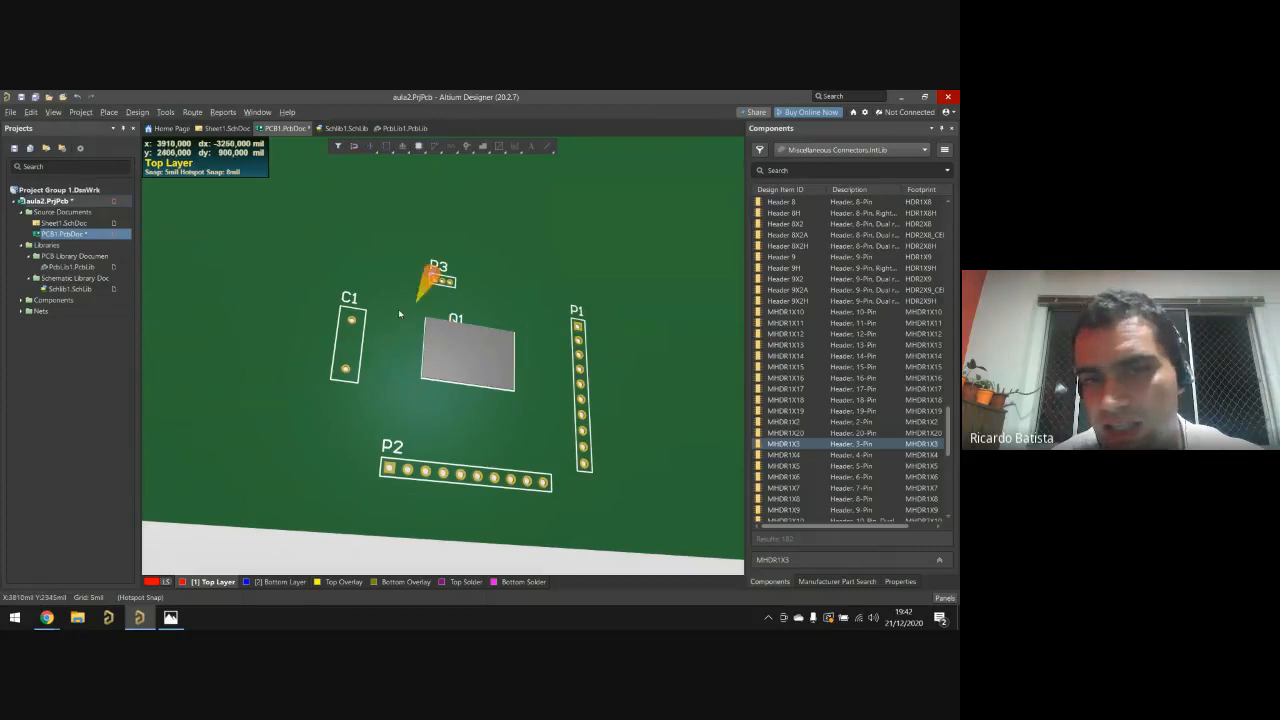
{"action": "key", "text": "2"}
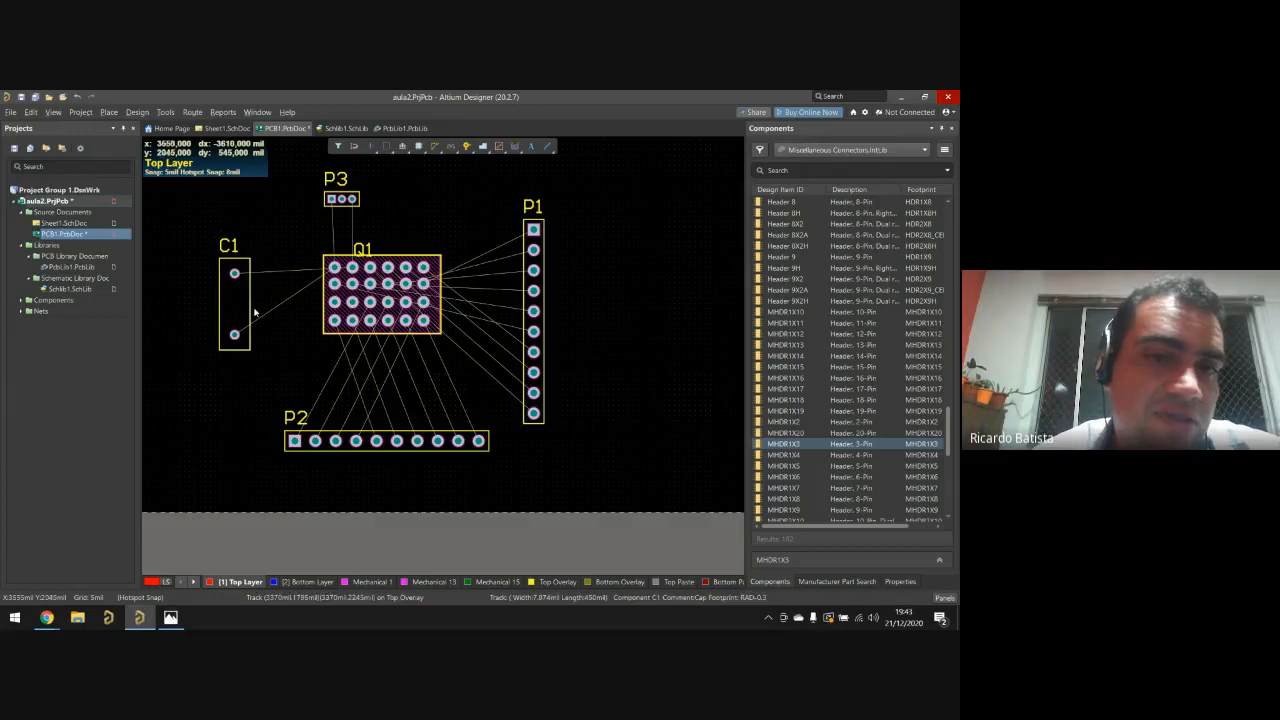
{"action": "left_click_drag", "start_coordinate": [236, 307], "coordinate": [286, 297]}
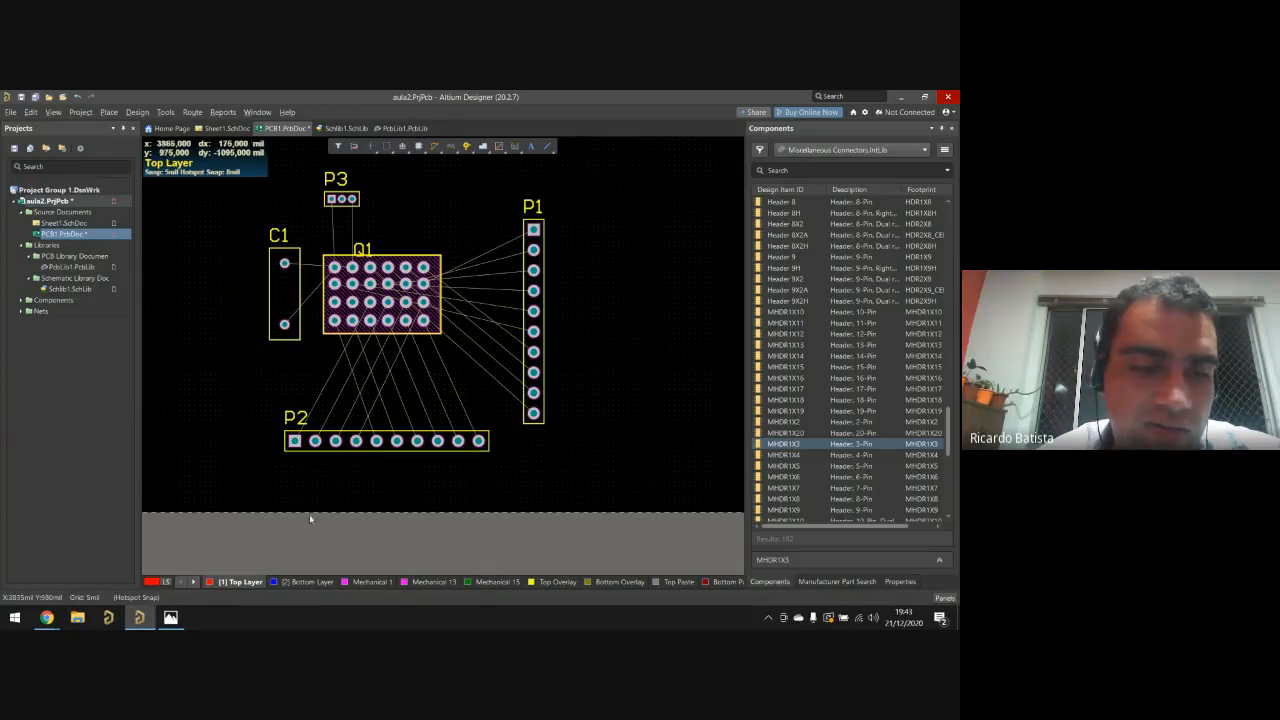
{"action": "left_click", "coordinate": [59, 224]}
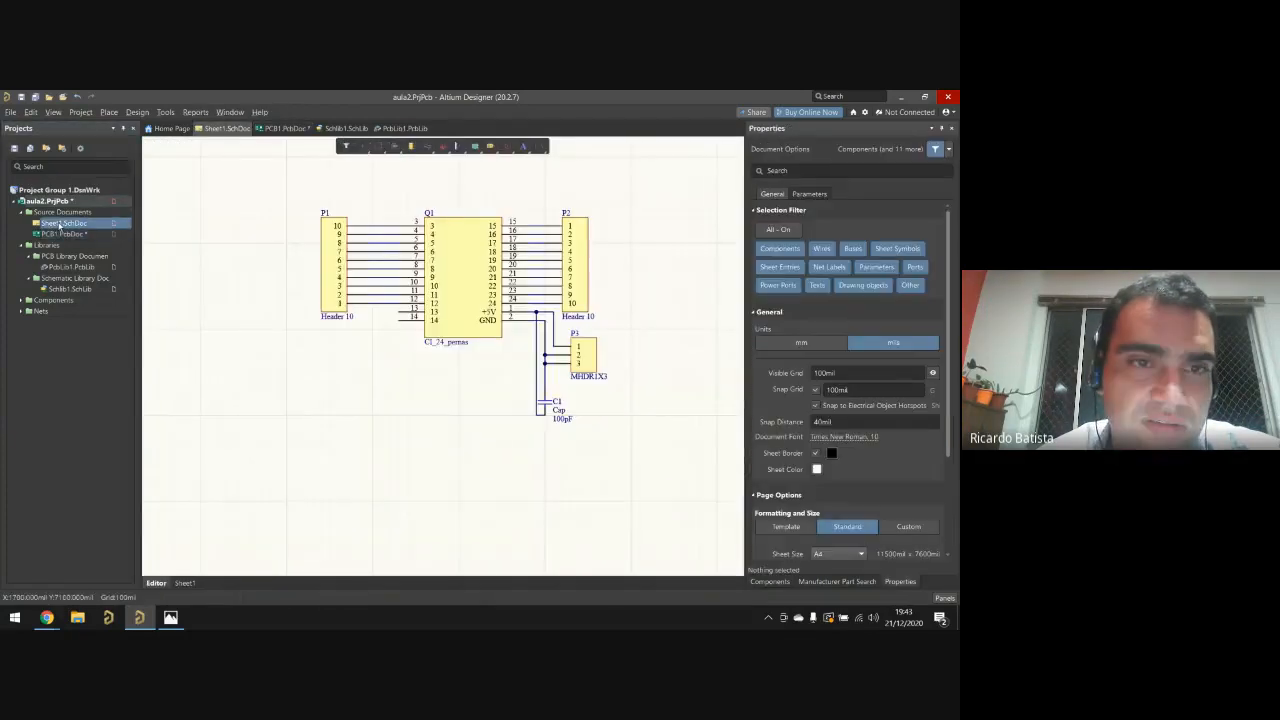
{"action": "left_click", "coordinate": [74, 290]}
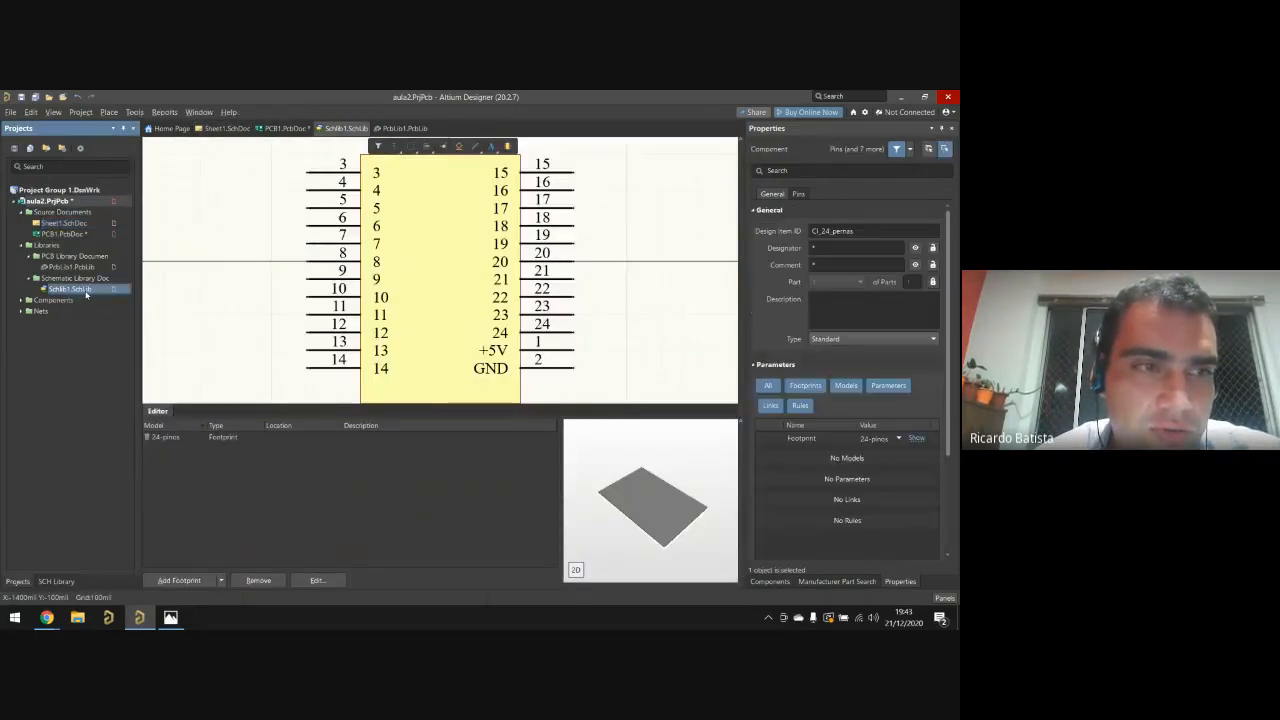
{"action": "left_click", "coordinate": [76, 268]}
{"action": "left_click", "coordinate": [63, 580]}
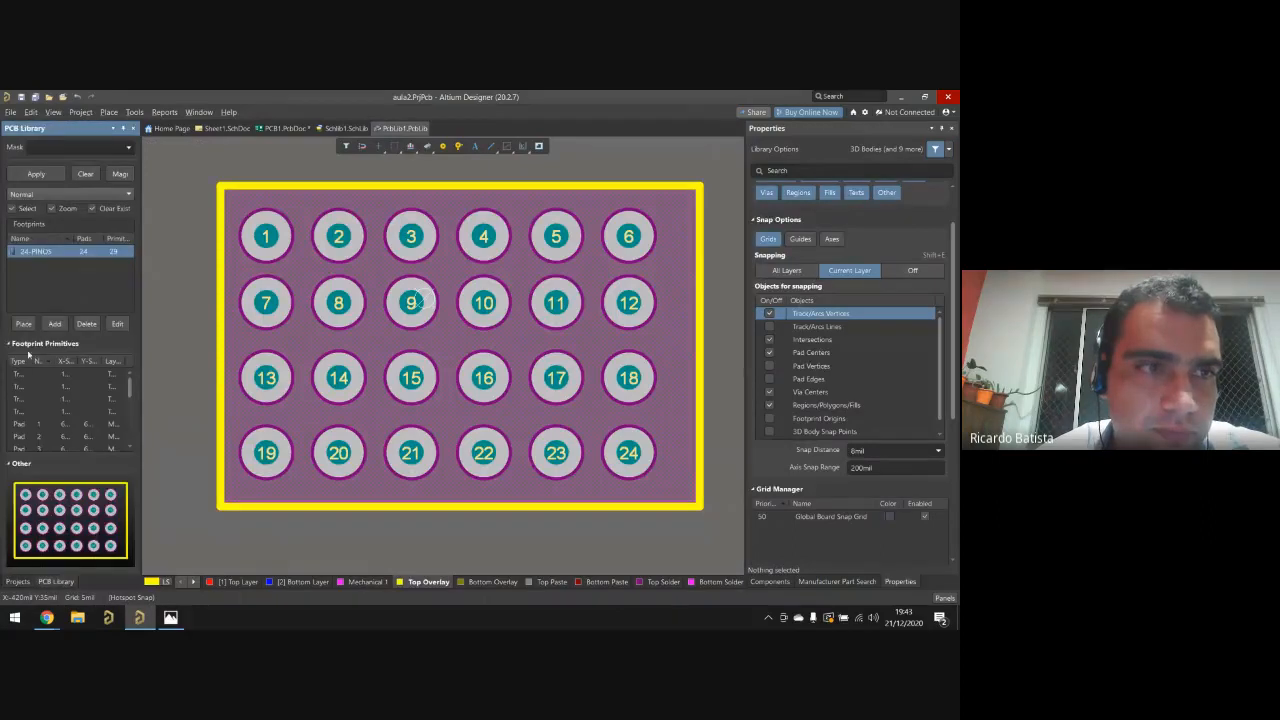
{"action": "left_click", "coordinate": [22, 324]}
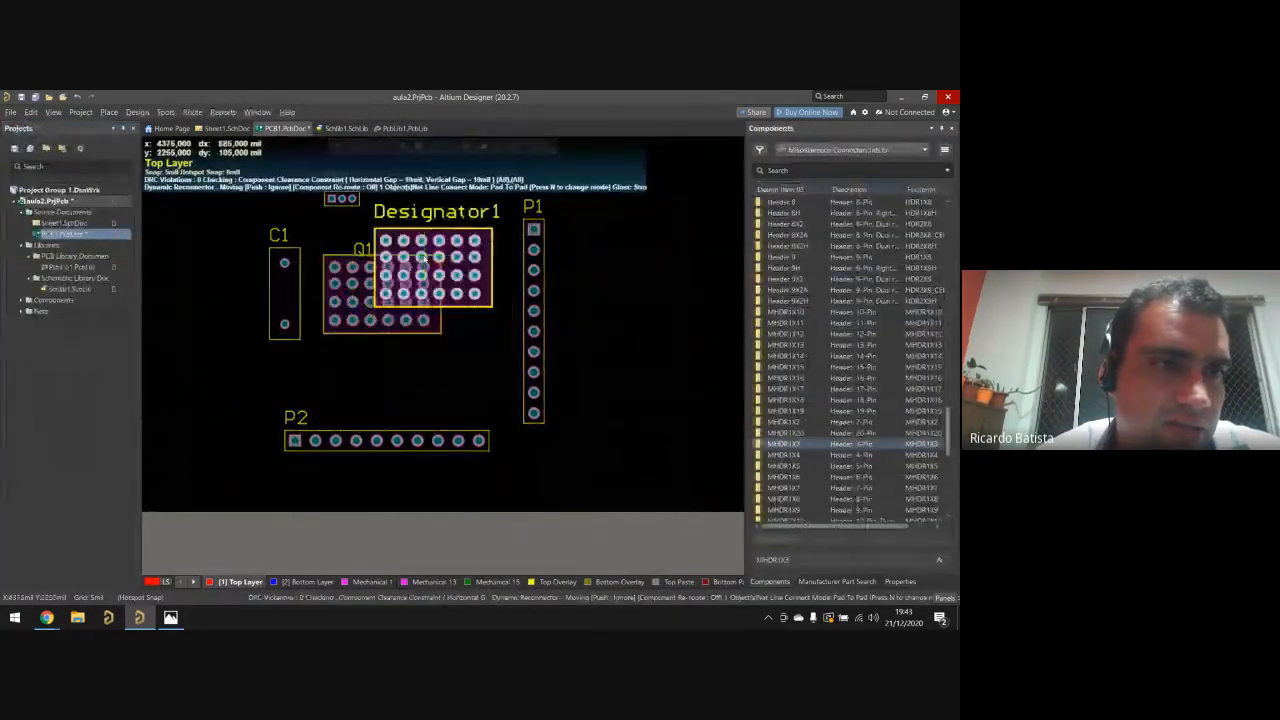
{"action": "key", "text": "Escape"}
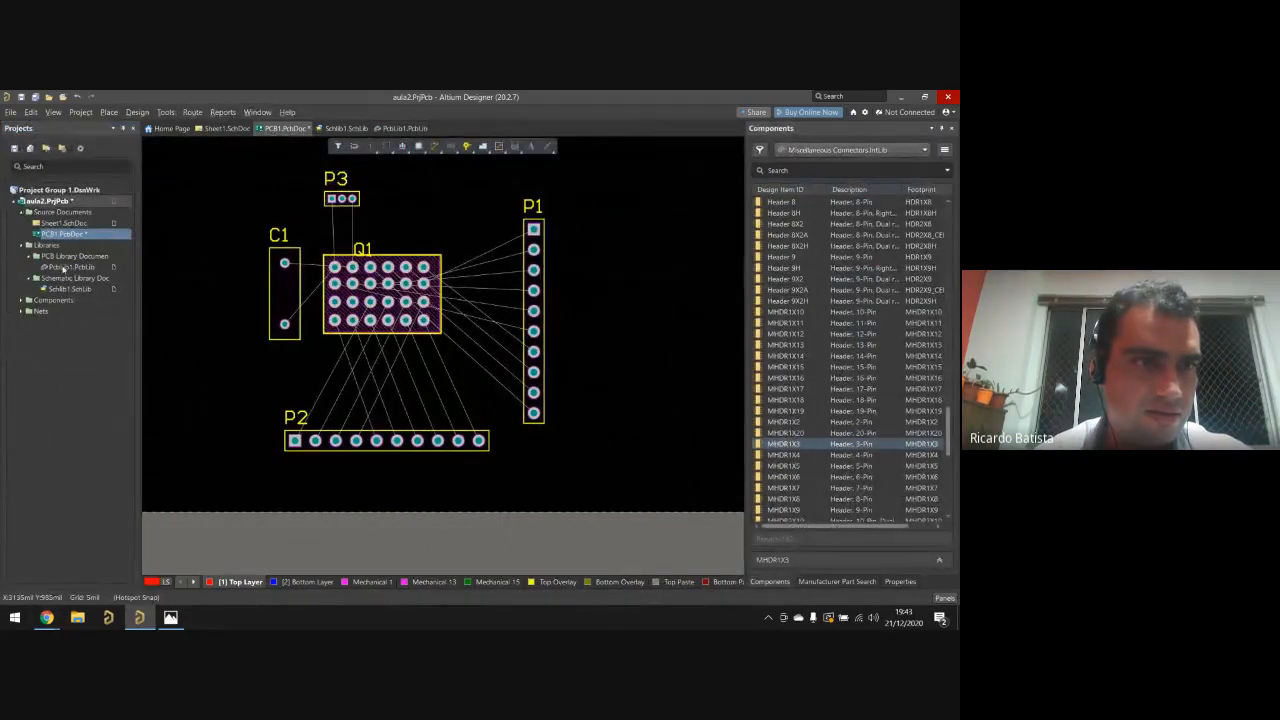
Step: Add a new footprint to PcbLib1.PcbLib, name it cap_aula_2 and keep its type as Standard
{"action": "double_click", "coordinate": [66, 267]}
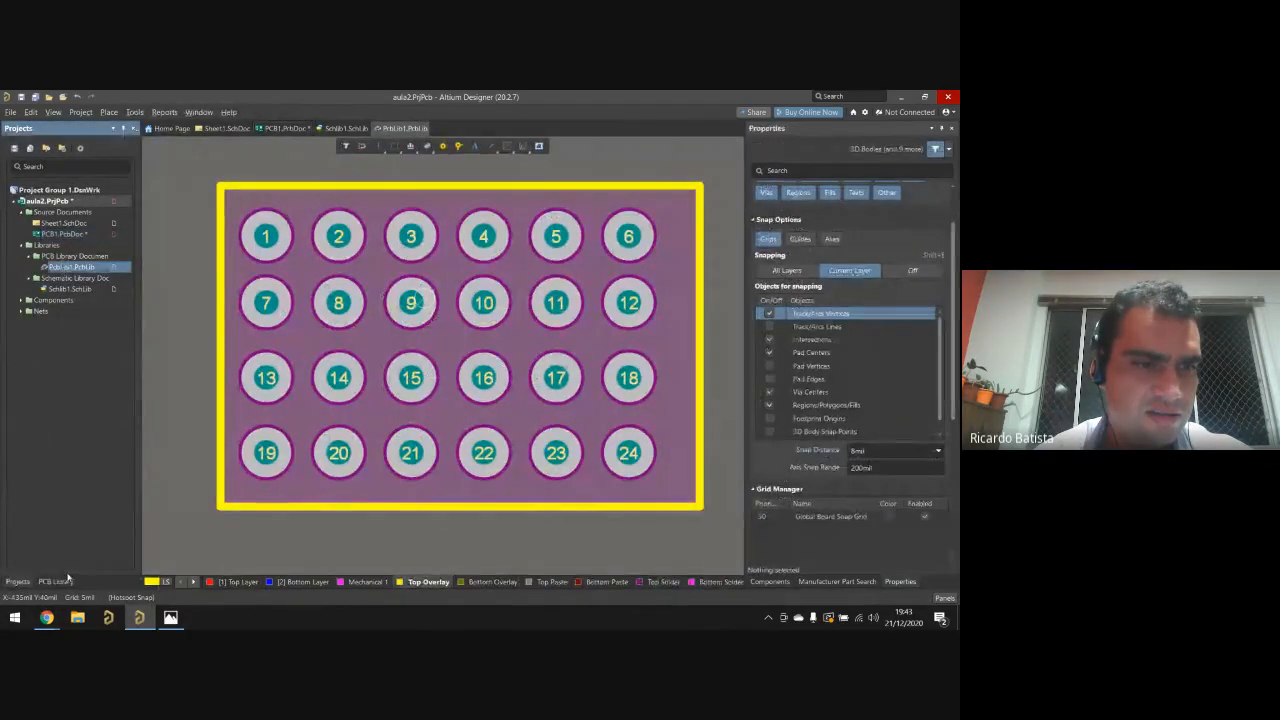
{"action": "left_click", "coordinate": [64, 580]}
{"action": "left_click", "coordinate": [55, 326]}
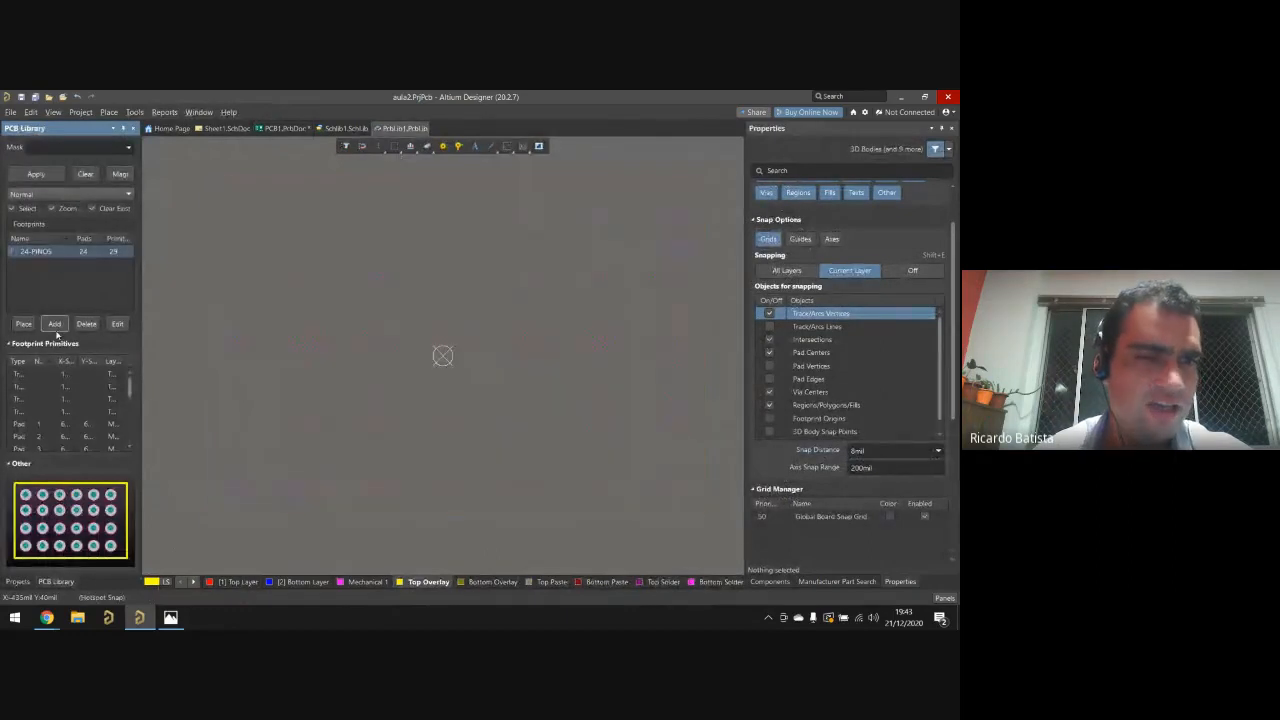
{"action": "double_click", "coordinate": [48, 264]}
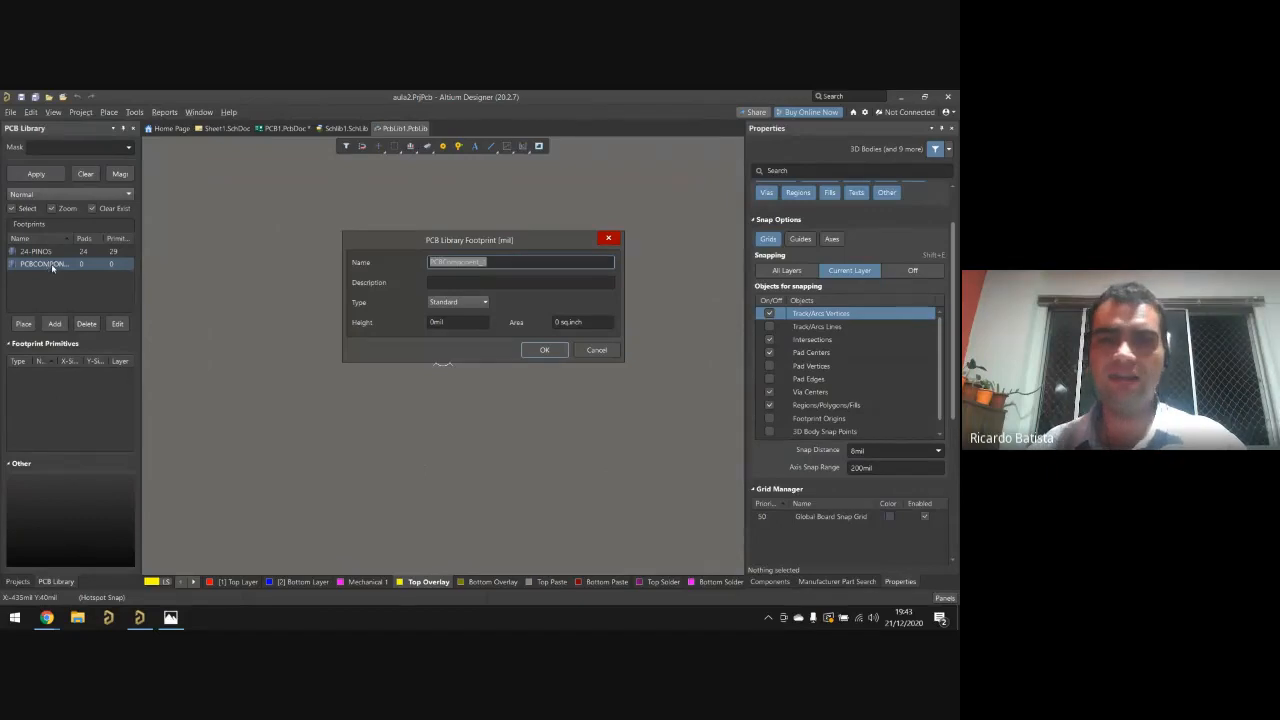
{"action": "type", "text": "cn"}
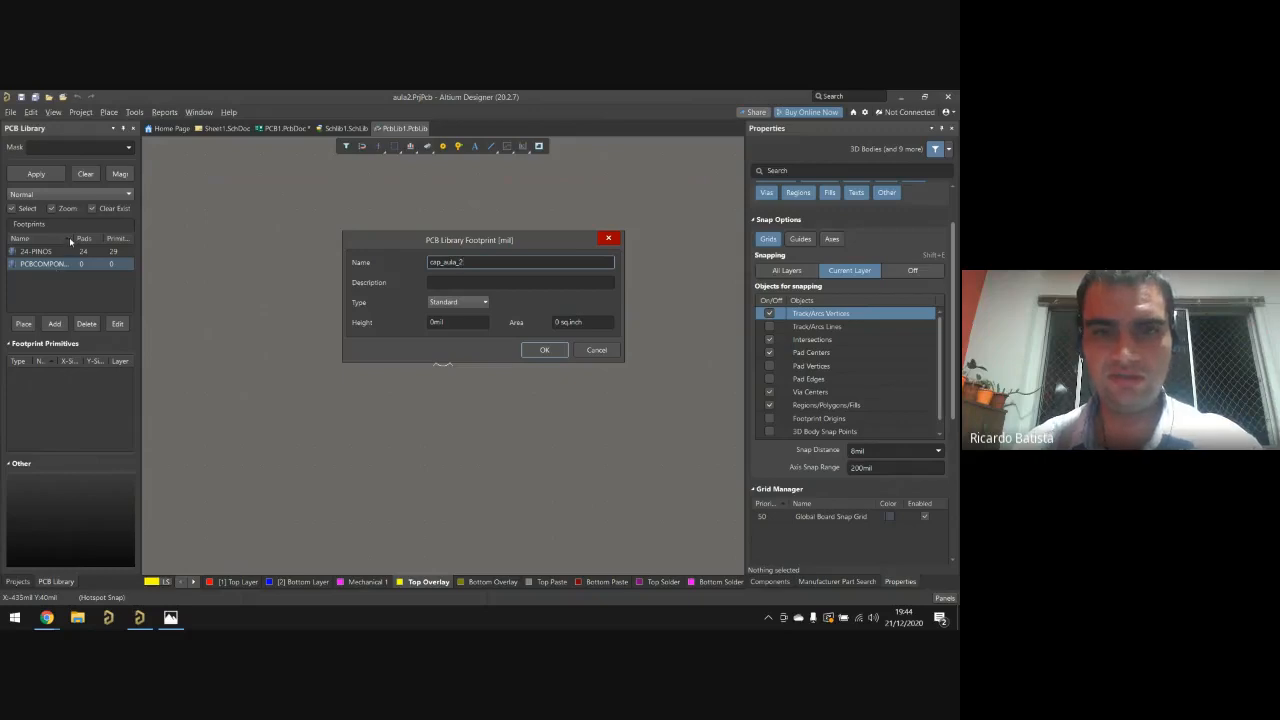
{"action": "left_click", "coordinate": [486, 302]}
{"action": "left_click", "coordinate": [478, 314]}
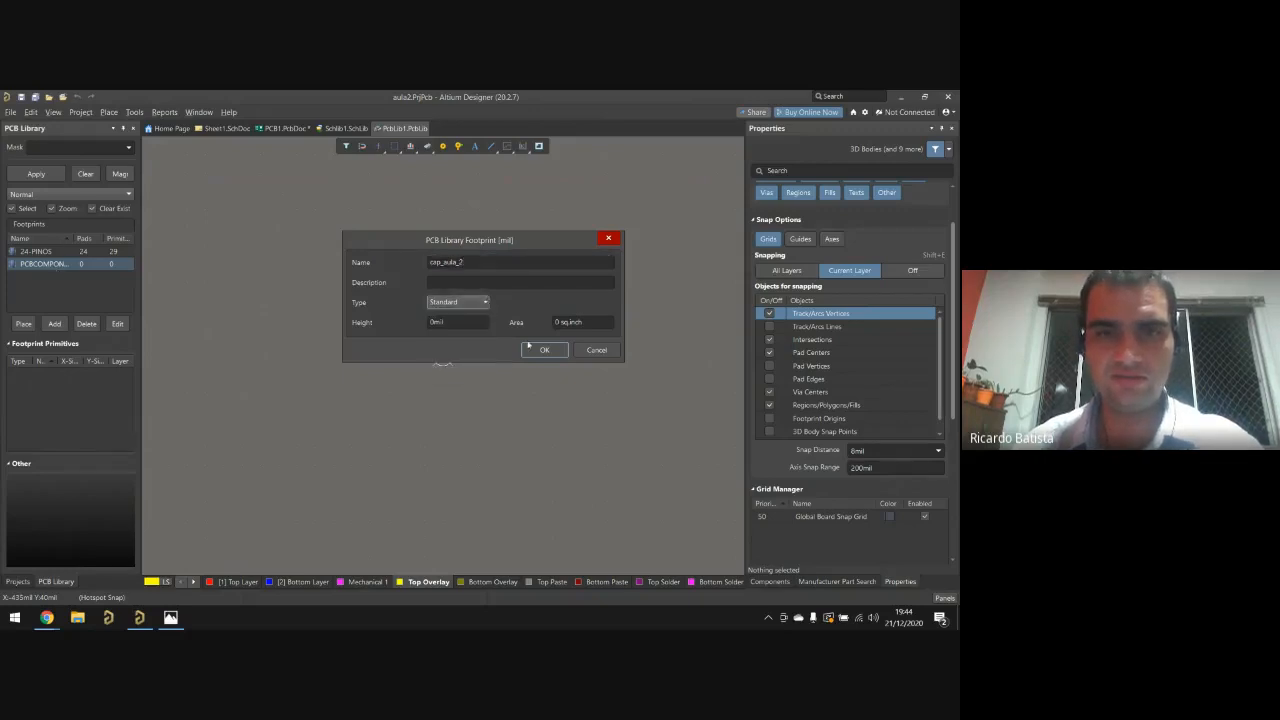
{"action": "left_click", "coordinate": [540, 349]}
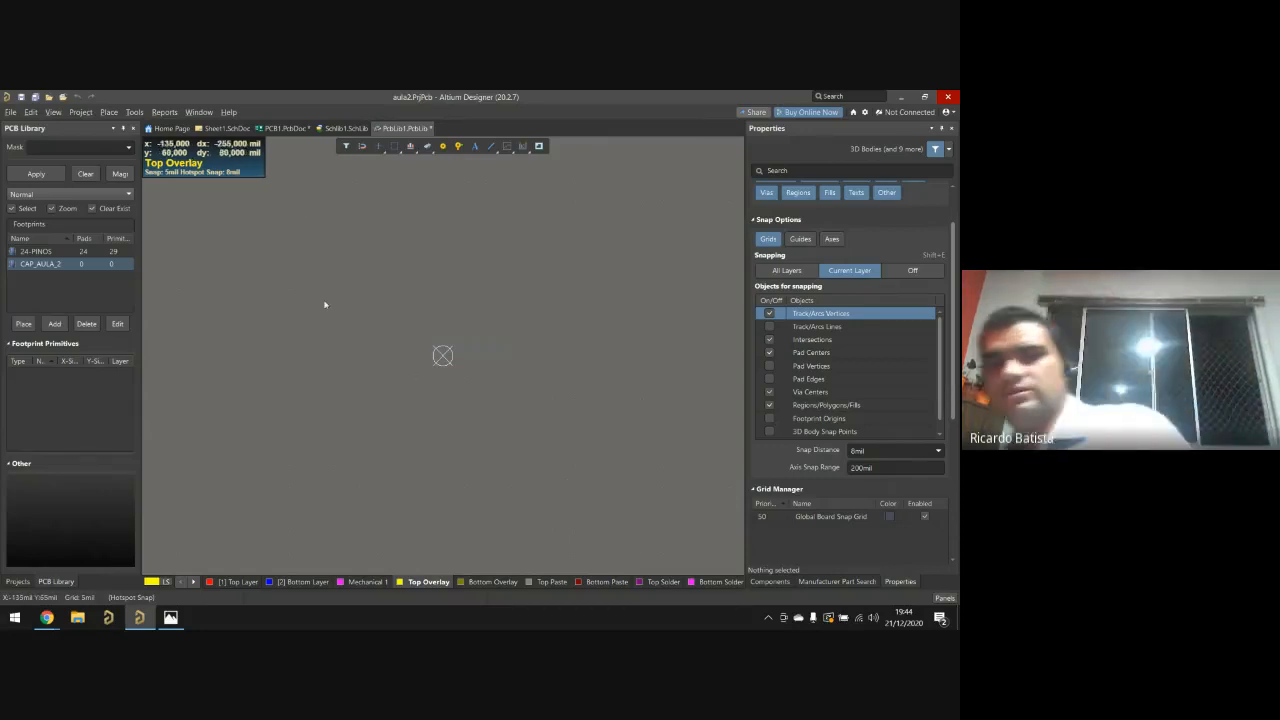
Step: Place two pads on either side of the origin in the CAP_AULA_2 footprint, about 225 mil apart
{"action": "key", "text": "p"}
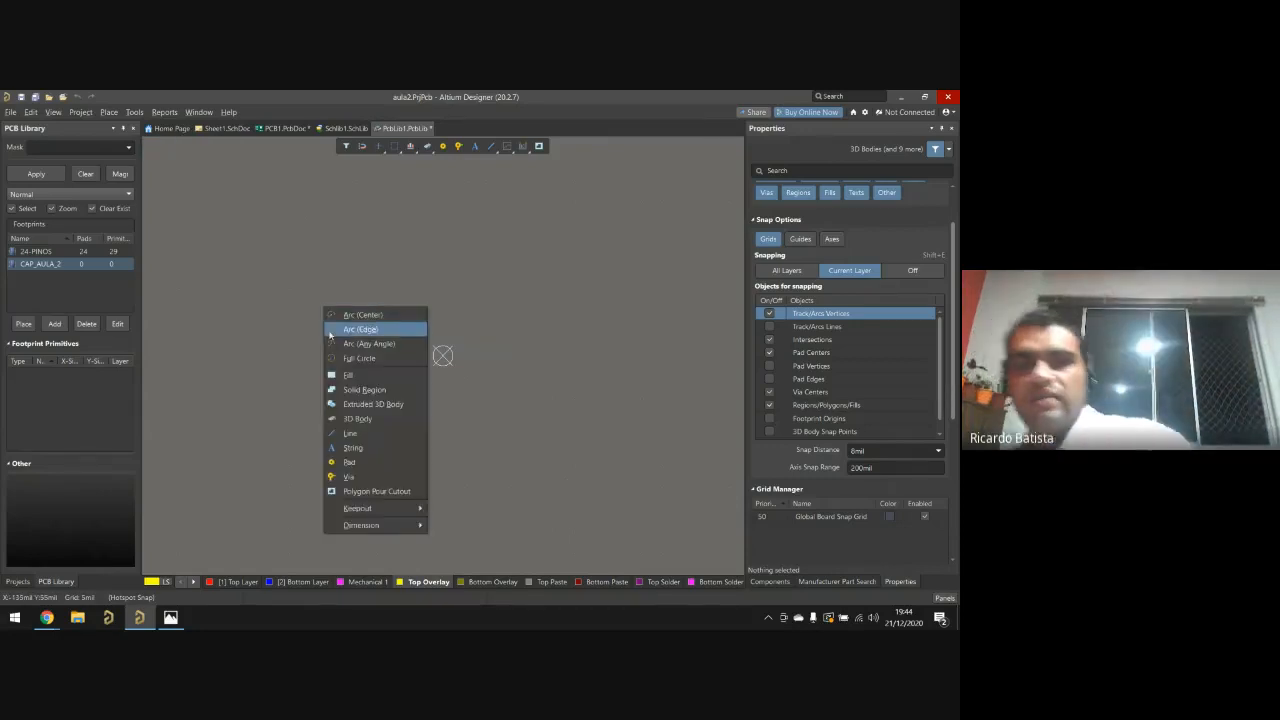
{"action": "left_click", "coordinate": [382, 466]}
{"action": "left_click", "coordinate": [342, 343]}
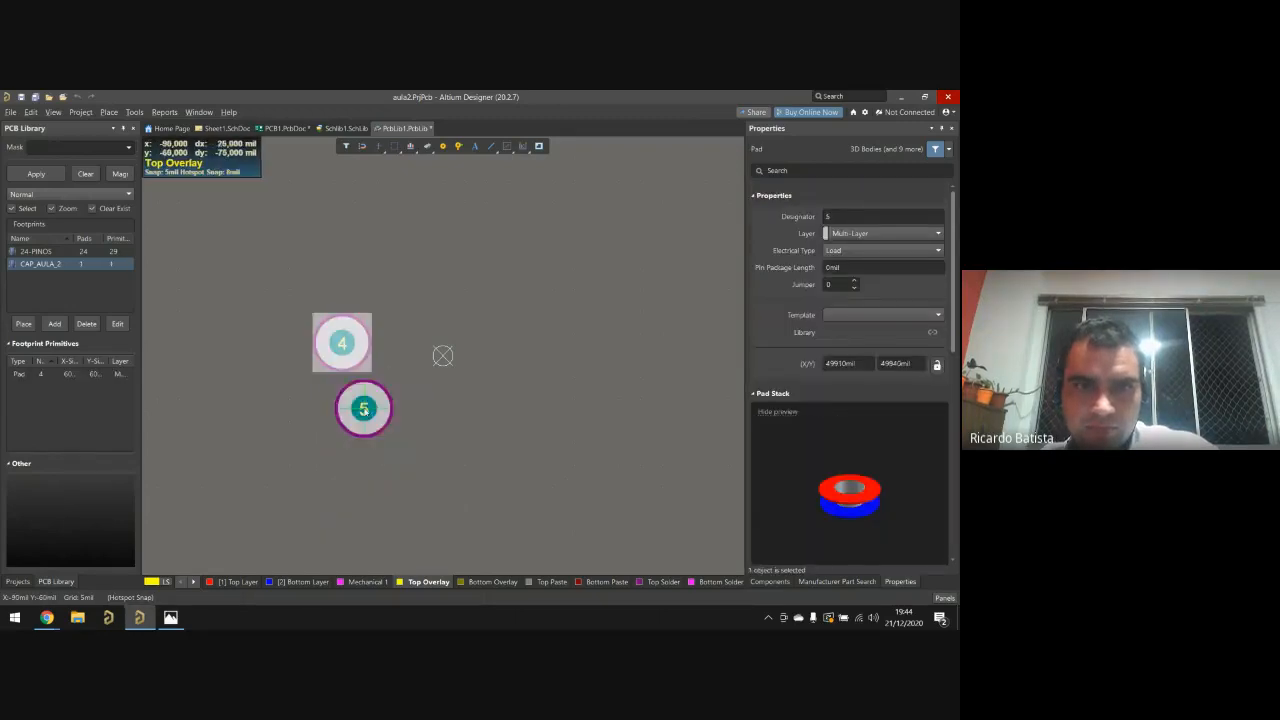
{"action": "left_click", "coordinate": [539, 351]}
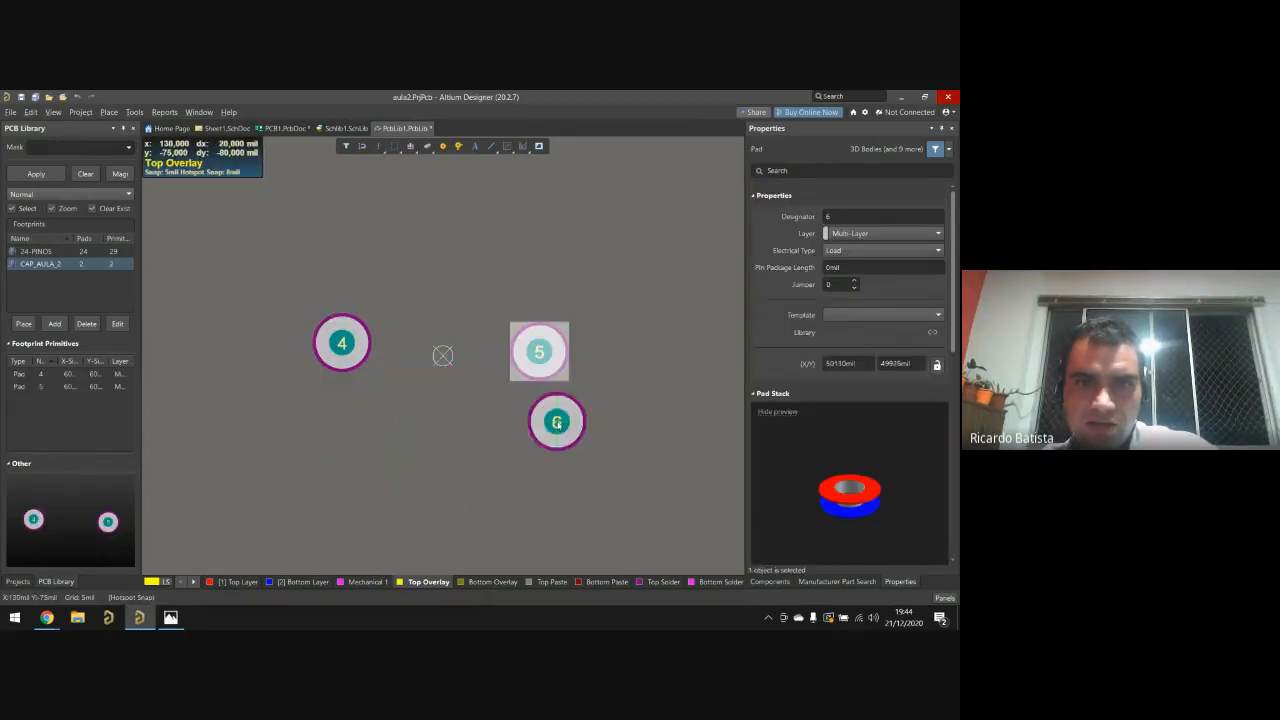
Step: Finish placing pads and shift pad 4 slightly down, to about -110, 10 mil
{"action": "right_click", "coordinate": [557, 421]}
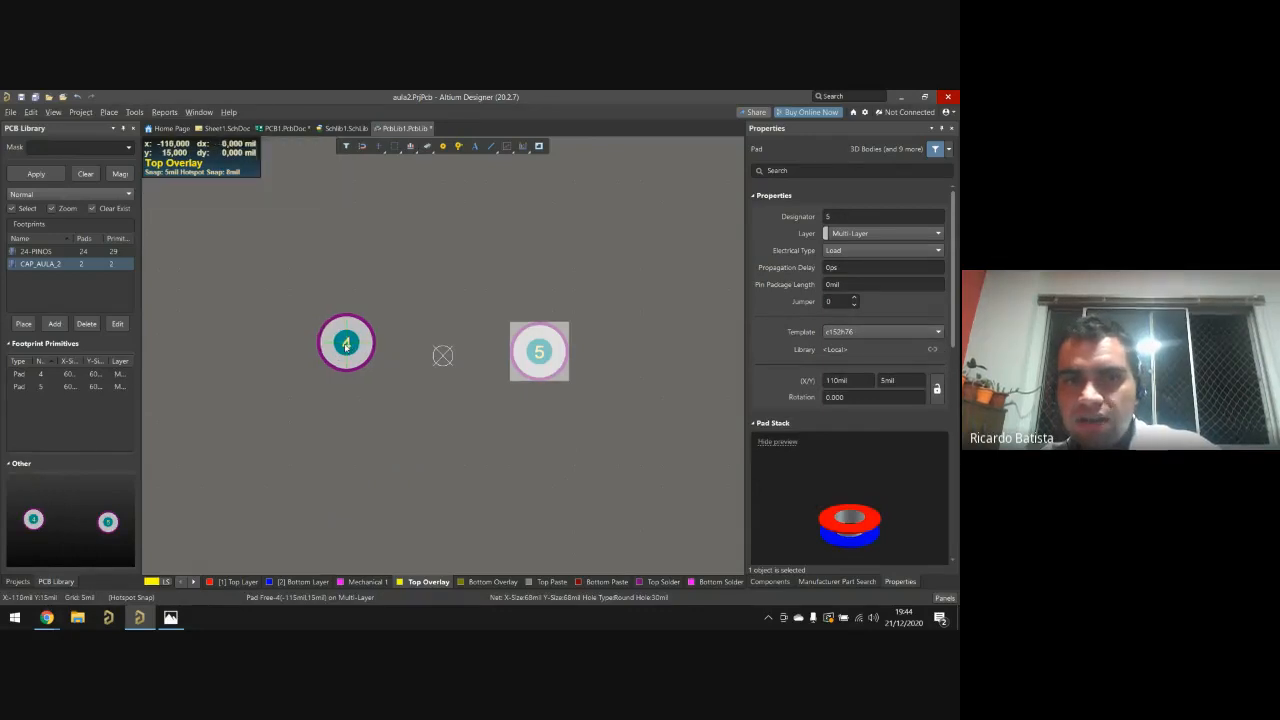
{"action": "left_click_drag", "start_coordinate": [346, 344], "coordinate": [346, 349]}
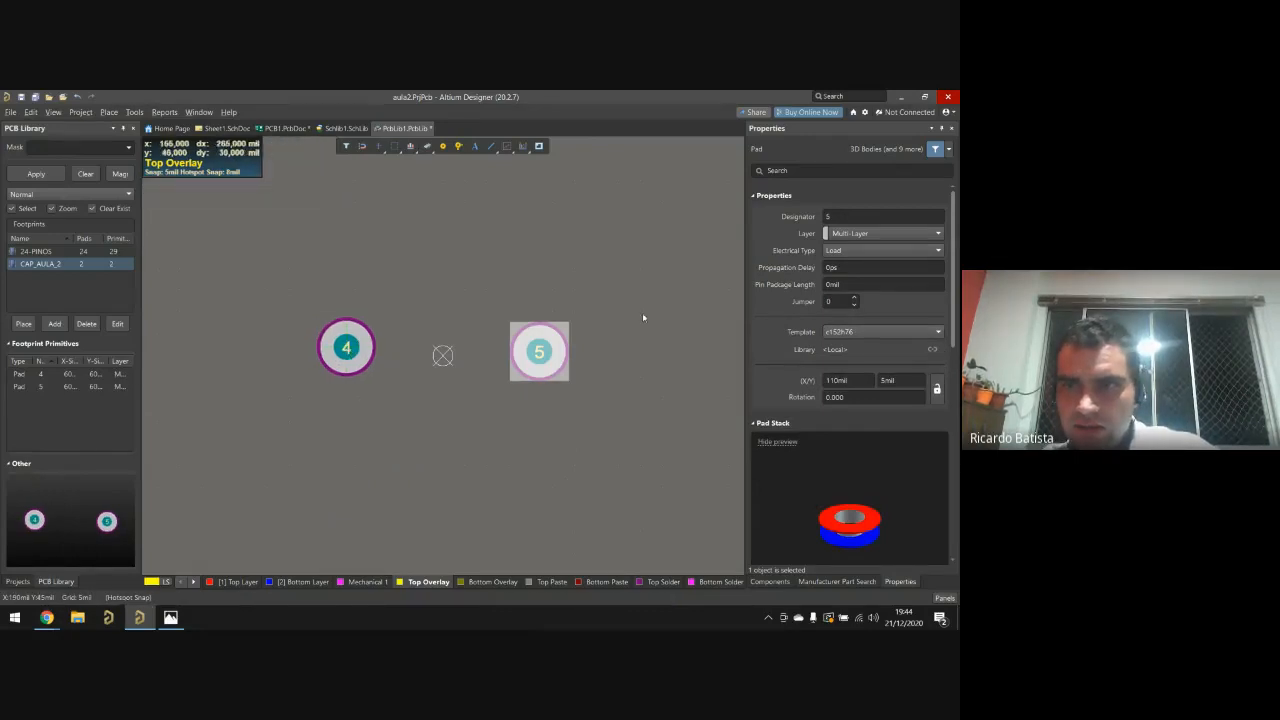
Step: Review the available layers for pad 5 and assign it to the Top Layer
{"action": "left_click", "coordinate": [849, 234]}
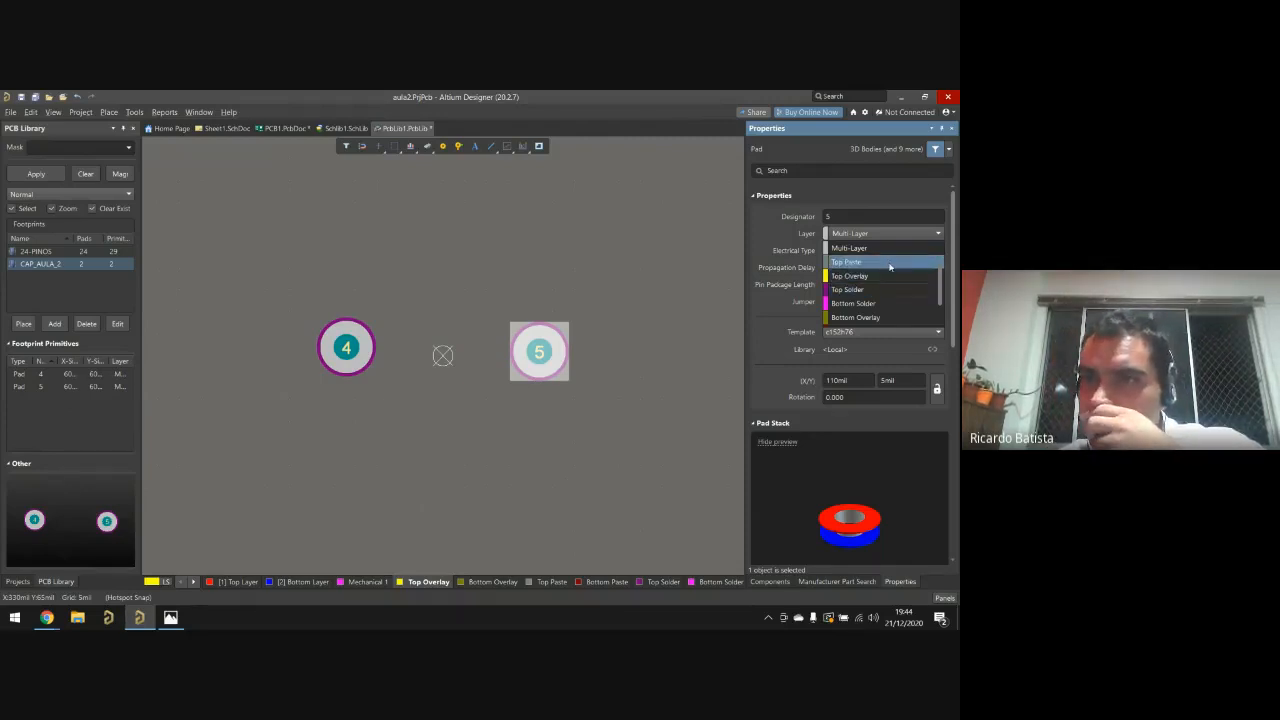
{"action": "scroll", "coordinate": [890, 266], "scroll_direction": "down", "scroll_amount": 1}
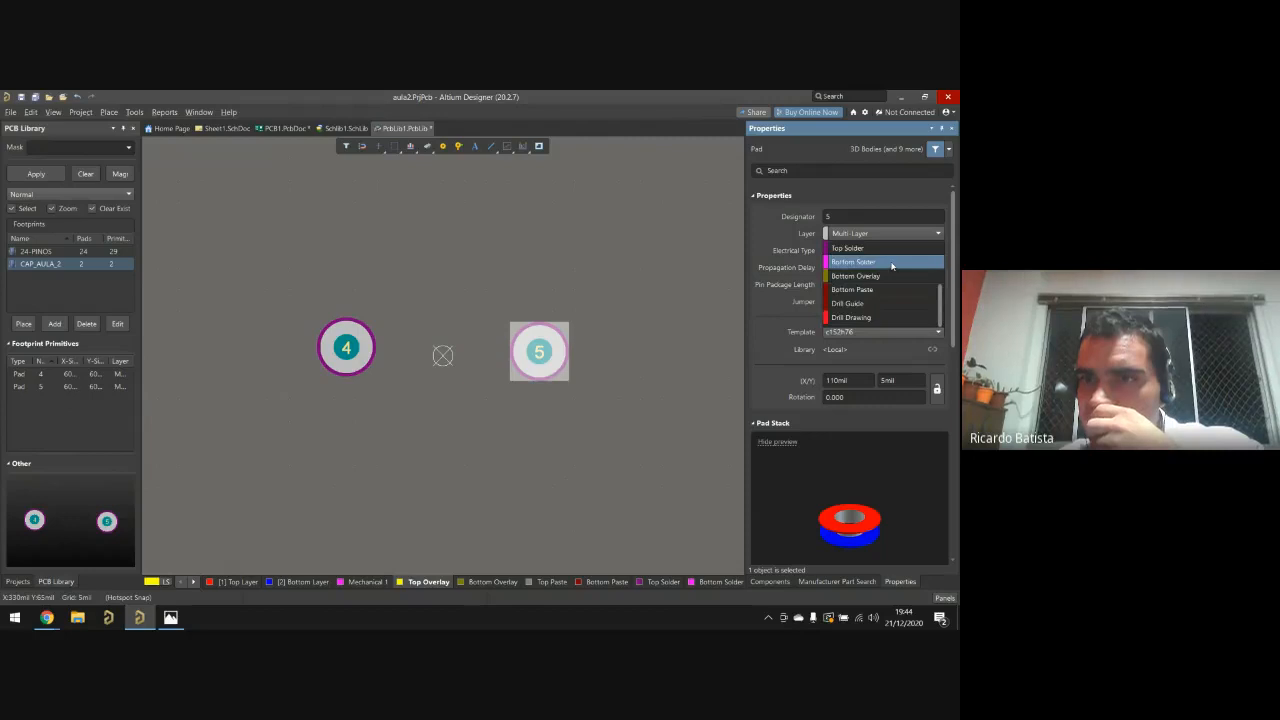
{"action": "scroll", "coordinate": [898, 285], "scroll_direction": "up", "scroll_amount": 1}
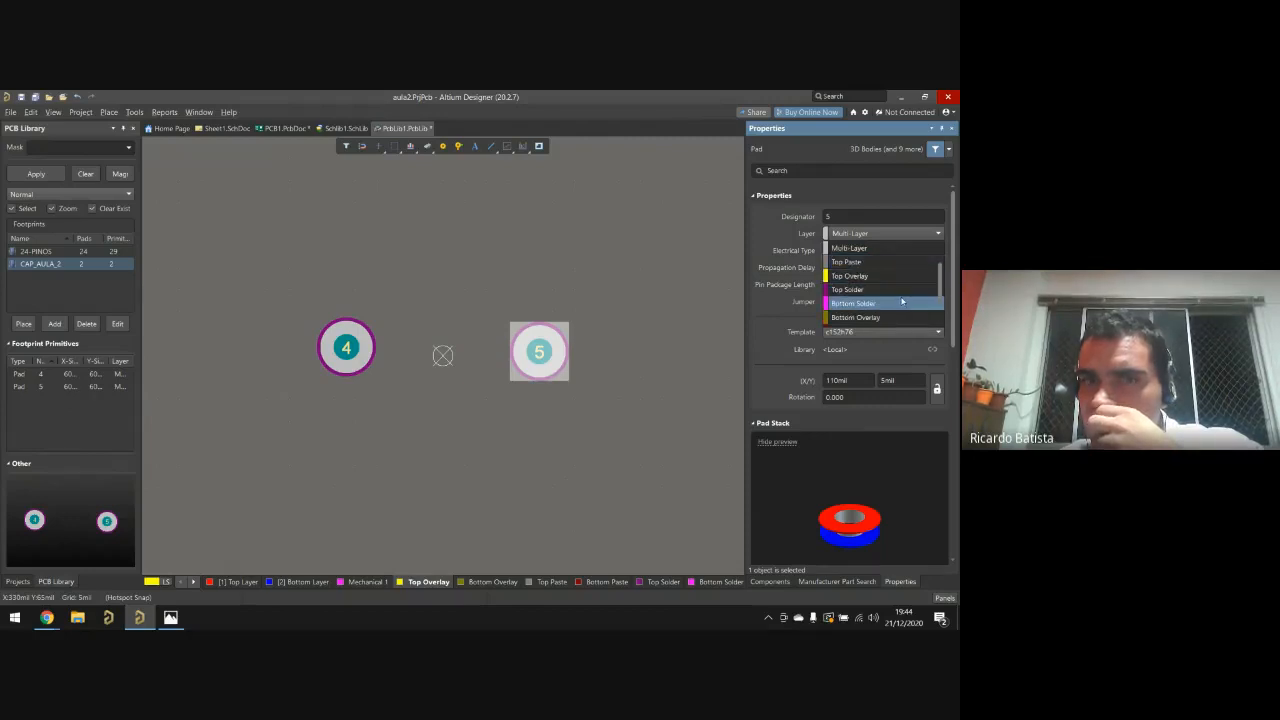
{"action": "scroll", "coordinate": [902, 301], "scroll_direction": "down", "scroll_amount": 1}
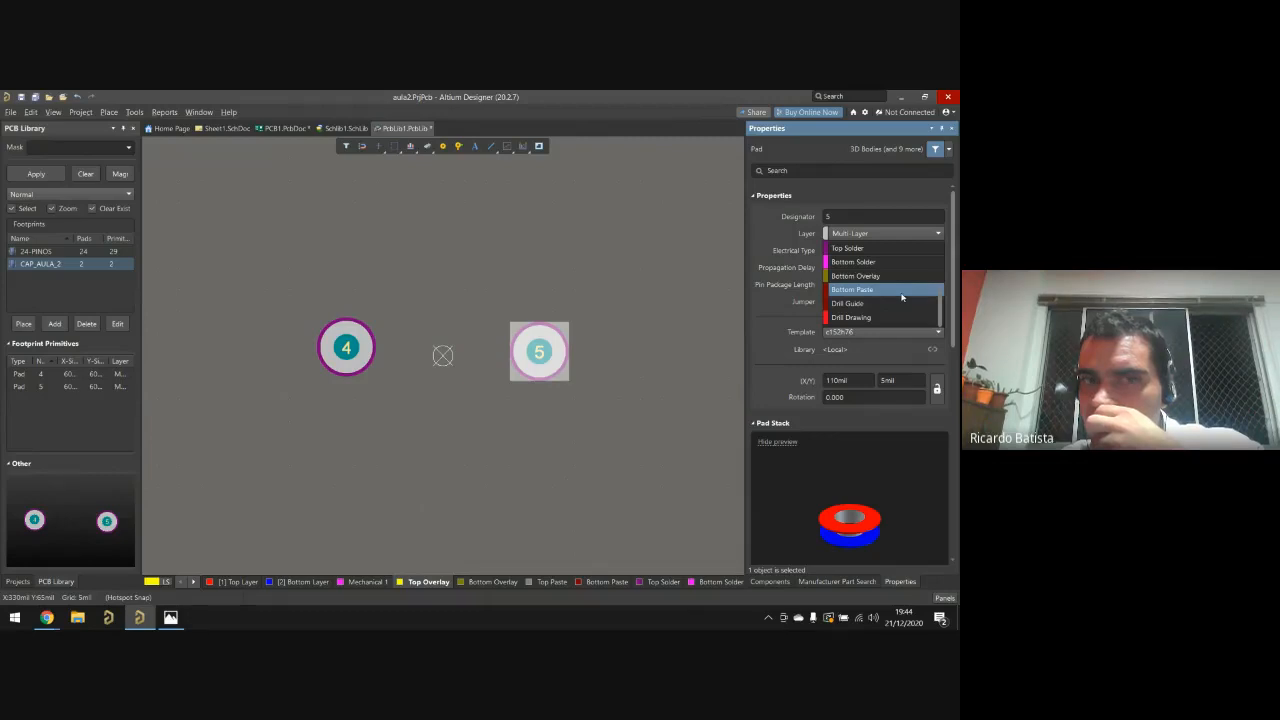
{"action": "scroll", "coordinate": [900, 290], "scroll_direction": "up", "scroll_amount": 2}
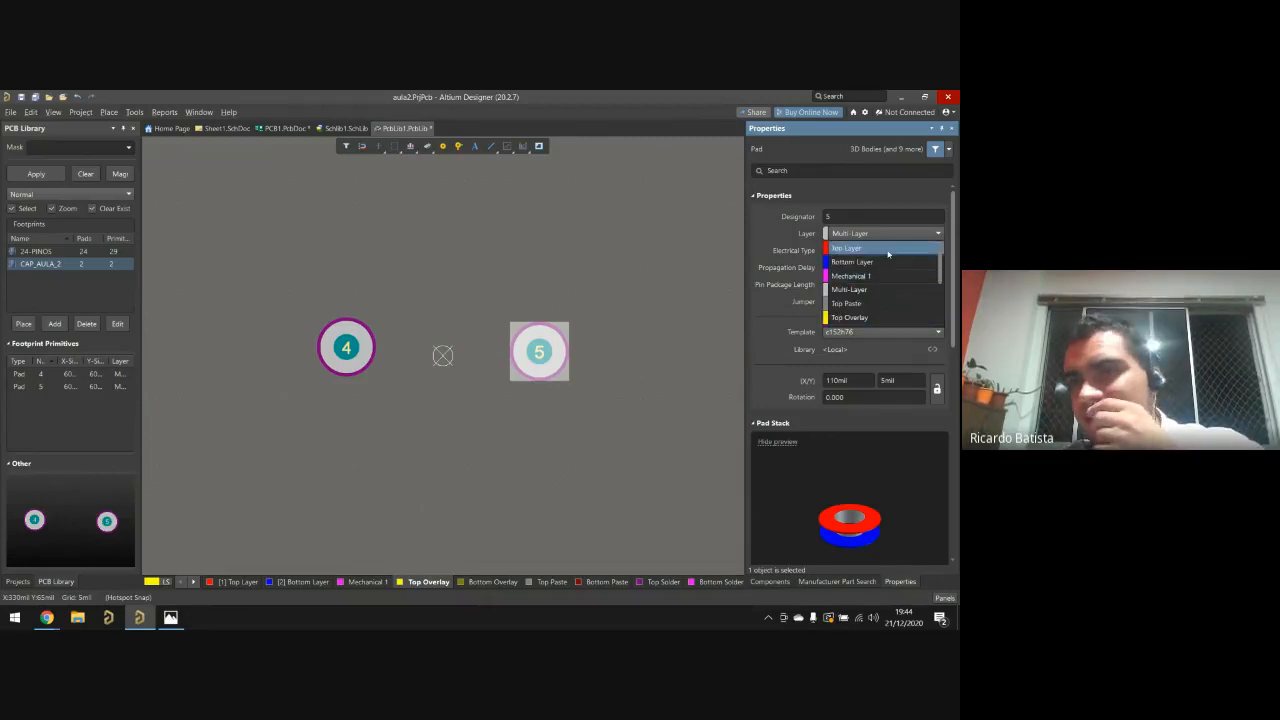
{"action": "left_click", "coordinate": [888, 254]}
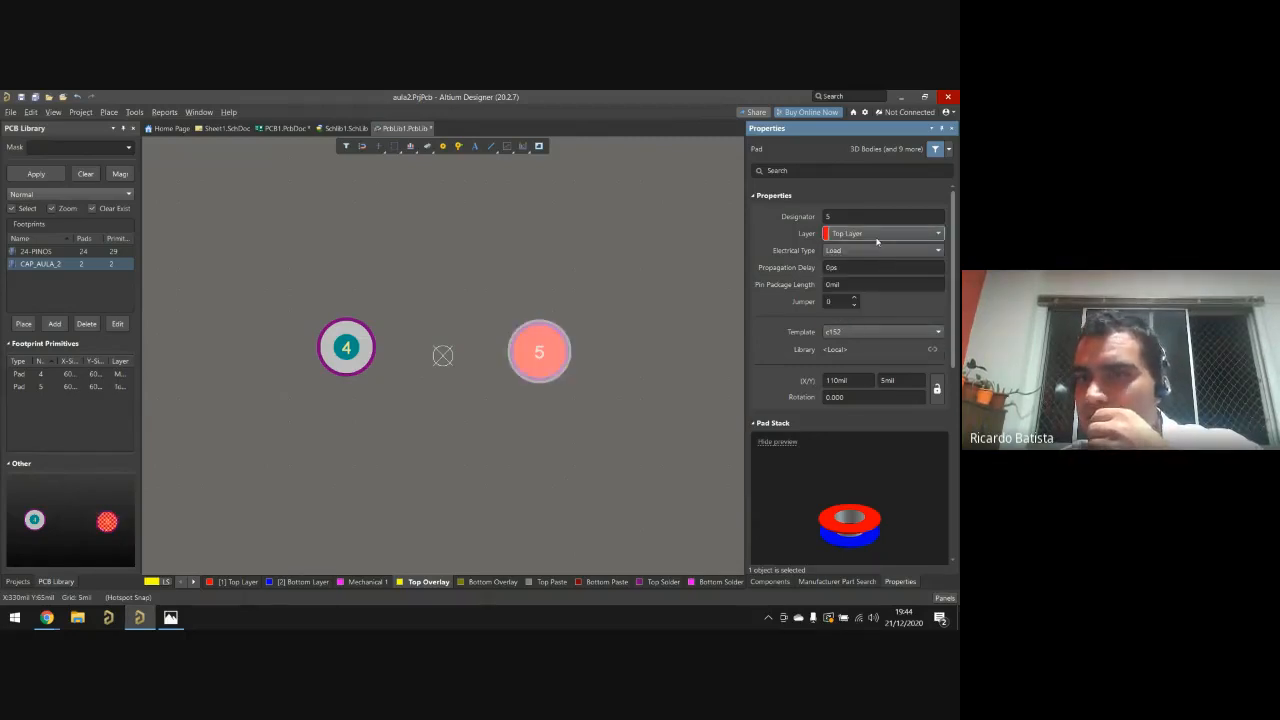
Step: Try the Bottom Layer for pad 5, review the other layer options and return it to the Top Layer
{"action": "left_click", "coordinate": [877, 238]}
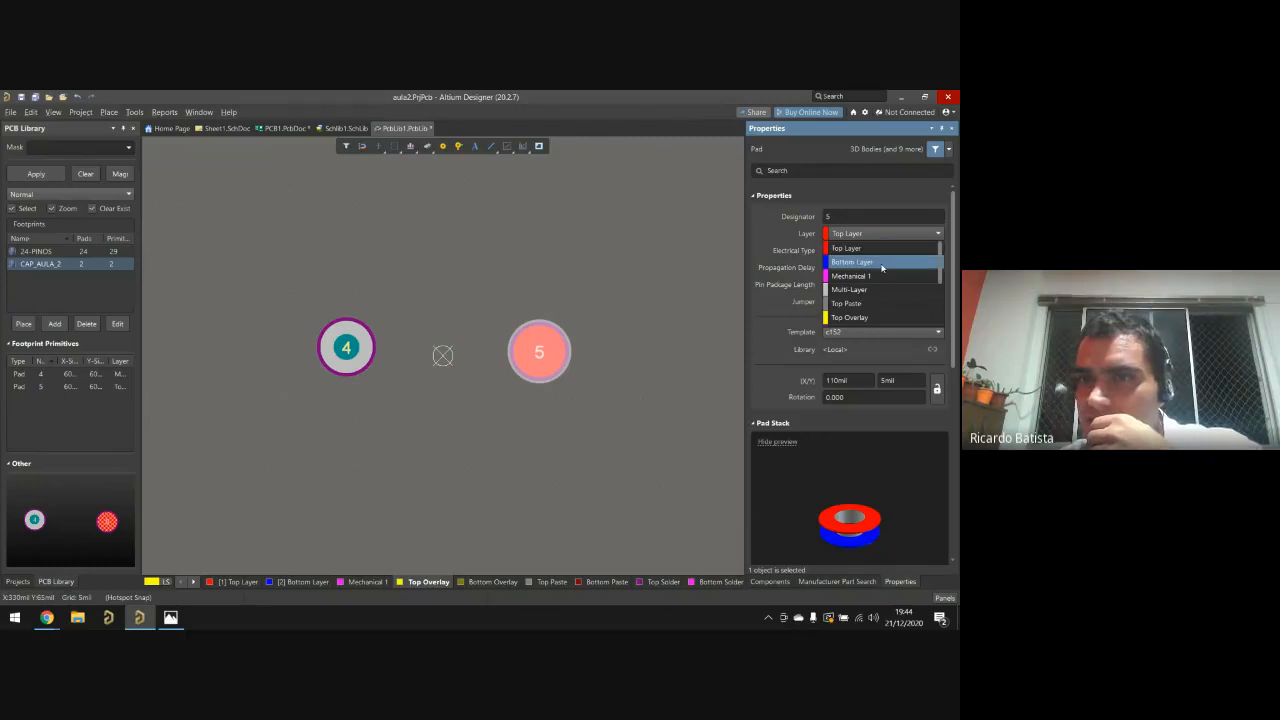
{"action": "left_click", "coordinate": [880, 262]}
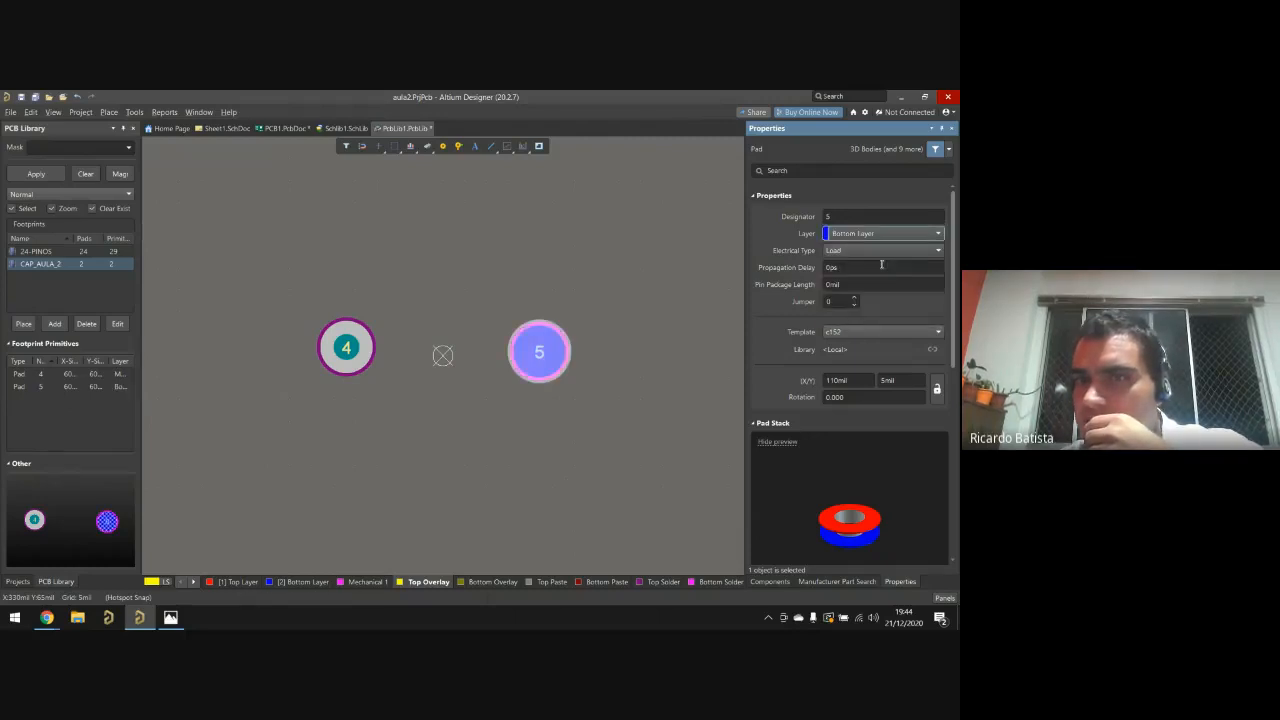
{"action": "left_click", "coordinate": [868, 234]}
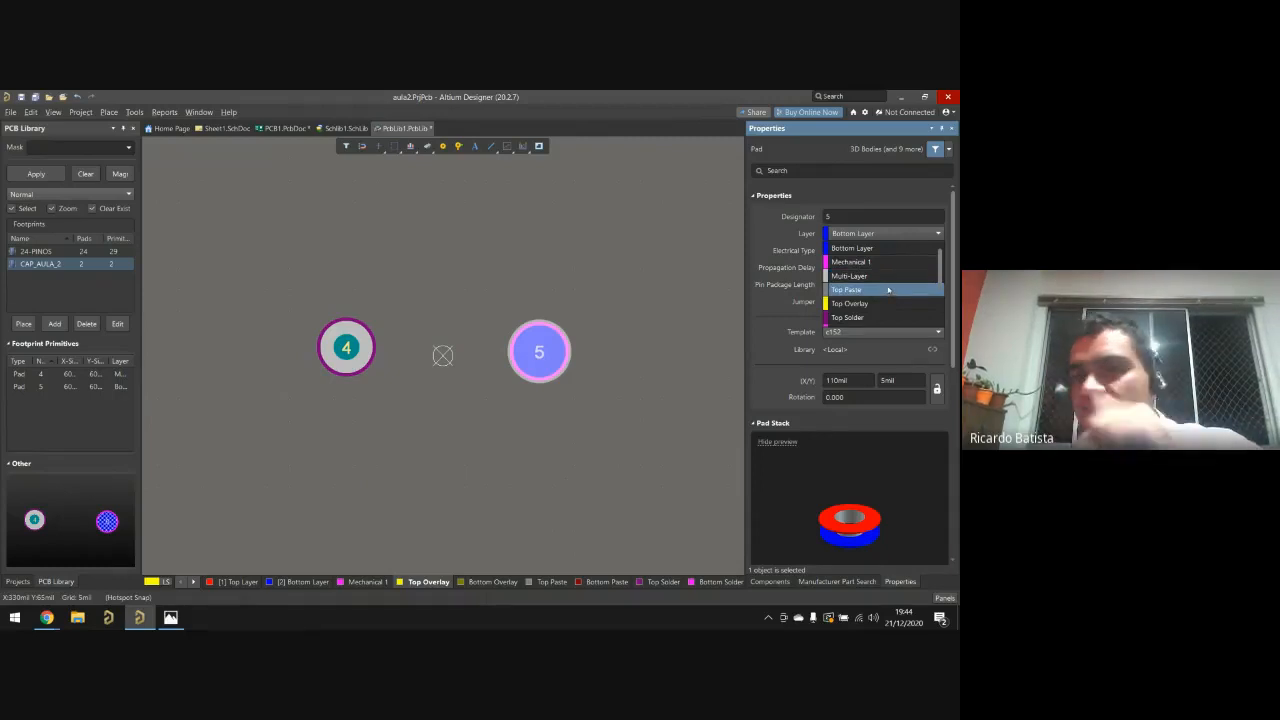
{"action": "scroll", "coordinate": [888, 290], "scroll_direction": "down", "scroll_amount": 3}
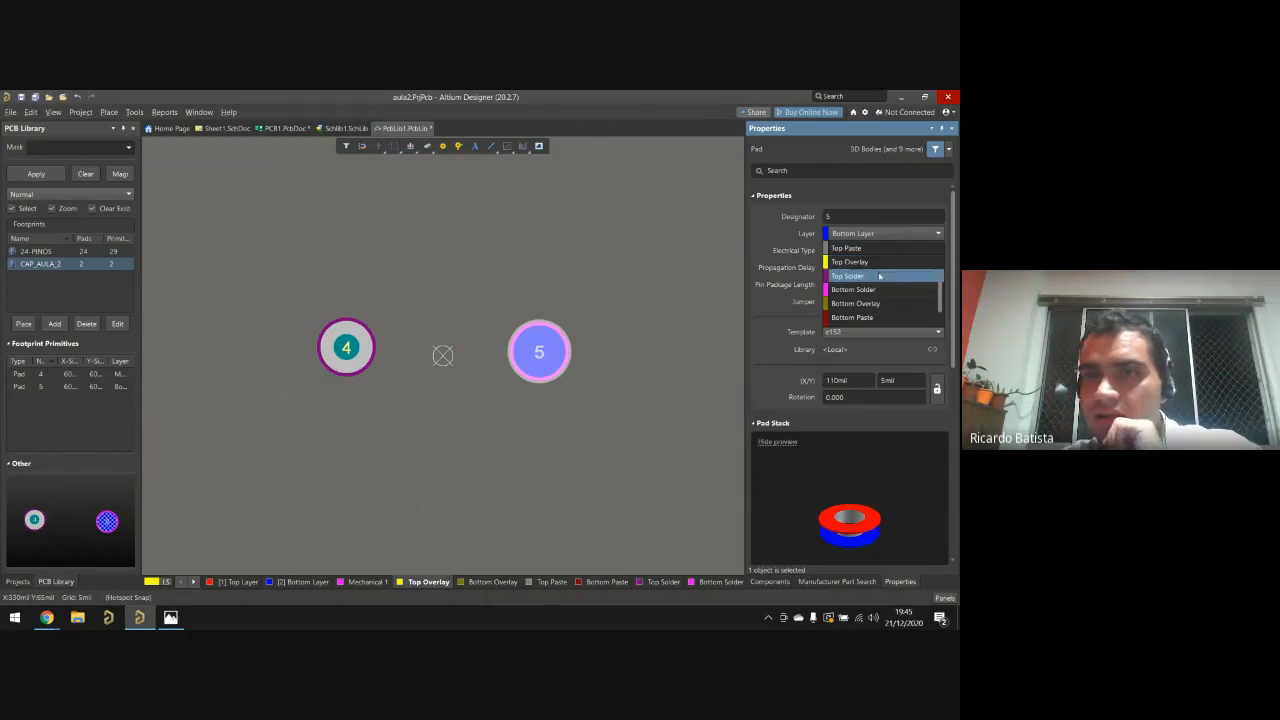
{"action": "scroll", "coordinate": [882, 294], "scroll_direction": "down", "scroll_amount": 2}
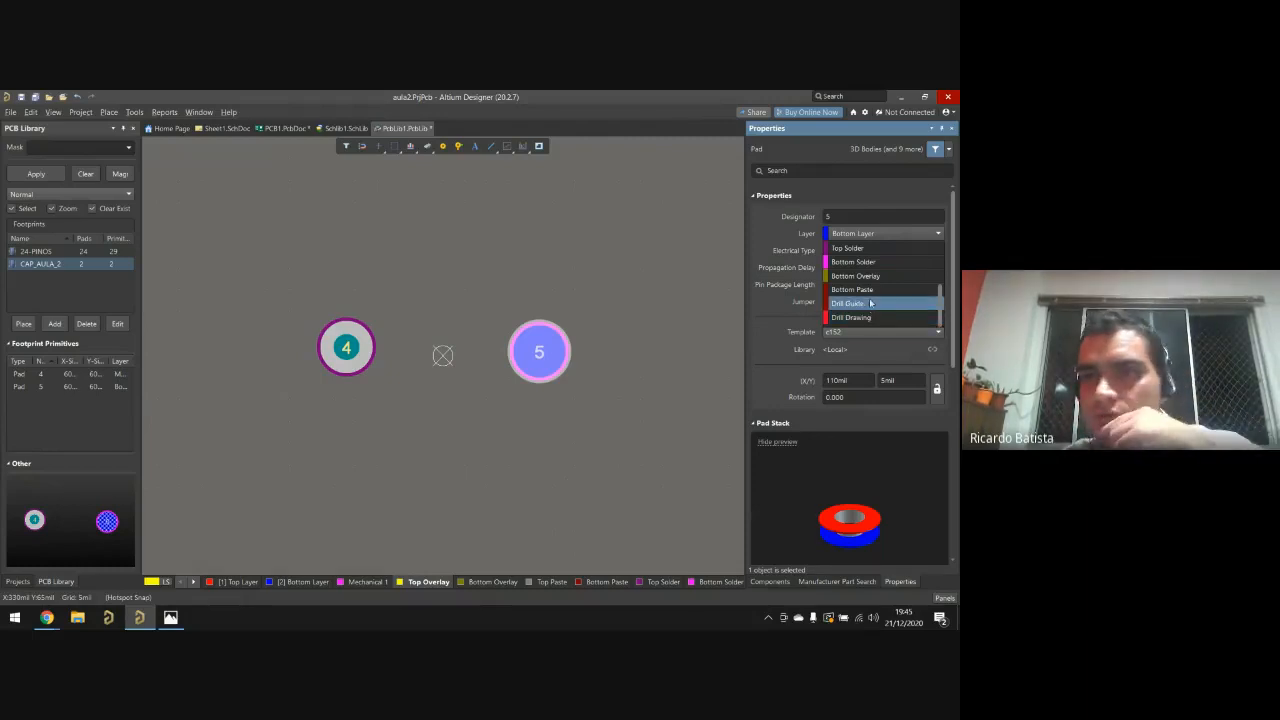
{"action": "scroll", "coordinate": [871, 303], "scroll_direction": "up", "scroll_amount": 5}
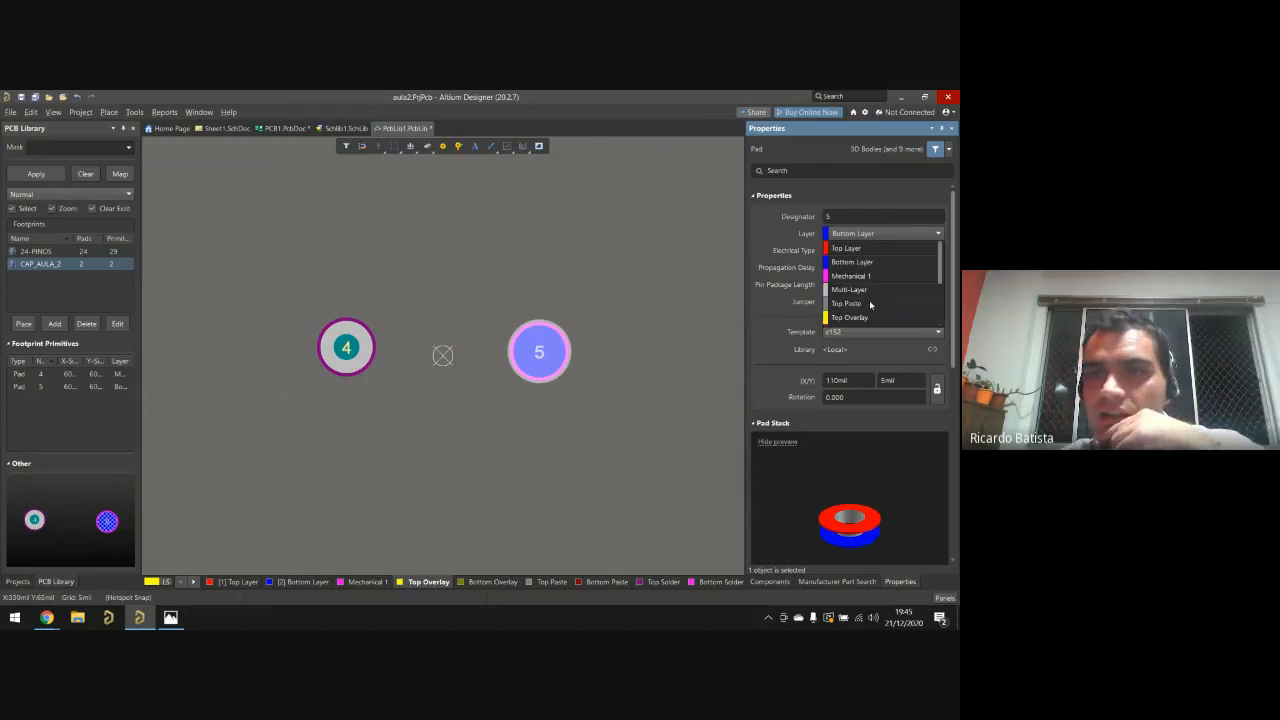
{"action": "left_click", "coordinate": [866, 249]}
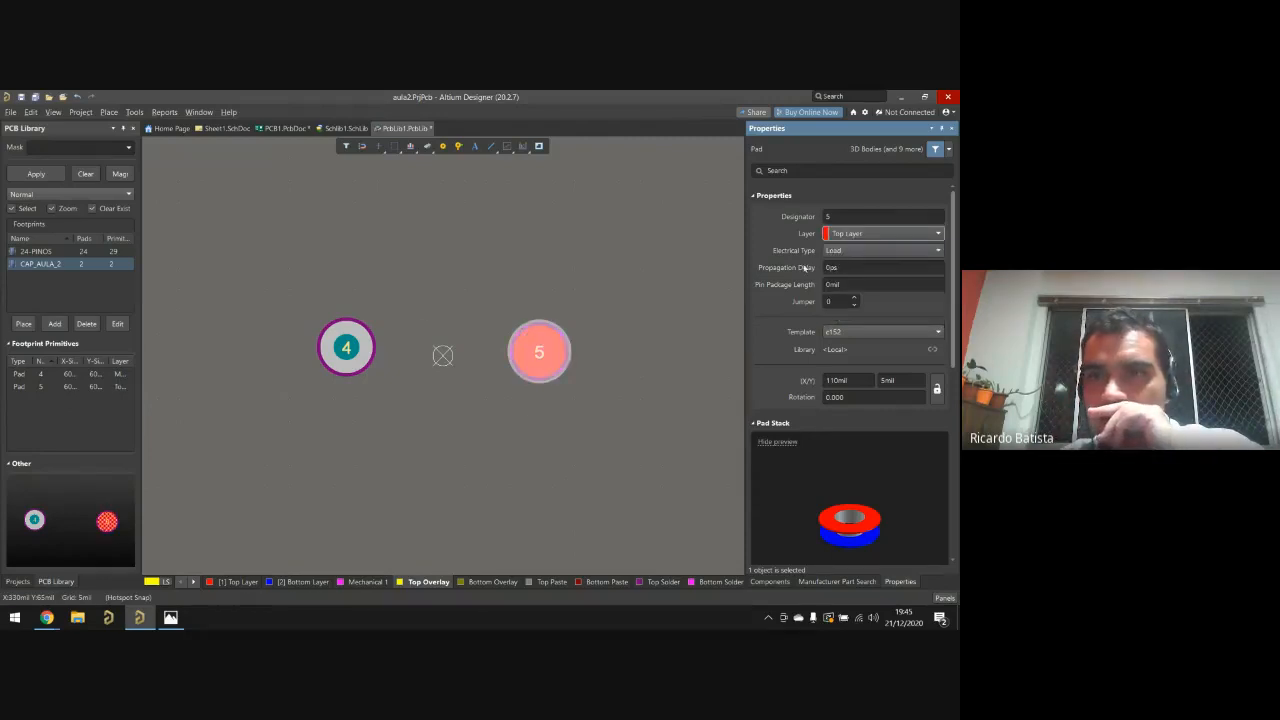
Step: Assign pad 4 to the Top Layer as well
{"action": "left_click", "coordinate": [346, 347]}
{"action": "left_click", "coordinate": [838, 235]}
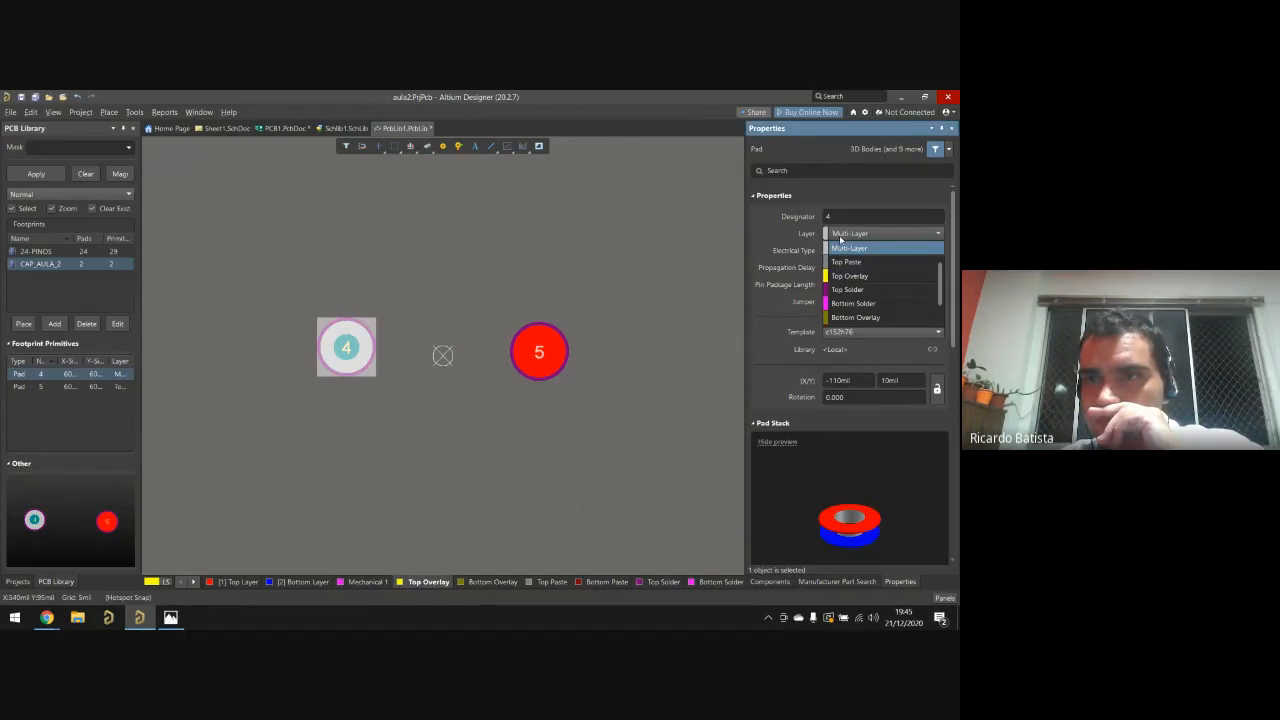
{"action": "scroll", "coordinate": [860, 270], "scroll_direction": "up", "scroll_amount": 4}
{"action": "left_click", "coordinate": [858, 249]}
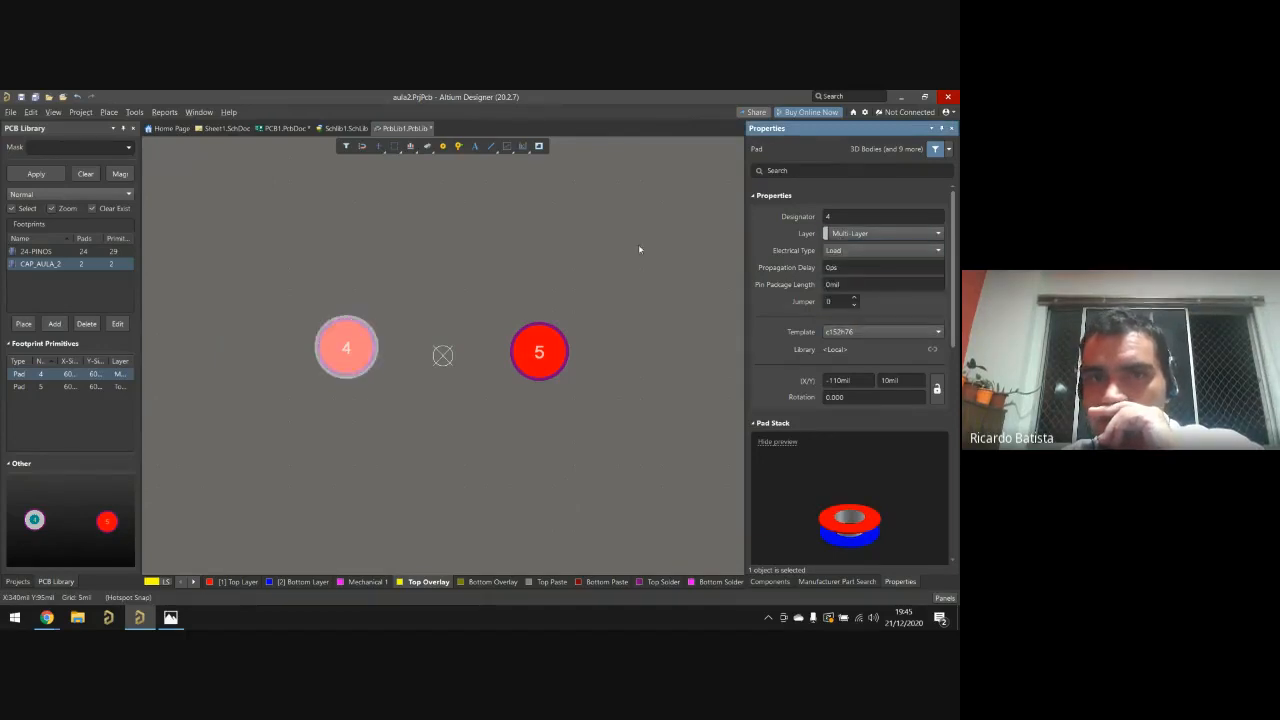
{"action": "left_click", "coordinate": [611, 247]}
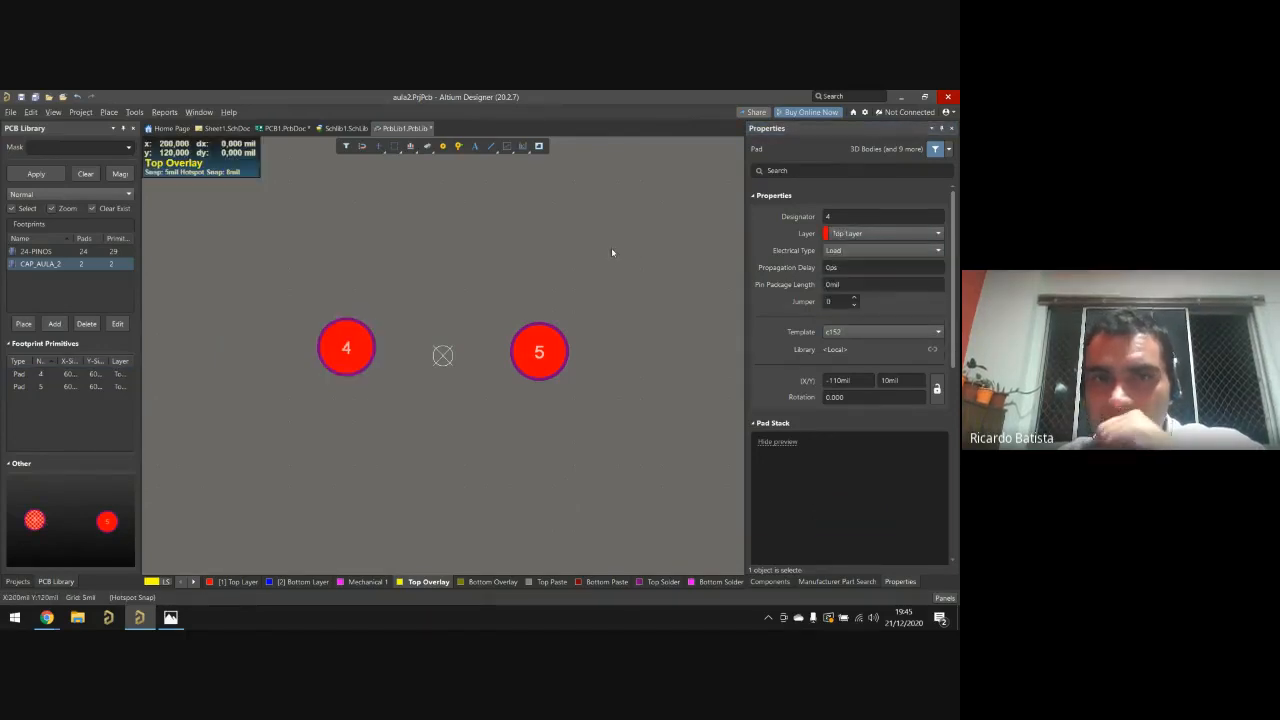
Step: Change the shape of pads 4 and 5 to Rectangular and move pad 4 down level with the footprint origin
{"action": "left_click", "coordinate": [355, 328]}
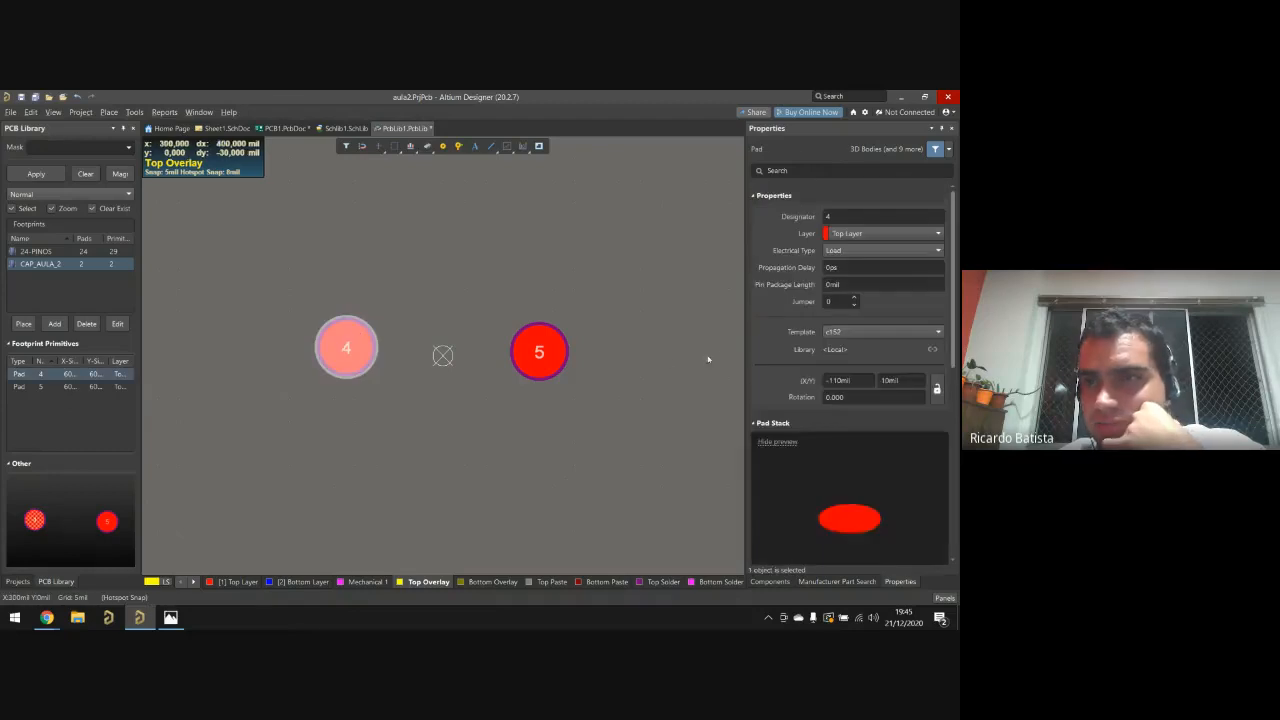
{"action": "scroll", "coordinate": [836, 424], "scroll_direction": "down", "scroll_amount": 5}
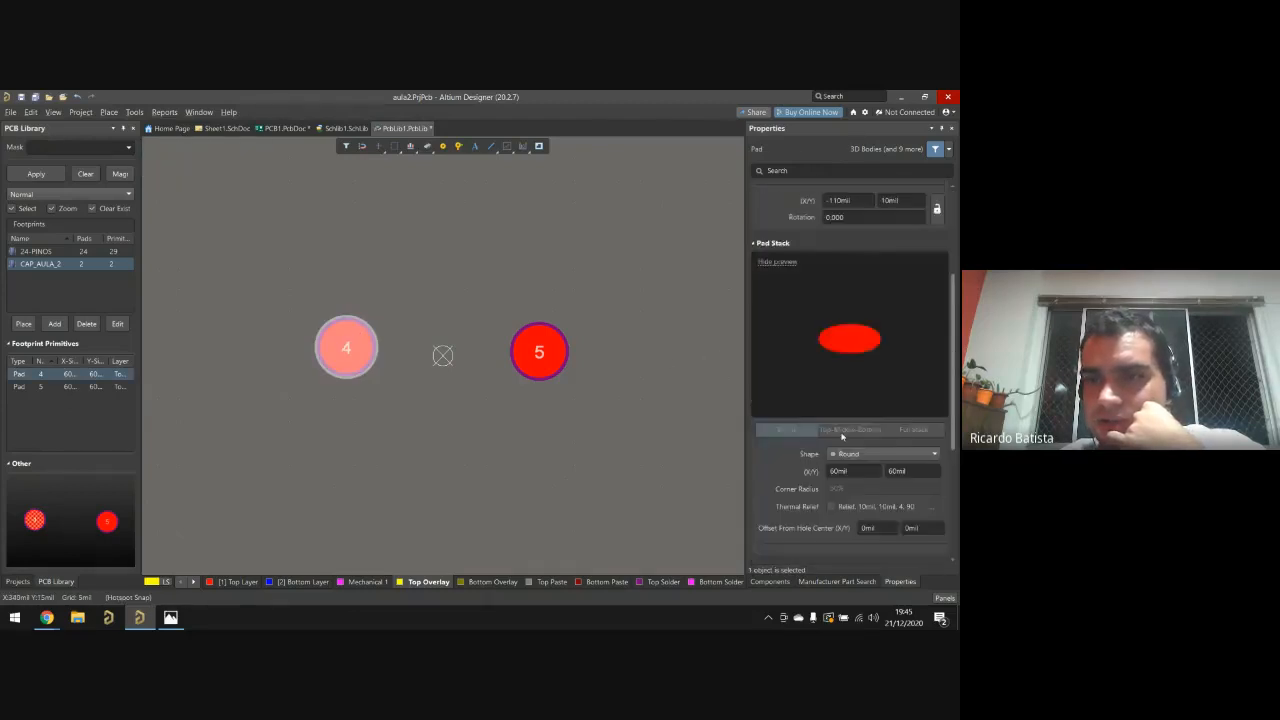
{"action": "left_click", "coordinate": [851, 366]}
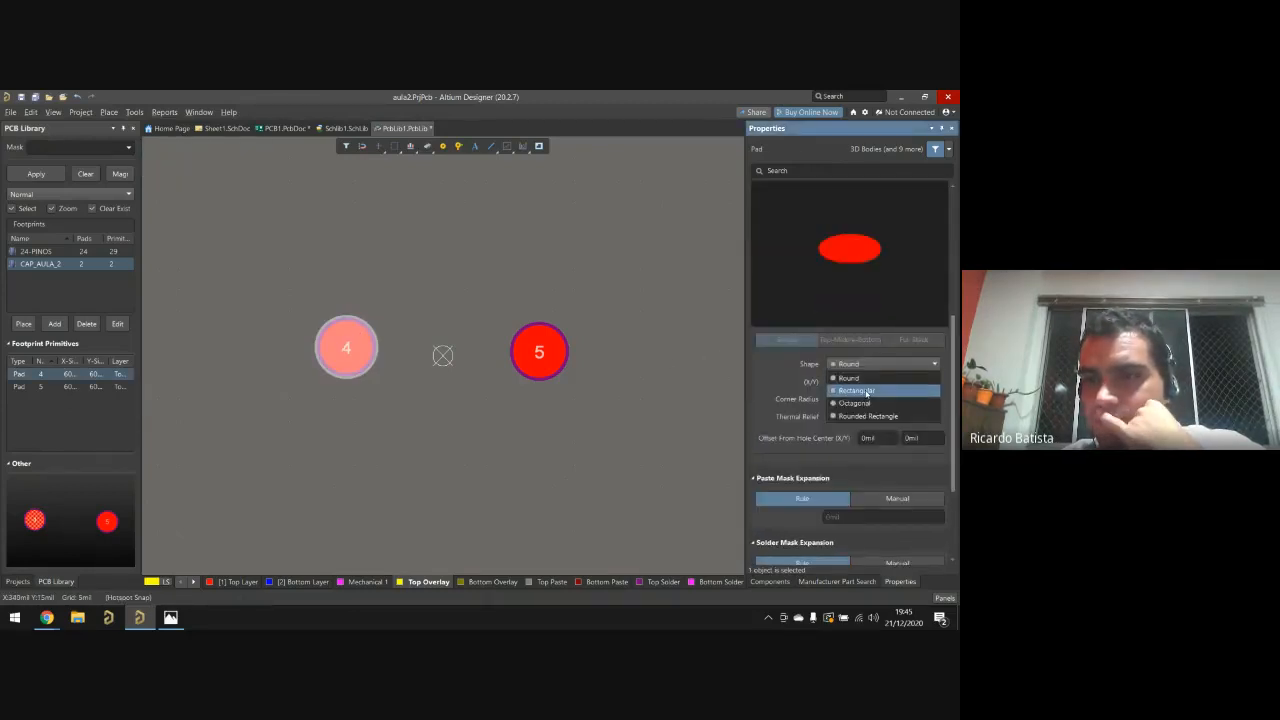
{"action": "left_click", "coordinate": [866, 391]}
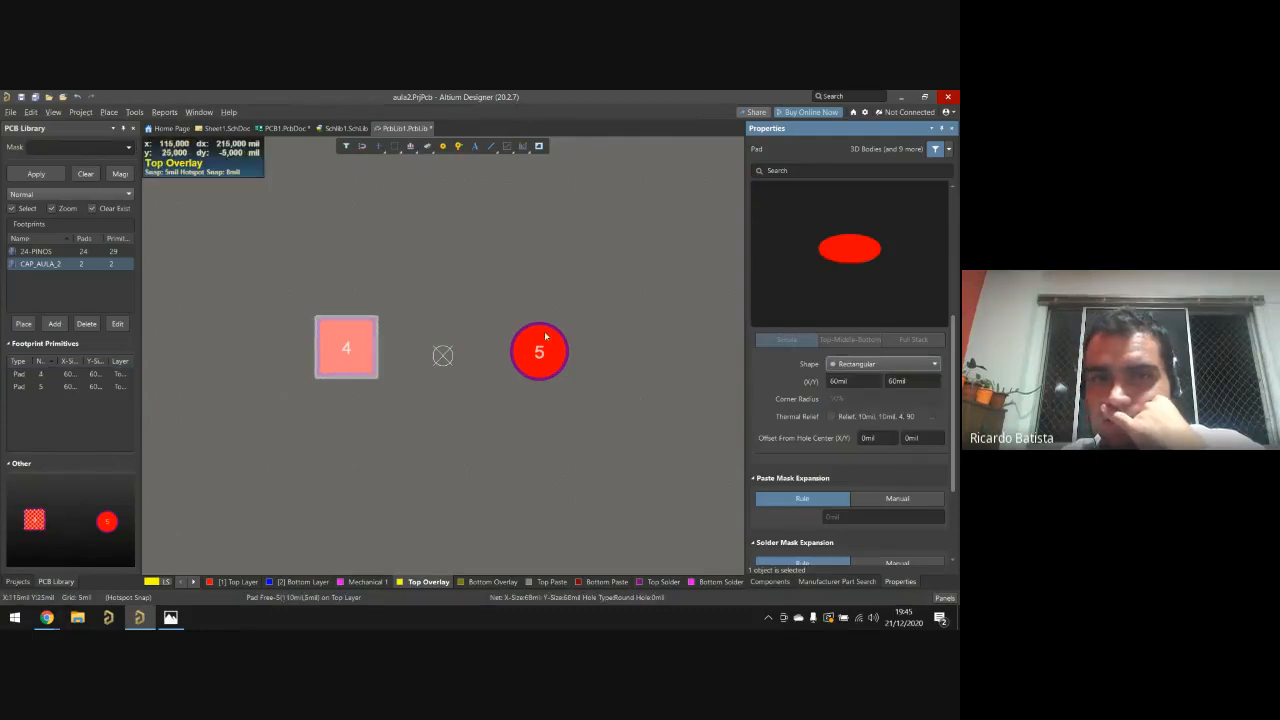
{"action": "left_click", "coordinate": [544, 331]}
{"action": "left_click", "coordinate": [869, 366]}
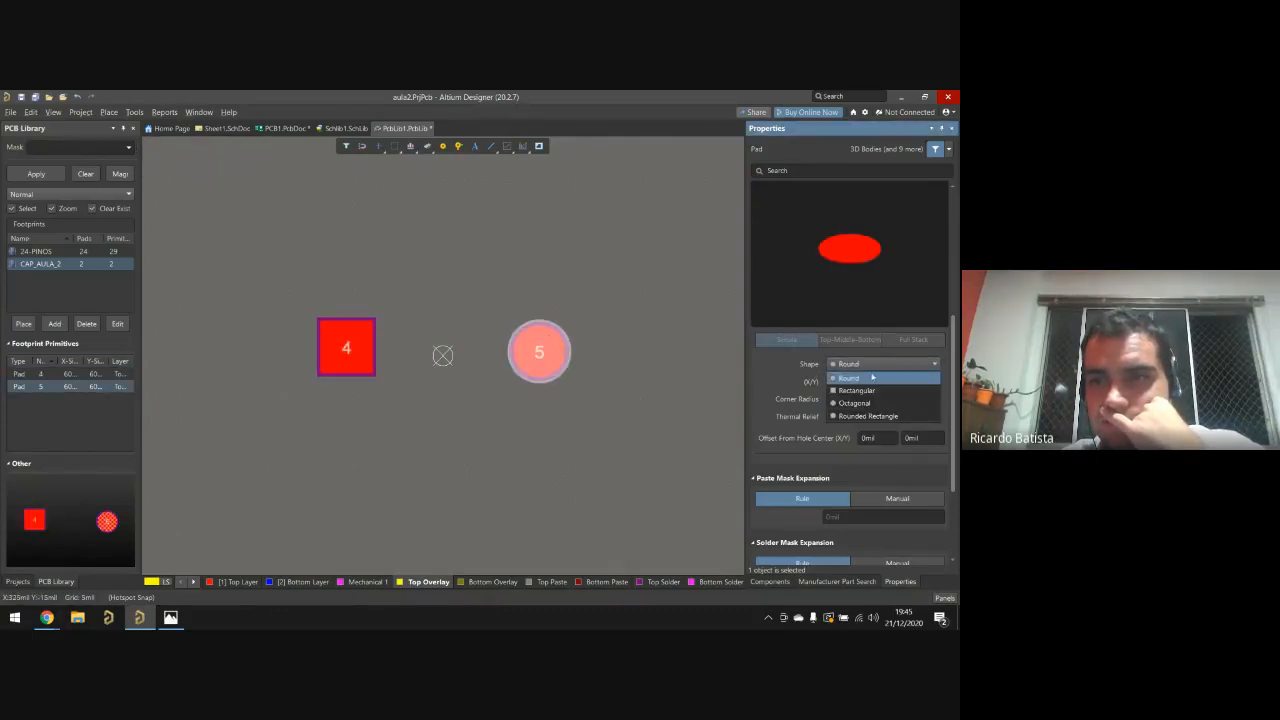
{"action": "left_click", "coordinate": [866, 390]}
{"action": "left_click", "coordinate": [285, 440]}
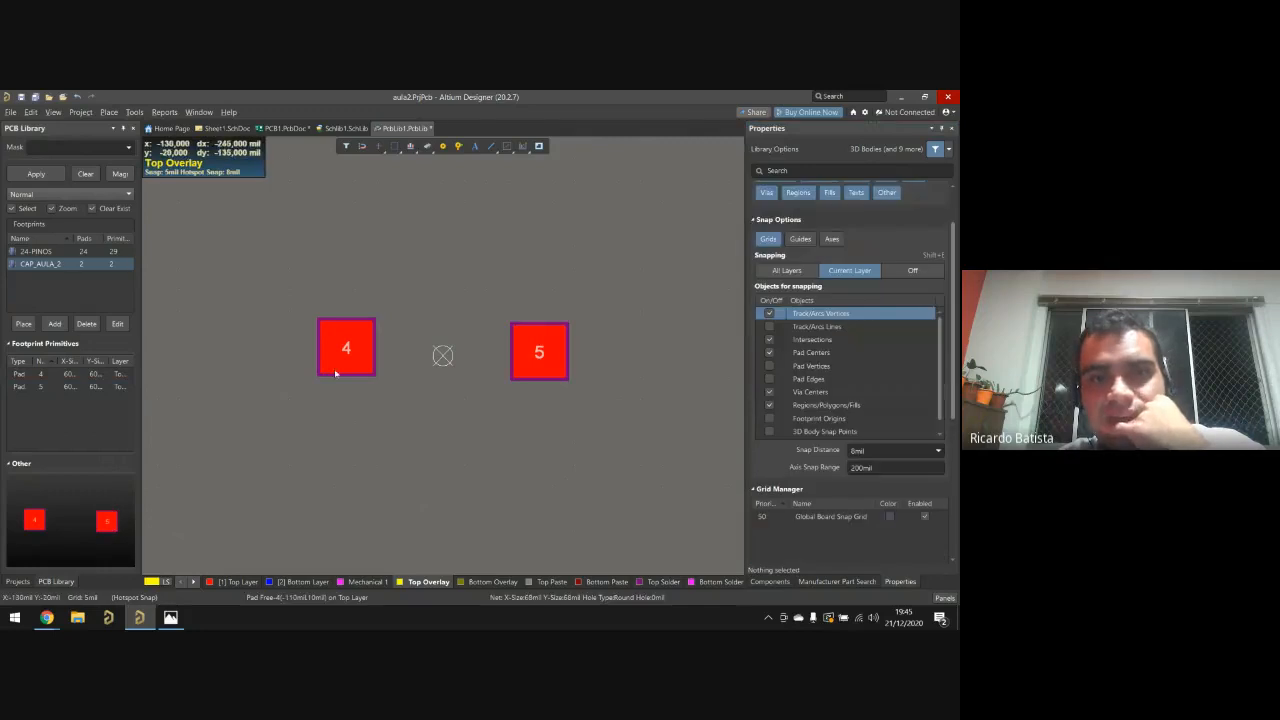
{"action": "left_click_drag", "start_coordinate": [335, 373], "coordinate": [339, 382]}
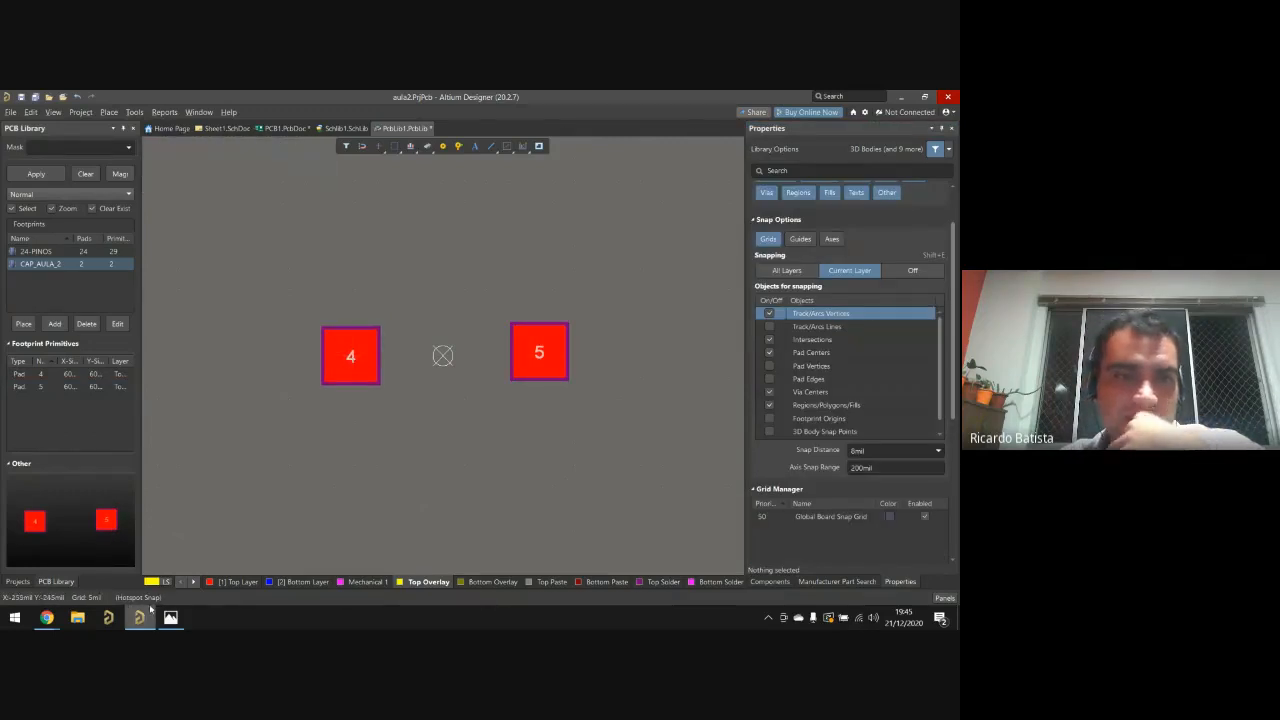
Step: Switch to Chrome and bring up the image search results for "capacitor 0402 dimensions"
{"action": "mouse_move", "coordinate": [46, 617]}
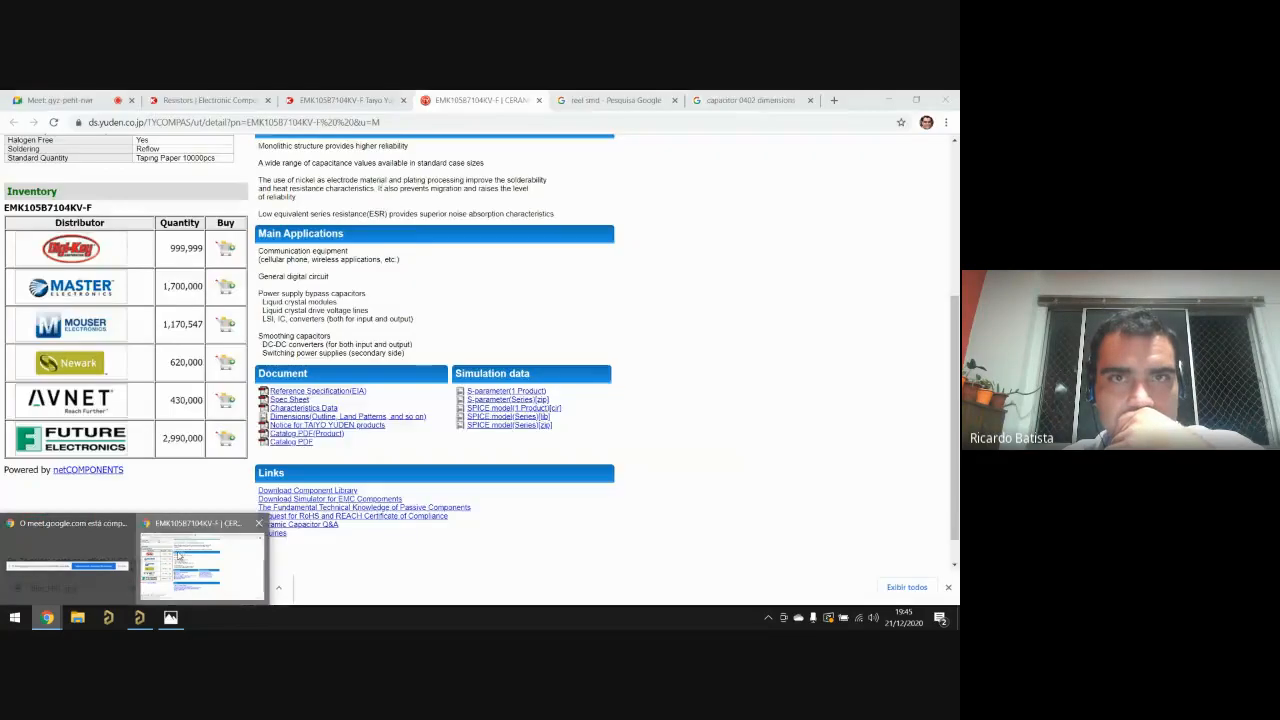
{"action": "left_click", "coordinate": [200, 562]}
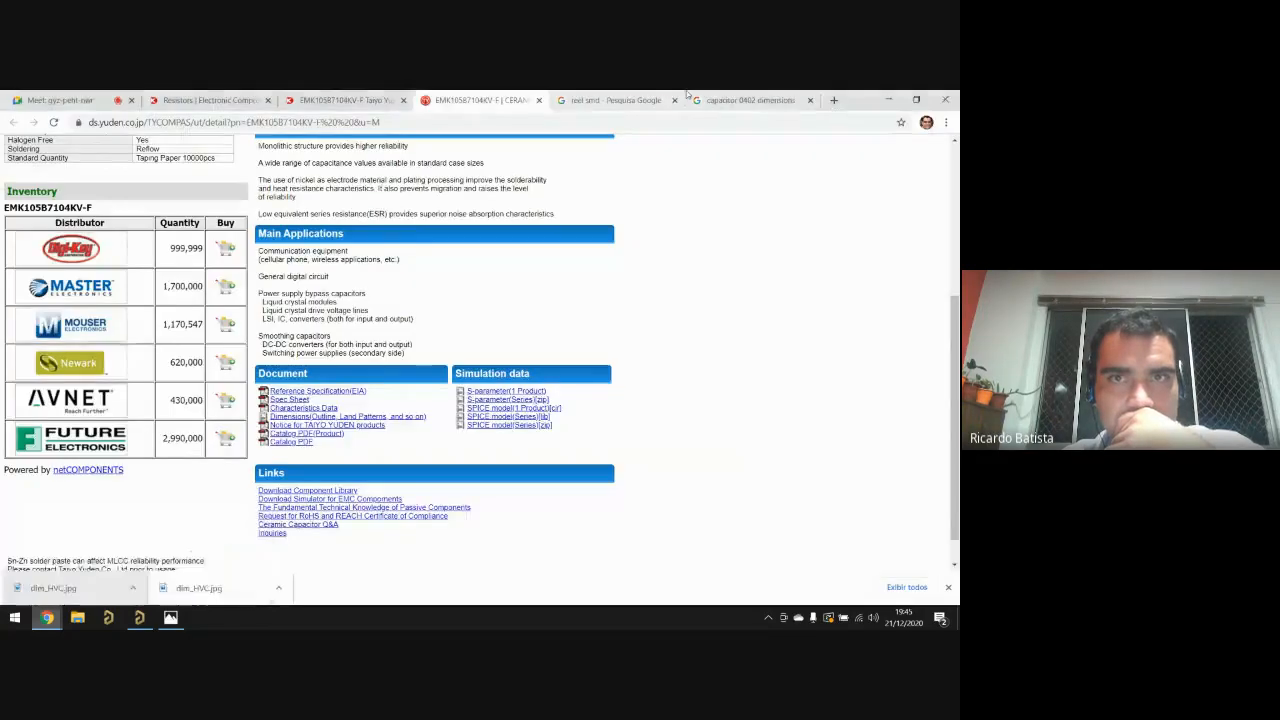
{"action": "left_click", "coordinate": [614, 100]}
{"action": "left_click", "coordinate": [330, 100]}
{"action": "left_click", "coordinate": [205, 100]}
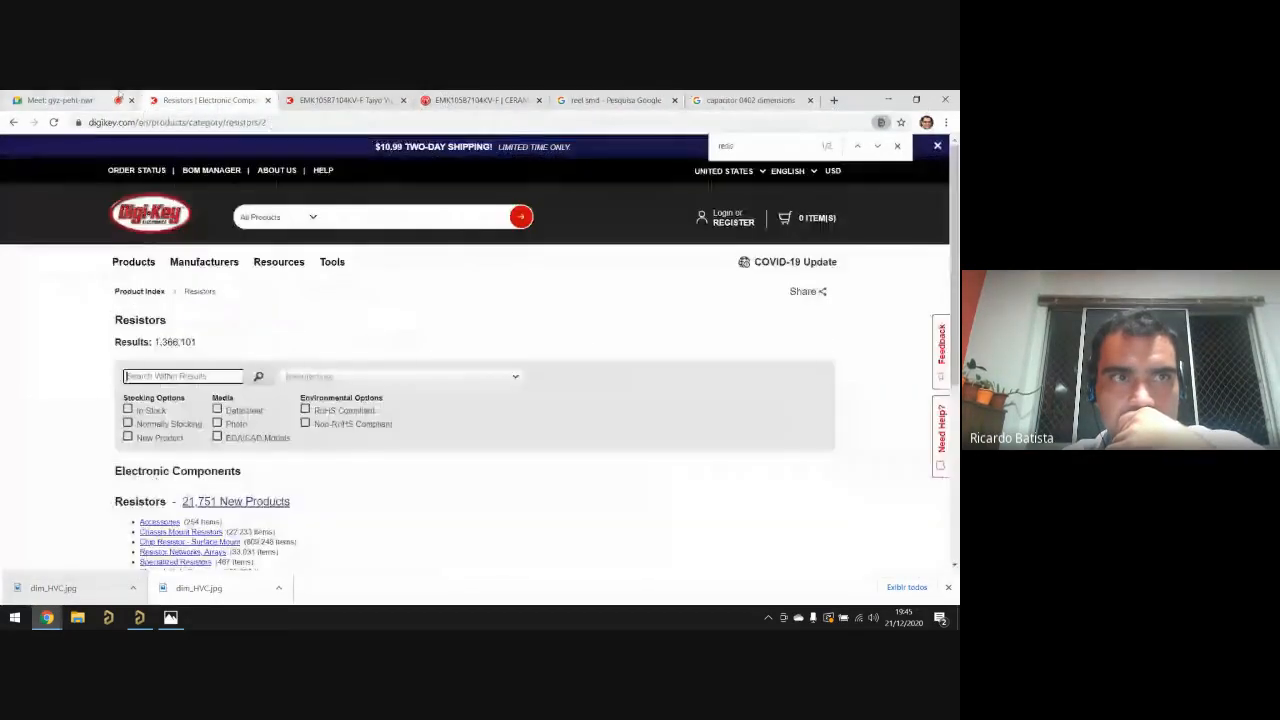
{"action": "left_click", "coordinate": [735, 100]}
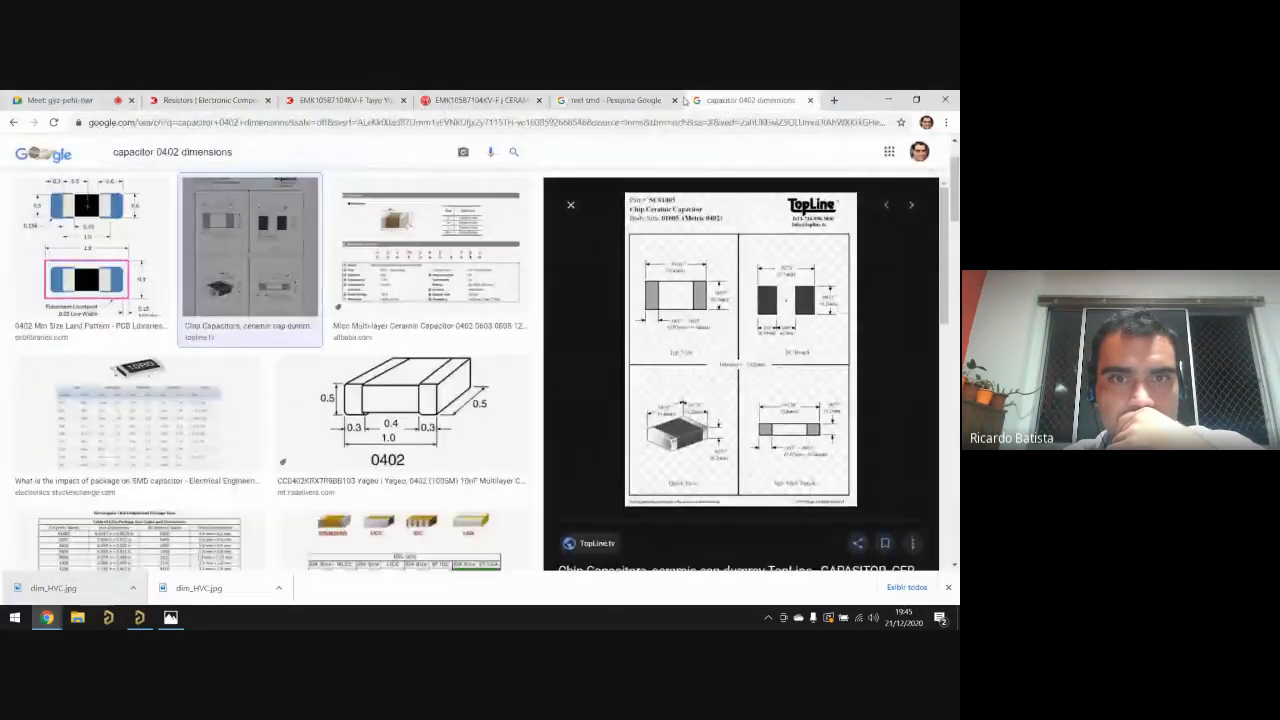
Step: Open the TopLine Chip Capacitor page from the image result and examine its size table and the specifications window
{"action": "left_click", "coordinate": [700, 294]}
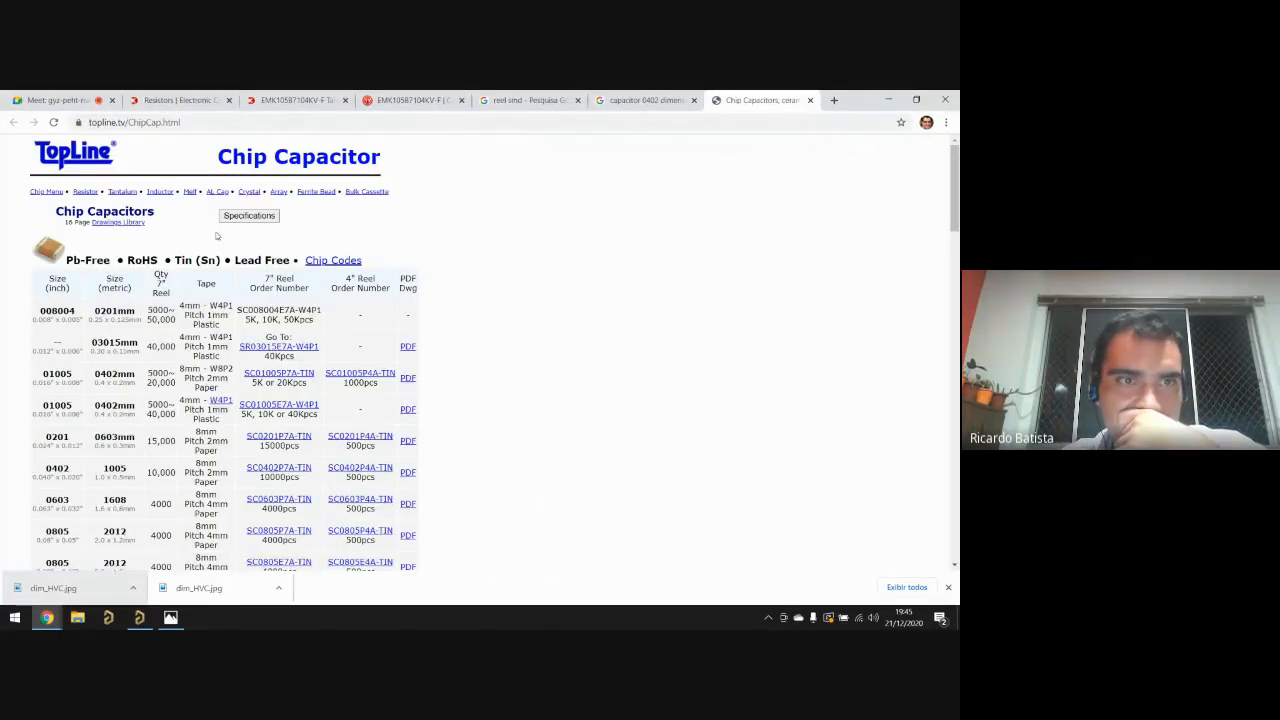
{"action": "scroll", "coordinate": [255, 310], "scroll_direction": "down", "scroll_amount": 10}
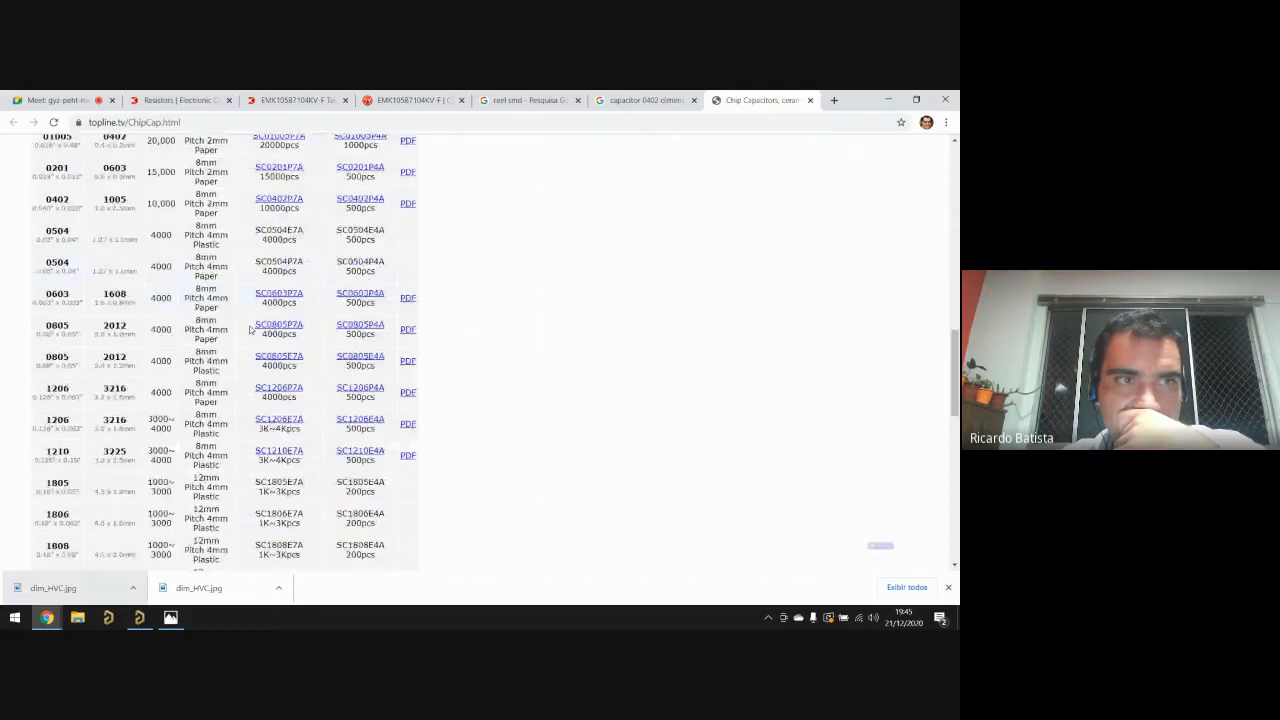
{"action": "scroll", "coordinate": [255, 310], "scroll_direction": "up", "scroll_amount": 9}
{"action": "left_click", "coordinate": [669, 95]}
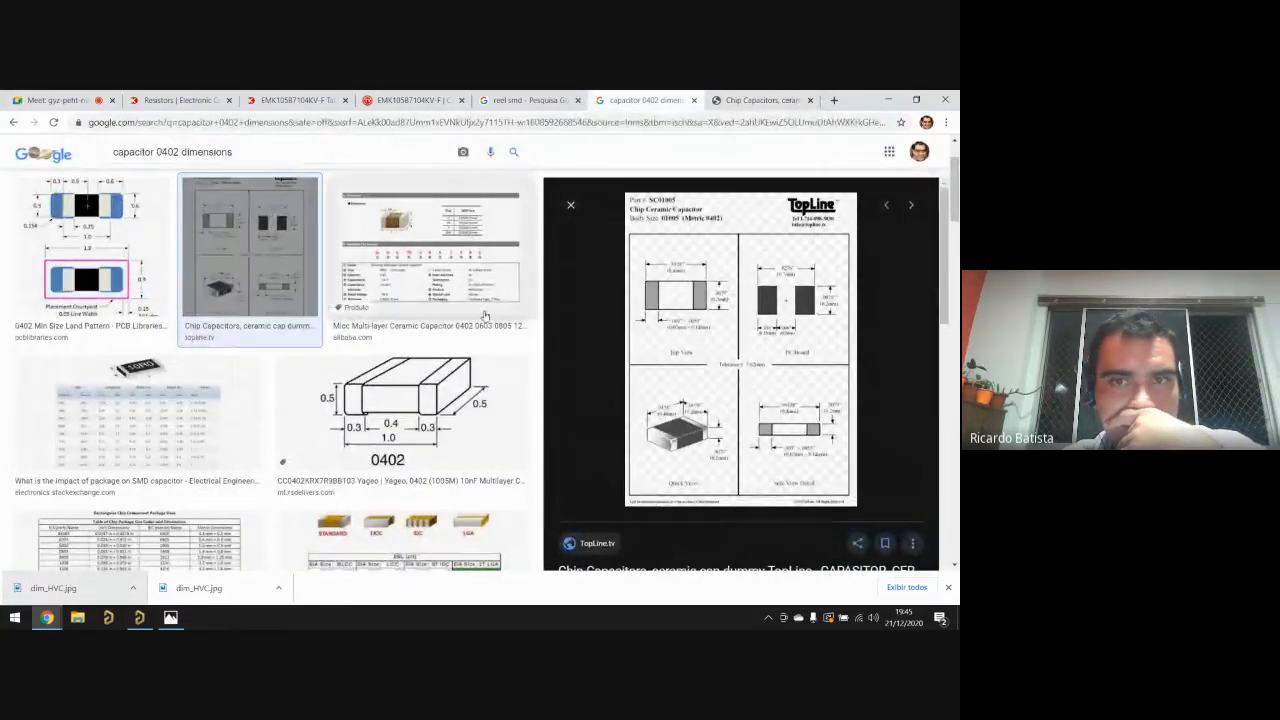
{"action": "left_click", "coordinate": [650, 296]}
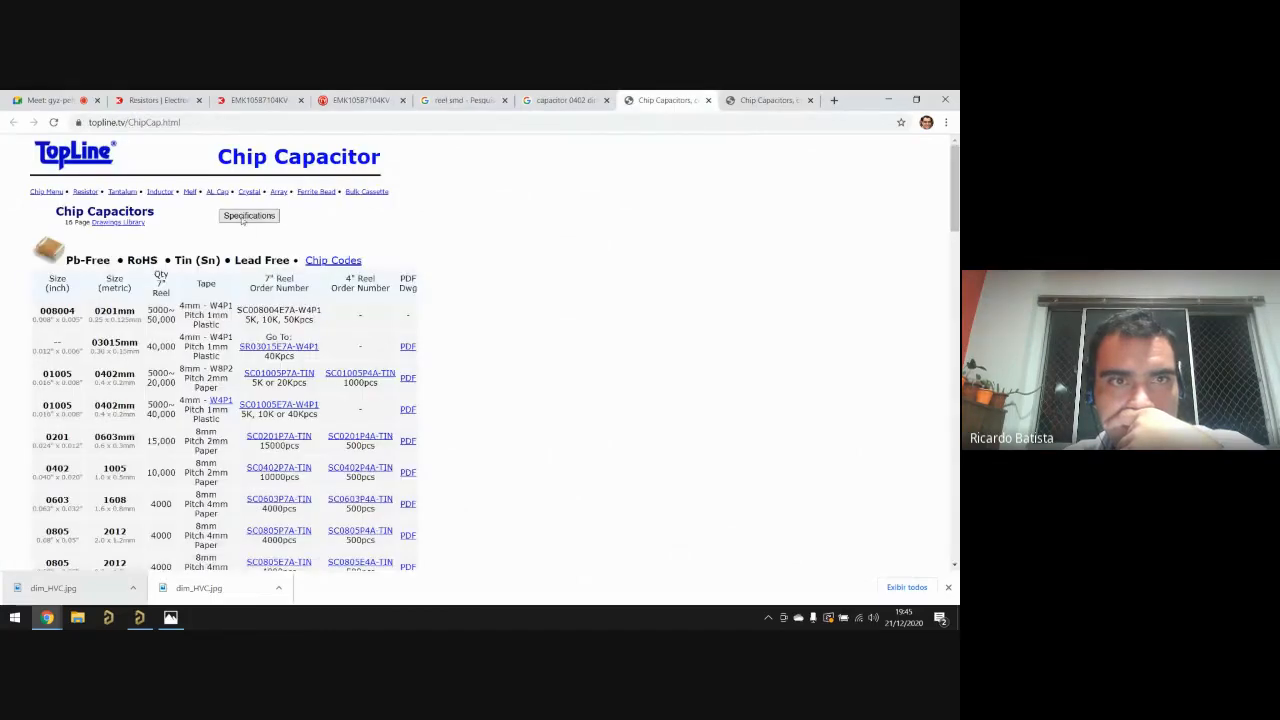
{"action": "left_click", "coordinate": [245, 216]}
{"action": "scroll", "coordinate": [164, 260], "scroll_direction": "down", "scroll_amount": 4}
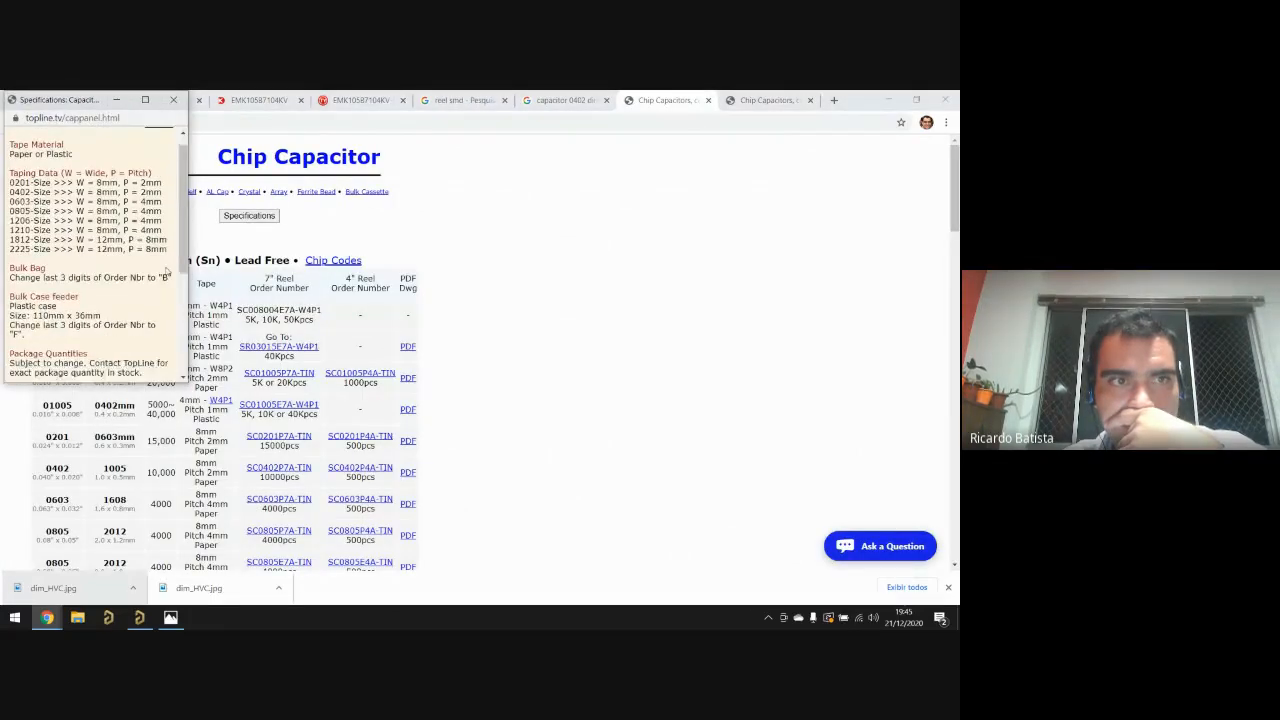
{"action": "left_click", "coordinate": [172, 101]}
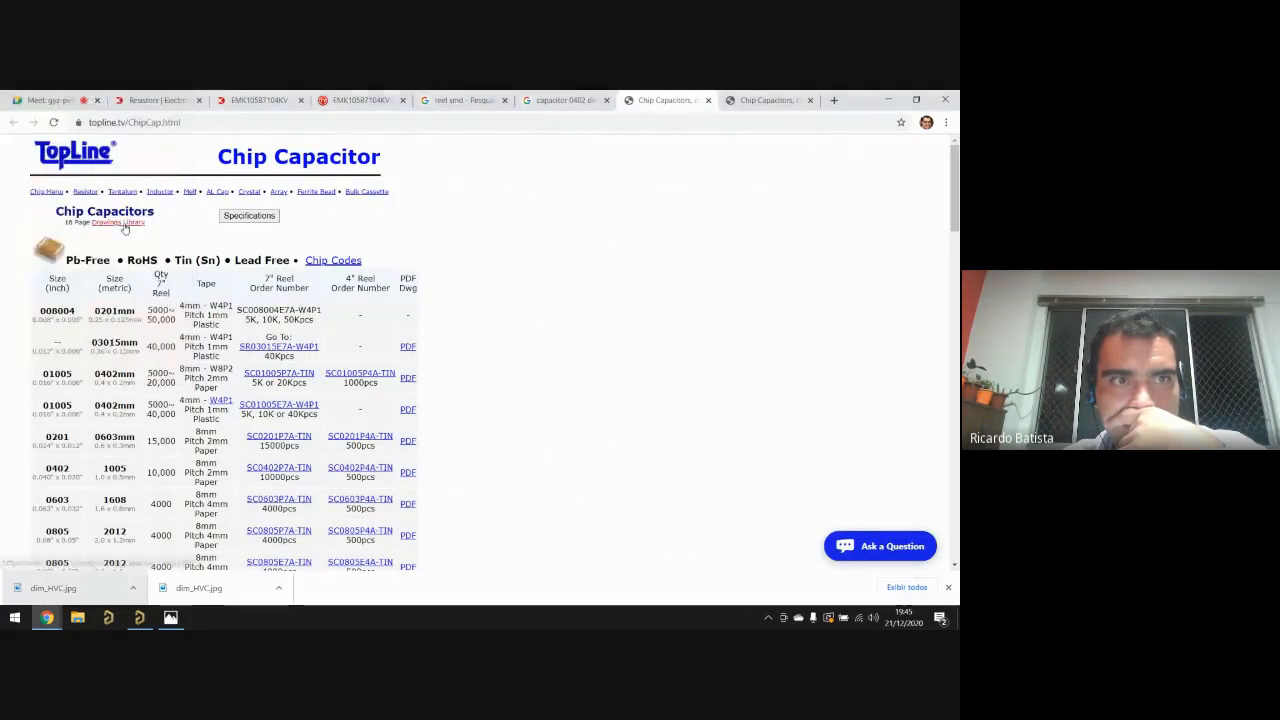
Step: Open TopLine's Chip Capacitor drawings library PDF and examine the body and PC board dimensions of the 0201 capacitor on page 2
{"action": "left_click", "coordinate": [120, 222]}
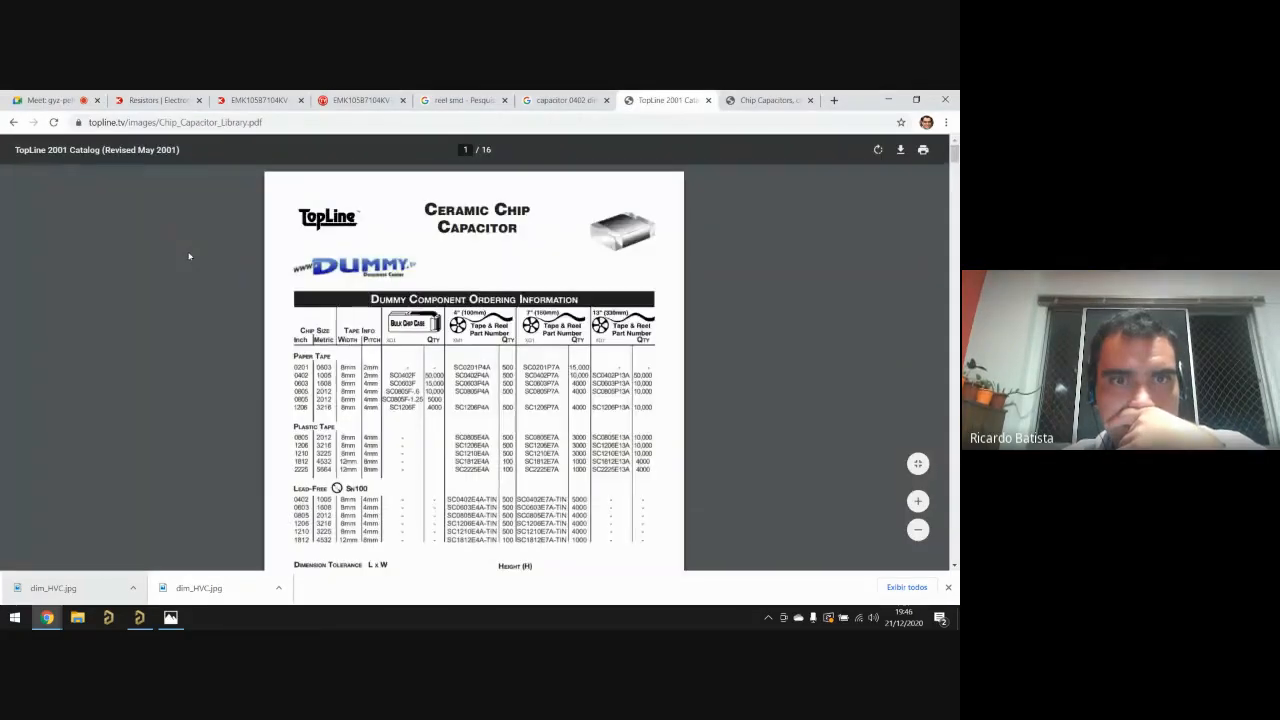
{"action": "scroll", "coordinate": [467, 407], "scroll_direction": "down", "scroll_amount": 6}
{"action": "scroll", "coordinate": [431, 268], "scroll_direction": "up", "scroll_amount": 4, "text": "ctrl"}
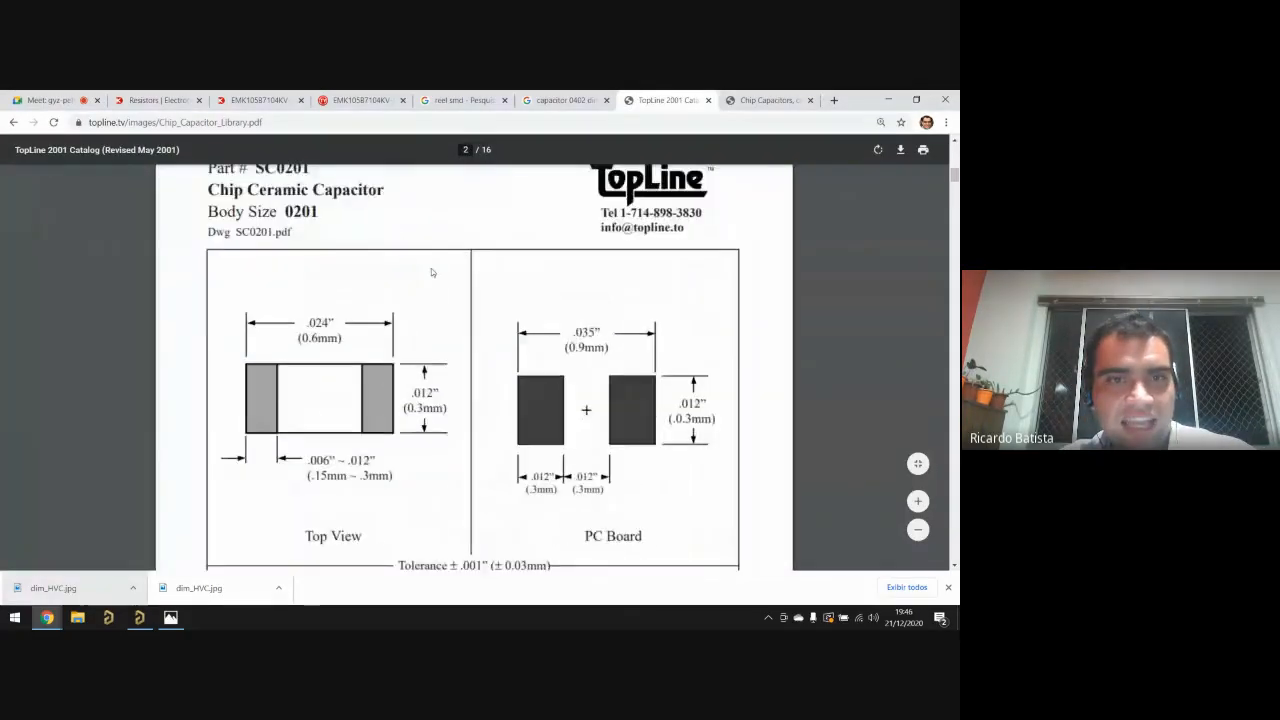
{"action": "scroll", "coordinate": [471, 363], "scroll_direction": "up", "scroll_amount": 2}
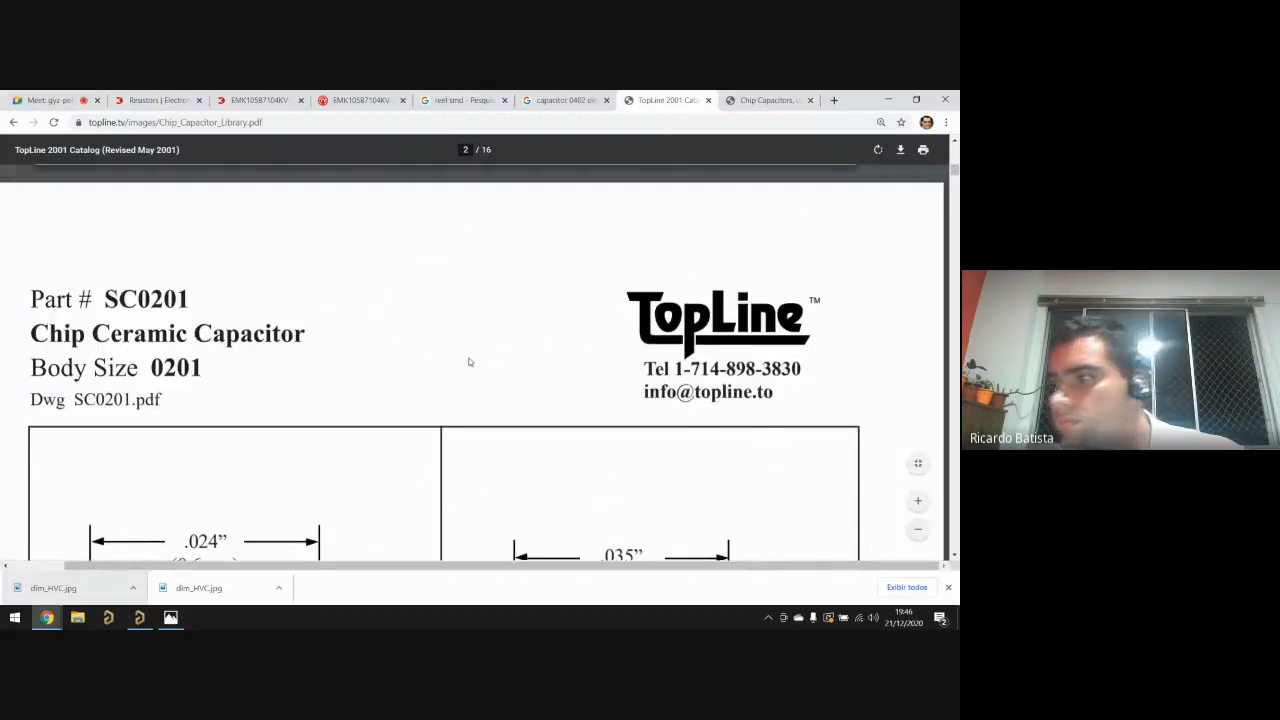
{"action": "scroll", "coordinate": [468, 363], "scroll_direction": "down", "scroll_amount": 3}
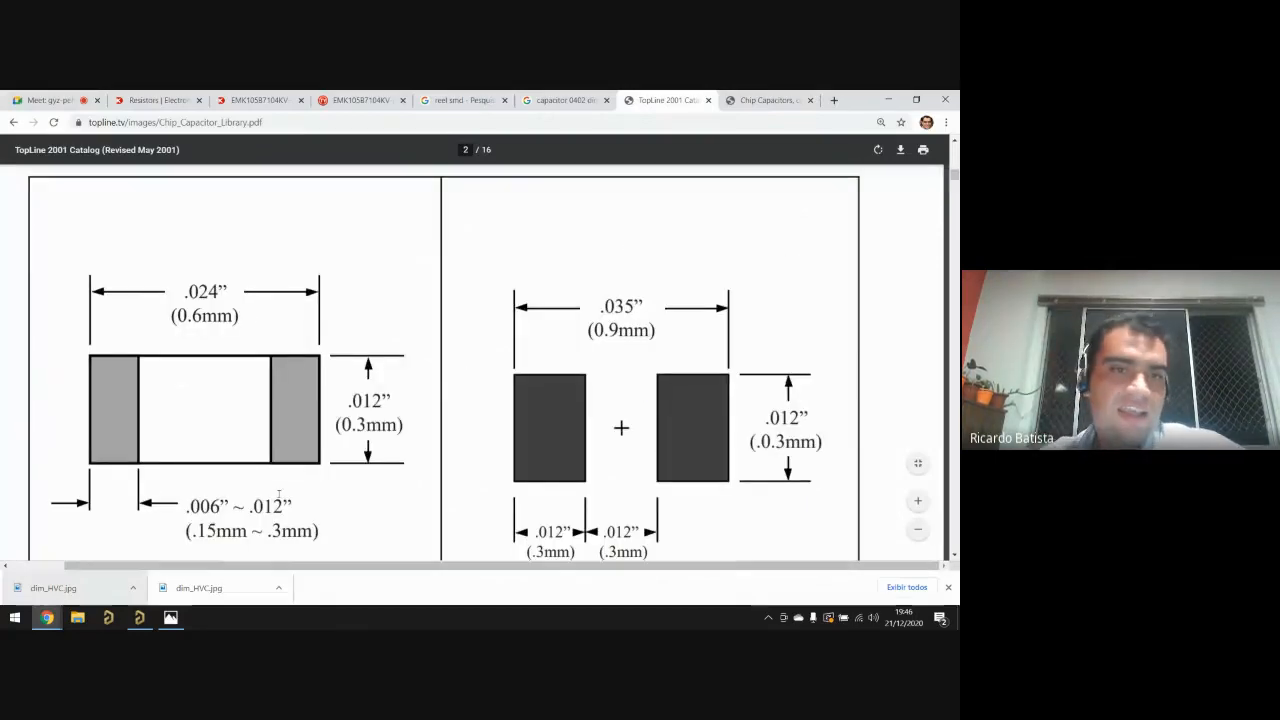
{"action": "scroll", "coordinate": [200, 350], "scroll_direction": "down", "scroll_amount": 1}
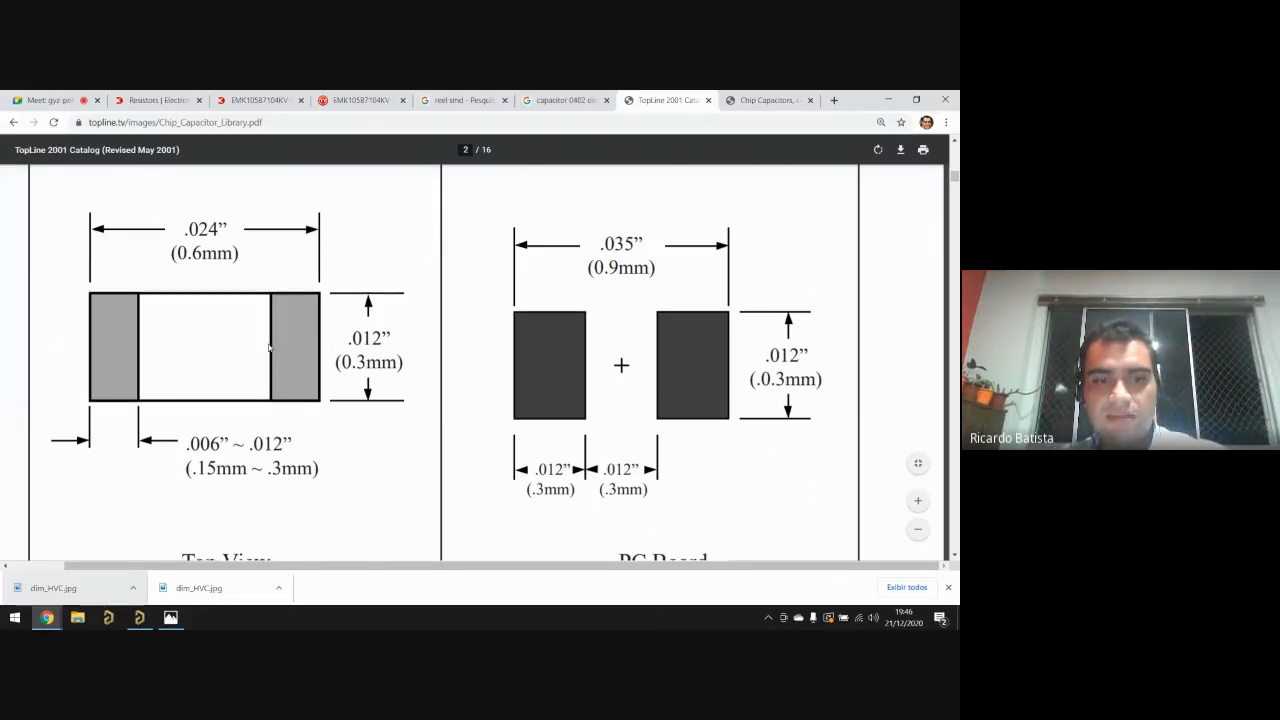
{"action": "key", "text": "alt+Tab"}
{"action": "key", "text": "alt+Tab"}
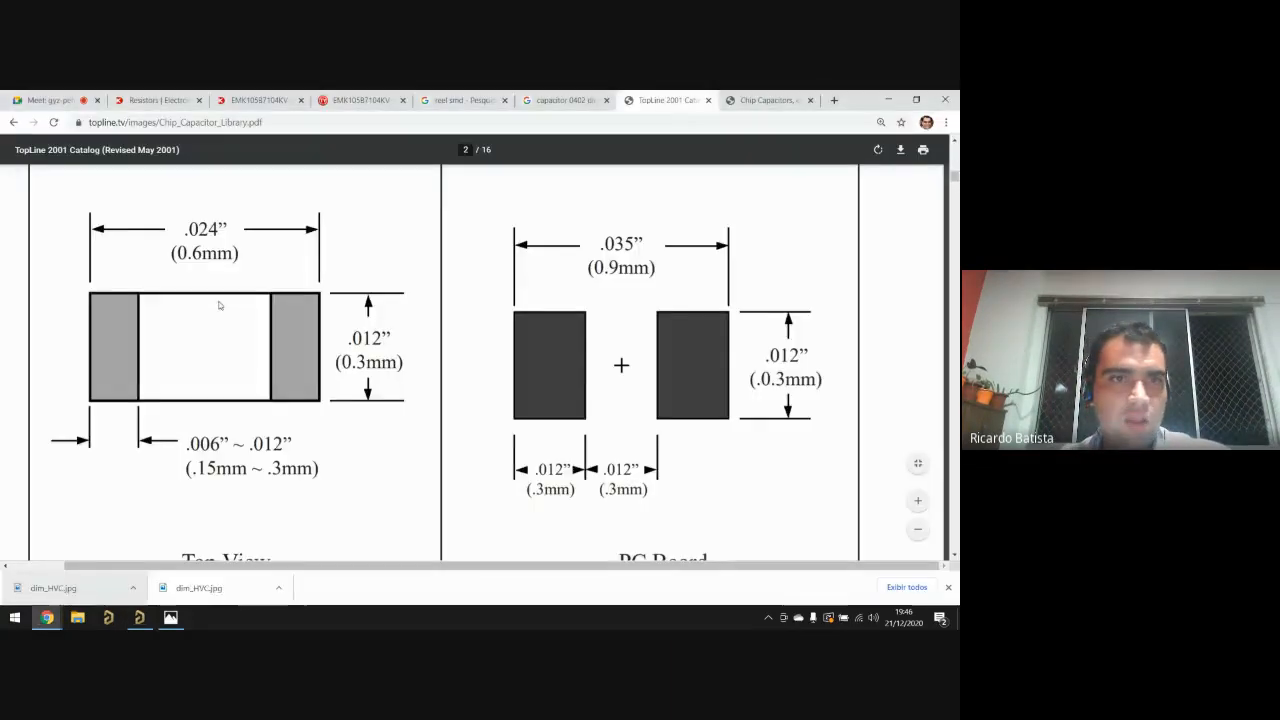
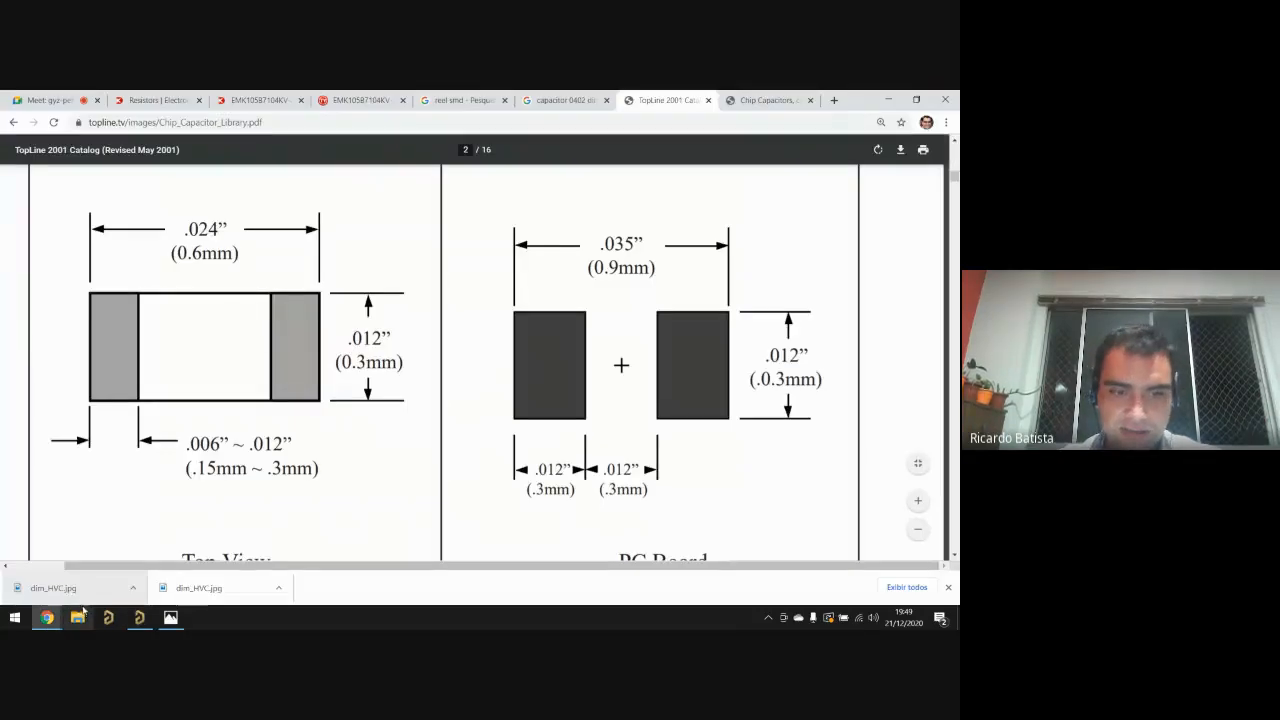
Step: Open the Windows snipping tool (Ferramenta de Captura) and capture the dimensioned Top View drawing of the 0201 capacitor
{"action": "key", "text": "super"}
{"action": "type", "text": "captu"}
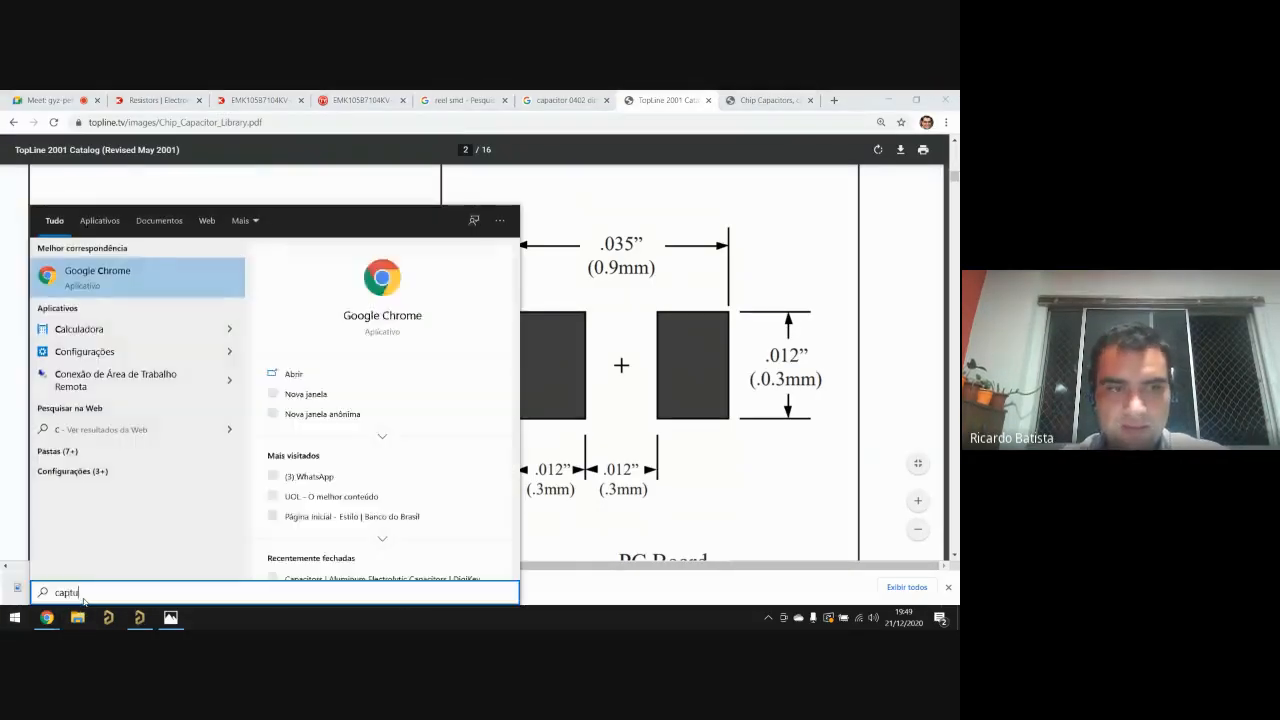
{"action": "type", "text": "ra"}
{"action": "key", "text": "Return"}
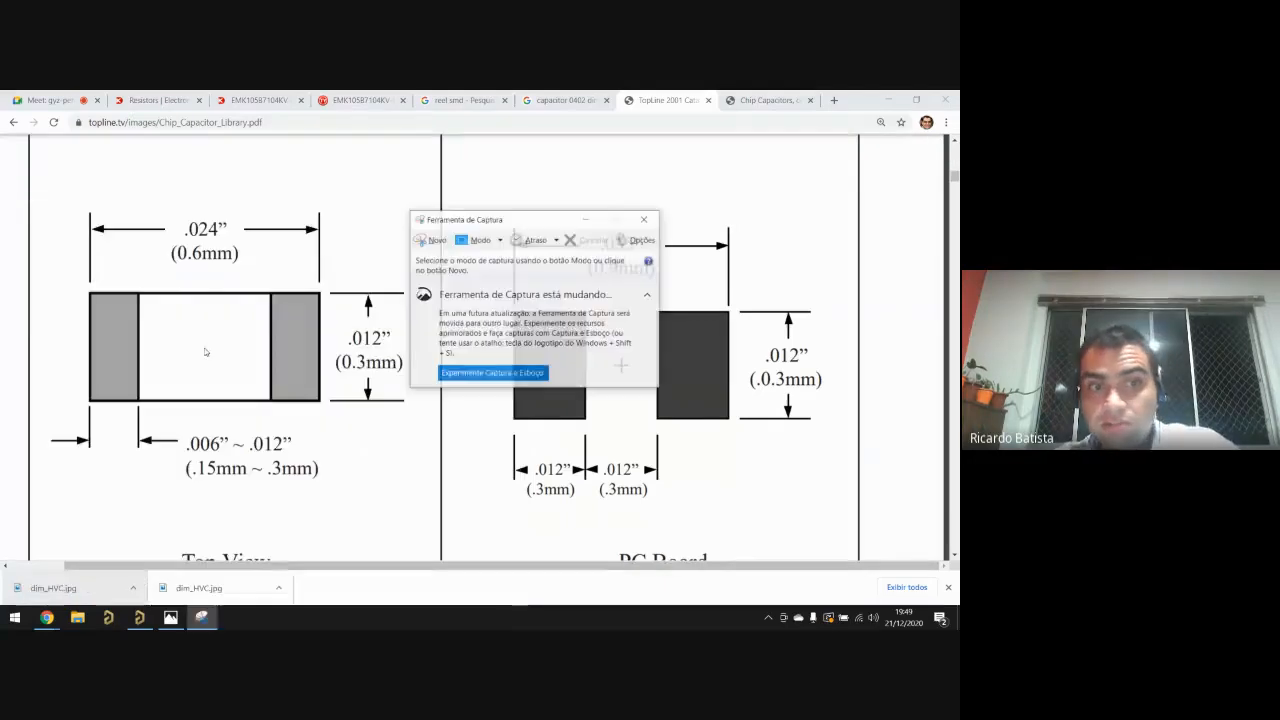
{"action": "left_click", "coordinate": [430, 240]}
{"action": "mouse_move", "coordinate": [36, 191]}
{"action": "left_mouse_down"}
{"action": "mouse_move", "coordinate": [222, 454]}
{"action": "mouse_move", "coordinate": [430, 522]}
{"action": "left_mouse_up"}
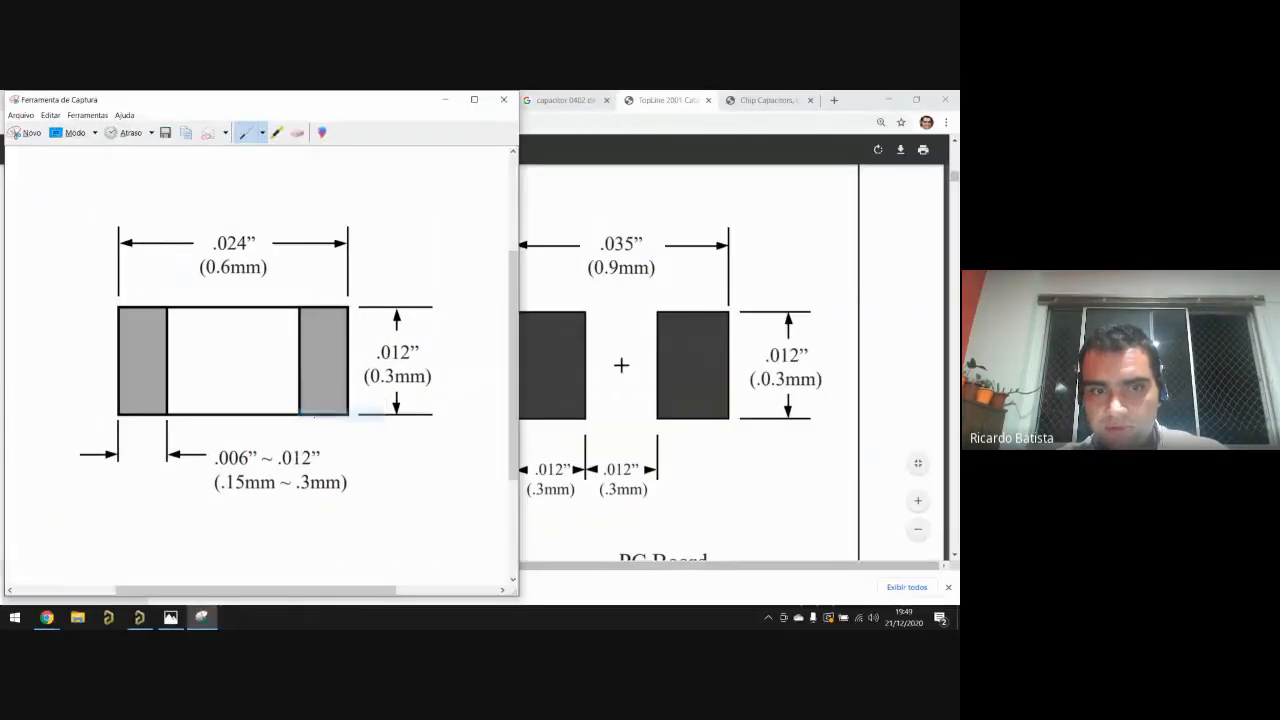
Step: Open Paint and paste the captured capacitor drawing onto the blank canvas
{"action": "key", "text": "super+r"}
{"action": "type", "text": "mspaint"}
{"action": "key", "text": "Return"}
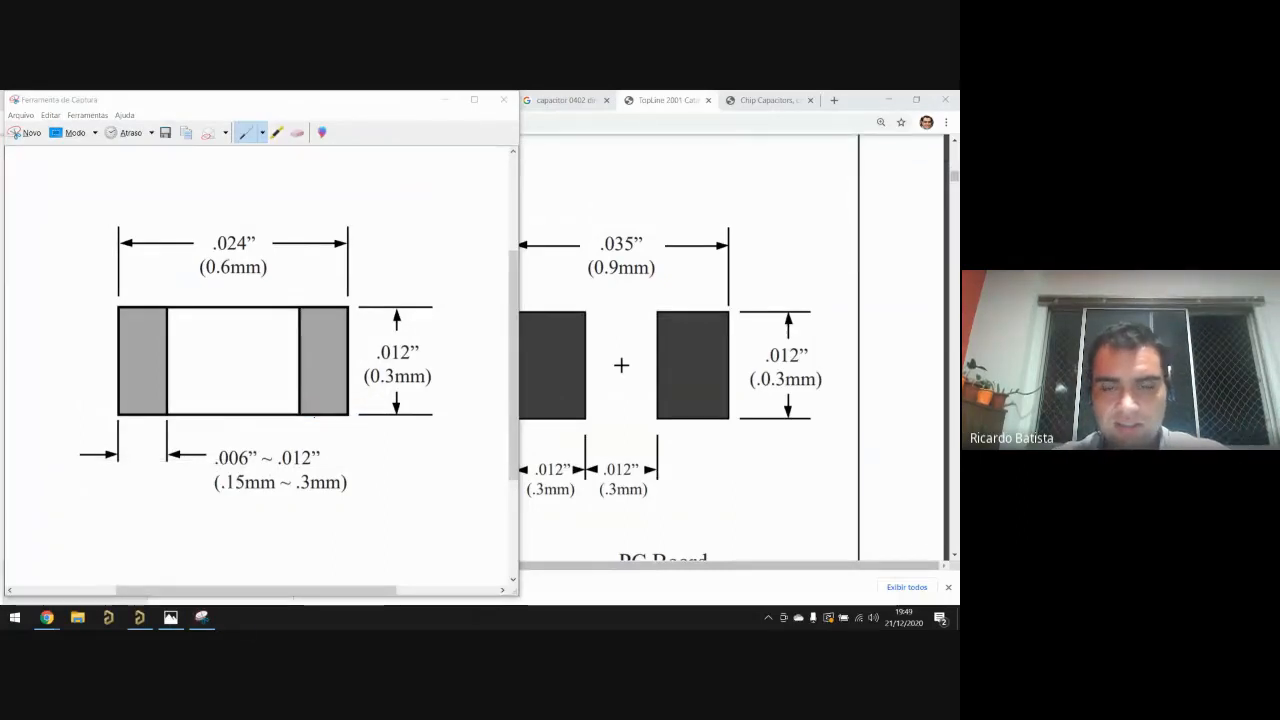
{"action": "key", "text": "ctrl+v"}
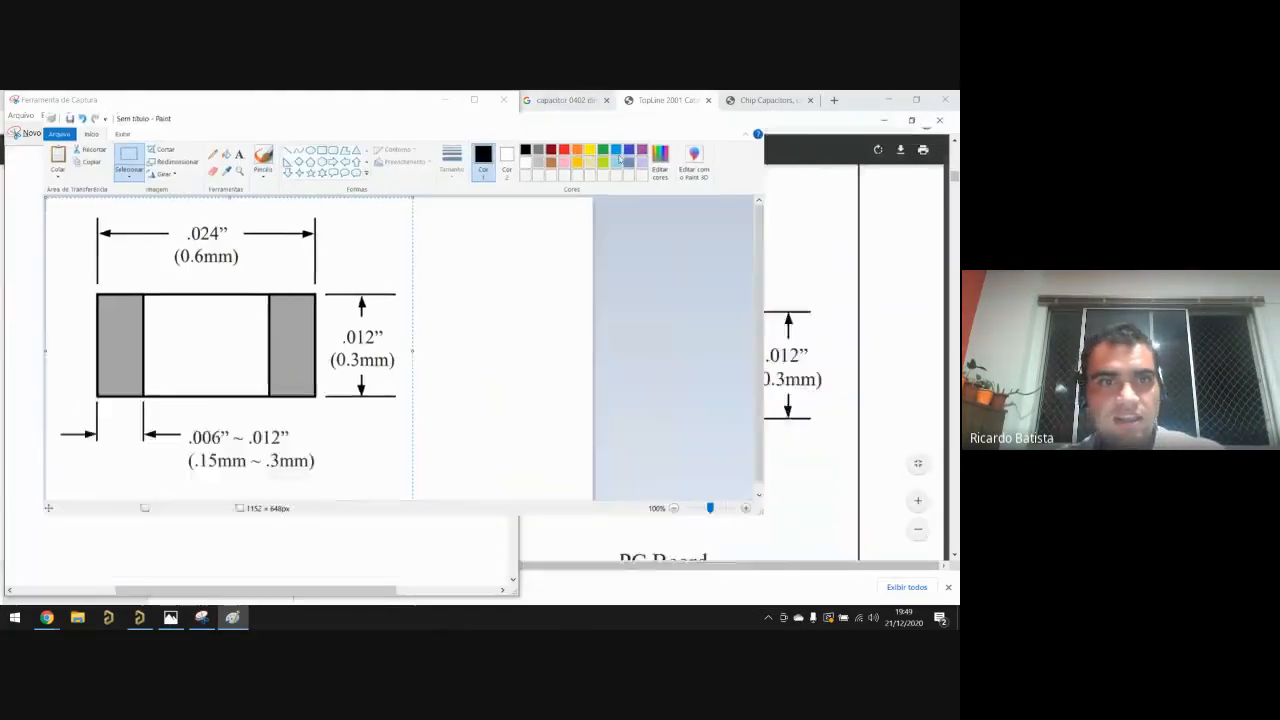
{"action": "scroll", "coordinate": [111, 237], "scroll_direction": "up", "scroll_amount": 2, "text": "ctrl"}
{"action": "scroll", "coordinate": [236, 293], "scroll_direction": "down", "scroll_amount": 2, "text": "ctrl"}
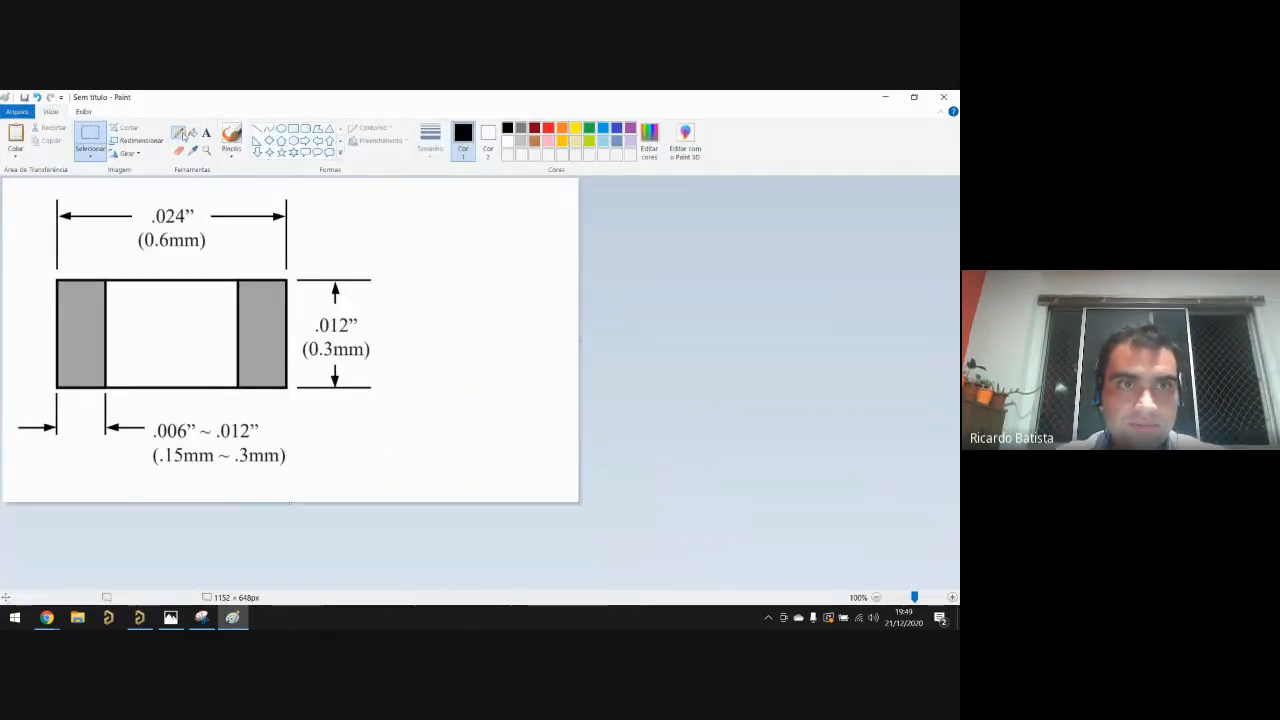
Step: Annotate the drawing in red: an X at the body centre, a line to the right edge, and a line above the gap between terminals
{"action": "left_click", "coordinate": [183, 133]}
{"action": "left_click", "coordinate": [548, 128]}
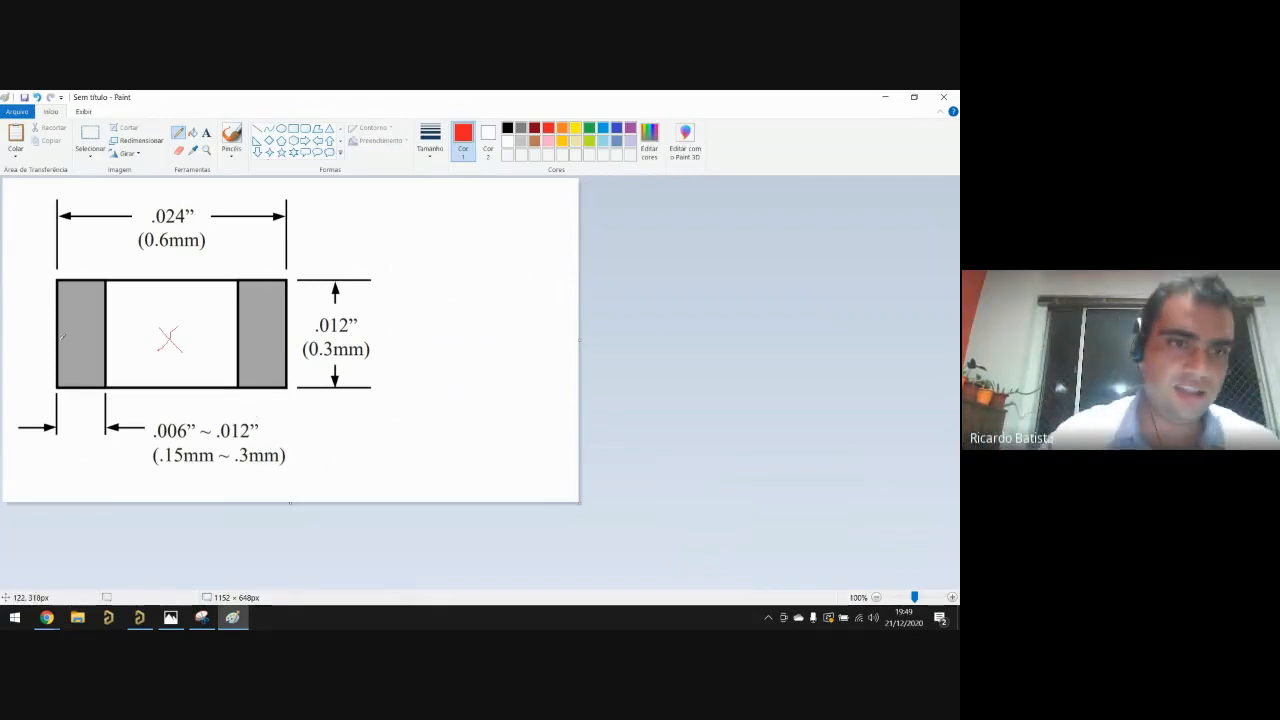
{"action": "left_click", "coordinate": [259, 131]}
{"action": "left_click_drag", "start_coordinate": [169, 338], "coordinate": [286, 338]}
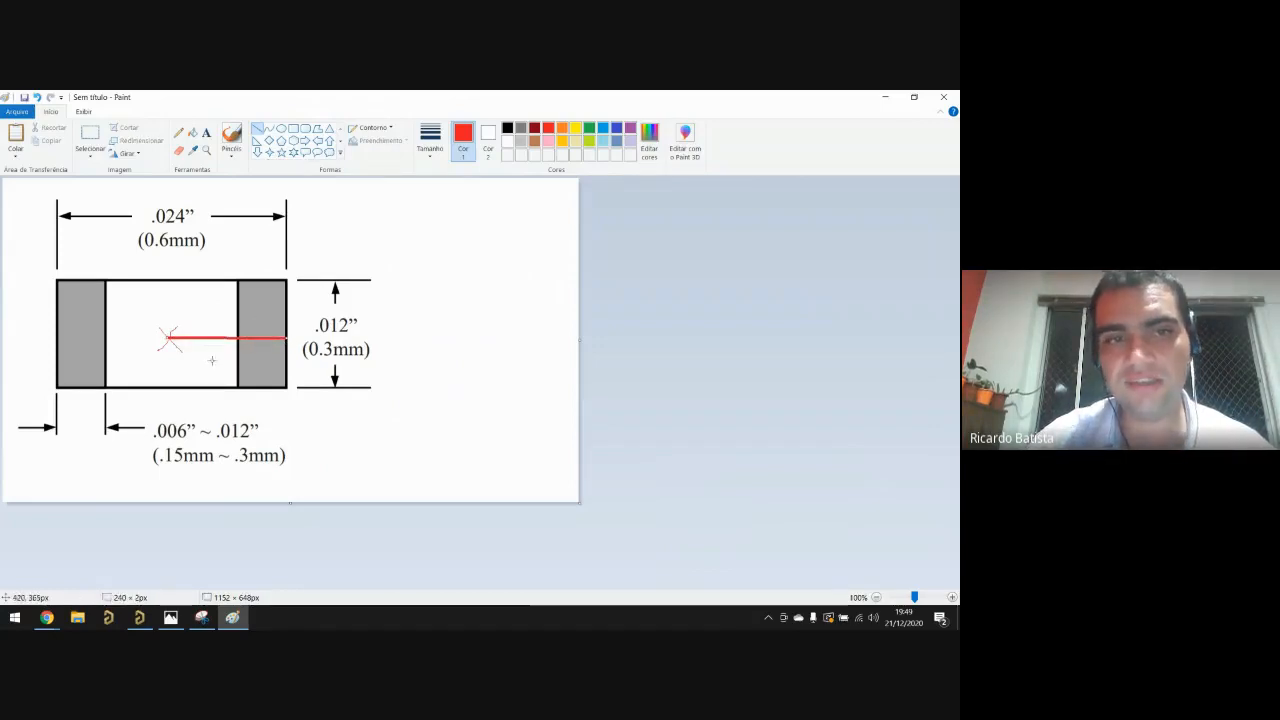
{"action": "left_click", "coordinate": [185, 367]}
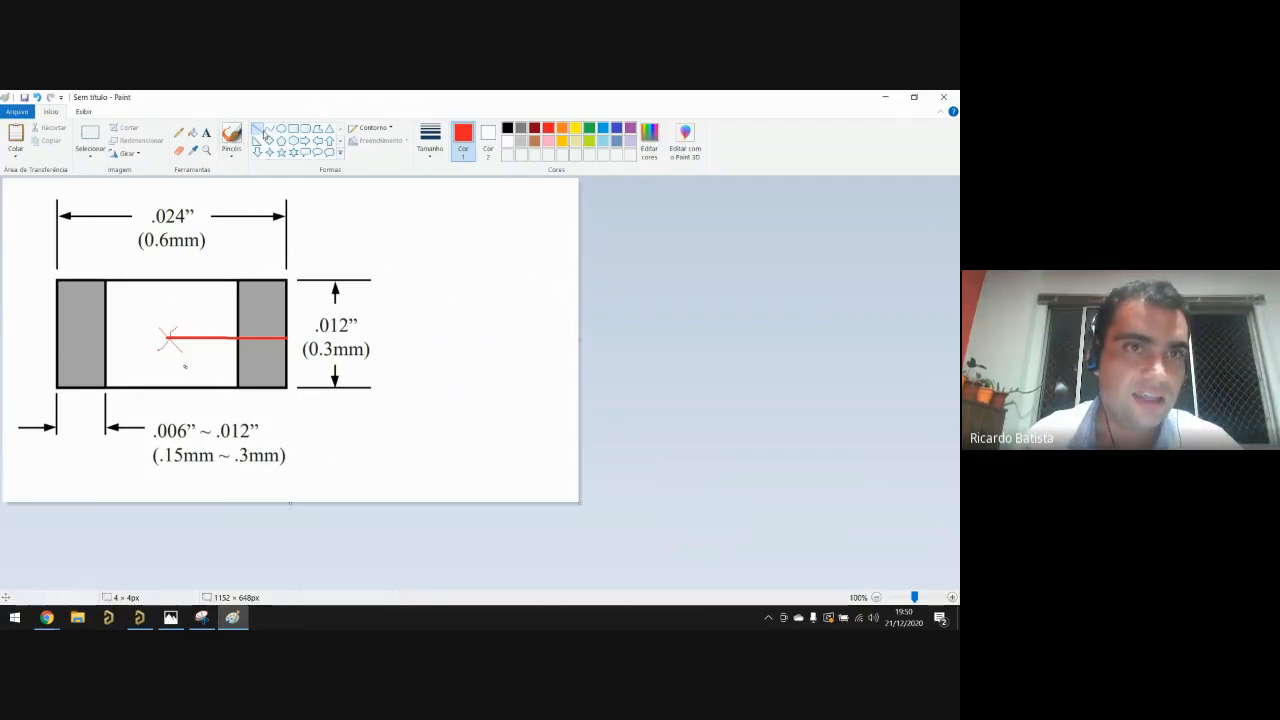
{"action": "left_click_drag", "start_coordinate": [105, 271], "coordinate": [237, 270]}
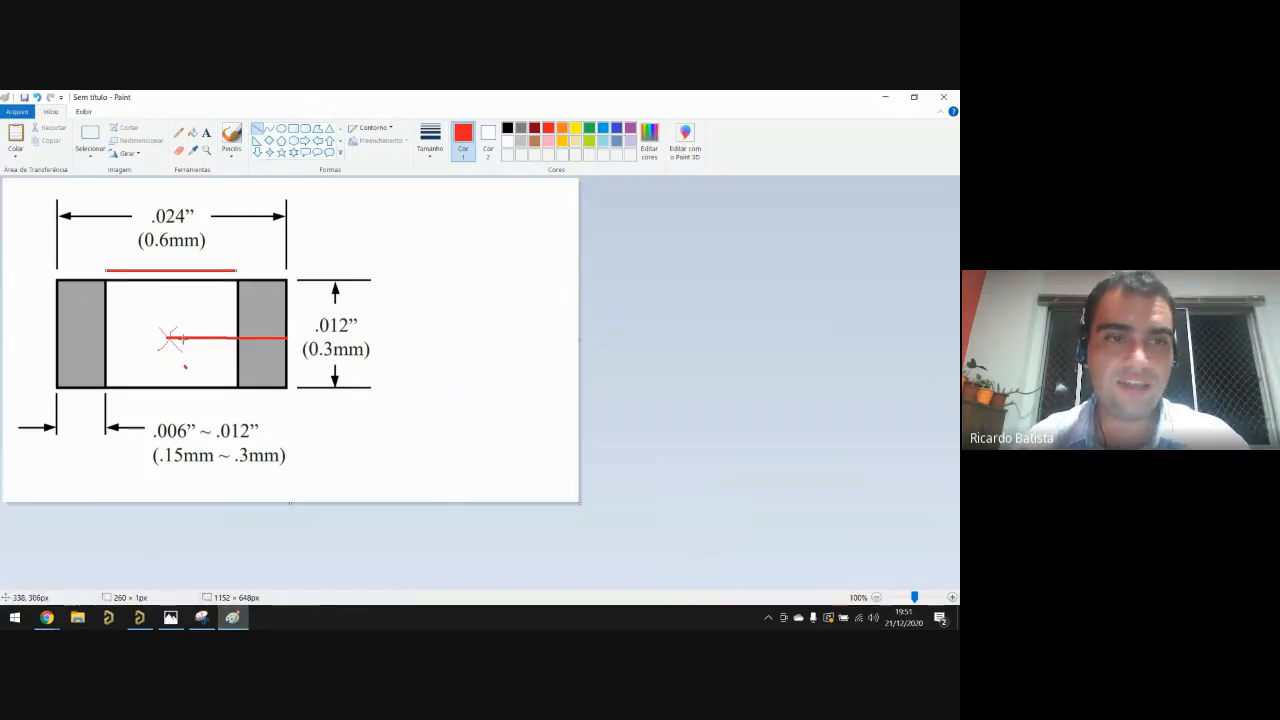
Step: Switch to Altium Designer and set the width of the Top Overlay track right of the CAP_AULA_2 origin to 0.2 mm
{"action": "left_click", "coordinate": [232, 617]}
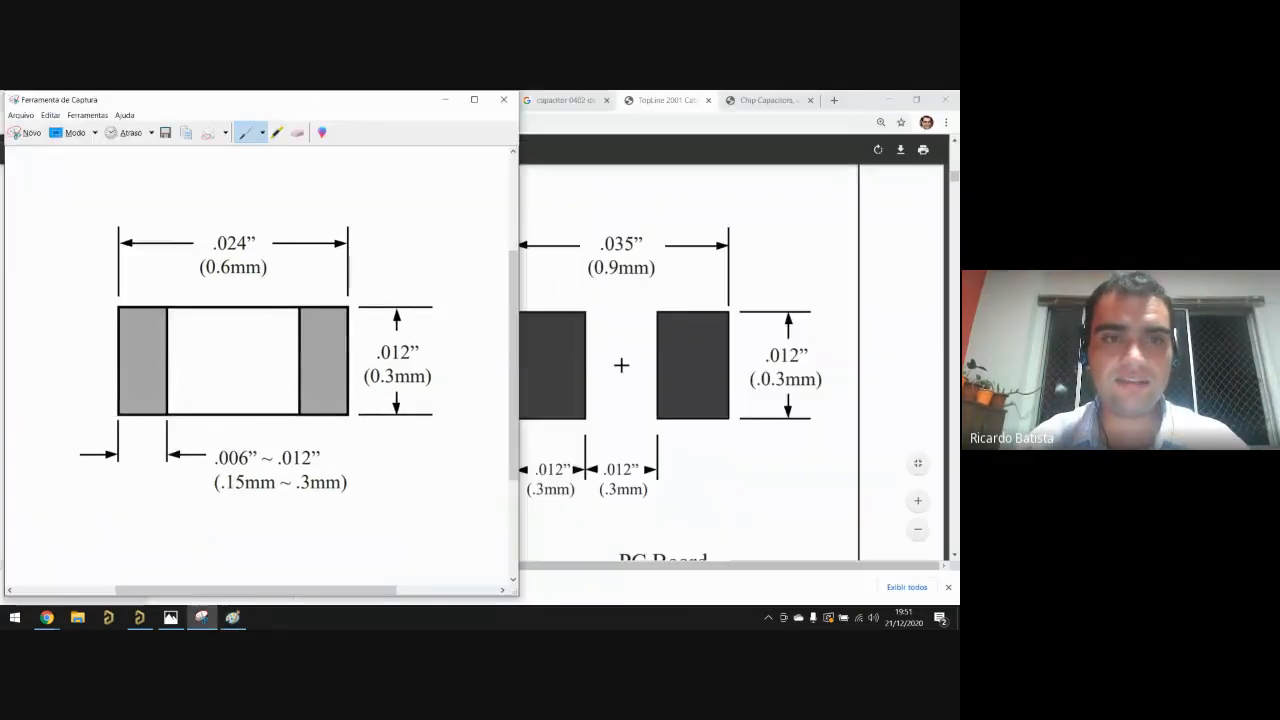
{"action": "left_click", "coordinate": [139, 617]}
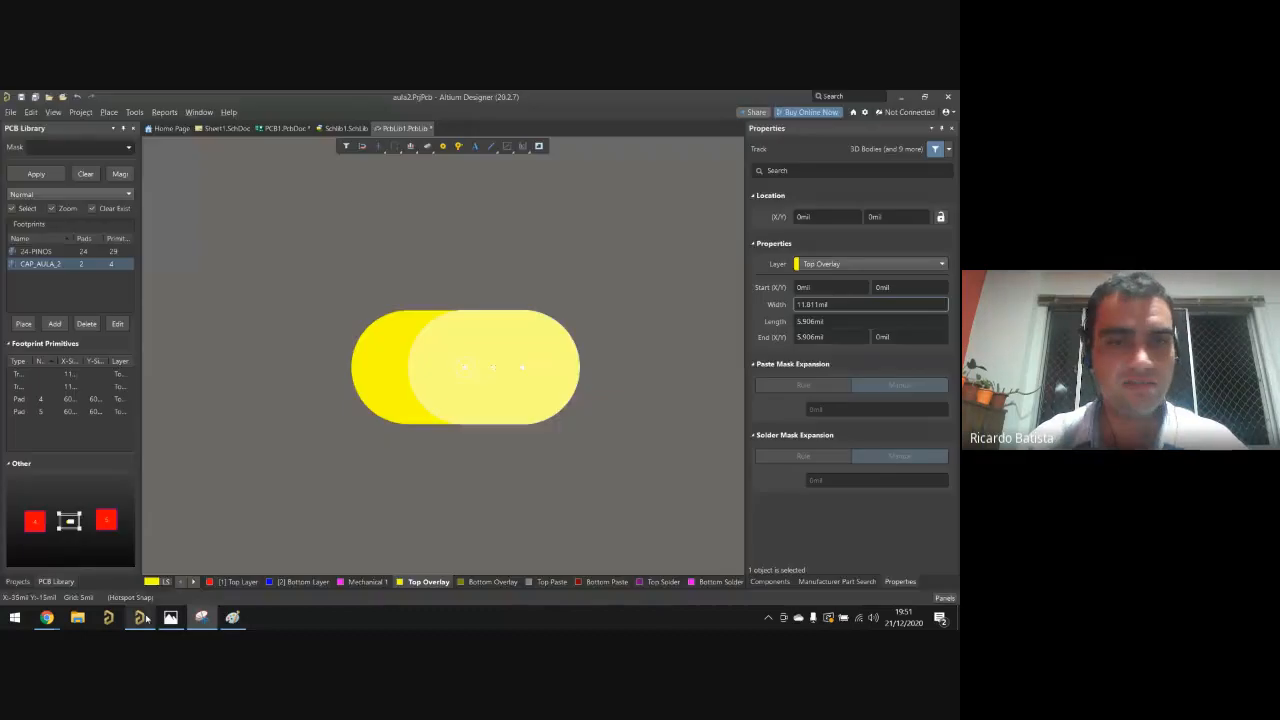
{"action": "left_click", "coordinate": [486, 366]}
{"action": "left_click", "coordinate": [537, 354]}
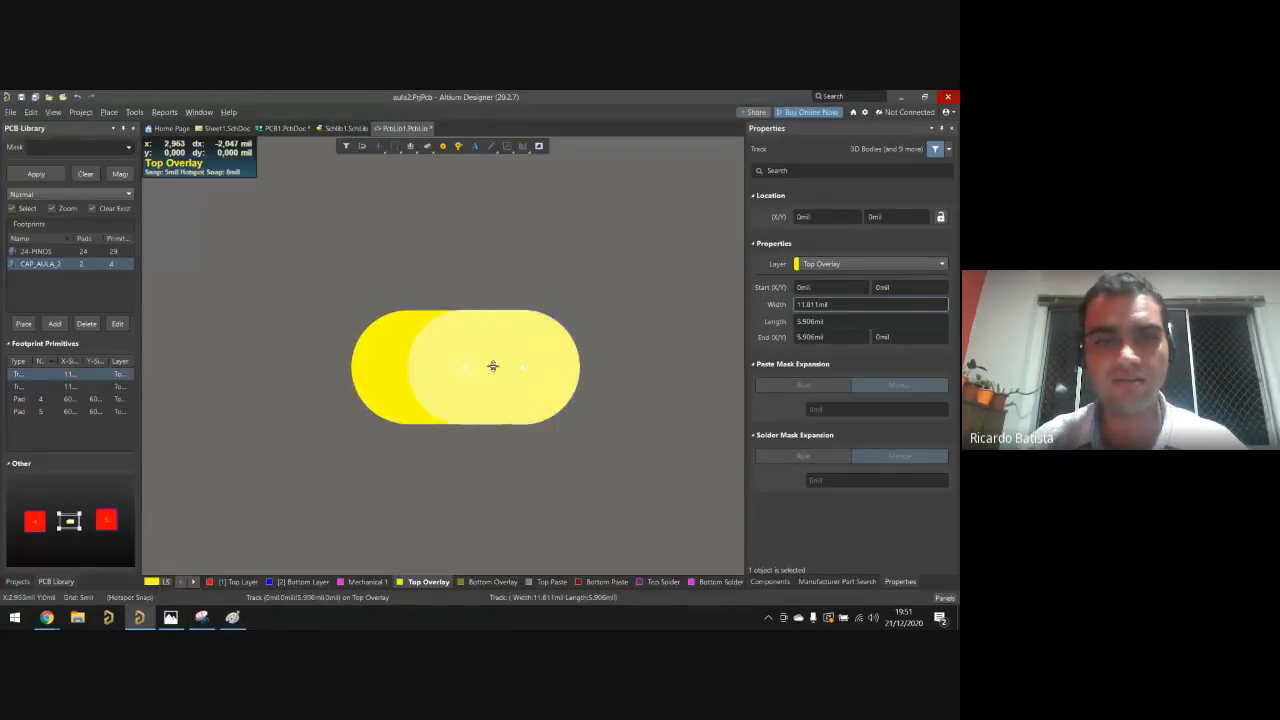
{"action": "double_click", "coordinate": [493, 366]}
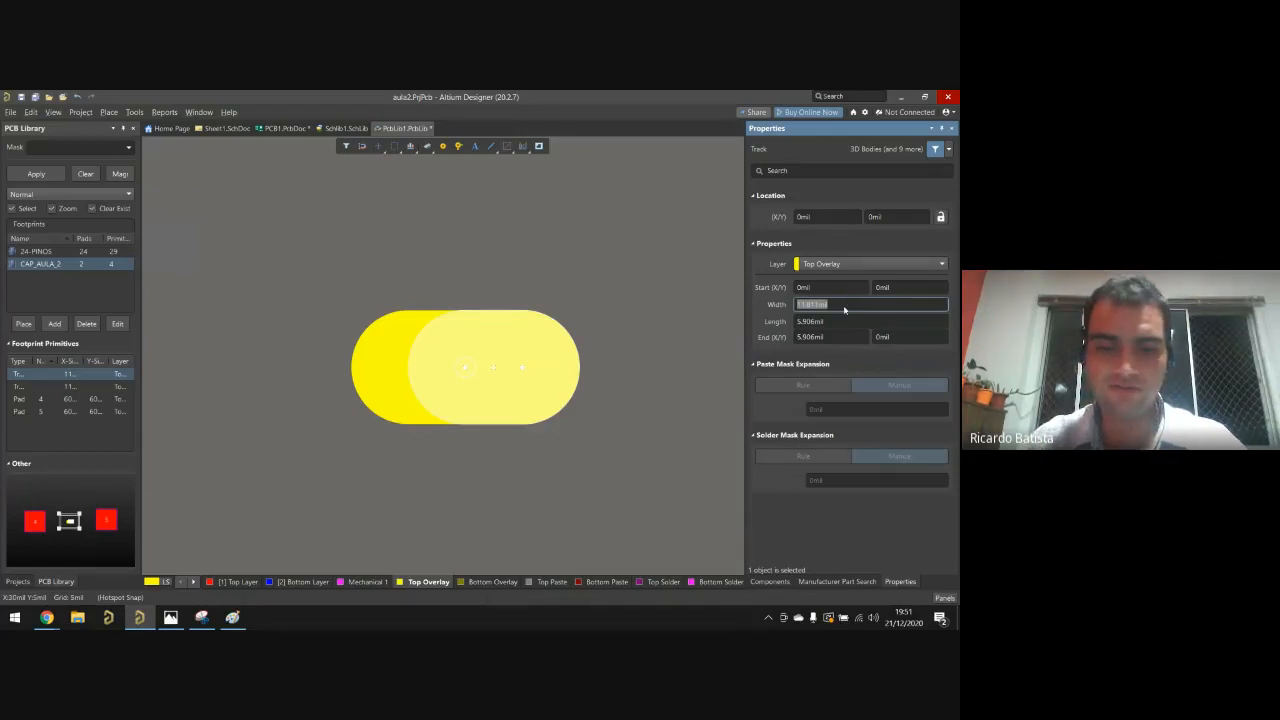
{"action": "type", "text": "0.2mm"}
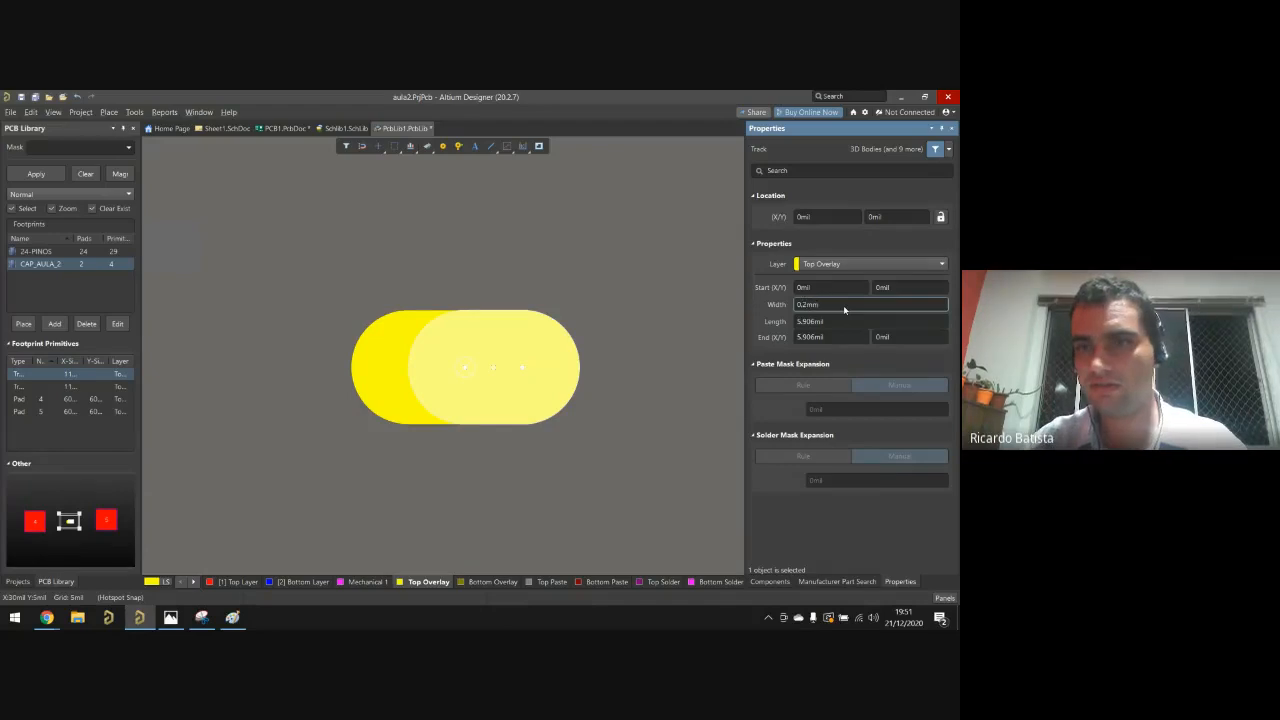
{"action": "key", "text": "Return"}
Step: Set the length of the Top Overlay track right of the origin to 0.2 mm
{"action": "left_click", "coordinate": [378, 369]}
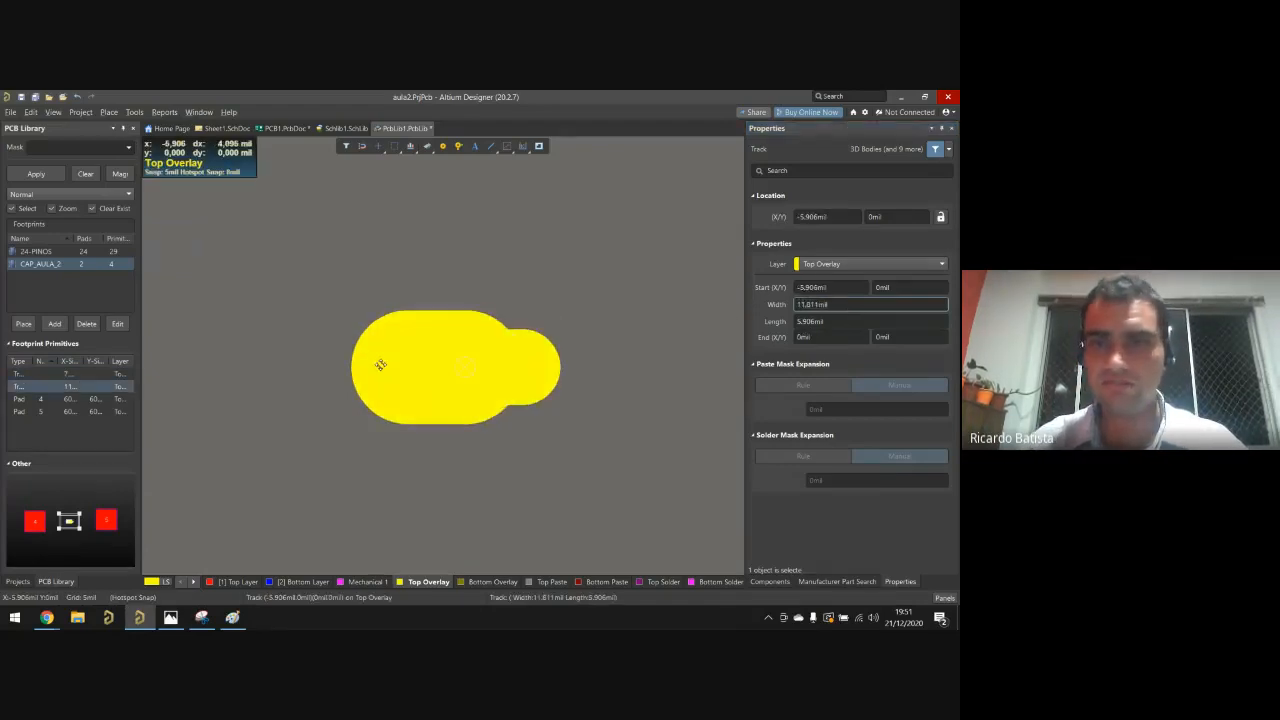
{"action": "left_click", "coordinate": [546, 356]}
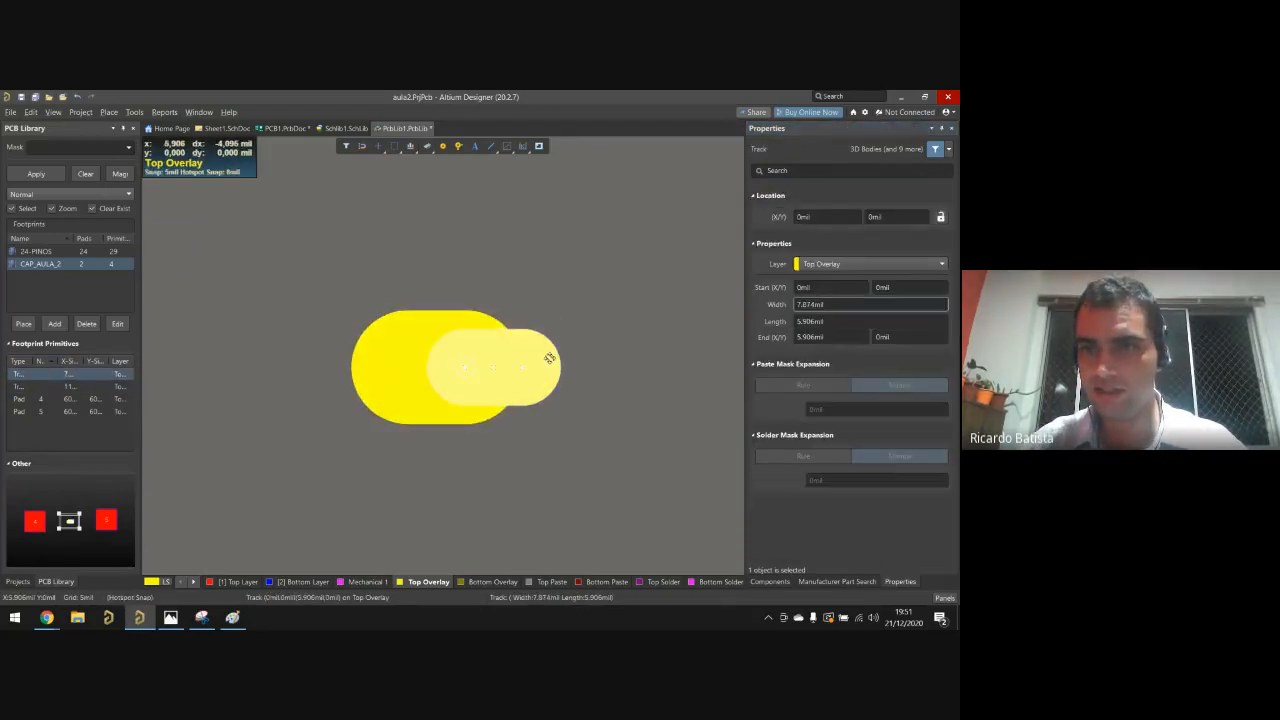
{"action": "left_click", "coordinate": [829, 320]}
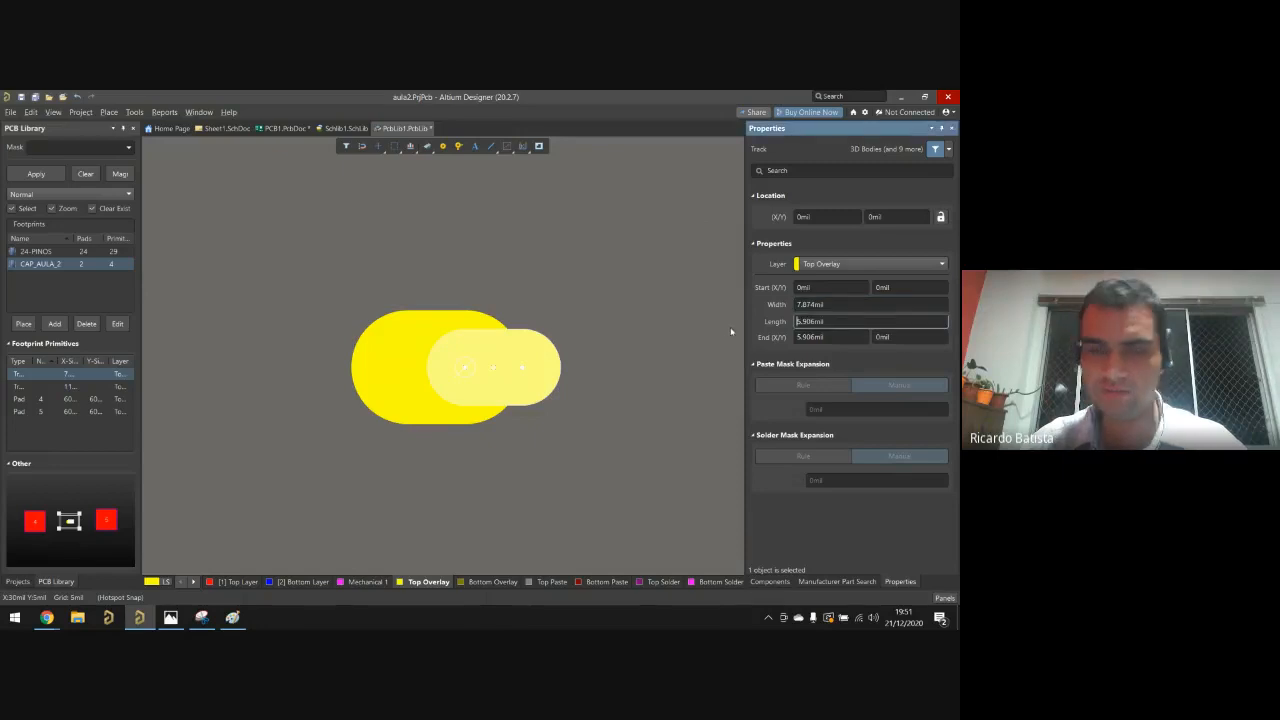
{"action": "double_click", "coordinate": [883, 323]}
{"action": "type", "text": "0.2mm"}
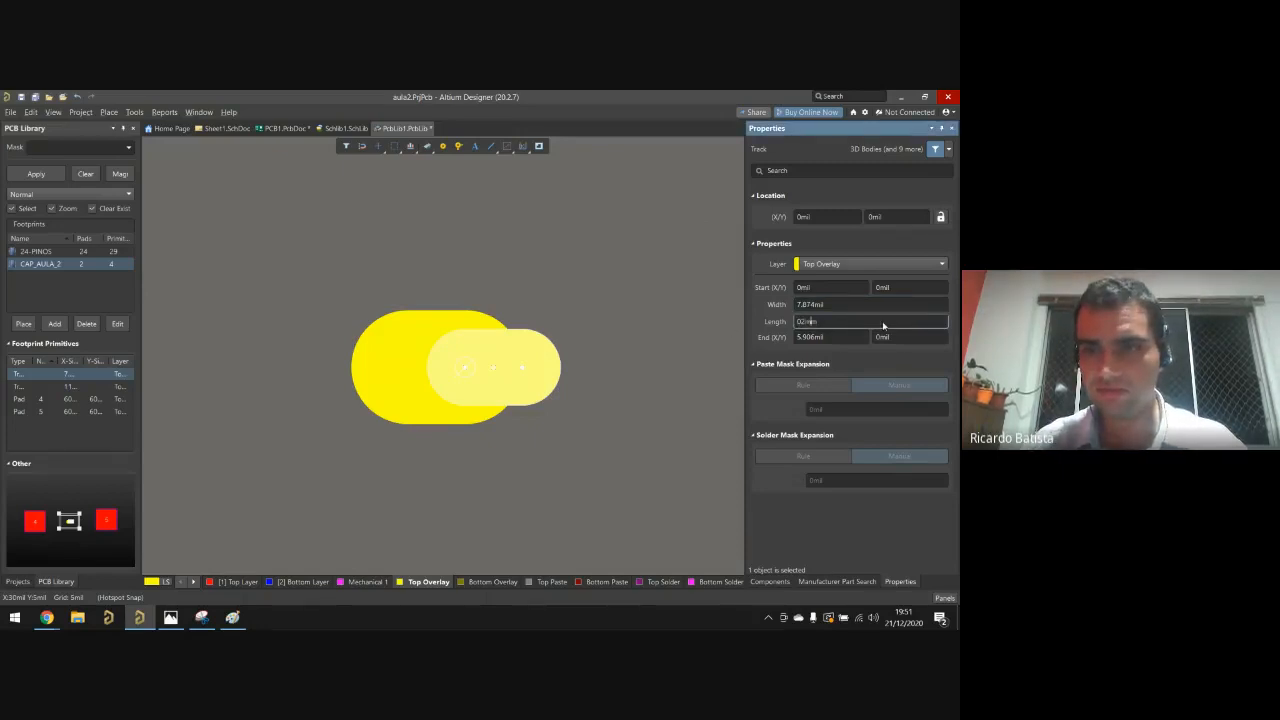
{"action": "type", "text": "."}
{"action": "key", "text": "Return"}
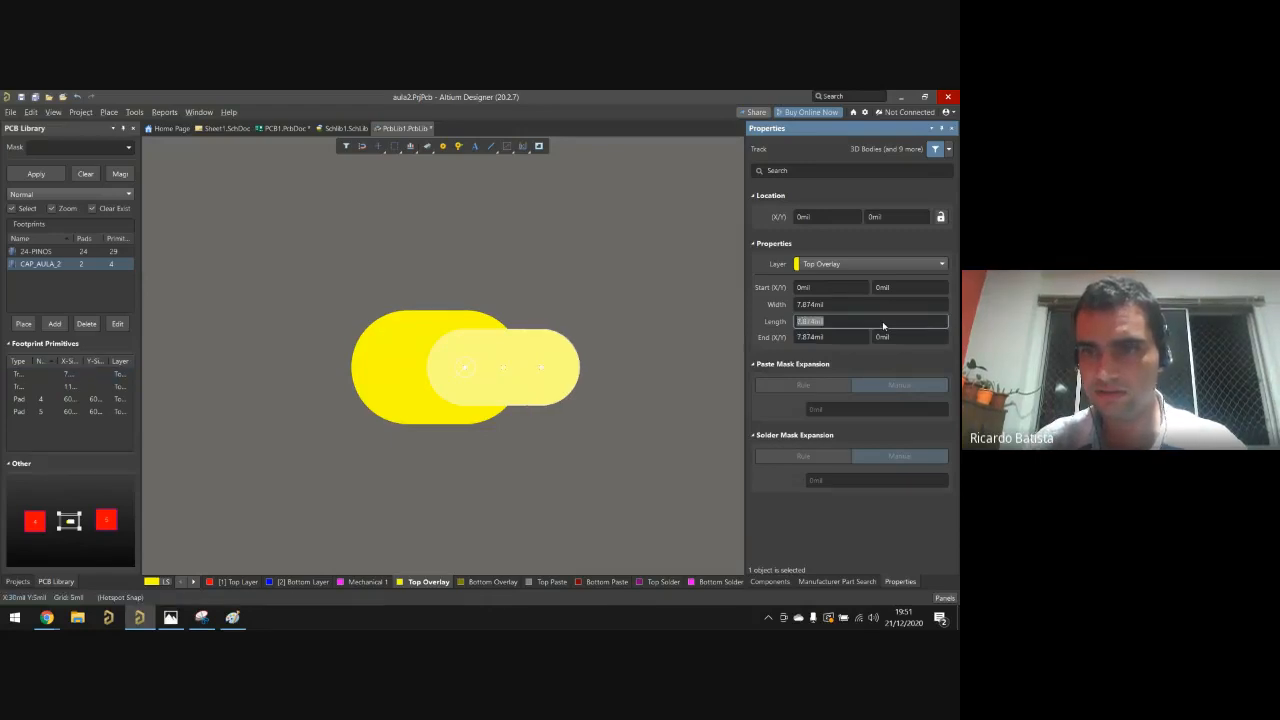
Step: Set both the length and the width of the Top Overlay track starting left of the origin to 0.2 mm
{"action": "left_click", "coordinate": [389, 400]}
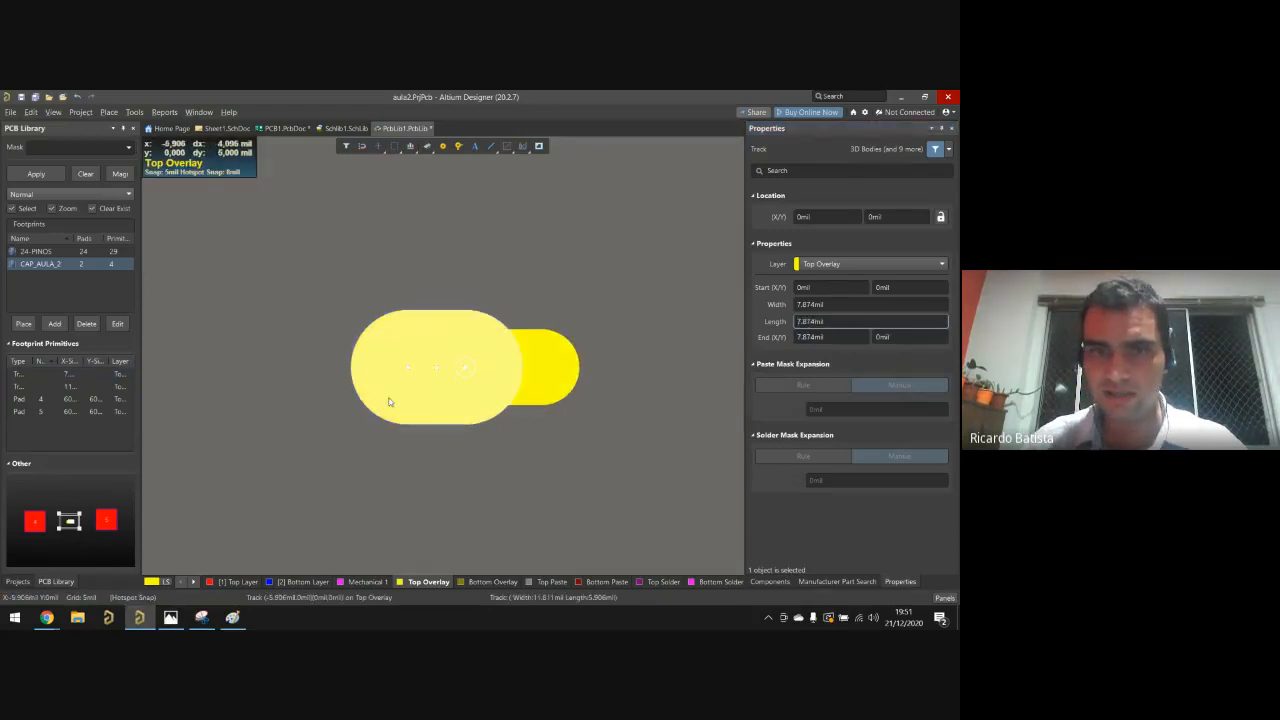
{"action": "double_click", "coordinate": [825, 321]}
{"action": "type", "text": "02"}
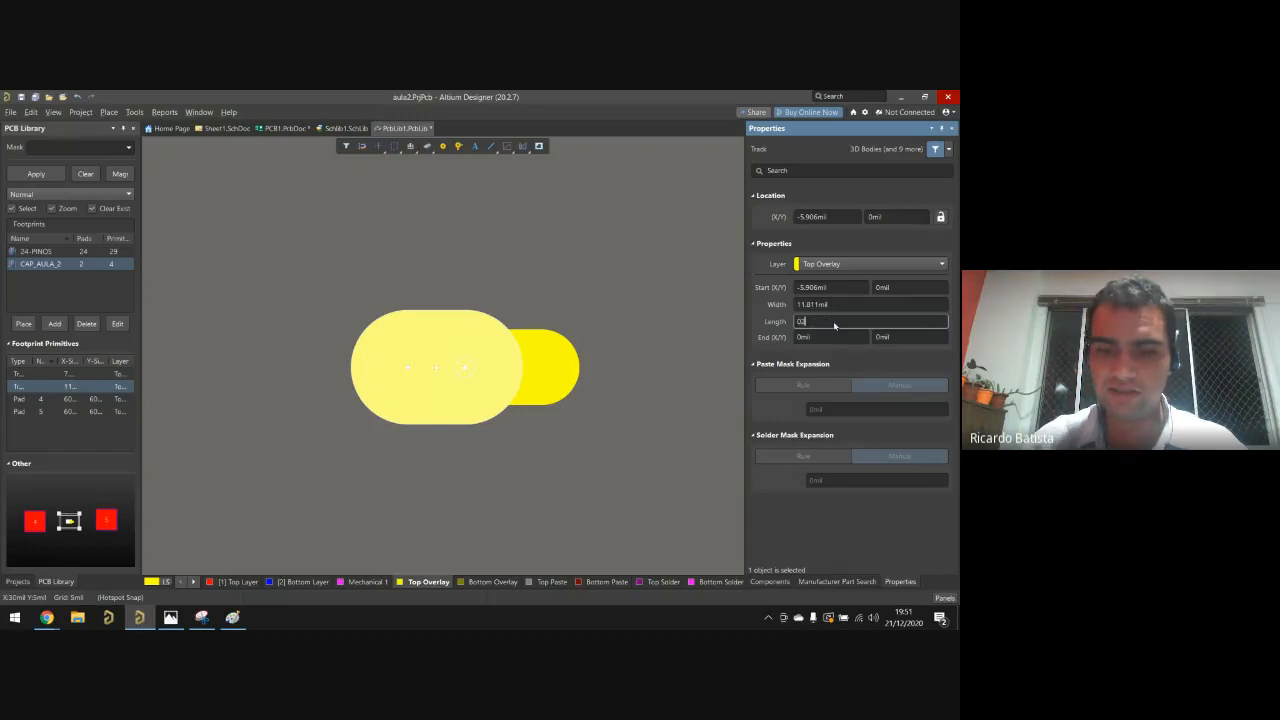
{"action": "key", "text": "BackSpace"}
{"action": "key", "text": "BackSpace"}
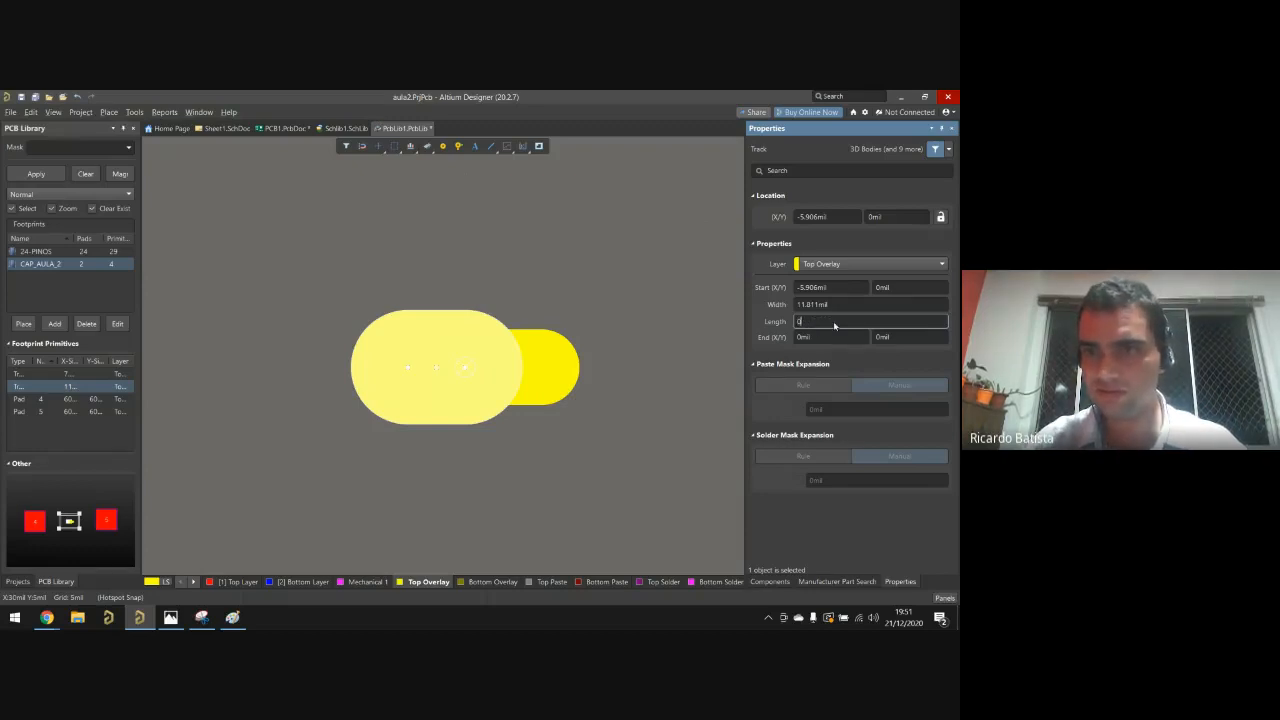
{"action": "key", "text": "Return"}
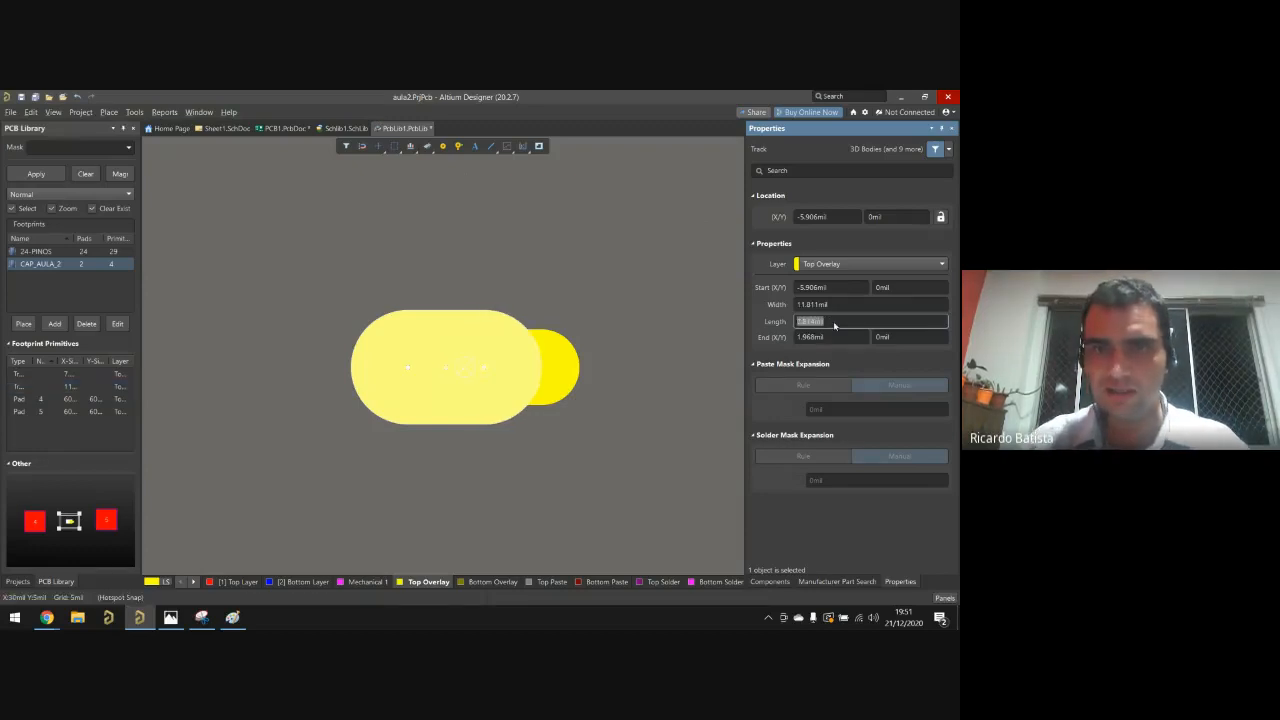
{"action": "left_click_drag", "start_coordinate": [838, 304], "coordinate": [737, 304]}
{"action": "type", "text": "0.2mm"}
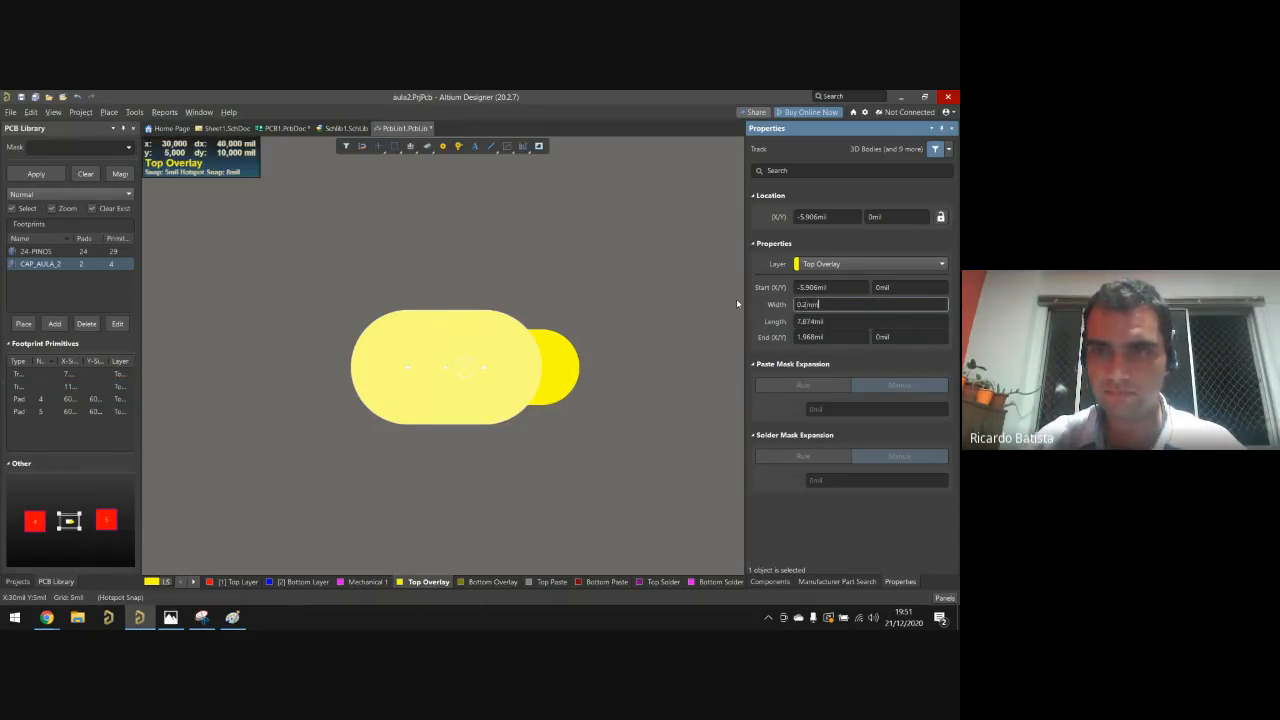
{"action": "key", "text": "Return"}
{"action": "left_click", "coordinate": [665, 309]}
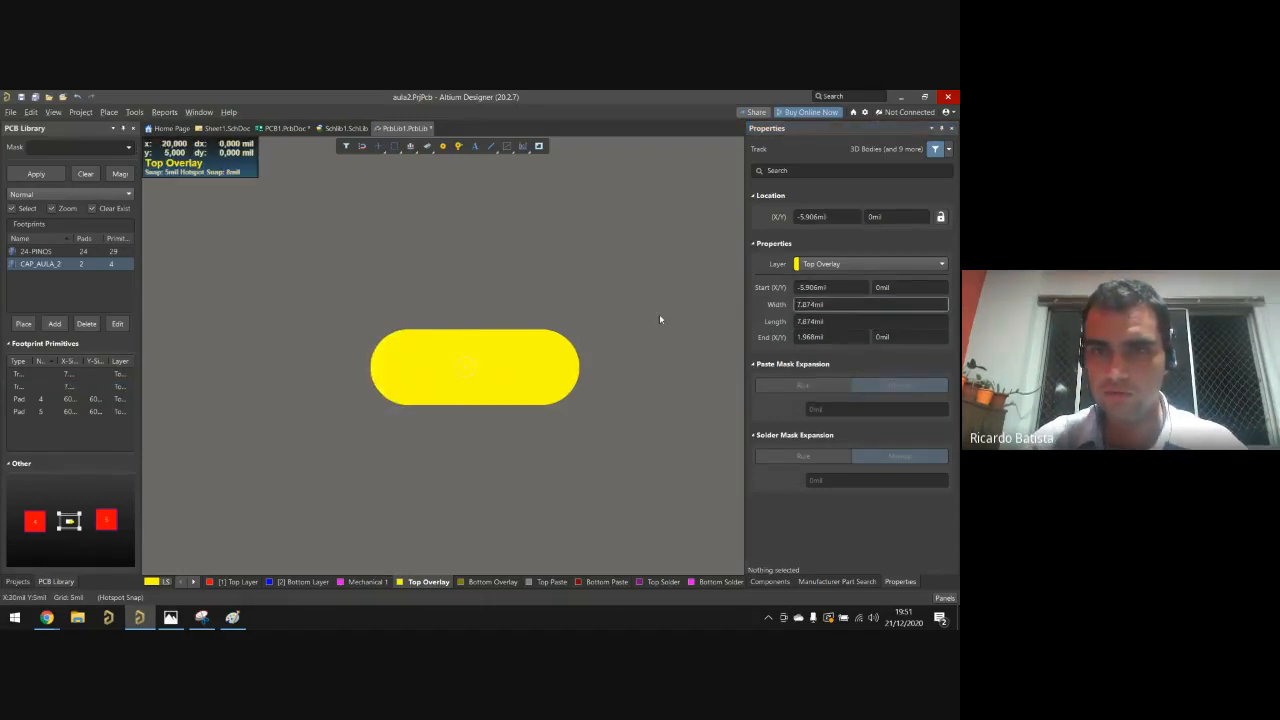
Step: Inspect pad 4 and check the terminal dimensions in the capacitor drawing
{"action": "scroll", "coordinate": [628, 370], "scroll_direction": "down", "scroll_amount": 2, "text": "ctrl"}
{"action": "scroll", "coordinate": [624, 372], "scroll_direction": "down", "scroll_amount": 7, "text": "ctrl"}
{"action": "scroll", "coordinate": [503, 396], "scroll_direction": "down", "scroll_amount": 2, "text": "ctrl"}
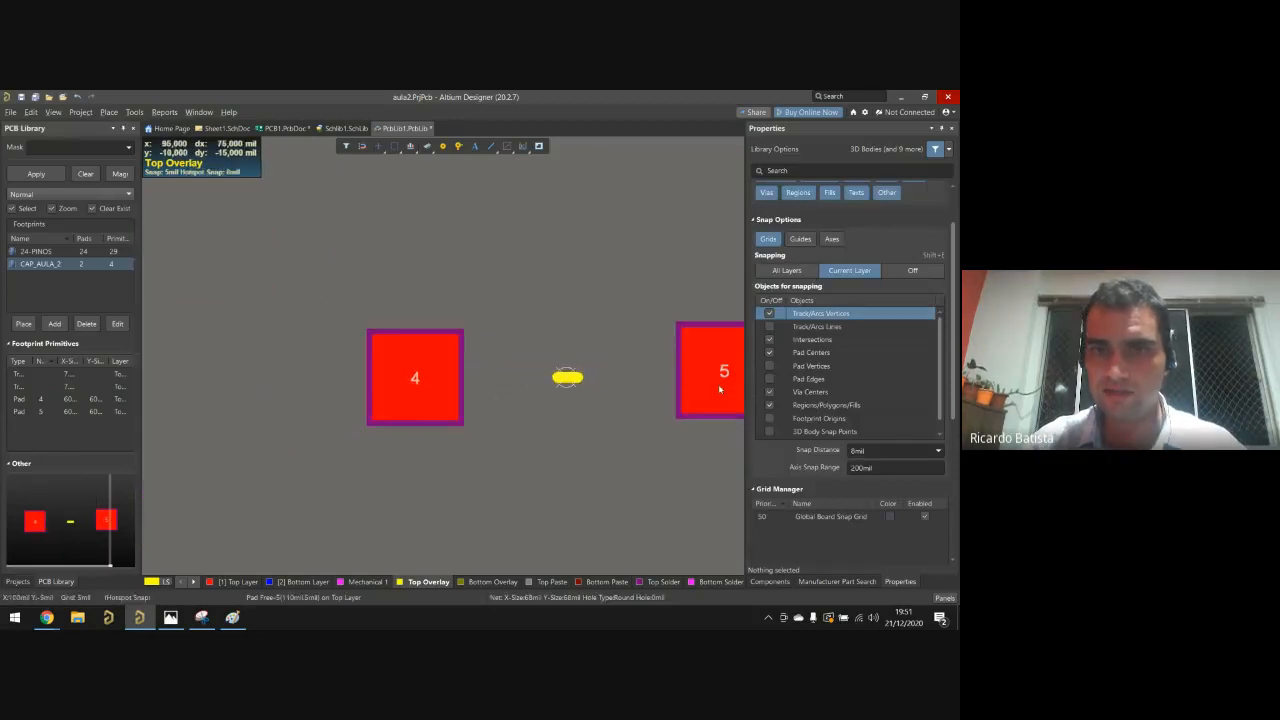
{"action": "scroll", "coordinate": [722, 389], "scroll_direction": "up", "scroll_amount": 2, "text": "ctrl"}
{"action": "left_click", "coordinate": [350, 338]}
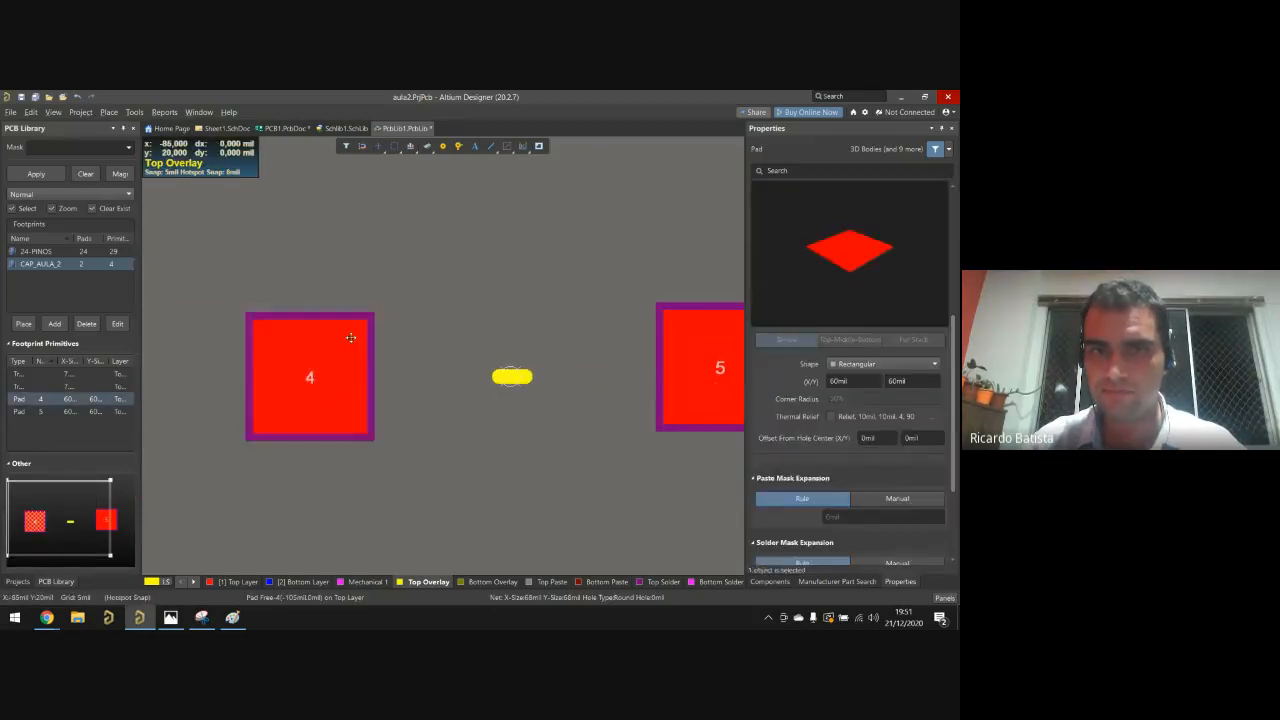
{"action": "double_click", "coordinate": [351, 339]}
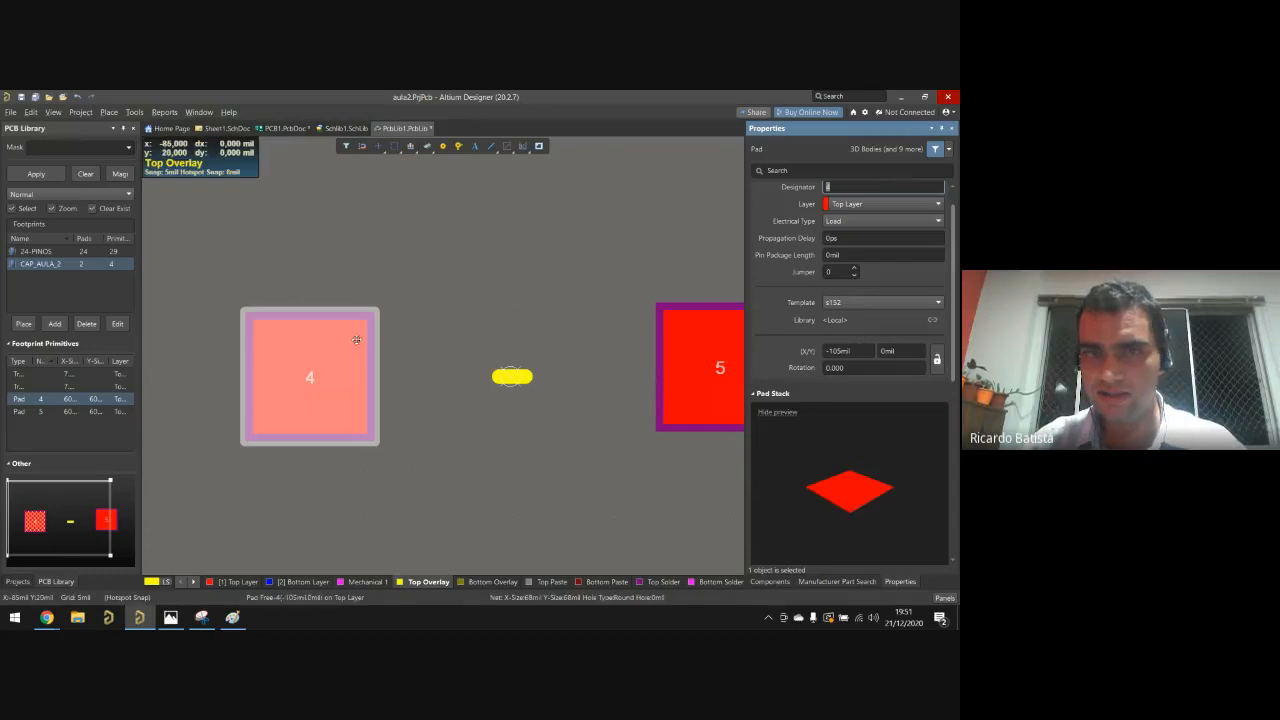
{"action": "left_click", "coordinate": [445, 309]}
{"action": "key", "text": "alt+Tab"}
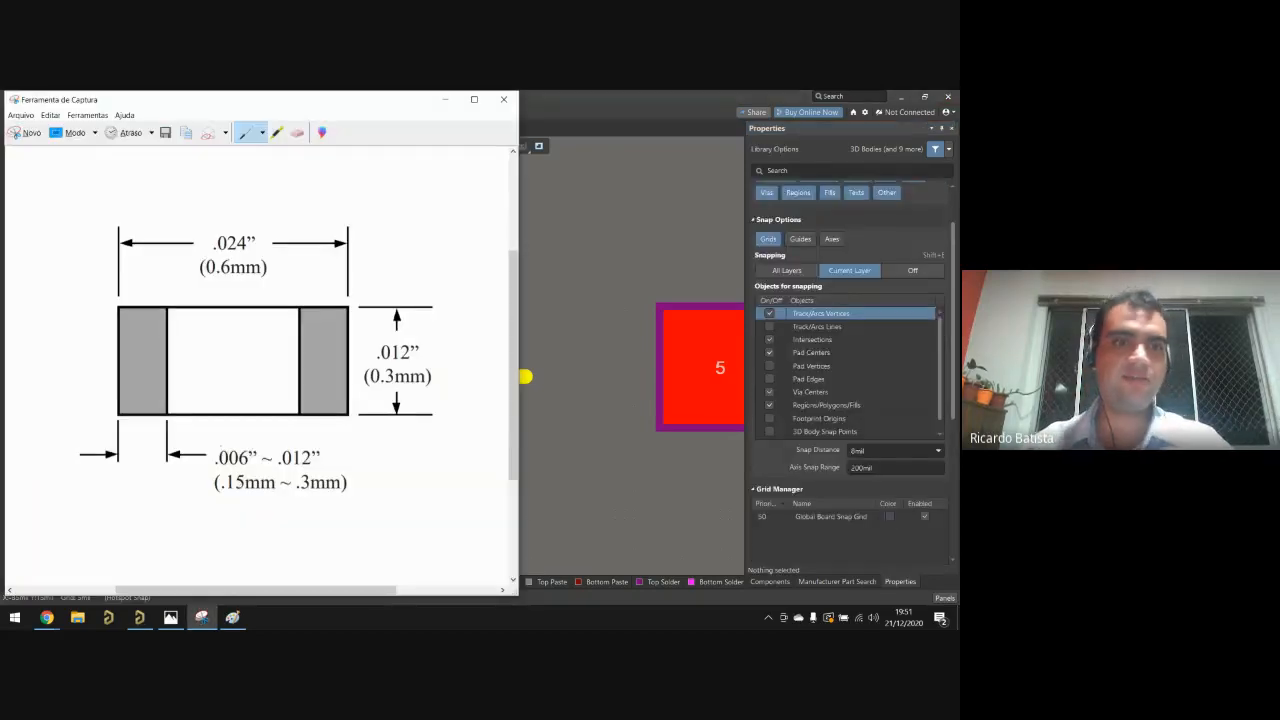
{"action": "key", "text": "alt+Tab"}
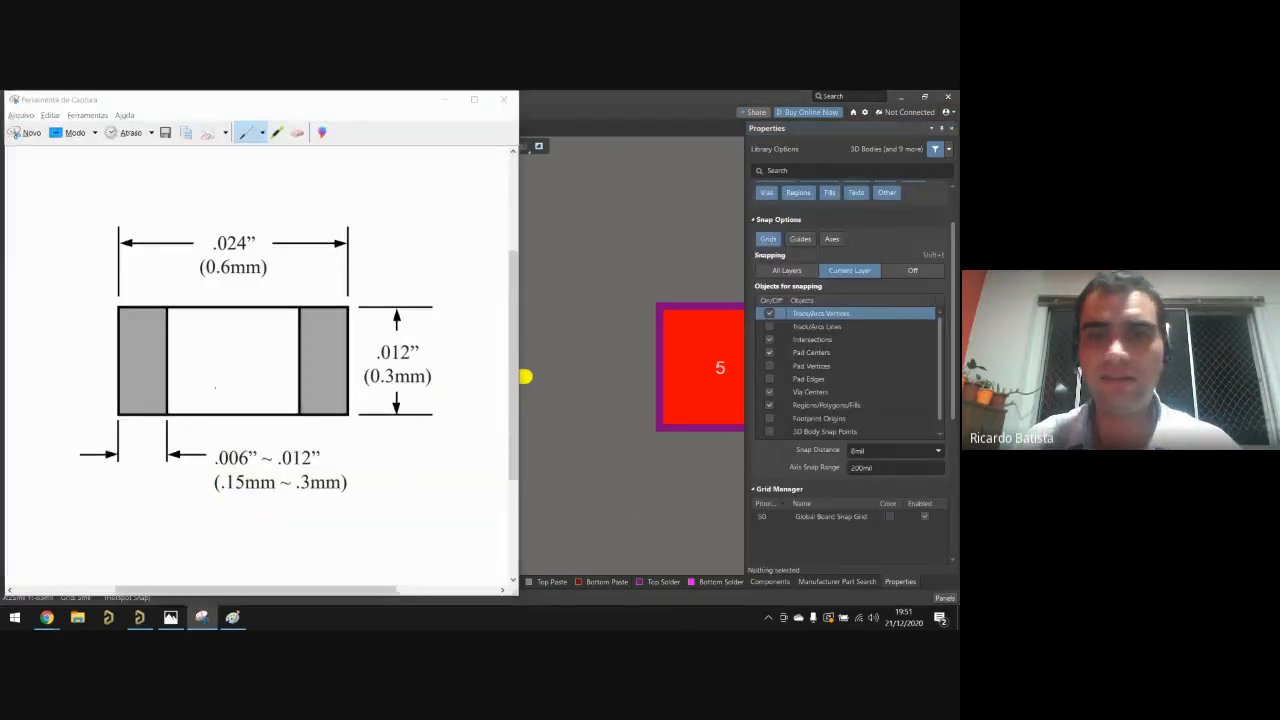
Step: Set the X size of rectangular pad 4 to 0.15 mm
{"action": "left_click", "coordinate": [247, 337]}
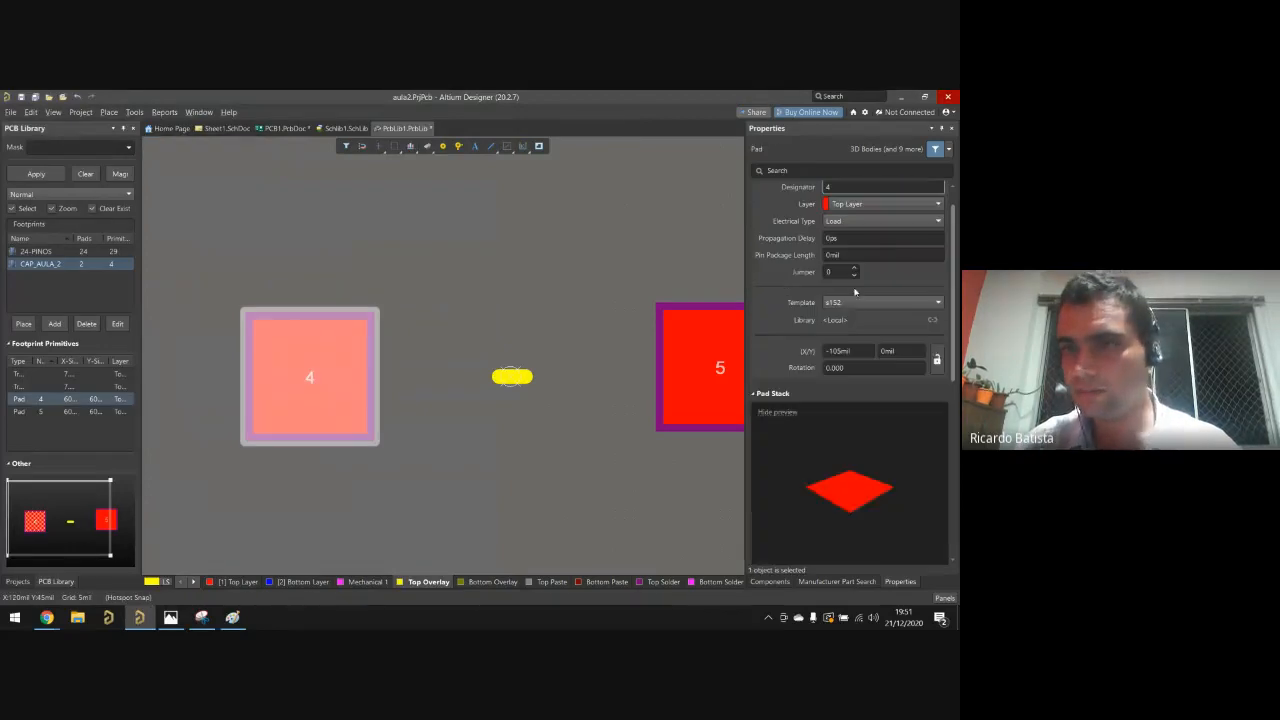
{"action": "scroll", "coordinate": [829, 290], "scroll_direction": "up", "scroll_amount": 1}
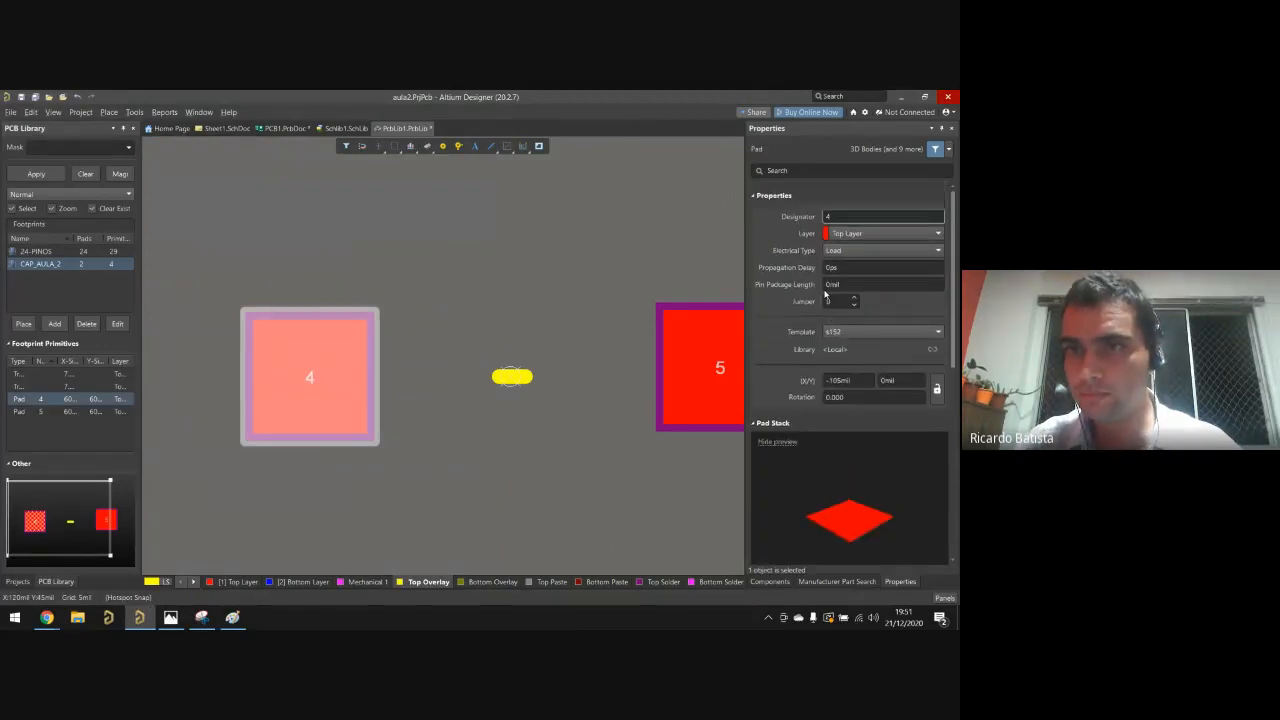
{"action": "scroll", "coordinate": [855, 337], "scroll_direction": "down", "scroll_amount": 2}
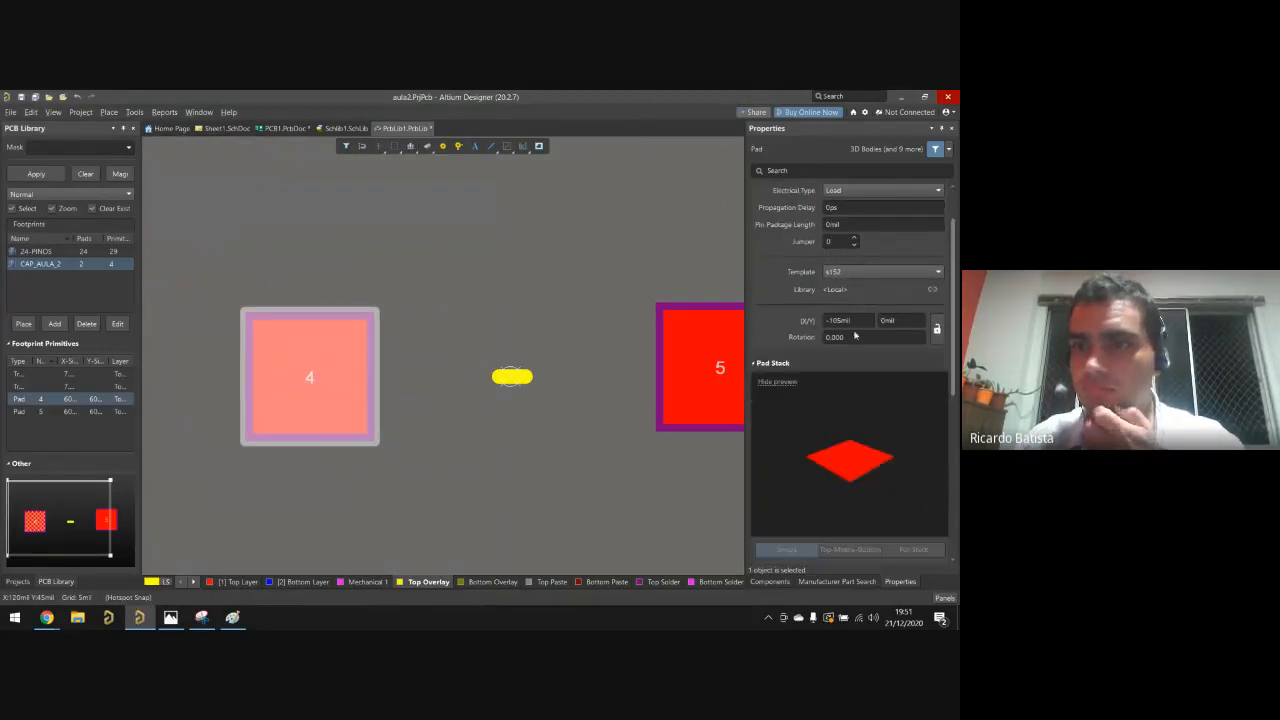
{"action": "scroll", "coordinate": [851, 325], "scroll_direction": "down", "scroll_amount": 8}
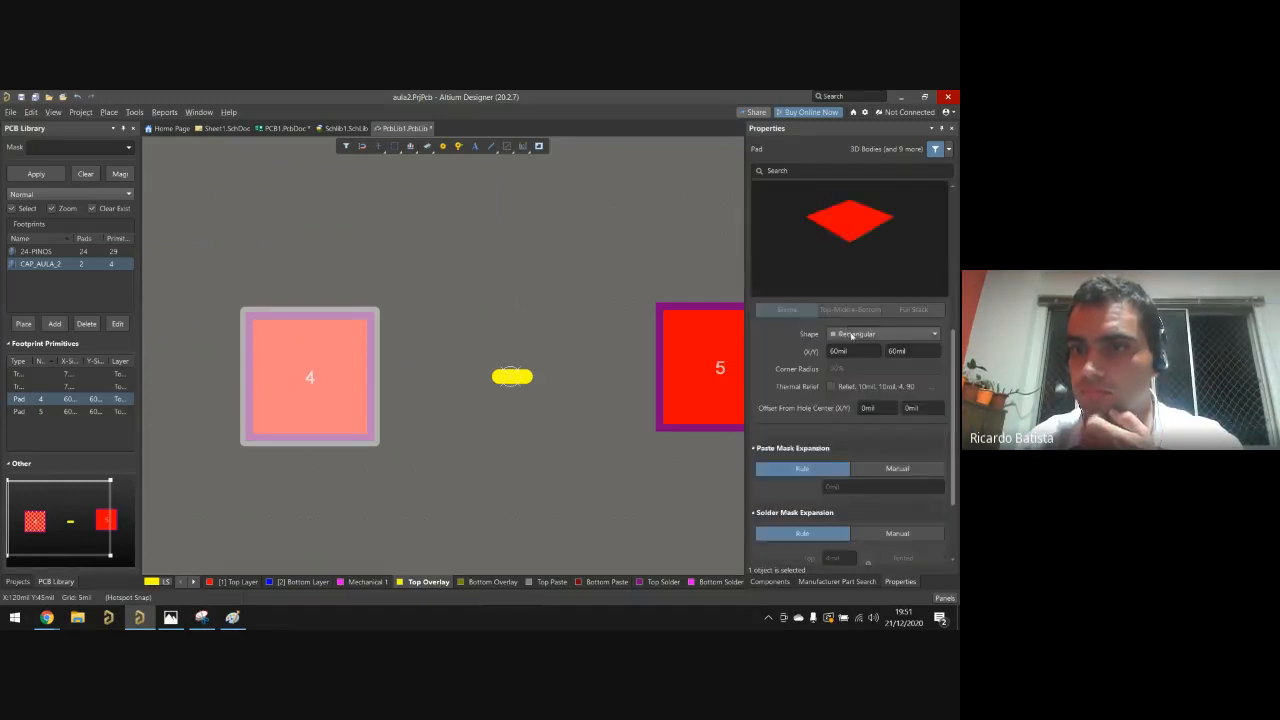
{"action": "left_click", "coordinate": [859, 350]}
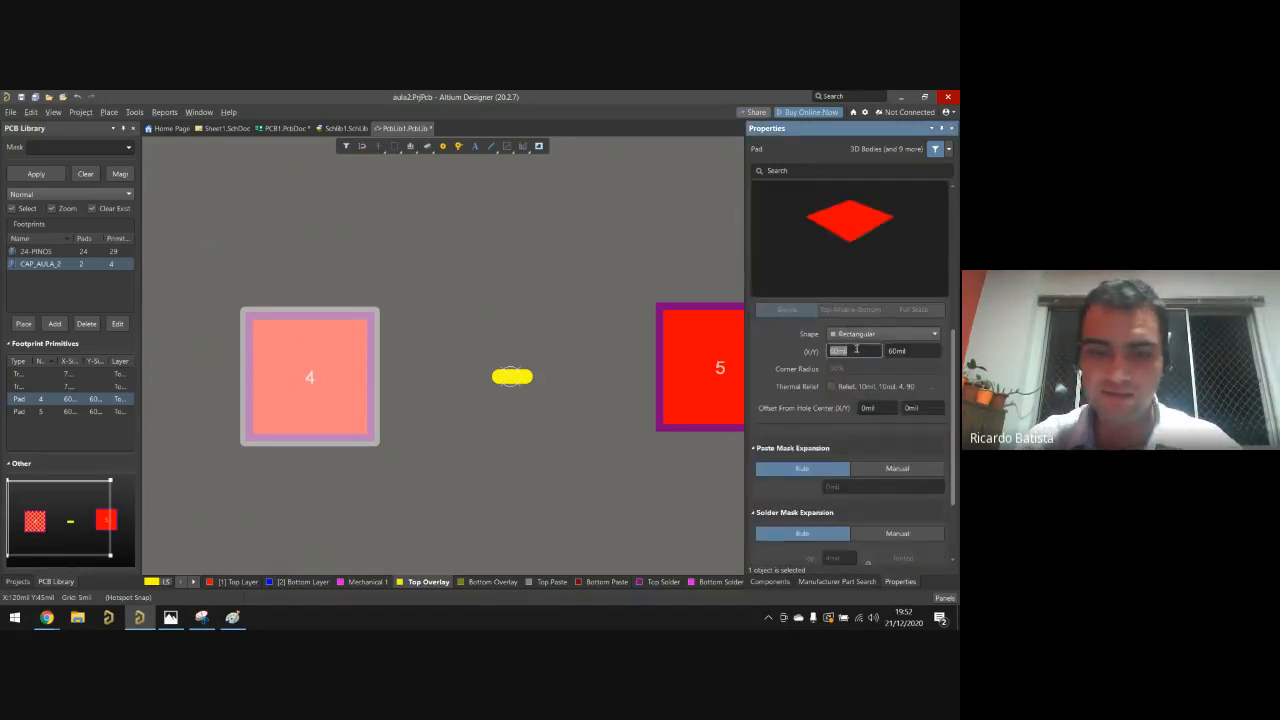
{"action": "type", "text": "0.15mm"}
{"action": "key", "text": "Return"}
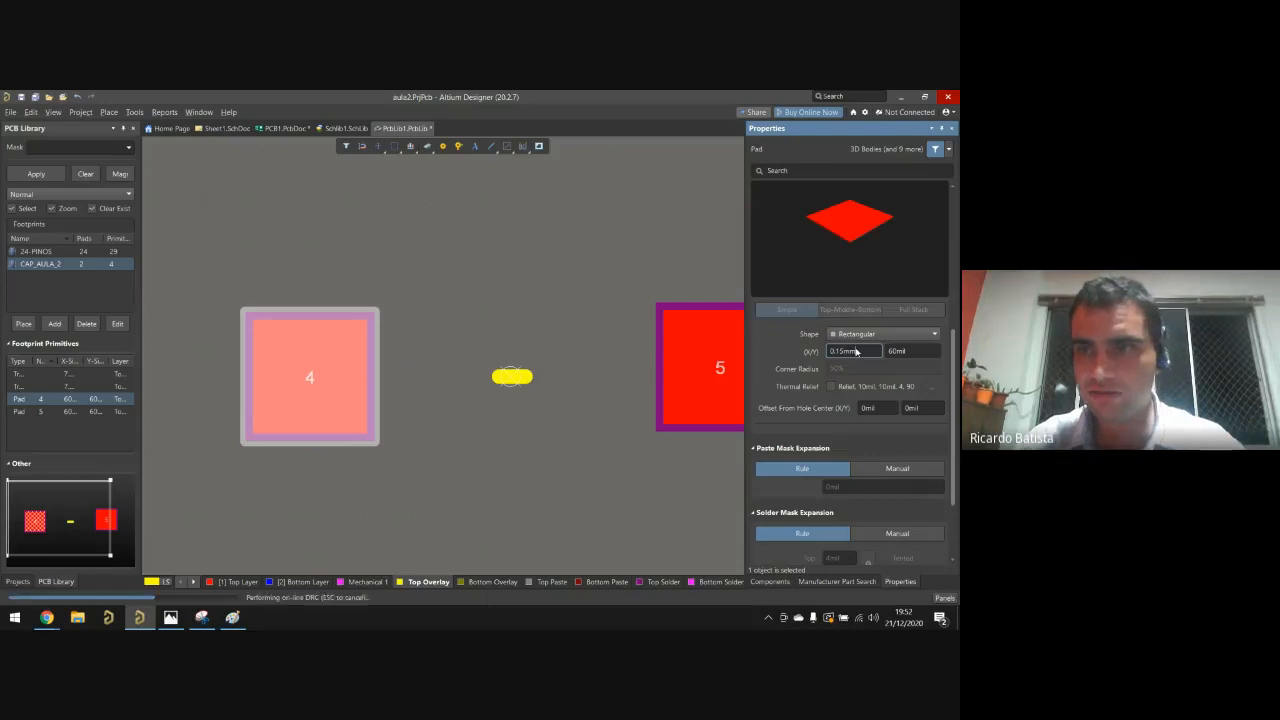
Step: Set pad 4's Y size to 0.6 mm
{"action": "left_click", "coordinate": [894, 351]}
{"action": "type", "text": "0.6"}
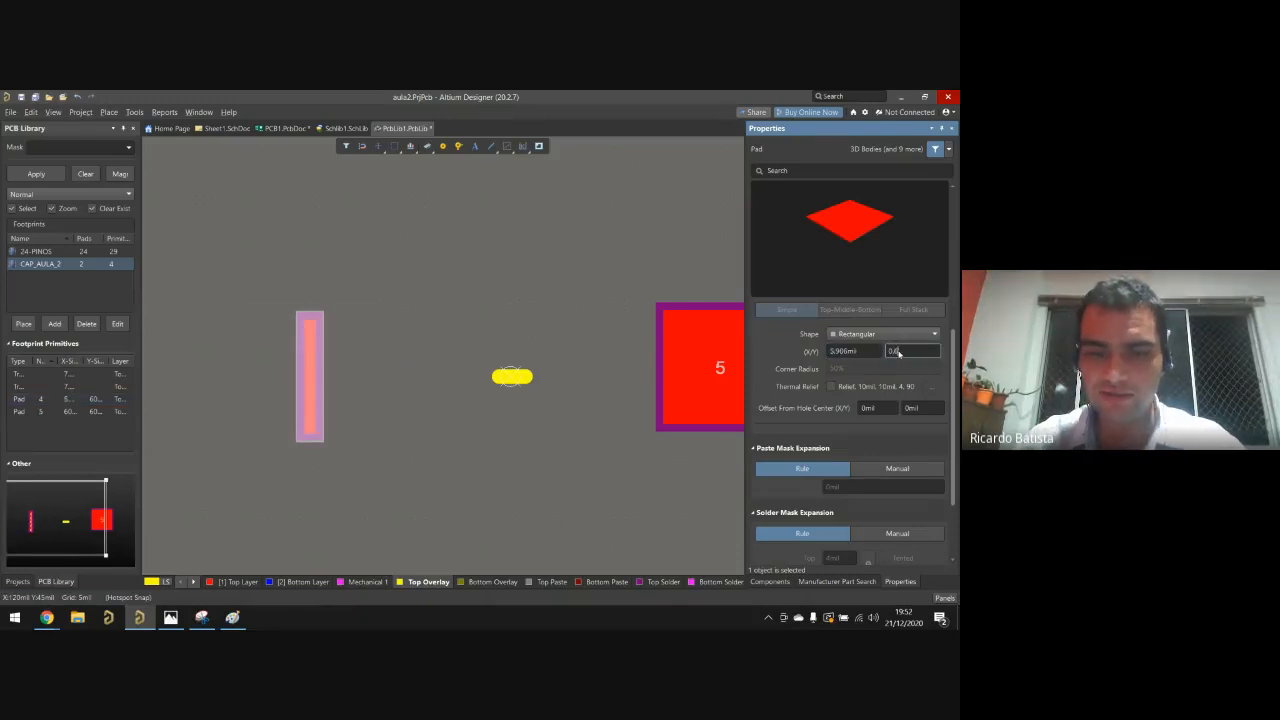
{"action": "type", "text": "mm"}
{"action": "key", "text": "Return"}
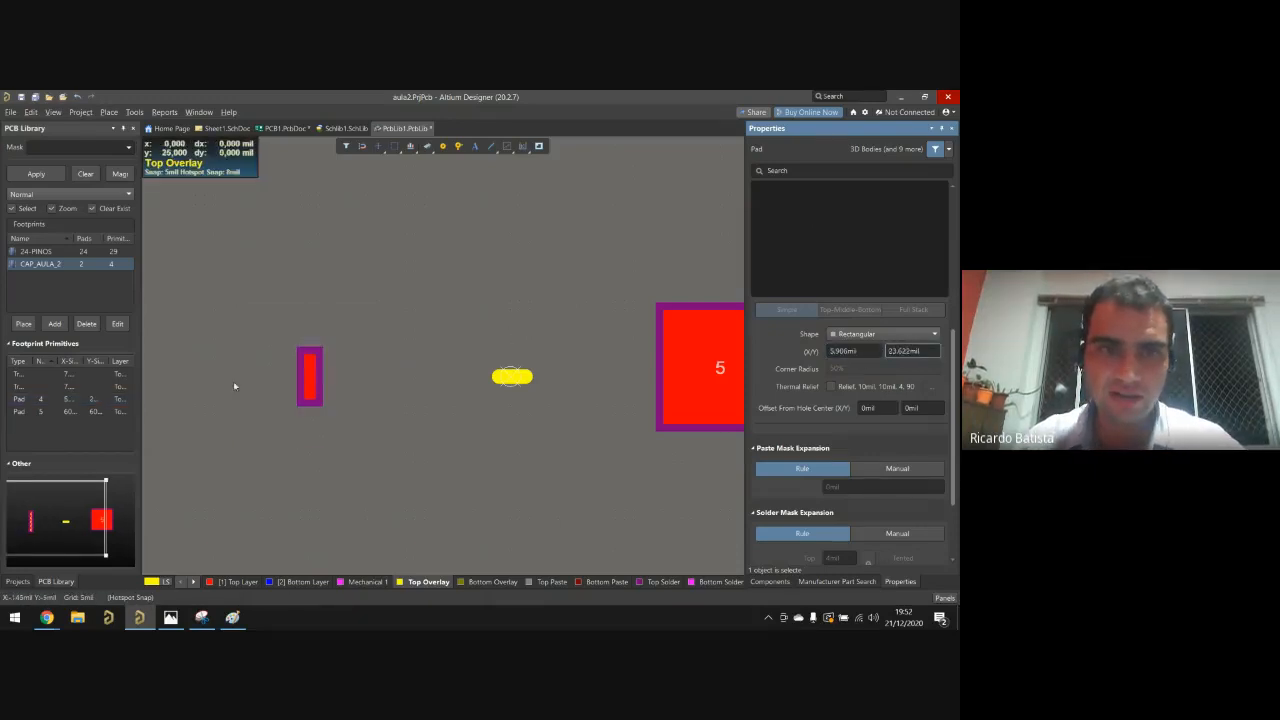
{"action": "left_click", "coordinate": [233, 381]}
Step: Move pad 4 so its centre snaps onto the left end vertex of the Top Overlay tracks
{"action": "left_click_drag", "start_coordinate": [311, 380], "coordinate": [447, 378]}
{"action": "scroll", "coordinate": [500, 391], "scroll_direction": "up", "scroll_amount": 6, "text": "ctrl"}
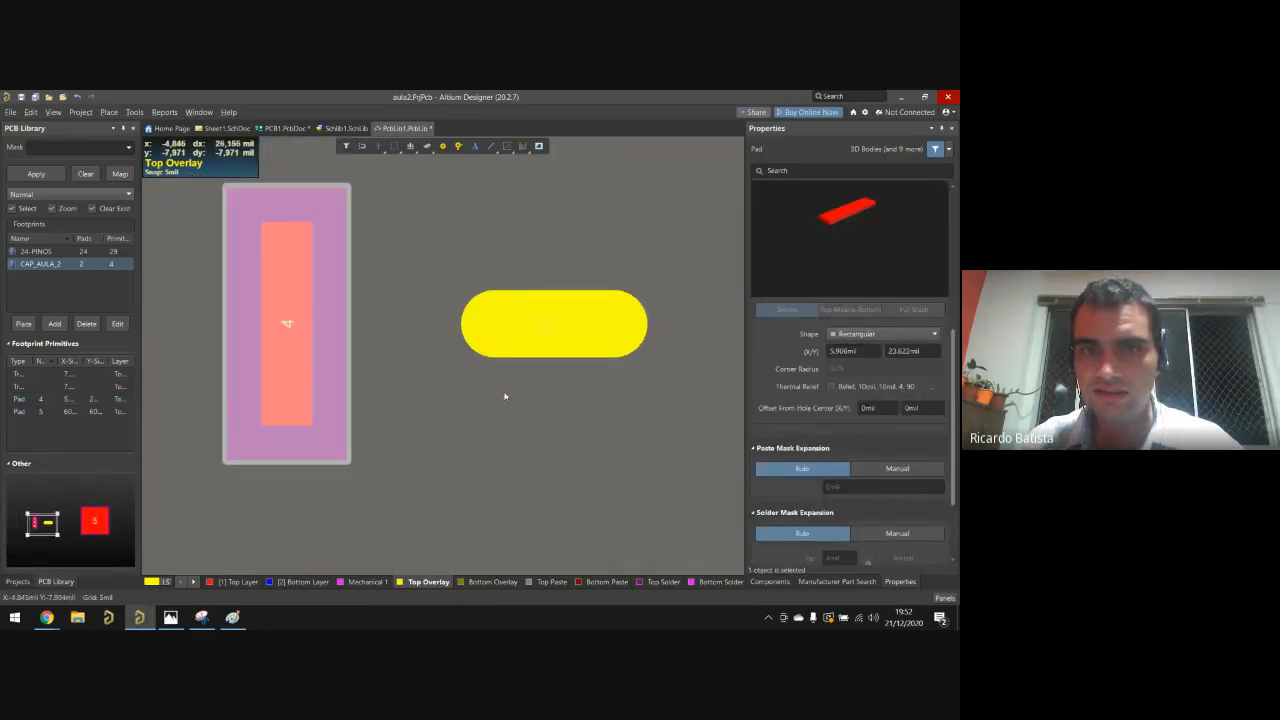
{"action": "left_click", "coordinate": [420, 329]}
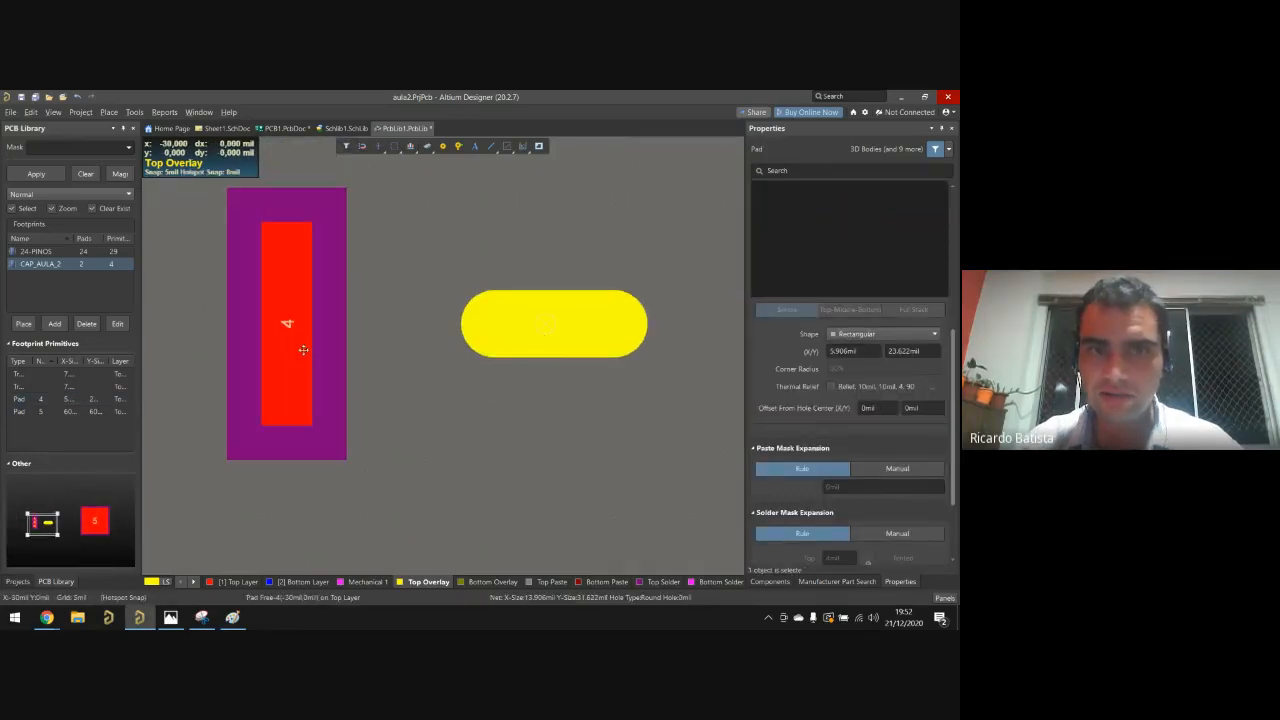
{"action": "left_click_drag", "start_coordinate": [308, 318], "coordinate": [485, 313]}
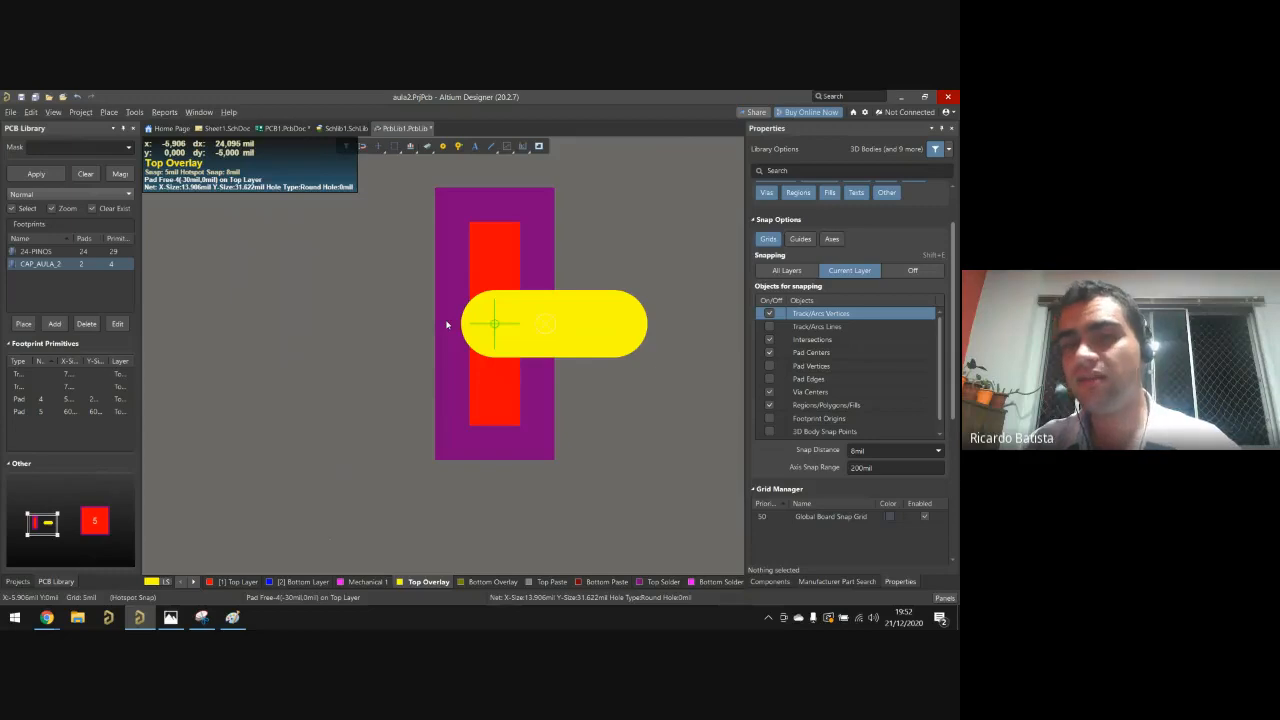
Step: Move pad 5 closer to the Top Overlay tracks and try an X size of 0.3 mil for it
{"action": "scroll", "coordinate": [461, 388], "scroll_direction": "down", "scroll_amount": 2, "text": "ctrl"}
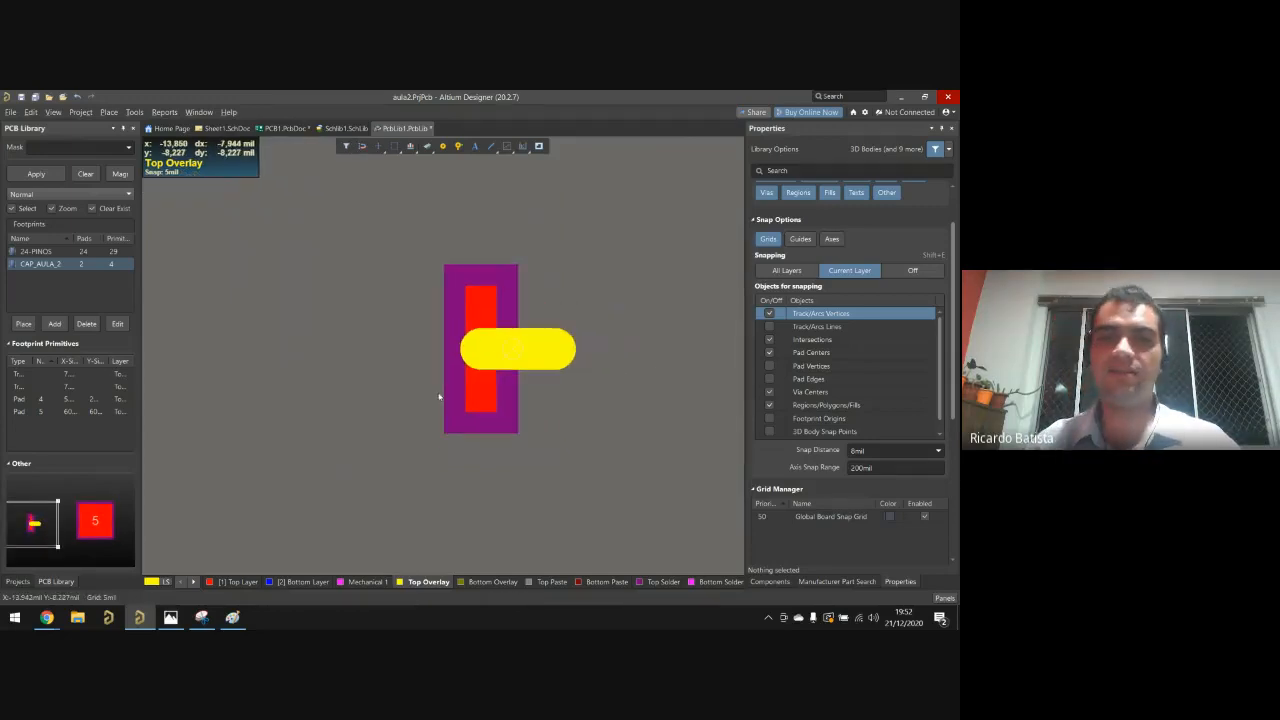
{"action": "scroll", "coordinate": [438, 397], "scroll_direction": "down", "scroll_amount": 2, "text": "ctrl"}
{"action": "left_click_drag", "start_coordinate": [713, 335], "coordinate": [547, 371]}
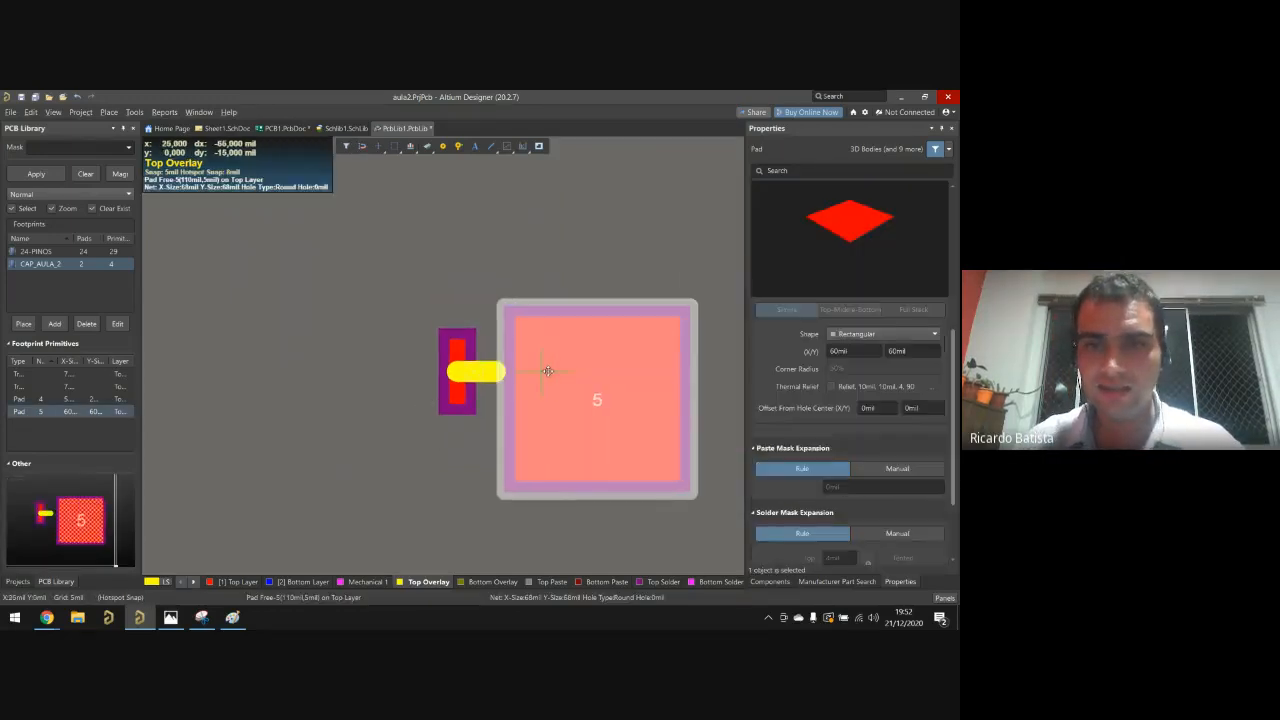
{"action": "left_click", "coordinate": [845, 351]}
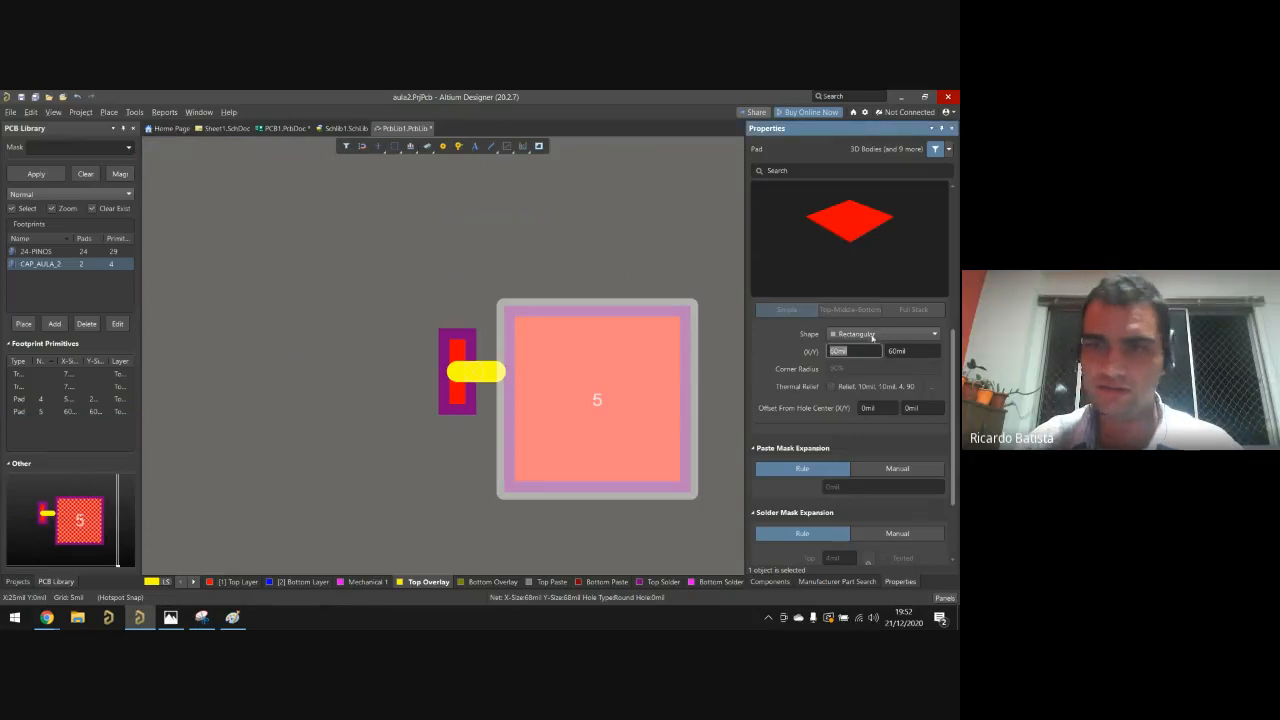
{"action": "type", "text": "0"}
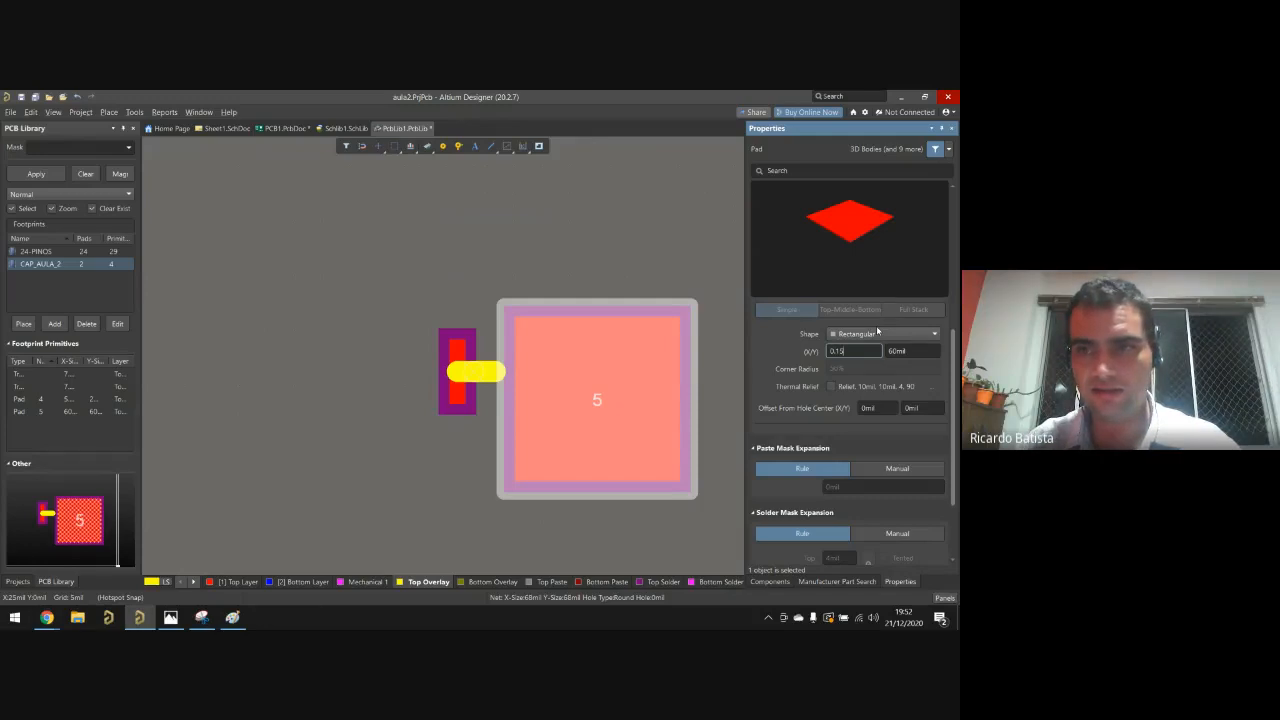
{"action": "type", "text": ".3"}
{"action": "key", "text": "Tab"}
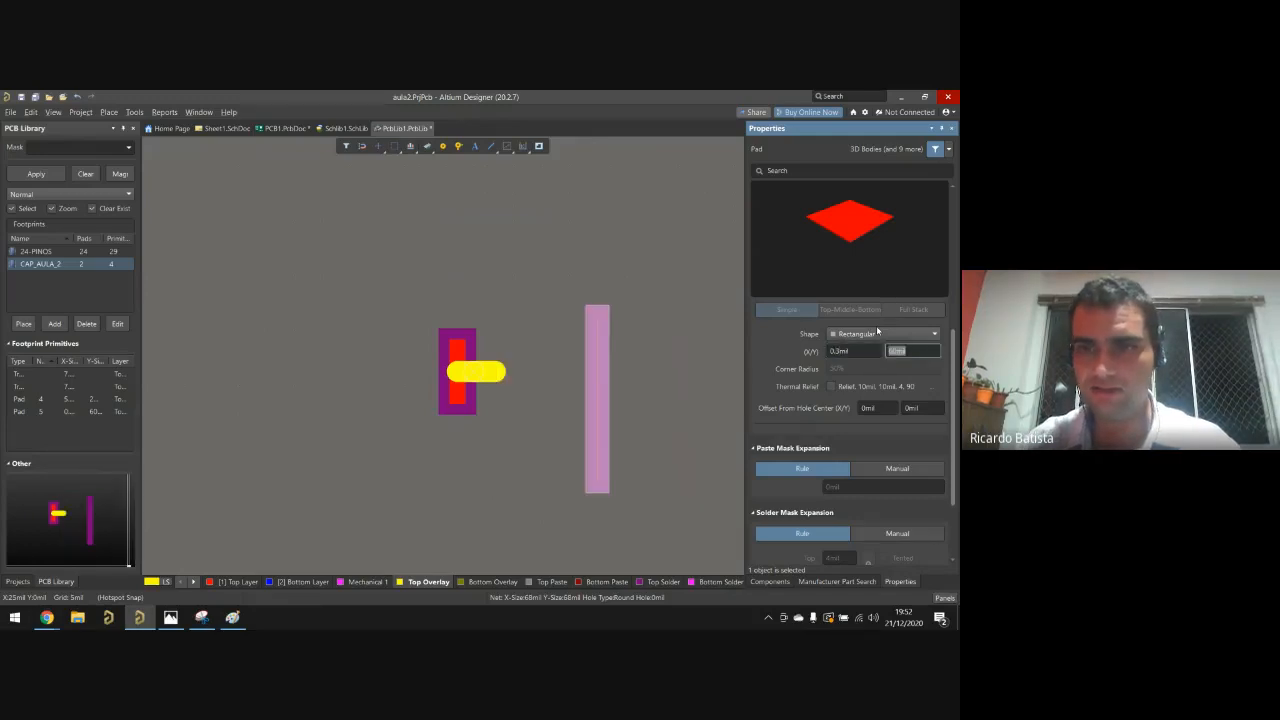
Step: Size pad 5 to 0.15 mm in X and 0.3 mm in Y, and centre it on the right end of the tracks
{"action": "left_click", "coordinate": [854, 351]}
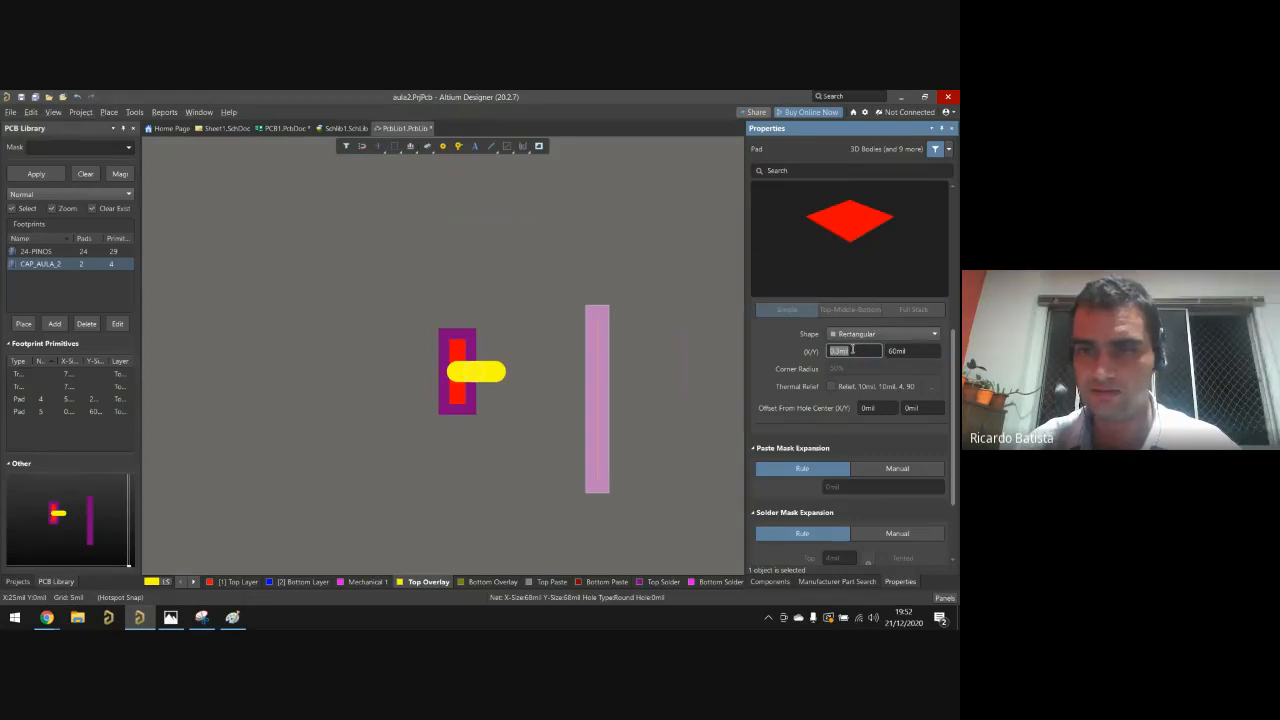
{"action": "key", "text": "alt+Tab"}
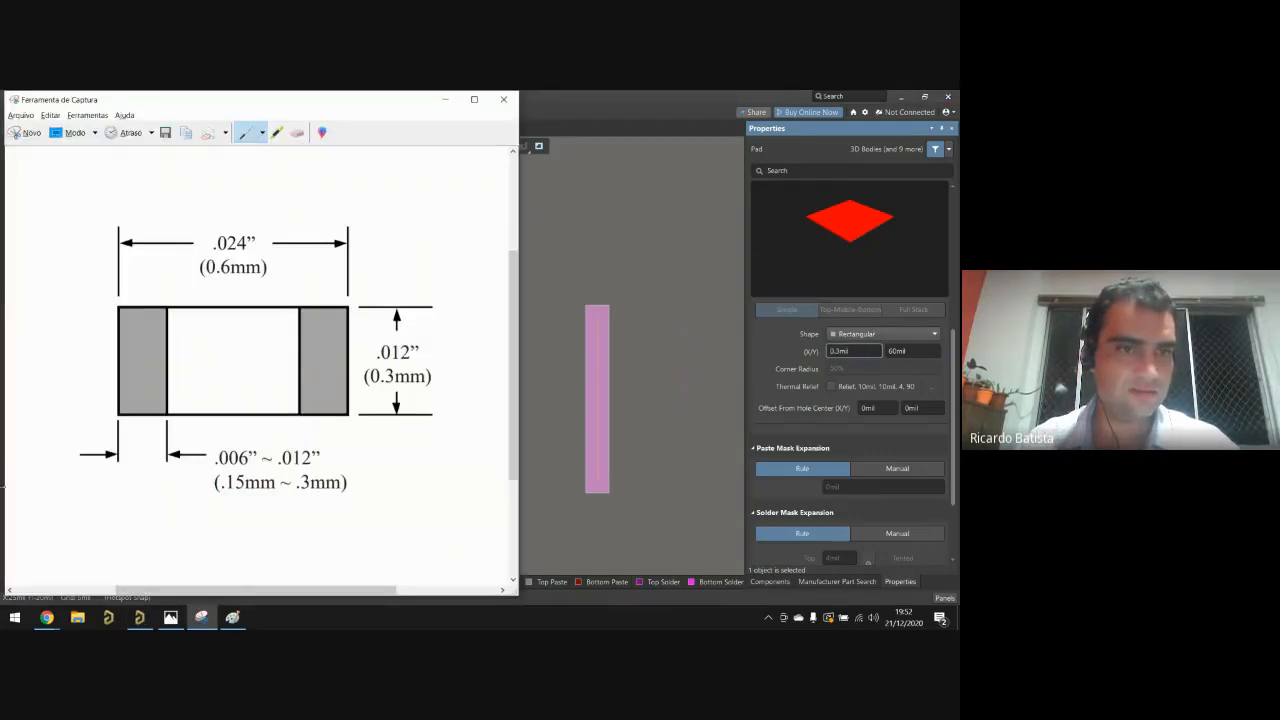
{"action": "key", "text": "alt+Tab"}
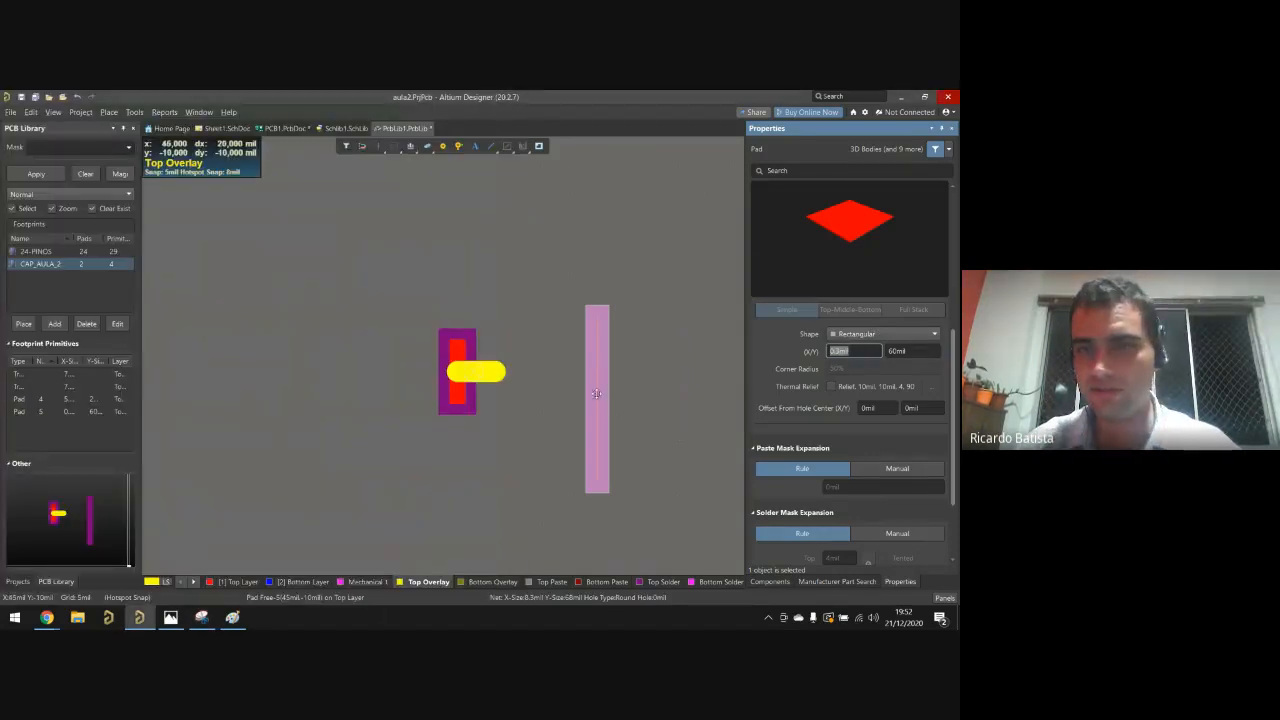
{"action": "type", "text": "0"}
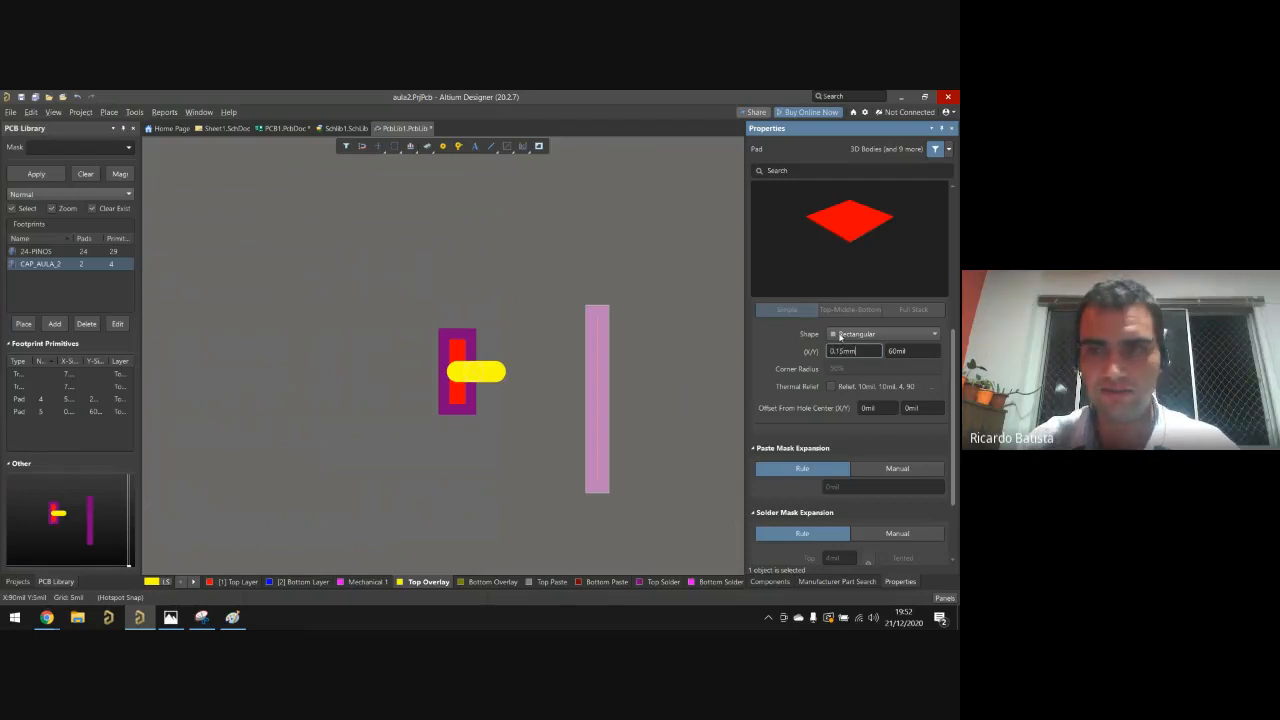
{"action": "left_click", "coordinate": [903, 351]}
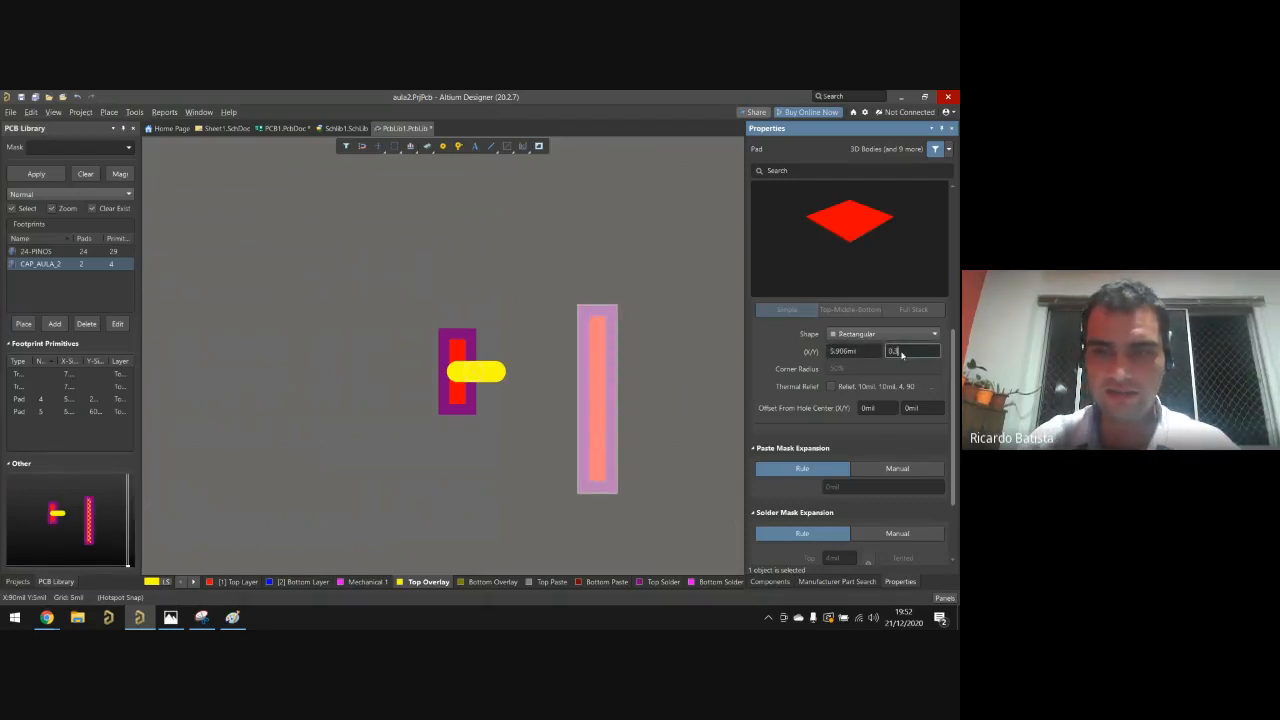
{"action": "key", "text": "Return"}
{"action": "left_click", "coordinate": [684, 349]}
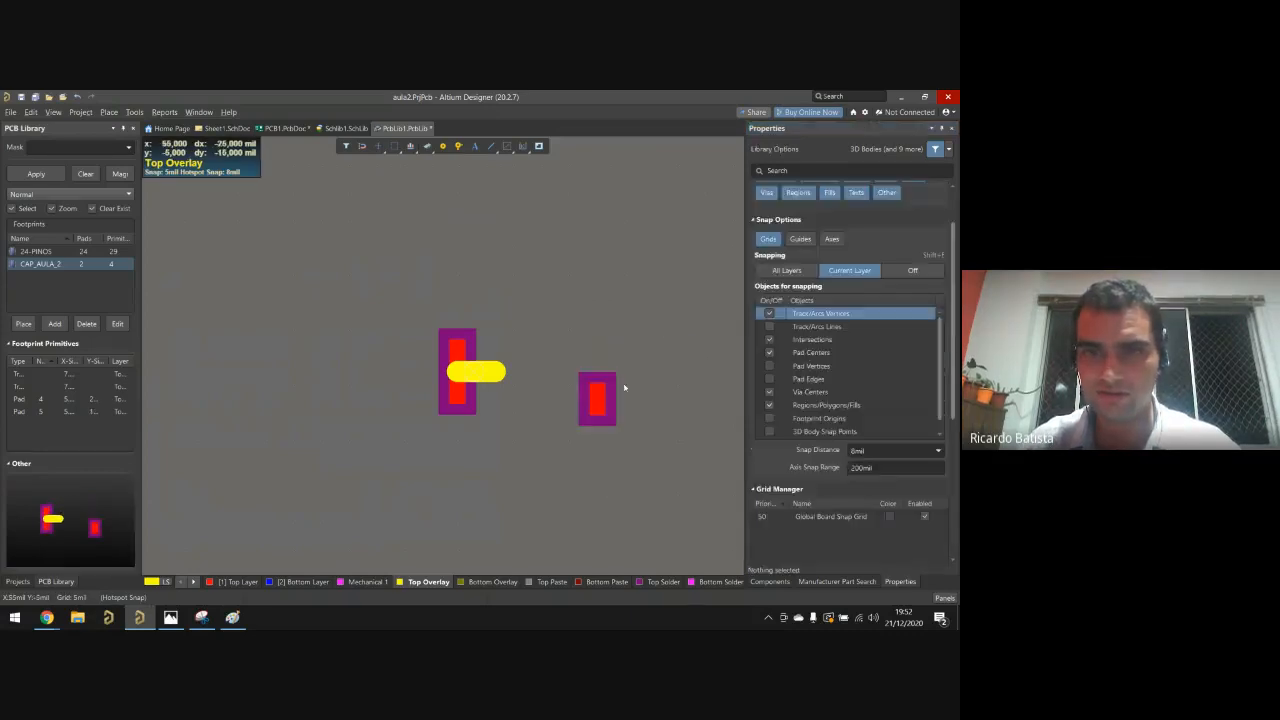
{"action": "left_click_drag", "start_coordinate": [601, 399], "coordinate": [499, 371]}
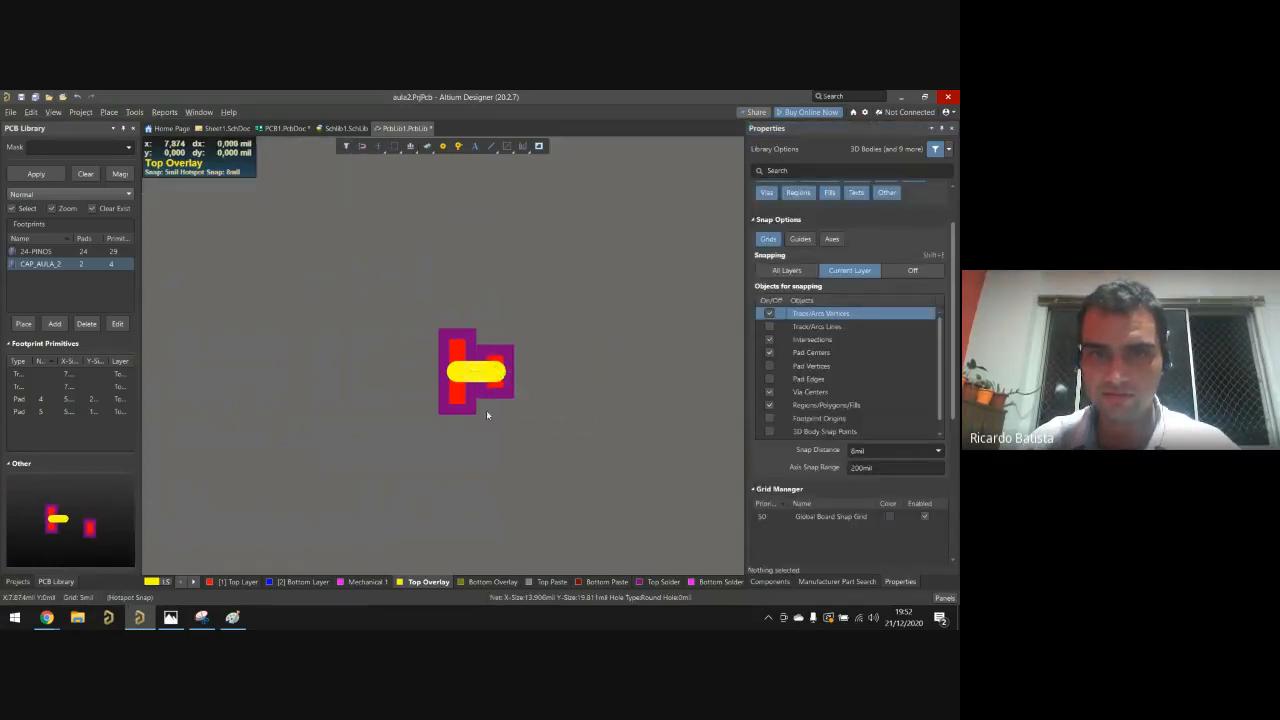
Step: Set pad 4's Y size to 0.3 mm to match pad 5
{"action": "scroll", "coordinate": [486, 410], "scroll_direction": "up", "scroll_amount": 3, "text": "ctrl"}
{"action": "left_click", "coordinate": [429, 289]}
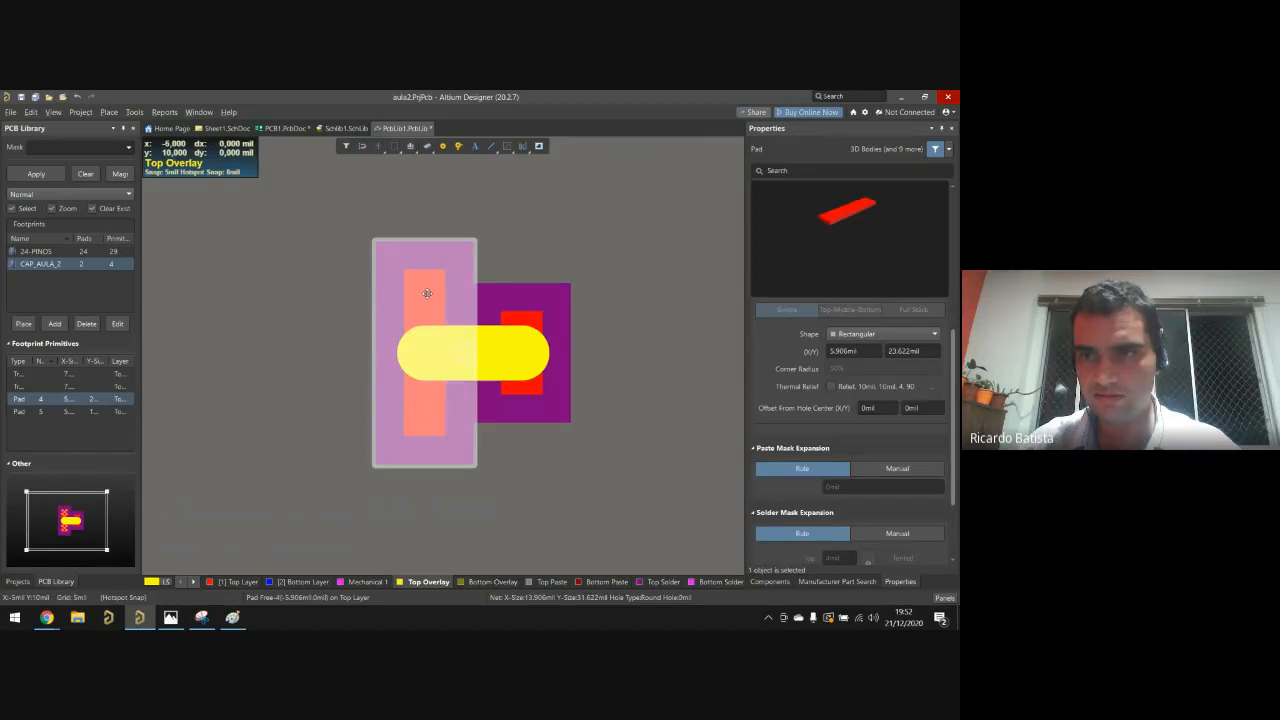
{"action": "left_click", "coordinate": [846, 352]}
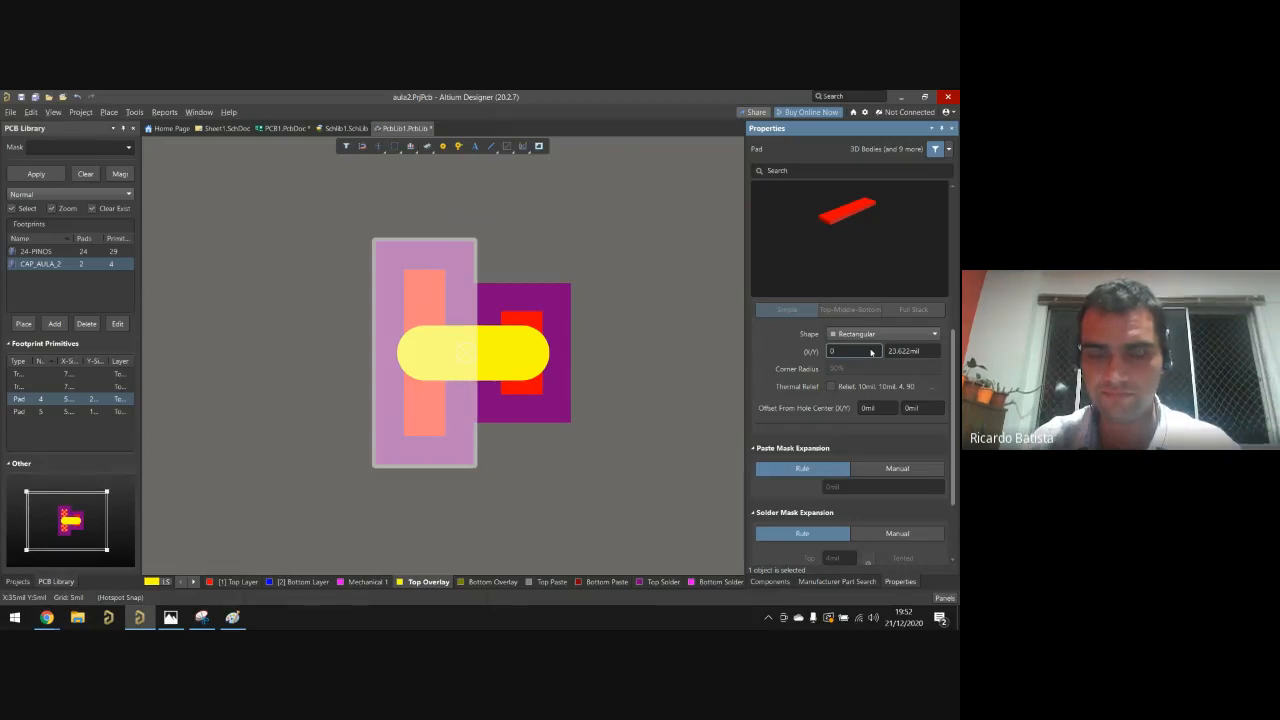
{"action": "key", "text": "Tab"}
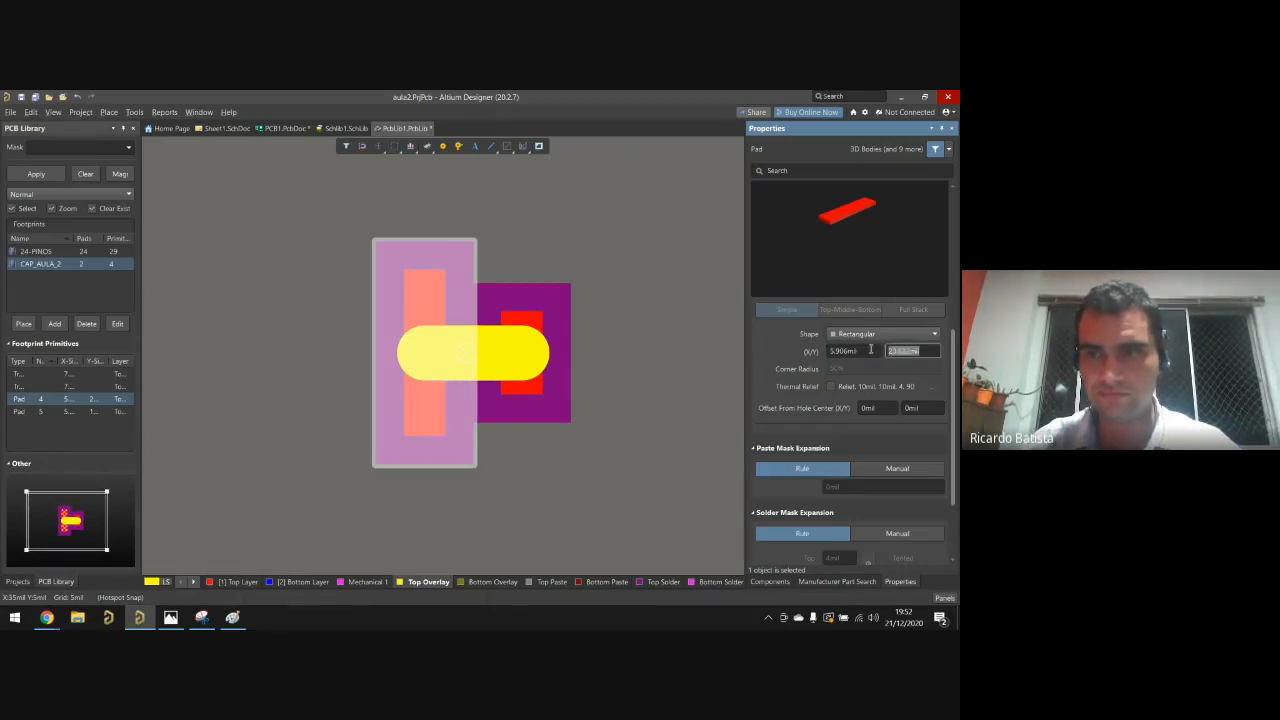
{"action": "type", "text": "0.3mm"}
{"action": "key", "text": "Return"}
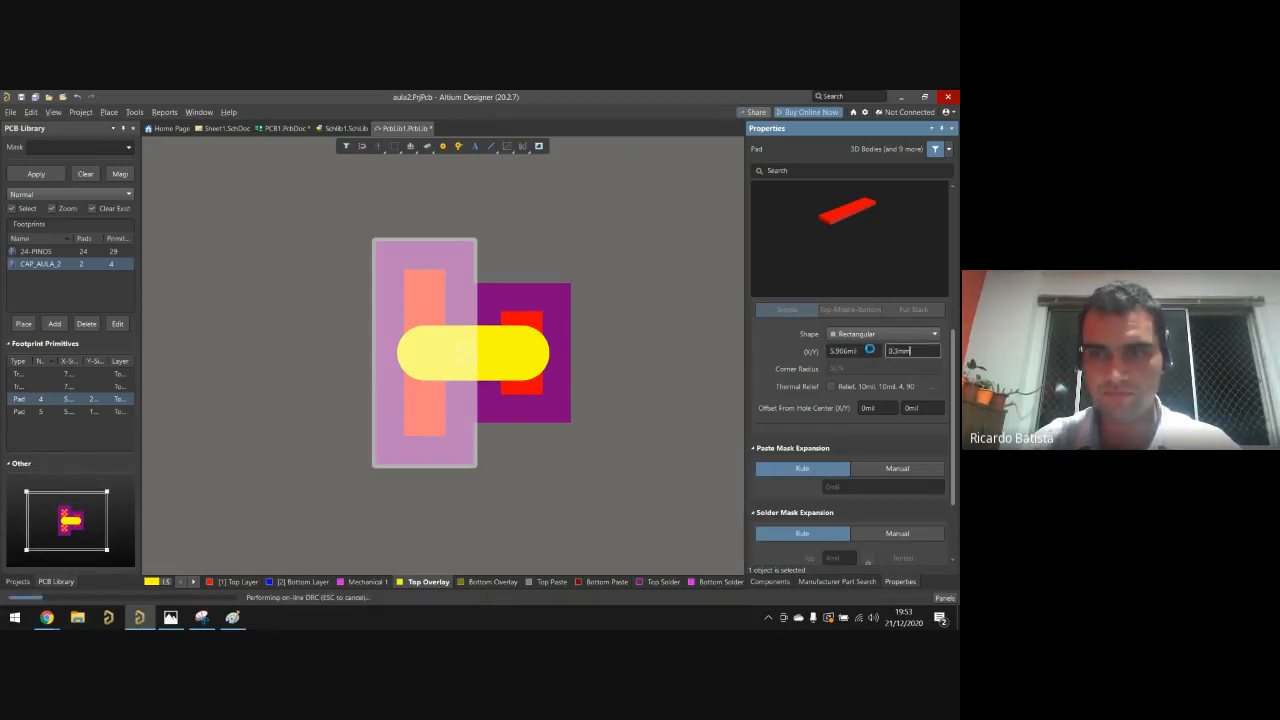
{"action": "left_click", "coordinate": [603, 332]}
Step: Delete both Top Overlay tracks between the two pads
{"action": "scroll", "coordinate": [492, 327], "scroll_direction": "up", "scroll_amount": 2, "text": "ctrl"}
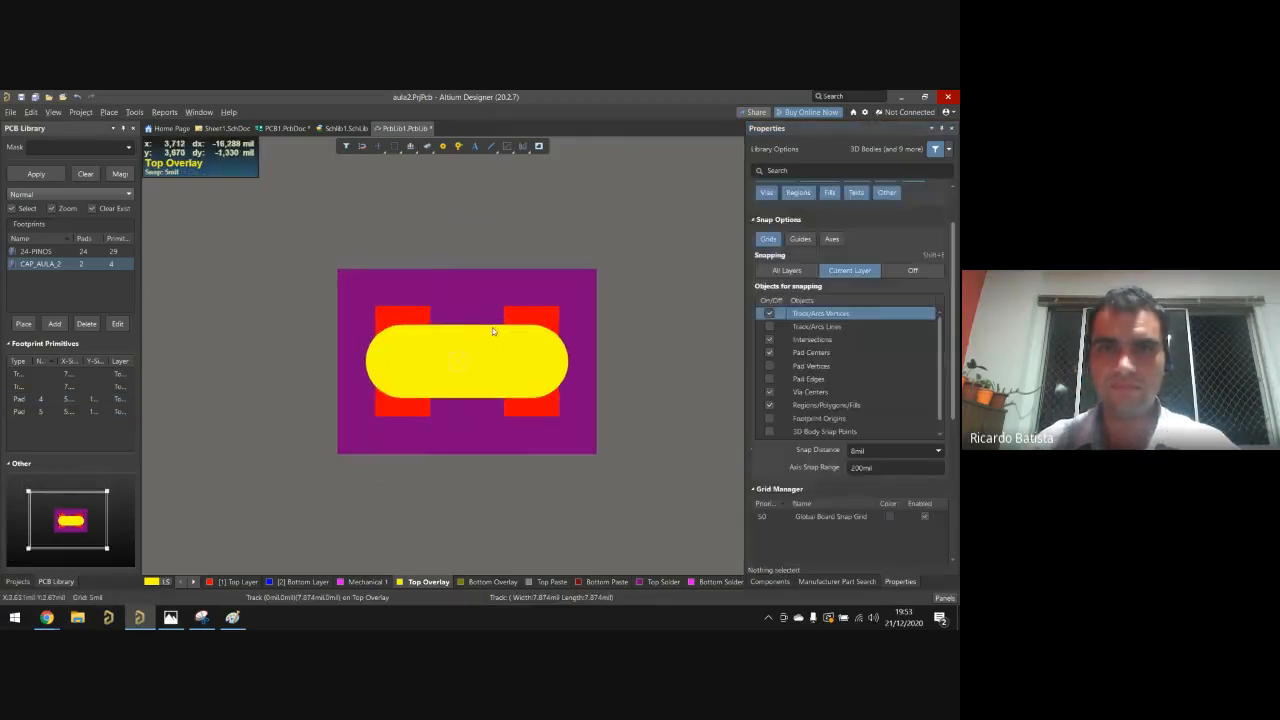
{"action": "left_click", "coordinate": [472, 364]}
{"action": "key", "text": "Delete"}
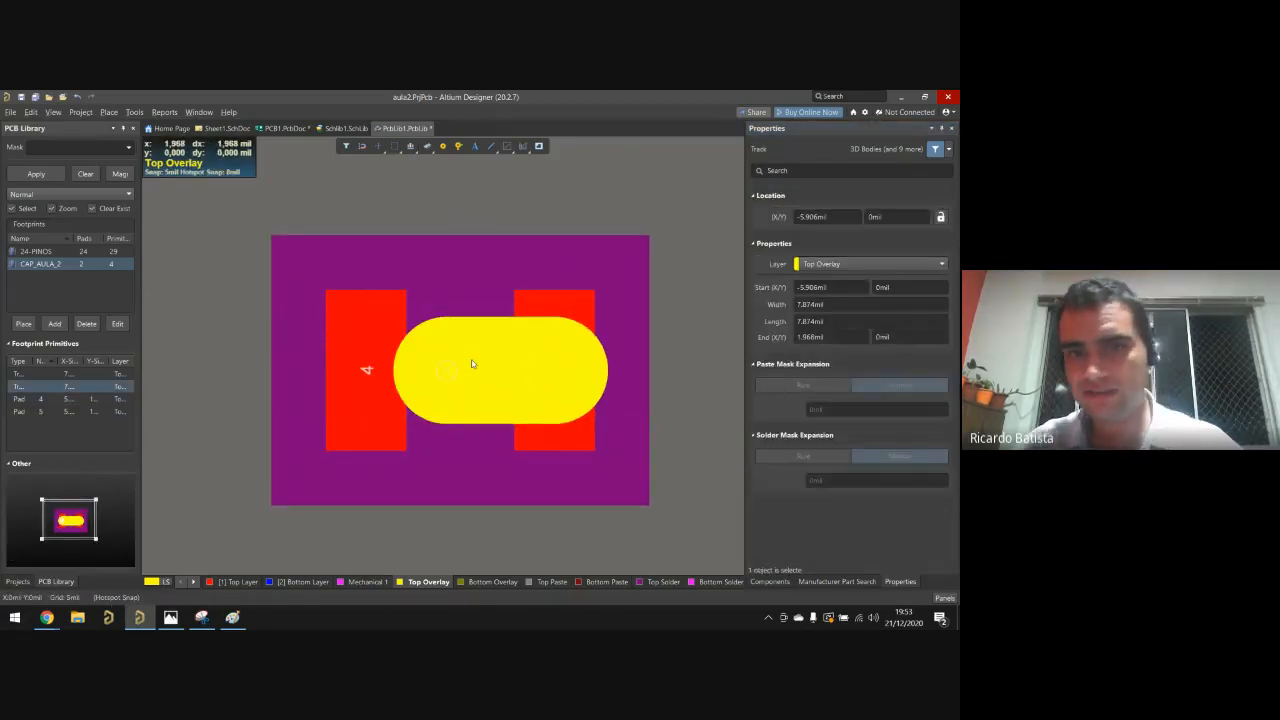
{"action": "left_click", "coordinate": [490, 352]}
{"action": "key", "text": "Delete"}
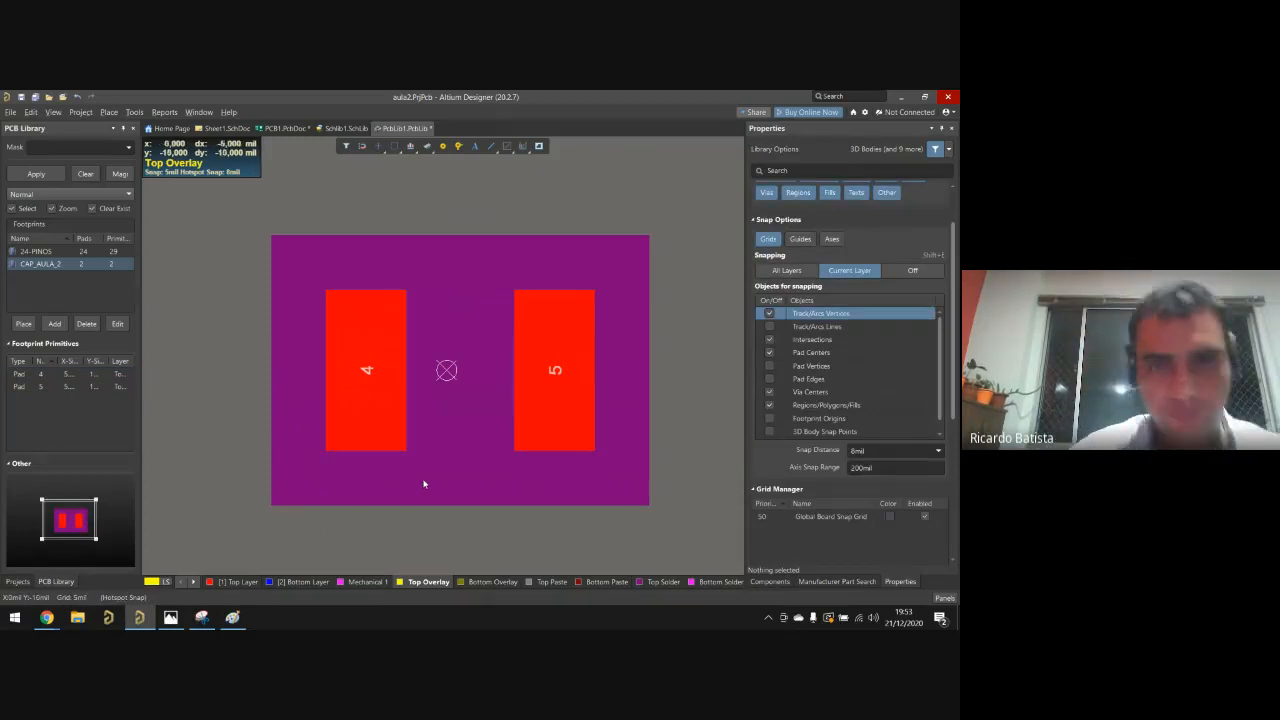
Step: Draw a 30 mil Top Overlay line above the pads from (-15, 10) to (15, 10) mil, doubling back to x 0
{"action": "key", "text": "l"}
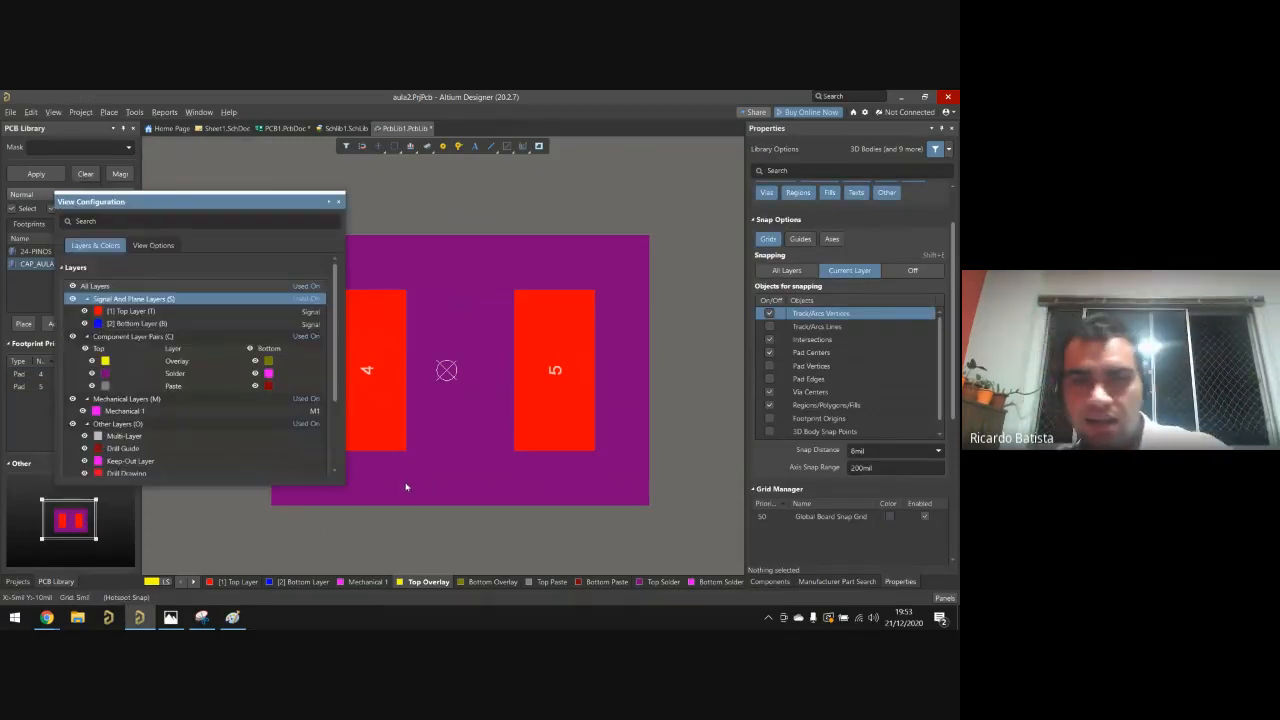
{"action": "left_click", "coordinate": [338, 201]}
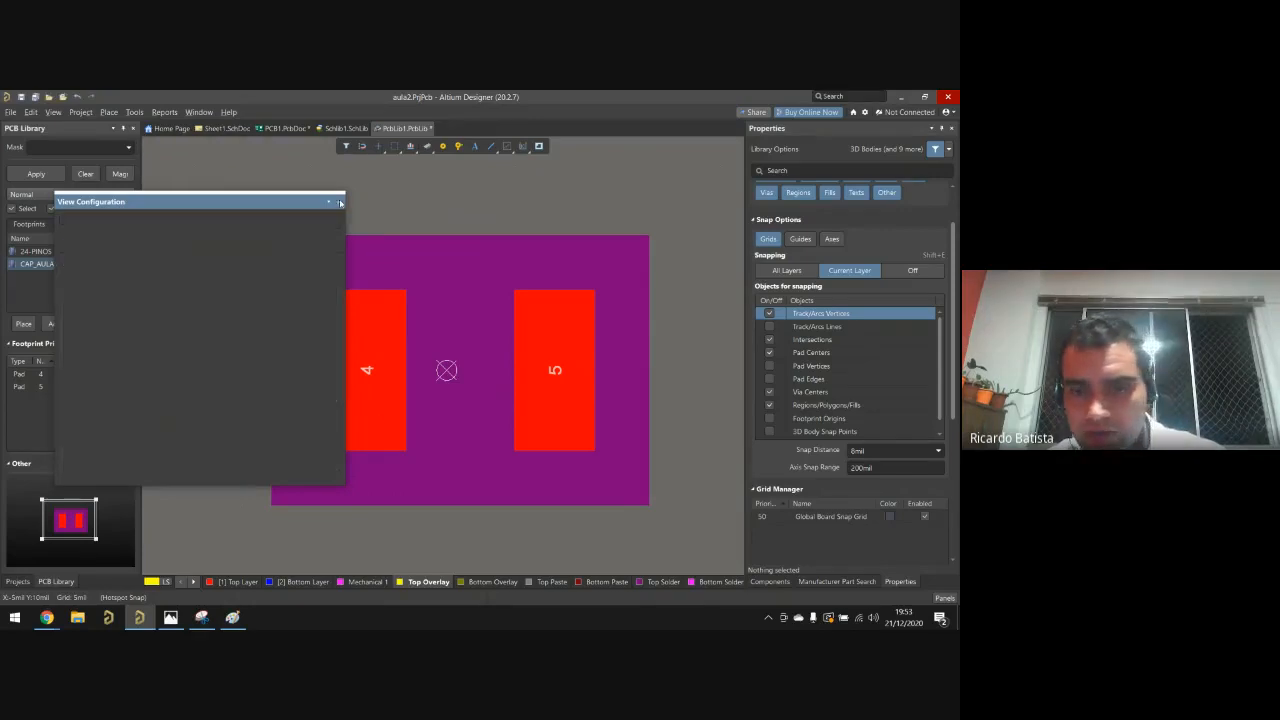
{"action": "key", "text": "p"}
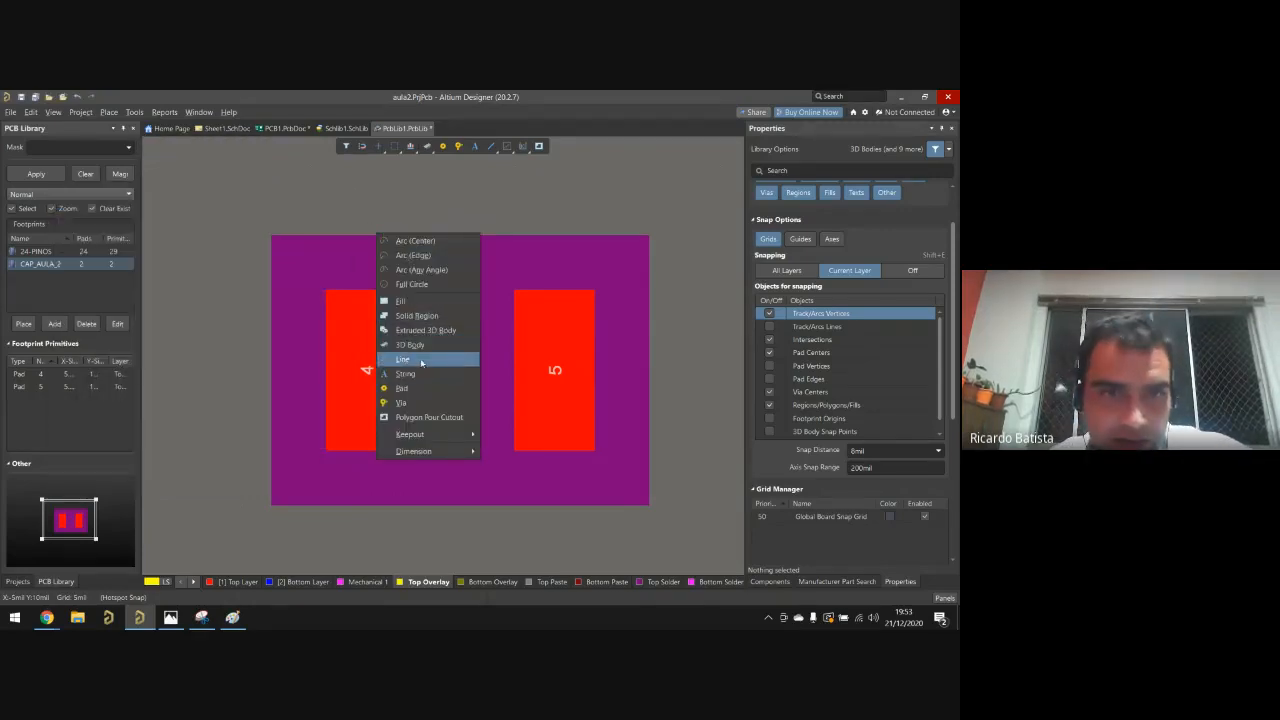
{"action": "left_click", "coordinate": [420, 358]}
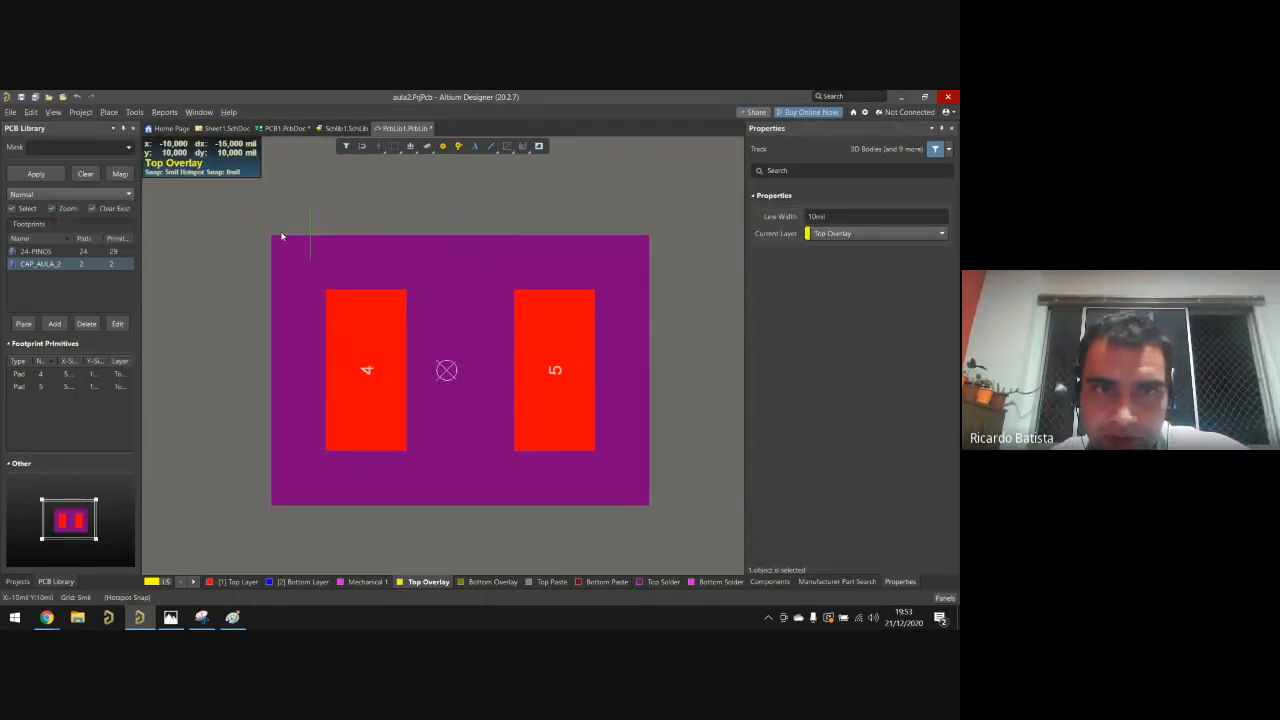
{"action": "left_click", "coordinate": [241, 233]}
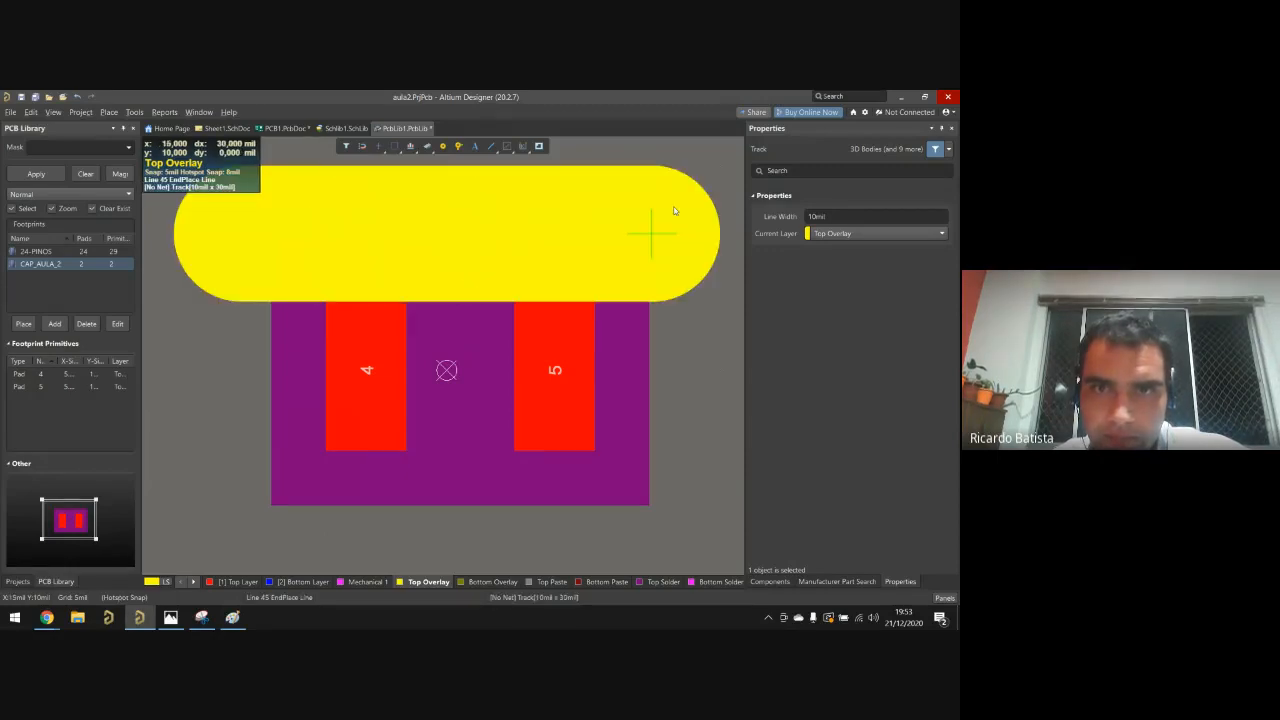
{"action": "left_click", "coordinate": [665, 232]}
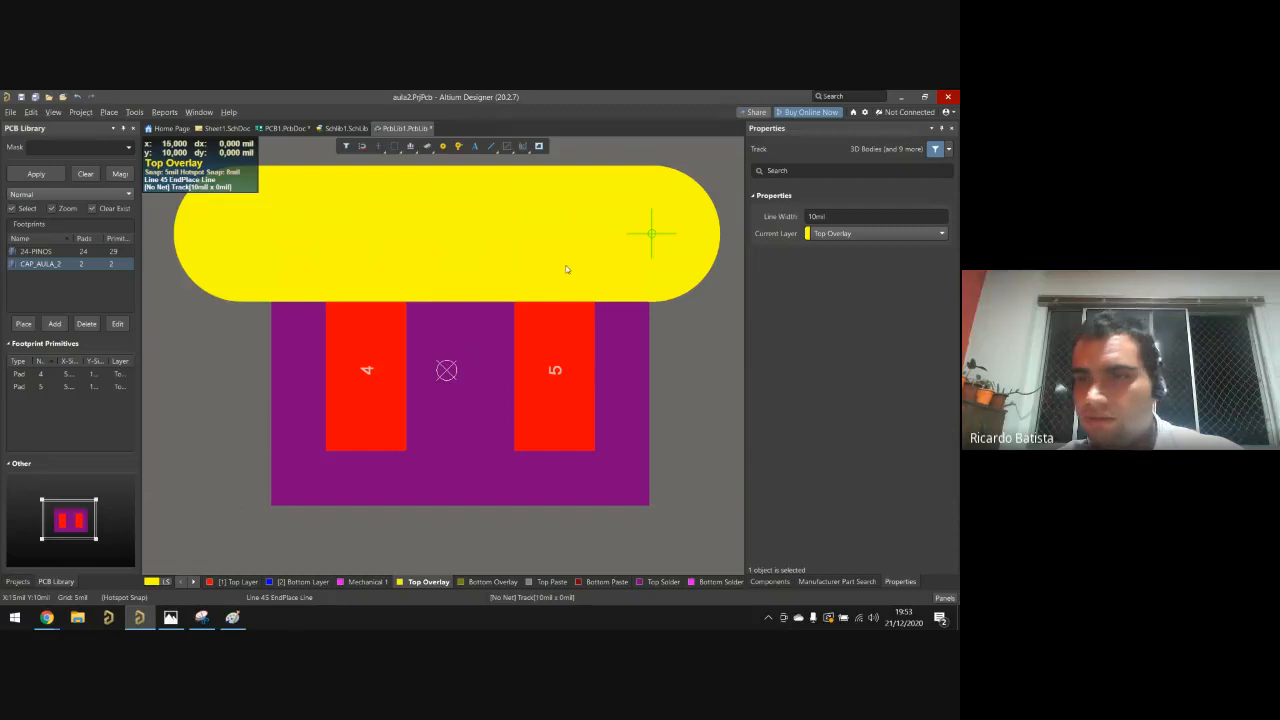
{"action": "left_click", "coordinate": [459, 237]}
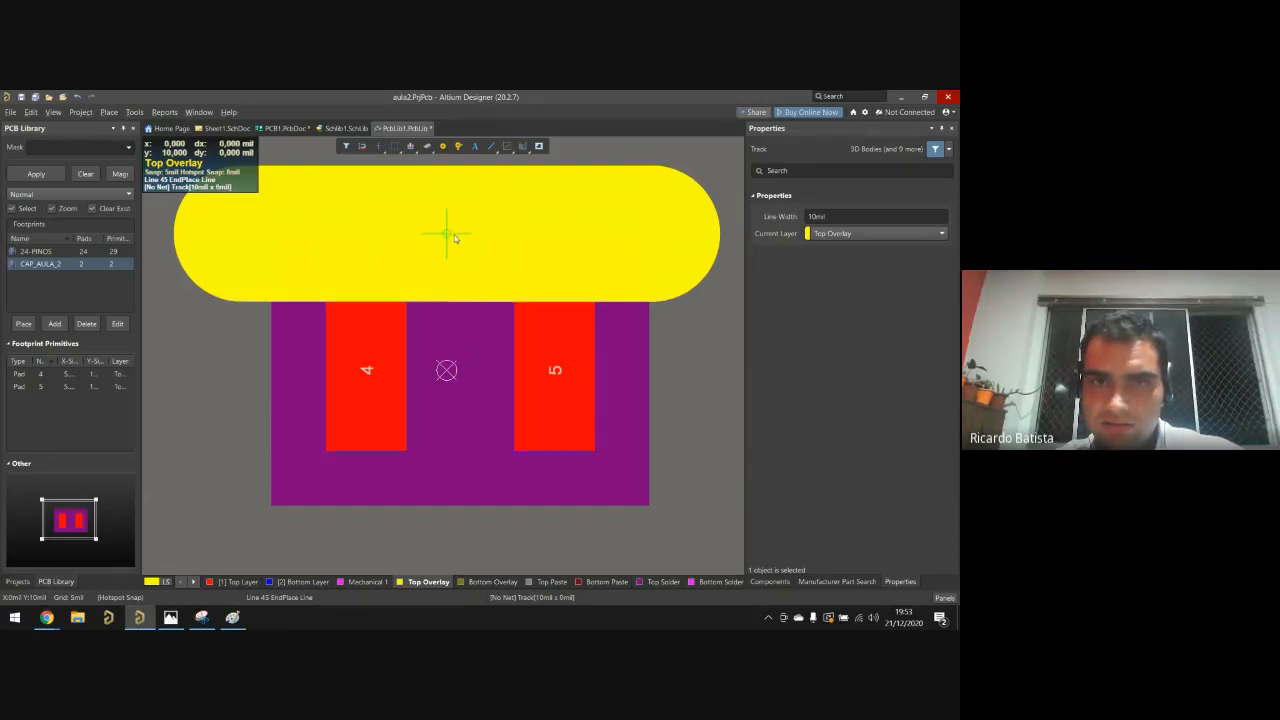
{"action": "right_click", "coordinate": [459, 237]}
{"action": "right_click", "coordinate": [459, 237]}
Step: Delete the 15 mil track overlapping the right half of the 30 mil Top Overlay track
{"action": "left_click", "coordinate": [638, 270]}
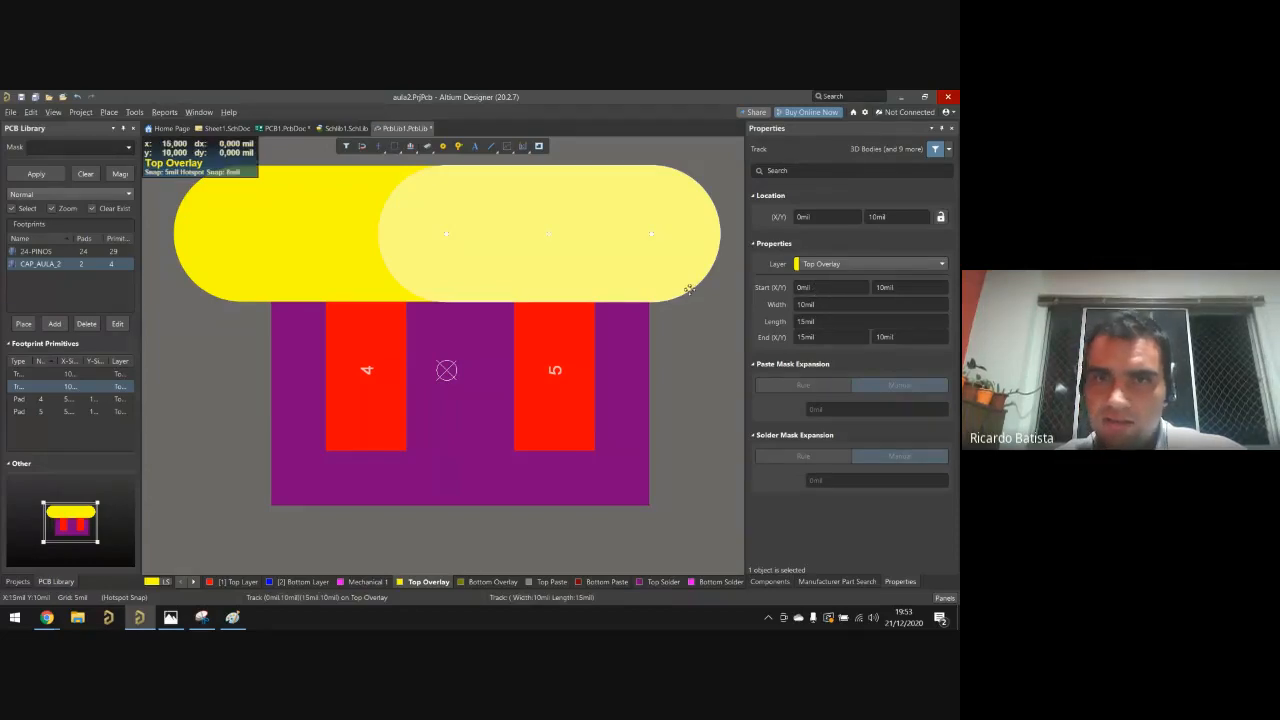
{"action": "left_click", "coordinate": [667, 251]}
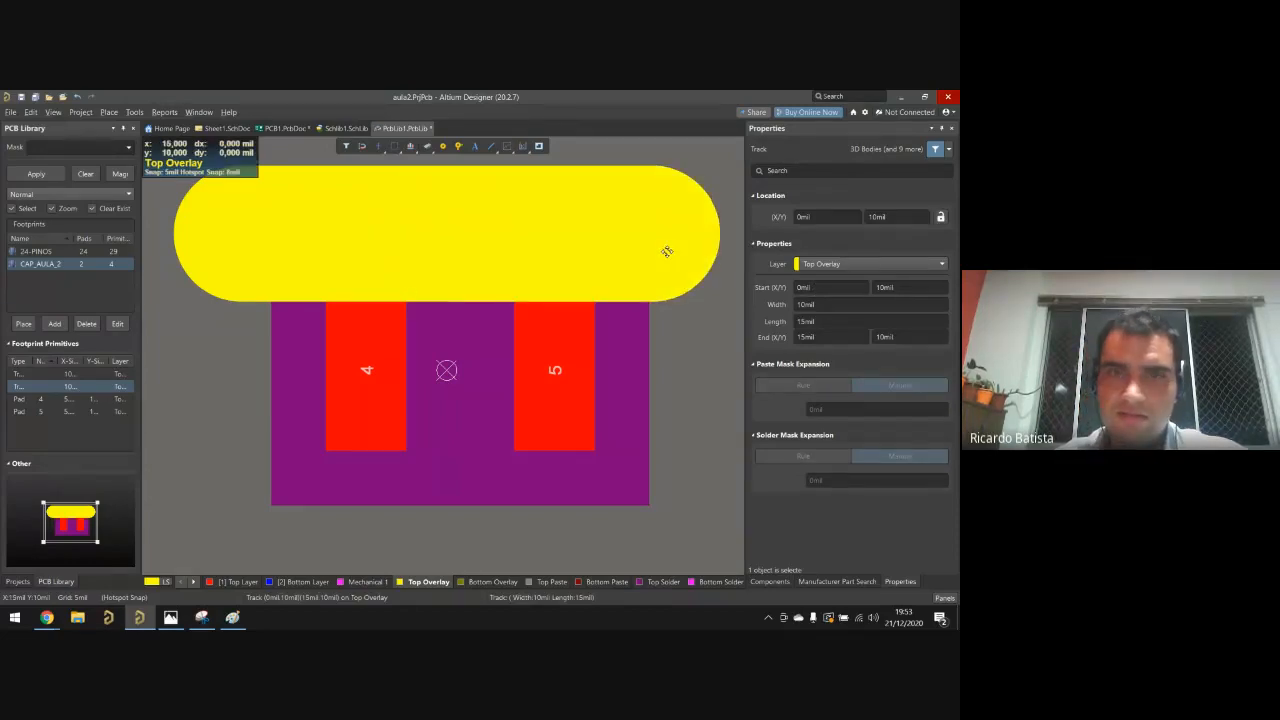
{"action": "left_click", "coordinate": [666, 251]}
{"action": "left_click", "coordinate": [661, 249]}
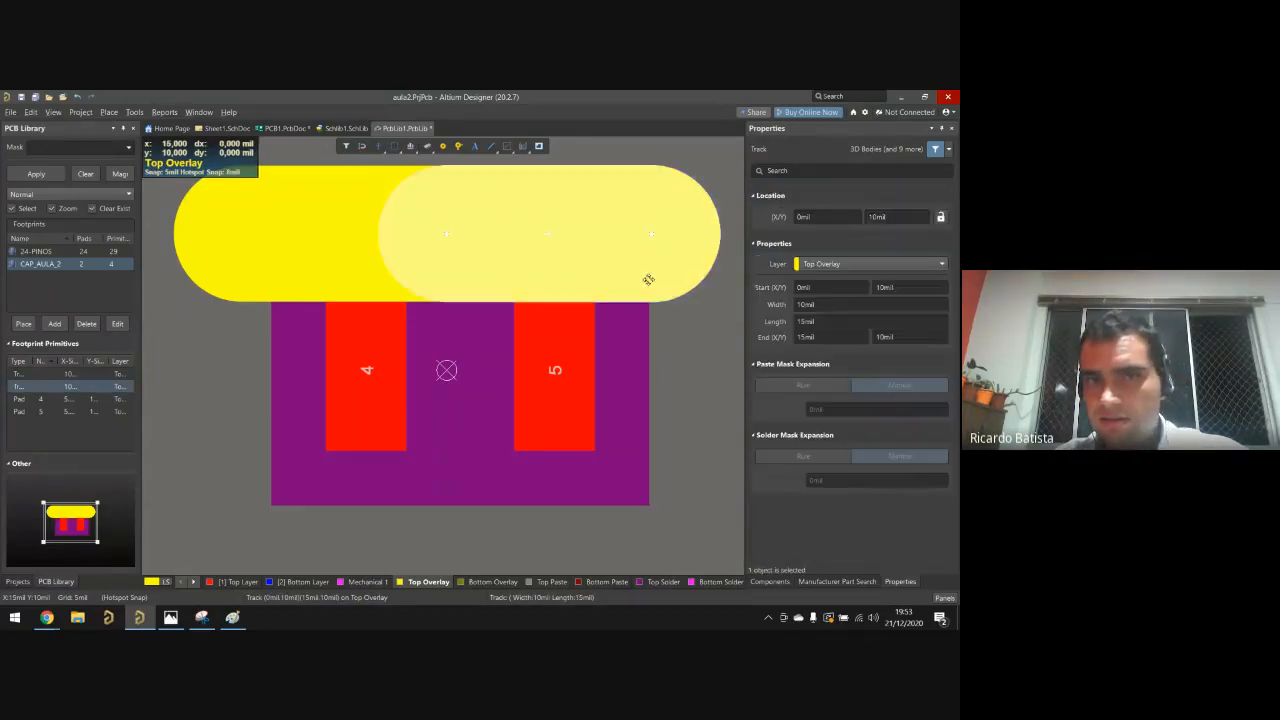
{"action": "left_click_drag", "start_coordinate": [389, 229], "coordinate": [337, 223]}
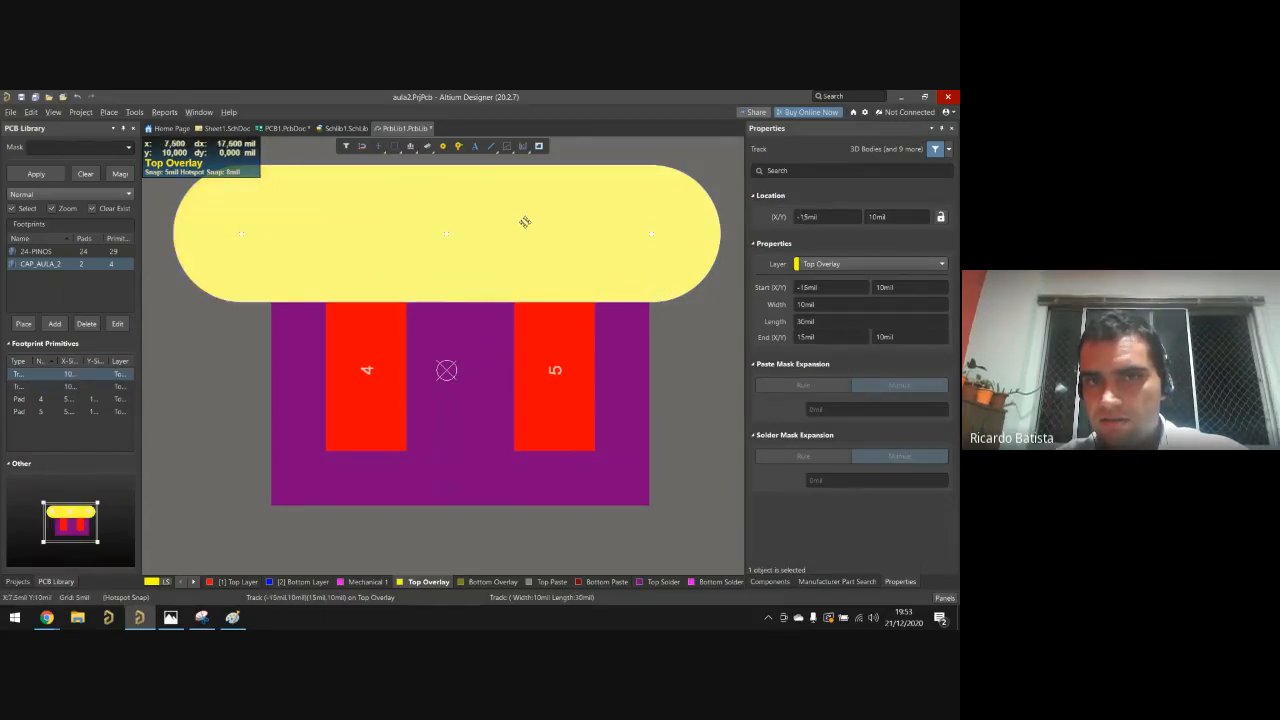
{"action": "left_click", "coordinate": [524, 220]}
{"action": "key", "text": "Delete"}
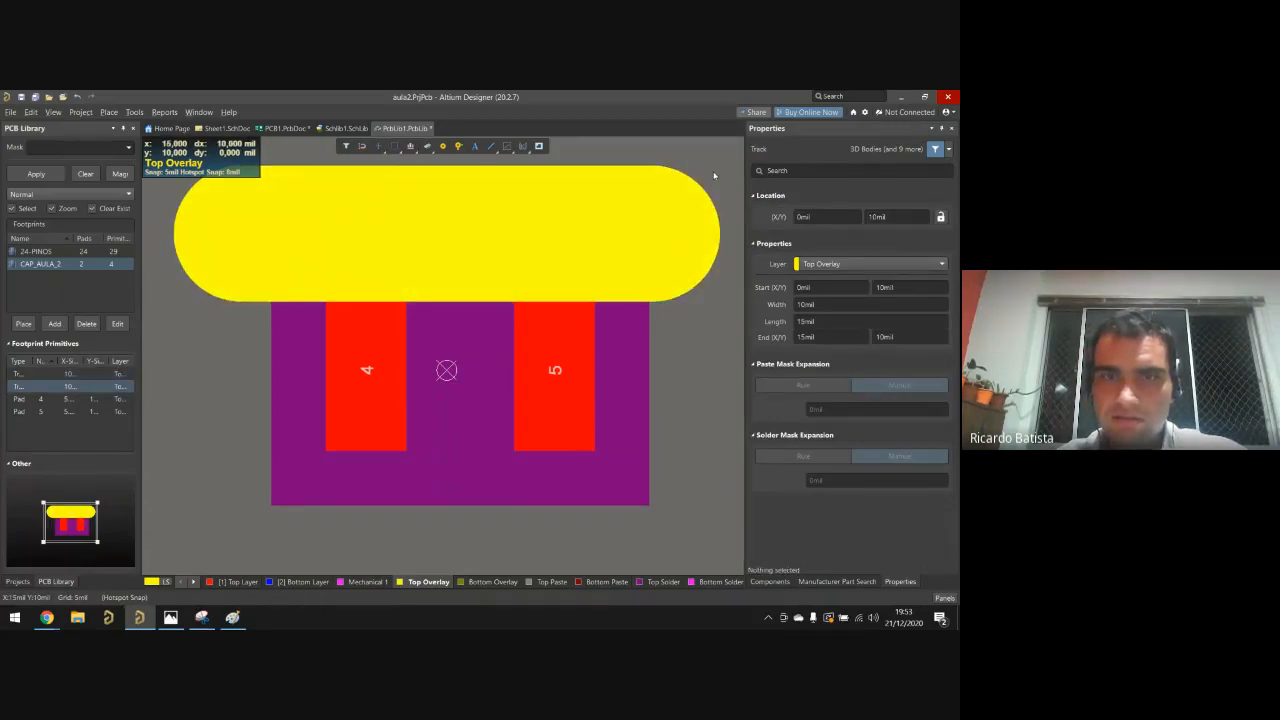
Step: Set the width of the Top Overlay track above the pads to 3 mil
{"action": "left_click", "coordinate": [583, 229]}
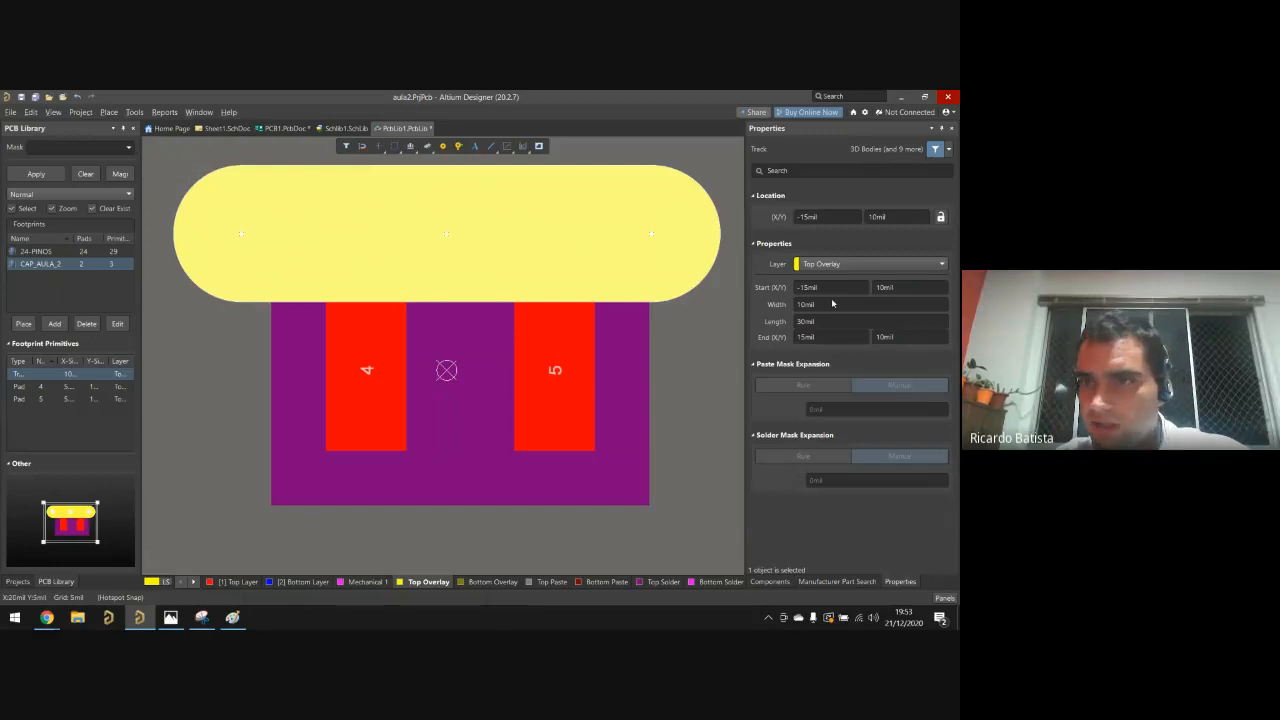
{"action": "left_click", "coordinate": [823, 305]}
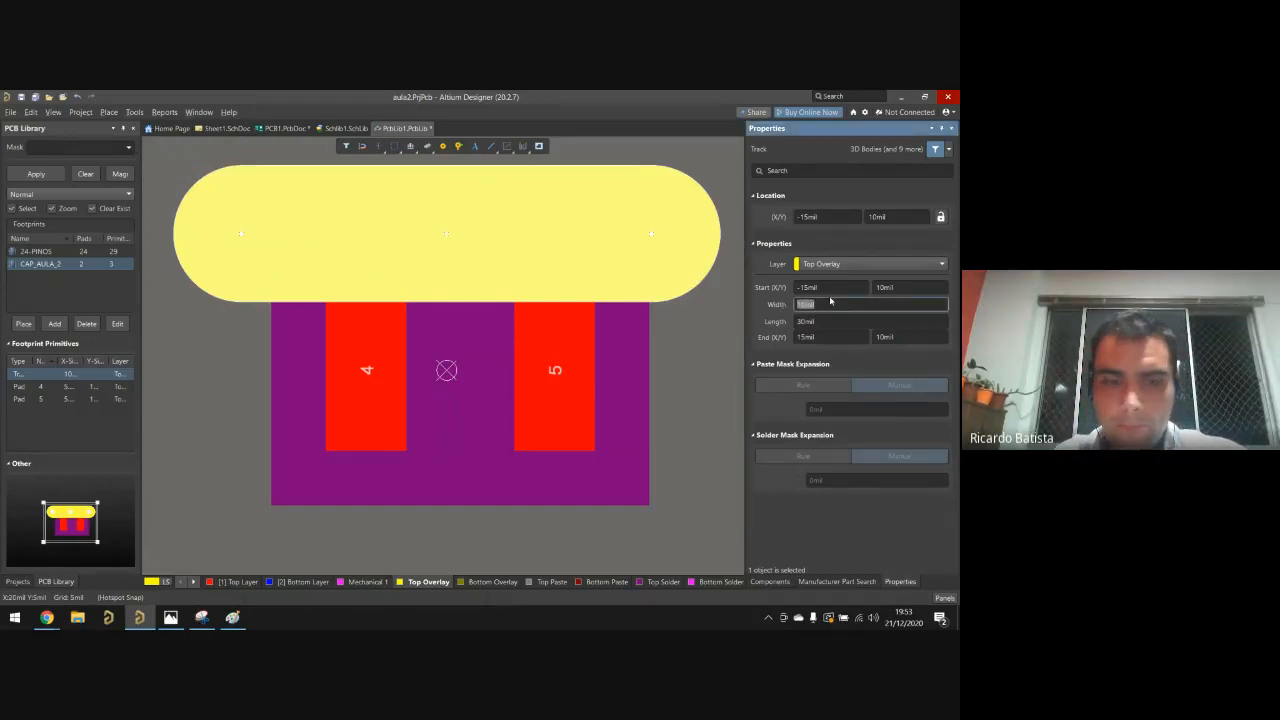
{"action": "type", "text": "3"}
{"action": "key", "text": "Tab"}
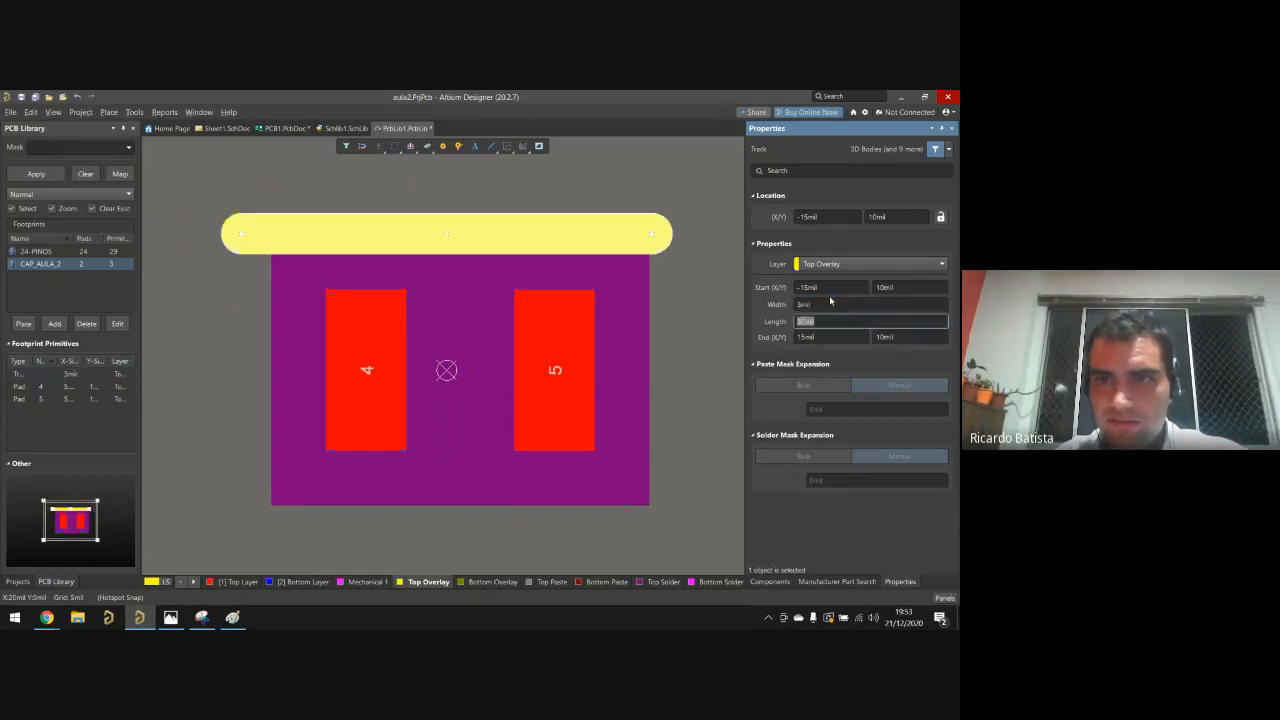
{"action": "mouse_move", "coordinate": [650, 235]}
{"action": "left_mouse_down"}
{"action": "mouse_move", "coordinate": [691, 229]}
{"action": "mouse_move", "coordinate": [654, 231]}
{"action": "left_mouse_up"}
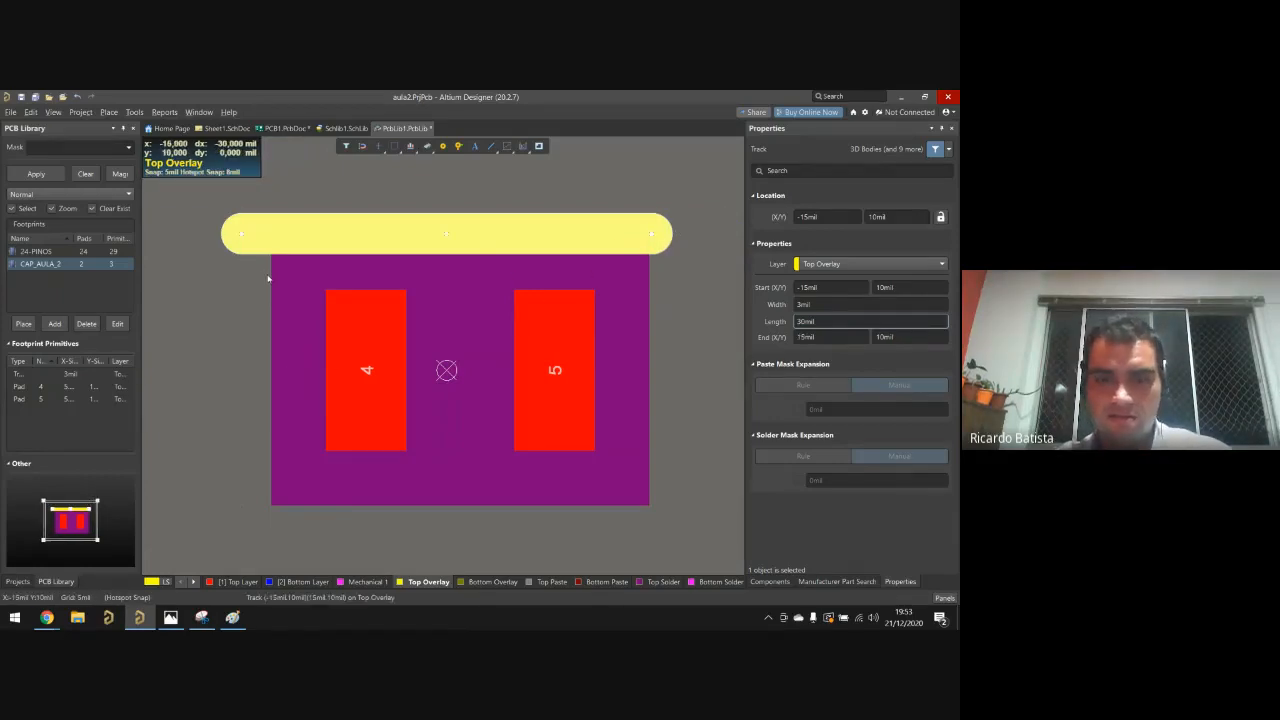
{"action": "key", "text": "l"}
{"action": "left_click", "coordinate": [338, 202]}
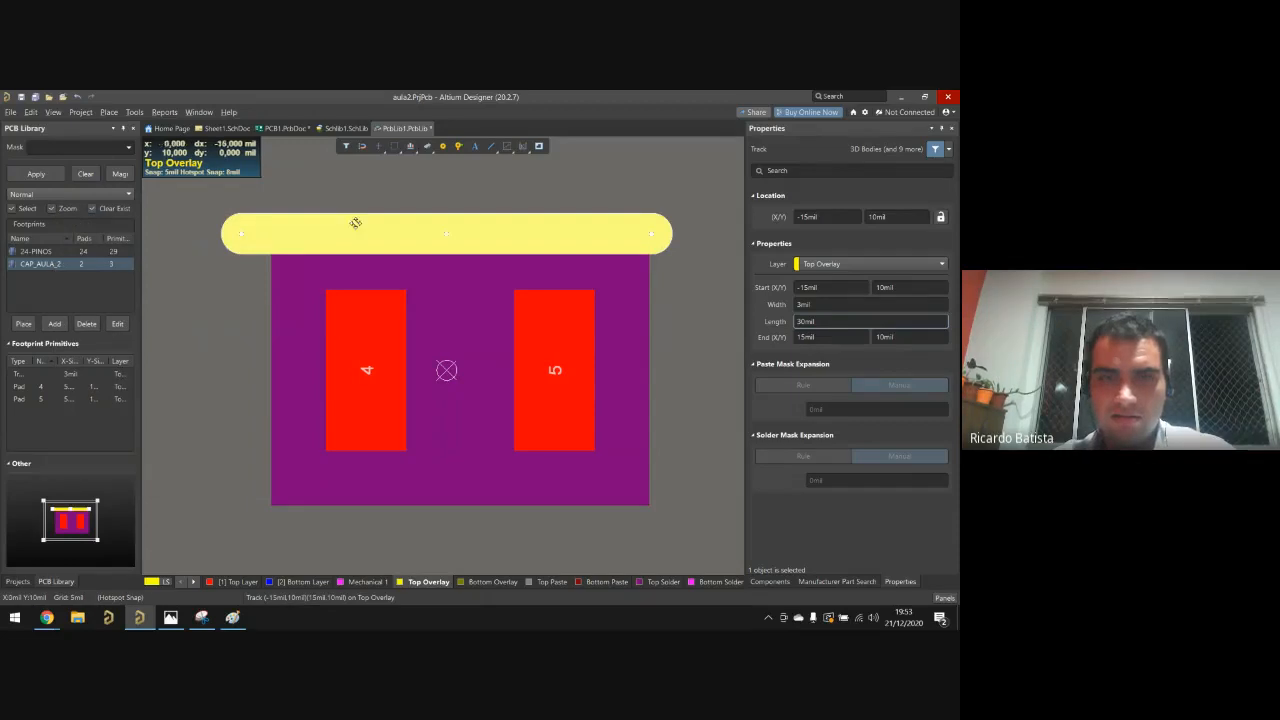
{"action": "key", "text": "p"}
{"action": "left_click", "coordinate": [401, 360]}
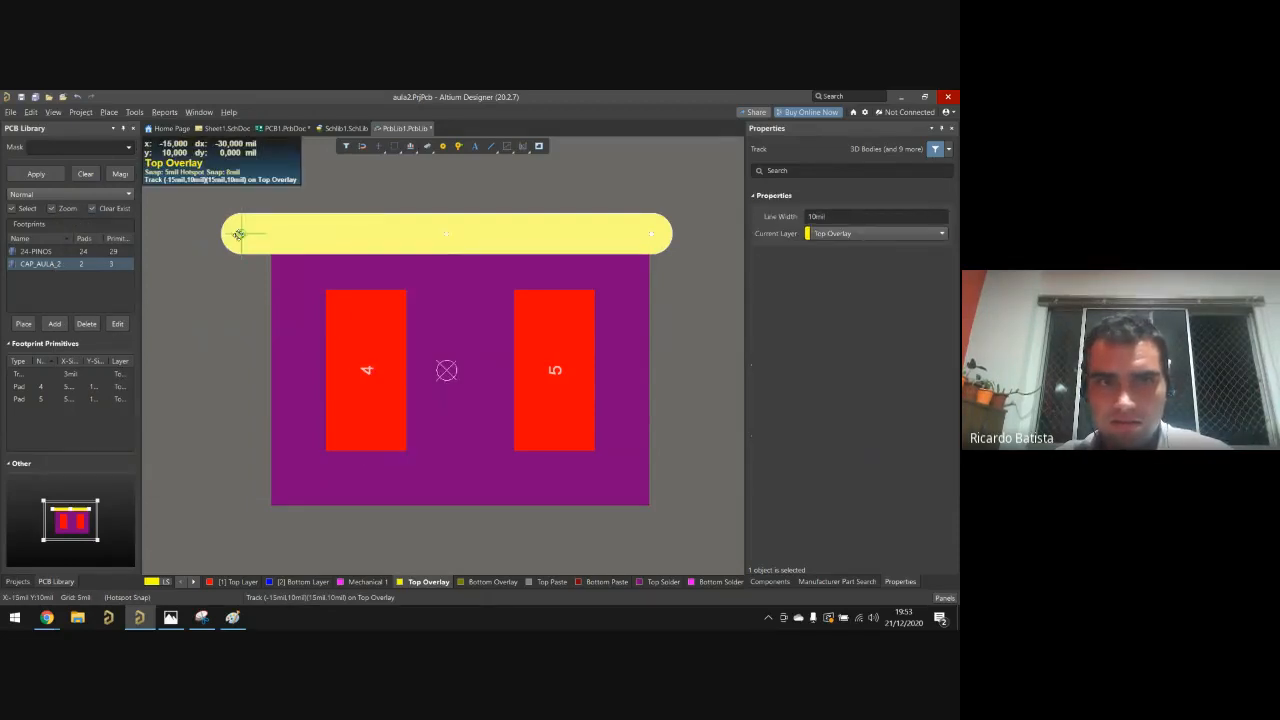
{"action": "left_click", "coordinate": [236, 233]}
{"action": "right_click", "coordinate": [244, 393]}
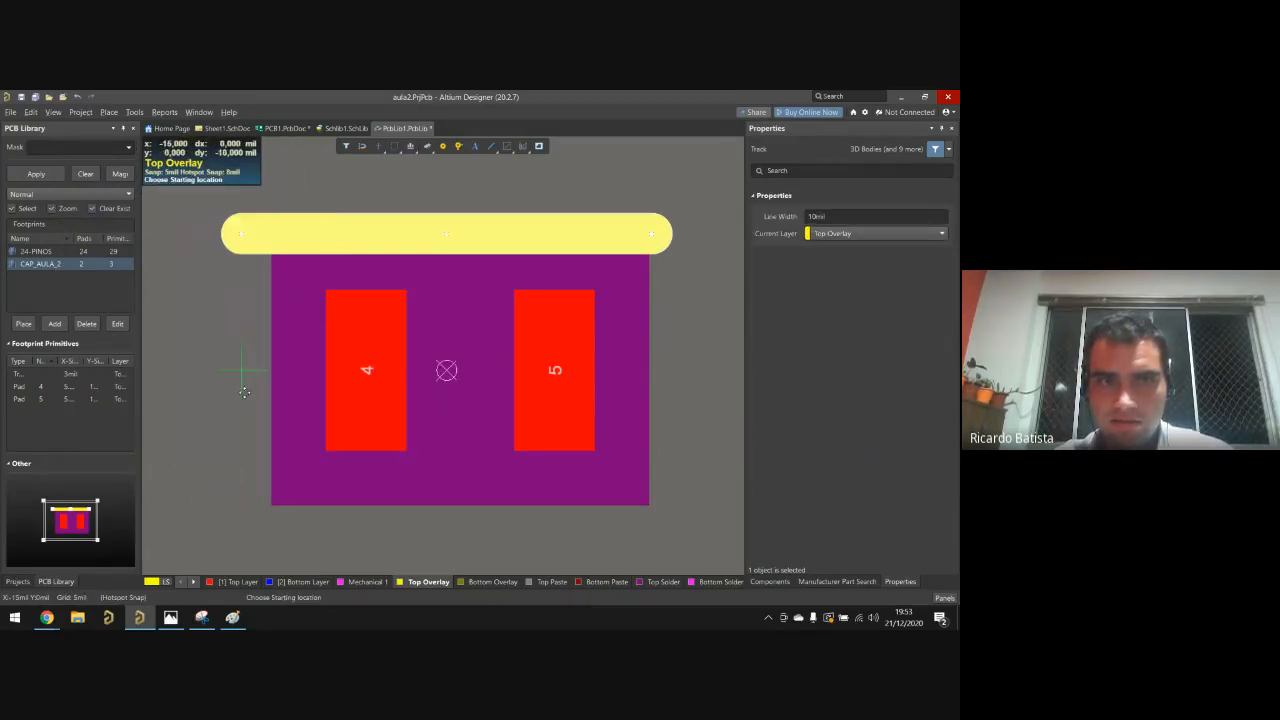
{"action": "right_click", "coordinate": [240, 236]}
Step: Paste a copy of the upper track exactly over the original and try to swing its right end down over pad 4
{"action": "left_click", "coordinate": [247, 243]}
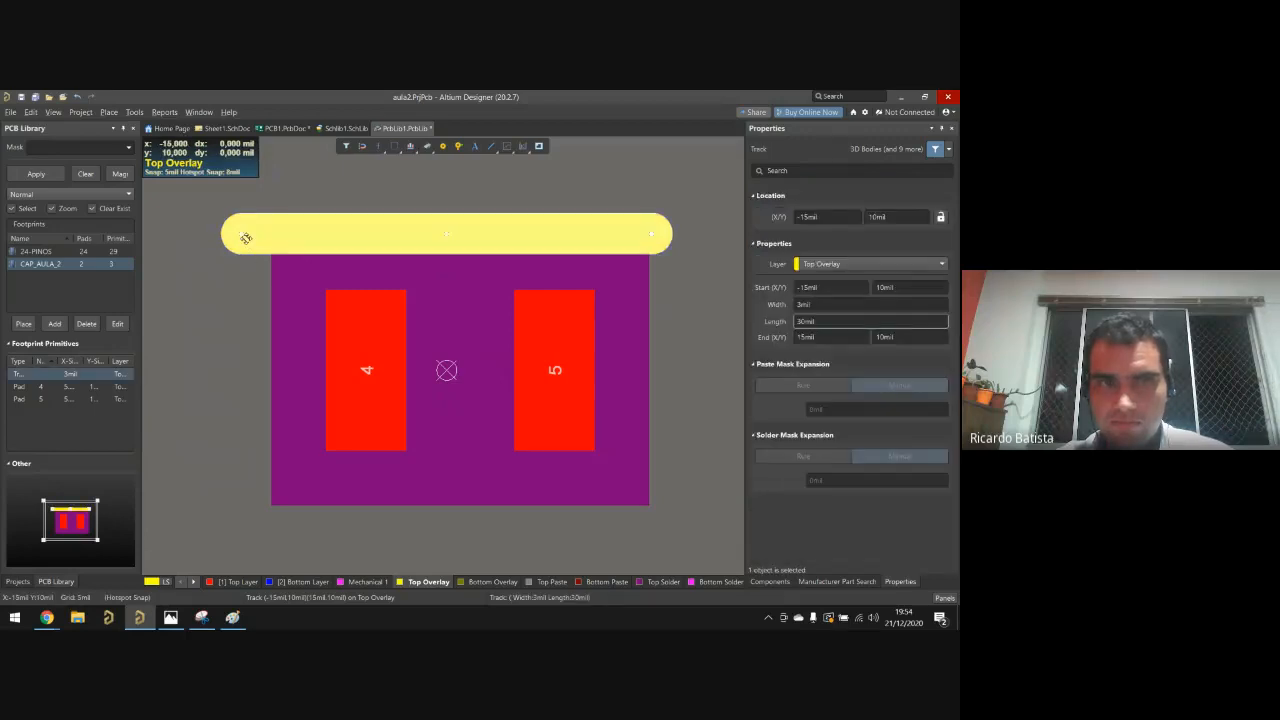
{"action": "key", "text": "ctrl+c"}
{"action": "left_click", "coordinate": [242, 236]}
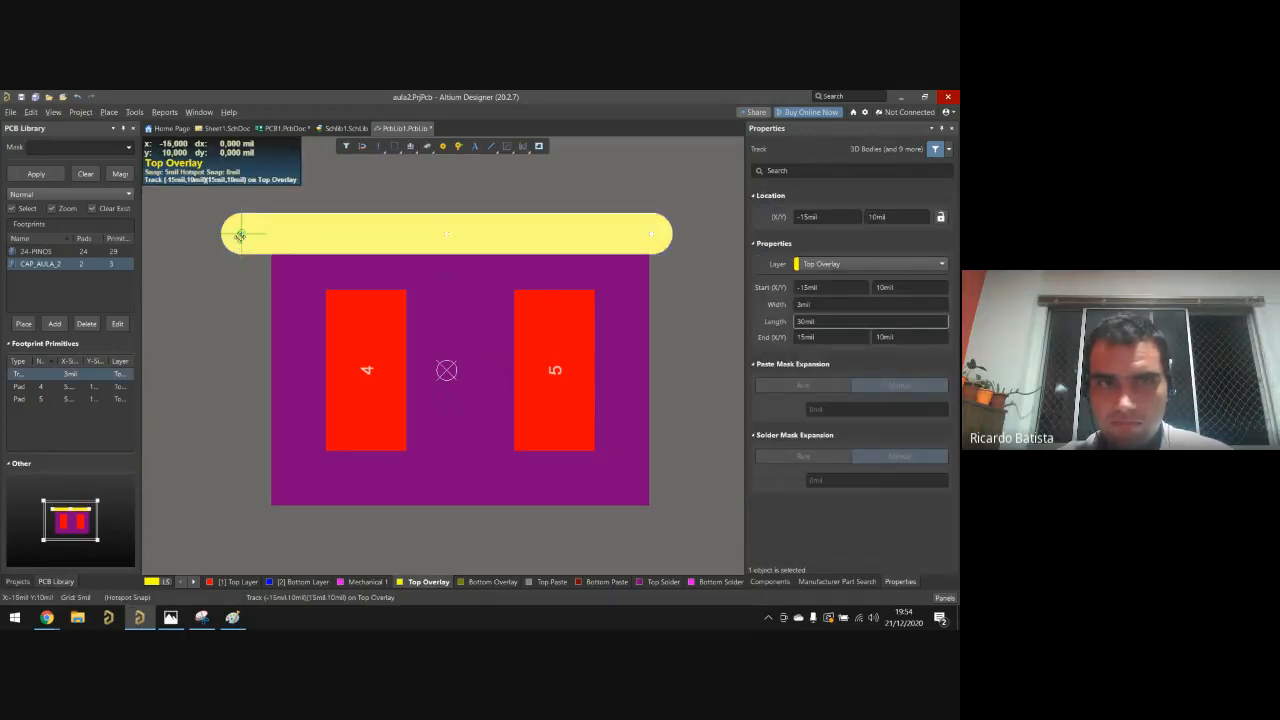
{"action": "key", "text": "ctrl+v"}
{"action": "left_click", "coordinate": [241, 234]}
{"action": "left_click_drag", "start_coordinate": [651, 233], "coordinate": [326, 395]}
{"action": "key", "text": "ctrl+z"}
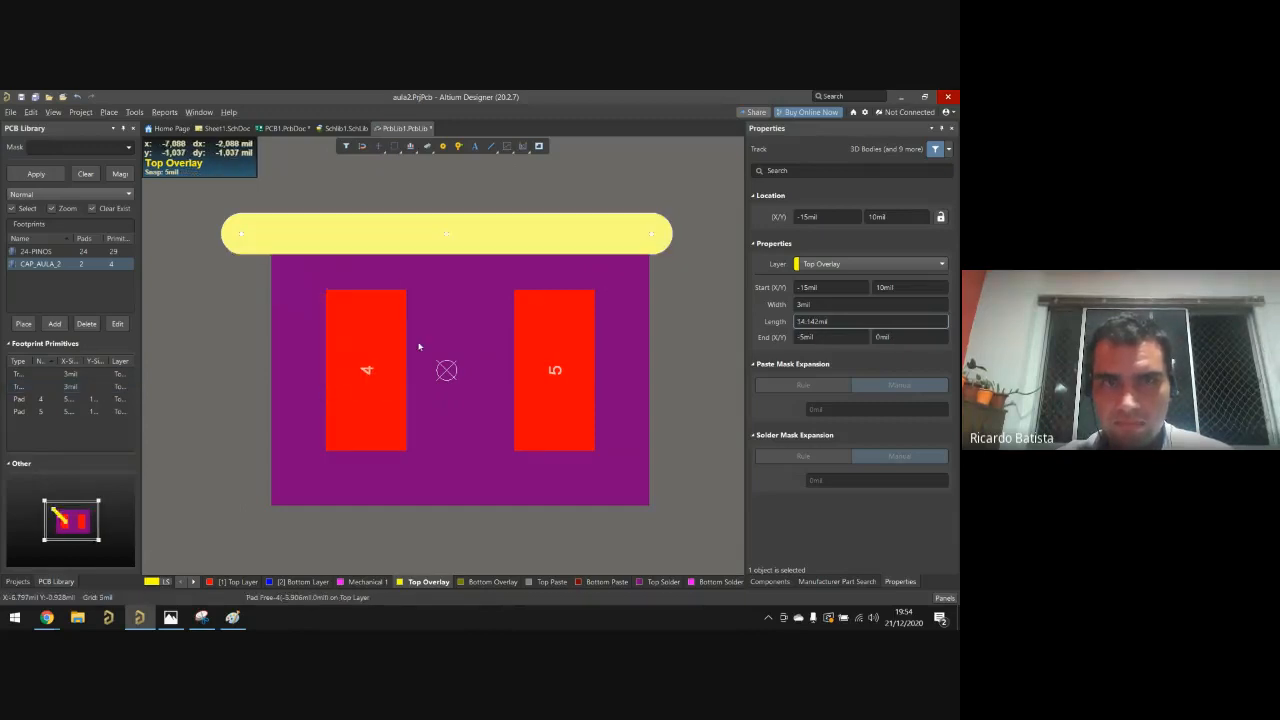
Step: Copy the upper track by its left end and paste it below the pads, starting at (-15, -10) mil
{"action": "key", "text": "ctrl+c"}
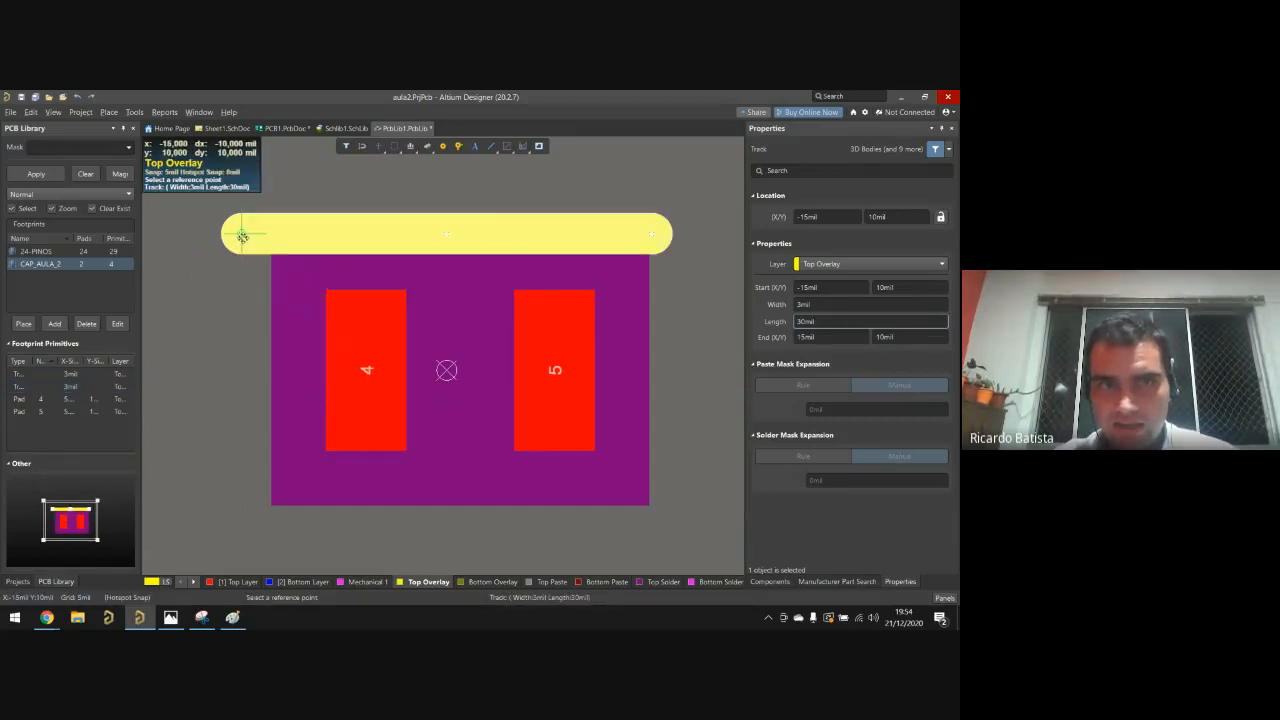
{"action": "left_click", "coordinate": [241, 235]}
{"action": "left_click", "coordinate": [246, 306]}
{"action": "key", "text": "ctrl+v"}
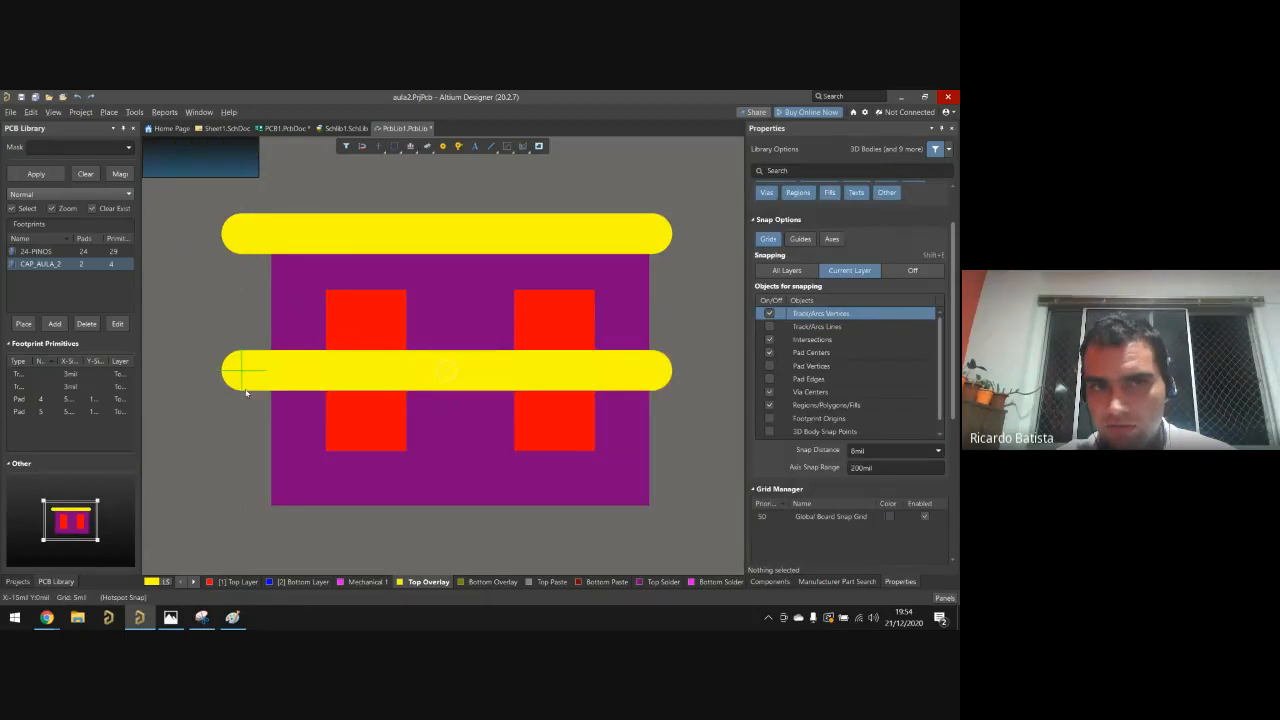
{"action": "left_click", "coordinate": [247, 543]}
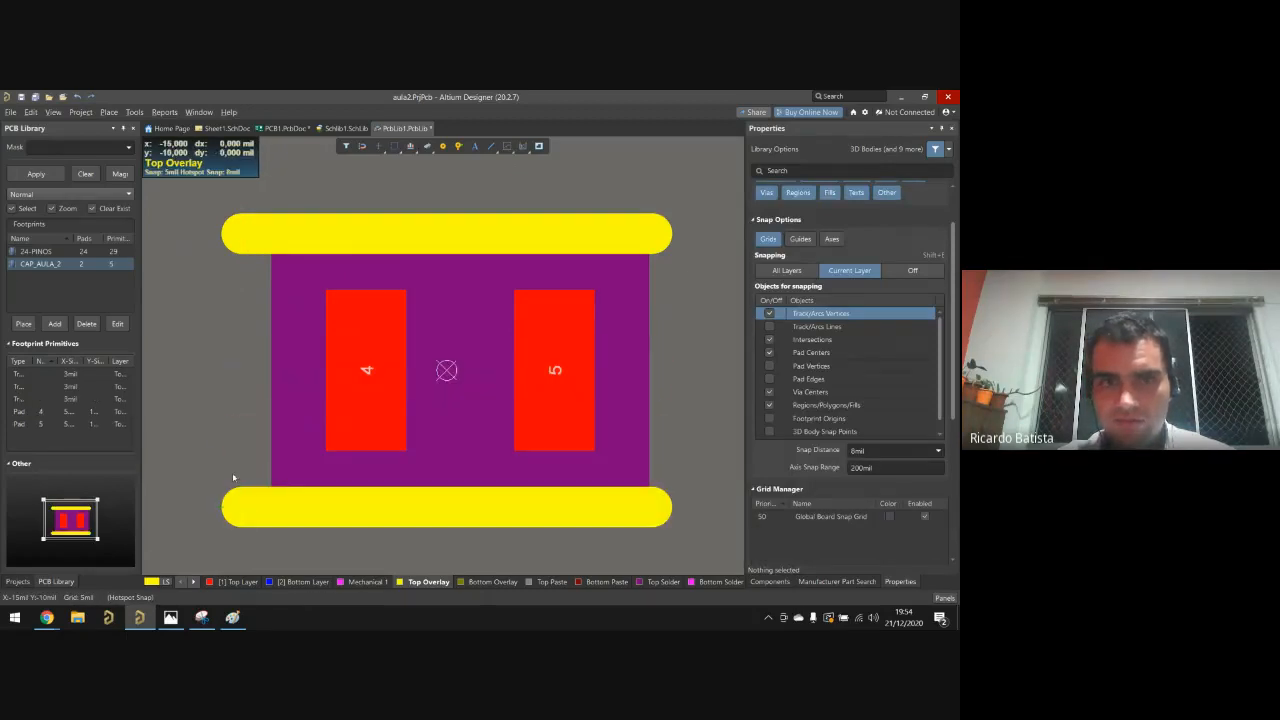
Step: Paste another copy of the track over the upper one and try to pull its right end away
{"action": "key", "text": "ctrl+v"}
{"action": "key", "text": "Escape"}
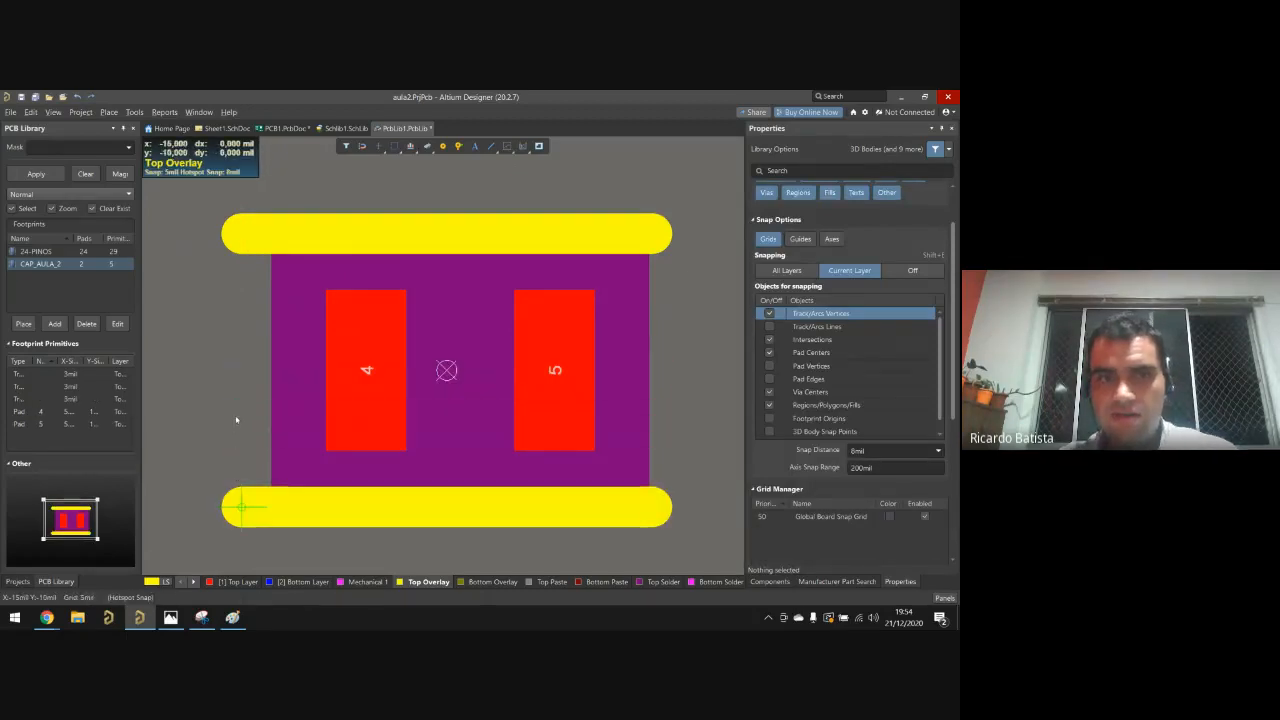
{"action": "left_click", "coordinate": [239, 230]}
{"action": "left_click", "coordinate": [594, 232]}
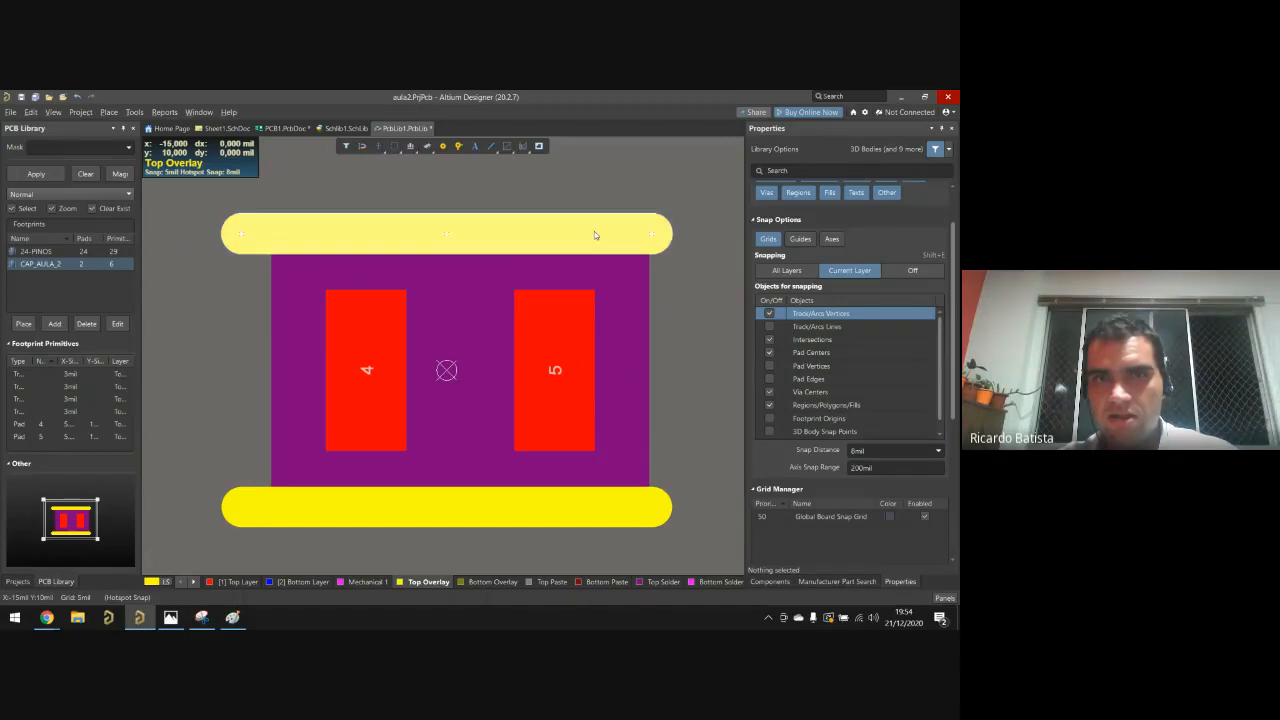
{"action": "left_click", "coordinate": [652, 236]}
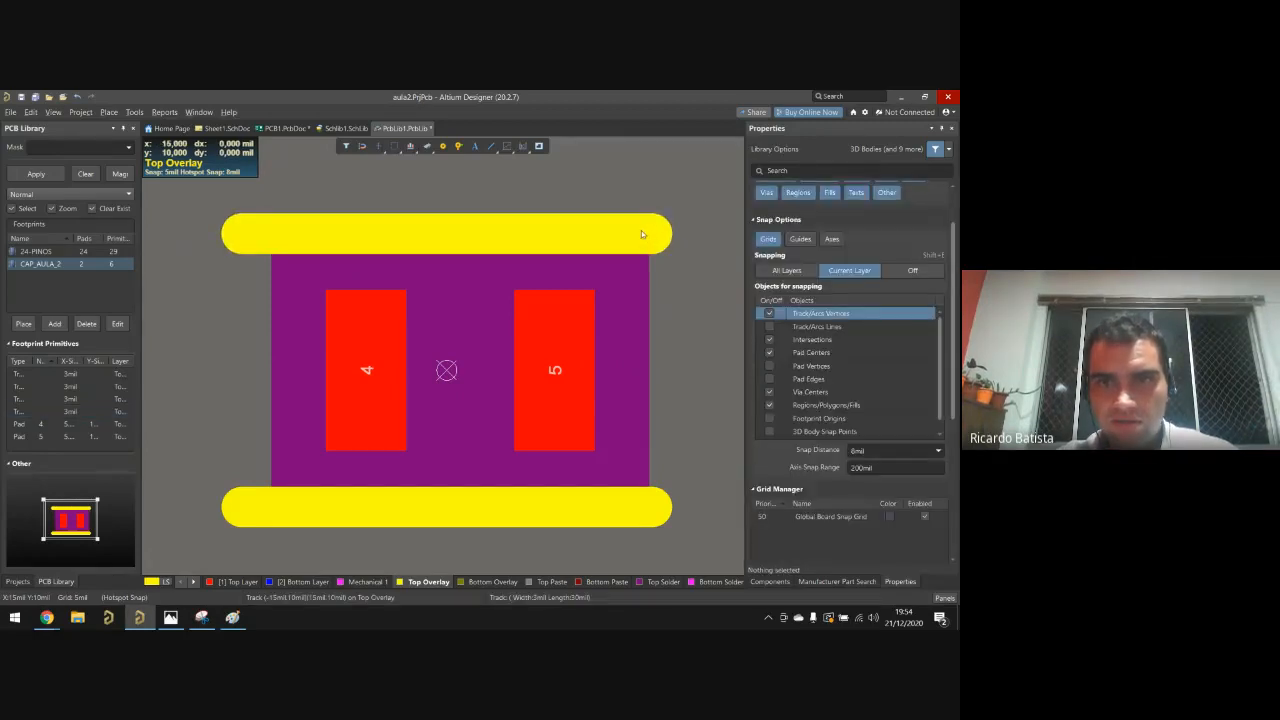
{"action": "left_click", "coordinate": [640, 236]}
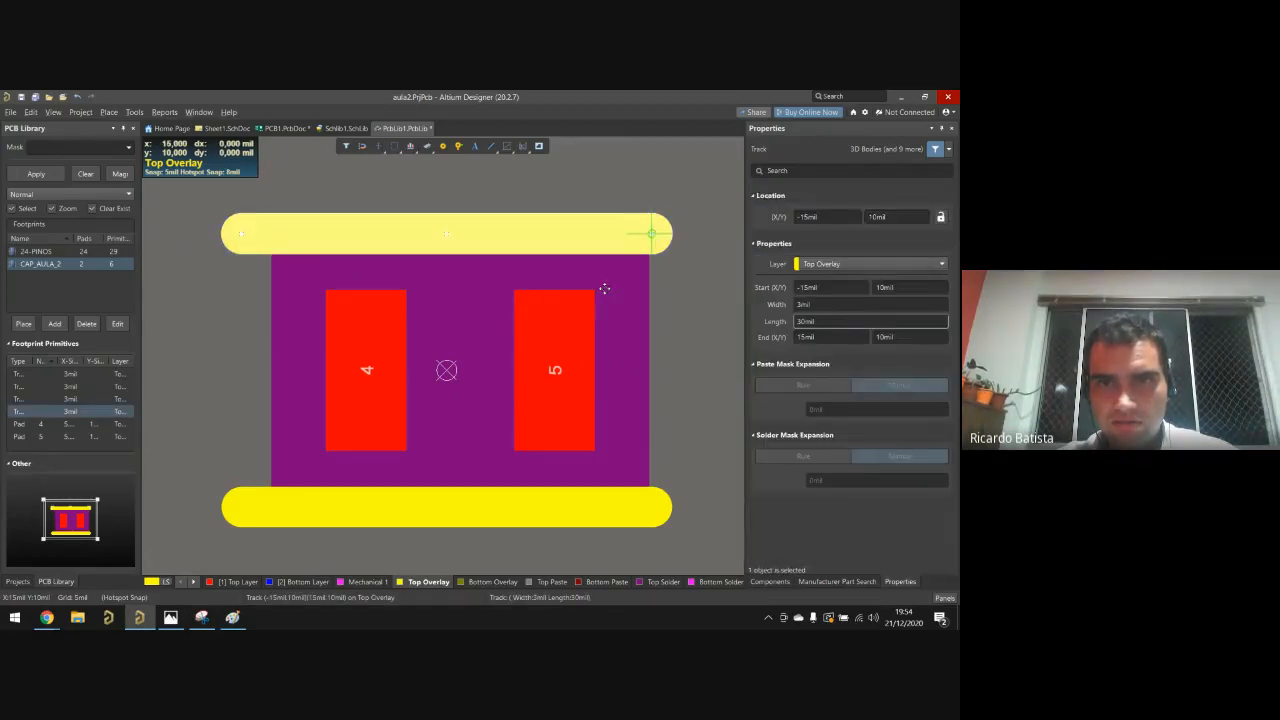
{"action": "left_click_drag", "start_coordinate": [604, 289], "coordinate": [378, 292]}
{"action": "key", "text": "ctrl+z"}
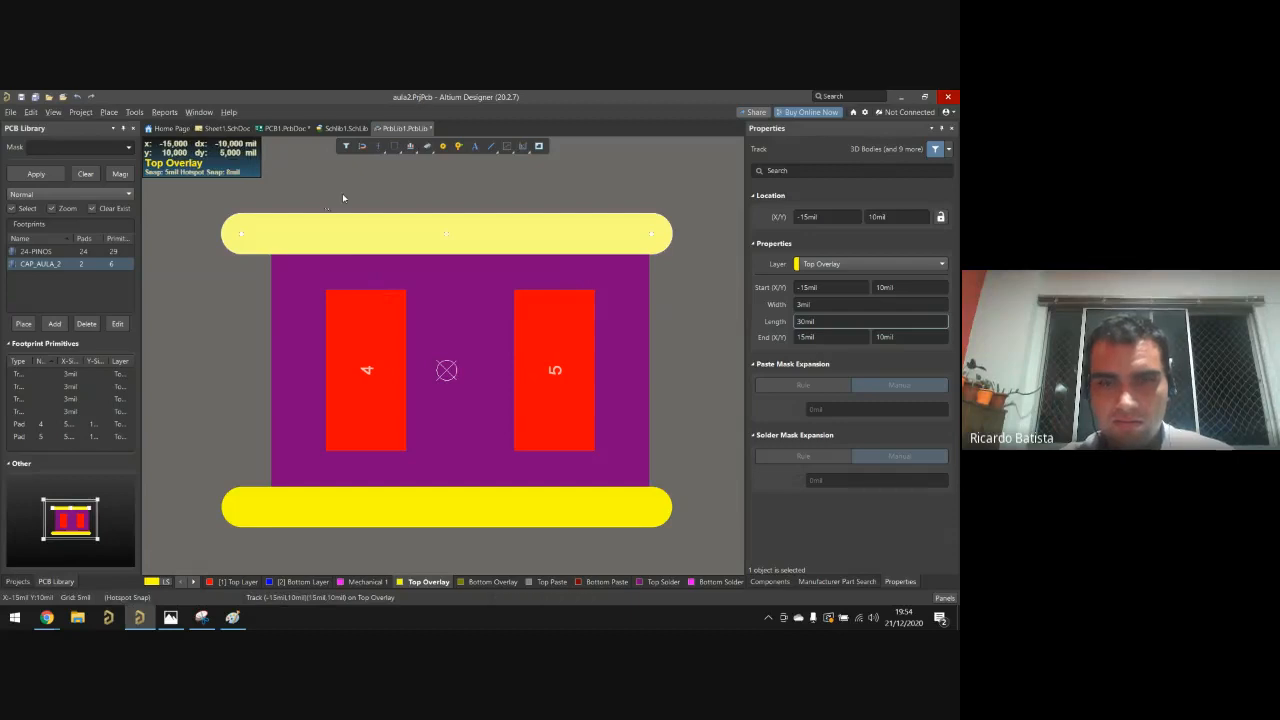
Step: Try to reshape the copied track into the outline's left side by pulling its free end to the lower track's left end
{"action": "left_click", "coordinate": [343, 198]}
{"action": "left_click_drag", "start_coordinate": [306, 237], "coordinate": [240, 234]}
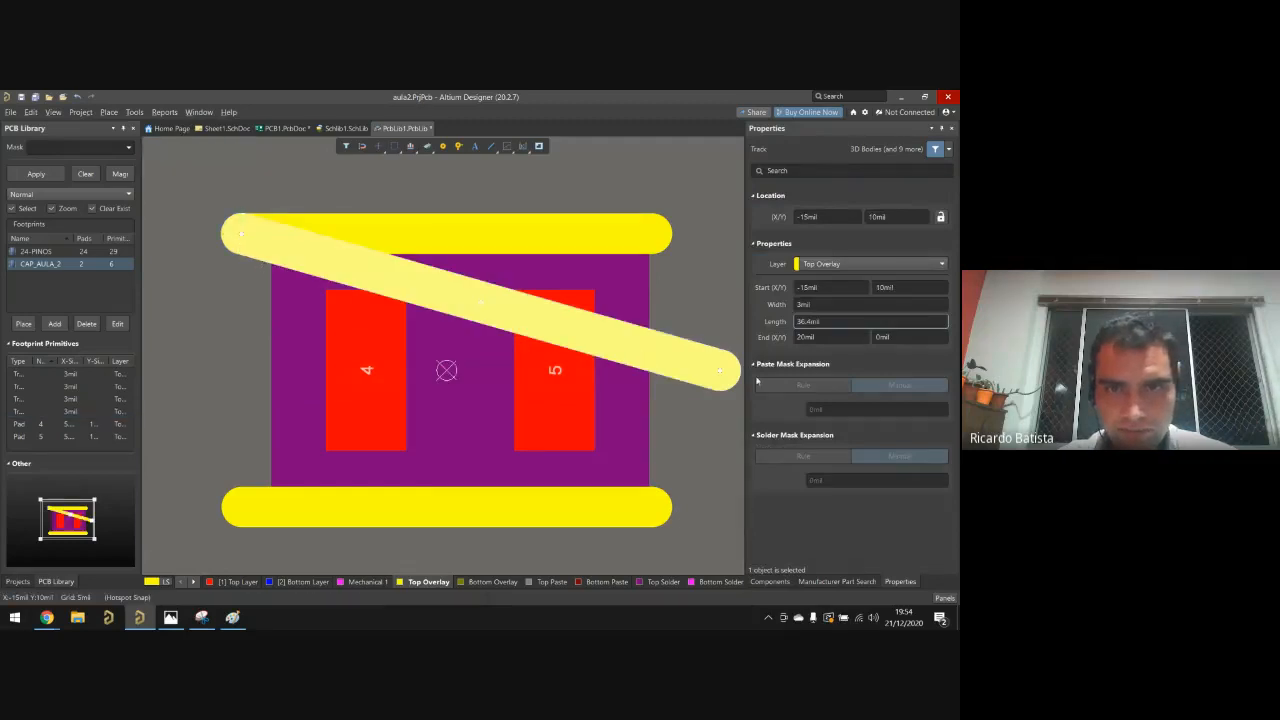
{"action": "left_click_drag", "start_coordinate": [720, 370], "coordinate": [446, 507]}
{"action": "left_click_drag", "start_coordinate": [344, 472], "coordinate": [252, 515]}
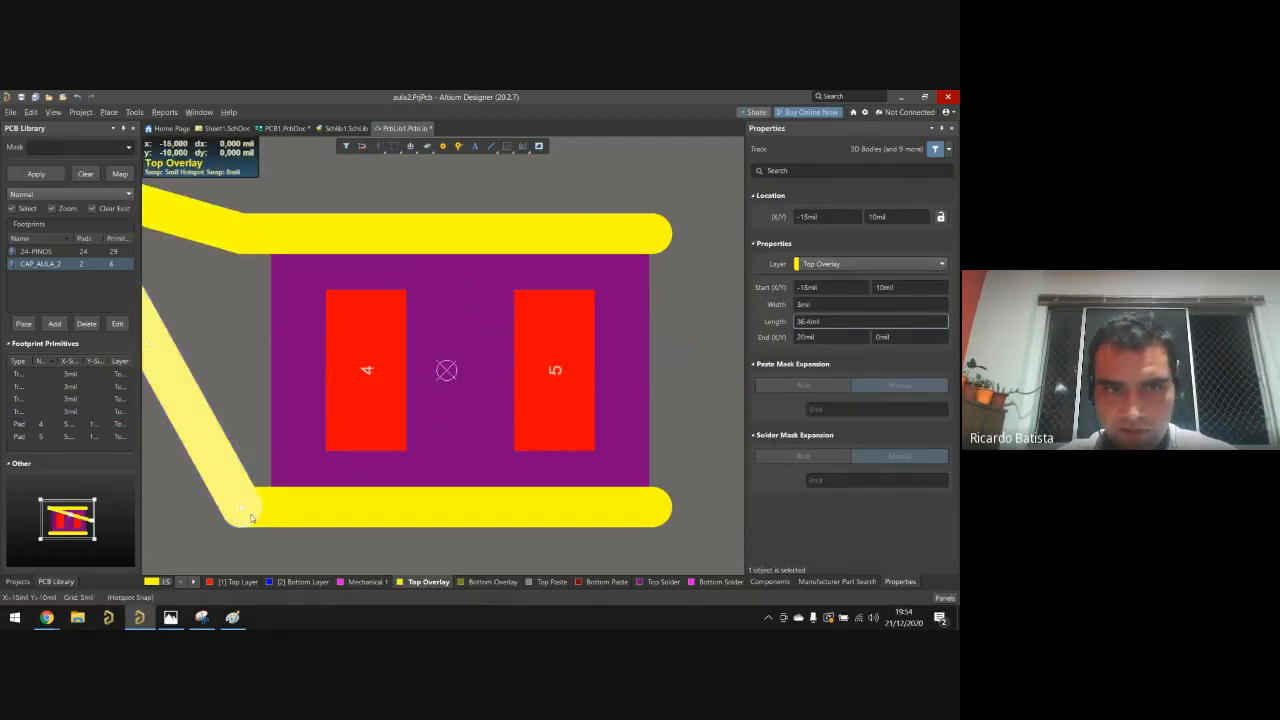
Step: Delete the short slanted segment attached to the upper track's left end
{"action": "scroll", "coordinate": [306, 521], "scroll_direction": "down", "scroll_amount": 2, "text": "ctrl"}
{"action": "left_click", "coordinate": [210, 325]}
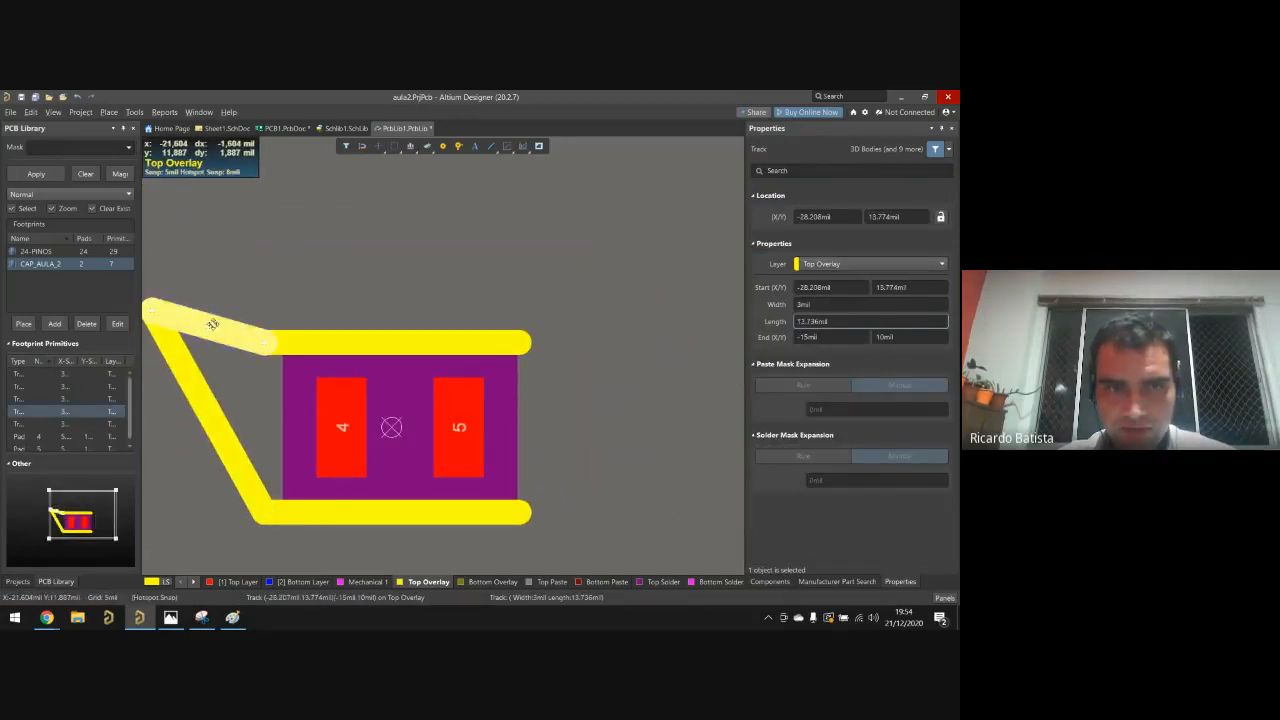
{"action": "key", "text": "Delete"}
Step: Try to close the outline's left side by pulling the remaining slanted track onto the upper track's left end
{"action": "left_click", "coordinate": [157, 328]}
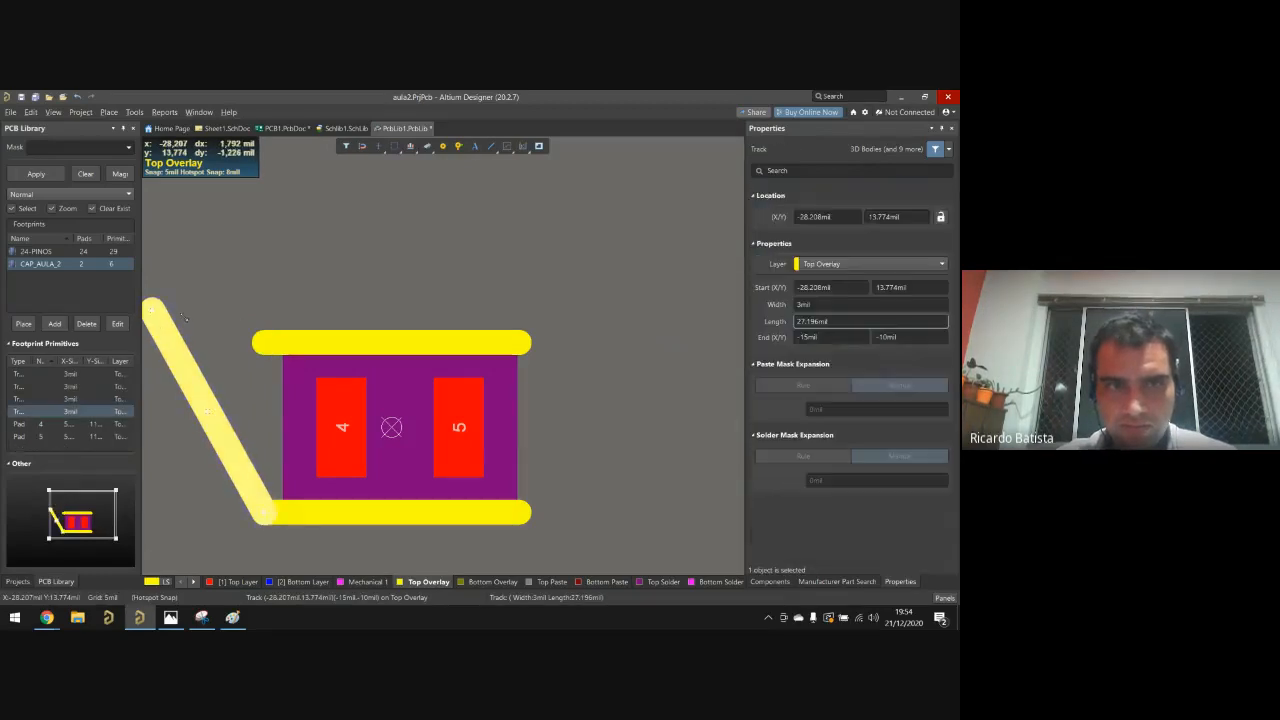
{"action": "left_click_drag", "start_coordinate": [152, 310], "coordinate": [264, 342]}
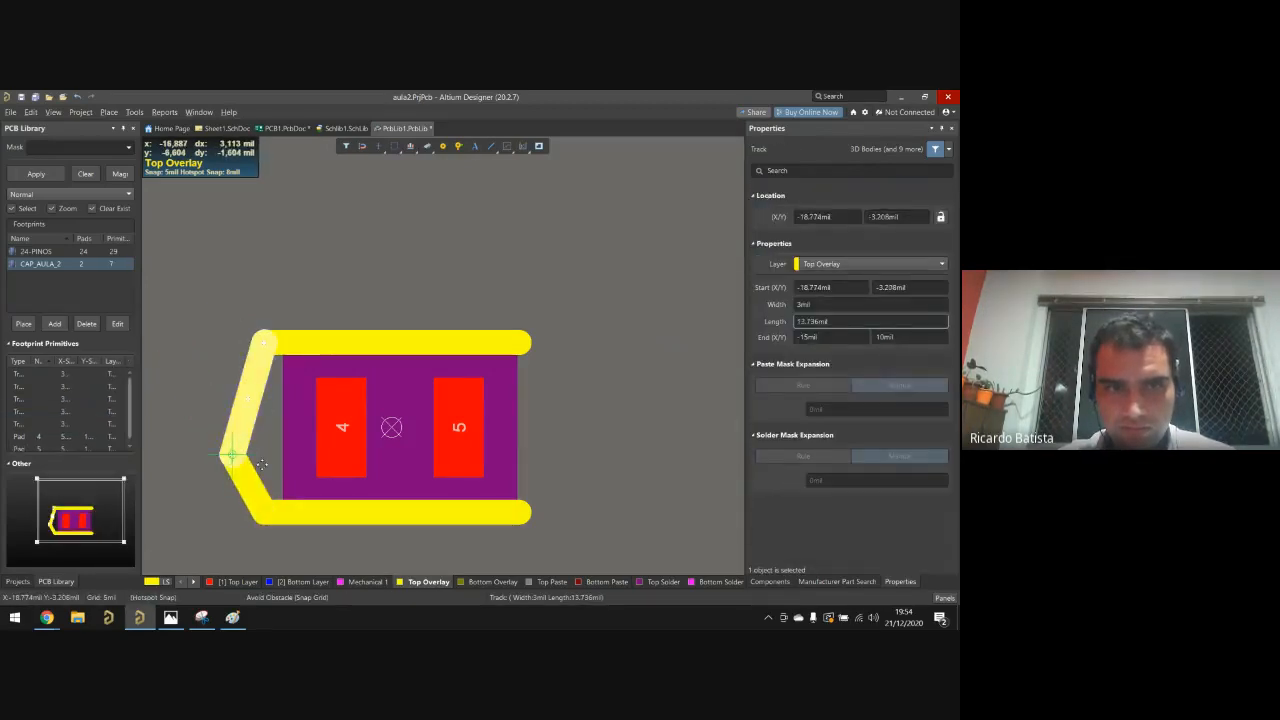
{"action": "mouse_move", "coordinate": [229, 453]}
{"action": "left_mouse_down"}
{"action": "mouse_move", "coordinate": [262, 456]}
{"action": "mouse_move", "coordinate": [227, 457]}
{"action": "left_mouse_up"}
Step: Delete the slanted Top Overlay segment joining the left ends of the upper and lower tracks
{"action": "left_click", "coordinate": [244, 458]}
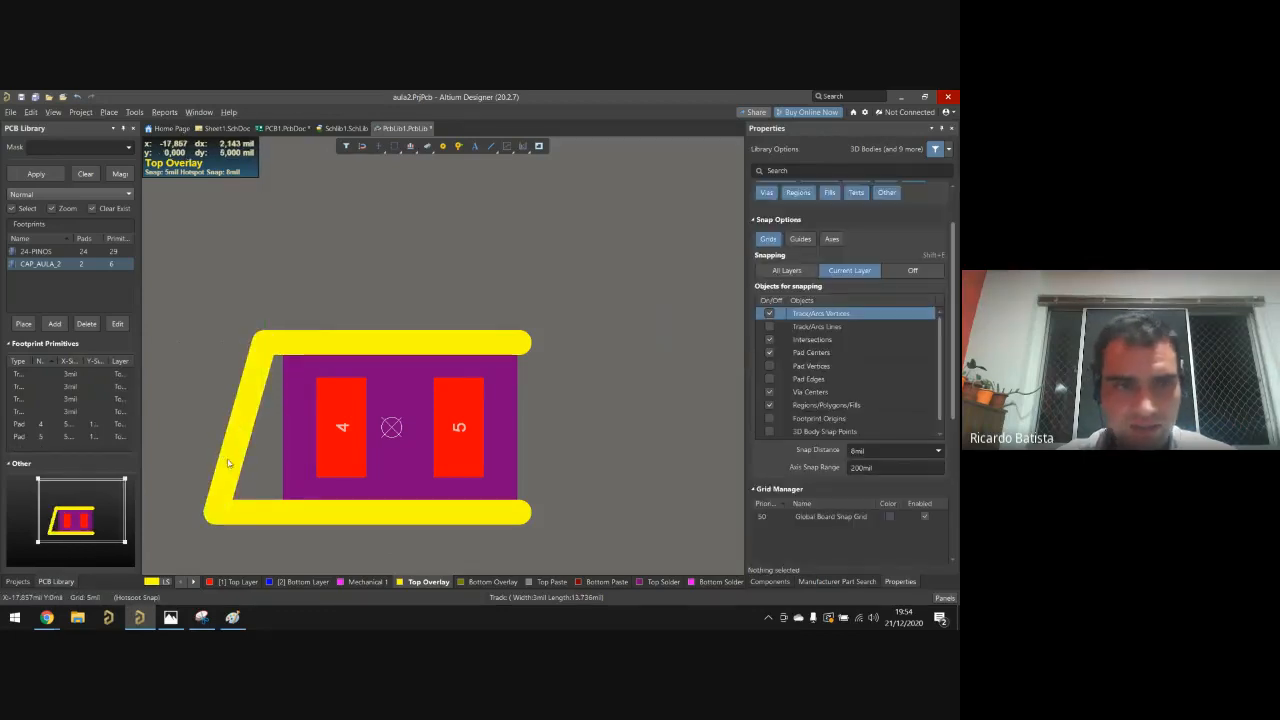
{"action": "left_click", "coordinate": [242, 458]}
{"action": "key", "text": "Delete"}
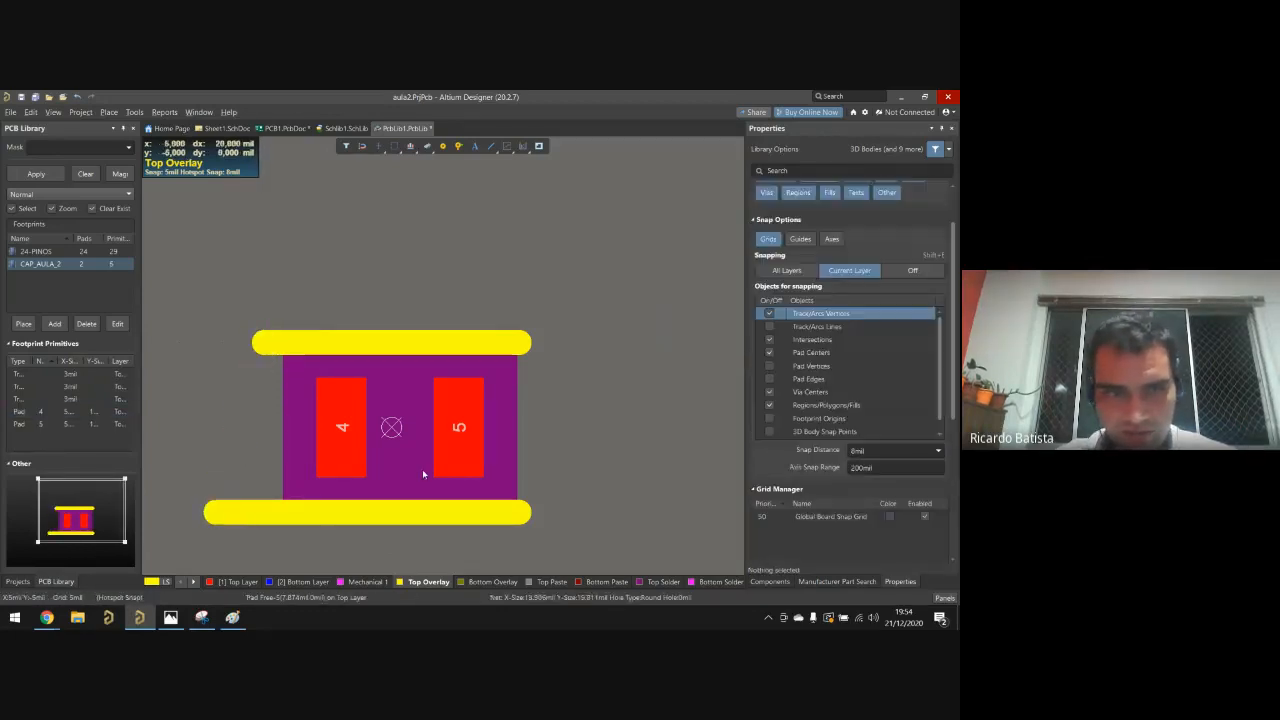
Step: Delete the misaligned Top Overlay track below the pads of the CAP_AULA_2 footprint
{"action": "left_click", "coordinate": [228, 518]}
{"action": "left_click_drag", "start_coordinate": [224, 512], "coordinate": [280, 509]}
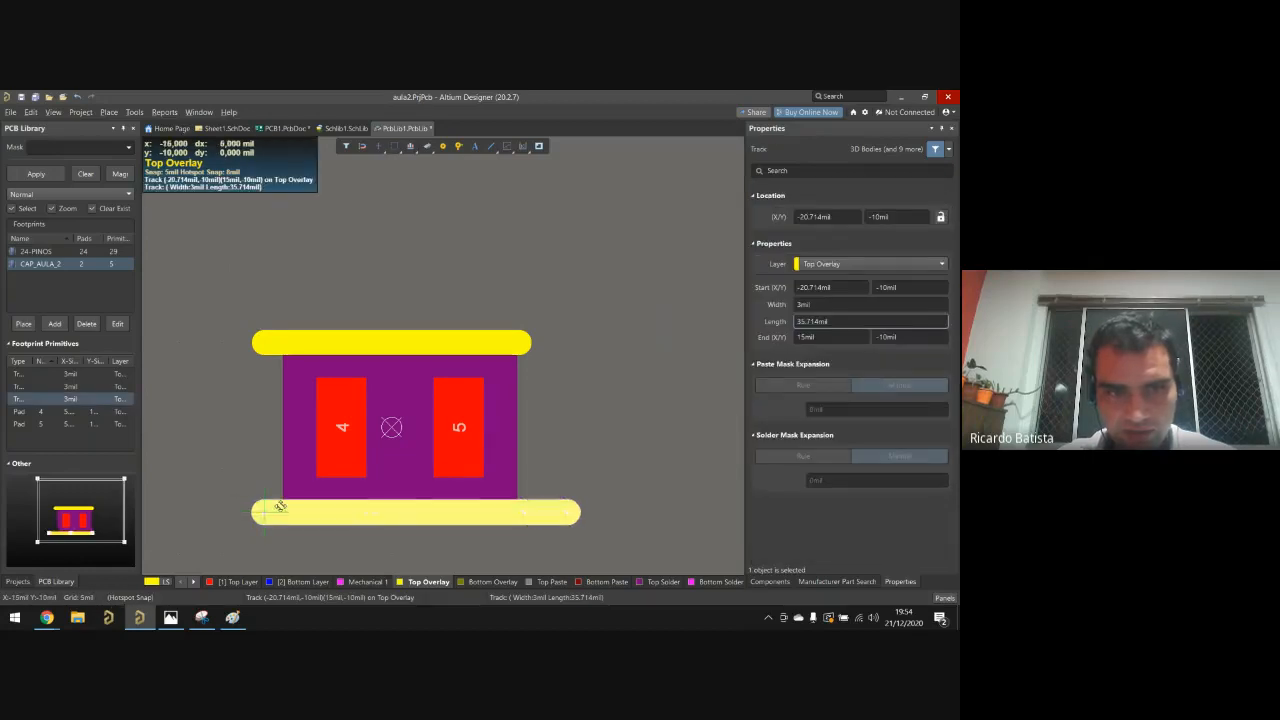
{"action": "key", "text": "Delete"}
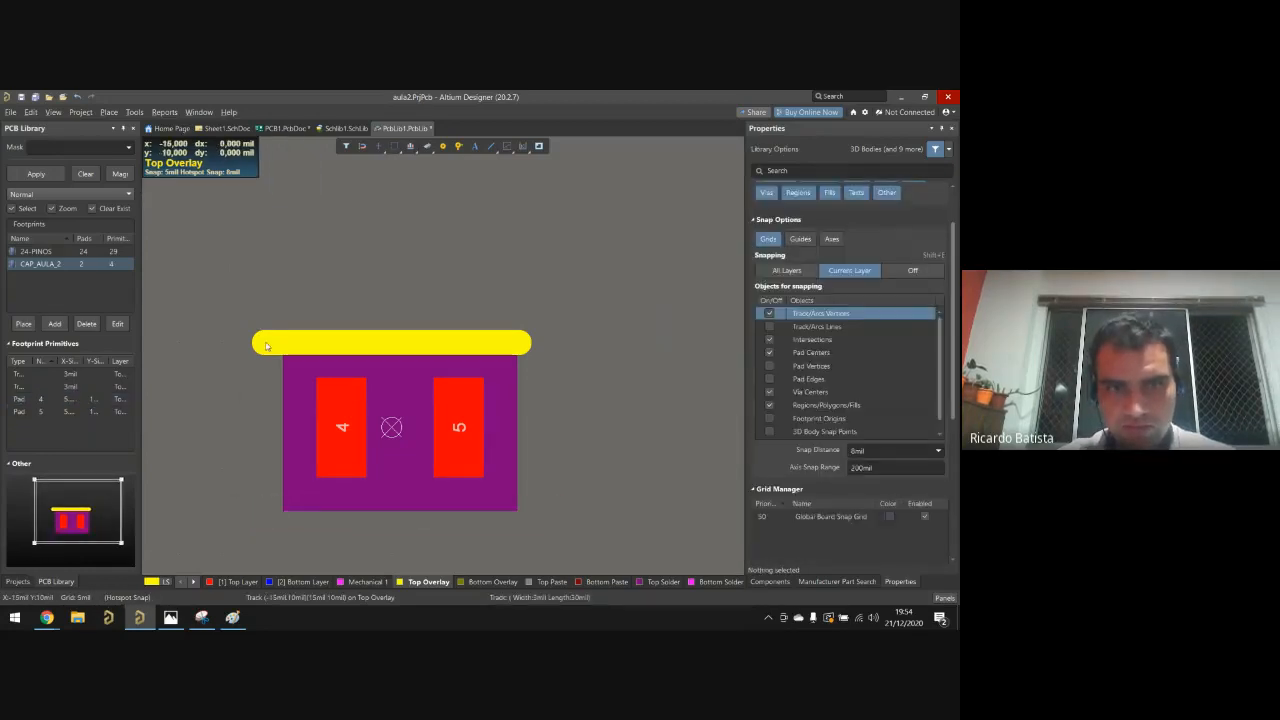
Step: Draw Top Overlay lines from (-15, 10) mil down to (-15, -10) mil and across to (15, -10) mil
{"action": "left_click", "coordinate": [262, 345]}
{"action": "left_click", "coordinate": [251, 366]}
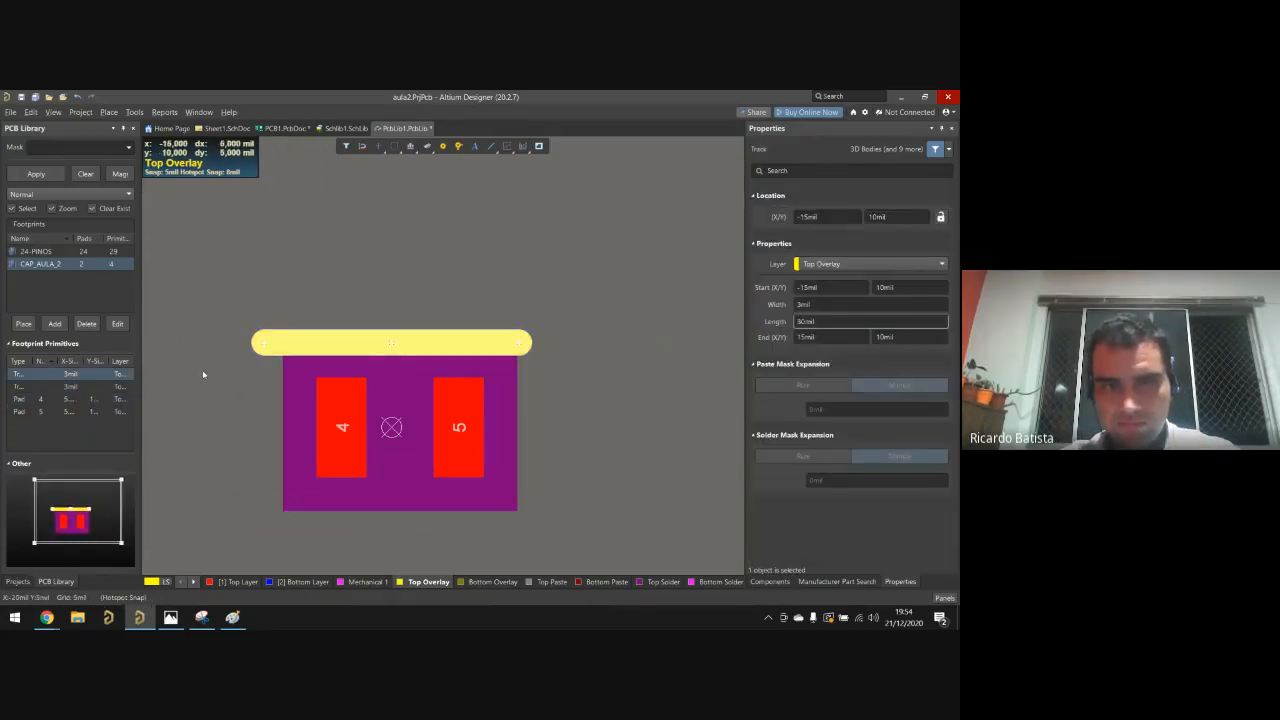
{"action": "key", "text": "l"}
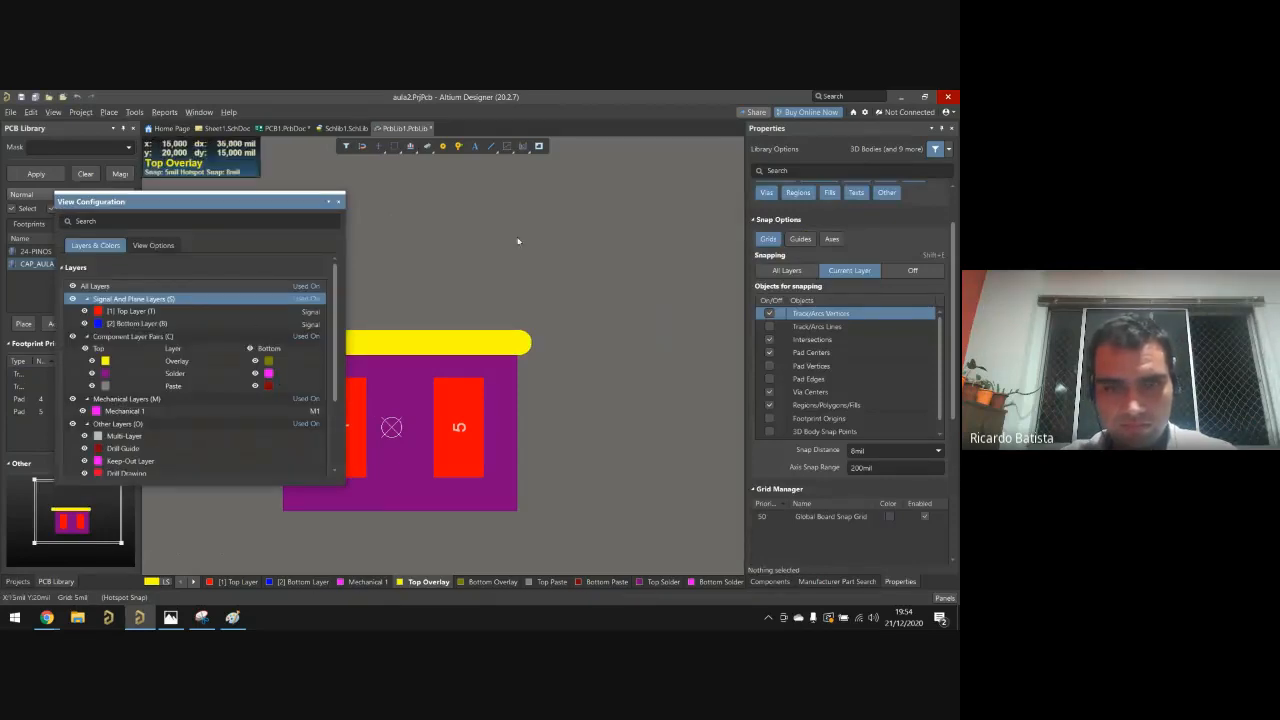
{"action": "left_click", "coordinate": [339, 202]}
{"action": "key", "text": "p"}
{"action": "left_click", "coordinate": [398, 363]}
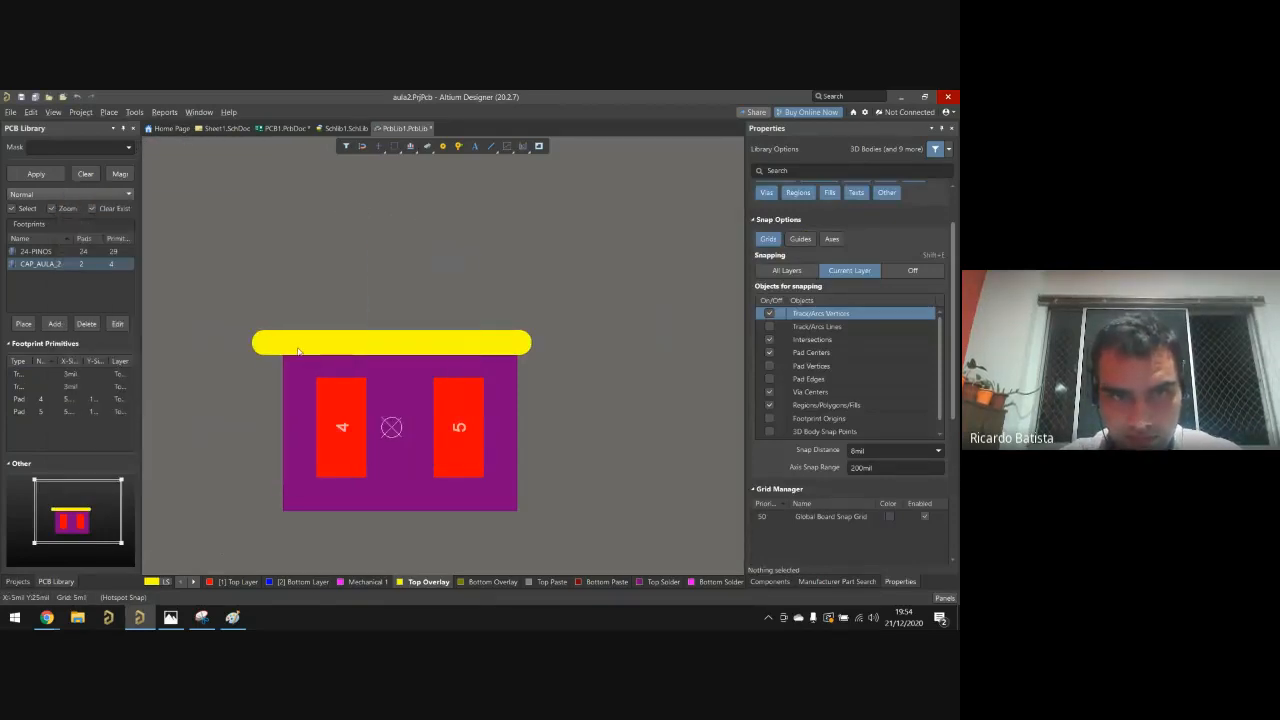
{"action": "left_click", "coordinate": [263, 343]}
{"action": "left_click", "coordinate": [254, 529]}
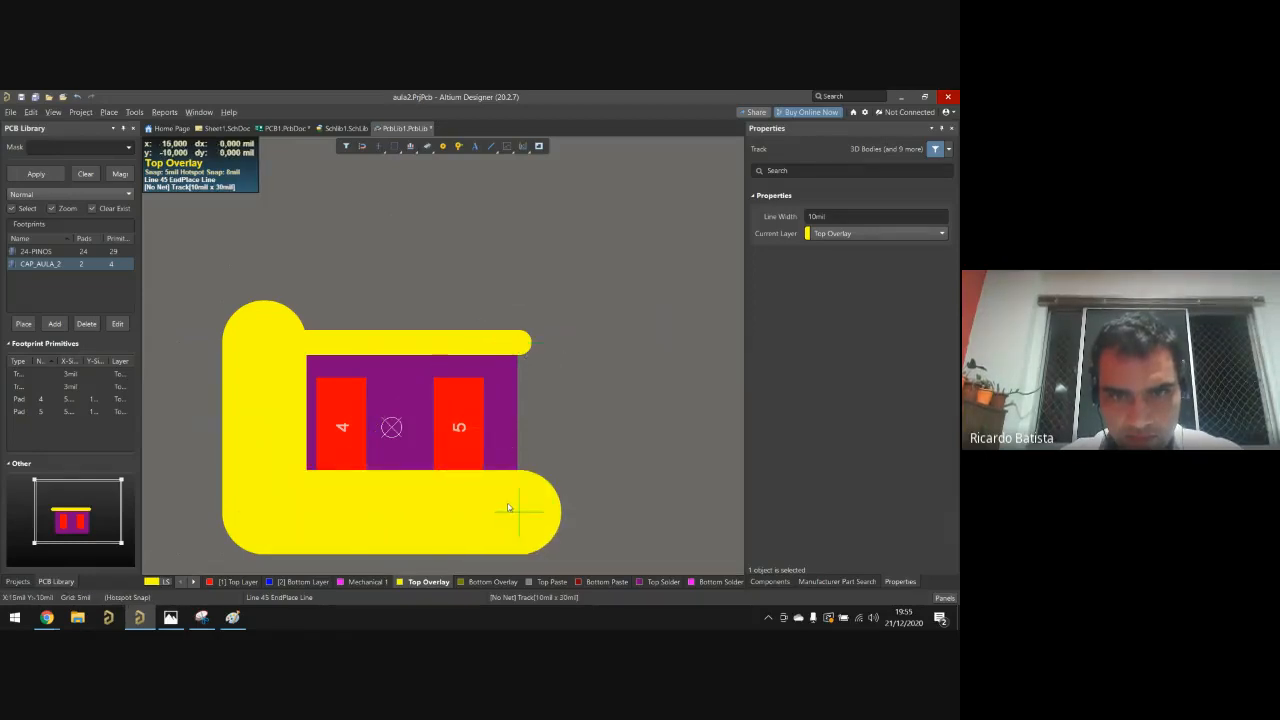
{"action": "left_click", "coordinate": [508, 508]}
{"action": "left_click", "coordinate": [521, 350]}
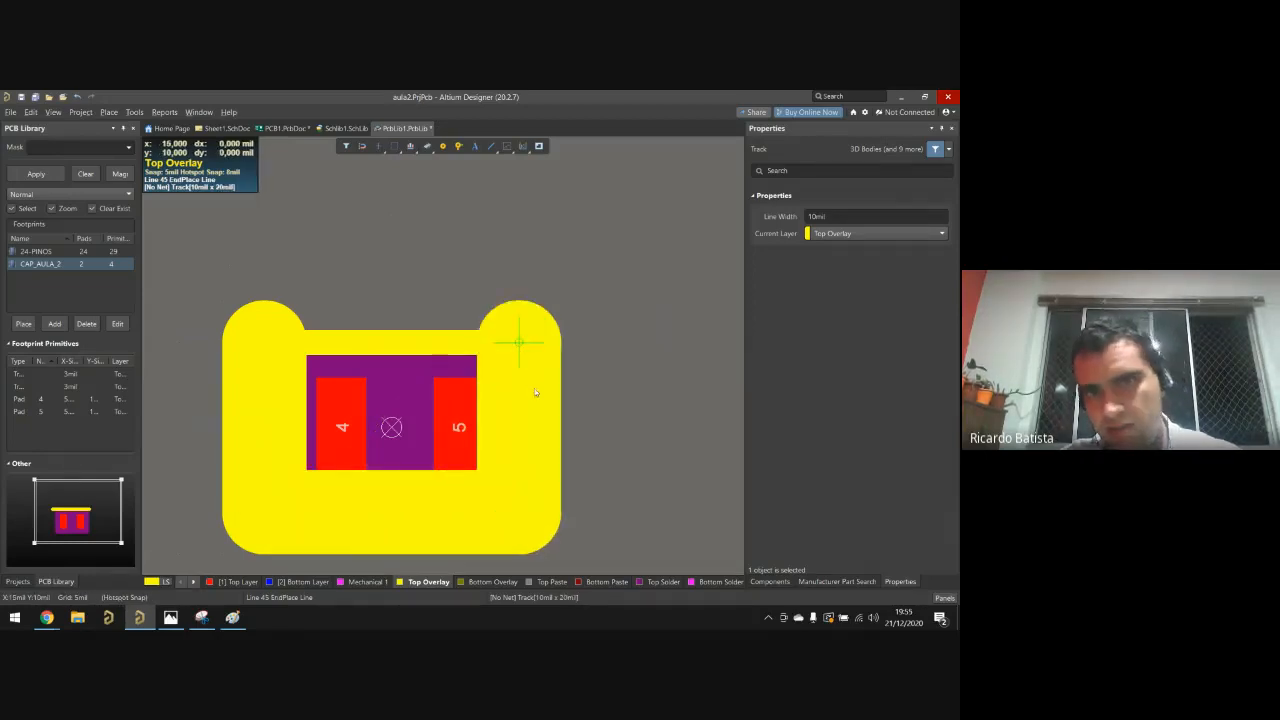
{"action": "left_click", "coordinate": [536, 393]}
{"action": "right_click", "coordinate": [536, 402]}
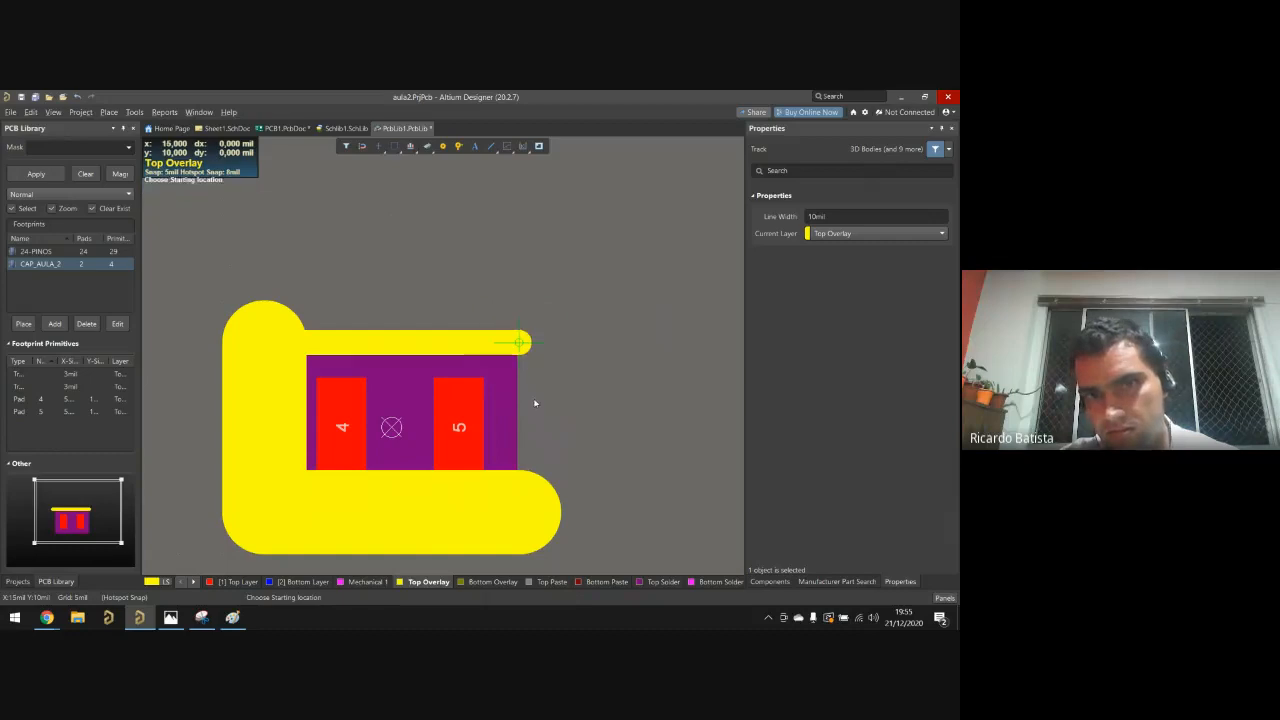
Step: Close the footprint outline with a Top Overlay line from (15, 10) mil to (15, -10) mil
{"action": "left_click", "coordinate": [521, 345]}
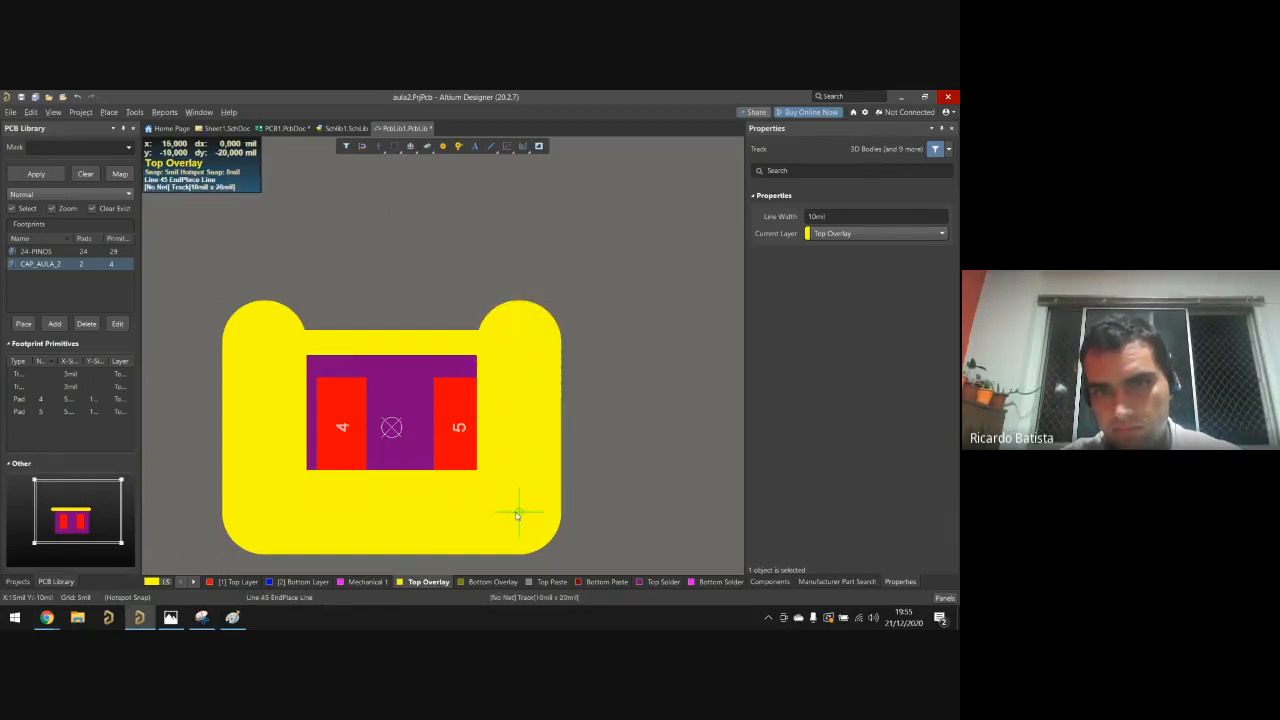
{"action": "left_click", "coordinate": [519, 516]}
{"action": "right_click", "coordinate": [530, 527]}
{"action": "right_click", "coordinate": [531, 412]}
Step: Set the width of the right, lower and left outline tracks to 3 mil
{"action": "left_click", "coordinate": [531, 411]}
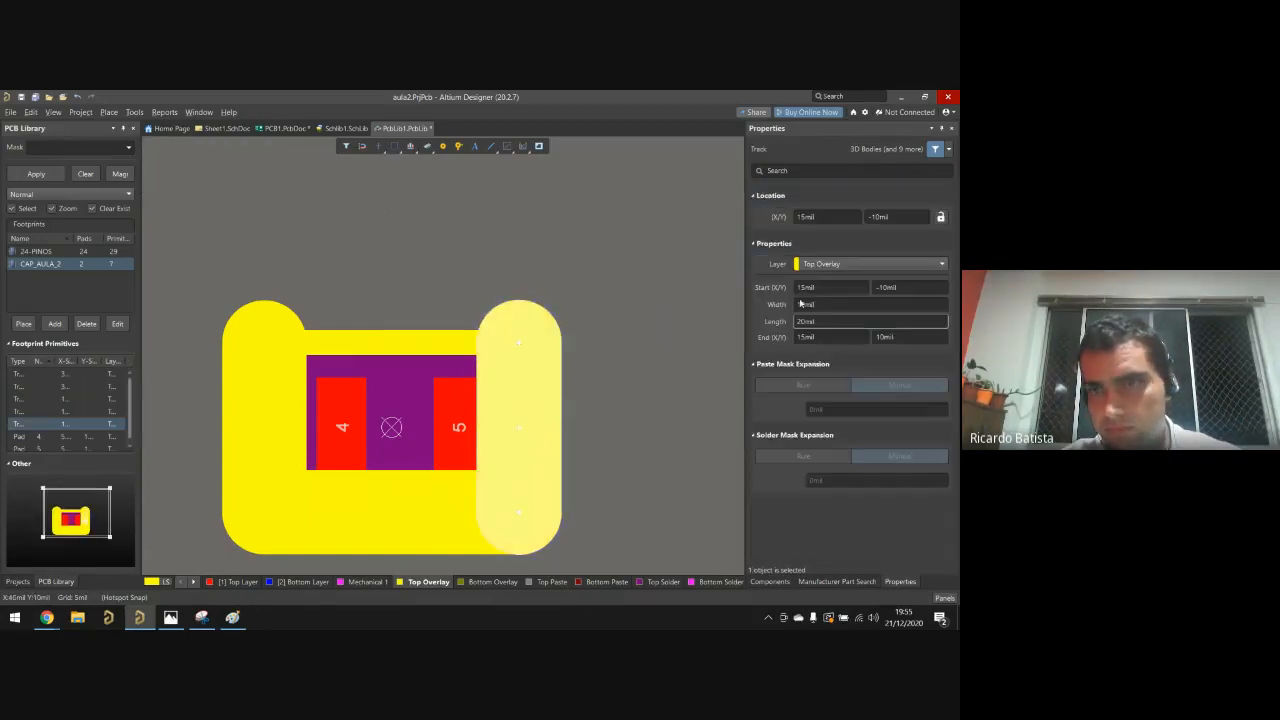
{"action": "left_click", "coordinate": [824, 303]}
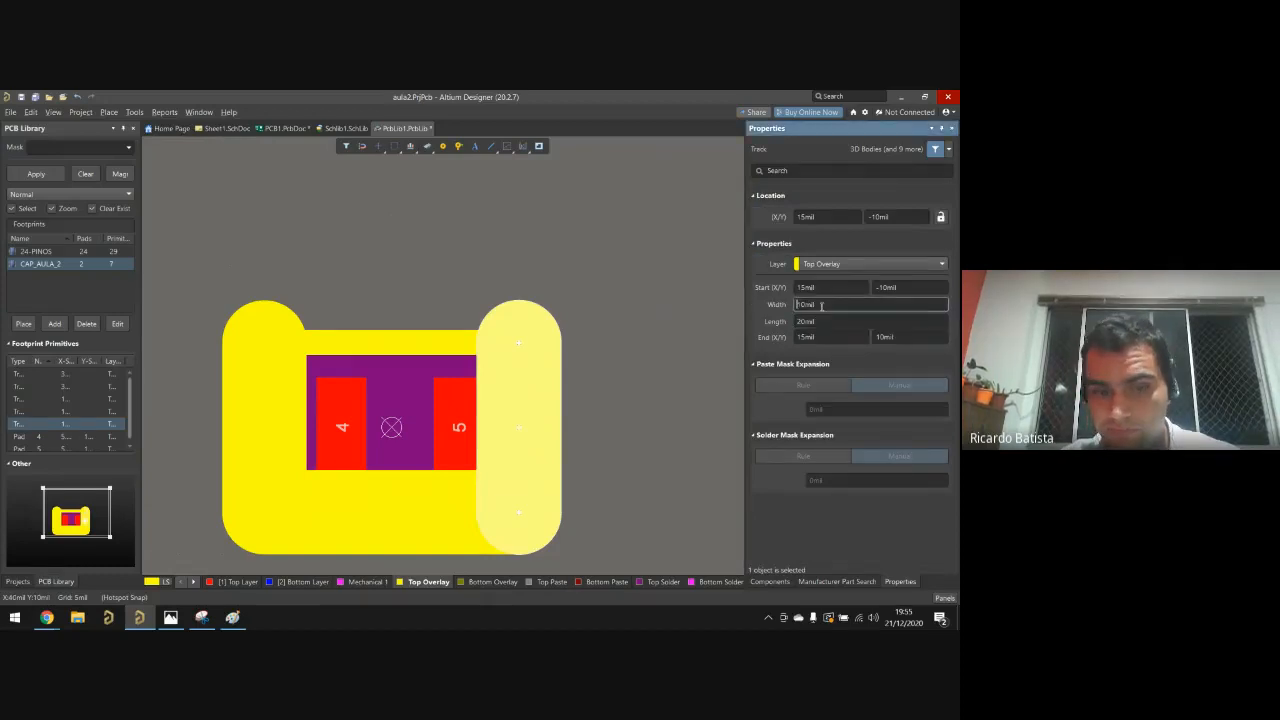
{"action": "key", "text": "Return"}
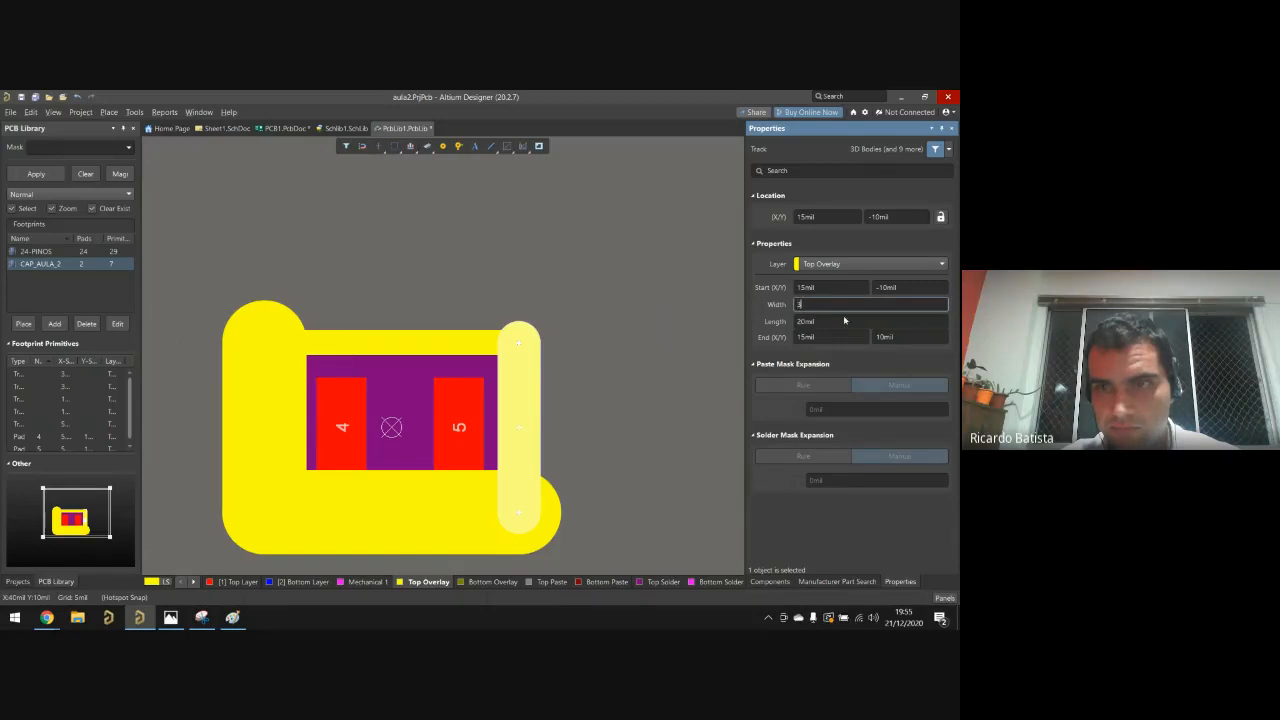
{"action": "key", "text": "Return"}
{"action": "left_click", "coordinate": [463, 526]}
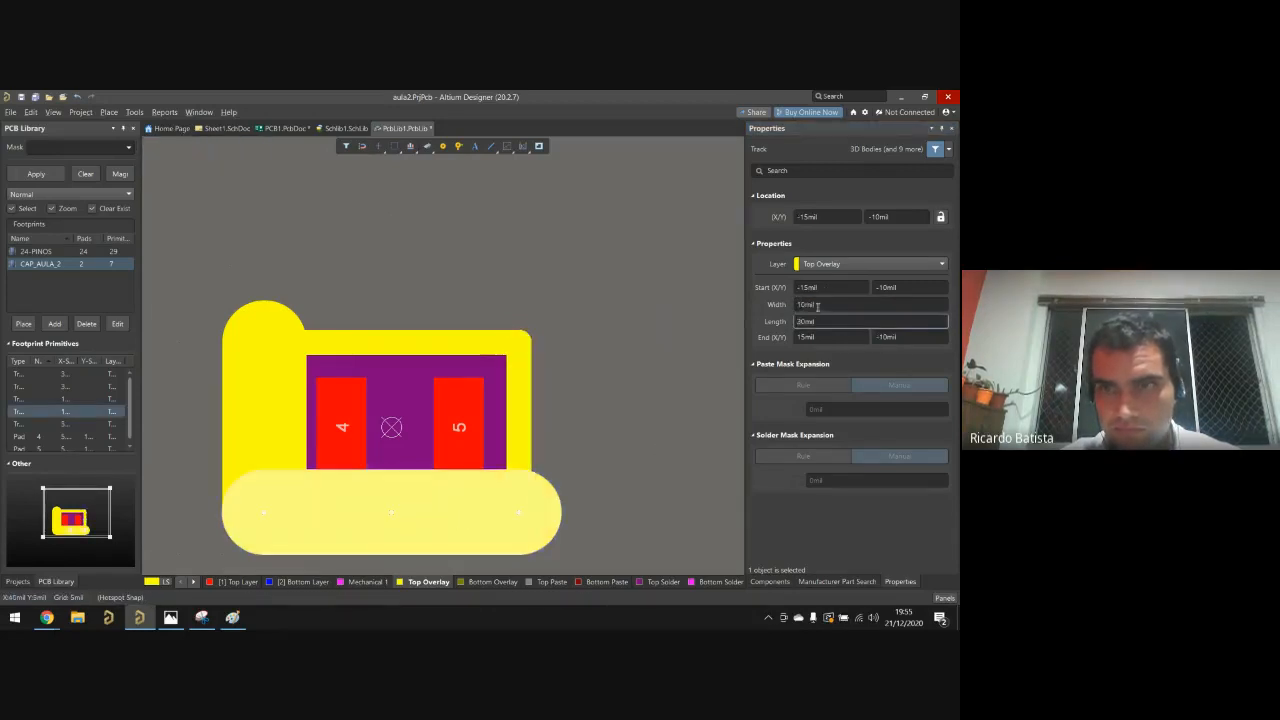
{"action": "left_click", "coordinate": [818, 307]}
{"action": "key", "text": "Return"}
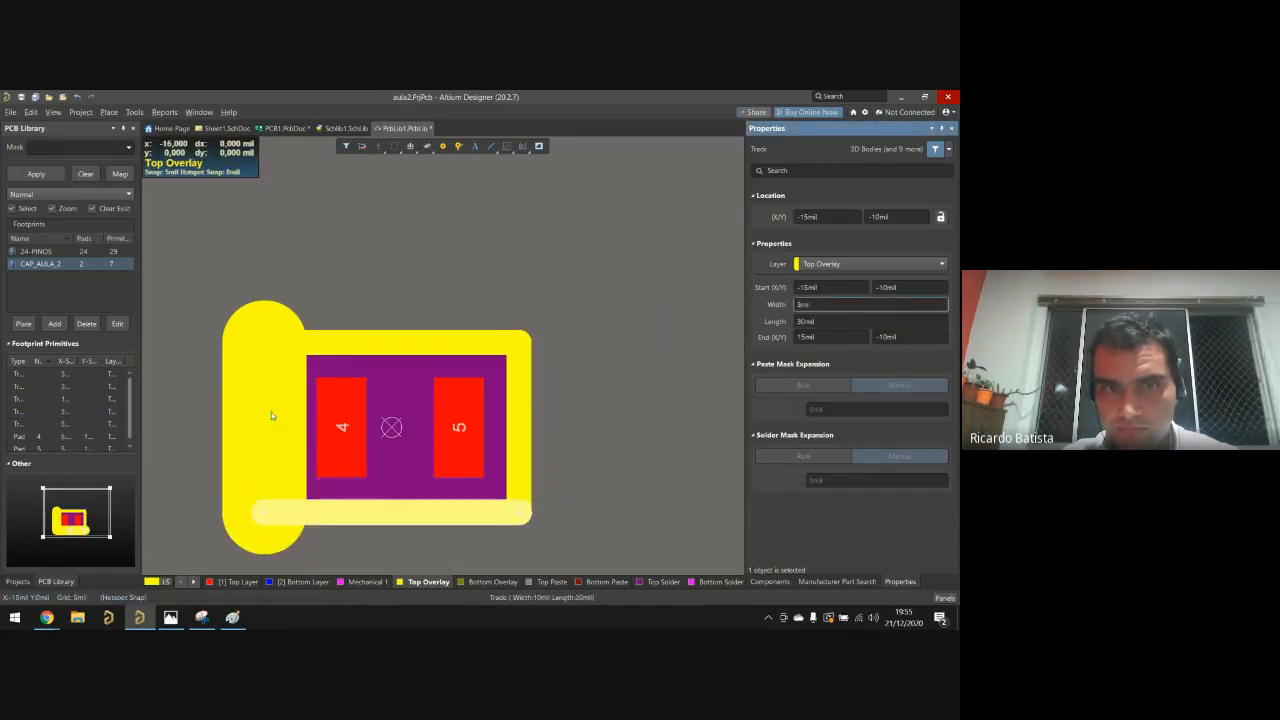
{"action": "left_click", "coordinate": [270, 418]}
{"action": "left_click", "coordinate": [818, 304]}
{"action": "type", "text": "10mil"}
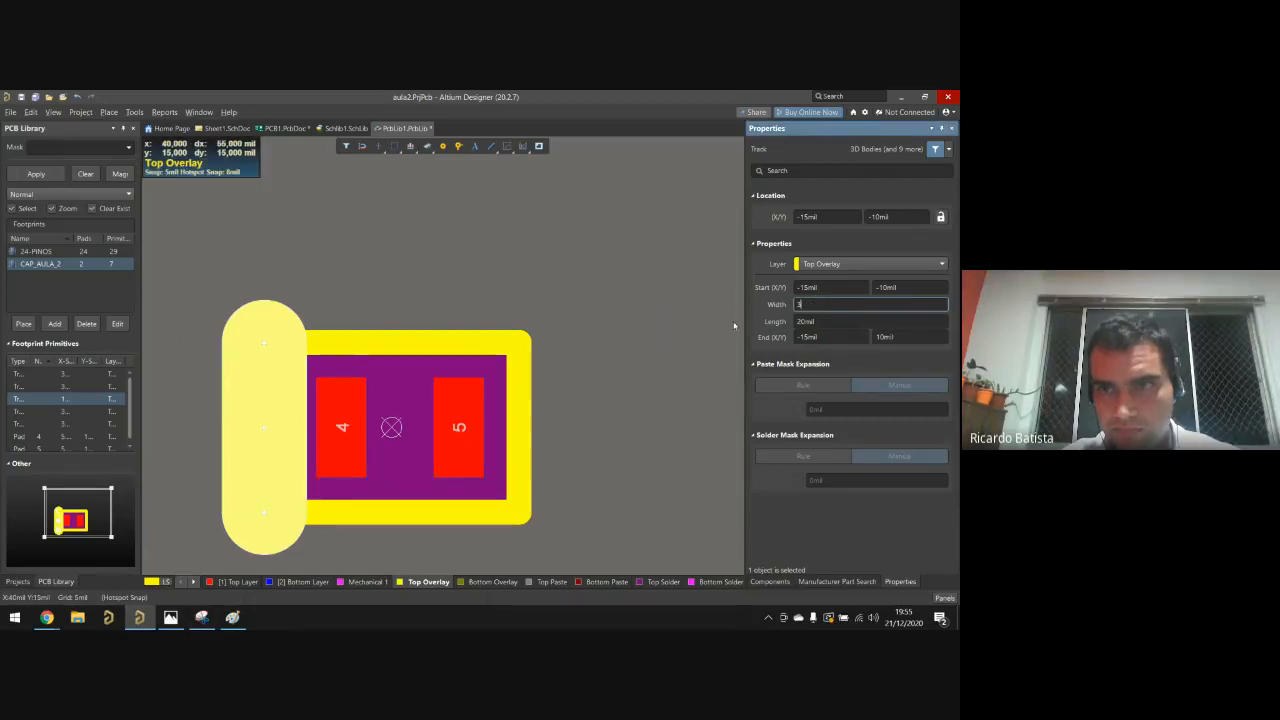
{"action": "left_click", "coordinate": [611, 379]}
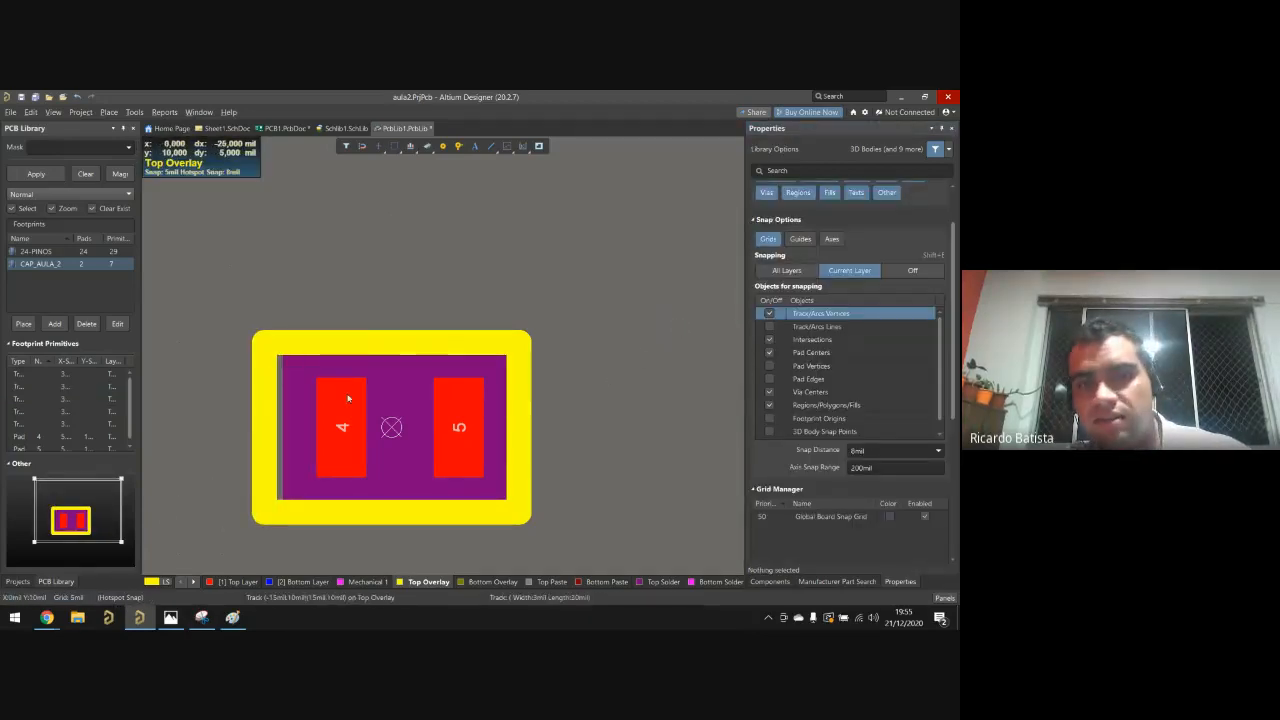
Step: Set the left pad's designator to 1 and the right pad's to 2, and save the footprint library
{"action": "left_click", "coordinate": [340, 440]}
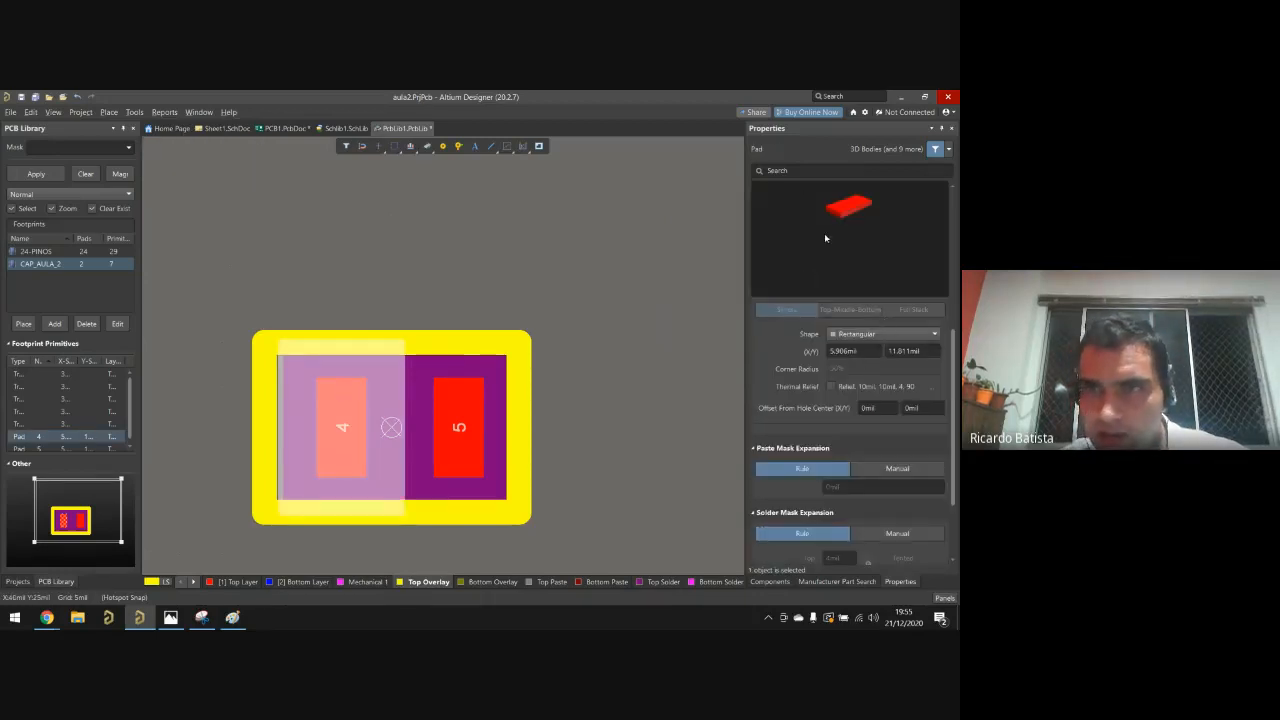
{"action": "scroll", "coordinate": [826, 238], "scroll_direction": "up", "scroll_amount": 5}
{"action": "left_click", "coordinate": [864, 215]}
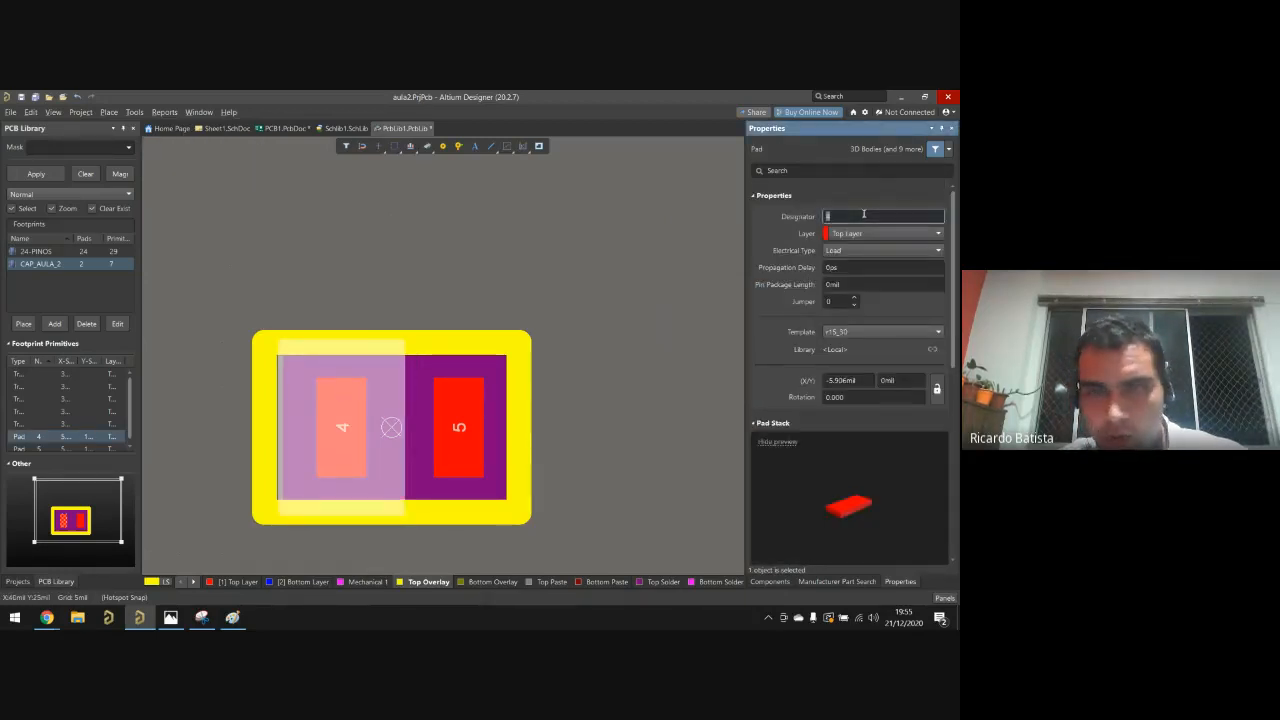
{"action": "type", "text": "1"}
{"action": "left_click", "coordinate": [474, 395]}
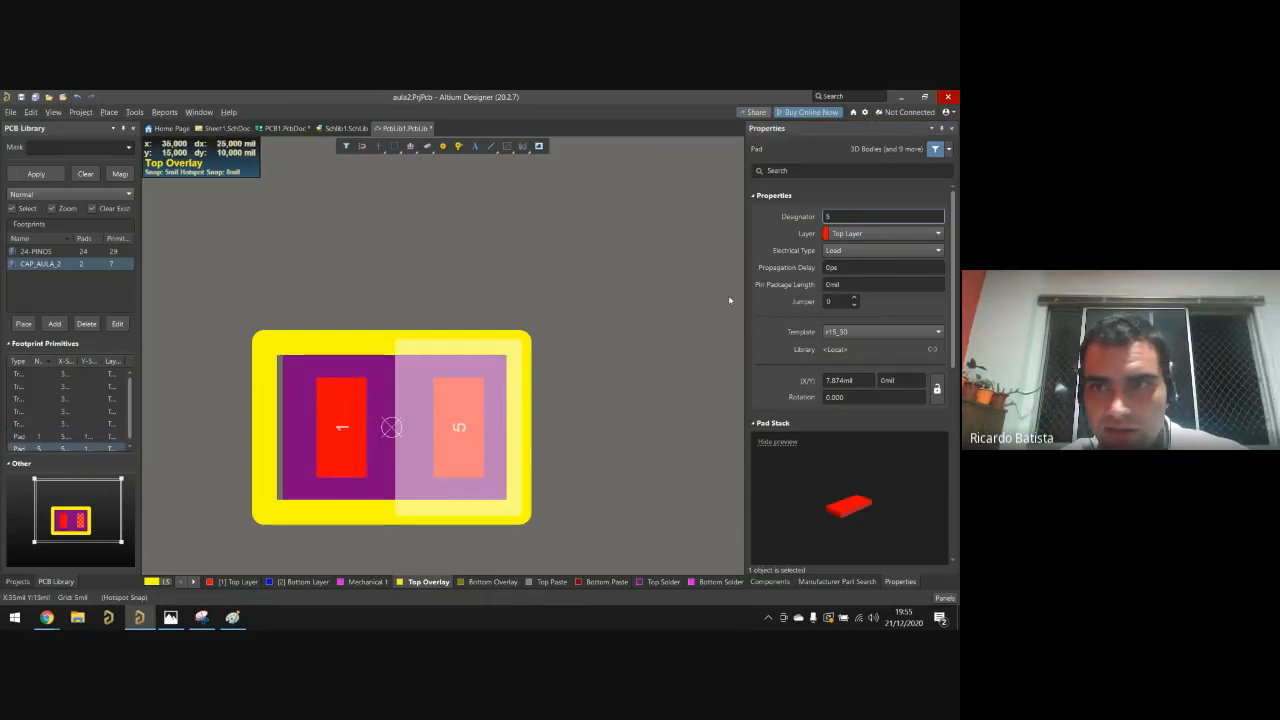
{"action": "left_click", "coordinate": [848, 215]}
{"action": "type", "text": "2"}
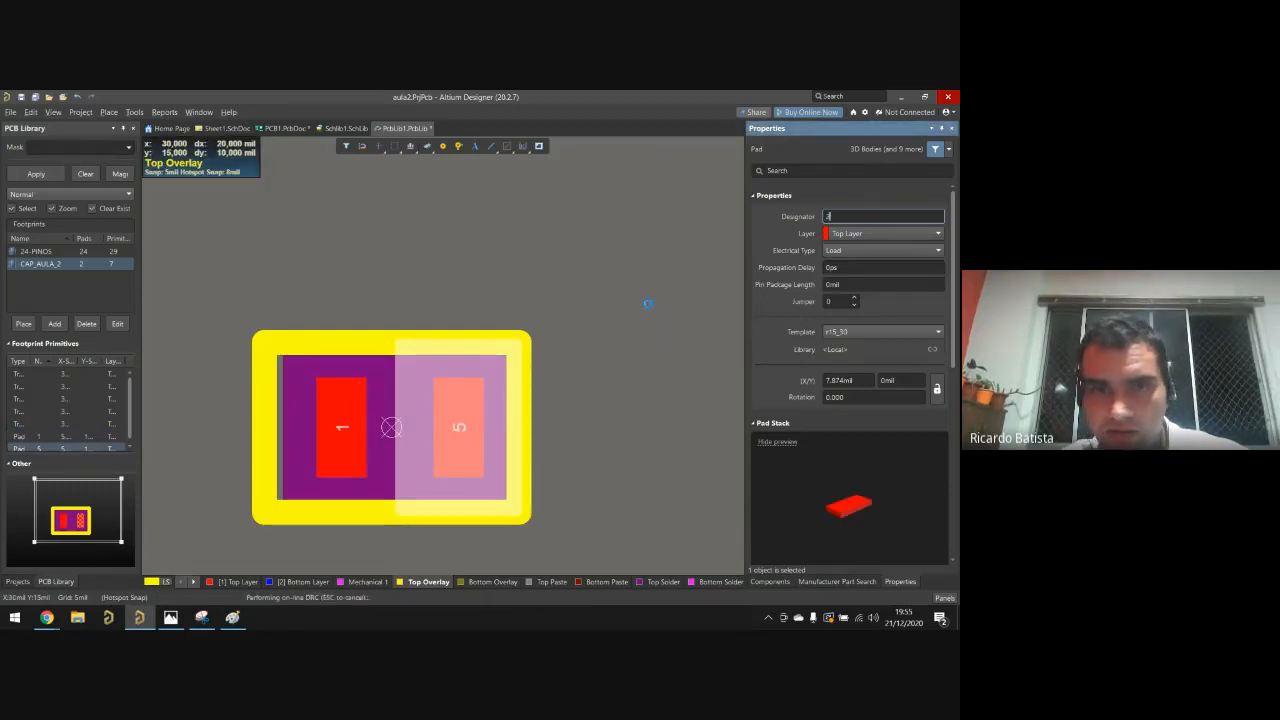
{"action": "left_click", "coordinate": [245, 247]}
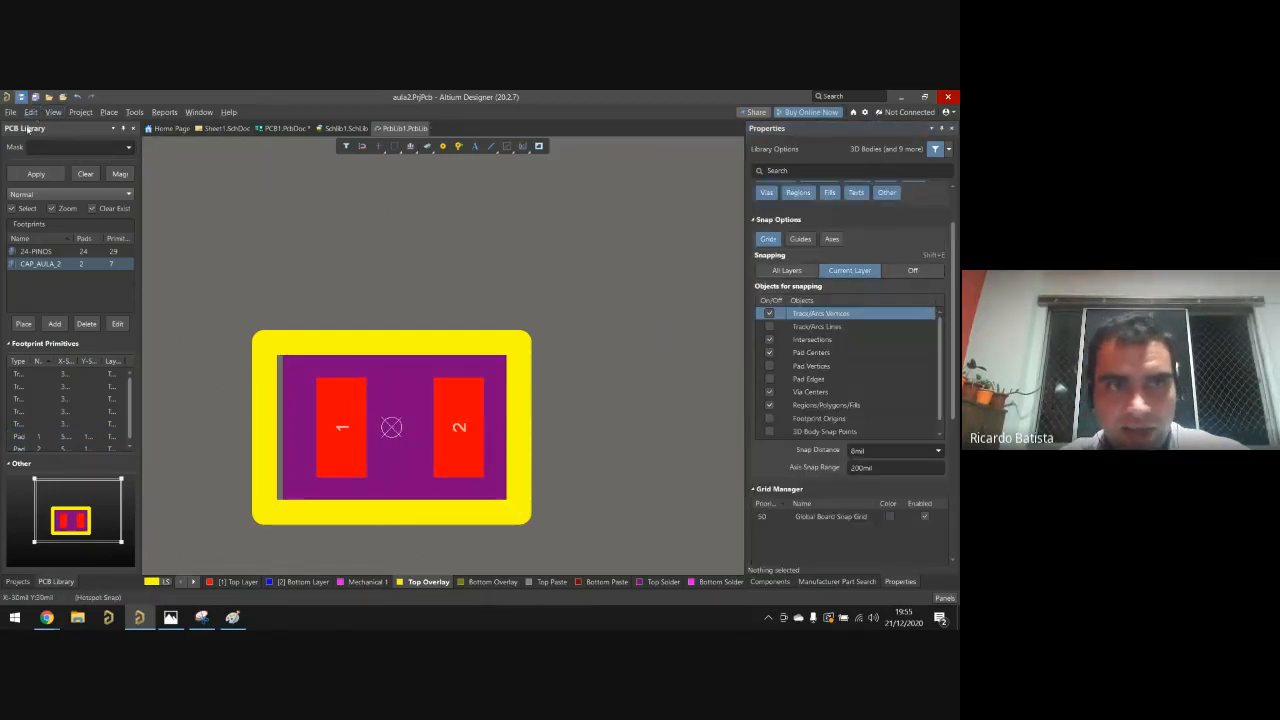
Step: Open SchLib1.SchLib and select its capacitor component
{"action": "left_click", "coordinate": [18, 582]}
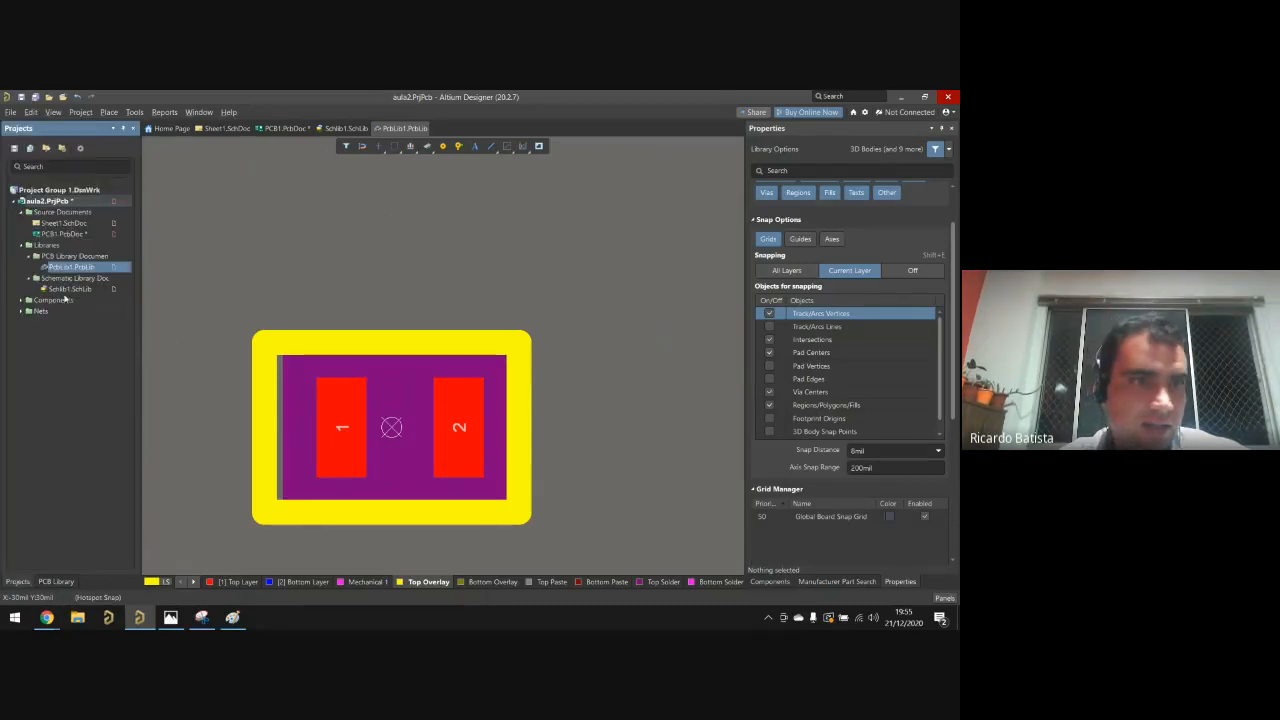
{"action": "double_click", "coordinate": [70, 289]}
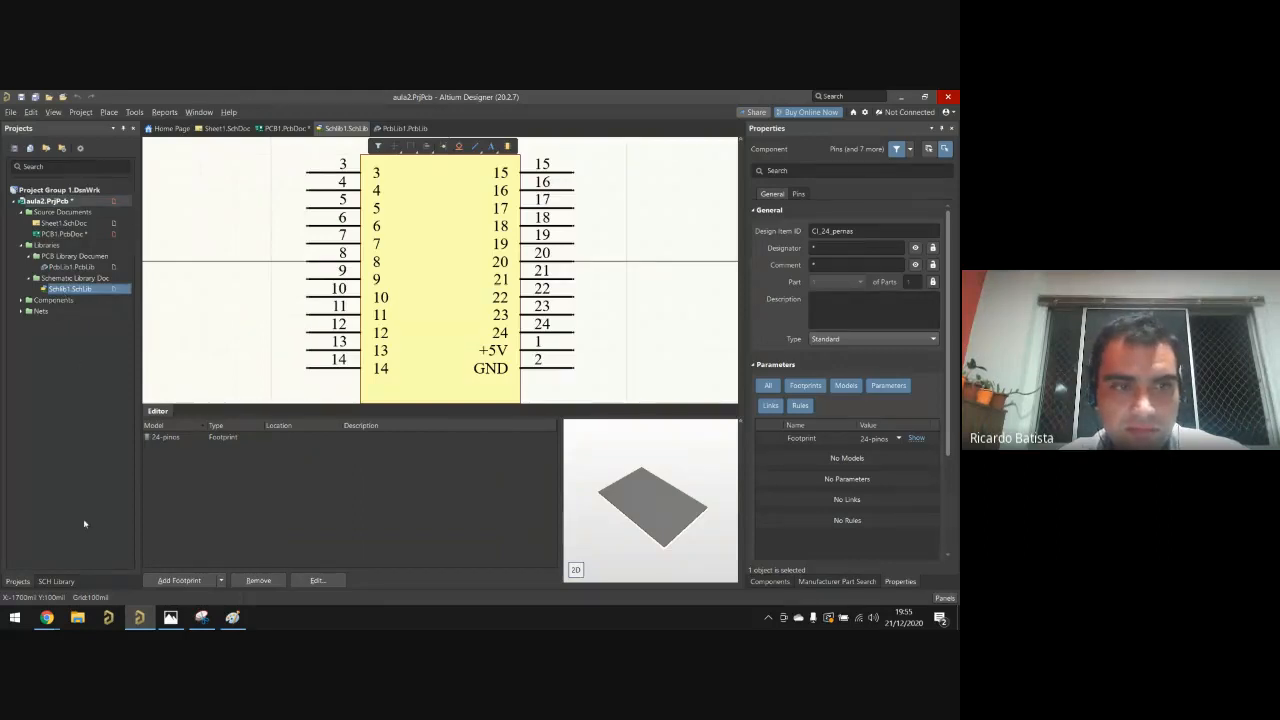
{"action": "left_click", "coordinate": [56, 581]}
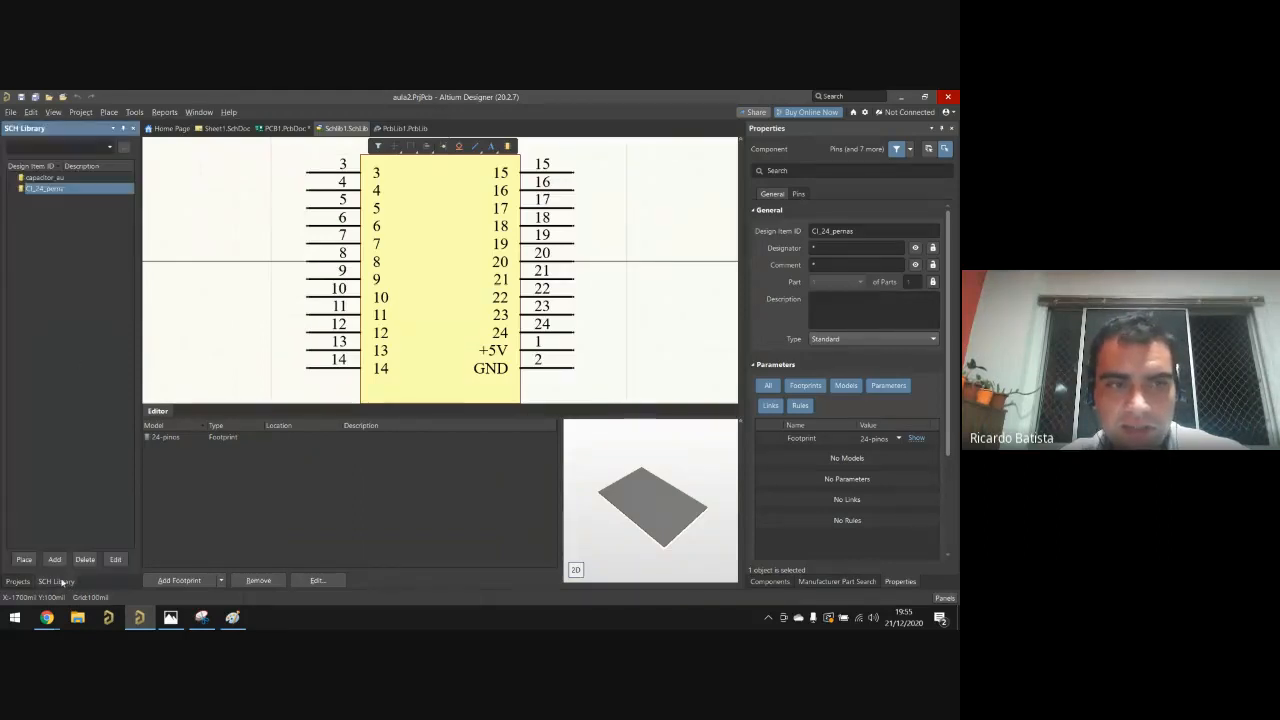
{"action": "left_click", "coordinate": [44, 177]}
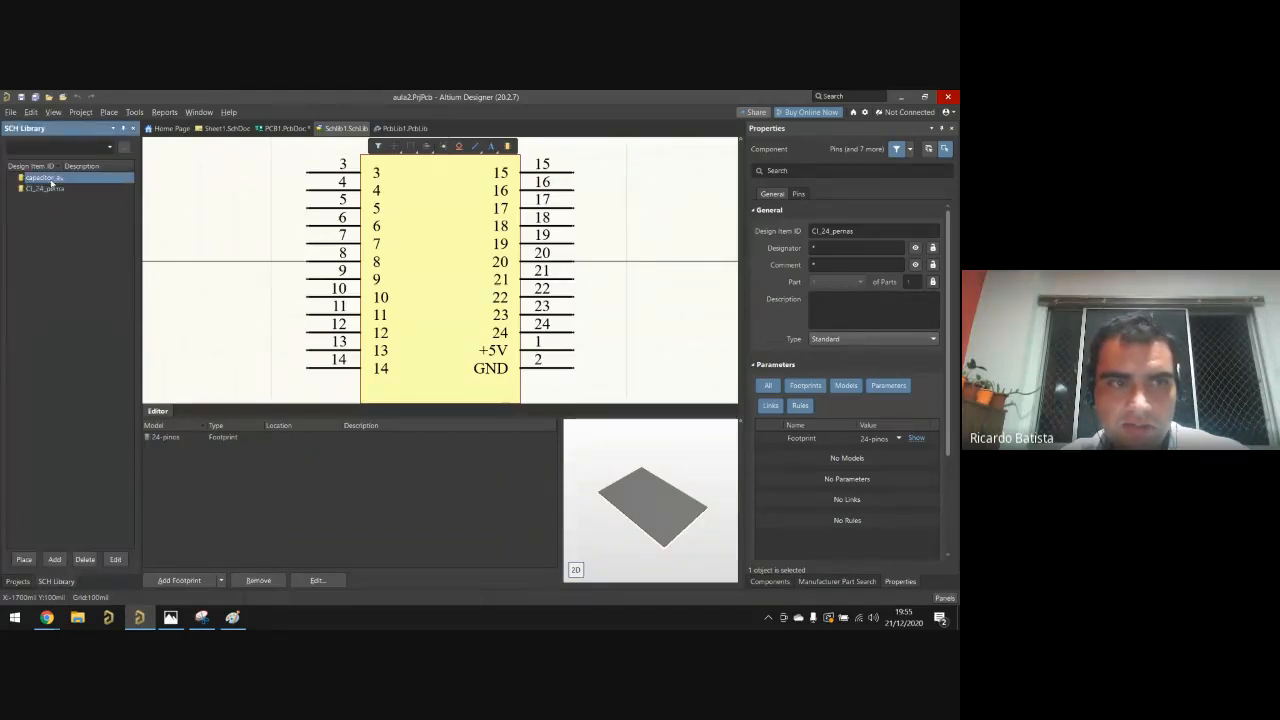
Step: Add the cap_aula_2 footprint from PcbLib1.PcbLib to the capacitor and save the schematic library
{"action": "left_click", "coordinate": [199, 581]}
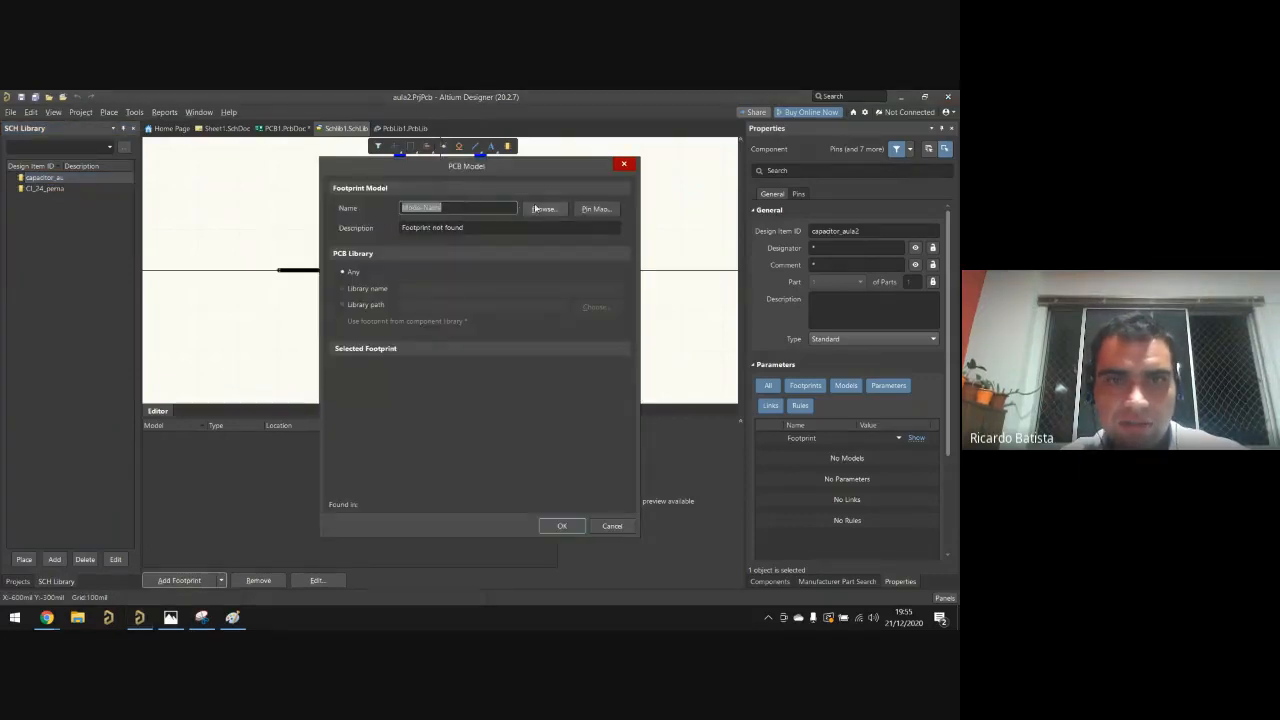
{"action": "left_click", "coordinate": [542, 209]}
{"action": "left_click", "coordinate": [331, 315]}
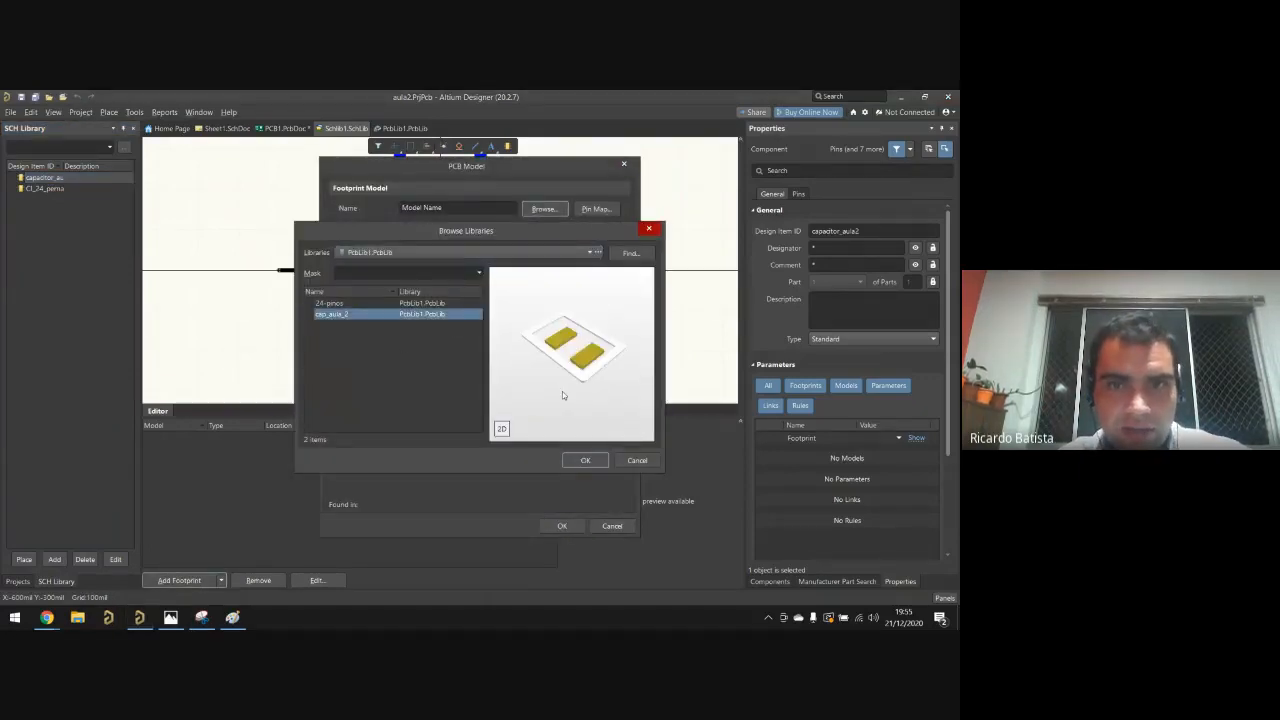
{"action": "left_click", "coordinate": [587, 461]}
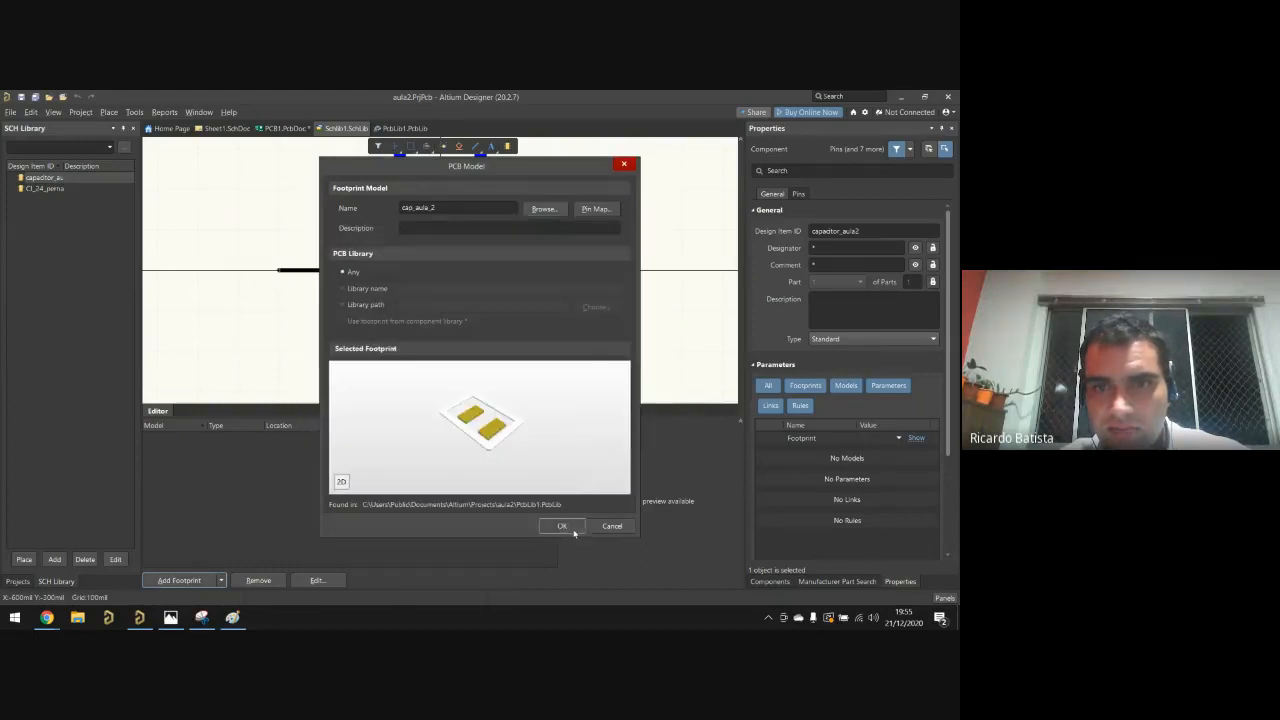
{"action": "left_click", "coordinate": [586, 526]}
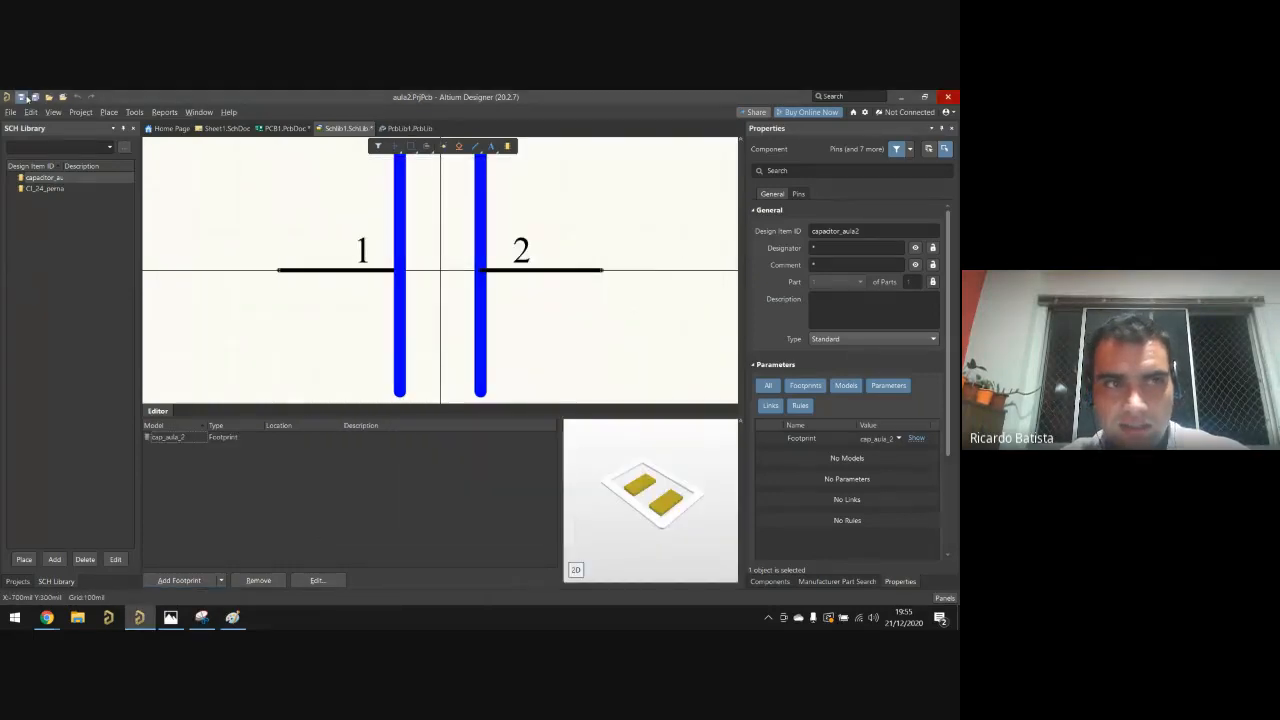
Step: Open the Sheet1.SchDoc schematic and hide the document properties
{"action": "left_click", "coordinate": [26, 581]}
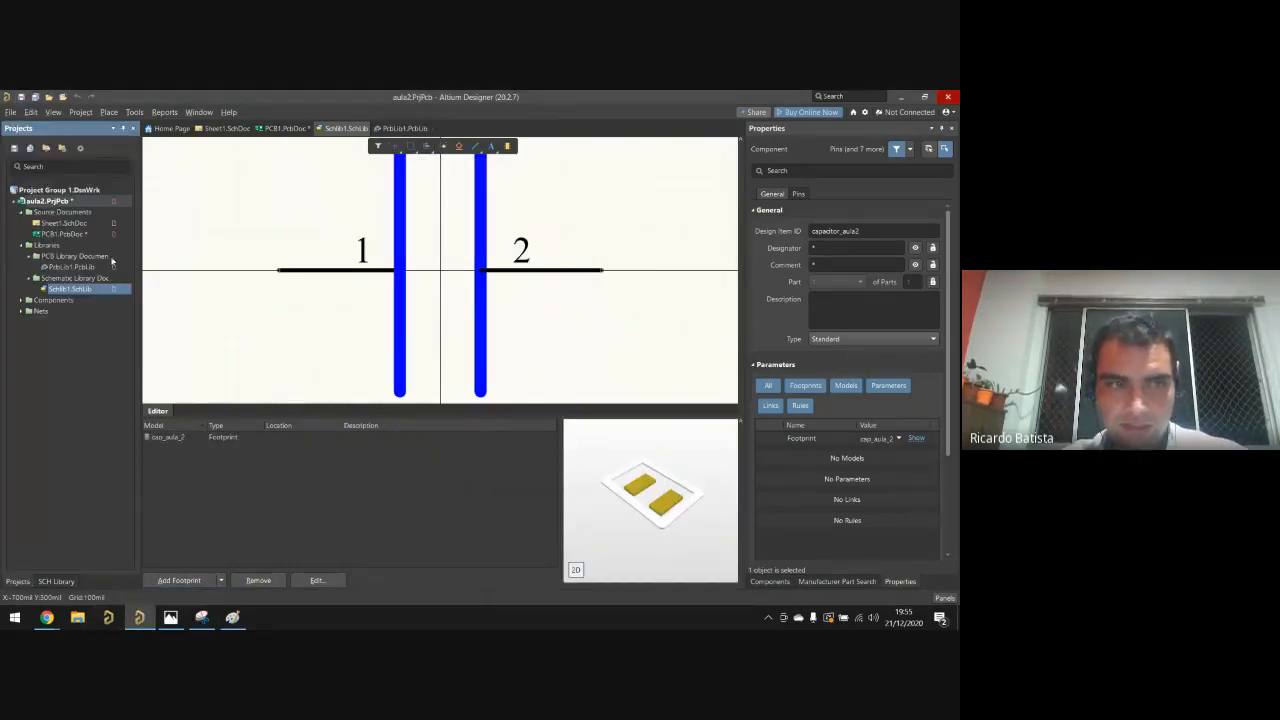
{"action": "double_click", "coordinate": [83, 224]}
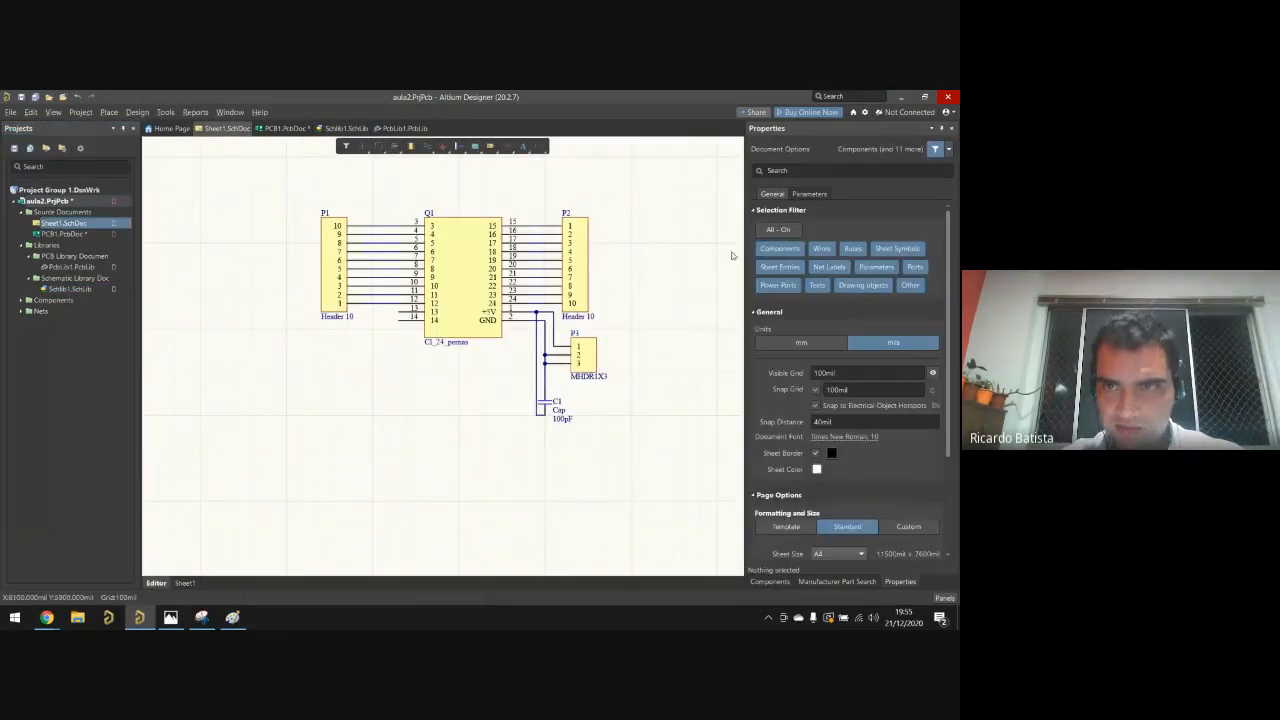
{"action": "left_click", "coordinate": [951, 131]}
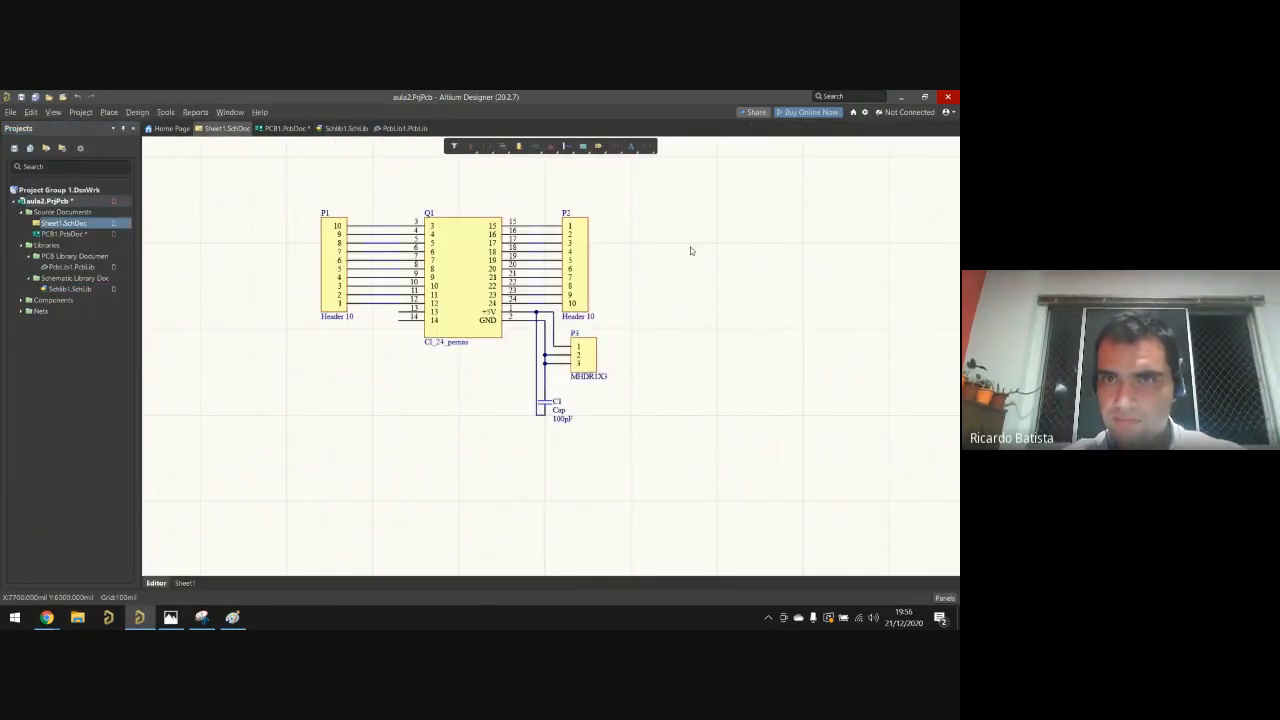
Step: Place the capacitor_aula2 component from SchLib1.SchLib on the schematic below Q1
{"action": "key", "text": "p"}
{"action": "left_click", "coordinate": [714, 285]}
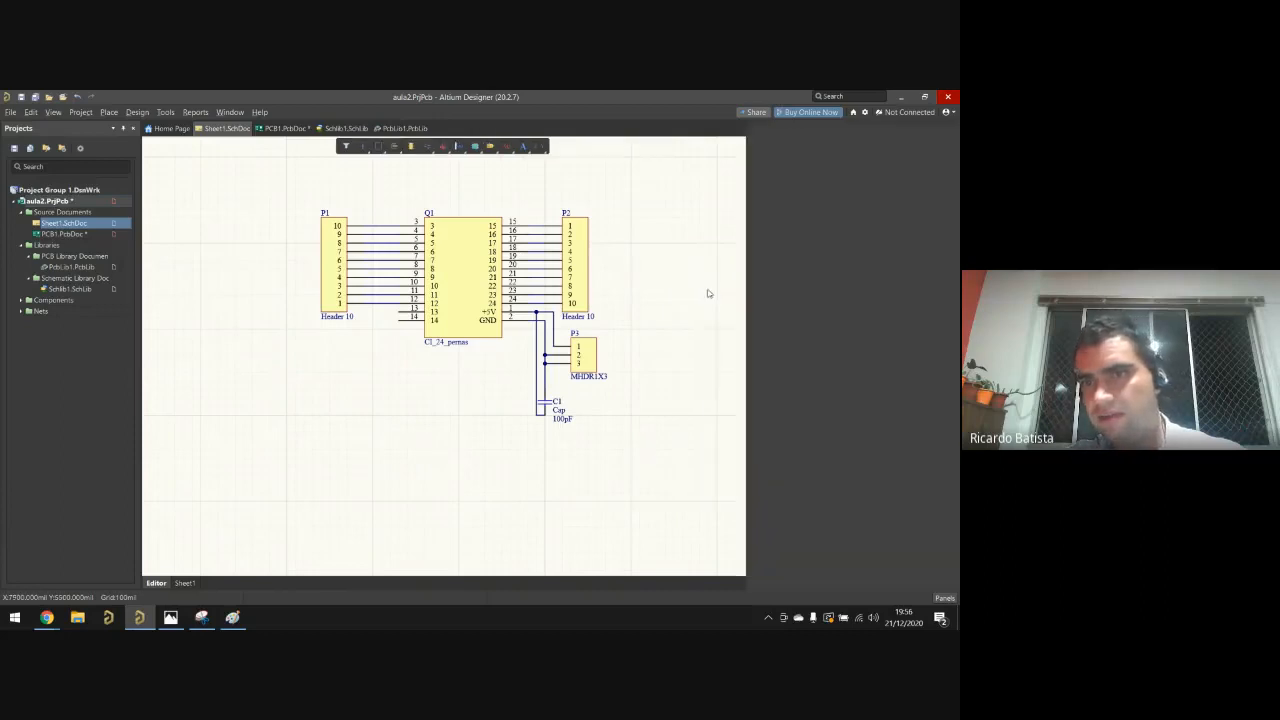
{"action": "left_click", "coordinate": [801, 153]}
{"action": "left_click", "coordinate": [802, 167]}
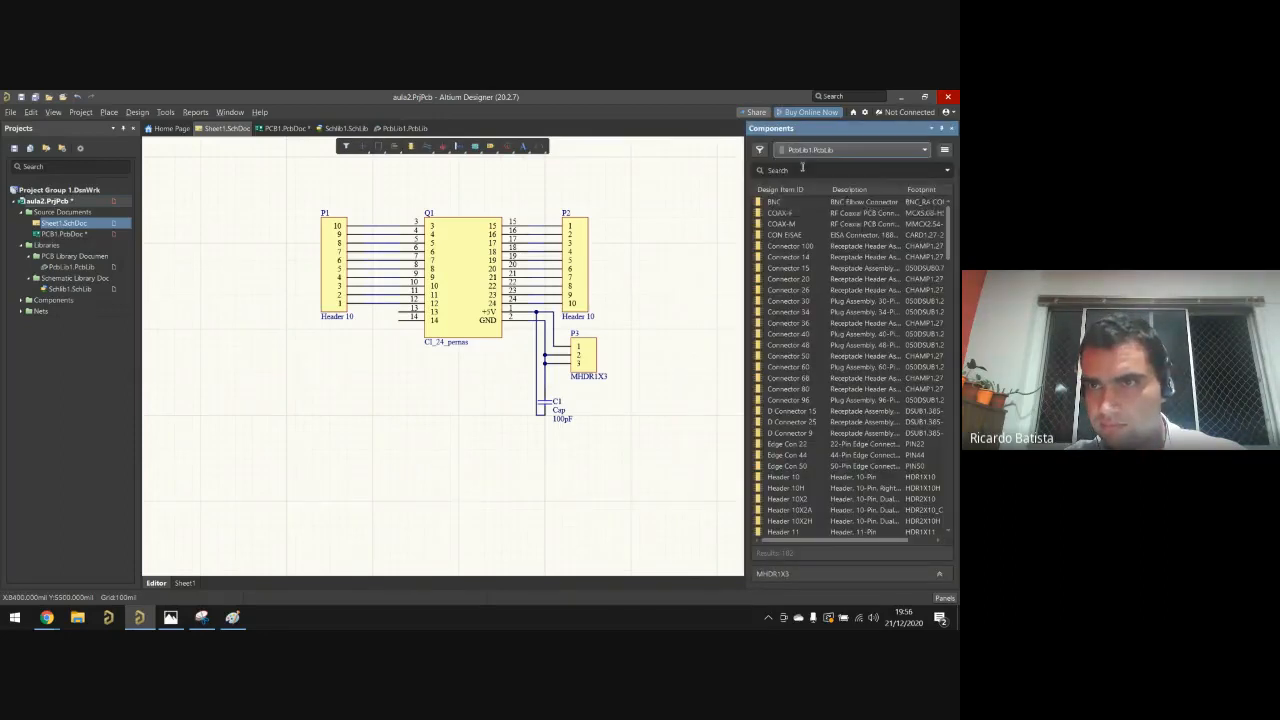
{"action": "left_click", "coordinate": [787, 214]}
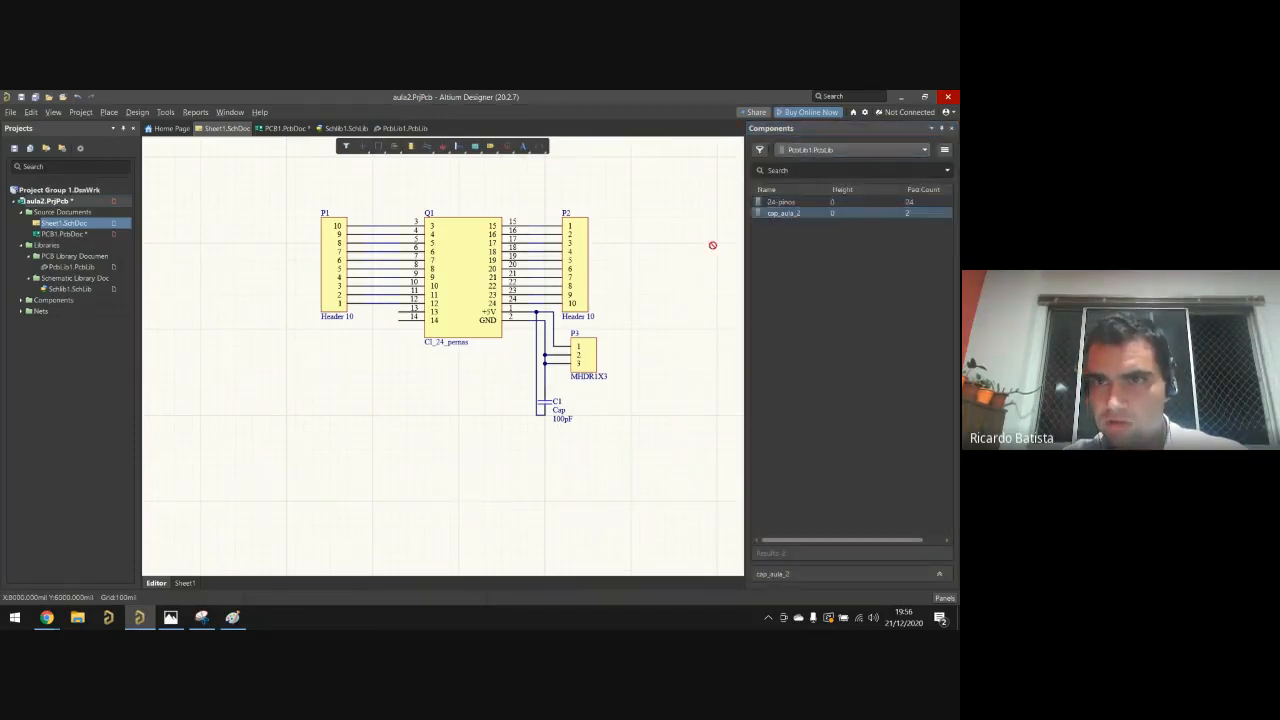
{"action": "left_click", "coordinate": [850, 149]}
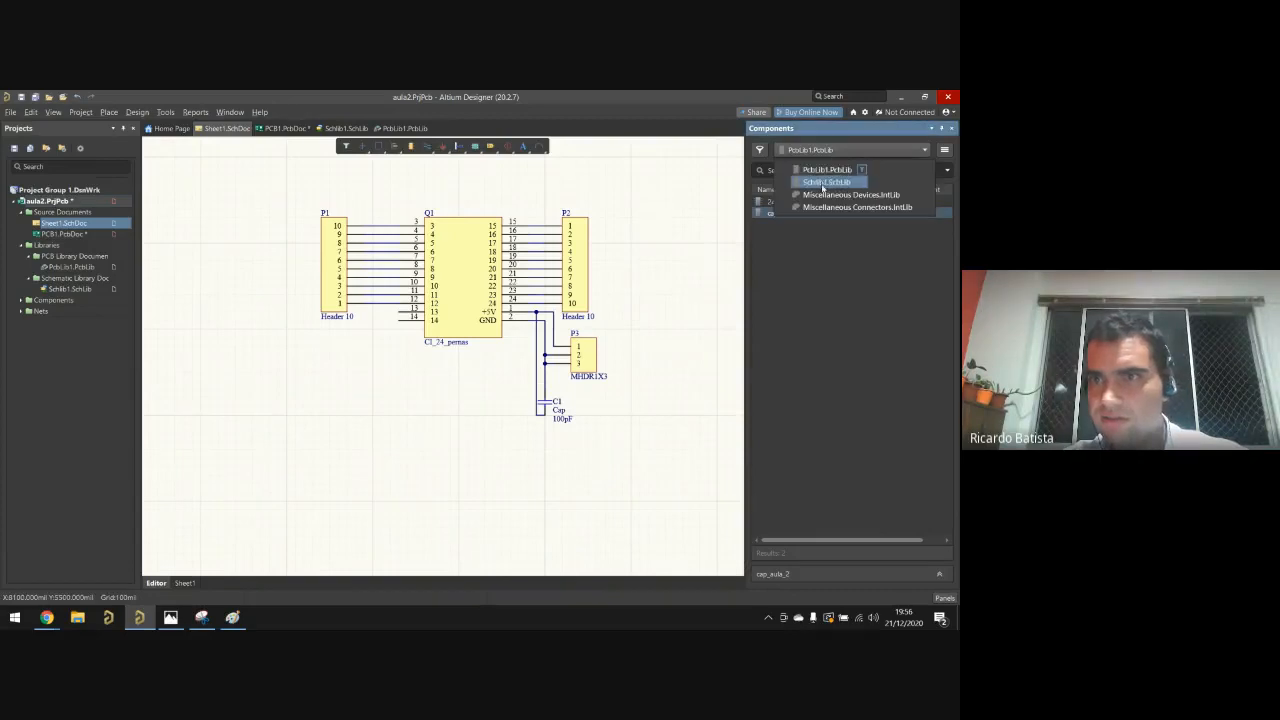
{"action": "left_click", "coordinate": [820, 184]}
{"action": "left_click_drag", "start_coordinate": [796, 216], "coordinate": [405, 421]}
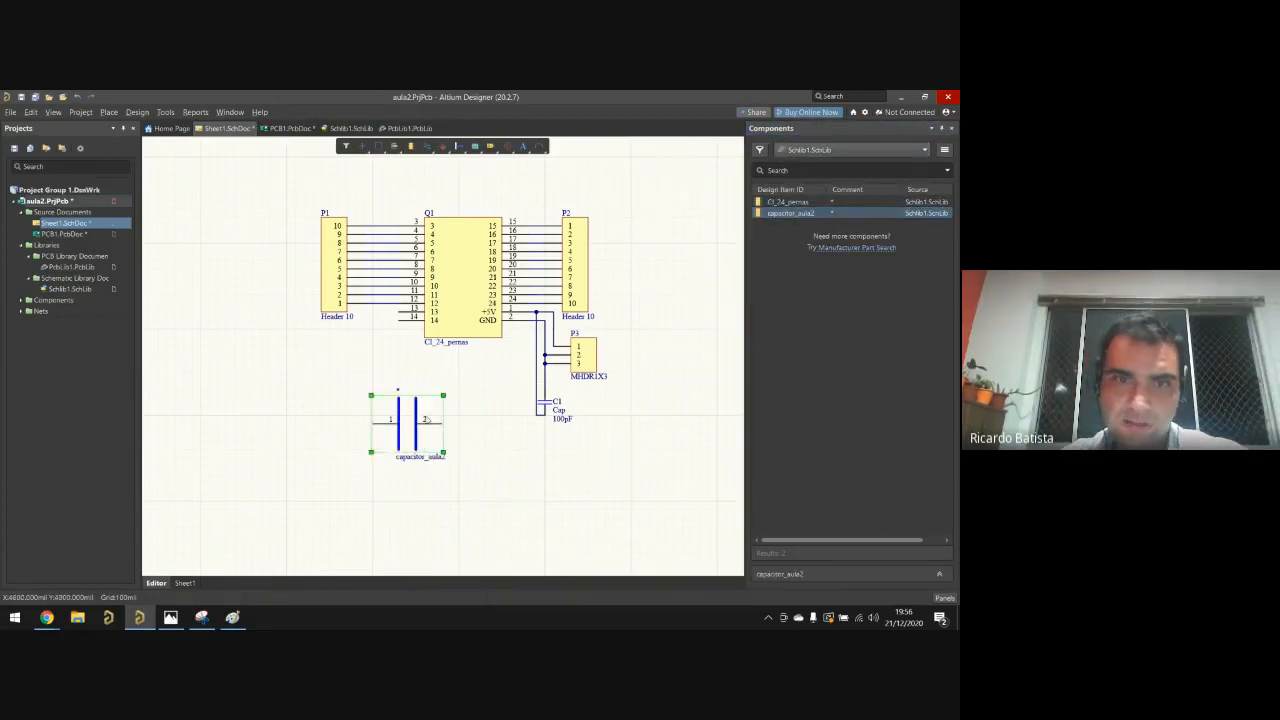
Step: Move the new capacitor closer to C1 and set its designator to C2
{"action": "left_click_drag", "start_coordinate": [422, 420], "coordinate": [491, 412]}
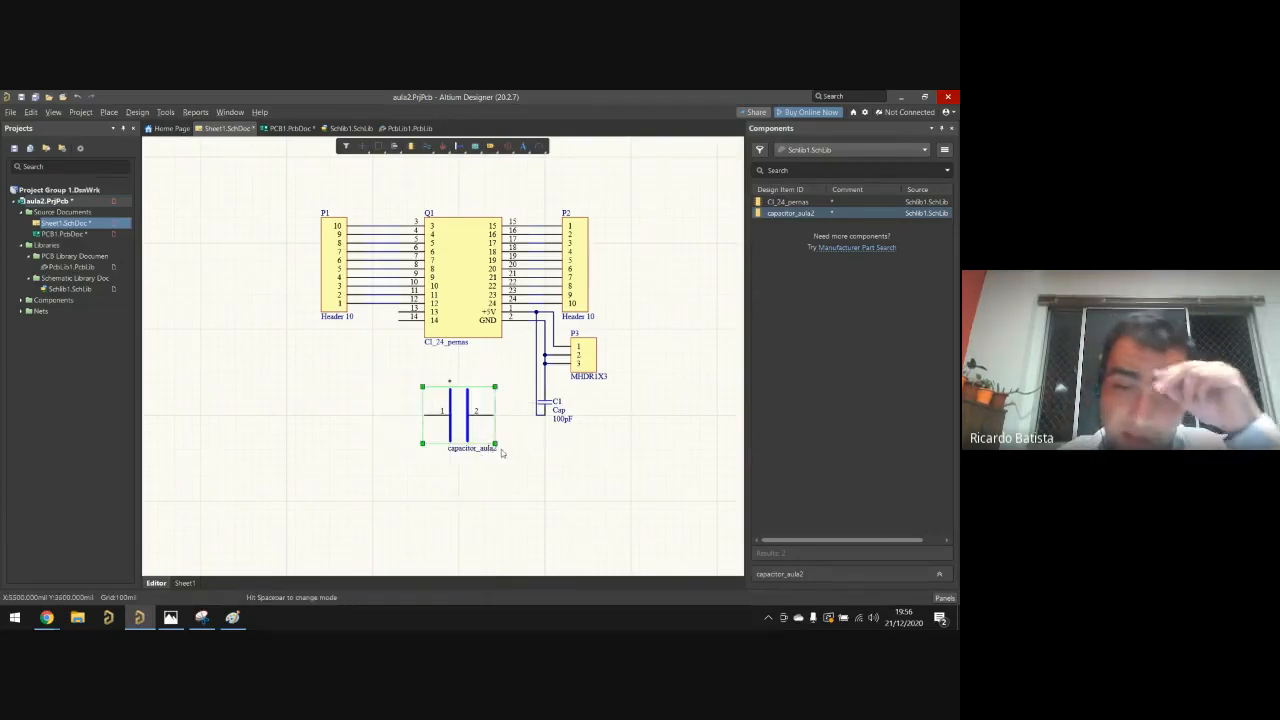
{"action": "left_click", "coordinate": [628, 480]}
{"action": "left_click", "coordinate": [465, 292]}
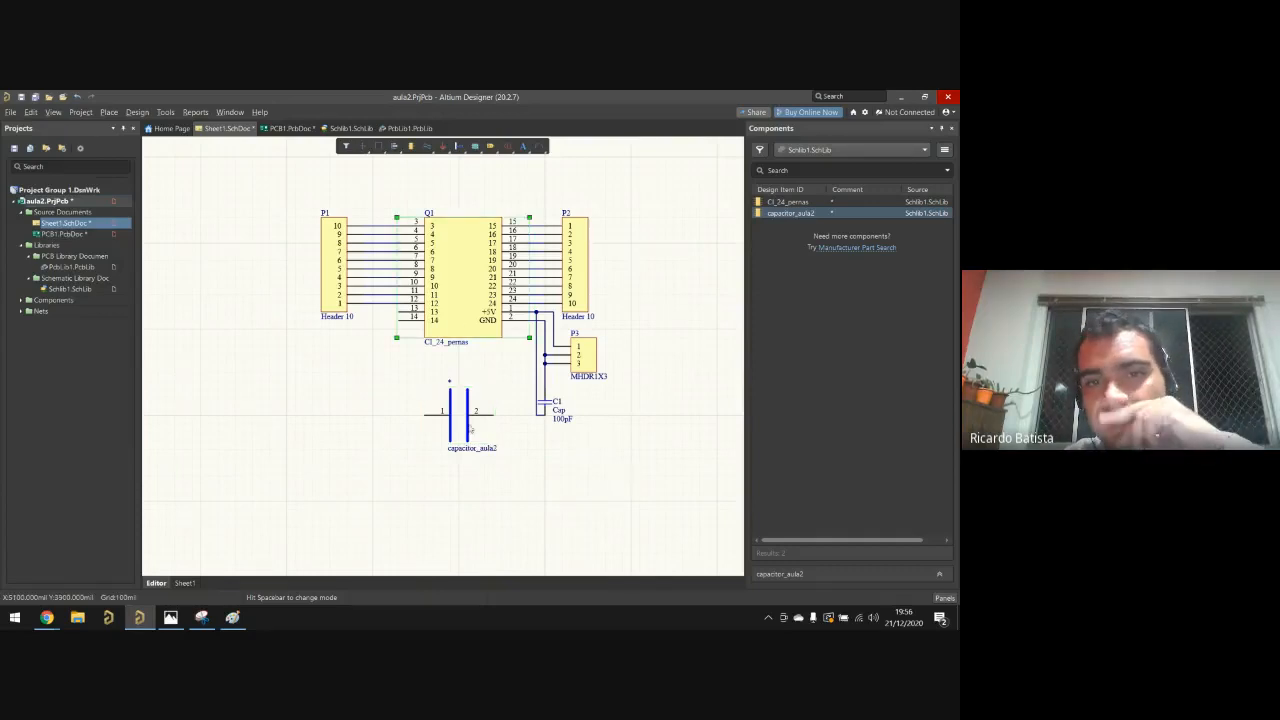
{"action": "left_click_drag", "start_coordinate": [470, 429], "coordinate": [484, 411]}
{"action": "double_click", "coordinate": [475, 396]}
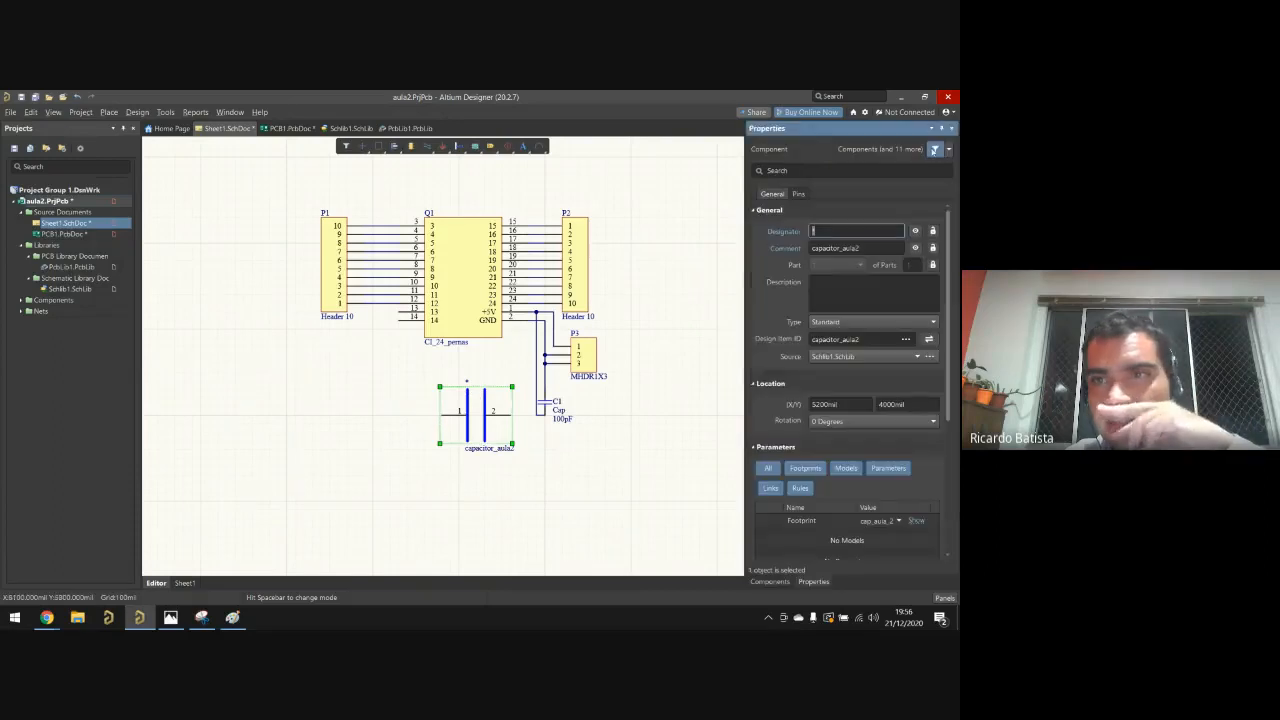
{"action": "type", "text": "C"}
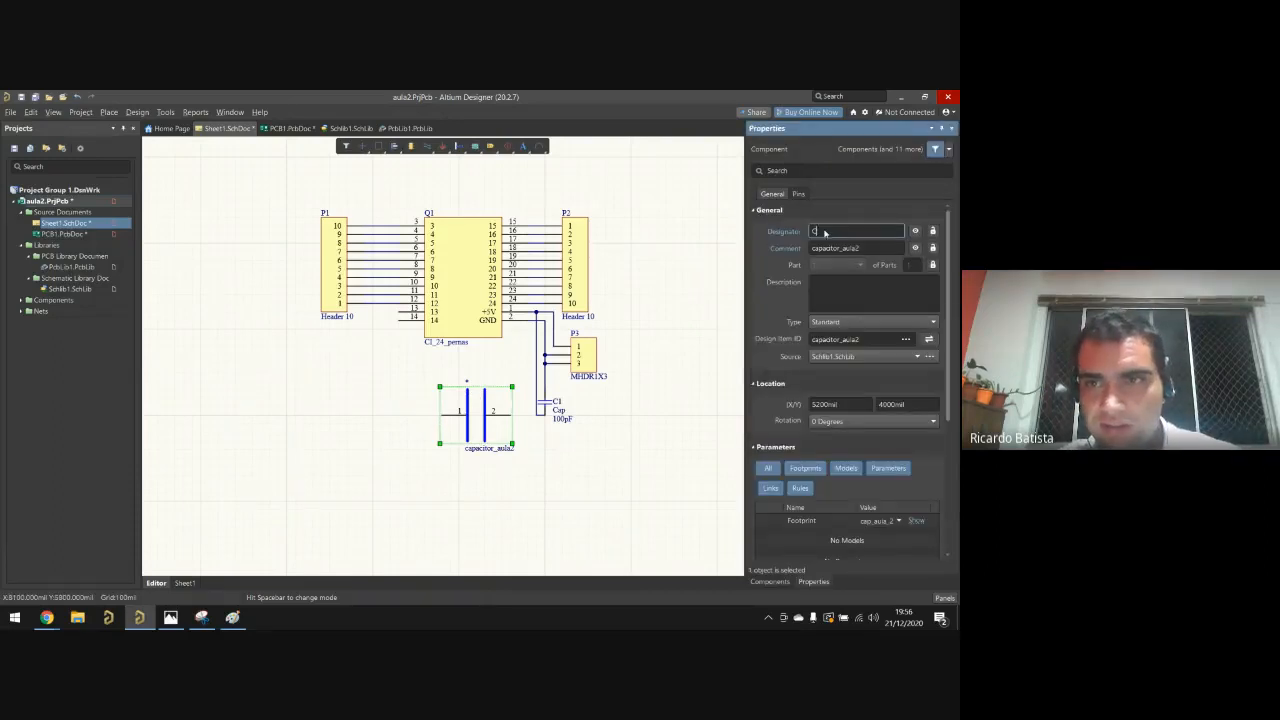
{"action": "type", "text": "2"}
{"action": "left_click", "coordinate": [676, 413]}
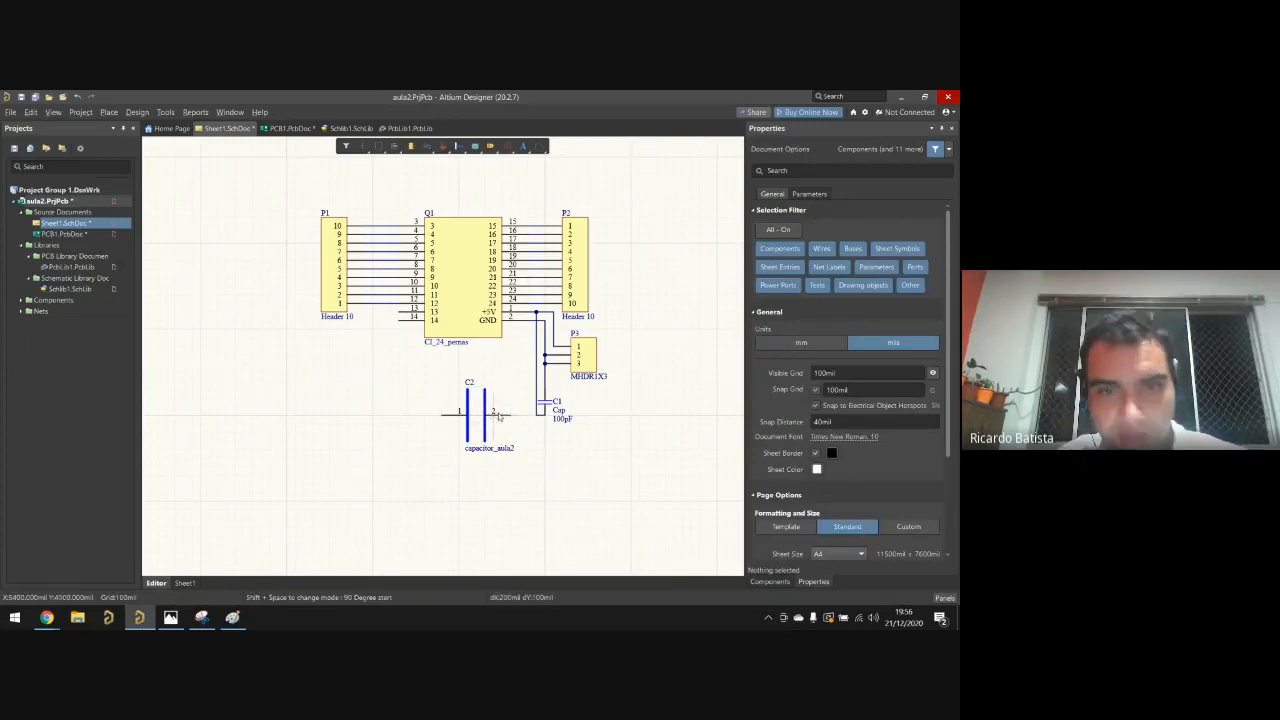
Step: Wire C2's pin 2 to the wire beside C1 and C2's pin 1 to pin 14 of Q1
{"action": "left_click", "coordinate": [510, 413]}
{"action": "left_click", "coordinate": [537, 413]}
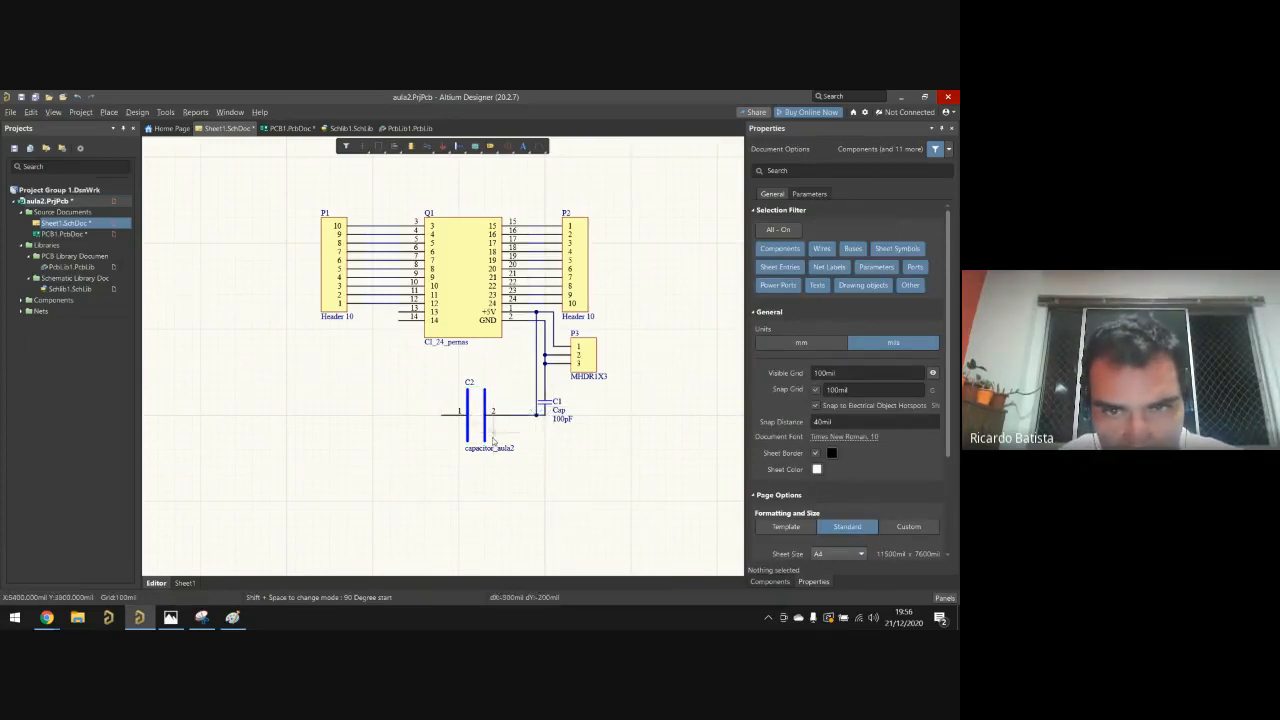
{"action": "left_click", "coordinate": [441, 413]}
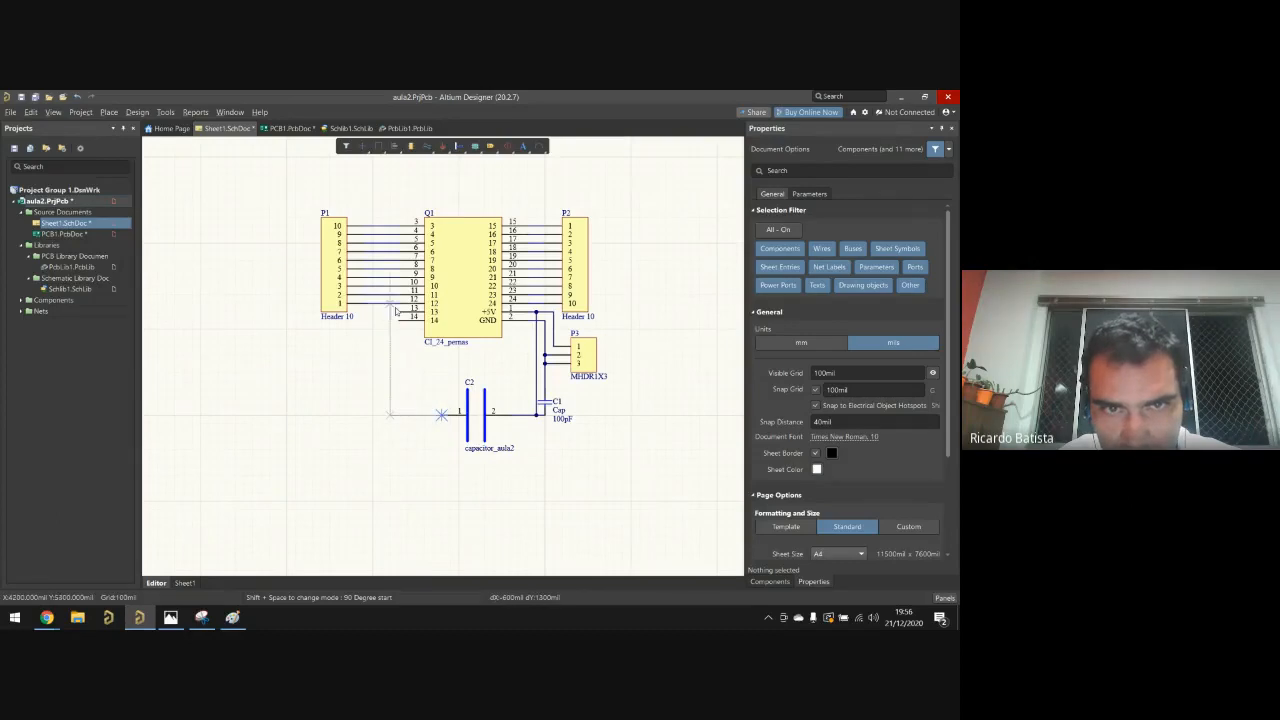
{"action": "left_click", "coordinate": [398, 320]}
Step: Delete the wire between C2 and C1, and move C2 below P1 so its pin 2 meets the pin 14 wire
{"action": "left_click", "coordinate": [523, 415]}
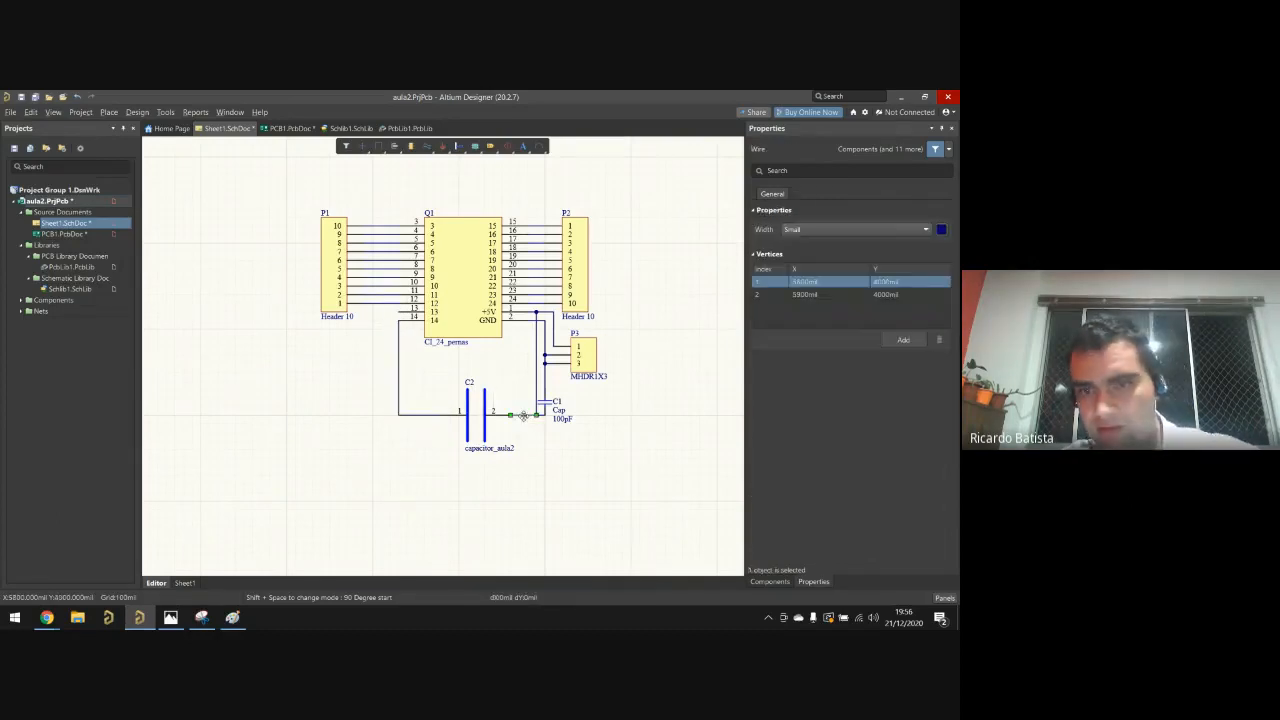
{"action": "key", "text": "Delete"}
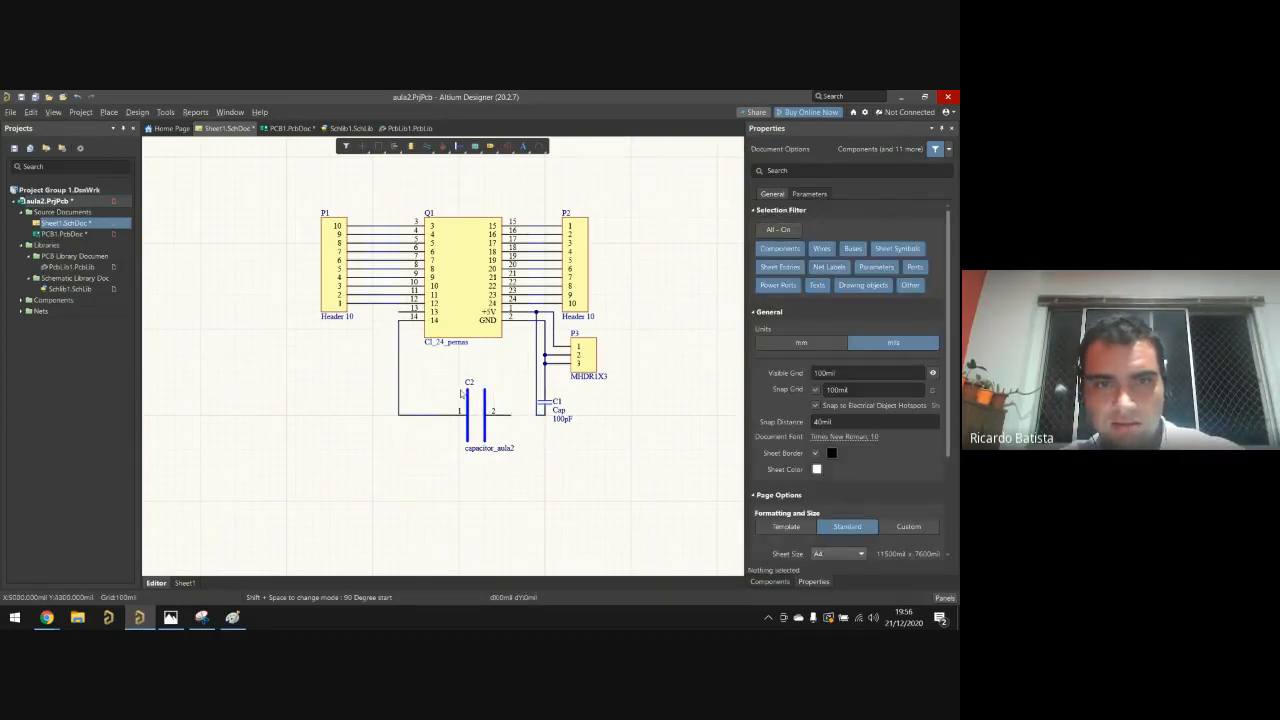
{"action": "left_click_drag", "start_coordinate": [476, 413], "coordinate": [333, 417]}
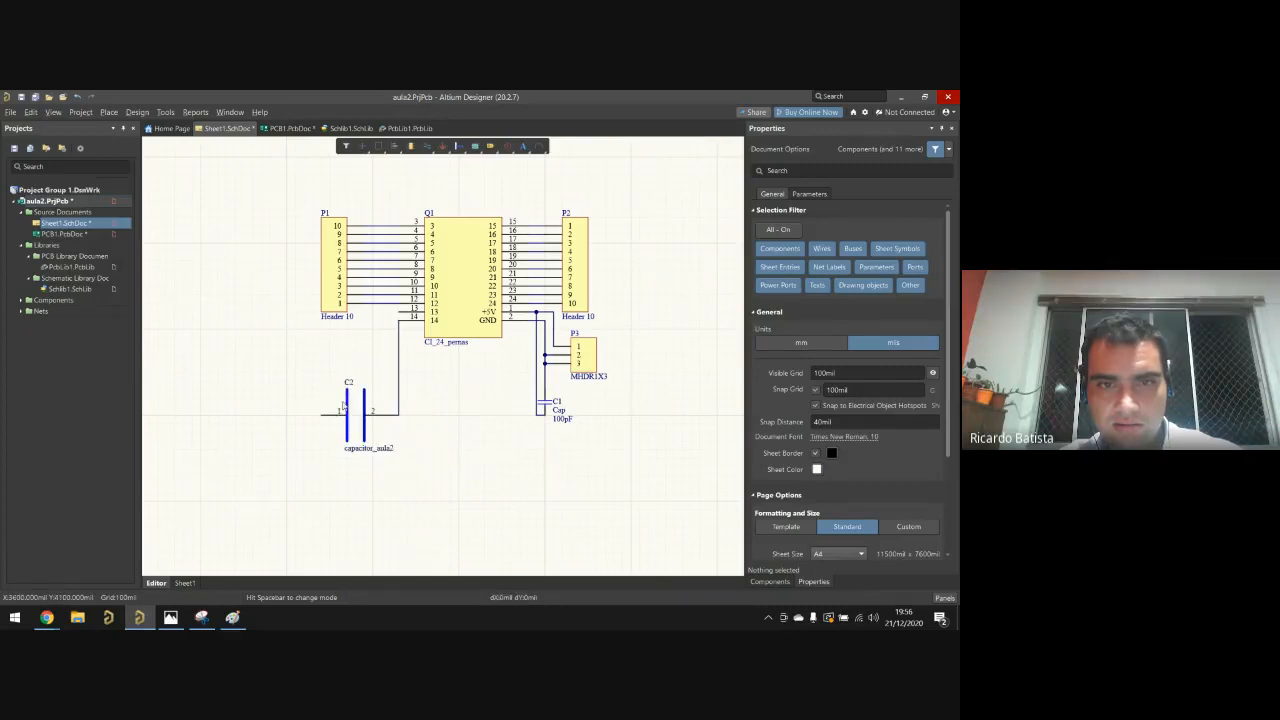
Step: Wire C2's pin 1 to pin 13 of Q1
{"action": "left_click", "coordinate": [322, 416]}
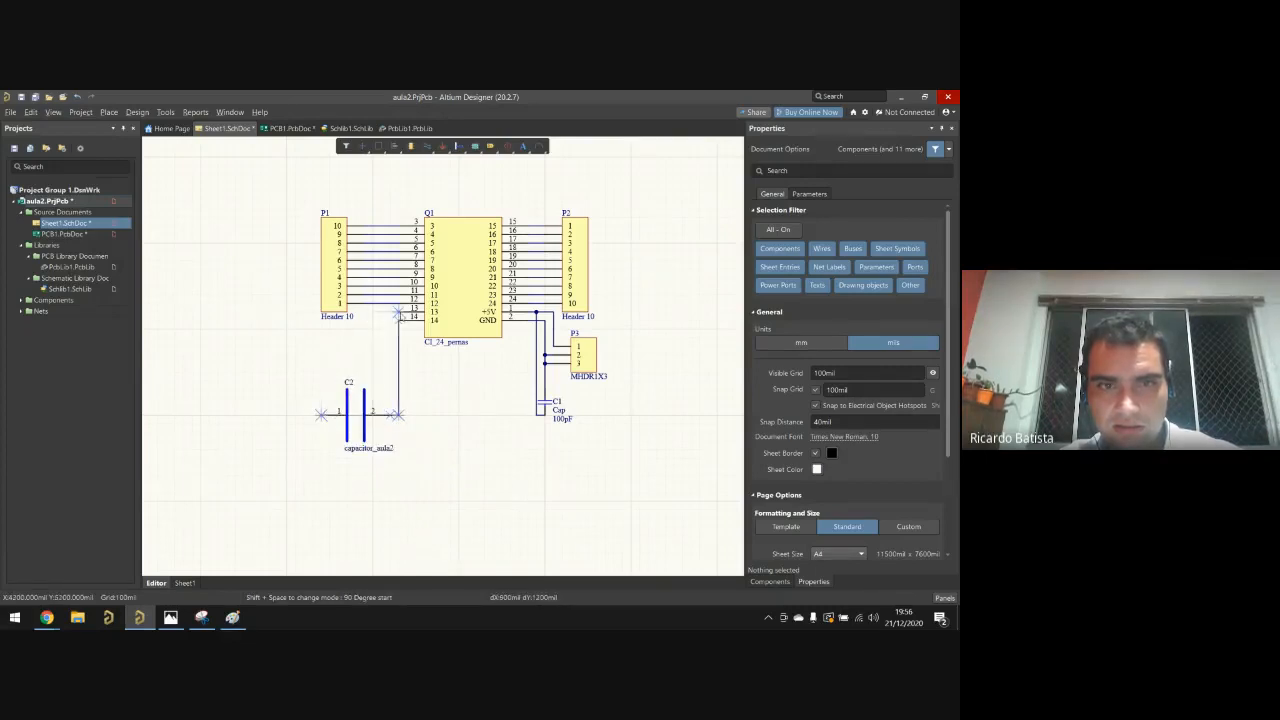
{"action": "left_click", "coordinate": [399, 313]}
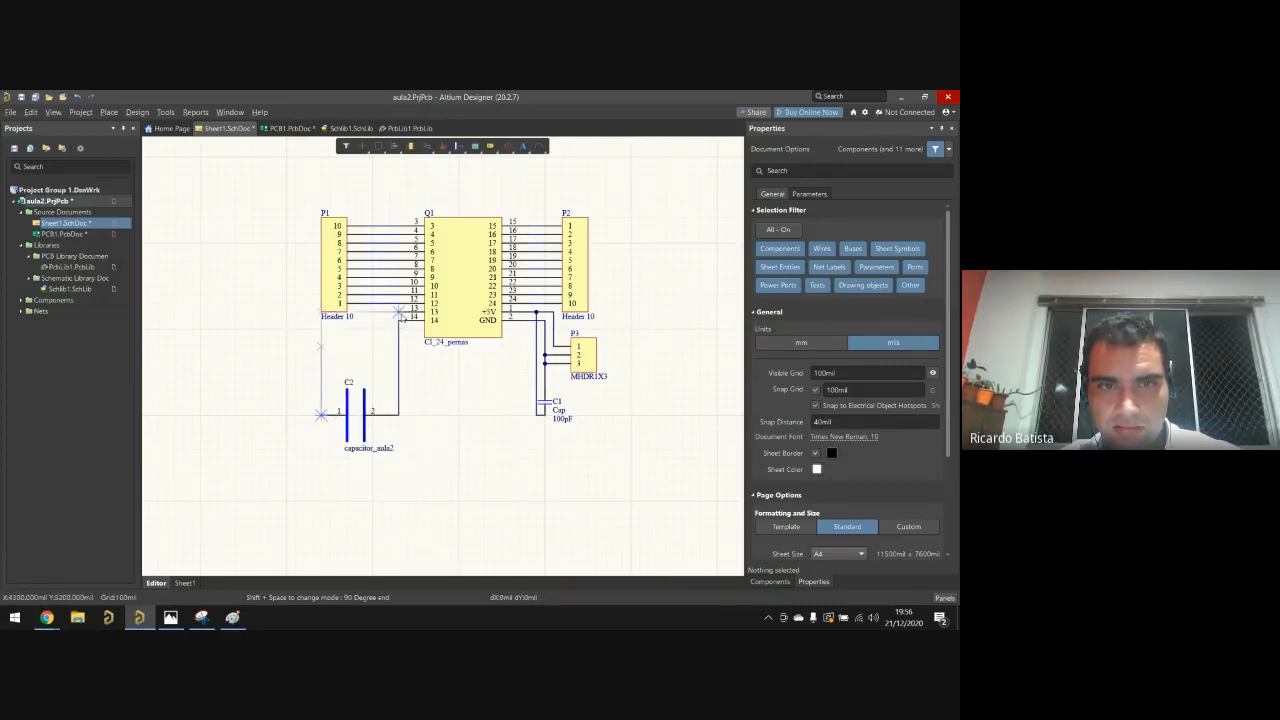
{"action": "left_click", "coordinate": [355, 312]}
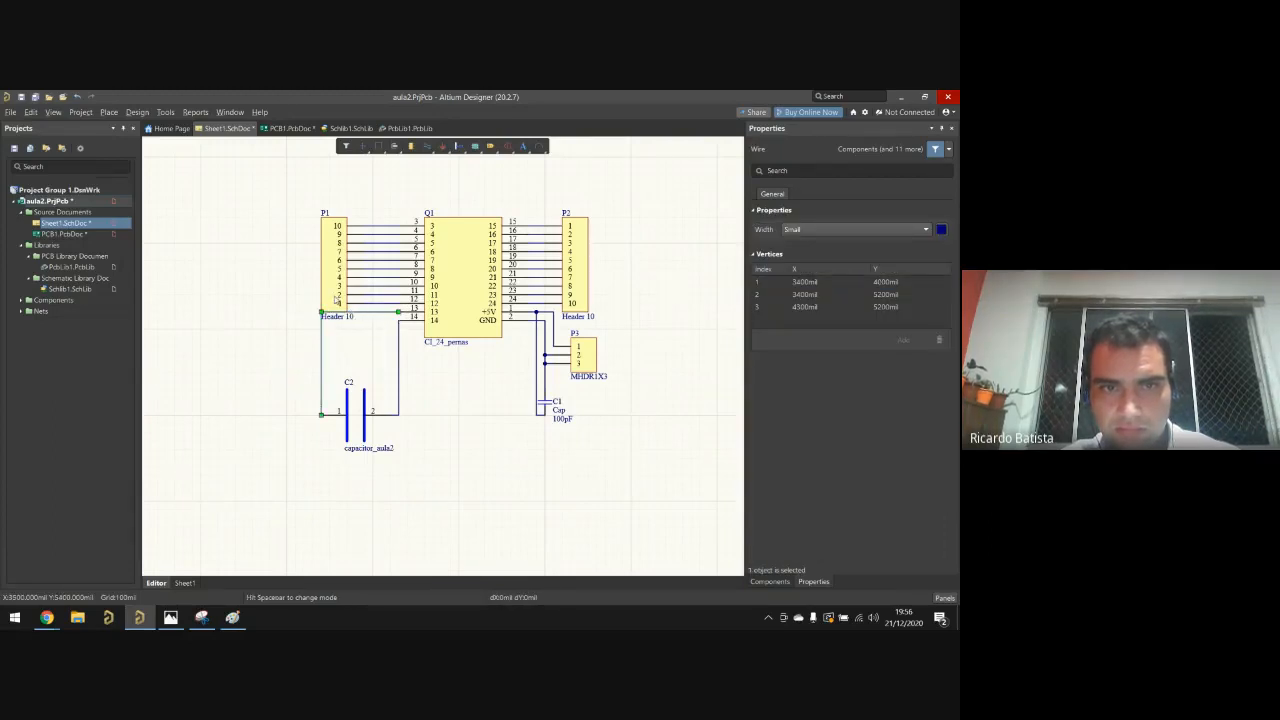
Step: Try to shift header P1 slightly upward and undo the move
{"action": "mouse_move", "coordinate": [335, 298]}
{"action": "left_mouse_down"}
{"action": "mouse_move", "coordinate": [360, 277]}
{"action": "mouse_move", "coordinate": [334, 278]}
{"action": "left_mouse_up"}
{"action": "left_click", "coordinate": [349, 321]}
{"action": "key", "text": "ctrl+z"}
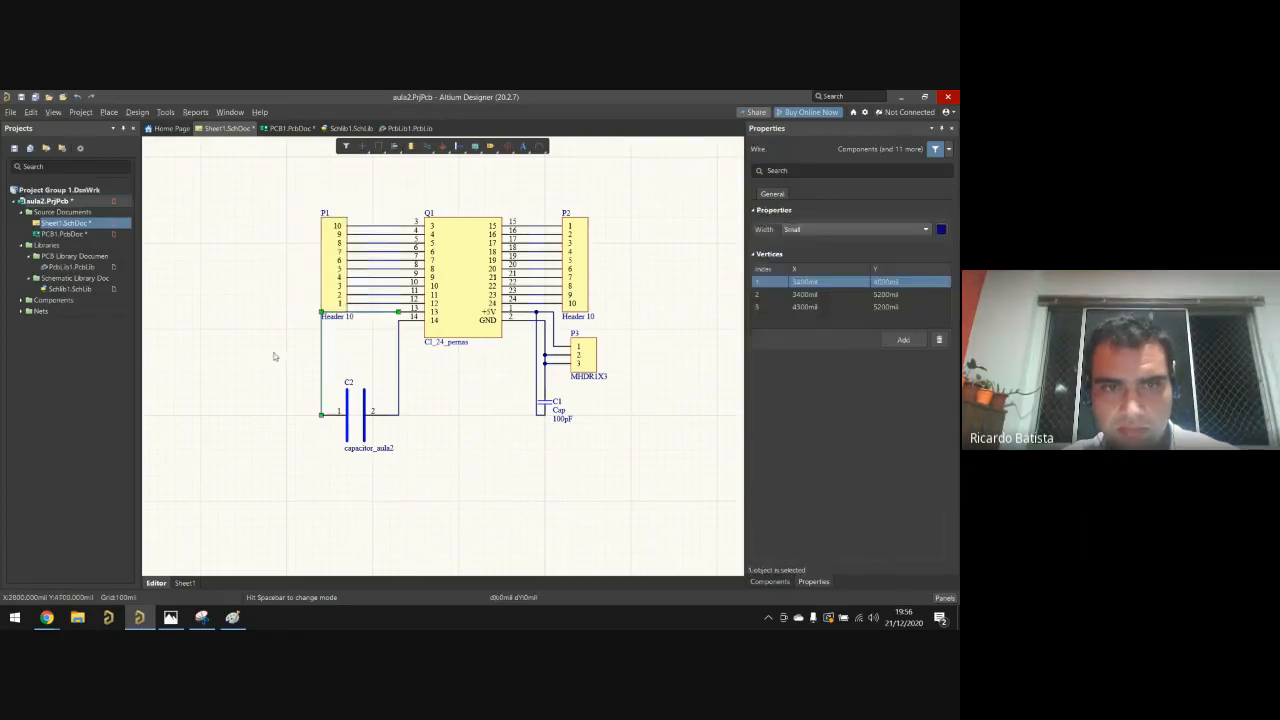
{"action": "left_click", "coordinate": [287, 349]}
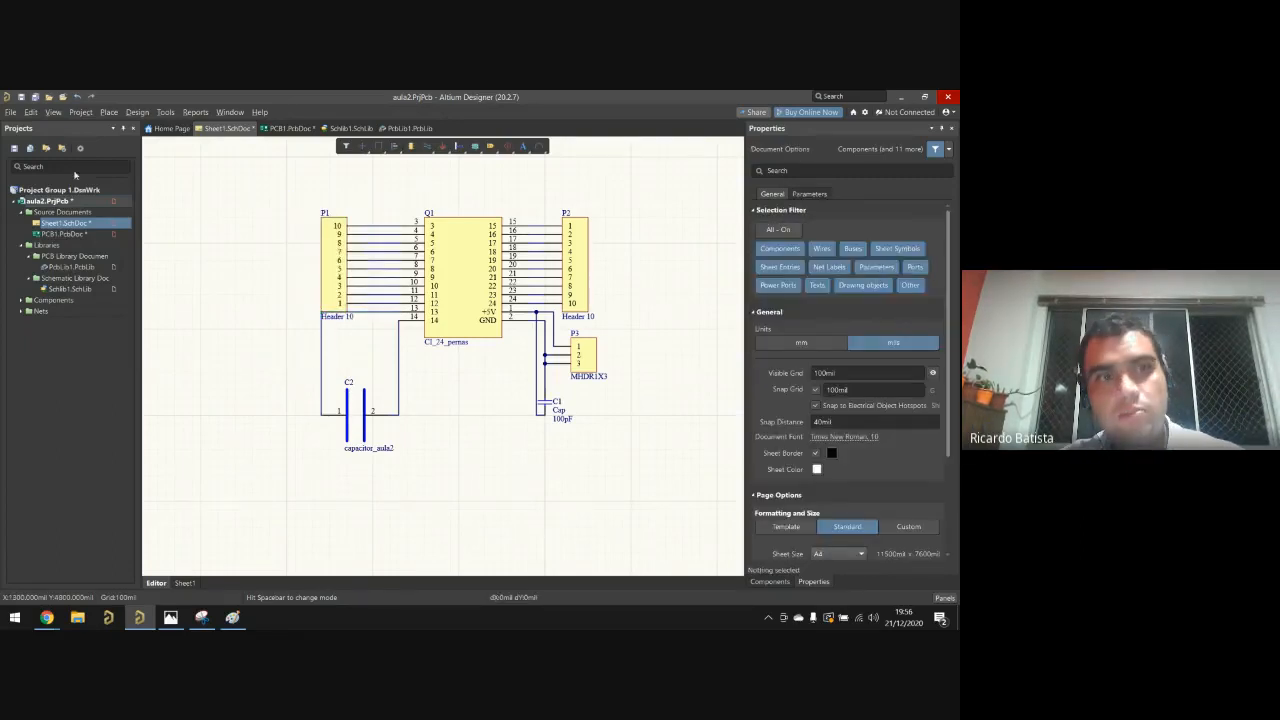
Step: Save the schematic and update PCB1.PcbDoc from it by executing the engineering changes
{"action": "left_click", "coordinate": [107, 112]}
{"action": "left_click", "coordinate": [21, 98]}
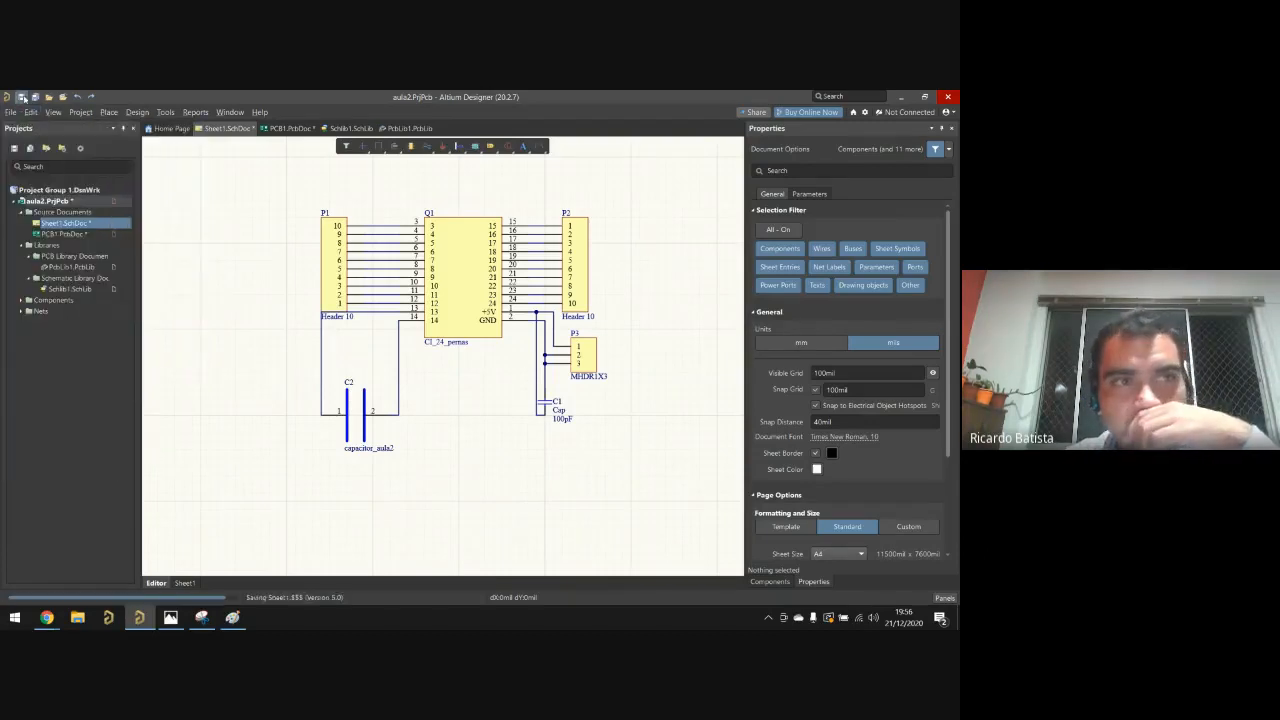
{"action": "left_click", "coordinate": [164, 112]}
{"action": "mouse_move", "coordinate": [135, 109]}
{"action": "left_click", "coordinate": [200, 127]}
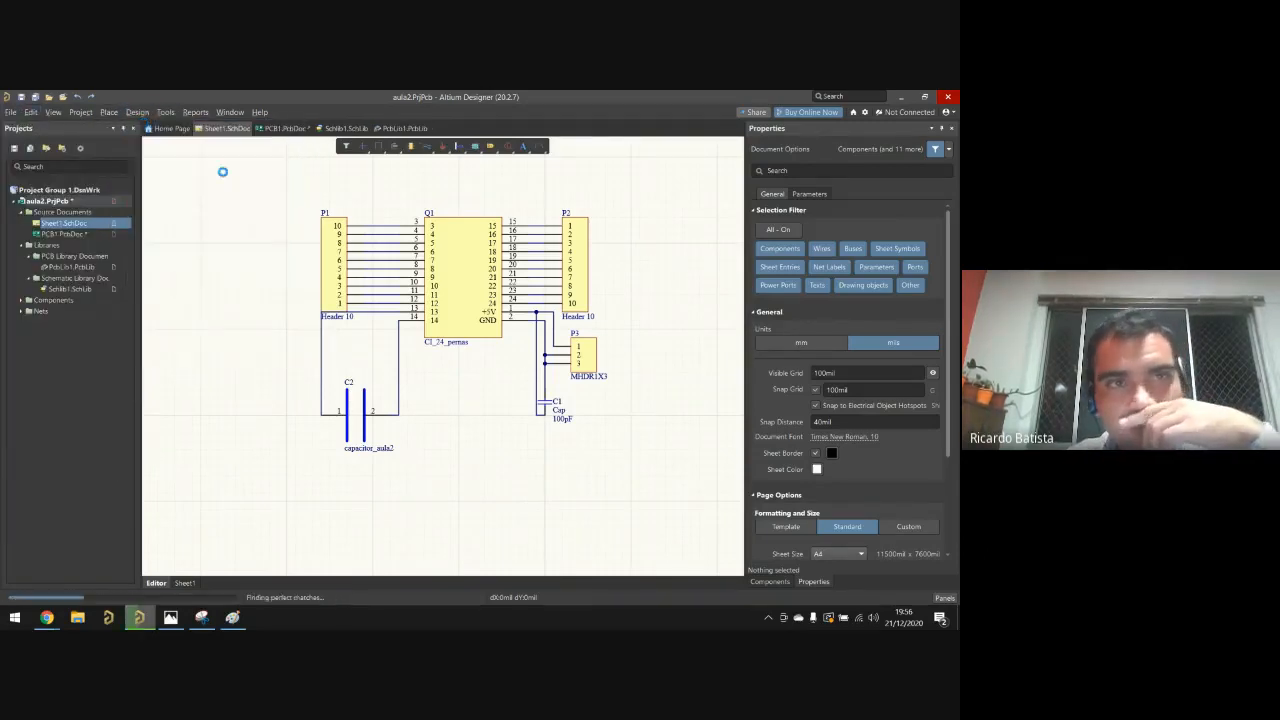
{"action": "left_click", "coordinate": [268, 491]}
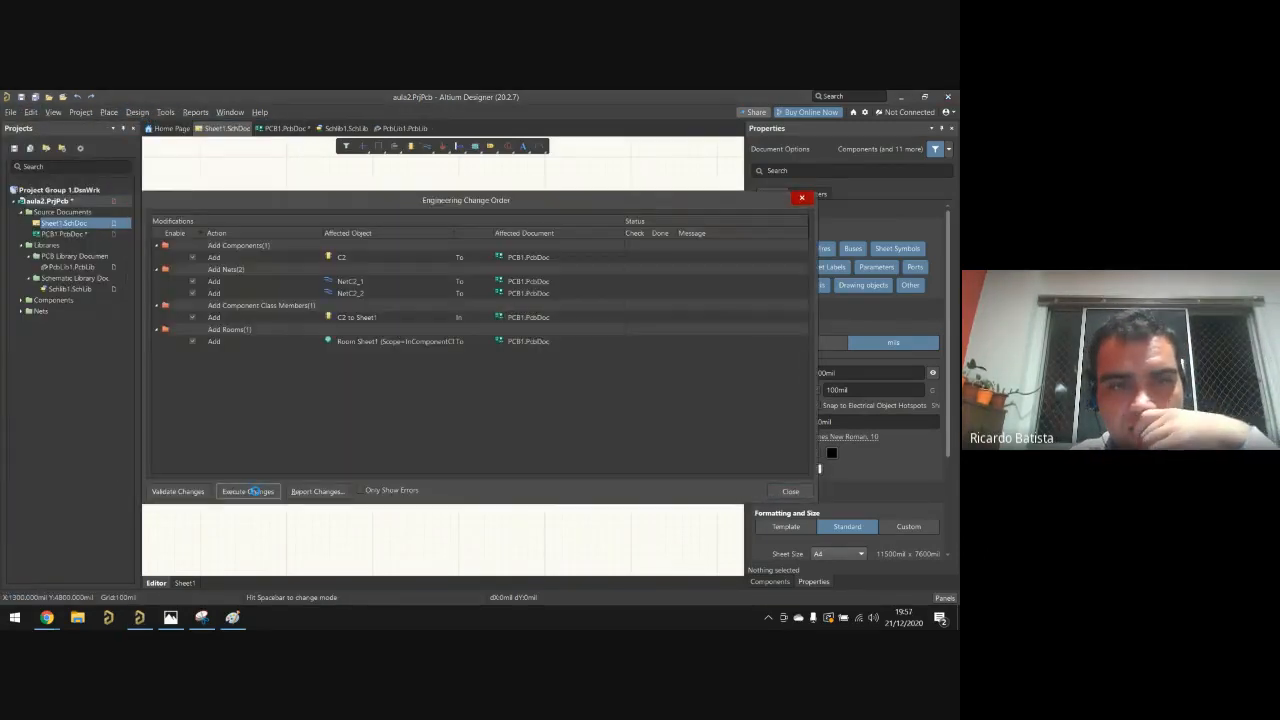
{"action": "left_click", "coordinate": [799, 491]}
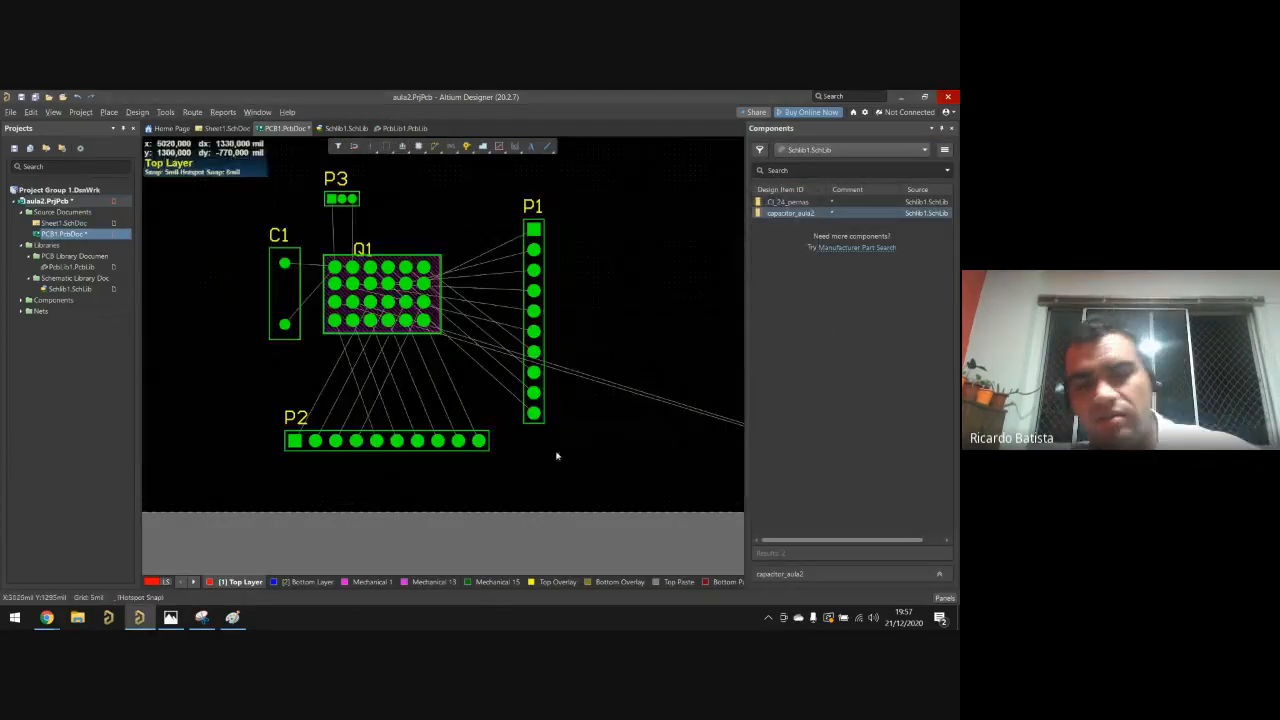
Step: Move the C2 footprint from outside the PCB into the lower corner of the board area
{"action": "scroll", "coordinate": [508, 367], "scroll_direction": "down", "scroll_amount": 3, "text": "ctrl"}
{"action": "scroll", "coordinate": [684, 414], "scroll_direction": "up", "scroll_amount": 6, "text": "ctrl"}
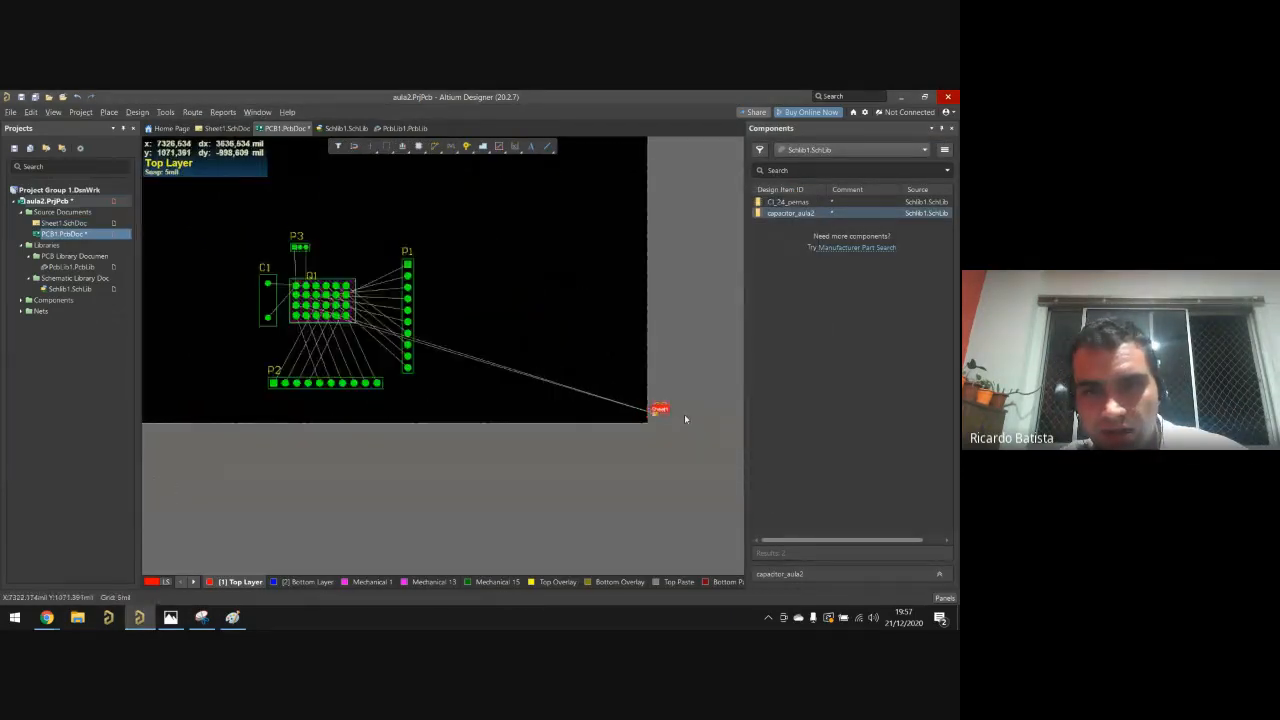
{"action": "scroll", "coordinate": [684, 426], "scroll_direction": "up", "scroll_amount": 2, "text": "ctrl"}
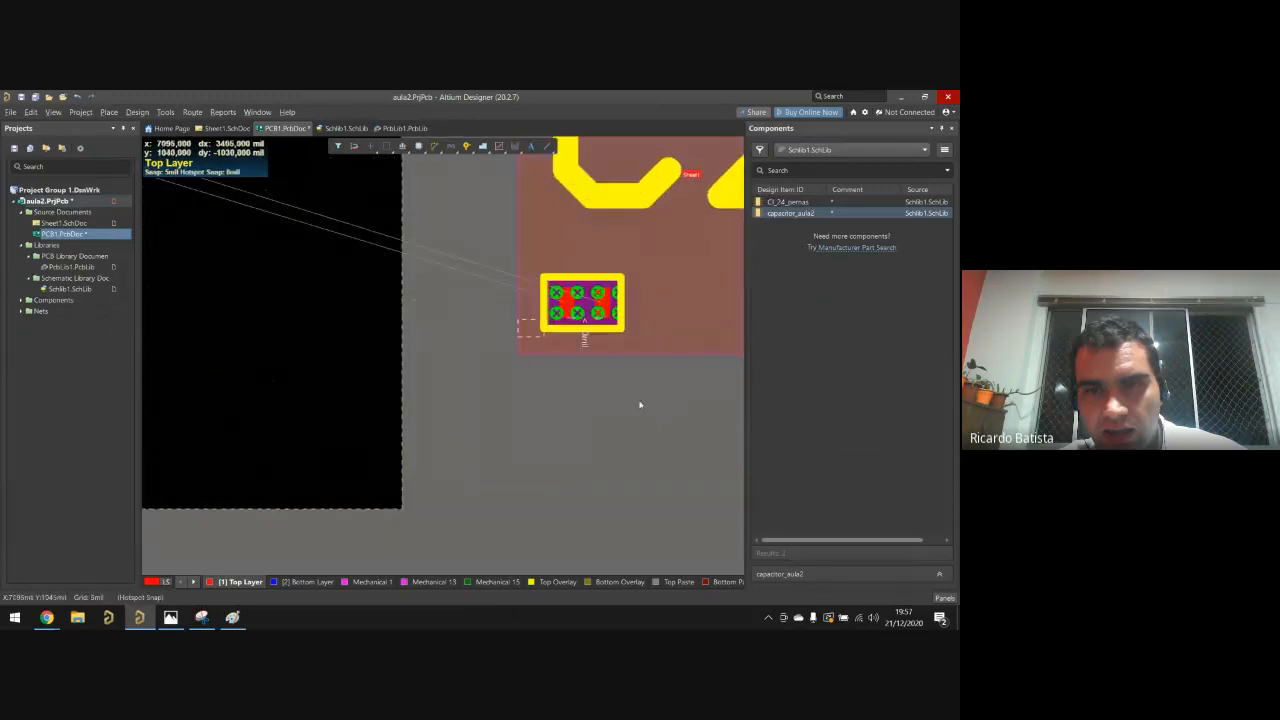
{"action": "left_click_drag", "start_coordinate": [606, 305], "coordinate": [240, 346]}
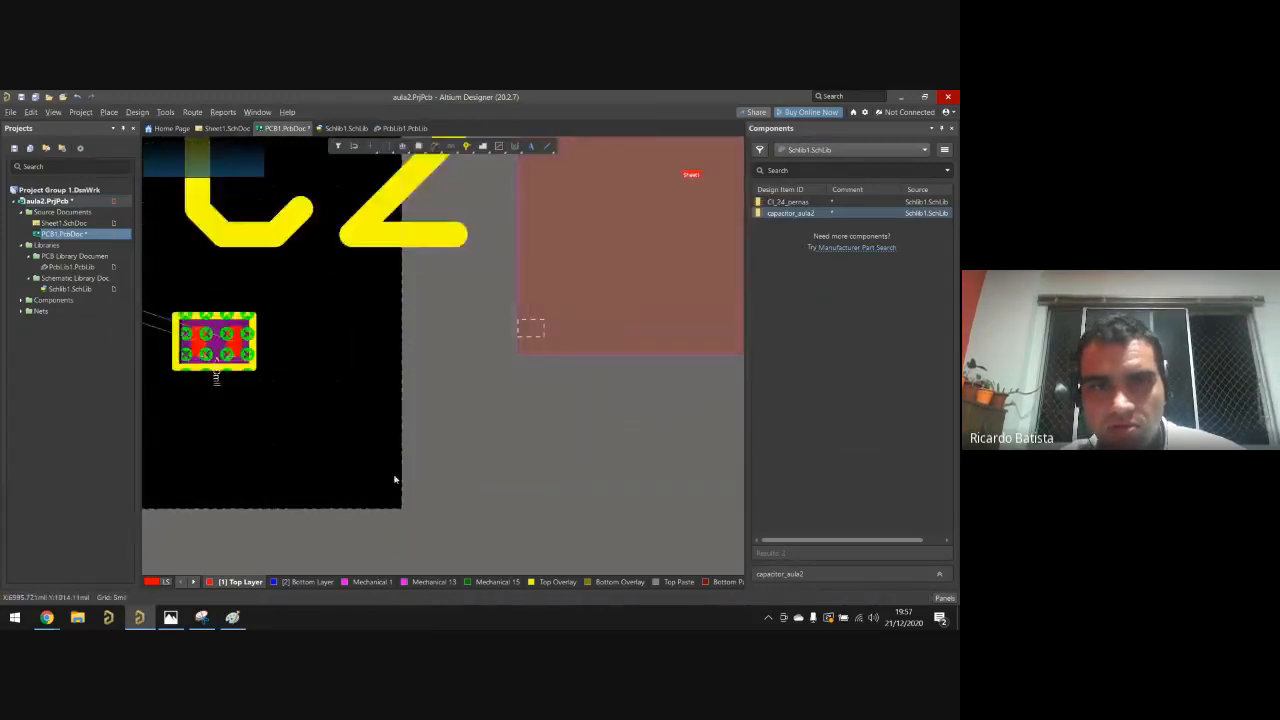
{"action": "scroll", "coordinate": [396, 478], "scroll_direction": "down", "scroll_amount": 3, "text": "ctrl"}
{"action": "left_click_drag", "start_coordinate": [354, 430], "coordinate": [156, 354]}
{"action": "left_click", "coordinate": [255, 407]}
{"action": "scroll", "coordinate": [255, 407], "scroll_direction": "down", "scroll_amount": 4, "text": "ctrl"}
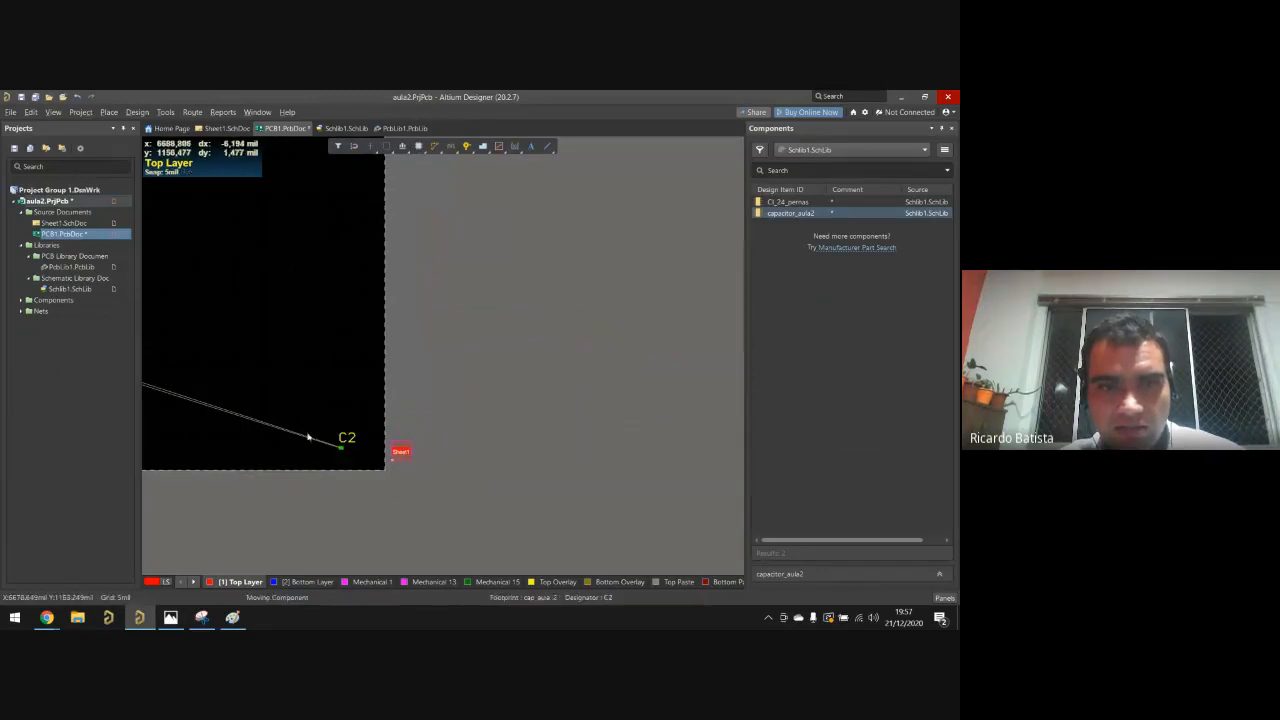
Step: Bring C2 across the board into the gap between Q1 and header P1
{"action": "left_click_drag", "start_coordinate": [340, 449], "coordinate": [184, 330]}
{"action": "scroll", "coordinate": [434, 531], "scroll_direction": "down", "scroll_amount": 3, "text": "ctrl"}
{"action": "scroll", "coordinate": [330, 444], "scroll_direction": "up", "scroll_amount": 5, "text": "ctrl"}
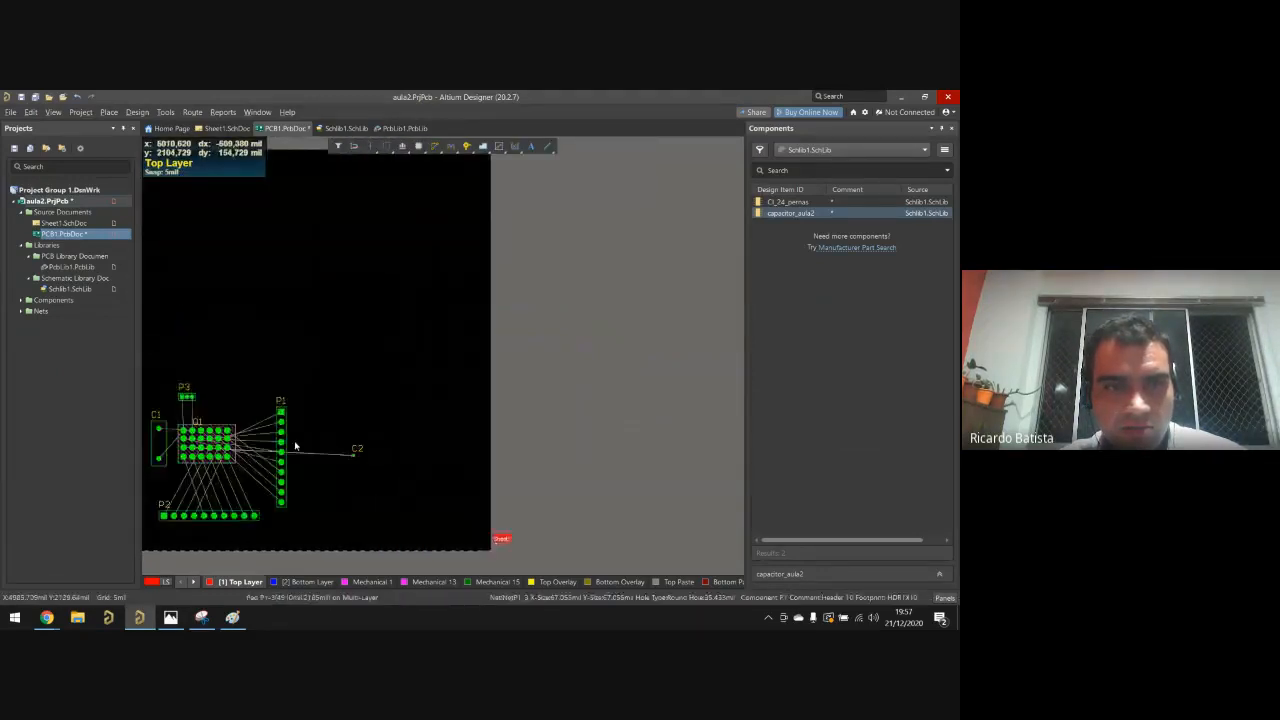
{"action": "left_click_drag", "start_coordinate": [388, 452], "coordinate": [173, 400]}
{"action": "scroll", "coordinate": [200, 392], "scroll_direction": "up", "scroll_amount": 2, "text": "ctrl"}
{"action": "scroll", "coordinate": [526, 500], "scroll_direction": "down", "scroll_amount": 2, "text": "ctrl"}
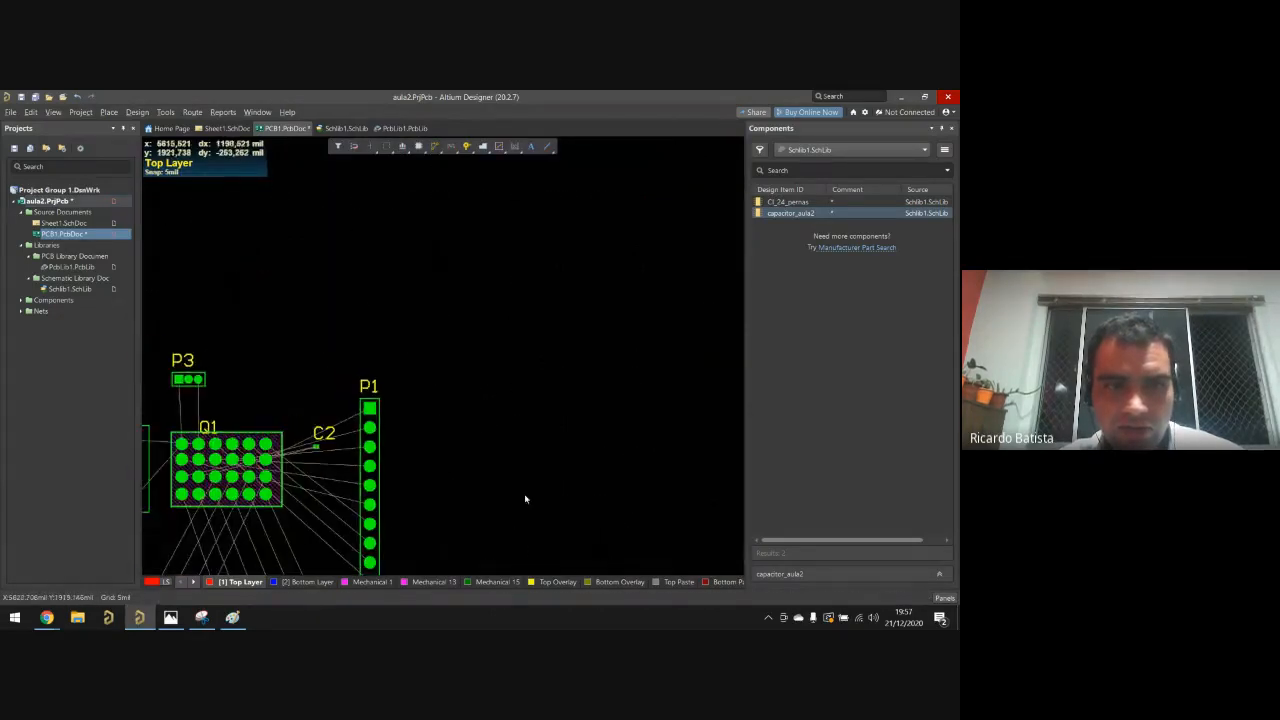
Step: Fine-tune C2's position between Q1 and P1, level with P1's pad 2
{"action": "scroll", "coordinate": [331, 434], "scroll_direction": "up", "scroll_amount": 4, "text": "ctrl"}
{"action": "scroll", "coordinate": [262, 425], "scroll_direction": "up", "scroll_amount": 3, "text": "ctrl"}
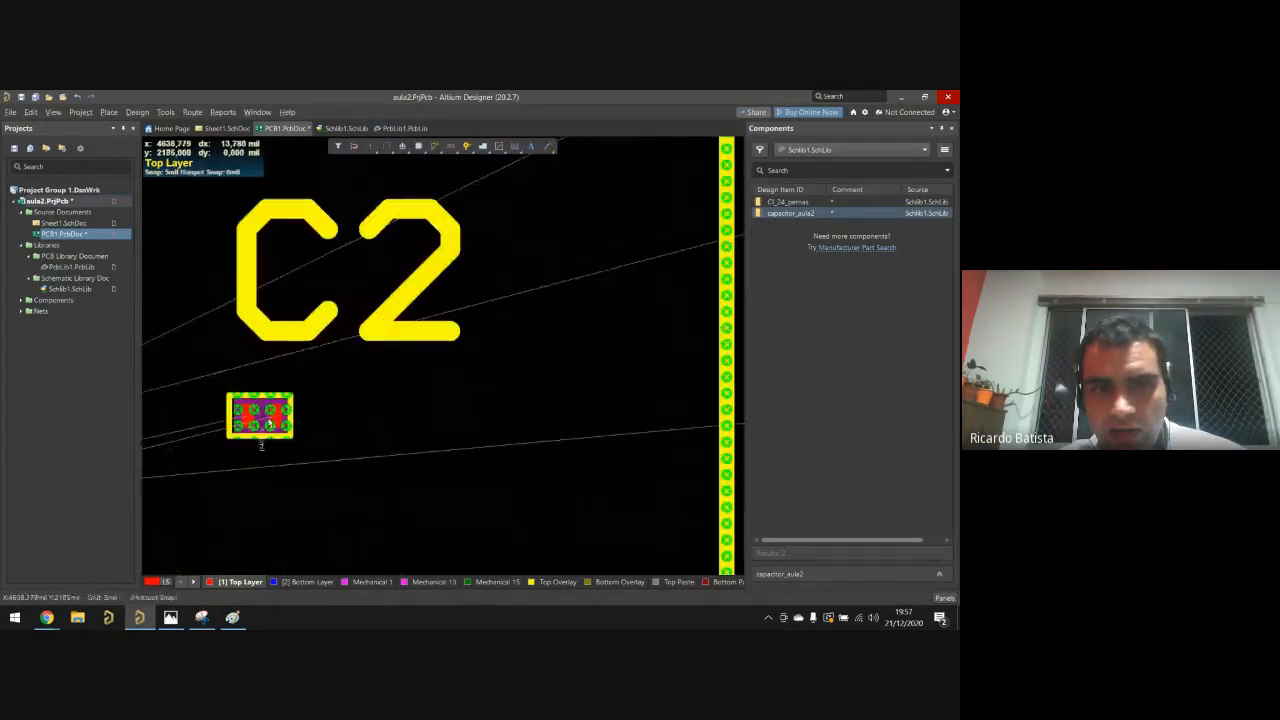
{"action": "left_click_drag", "start_coordinate": [270, 420], "coordinate": [392, 400]}
{"action": "scroll", "coordinate": [435, 439], "scroll_direction": "down", "scroll_amount": 2, "text": "ctrl"}
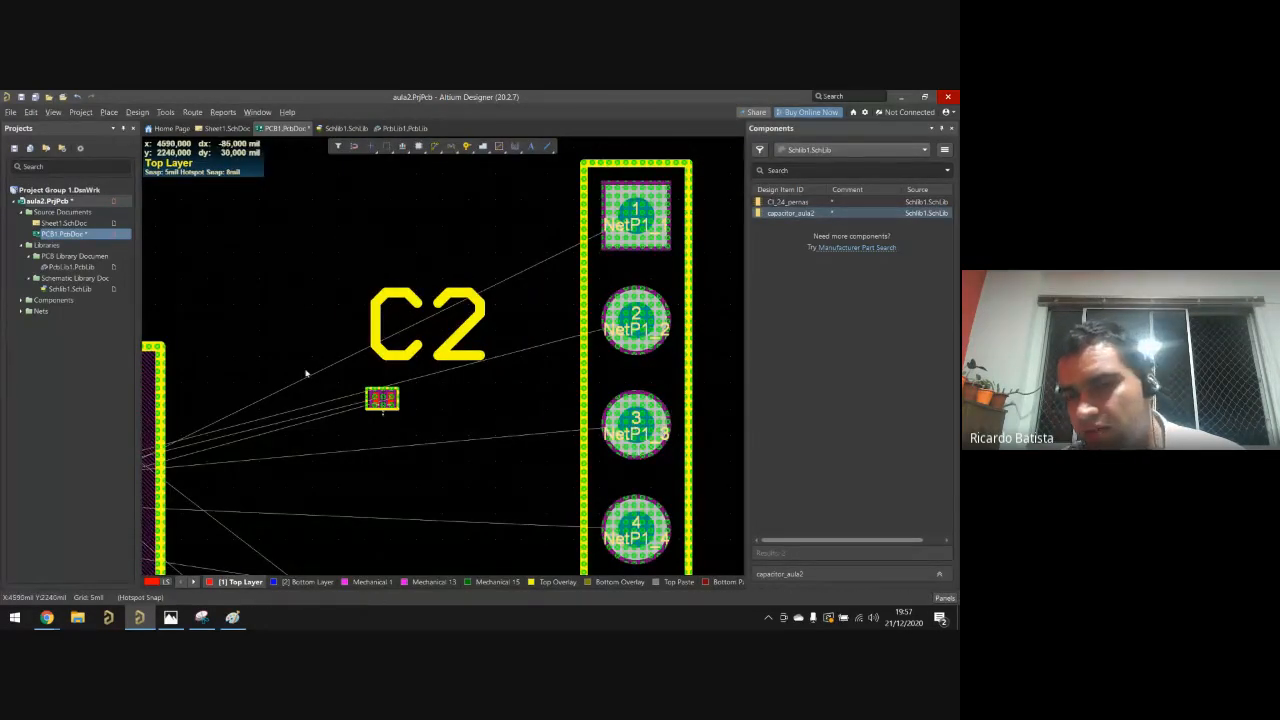
{"action": "left_click_drag", "start_coordinate": [383, 404], "coordinate": [292, 330]}
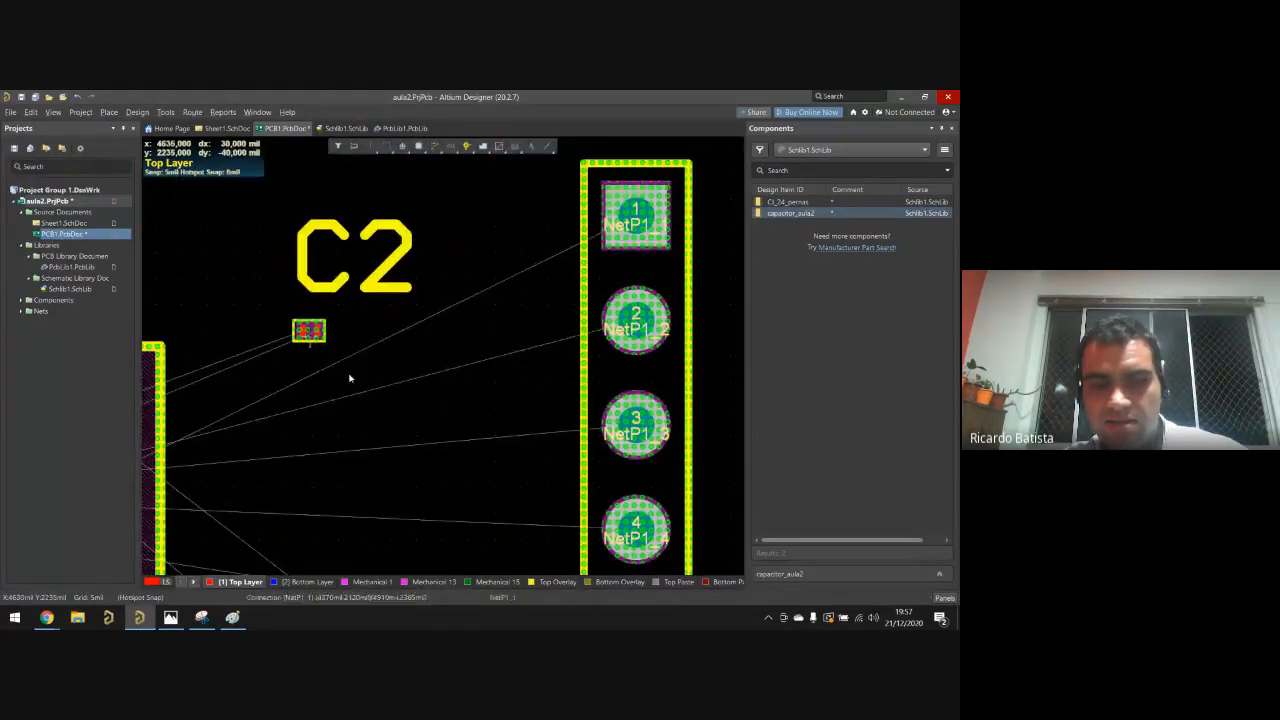
Step: Examine the board with C2 in 3D and return to the 2D layout view
{"action": "key", "text": "3"}
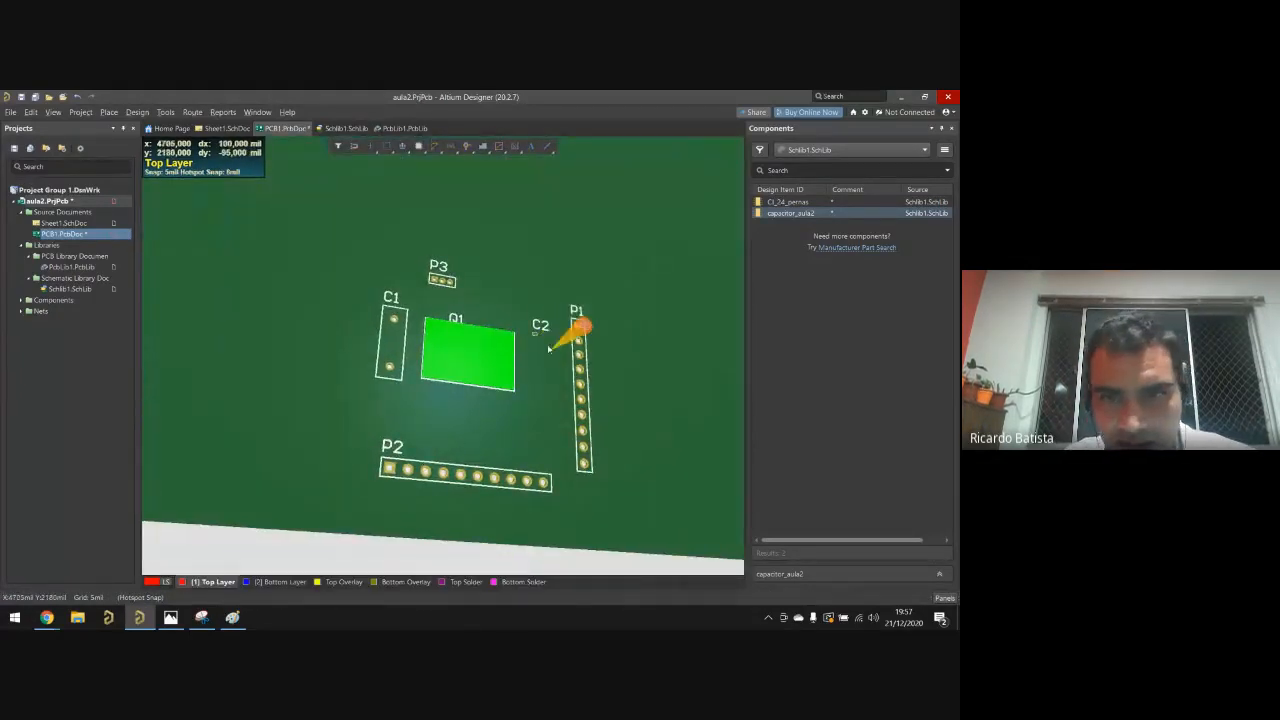
{"action": "left_click_drag", "start_coordinate": [541, 335], "coordinate": [509, 353]}
{"action": "key", "text": "2"}
{"action": "scroll", "coordinate": [509, 353], "scroll_direction": "up", "scroll_amount": 3, "text": "ctrl"}
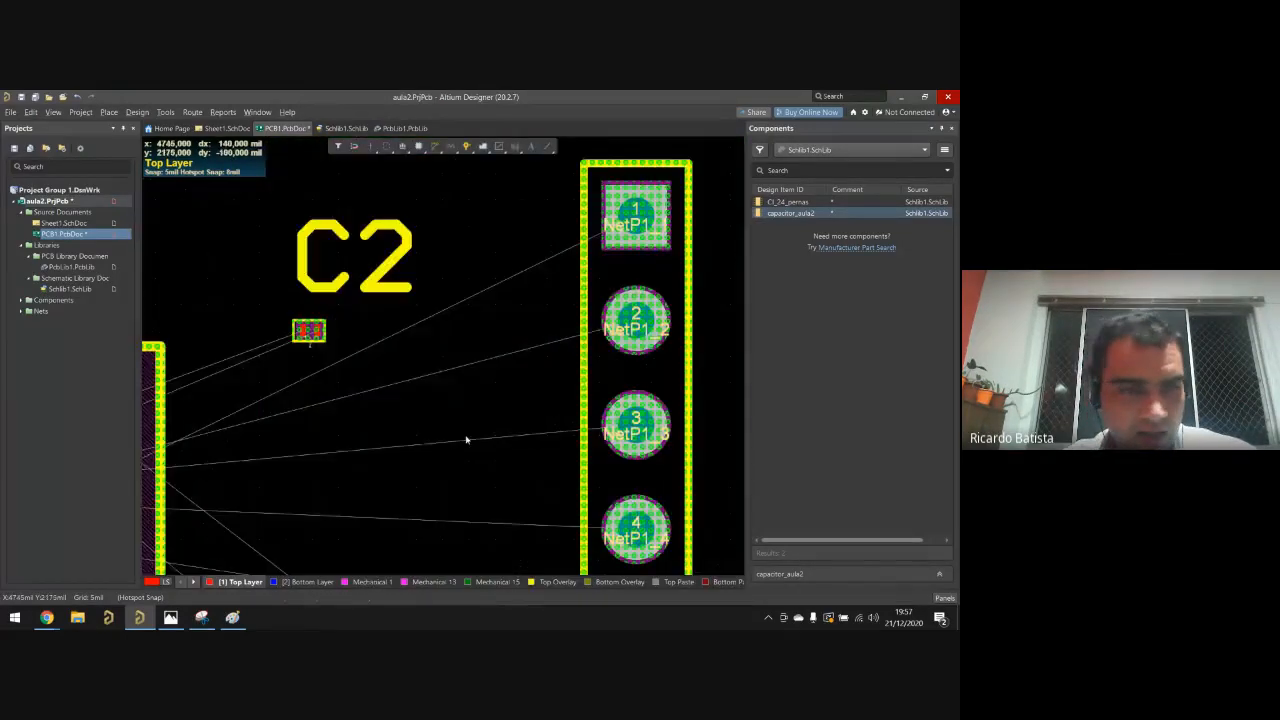
Step: Review the PCB component layout, the PcbLib1 footprint and the Schlib1 capacitor symbol, and return to the Sheet1 schematic
{"action": "scroll", "coordinate": [465, 440], "scroll_direction": "down", "scroll_amount": 4, "text": "ctrl"}
{"action": "scroll", "coordinate": [463, 440], "scroll_direction": "down", "scroll_amount": 2, "text": "ctrl"}
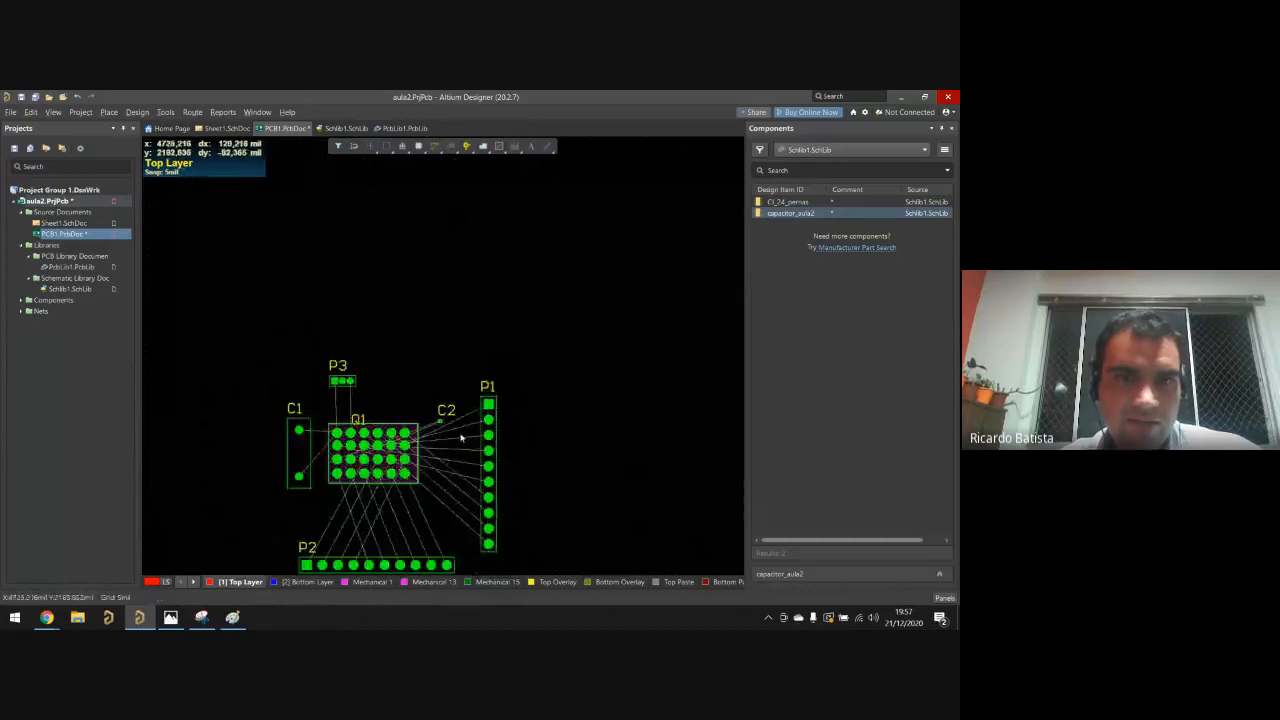
{"action": "scroll", "coordinate": [441, 388], "scroll_direction": "down", "scroll_amount": 4}
{"action": "scroll", "coordinate": [441, 388], "scroll_direction": "up", "scroll_amount": 1}
{"action": "scroll", "coordinate": [363, 294], "scroll_direction": "up", "scroll_amount": 2, "text": "ctrl"}
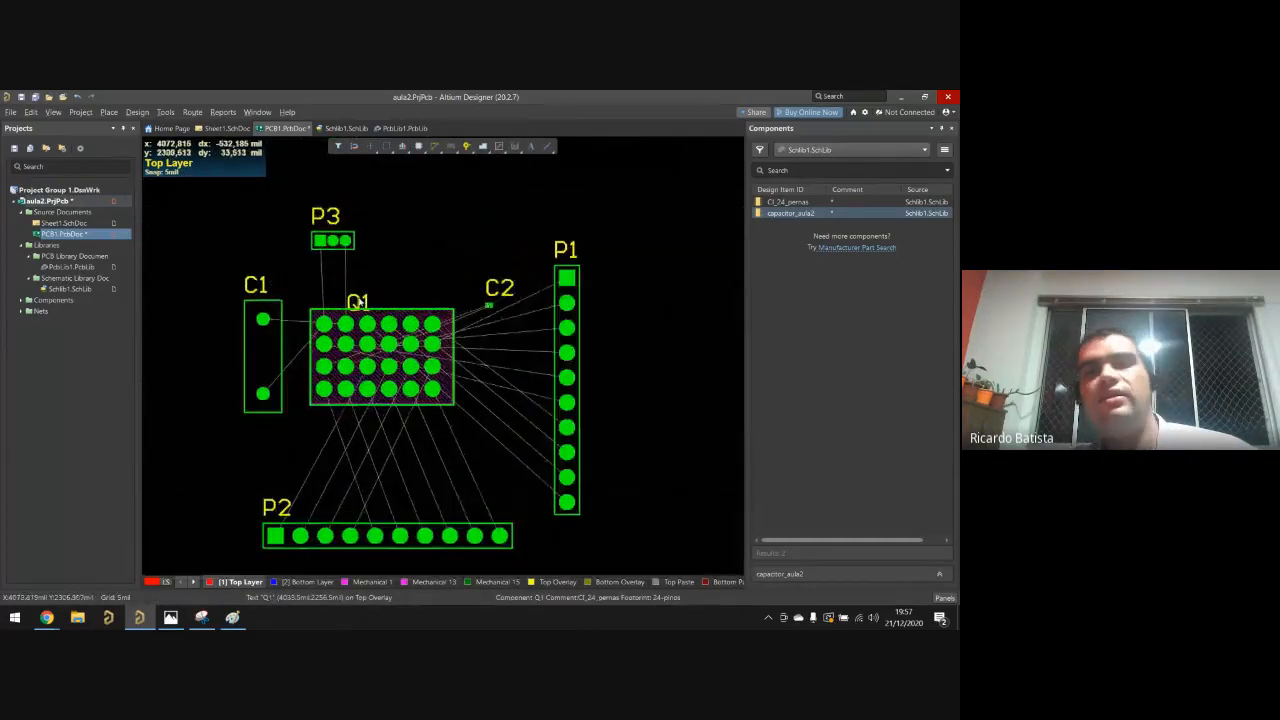
{"action": "scroll", "coordinate": [374, 320], "scroll_direction": "down", "scroll_amount": 1, "text": "ctrl"}
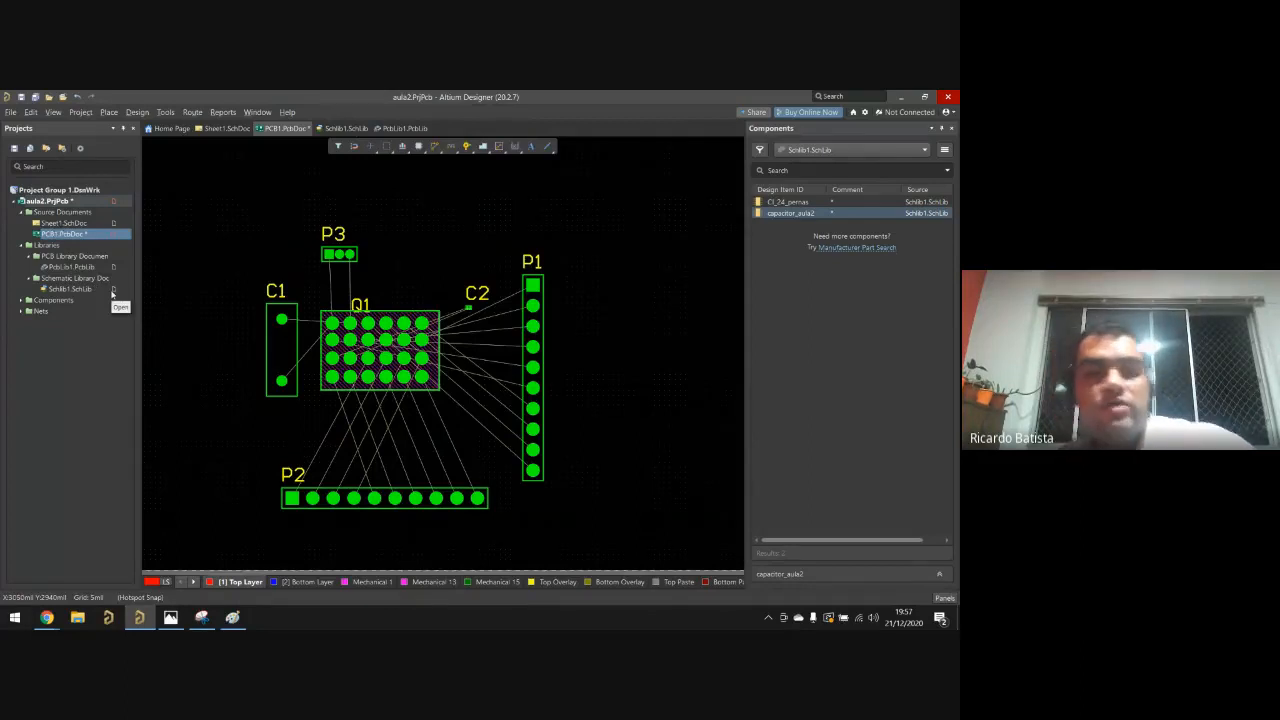
{"action": "double_click", "coordinate": [81, 267]}
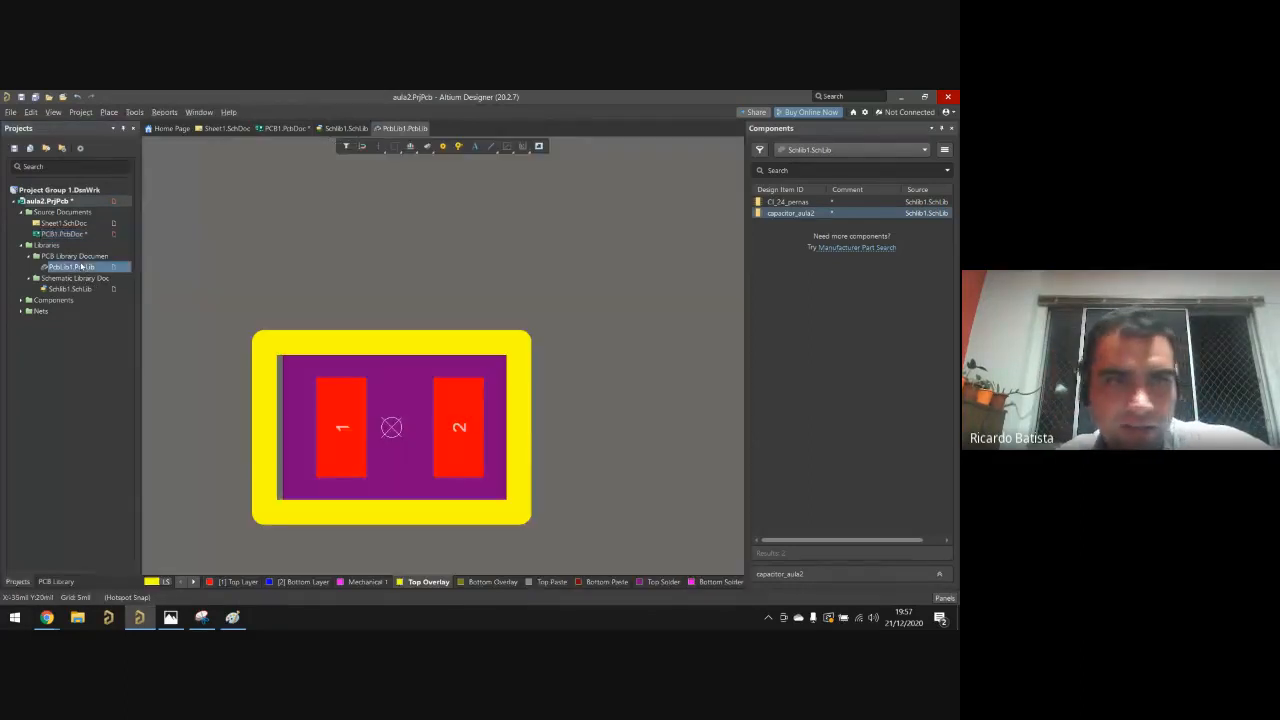
{"action": "double_click", "coordinate": [72, 288]}
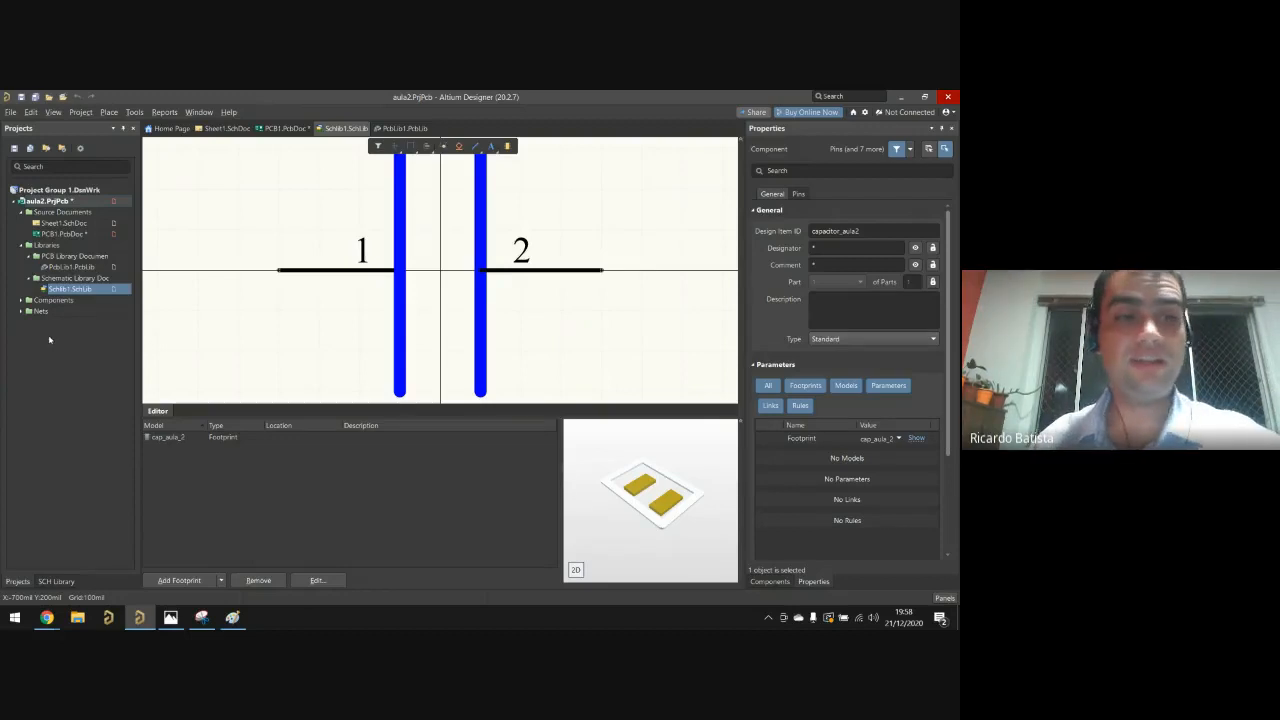
{"action": "double_click", "coordinate": [67, 222]}
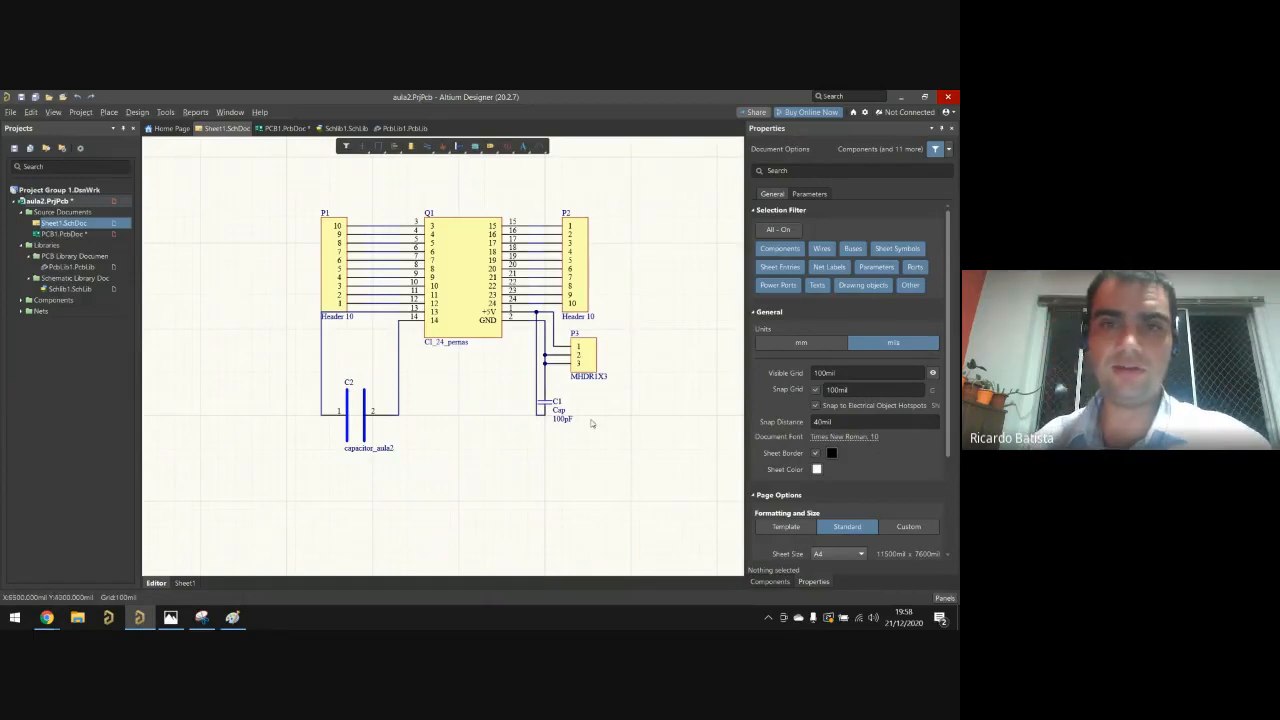
Step: Start placing a part on the schematic and open the Circuit Protection category of Manufacturer Part Search
{"action": "scroll", "coordinate": [591, 424], "scroll_direction": "down", "scroll_amount": 2}
{"action": "scroll", "coordinate": [589, 428], "scroll_direction": "up", "scroll_amount": 3}
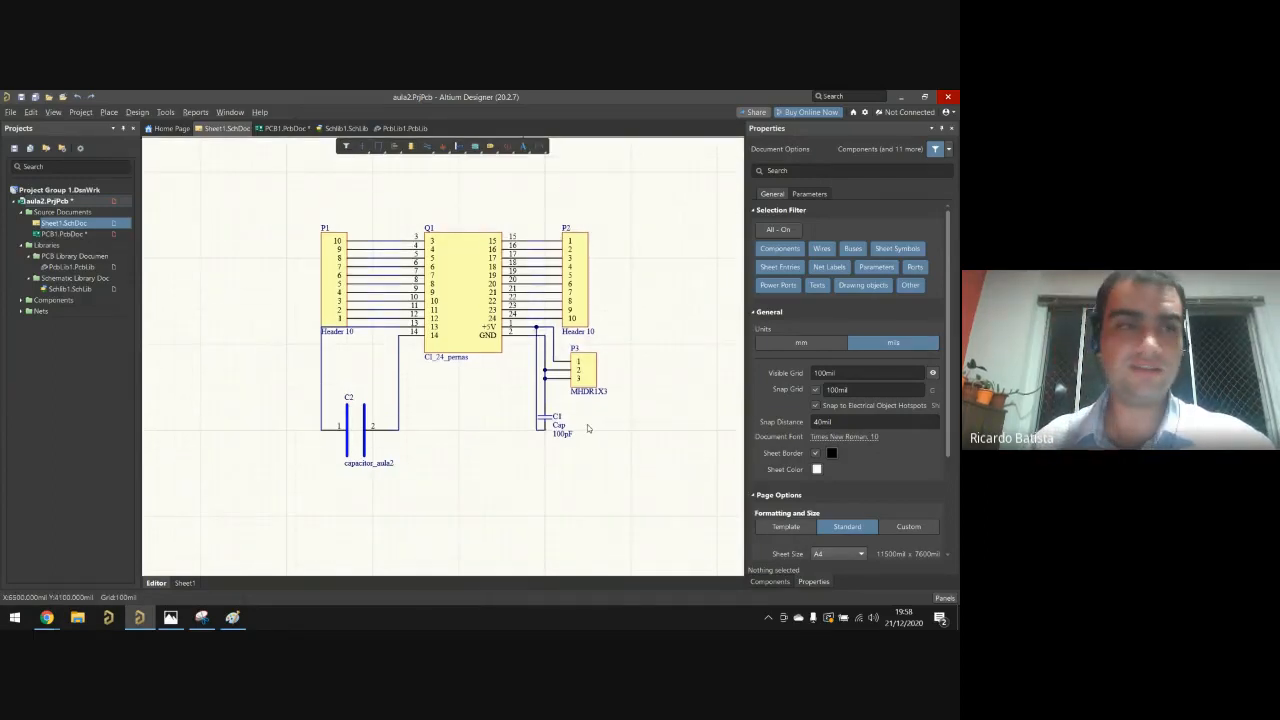
{"action": "key", "text": "p"}
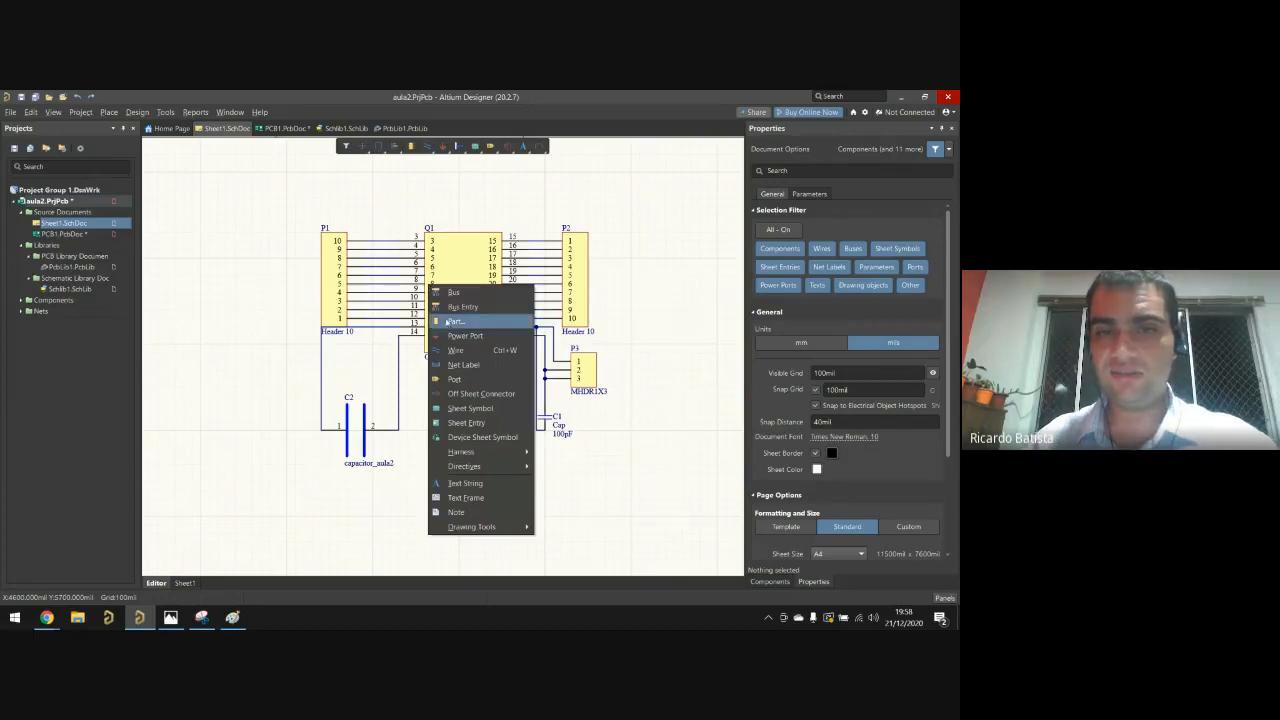
{"action": "left_click", "coordinate": [459, 322]}
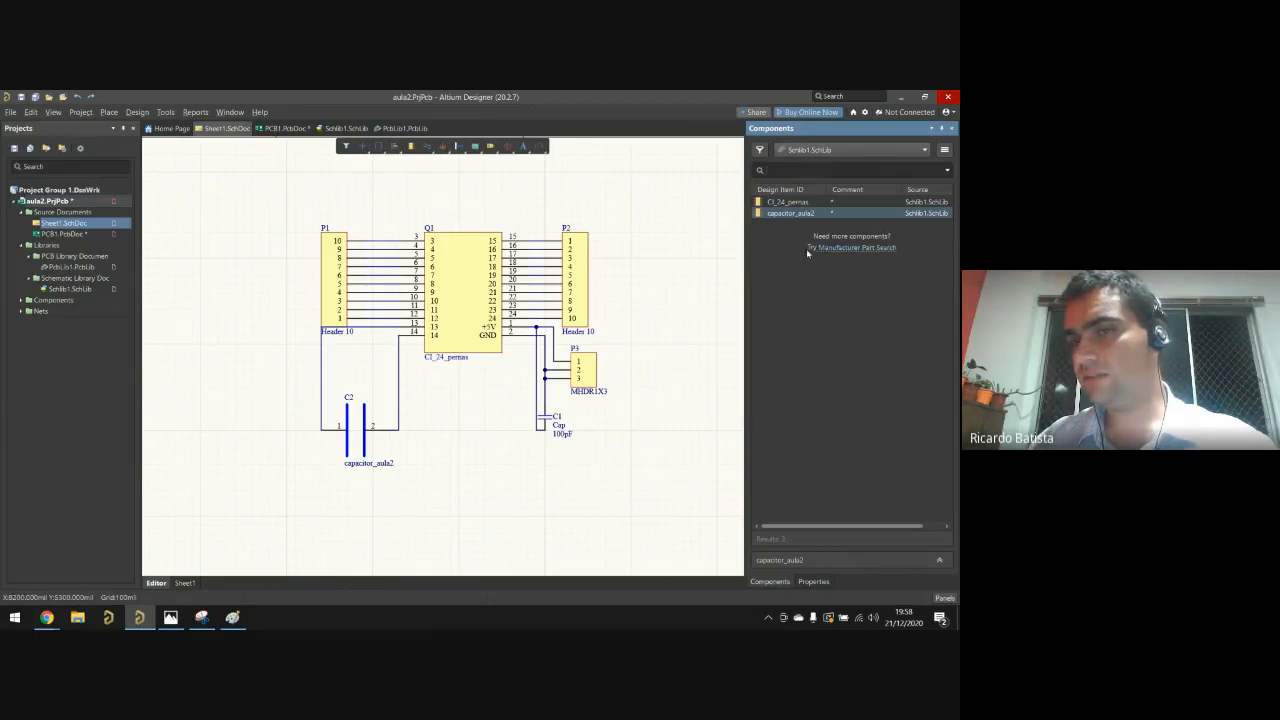
{"action": "left_click", "coordinate": [860, 252]}
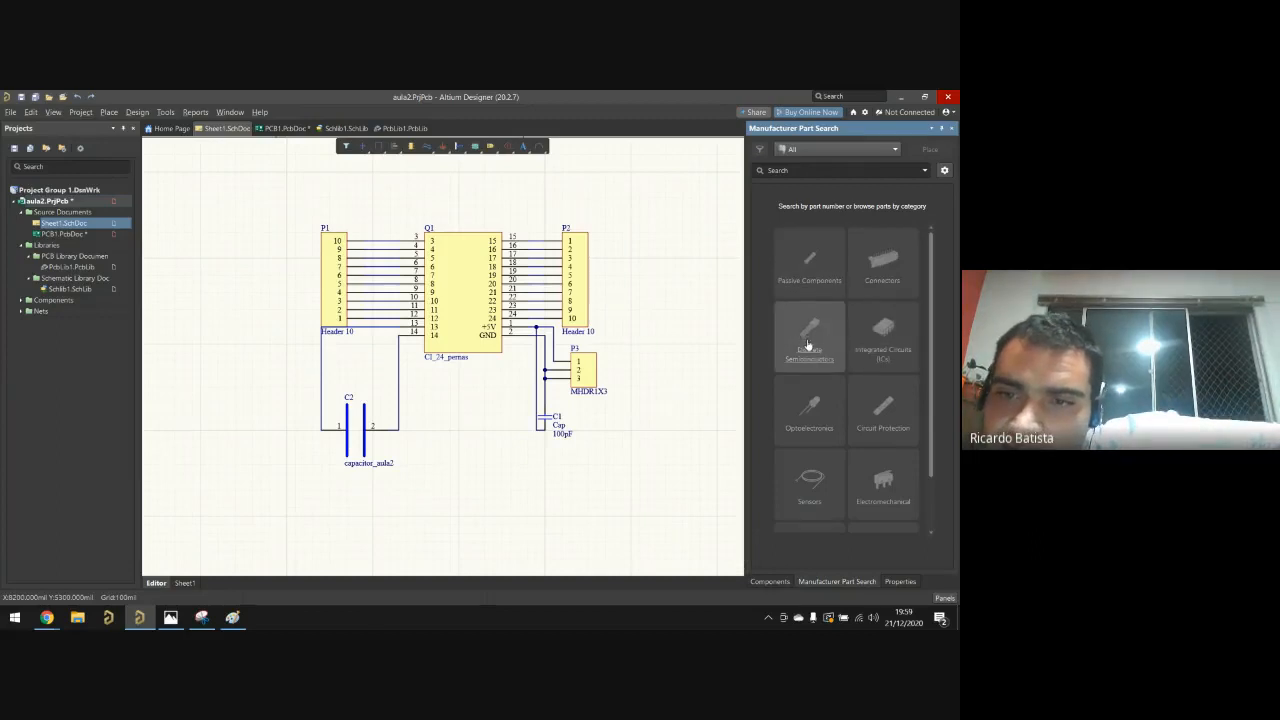
{"action": "scroll", "coordinate": [903, 355], "scroll_direction": "down", "scroll_amount": 1}
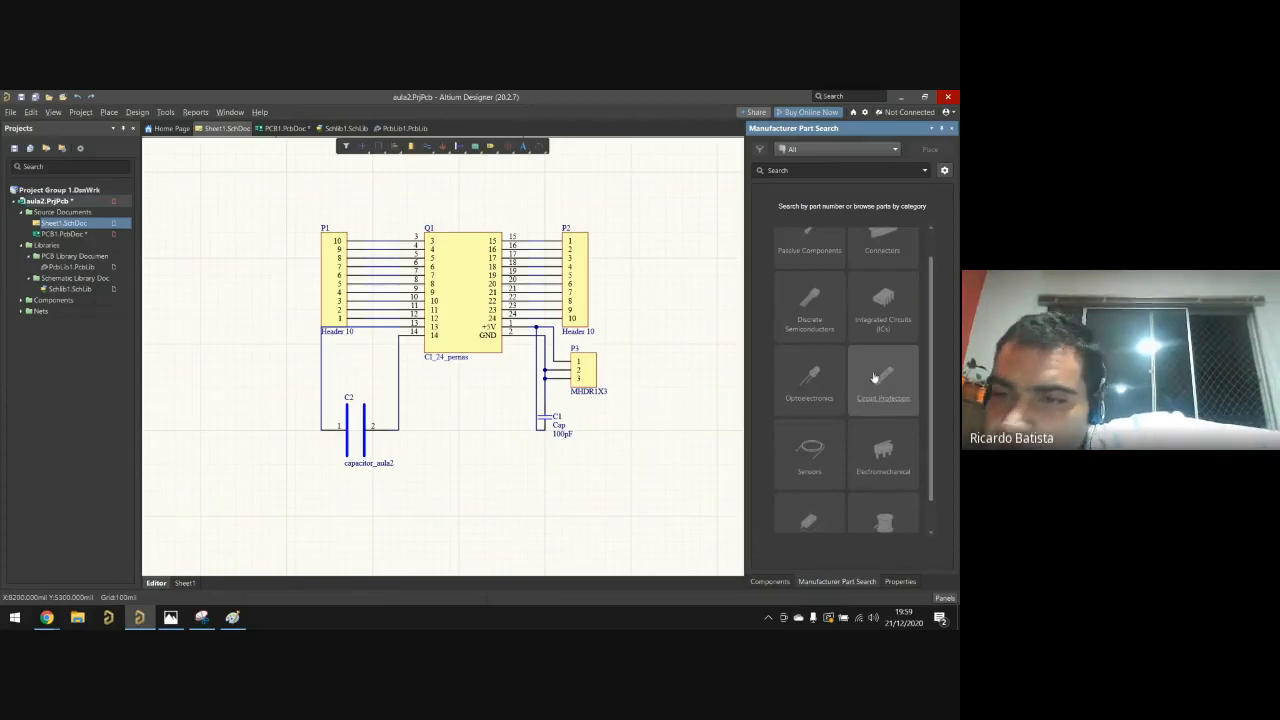
{"action": "scroll", "coordinate": [907, 463], "scroll_direction": "down", "scroll_amount": 1}
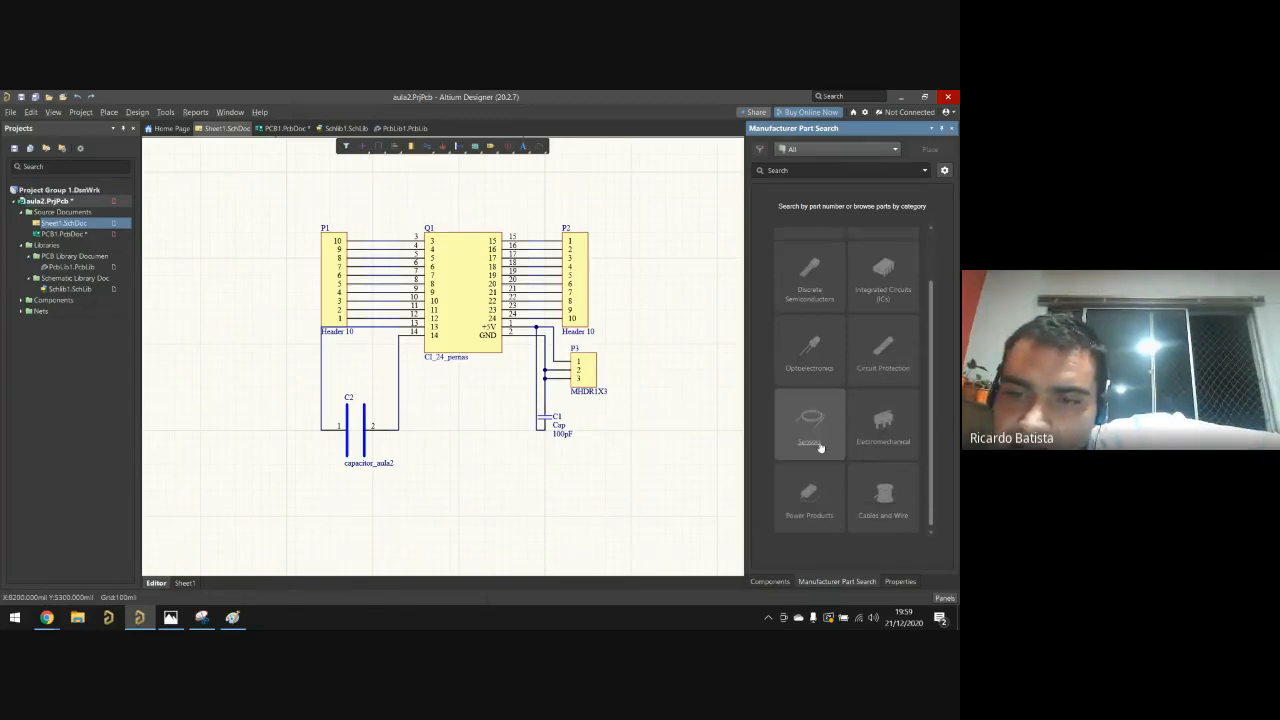
{"action": "scroll", "coordinate": [820, 447], "scroll_direction": "down", "scroll_amount": 1}
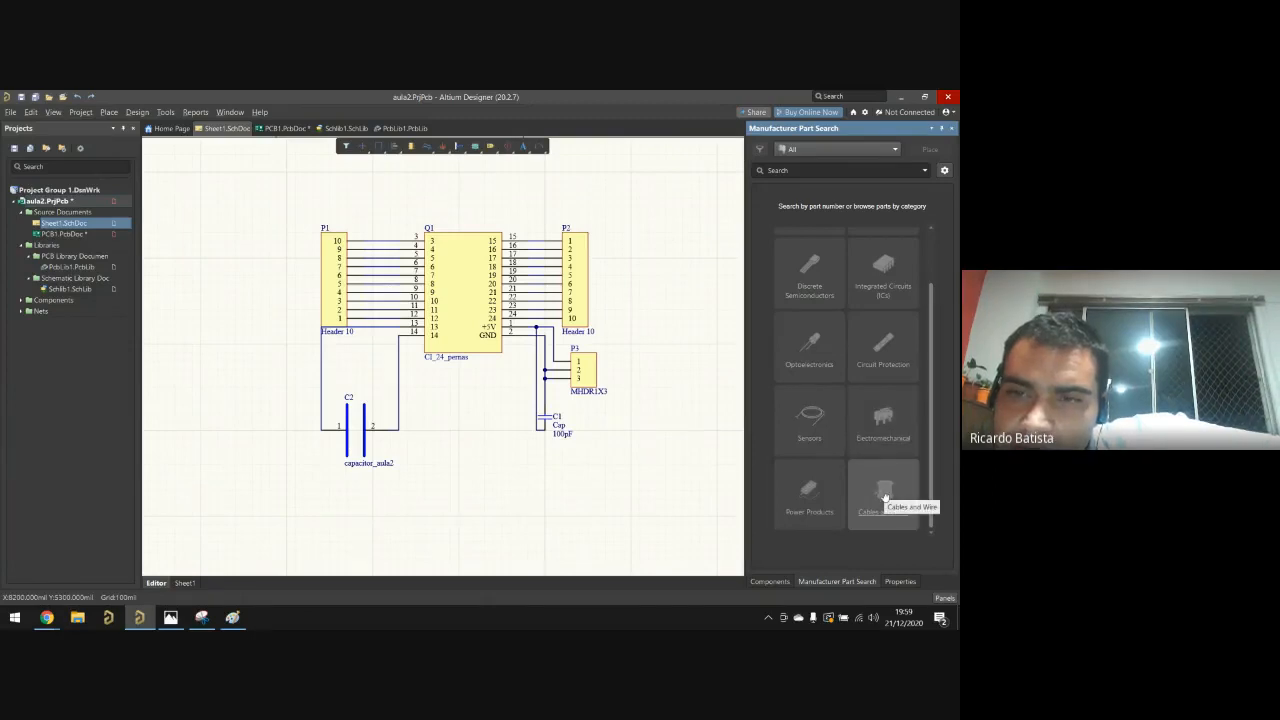
{"action": "scroll", "coordinate": [884, 490], "scroll_direction": "up", "scroll_amount": 1}
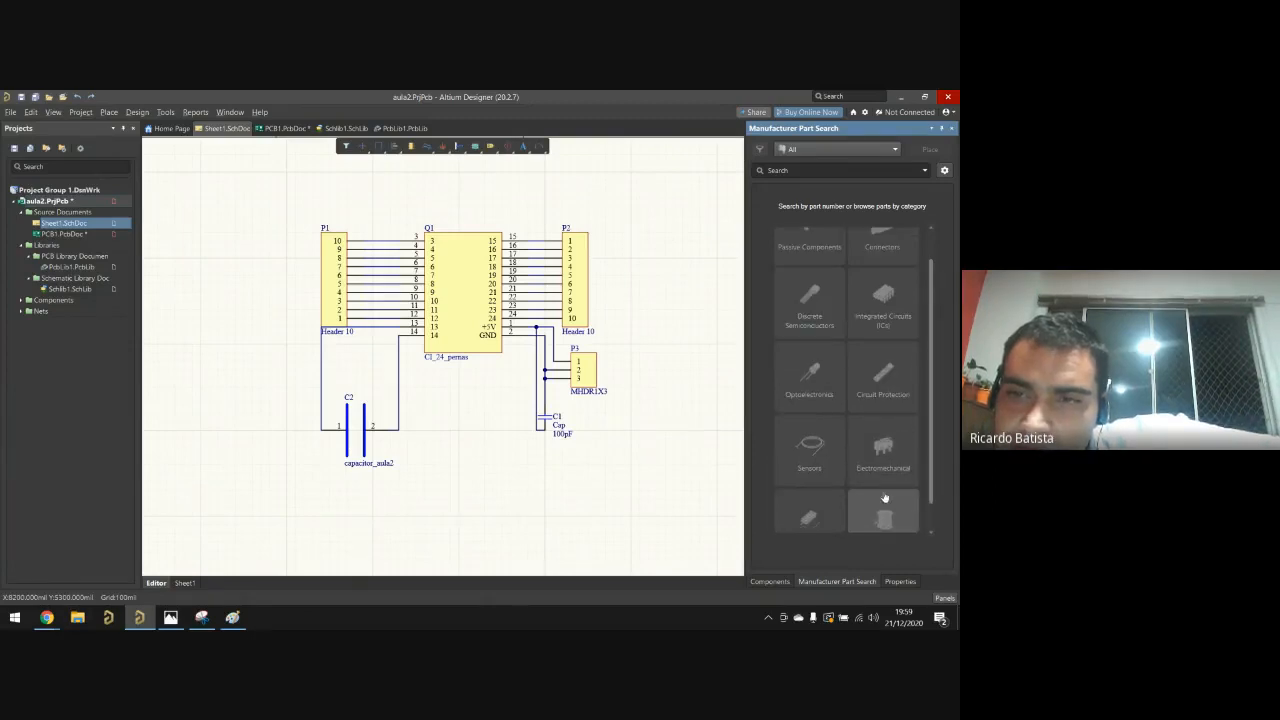
{"action": "left_click", "coordinate": [876, 390]}
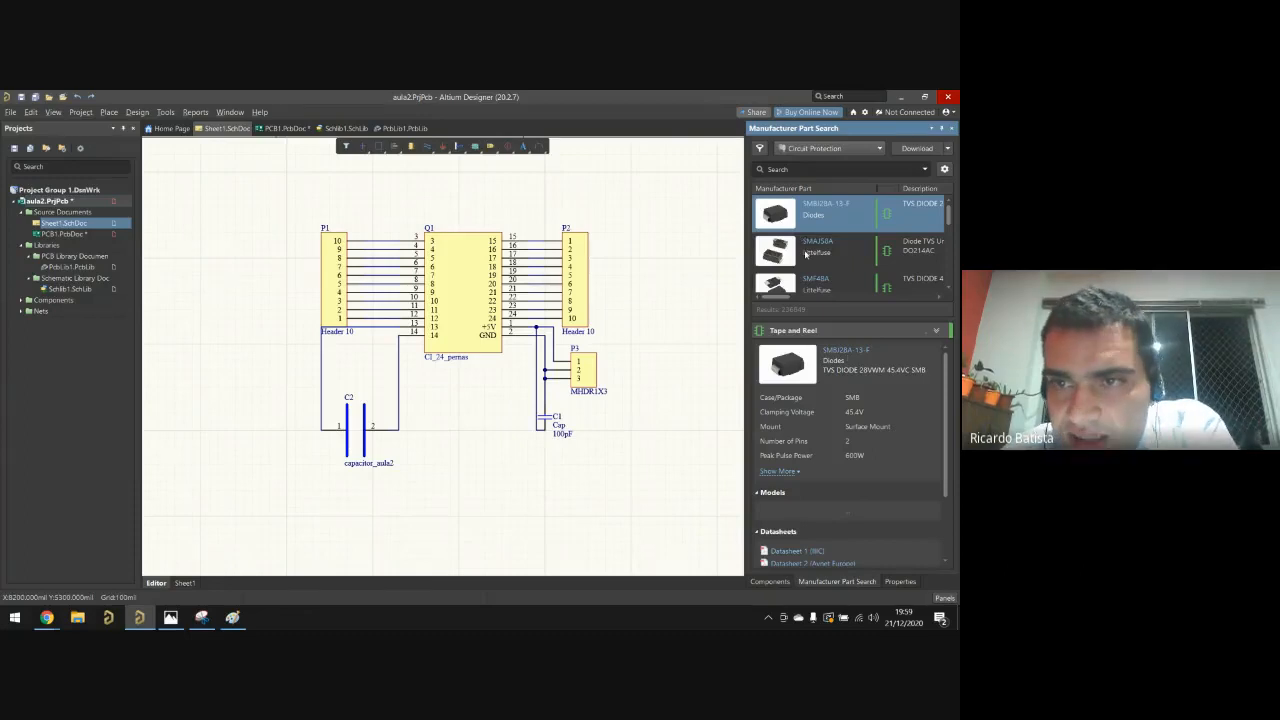
Step: Examine the Circuit Protection parts, checking the details of SMAJ58A, fuse holder 0751.0056 and the 5 A SMD fuse's symbol
{"action": "left_click", "coordinate": [806, 254]}
{"action": "scroll", "coordinate": [806, 254], "scroll_direction": "down", "scroll_amount": 2}
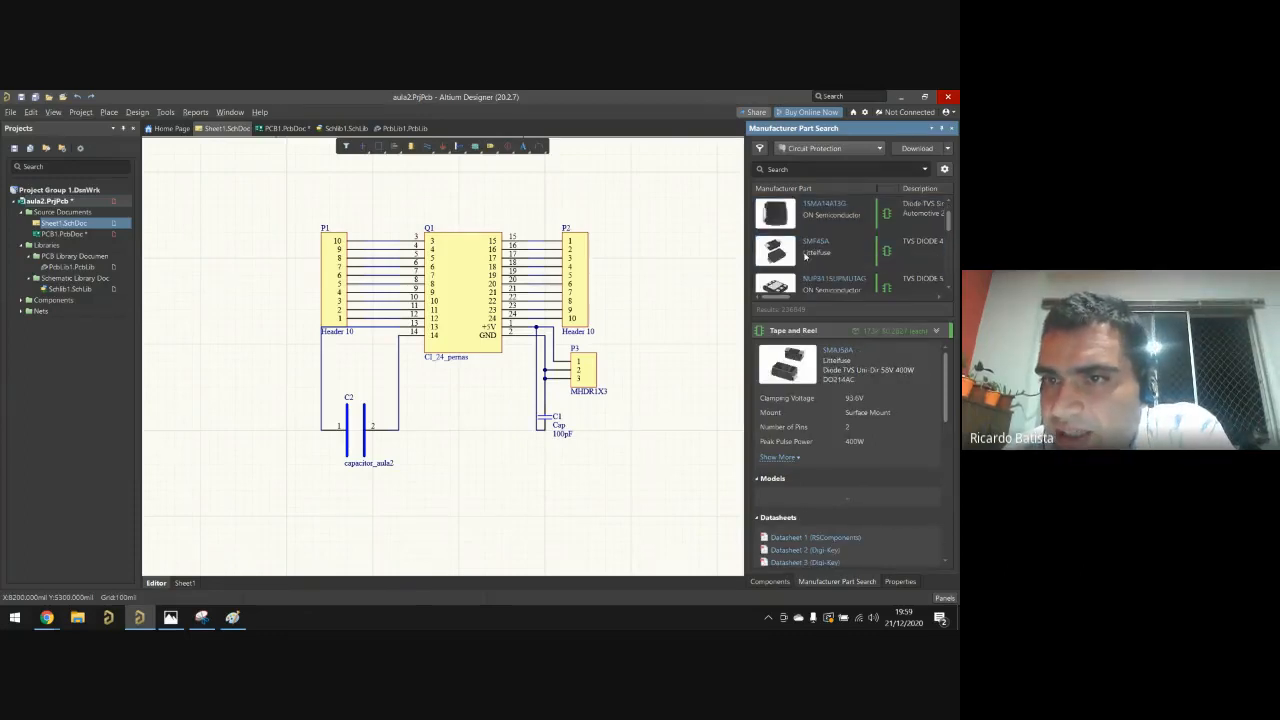
{"action": "scroll", "coordinate": [804, 256], "scroll_direction": "down", "scroll_amount": 2}
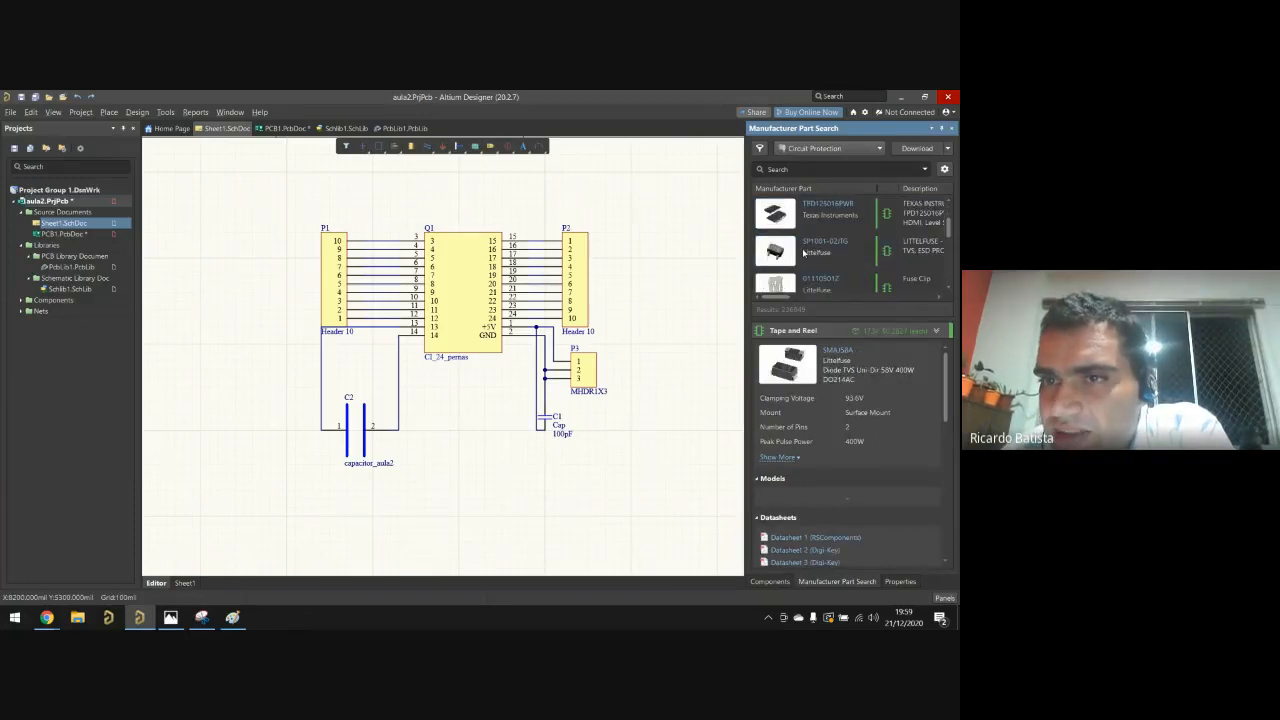
{"action": "scroll", "coordinate": [803, 253], "scroll_direction": "down", "scroll_amount": 2}
{"action": "scroll", "coordinate": [803, 252], "scroll_direction": "down", "scroll_amount": 2}
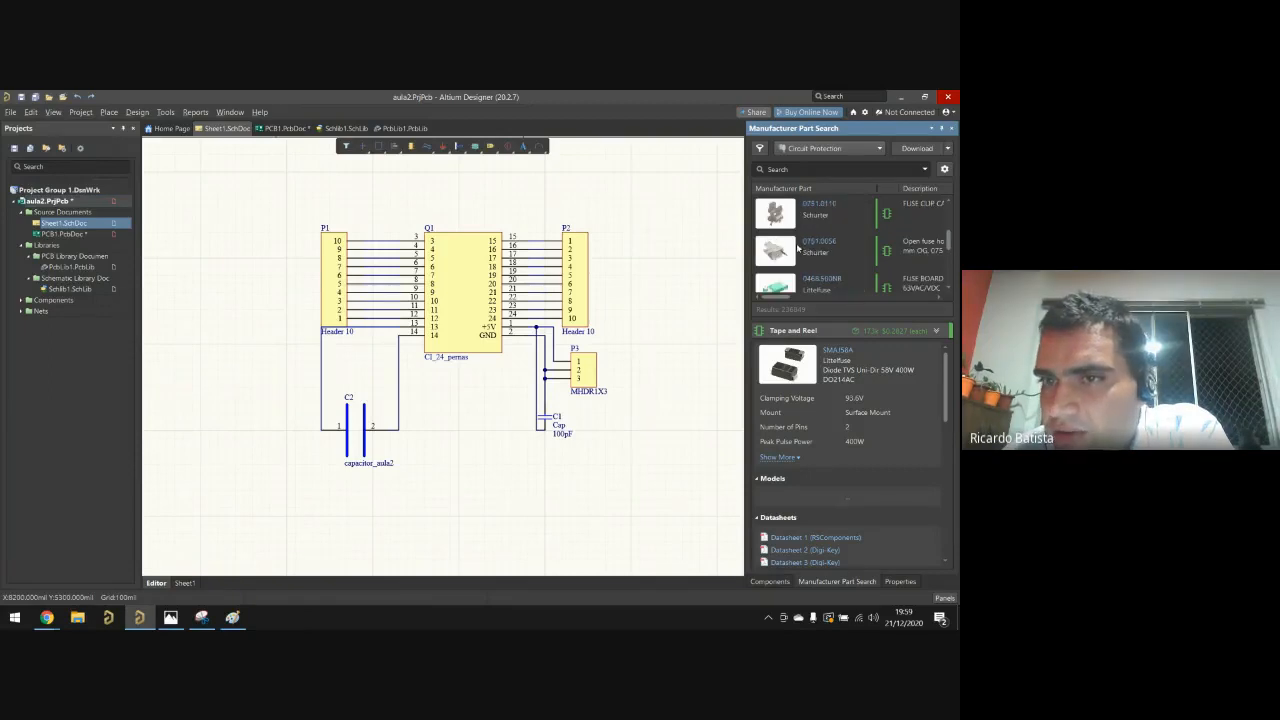
{"action": "left_click", "coordinate": [797, 248]}
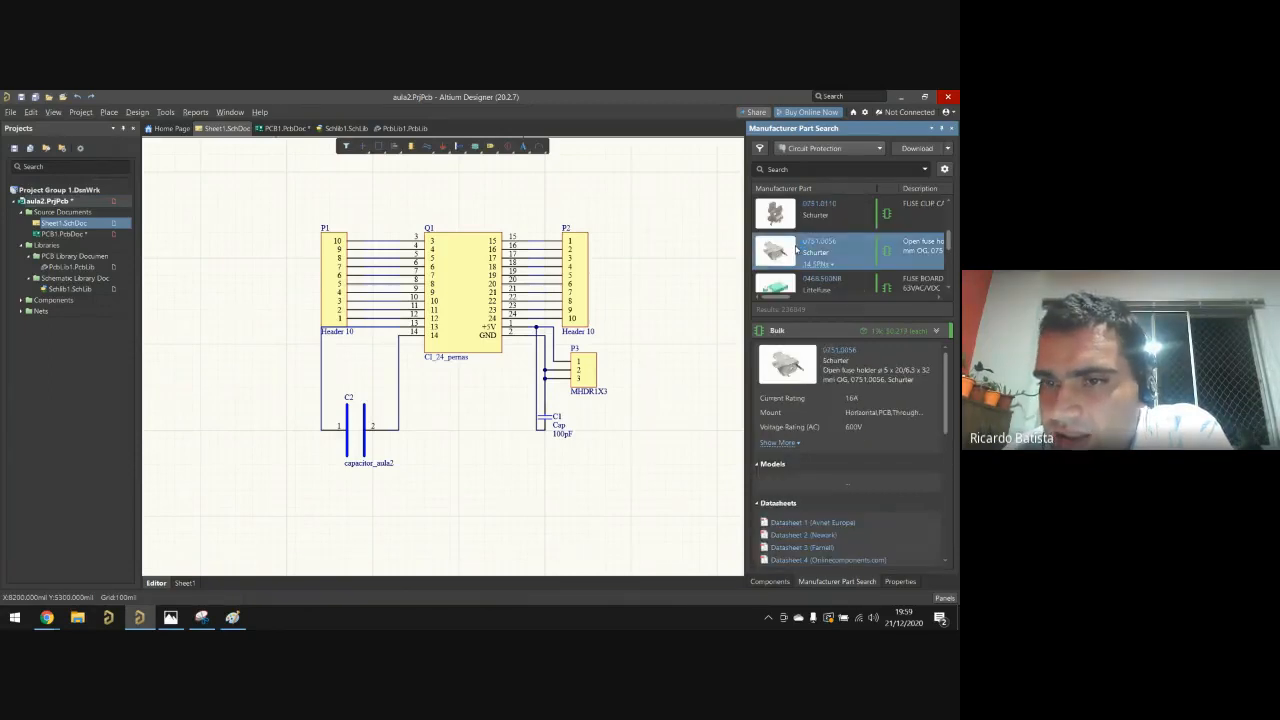
{"action": "scroll", "coordinate": [800, 252], "scroll_direction": "down", "scroll_amount": 2}
{"action": "left_click", "coordinate": [802, 256]}
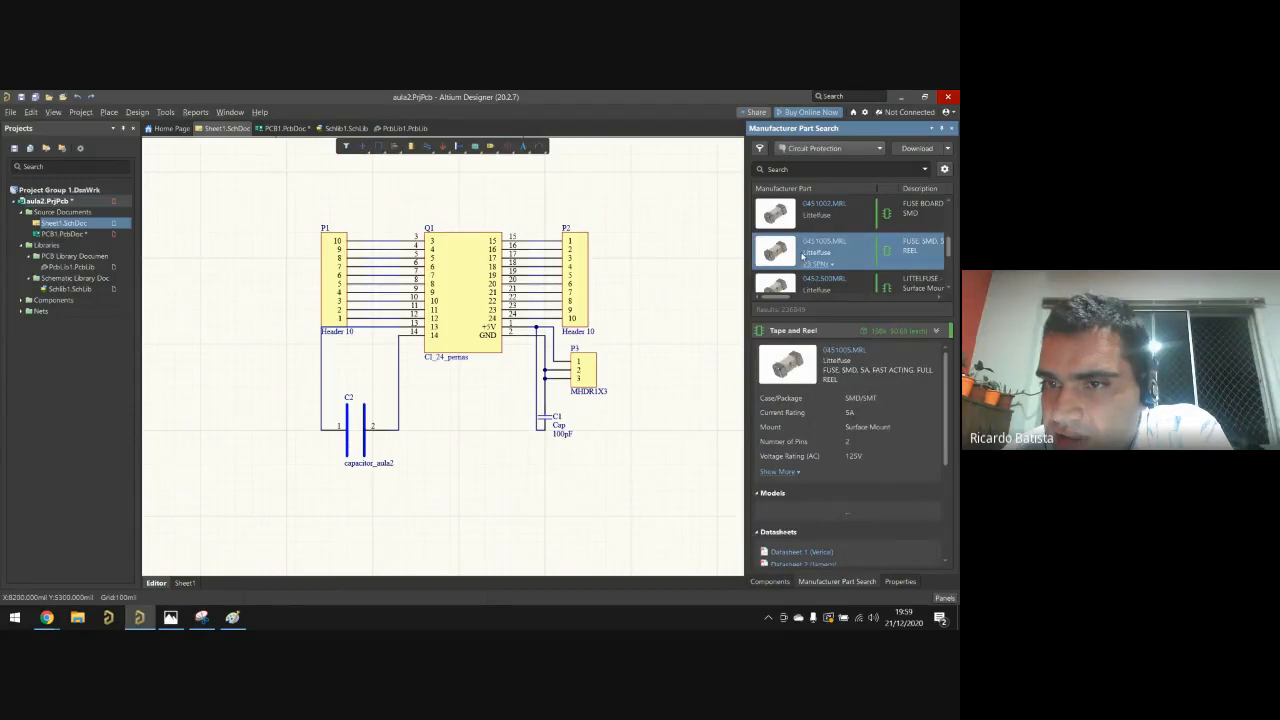
{"action": "scroll", "coordinate": [773, 265], "scroll_direction": "down", "scroll_amount": 2}
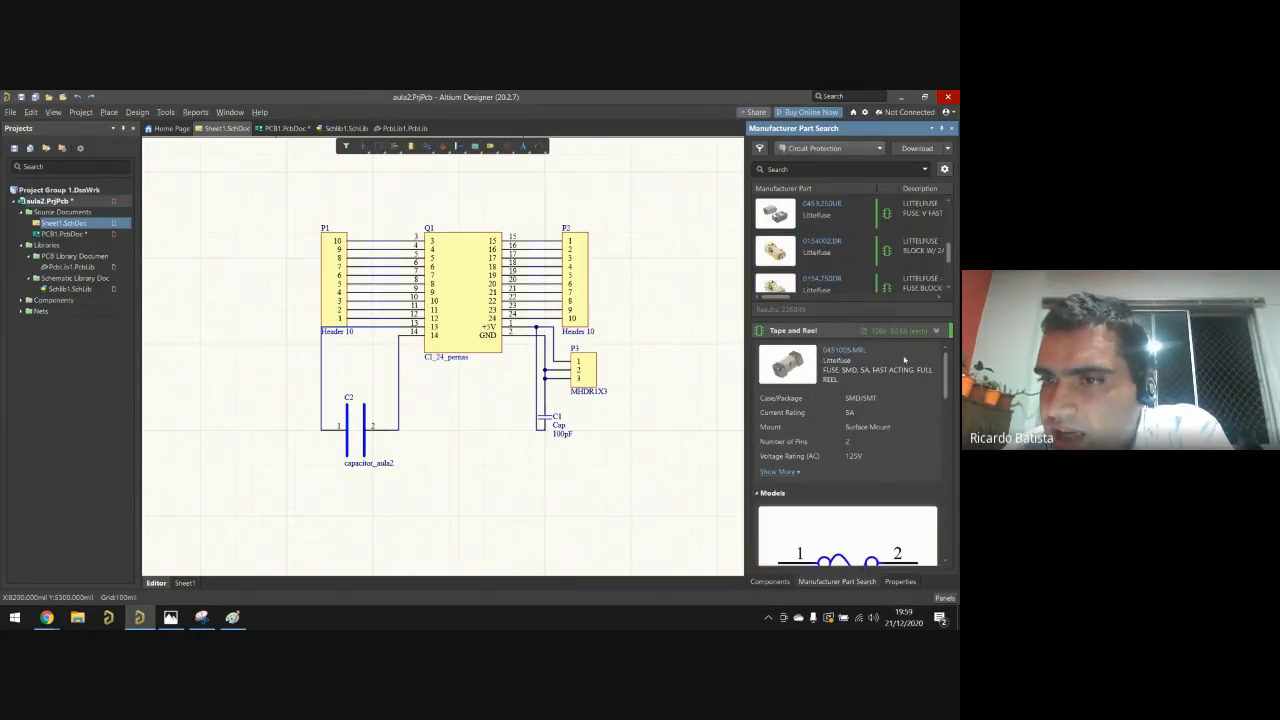
{"action": "scroll", "coordinate": [901, 400], "scroll_direction": "down", "scroll_amount": 1}
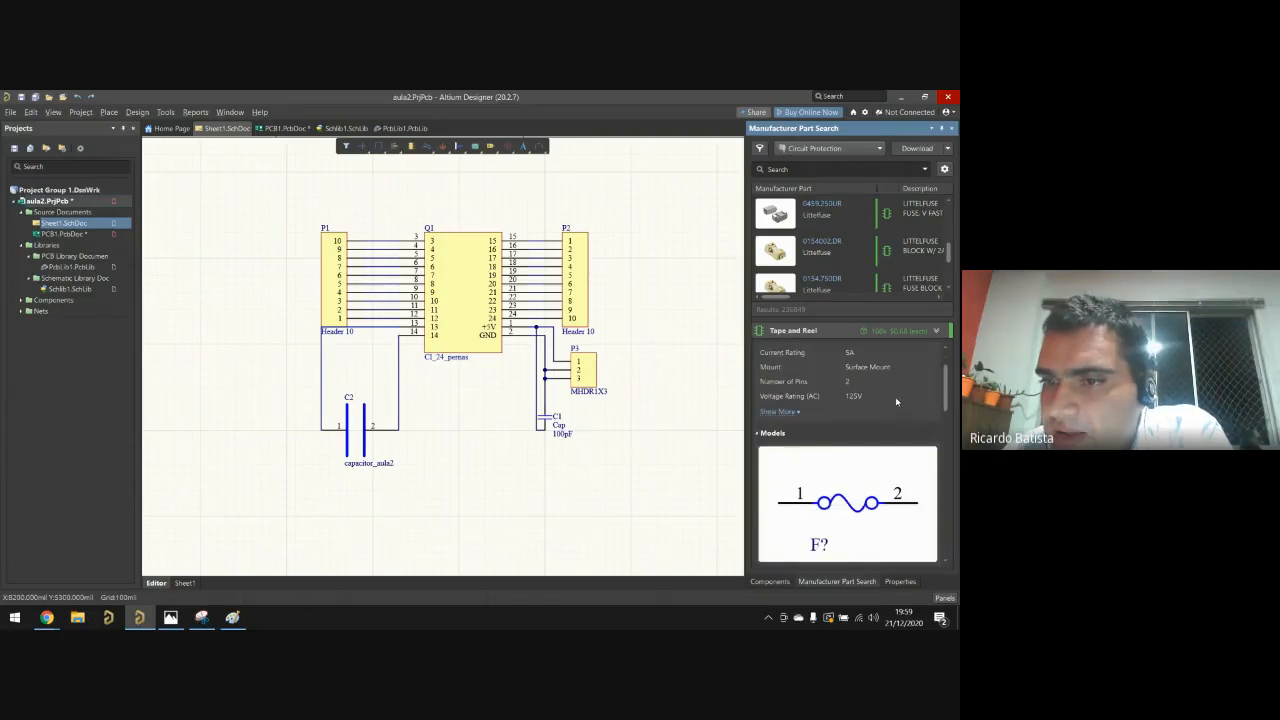
{"action": "scroll", "coordinate": [890, 395], "scroll_direction": "up", "scroll_amount": 1}
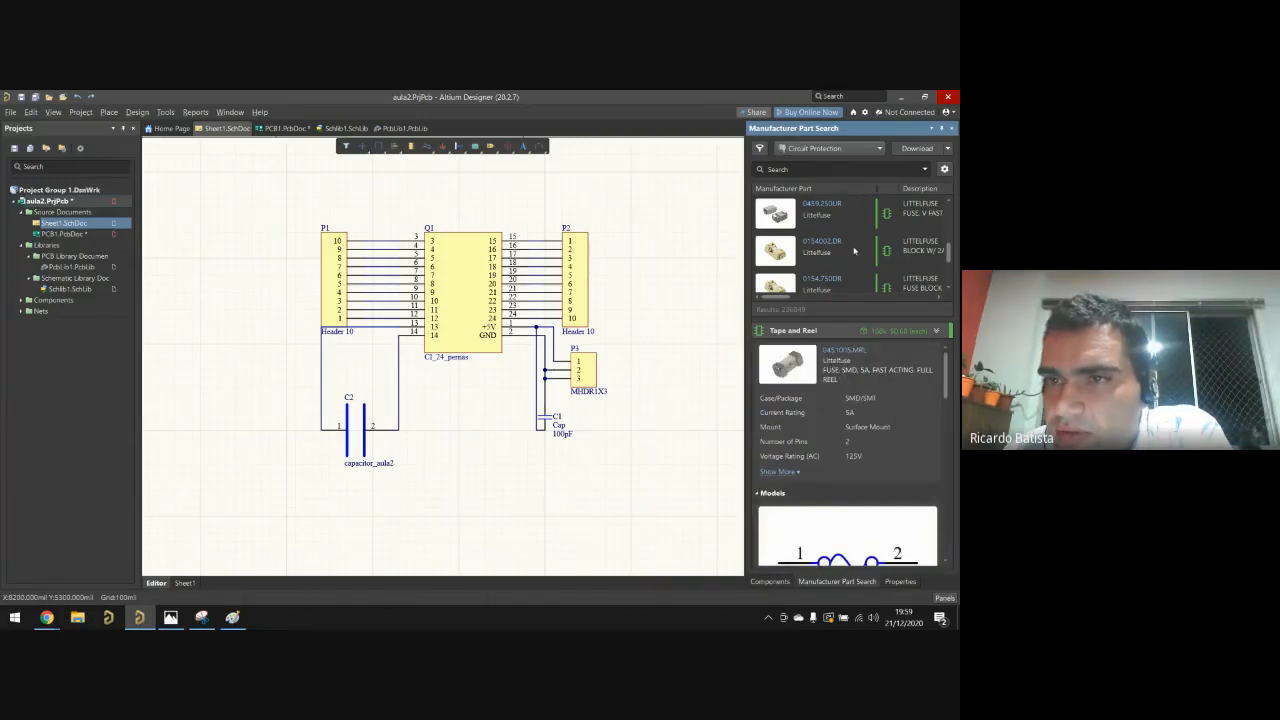
Step: Check the details of the 20 A and 30 A Littelfuse automotive fuses and the 2920L185DR resettable fuse
{"action": "scroll", "coordinate": [854, 251], "scroll_direction": "down", "scroll_amount": 3}
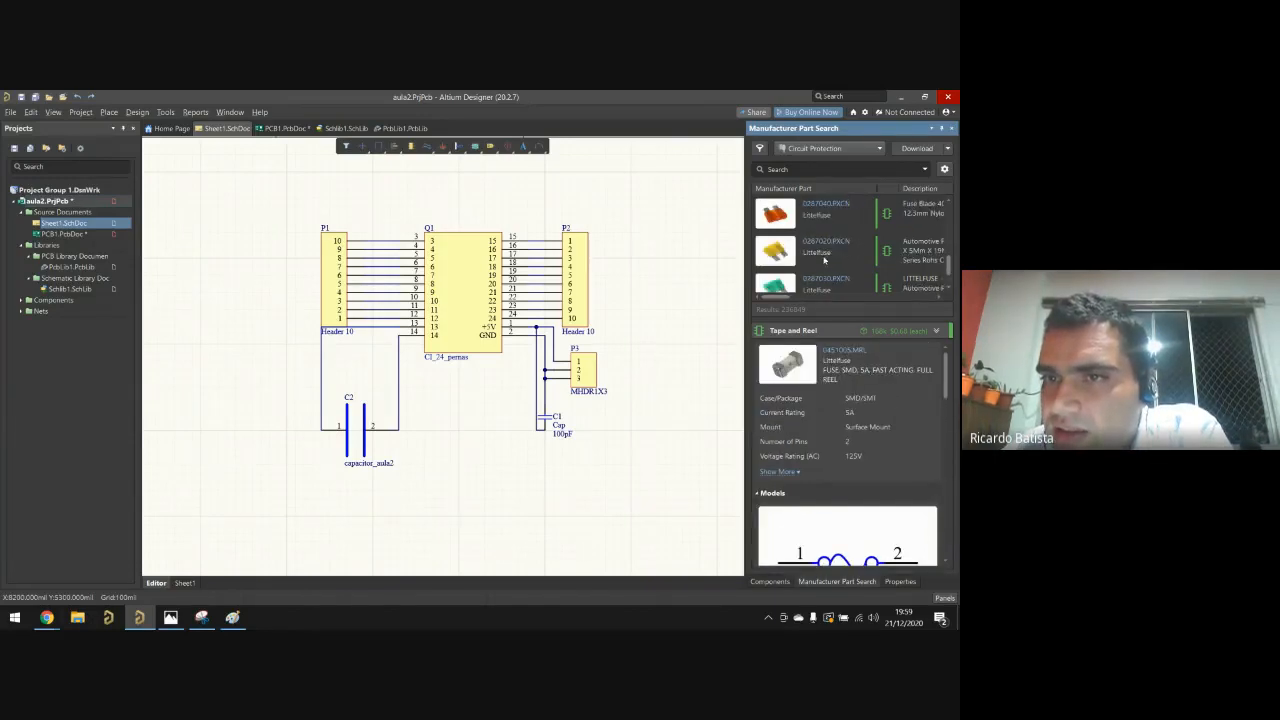
{"action": "left_click", "coordinate": [811, 238]}
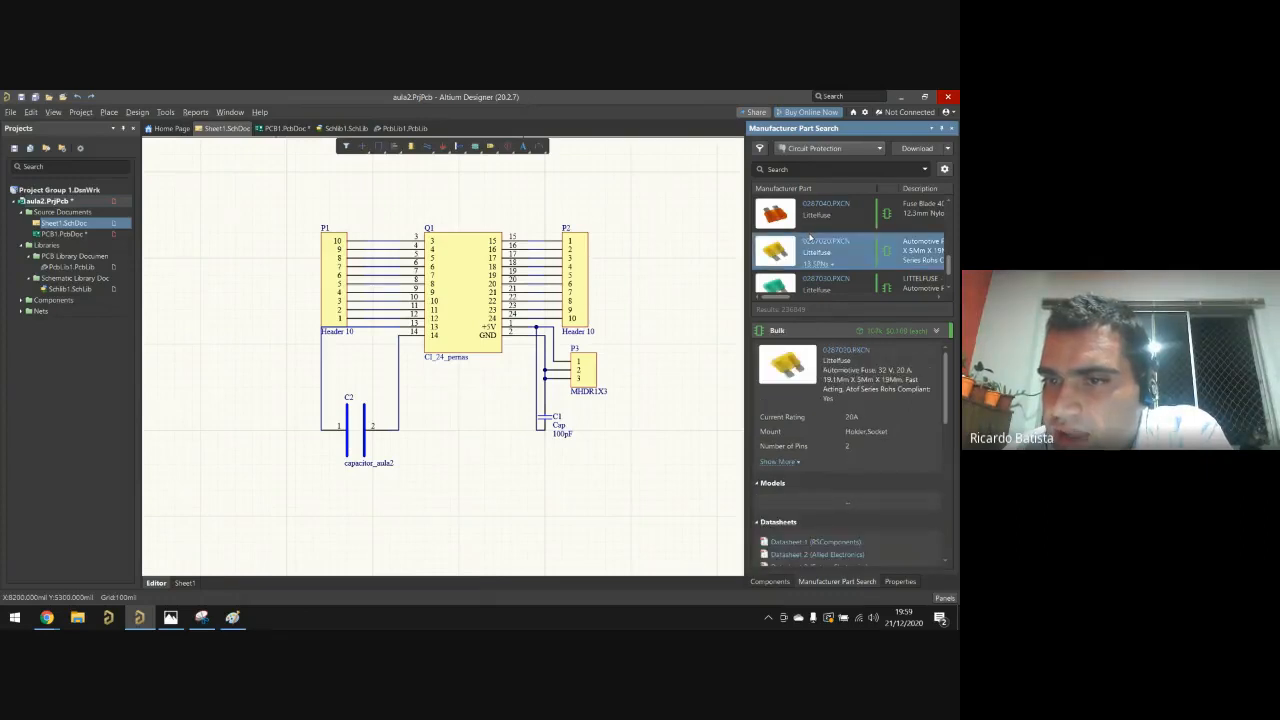
{"action": "left_click", "coordinate": [821, 275]}
{"action": "scroll", "coordinate": [820, 272], "scroll_direction": "down", "scroll_amount": 3}
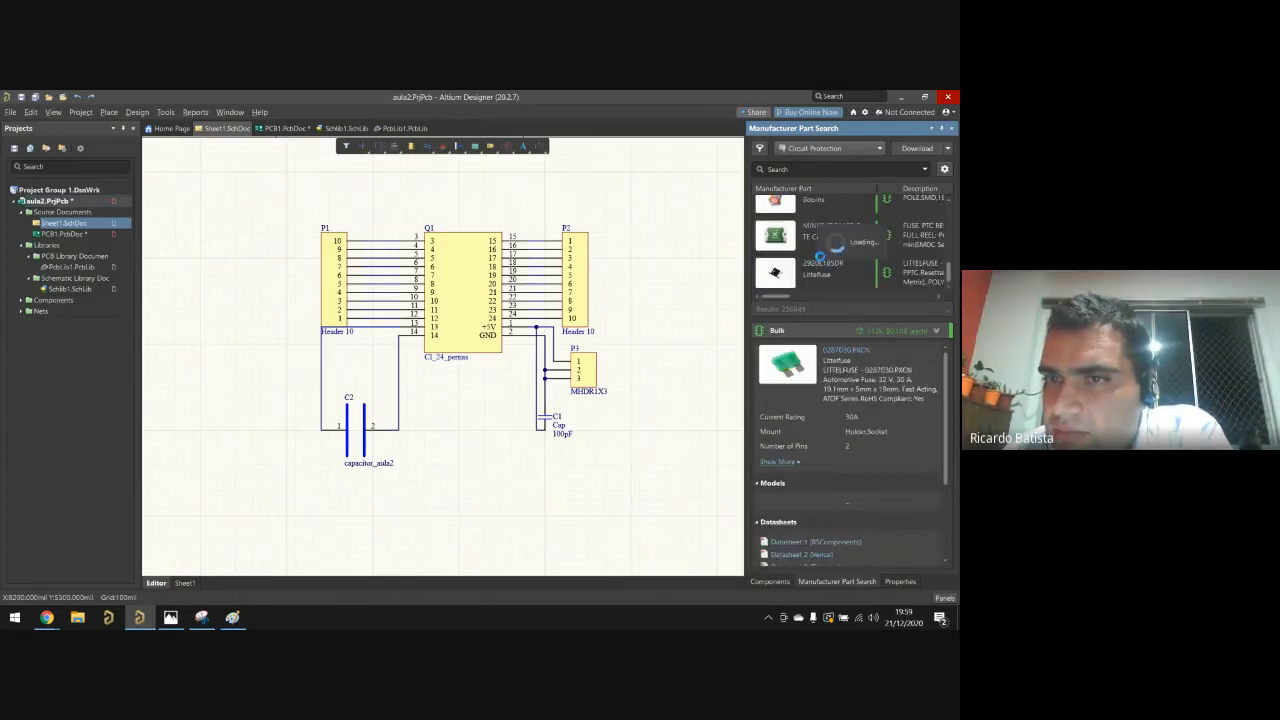
{"action": "left_click", "coordinate": [819, 274]}
{"action": "scroll", "coordinate": [812, 268], "scroll_direction": "down", "scroll_amount": 2}
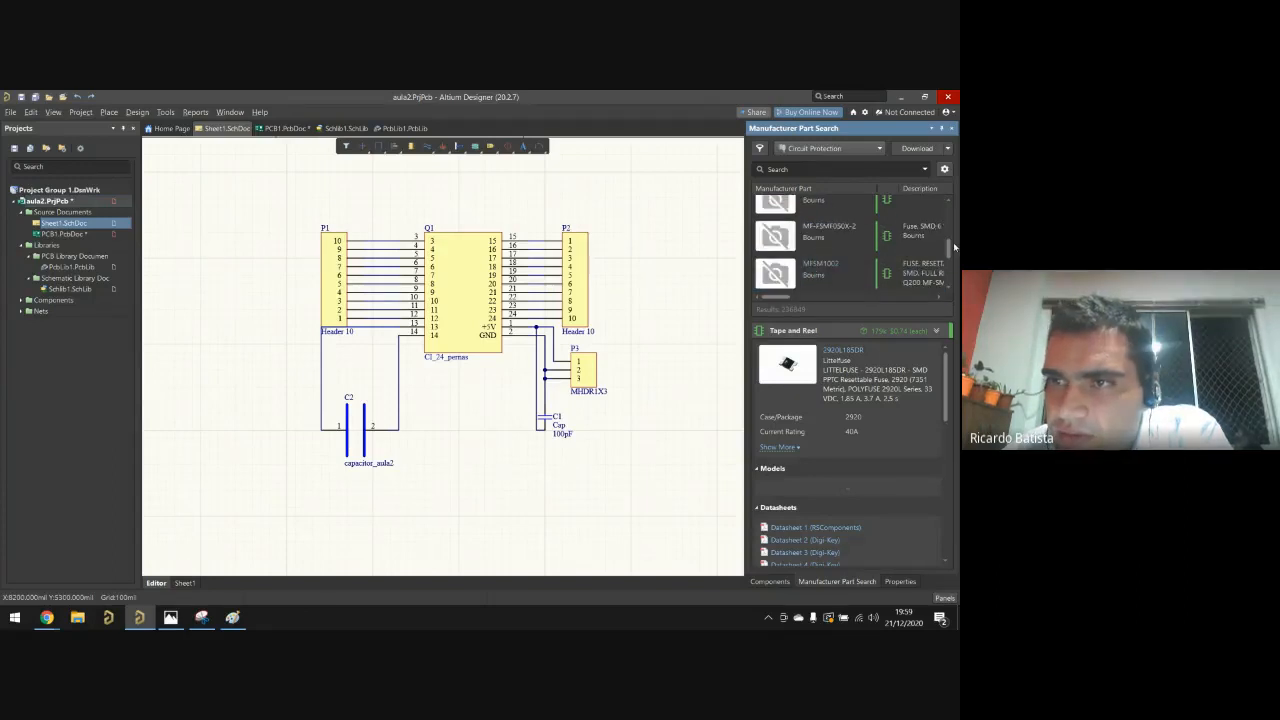
Step: Find the TE Connectivity RXEF250 PolySwitch in the part list and place it on the schematic
{"action": "left_click_drag", "start_coordinate": [950, 250], "coordinate": [948, 247]}
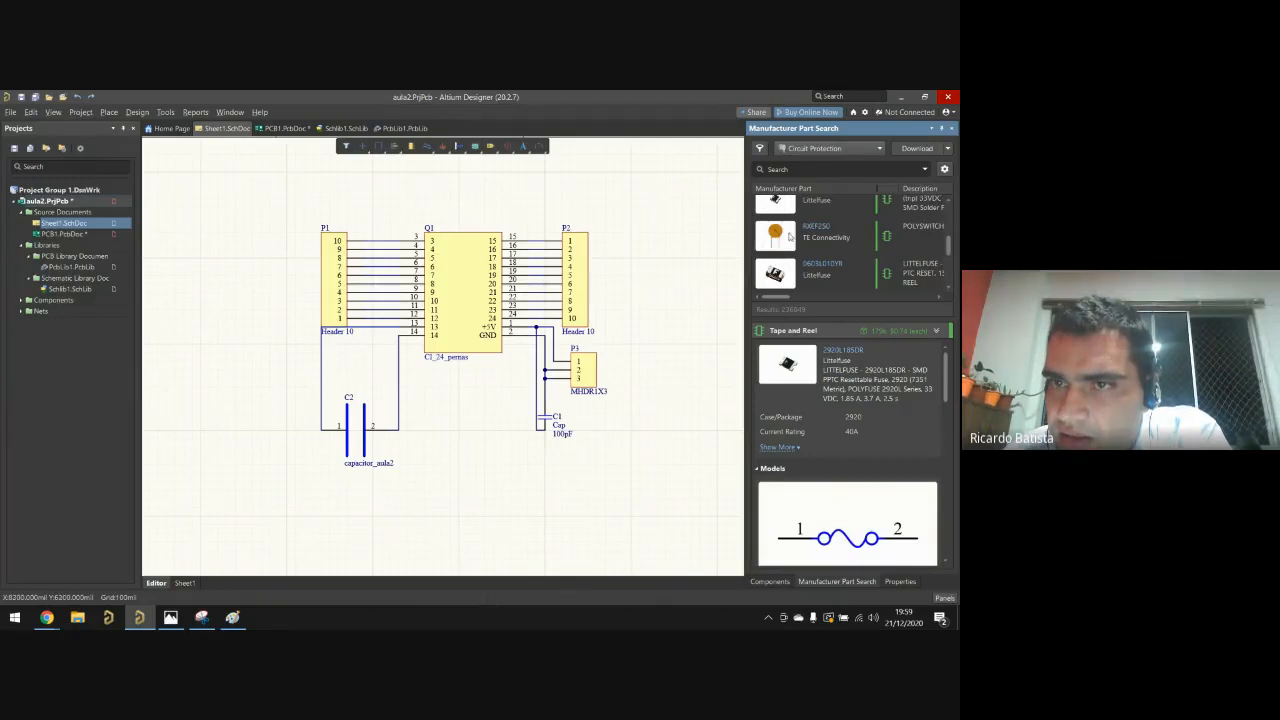
{"action": "left_click", "coordinate": [790, 235]}
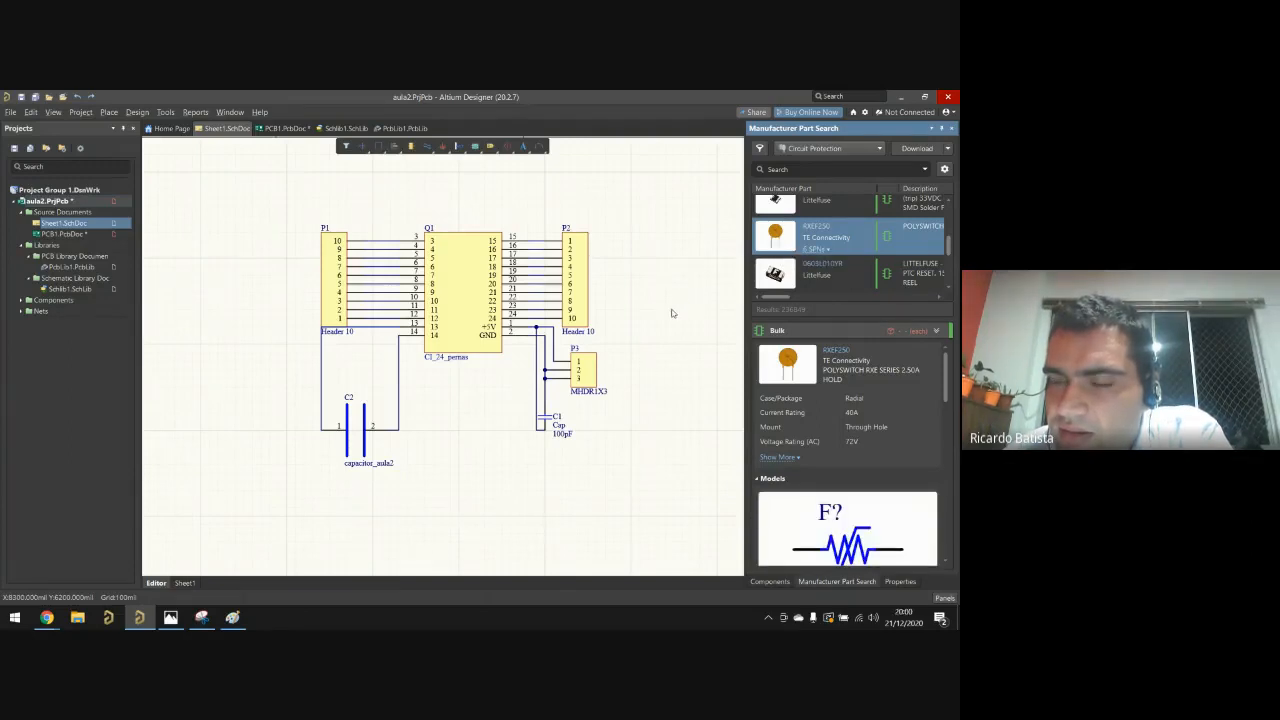
{"action": "mouse_move", "coordinate": [785, 233]}
{"action": "left_mouse_down"}
{"action": "mouse_move", "coordinate": [619, 299]}
{"action": "mouse_move", "coordinate": [689, 291]}
{"action": "left_mouse_up"}
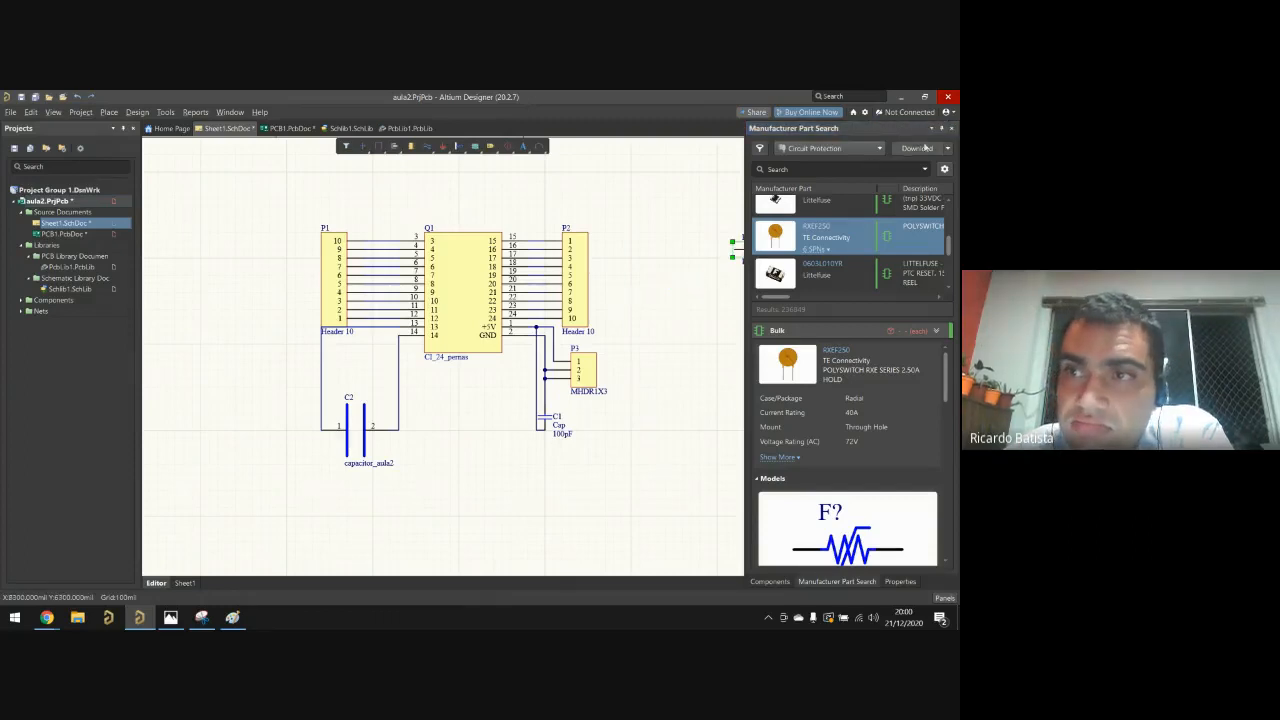
Step: Move the RXEF250 fuse into the free space between C2 and C1 and set its designator to FR1
{"action": "left_click", "coordinate": [951, 129]}
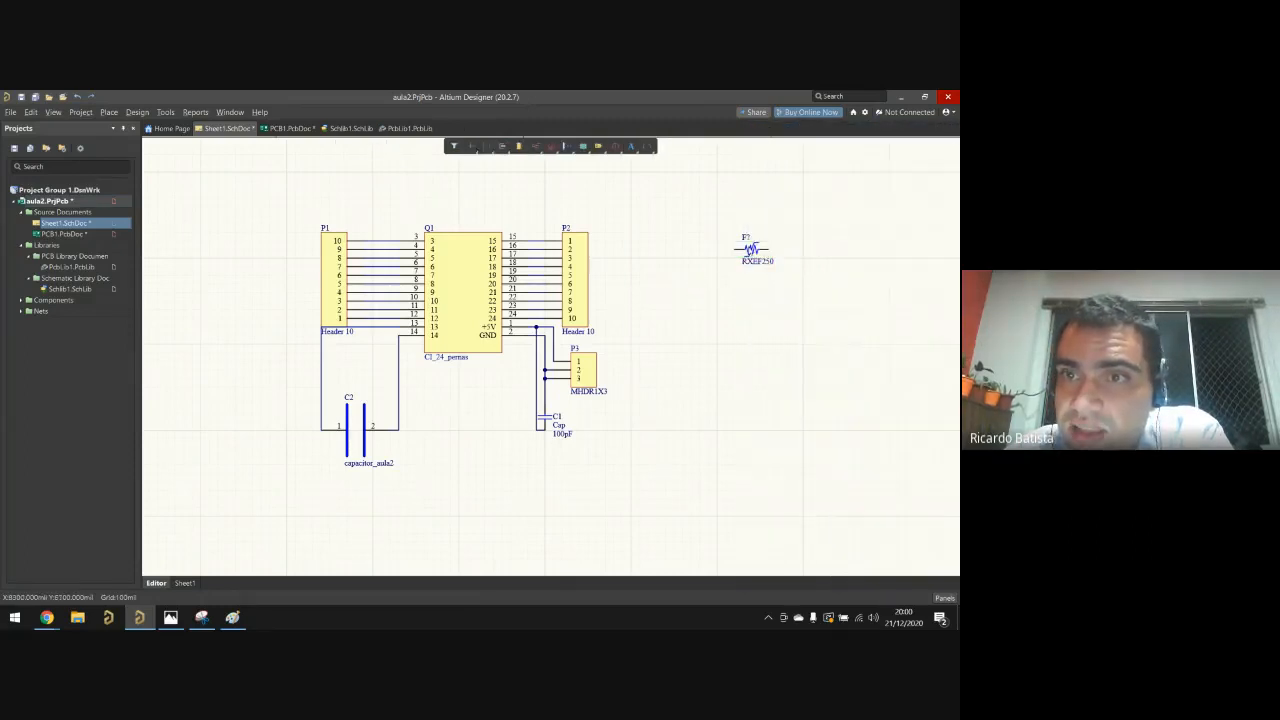
{"action": "left_click_drag", "start_coordinate": [760, 252], "coordinate": [470, 438]}
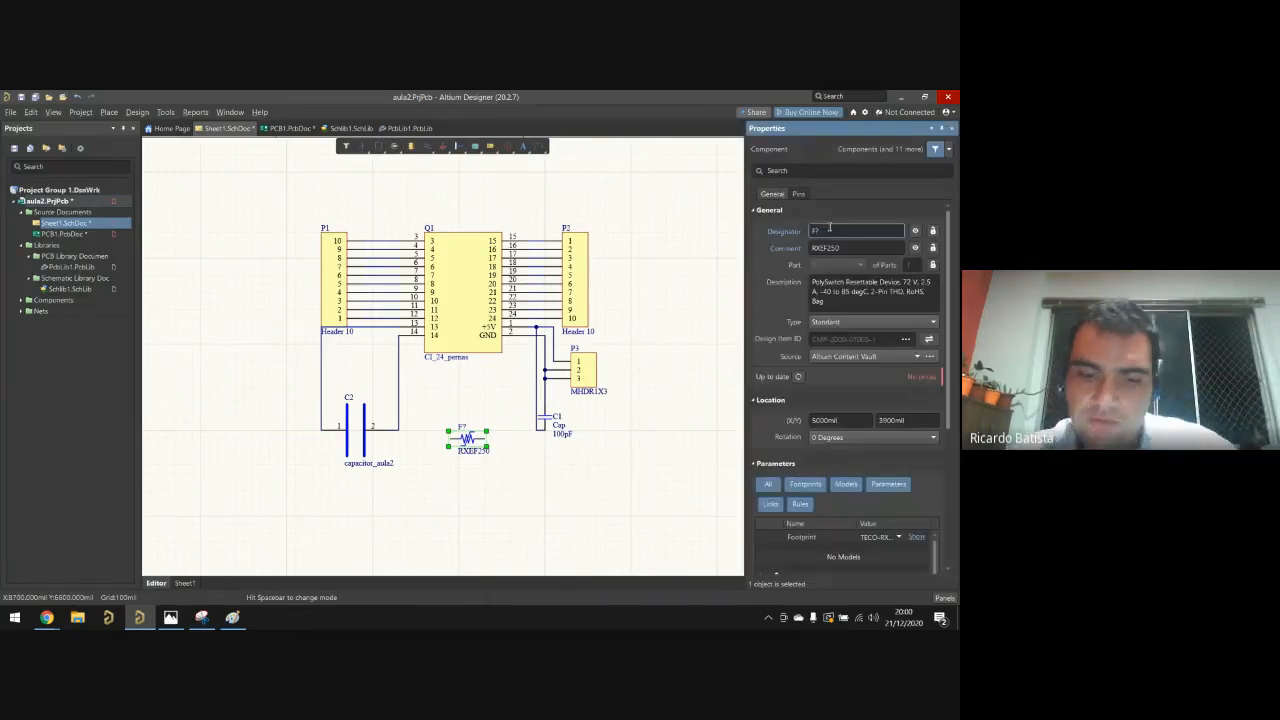
{"action": "type", "text": "R1"}
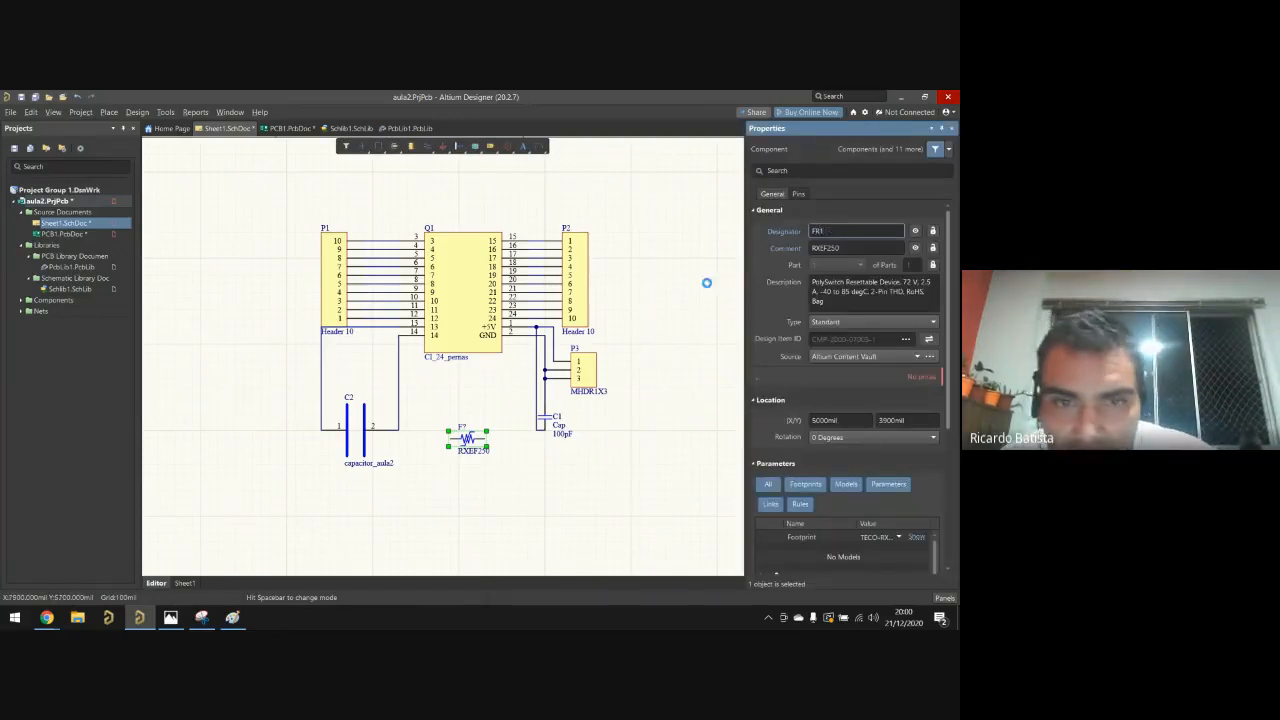
{"action": "left_click", "coordinate": [675, 473]}
Step: Wire FR1's left pin to the C2 pin 2 net and its right pin to the wire at C1's lower end
{"action": "key", "text": "ctrl+w"}
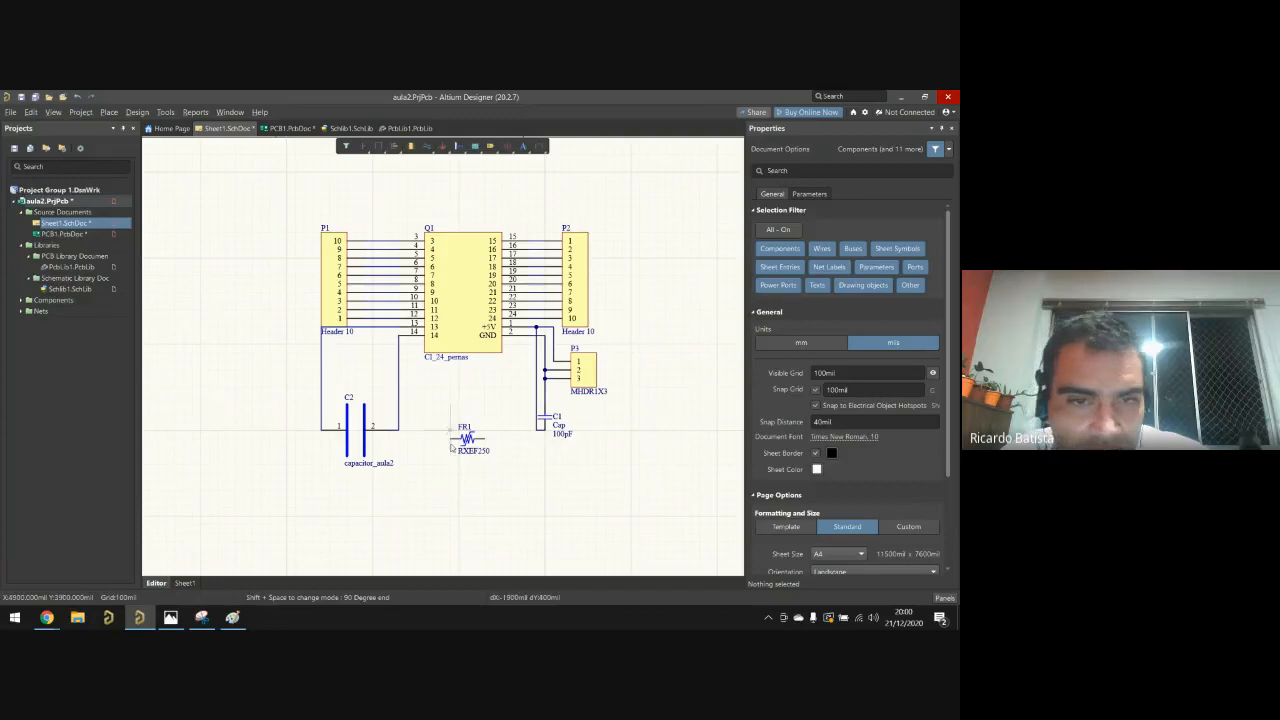
{"action": "left_click", "coordinate": [450, 438]}
{"action": "left_click", "coordinate": [399, 437]}
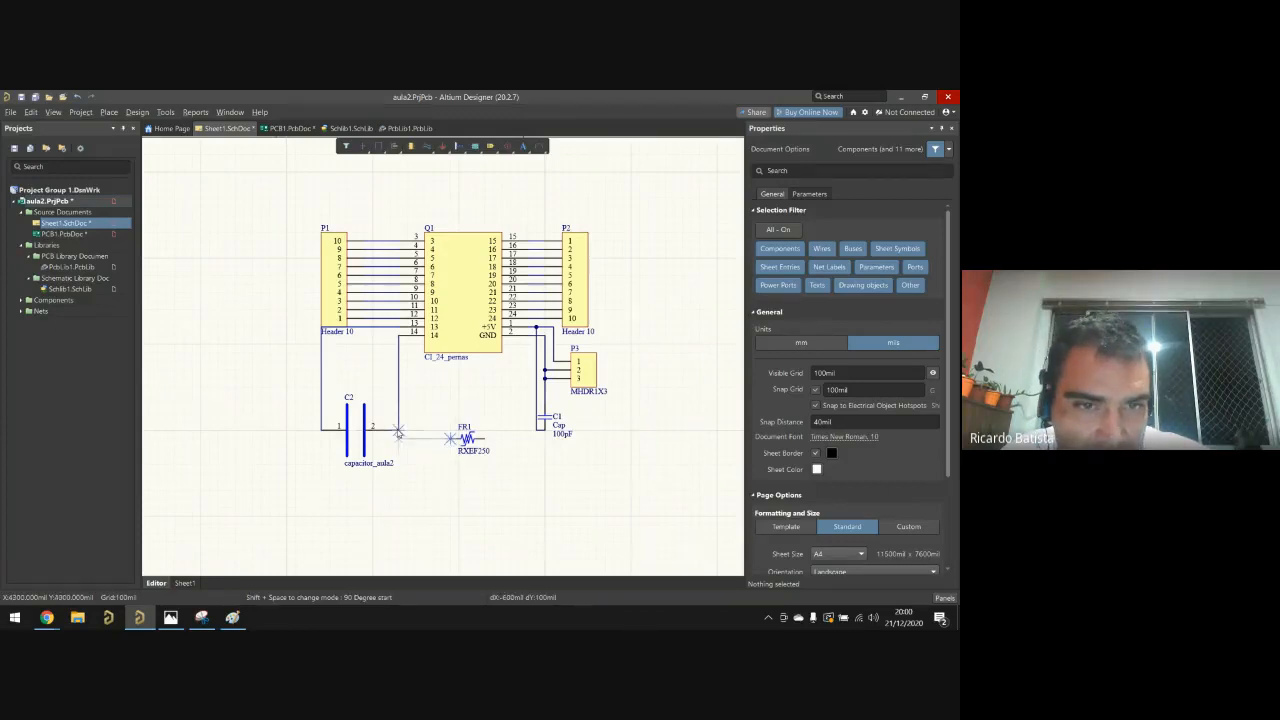
{"action": "left_click", "coordinate": [485, 438]}
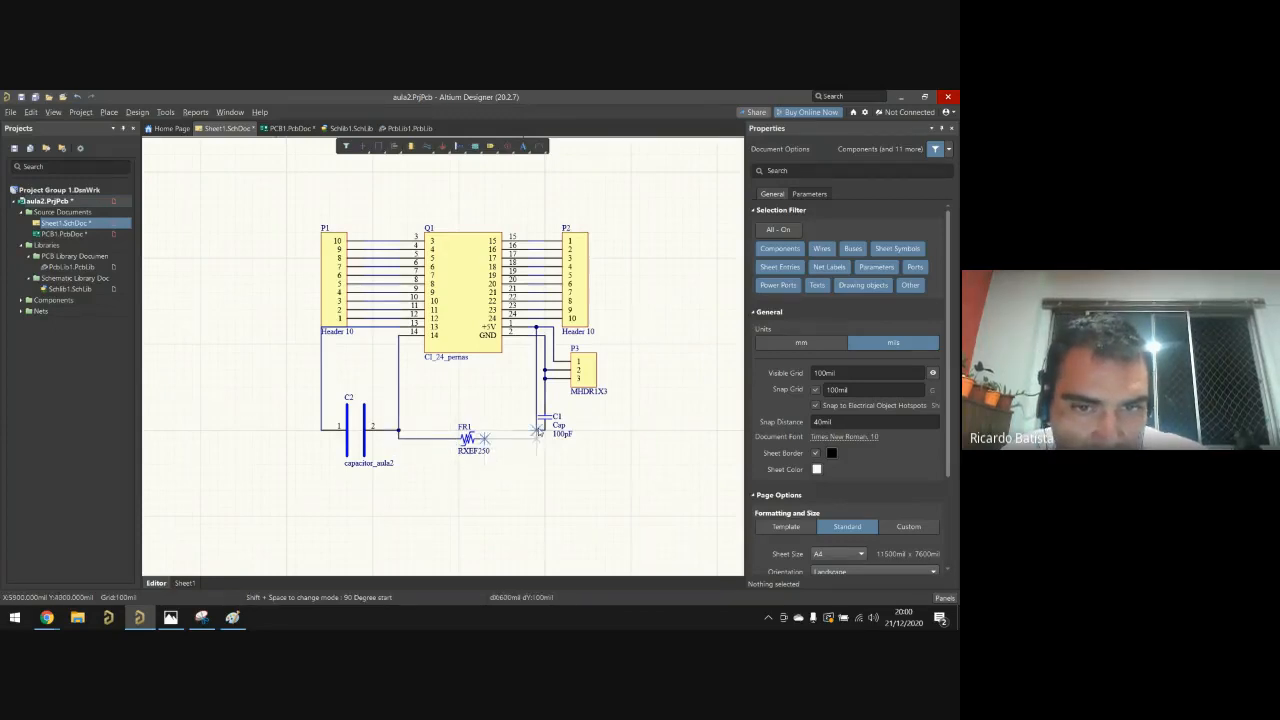
{"action": "left_click", "coordinate": [537, 437]}
Step: Update PCB1.PcbDoc from the schematic by executing the engineering changes that add FR1 and its net connections
{"action": "left_click", "coordinate": [81, 112]}
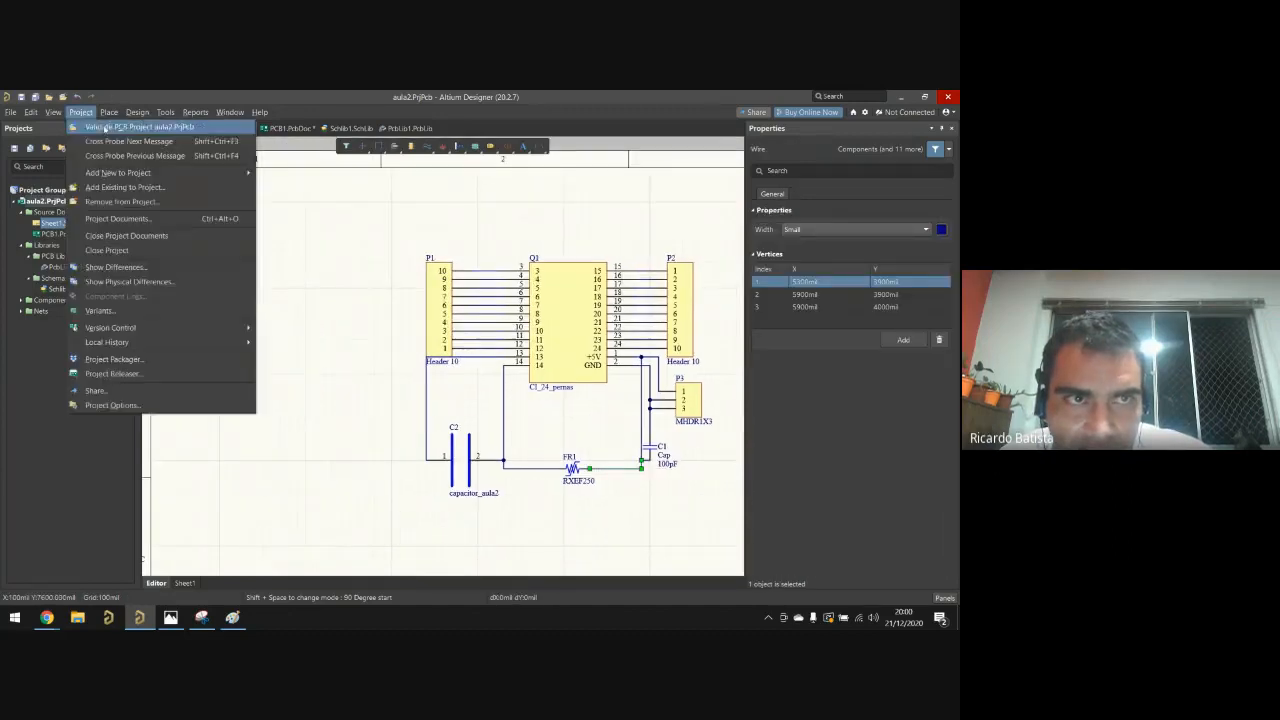
{"action": "mouse_move", "coordinate": [137, 112]}
{"action": "left_click", "coordinate": [180, 127]}
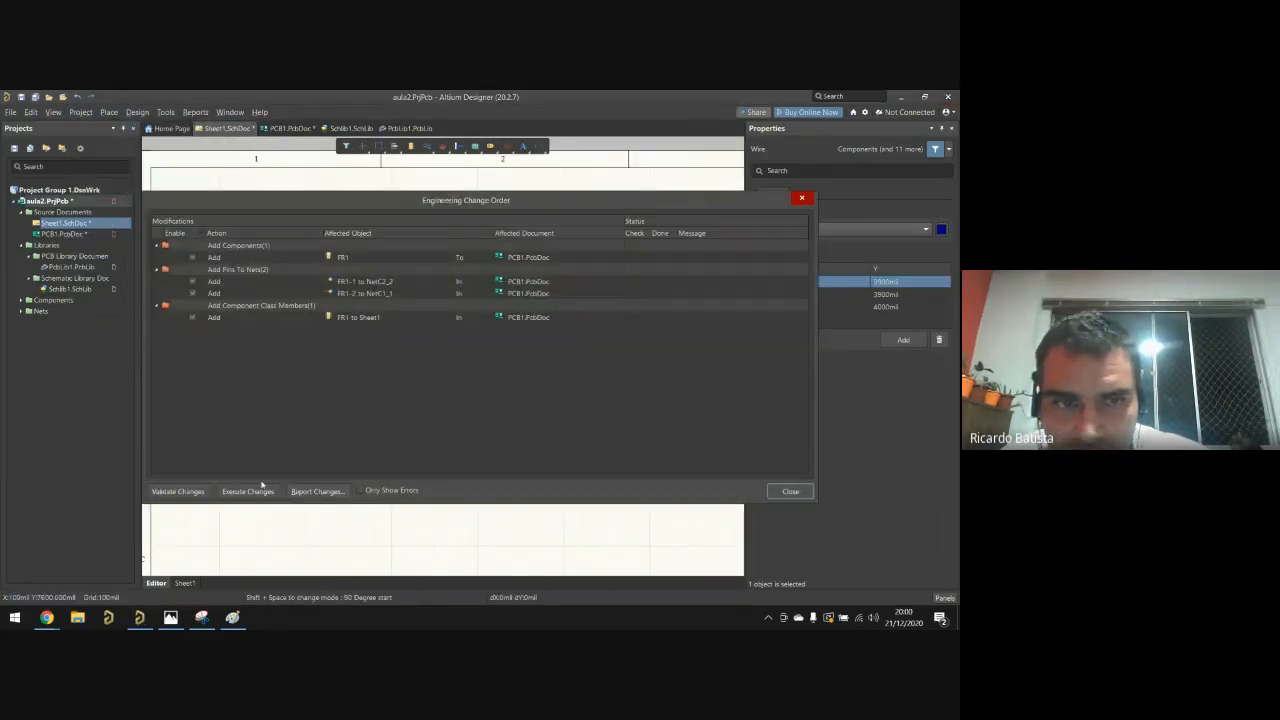
{"action": "left_click", "coordinate": [252, 491]}
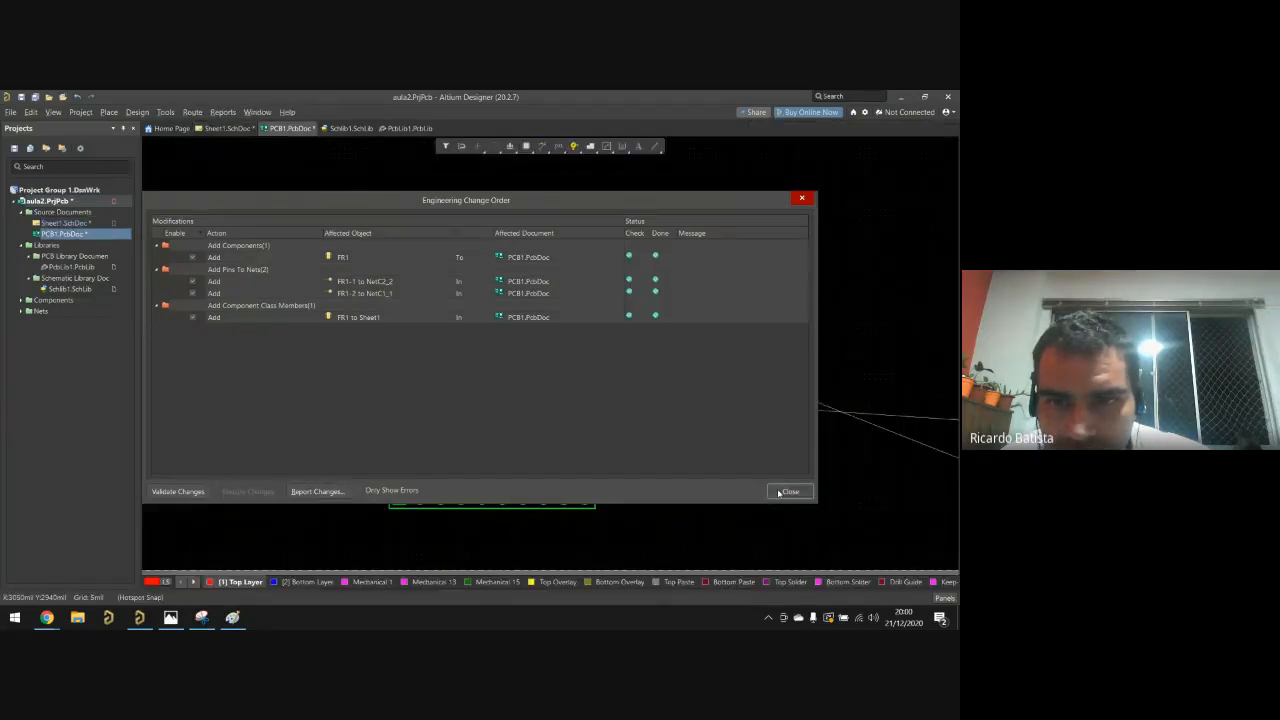
{"action": "left_click", "coordinate": [789, 491]}
Step: Move the FR1 footprint to the free area above P3 and Q1 and rotate it
{"action": "left_click_drag", "start_coordinate": [870, 458], "coordinate": [541, 300]}
{"action": "key", "text": "space"}
{"action": "scroll", "coordinate": [541, 300], "scroll_direction": "up", "scroll_amount": 5, "text": "ctrl"}
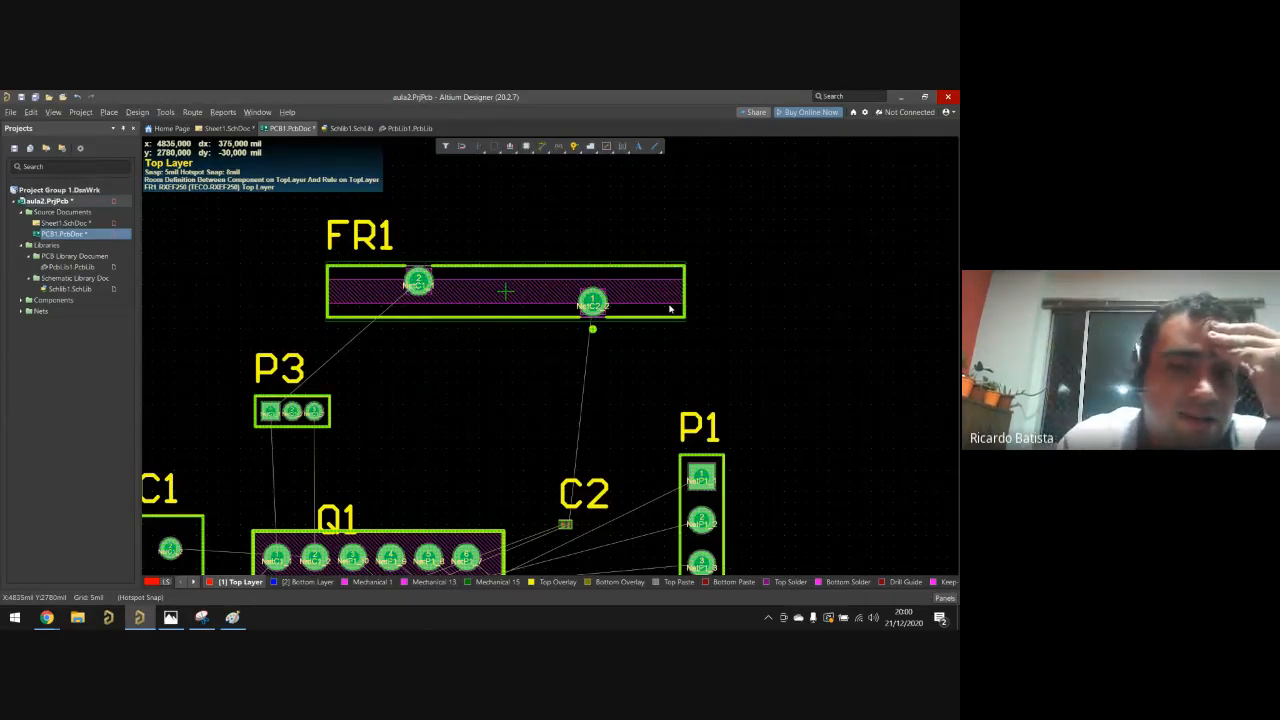
Step: Inspect FR1's body on the board in the 3D view, and return to the Sheet1 schematic
{"action": "key", "text": "3"}
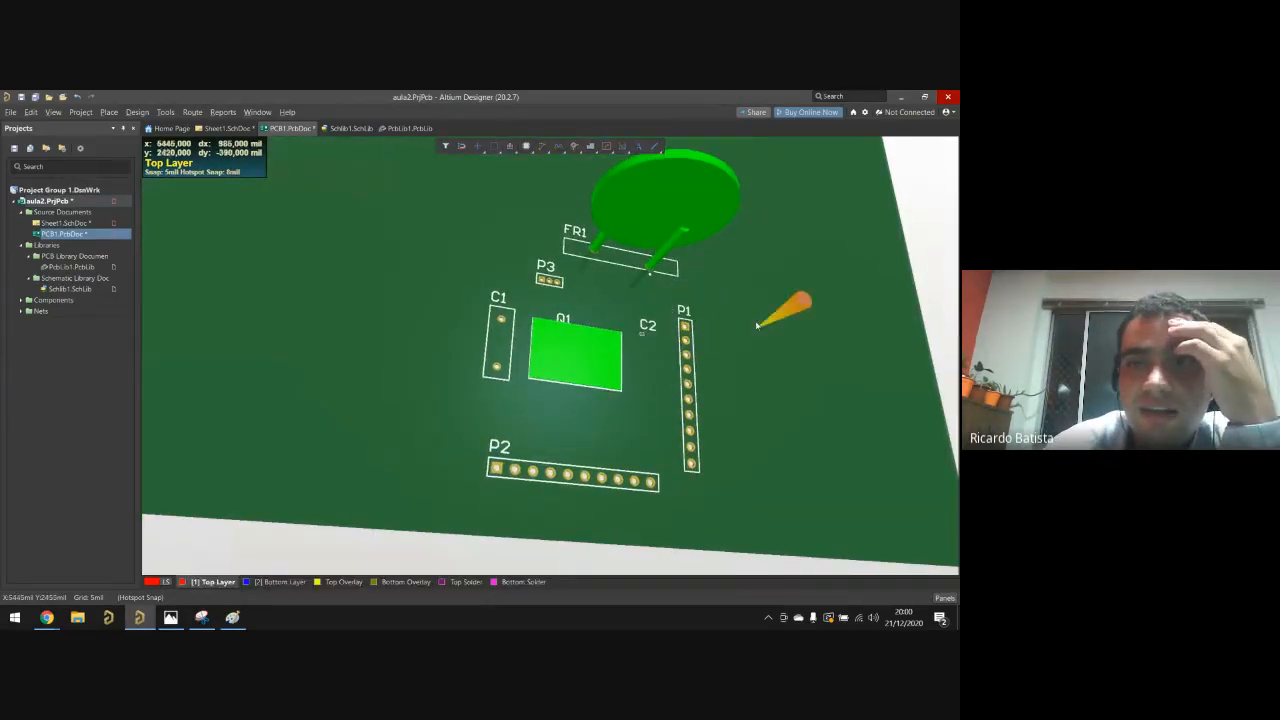
{"action": "right_click_drag", "start_coordinate": [779, 290], "coordinate": [749, 408]}
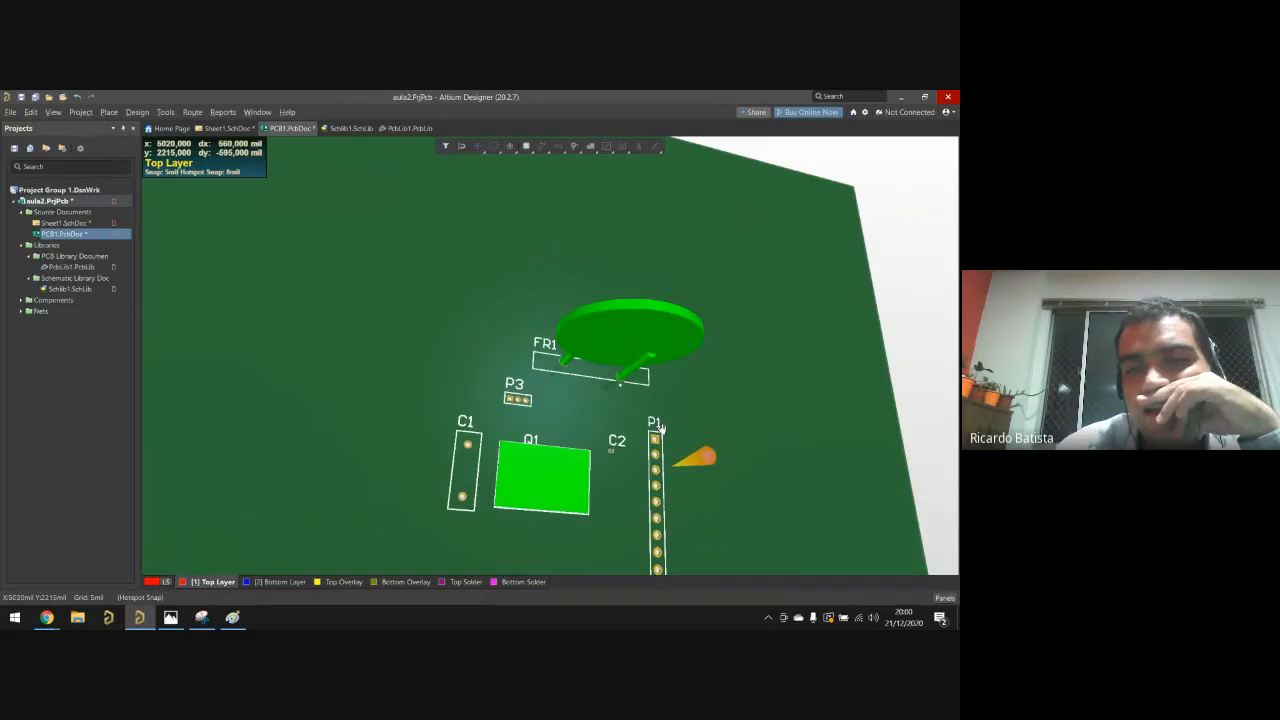
{"action": "right_click_drag", "start_coordinate": [661, 428], "coordinate": [577, 344]}
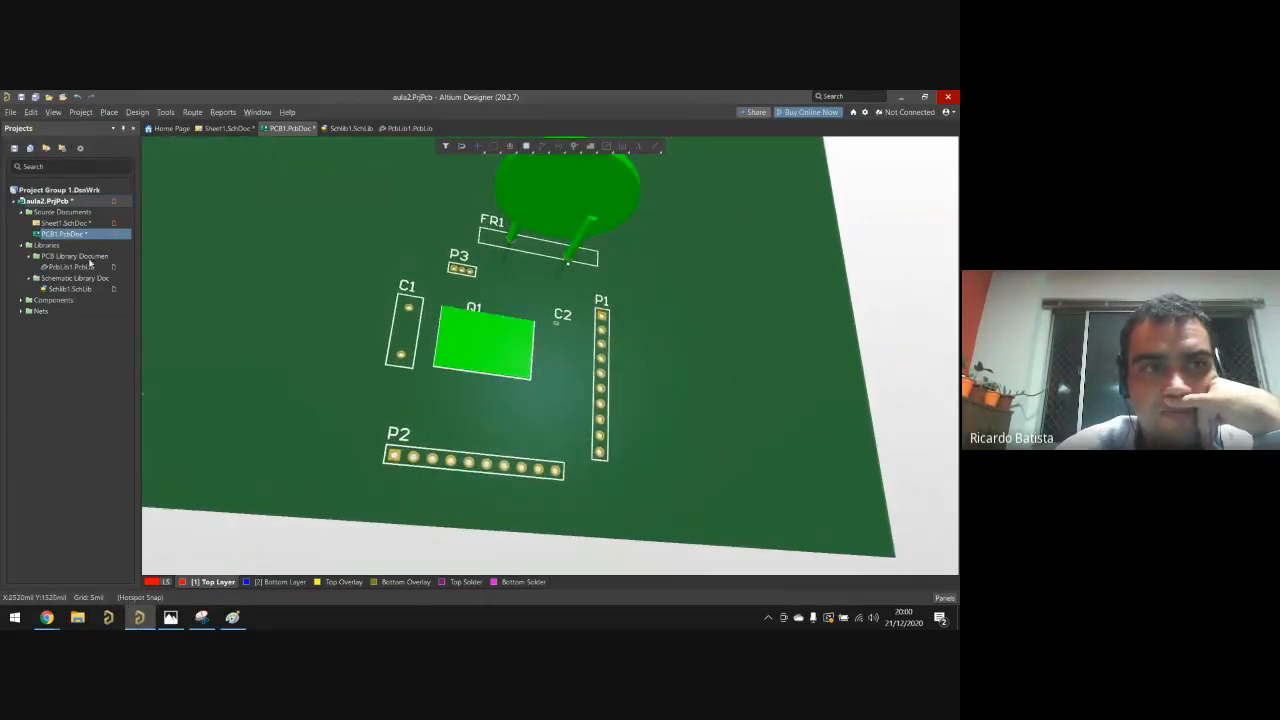
{"action": "double_click", "coordinate": [65, 222]}
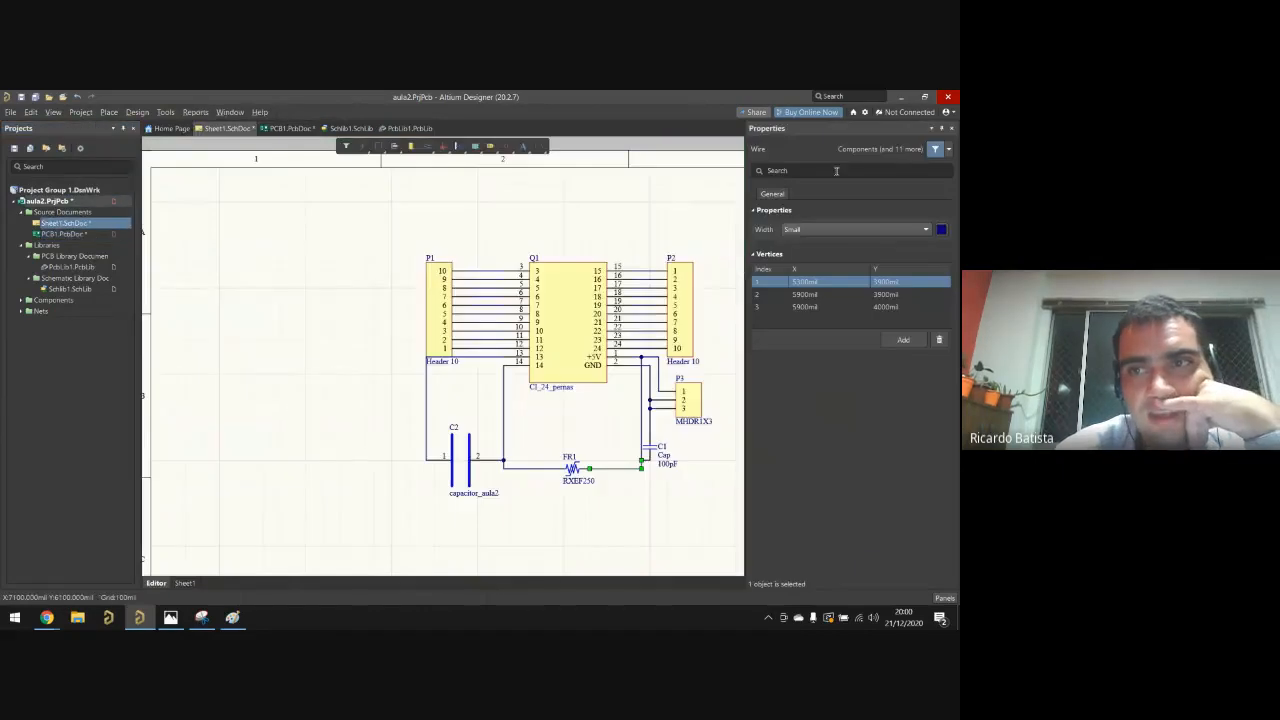
{"action": "left_click", "coordinate": [836, 171]}
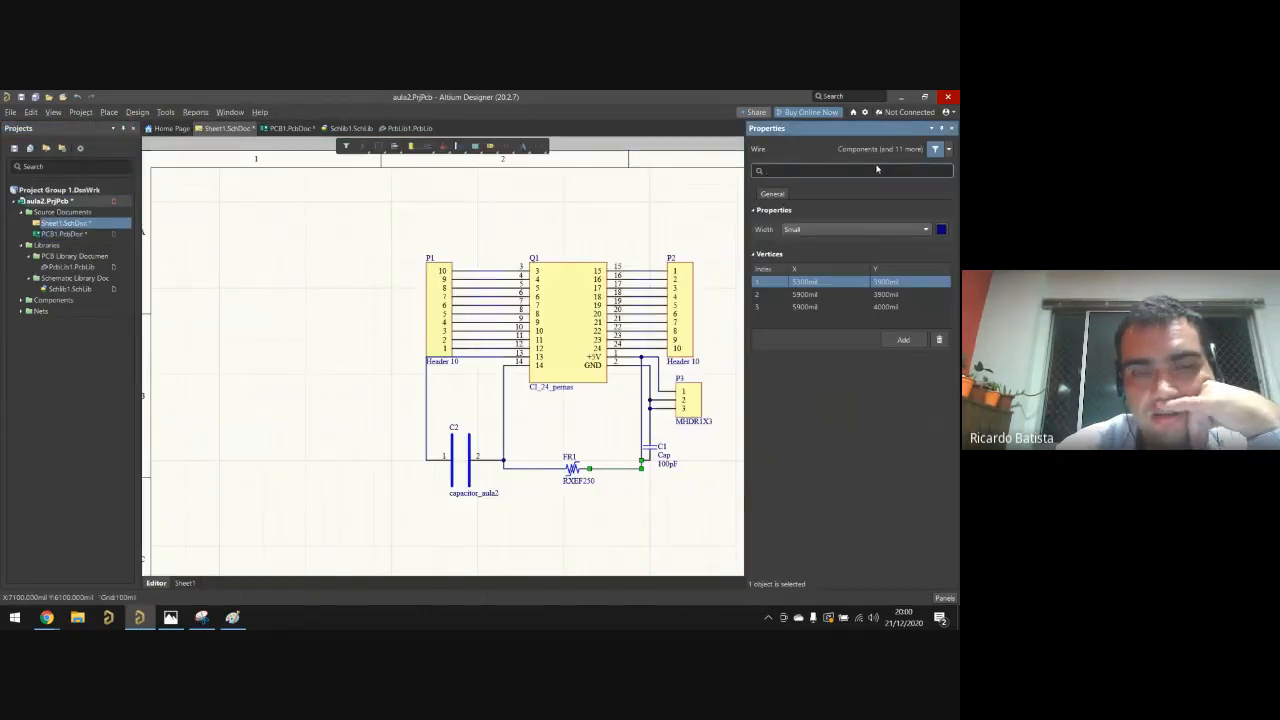
{"action": "type", "text": "330"}
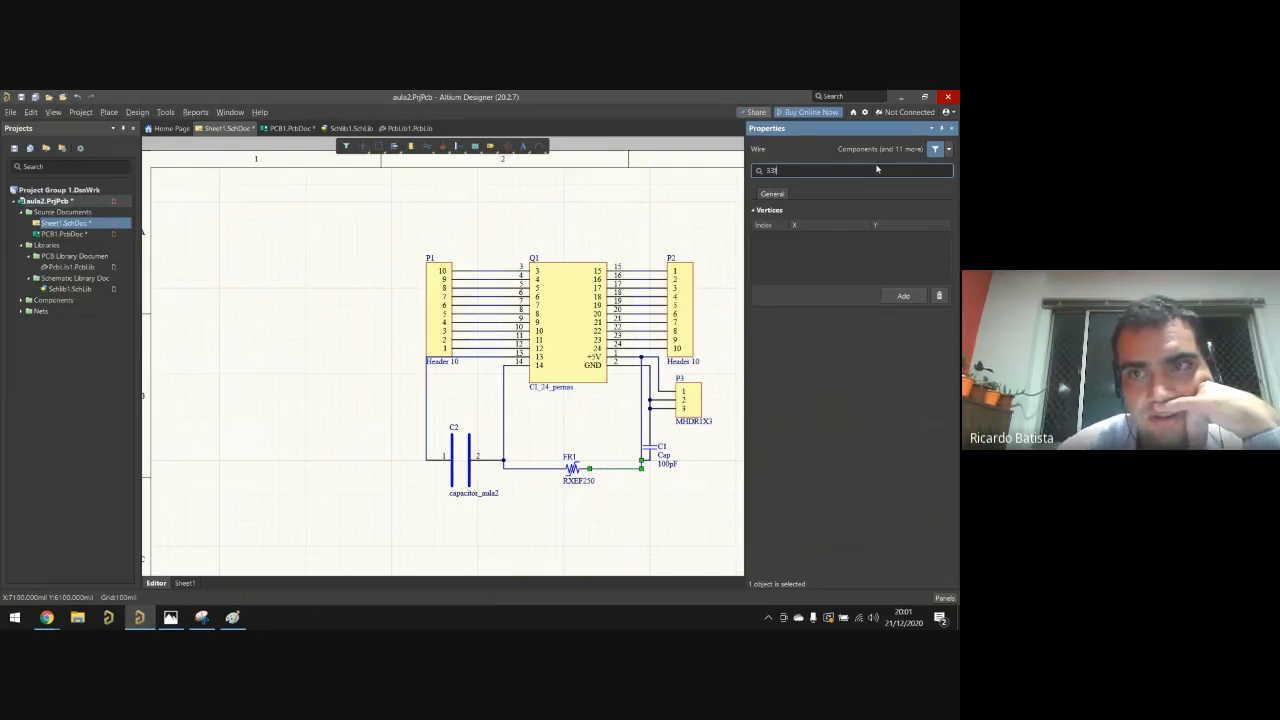
{"action": "left_click", "coordinate": [905, 234]}
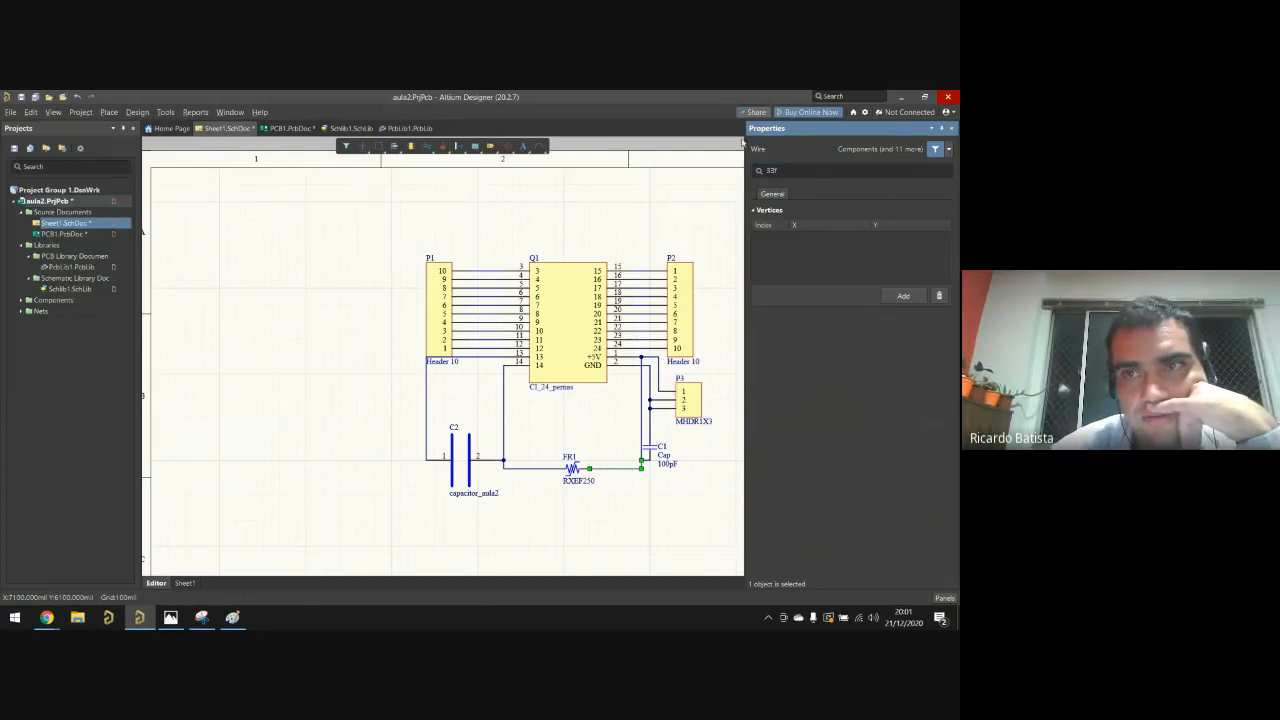
{"action": "left_click", "coordinate": [640, 190]}
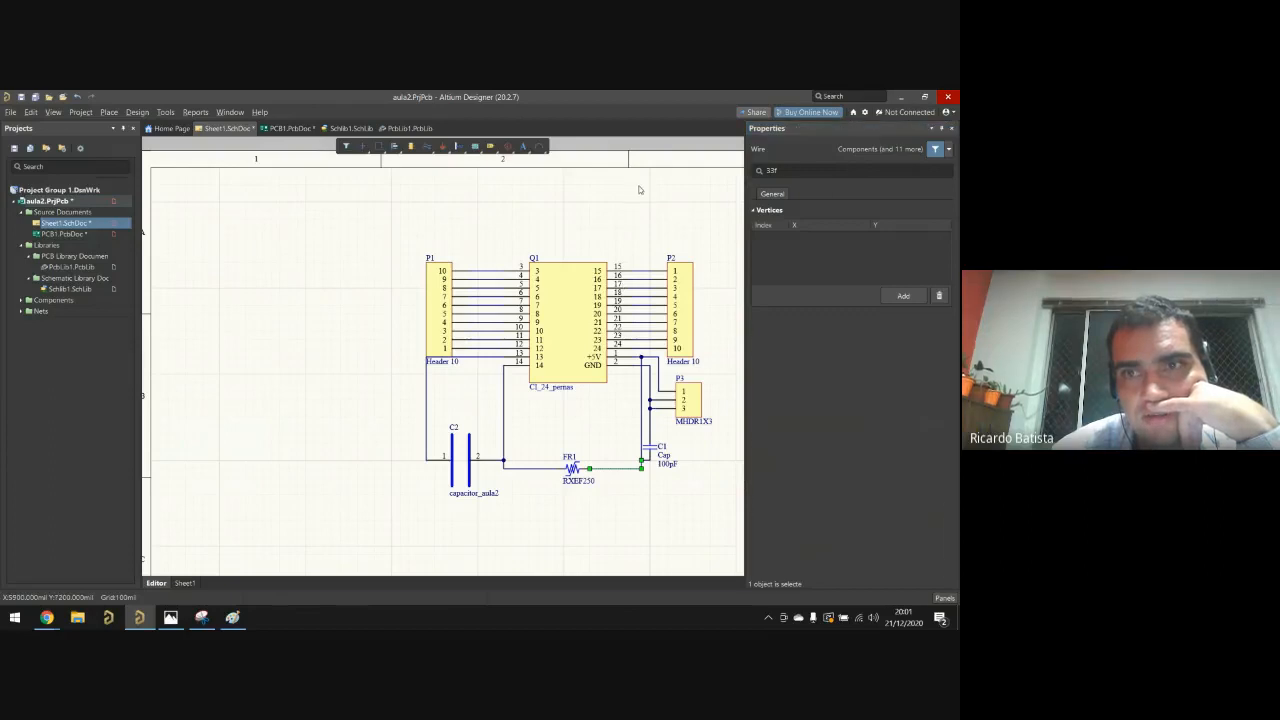
Step: Start placing a part and list the Integrated Circuits (ICs) category in Manufacturer Part Search
{"action": "right_click", "coordinate": [583, 216]}
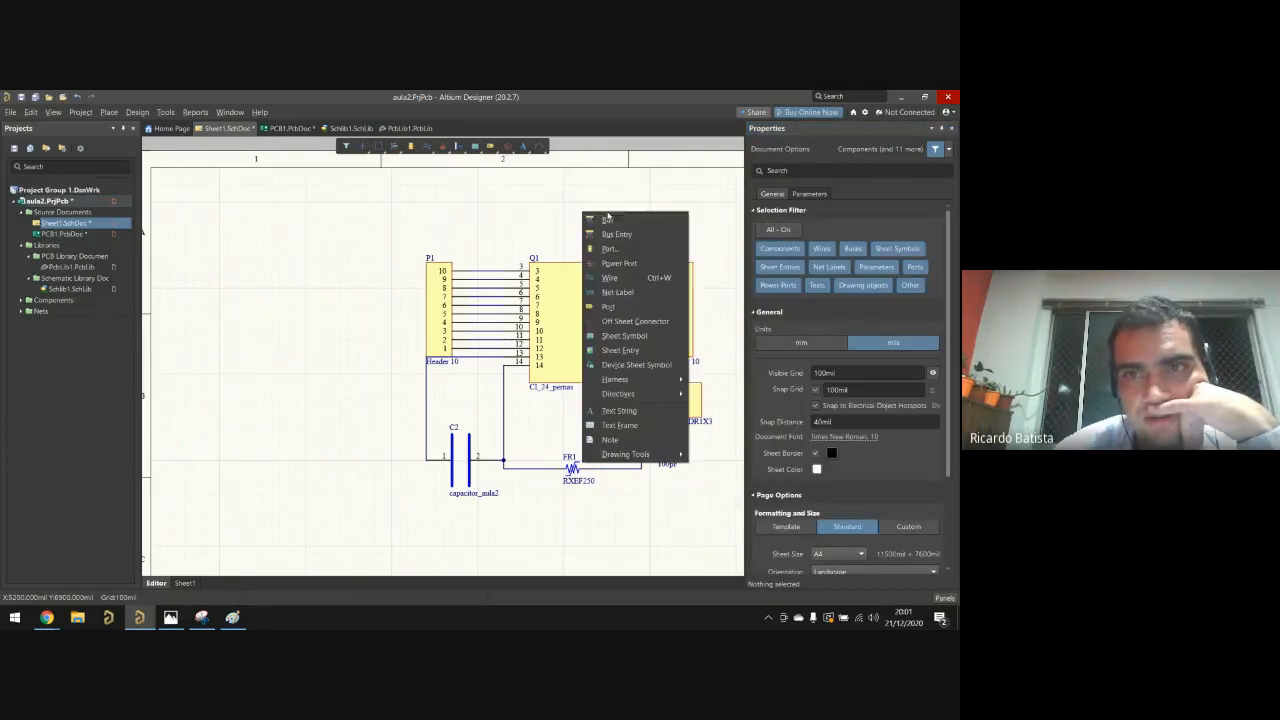
{"action": "left_click", "coordinate": [640, 250]}
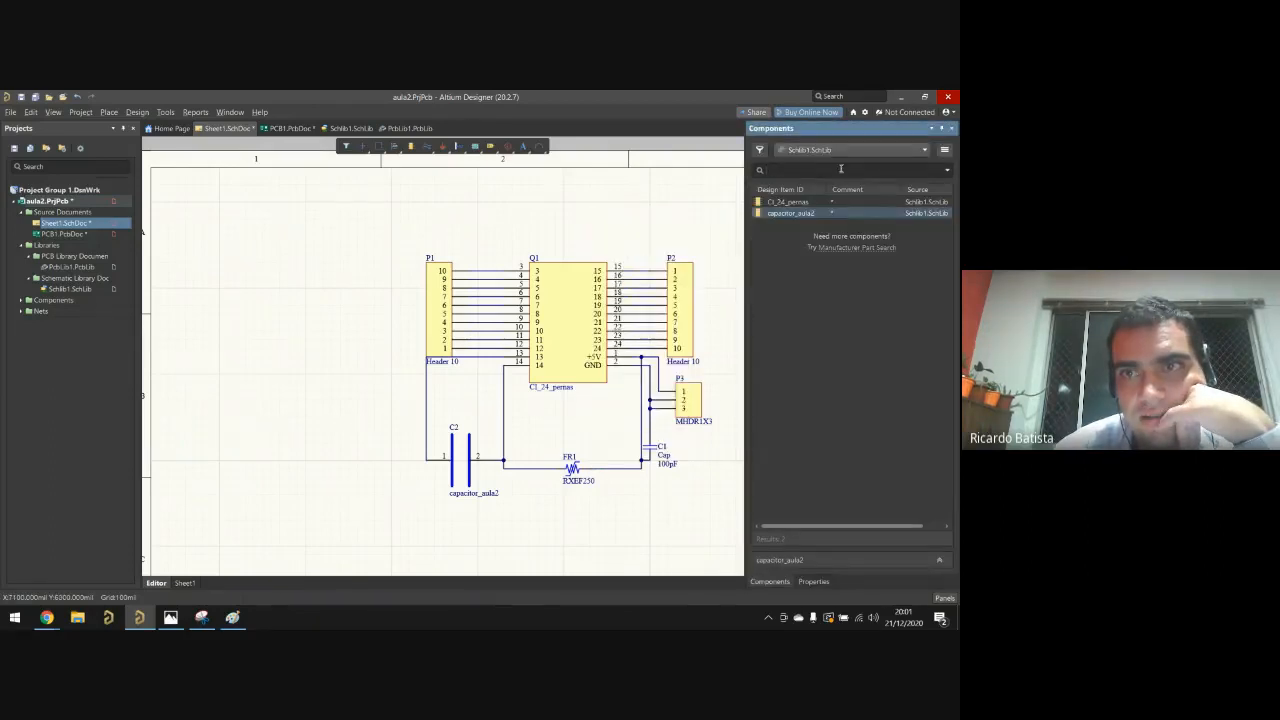
{"action": "left_click", "coordinate": [851, 247]}
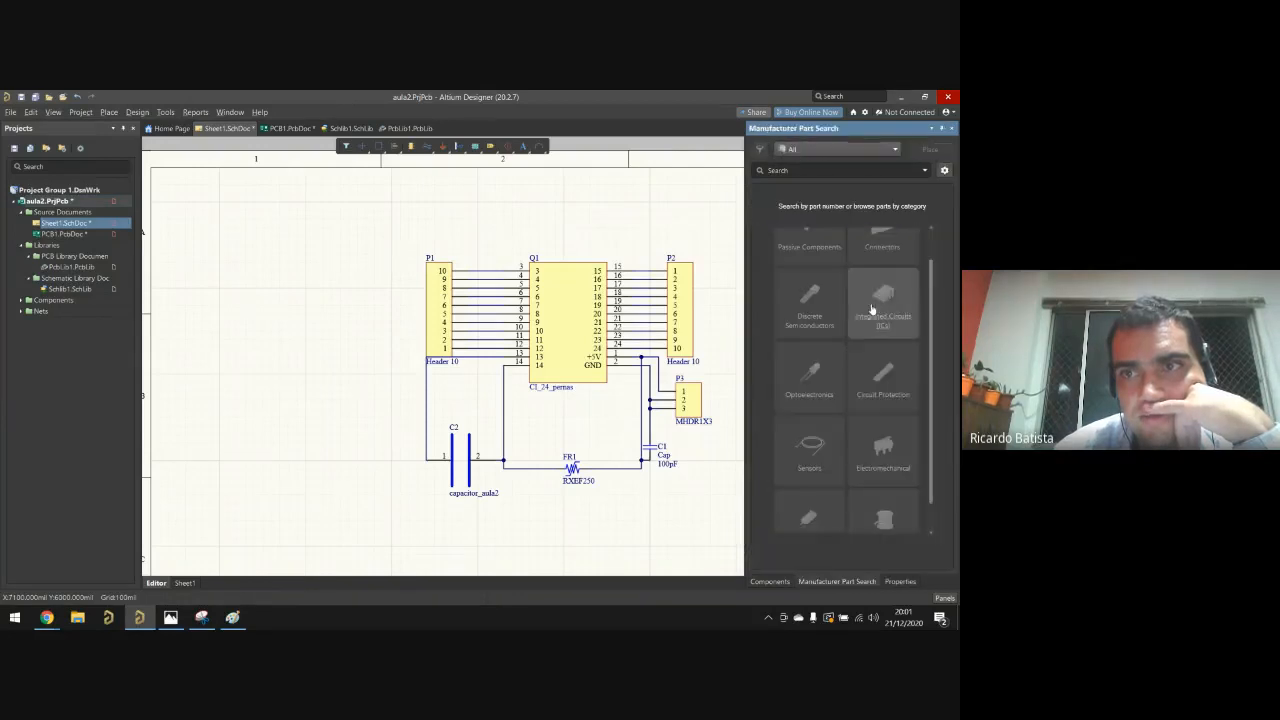
{"action": "scroll", "coordinate": [875, 330], "scroll_direction": "up", "scroll_amount": 1}
{"action": "left_click", "coordinate": [883, 348]}
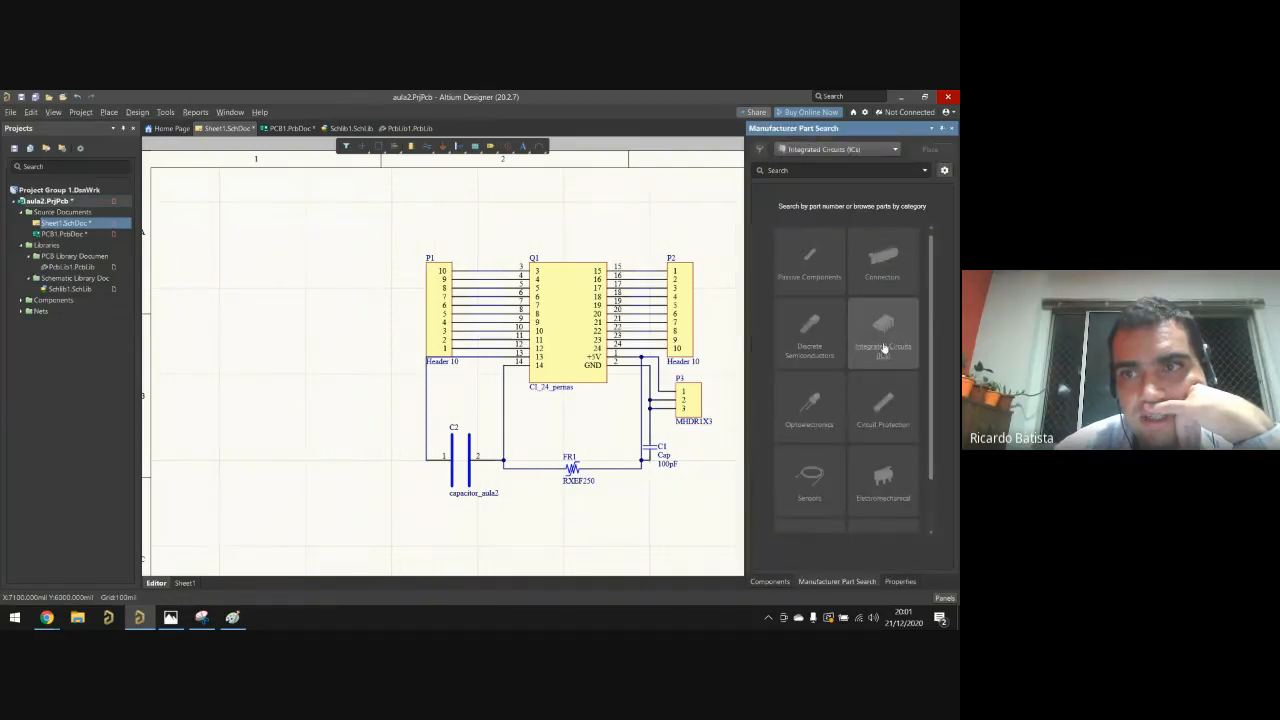
Step: Search the integrated circuits for "33f" and clear the search text
{"action": "left_click", "coordinate": [799, 170]}
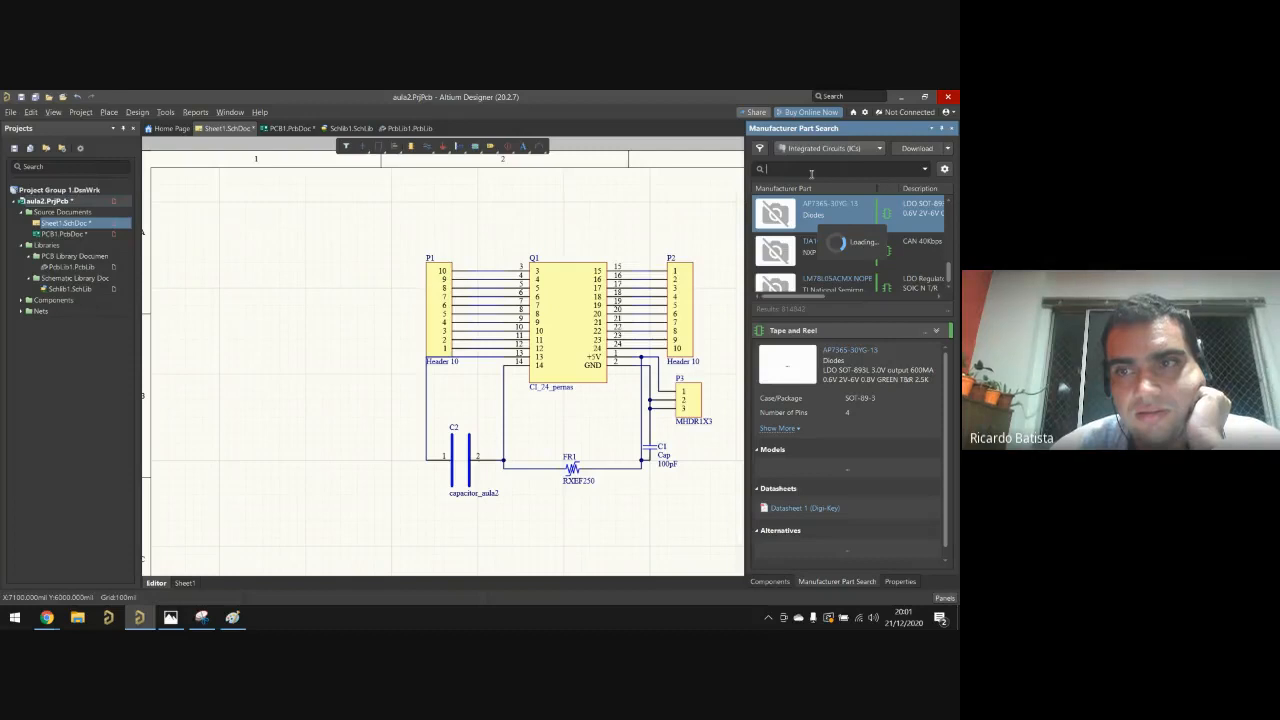
{"action": "type", "text": "336"}
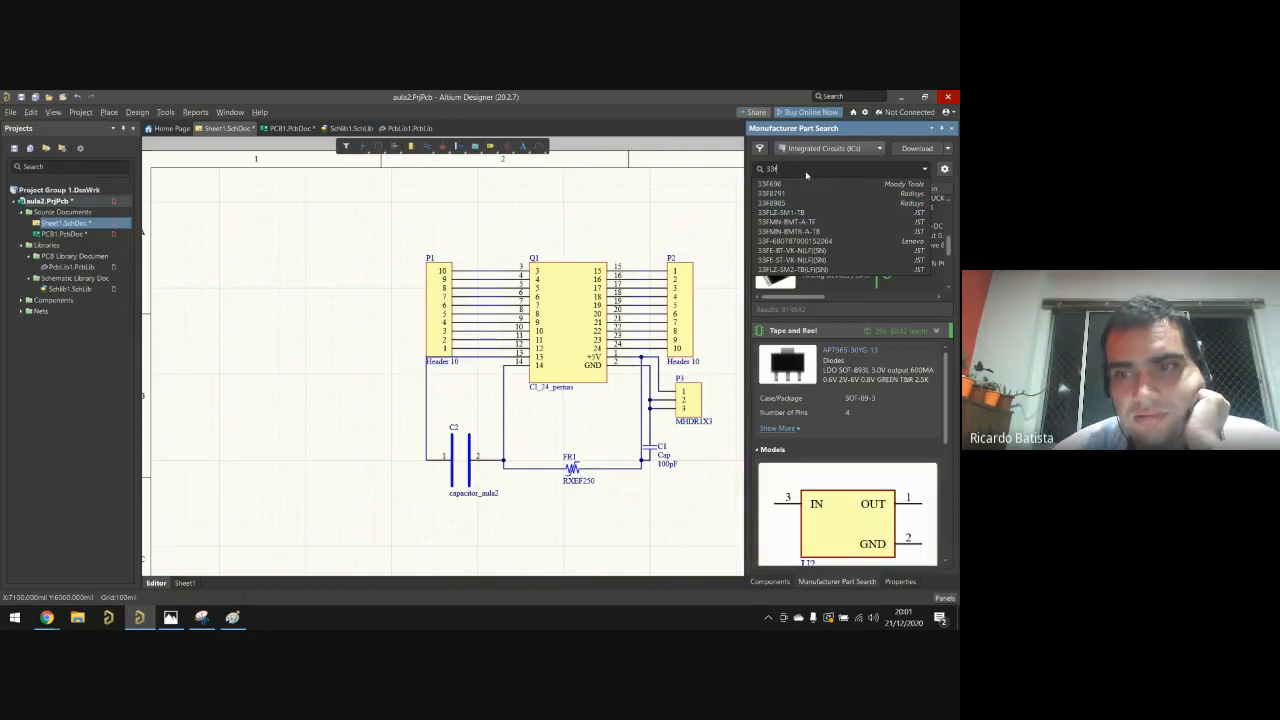
{"action": "key", "text": "BackSpace"}
{"action": "key", "text": "BackSpace"}
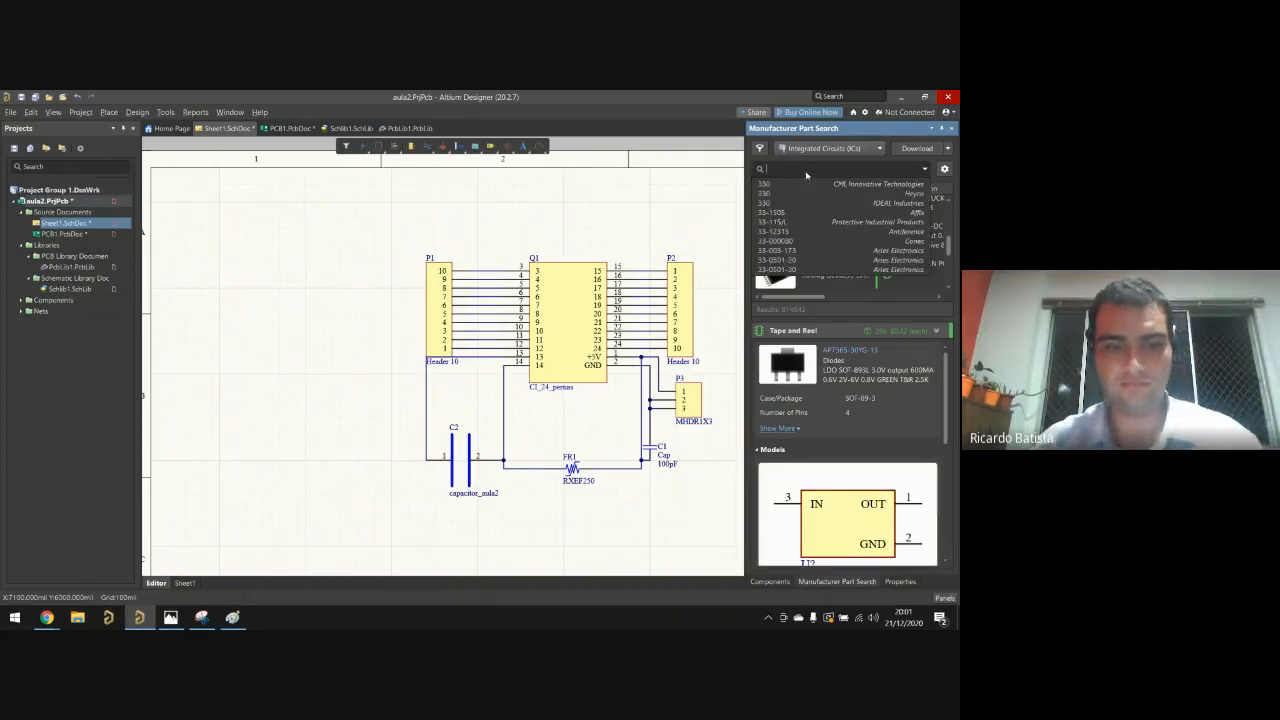
Step: Search for "dspic", choose the suggested DSPIC30F1010T20EMM, and remove that search filter
{"action": "type", "text": "dspic"}
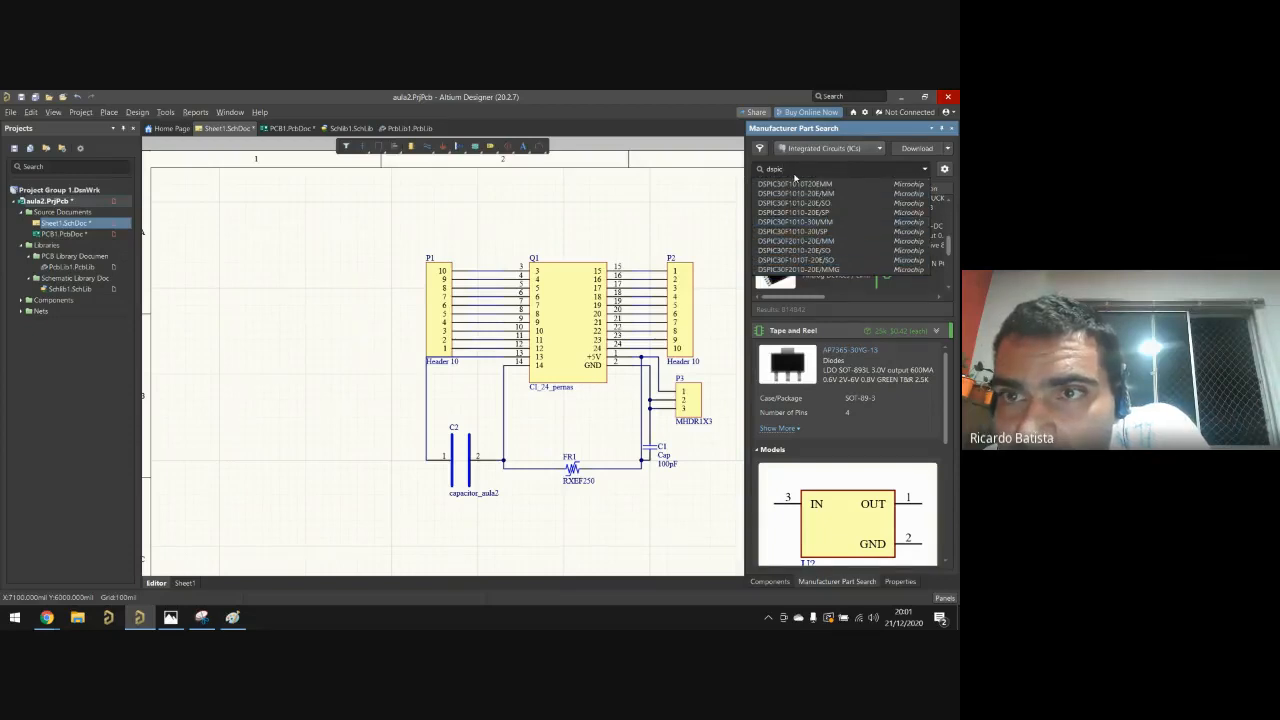
{"action": "left_click", "coordinate": [796, 184]}
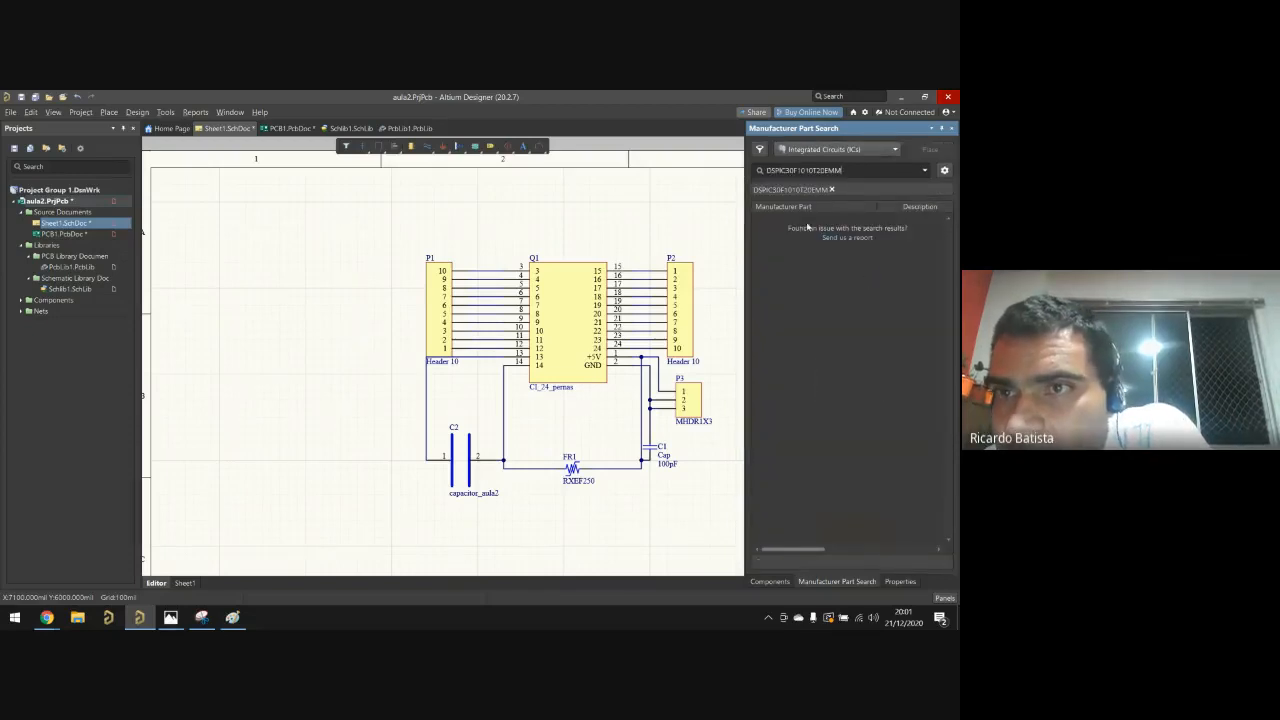
{"action": "key", "text": "Return"}
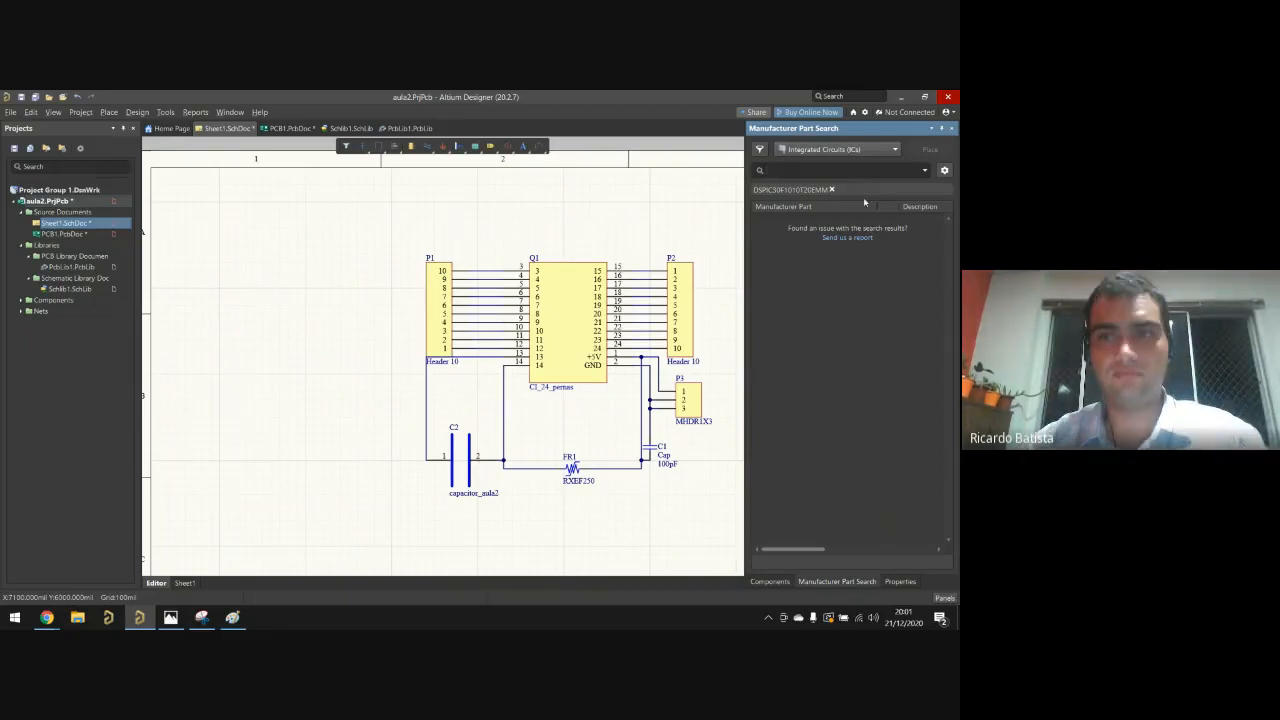
{"action": "left_click", "coordinate": [831, 190]}
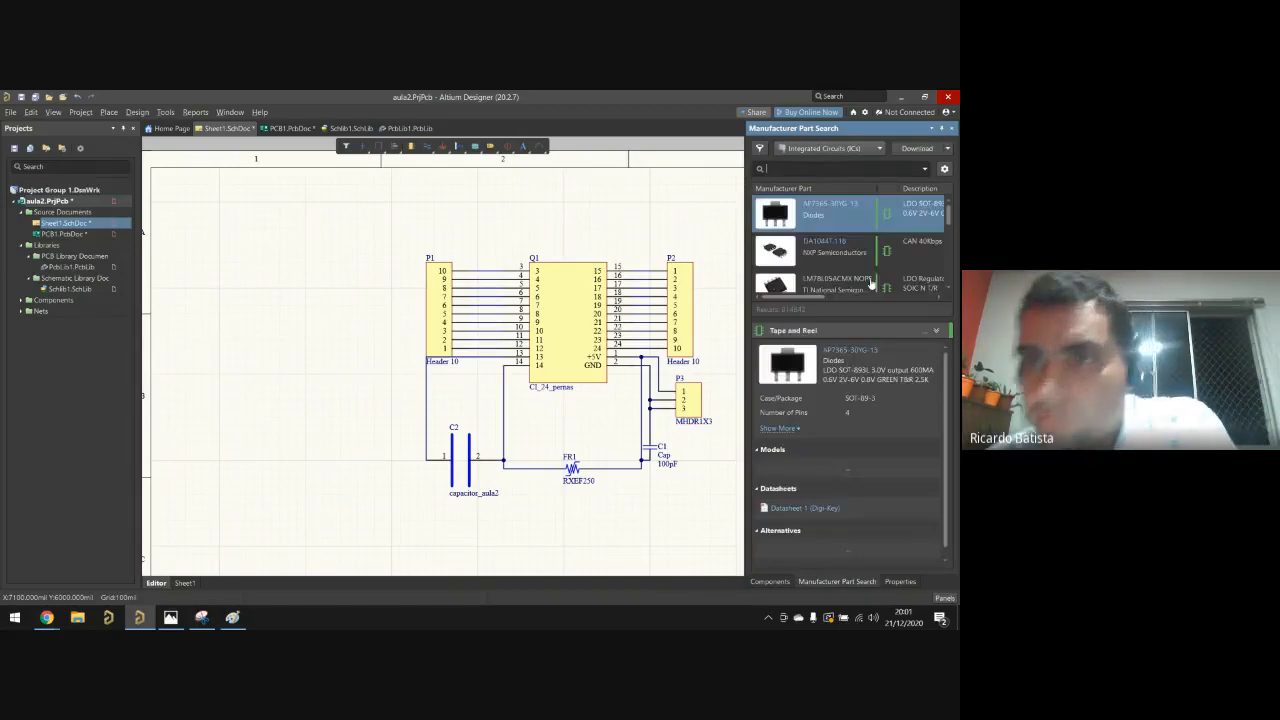
Step: Browse the integrated circuits list, check the details of NXP's MC56F8035VLD, and close the part search
{"action": "scroll", "coordinate": [871, 284], "scroll_direction": "down", "scroll_amount": 5}
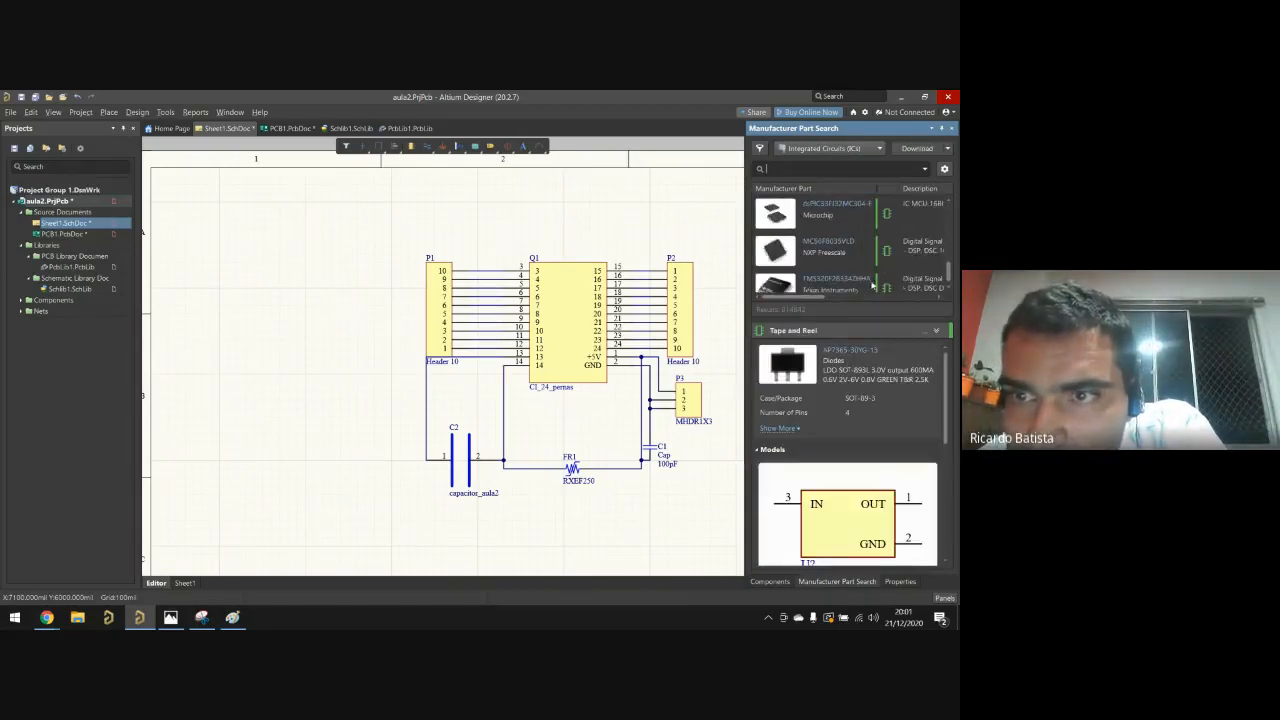
{"action": "scroll", "coordinate": [857, 271], "scroll_direction": "down", "scroll_amount": 1}
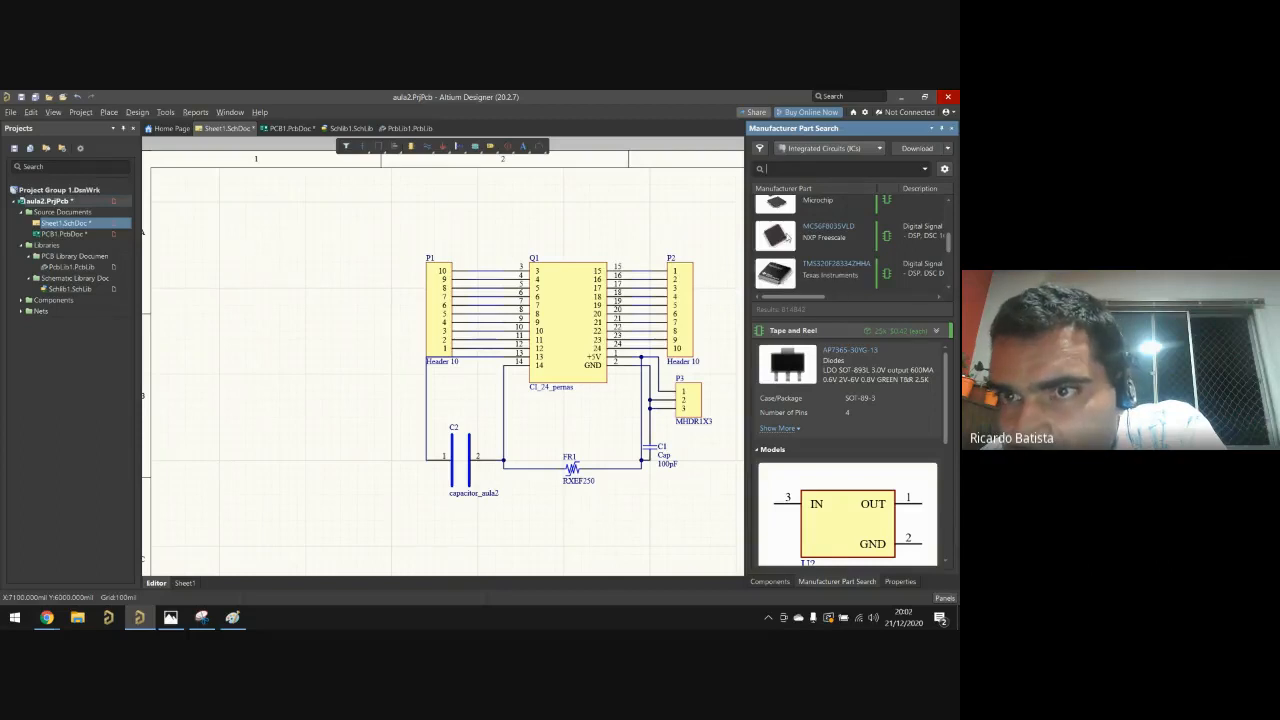
{"action": "left_click", "coordinate": [786, 240]}
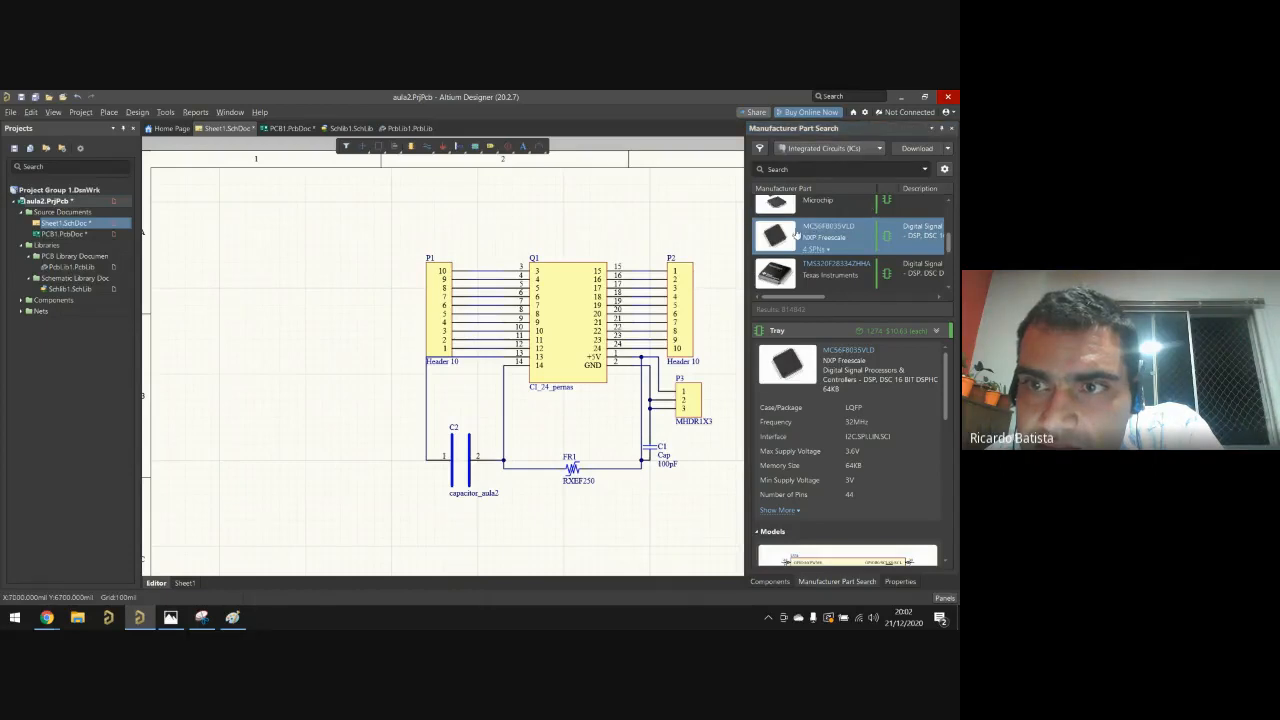
{"action": "left_click", "coordinate": [951, 131]}
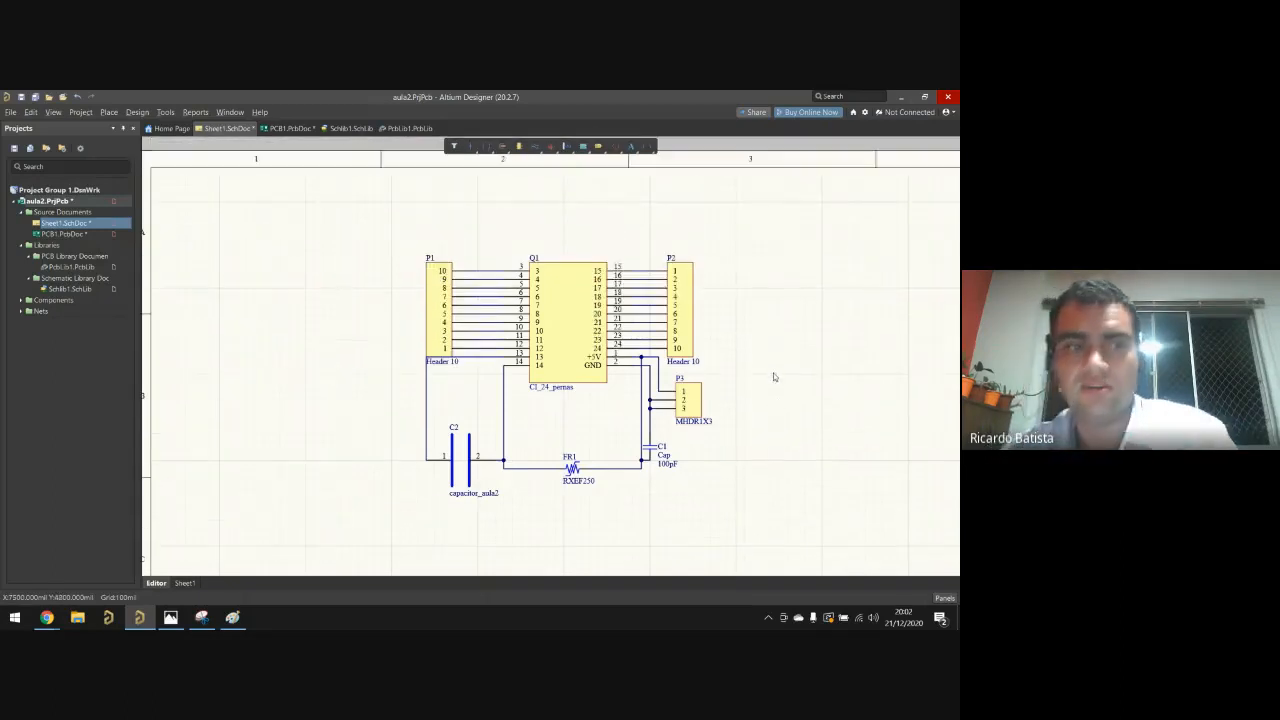
Step: Reopen Manufacturer Part Search for part placement and browse its Integrated Circuits (ICs) category again
{"action": "scroll", "coordinate": [764, 361], "scroll_direction": "down", "scroll_amount": 2, "text": "ctrl"}
{"action": "scroll", "coordinate": [759, 366], "scroll_direction": "down", "scroll_amount": 1, "text": "ctrl"}
{"action": "scroll", "coordinate": [817, 349], "scroll_direction": "up", "scroll_amount": 2, "text": "ctrl"}
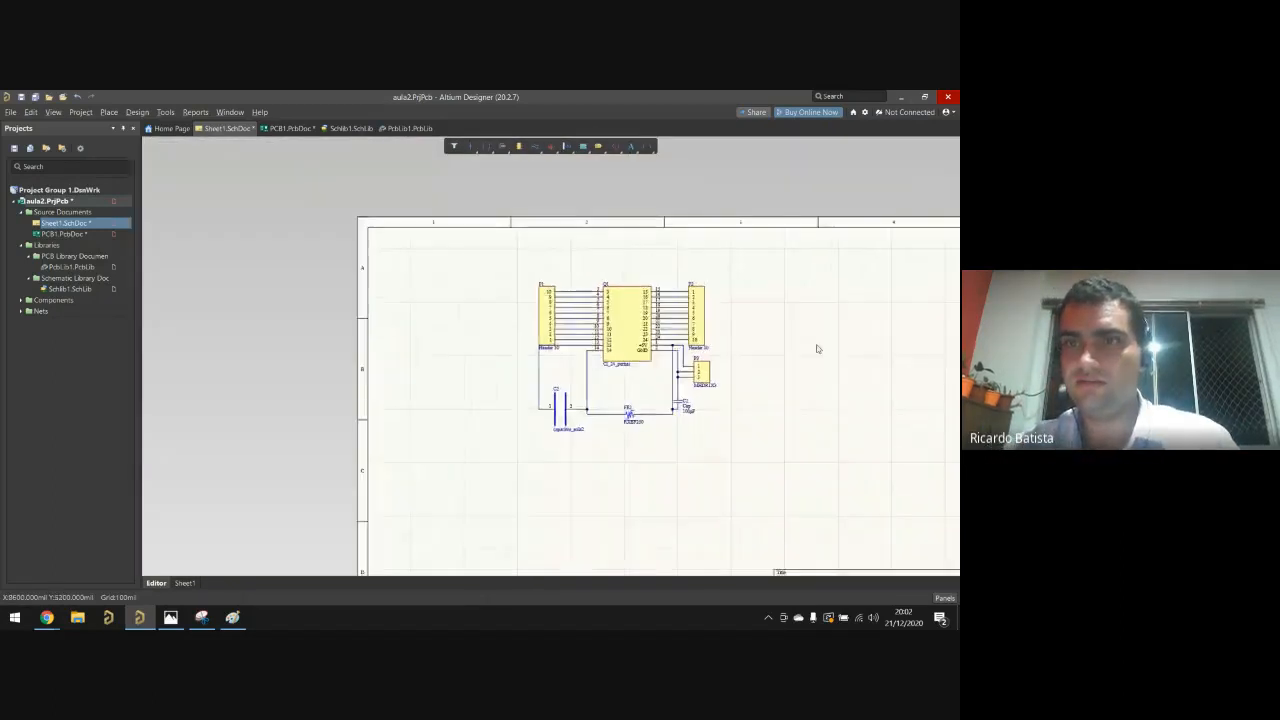
{"action": "key", "text": "p"}
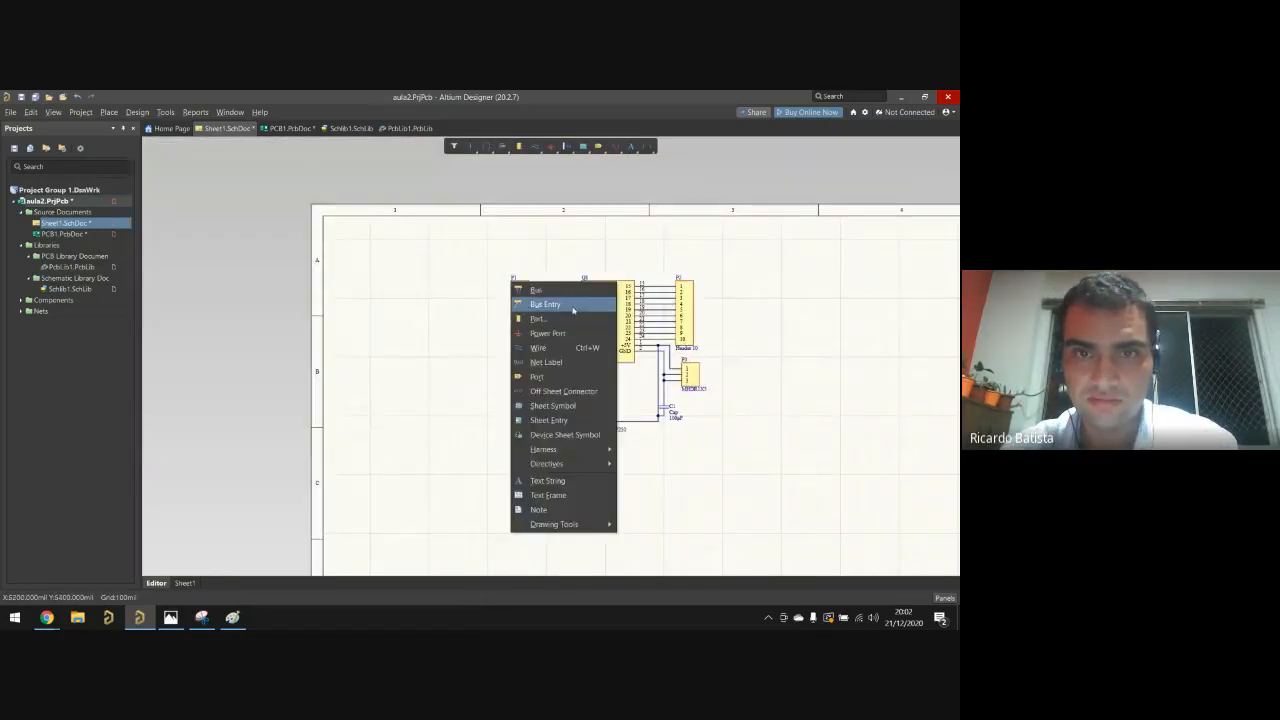
{"action": "left_click", "coordinate": [579, 322]}
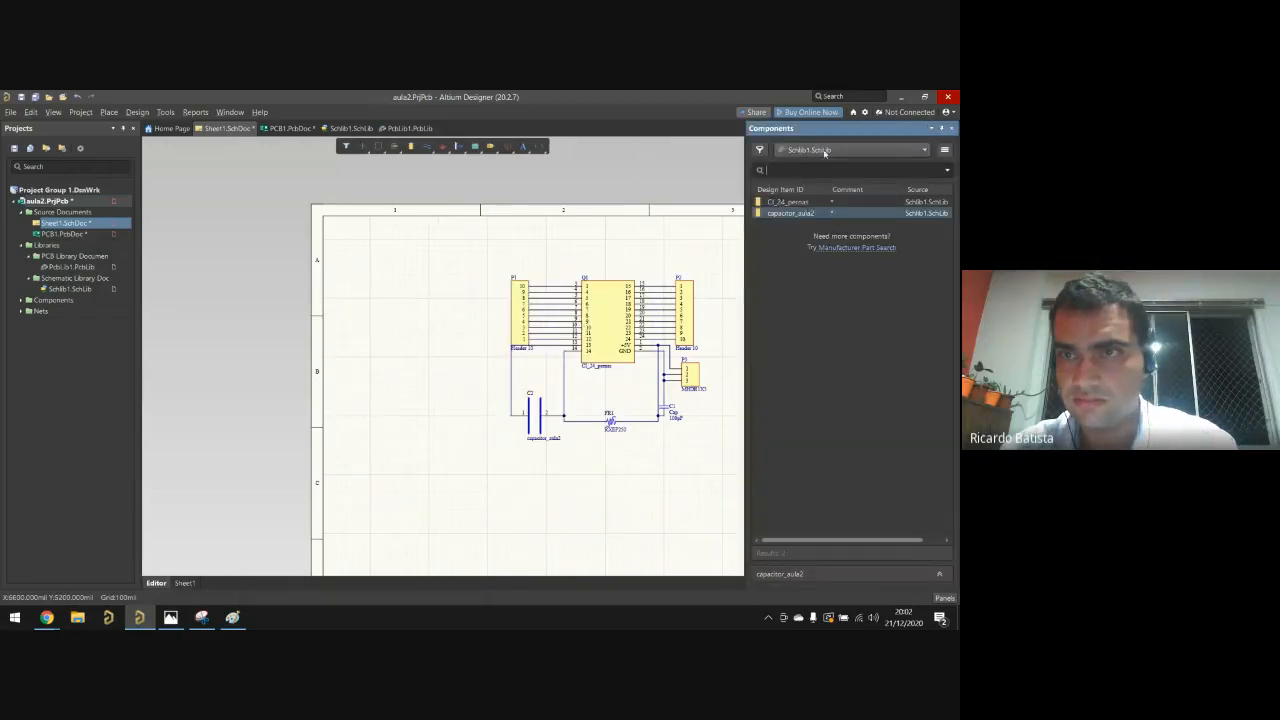
{"action": "left_click", "coordinate": [865, 249]}
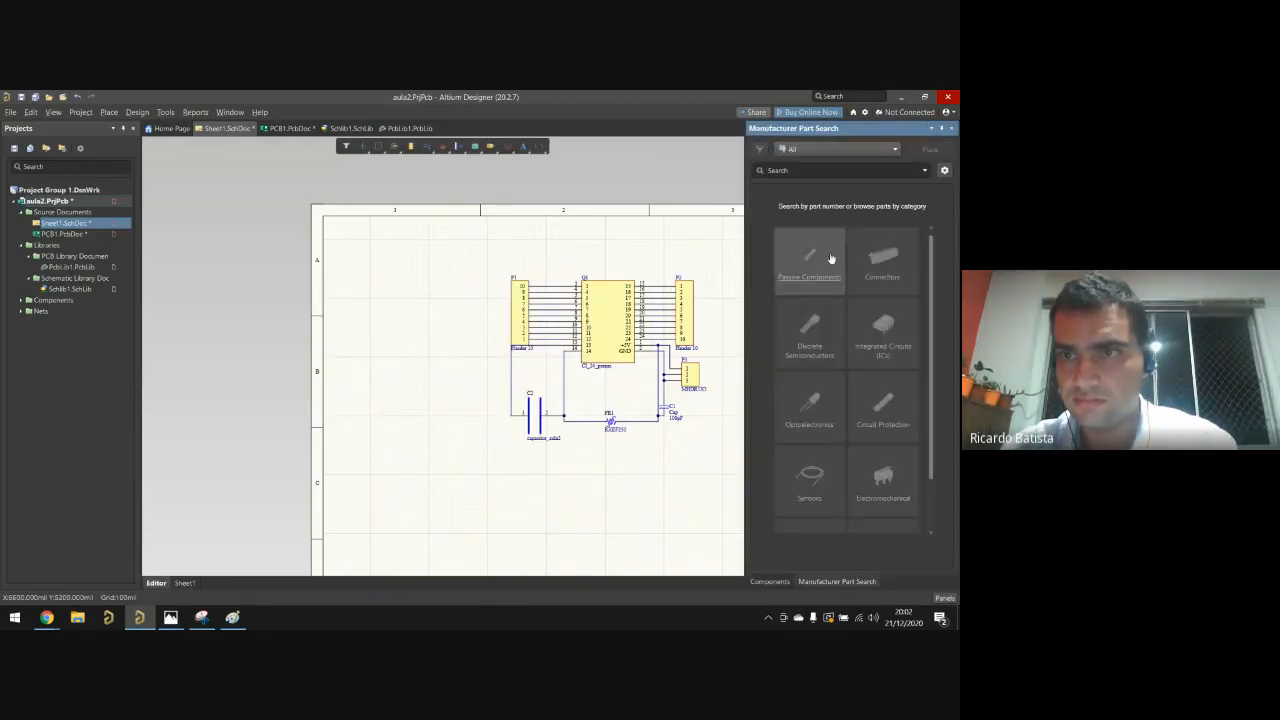
{"action": "left_click", "coordinate": [885, 345]}
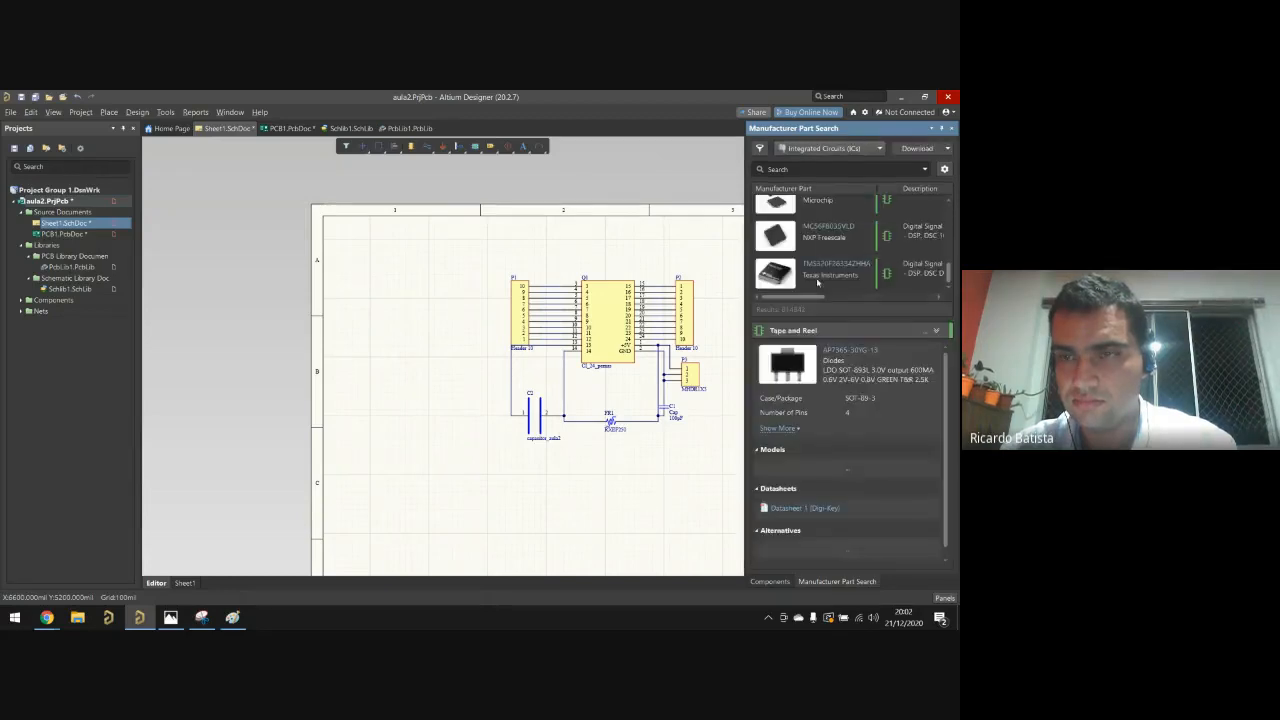
Step: Place all four parts of Texas Instruments' TMS320F28334ZHHA from Manufacturer Part Search on Sheet1, at the sheet's left border and below the existing circuit
{"action": "left_click", "coordinate": [801, 267]}
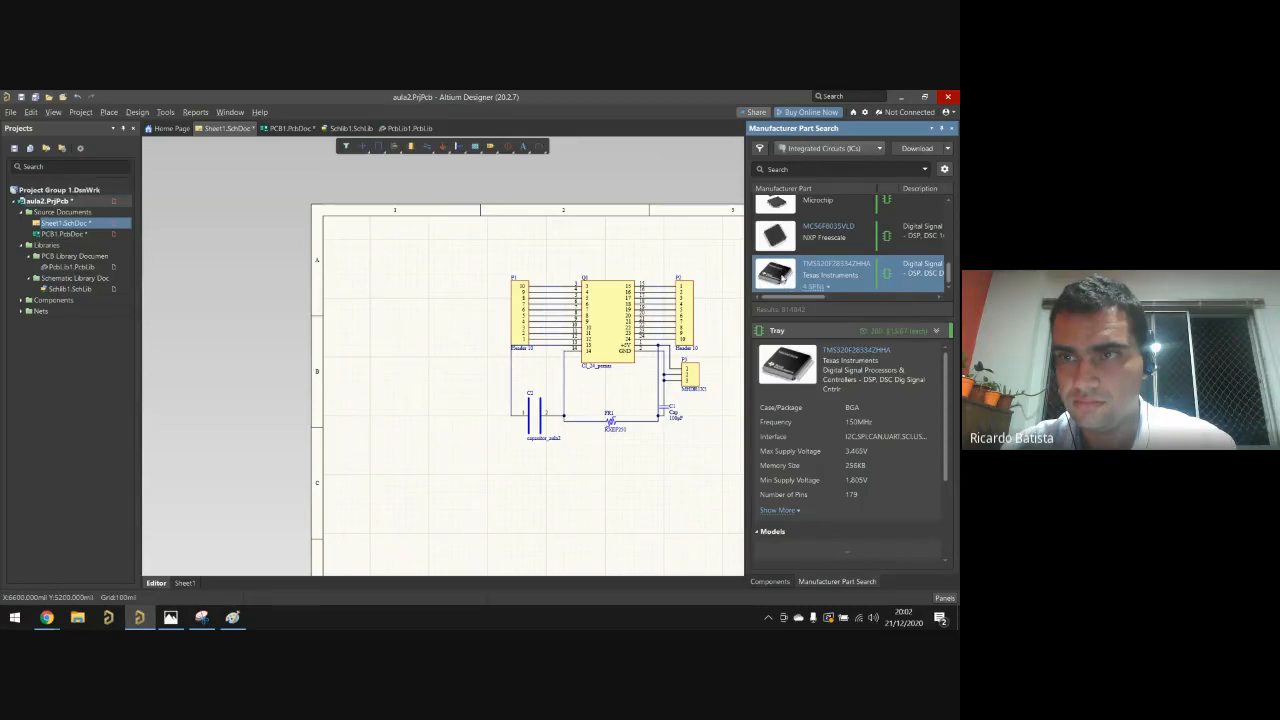
{"action": "right_click", "coordinate": [783, 278]}
{"action": "left_click", "coordinate": [790, 283]}
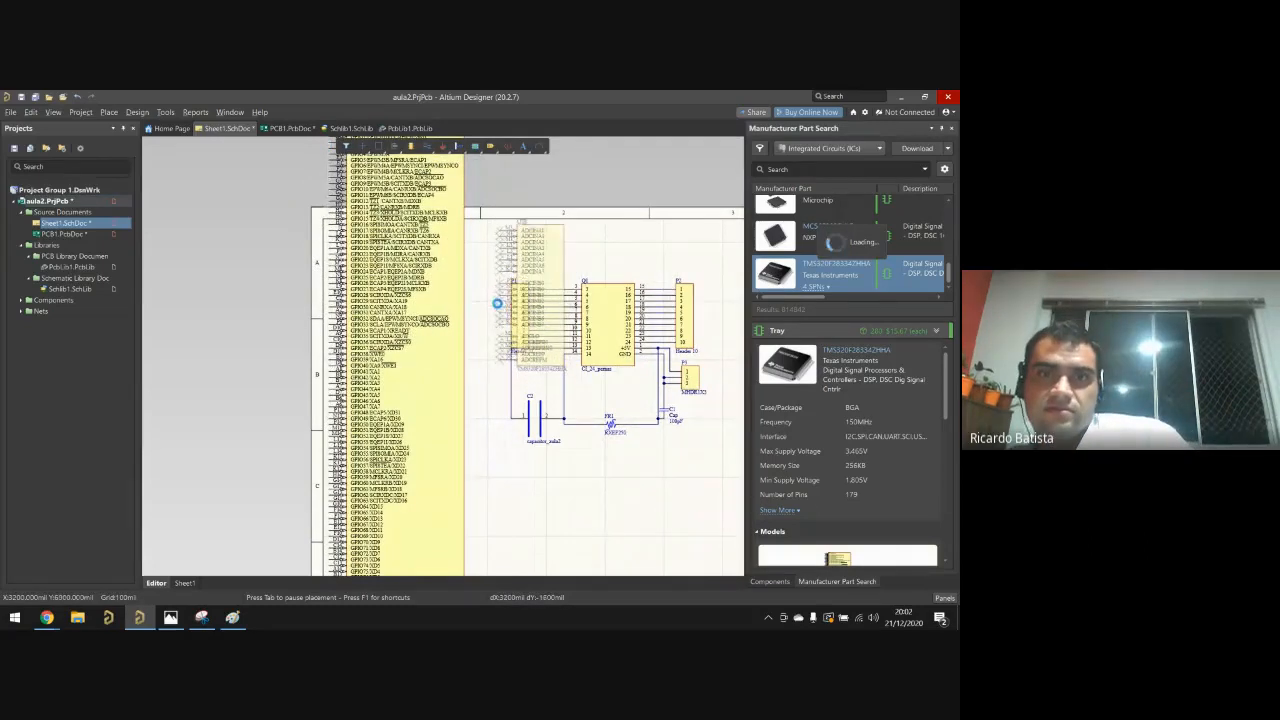
{"action": "scroll", "coordinate": [490, 400], "scroll_direction": "down", "scroll_amount": 2}
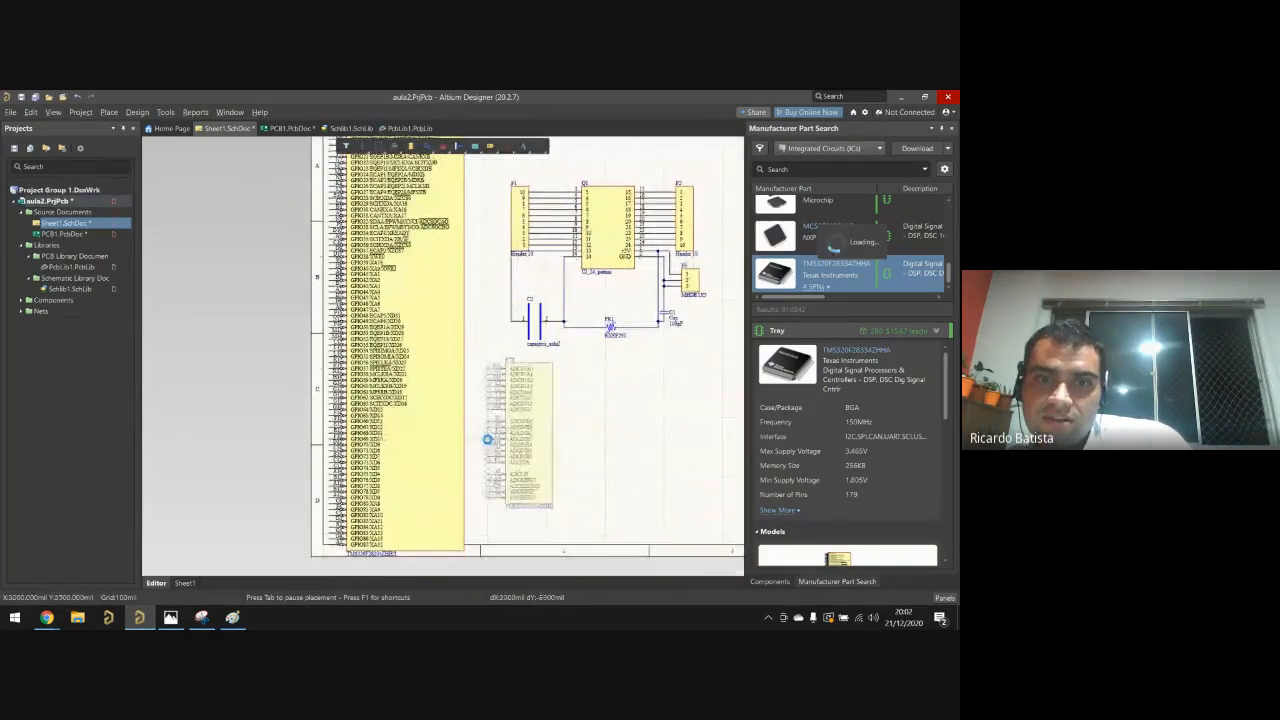
{"action": "left_click", "coordinate": [491, 451]}
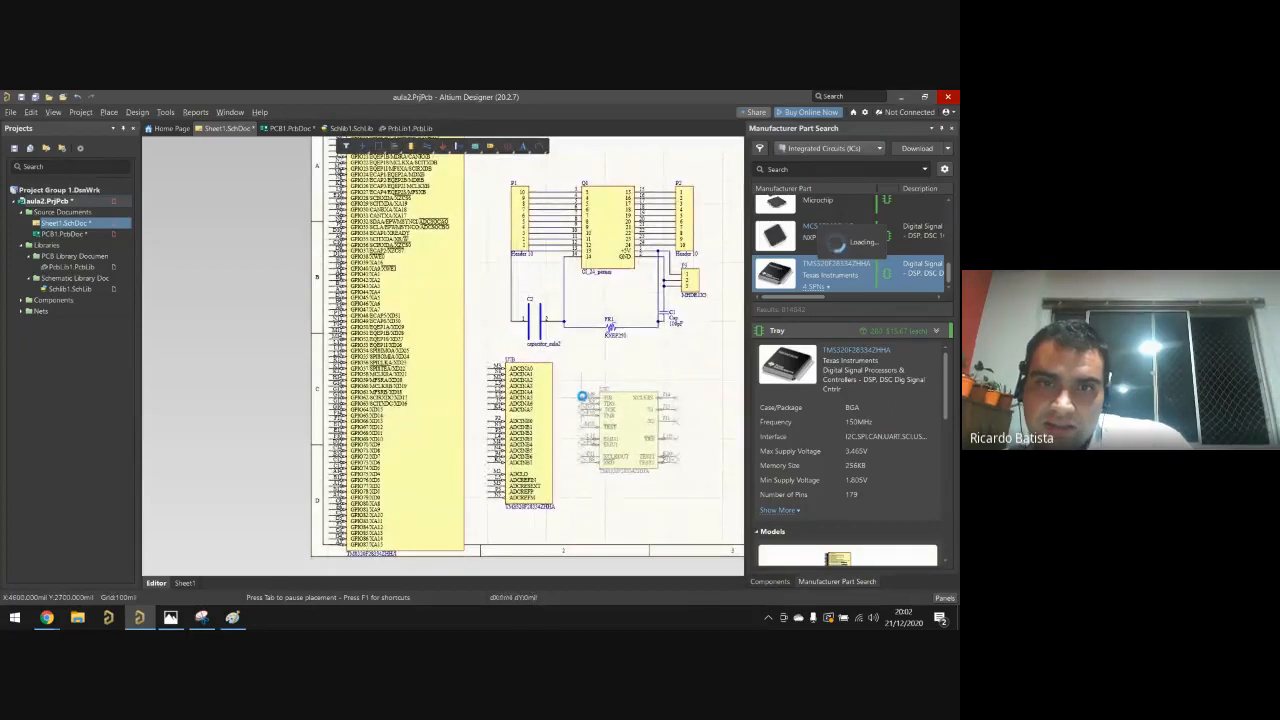
{"action": "left_click", "coordinate": [582, 397]}
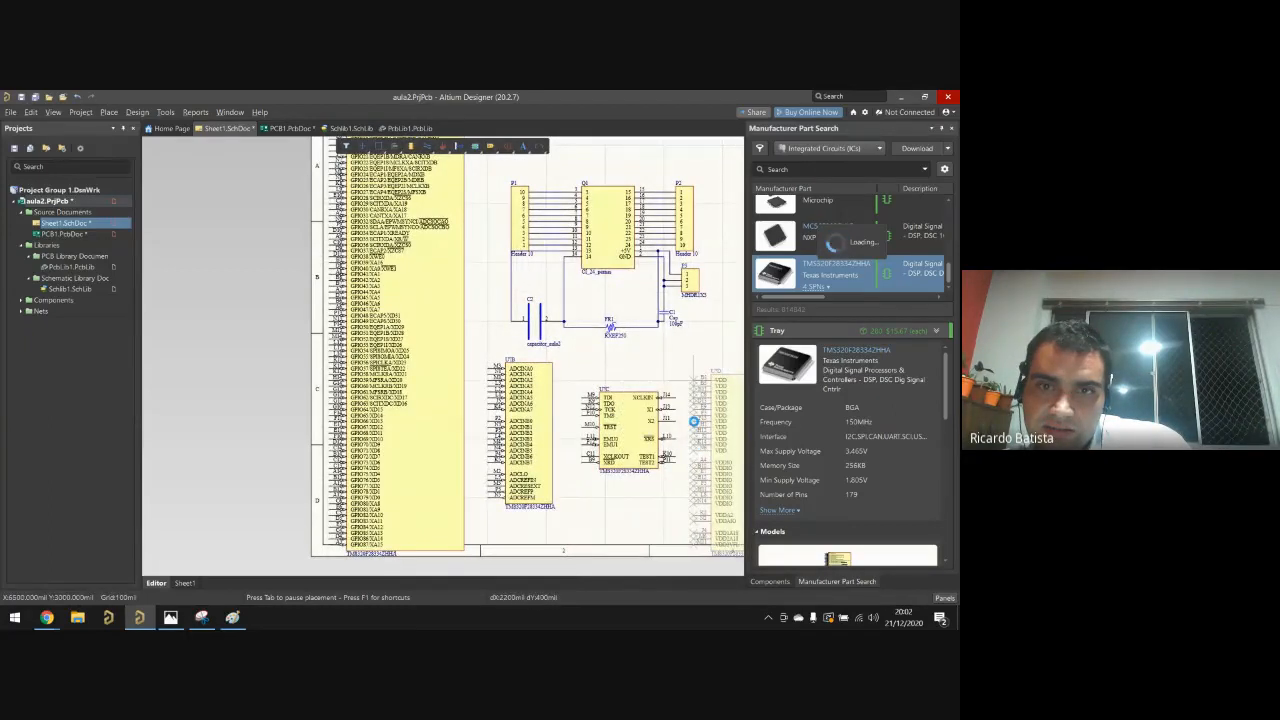
{"action": "left_click", "coordinate": [690, 425]}
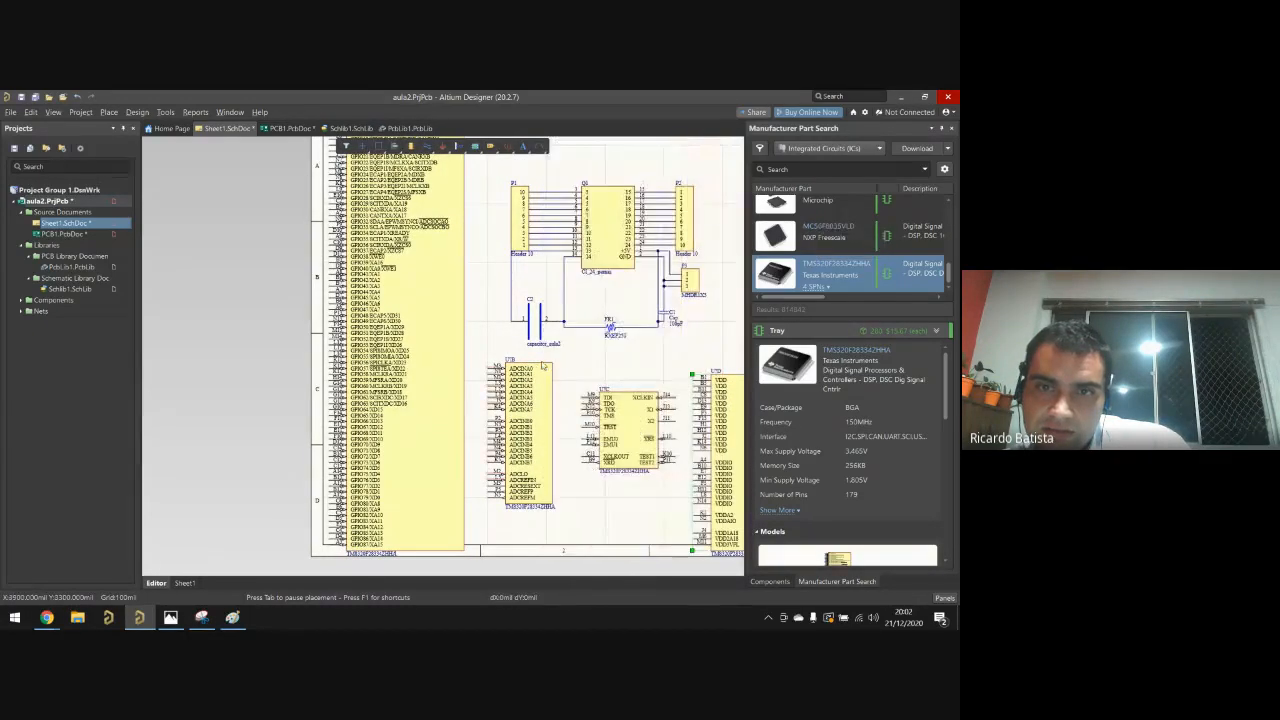
Step: Set the designator of the tall GPIO part of the TMS320F28334ZHHA to U4
{"action": "scroll", "coordinate": [545, 368], "scroll_direction": "up", "scroll_amount": 2}
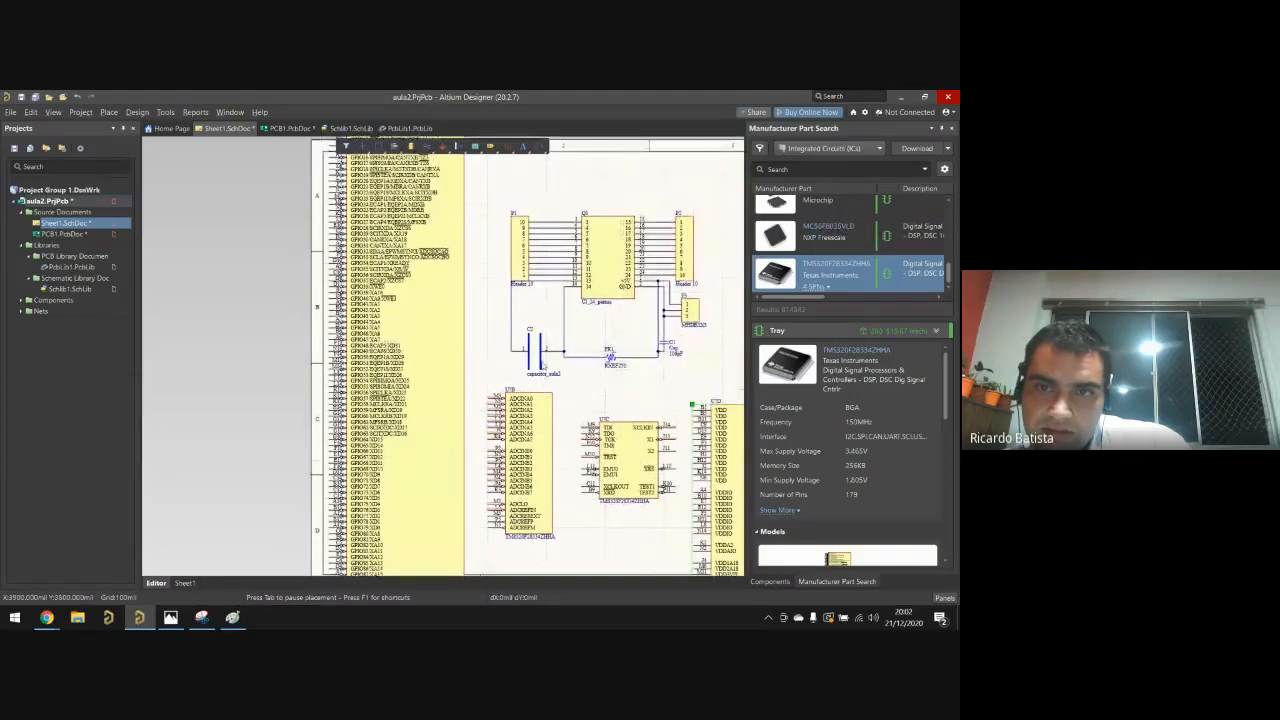
{"action": "left_click", "coordinate": [455, 304]}
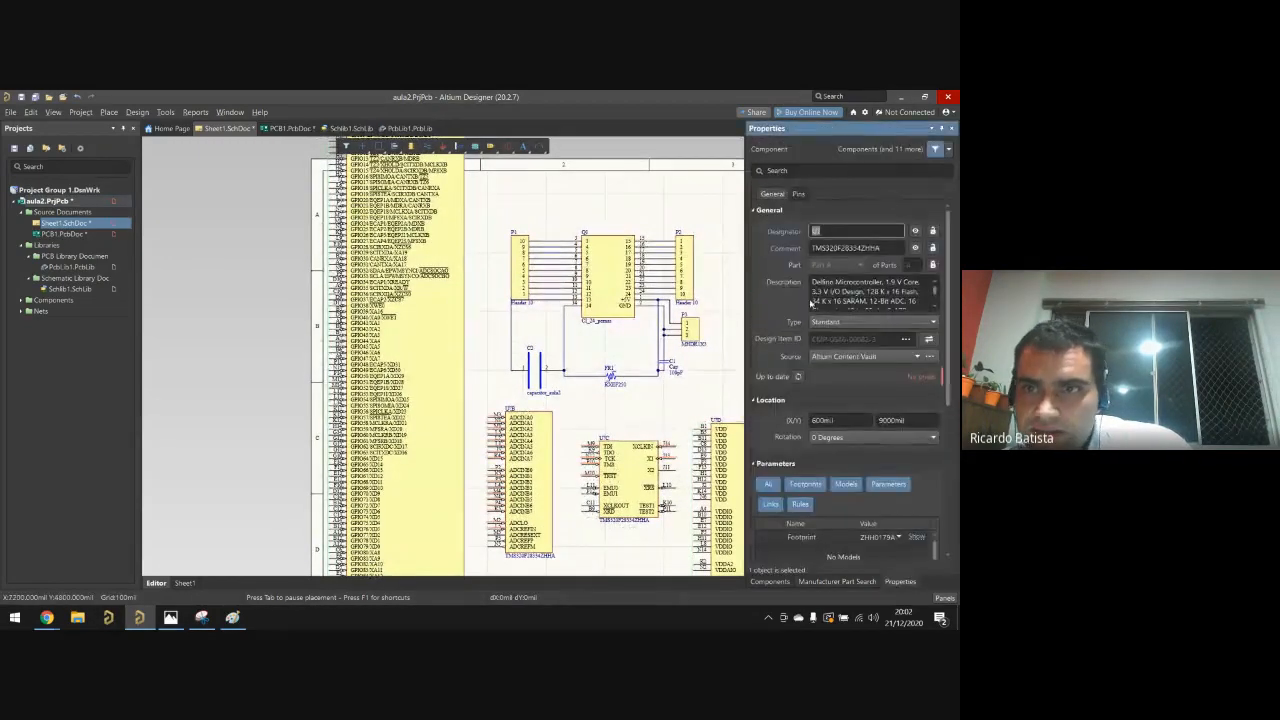
{"action": "left_click", "coordinate": [828, 232]}
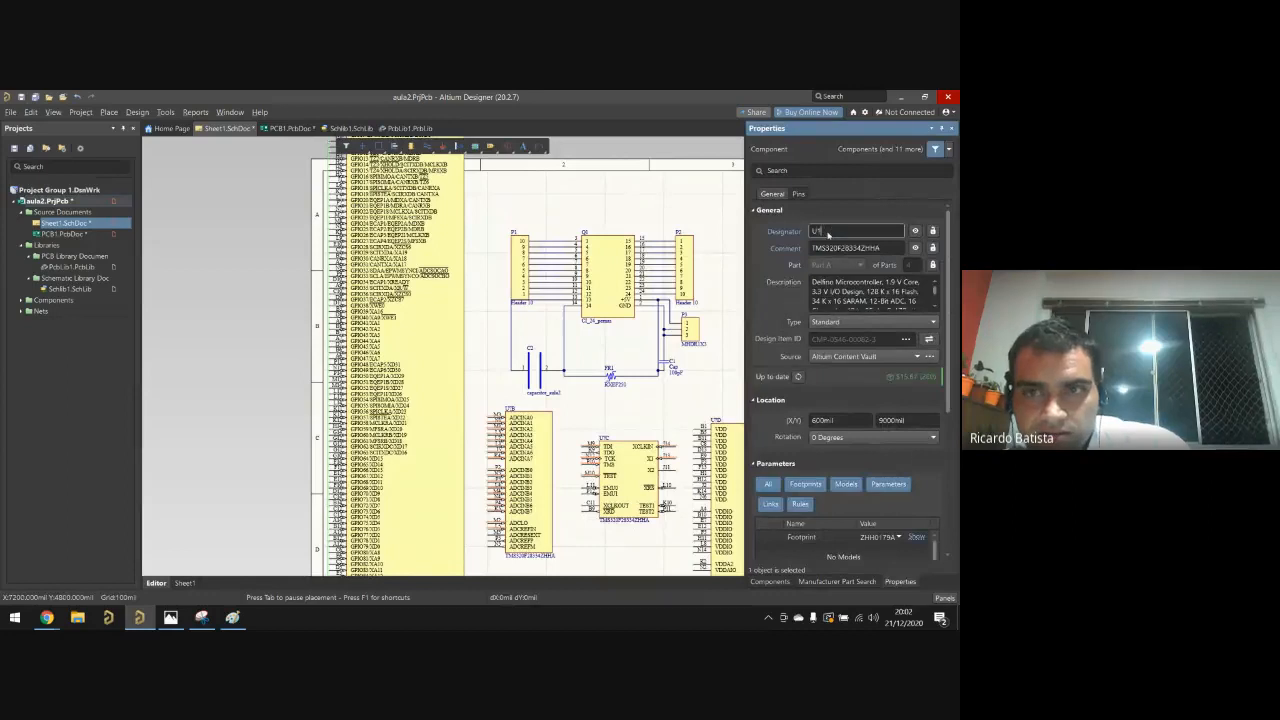
{"action": "key", "text": "BackSpace"}
{"action": "type", "text": "4"}
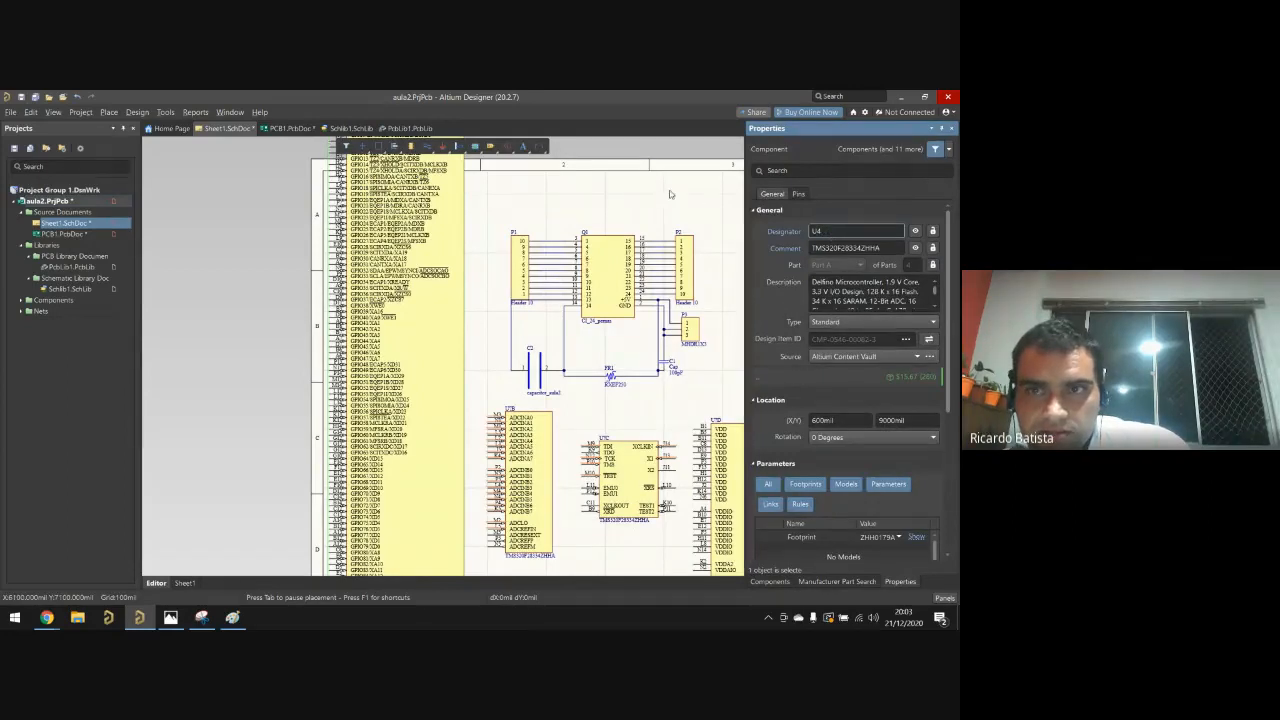
{"action": "key", "text": "Return"}
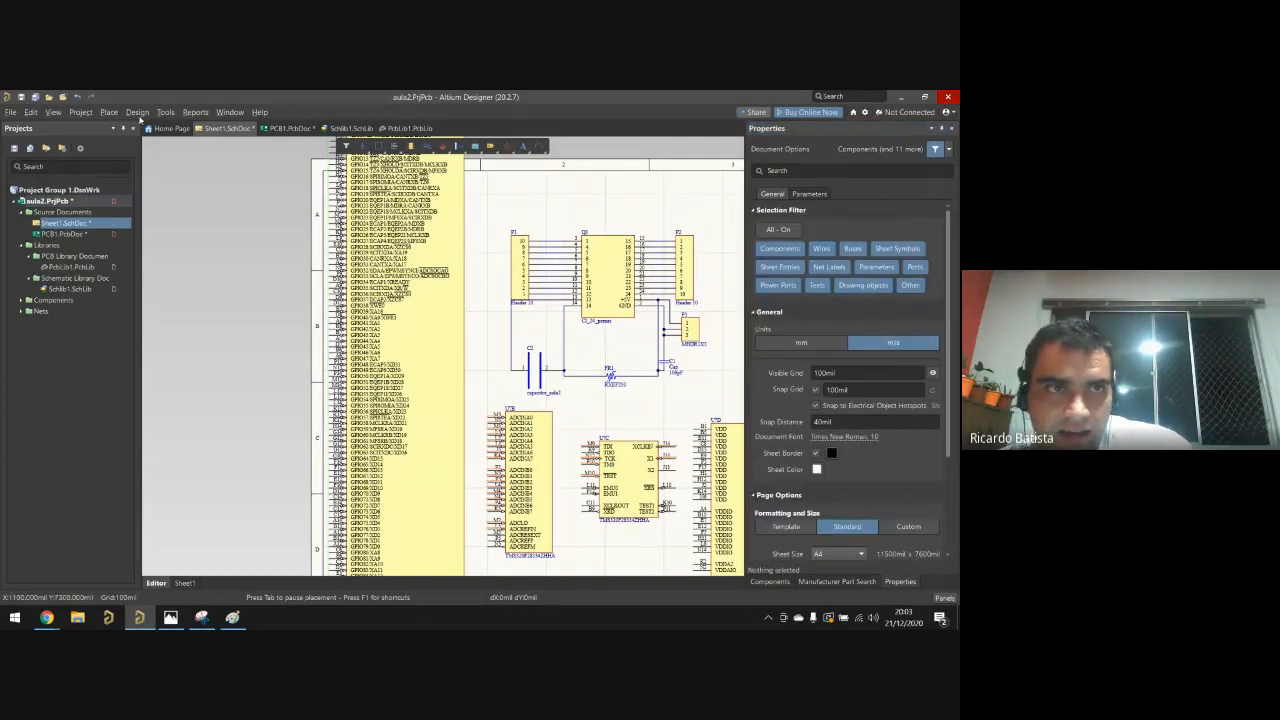
Step: Update PCB1.PcbDoc from the schematic by executing the engineering change order for U4 and the three U? components
{"action": "left_click", "coordinate": [139, 115]}
{"action": "left_click", "coordinate": [165, 126]}
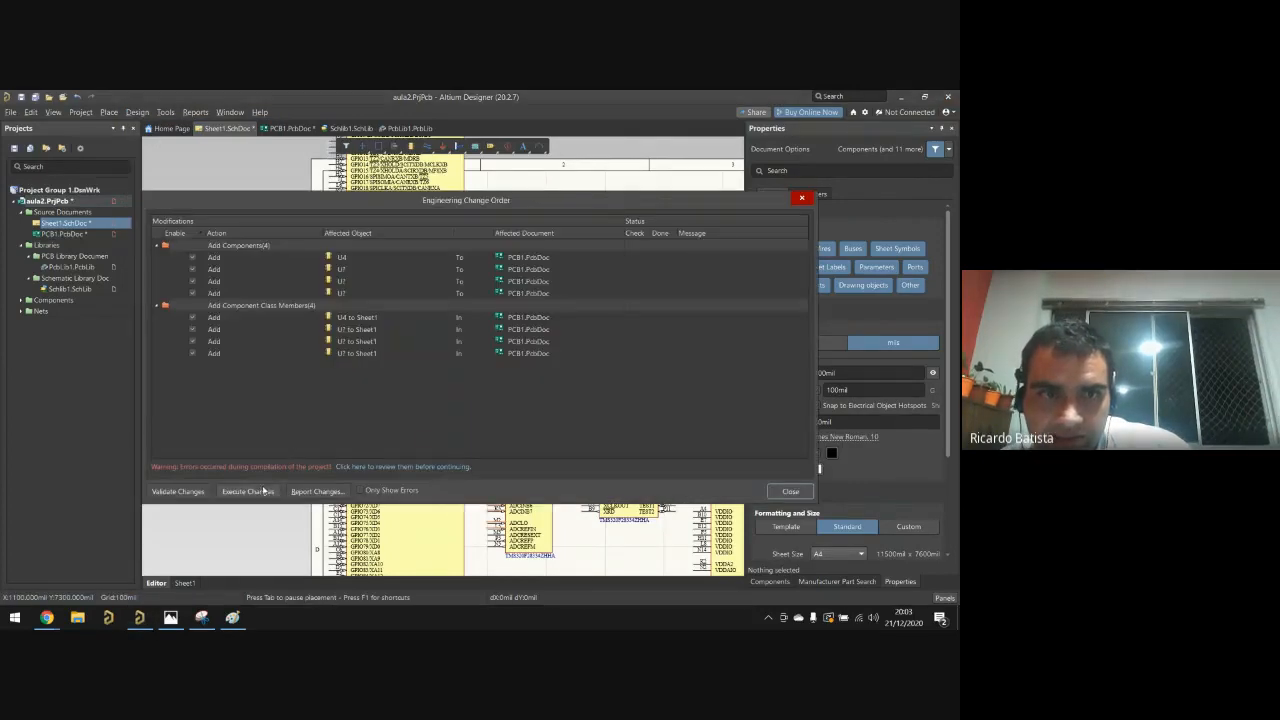
{"action": "left_click", "coordinate": [265, 491]}
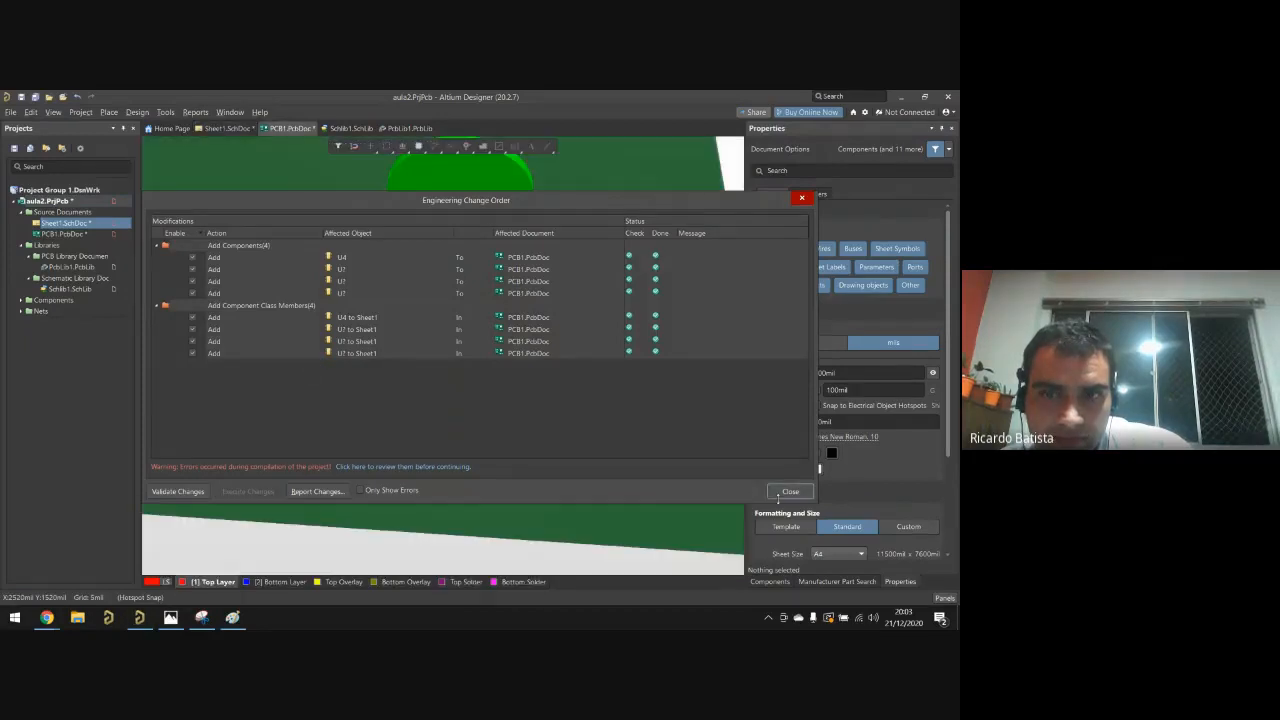
{"action": "left_click", "coordinate": [790, 491]}
Step: Examine the four newly imported chip bodies beside the board in the 3D view
{"action": "scroll", "coordinate": [481, 398], "scroll_direction": "down", "scroll_amount": 3, "text": "ctrl"}
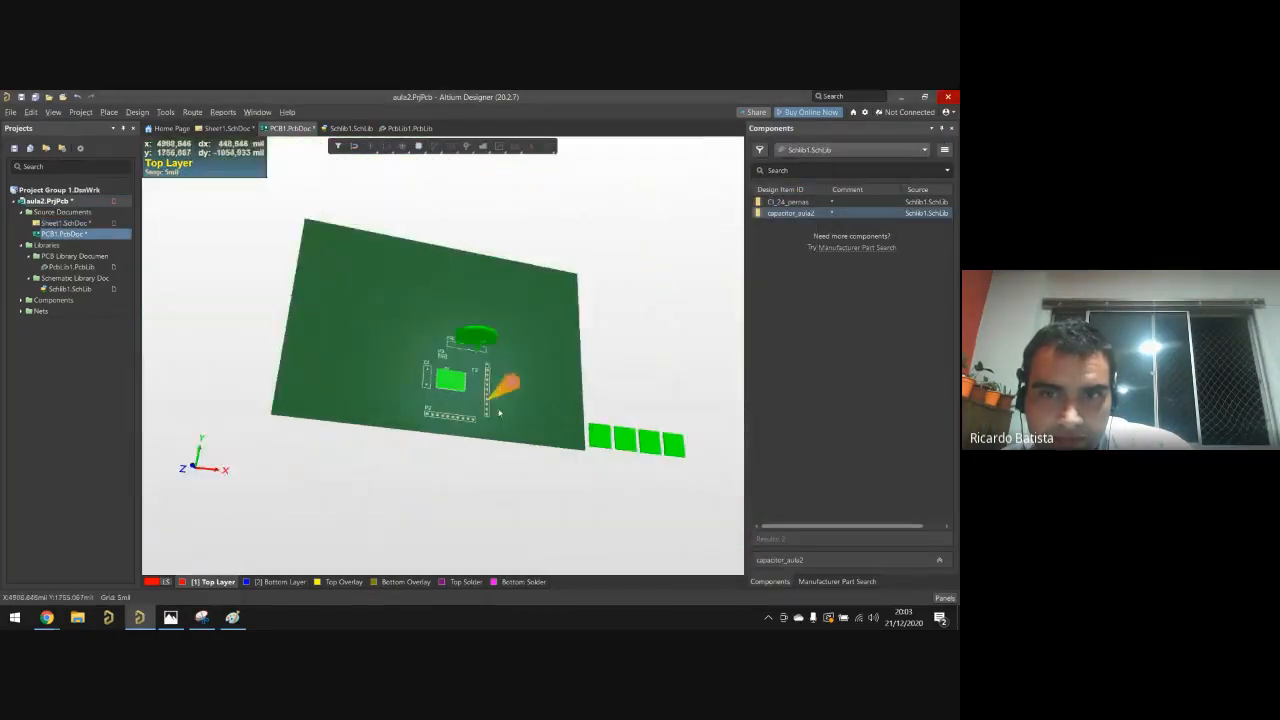
{"action": "scroll", "coordinate": [615, 432], "scroll_direction": "up", "scroll_amount": 5, "text": "ctrl"}
{"action": "scroll", "coordinate": [615, 432], "scroll_direction": "up", "scroll_amount": 3, "text": "ctrl"}
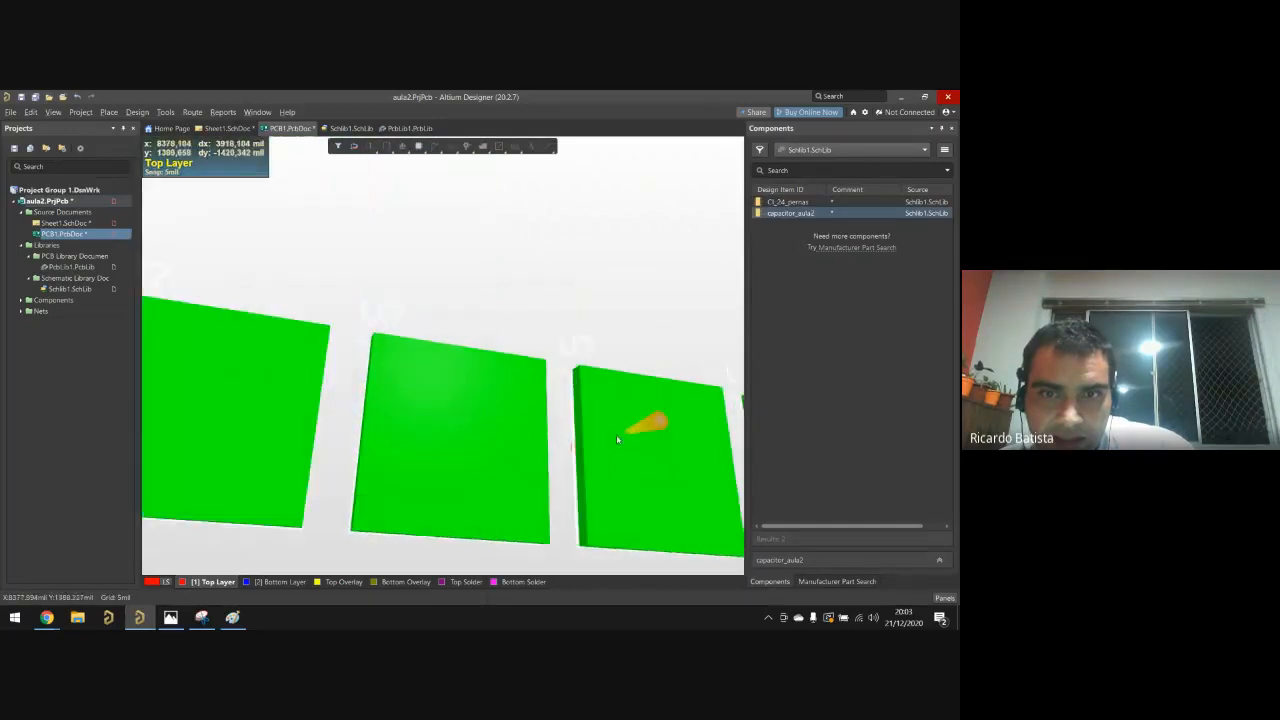
{"action": "scroll", "coordinate": [616, 433], "scroll_direction": "down", "scroll_amount": 3, "text": "ctrl"}
{"action": "scroll", "coordinate": [585, 428], "scroll_direction": "down", "scroll_amount": 2, "text": "ctrl"}
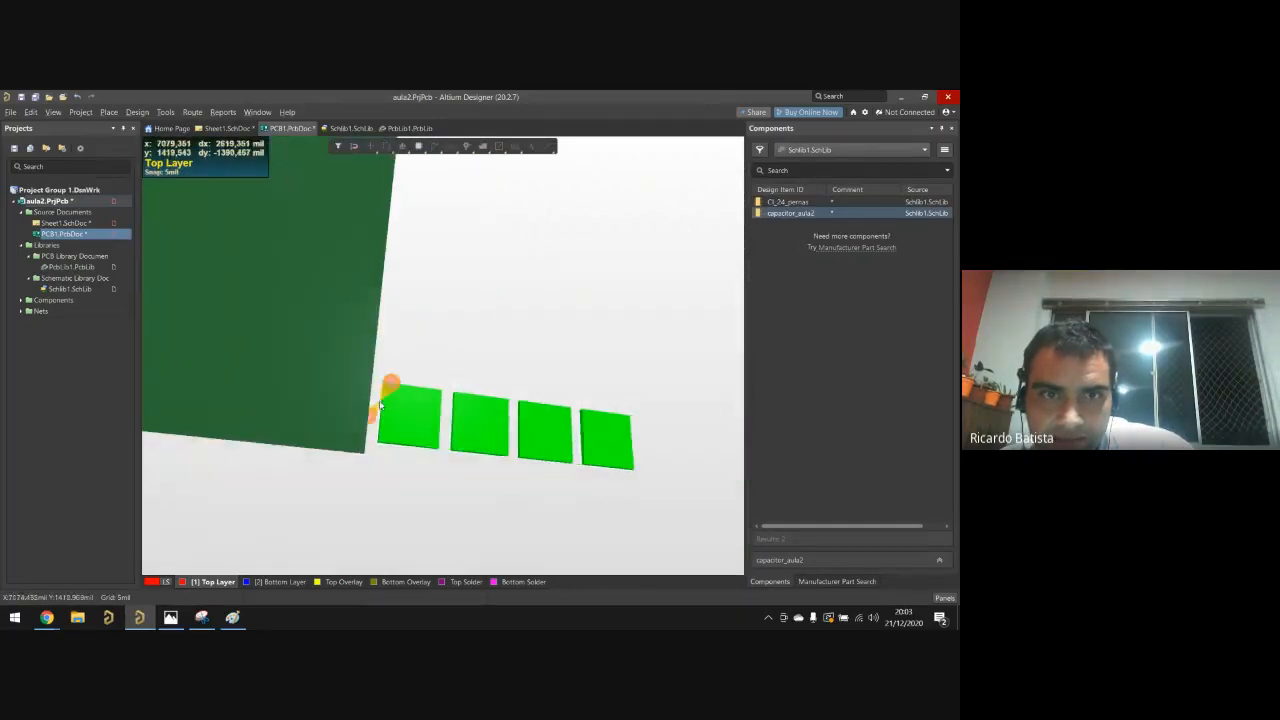
{"action": "scroll", "coordinate": [563, 437], "scroll_direction": "up", "scroll_amount": 5, "text": "ctrl"}
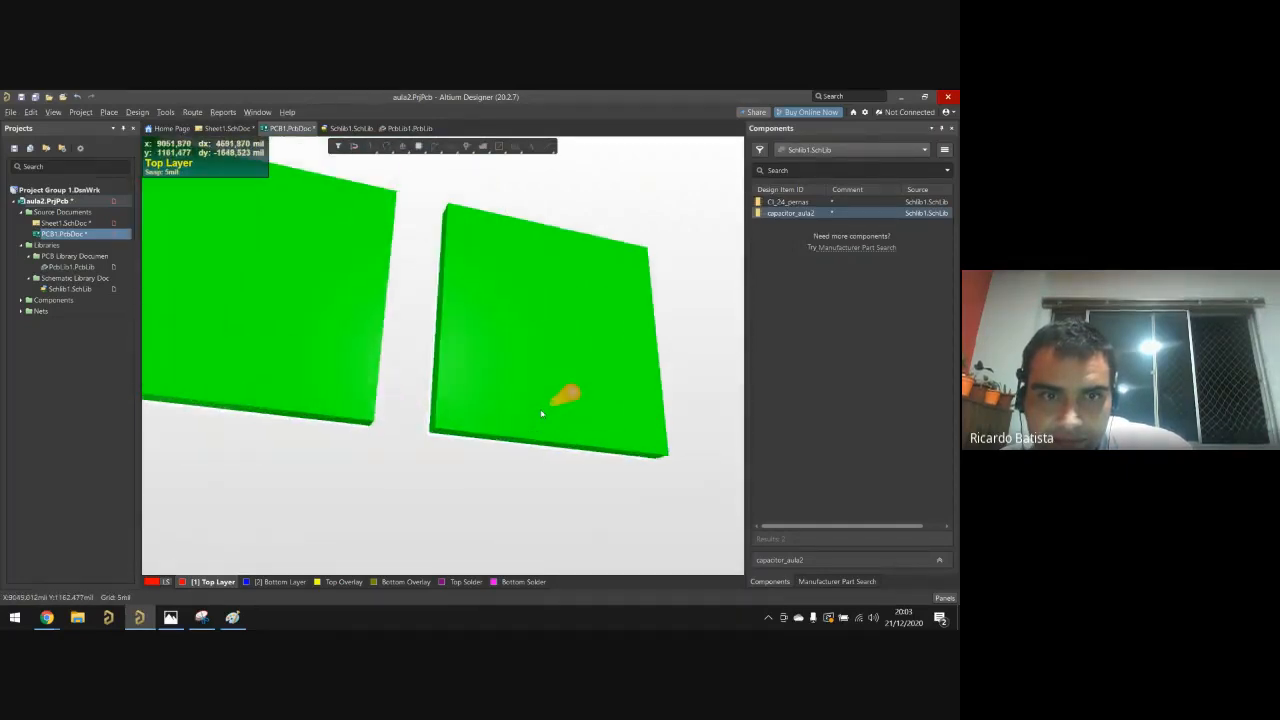
{"action": "scroll", "coordinate": [541, 413], "scroll_direction": "down", "scroll_amount": 3, "text": "ctrl"}
{"action": "scroll", "coordinate": [419, 346], "scroll_direction": "down", "scroll_amount": 1, "text": "ctrl"}
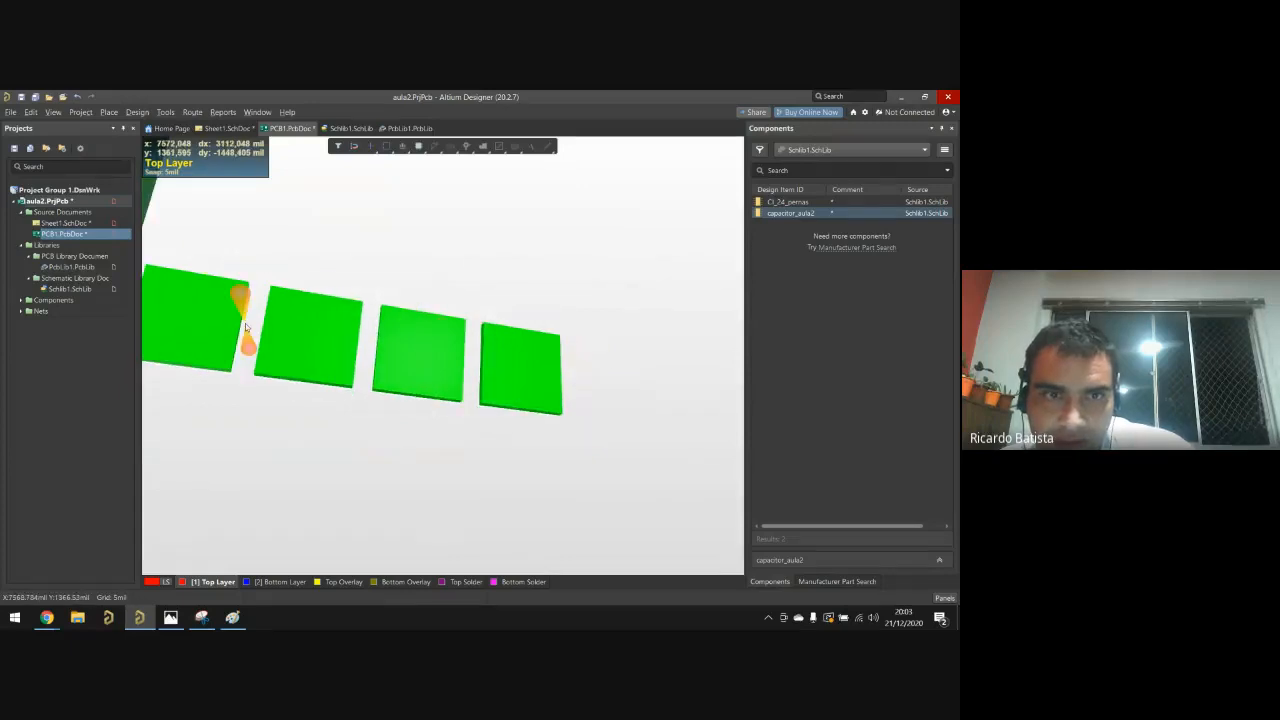
{"action": "scroll", "coordinate": [236, 326], "scroll_direction": "down", "scroll_amount": 1, "text": "ctrl"}
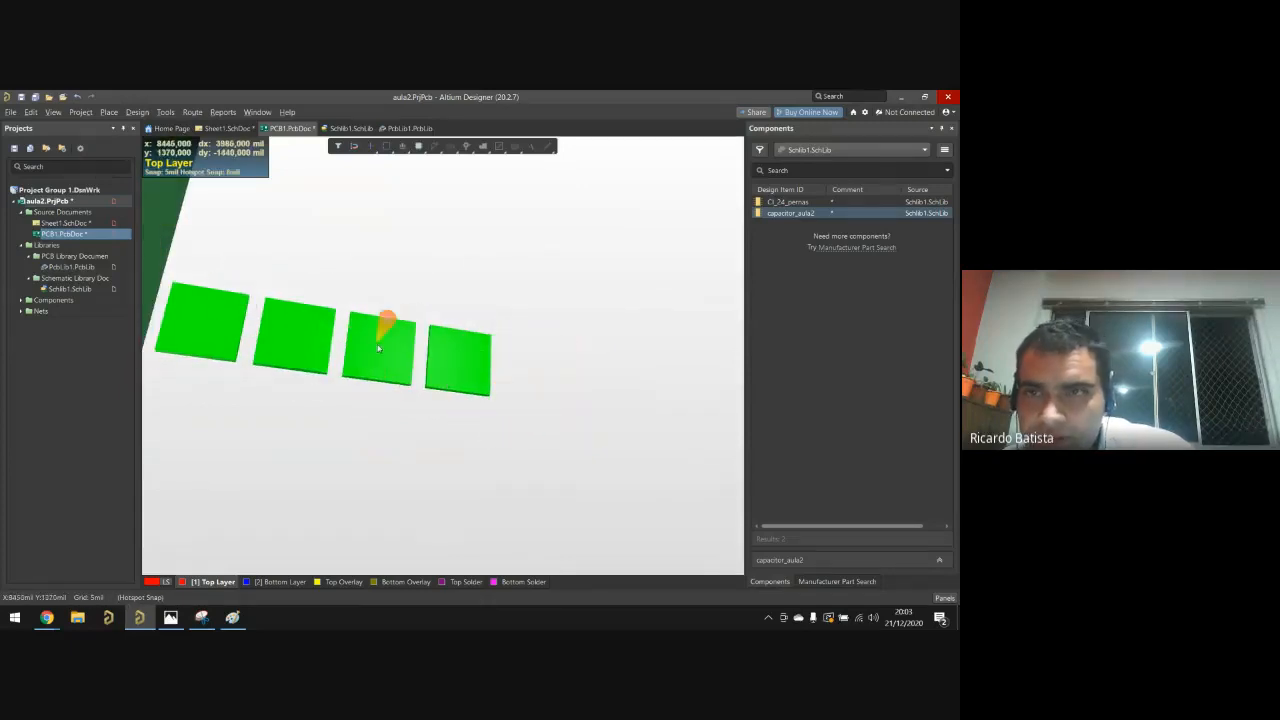
{"action": "scroll", "coordinate": [240, 318], "scroll_direction": "down", "scroll_amount": 1, "text": "ctrl"}
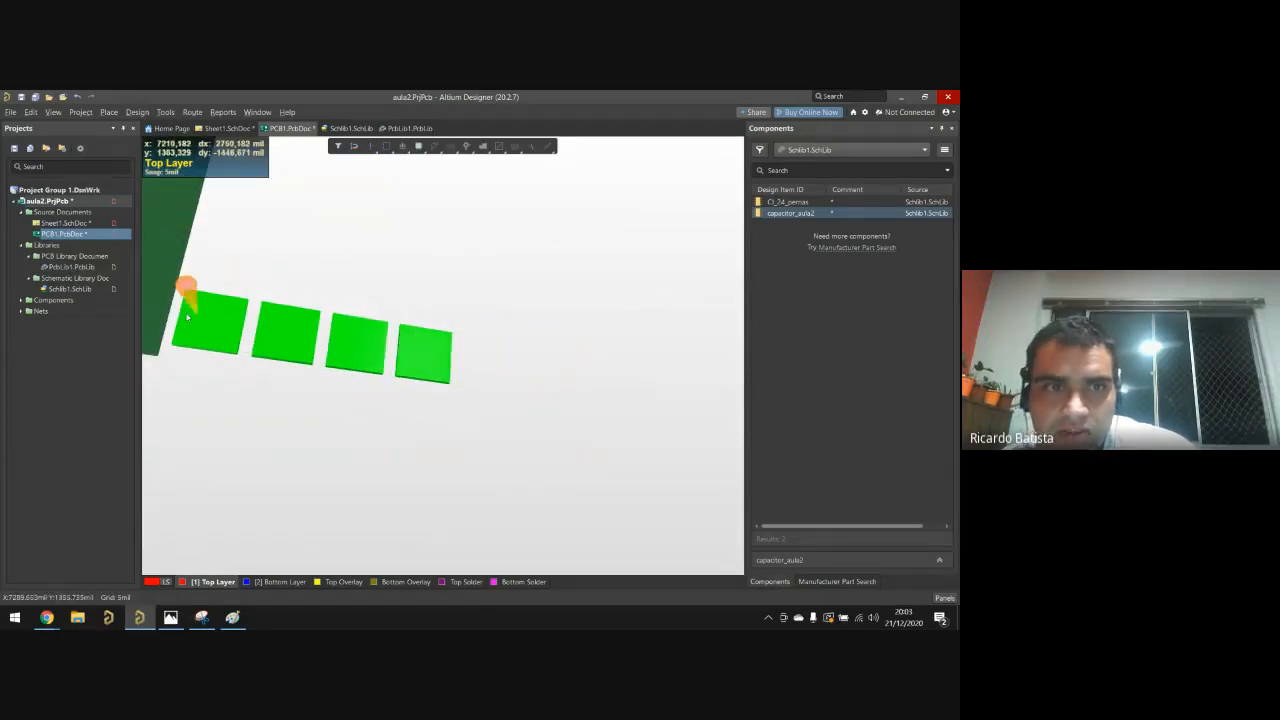
{"action": "scroll", "coordinate": [230, 320], "scroll_direction": "up", "scroll_amount": 3, "text": "ctrl"}
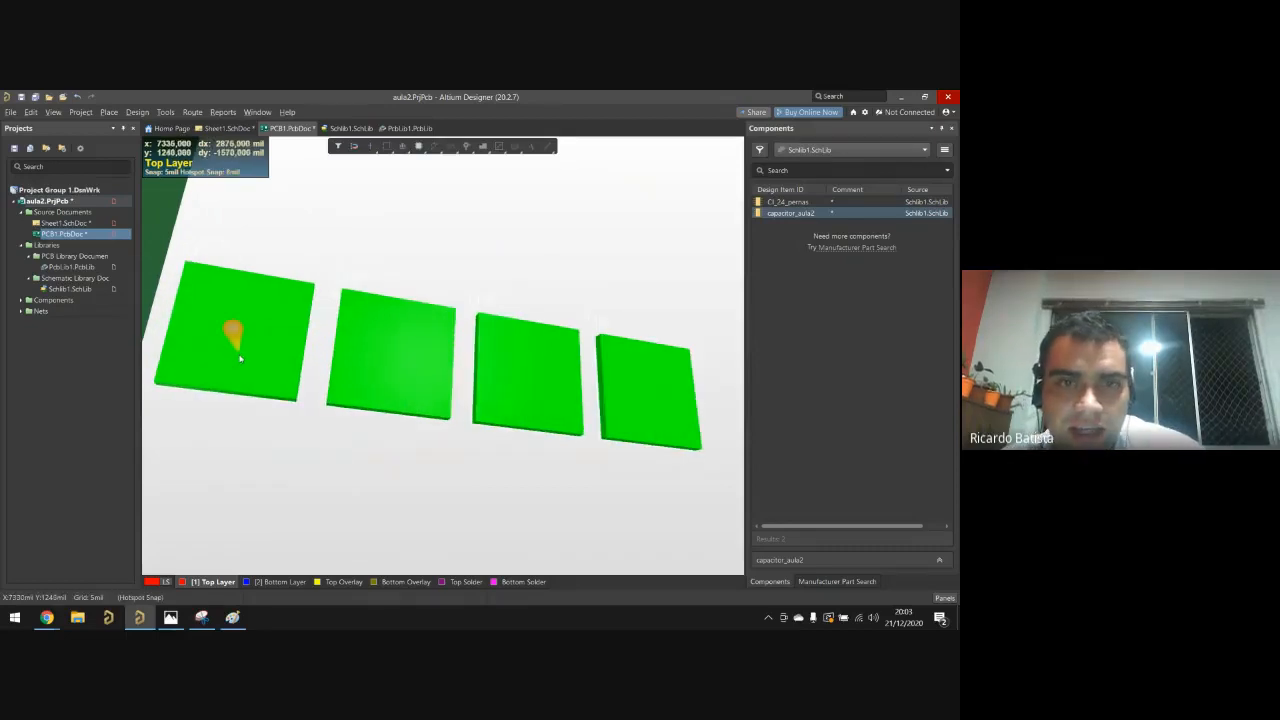
{"action": "scroll", "coordinate": [320, 406], "scroll_direction": "down", "scroll_amount": 2, "text": "ctrl"}
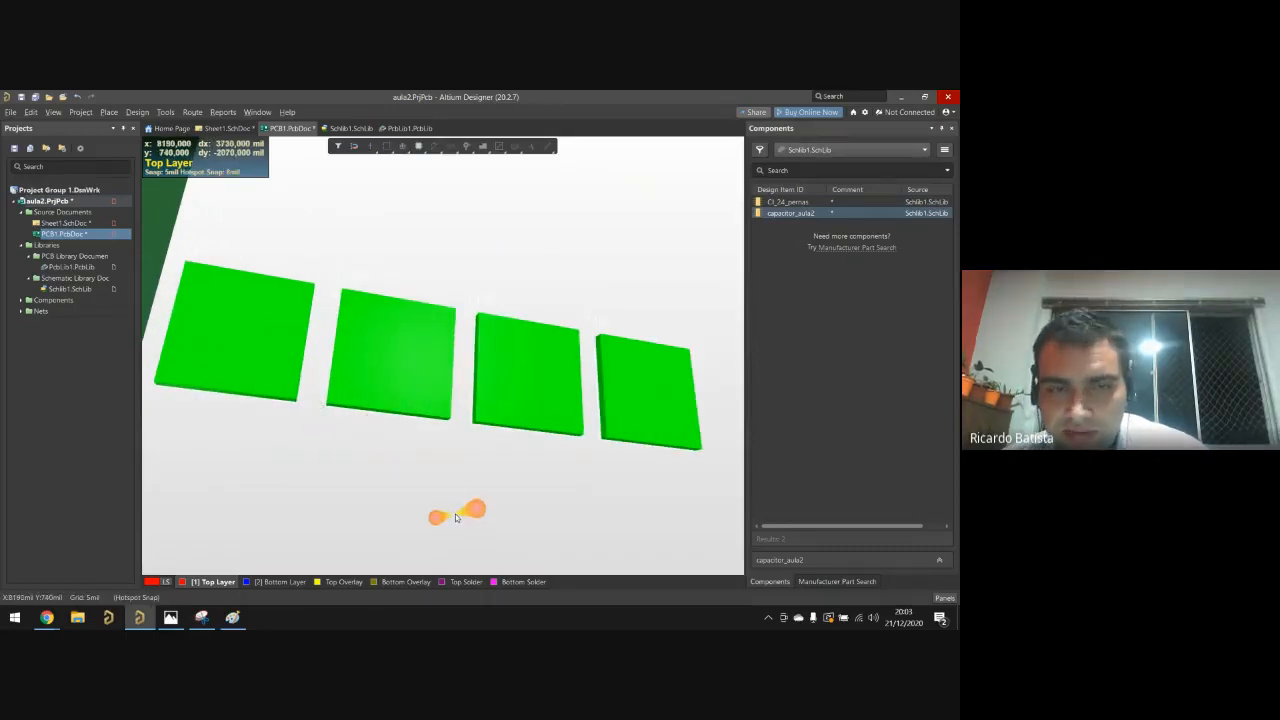
Step: In the 2D layout, move the three U? chips onto the board in a row above FR1 and place U4 below the last one
{"action": "key", "text": "2"}
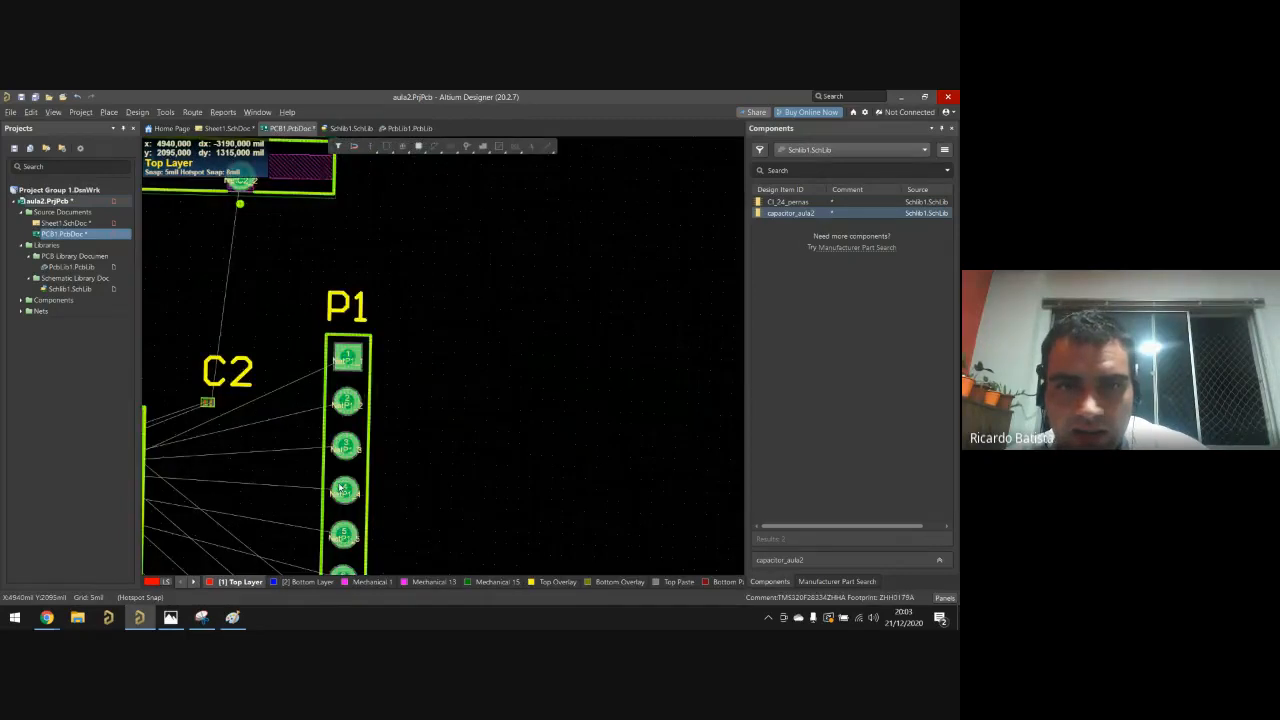
{"action": "scroll", "coordinate": [340, 488], "scroll_direction": "down", "scroll_amount": 5, "text": "ctrl"}
{"action": "left_click_drag", "start_coordinate": [476, 507], "coordinate": [285, 325]}
{"action": "left_click_drag", "start_coordinate": [523, 511], "coordinate": [344, 302]}
{"action": "left_click_drag", "start_coordinate": [566, 510], "coordinate": [387, 328]}
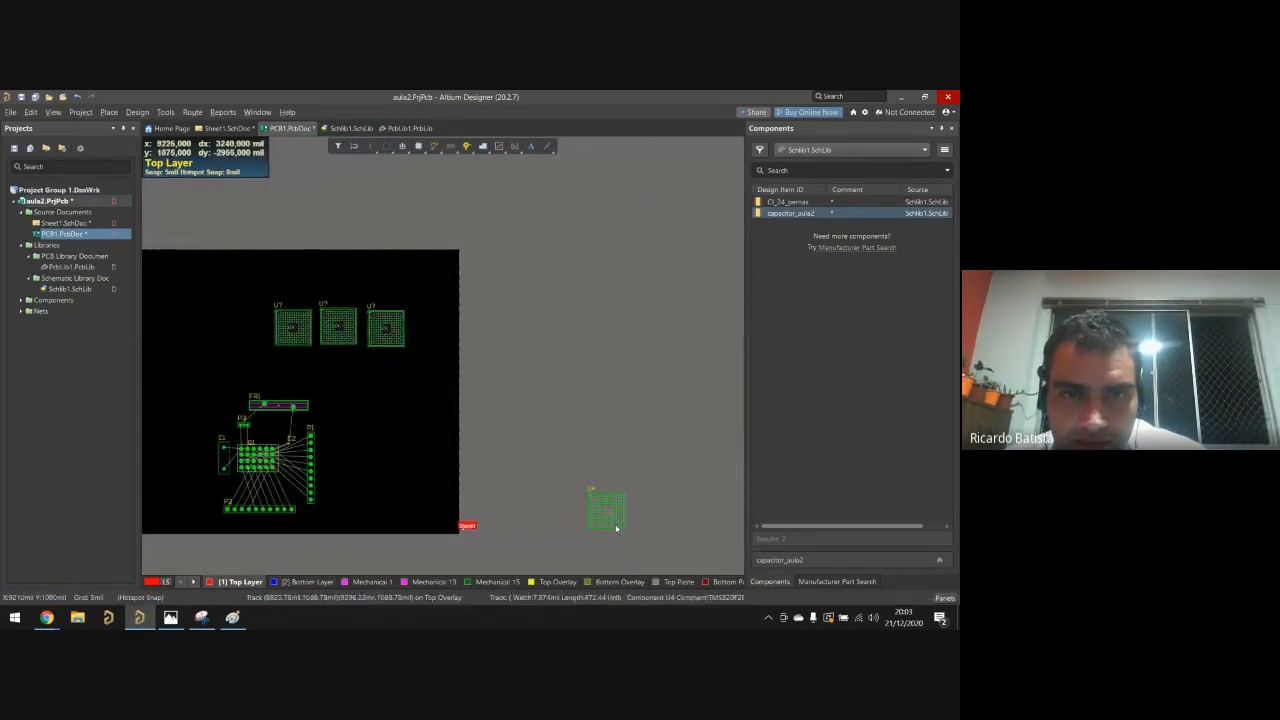
{"action": "left_click_drag", "start_coordinate": [616, 528], "coordinate": [403, 400]}
Step: Examine the U? and U4 chips on the board in 3D, then return to the 2D layout
{"action": "key", "text": "3"}
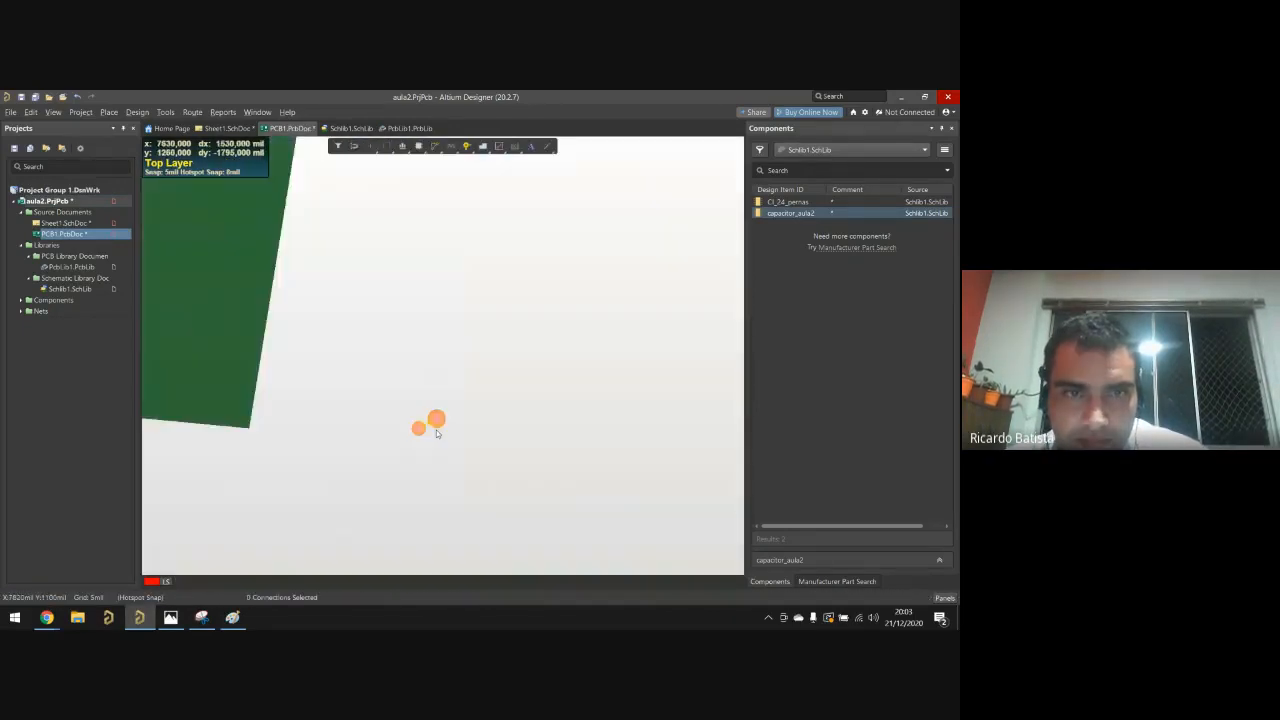
{"action": "middle_click_drag", "start_coordinate": [437, 434], "coordinate": [450, 463]}
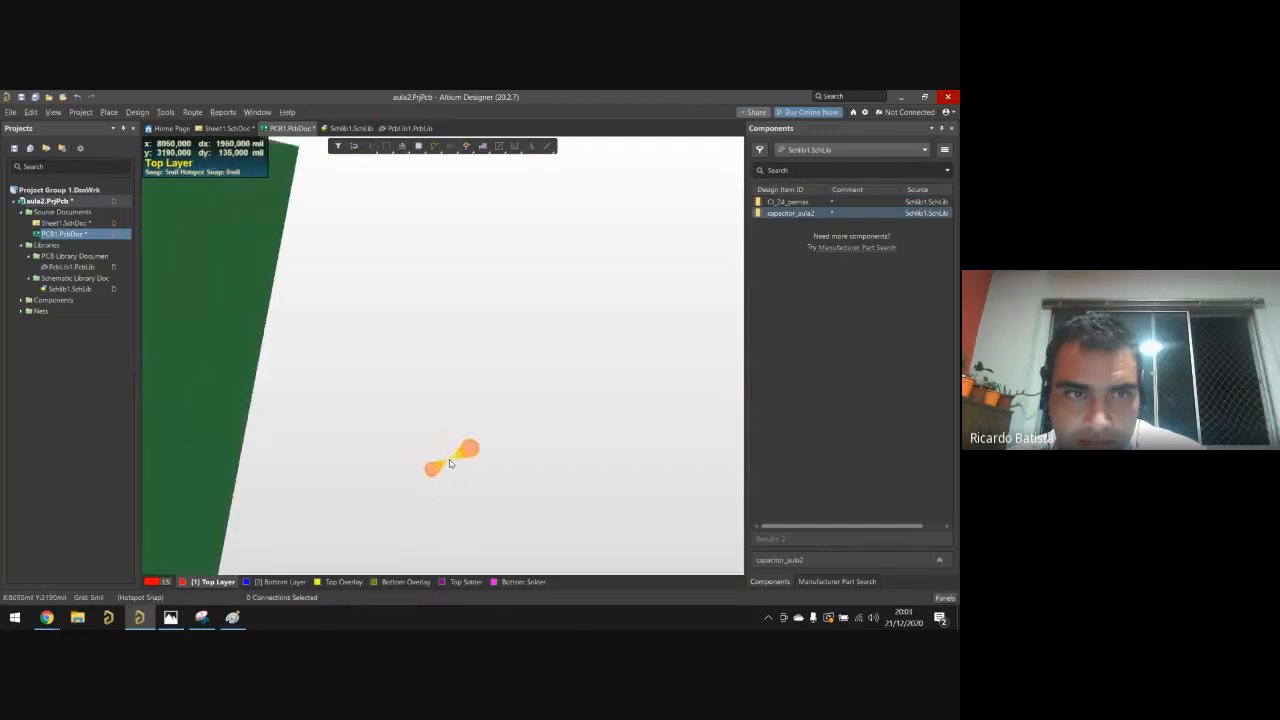
{"action": "scroll", "coordinate": [460, 470], "scroll_direction": "up", "scroll_amount": 6}
{"action": "scroll", "coordinate": [440, 473], "scroll_direction": "down", "scroll_amount": 4}
{"action": "scroll", "coordinate": [400, 459], "scroll_direction": "up", "scroll_amount": 2, "text": "shift"}
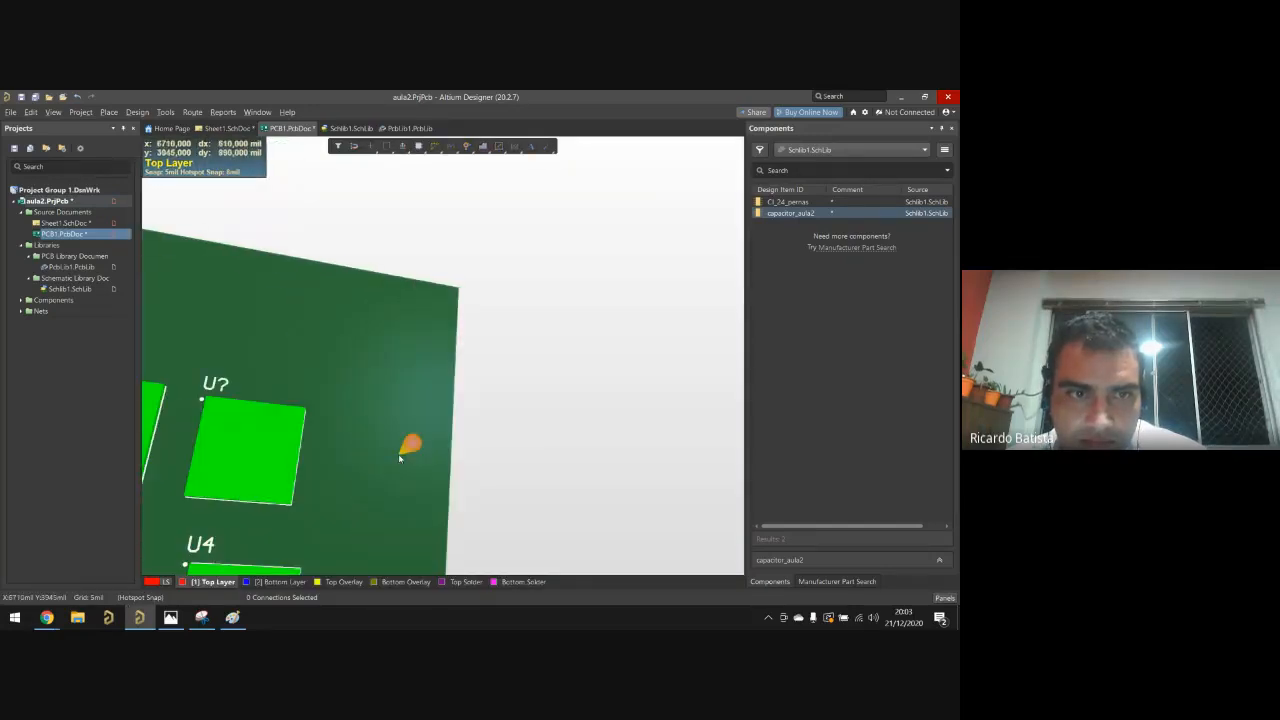
{"action": "scroll", "coordinate": [399, 458], "scroll_direction": "up", "scroll_amount": 3, "text": "shift"}
{"action": "scroll", "coordinate": [292, 462], "scroll_direction": "up", "scroll_amount": 3, "text": "shift"}
{"action": "scroll", "coordinate": [490, 463], "scroll_direction": "up", "scroll_amount": 2, "text": "ctrl"}
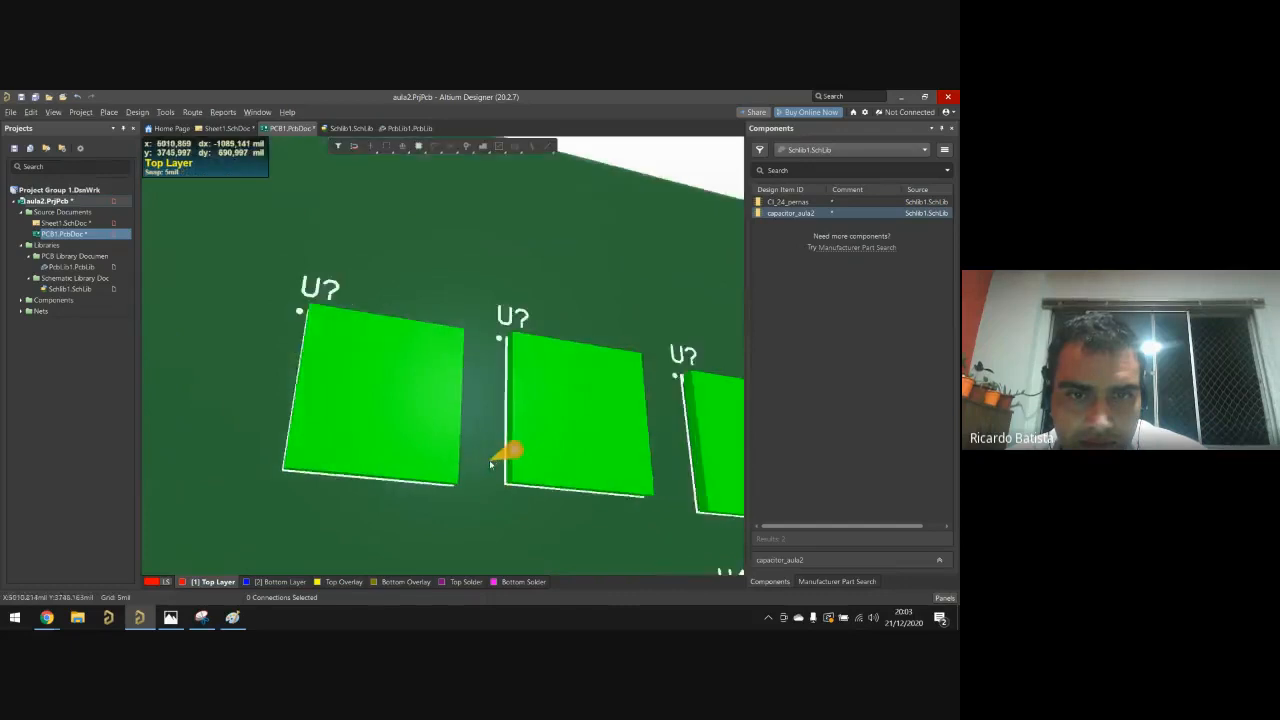
{"action": "scroll", "coordinate": [495, 463], "scroll_direction": "up", "scroll_amount": 3, "text": "ctrl"}
{"action": "scroll", "coordinate": [500, 463], "scroll_direction": "down", "scroll_amount": 3, "text": "ctrl"}
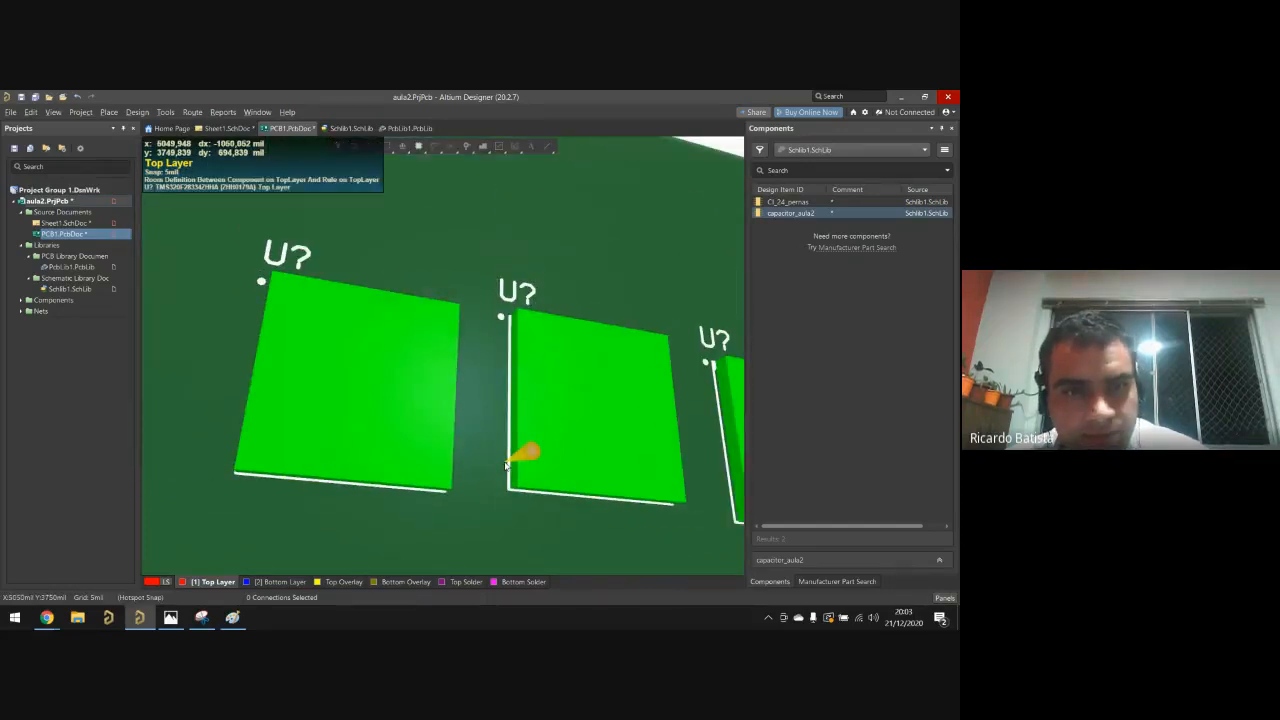
{"action": "key", "text": "2"}
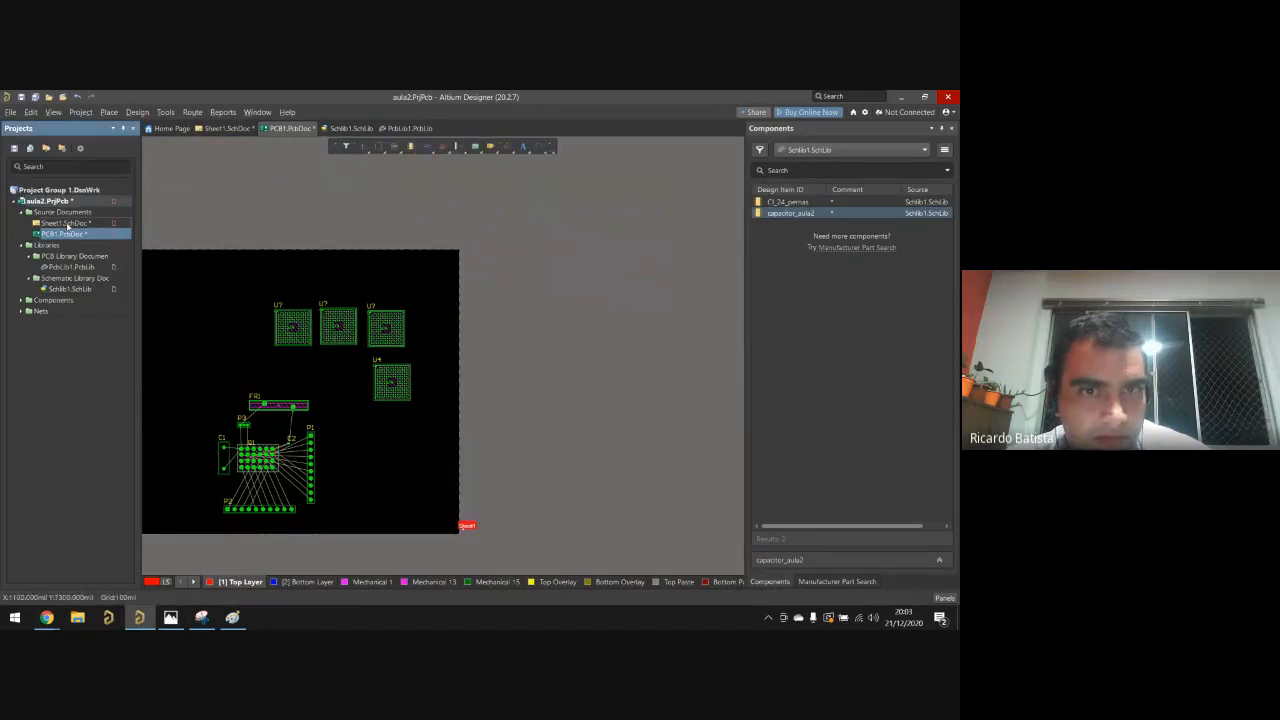
Step: Return to Sheet1.SchDoc and review the whole schematic with the four microcontroller parts
{"action": "left_click", "coordinate": [67, 224]}
{"action": "scroll", "coordinate": [464, 327], "scroll_direction": "down", "scroll_amount": 2, "text": "ctrl"}
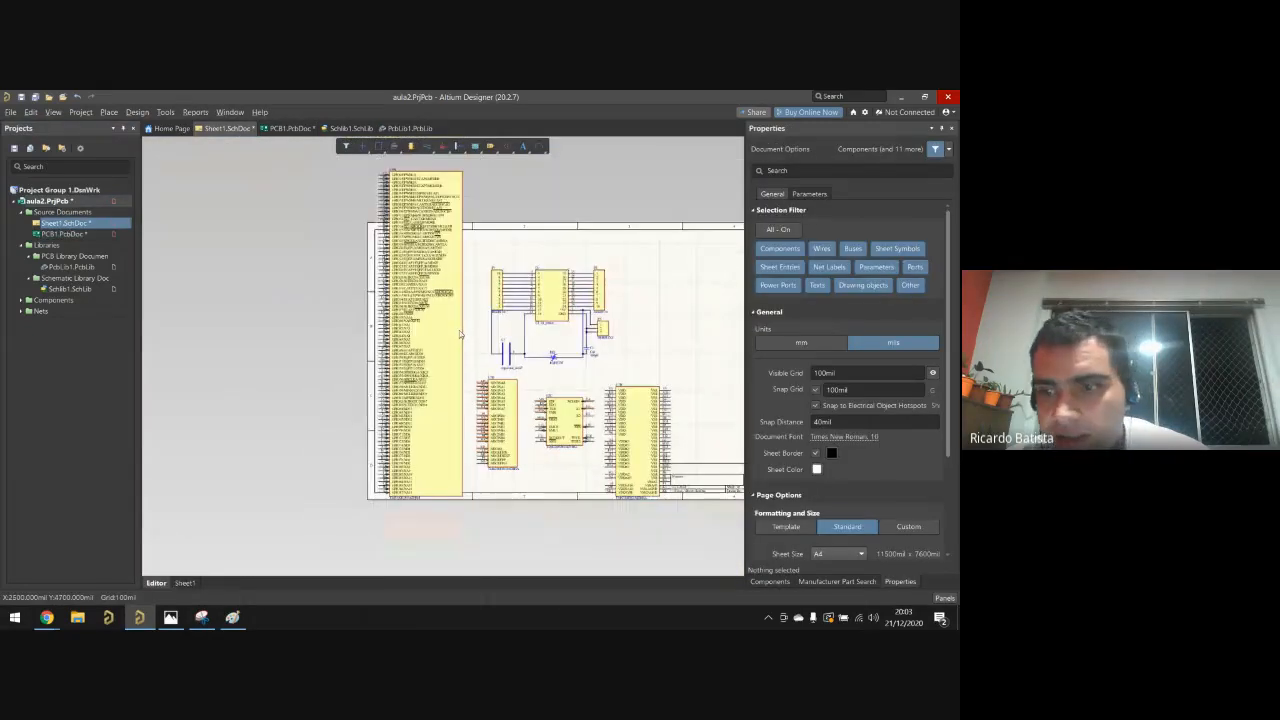
{"action": "scroll", "coordinate": [586, 450], "scroll_direction": "down", "scroll_amount": 1, "text": "ctrl"}
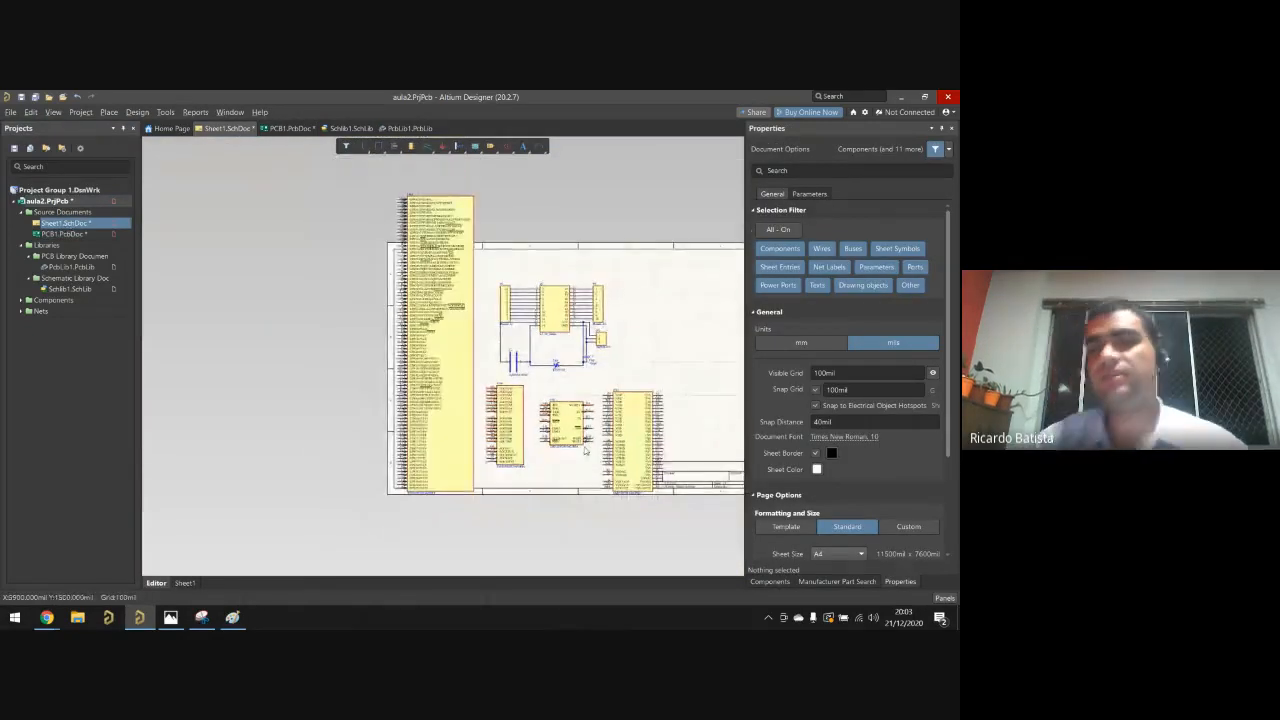
{"action": "scroll", "coordinate": [560, 440], "scroll_direction": "down", "scroll_amount": 2, "text": "ctrl"}
{"action": "scroll", "coordinate": [544, 446], "scroll_direction": "up", "scroll_amount": 1, "text": "ctrl"}
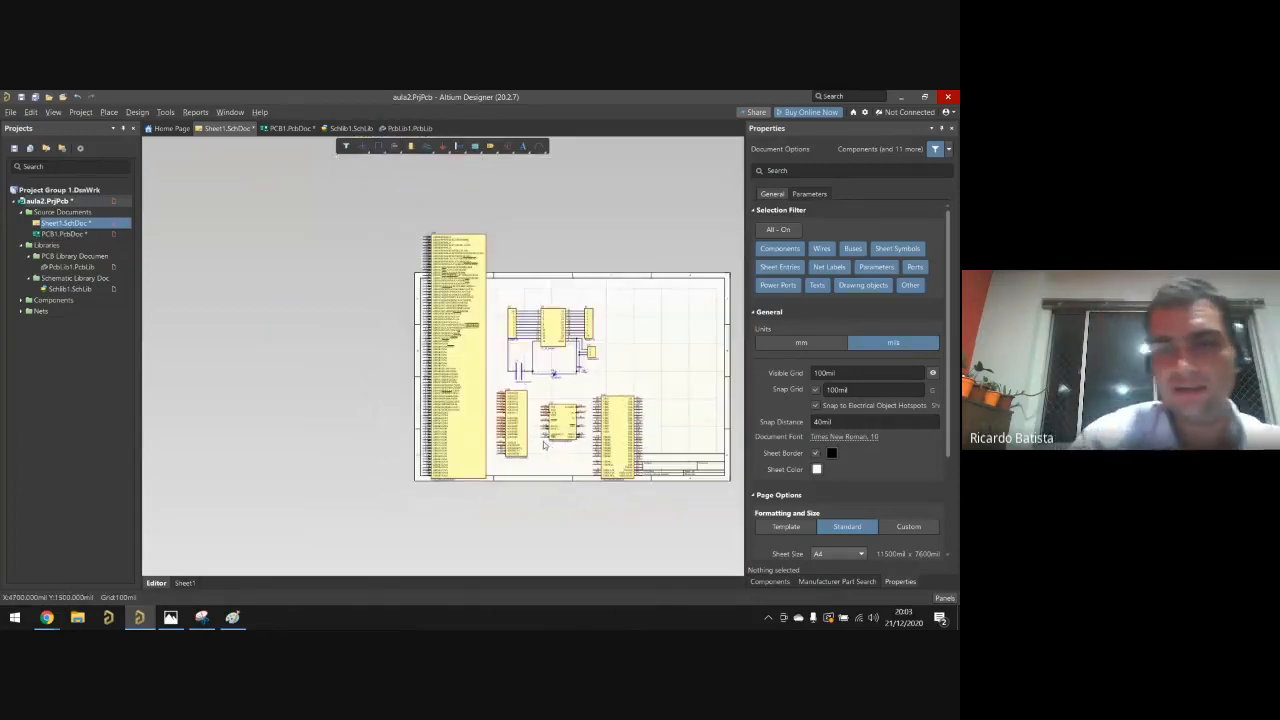
{"action": "scroll", "coordinate": [553, 445], "scroll_direction": "up", "scroll_amount": 1, "text": "ctrl"}
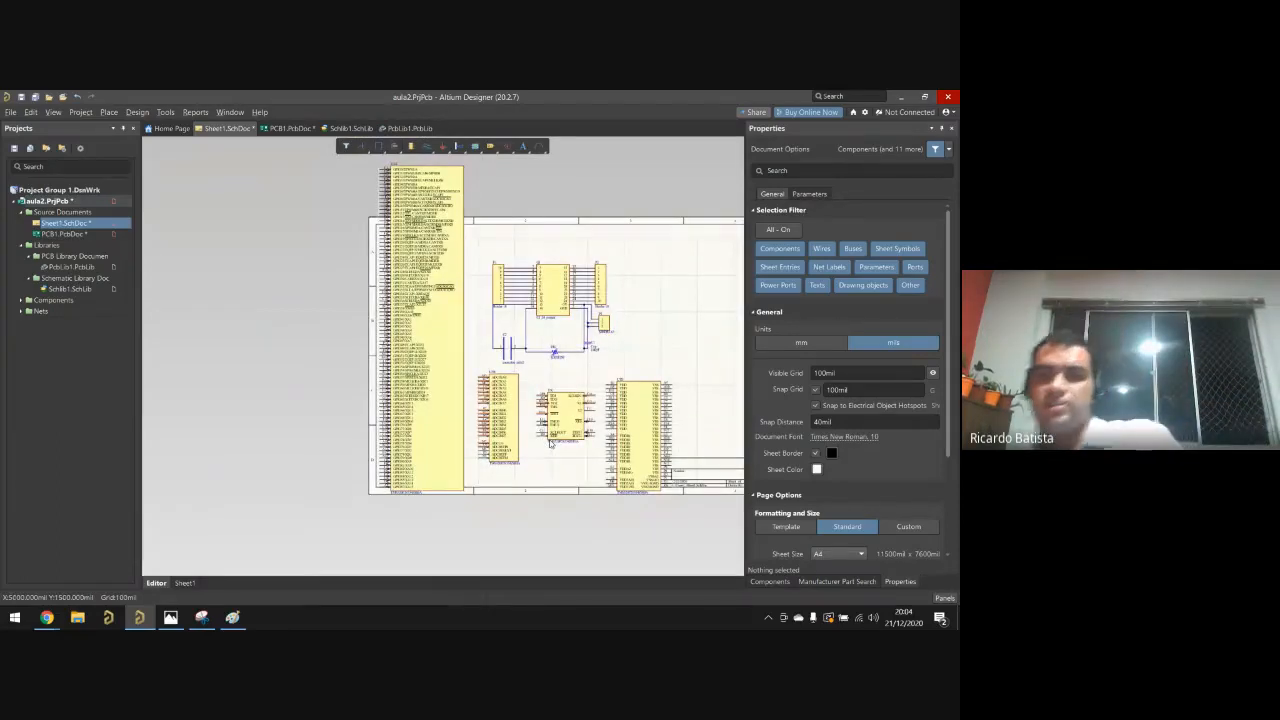
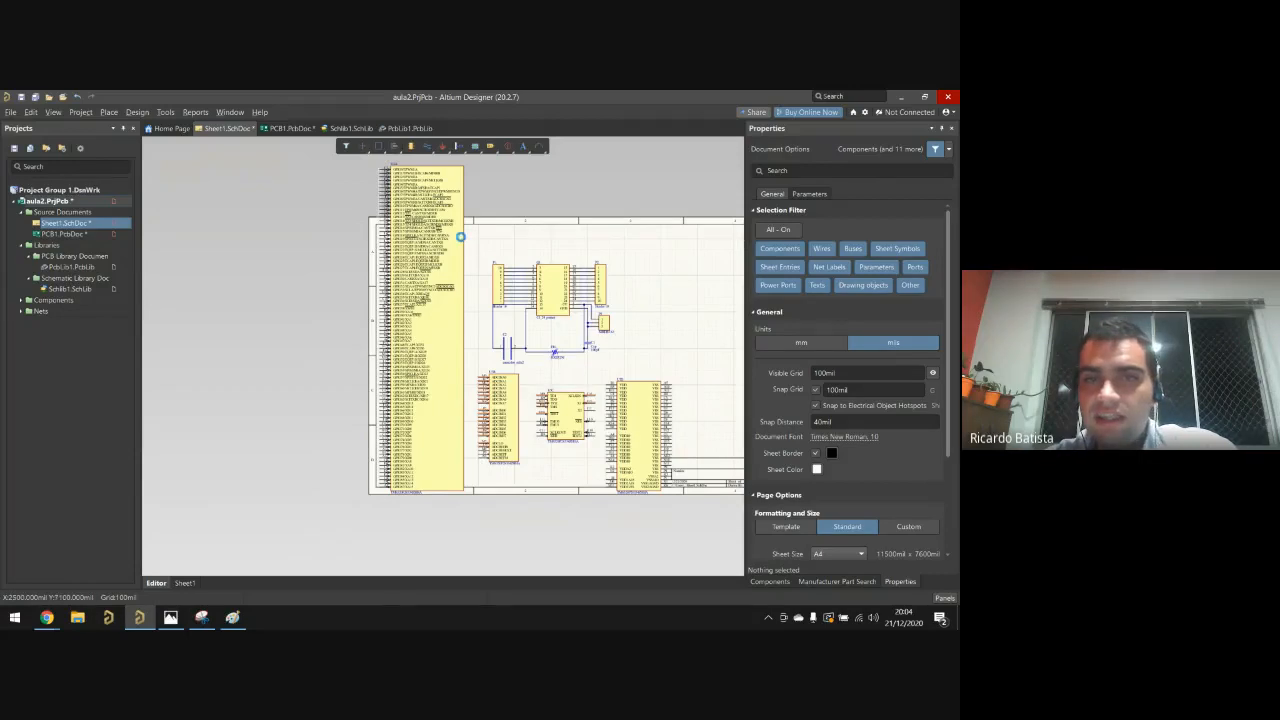
Step: Delete the four TMS320F28334ZHHA microcontroller parts from the schematic, keeping the original circuit
{"action": "left_click", "coordinate": [460, 236]}
{"action": "key", "text": "Delete"}
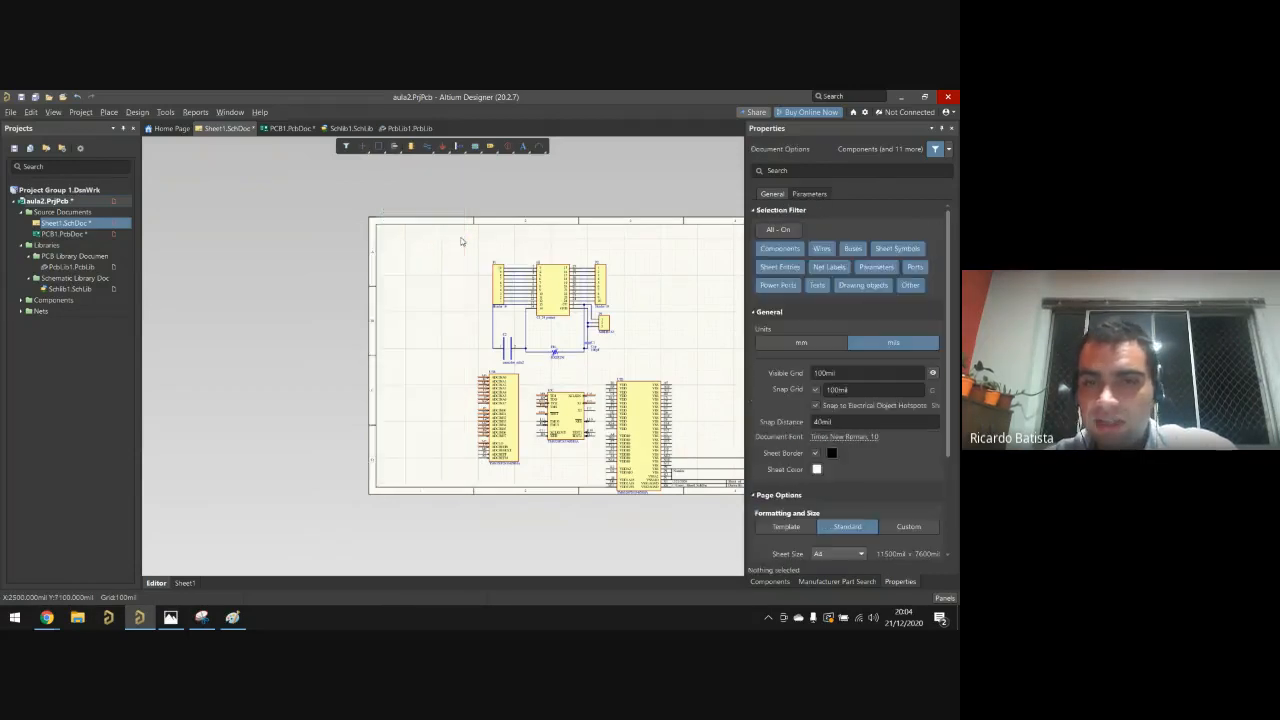
{"action": "left_click", "coordinate": [503, 418]}
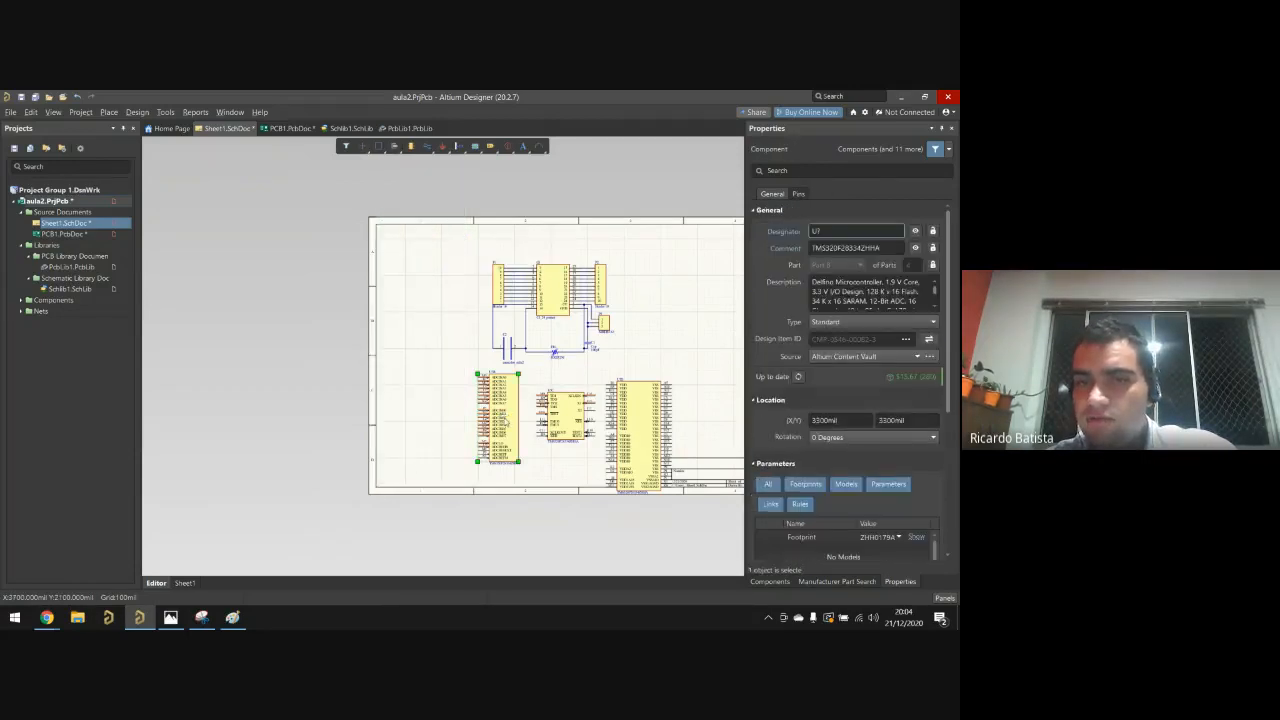
{"action": "key", "text": "Delete"}
{"action": "left_click", "coordinate": [575, 413]}
{"action": "key", "text": "Delete"}
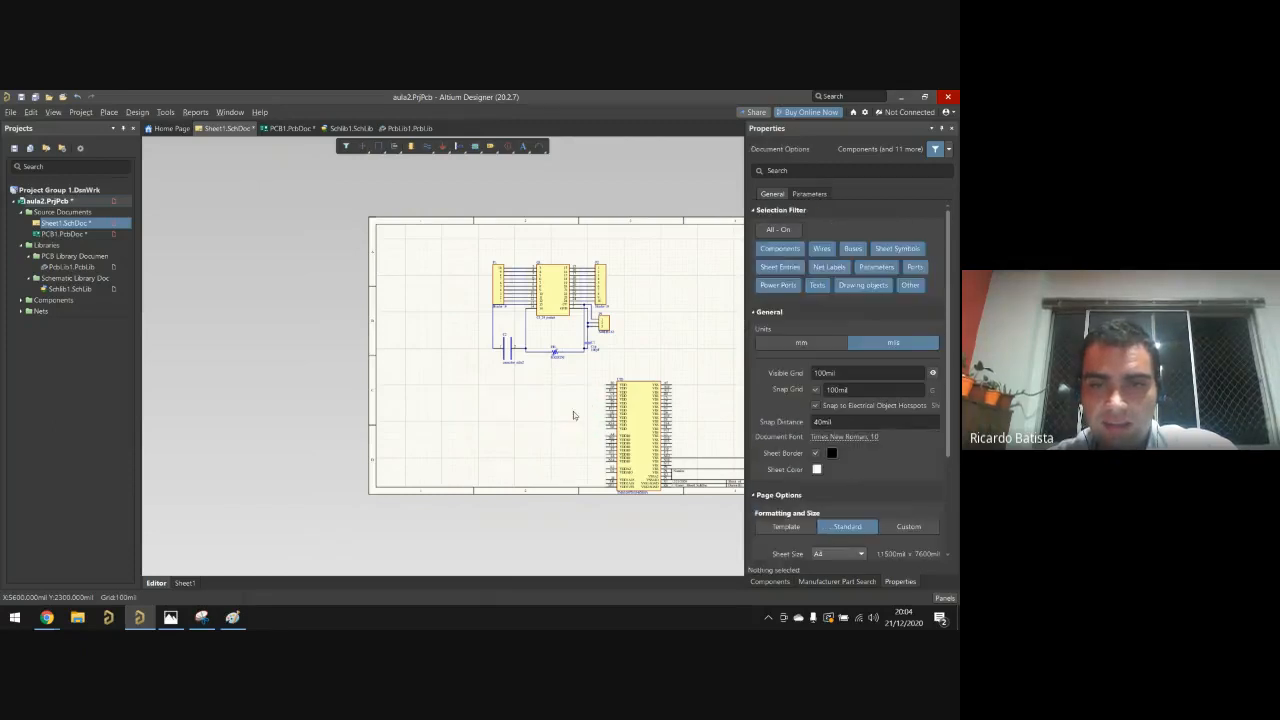
{"action": "left_click", "coordinate": [623, 409]}
{"action": "key", "text": "Delete"}
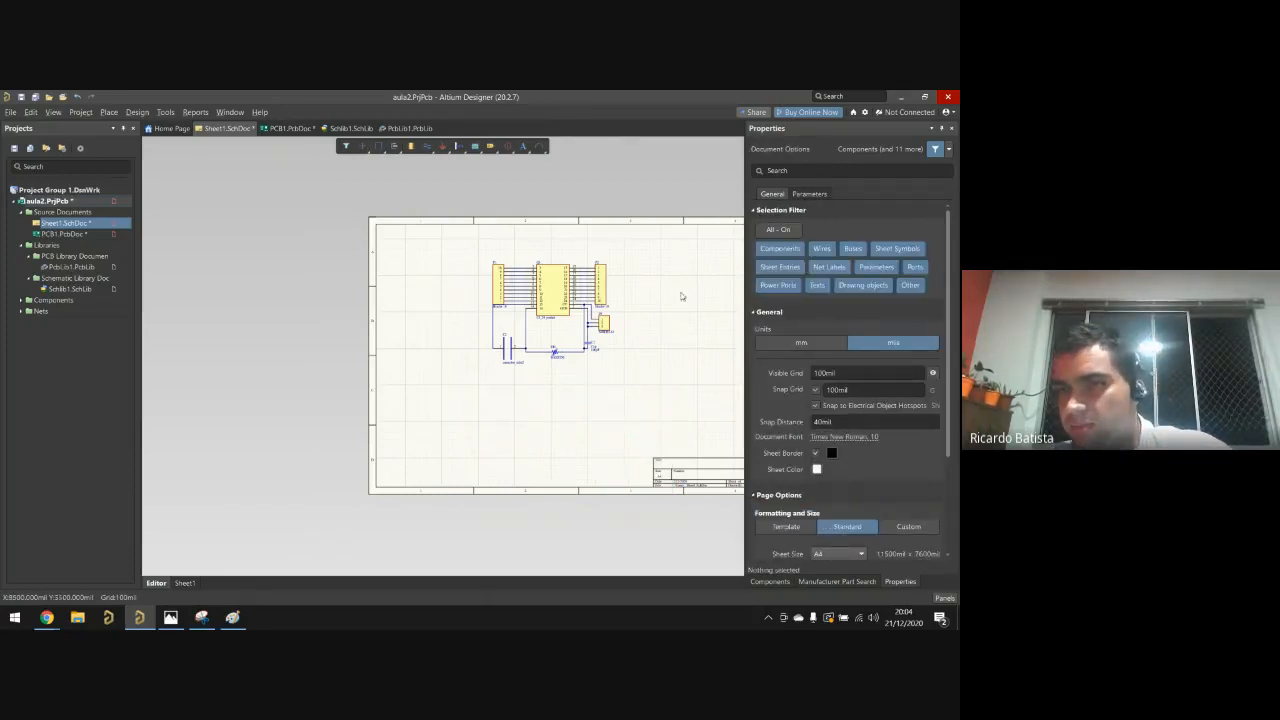
Step: Start placing a new part on the schematic and open the Manufacturer Part Search categories
{"action": "scroll", "coordinate": [676, 330], "scroll_direction": "up", "scroll_amount": 1, "text": "ctrl"}
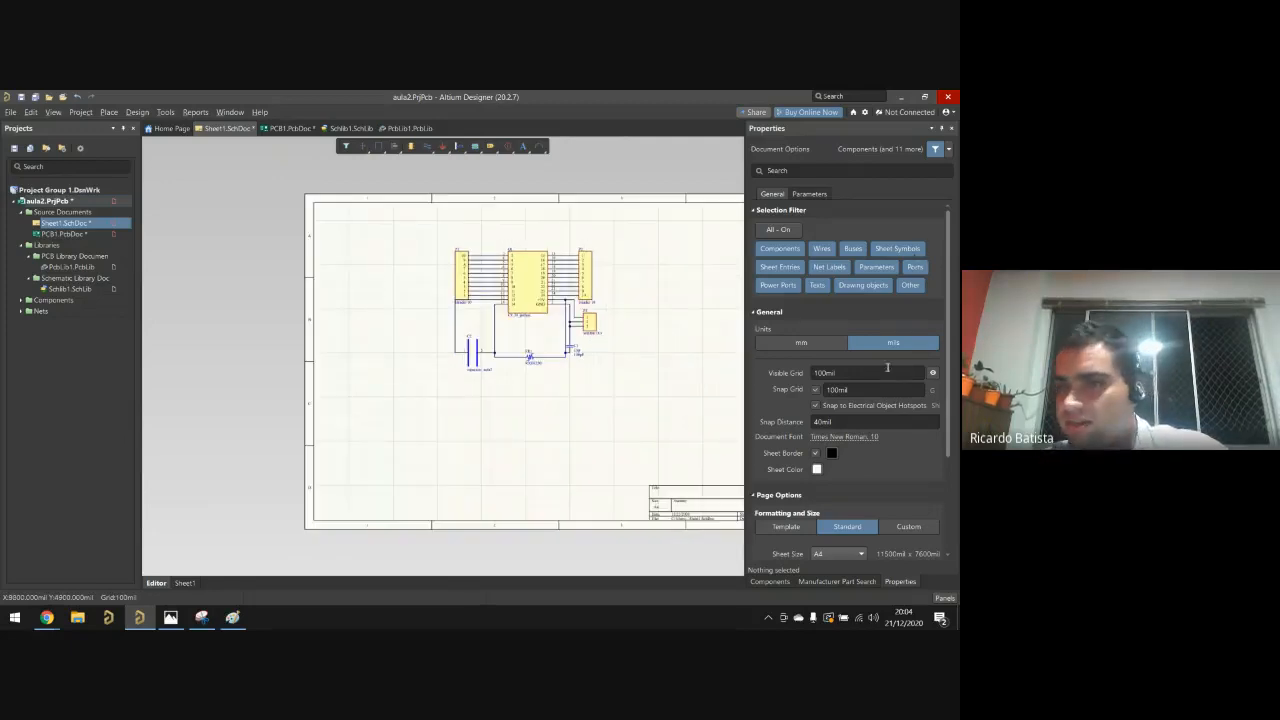
{"action": "right_click", "coordinate": [680, 253]}
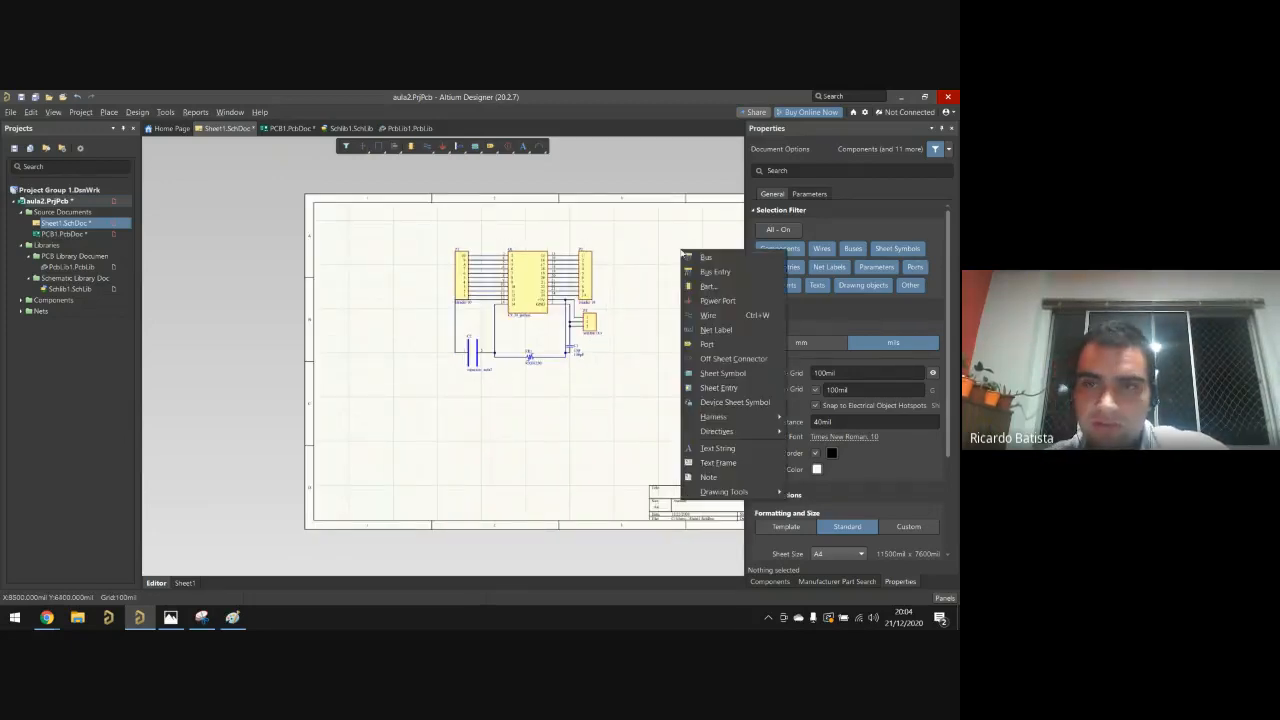
{"action": "left_click", "coordinate": [702, 285]}
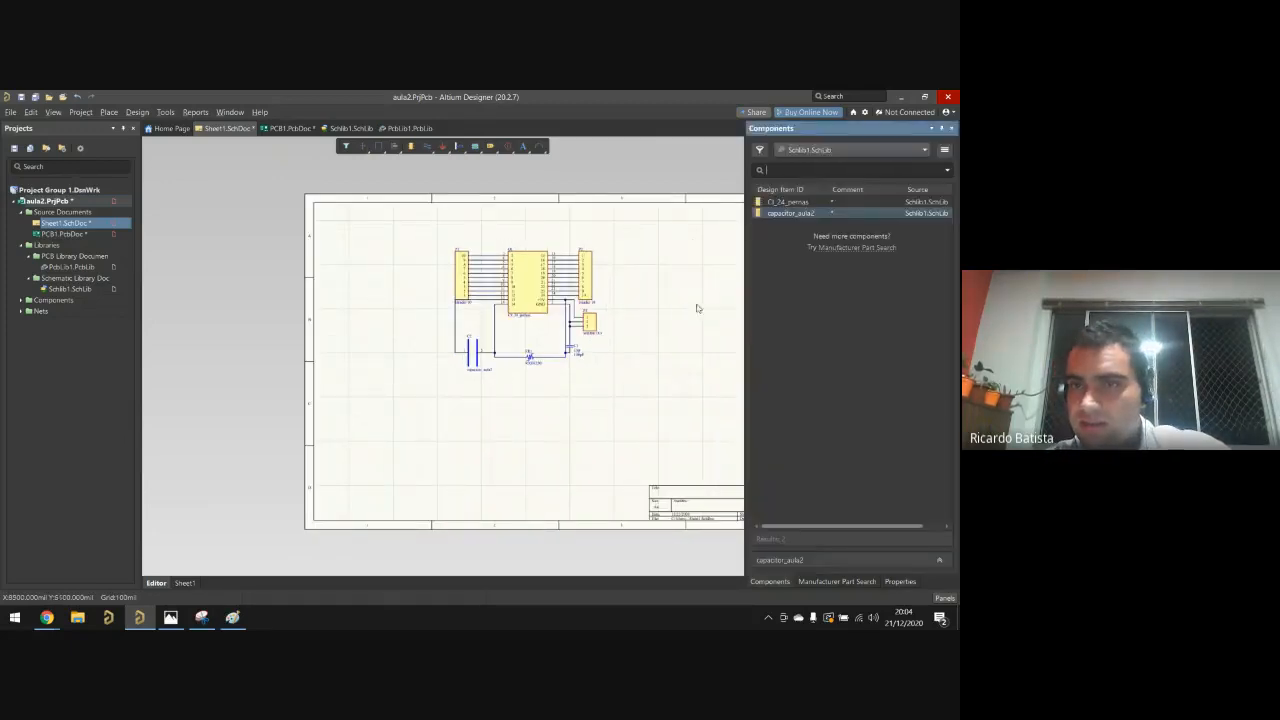
{"action": "left_click", "coordinate": [857, 248]}
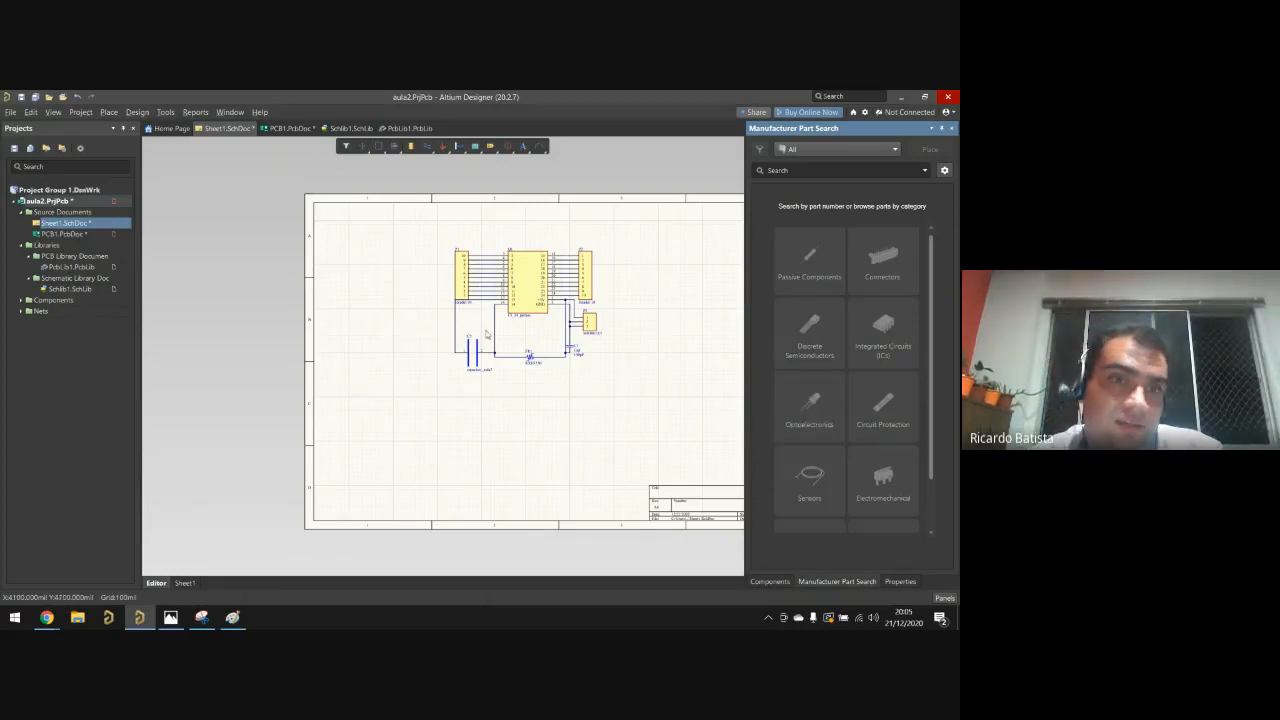
{"action": "right_click", "coordinate": [73, 201]}
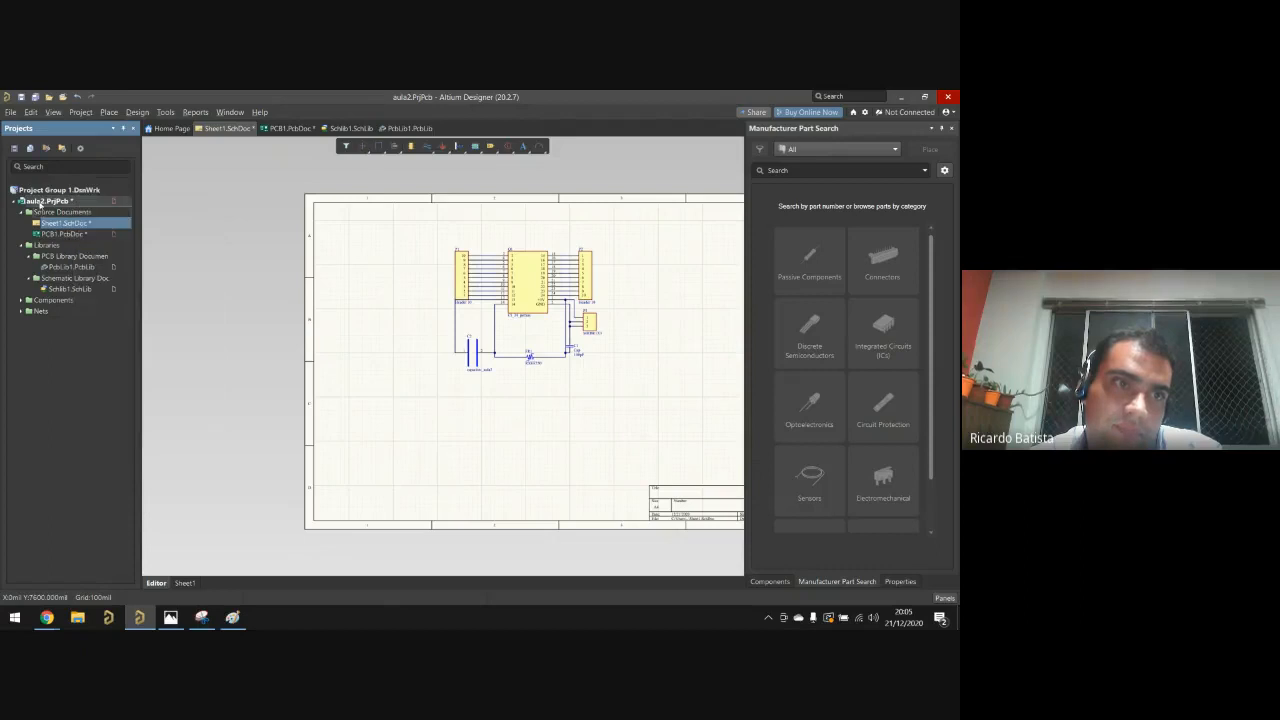
{"action": "left_click", "coordinate": [40, 205]}
{"action": "right_click", "coordinate": [42, 204]}
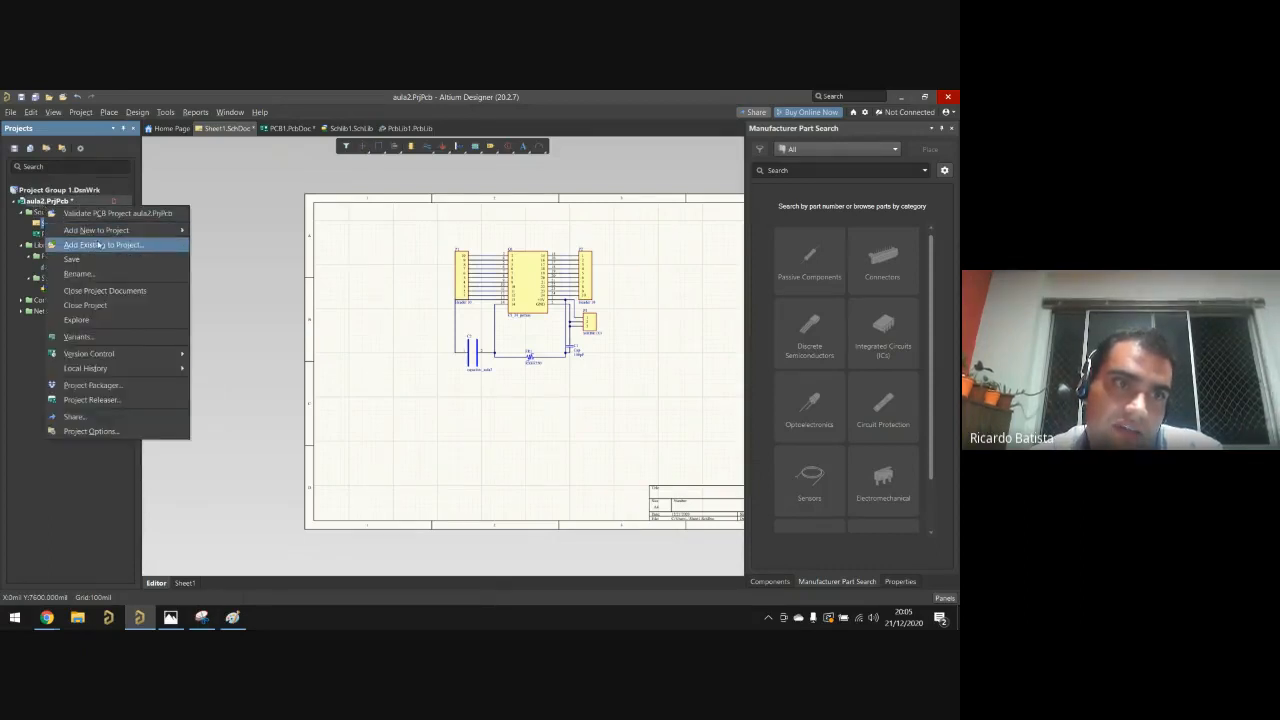
{"action": "left_click", "coordinate": [101, 245]}
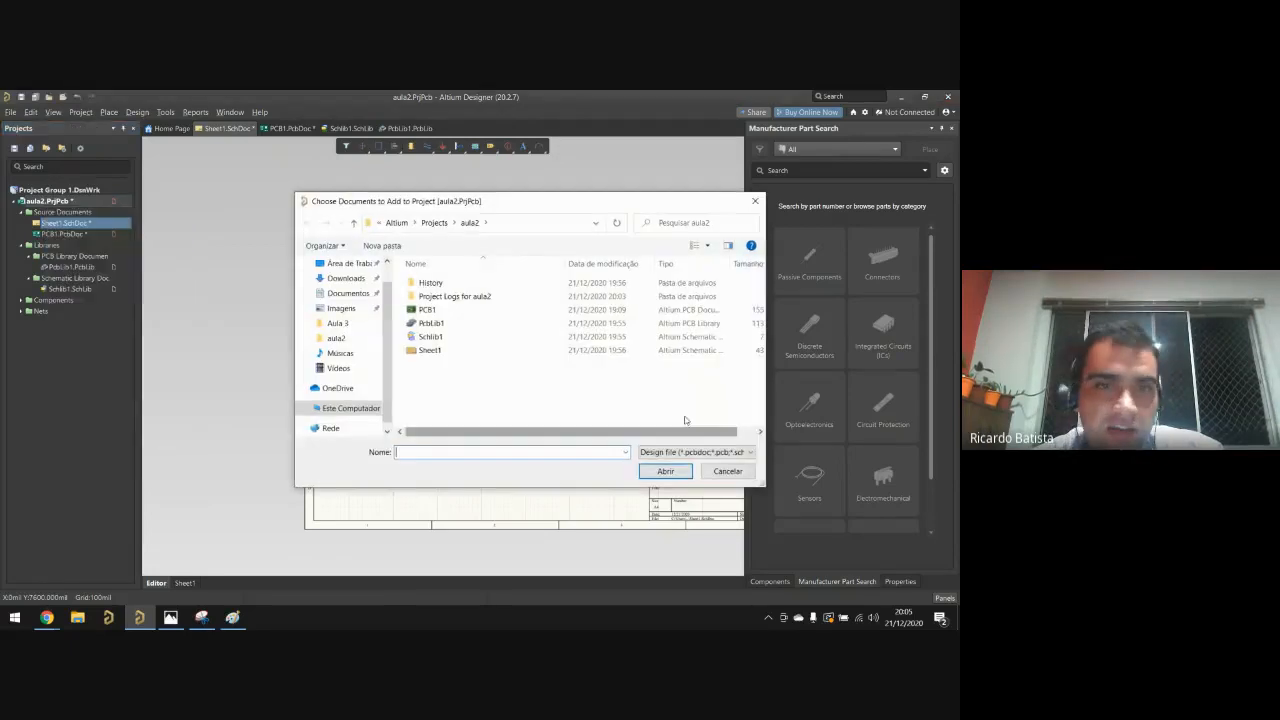
{"action": "left_click", "coordinate": [727, 471]}
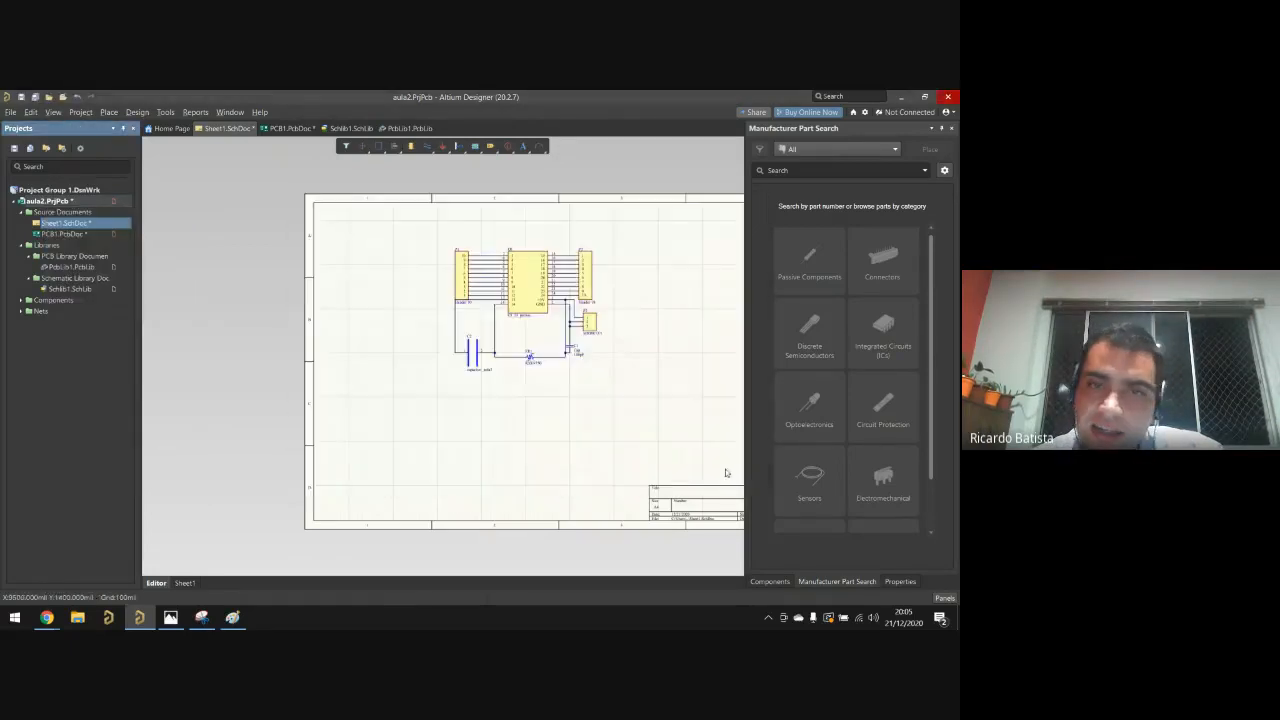
Step: Browse the Integrated Circuits (ICs) category and place one AP7365-30YG-13 regulator below the existing circuit on the schematic
{"action": "left_click", "coordinate": [880, 350]}
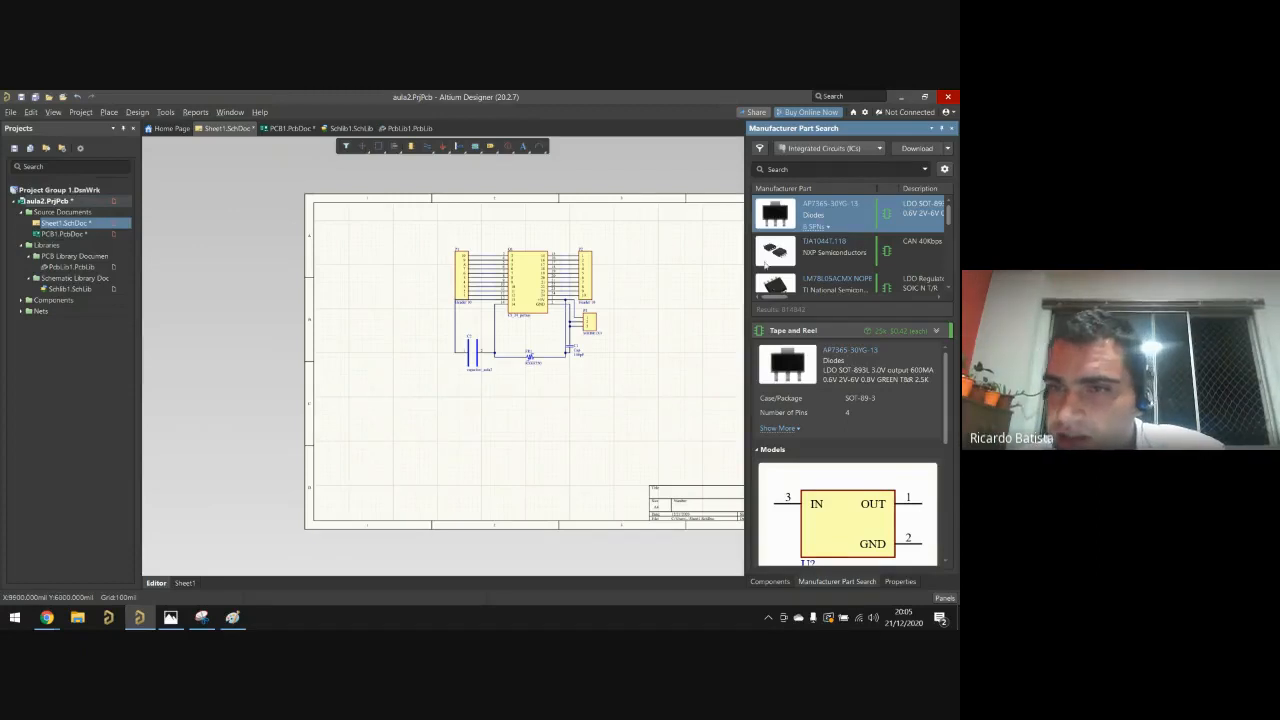
{"action": "right_click", "coordinate": [789, 215]}
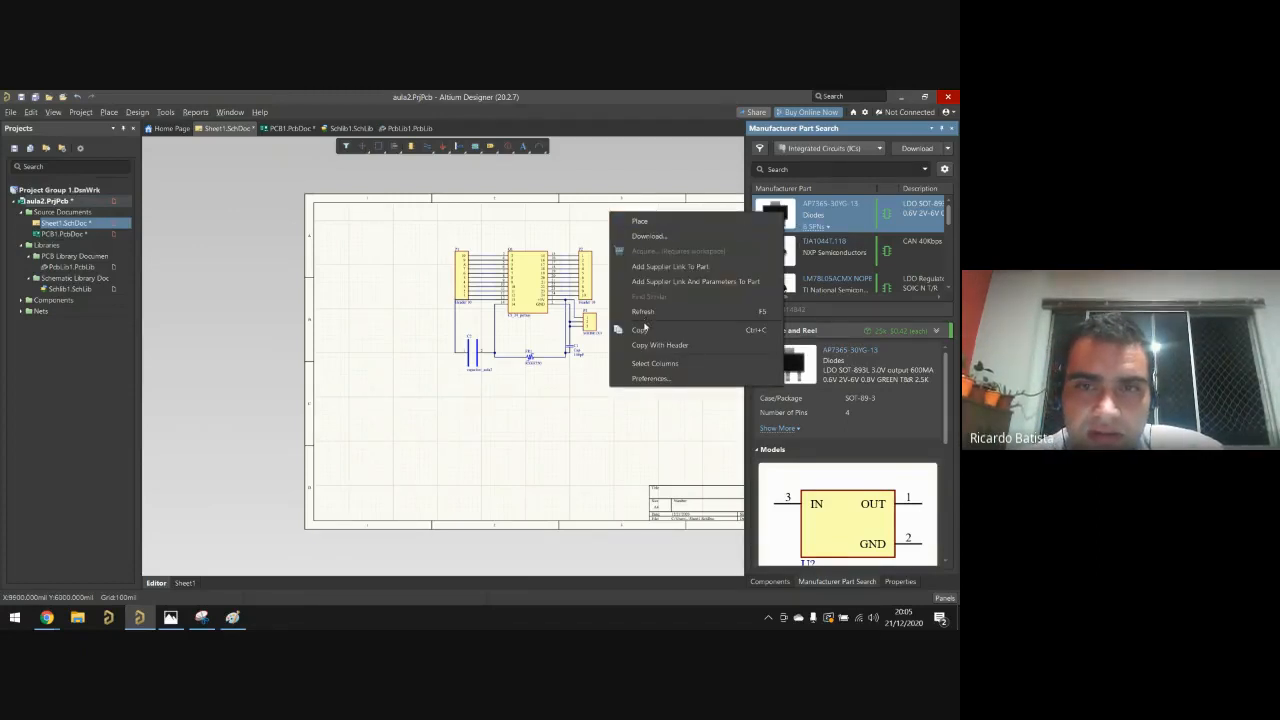
{"action": "left_click", "coordinate": [640, 221]}
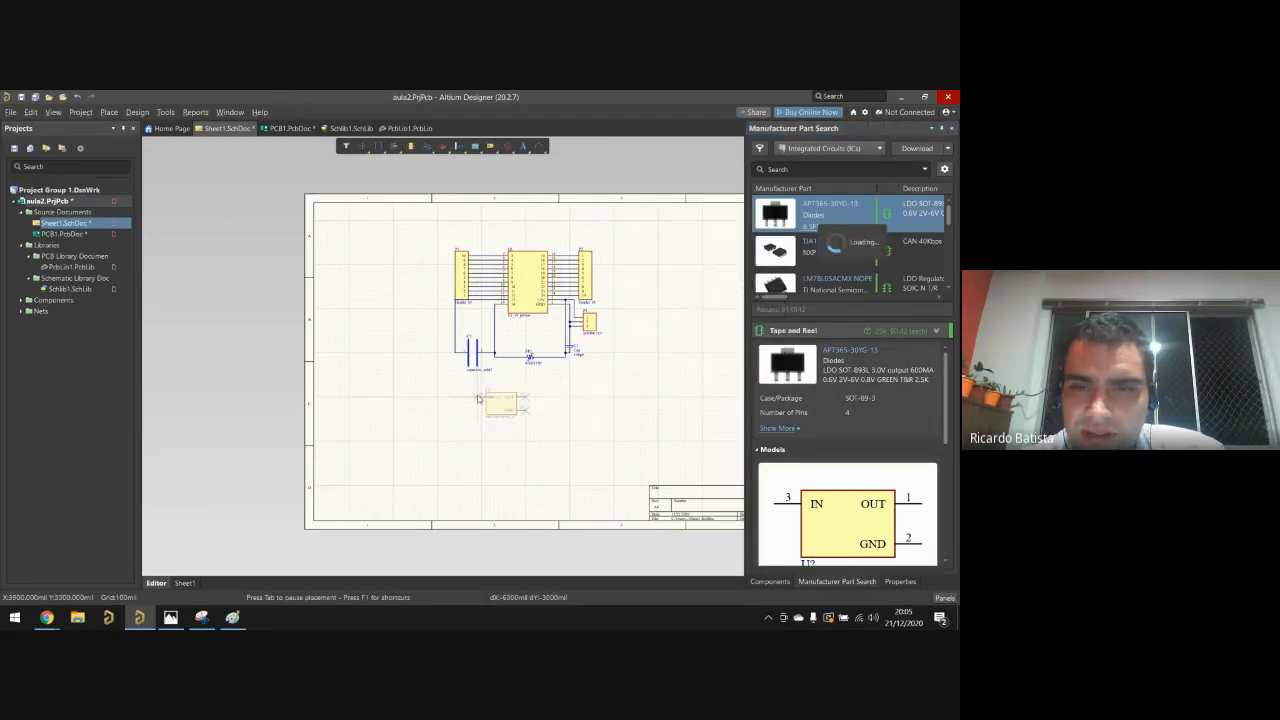
{"action": "left_click", "coordinate": [496, 418]}
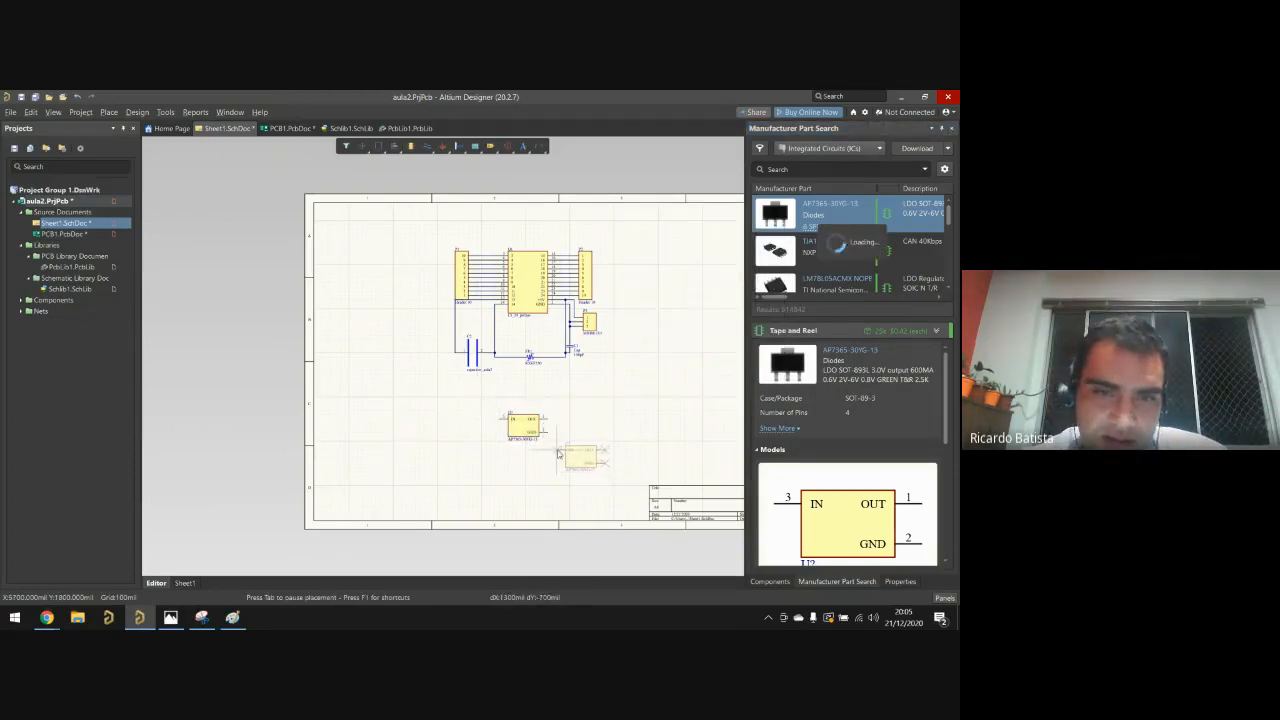
{"action": "scroll", "coordinate": [530, 428], "scroll_direction": "up", "scroll_amount": 2, "text": "ctrl"}
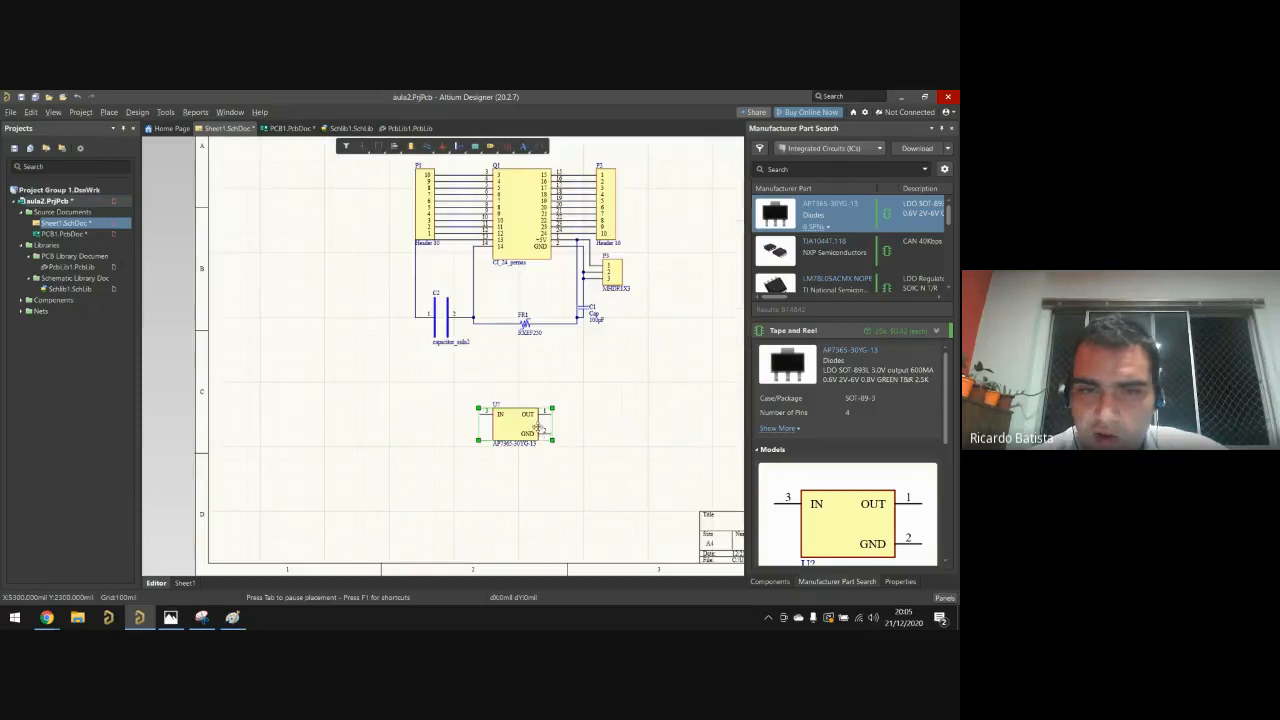
Step: Update PCB1.PcbDoc from the schematic, creating component links automatically and executing the engineering changes
{"action": "left_click", "coordinate": [137, 112]}
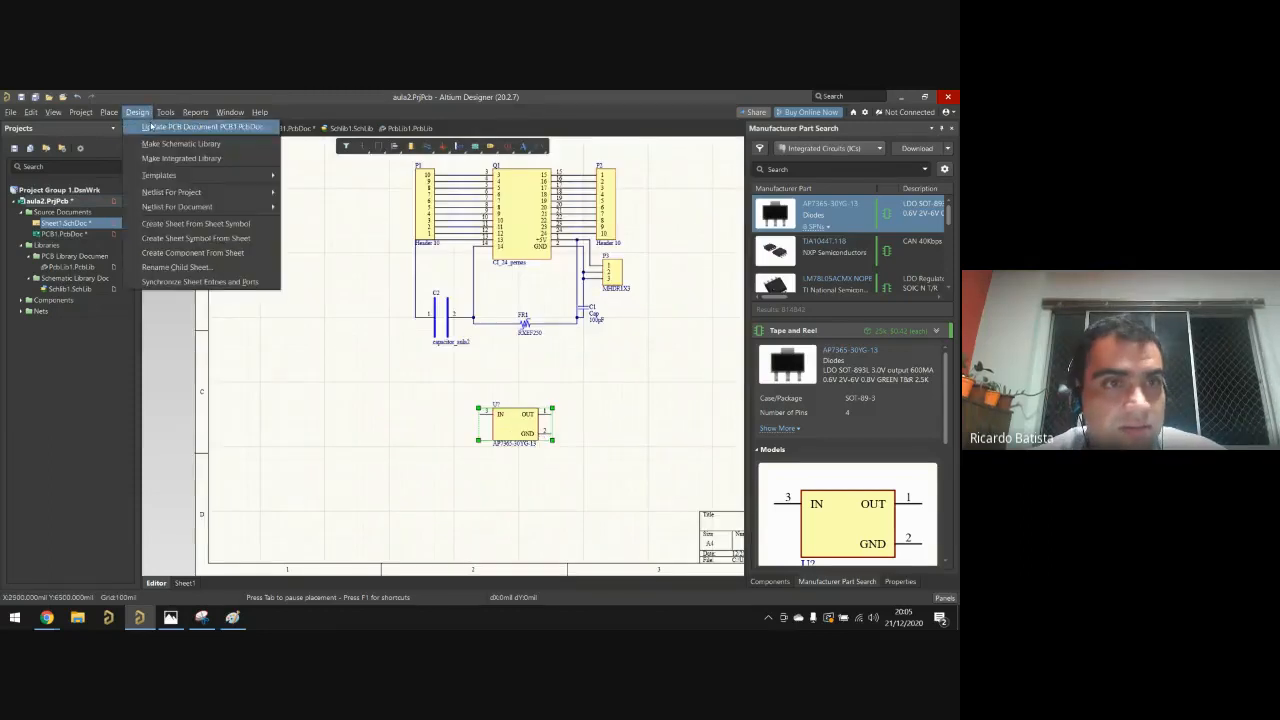
{"action": "left_click", "coordinate": [195, 127]}
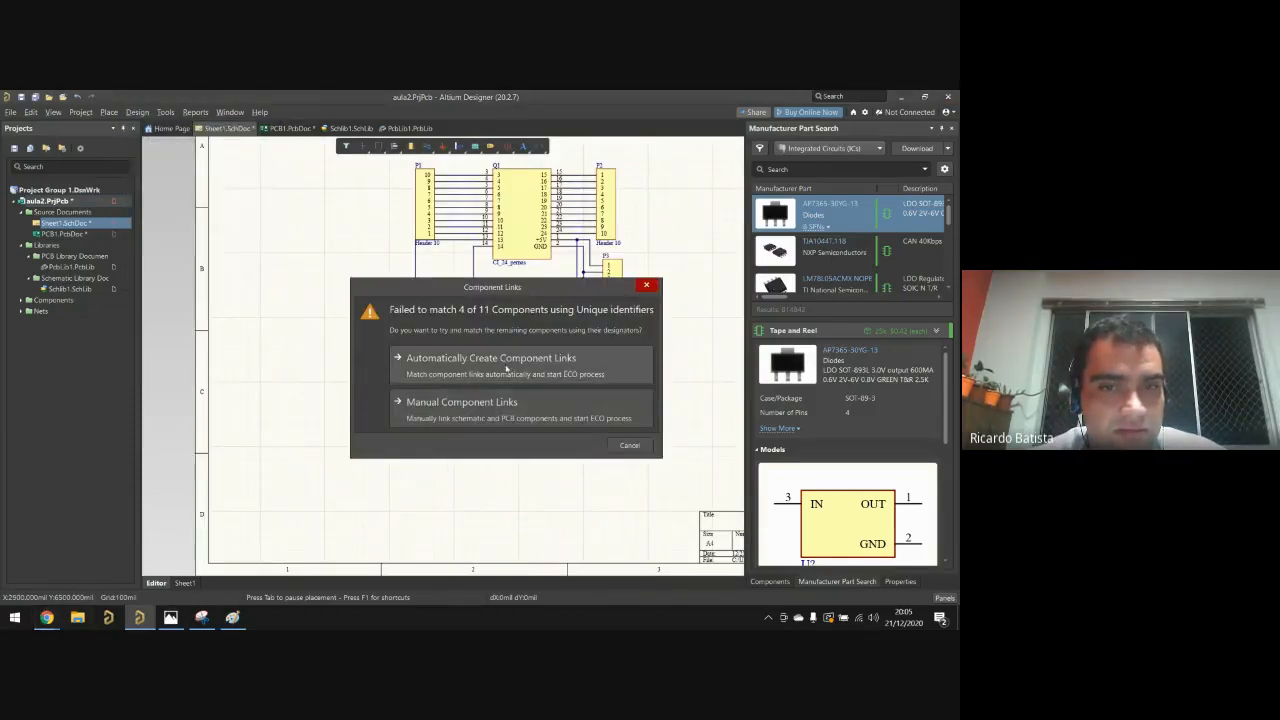
{"action": "left_click", "coordinate": [505, 362]}
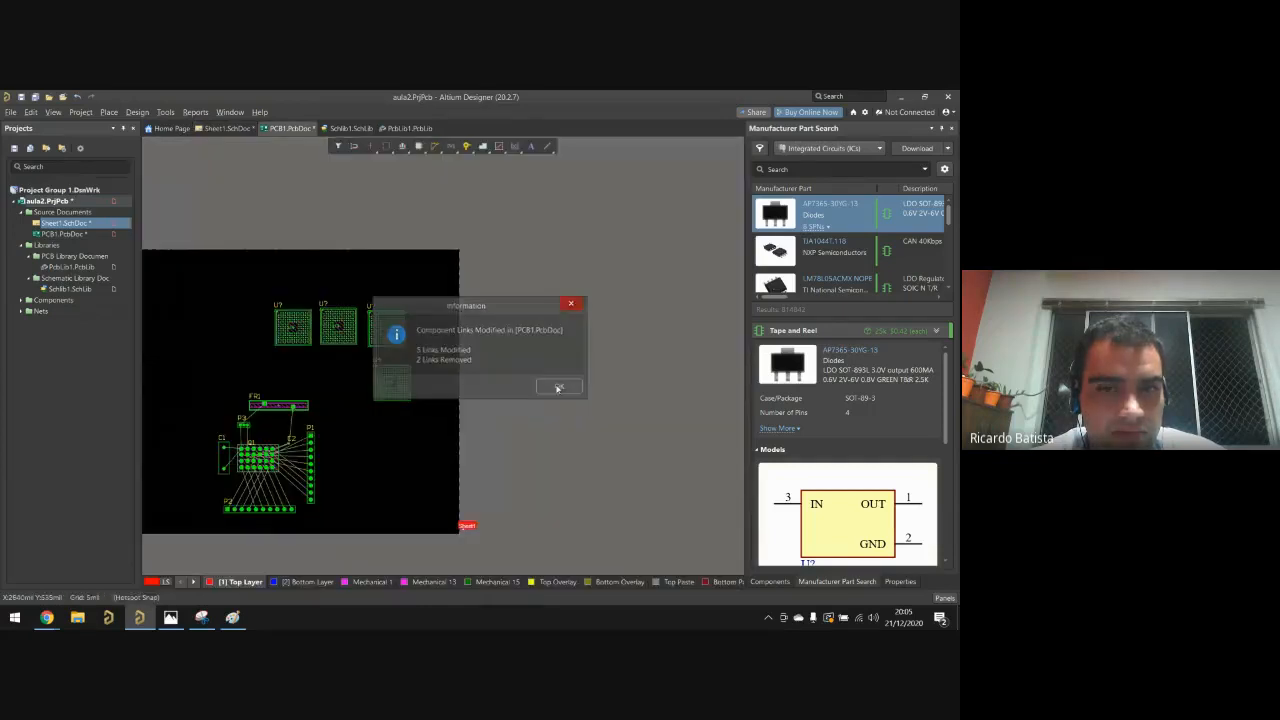
{"action": "left_click", "coordinate": [559, 388]}
{"action": "left_click", "coordinate": [247, 491]}
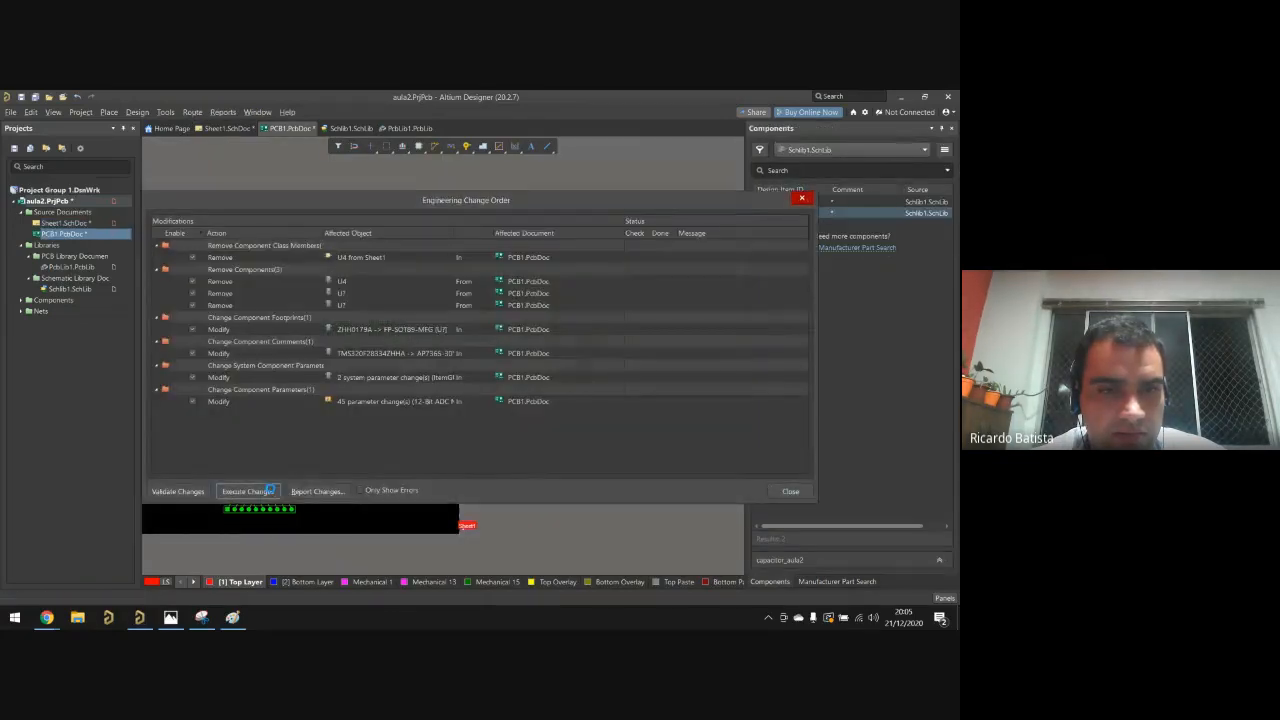
{"action": "left_click", "coordinate": [789, 491]}
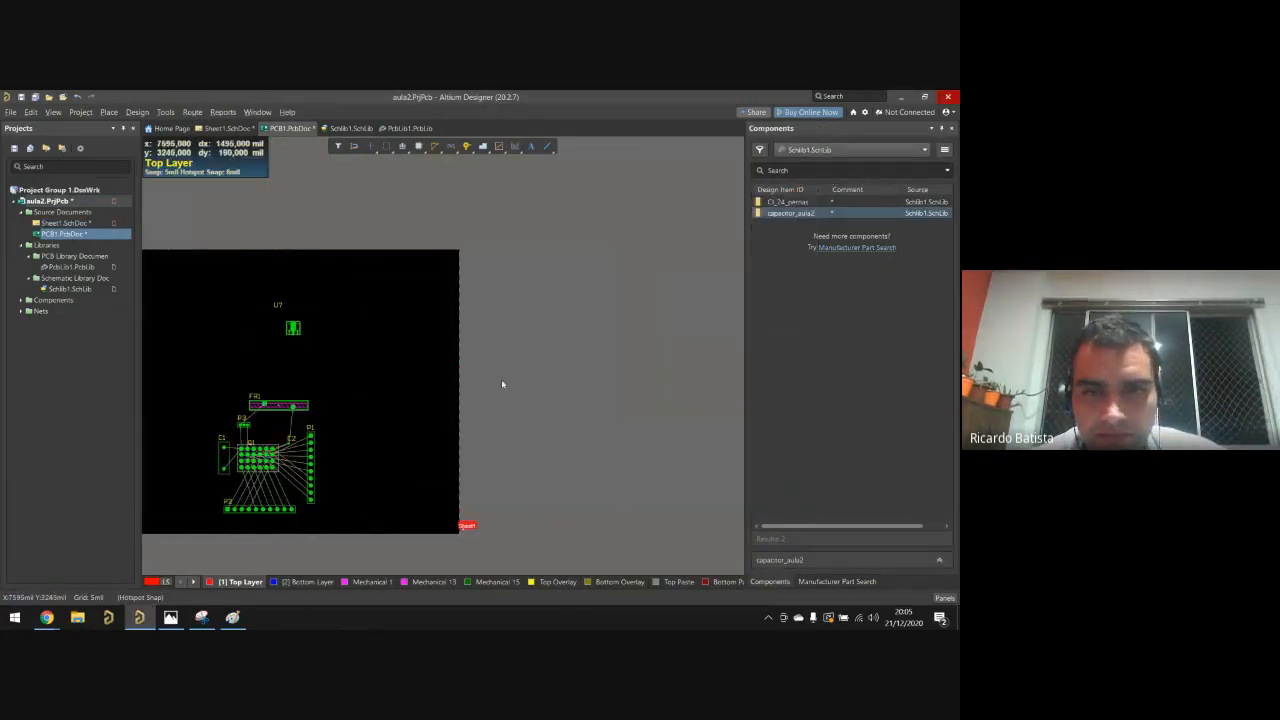
Step: Examine the U? regulator on the board in the 3D view
{"action": "scroll", "coordinate": [287, 335], "scroll_direction": "up", "scroll_amount": 2, "text": "ctrl"}
{"action": "scroll", "coordinate": [285, 335], "scroll_direction": "up", "scroll_amount": 2, "text": "ctrl"}
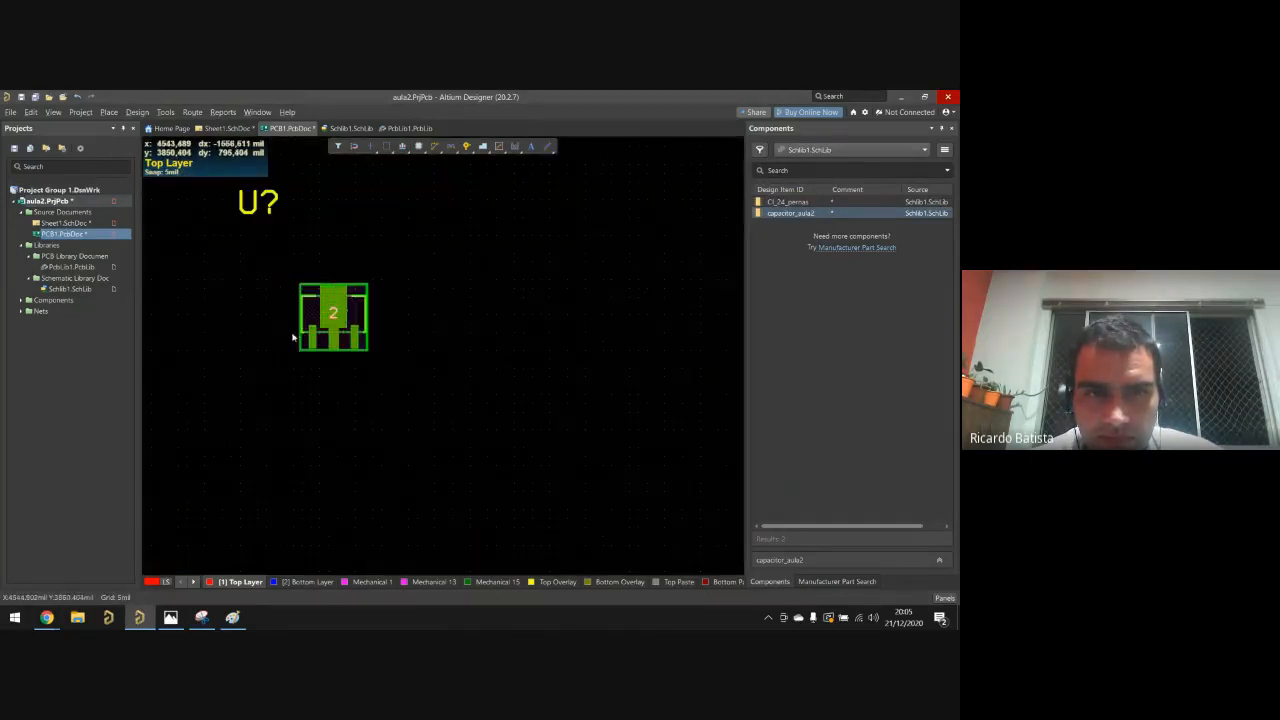
{"action": "key", "text": "3"}
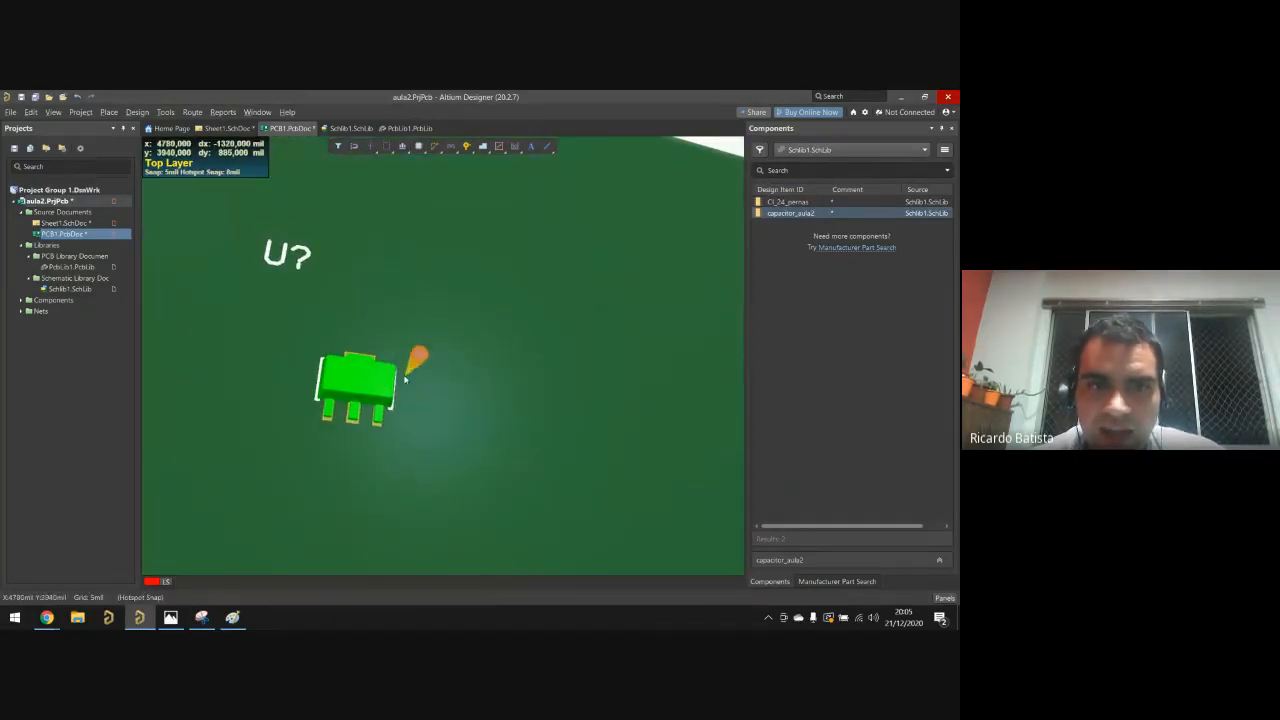
{"action": "right_click_drag", "start_coordinate": [414, 362], "coordinate": [483, 385]}
Step: Switch to the Google Meet call in Chrome and read the latest question in the chat
{"action": "mouse_move", "coordinate": [50, 612]}
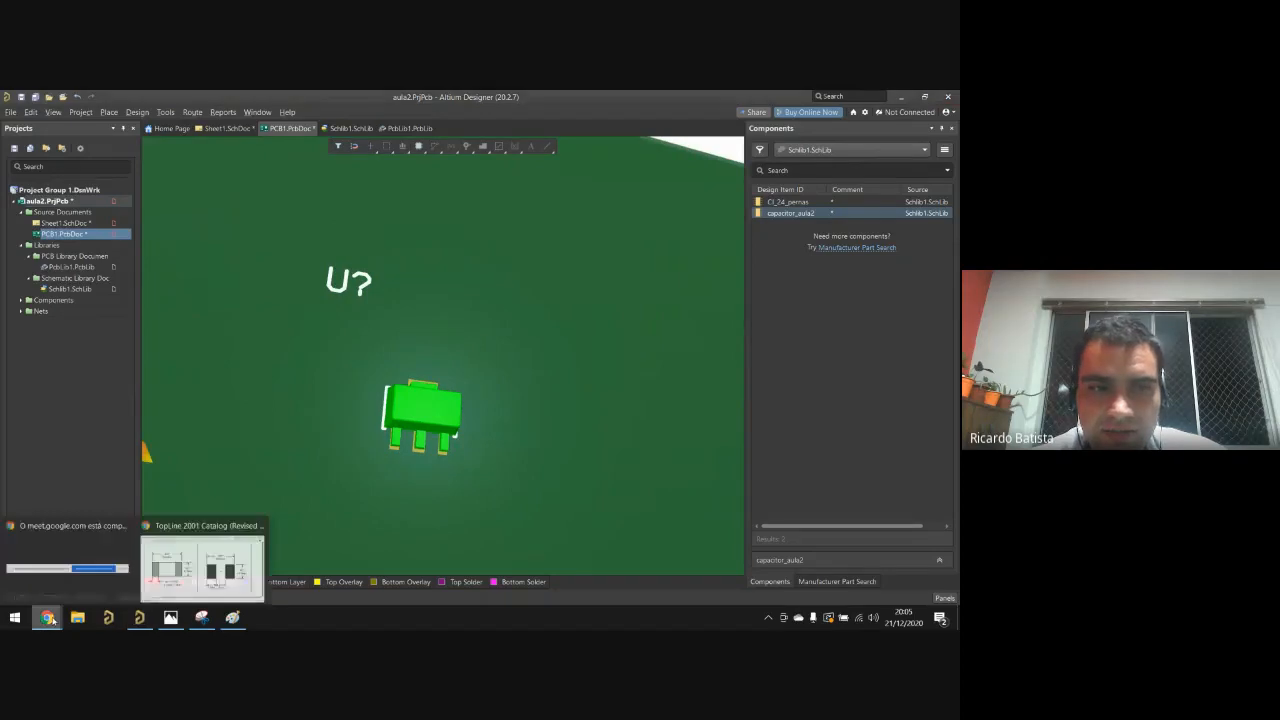
{"action": "left_click", "coordinate": [77, 571]}
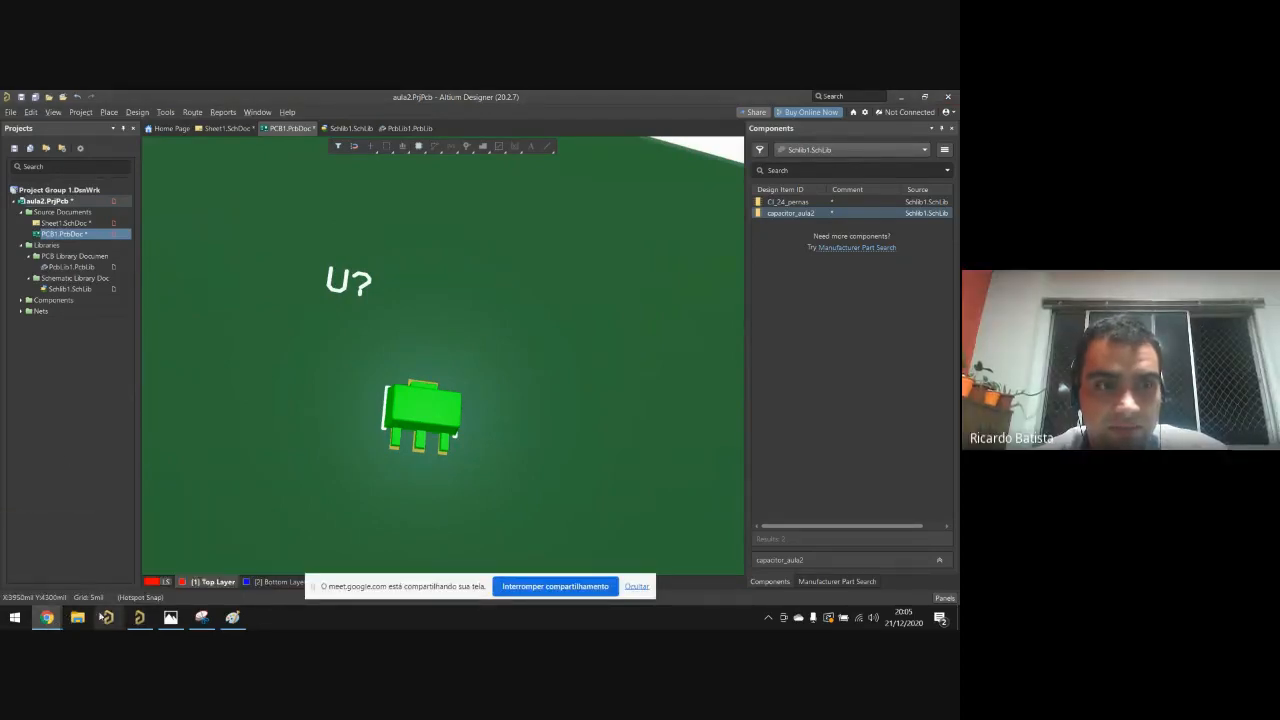
{"action": "mouse_move", "coordinate": [46, 617]}
{"action": "left_click", "coordinate": [200, 560]}
{"action": "left_click", "coordinate": [50, 100]}
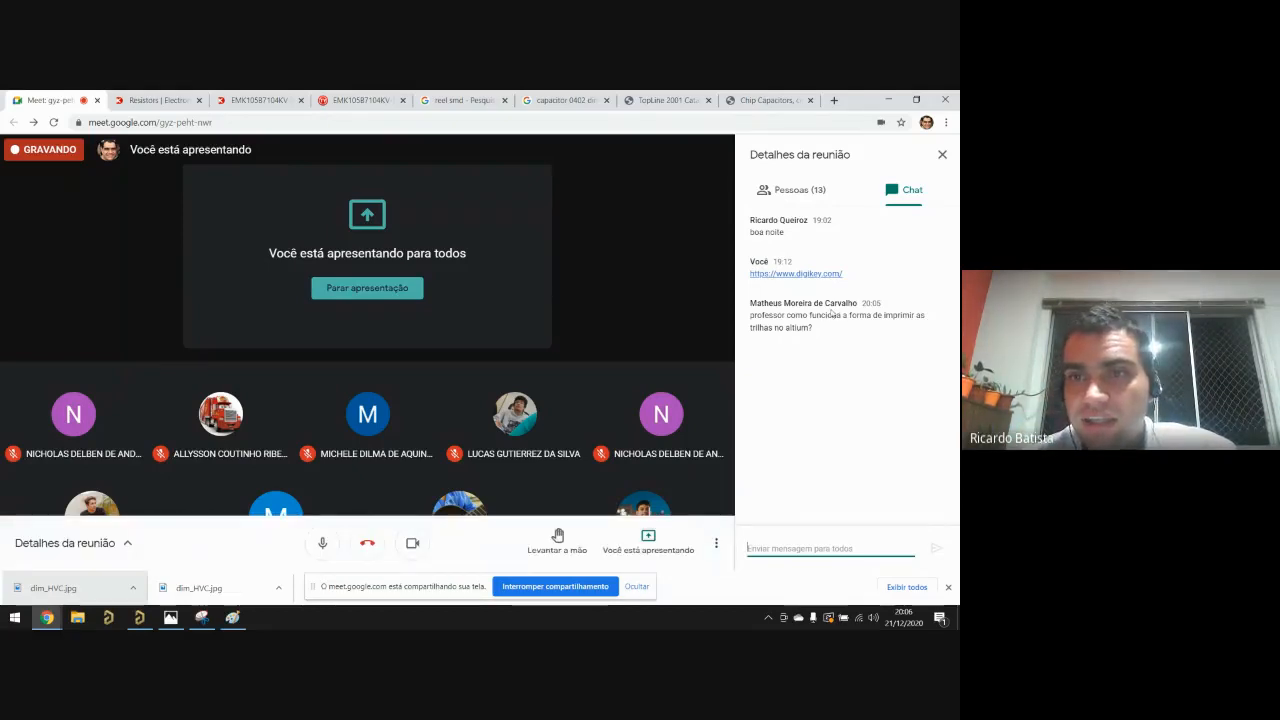
{"action": "left_click_drag", "start_coordinate": [749, 302], "coordinate": [839, 344]}
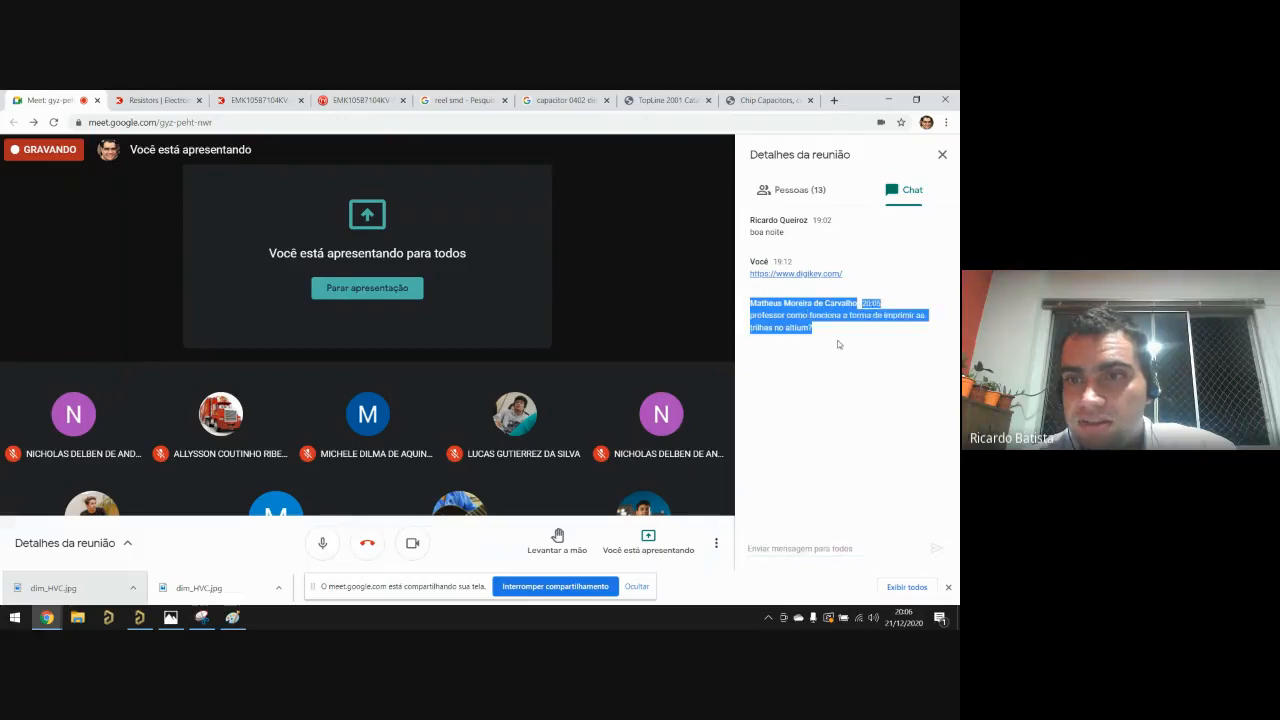
{"action": "left_click", "coordinate": [869, 380]}
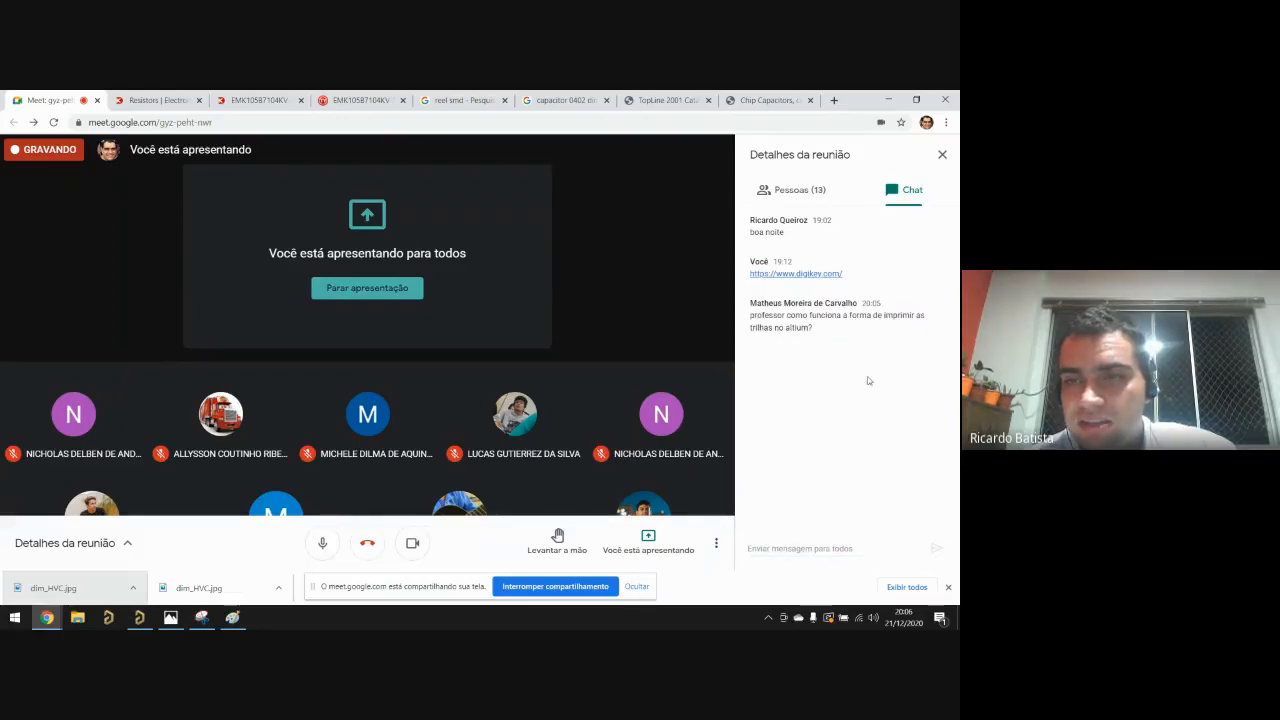
{"action": "left_click_drag", "start_coordinate": [820, 333], "coordinate": [743, 298]}
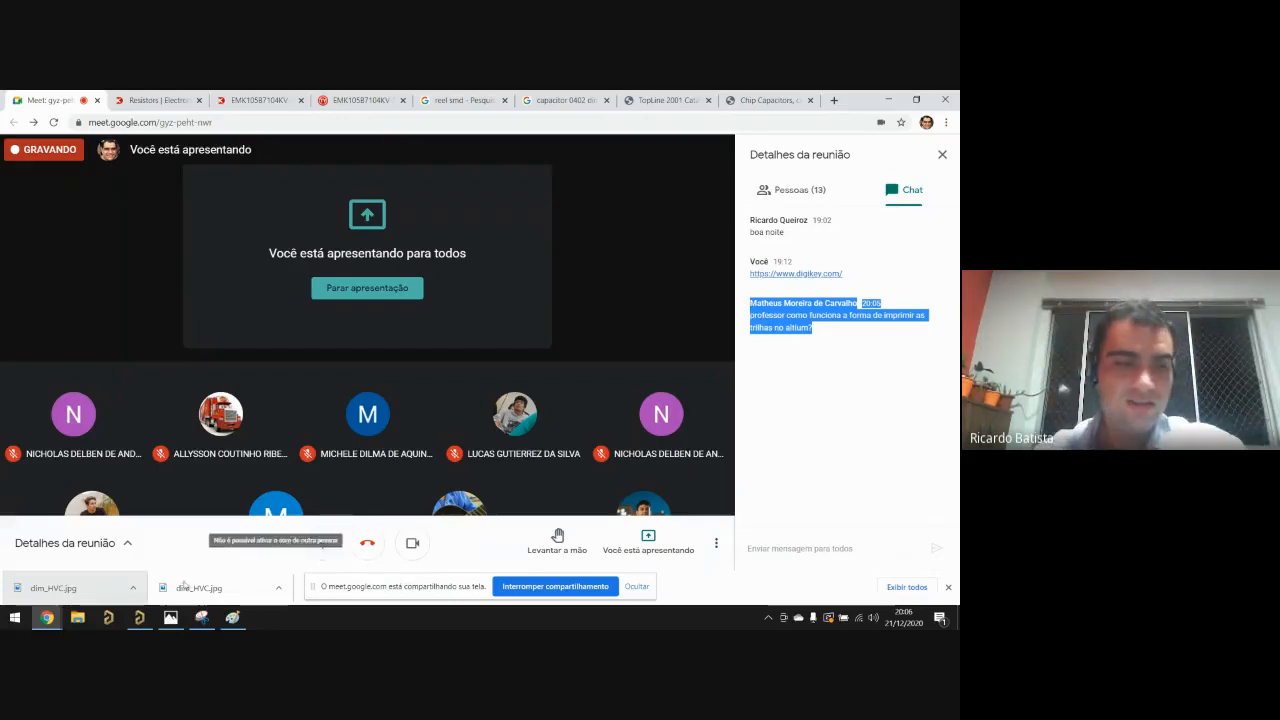
Step: Switch back to Altium Designer and view a wider area of the board around U? in 3D
{"action": "left_click", "coordinate": [139, 617]}
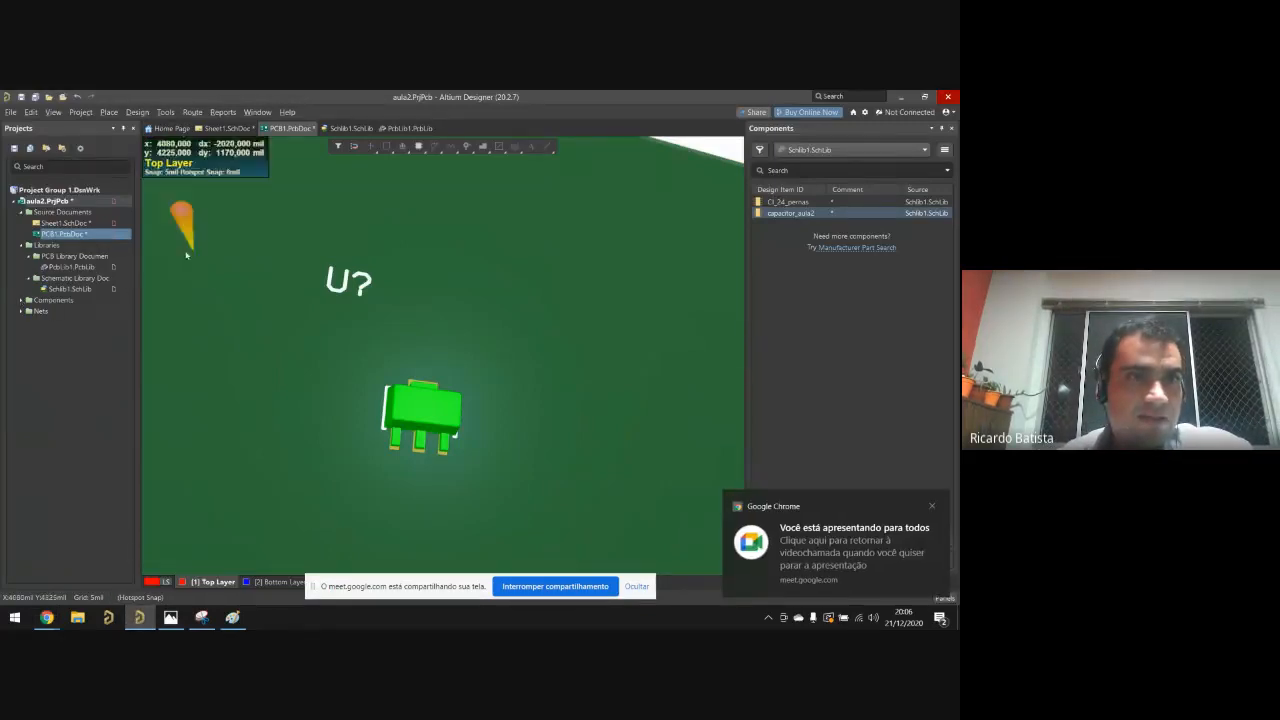
{"action": "double_click", "coordinate": [84, 113]}
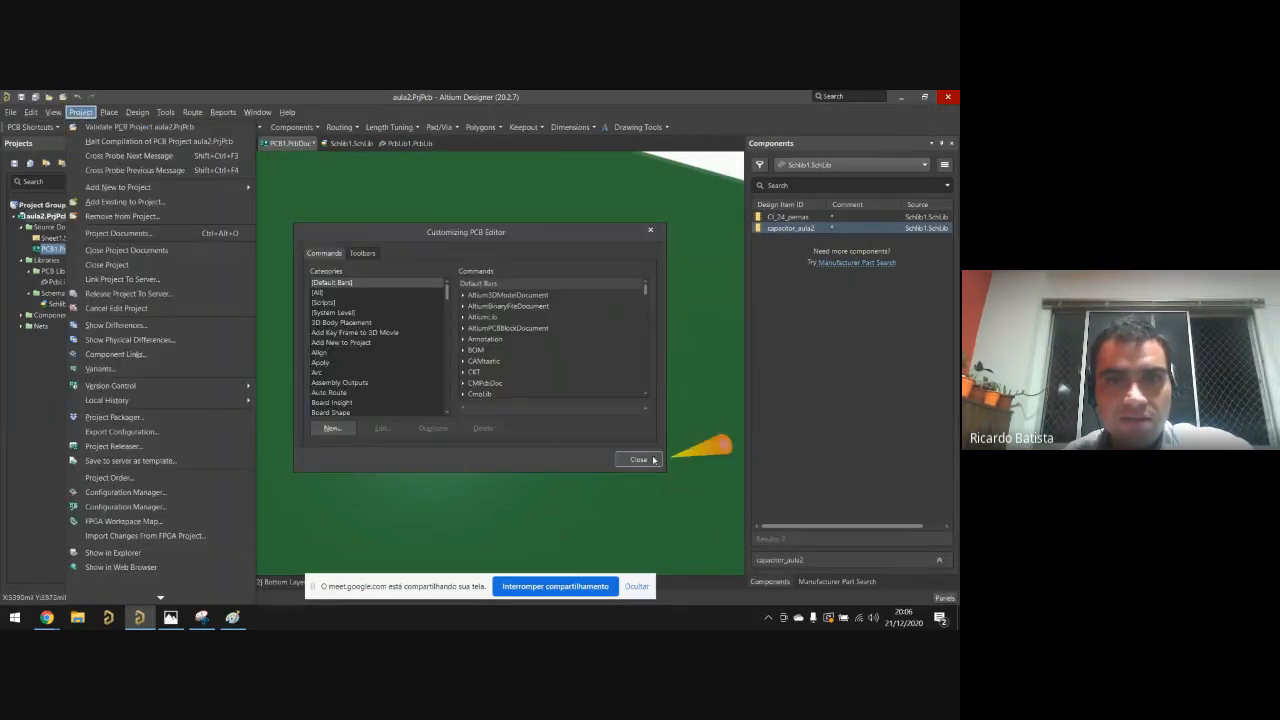
{"action": "left_click", "coordinate": [636, 459]}
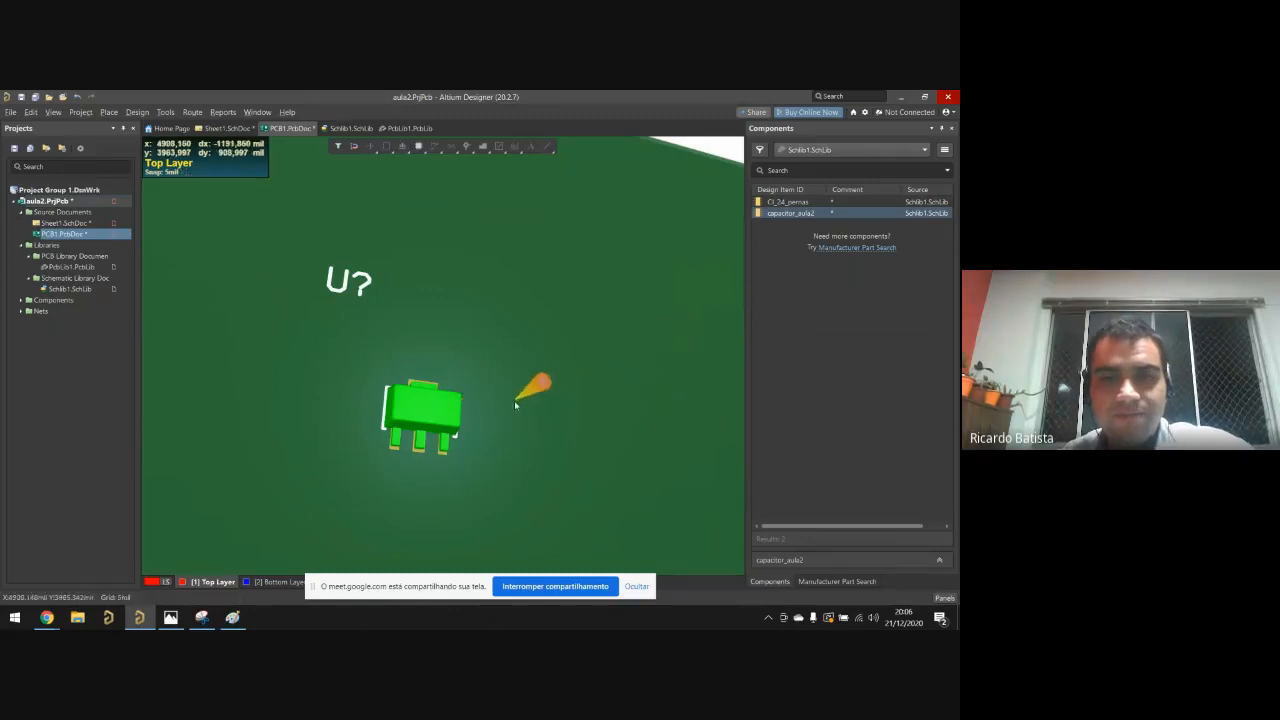
{"action": "scroll", "coordinate": [514, 402], "scroll_direction": "down", "scroll_amount": 2, "text": "ctrl"}
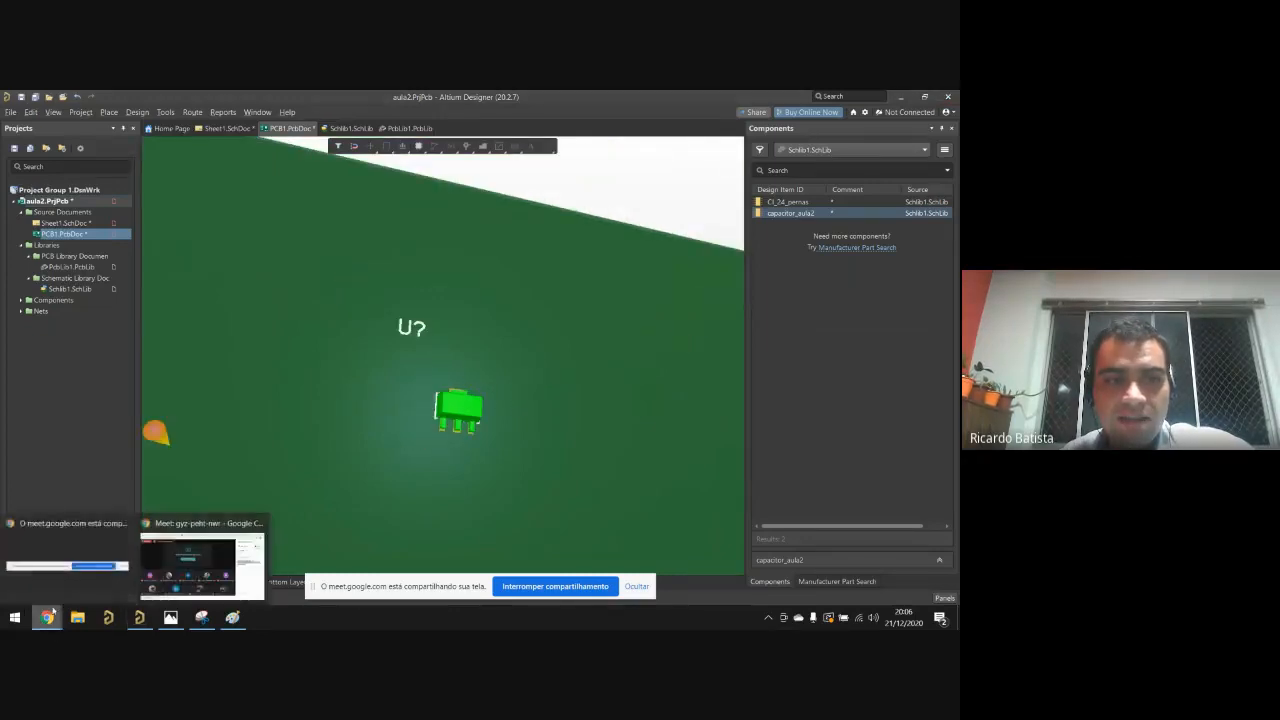
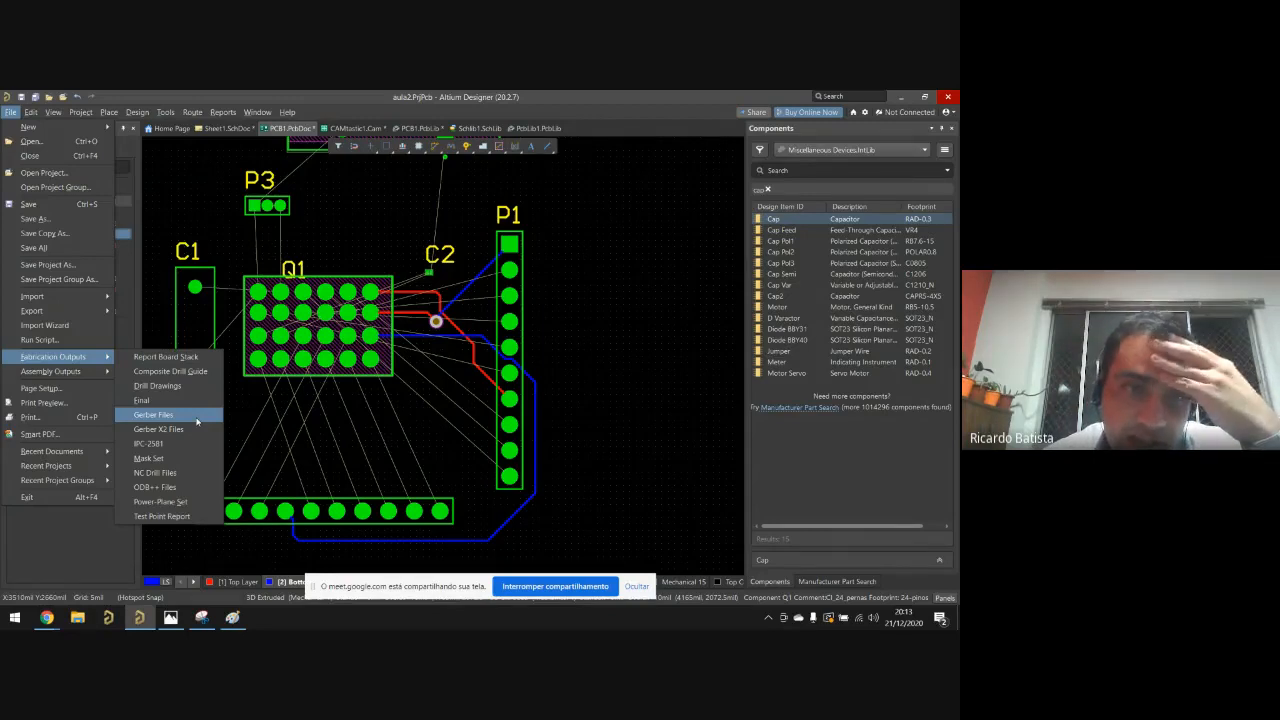
Step: Start a Gerber Files output for PCB1.PcbDoc with millimetre units and the 4:4 number format
{"action": "left_click", "coordinate": [182, 415]}
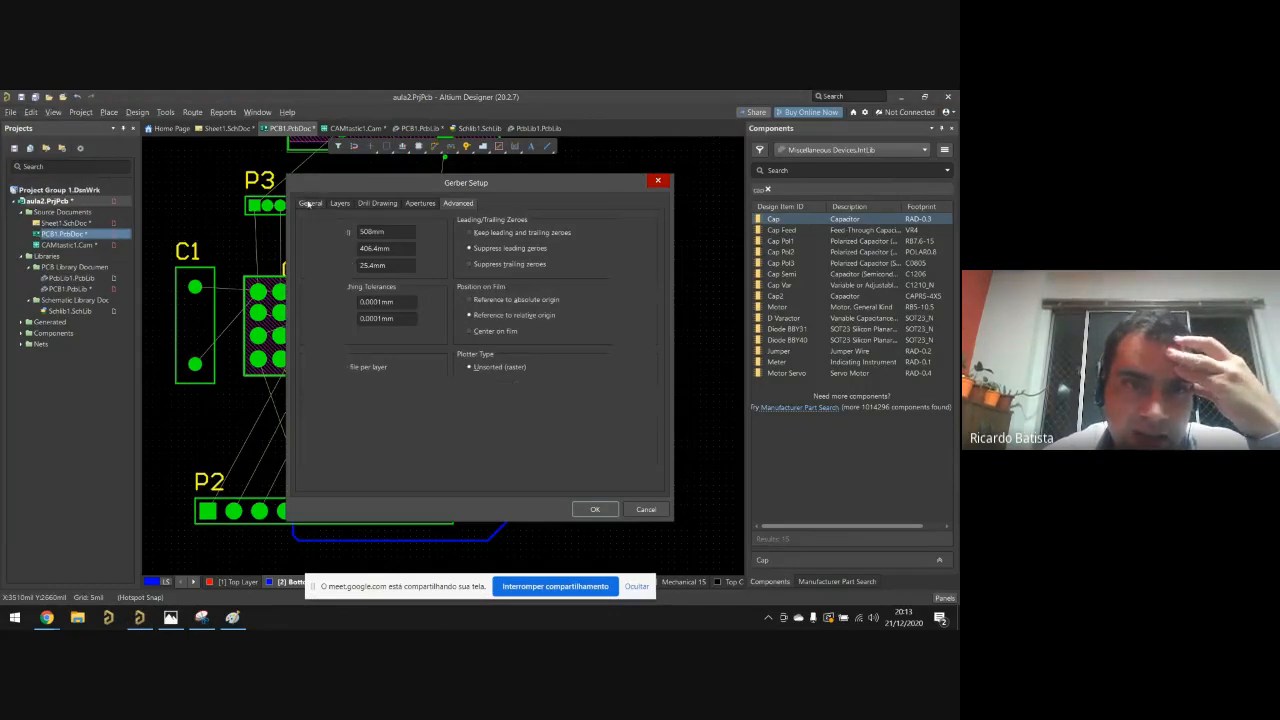
{"action": "left_click", "coordinate": [311, 203]}
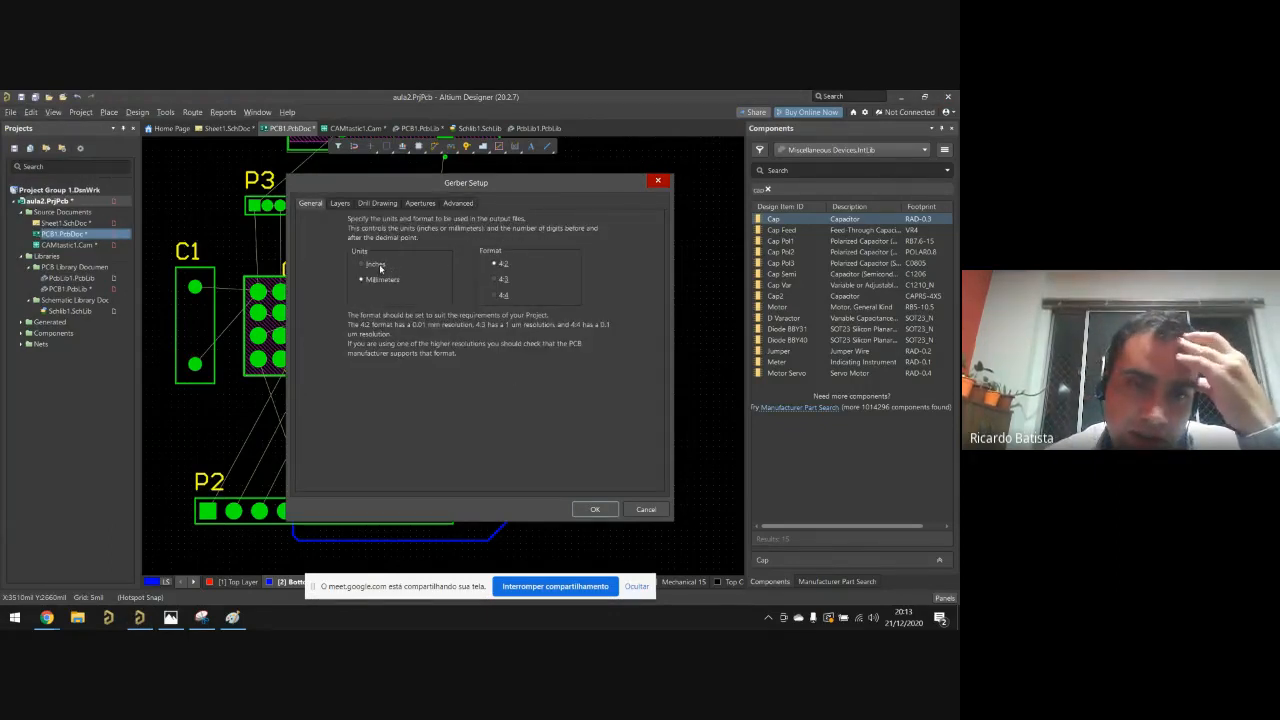
{"action": "left_click", "coordinate": [362, 264]}
{"action": "left_click", "coordinate": [385, 280]}
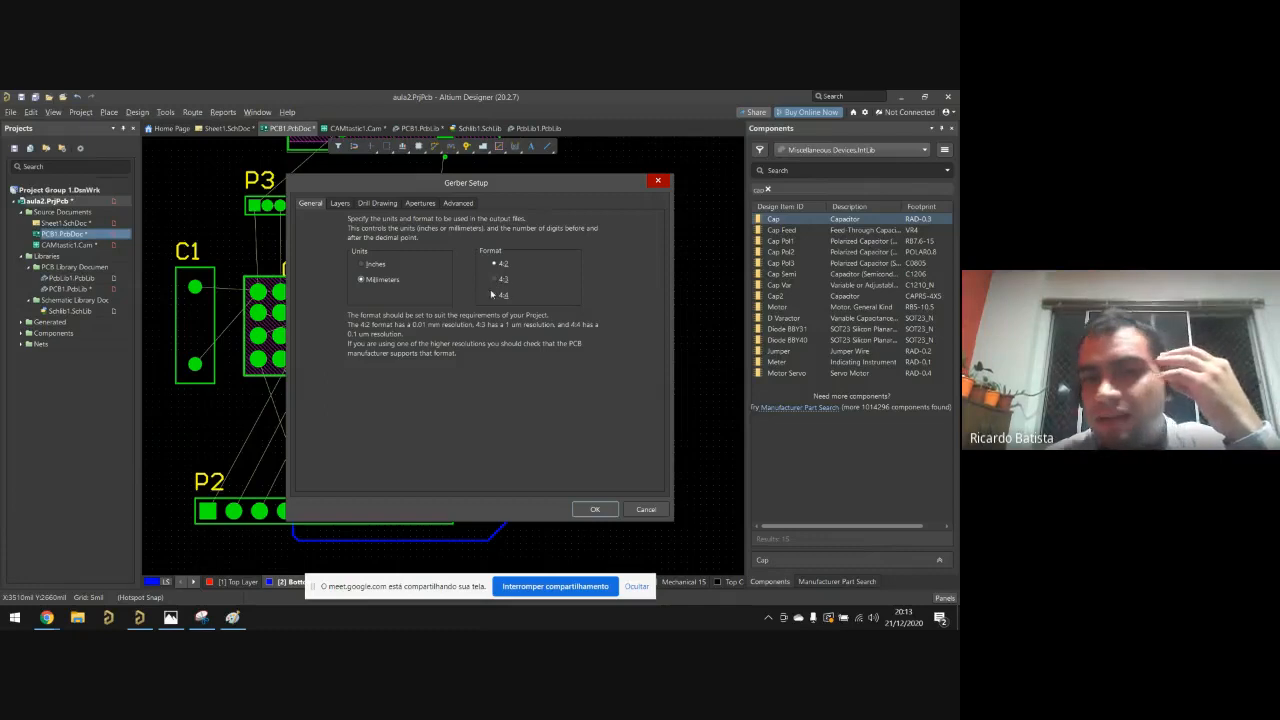
{"action": "left_click", "coordinate": [494, 281]}
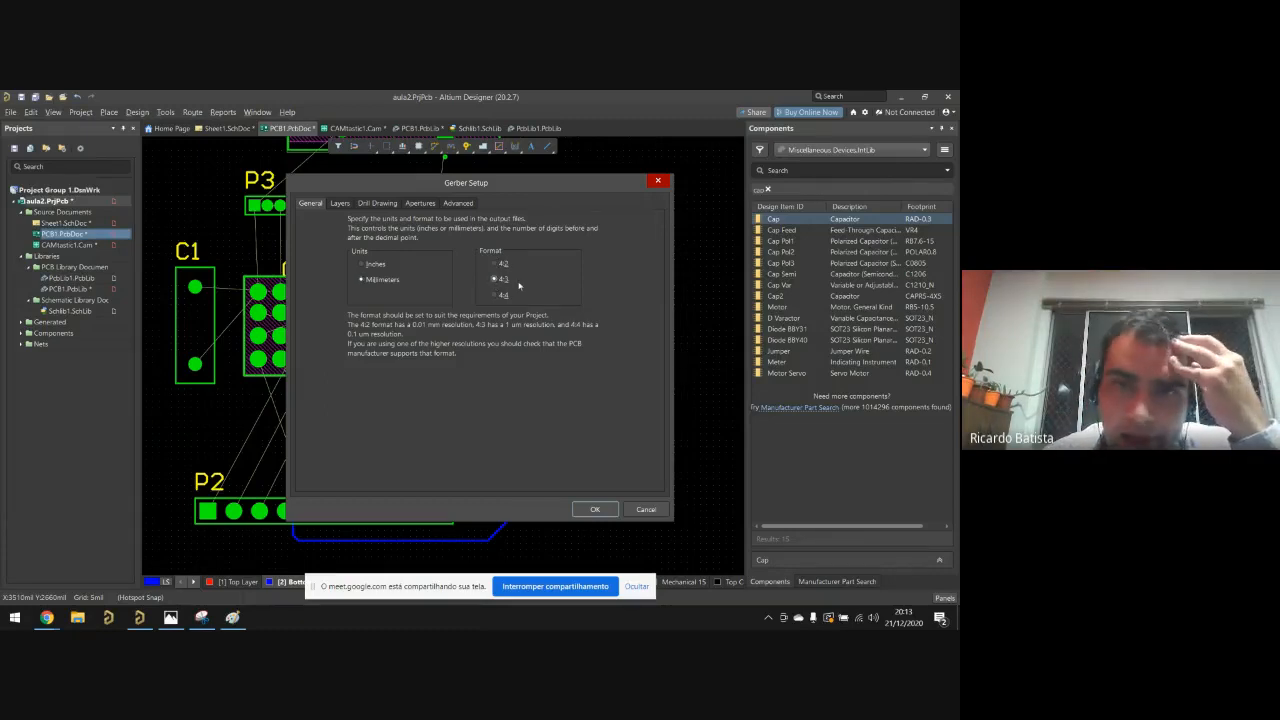
{"action": "left_click", "coordinate": [496, 296]}
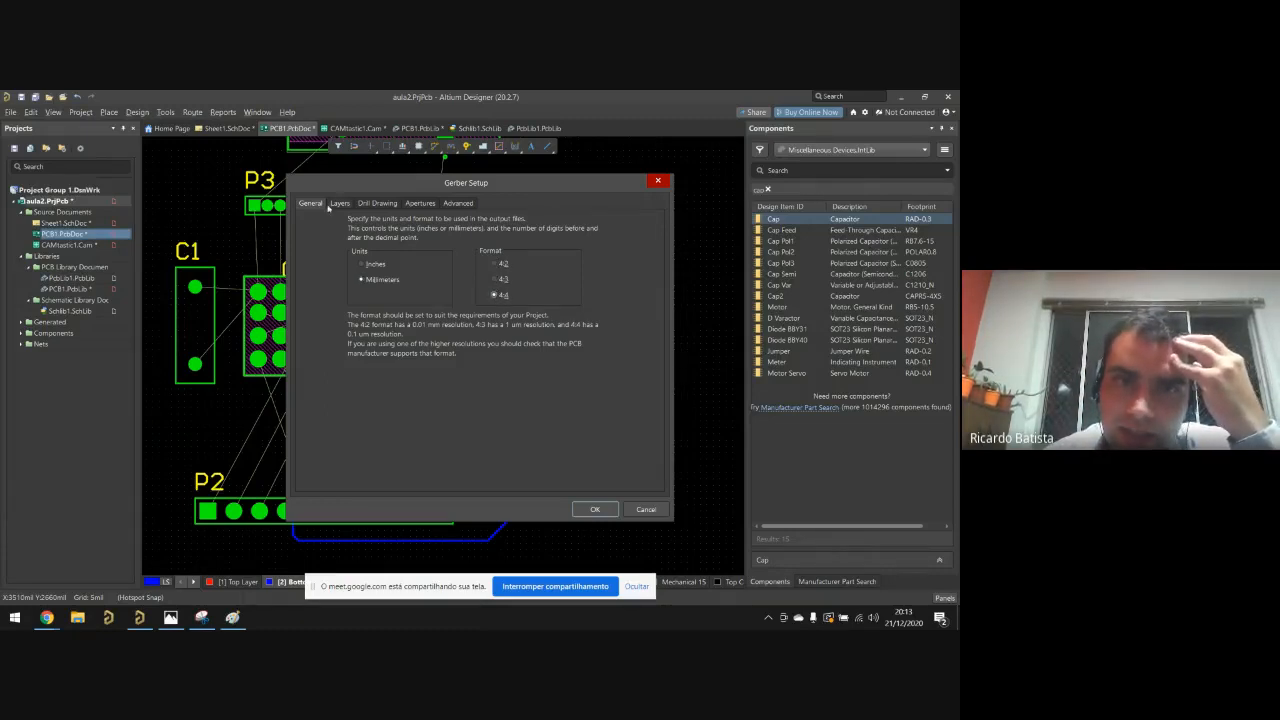
Step: Exclude all the selected plot layers from the Gerber output except Top Overlay
{"action": "left_click", "coordinate": [339, 204]}
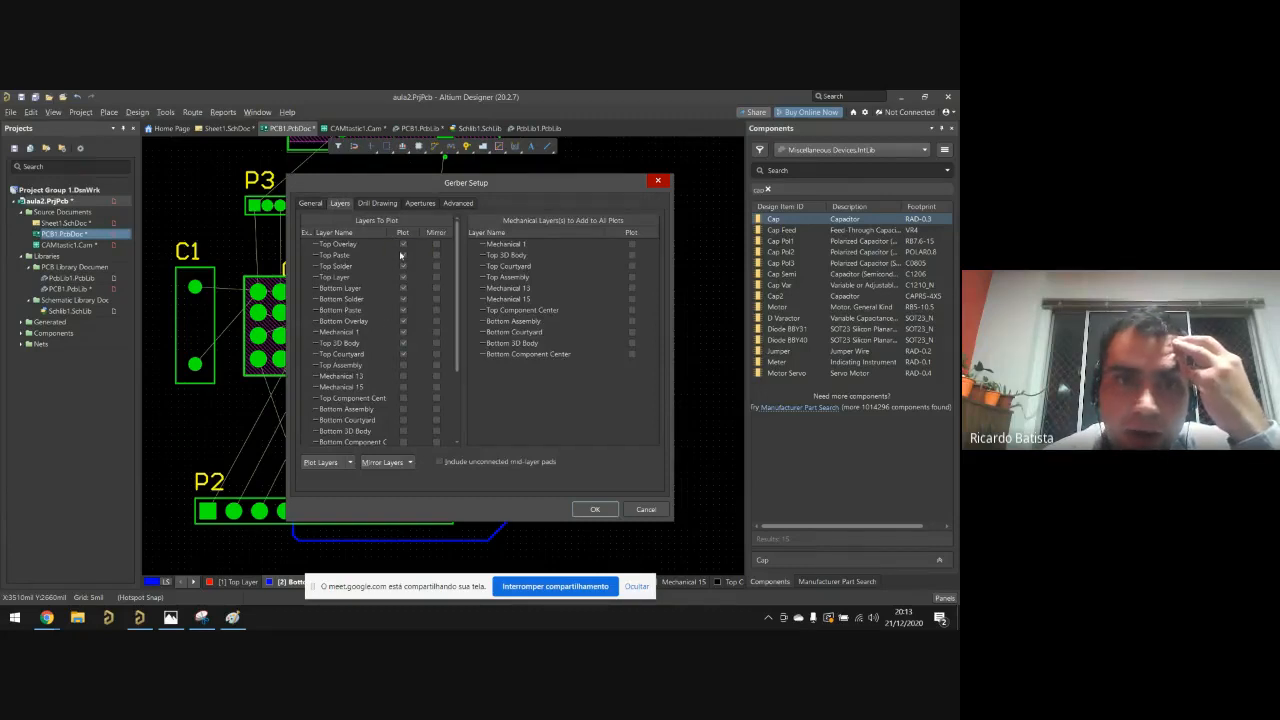
{"action": "left_click", "coordinate": [403, 244]}
{"action": "left_click", "coordinate": [403, 255]}
{"action": "left_click", "coordinate": [403, 266]}
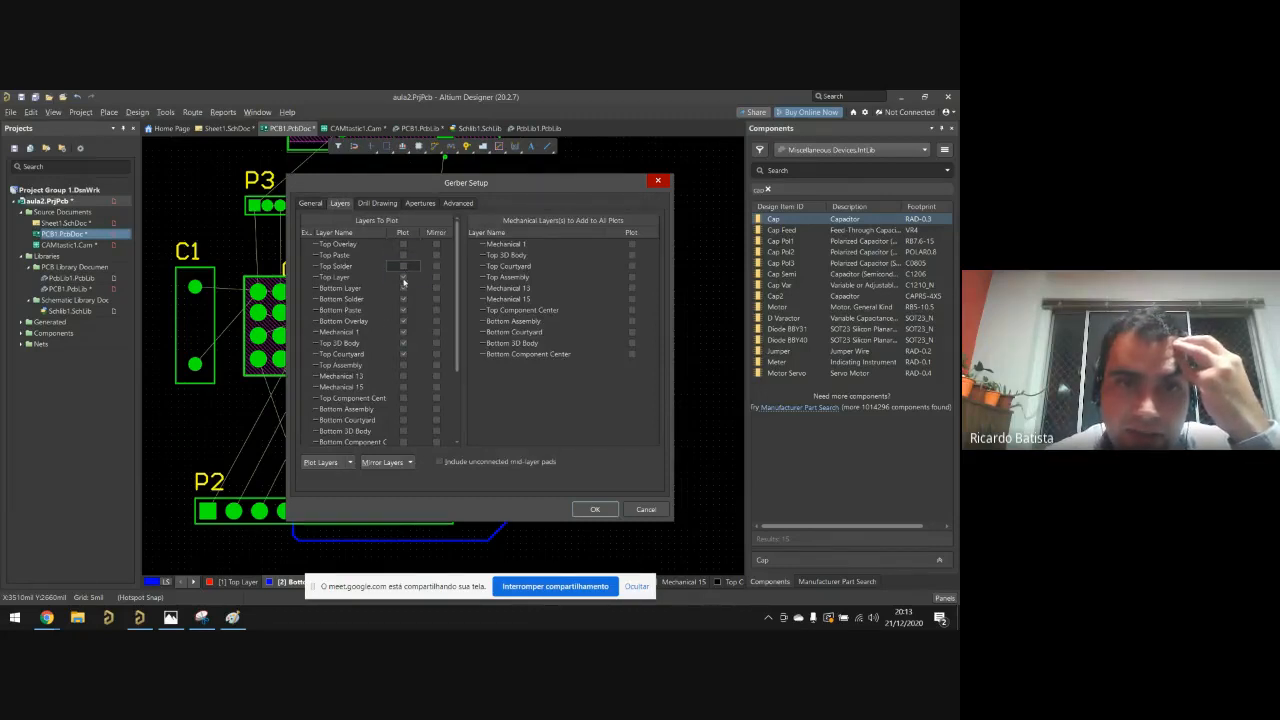
{"action": "left_click", "coordinate": [403, 277]}
{"action": "left_click", "coordinate": [403, 288]}
{"action": "left_click", "coordinate": [403, 299]}
{"action": "left_click", "coordinate": [403, 310]}
{"action": "left_click", "coordinate": [403, 321]}
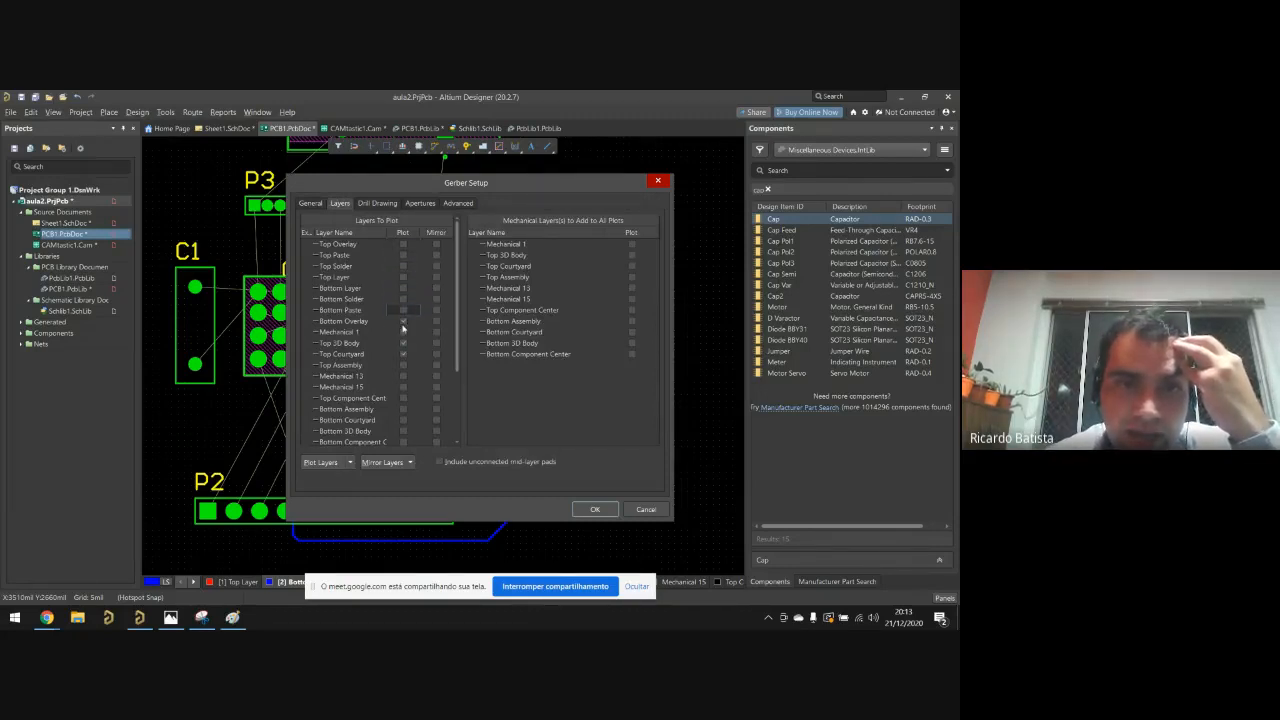
{"action": "left_click", "coordinate": [403, 332]}
{"action": "left_click", "coordinate": [403, 343]}
{"action": "left_click", "coordinate": [403, 354]}
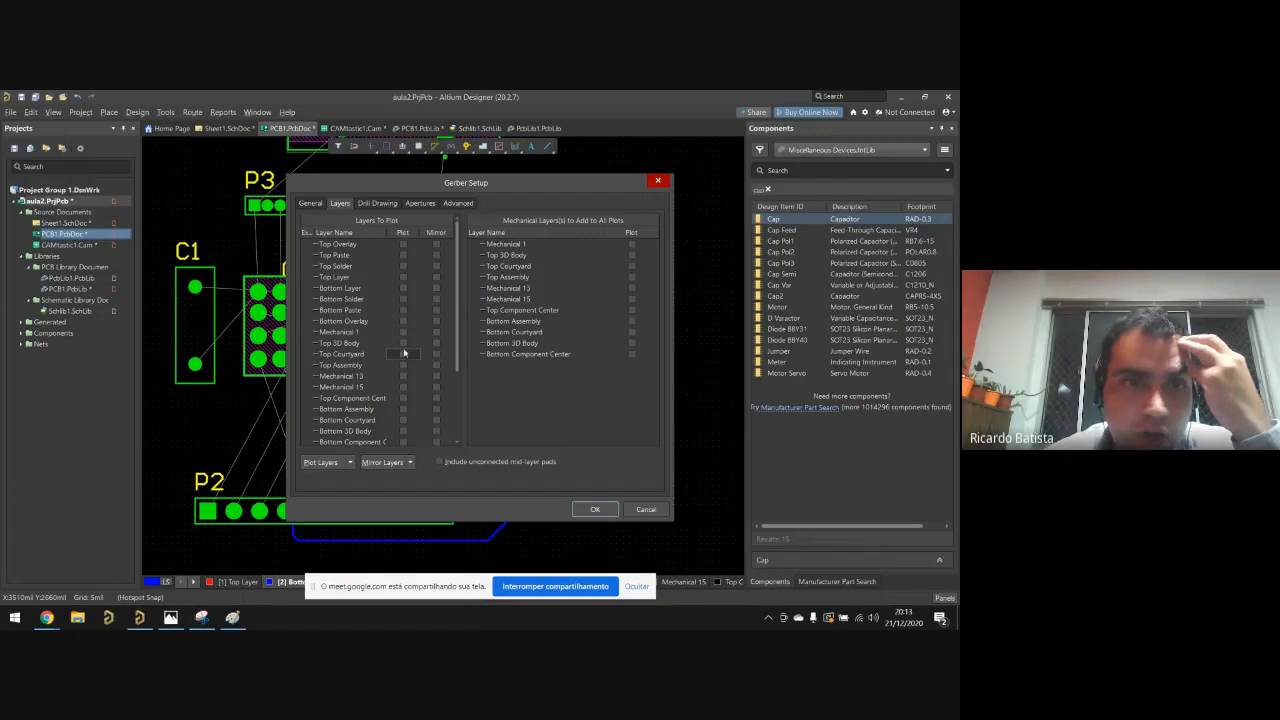
{"action": "left_click", "coordinate": [403, 244]}
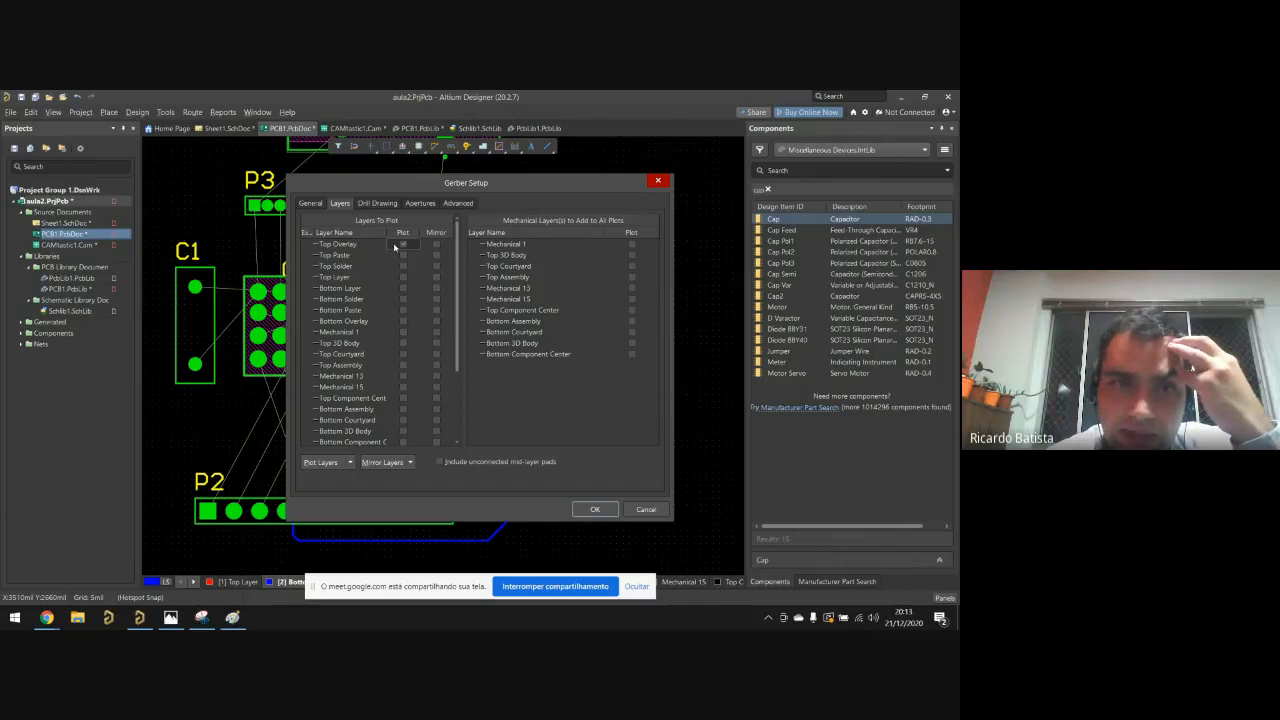
Step: Review the drill drawing, aperture and advanced Gerber settings, generate the Top Overlay output and look it over
{"action": "left_click", "coordinate": [377, 203]}
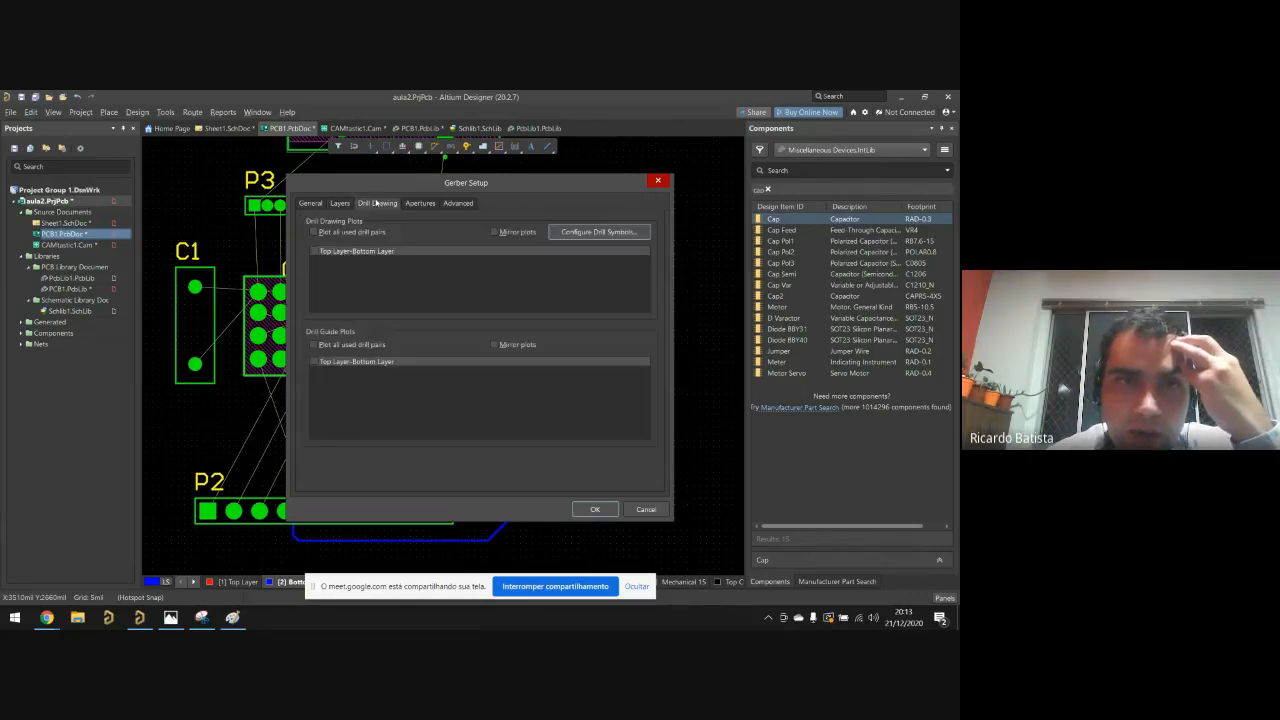
{"action": "left_click", "coordinate": [420, 203]}
{"action": "left_click", "coordinate": [458, 203]}
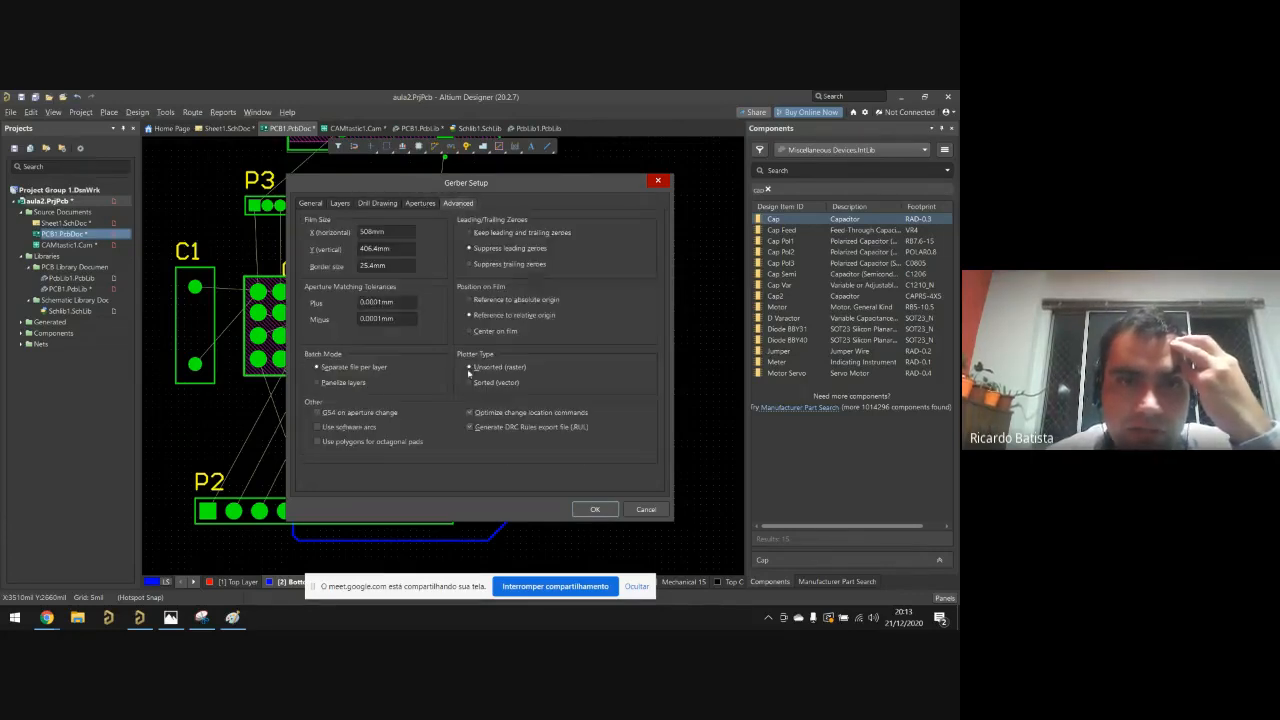
{"action": "left_click", "coordinate": [592, 510]}
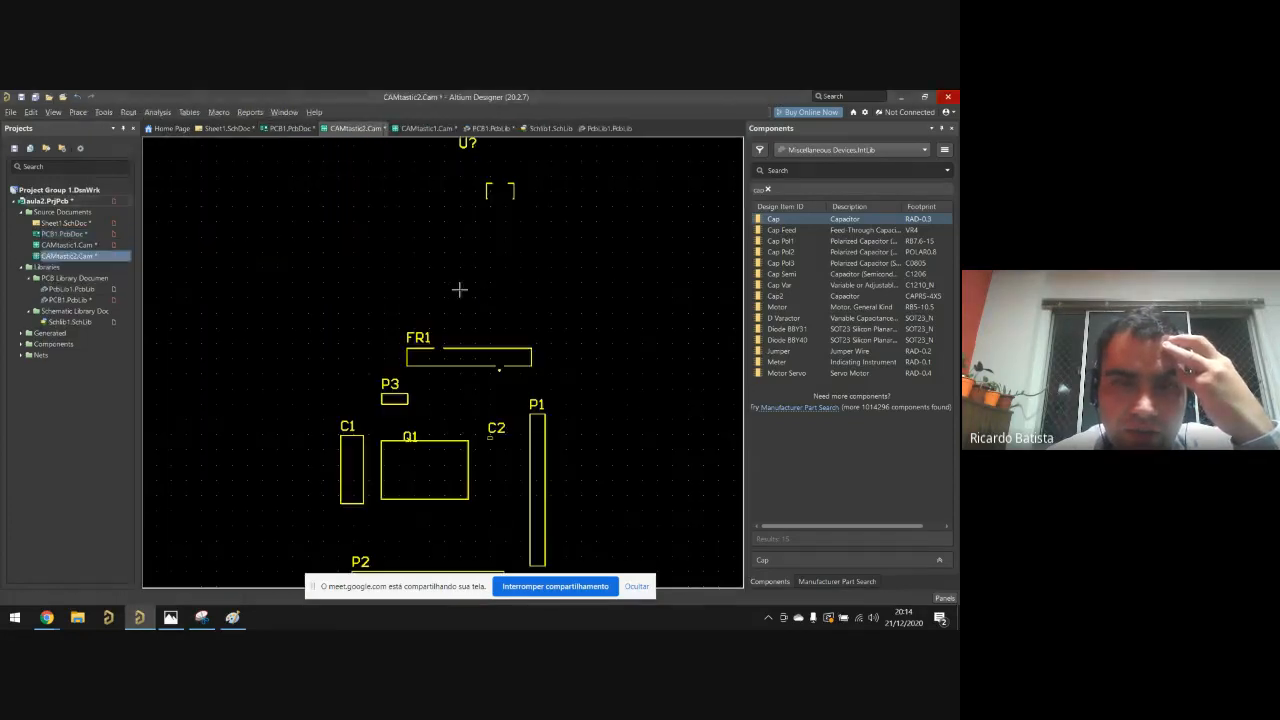
{"action": "scroll", "coordinate": [400, 305], "scroll_direction": "down", "scroll_amount": 5}
{"action": "scroll", "coordinate": [586, 531], "scroll_direction": "up", "scroll_amount": 1}
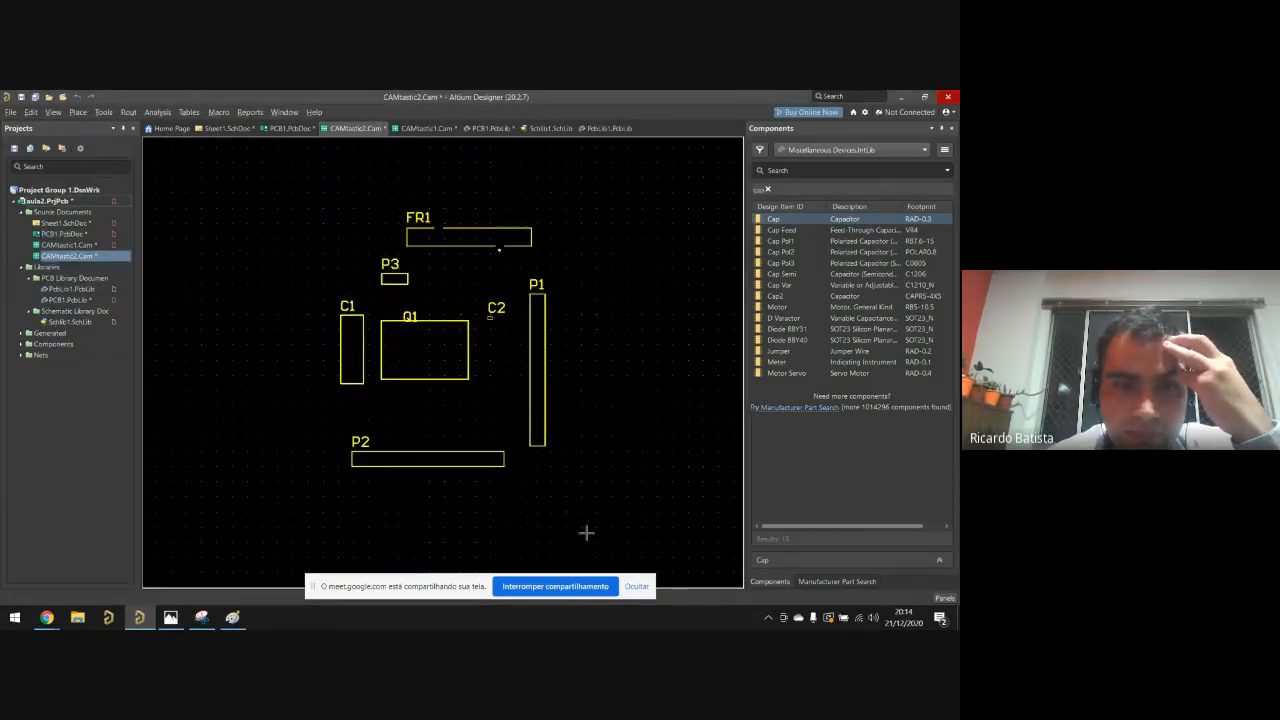
{"action": "scroll", "coordinate": [565, 507], "scroll_direction": "down", "scroll_amount": 2}
{"action": "scroll", "coordinate": [565, 507], "scroll_direction": "up", "scroll_amount": 2}
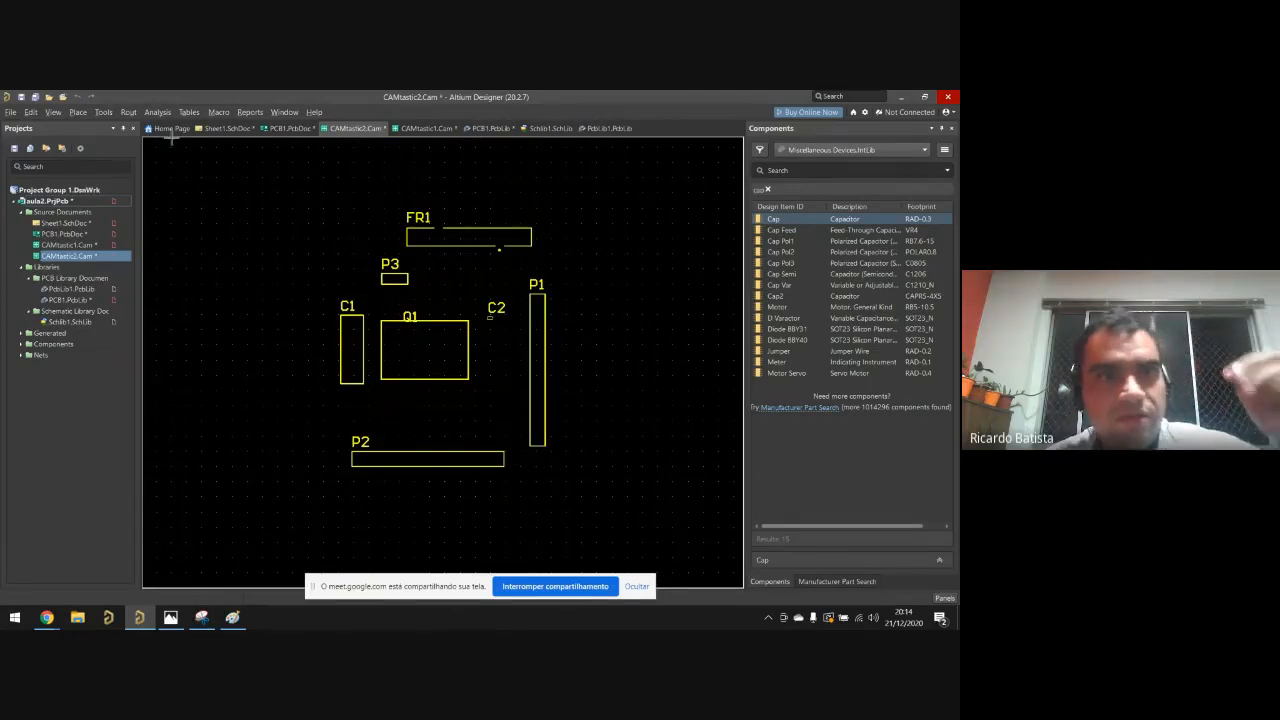
Step: Return to PCB1.PcbDoc and generate another Gerber output that plots Top Layer instead of Top Overlay
{"action": "left_click", "coordinate": [291, 129]}
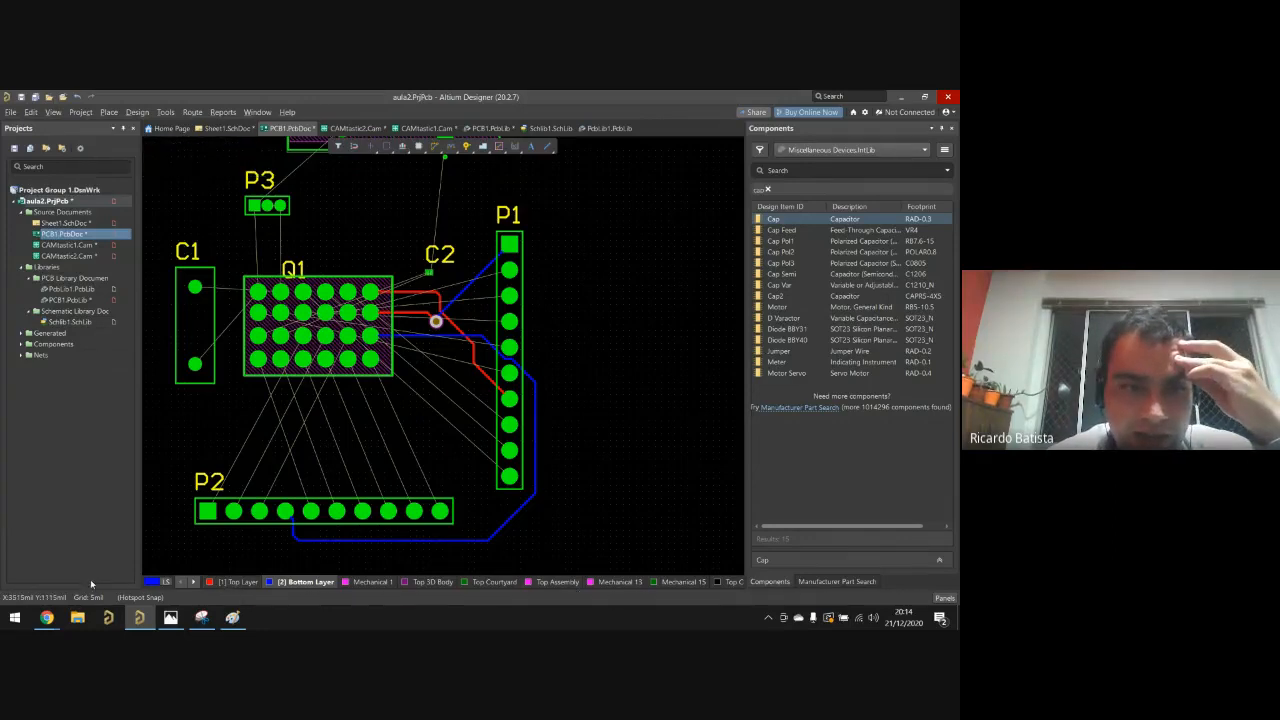
{"action": "left_click", "coordinate": [193, 582]}
{"action": "left_click", "coordinate": [194, 582]}
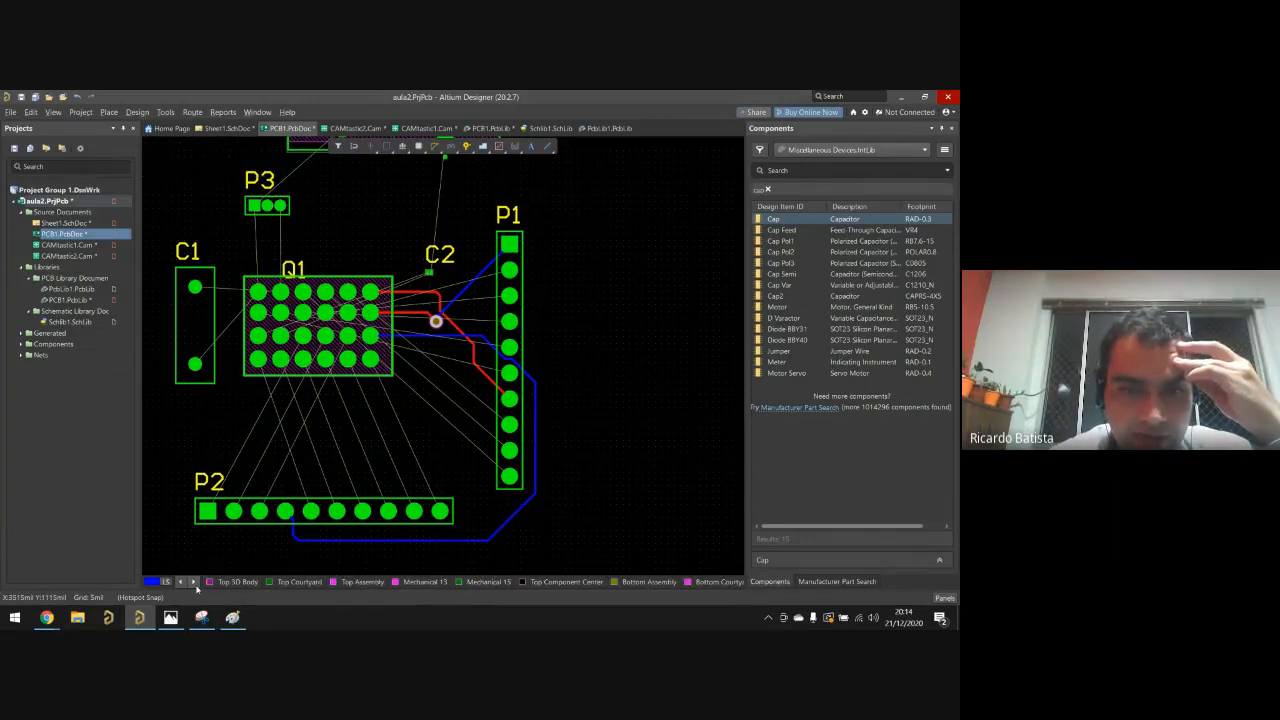
{"action": "left_click", "coordinate": [10, 112]}
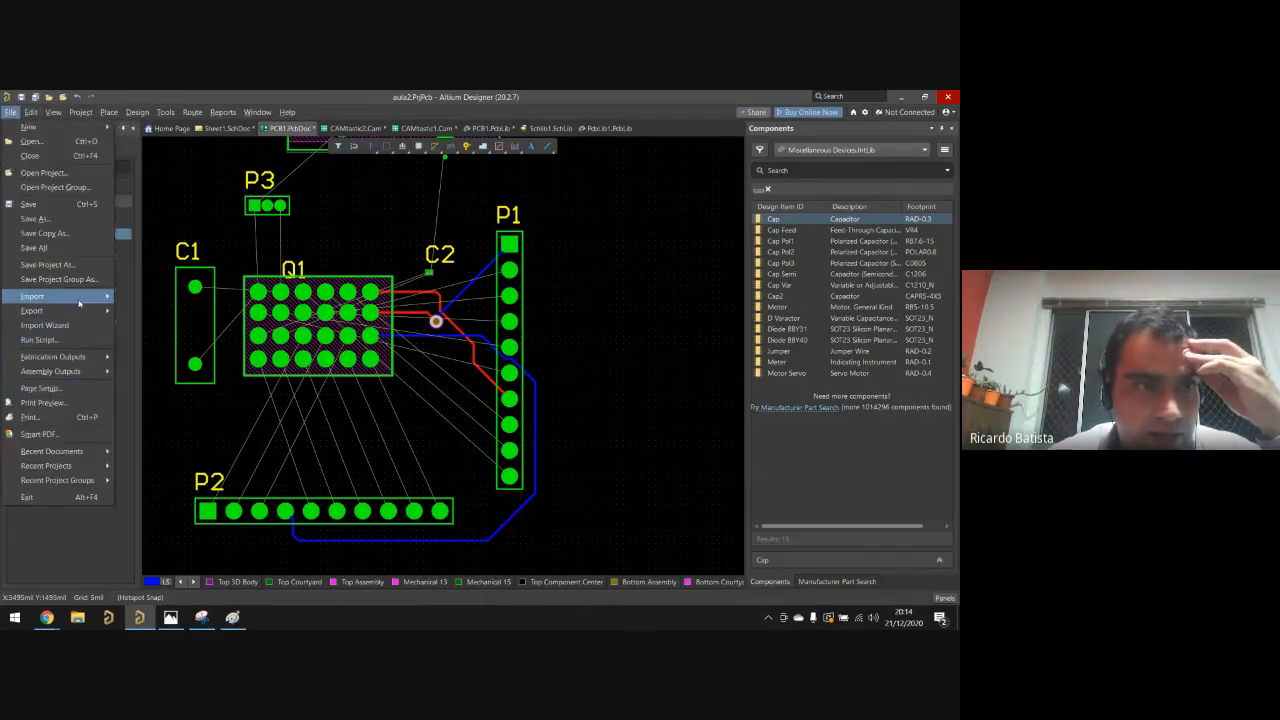
{"action": "mouse_move", "coordinate": [76, 358]}
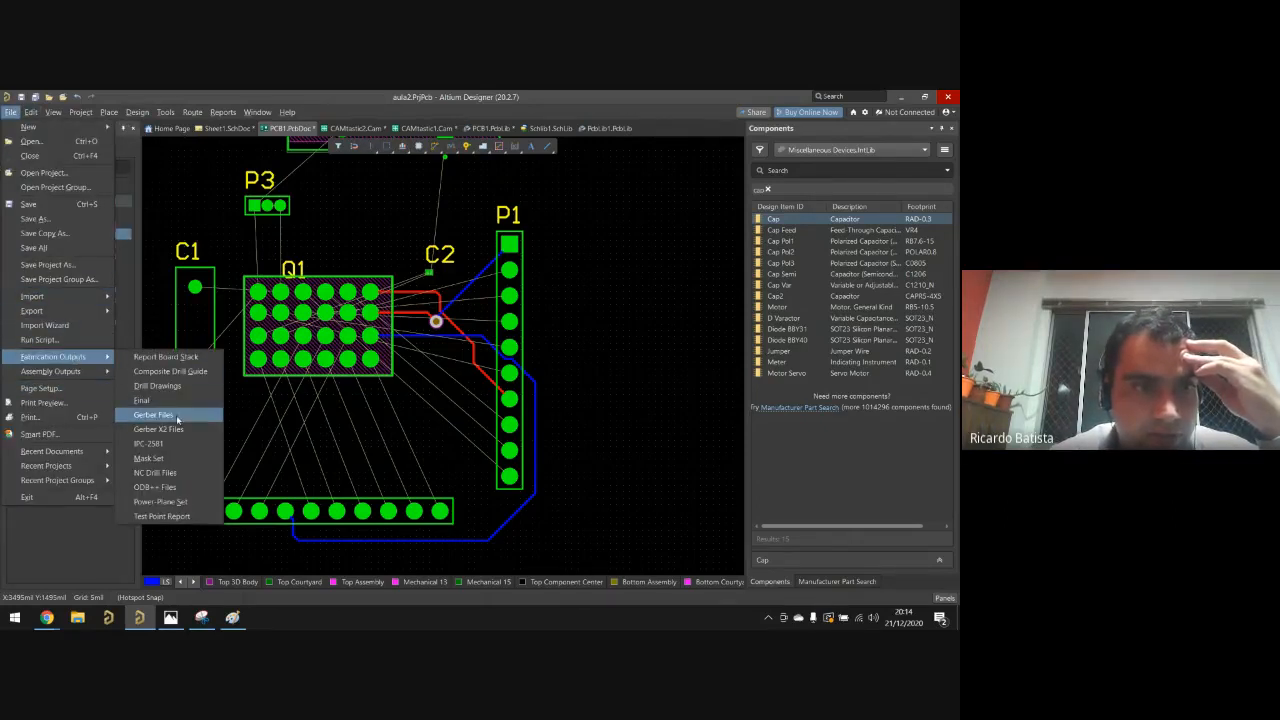
{"action": "left_click", "coordinate": [153, 414]}
{"action": "left_click", "coordinate": [310, 203]}
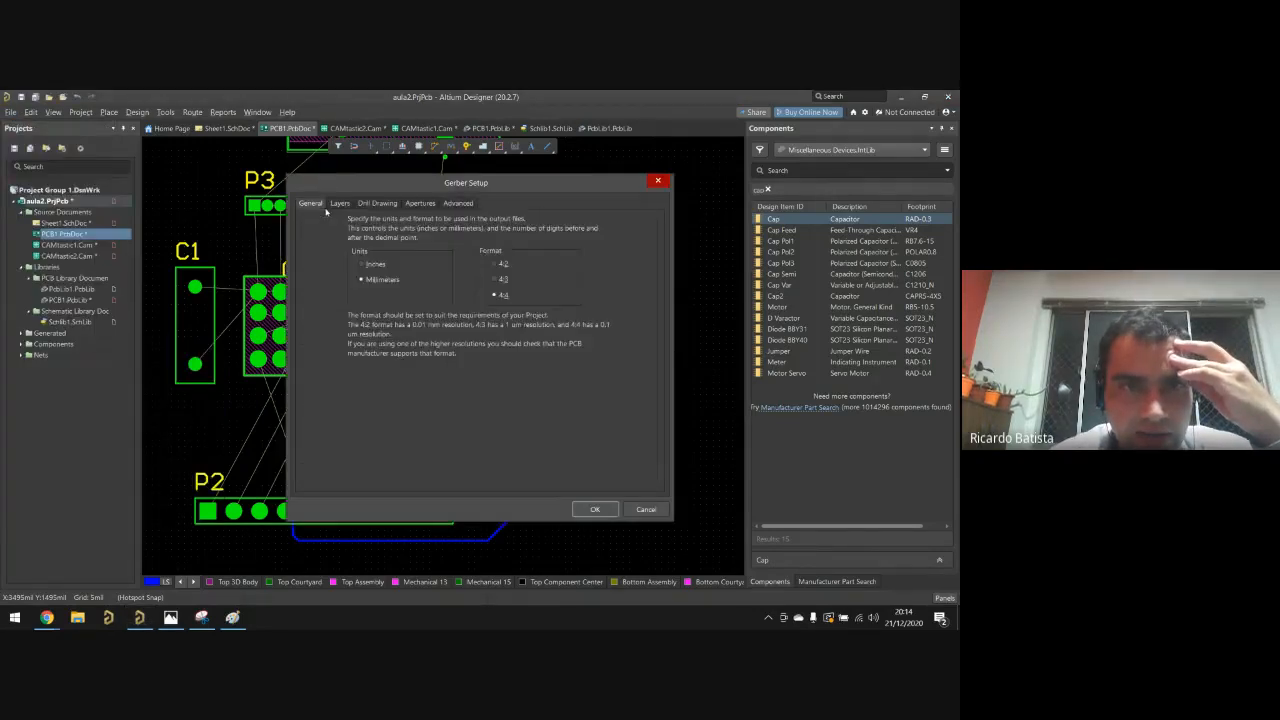
{"action": "left_click", "coordinate": [340, 203]}
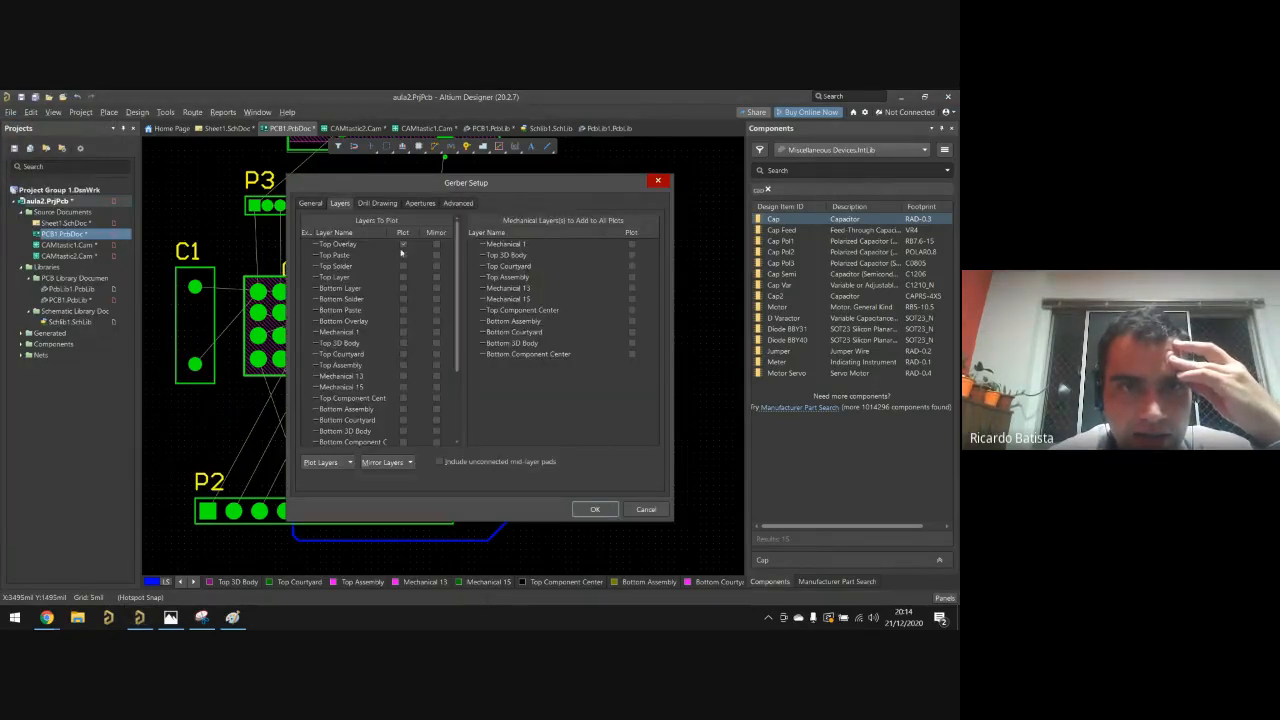
{"action": "left_click", "coordinate": [403, 244]}
{"action": "left_click", "coordinate": [403, 278]}
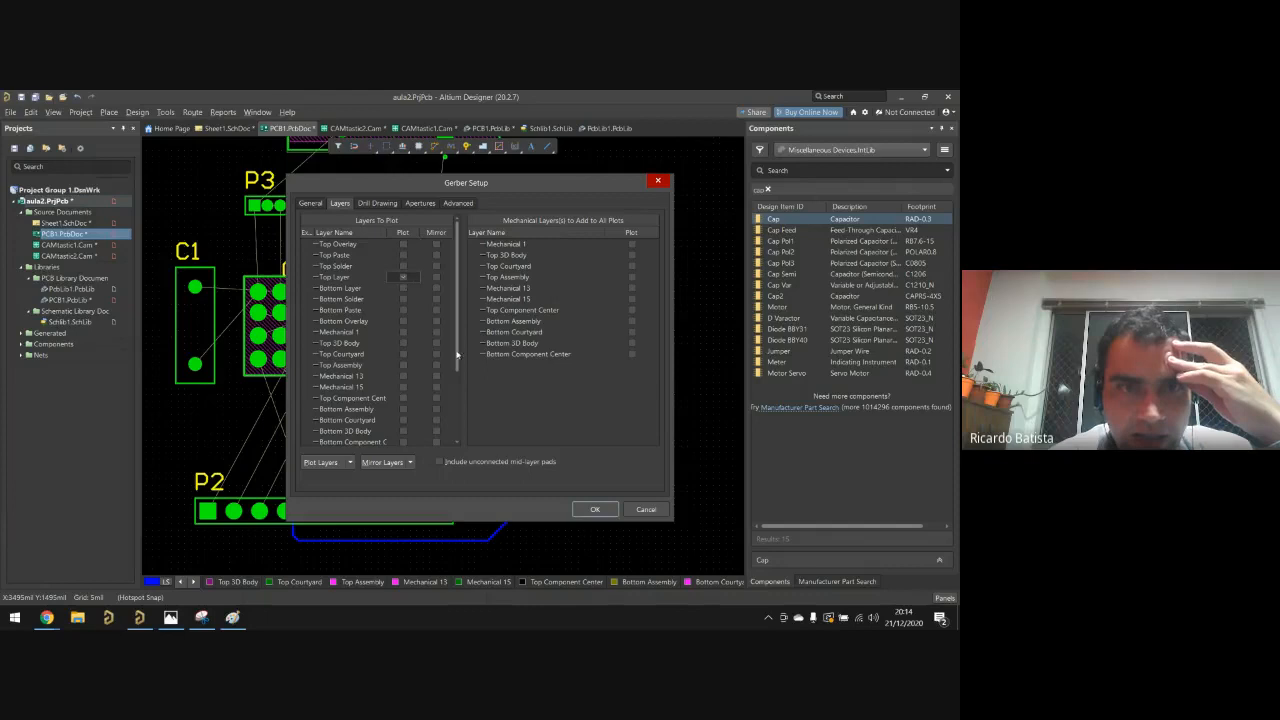
{"action": "left_click", "coordinate": [582, 510]}
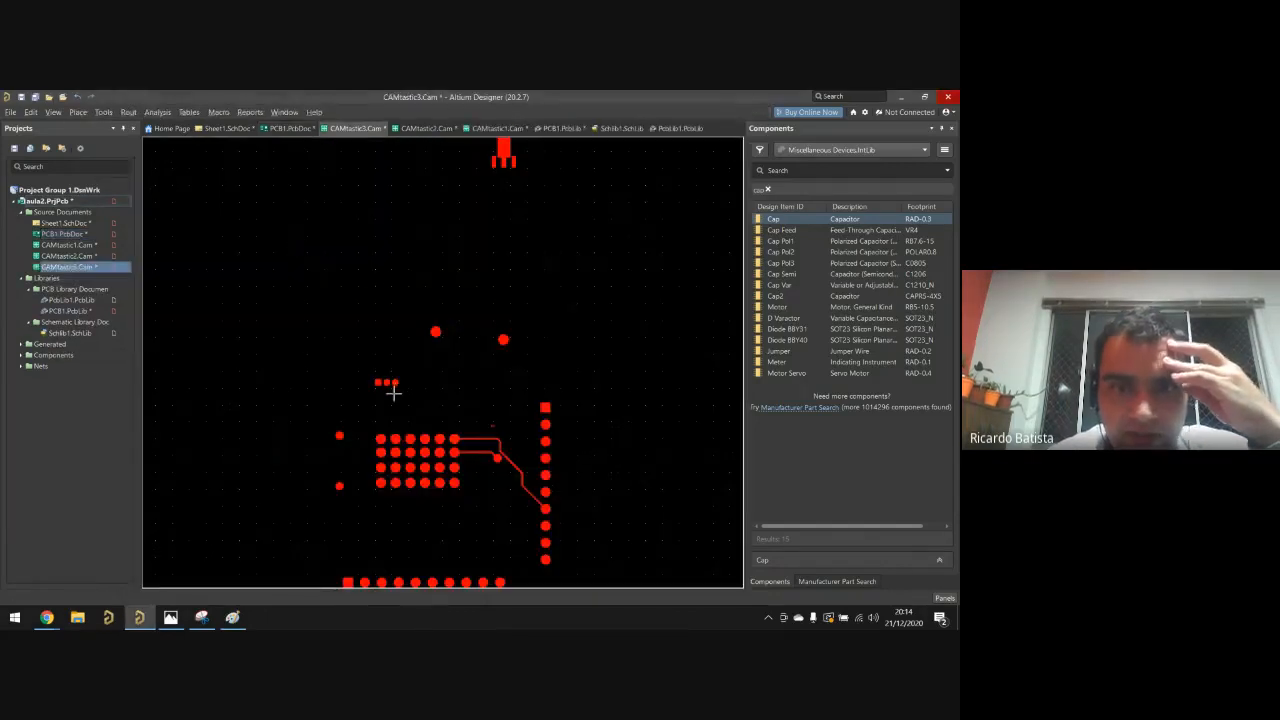
Step: Print the displayed top copper layer in black and white, fitted to the page, as a PDF named top-layer on the desktop
{"action": "scroll", "coordinate": [393, 393], "scroll_direction": "down", "scroll_amount": 5}
{"action": "scroll", "coordinate": [517, 446], "scroll_direction": "up", "scroll_amount": 4}
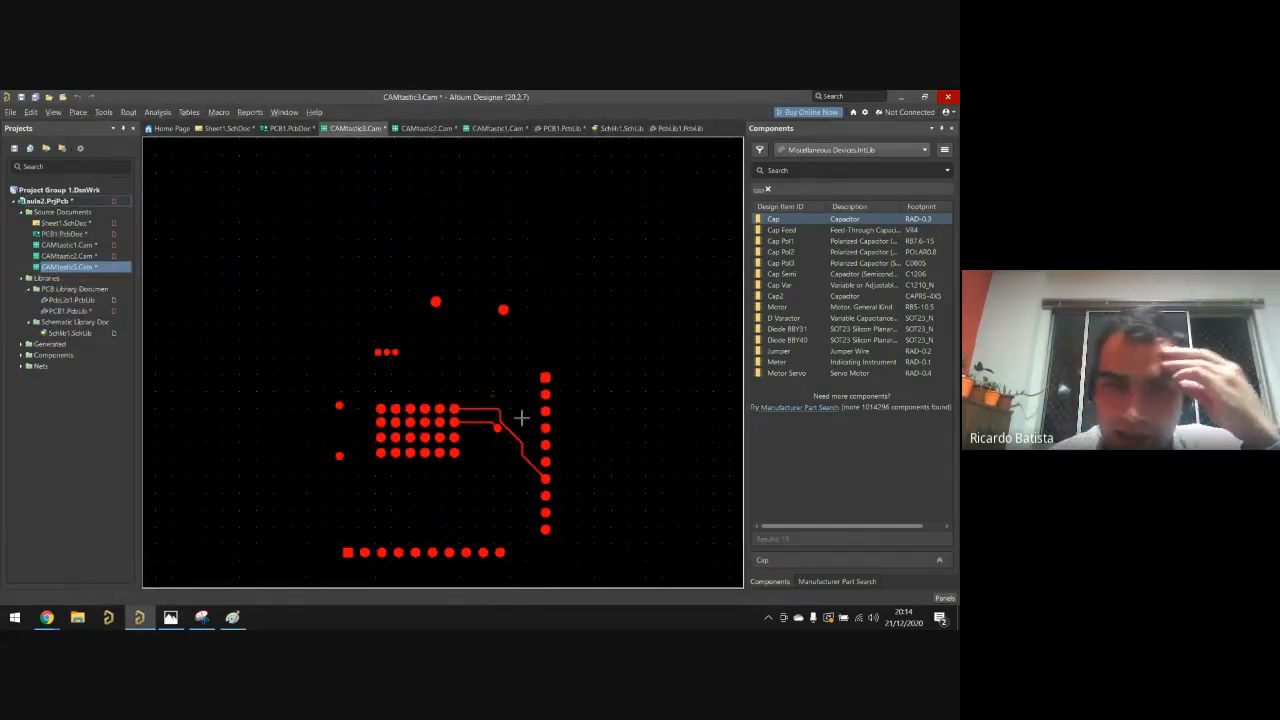
{"action": "scroll", "coordinate": [506, 435], "scroll_direction": "up", "scroll_amount": 3}
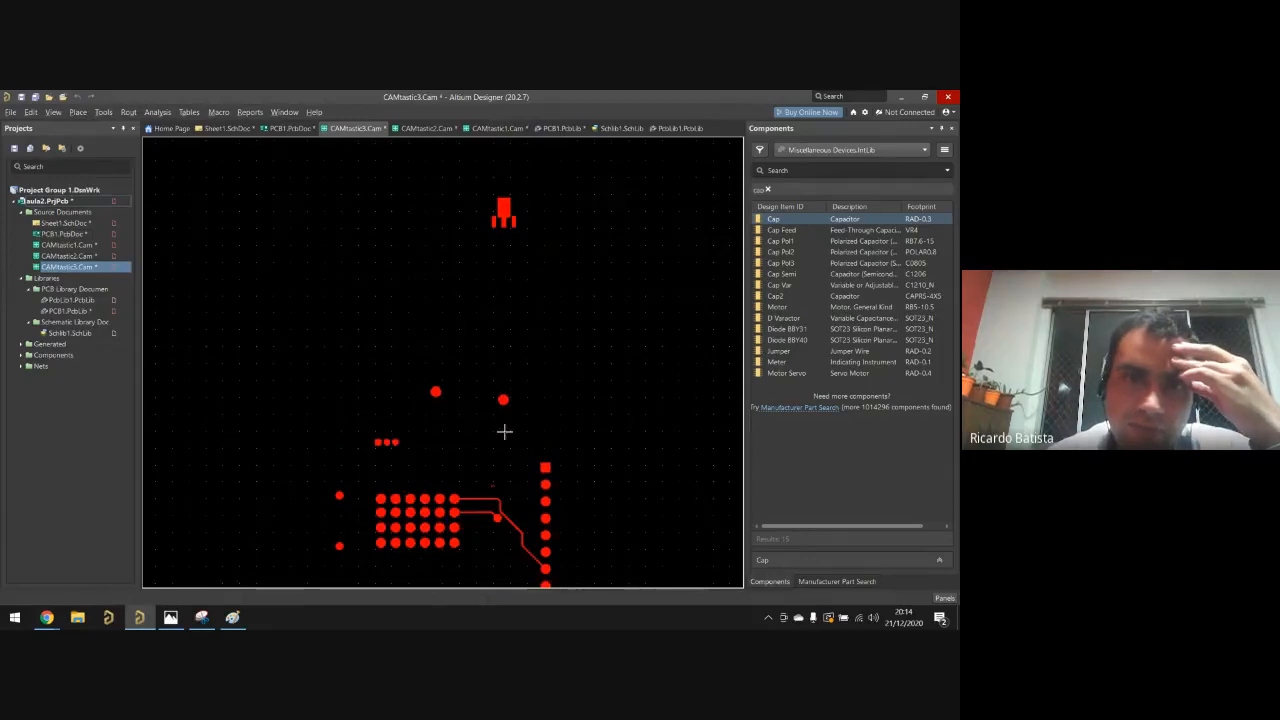
{"action": "scroll", "coordinate": [504, 432], "scroll_direction": "down", "scroll_amount": 3}
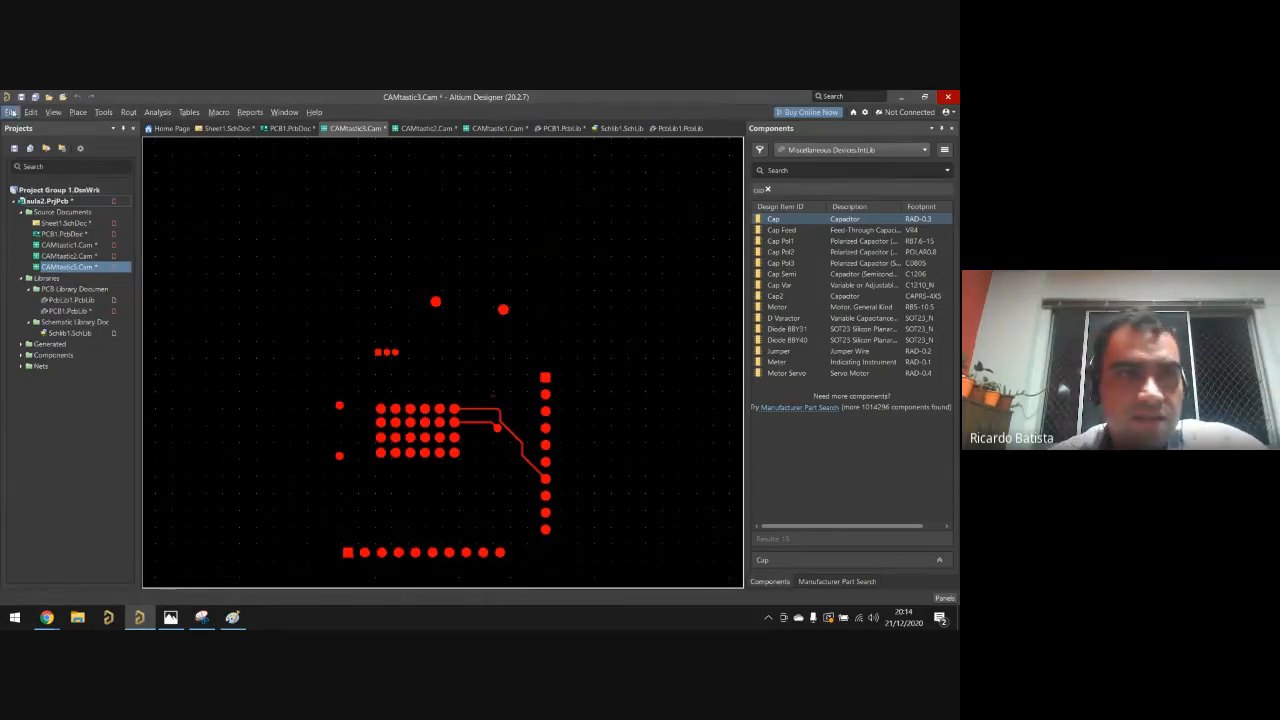
{"action": "left_click", "coordinate": [10, 112]}
{"action": "left_click", "coordinate": [62, 357]}
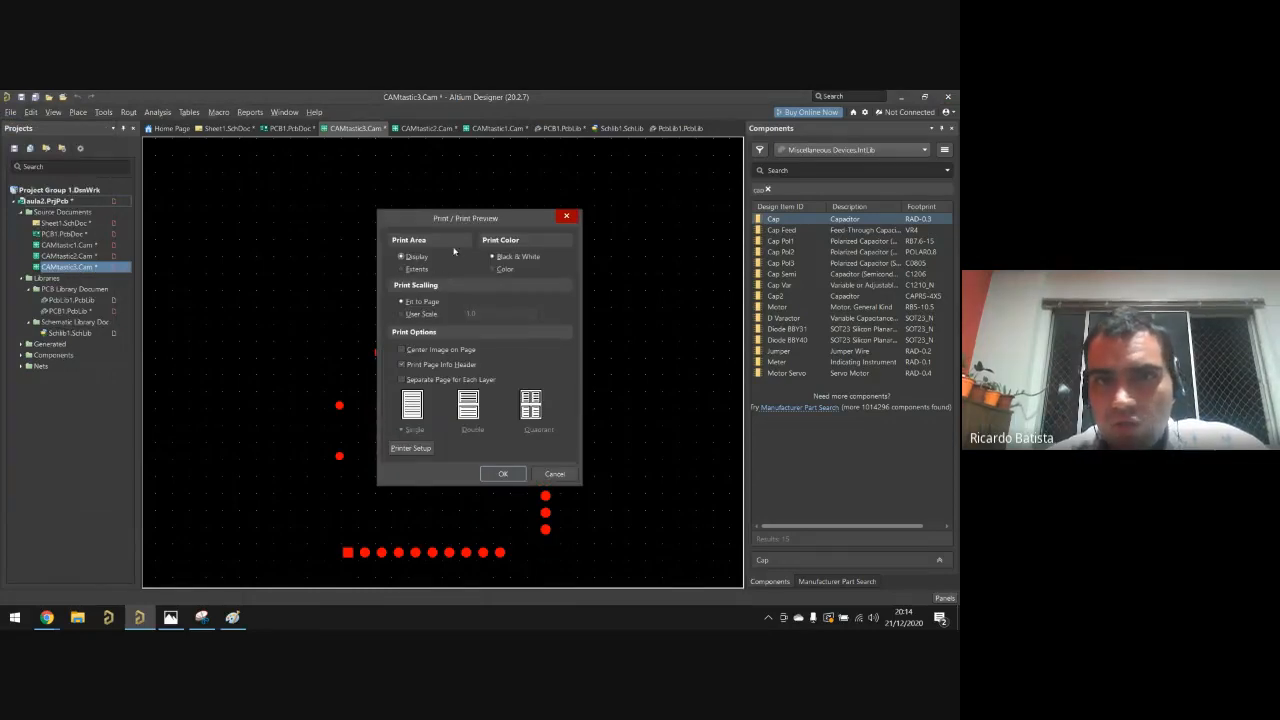
{"action": "left_click", "coordinate": [503, 473]}
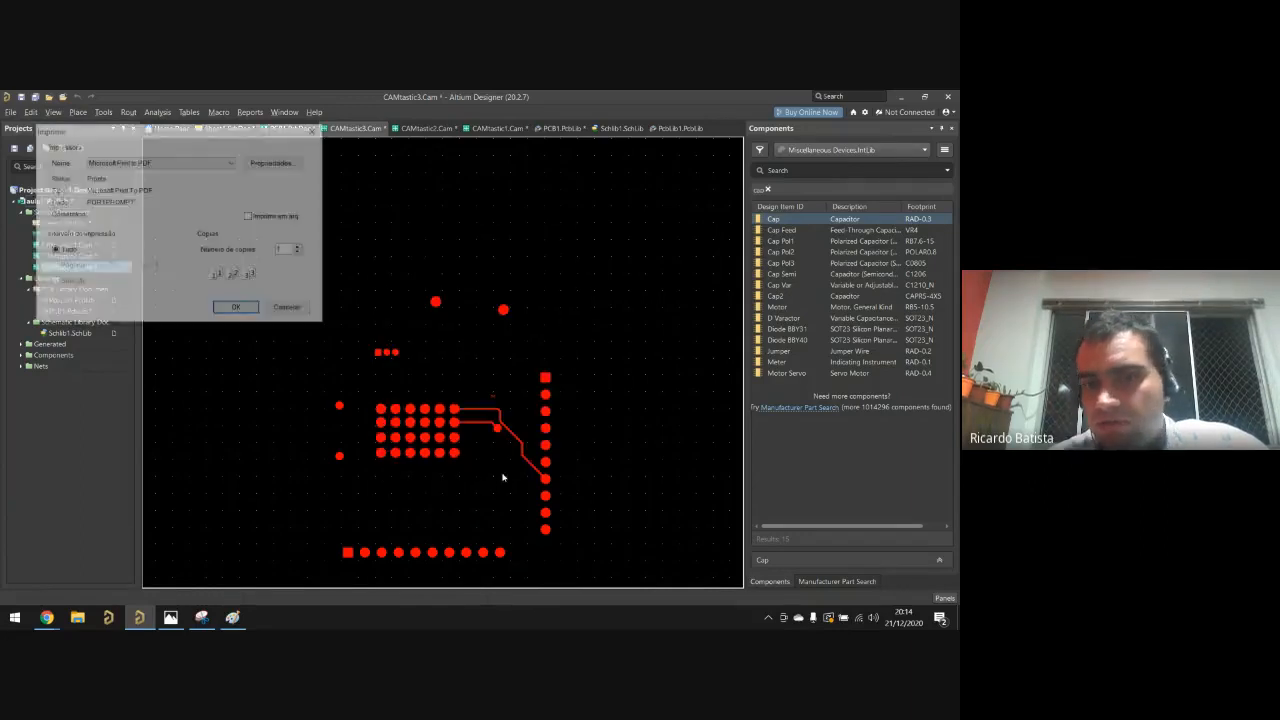
{"action": "left_click", "coordinate": [240, 308]}
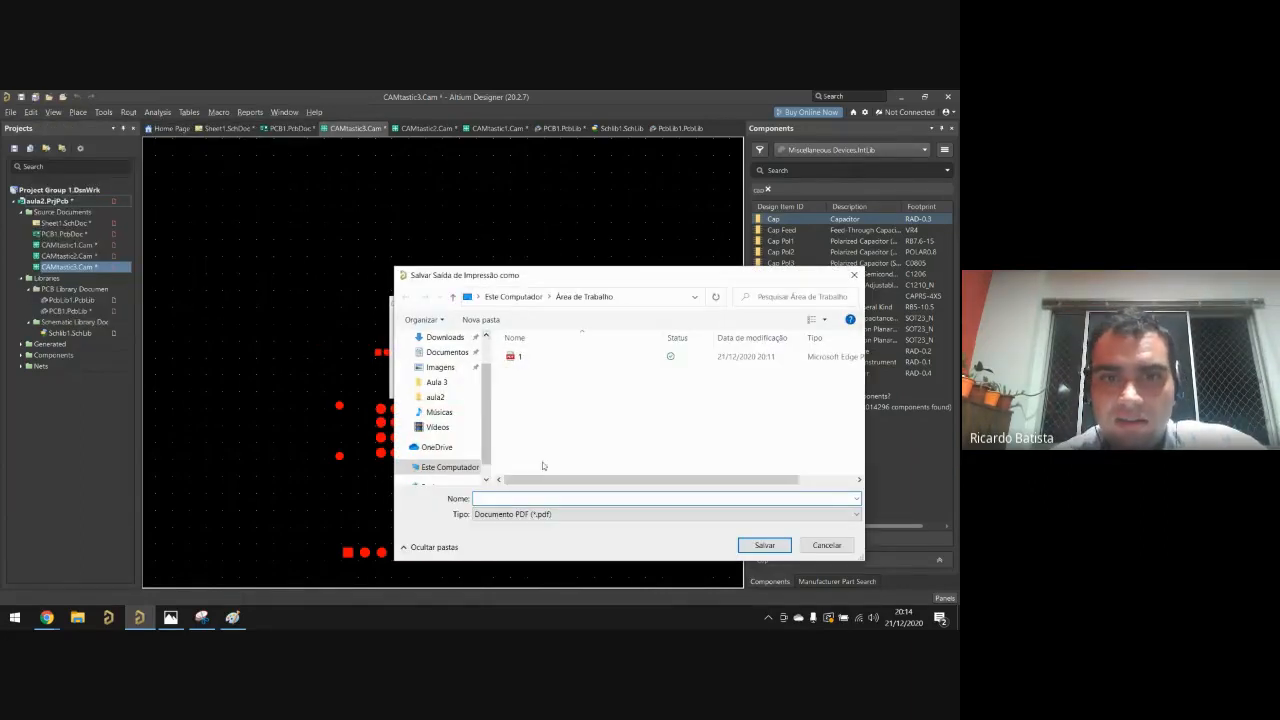
{"action": "type", "text": "top-layer"}
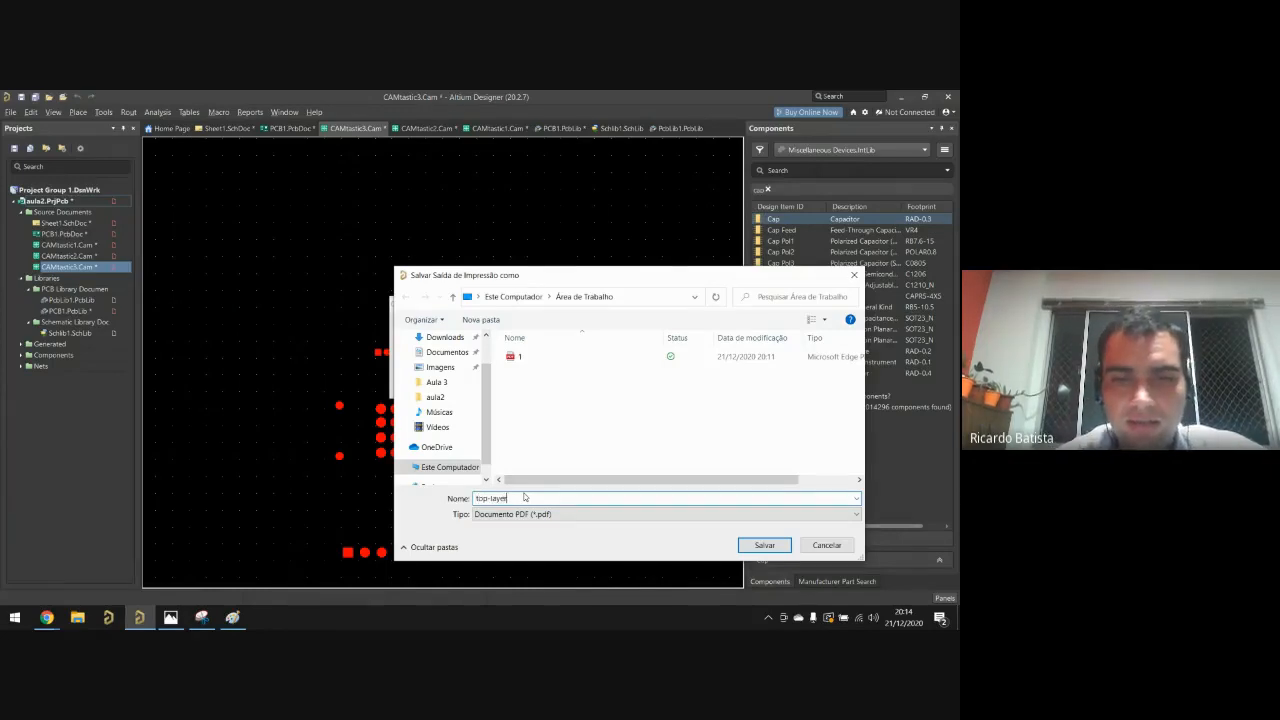
{"action": "key", "text": "Return"}
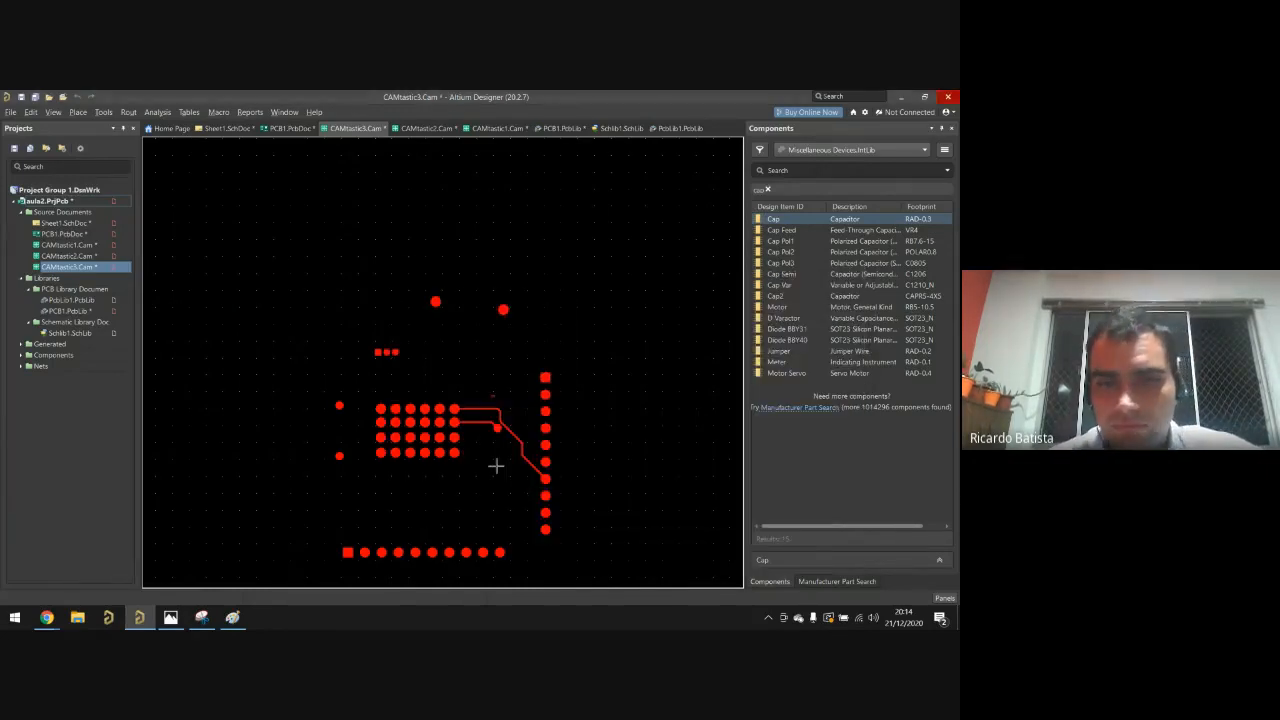
Step: Open top-layer.pdf from the desktop and examine the printed copper layout
{"action": "key", "text": "super+d"}
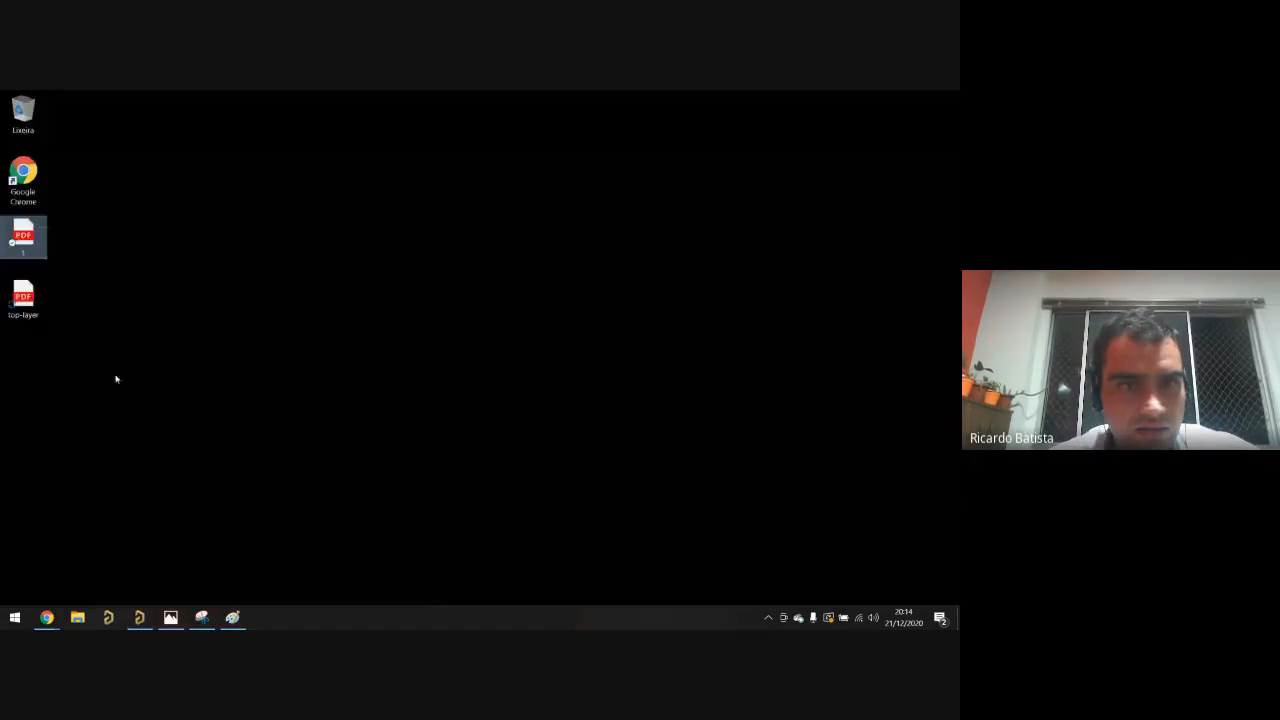
{"action": "left_click", "coordinate": [33, 291]}
{"action": "double_click", "coordinate": [33, 291]}
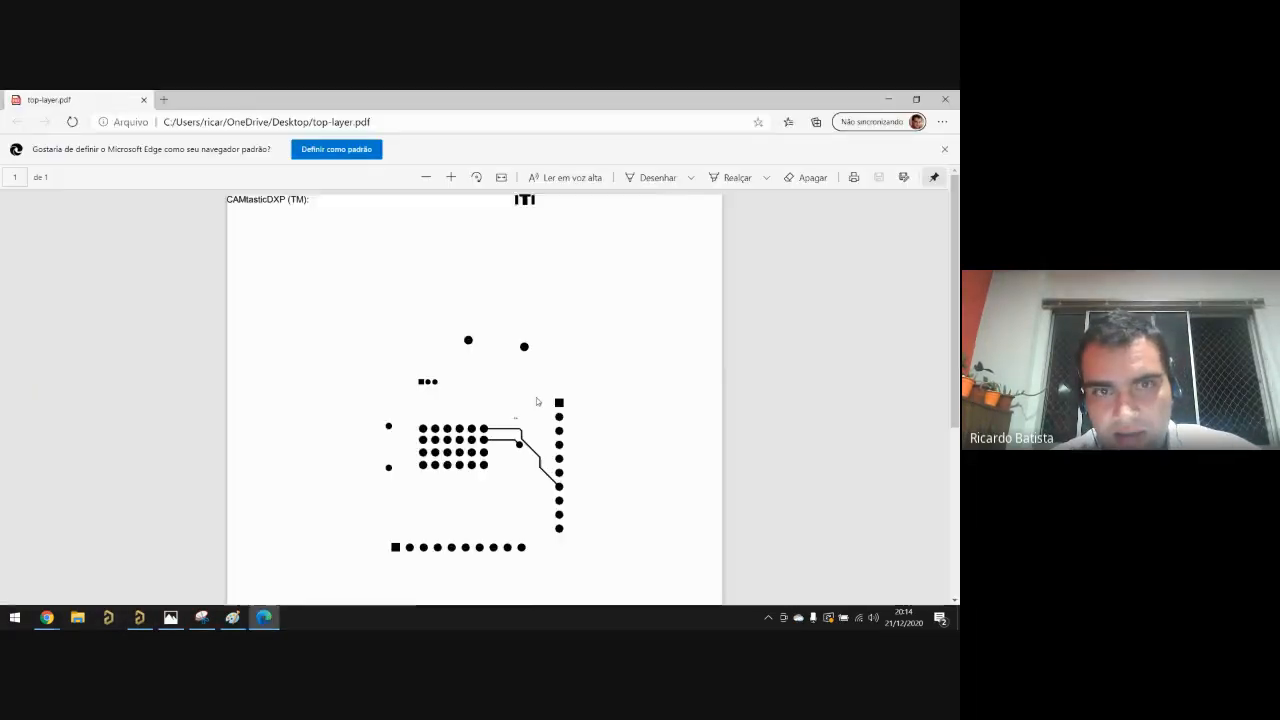
{"action": "scroll", "coordinate": [505, 430], "scroll_direction": "up", "scroll_amount": 2}
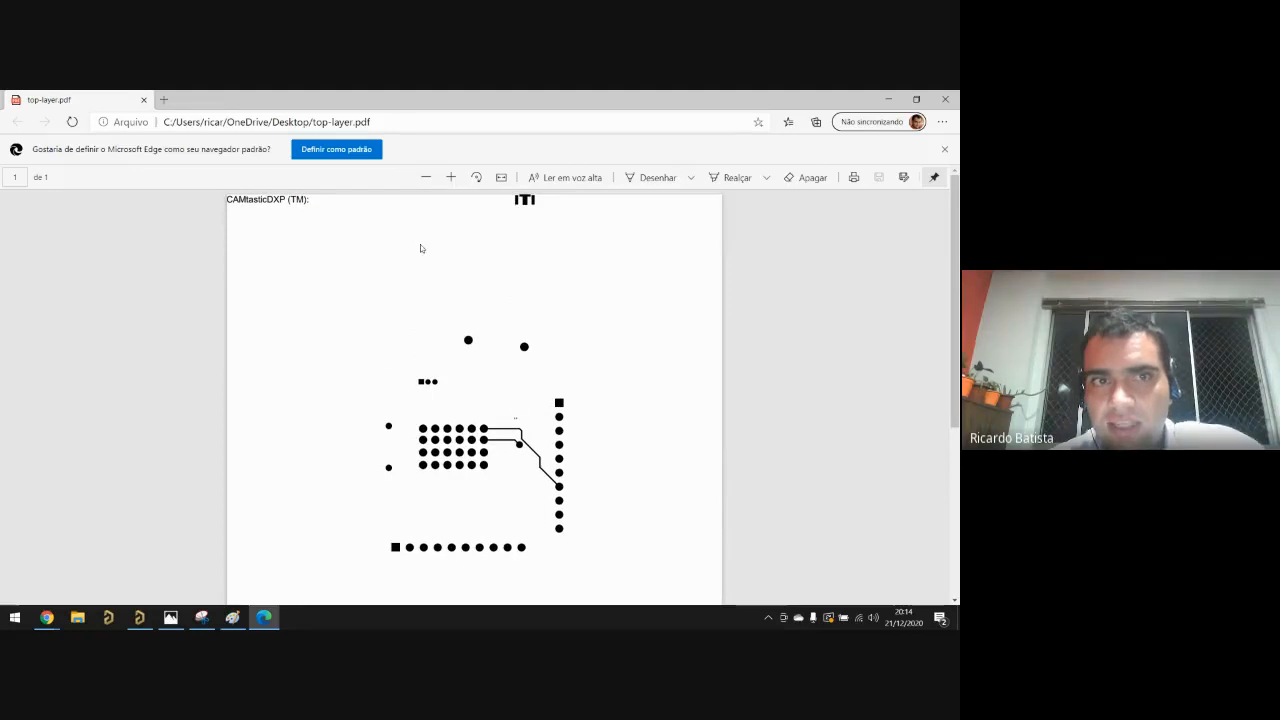
{"action": "scroll", "coordinate": [524, 449], "scroll_direction": "down", "scroll_amount": 5}
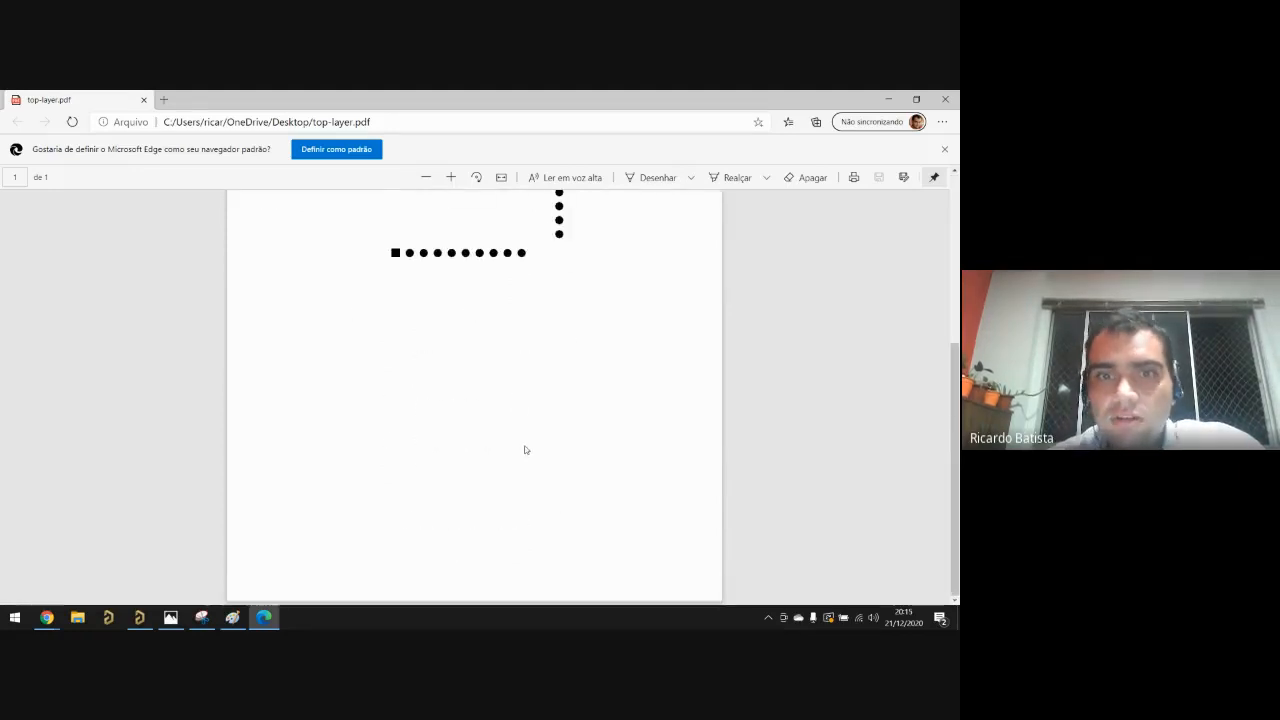
Step: Look over the printed pads and traces of the top copper layer in top-layer.pdf
{"action": "scroll", "coordinate": [524, 449], "scroll_direction": "up", "scroll_amount": 5}
{"action": "scroll", "coordinate": [525, 455], "scroll_direction": "down", "scroll_amount": 2}
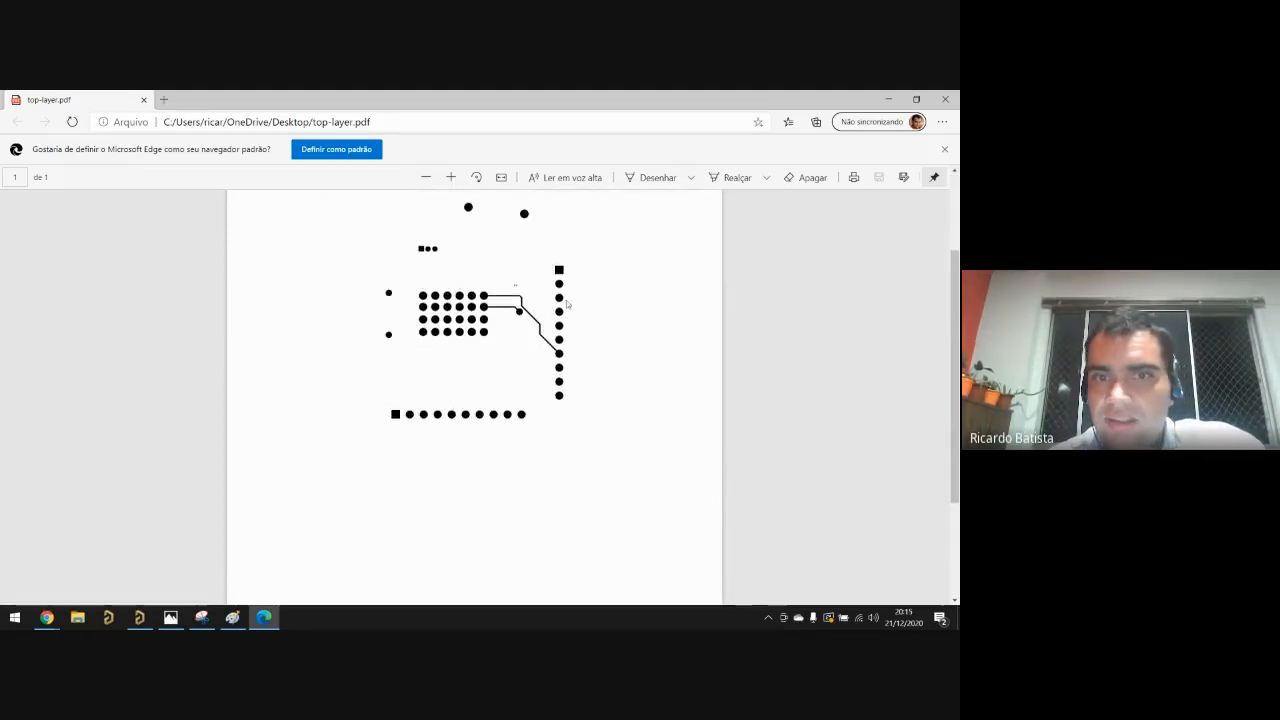
{"action": "scroll", "coordinate": [522, 300], "scroll_direction": "up", "scroll_amount": 2}
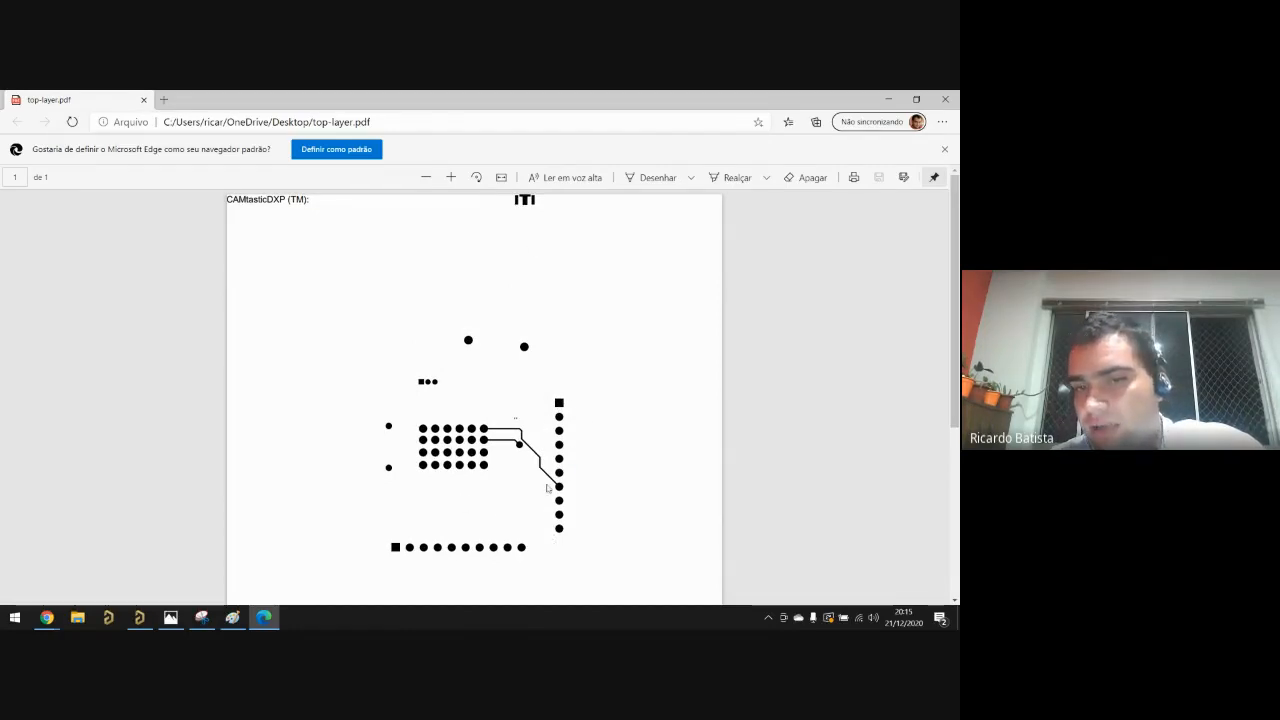
Step: Switch back to Altium Designer and try to undo the last change in CAMtastic3.Cam
{"action": "left_click", "coordinate": [170, 617]}
{"action": "left_click", "coordinate": [139, 617]}
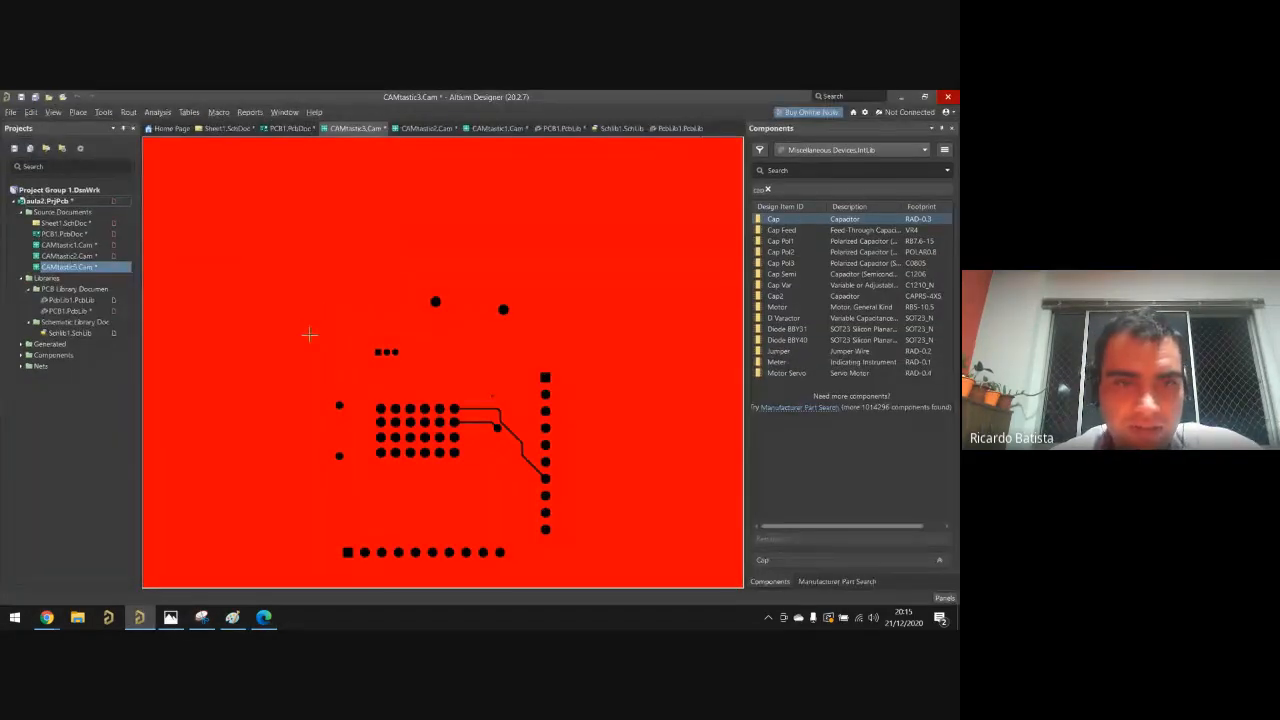
{"action": "key", "text": "ctrl+z"}
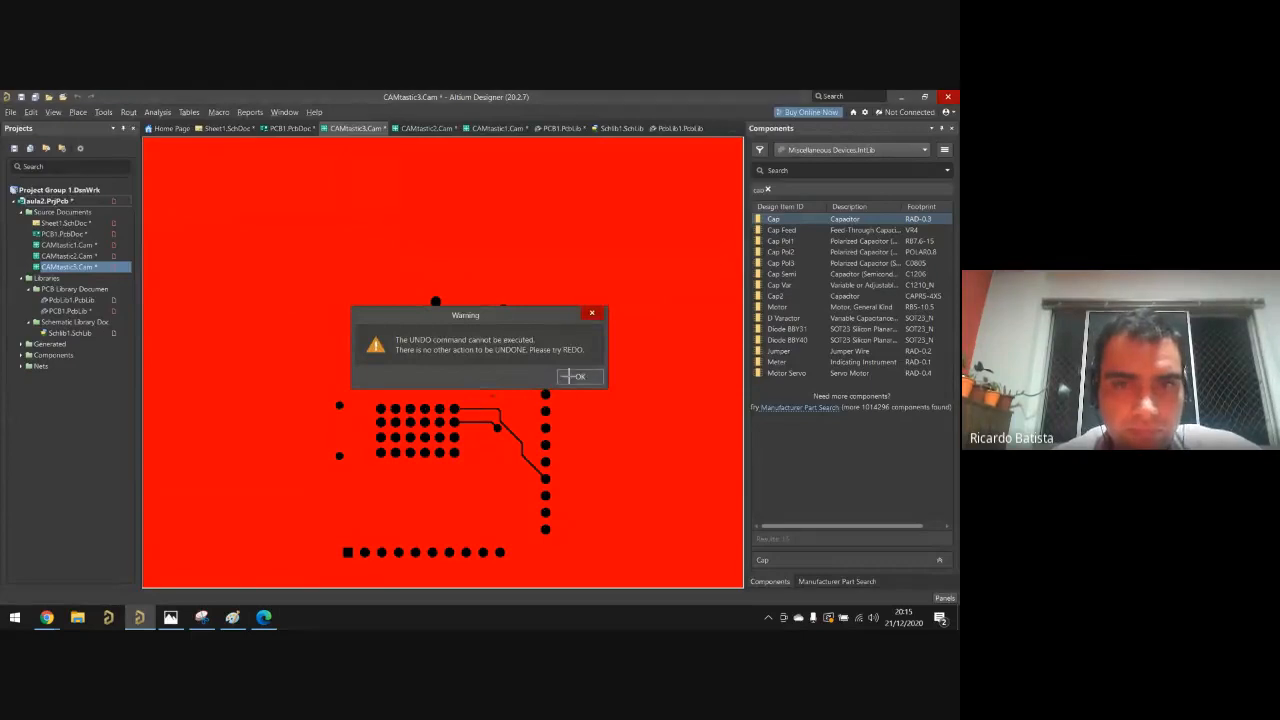
{"action": "key", "text": "Return"}
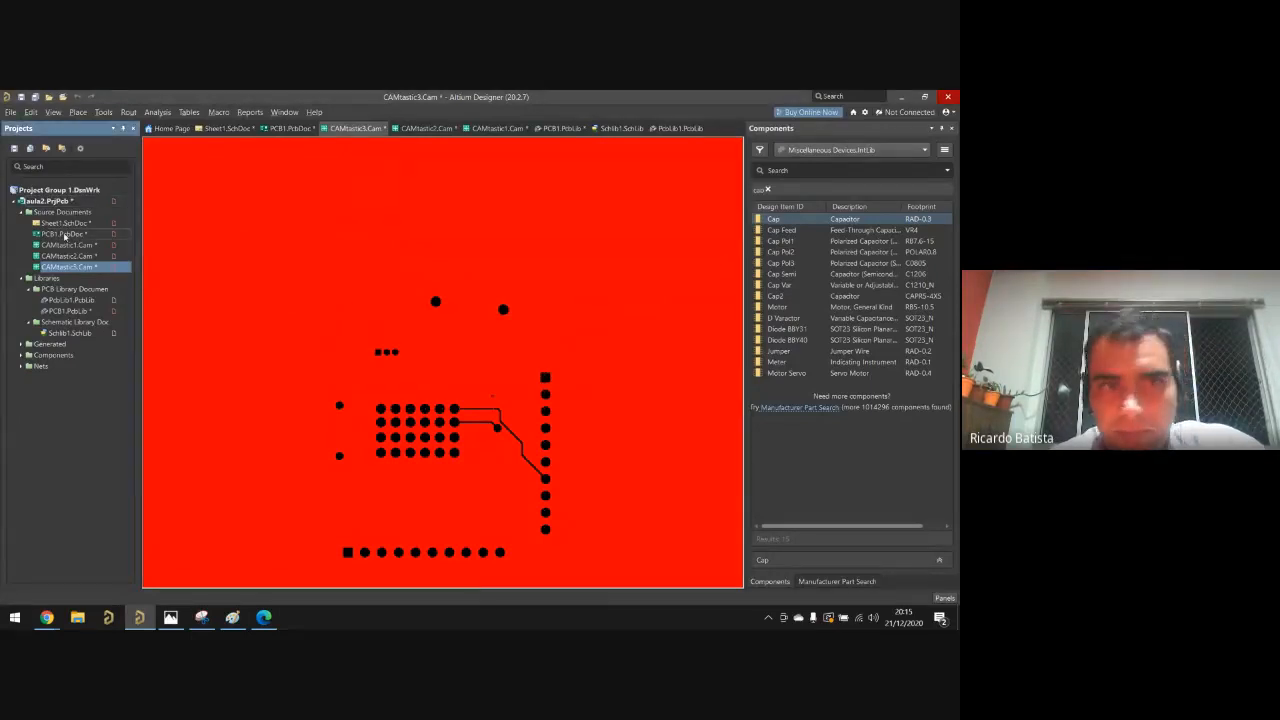
Step: Generate another Gerber output from PCB1.PcbDoc that plots Bottom Layer instead of Top Layer
{"action": "left_click", "coordinate": [64, 235]}
{"action": "left_click", "coordinate": [10, 112]}
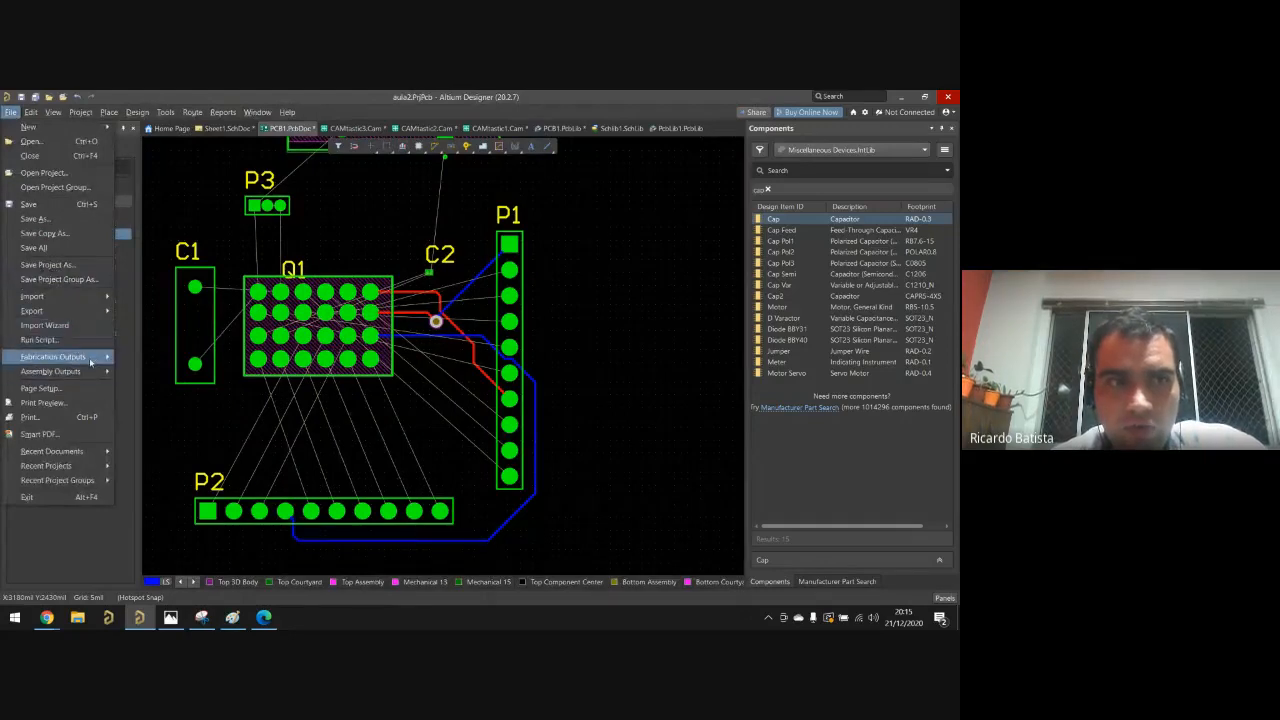
{"action": "mouse_move", "coordinate": [100, 357]}
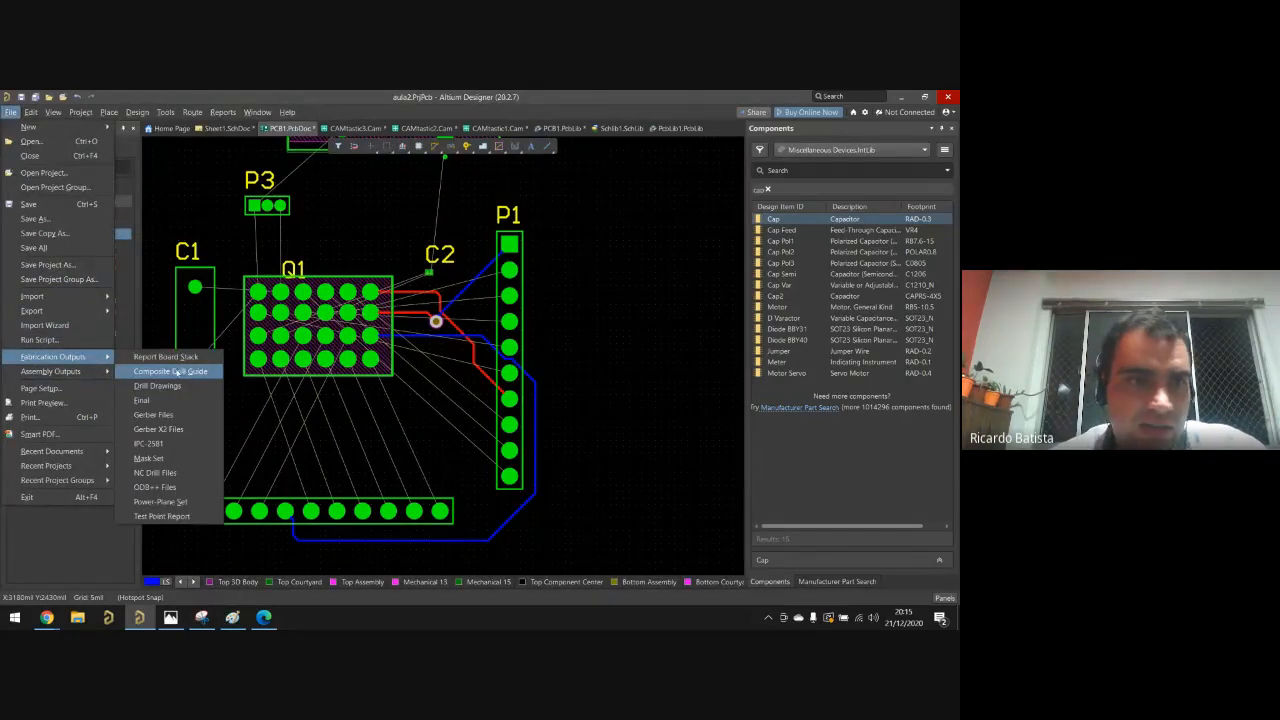
{"action": "left_click", "coordinate": [172, 415]}
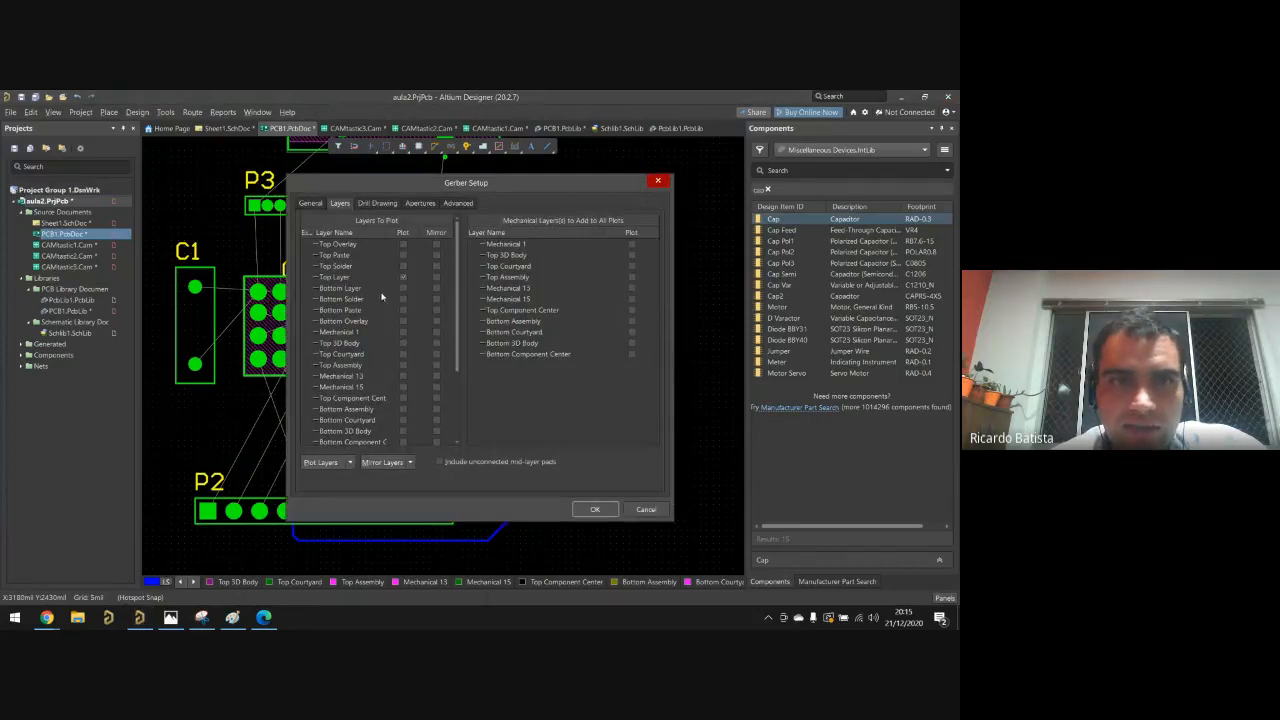
{"action": "left_click", "coordinate": [402, 279]}
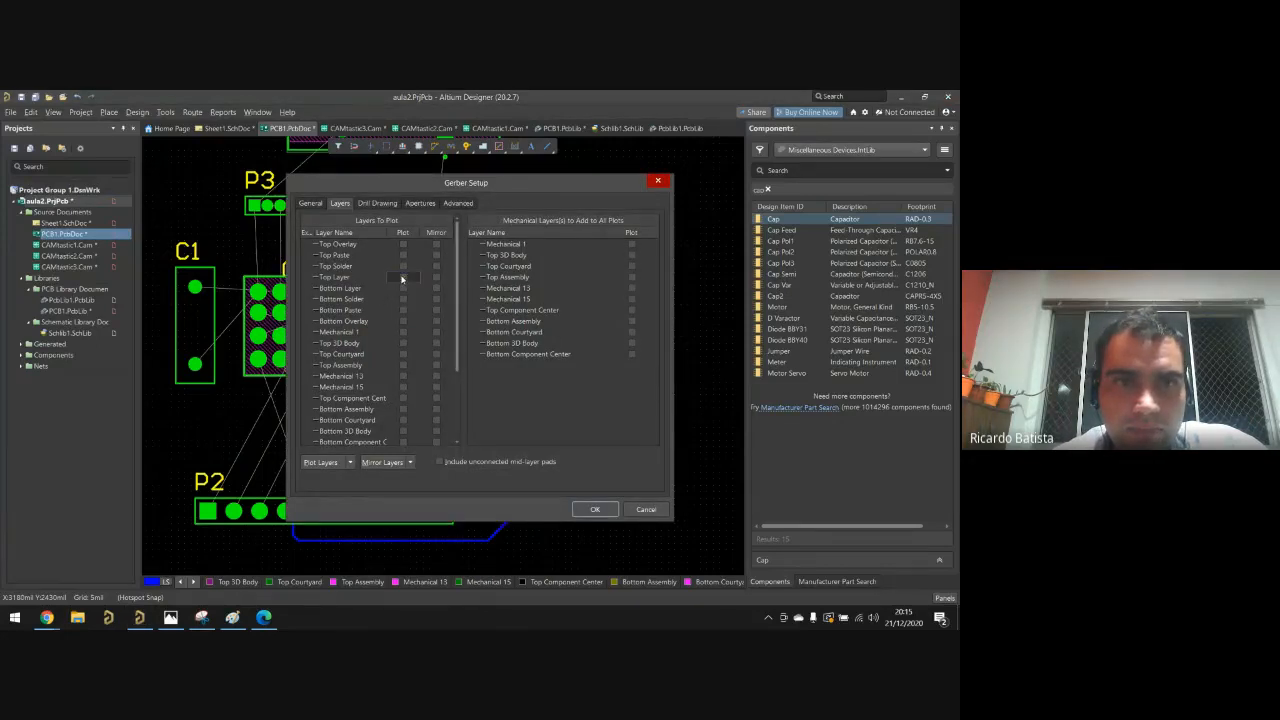
{"action": "left_click", "coordinate": [403, 288]}
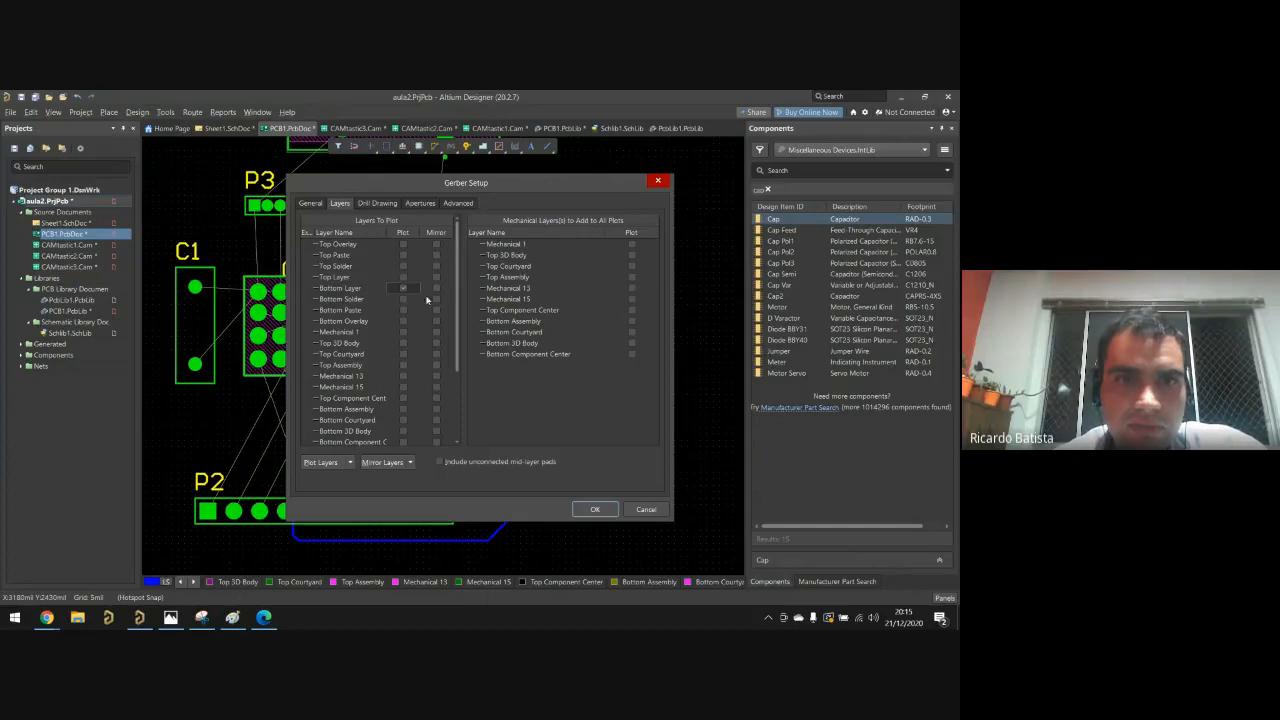
{"action": "left_click", "coordinate": [594, 509]}
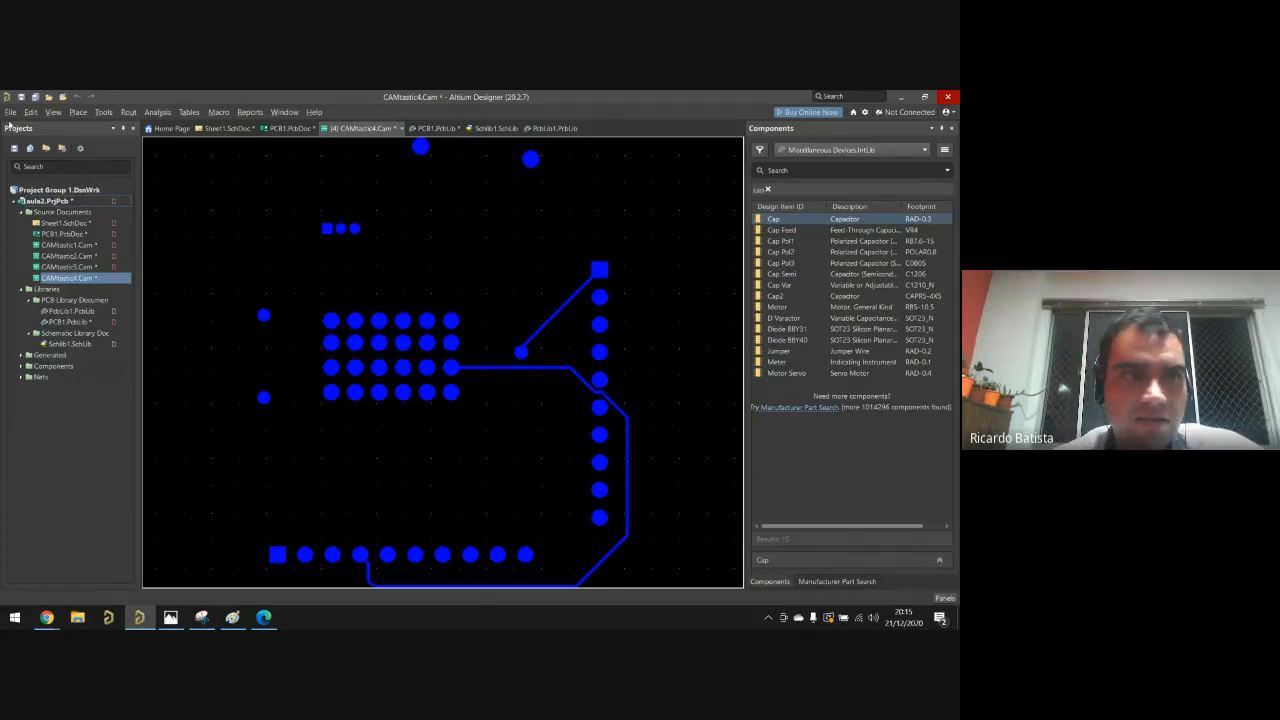
Step: Print the displayed bottom copper layer in black and white, fitted to the page, as a PDF named botton-layer on the desktop
{"action": "left_click", "coordinate": [10, 111]}
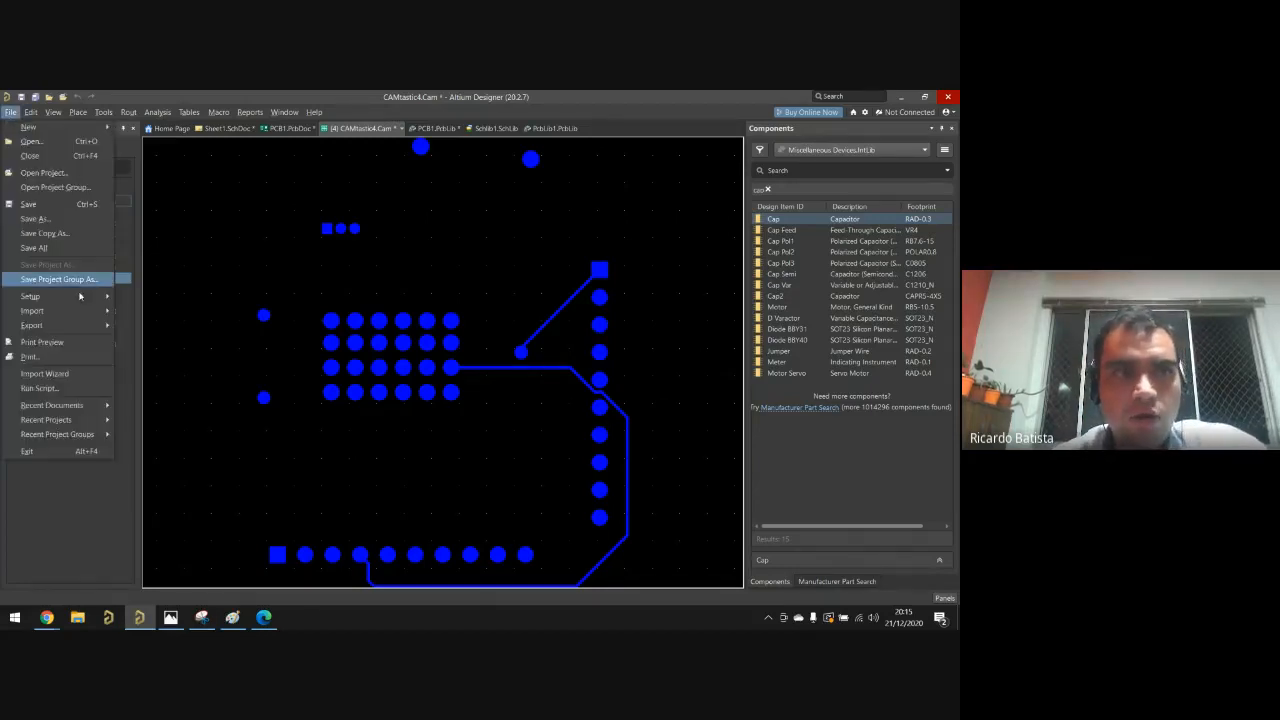
{"action": "left_click", "coordinate": [60, 356]}
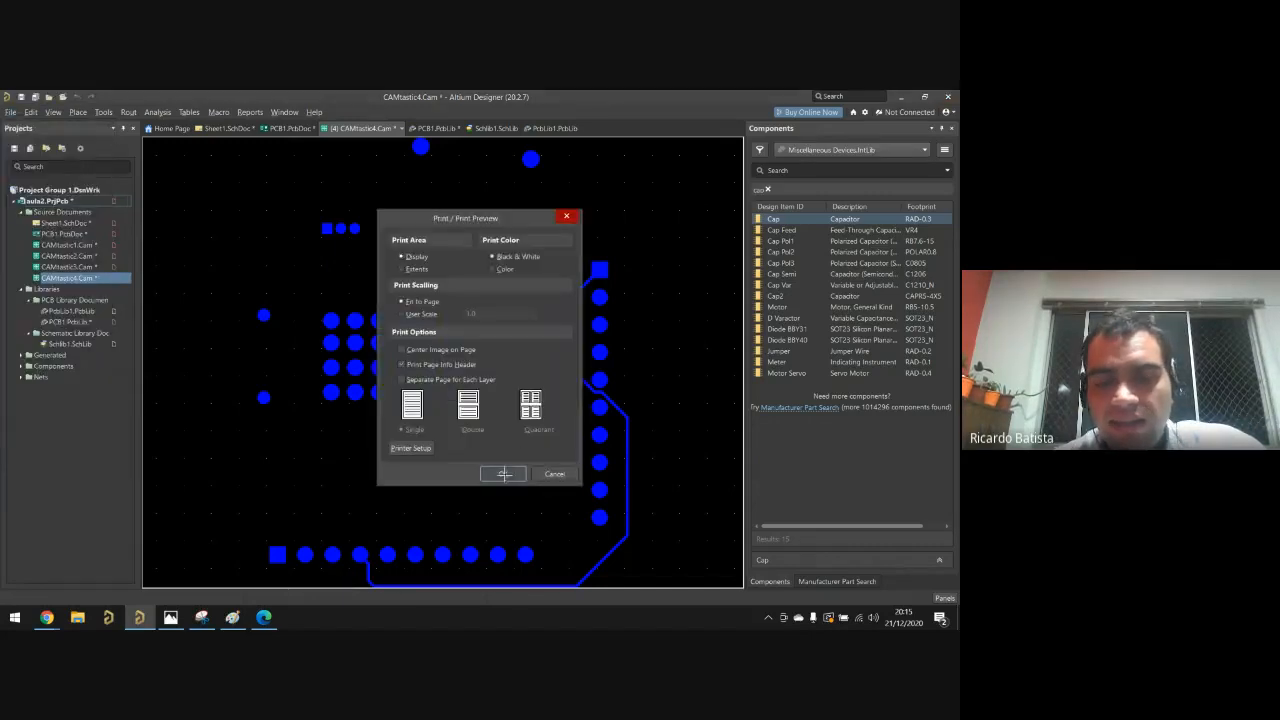
{"action": "left_click", "coordinate": [503, 472]}
{"action": "left_click", "coordinate": [237, 308]}
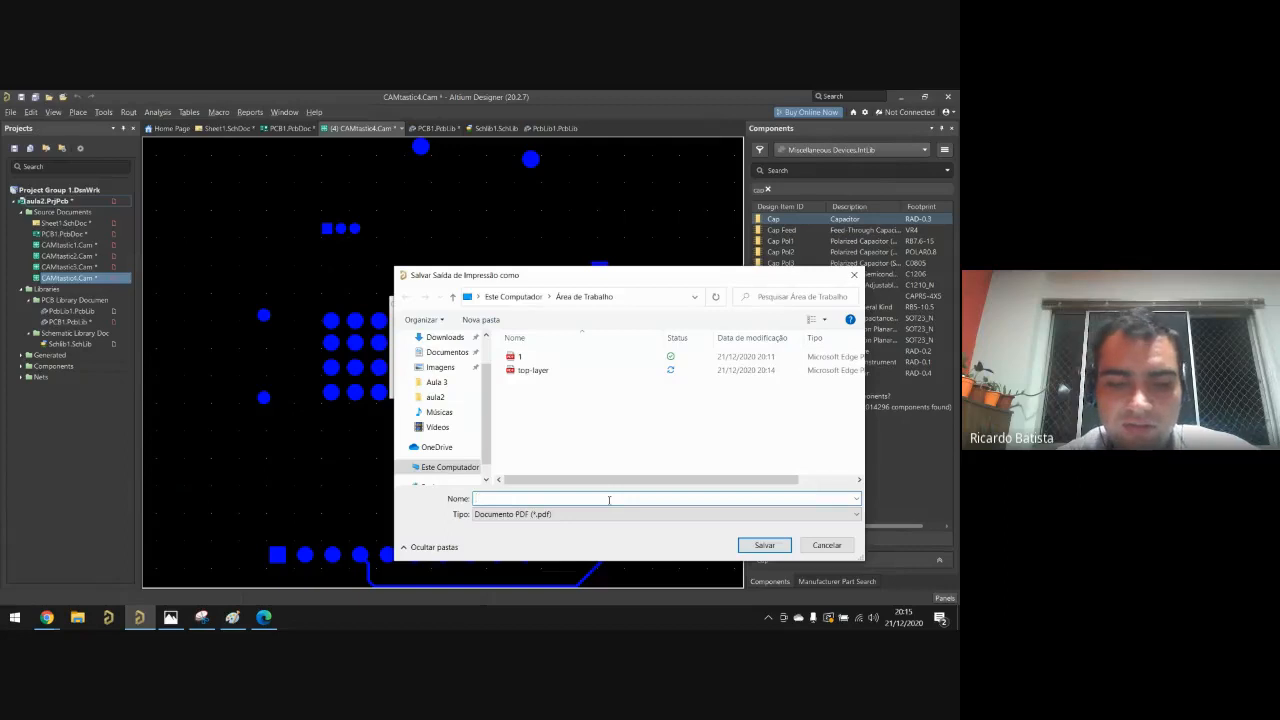
{"action": "type", "text": "bott"}
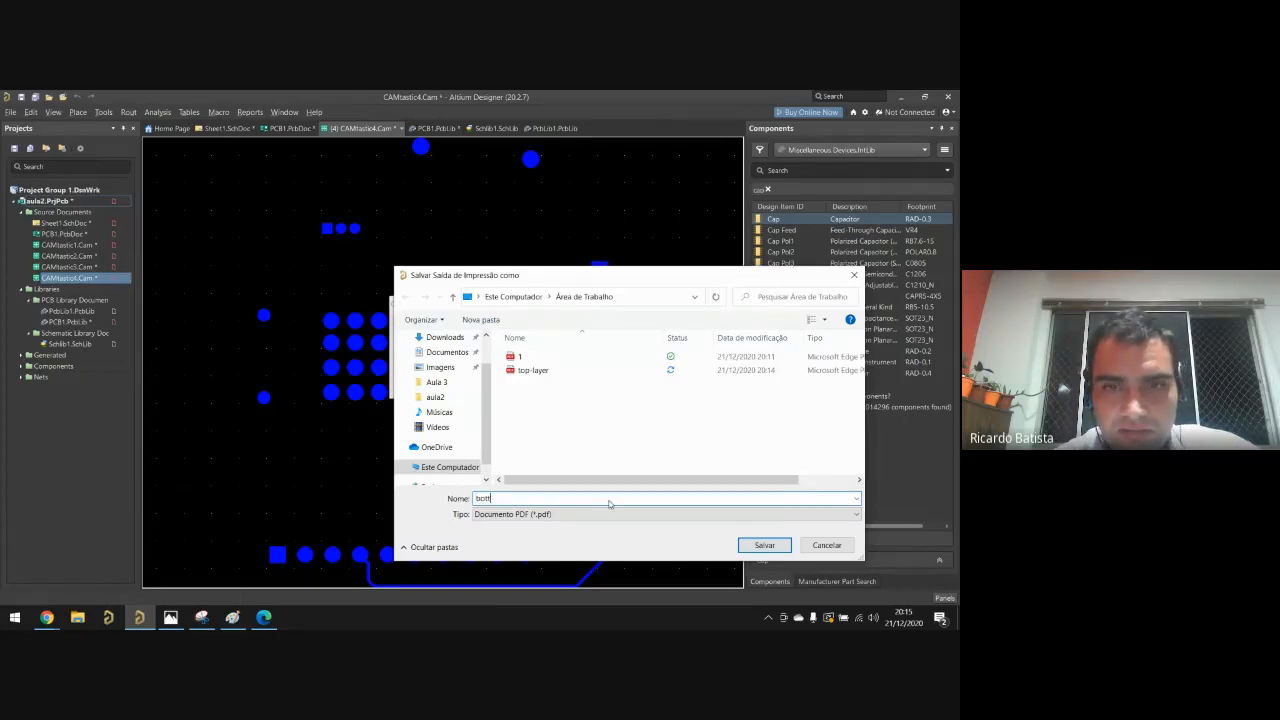
{"action": "type", "text": "on-layer"}
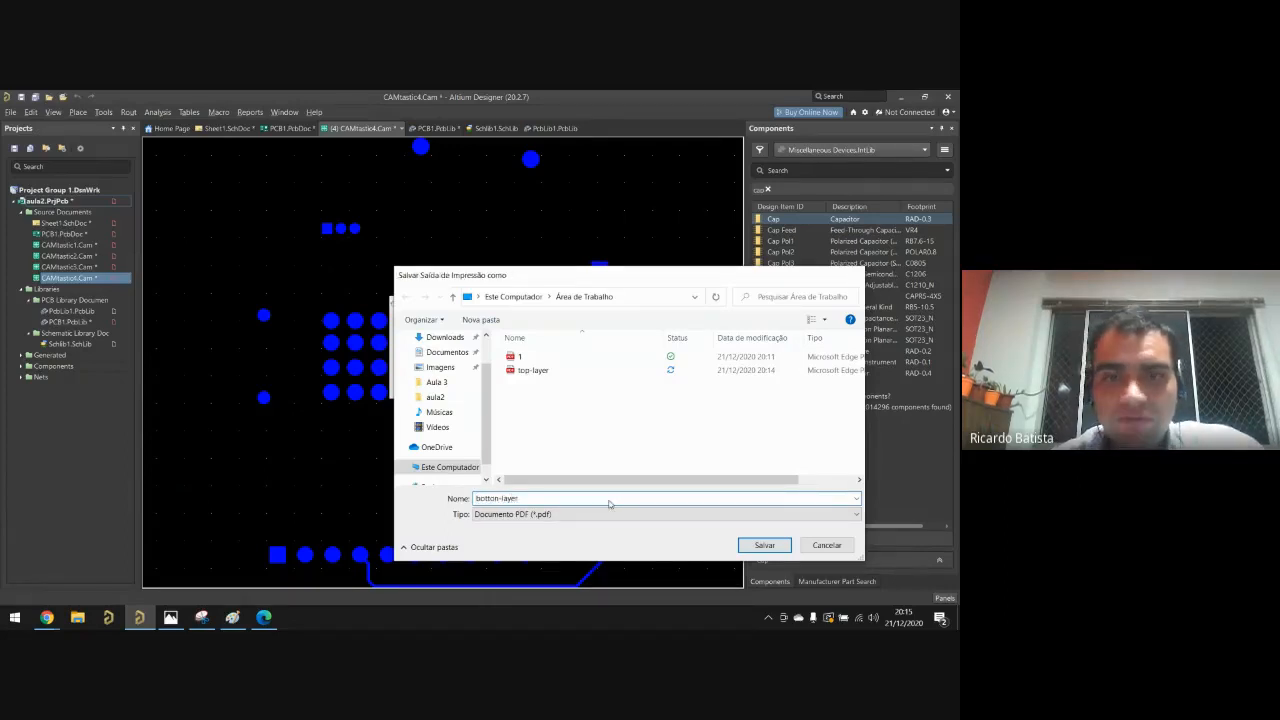
{"action": "key", "text": "Return"}
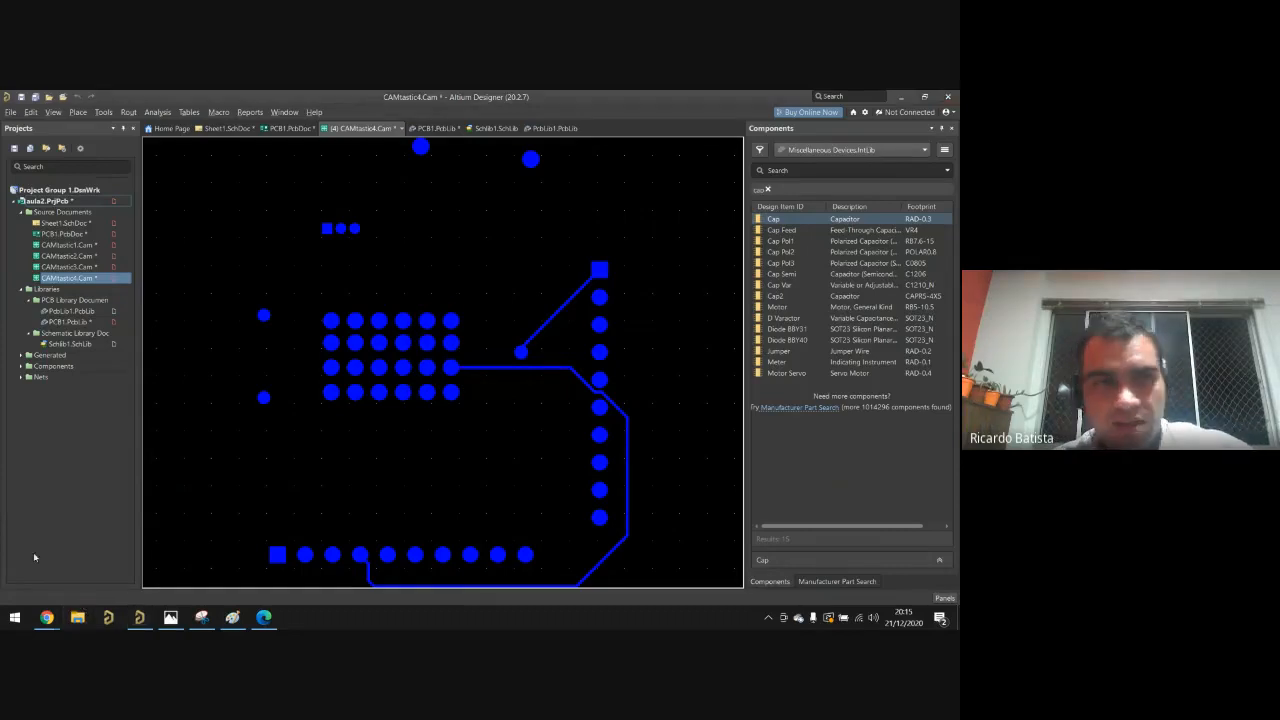
Step: Open botton-layer.pdf from the desktop, examine the printed bottom copper layout and close the PDF viewer
{"action": "left_click", "coordinate": [901, 96]}
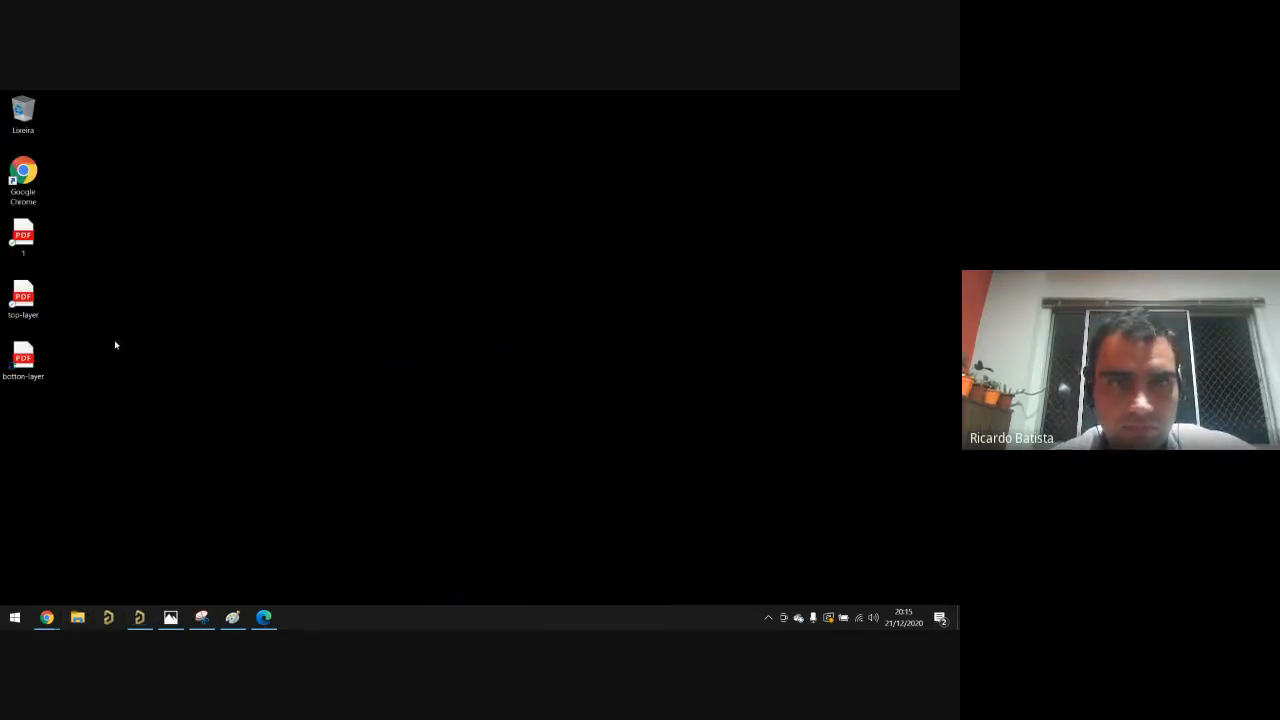
{"action": "double_click", "coordinate": [24, 358]}
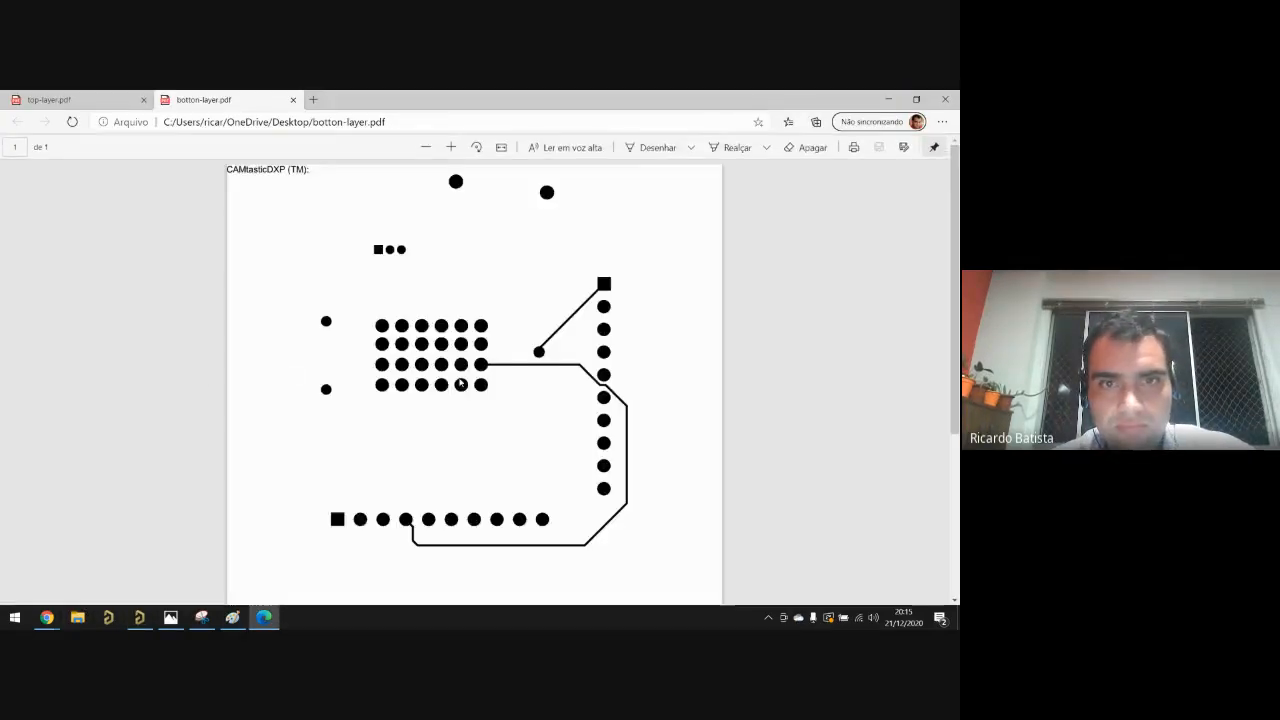
{"action": "scroll", "coordinate": [500, 385], "scroll_direction": "down", "scroll_amount": 3}
{"action": "scroll", "coordinate": [505, 390], "scroll_direction": "up", "scroll_amount": 3}
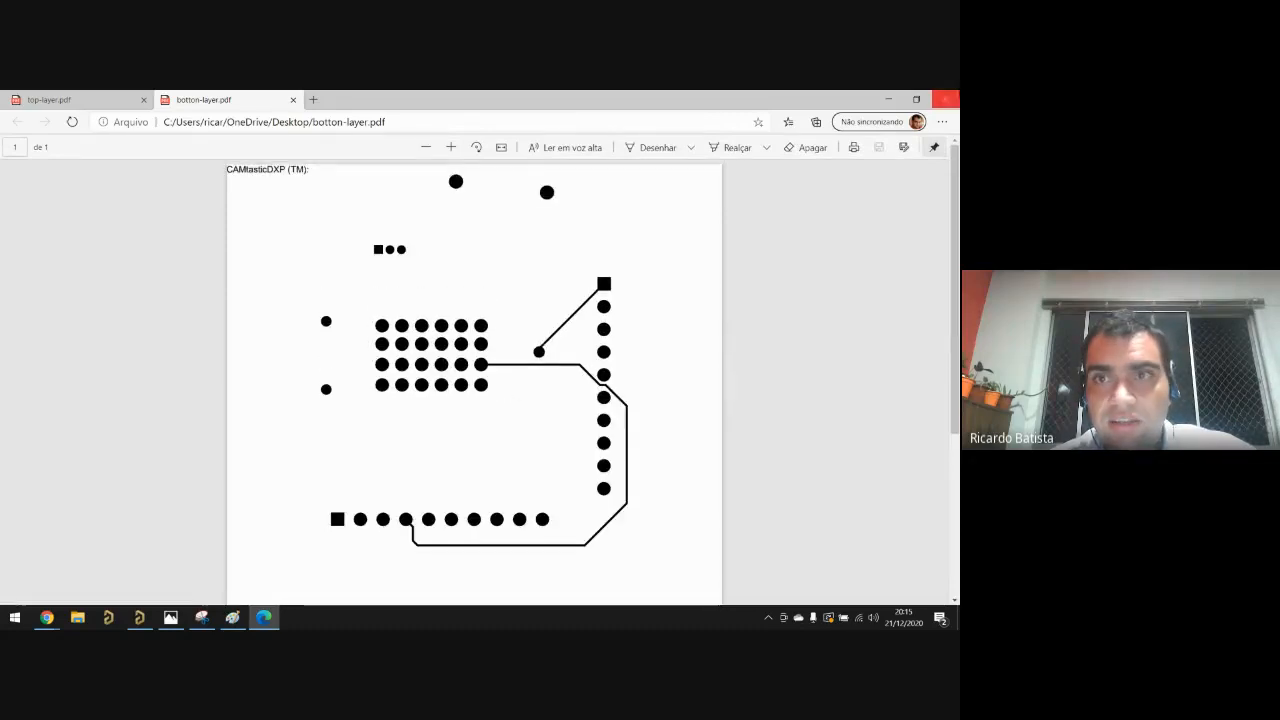
{"action": "left_click", "coordinate": [955, 96]}
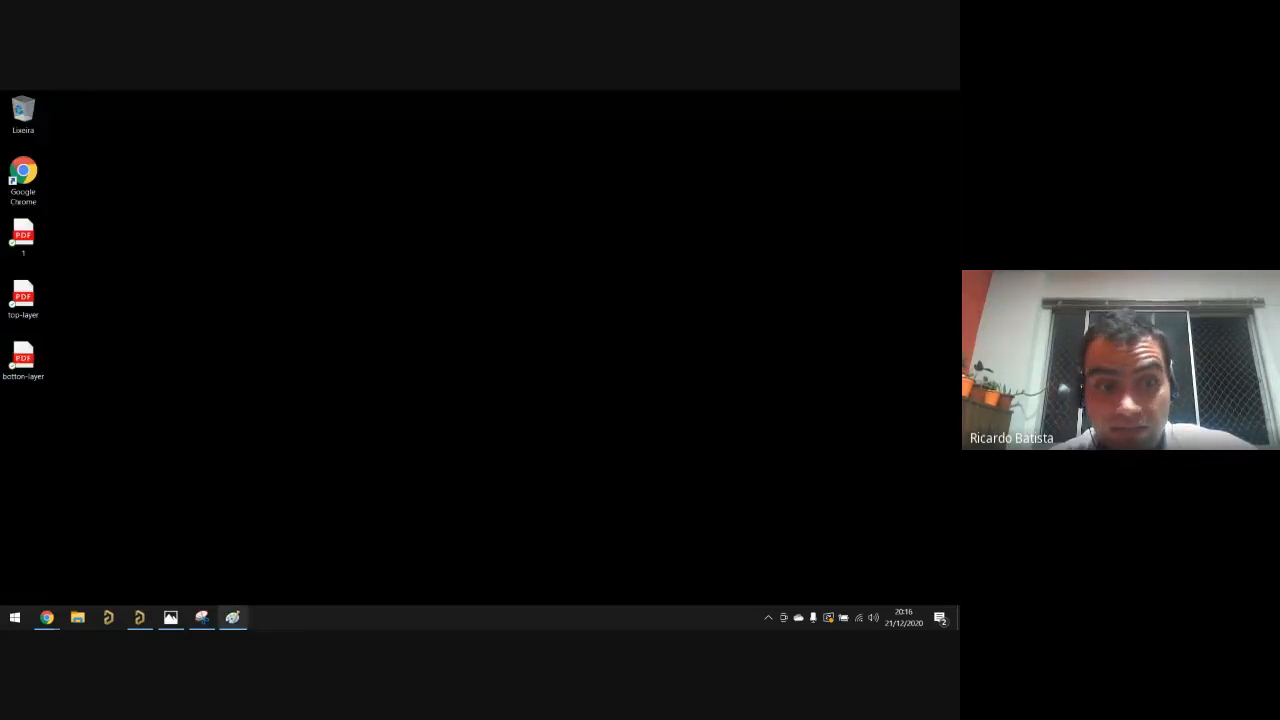
Step: Switch to Altium Designer and reopen the Gerber setup for PCB1.PcbDoc
{"action": "left_click", "coordinate": [139, 617]}
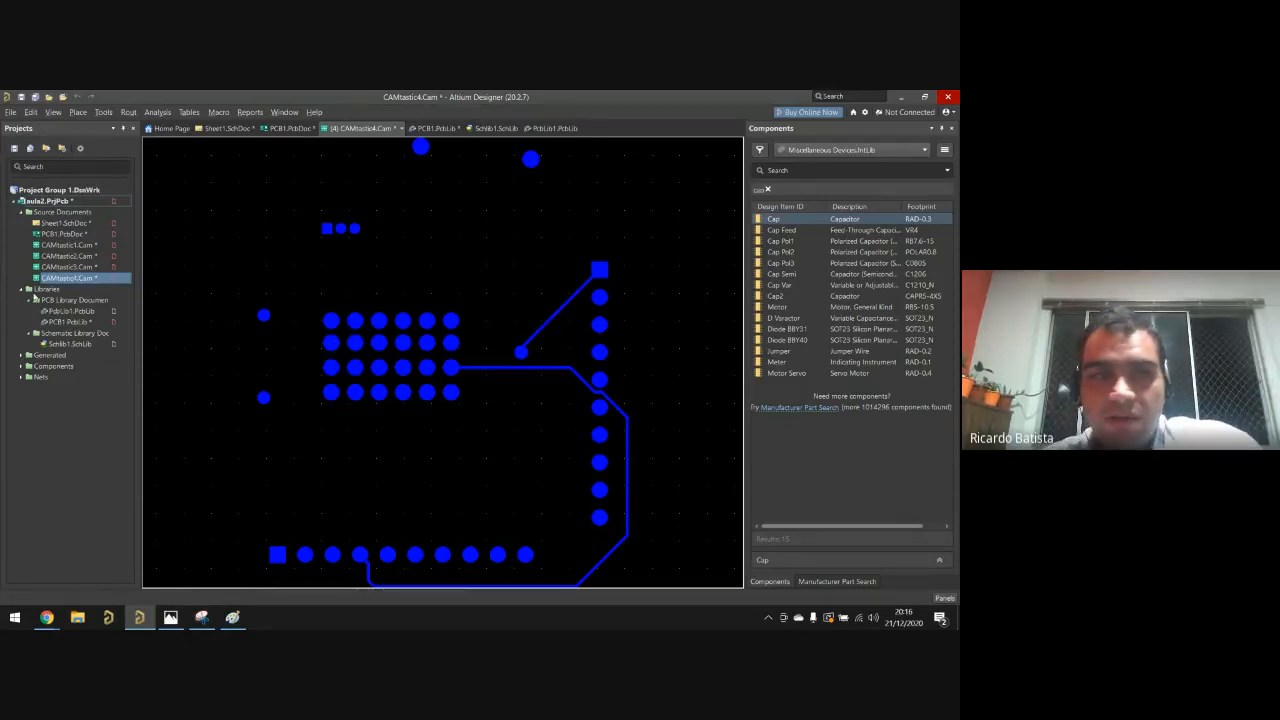
{"action": "left_click", "coordinate": [60, 234]}
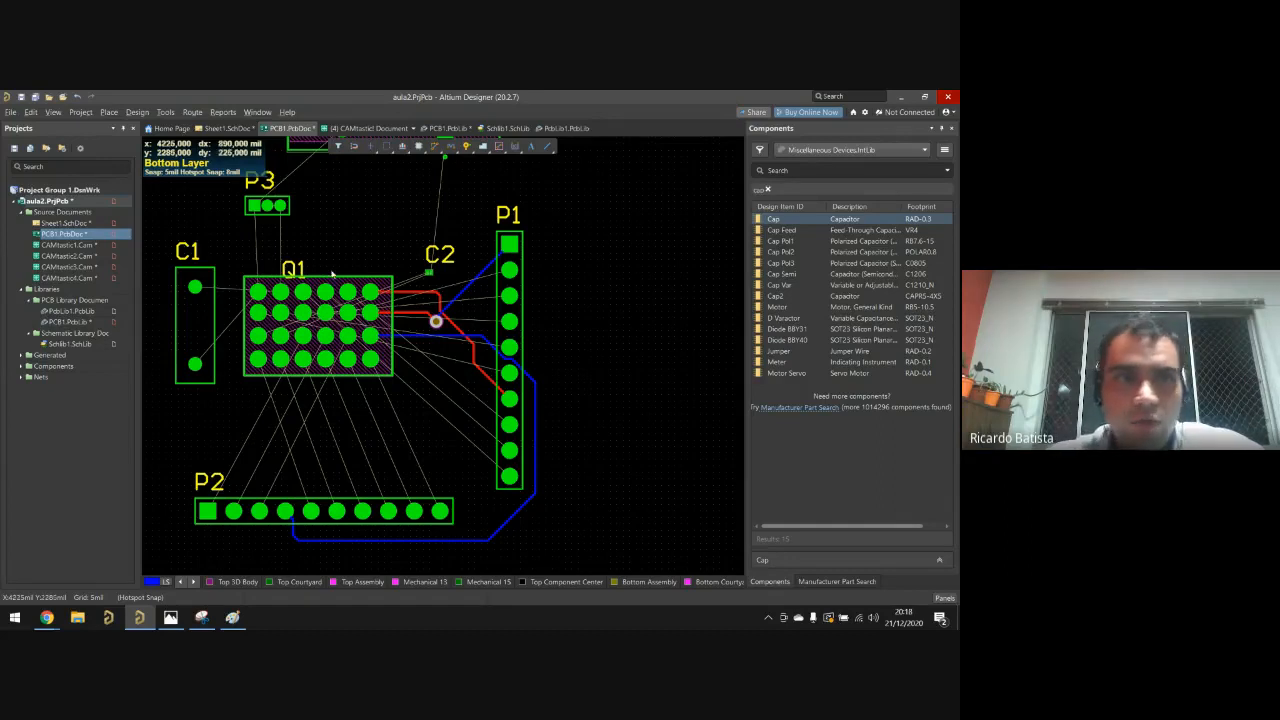
{"action": "left_click", "coordinate": [11, 112]}
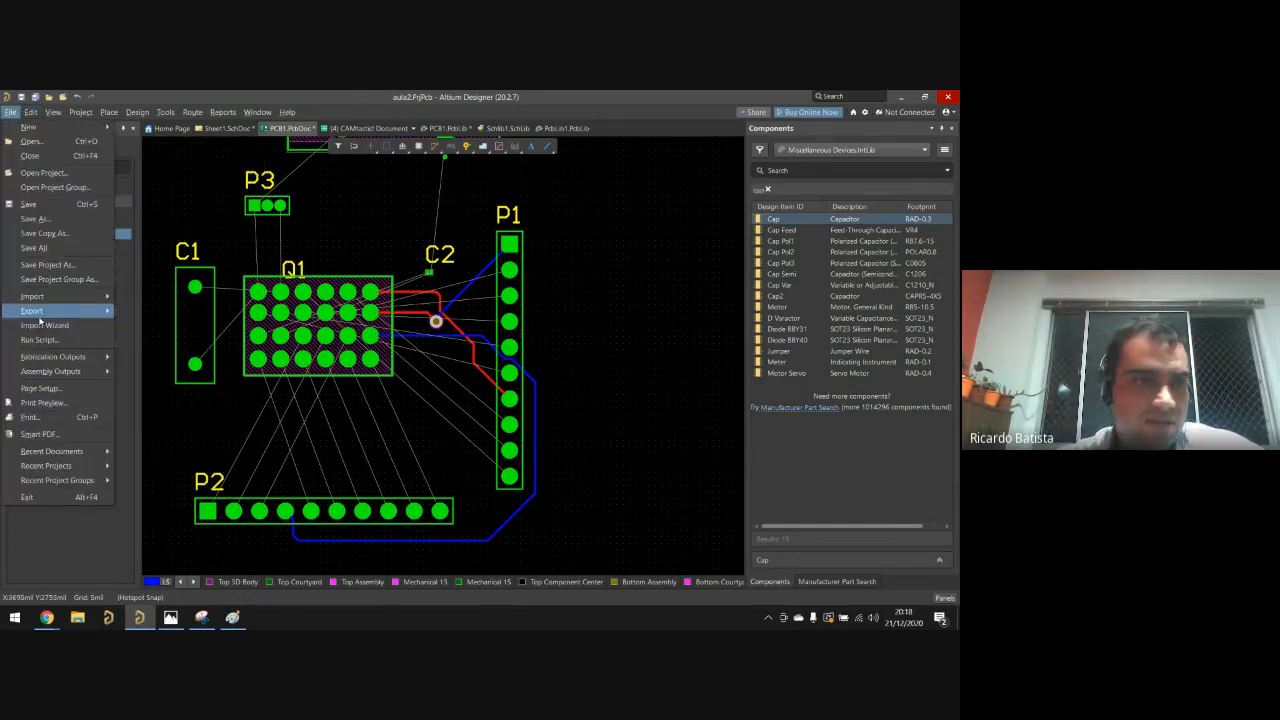
{"action": "left_click", "coordinate": [191, 178]}
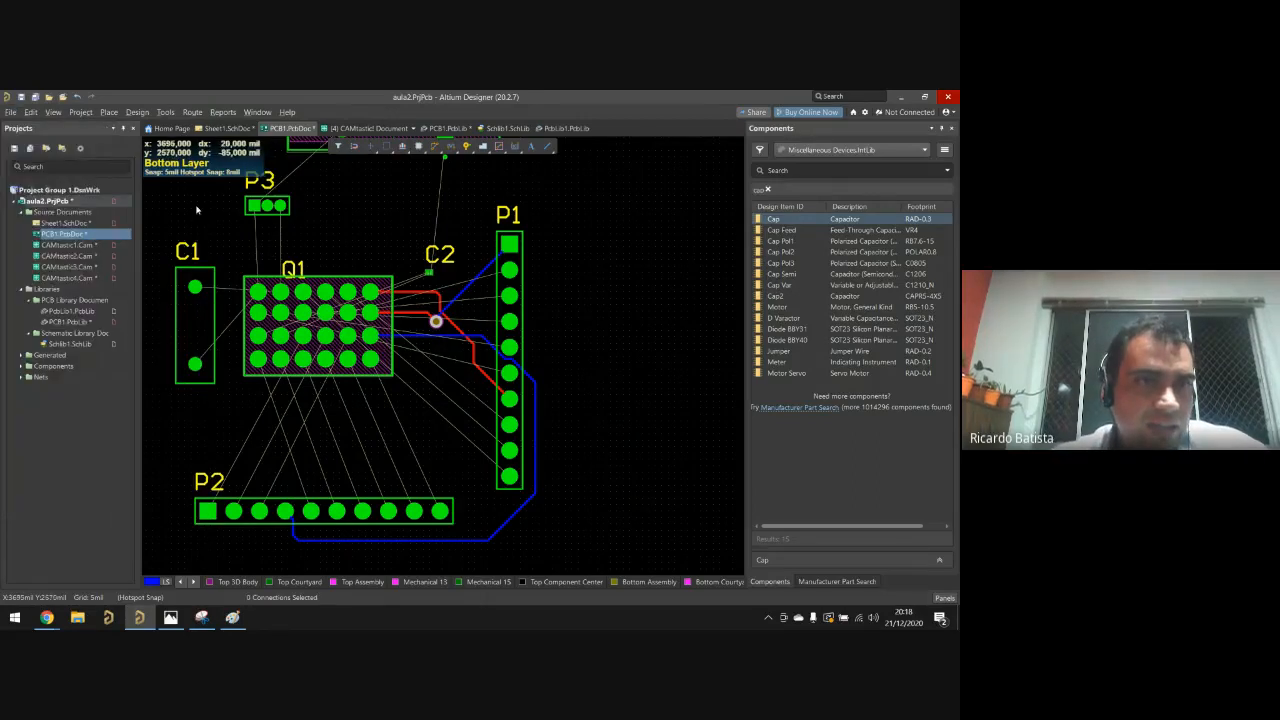
{"action": "left_click", "coordinate": [14, 112]}
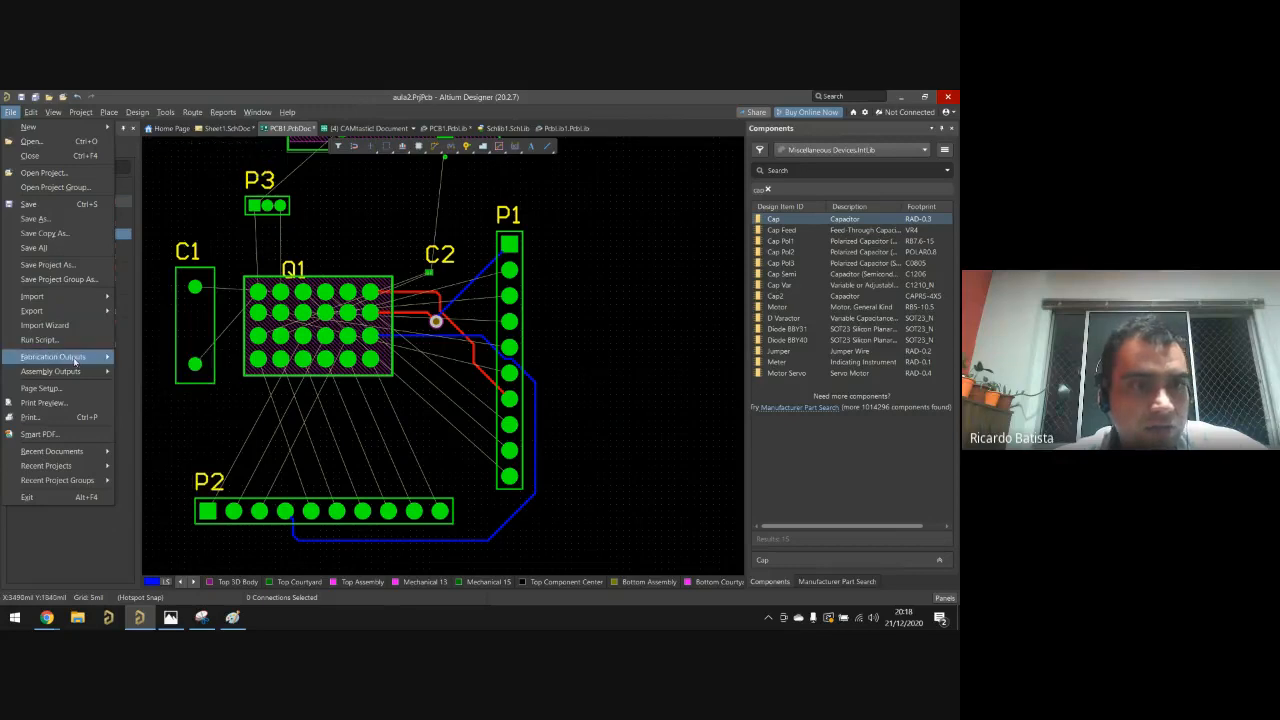
{"action": "mouse_move", "coordinate": [76, 360]}
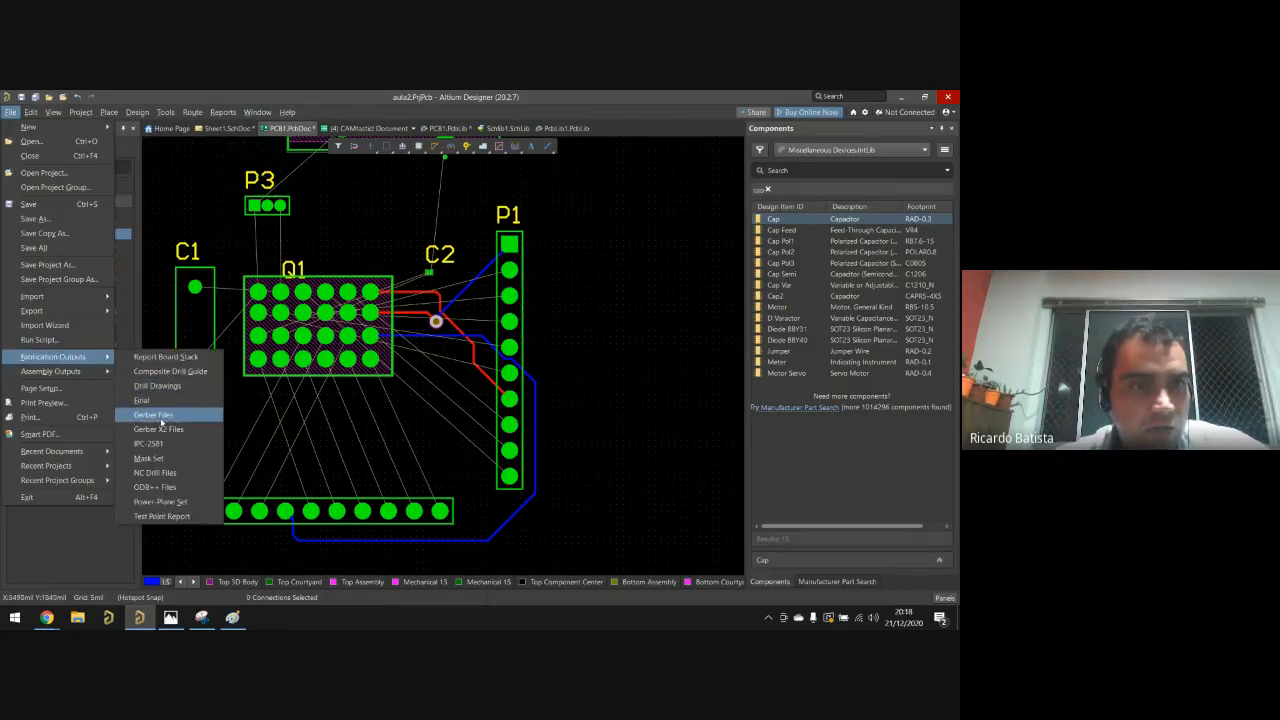
{"action": "left_click", "coordinate": [153, 414]}
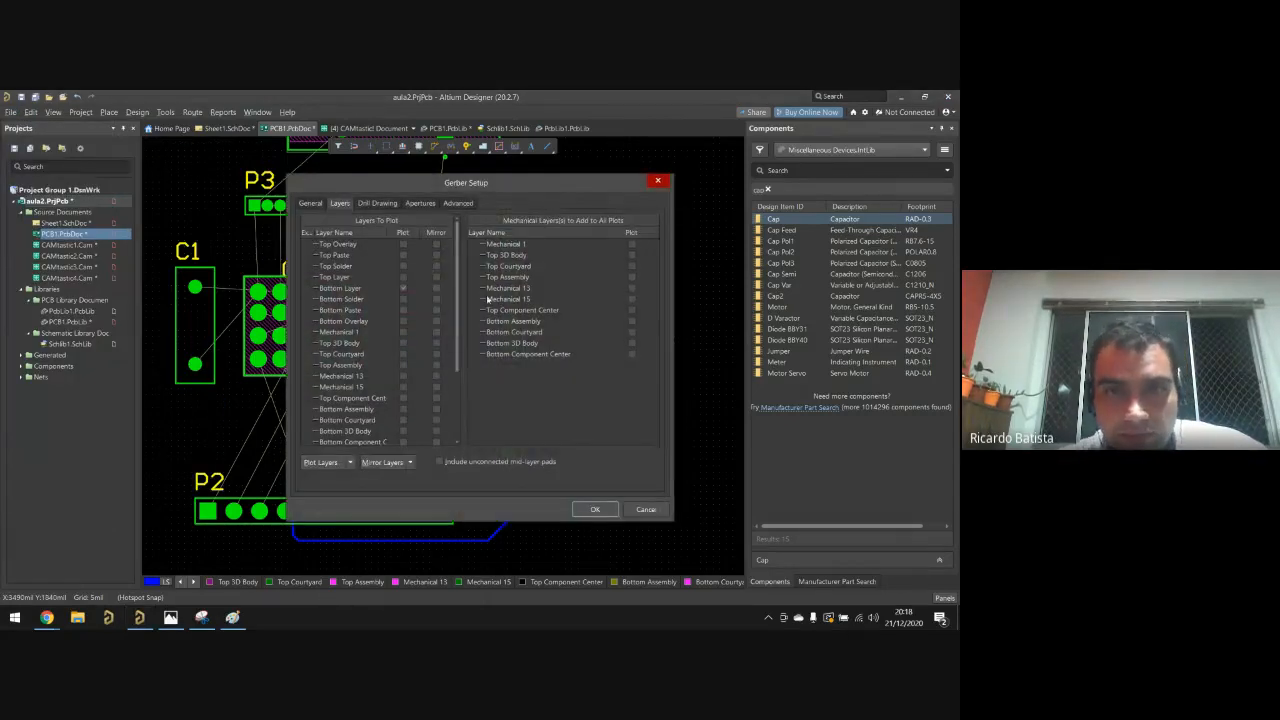
Step: Enable mirrored plots for both the drill drawing and the drill guide in the Gerber setup
{"action": "left_click", "coordinate": [379, 204]}
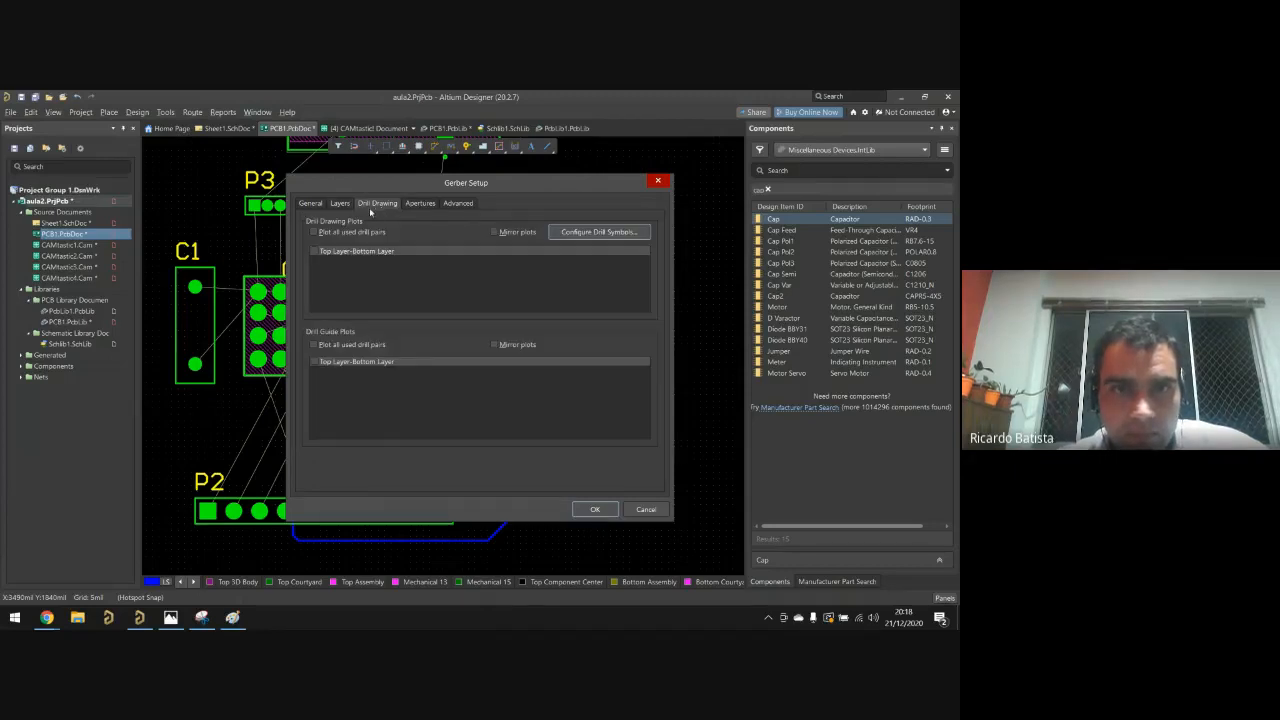
{"action": "left_click", "coordinate": [495, 233]}
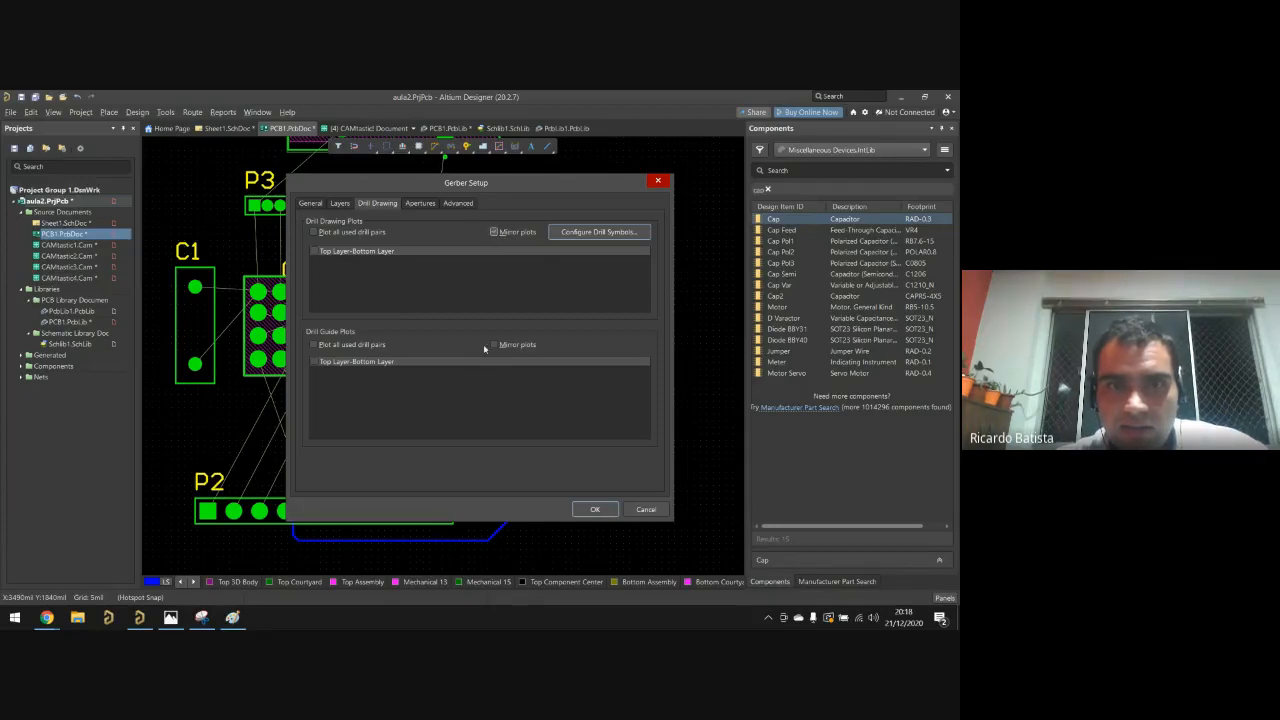
{"action": "left_click", "coordinate": [496, 344]}
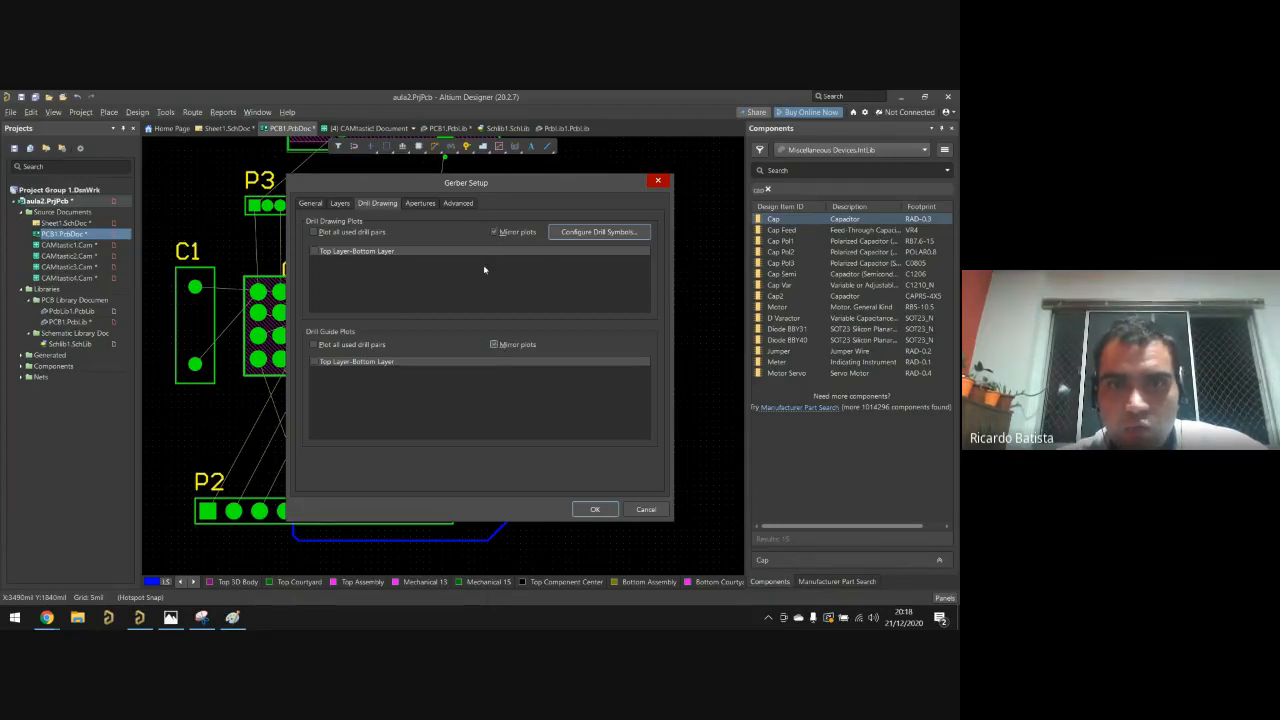
Step: Try mirroring all layers in the Gerber setup, then turn mirroring off for all of them
{"action": "left_click", "coordinate": [341, 203]}
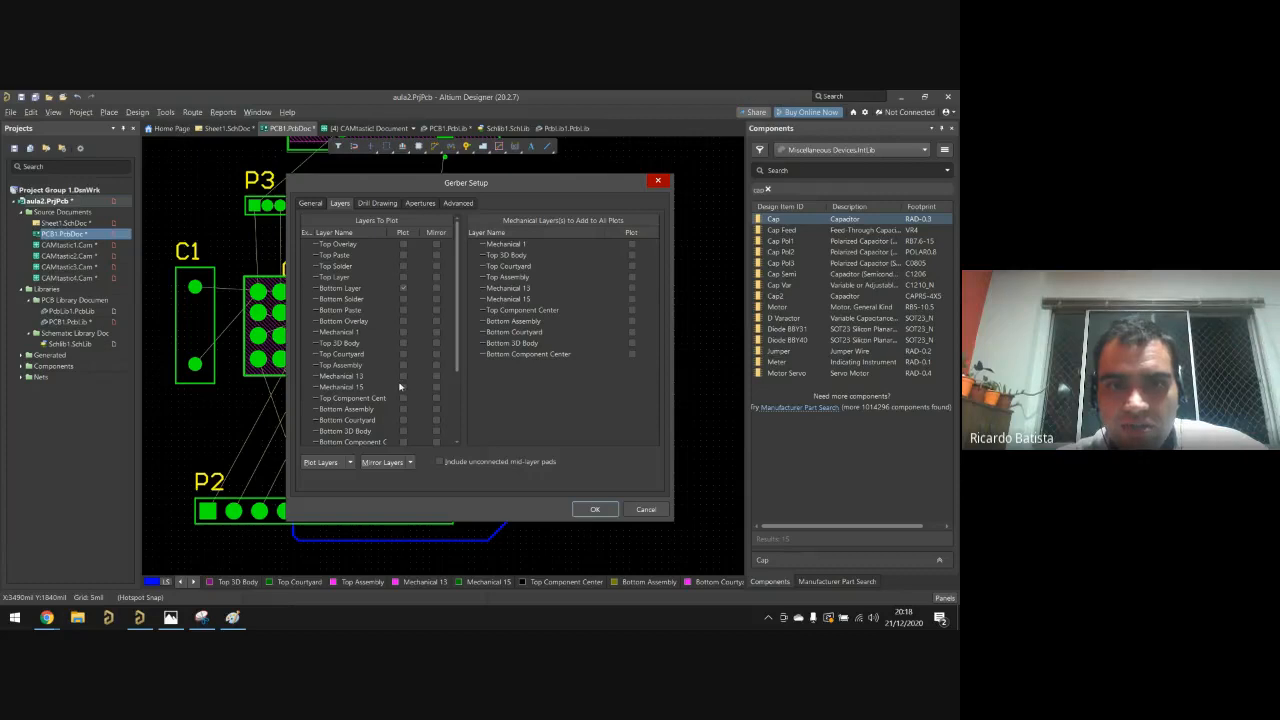
{"action": "left_click", "coordinate": [408, 463]}
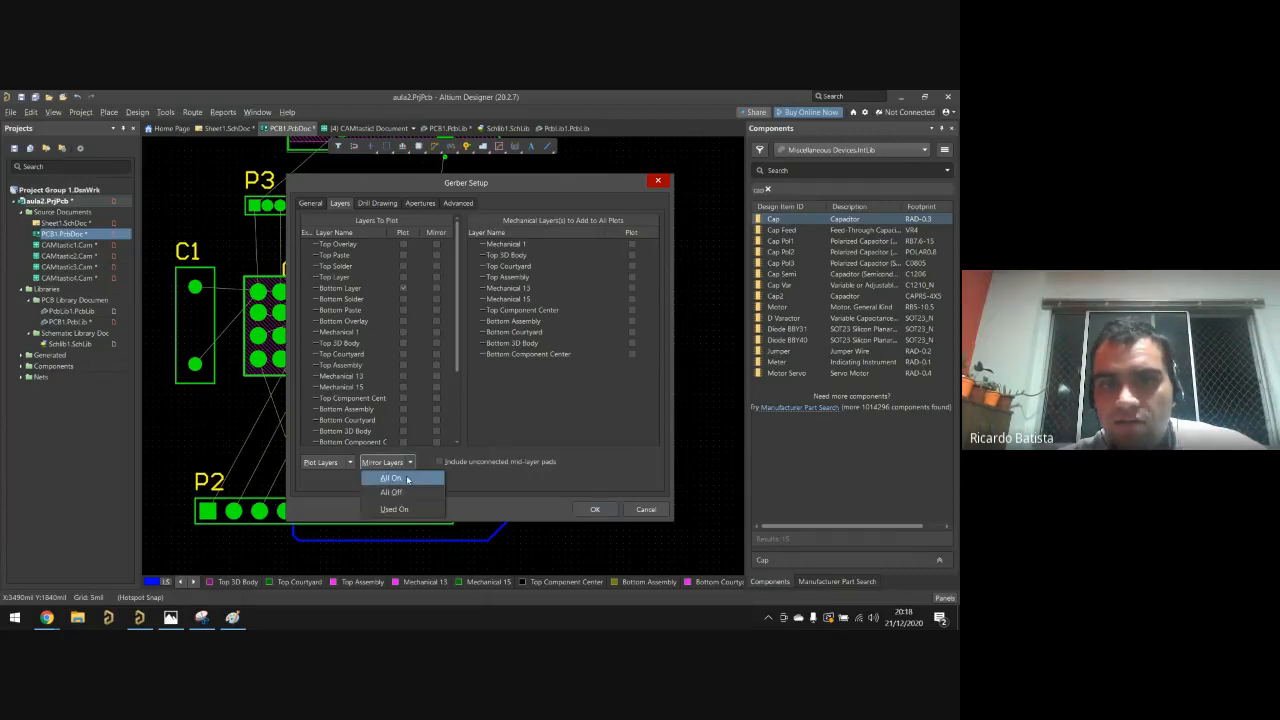
{"action": "left_click", "coordinate": [407, 480]}
{"action": "scroll", "coordinate": [427, 300], "scroll_direction": "down", "scroll_amount": 5}
{"action": "scroll", "coordinate": [430, 295], "scroll_direction": "up", "scroll_amount": 5}
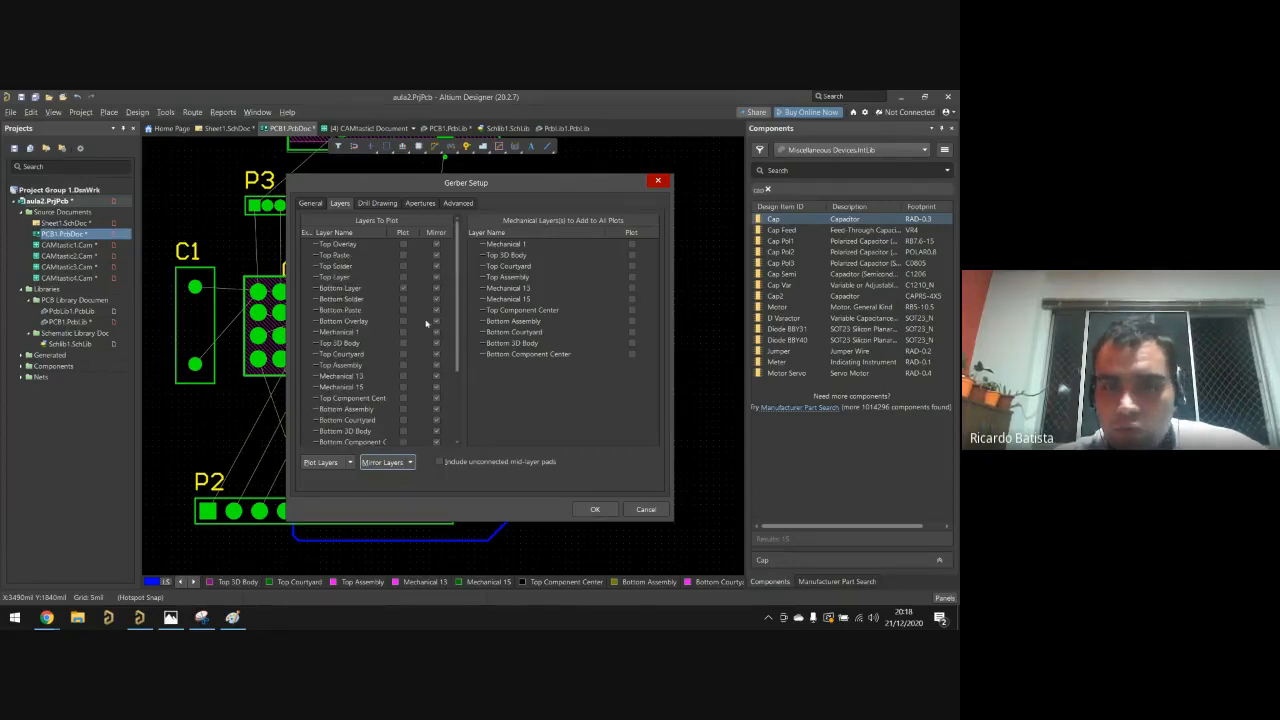
{"action": "left_click", "coordinate": [386, 462]}
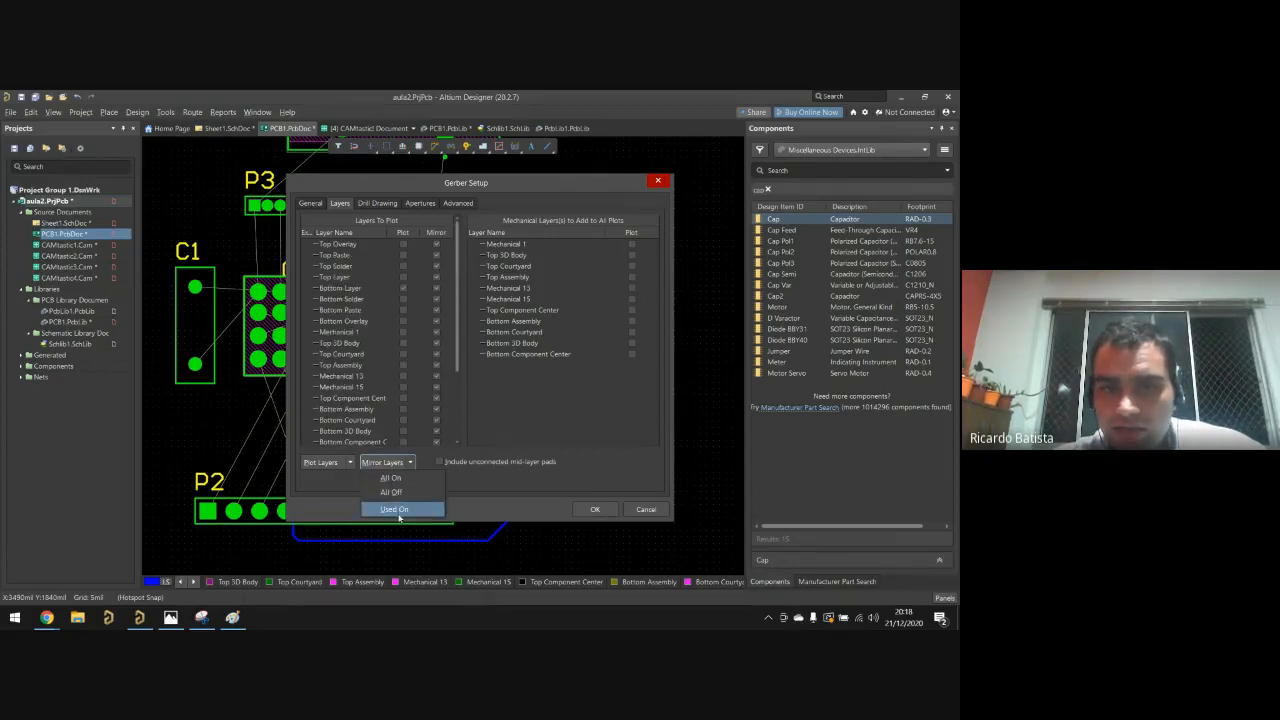
{"action": "left_click", "coordinate": [391, 492]}
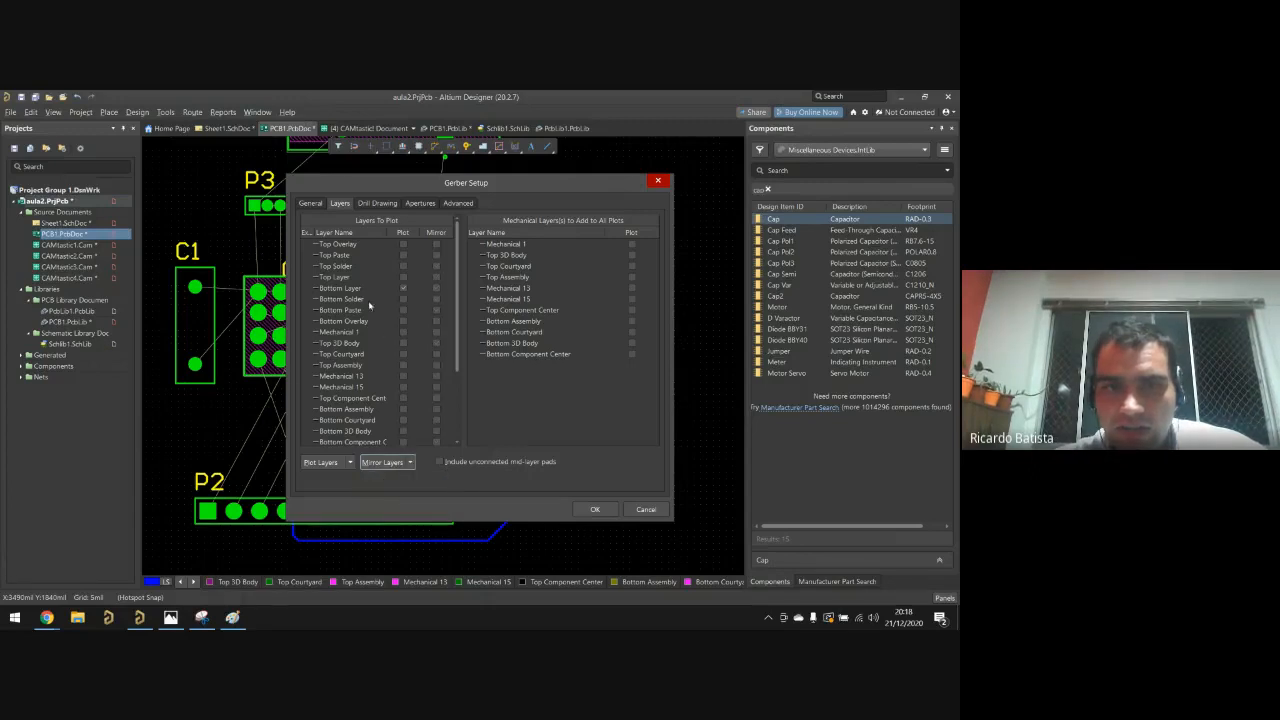
Step: Set only the top layer to plot instead of the bottom layer, mirrored, and generate the Gerber output
{"action": "left_click", "coordinate": [403, 288]}
{"action": "left_click", "coordinate": [403, 277]}
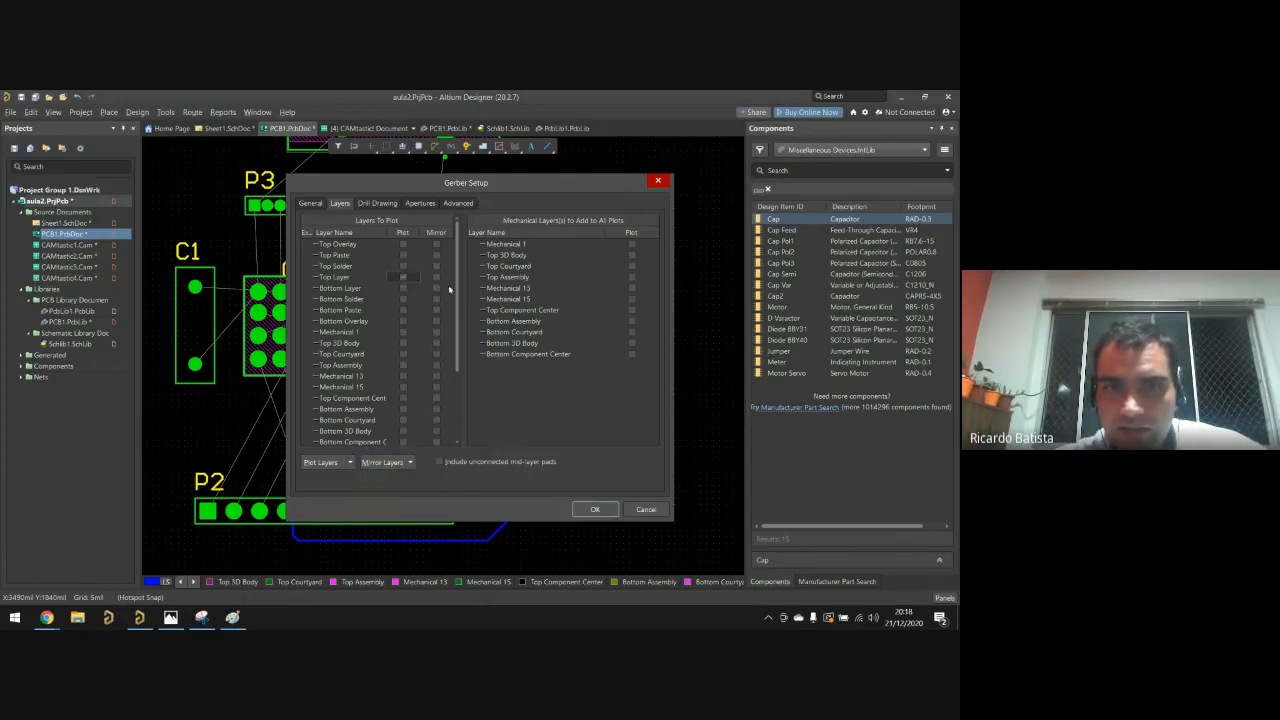
{"action": "left_click", "coordinate": [594, 509]}
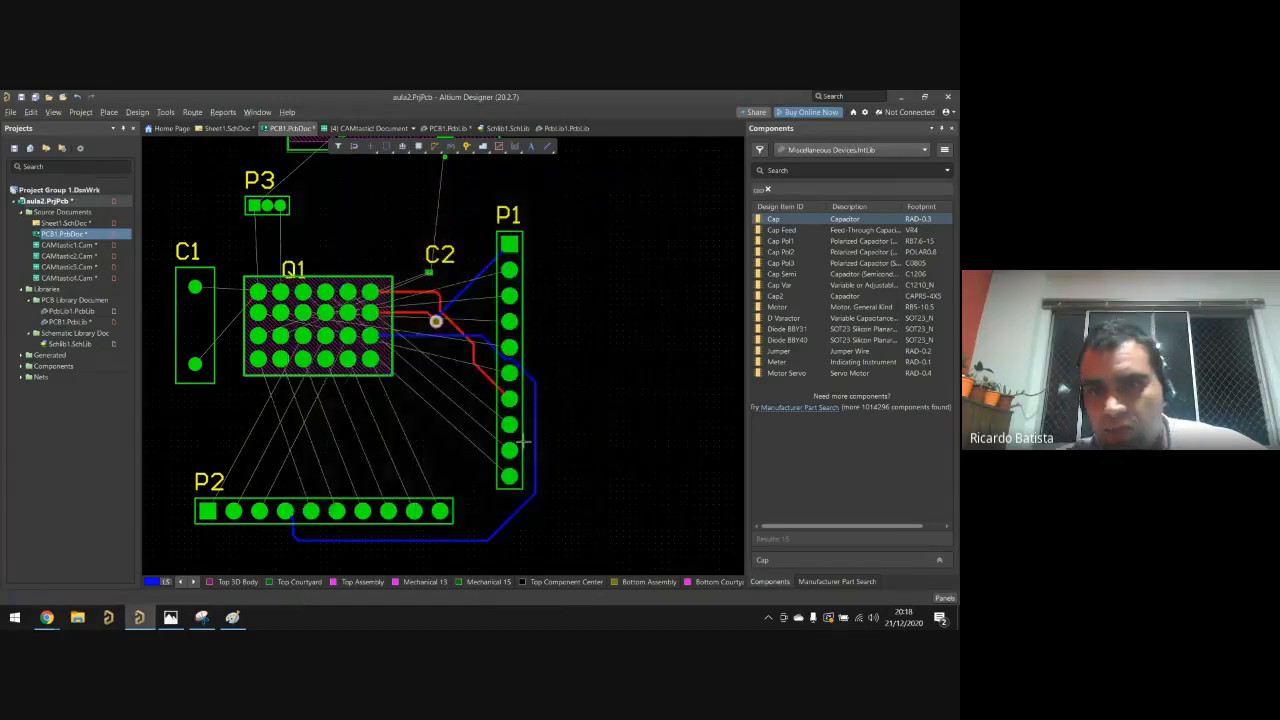
Step: Print the displayed mirrored top copper in black and white, fitted to the page, as a PDF named top-layer-mirror on the desktop
{"action": "left_click", "coordinate": [14, 111]}
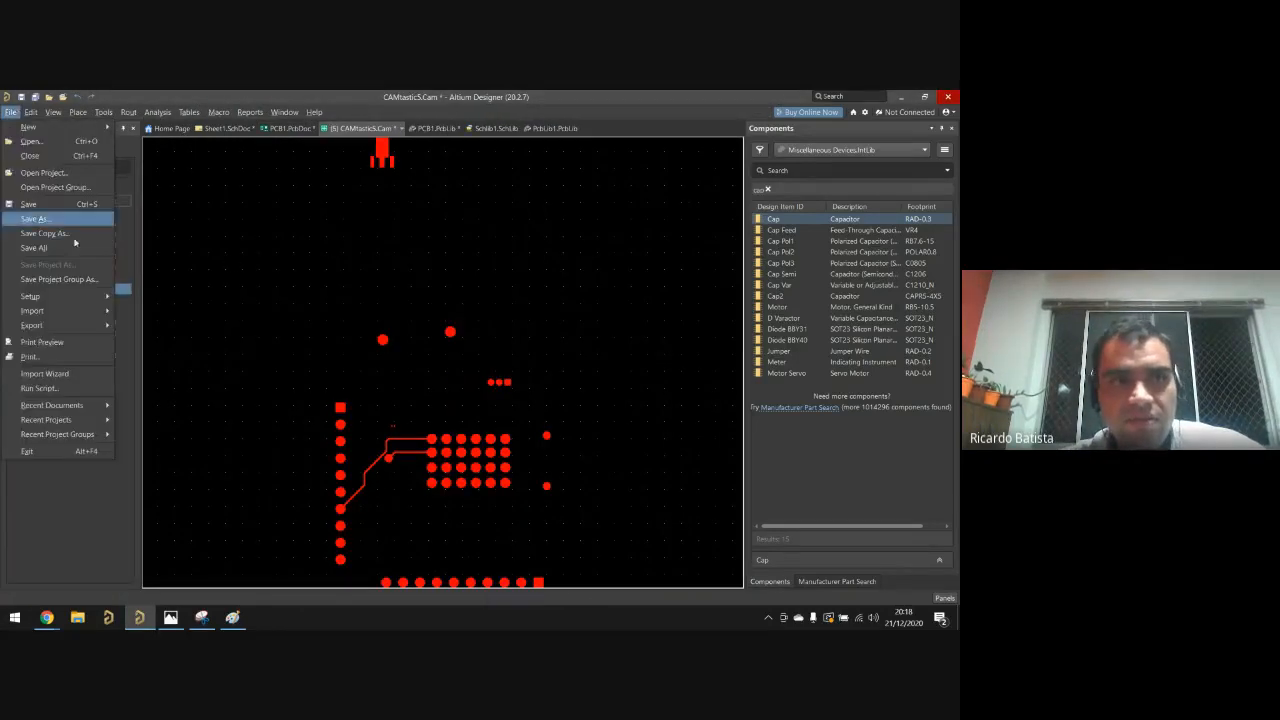
{"action": "left_click", "coordinate": [71, 357]}
{"action": "left_click", "coordinate": [505, 474]}
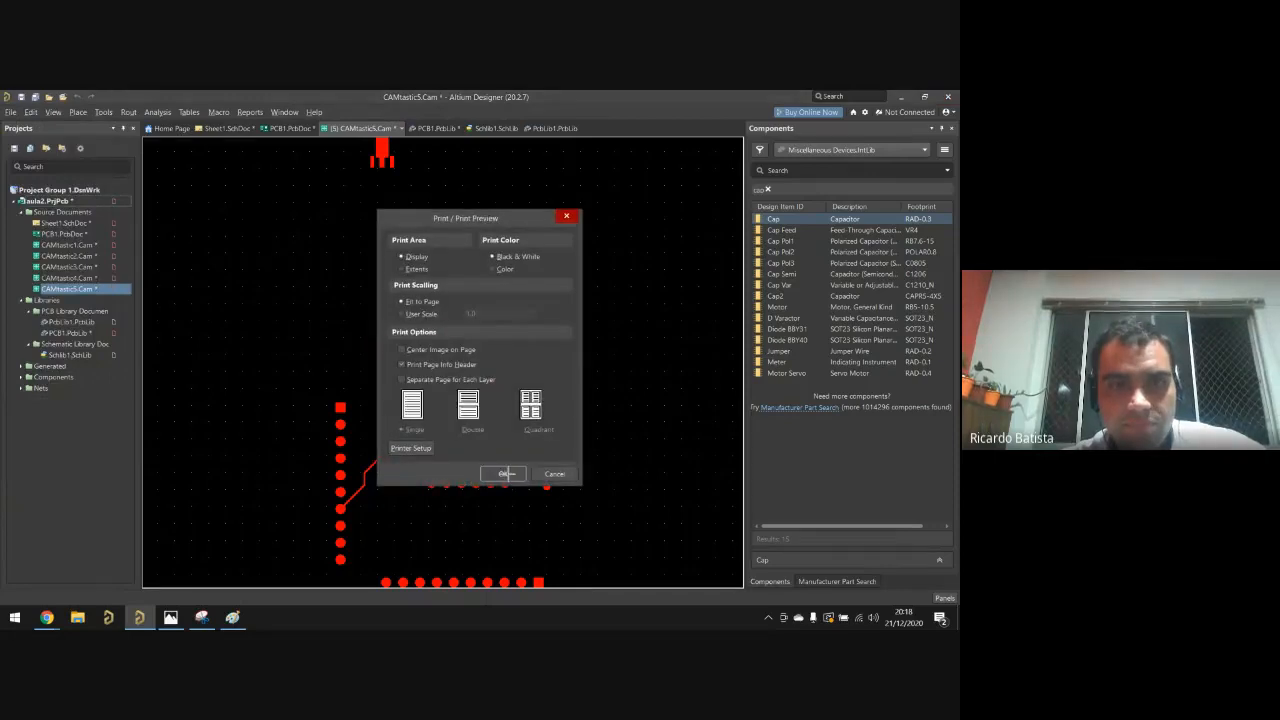
{"action": "left_click", "coordinate": [230, 309]}
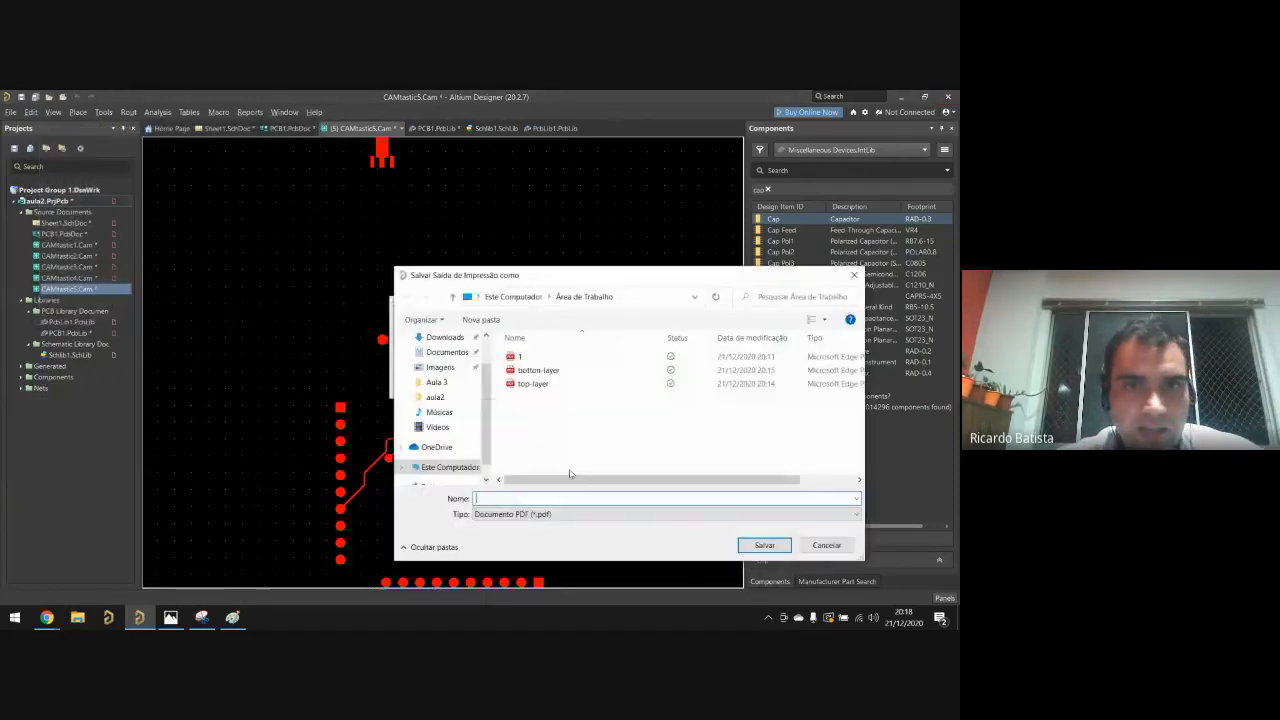
{"action": "type", "text": "top-çay"}
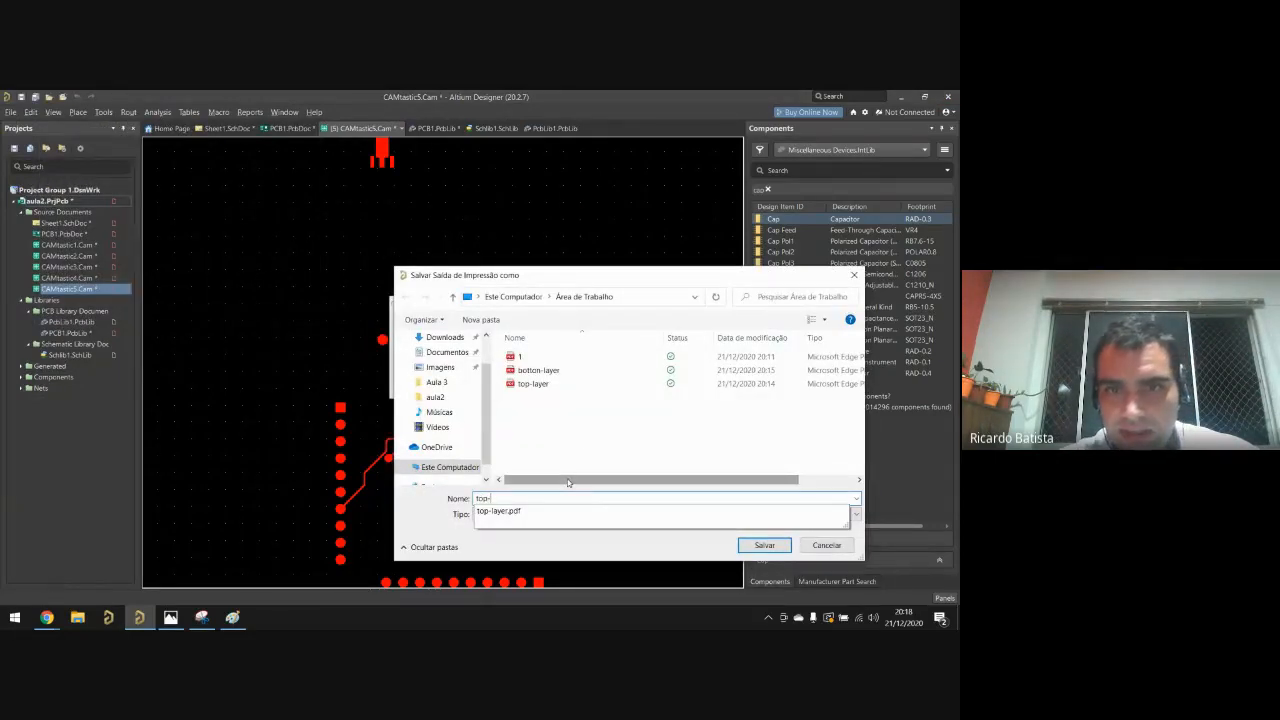
{"action": "key", "text": "BackSpace"}
{"action": "key", "text": "BackSpace"}
{"action": "key", "text": "BackSpace"}
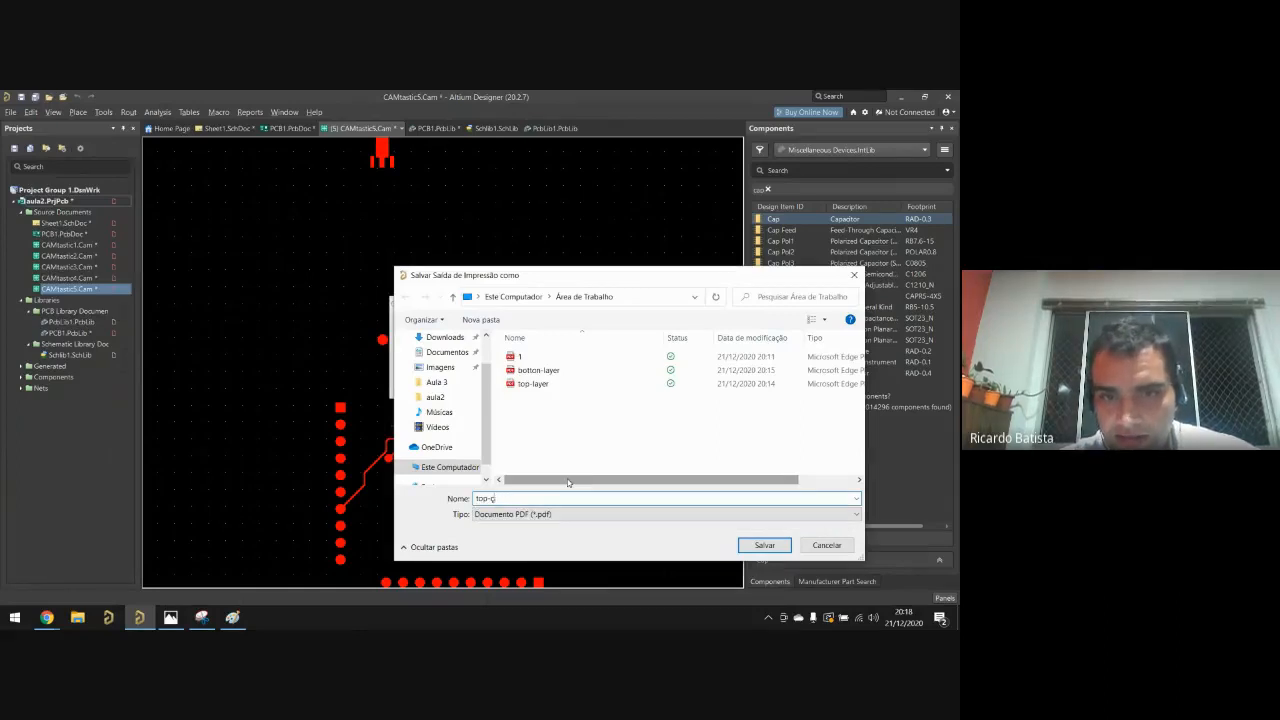
{"action": "type", "text": "layer0"}
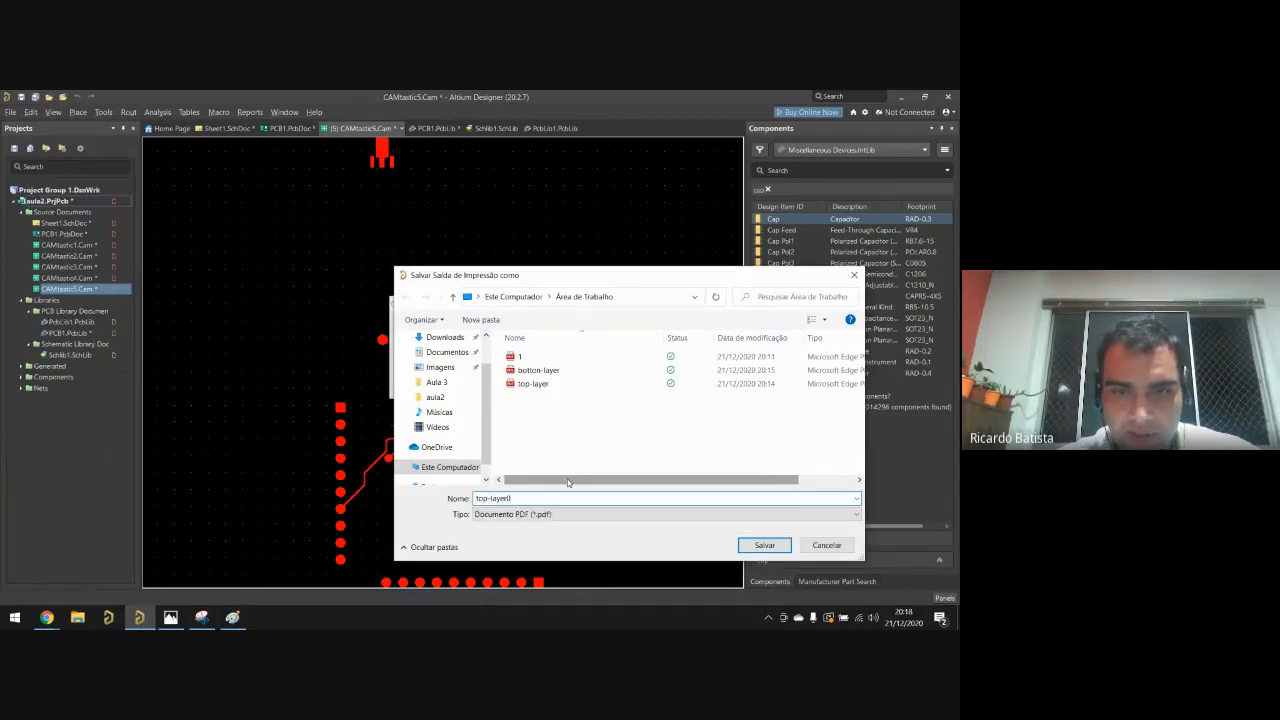
{"action": "key", "text": "BackSpace"}
{"action": "type", "text": "-mirror"}
{"action": "key", "text": "Return"}
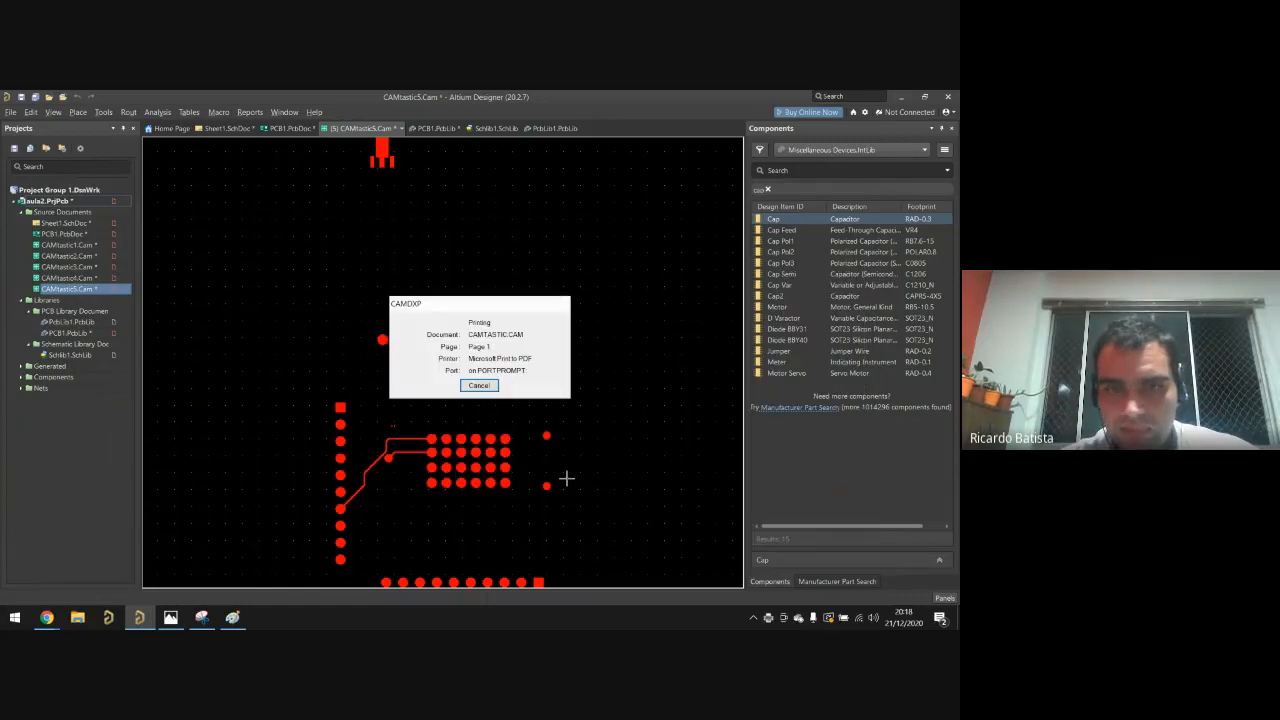
Step: Open top-layer.pdf and top-layer-mirror.pdf from the desktop in one maximized viewer window, with the mirrored file first
{"action": "left_click", "coordinate": [905, 96]}
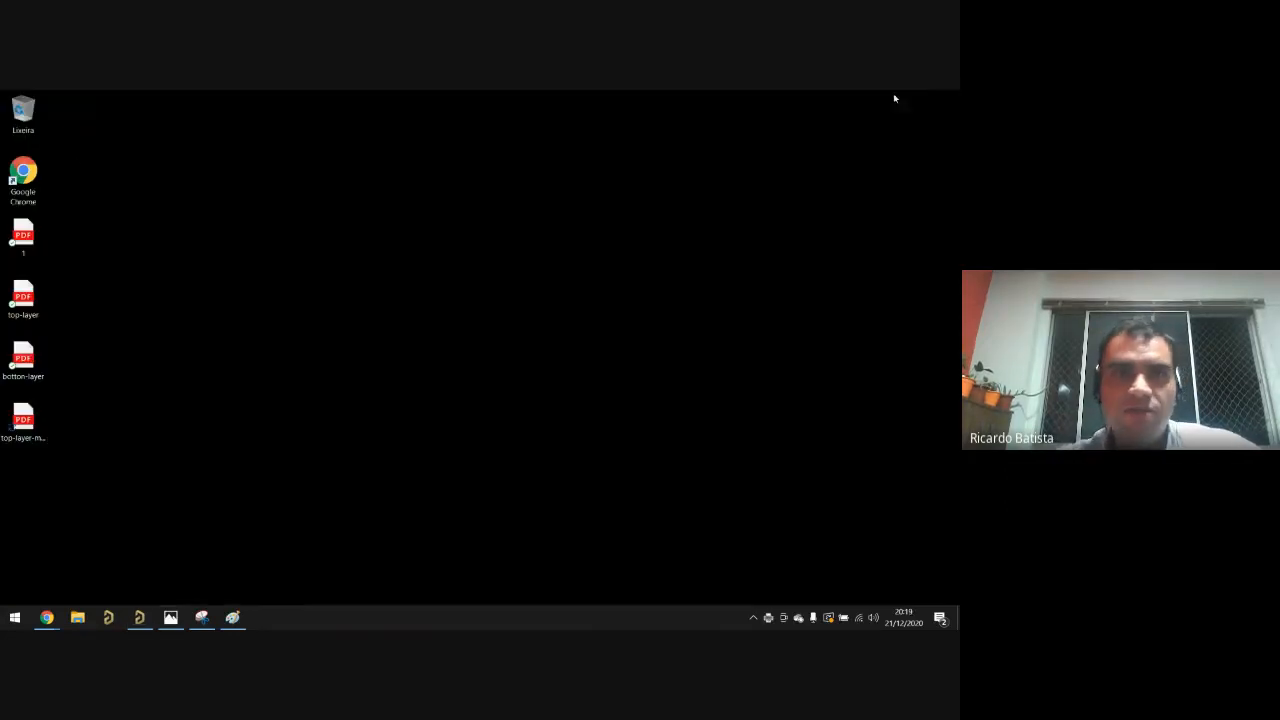
{"action": "double_click", "coordinate": [23, 312]}
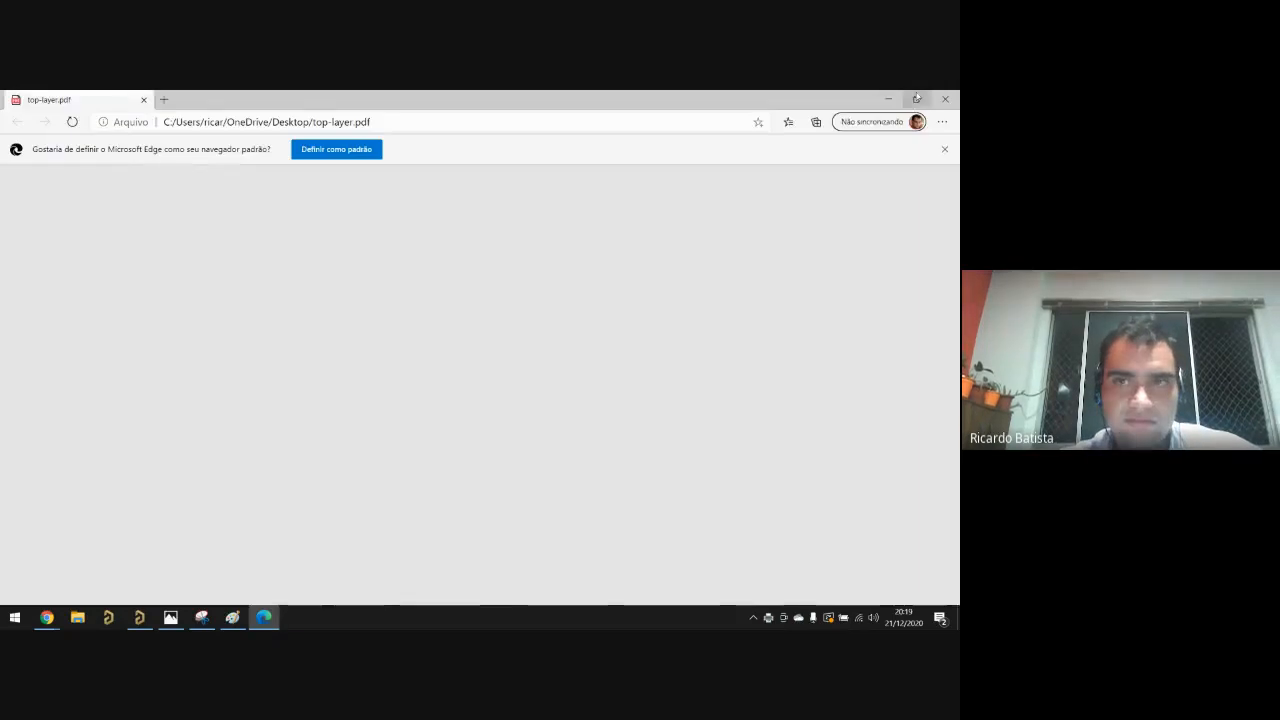
{"action": "left_click", "coordinate": [916, 99]}
{"action": "left_click_drag", "start_coordinate": [396, 70], "coordinate": [674, 134]}
{"action": "double_click", "coordinate": [23, 420]}
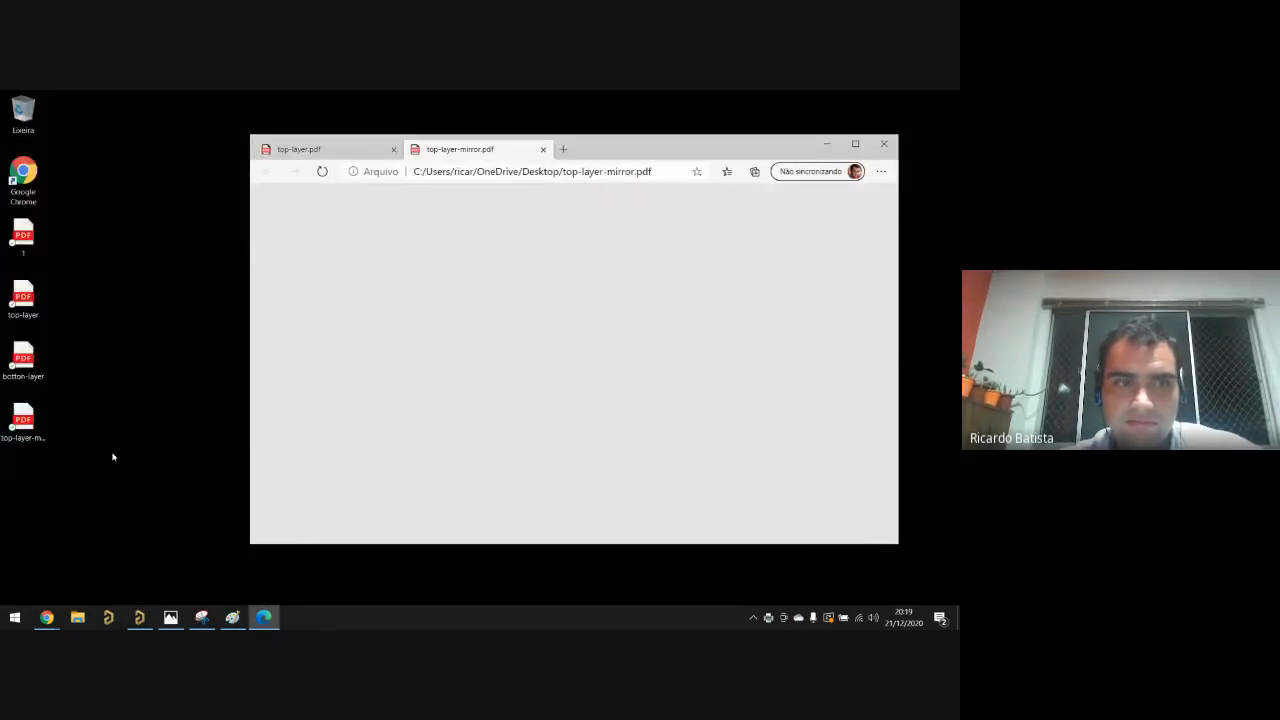
{"action": "left_click_drag", "start_coordinate": [460, 149], "coordinate": [351, 151]}
{"action": "double_click", "coordinate": [641, 153]}
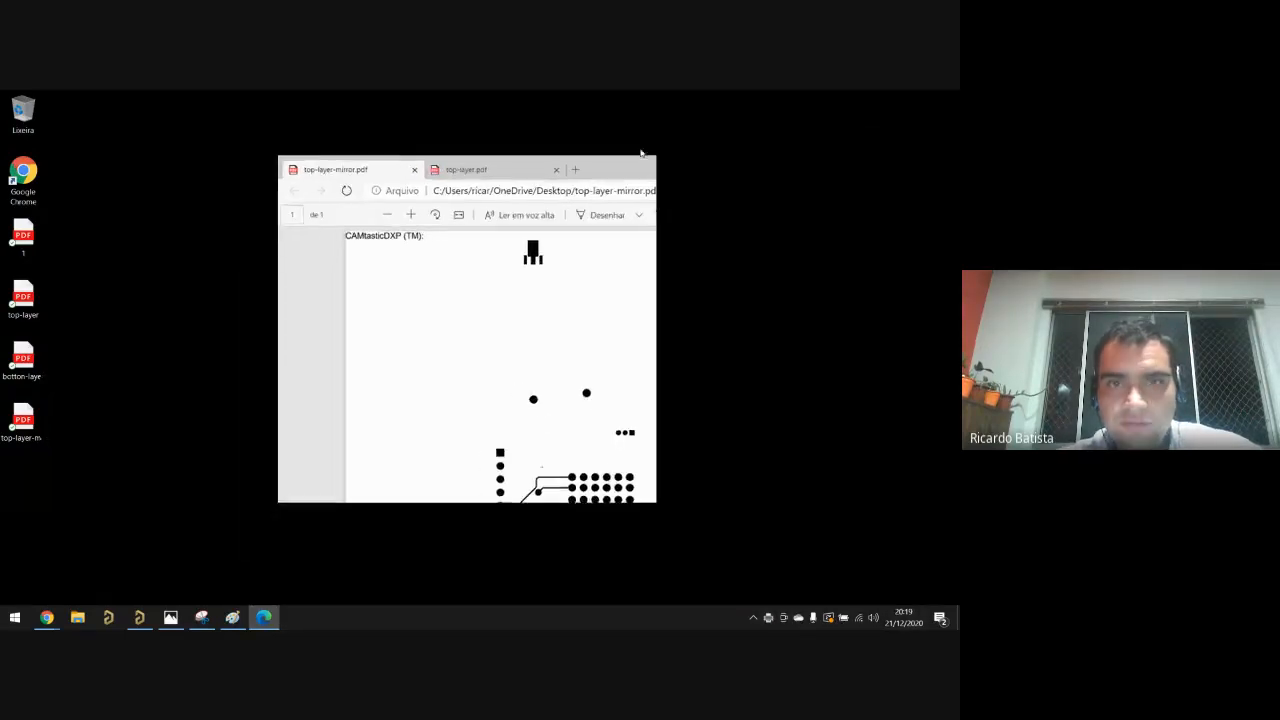
Step: Compare the normal and mirrored top copper prints, close the PDF viewer and switch to Altium Designer
{"action": "left_click", "coordinate": [265, 102]}
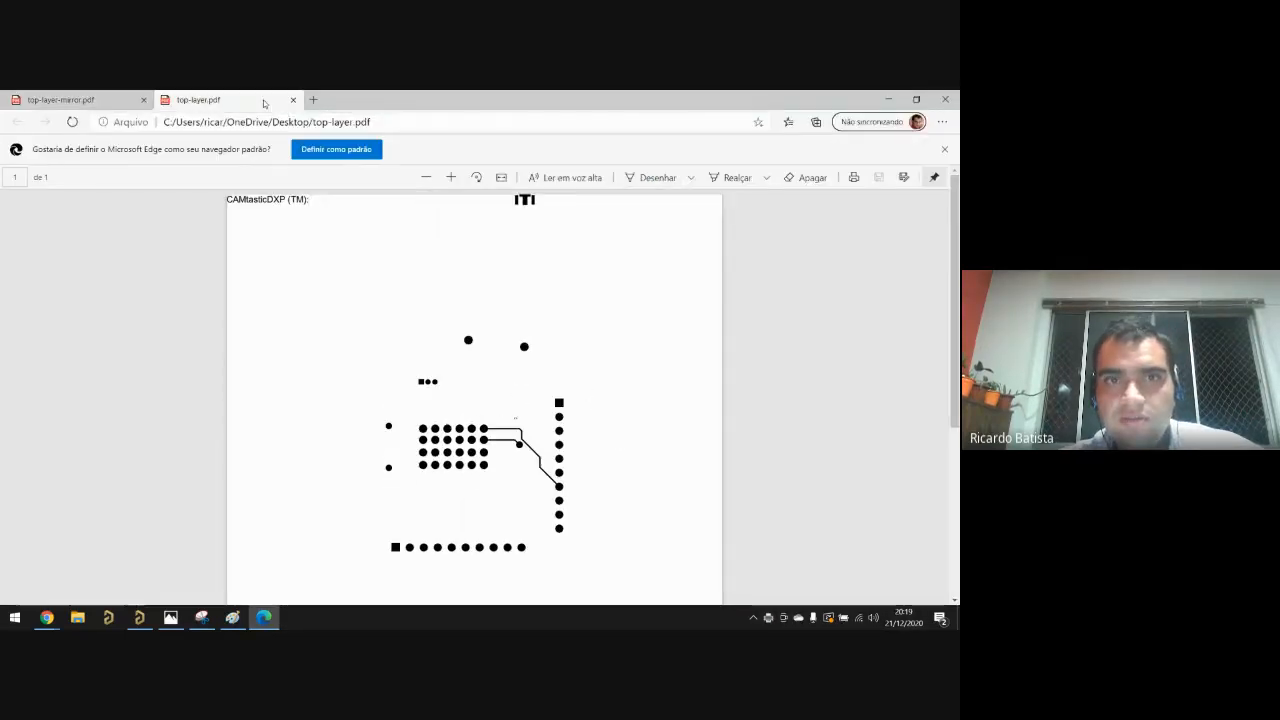
{"action": "left_click", "coordinate": [127, 97]}
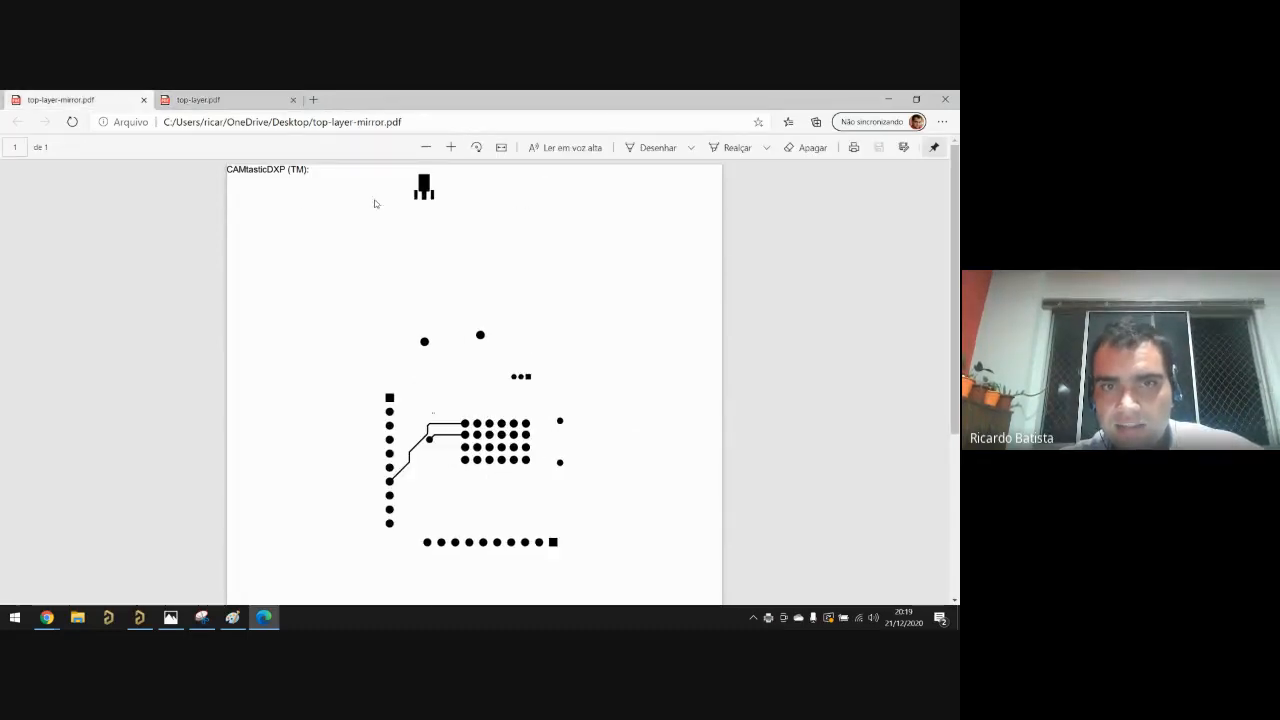
{"action": "key", "text": "ctrl+Tab"}
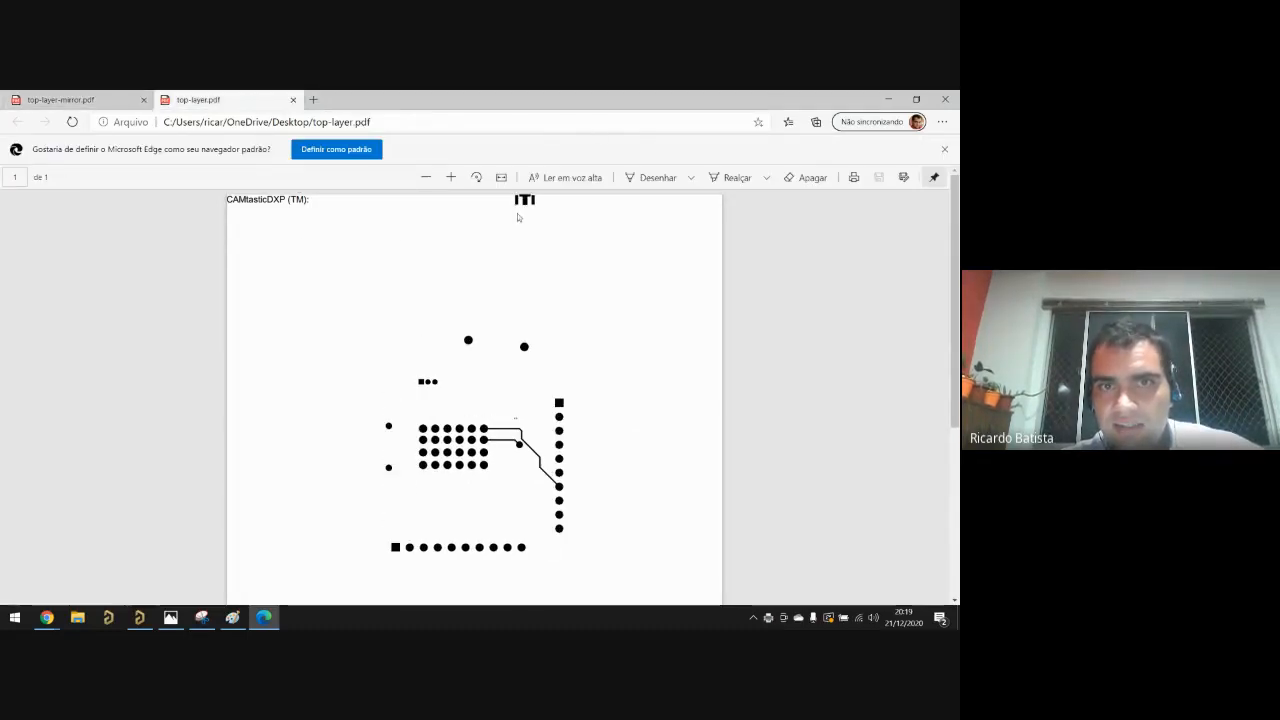
{"action": "key", "text": "ctrl+Tab"}
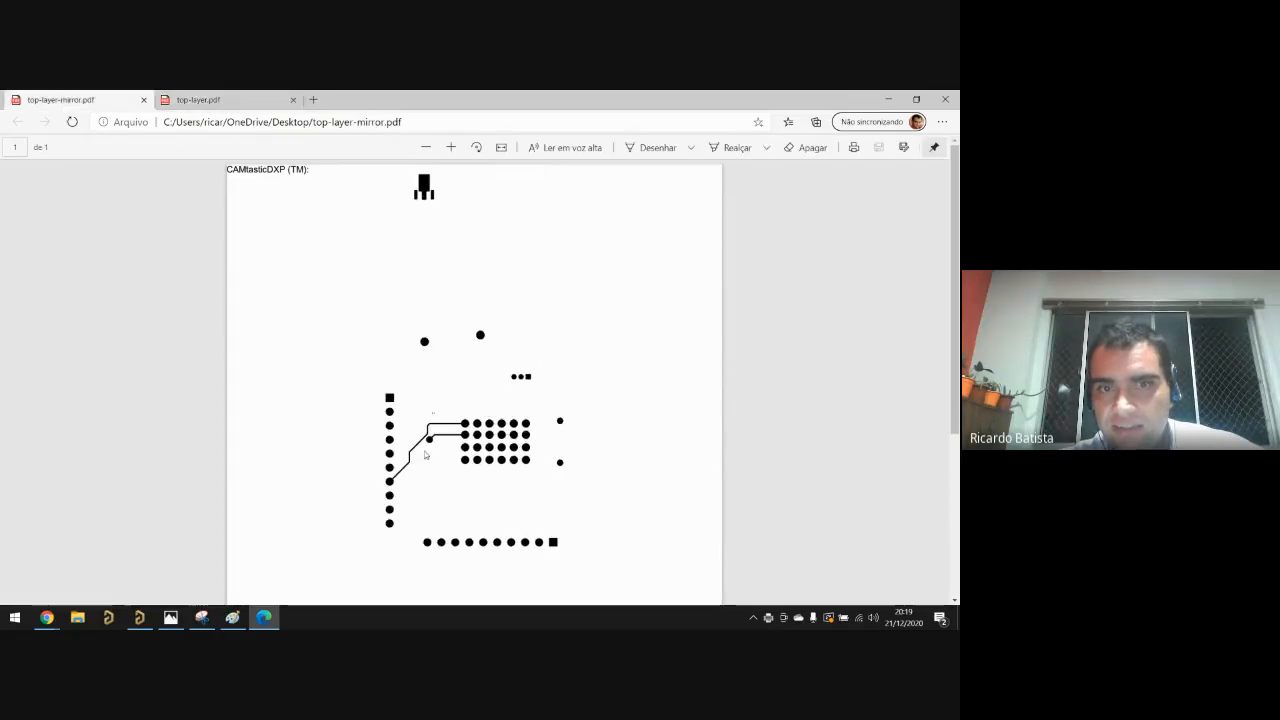
{"action": "key", "text": "ctrl+Tab"}
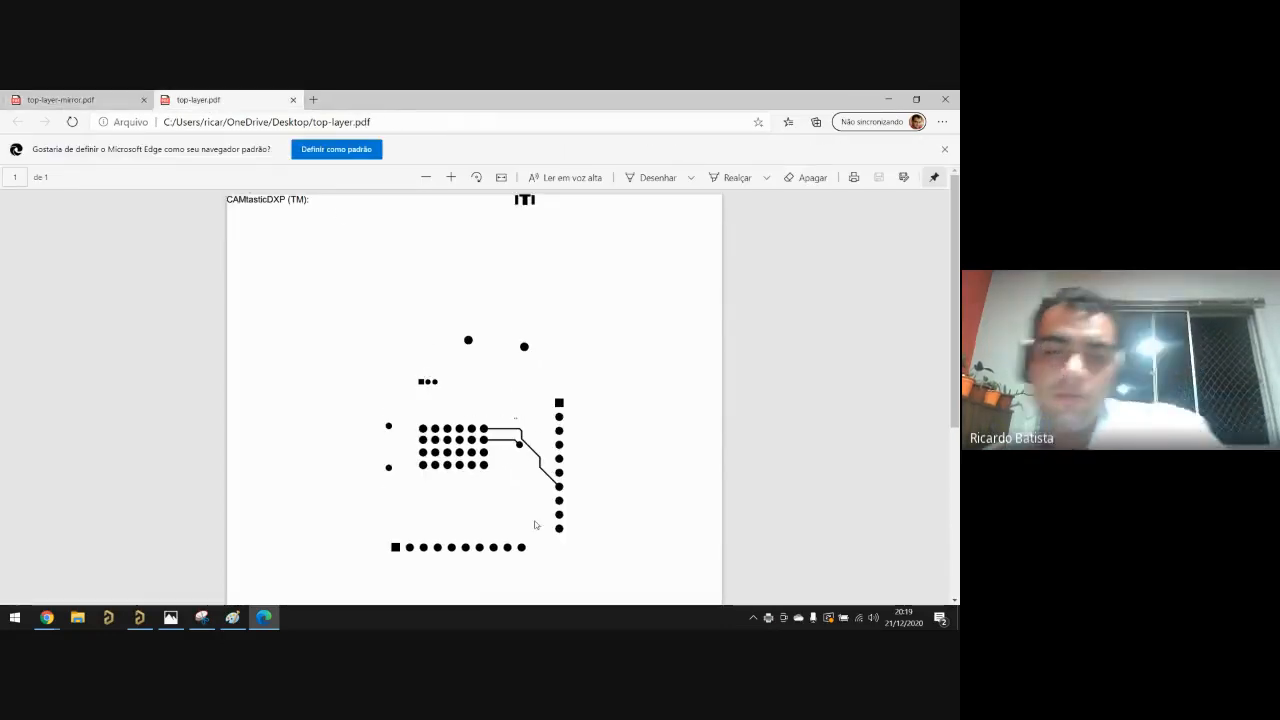
{"action": "left_click", "coordinate": [43, 97]}
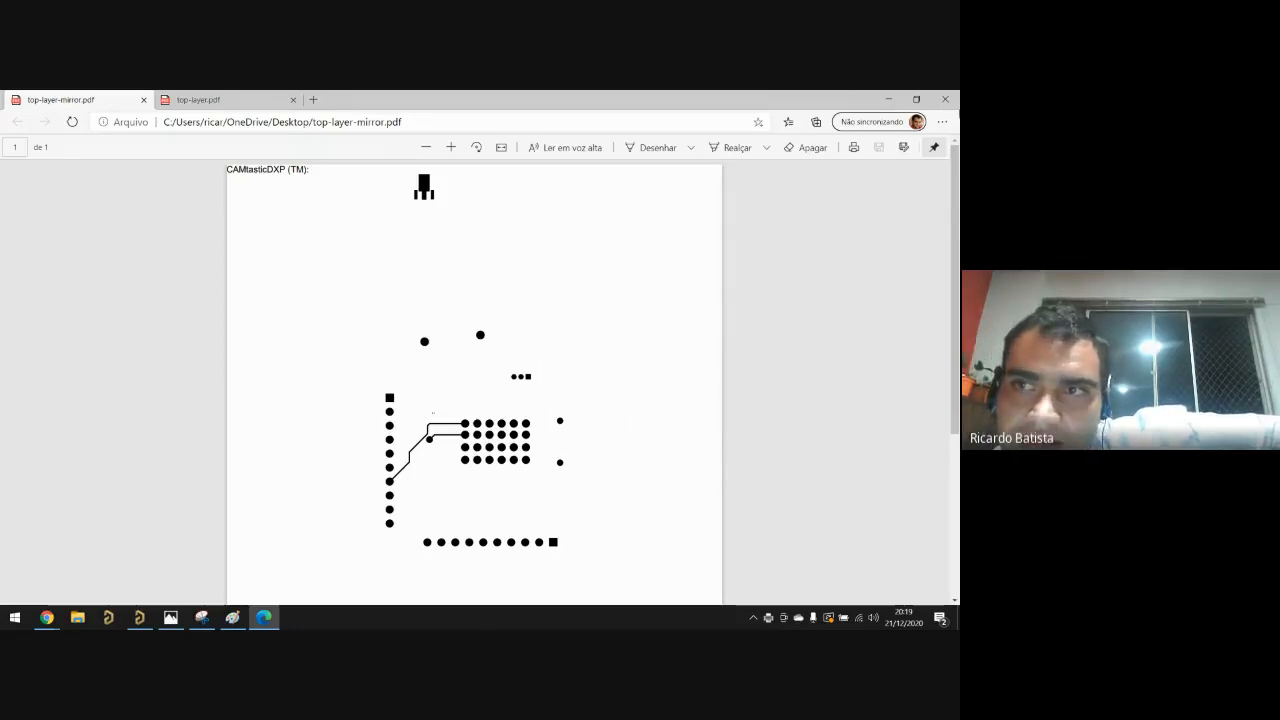
{"action": "left_click", "coordinate": [916, 99]}
{"action": "left_click", "coordinate": [918, 117]}
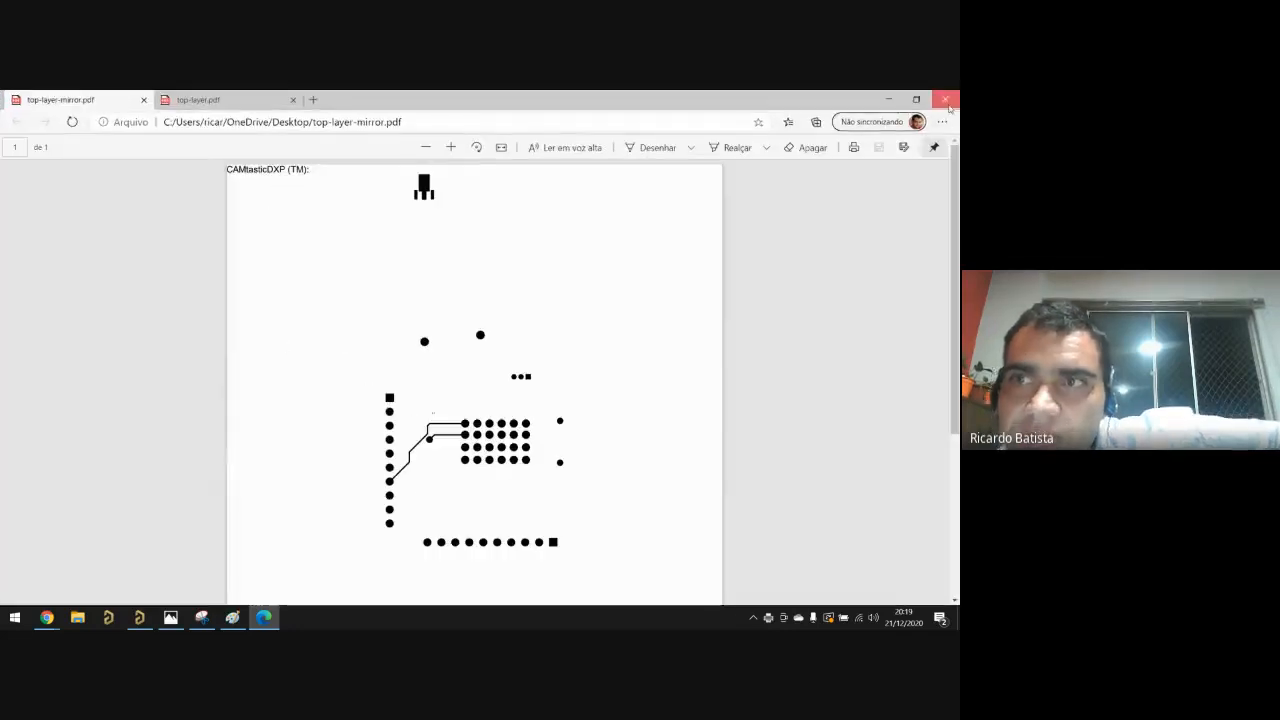
{"action": "left_click", "coordinate": [946, 100]}
{"action": "left_click", "coordinate": [139, 617]}
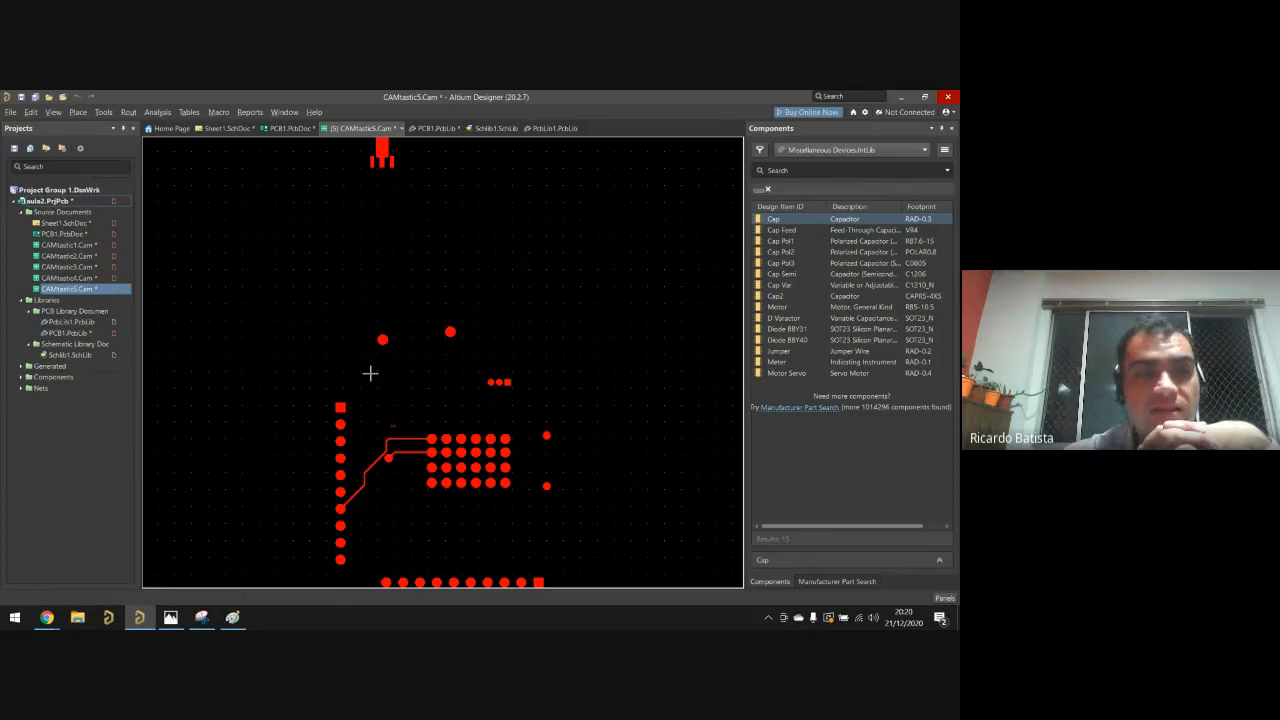
Step: Look through the Downloads and Documents folders in File Explorer and switch back to Altium Designer
{"action": "left_click", "coordinate": [80, 291]}
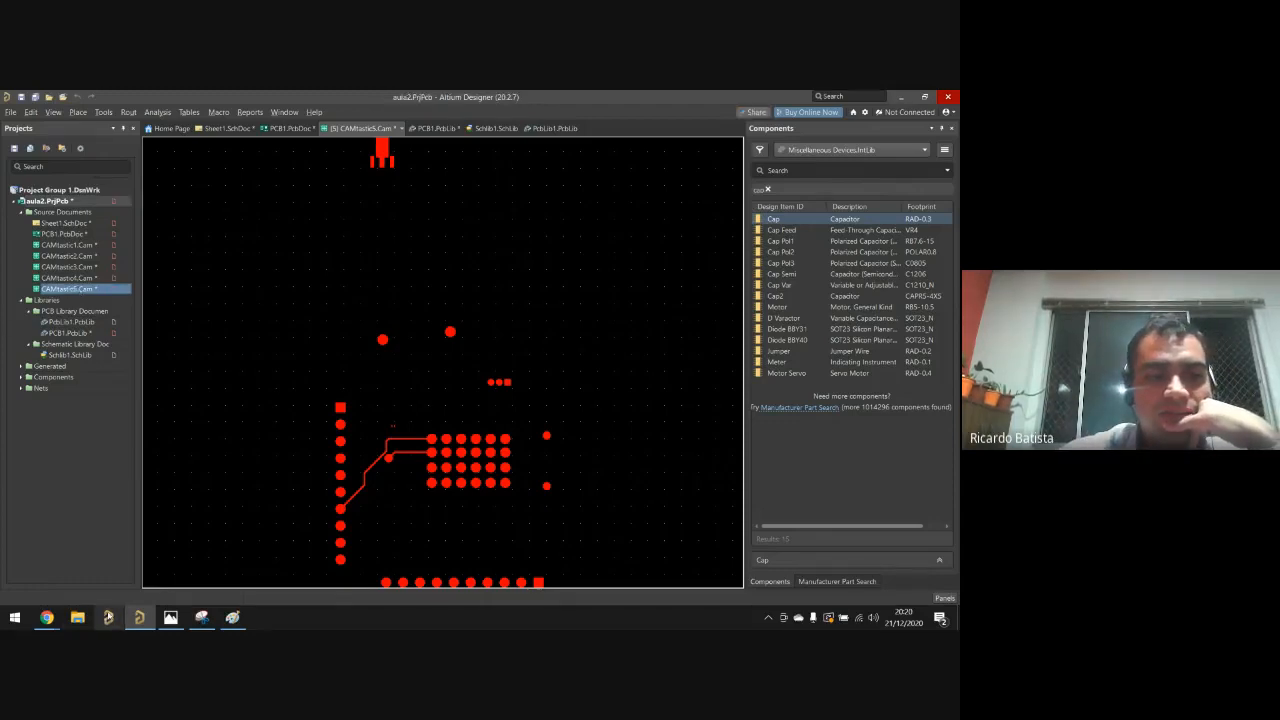
{"action": "left_click", "coordinate": [86, 620]}
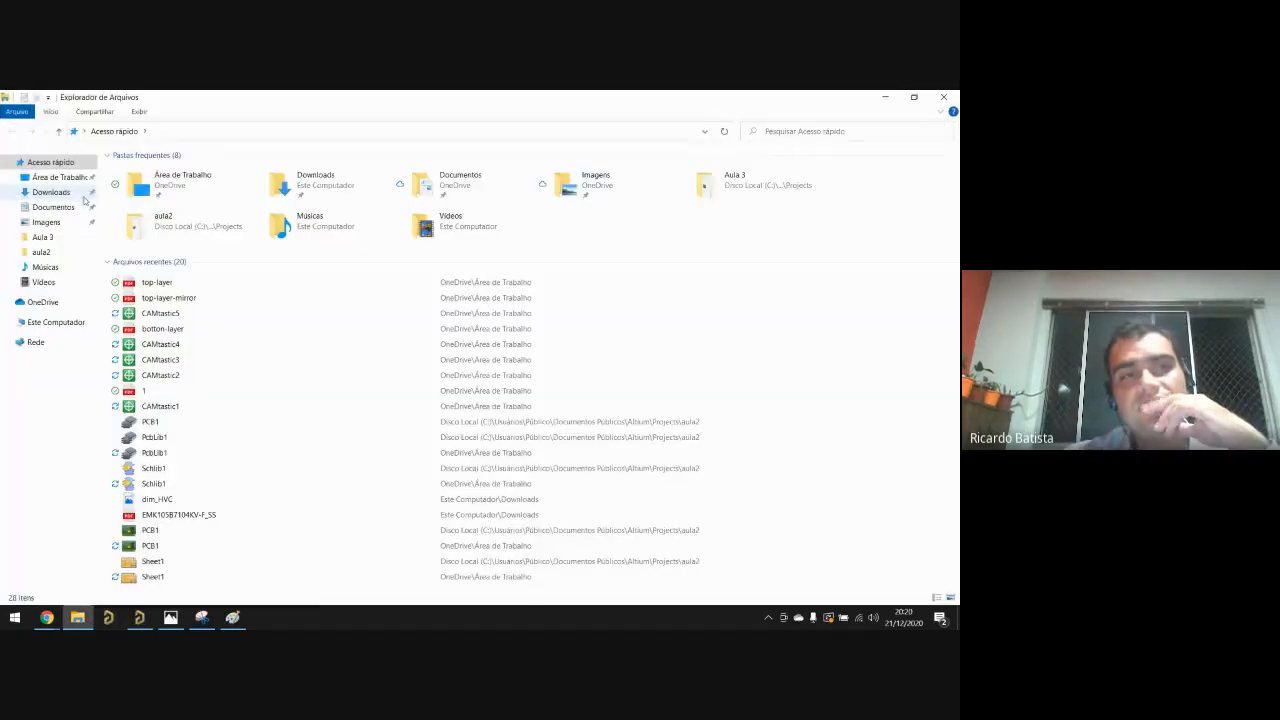
{"action": "left_click", "coordinate": [52, 193]}
{"action": "left_click", "coordinate": [55, 207]}
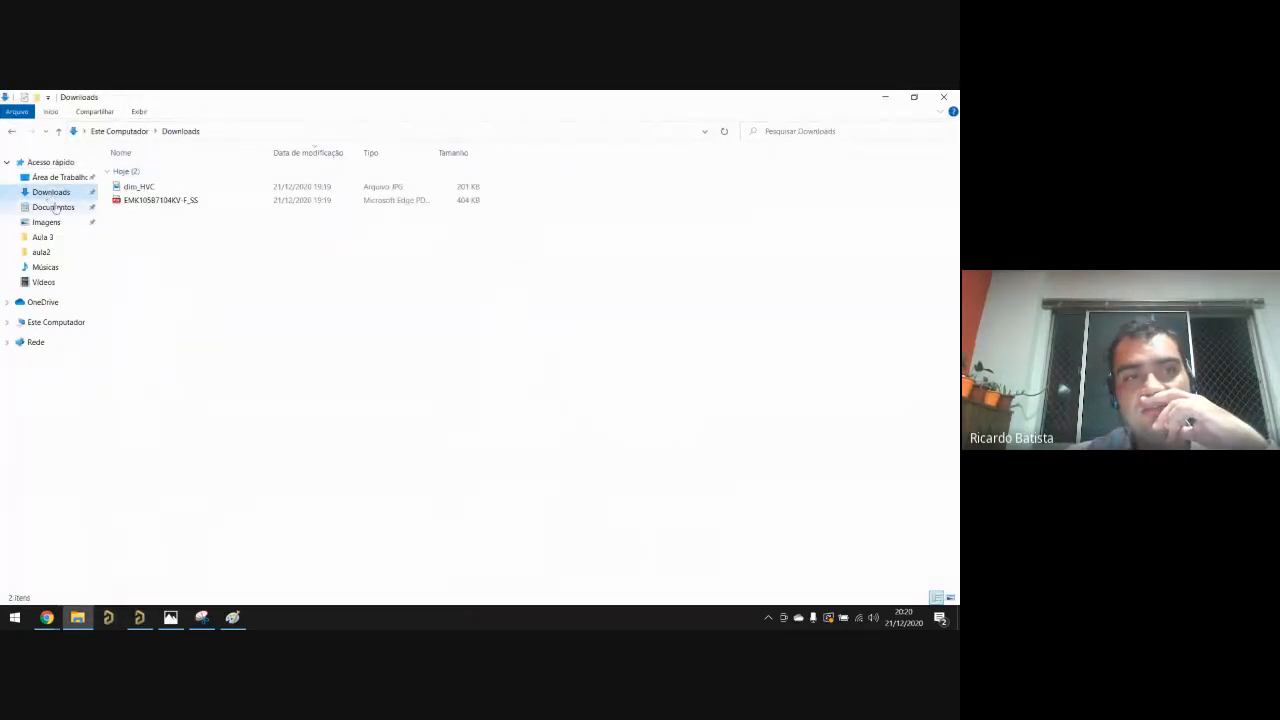
{"action": "left_click", "coordinate": [158, 240]}
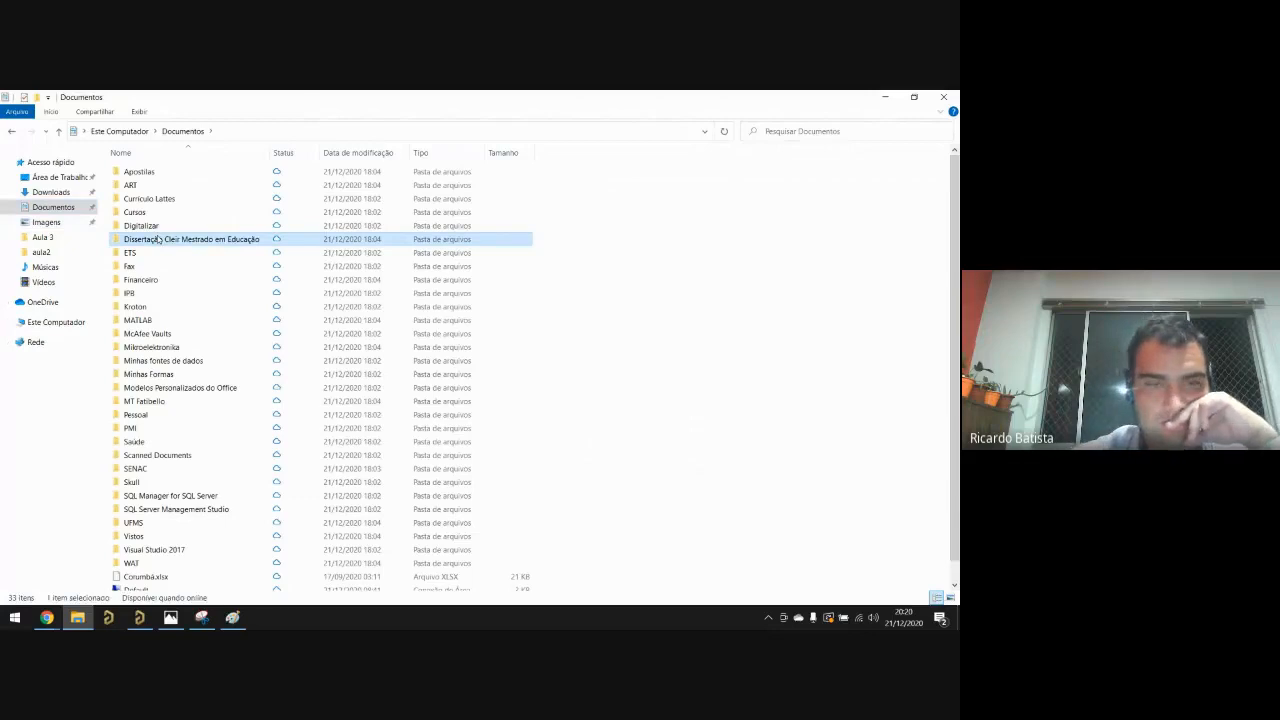
{"action": "key", "text": "u"}
{"action": "key", "text": "Down"}
{"action": "key", "text": "Down"}
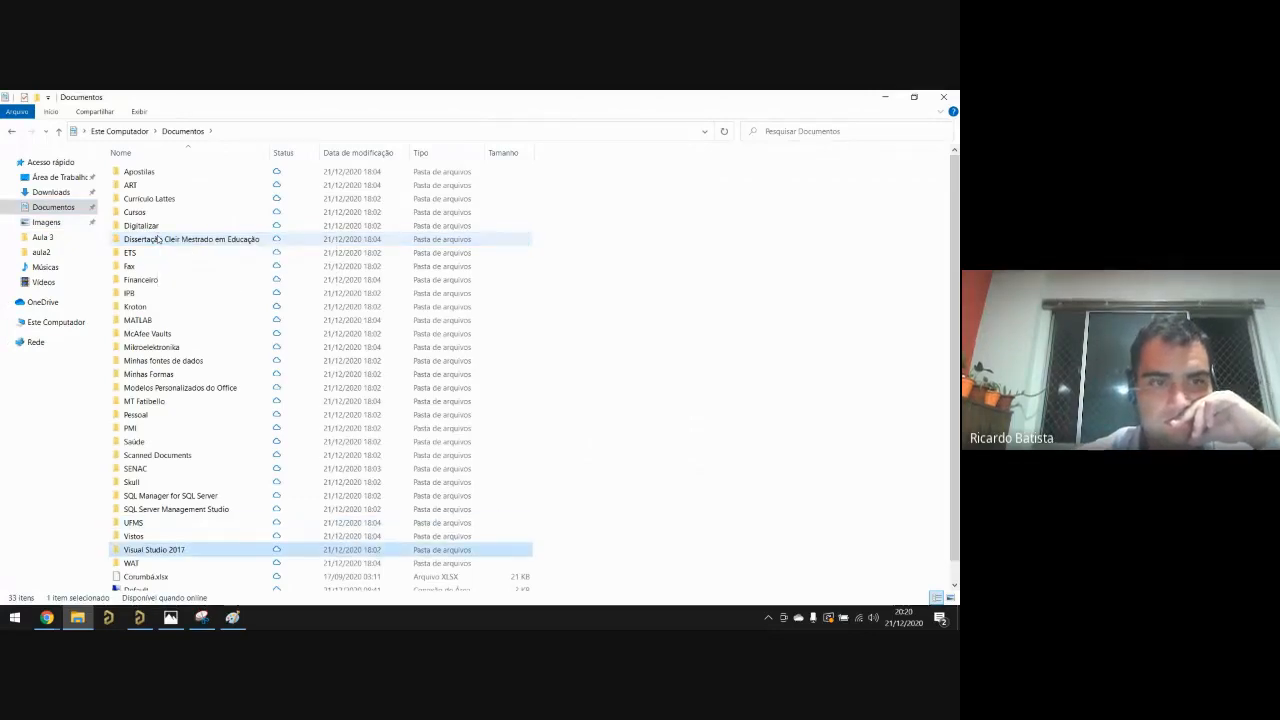
{"action": "key", "text": "Up"}
{"action": "key", "text": "Up"}
{"action": "key", "text": "Up"}
{"action": "key", "text": "Up"}
{"action": "key", "text": "Up"}
{"action": "key", "text": "Up"}
{"action": "key", "text": "Up"}
{"action": "key", "text": "Up"}
{"action": "key", "text": "Up"}
{"action": "key", "text": "Up"}
{"action": "key", "text": "Up"}
{"action": "key", "text": "Up"}
{"action": "key", "text": "Up"}
{"action": "key", "text": "Up"}
{"action": "key", "text": "Up"}
{"action": "key", "text": "Up"}
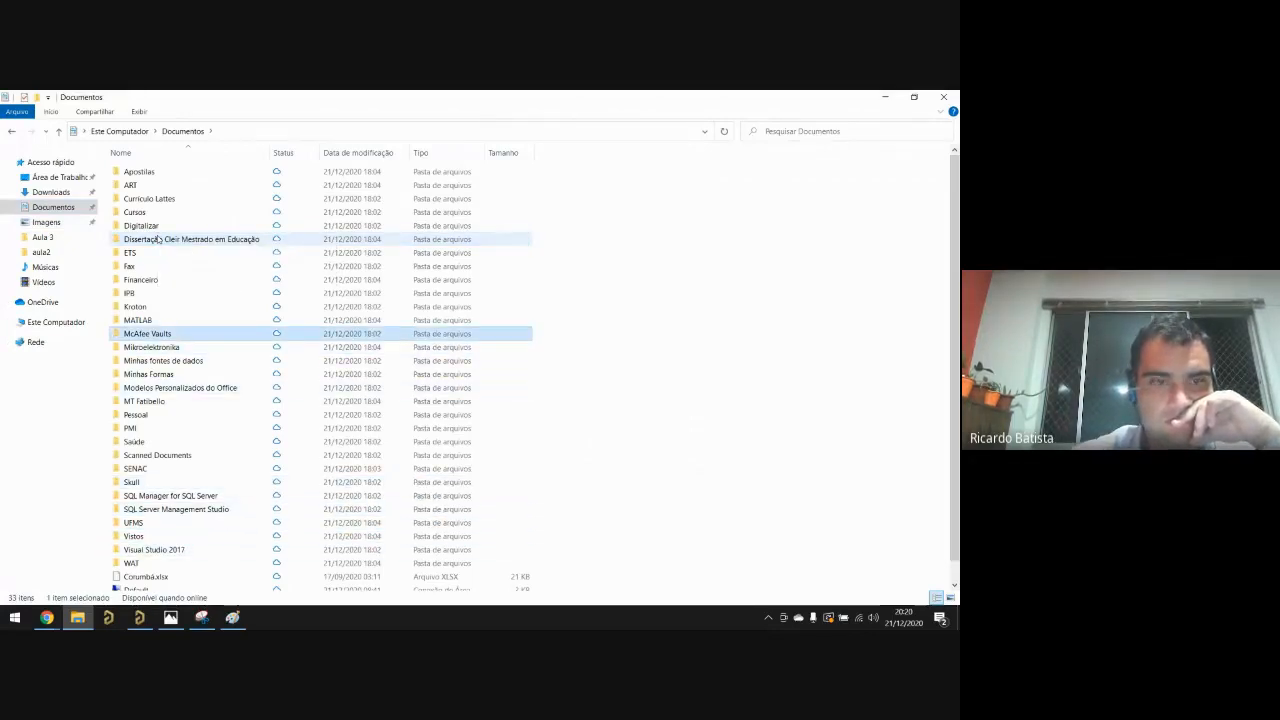
{"action": "key", "text": "a"}
{"action": "key", "text": "Down"}
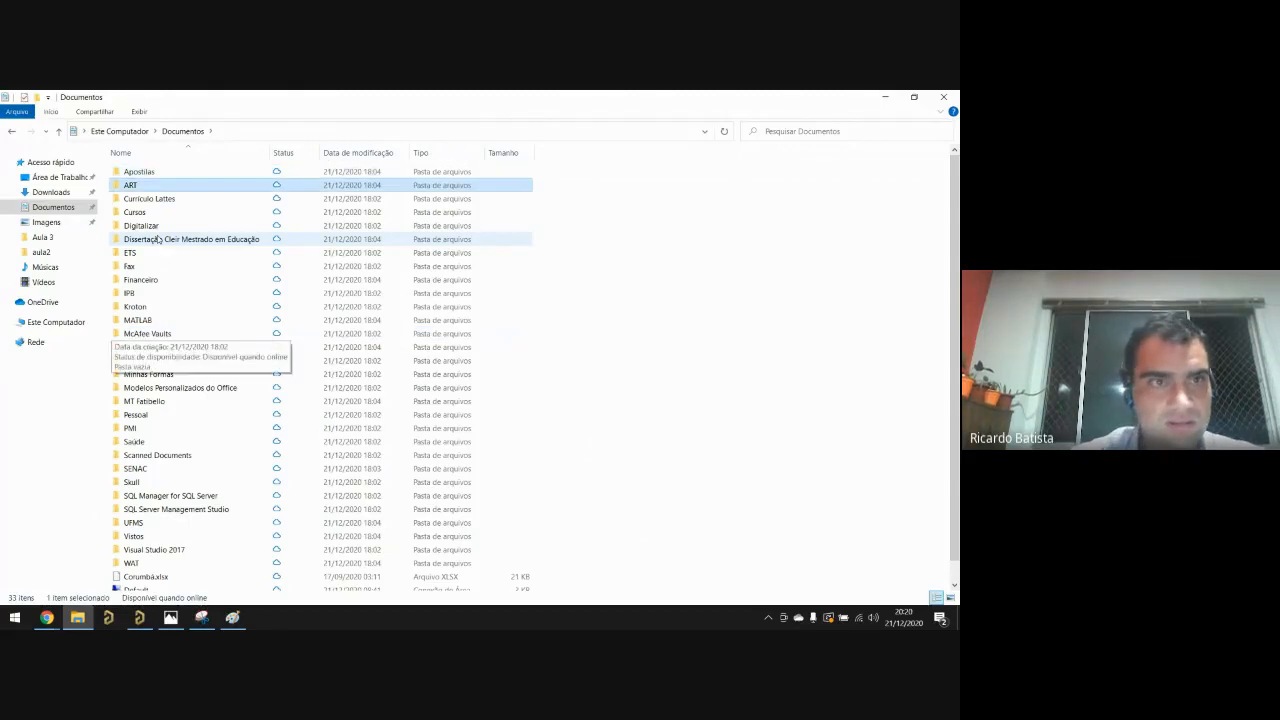
{"action": "key", "text": "Down"}
{"action": "key", "text": "Down"}
{"action": "key", "text": "Down"}
{"action": "key", "text": "Down"}
{"action": "key", "text": "Down"}
{"action": "key", "text": "Down"}
{"action": "key", "text": "Down"}
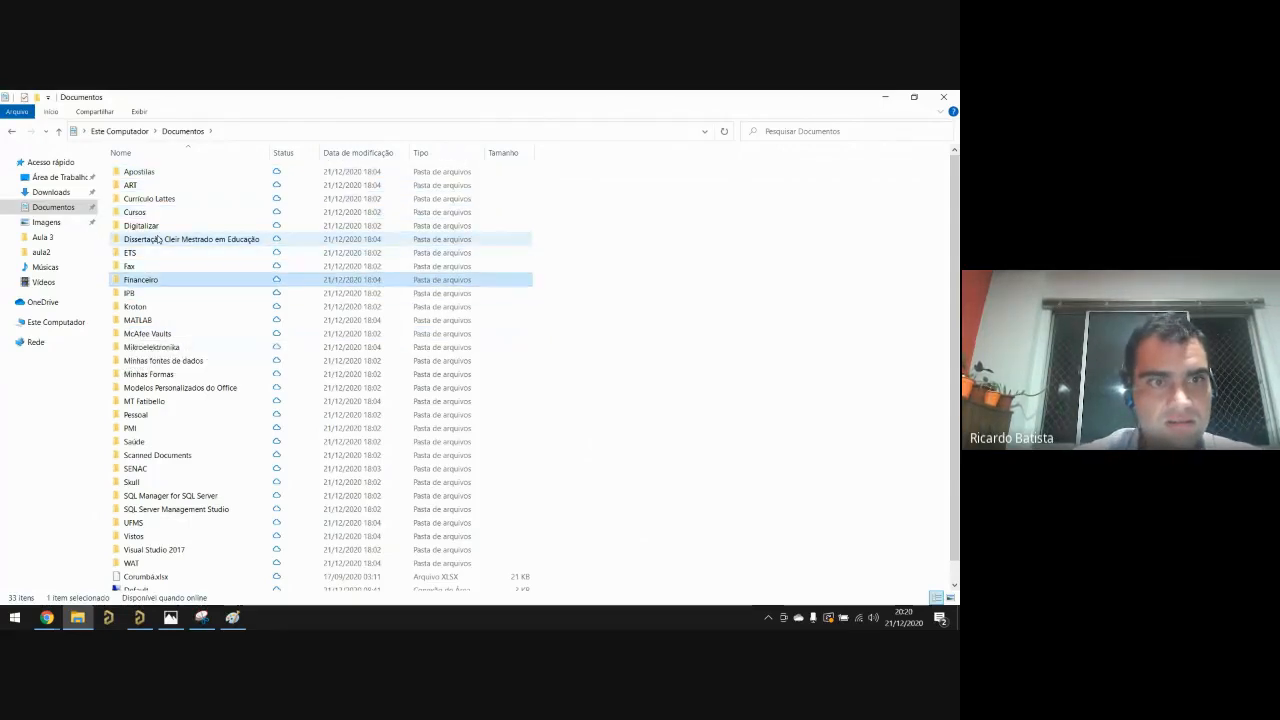
{"action": "key", "text": "Home"}
{"action": "key", "text": "alt+Tab"}
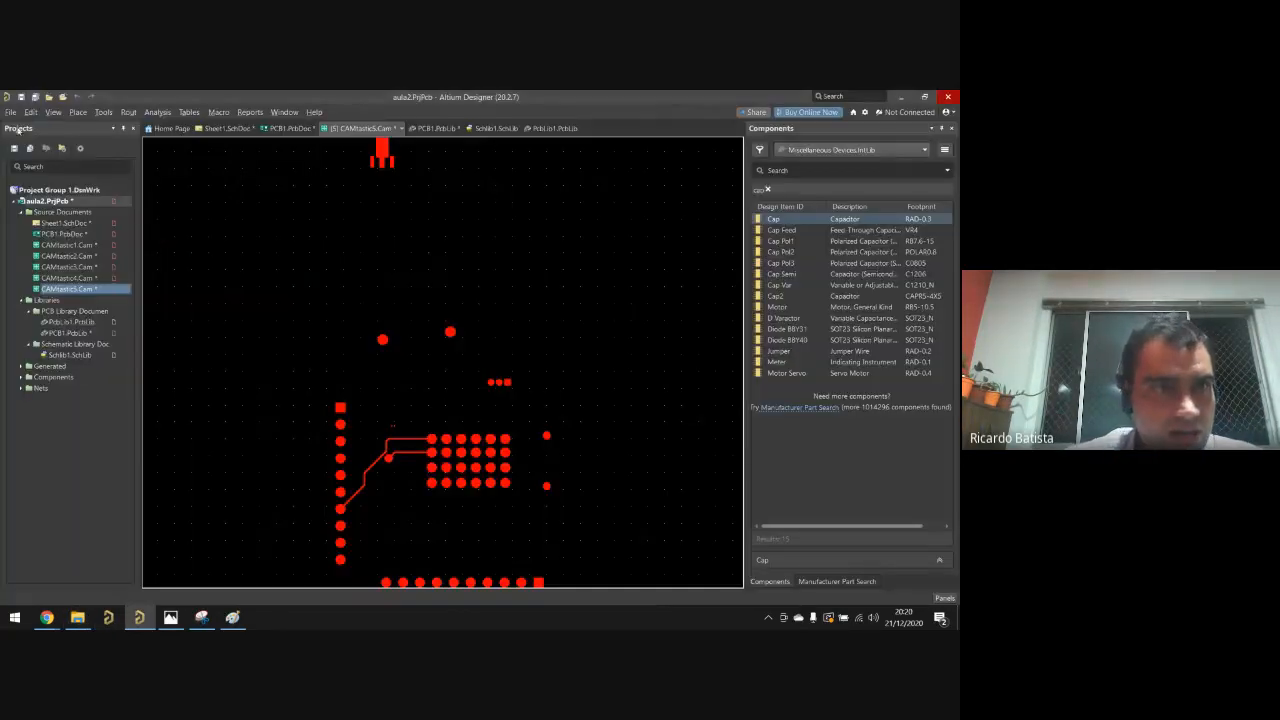
Step: Copy the aula2 project folder path from the CAMtastic document's Save As dialog, cancel saving, and open that folder in File Explorer
{"action": "left_click", "coordinate": [10, 112]}
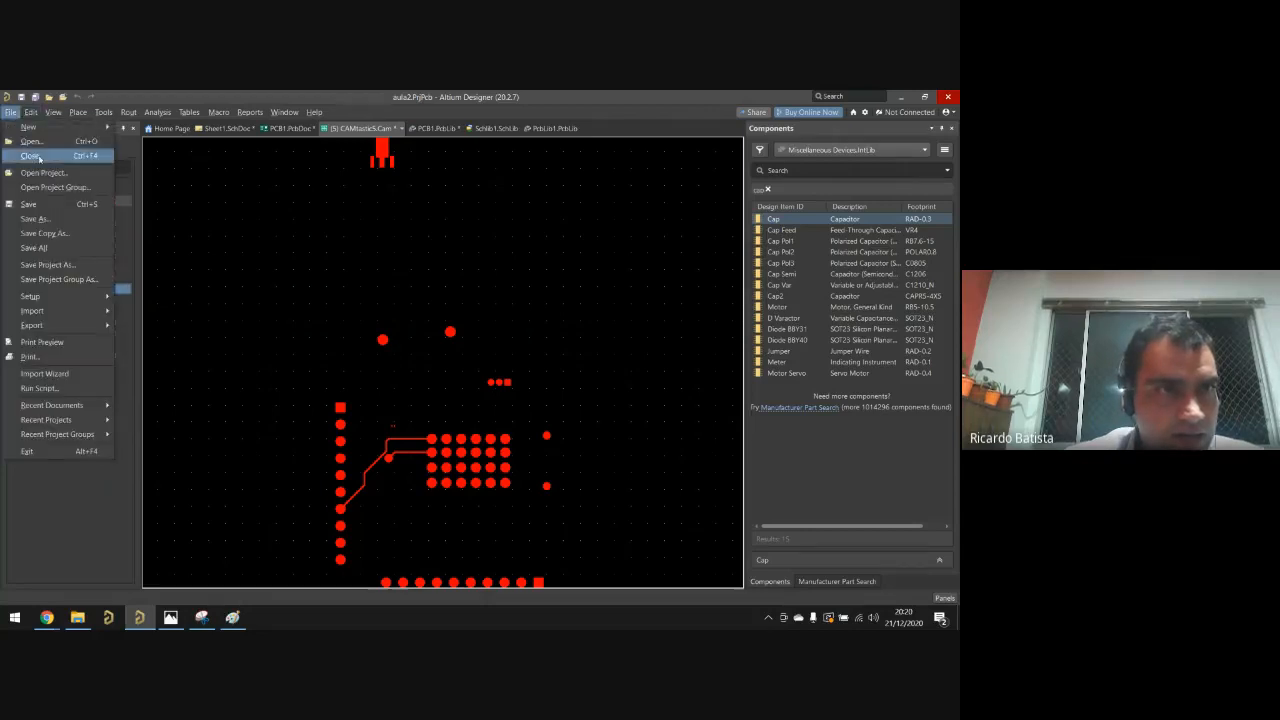
{"action": "left_click", "coordinate": [53, 220]}
{"action": "left_click", "coordinate": [502, 220]}
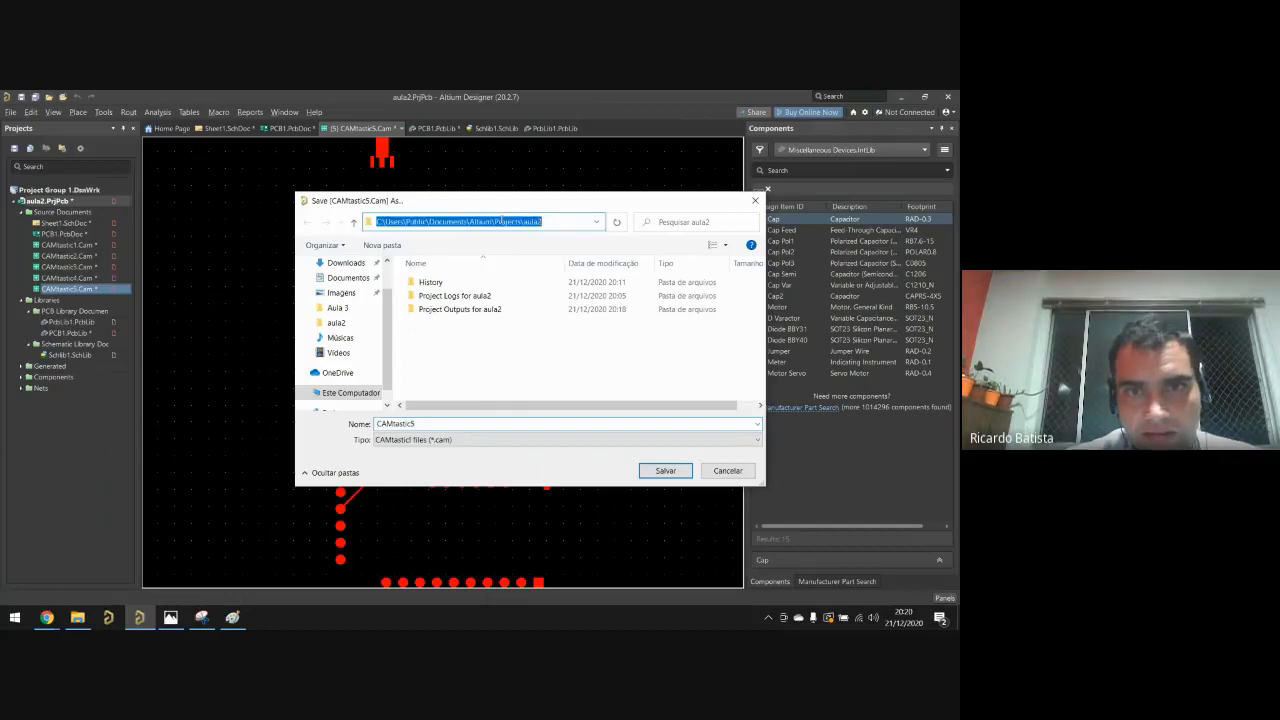
{"action": "left_click", "coordinate": [569, 334]}
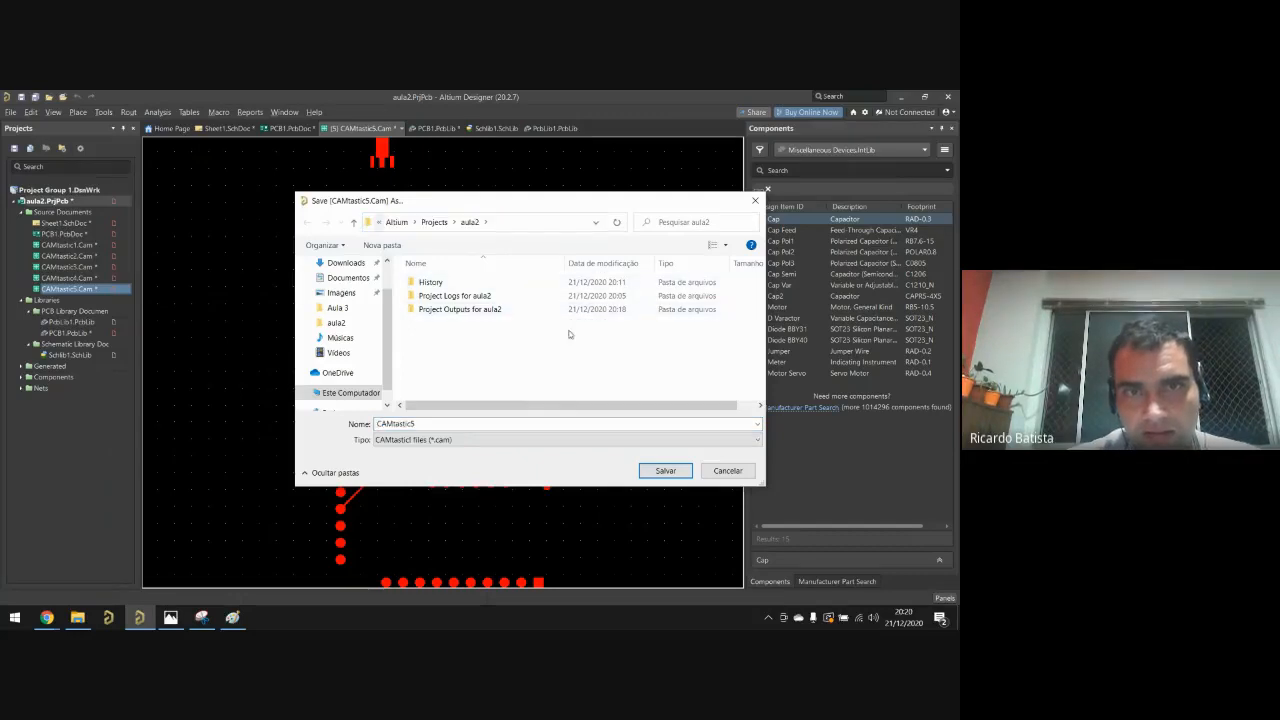
{"action": "left_click", "coordinate": [728, 470]}
{"action": "key", "text": "super+r"}
{"action": "key", "text": "Return"}
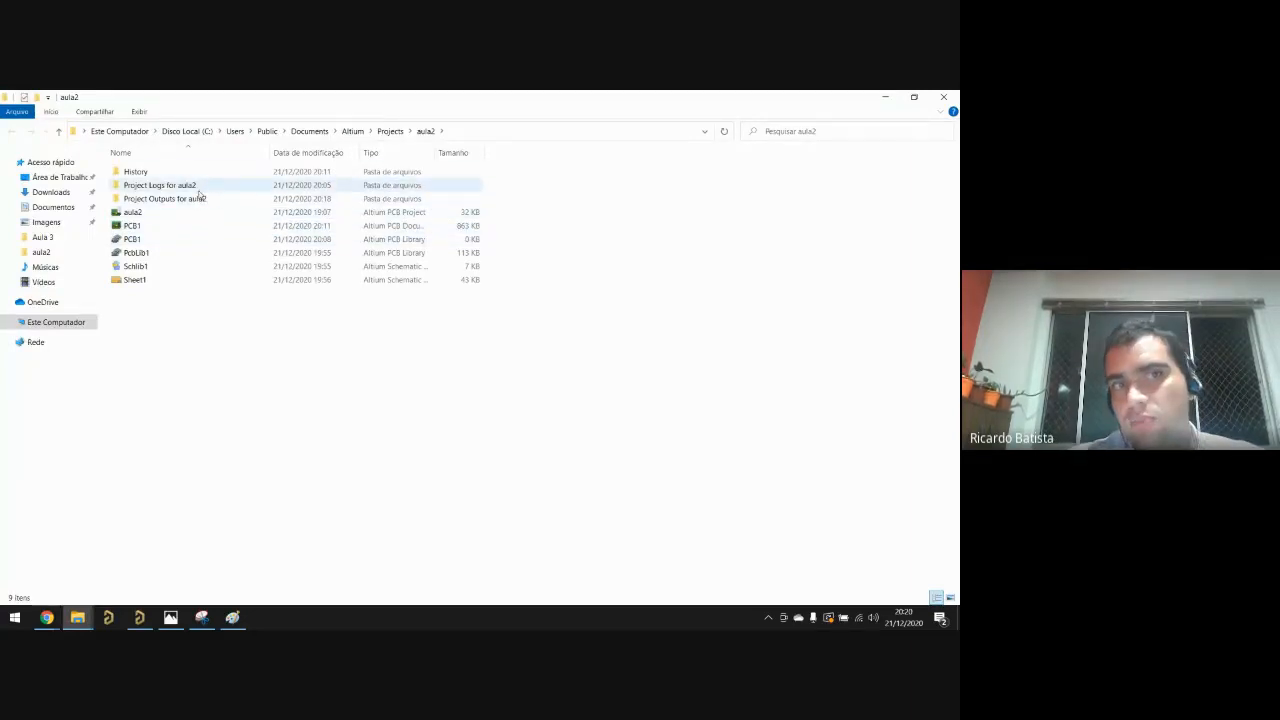
Step: Open the Project Outputs for aula2 folder and highlight all the generated Gerber output files
{"action": "double_click", "coordinate": [212, 199]}
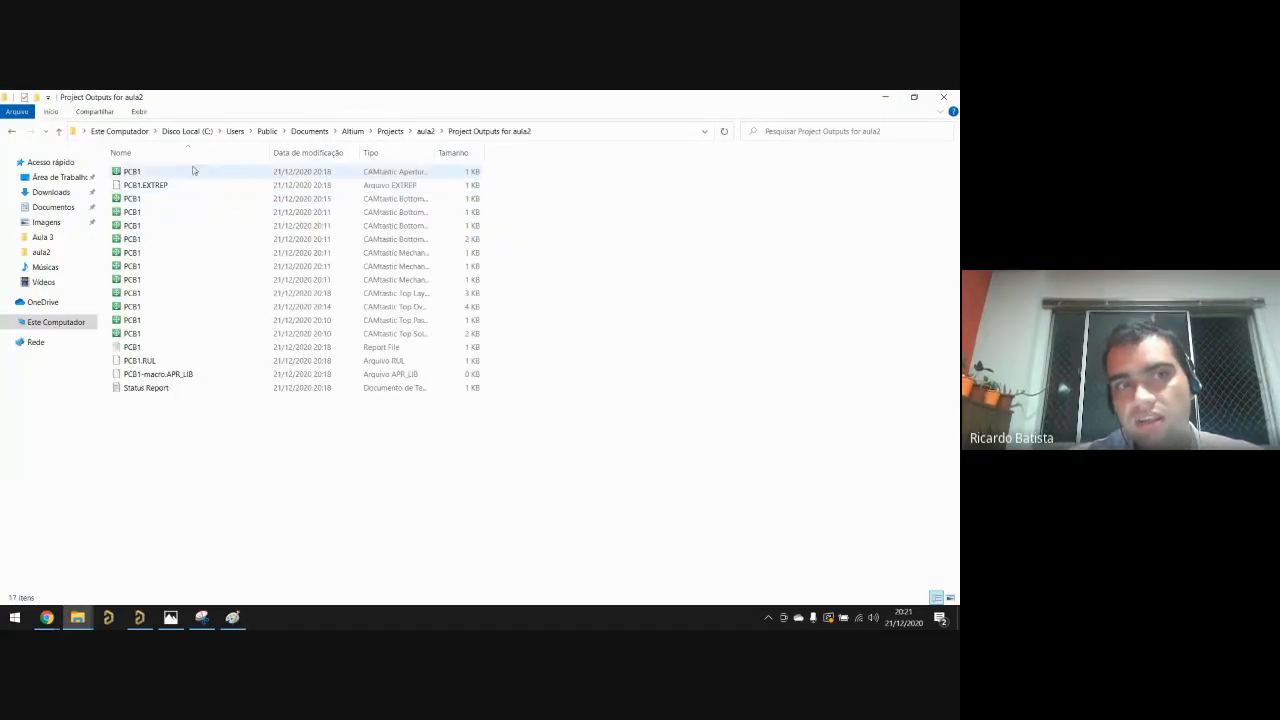
{"action": "left_click_drag", "start_coordinate": [467, 489], "coordinate": [112, 163]}
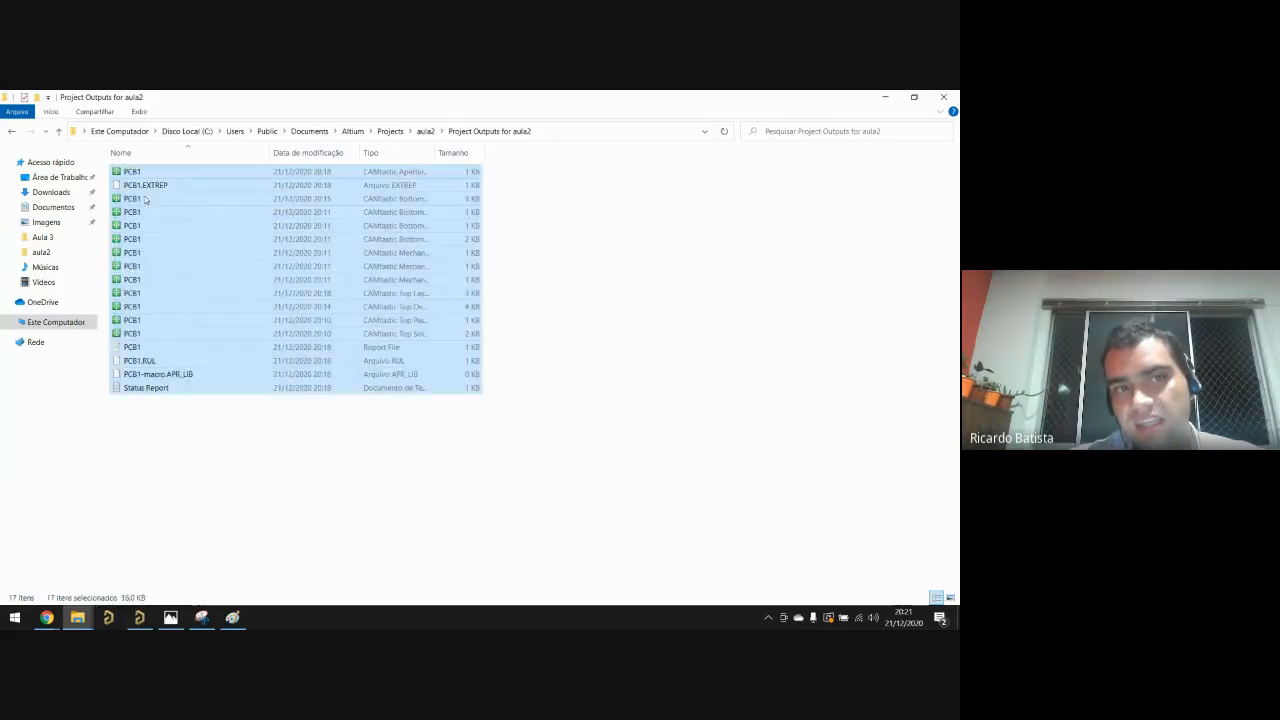
{"action": "left_click", "coordinate": [290, 436]}
{"action": "left_click_drag", "start_coordinate": [412, 505], "coordinate": [112, 168]}
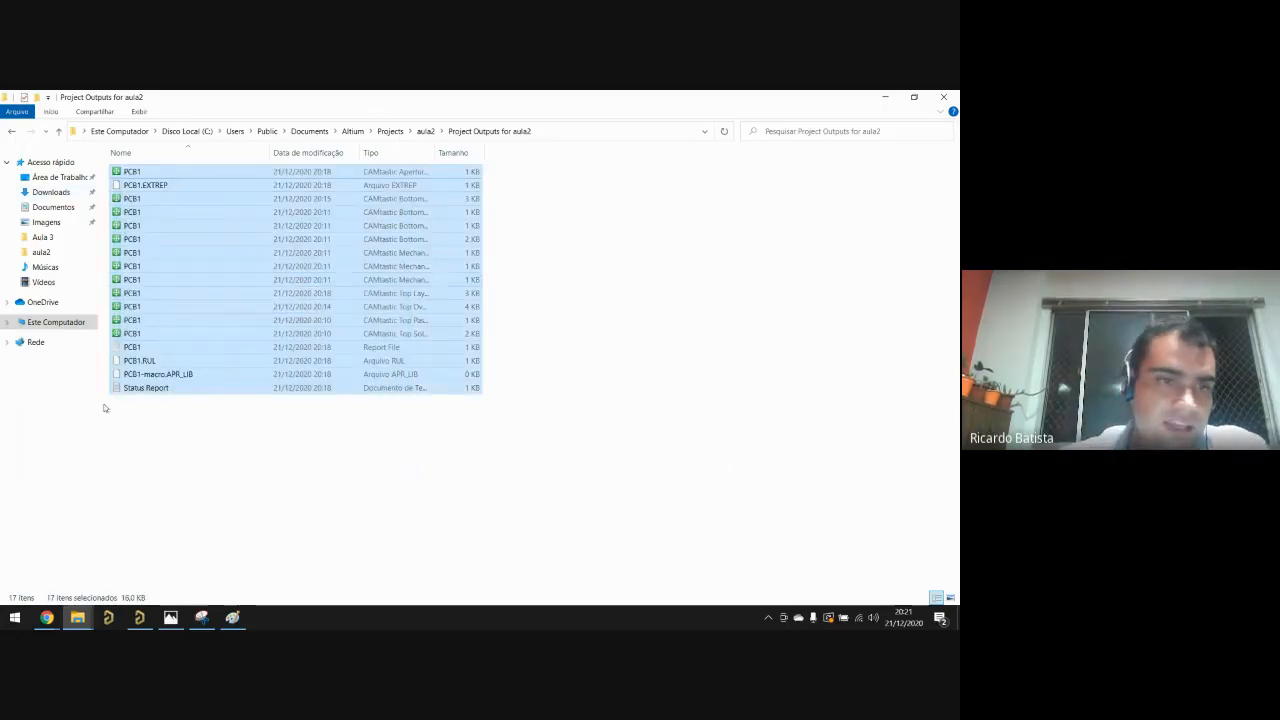
{"action": "left_click", "coordinate": [203, 451]}
{"action": "left_click_drag", "start_coordinate": [203, 451], "coordinate": [68, 166]}
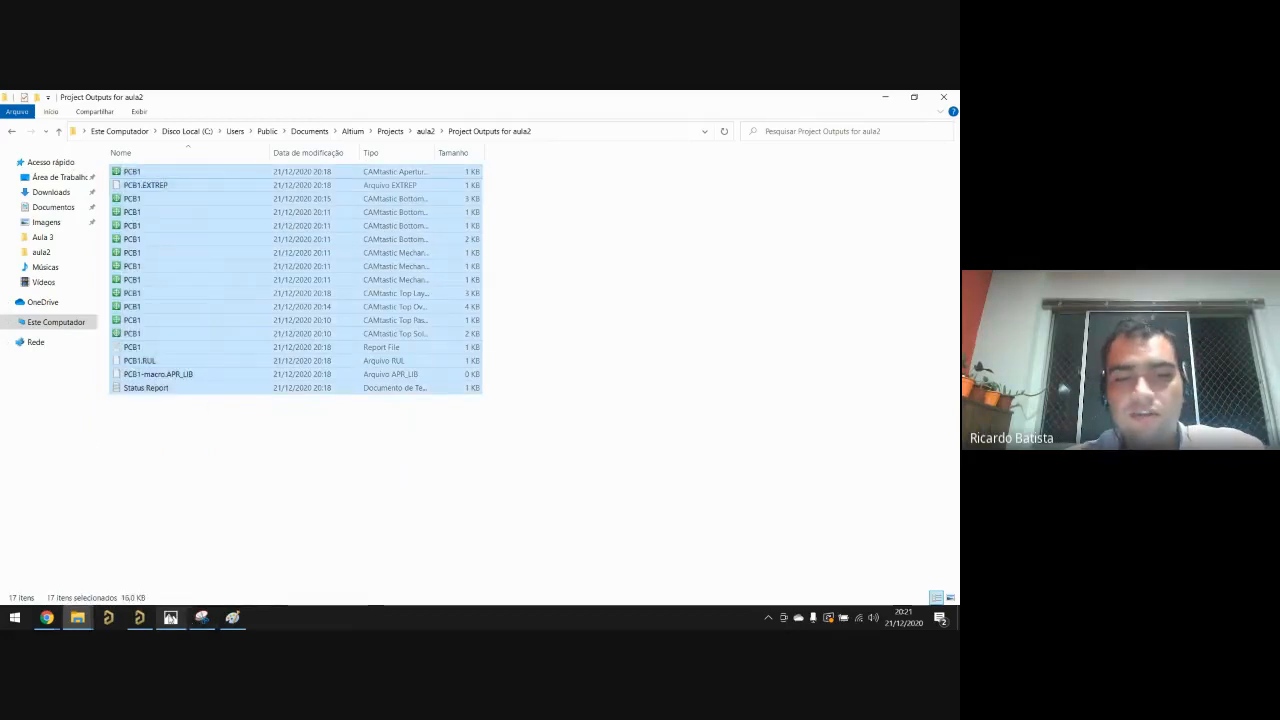
Step: Switch to Altium Designer, show the PCB1.PcbDoc board and open its Gerber Setup for the layers to plot
{"action": "left_click", "coordinate": [141, 619]}
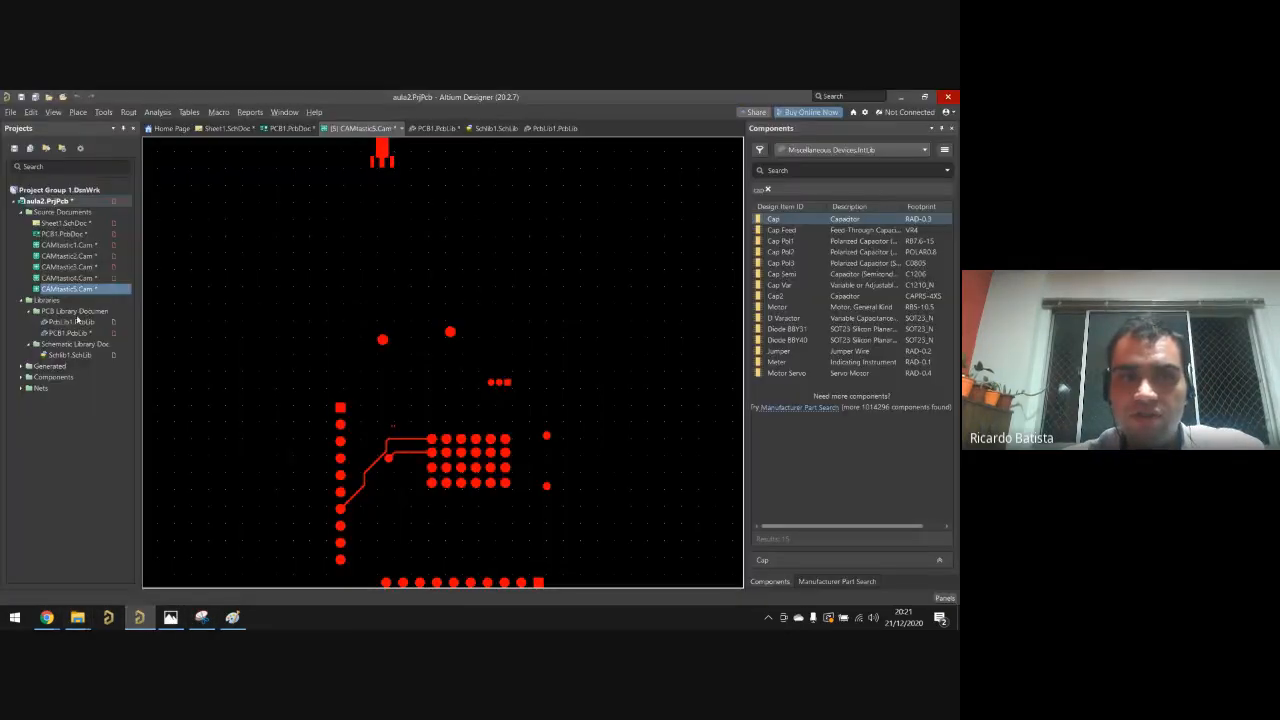
{"action": "left_click", "coordinate": [60, 234]}
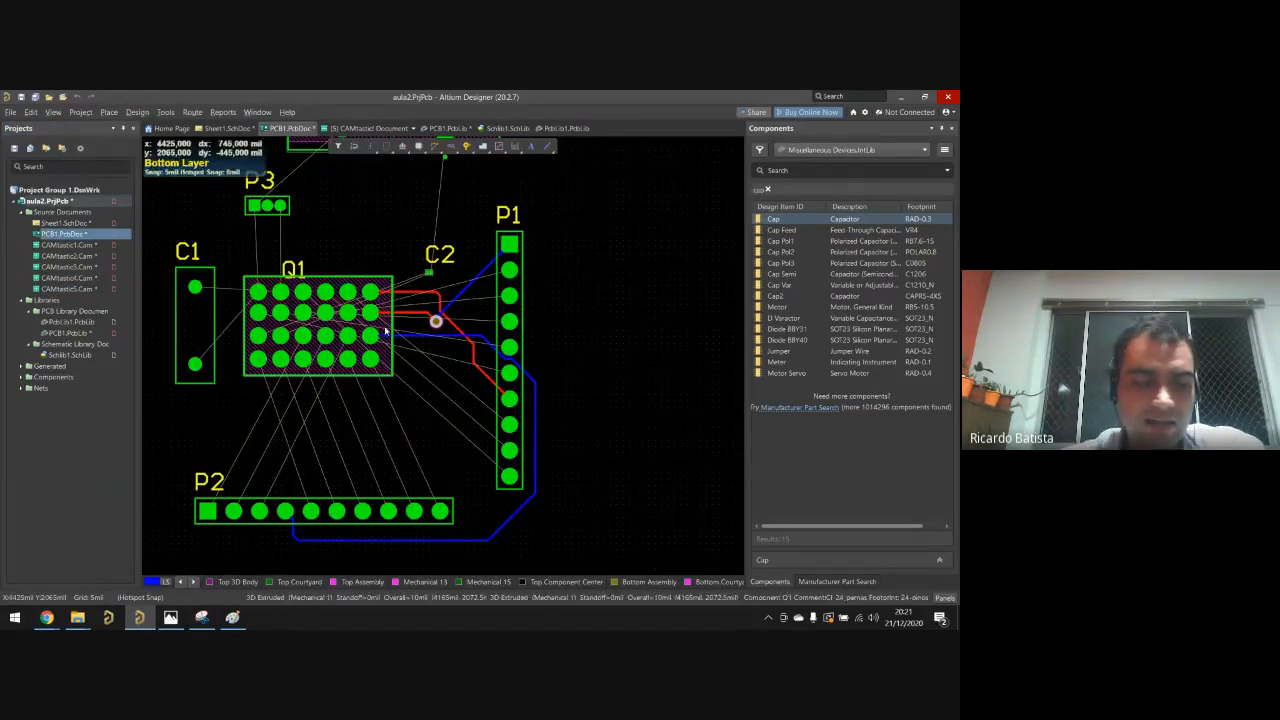
{"action": "left_click", "coordinate": [15, 115]}
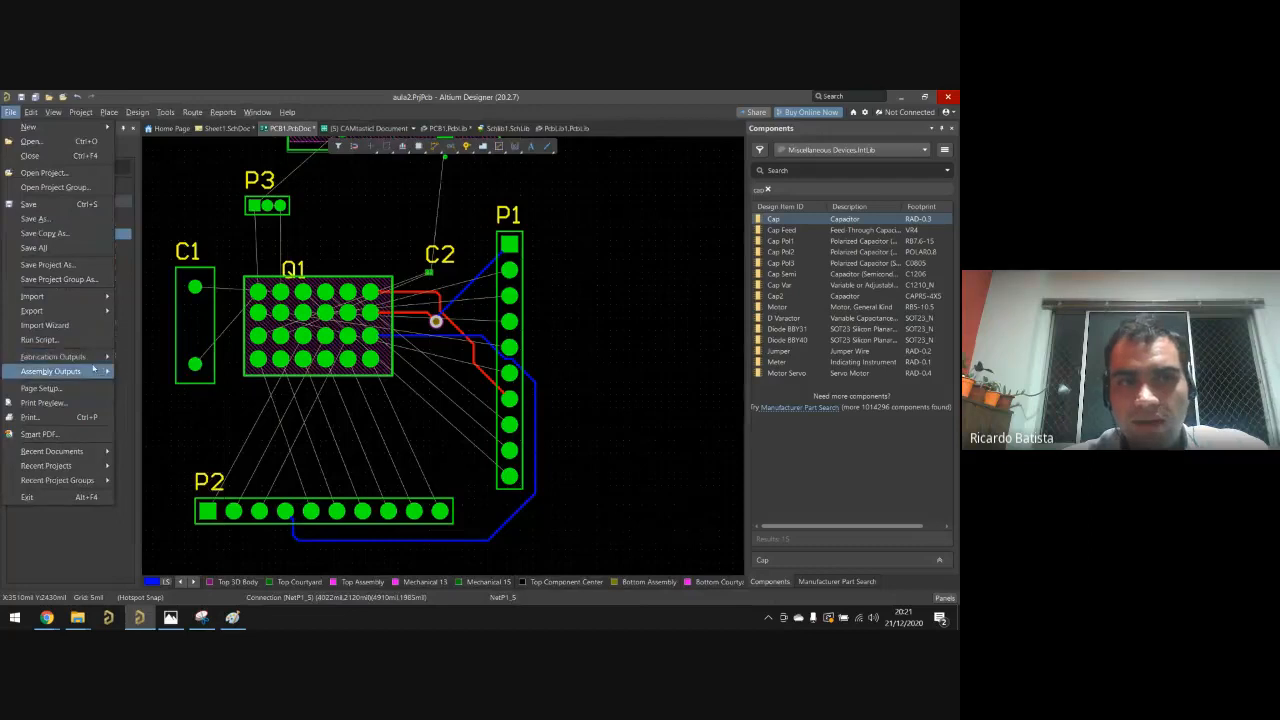
{"action": "mouse_move", "coordinate": [70, 357]}
{"action": "left_click", "coordinate": [160, 414]}
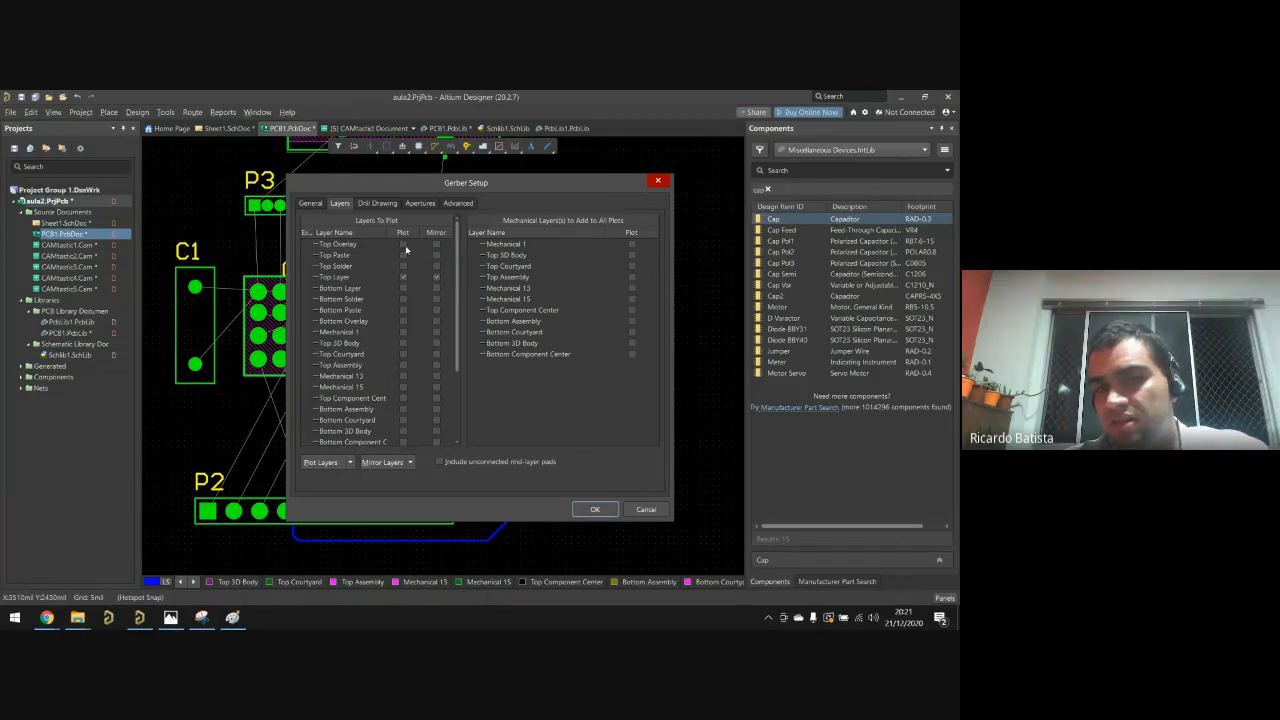
Step: Add Top Overlay, Bottom Layer, Bottom Overlay and Mechanical 1 to the plotted layers, review the remaining layers and generate the Gerber files
{"action": "left_click", "coordinate": [404, 245]}
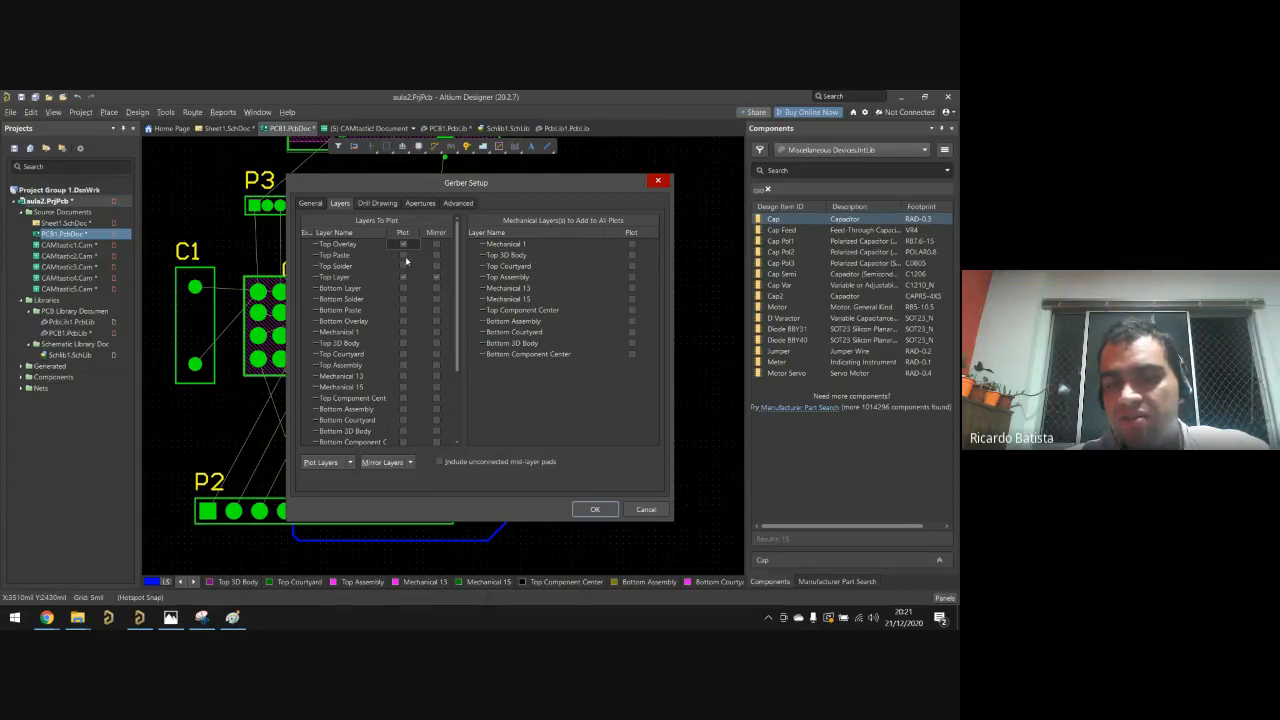
{"action": "left_click", "coordinate": [403, 289]}
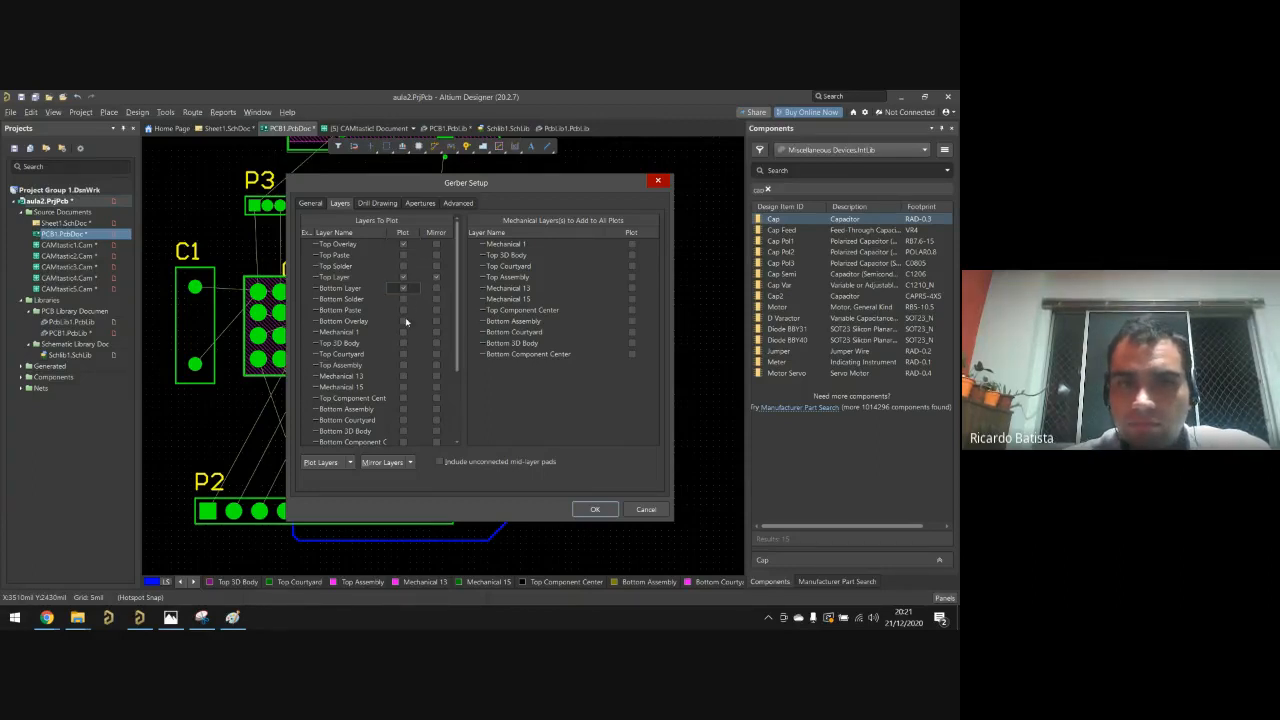
{"action": "left_click", "coordinate": [403, 321]}
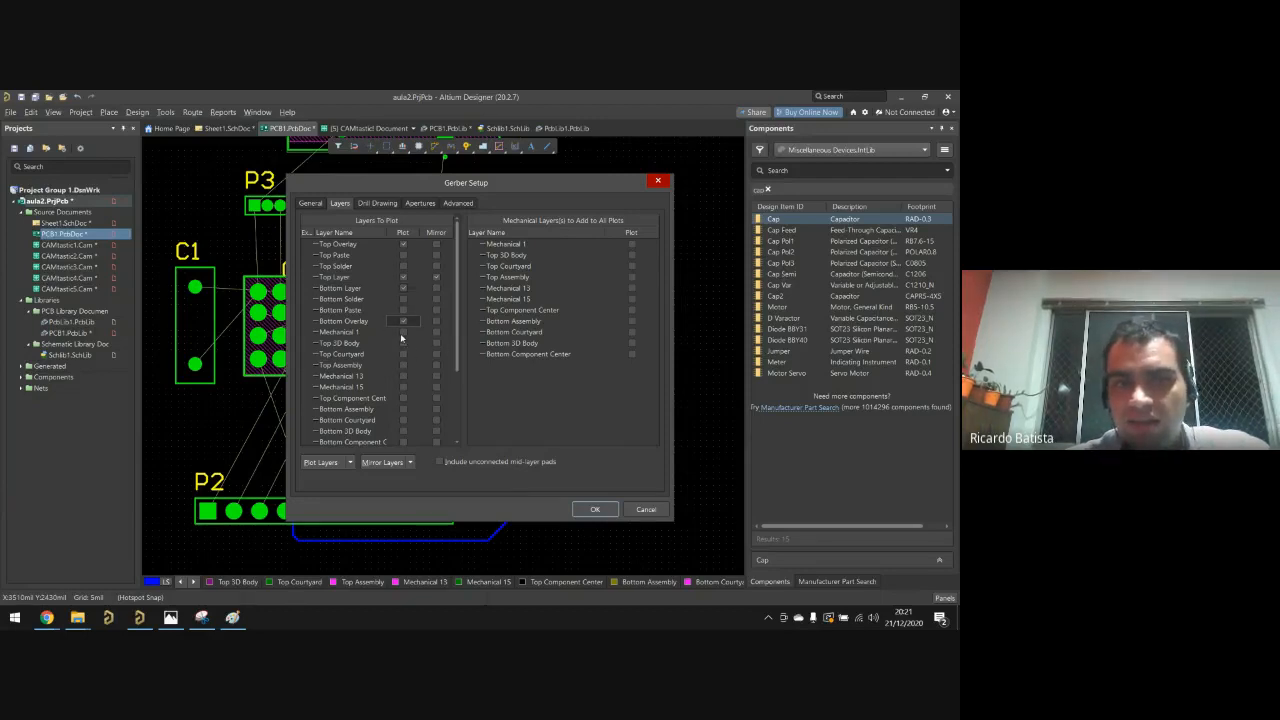
{"action": "left_click", "coordinate": [403, 333]}
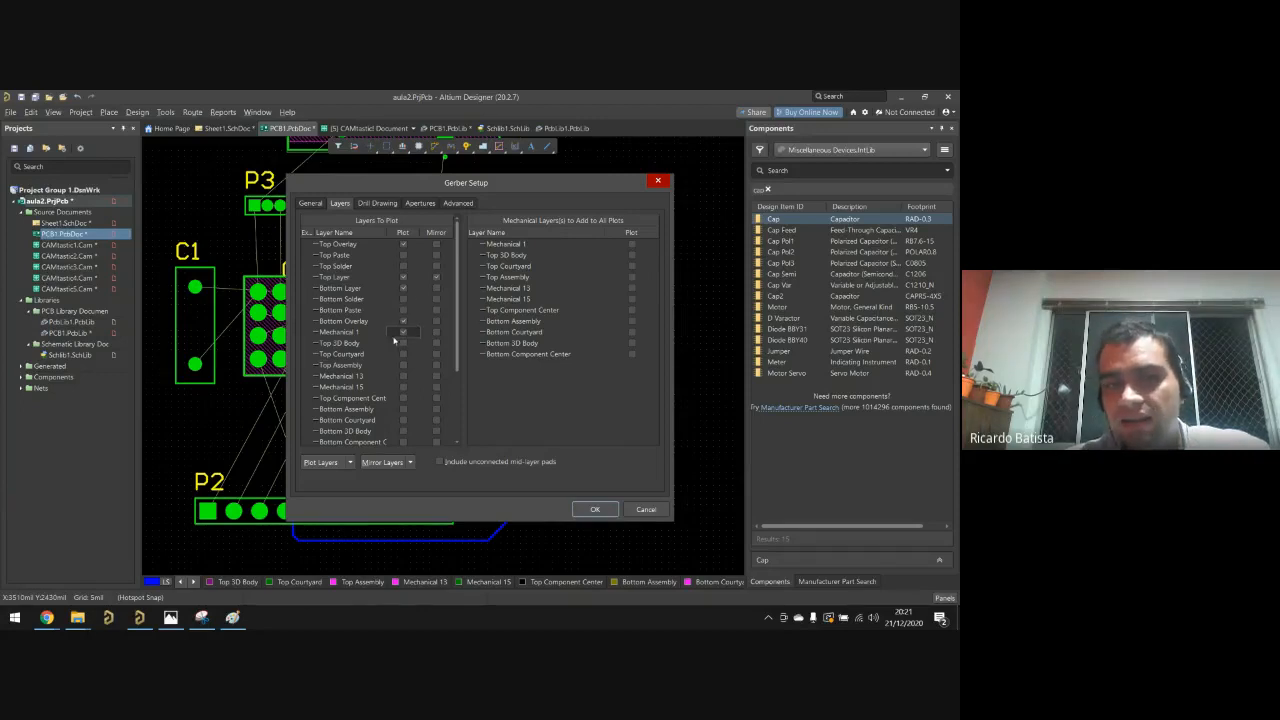
{"action": "scroll", "coordinate": [386, 346], "scroll_direction": "down", "scroll_amount": 1}
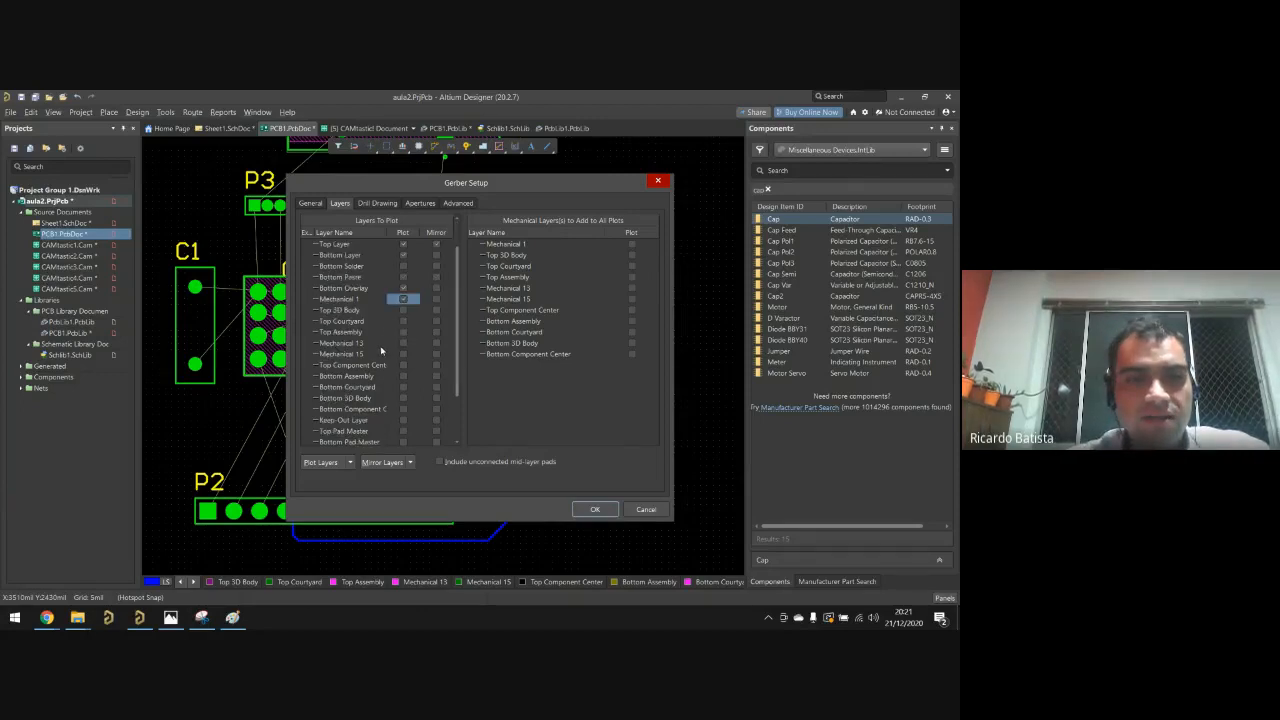
{"action": "scroll", "coordinate": [381, 350], "scroll_direction": "down", "scroll_amount": 1}
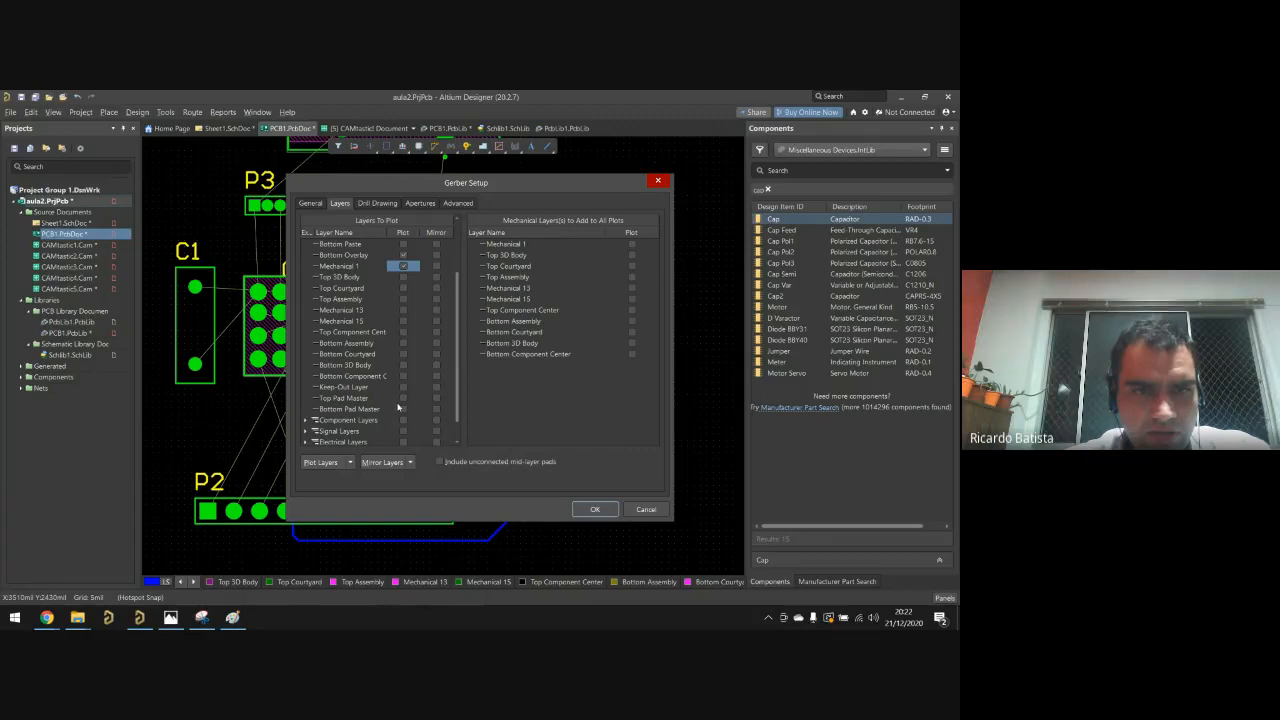
{"action": "scroll", "coordinate": [398, 408], "scroll_direction": "up", "scroll_amount": 2}
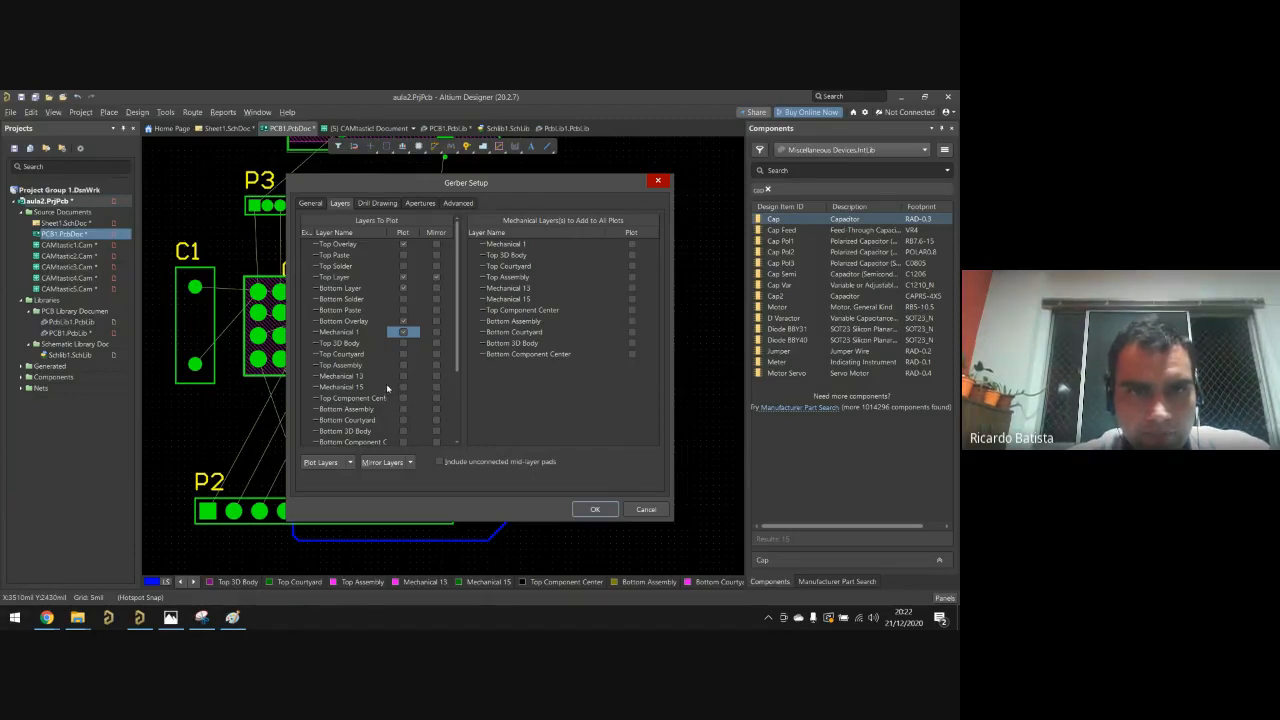
{"action": "scroll", "coordinate": [387, 388], "scroll_direction": "down", "scroll_amount": 1}
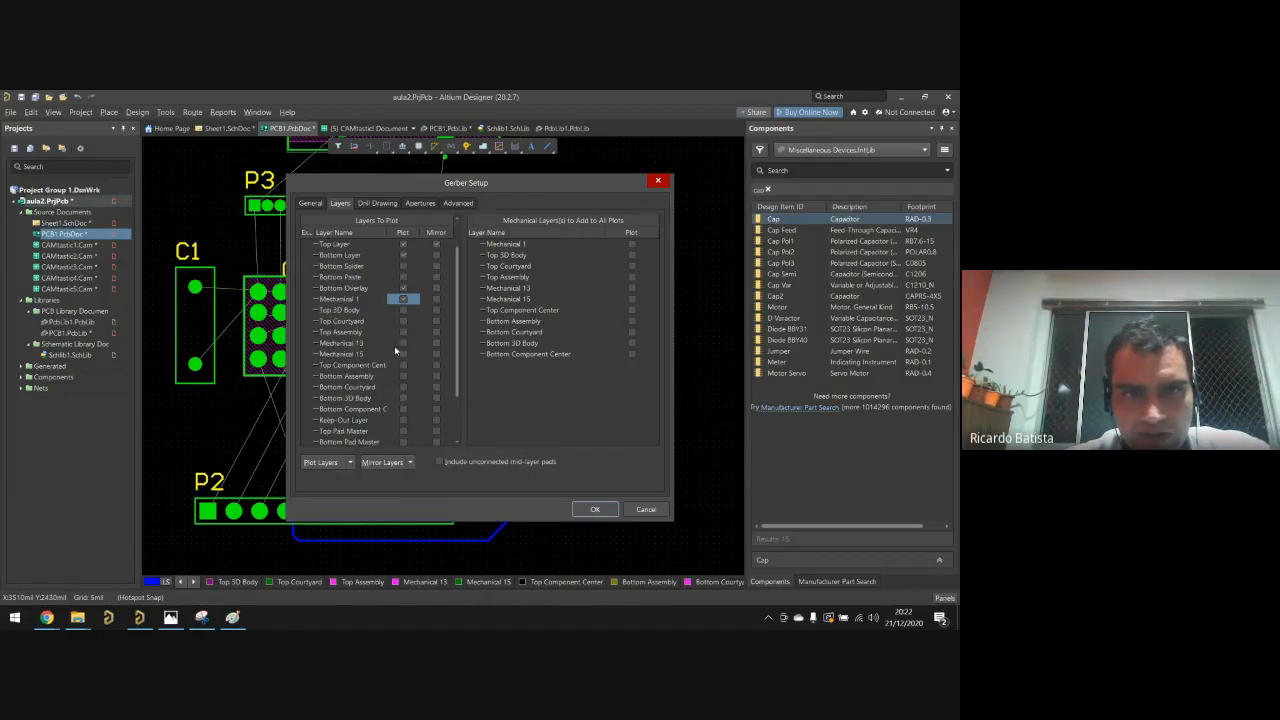
{"action": "scroll", "coordinate": [402, 368], "scroll_direction": "down", "scroll_amount": 1}
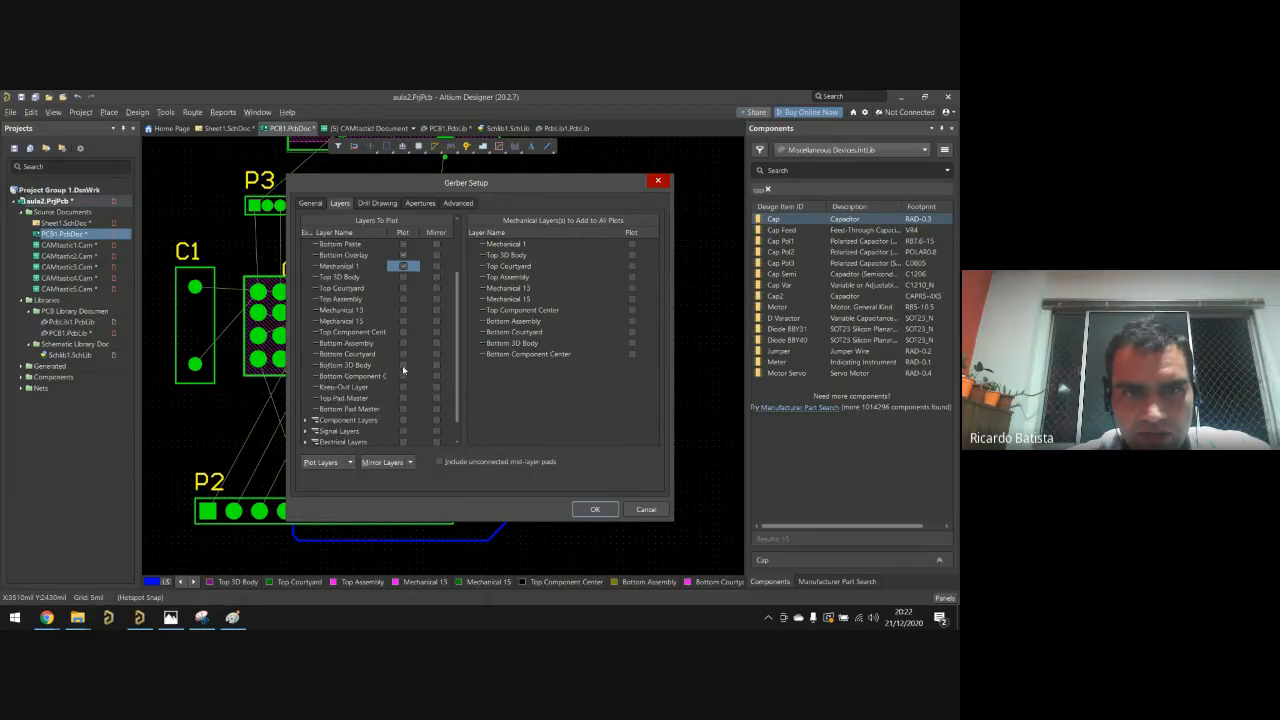
{"action": "scroll", "coordinate": [401, 364], "scroll_direction": "down", "scroll_amount": 1}
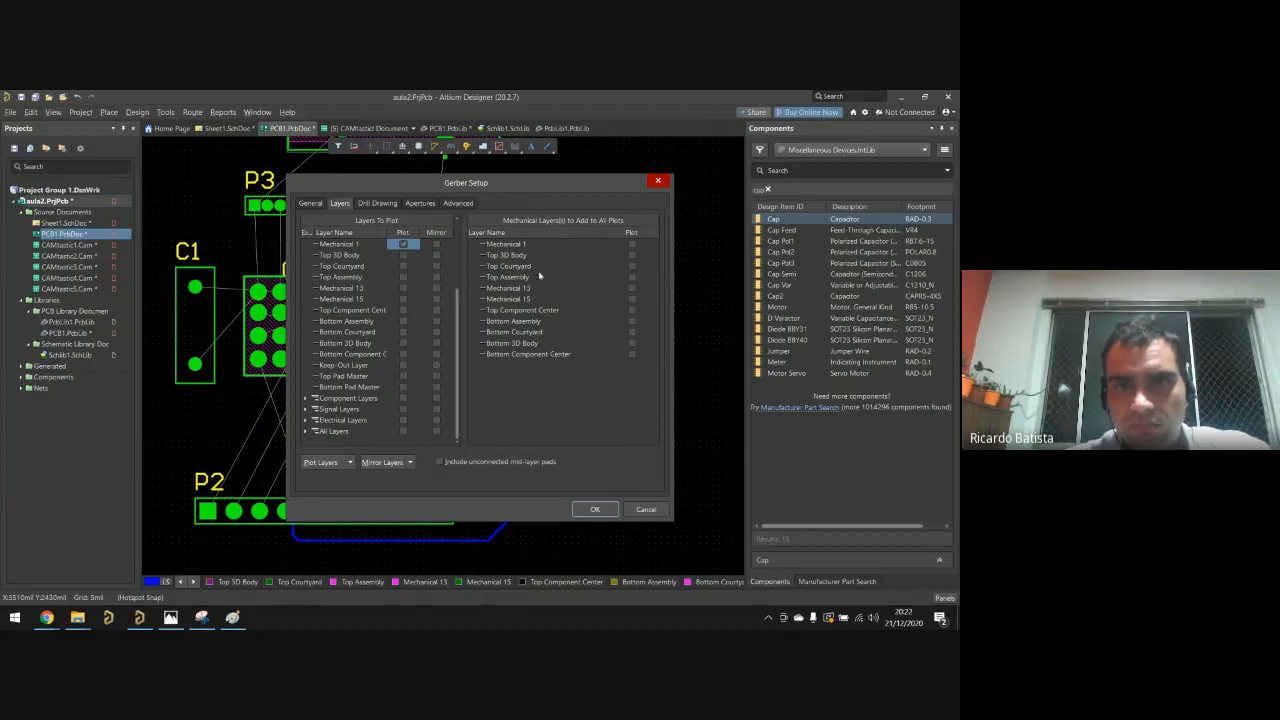
{"action": "left_click", "coordinate": [594, 510]}
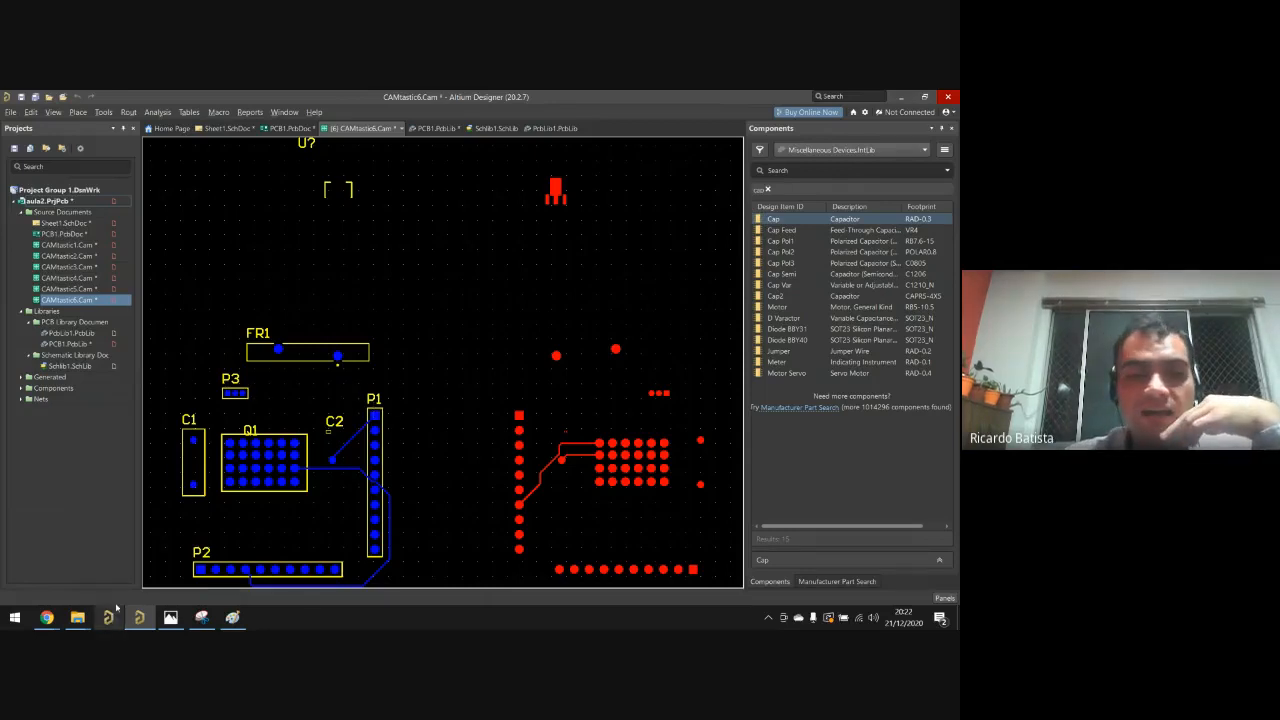
Step: Switch to File Explorer and examine the regenerated files in the Project Outputs for aula2 folder
{"action": "mouse_move", "coordinate": [77, 617]}
{"action": "left_click", "coordinate": [177, 565]}
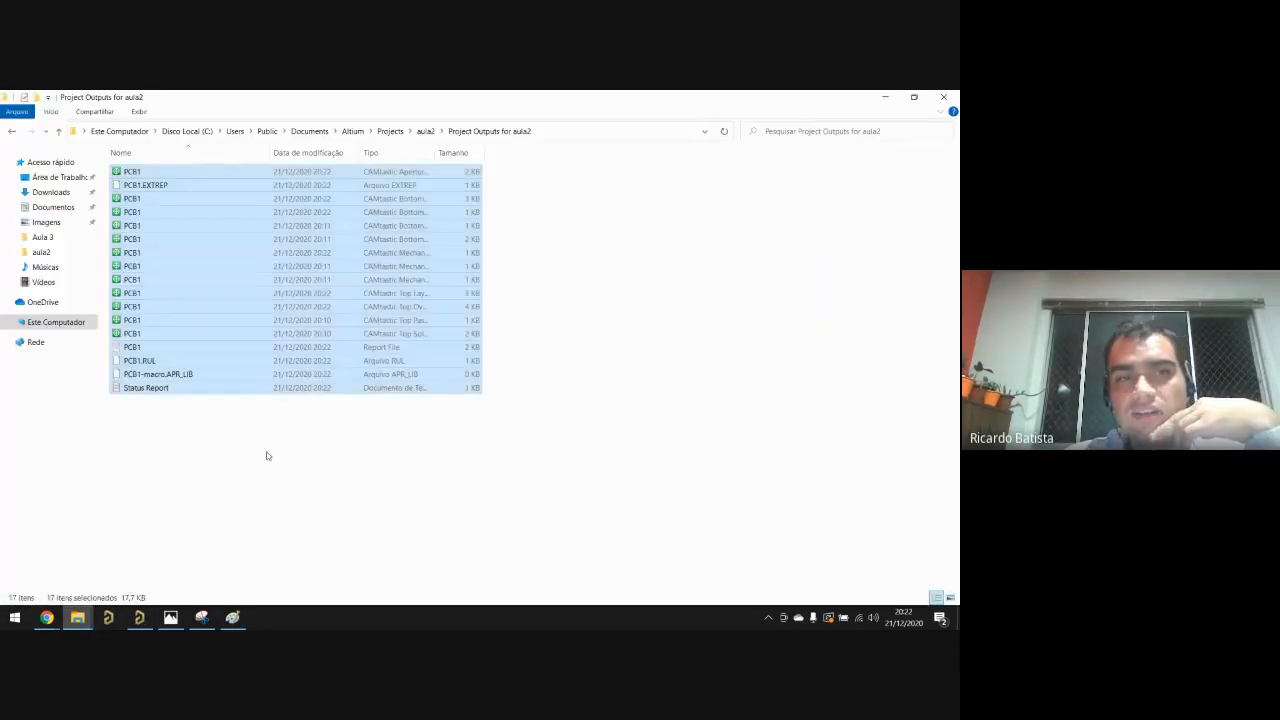
{"action": "left_click", "coordinate": [272, 448]}
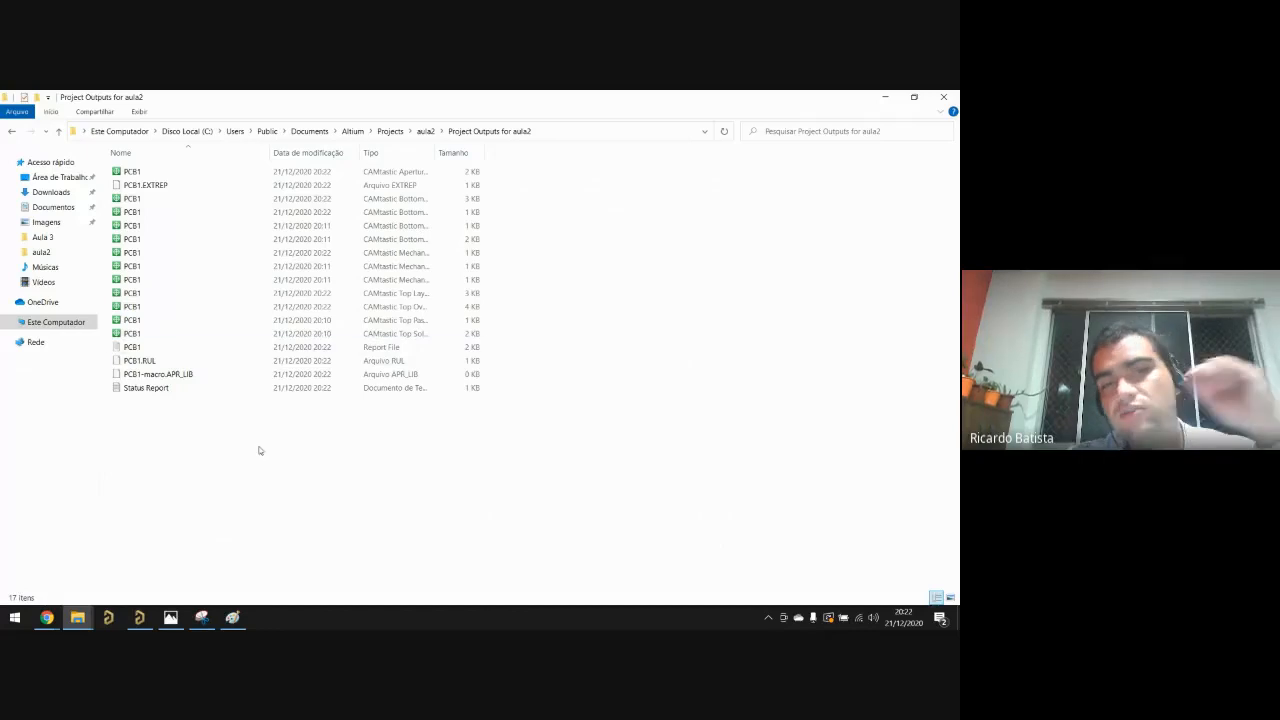
{"action": "left_click_drag", "start_coordinate": [286, 476], "coordinate": [184, 142]}
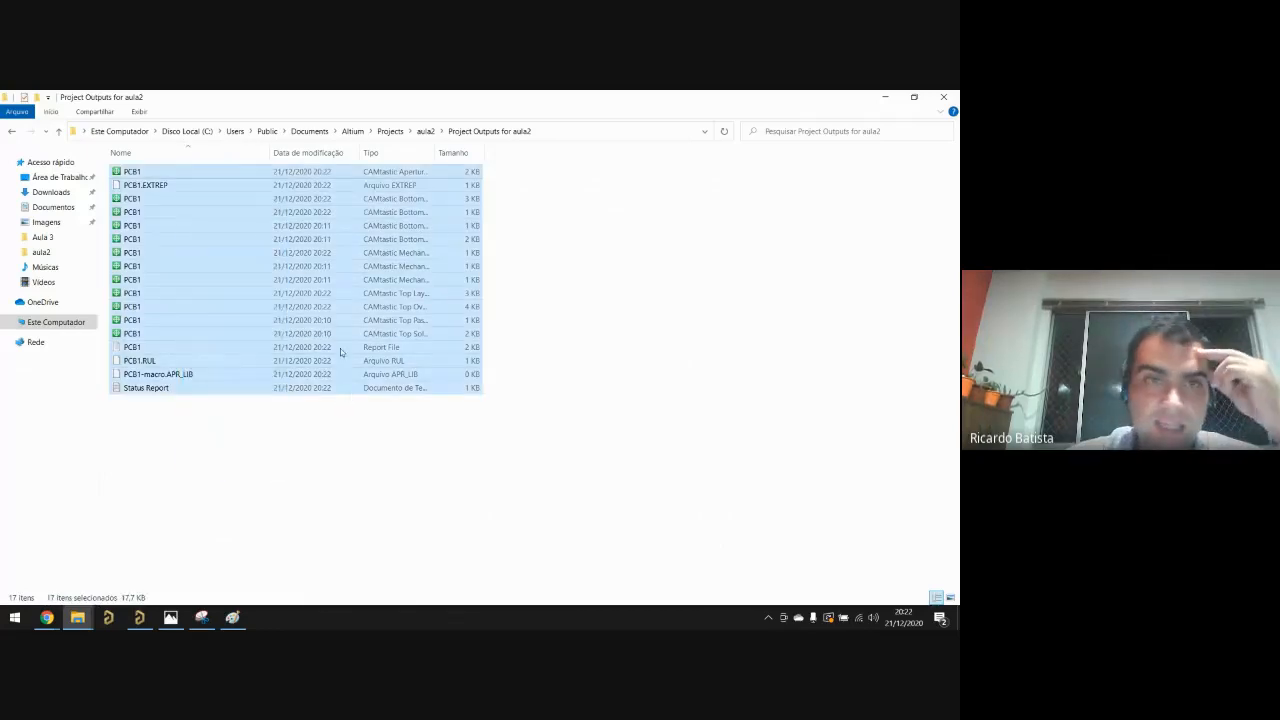
{"action": "left_click", "coordinate": [337, 494]}
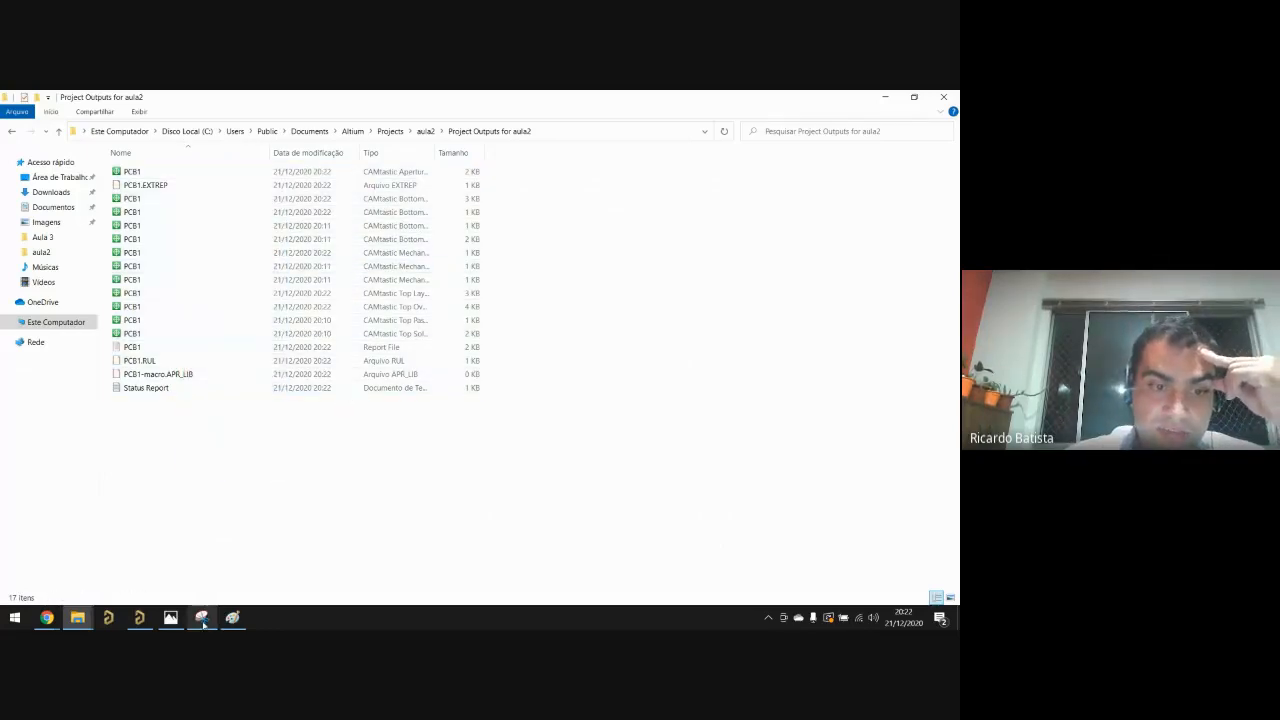
Step: Switch to the Chrome window with the Altium Gerber search and search Google for "quote pcb"
{"action": "mouse_move", "coordinate": [76, 622]}
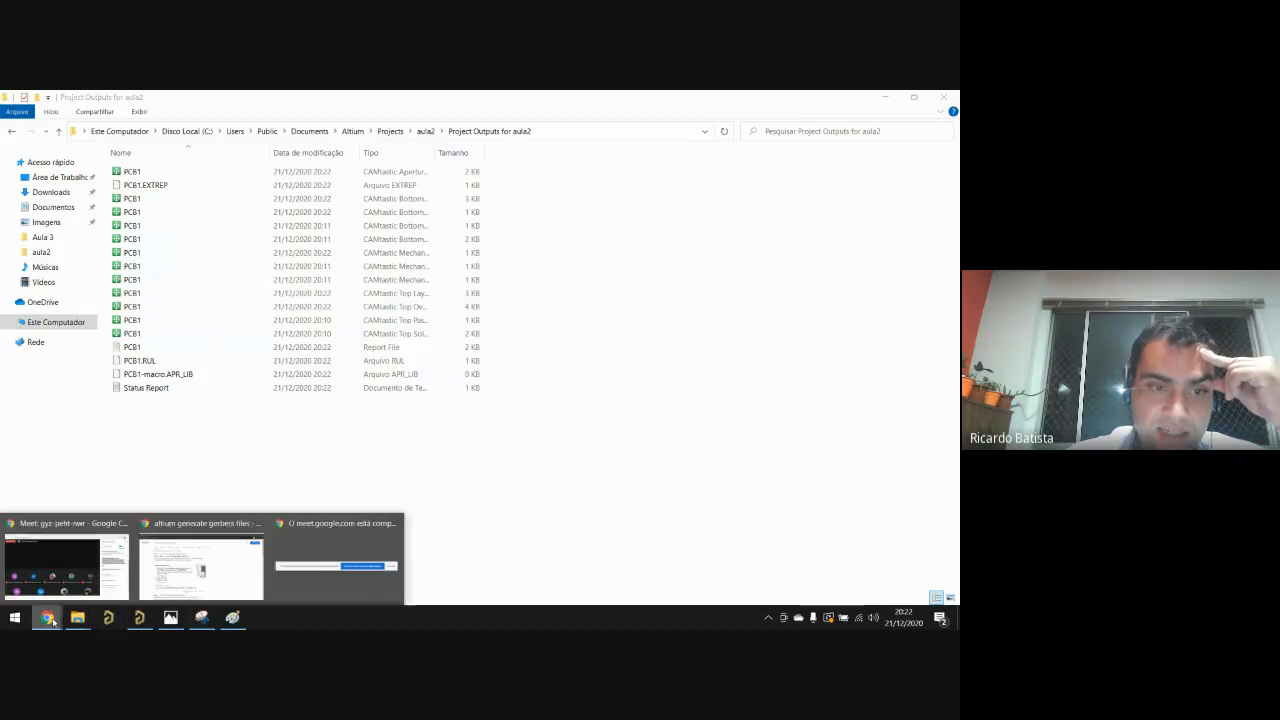
{"action": "left_click", "coordinate": [157, 578]}
{"action": "left_click", "coordinate": [172, 122]}
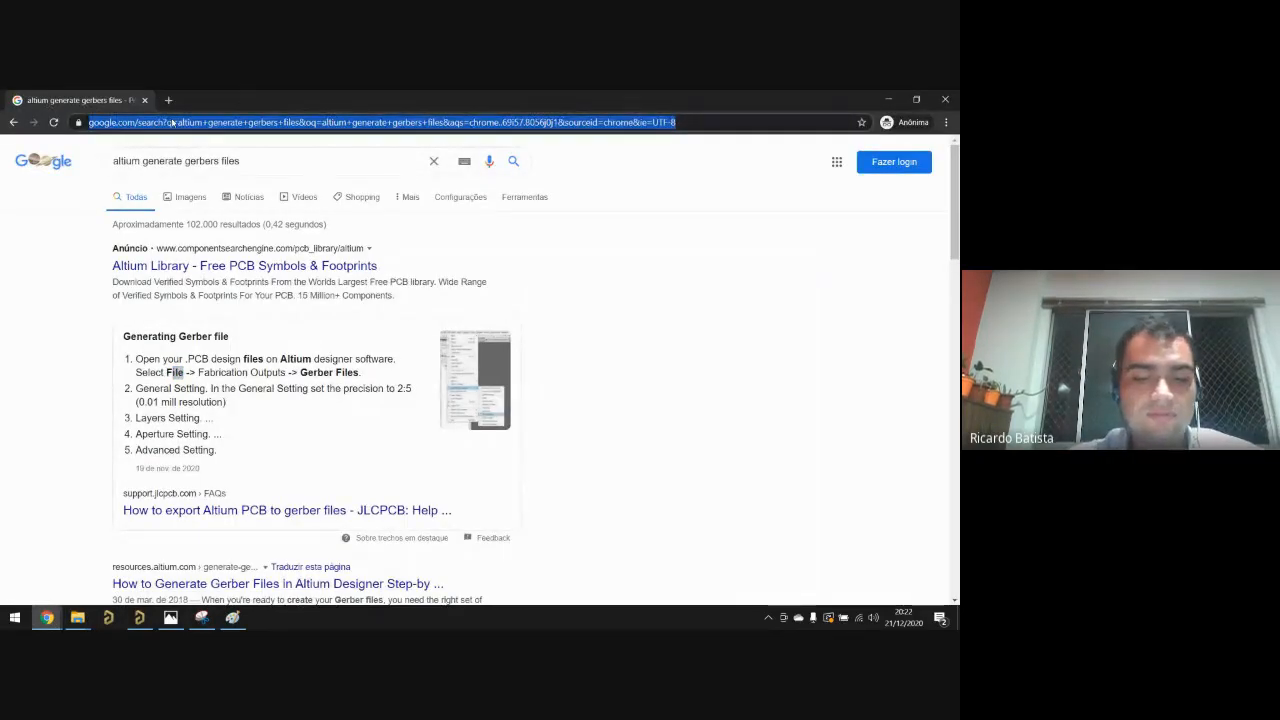
{"action": "type", "text": "quote"}
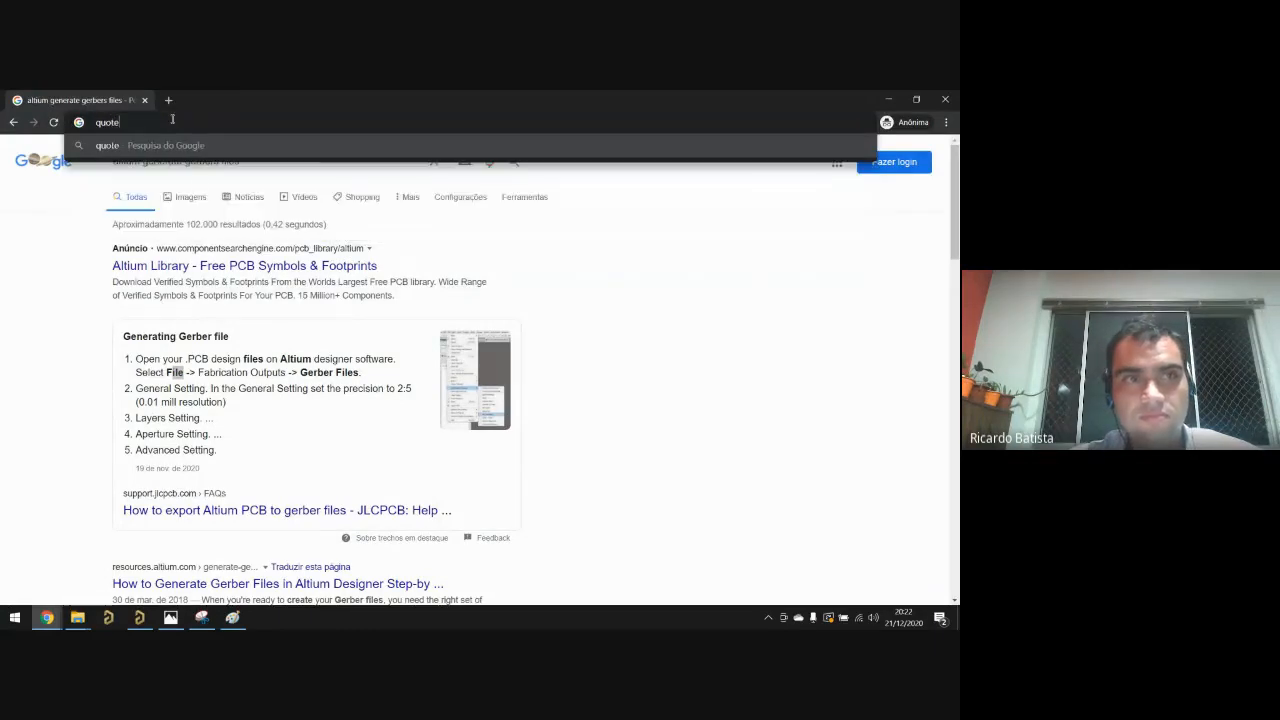
{"action": "type", "text": " pcb"}
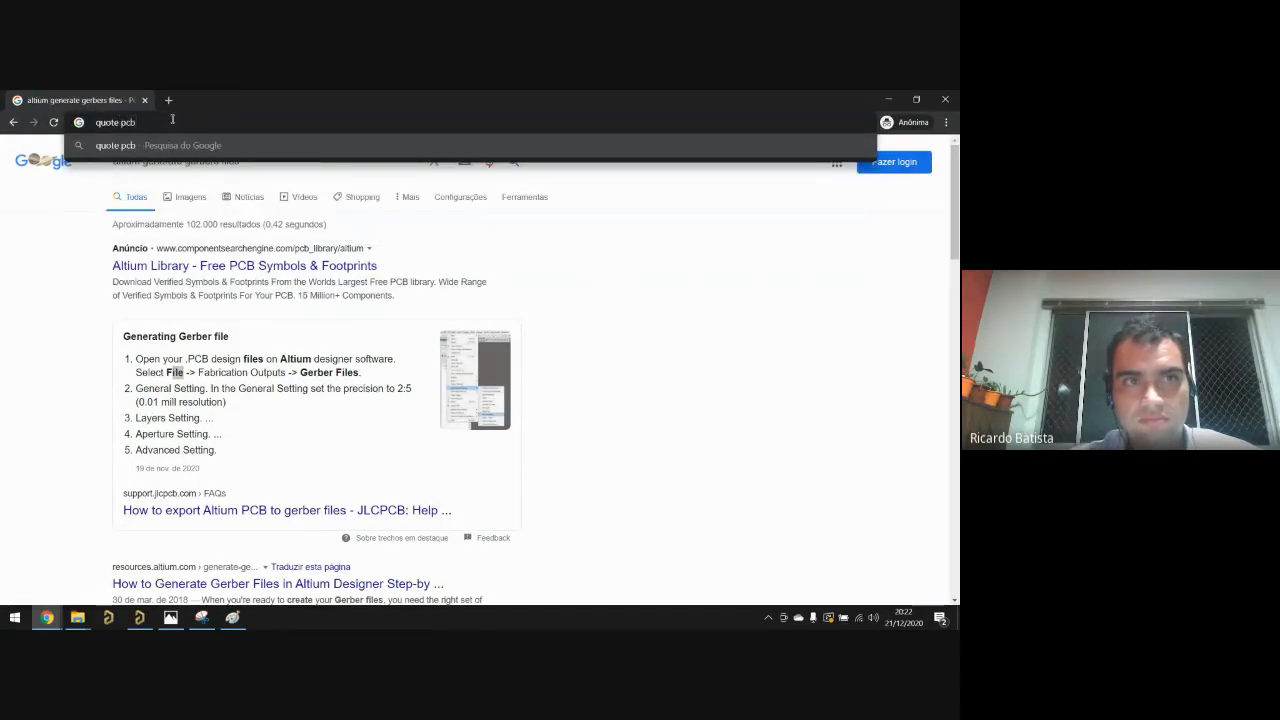
{"action": "key", "text": "Return"}
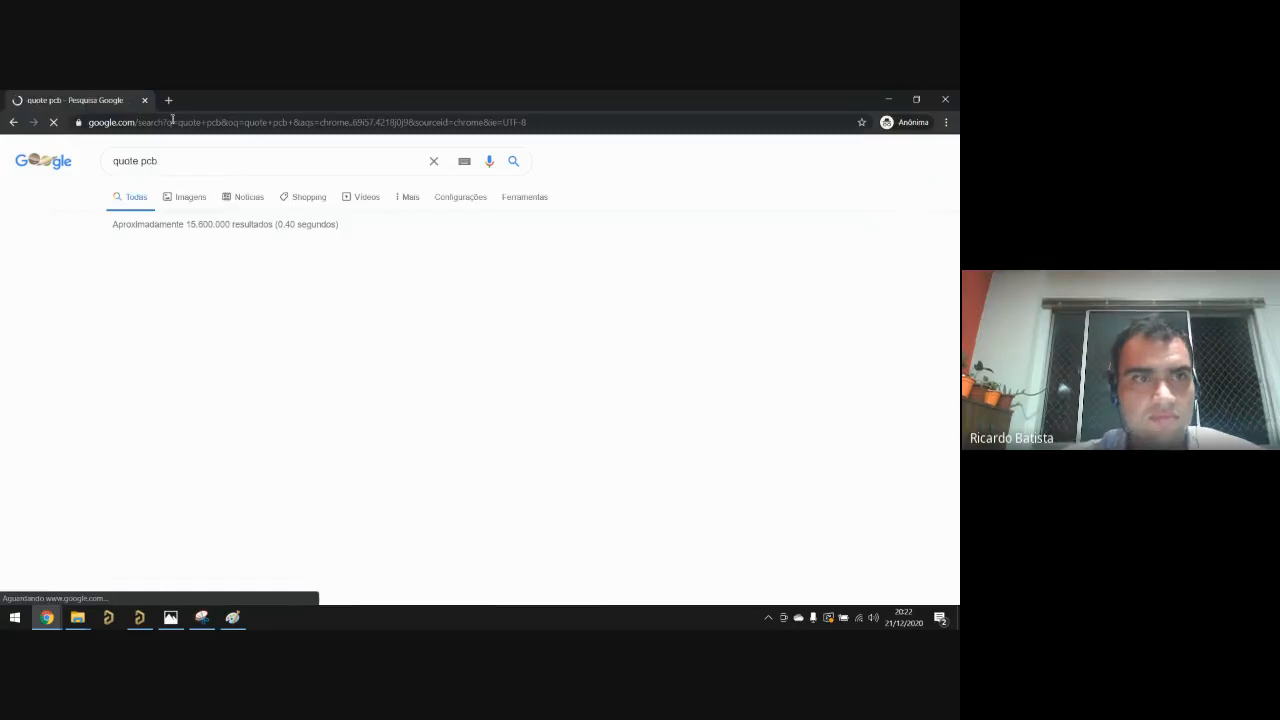
Step: Open the PCBCart, PCBgogo custom order, Effy Deal, PCBWay and PCBgogo Instant Quote search results in separate new tabs
{"action": "middle_click", "coordinate": [230, 262]}
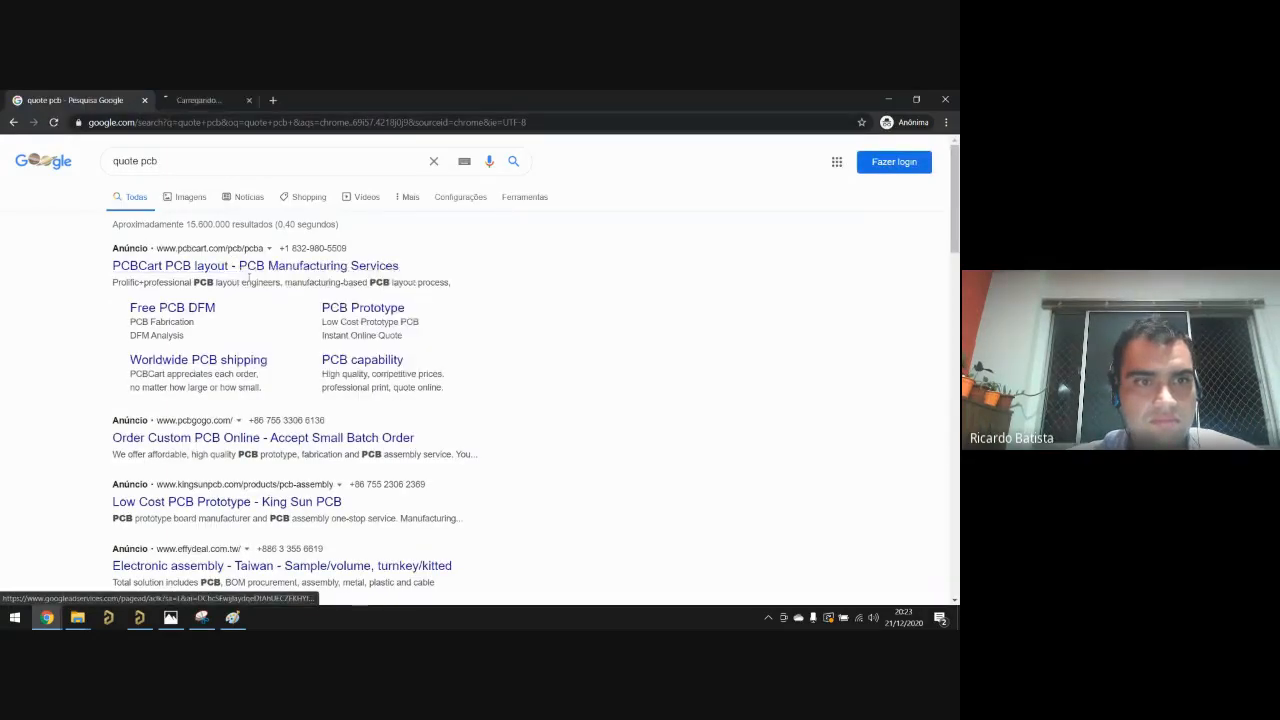
{"action": "scroll", "coordinate": [253, 360], "scroll_direction": "down", "scroll_amount": 1}
{"action": "right_click", "coordinate": [251, 325]}
{"action": "right_click", "coordinate": [250, 313]}
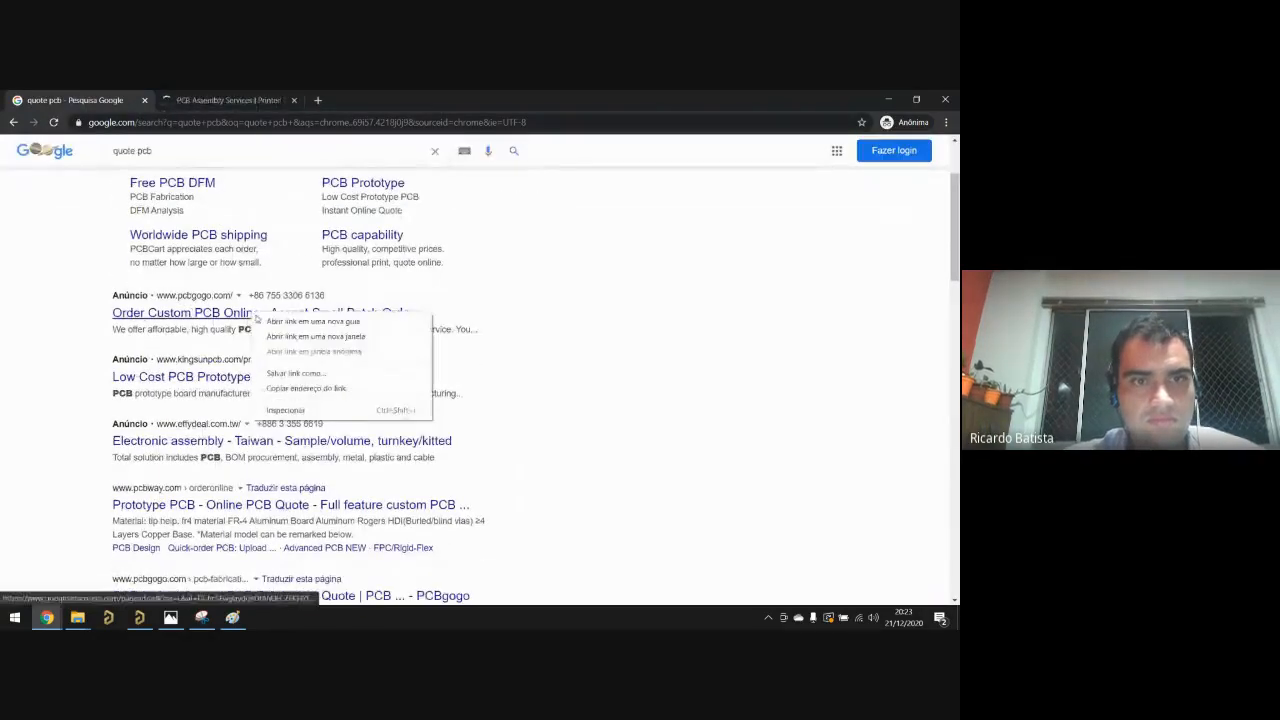
{"action": "left_click", "coordinate": [290, 322]}
{"action": "scroll", "coordinate": [237, 389], "scroll_direction": "down", "scroll_amount": 1}
{"action": "right_click", "coordinate": [203, 380]}
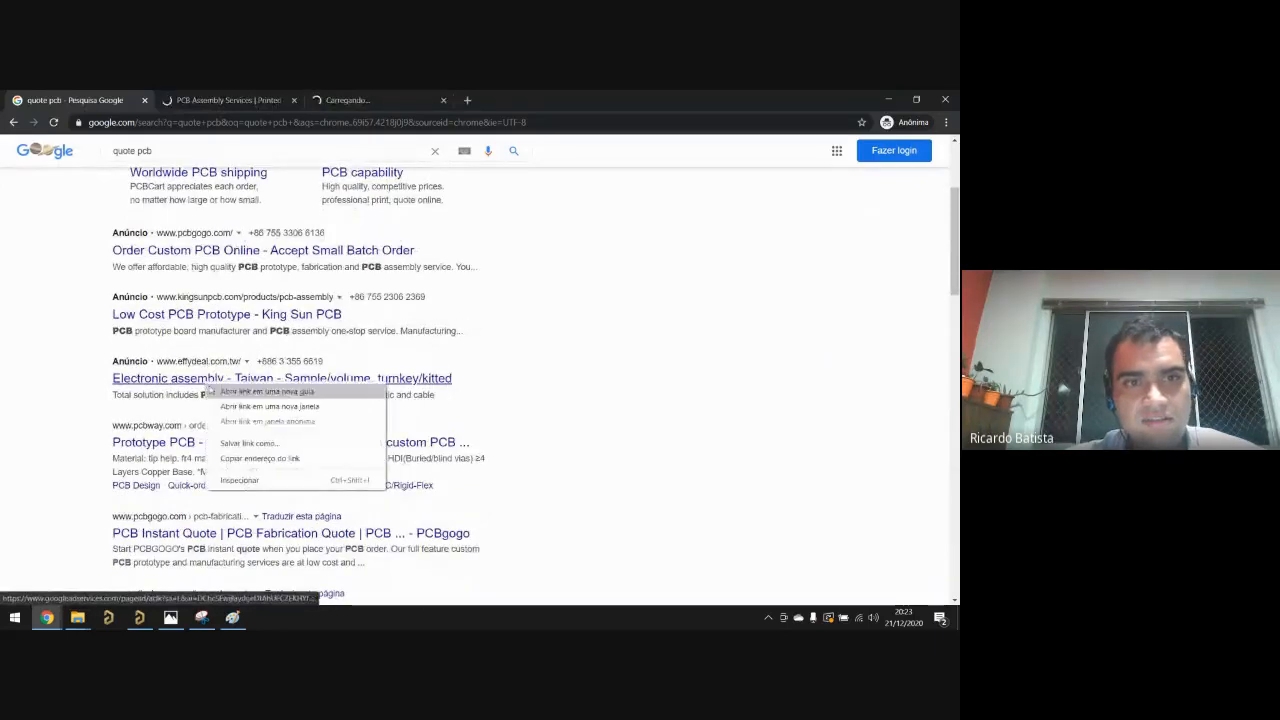
{"action": "left_click", "coordinate": [245, 390]}
{"action": "right_click", "coordinate": [199, 445]}
{"action": "left_click", "coordinate": [230, 450]}
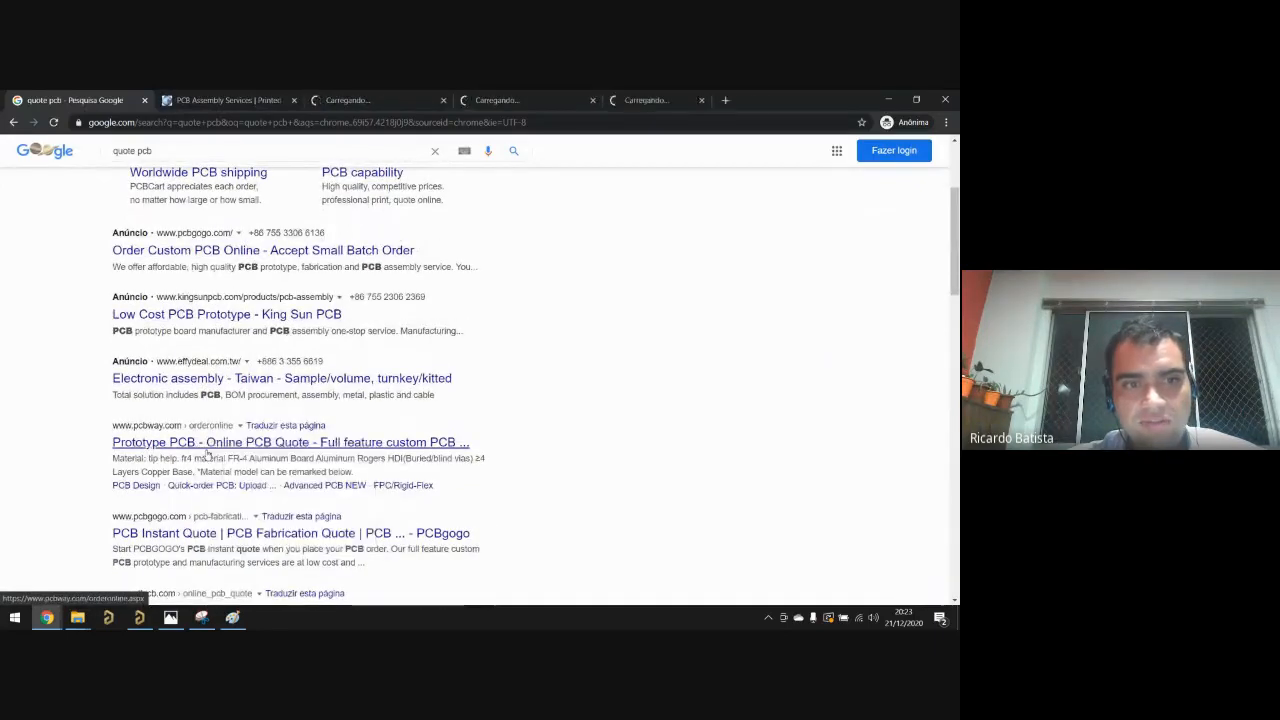
{"action": "scroll", "coordinate": [200, 444], "scroll_direction": "down", "scroll_amount": 1}
{"action": "right_click", "coordinate": [201, 419]}
{"action": "left_click", "coordinate": [201, 421]}
Step: Switch to the PCBCart page and open its Standard PCB Quote calculator
{"action": "key", "text": "ctrl+Tab"}
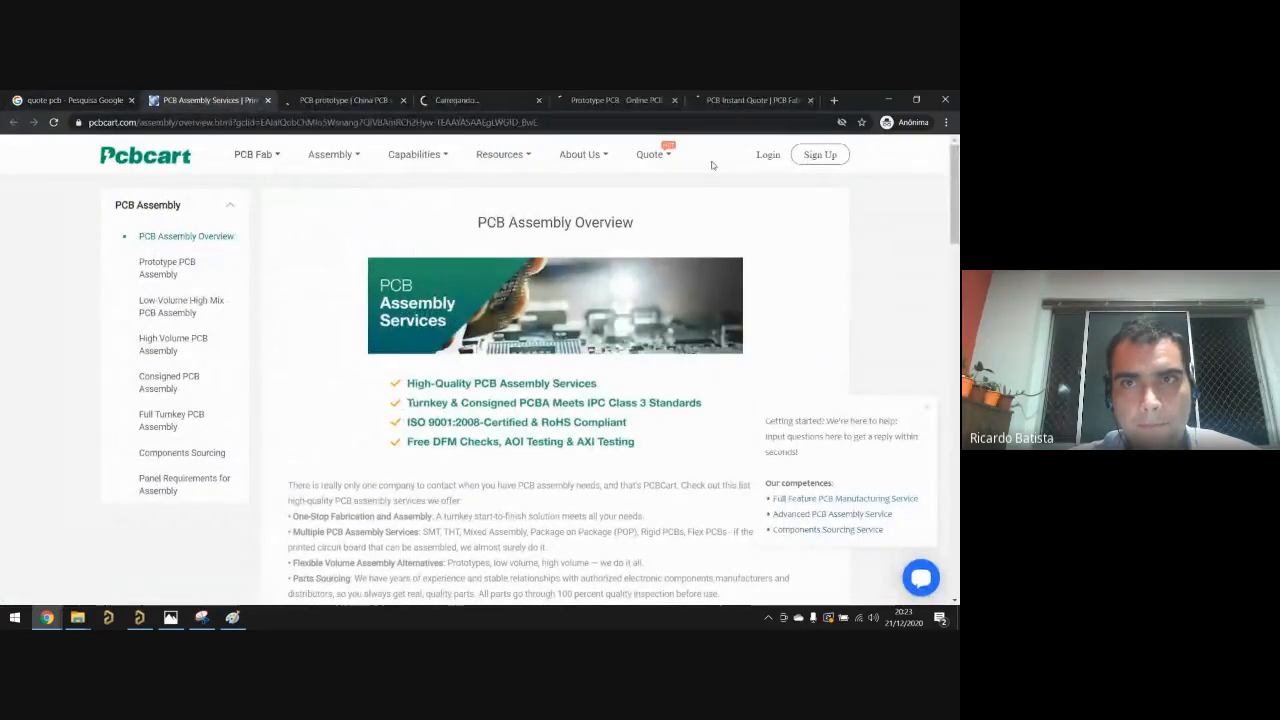
{"action": "mouse_move", "coordinate": [650, 158]}
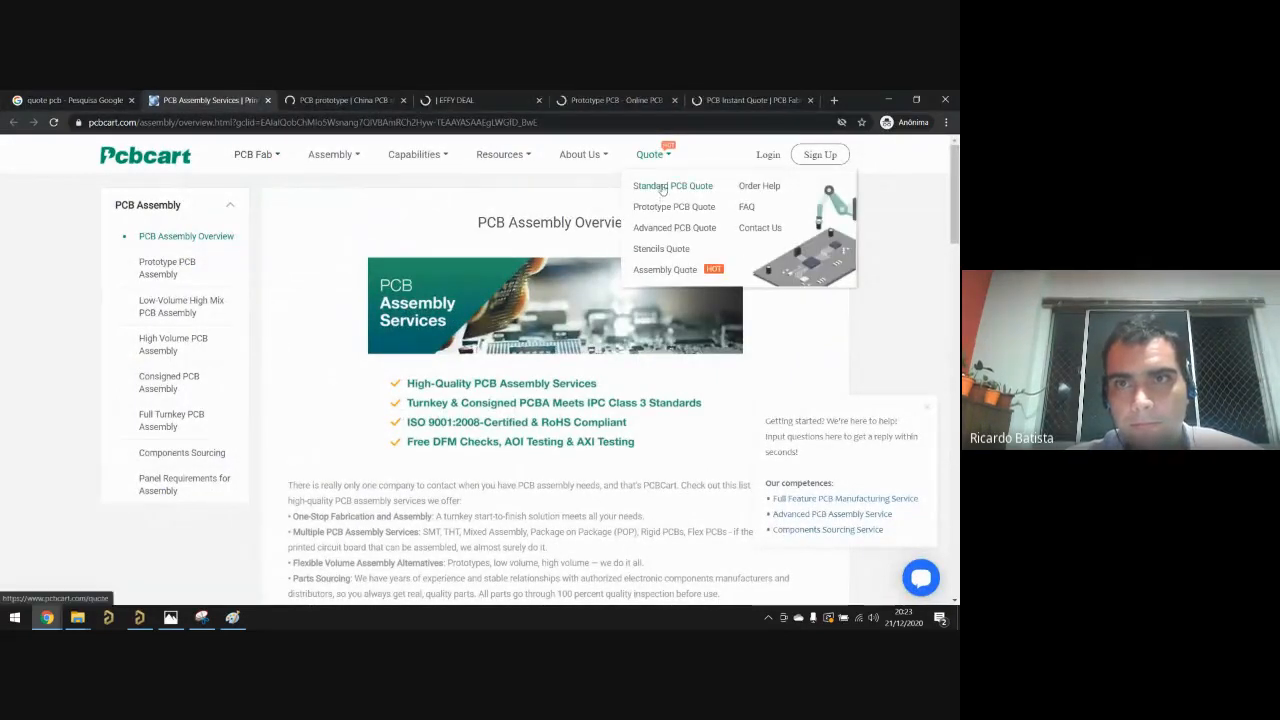
{"action": "left_click", "coordinate": [661, 189]}
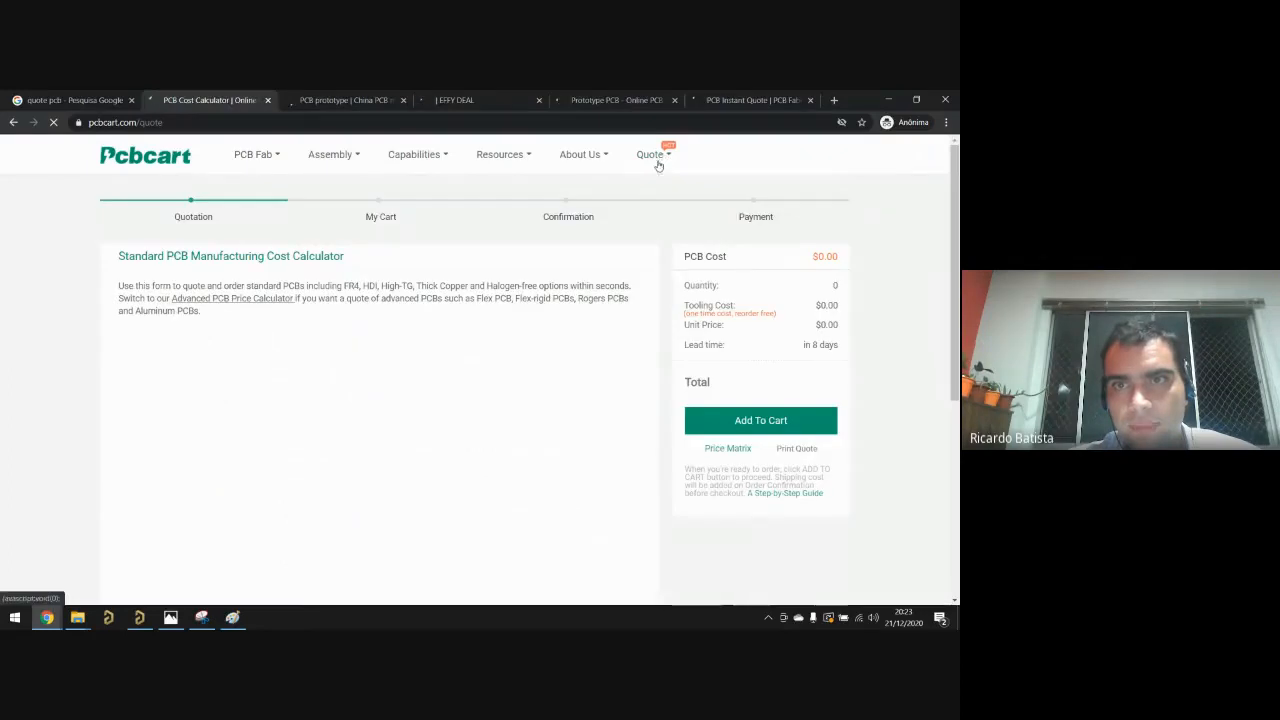
{"action": "mouse_move", "coordinate": [652, 160]}
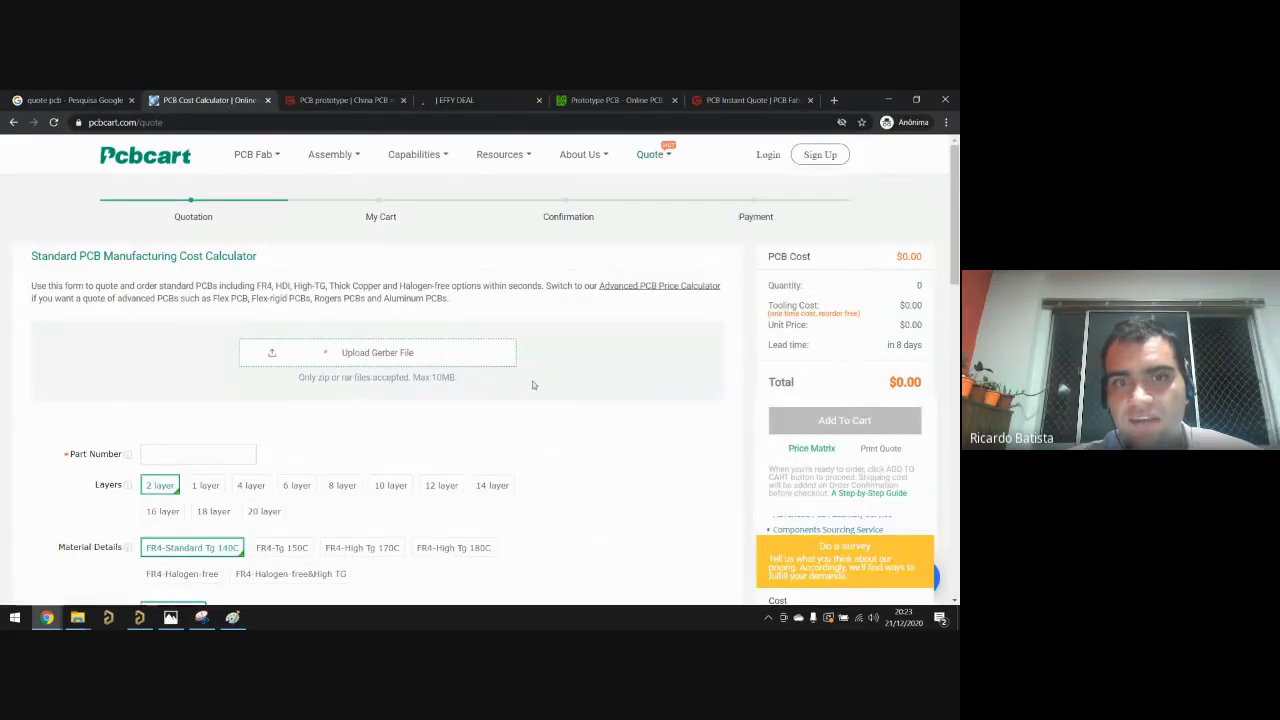
Step: Examine the PCB cost calculator's fields and the file types accepted for the Gerber upload
{"action": "scroll", "coordinate": [504, 367], "scroll_direction": "down", "scroll_amount": 3}
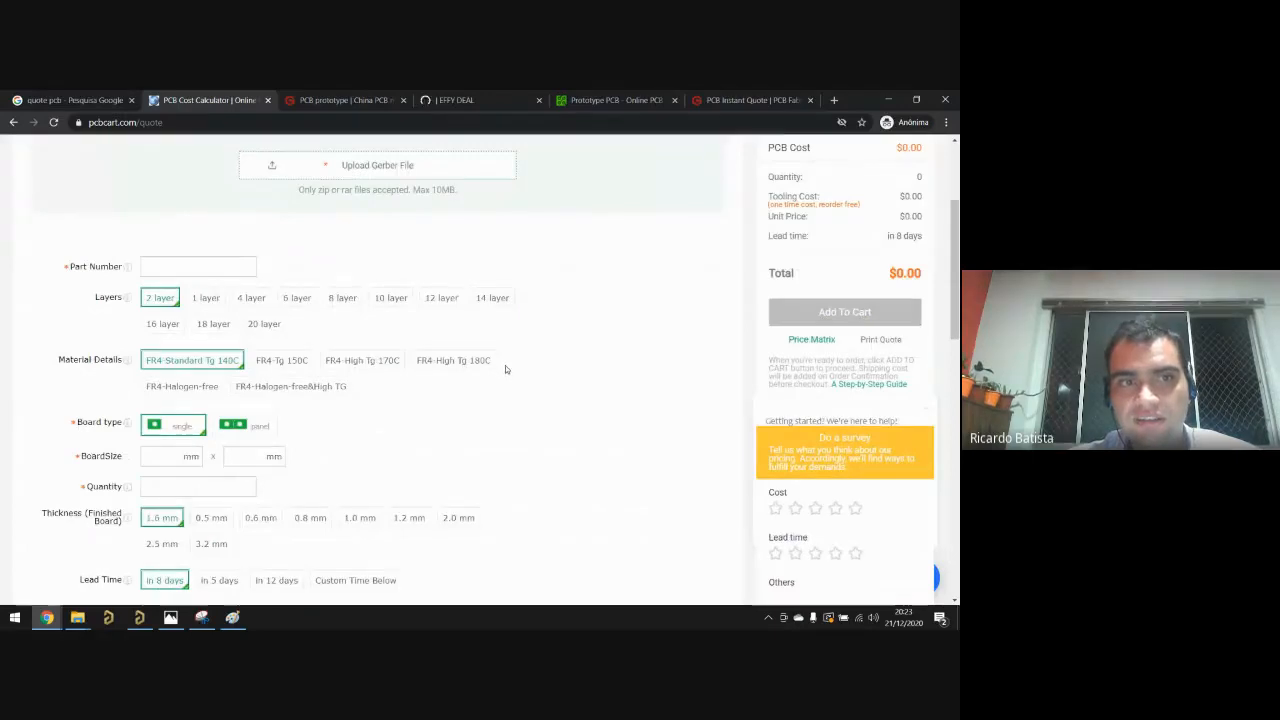
{"action": "scroll", "coordinate": [505, 372], "scroll_direction": "up", "scroll_amount": 1}
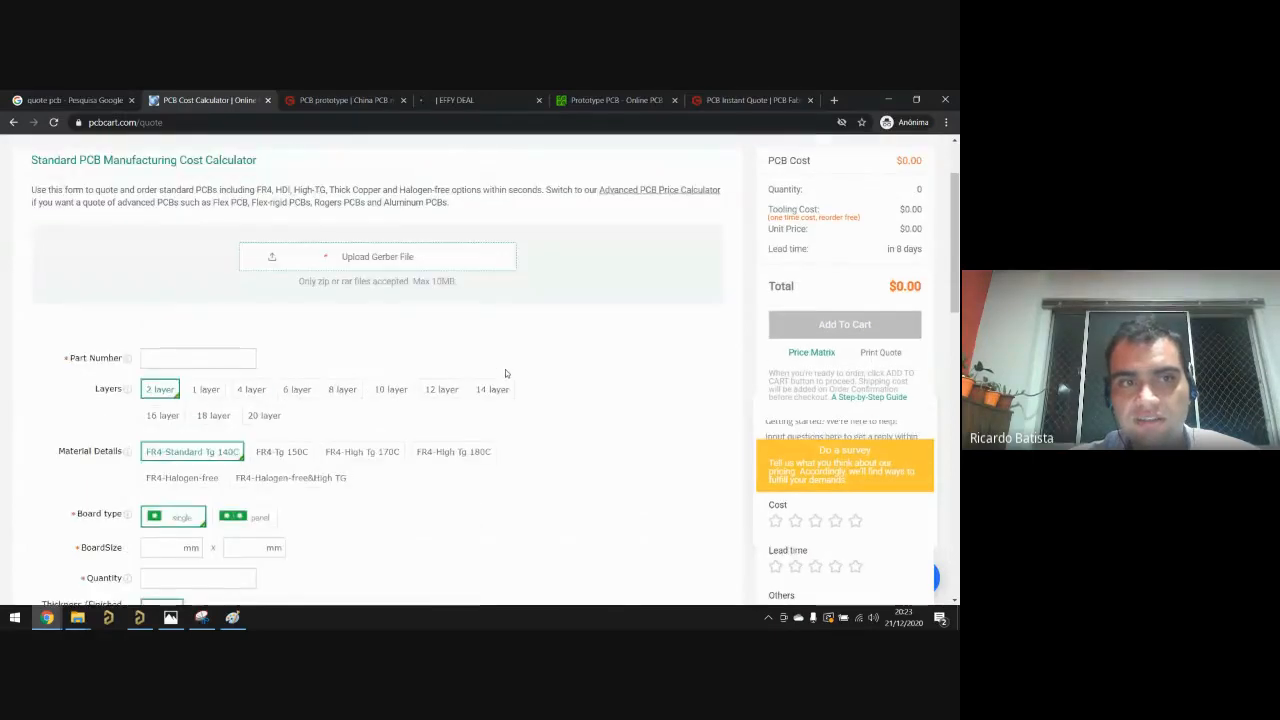
{"action": "left_click", "coordinate": [392, 299]}
{"action": "key", "text": "Escape"}
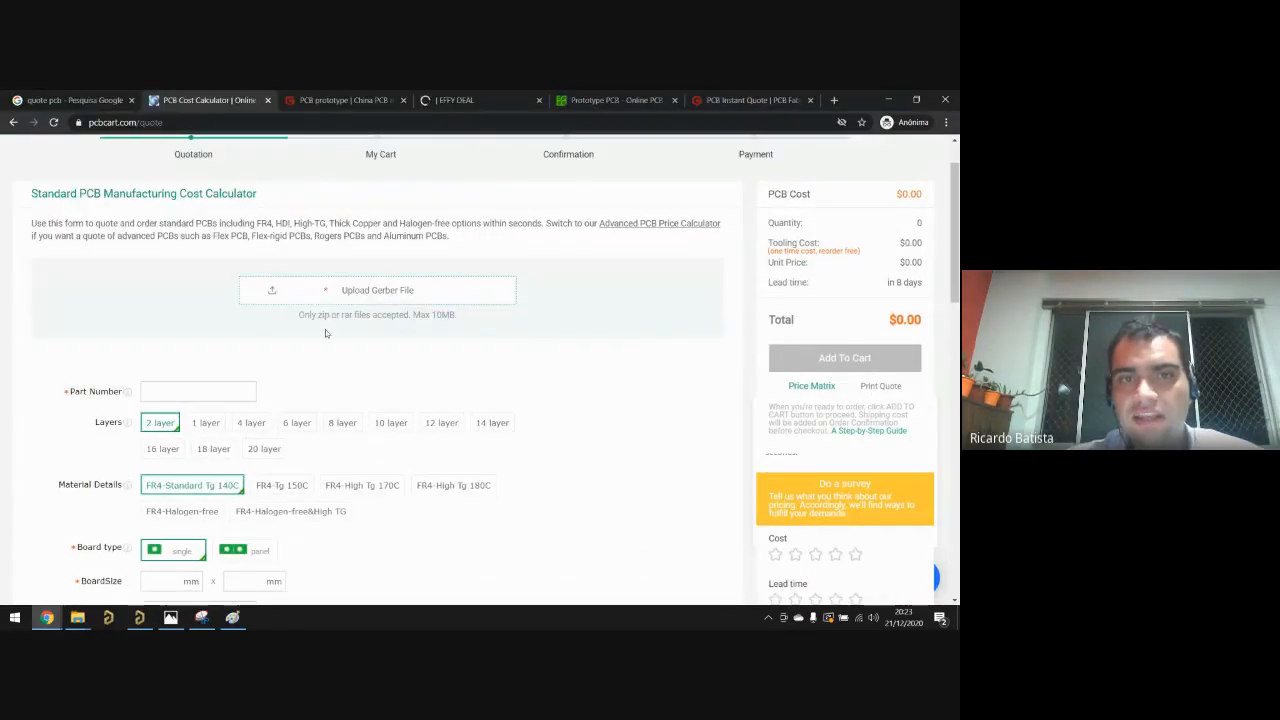
{"action": "left_click_drag", "start_coordinate": [300, 316], "coordinate": [365, 313]}
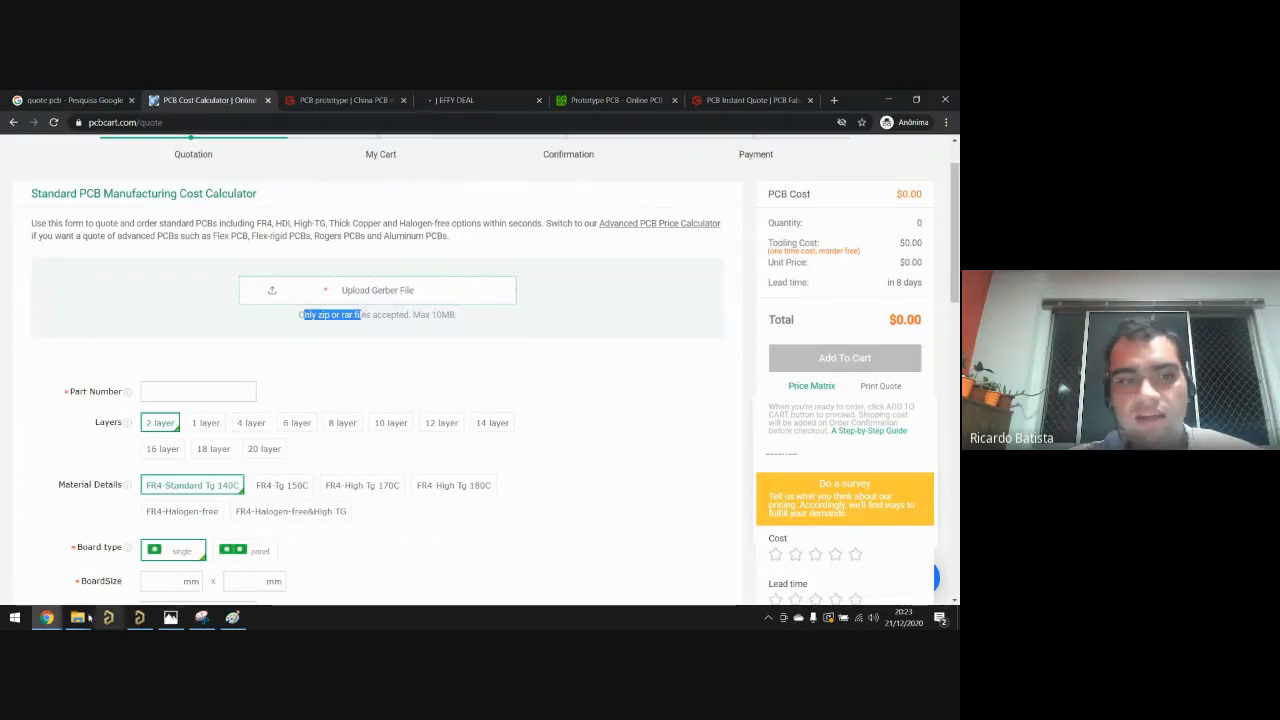
Step: Switch to File Explorer and compress all files in Project Outputs for aula2 into a zip folder named PCB1
{"action": "mouse_move", "coordinate": [77, 617]}
{"action": "left_click", "coordinate": [200, 555]}
{"action": "left_click_drag", "start_coordinate": [187, 380], "coordinate": [122, 162]}
{"action": "right_click", "coordinate": [168, 207]}
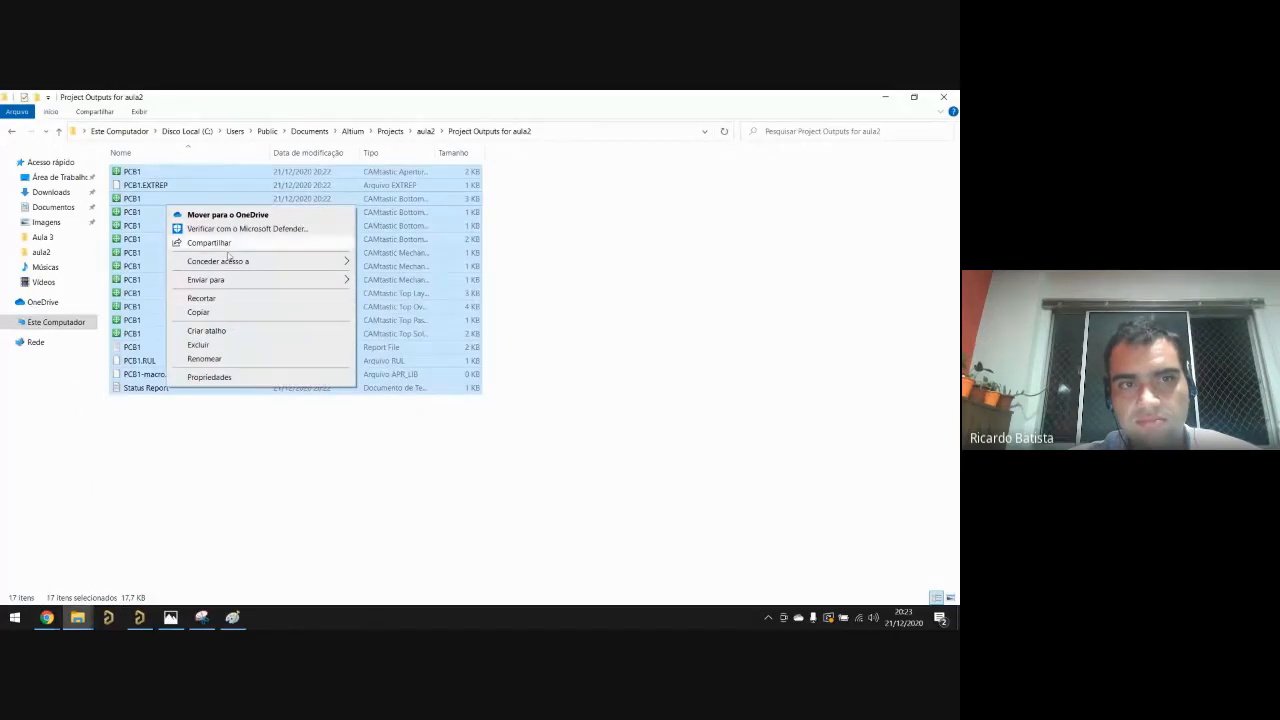
{"action": "mouse_move", "coordinate": [255, 280]}
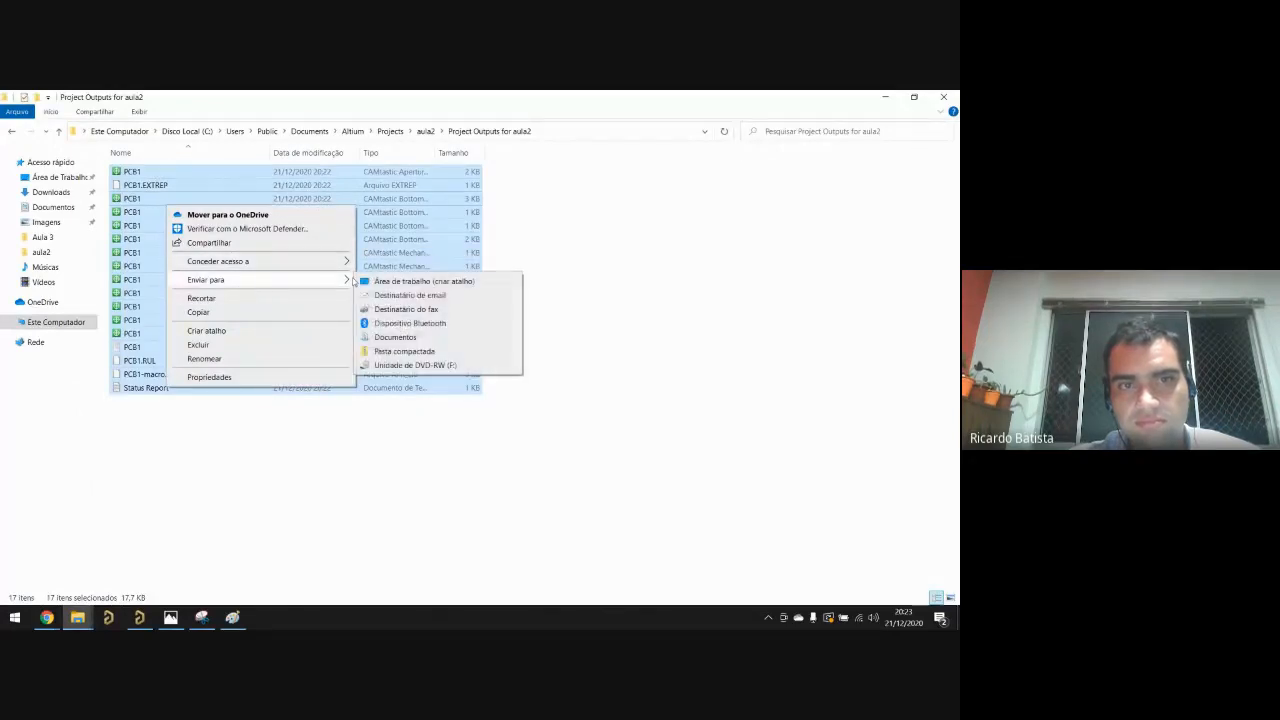
{"action": "left_click", "coordinate": [397, 355]}
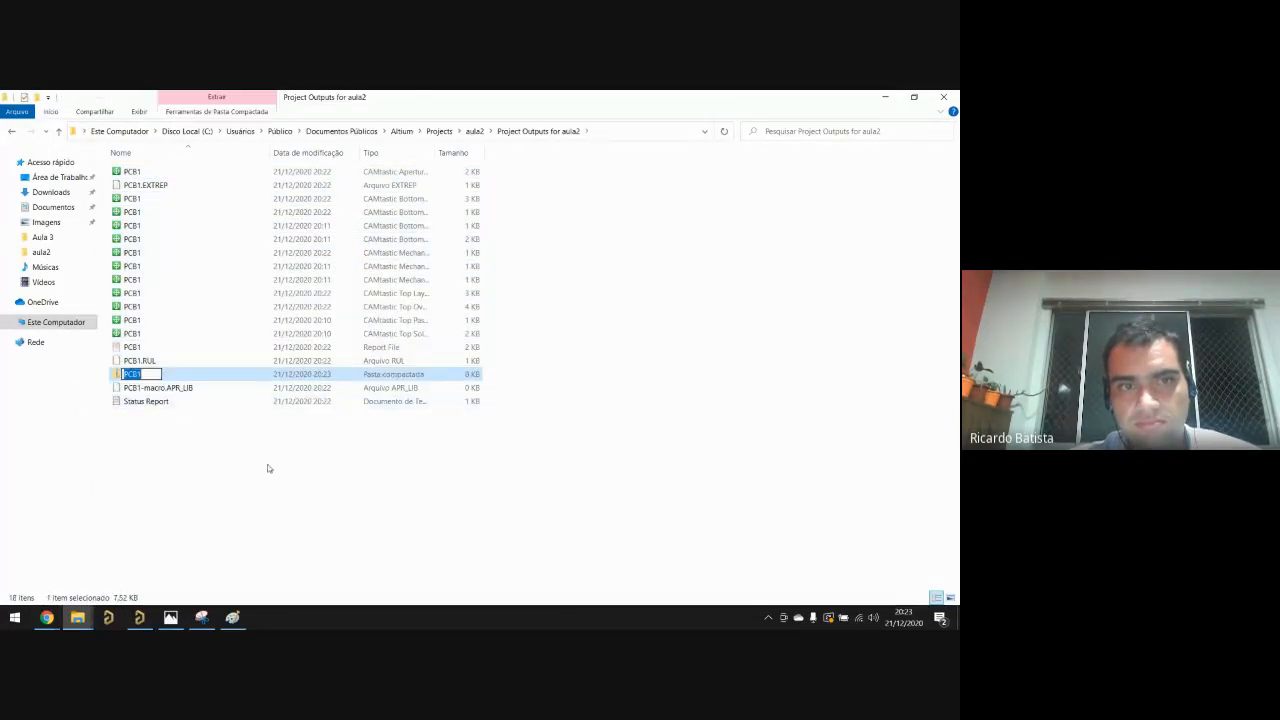
{"action": "left_click", "coordinate": [267, 466]}
{"action": "left_click", "coordinate": [162, 378]}
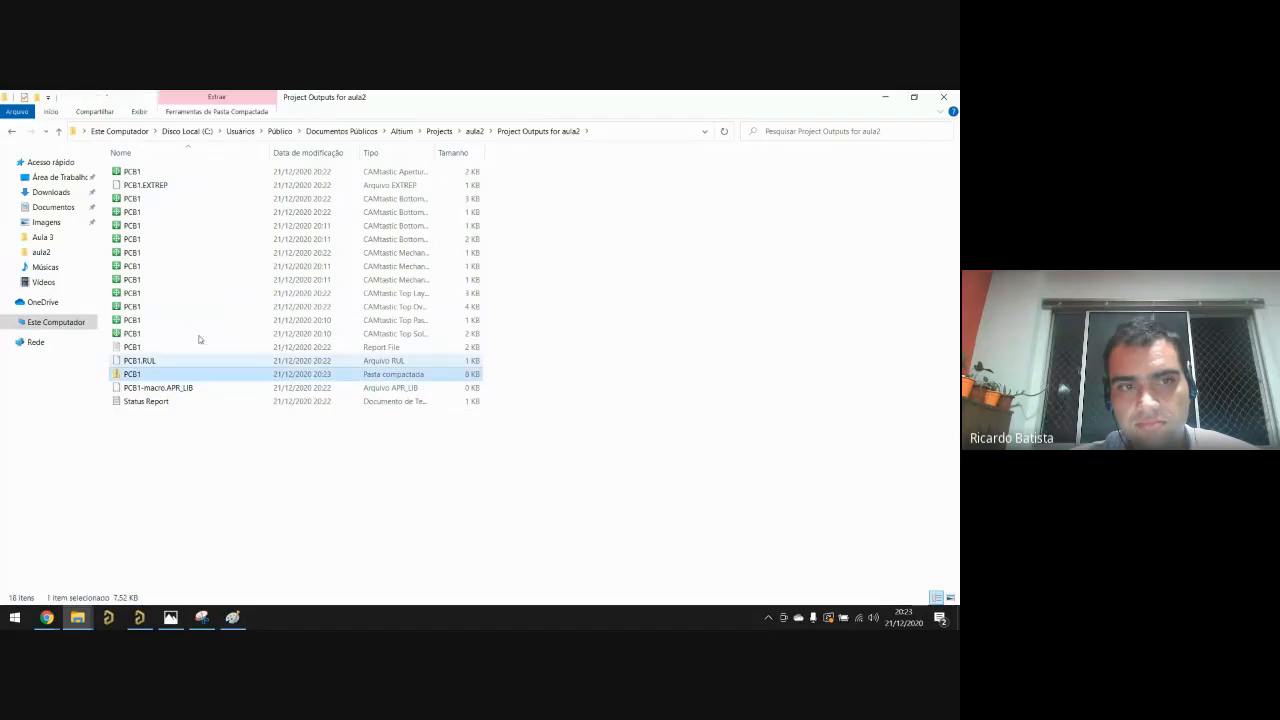
Step: Copy the Project Outputs for aula2 folder path, return to the PCBCart calculator in Chrome and upload PCB1.zip from that folder as the Gerber file
{"action": "left_click", "coordinate": [644, 136]}
{"action": "left_click", "coordinate": [46, 617]}
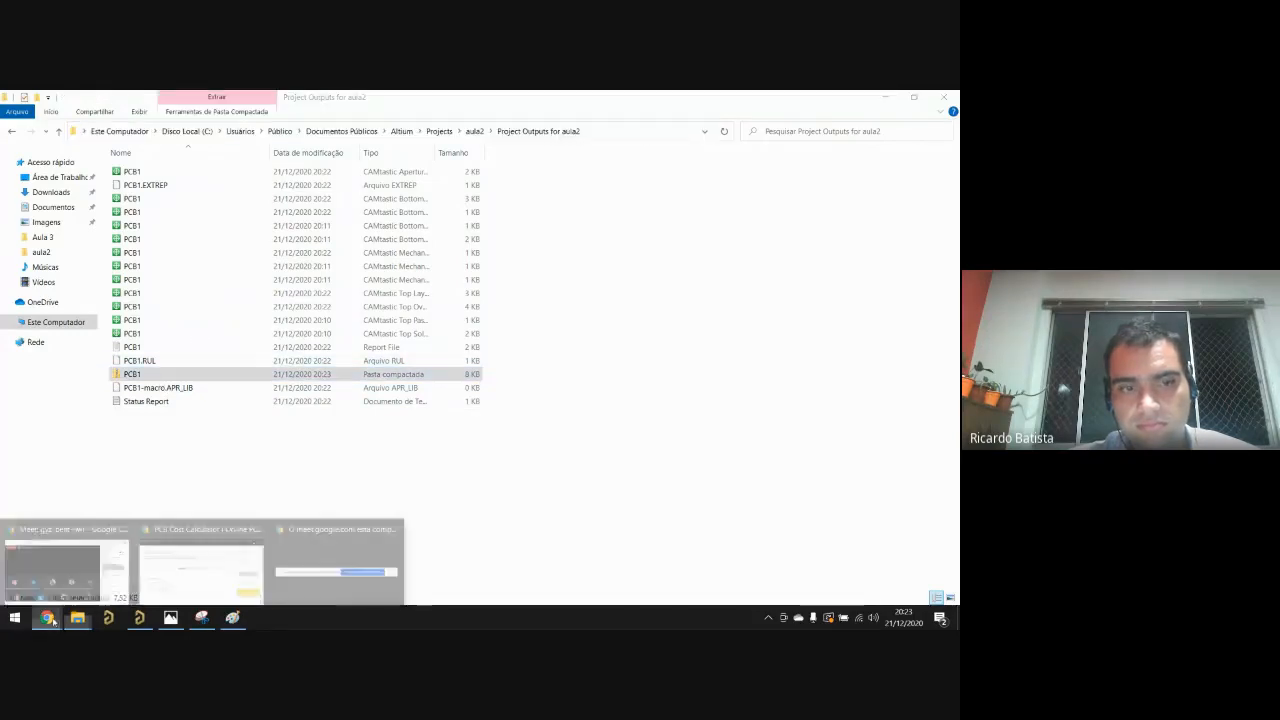
{"action": "left_click", "coordinate": [216, 574]}
{"action": "left_click", "coordinate": [383, 289]}
{"action": "type", "text": "C:\\Users\\Public\\Documents\\Altium\\Projects\\aula2\\Project Outputs for aula2"}
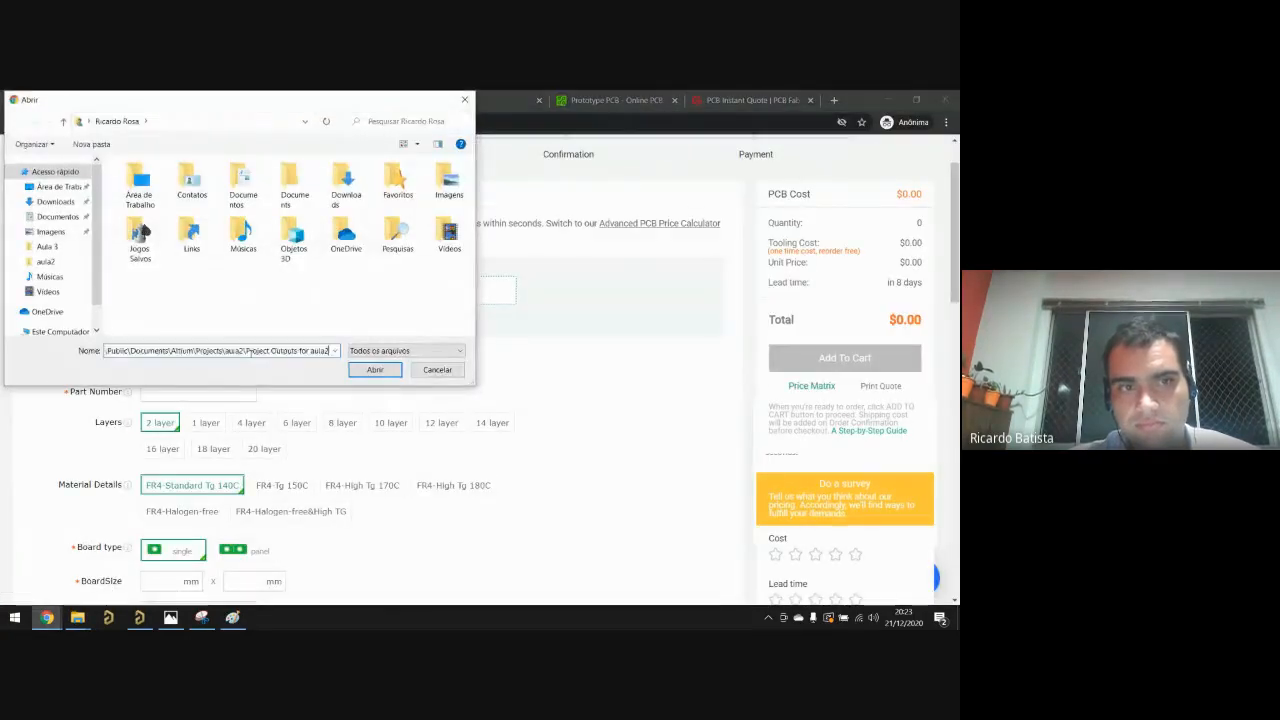
{"action": "key", "text": "Return"}
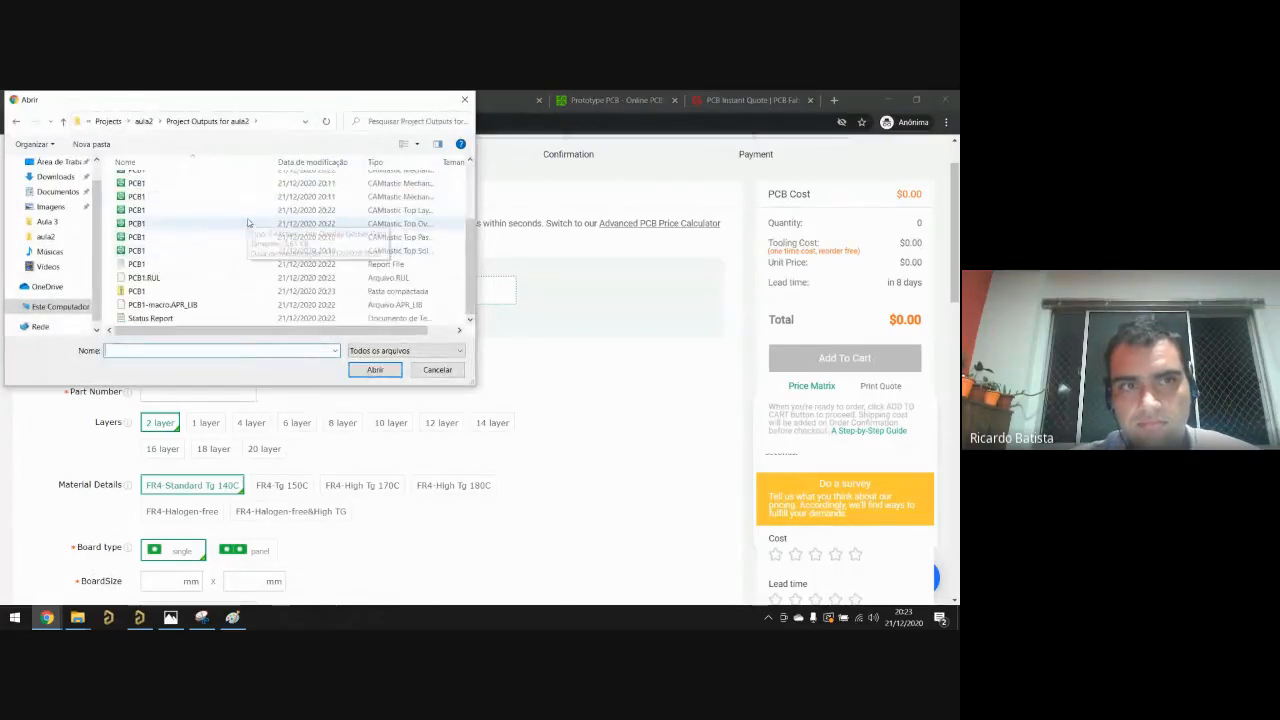
{"action": "double_click", "coordinate": [186, 290]}
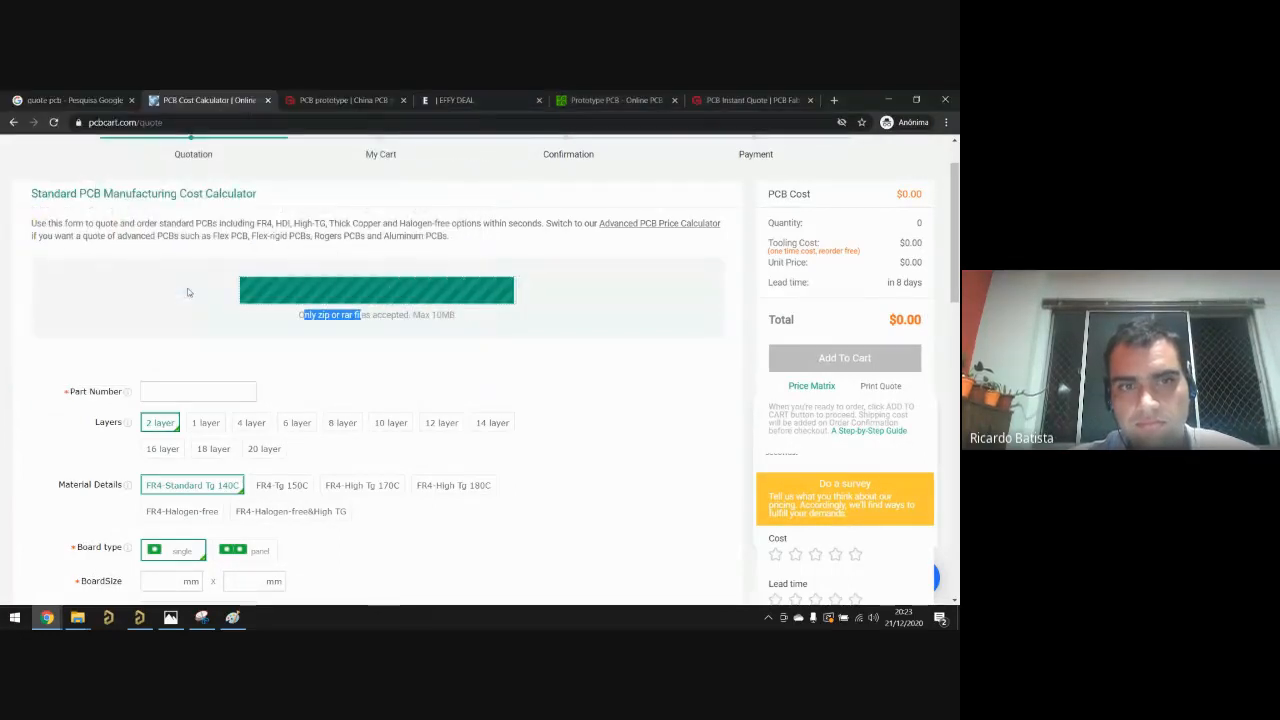
Step: Enter 123 as the part number and set the board type to panel
{"action": "scroll", "coordinate": [190, 326], "scroll_direction": "down", "scroll_amount": 1}
{"action": "left_click", "coordinate": [171, 321]}
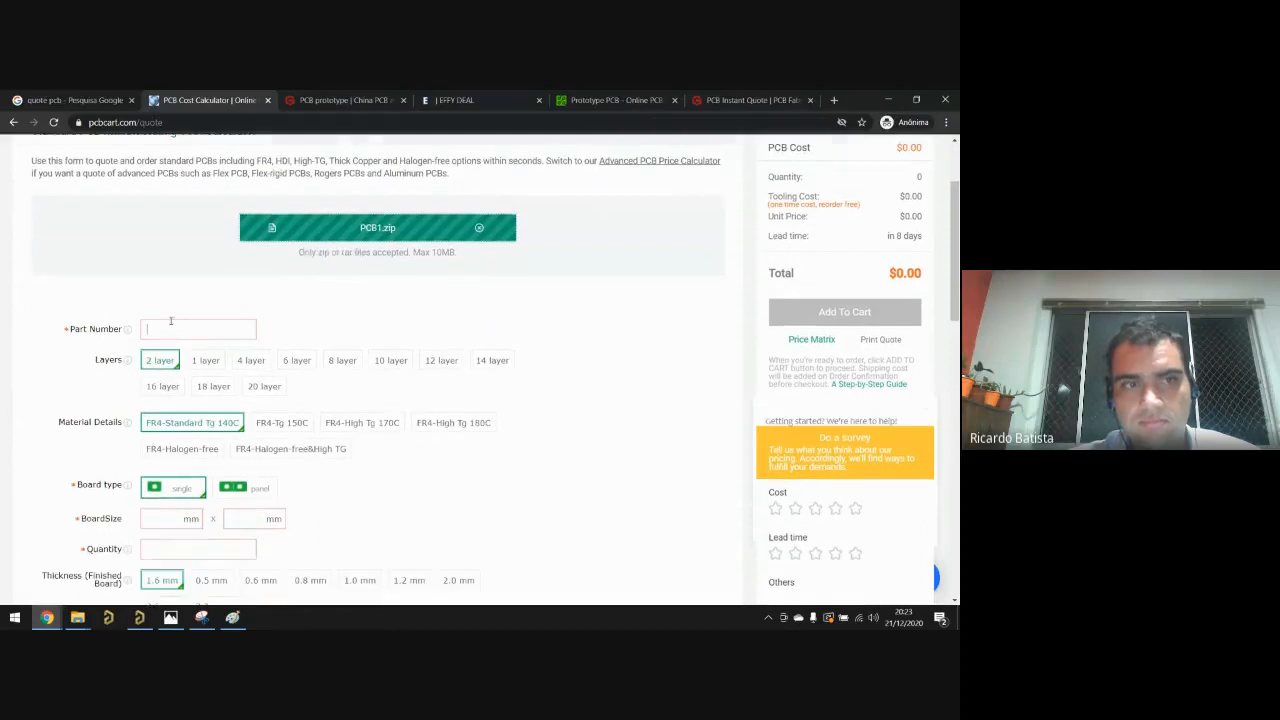
{"action": "type", "text": "123"}
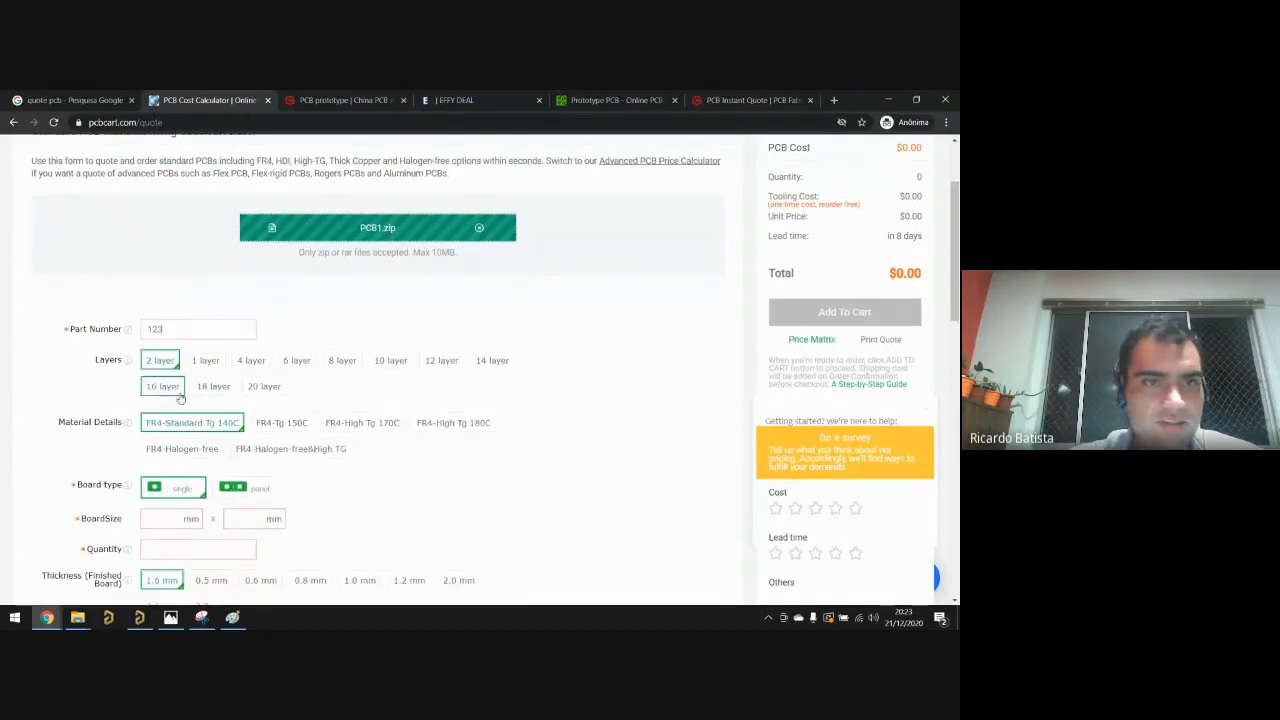
{"action": "scroll", "coordinate": [181, 399], "scroll_direction": "down", "scroll_amount": 1}
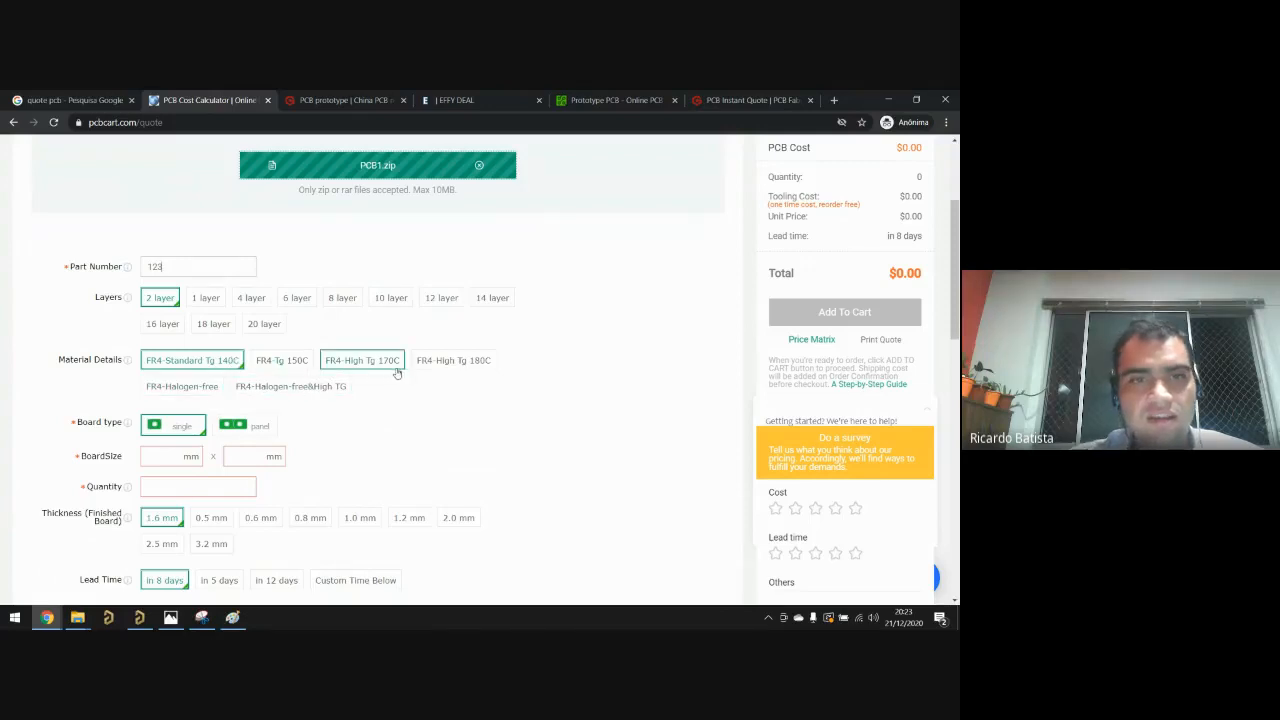
{"action": "scroll", "coordinate": [397, 372], "scroll_direction": "down", "scroll_amount": 1}
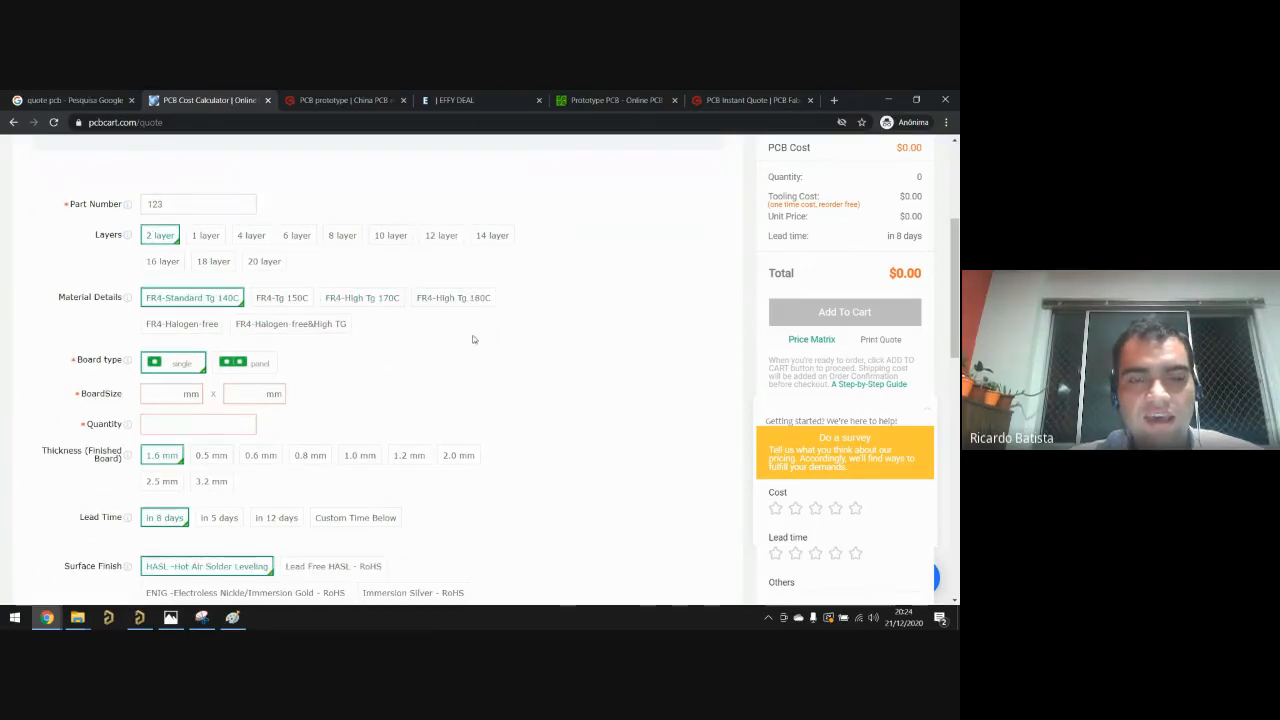
{"action": "left_click", "coordinate": [243, 363]}
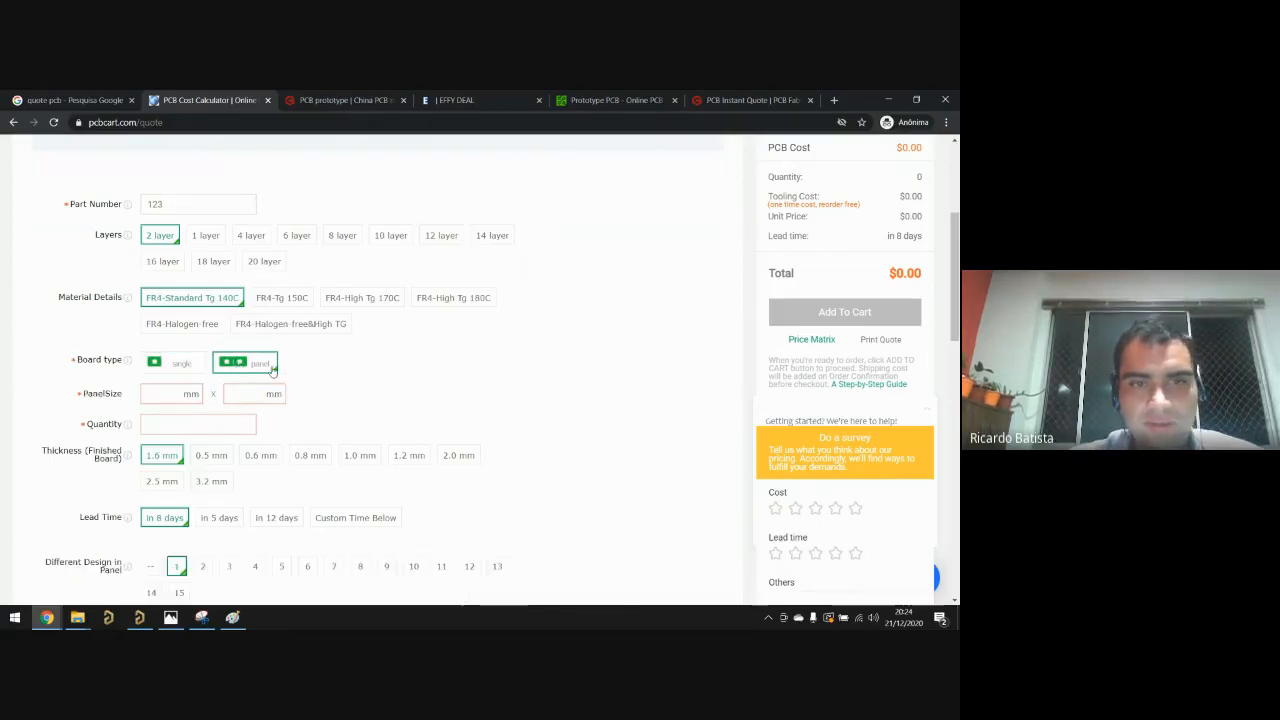
Step: Set the panel size to 200 mm x 200 mm
{"action": "scroll", "coordinate": [277, 389], "scroll_direction": "down", "scroll_amount": 1}
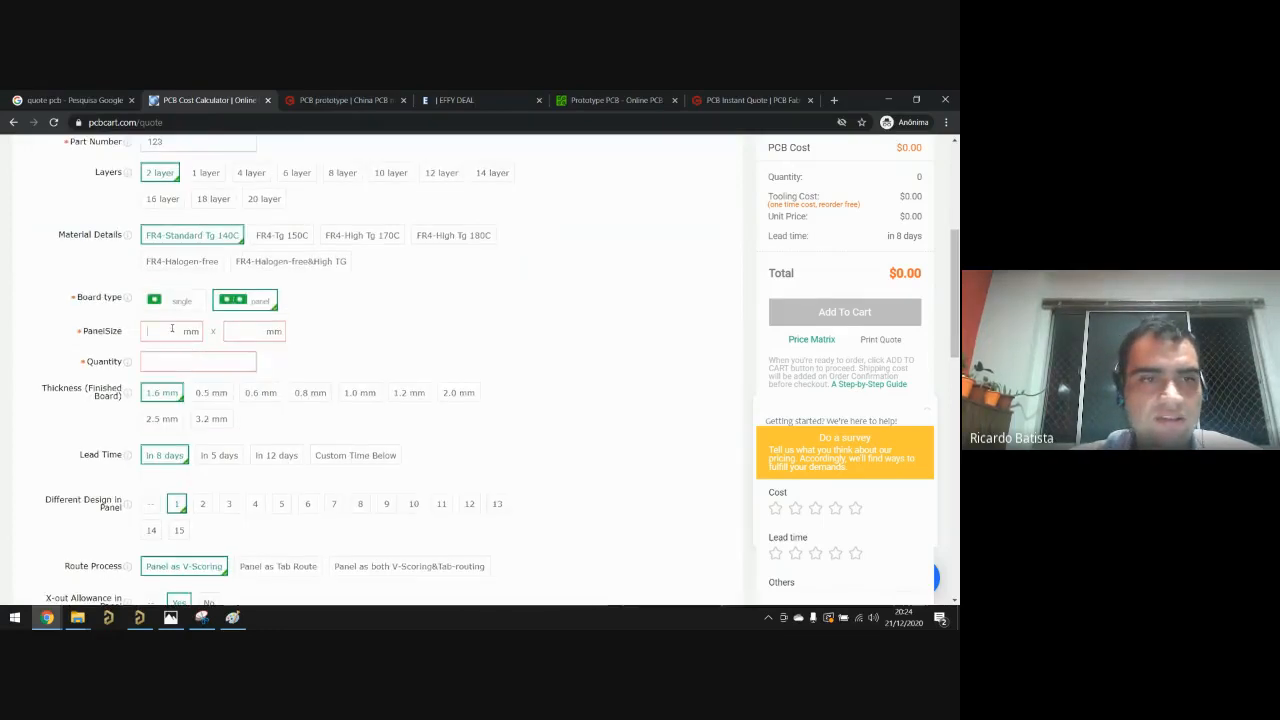
{"action": "type", "text": "150"}
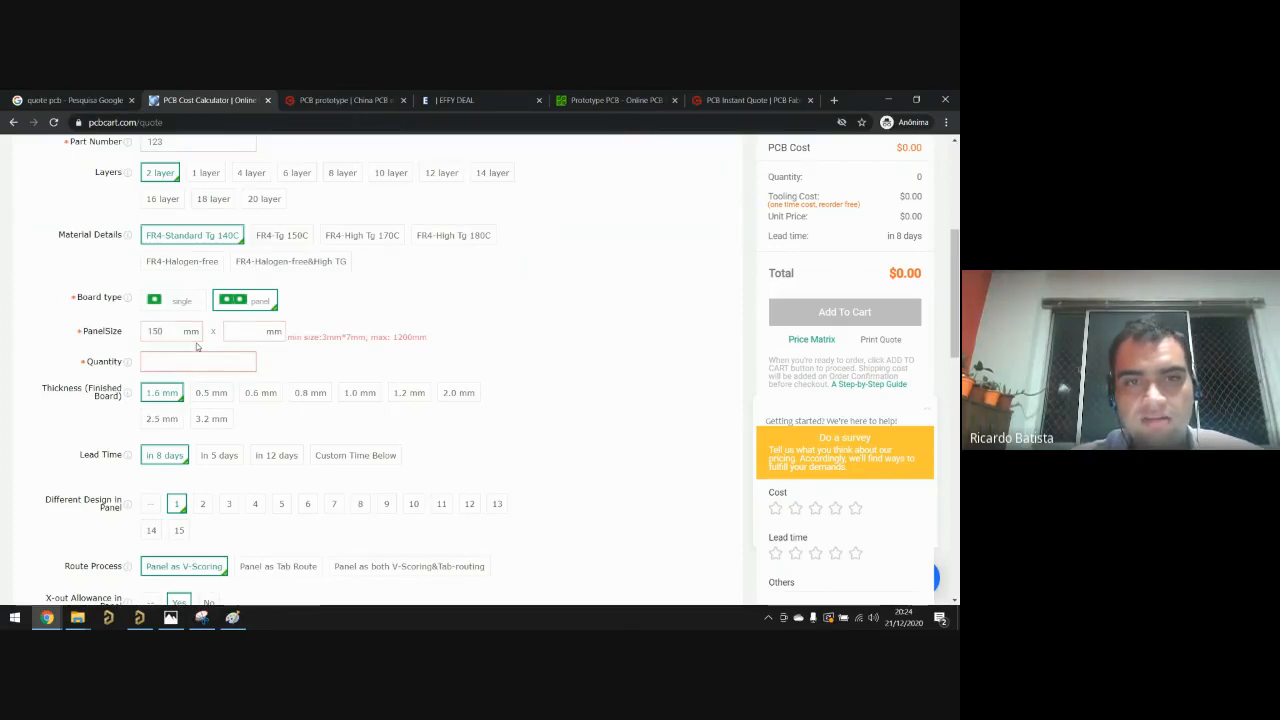
{"action": "key", "text": "BackSpace"}
{"action": "key", "text": "BackSpace"}
{"action": "type", "text": "200"}
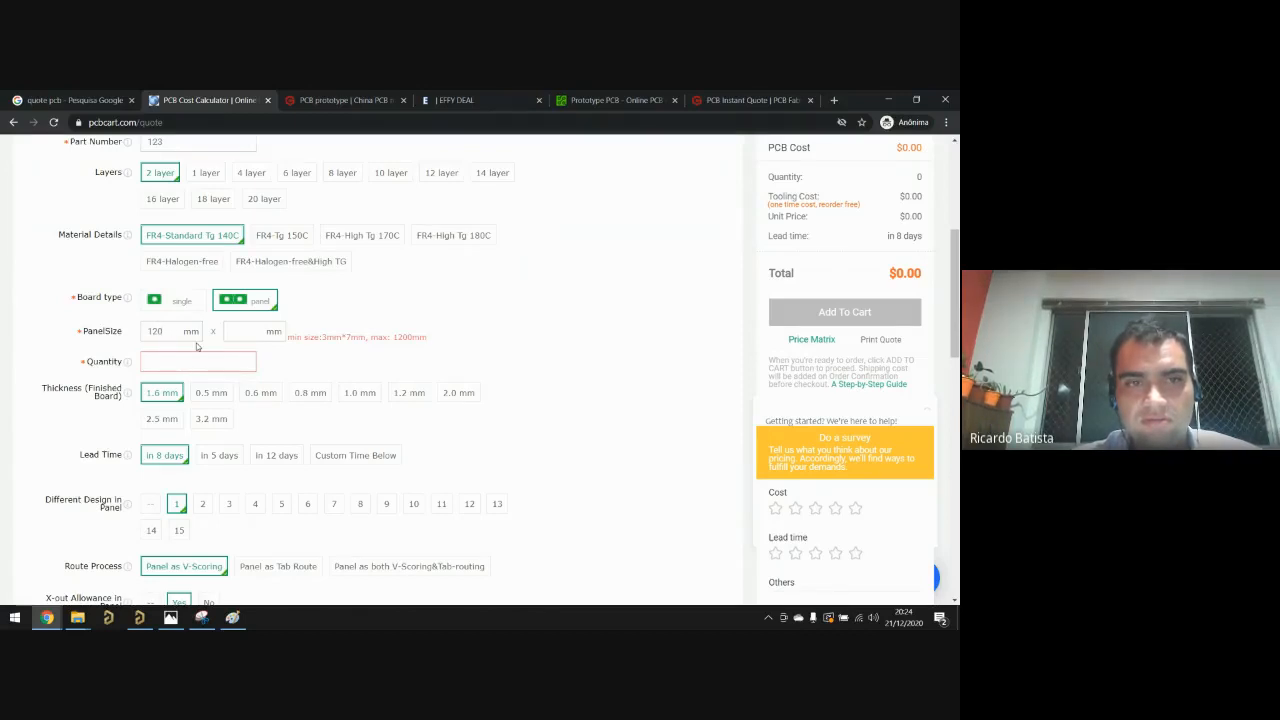
{"action": "key", "text": "BackSpace"}
{"action": "key", "text": "BackSpace"}
{"action": "key", "text": "BackSpace"}
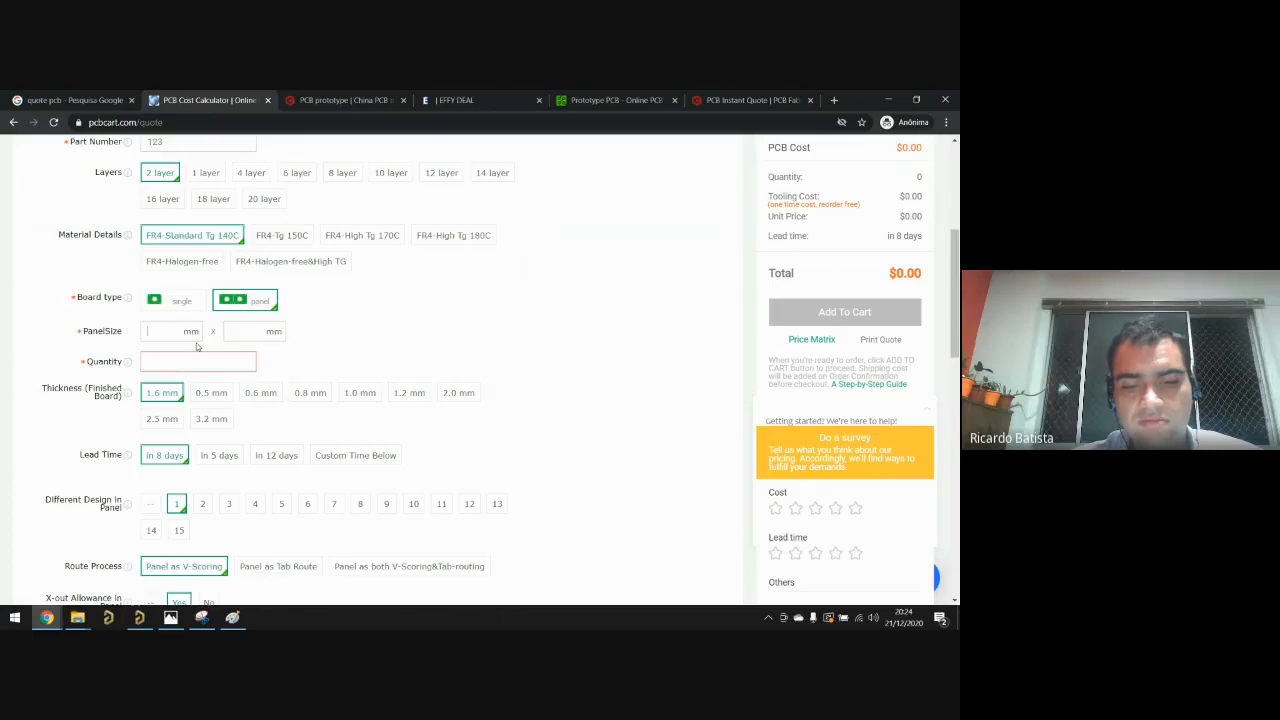
{"action": "type", "text": "200"}
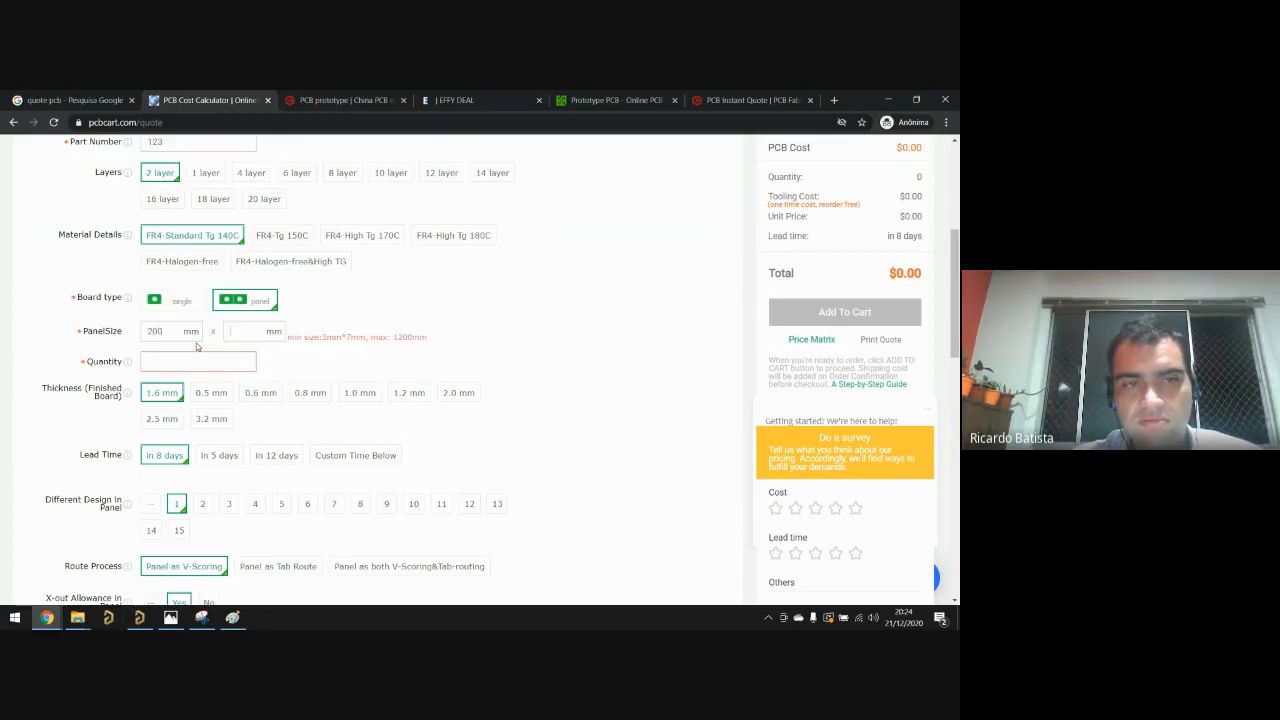
{"action": "type", "text": "200"}
{"action": "key", "text": "Tab"}
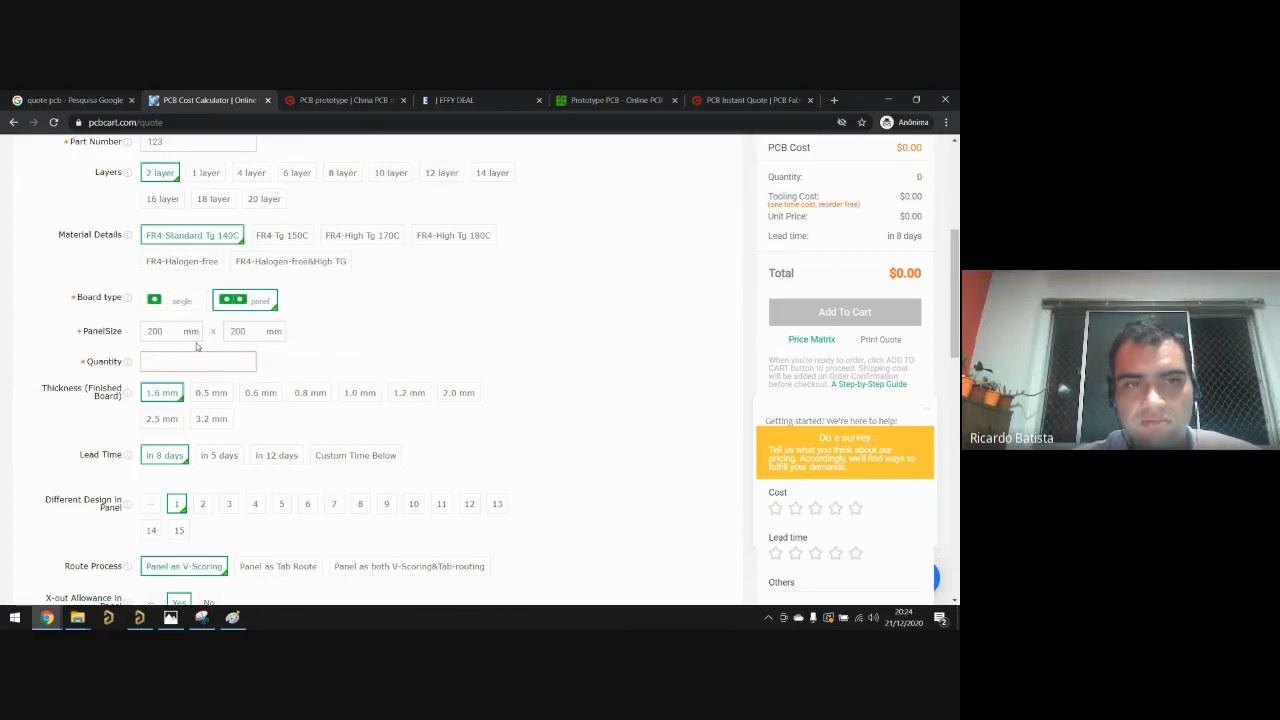
Step: Set the quantity to 5000 and the lead time to 21 days, and review the remaining quote options
{"action": "type", "text": "5000"}
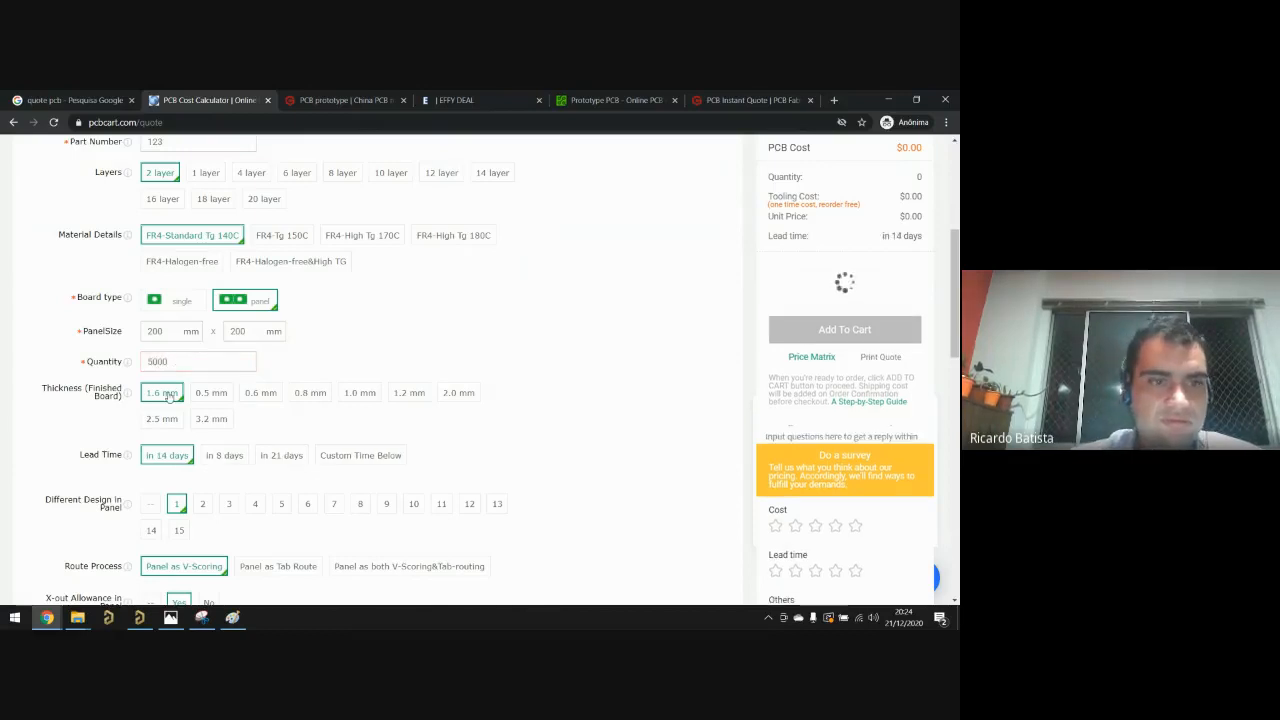
{"action": "scroll", "coordinate": [185, 403], "scroll_direction": "down", "scroll_amount": 2}
{"action": "left_click", "coordinate": [281, 330]}
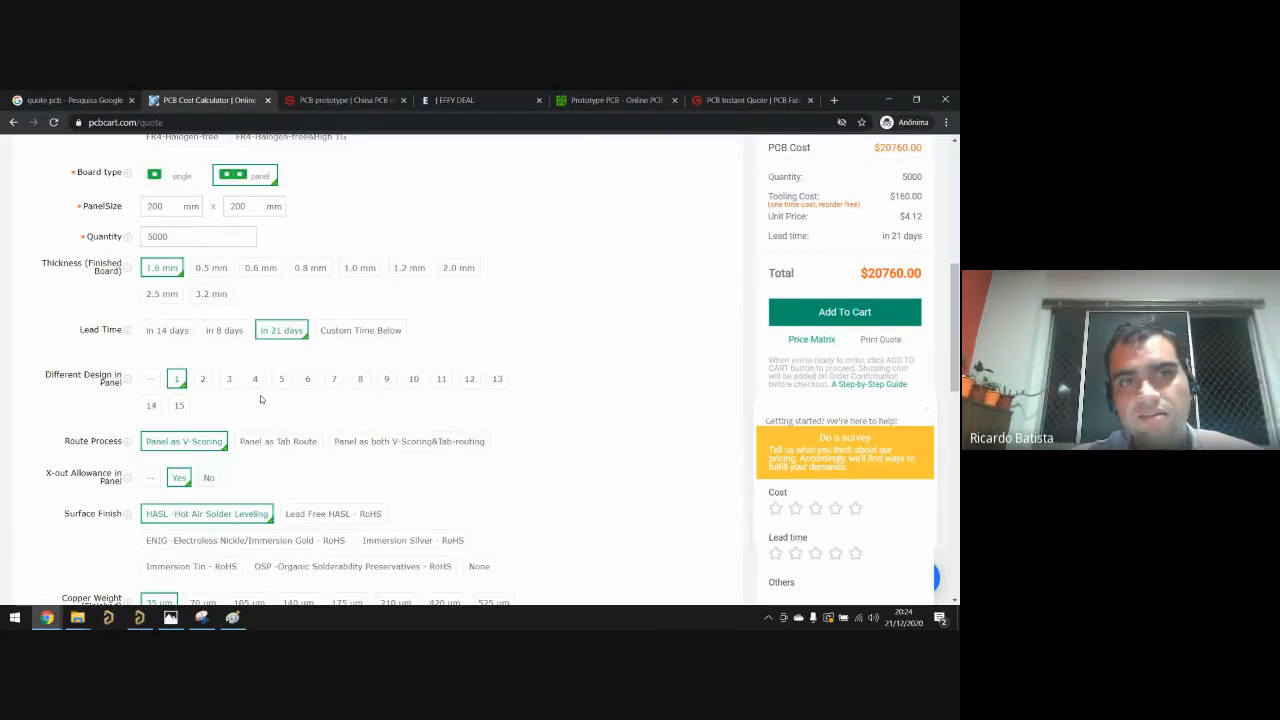
{"action": "scroll", "coordinate": [260, 395], "scroll_direction": "up", "scroll_amount": 2}
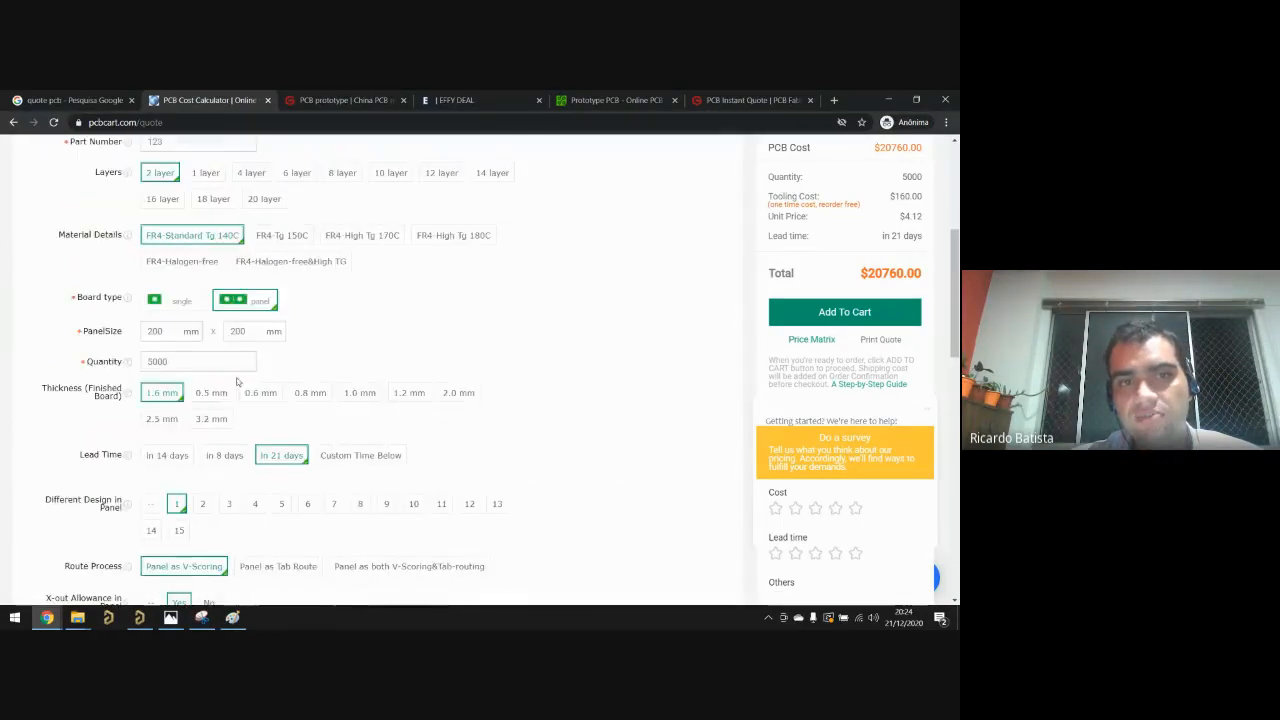
{"action": "scroll", "coordinate": [230, 400], "scroll_direction": "down", "scroll_amount": 3}
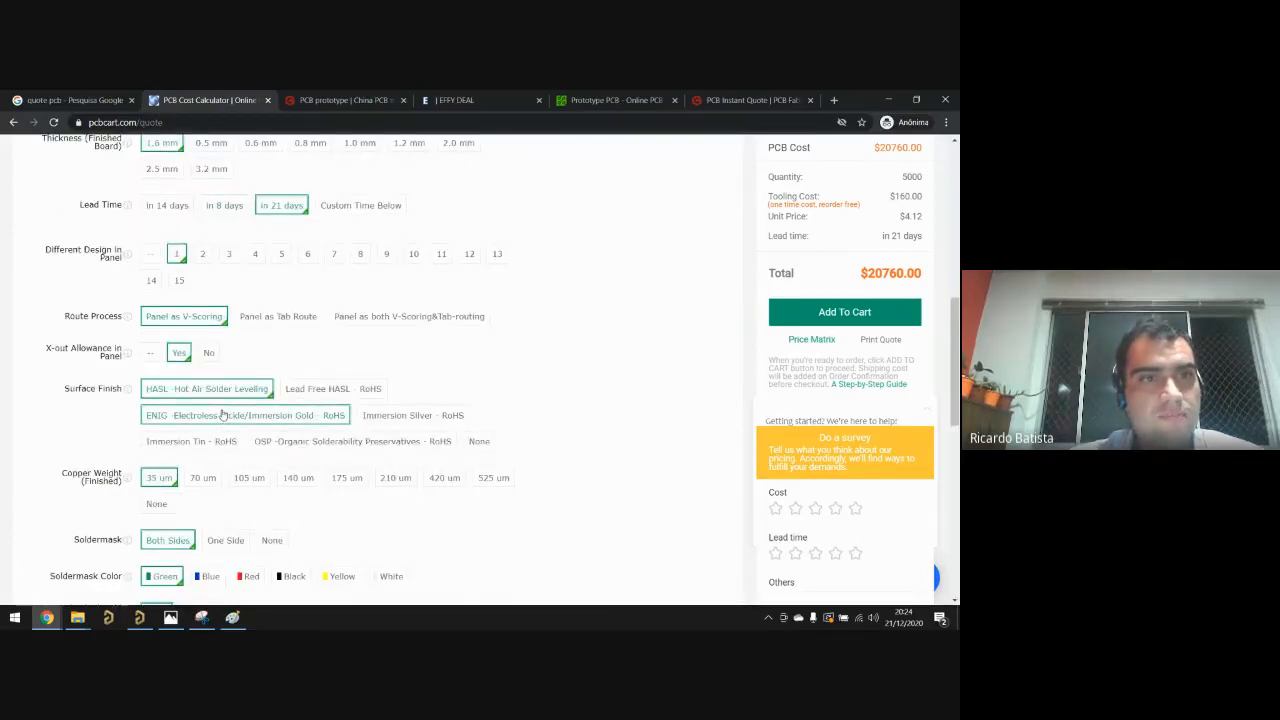
Step: Skim the rest of the PCBCart quote form and close the PCBCart, PCBgogo home and Effy Deal pages
{"action": "scroll", "coordinate": [224, 415], "scroll_direction": "down", "scroll_amount": 6}
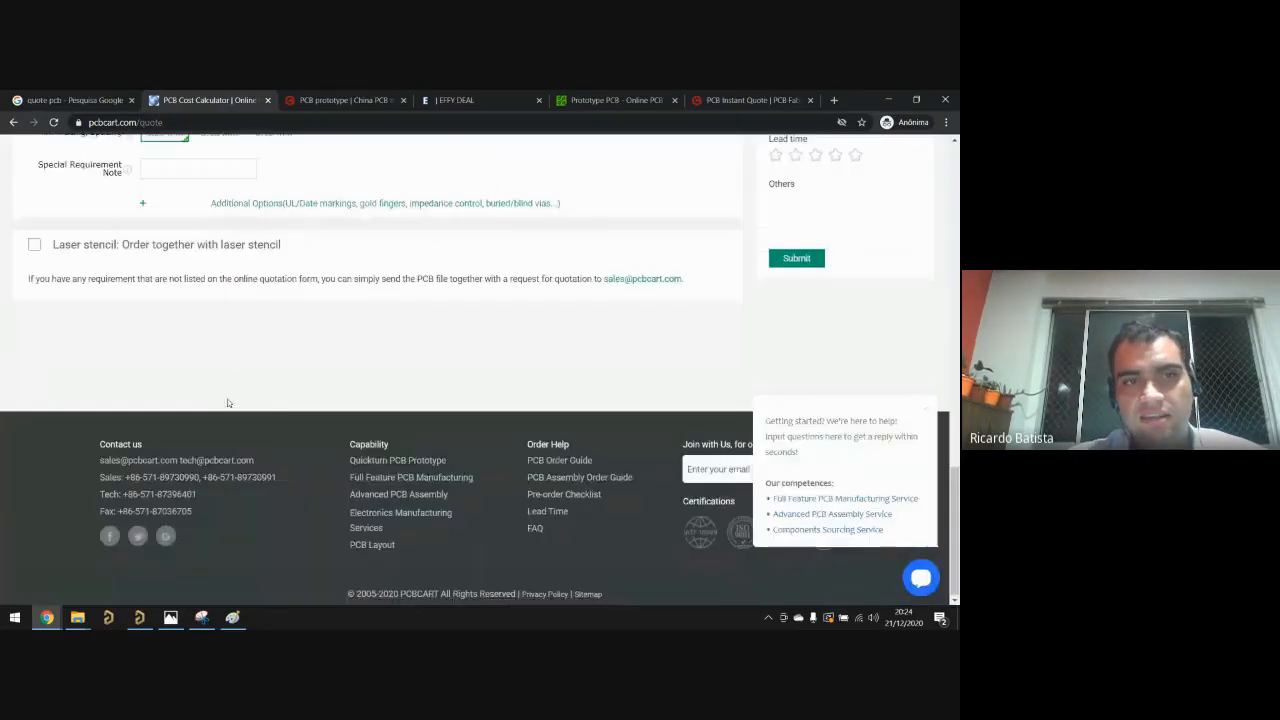
{"action": "left_click", "coordinate": [268, 101]}
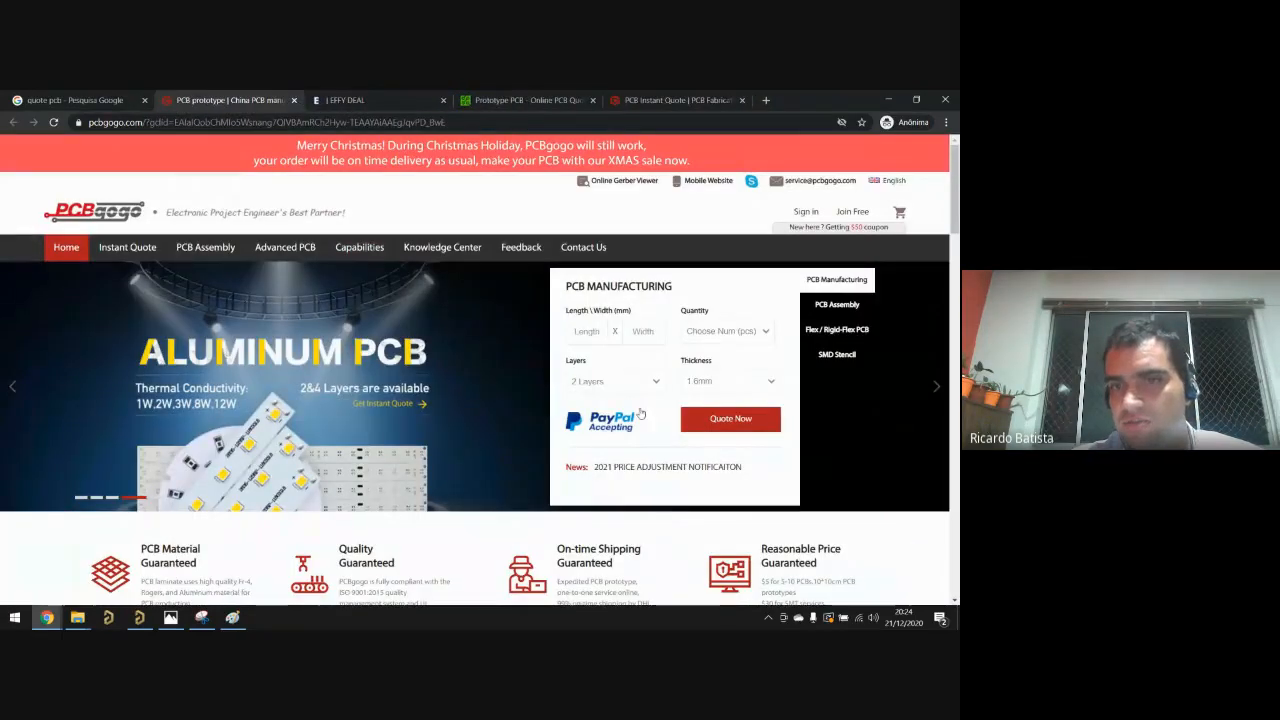
{"action": "key", "text": "ctrl+w"}
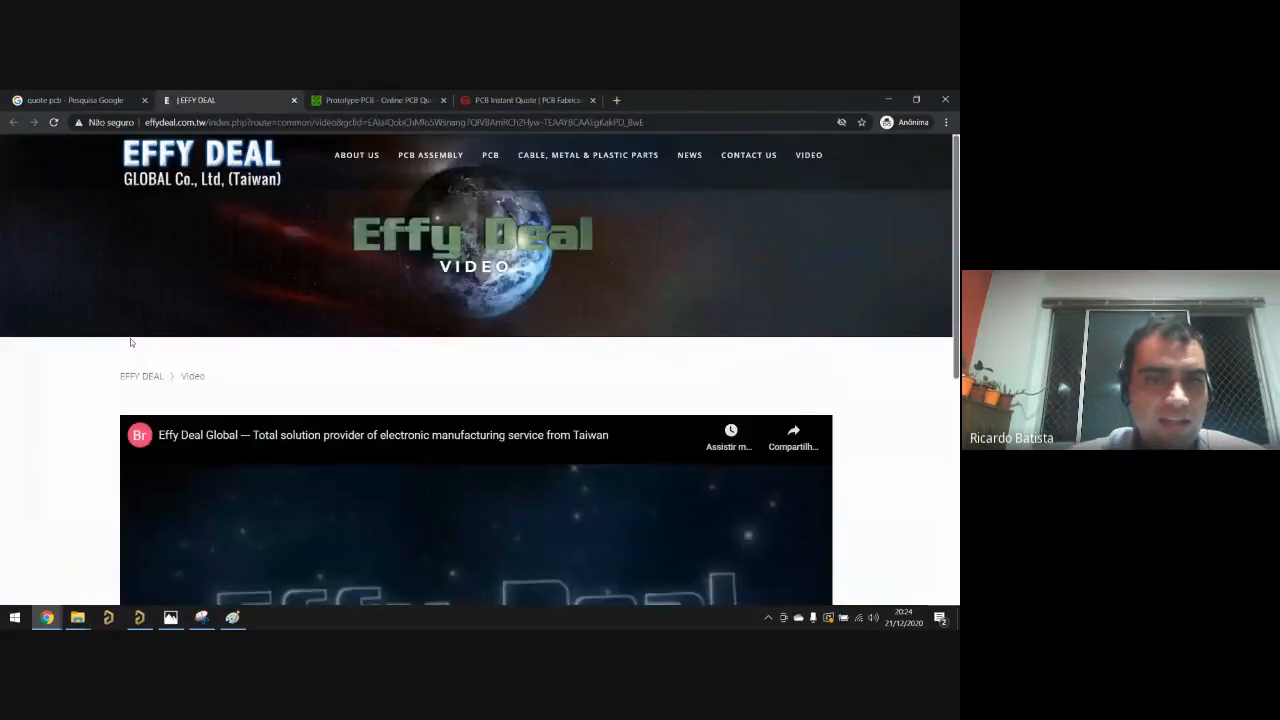
{"action": "scroll", "coordinate": [229, 423], "scroll_direction": "down", "scroll_amount": 7}
{"action": "scroll", "coordinate": [229, 423], "scroll_direction": "up", "scroll_amount": 6}
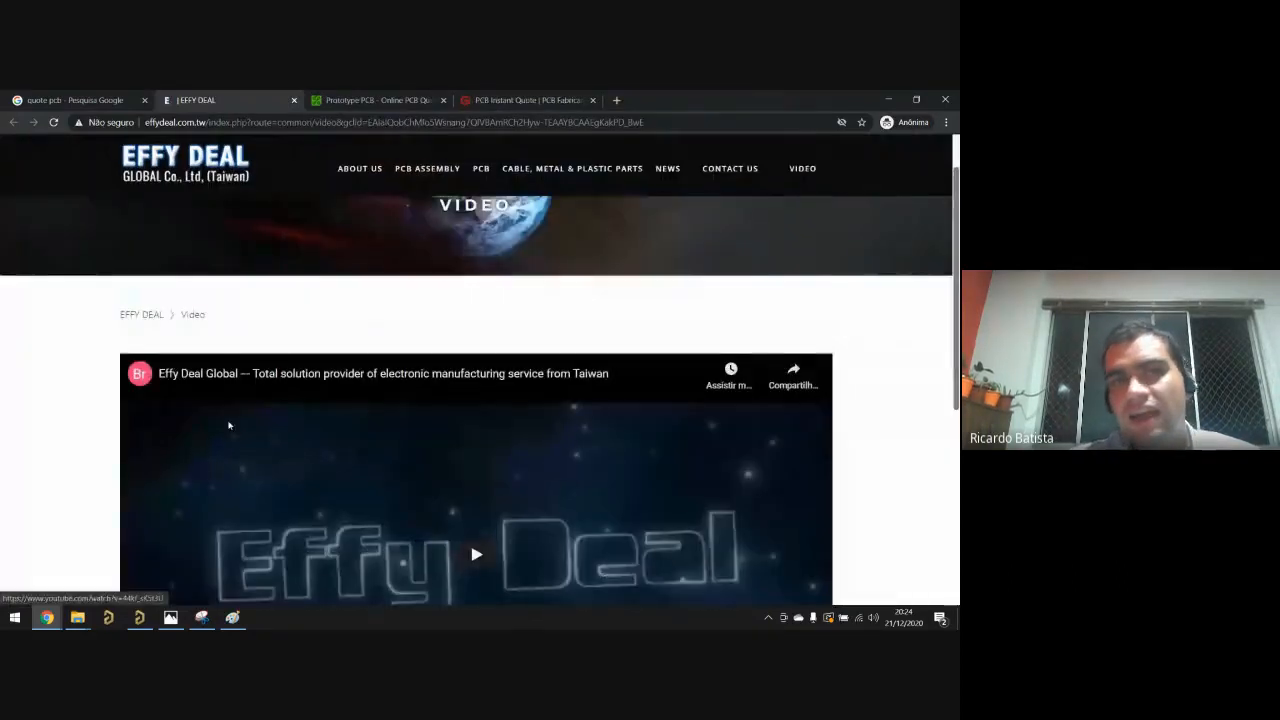
{"action": "key", "text": "ctrl+w"}
Step: Review the board specification options on the PCBWay online quote form and close that page
{"action": "scroll", "coordinate": [228, 425], "scroll_direction": "down", "scroll_amount": 3}
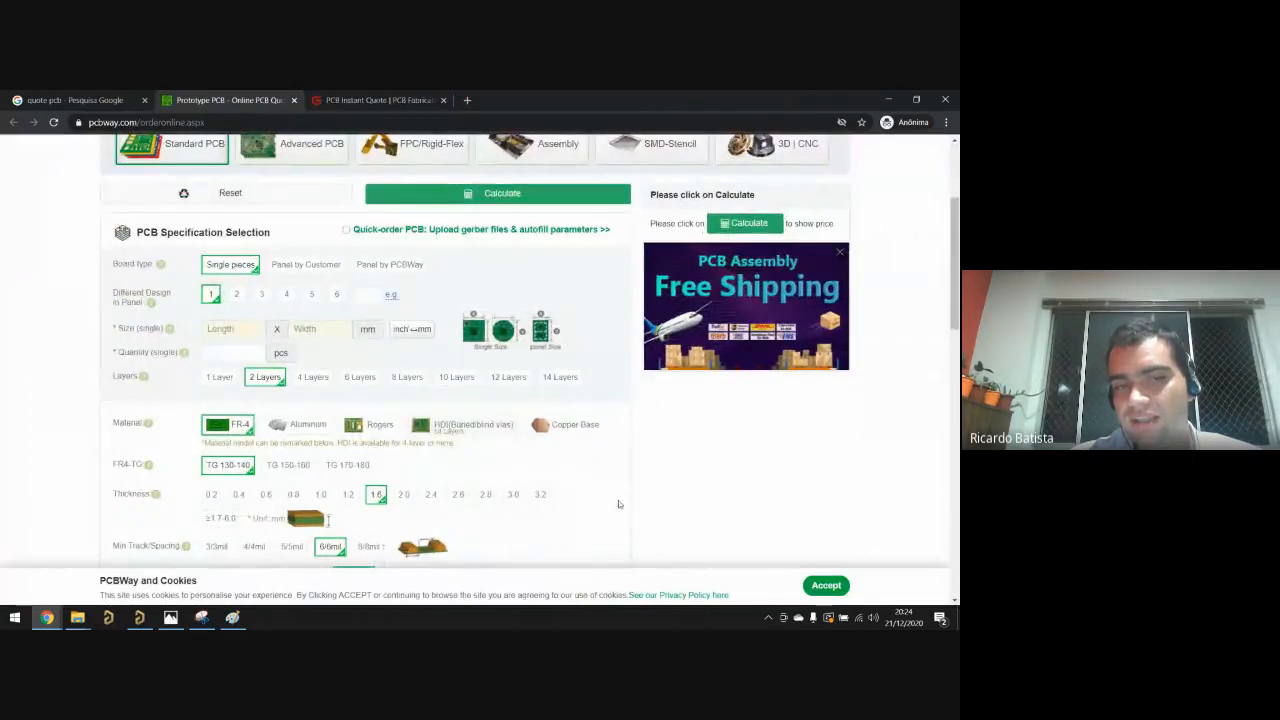
{"action": "scroll", "coordinate": [618, 504], "scroll_direction": "down", "scroll_amount": 2}
{"action": "scroll", "coordinate": [620, 488], "scroll_direction": "up", "scroll_amount": 3}
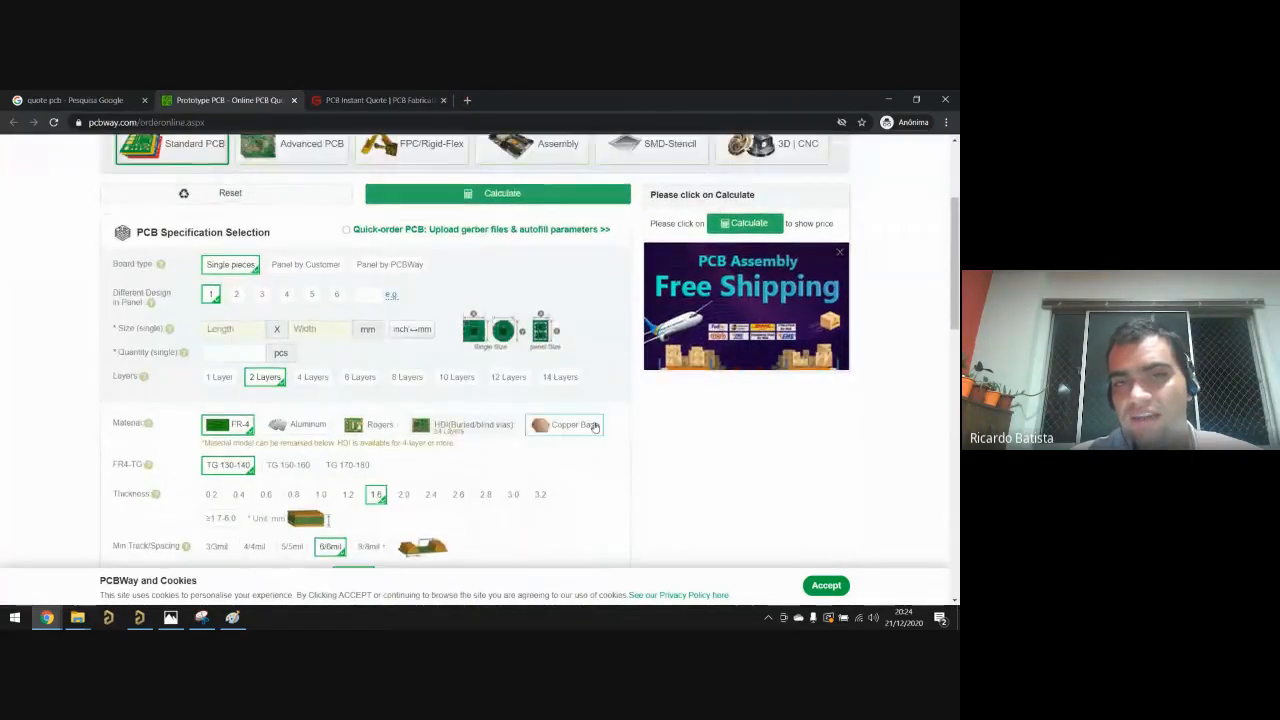
{"action": "scroll", "coordinate": [510, 455], "scroll_direction": "up", "scroll_amount": 1}
{"action": "scroll", "coordinate": [495, 457], "scroll_direction": "down", "scroll_amount": 2}
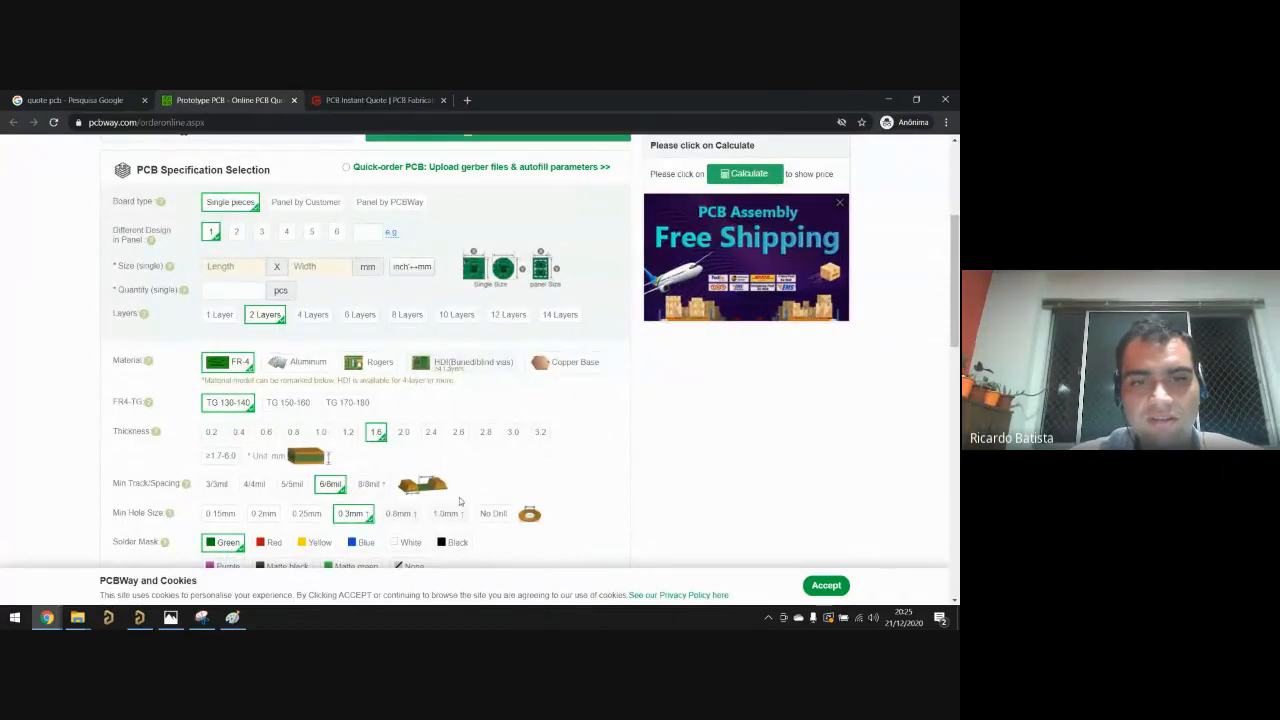
{"action": "scroll", "coordinate": [445, 480], "scroll_direction": "down", "scroll_amount": 4}
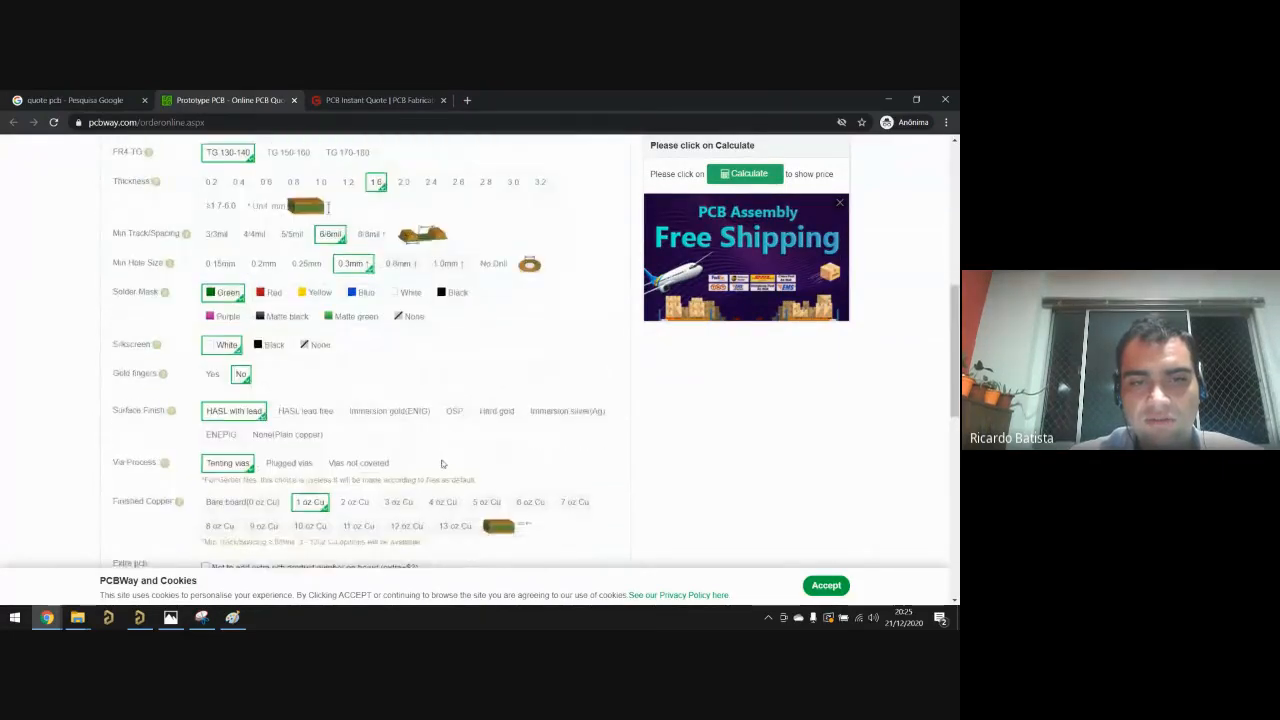
{"action": "scroll", "coordinate": [443, 463], "scroll_direction": "up", "scroll_amount": 6}
{"action": "left_click", "coordinate": [293, 100]}
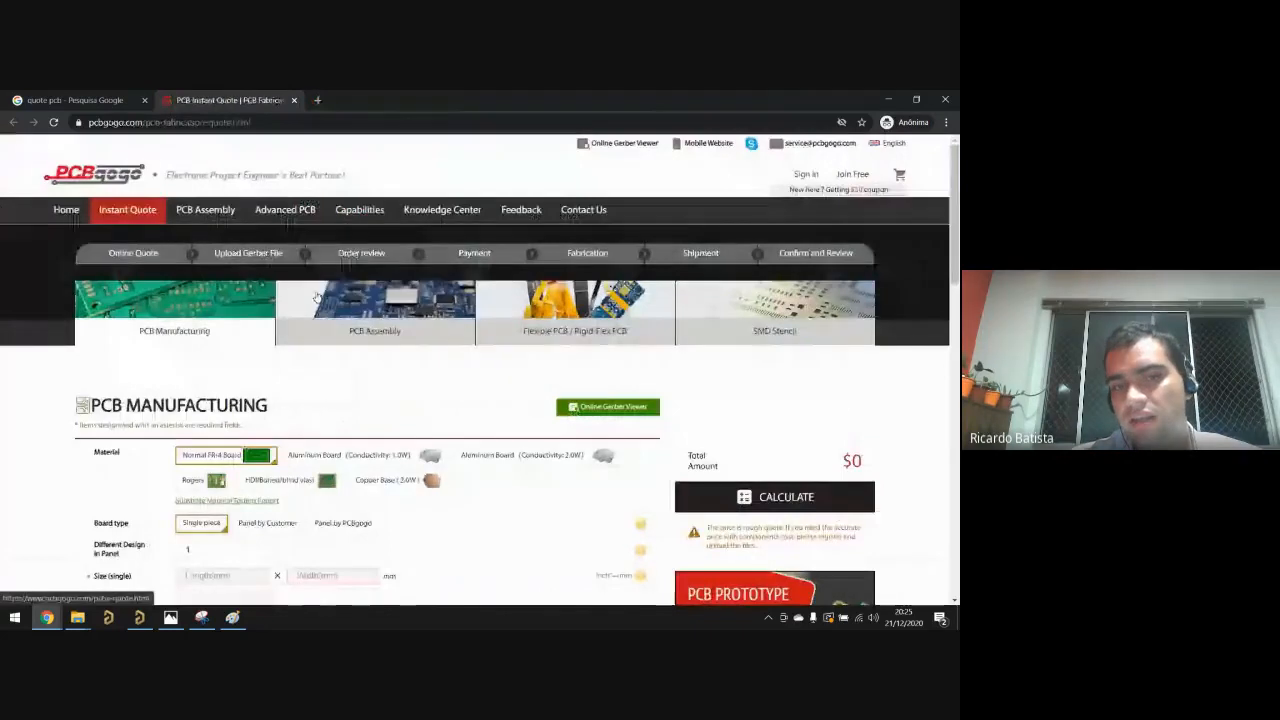
Step: Review the PCB manufacturing options on the PCBgogo instant quote form and close the browser window with the quote searches
{"action": "scroll", "coordinate": [300, 340], "scroll_direction": "down", "scroll_amount": 3}
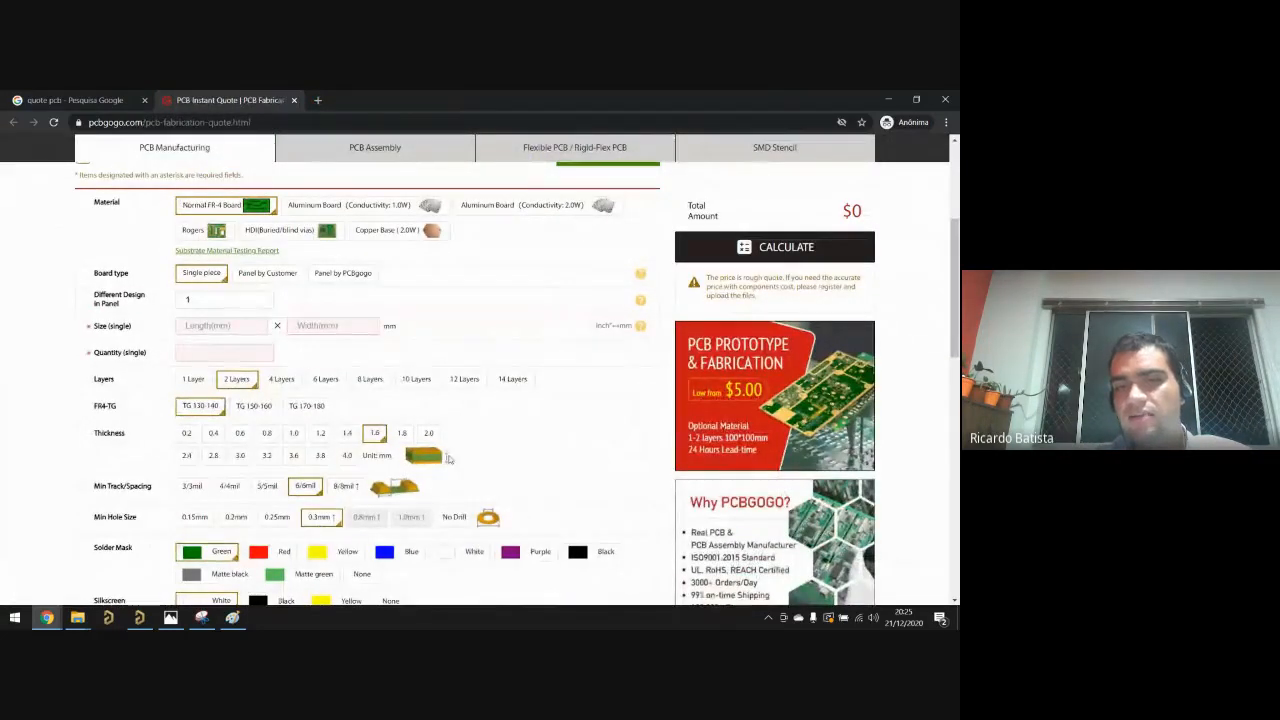
{"action": "scroll", "coordinate": [469, 453], "scroll_direction": "down", "scroll_amount": 1}
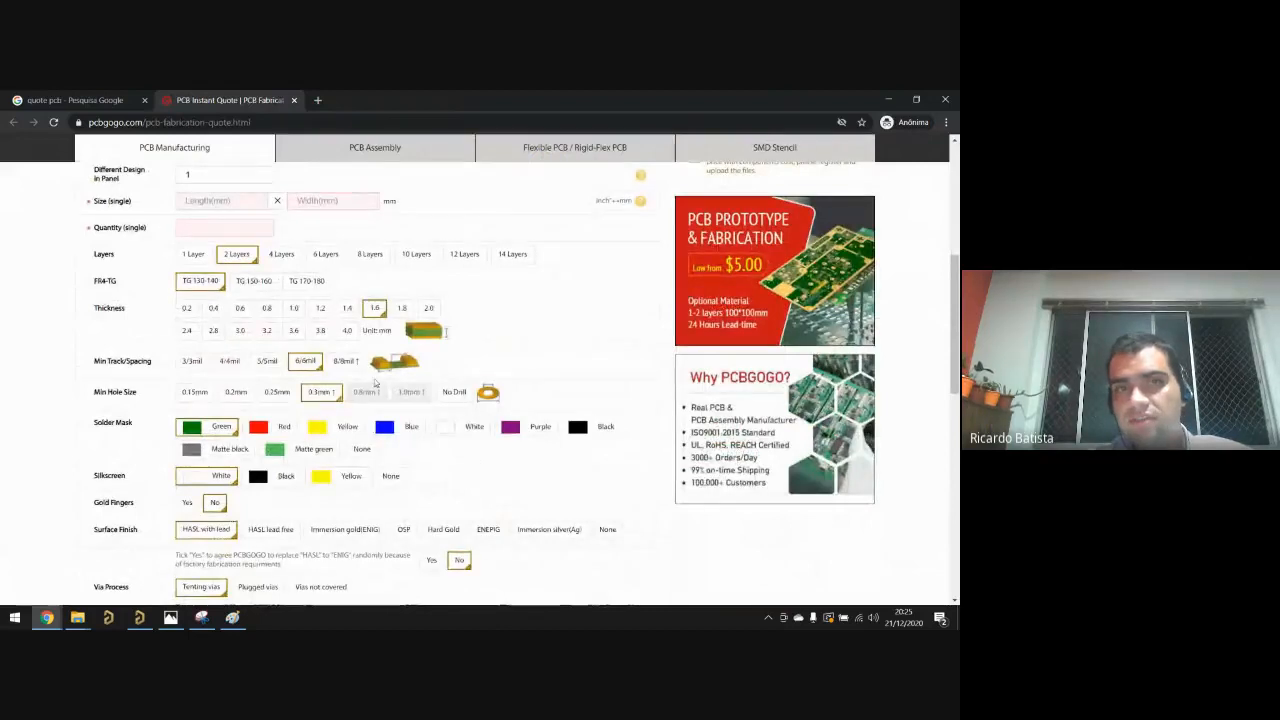
{"action": "scroll", "coordinate": [334, 342], "scroll_direction": "up", "scroll_amount": 3}
{"action": "left_click", "coordinate": [57, 100]}
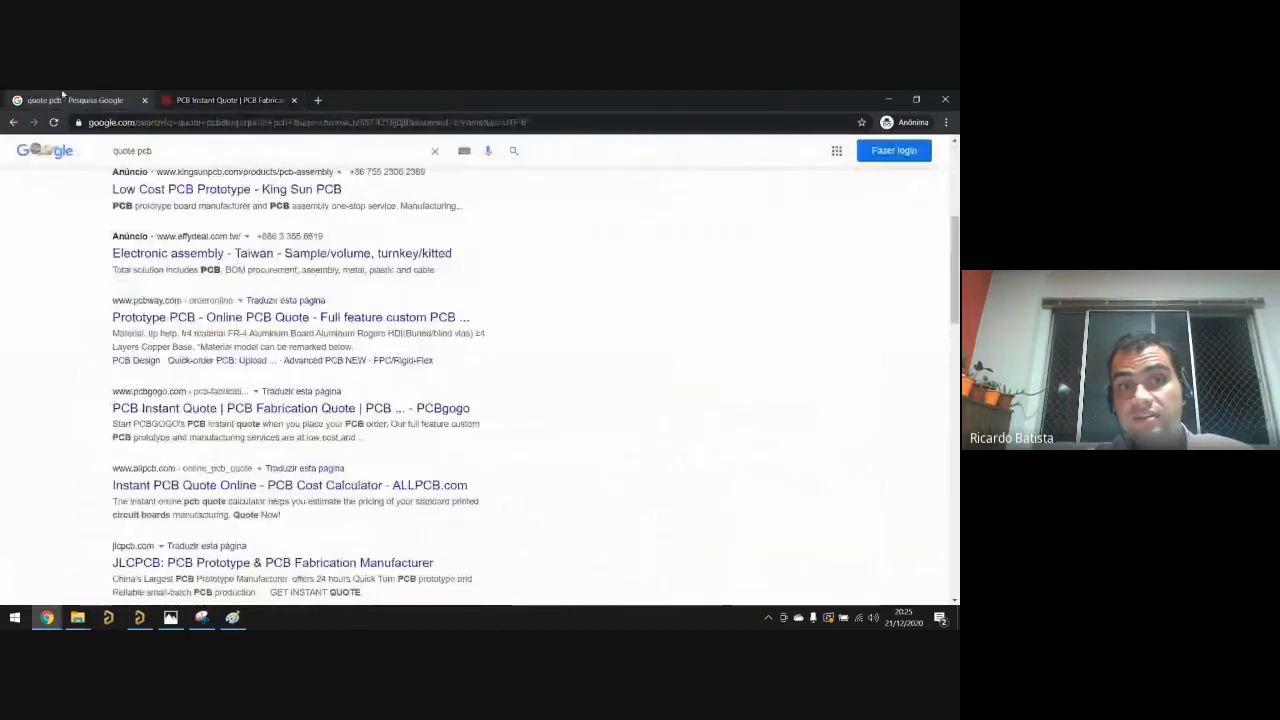
{"action": "left_click", "coordinate": [205, 100]}
{"action": "left_click", "coordinate": [945, 99]}
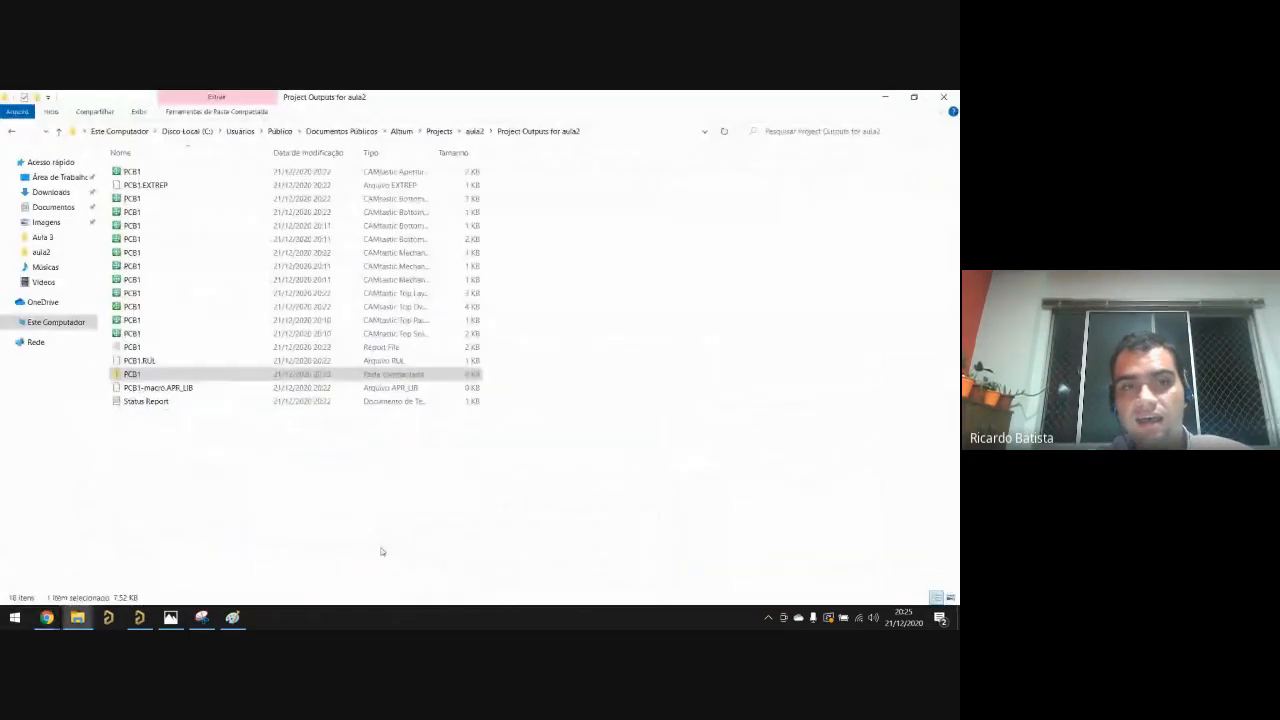
Step: Close the Project Outputs for aula2 folder and open the Sheet1.SchDoc schematic in Altium Designer
{"action": "left_click", "coordinate": [383, 551]}
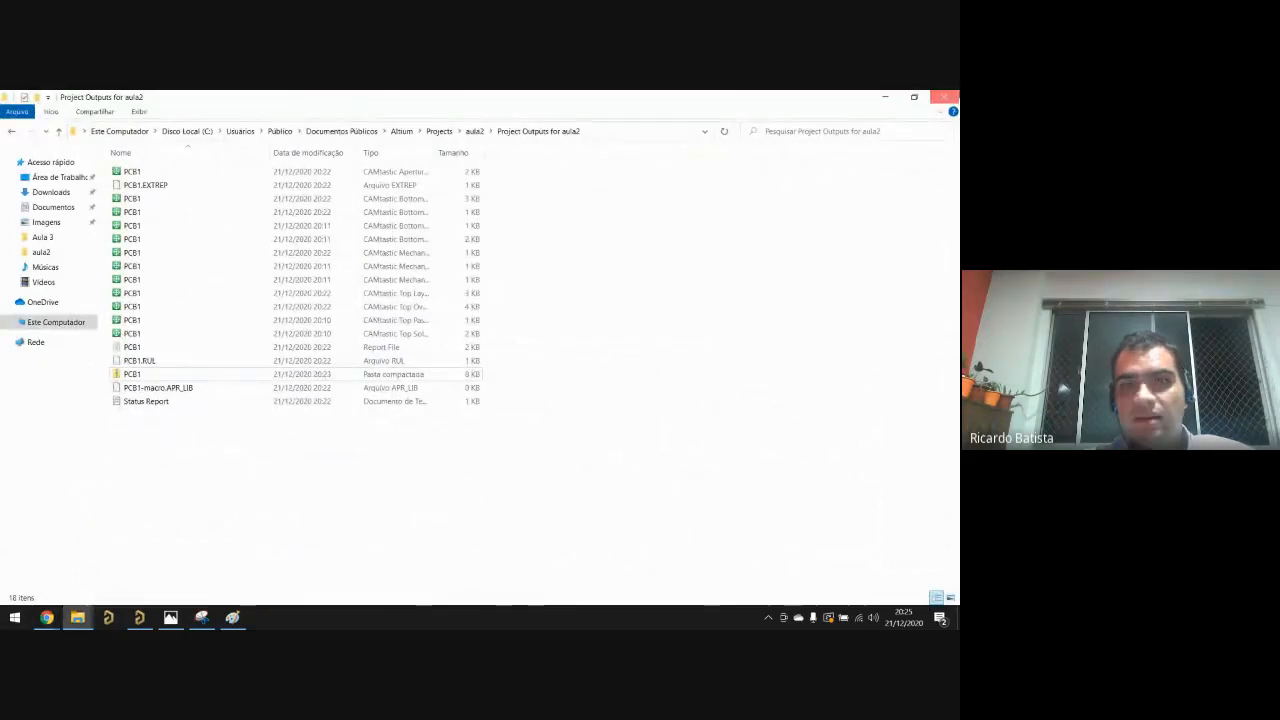
{"action": "left_click", "coordinate": [946, 98]}
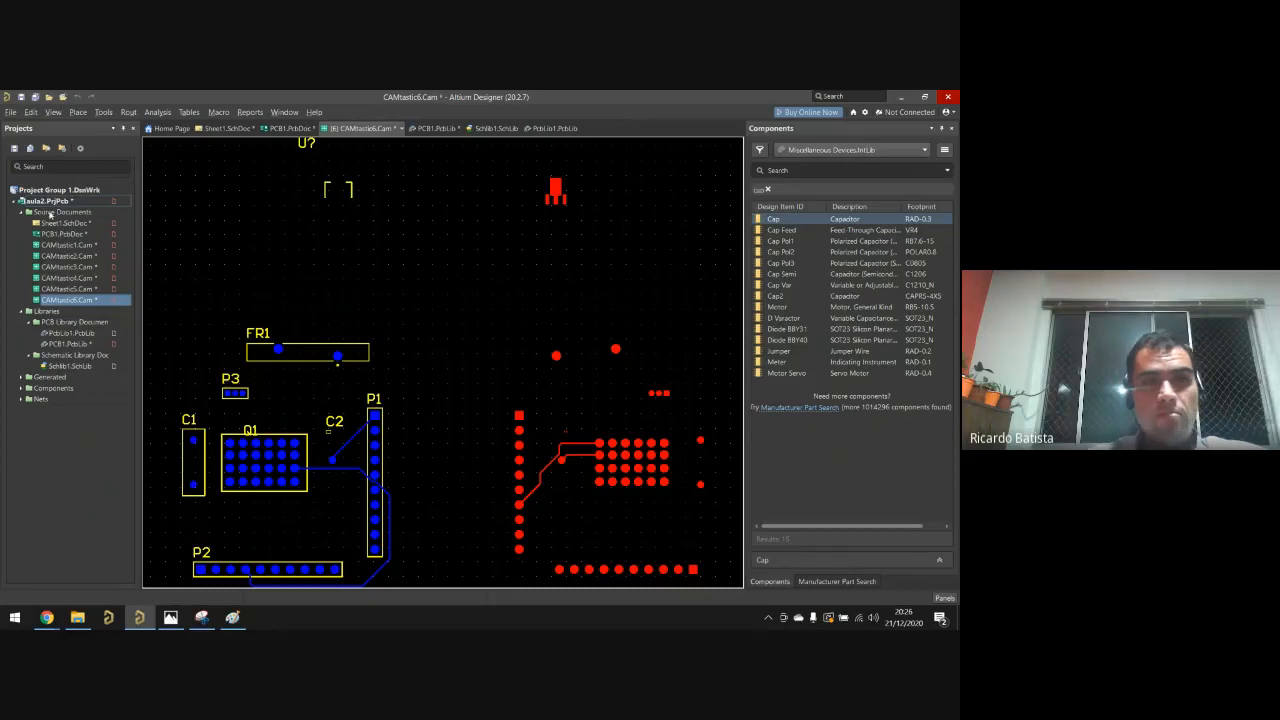
{"action": "double_click", "coordinate": [62, 222]}
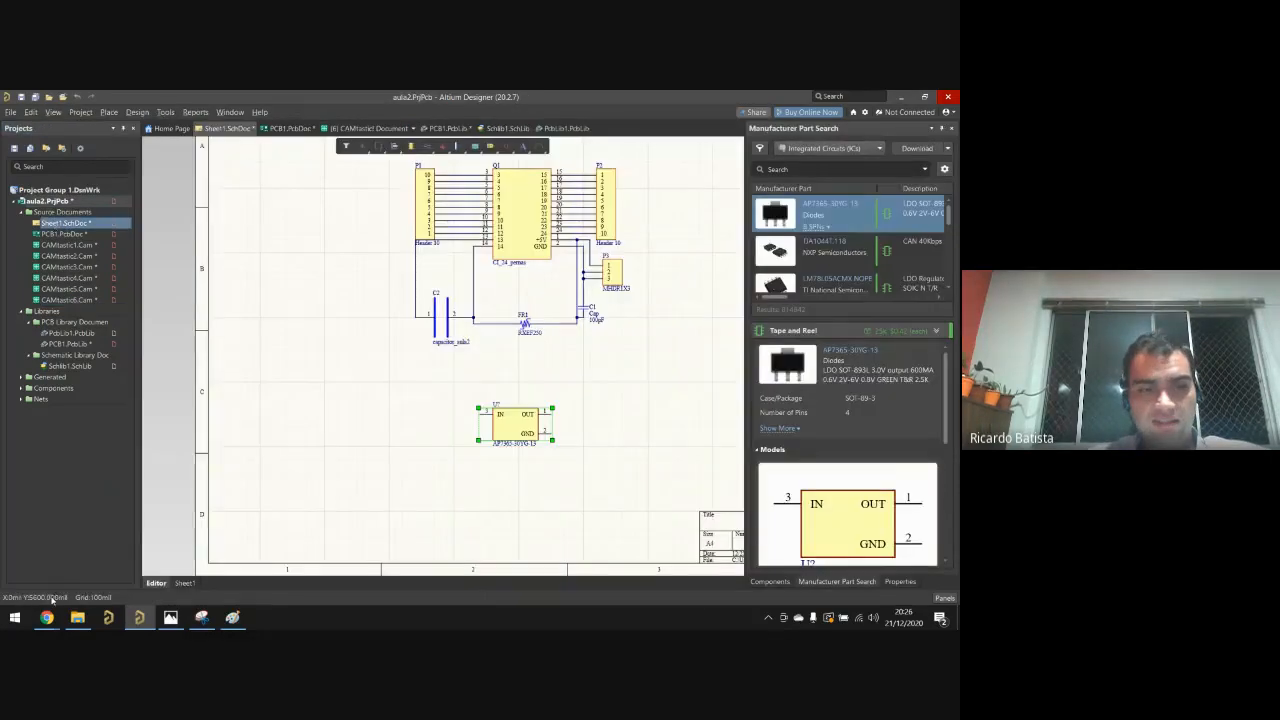
Step: Switch to the Google Meet call in Chrome and read through the chat messages for participants' questions
{"action": "mouse_move", "coordinate": [47, 617]}
{"action": "left_click", "coordinate": [85, 565]}
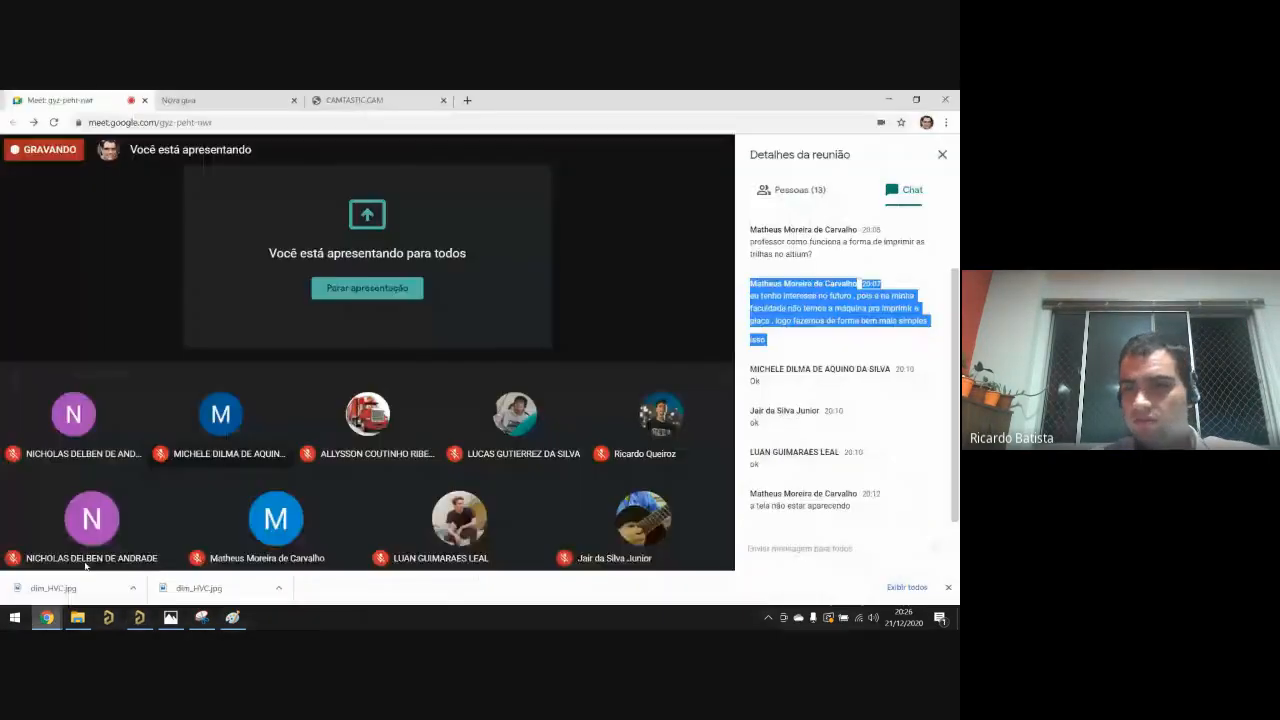
{"action": "scroll", "coordinate": [824, 457], "scroll_direction": "up", "scroll_amount": 1}
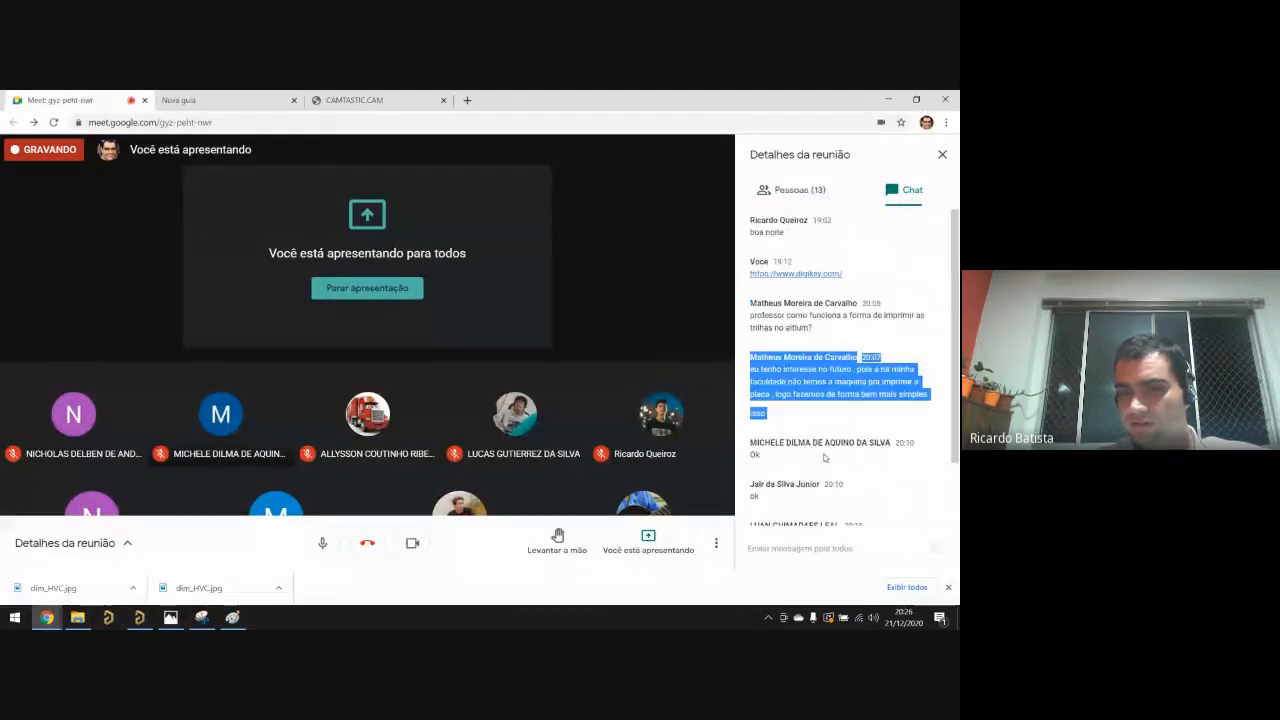
{"action": "scroll", "coordinate": [824, 457], "scroll_direction": "down", "scroll_amount": 1}
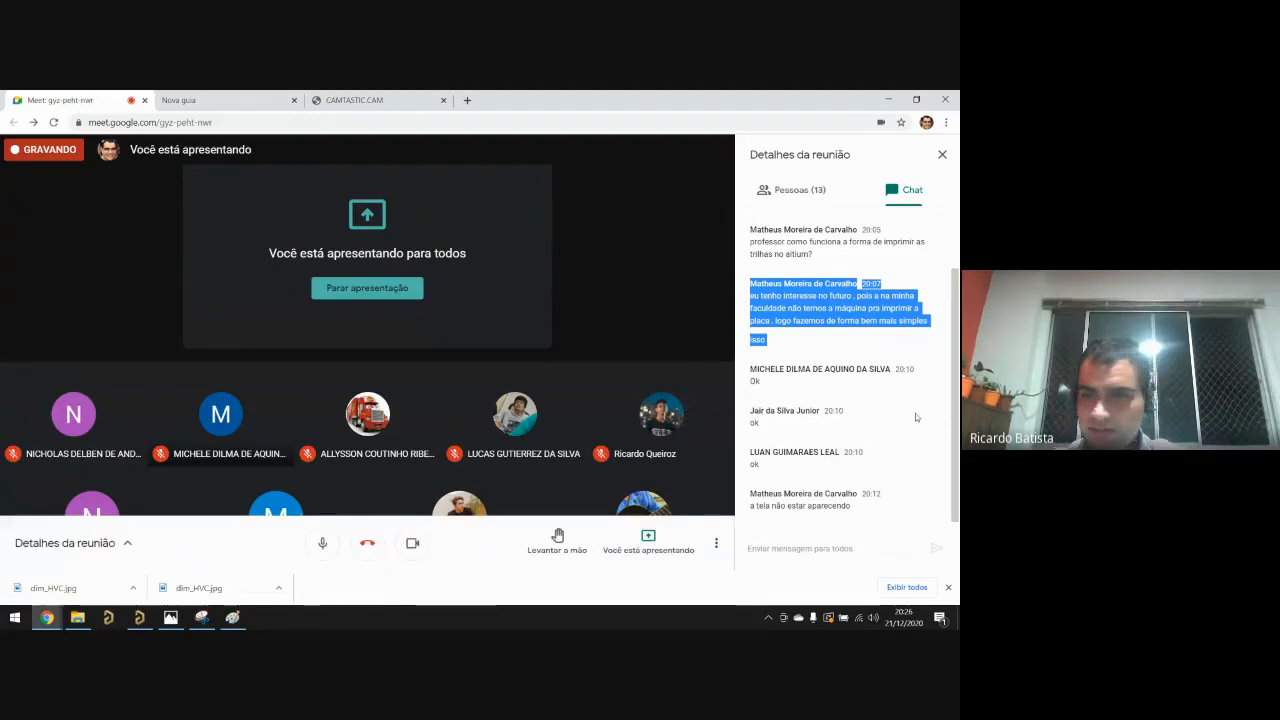
{"action": "scroll", "coordinate": [915, 413], "scroll_direction": "up", "scroll_amount": 1}
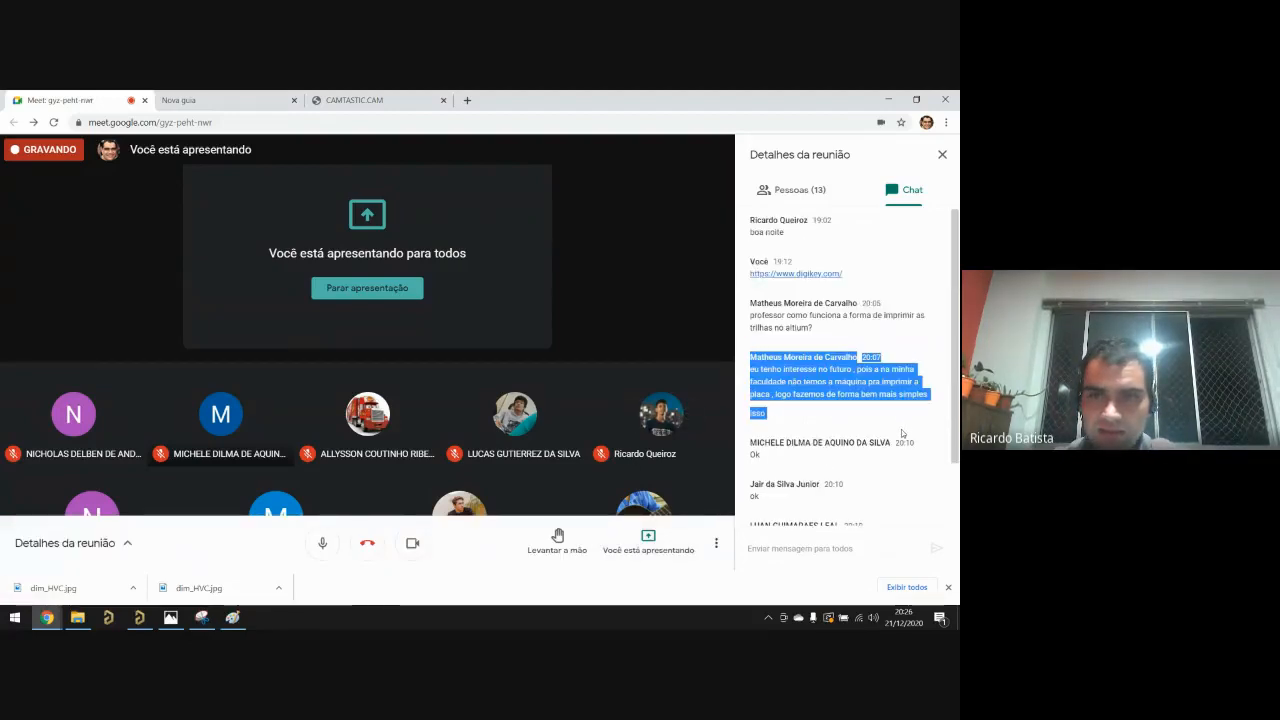
{"action": "scroll", "coordinate": [898, 440], "scroll_direction": "down", "scroll_amount": 1}
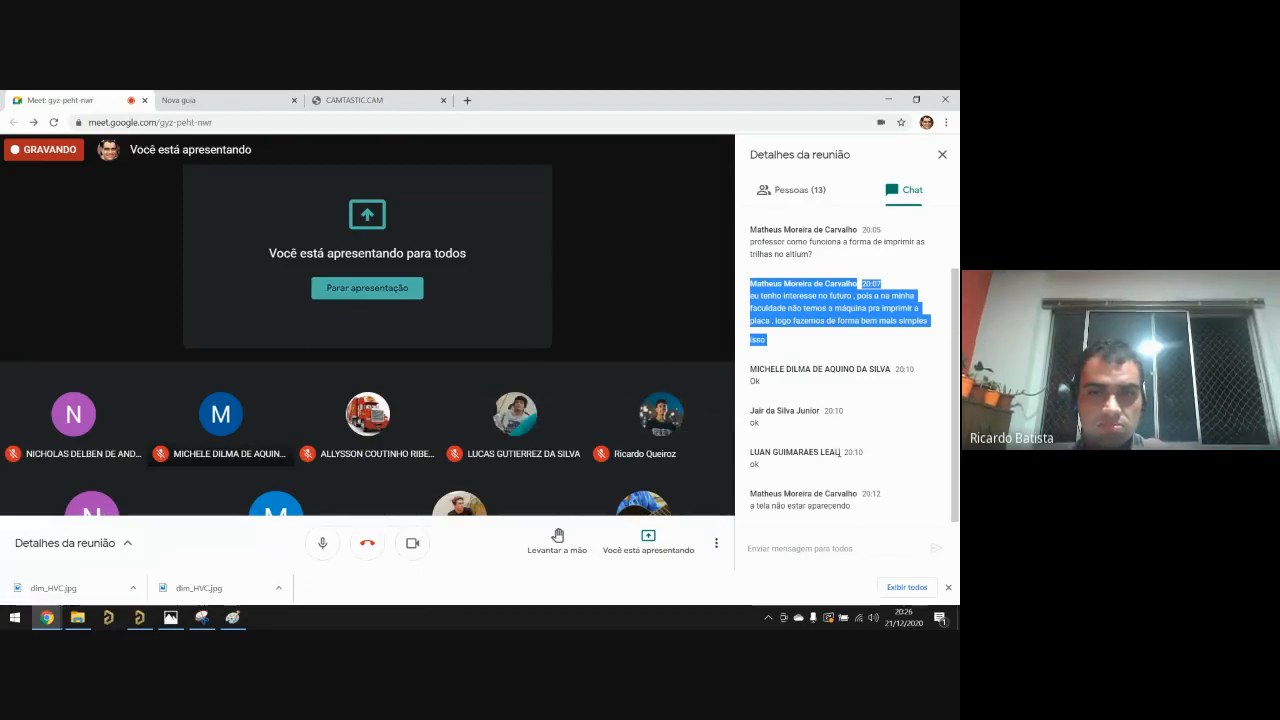
{"action": "scroll", "coordinate": [860, 406], "scroll_direction": "up", "scroll_amount": 1}
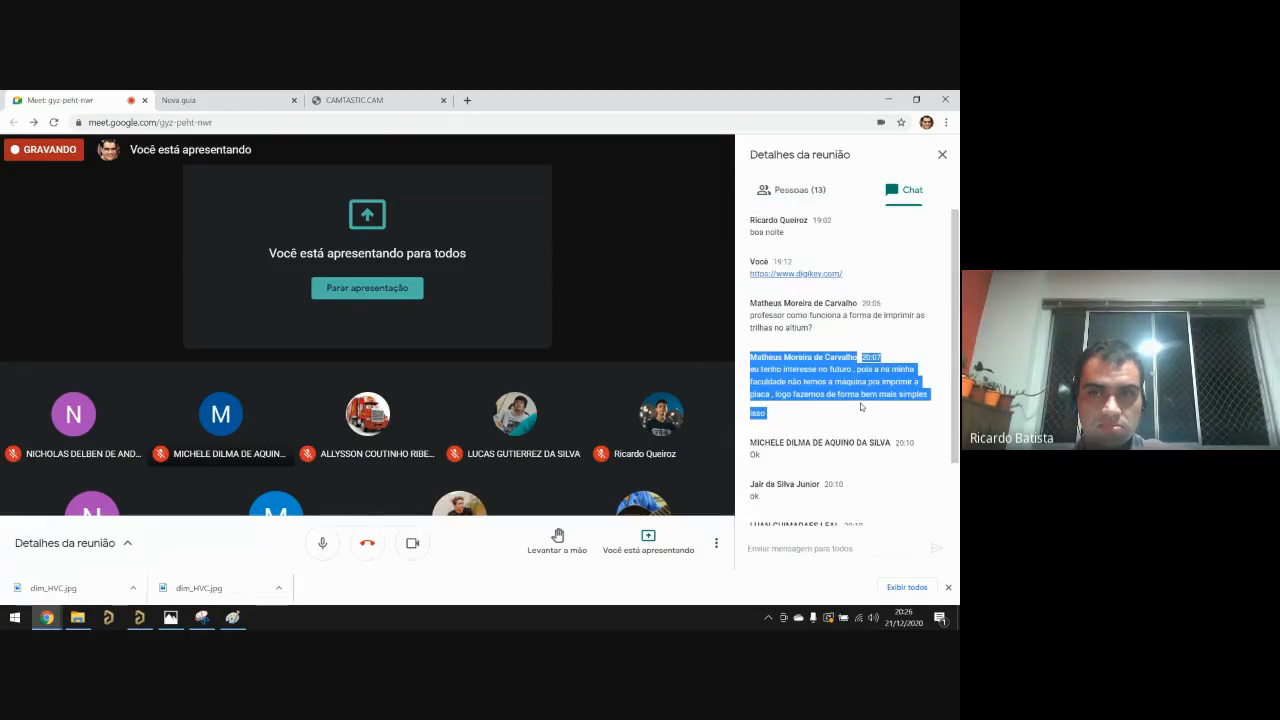
{"action": "scroll", "coordinate": [860, 406], "scroll_direction": "down", "scroll_amount": 2}
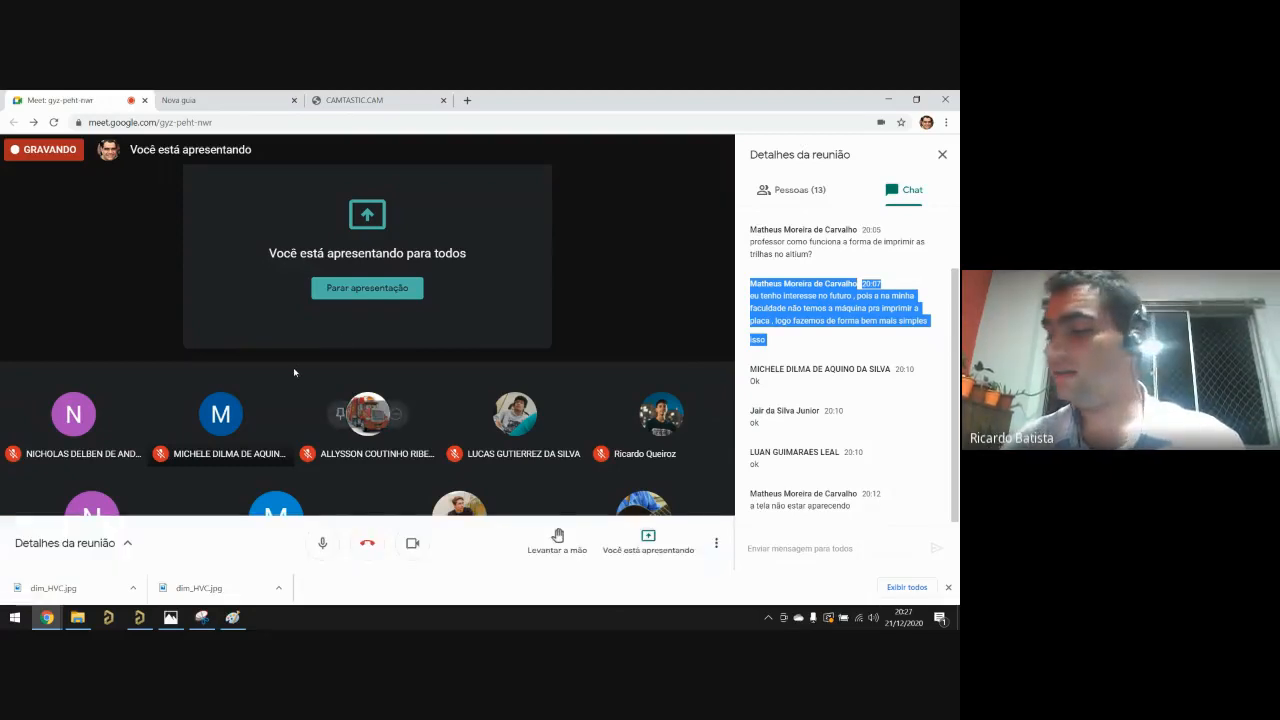
{"action": "left_click", "coordinate": [280, 102]}
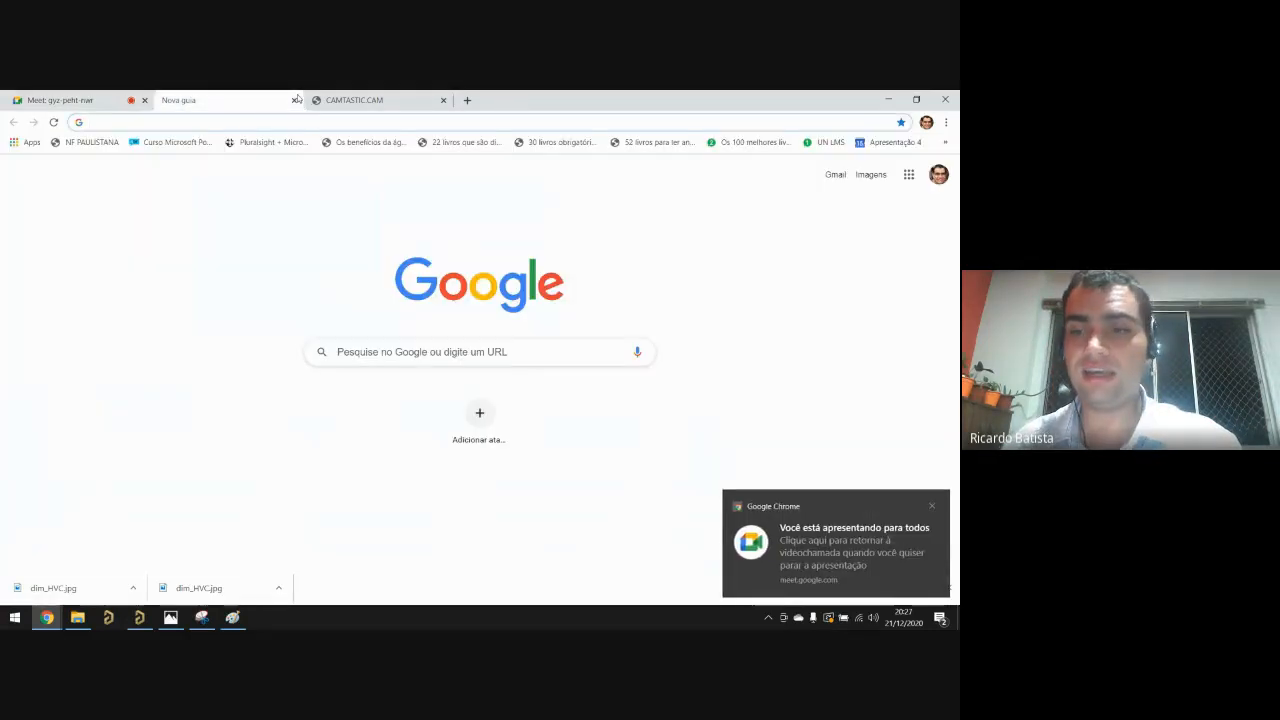
{"action": "left_click", "coordinate": [127, 99]}
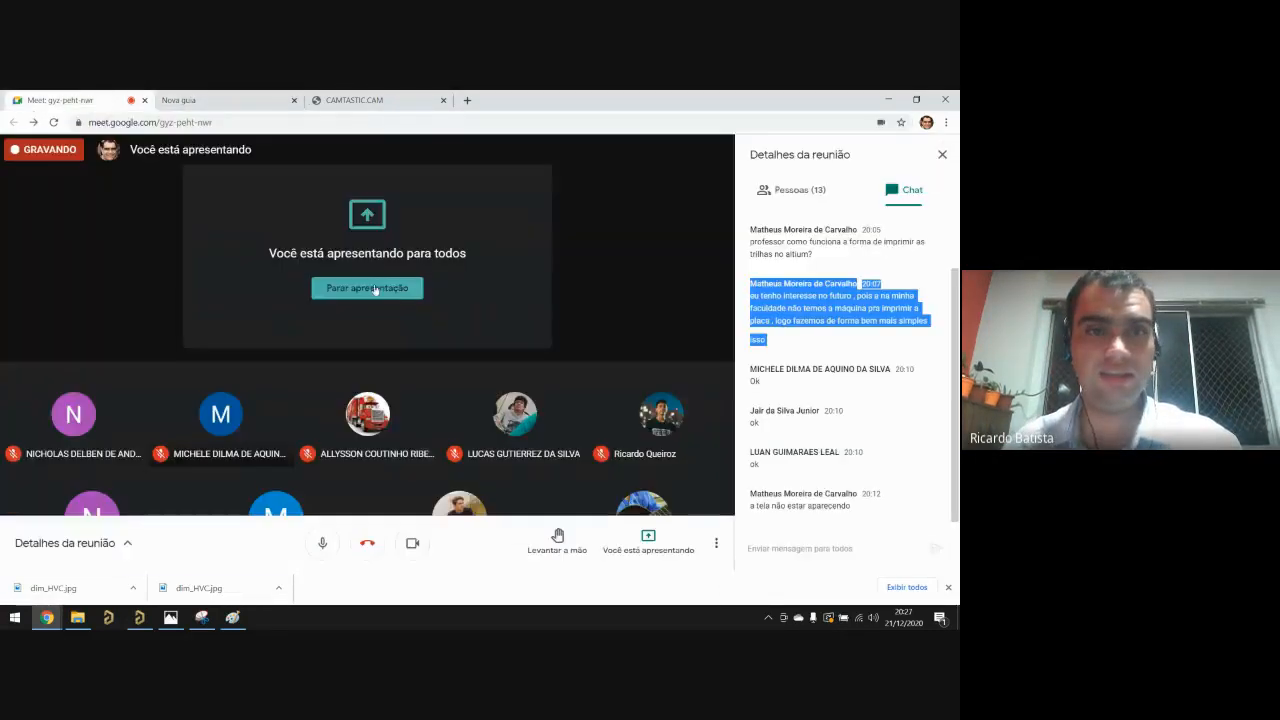